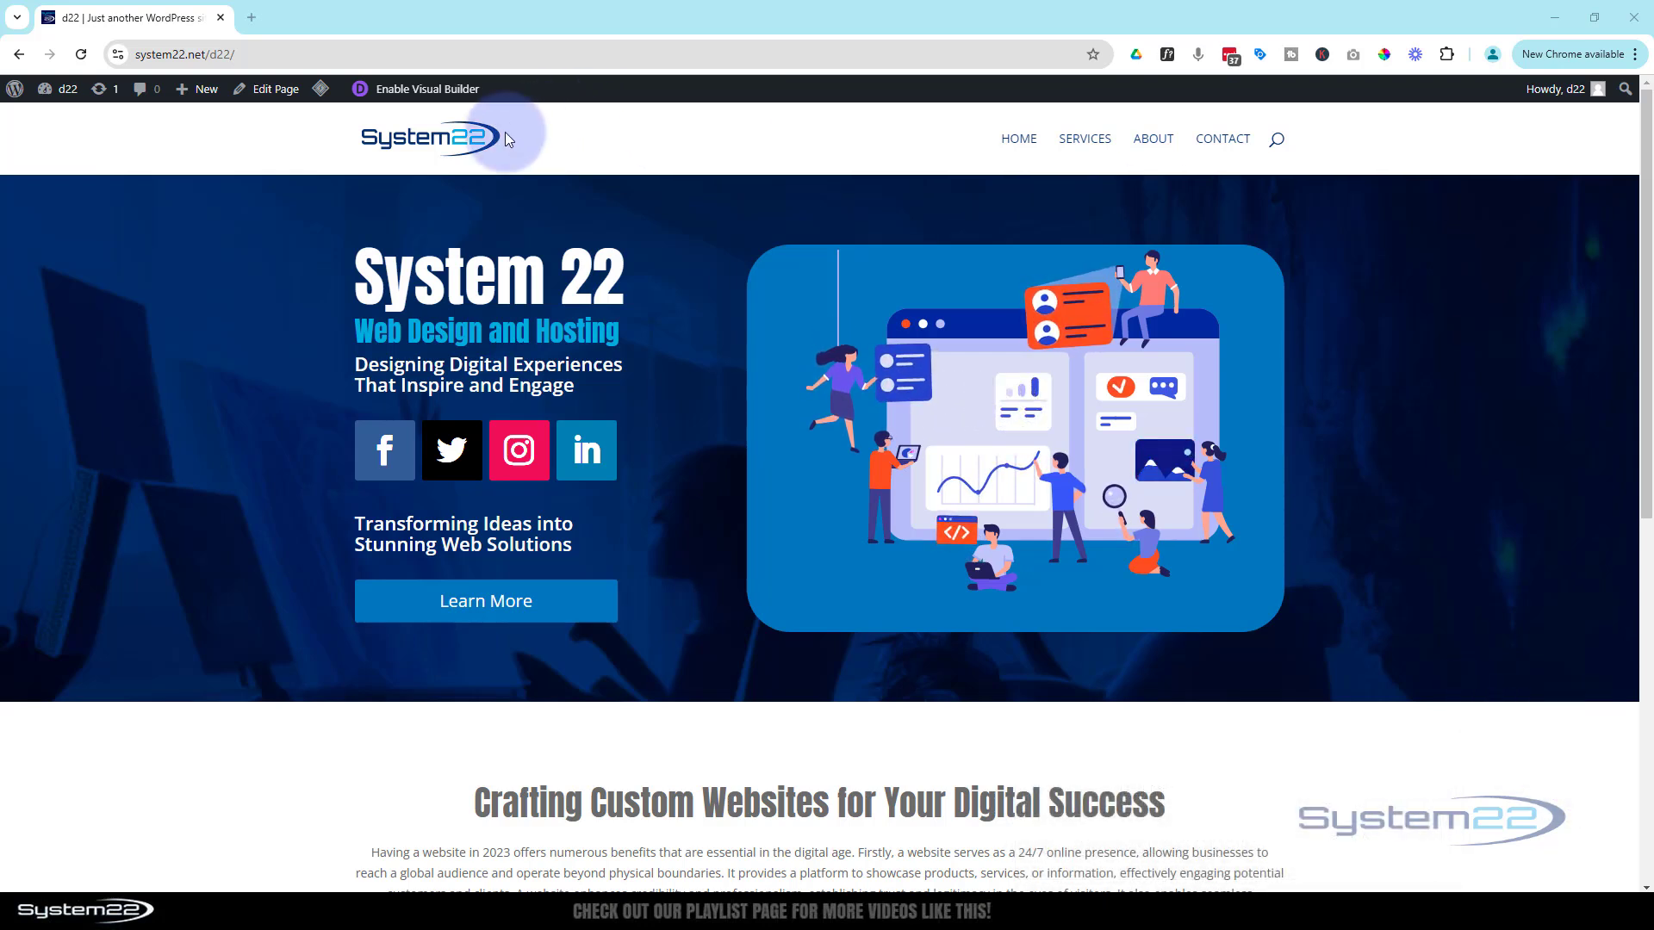
# Create a new WordPress page titled 'Contatc Form' and open it in the Divi Builder
pyautogui.moveTo(197, 89)
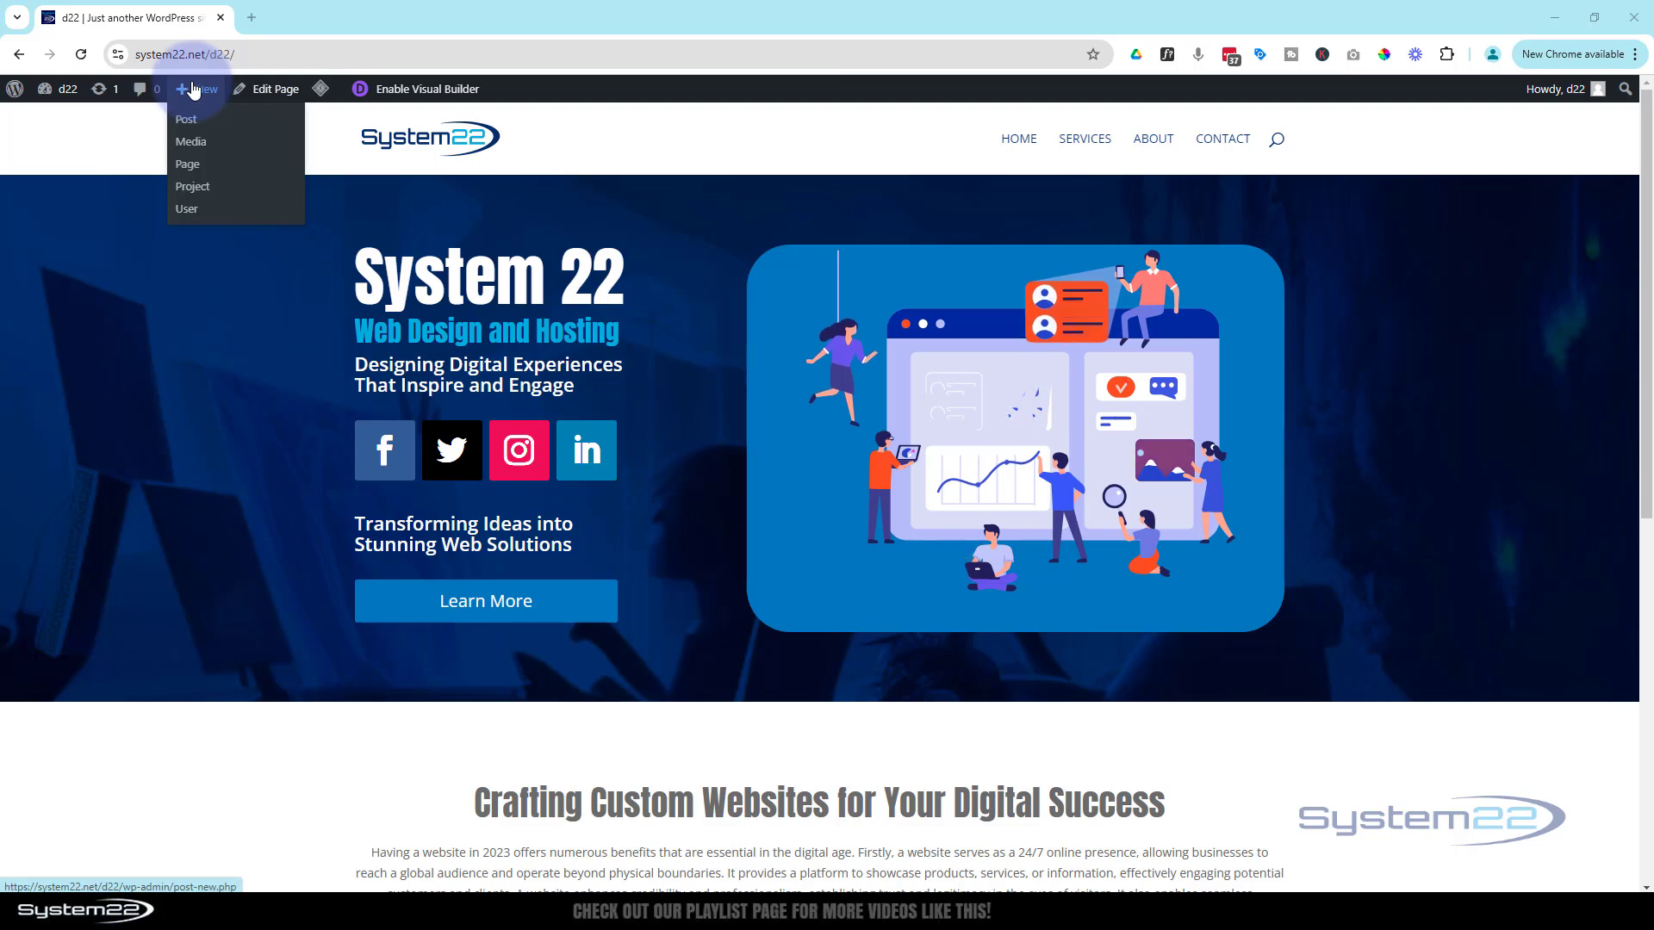
pyautogui.middleClick(195, 164)
pyautogui.click(369, 32)
pyautogui.click(457, 201)
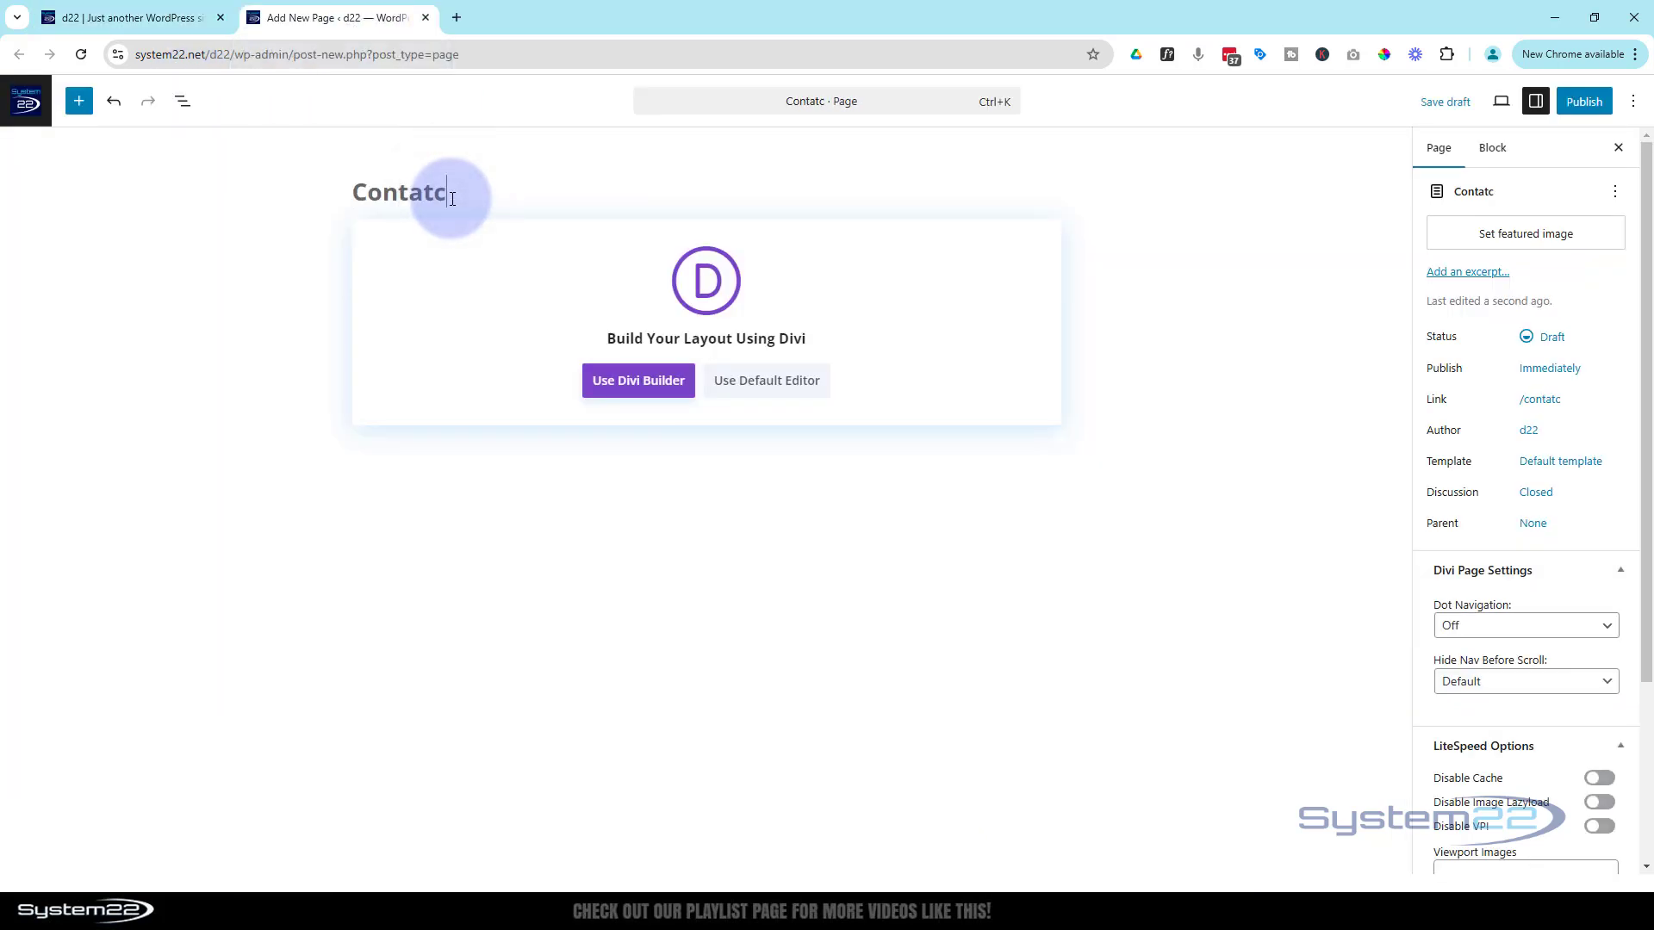
pyautogui.click(658, 388)
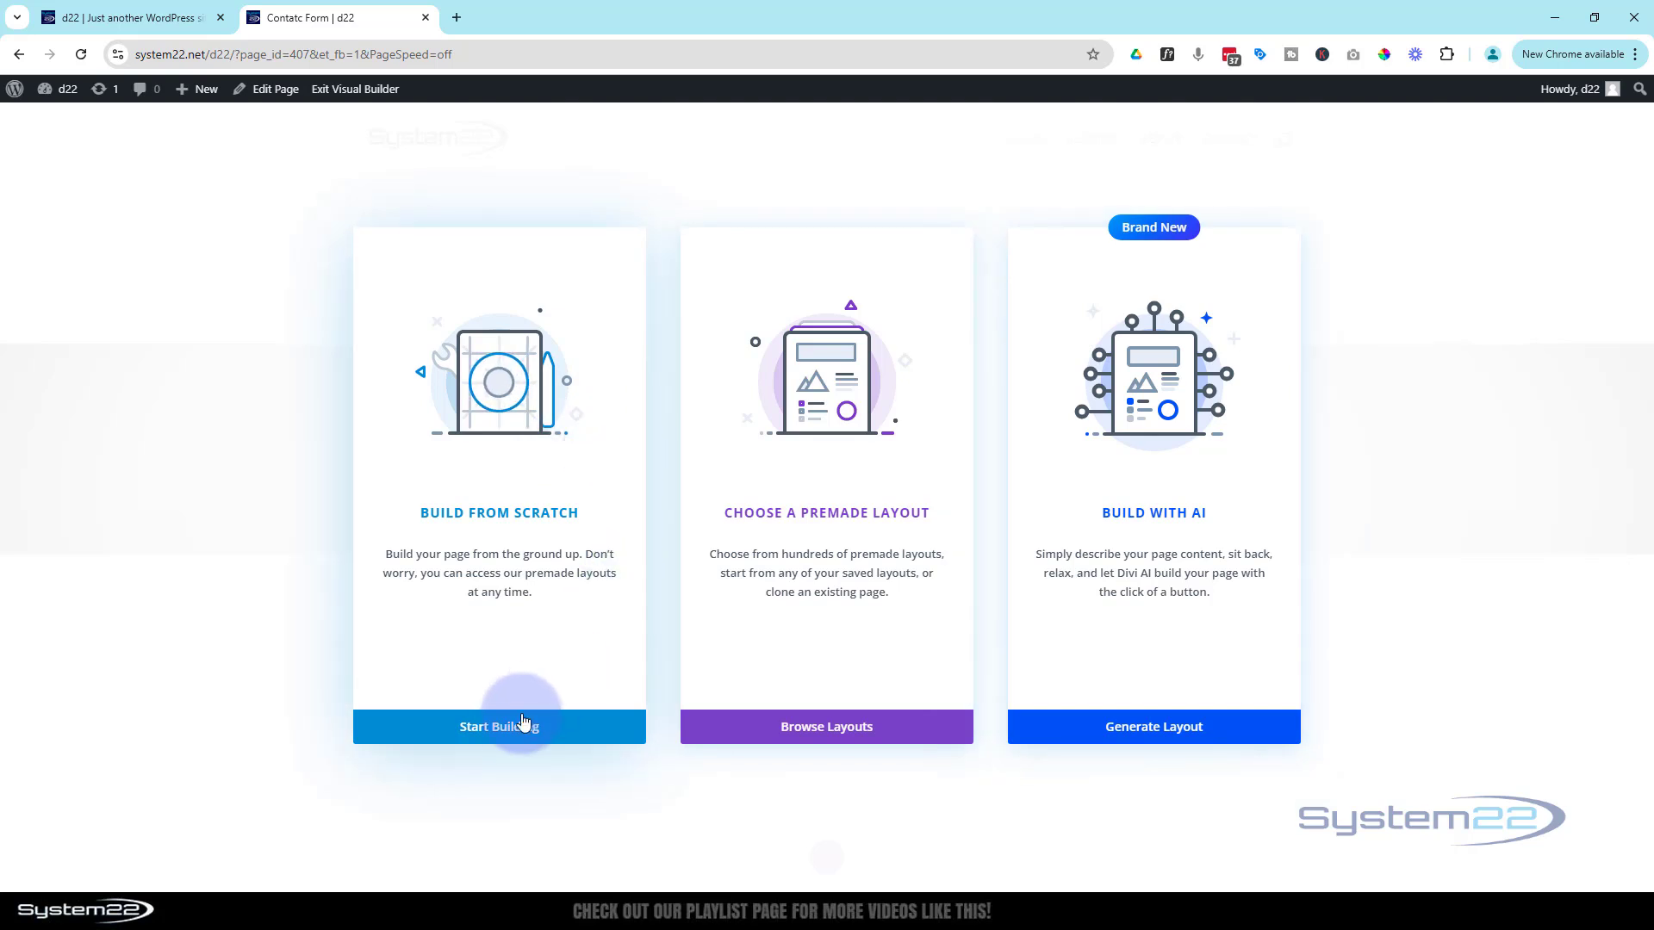
# Build from scratch with a one-column row holding a Contact Form module
pyautogui.click(473, 727)
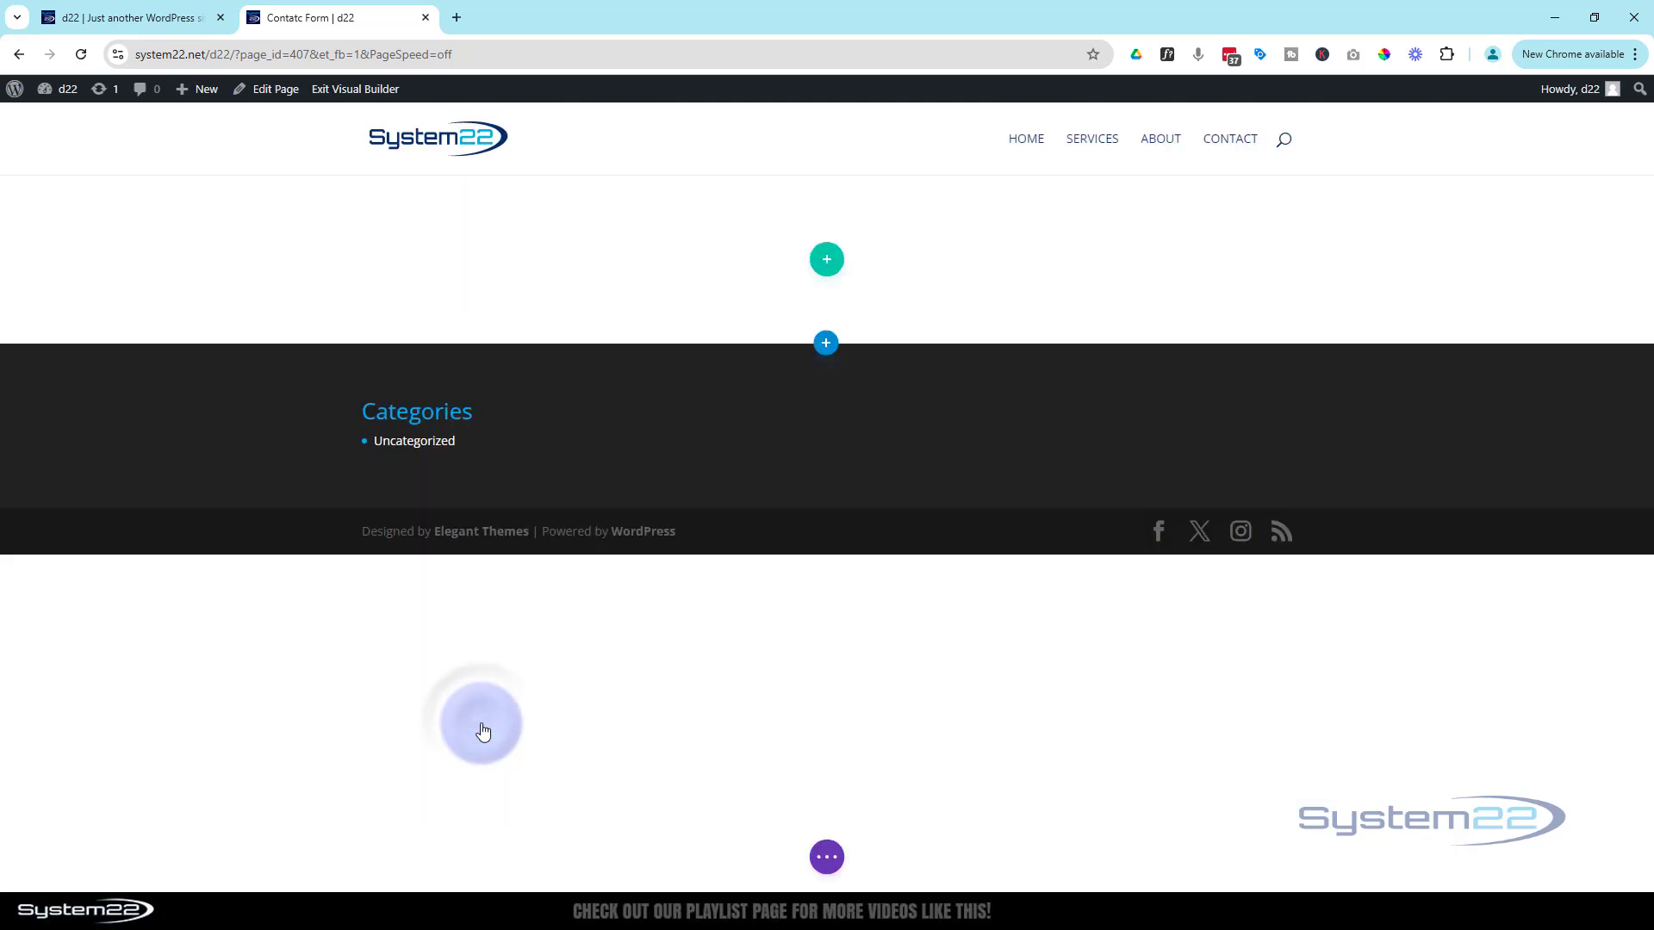
pyautogui.click(731, 412)
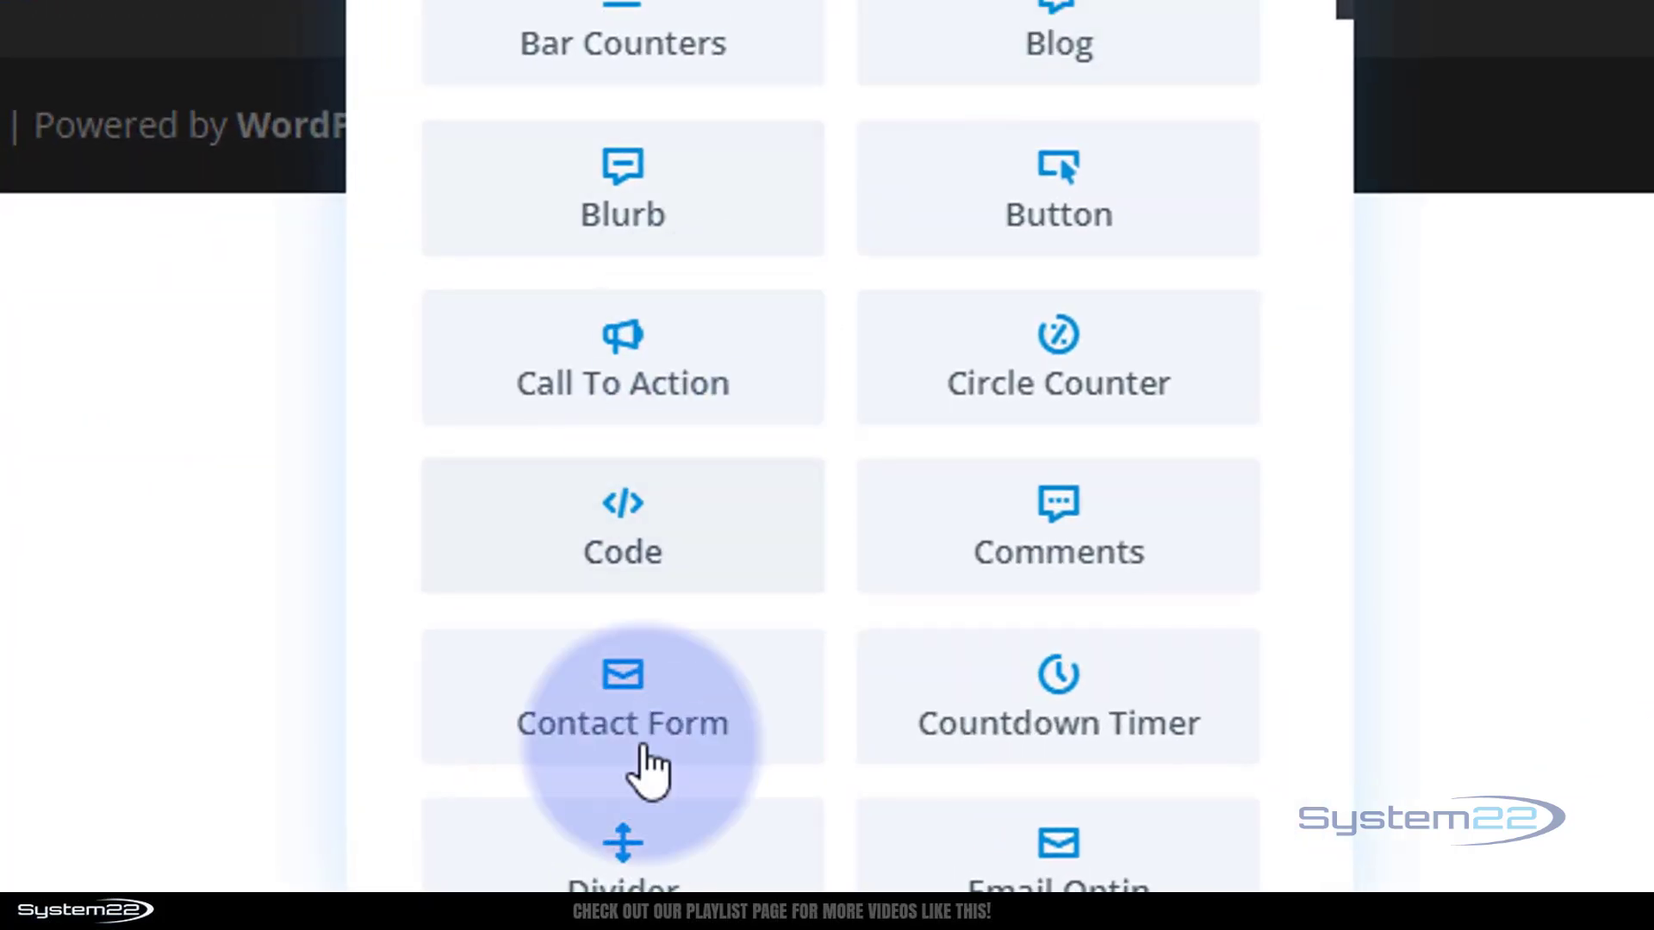
pyautogui.click(575, 743)
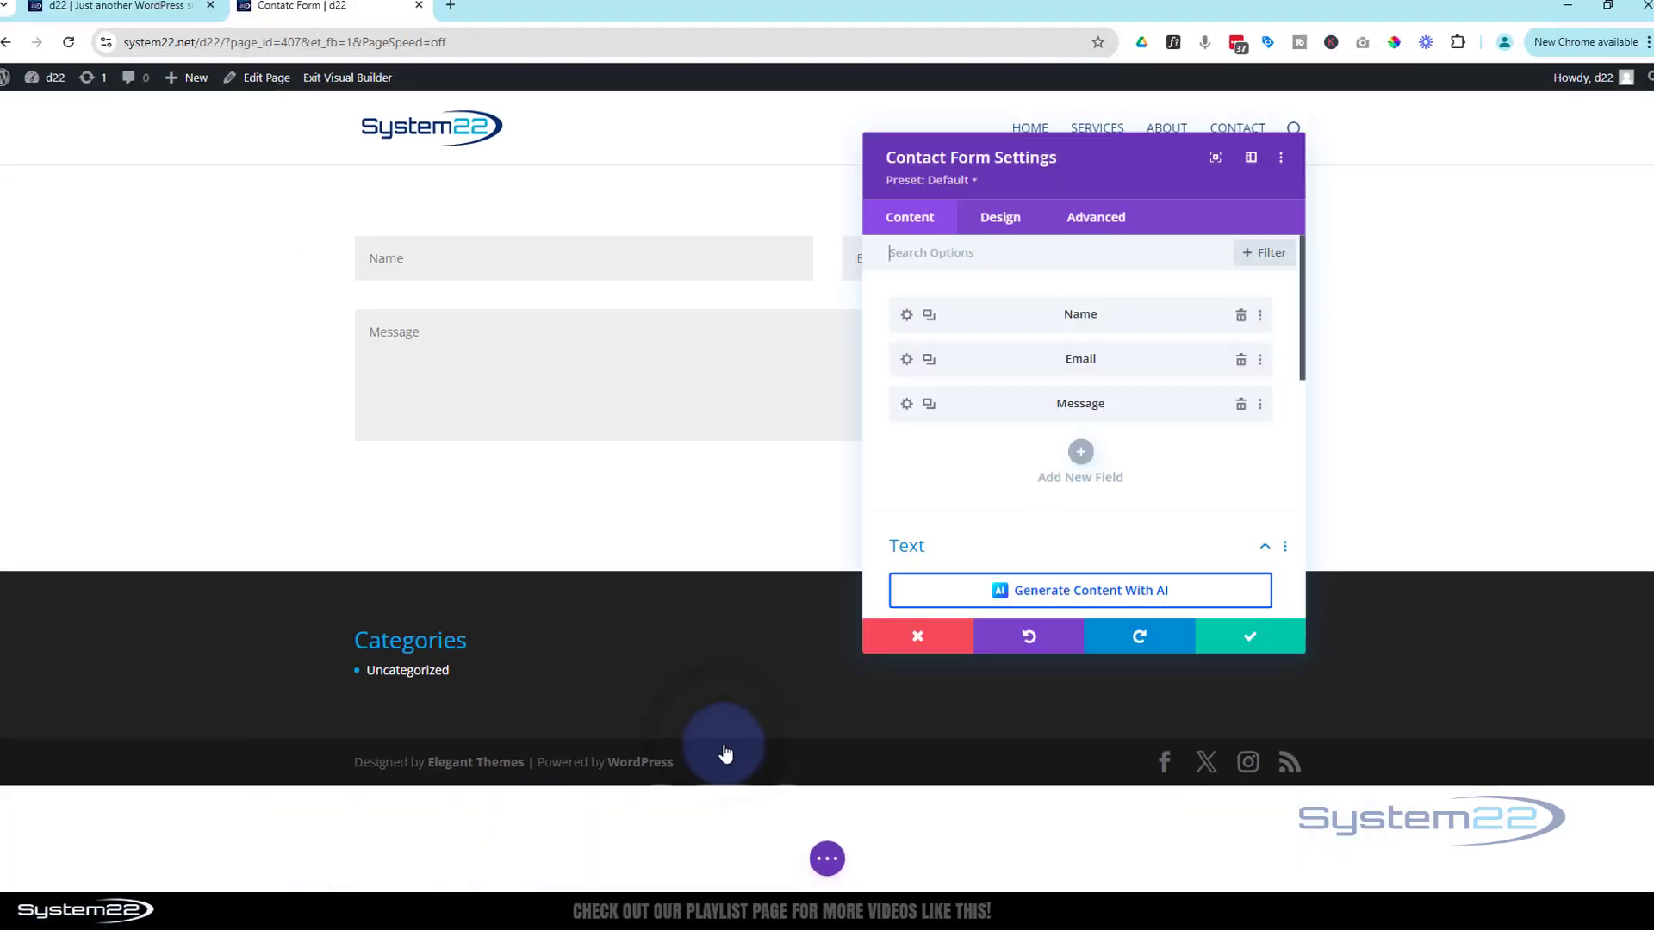
# Move the settings panel aside, delete the Message field, then restore it with undo
pyautogui.moveTo(1110, 188); pyautogui.dragTo(1184, 164)
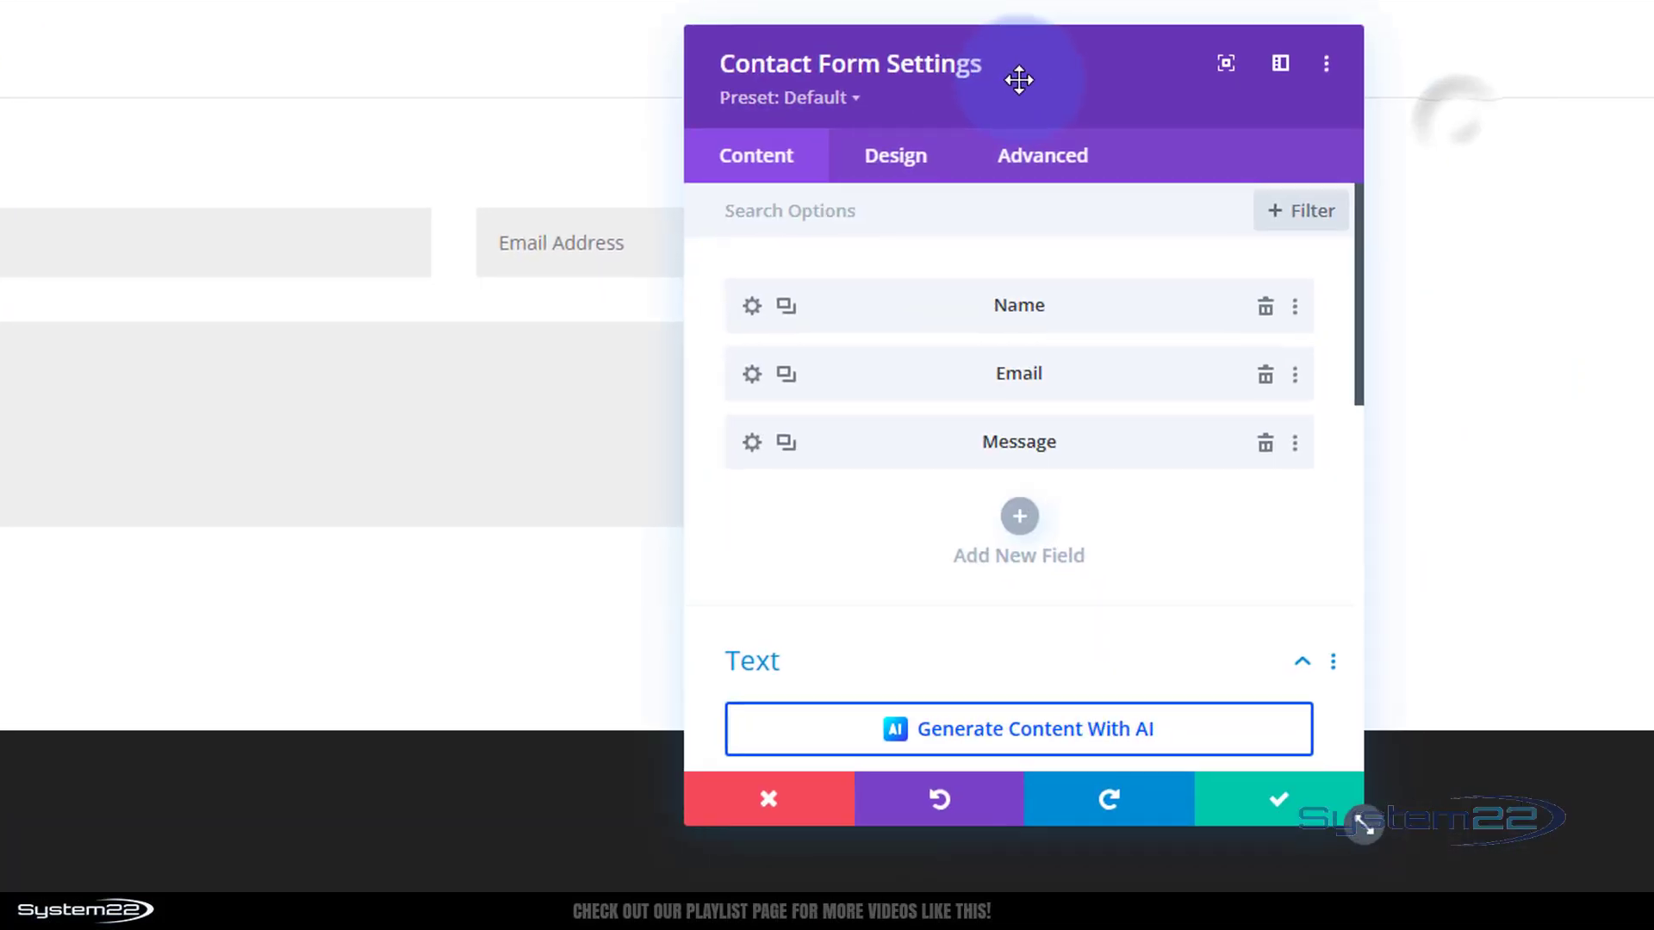
pyautogui.moveTo(1019, 79); pyautogui.dragTo(977, 57)
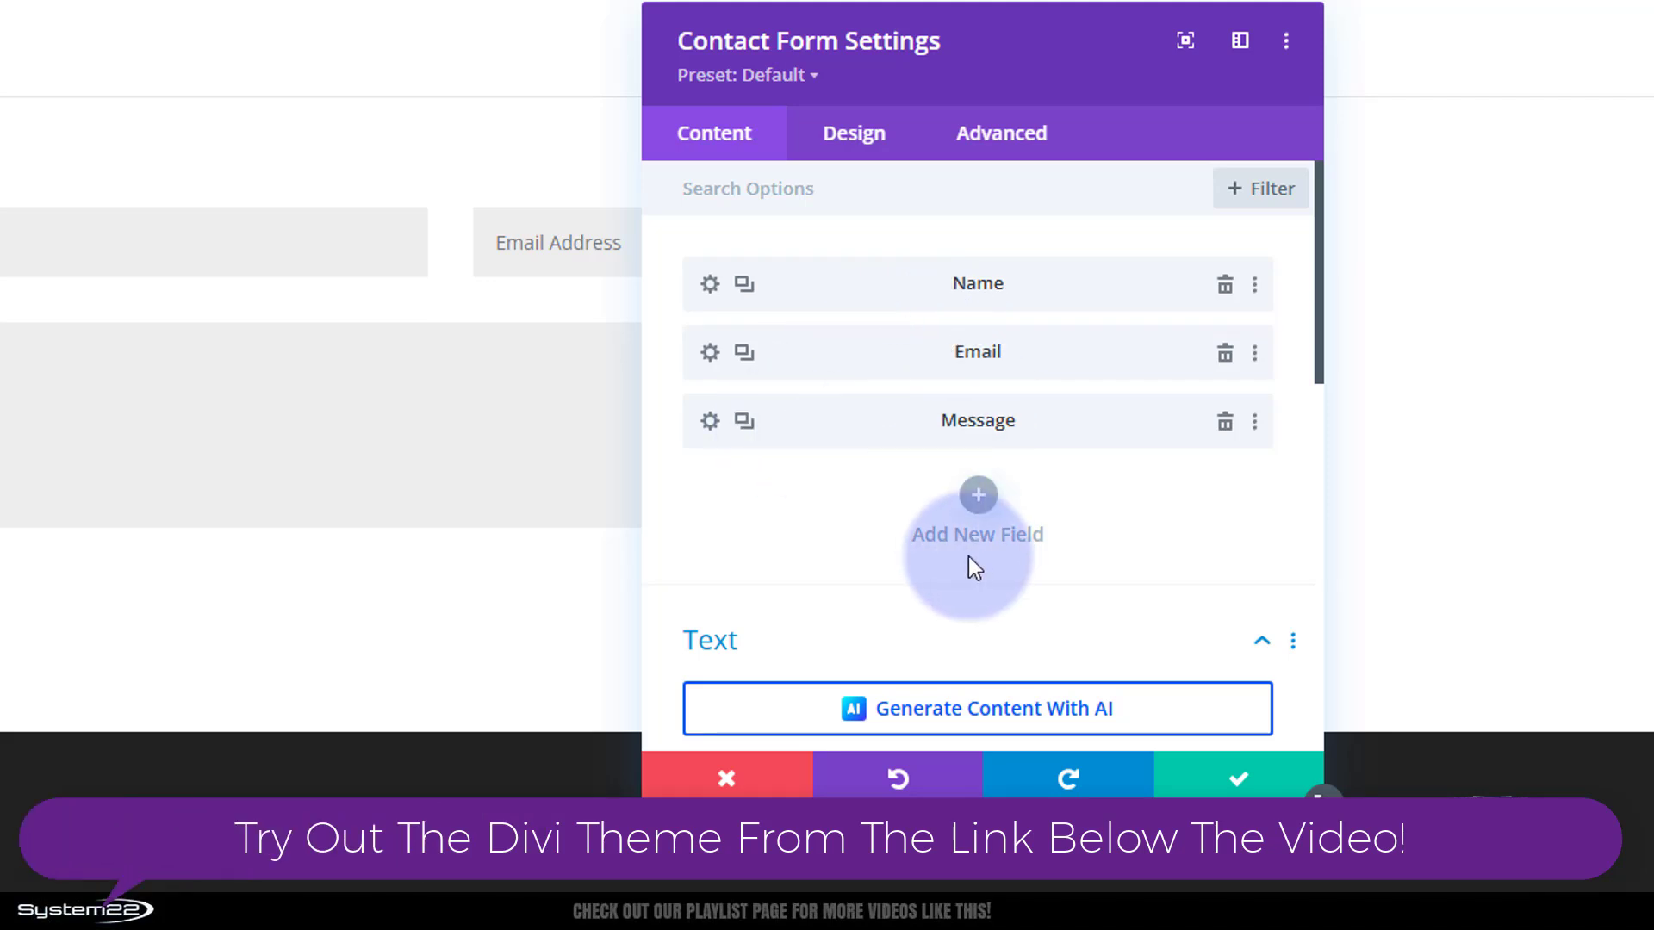
pyautogui.click(1224, 422)
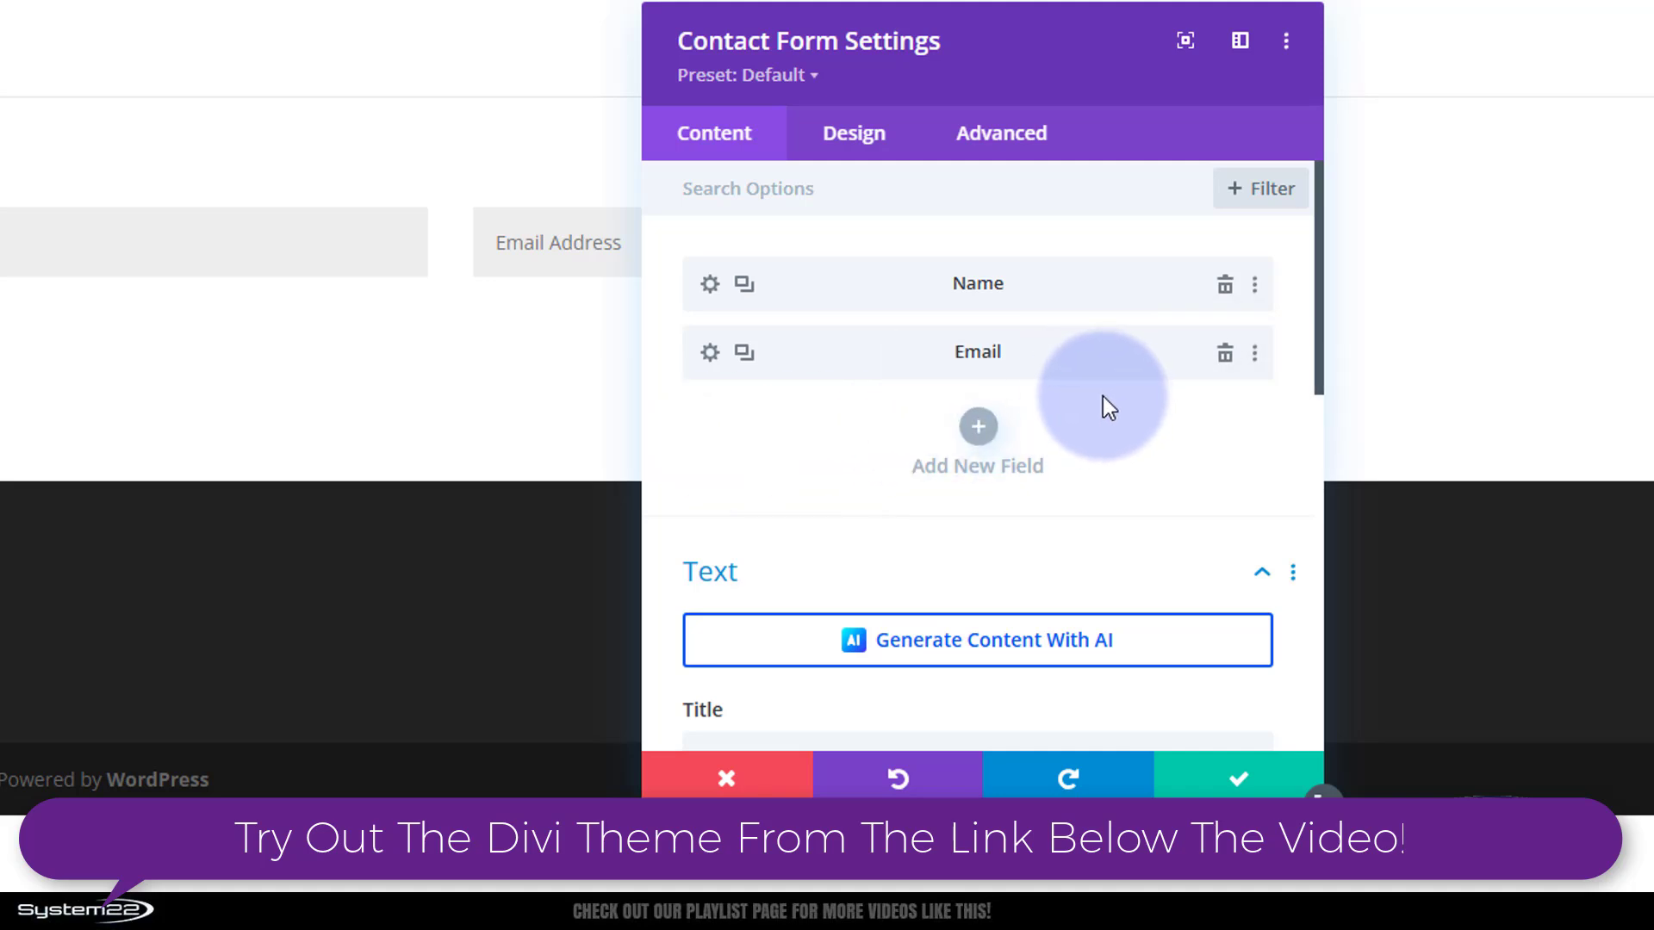
pyautogui.hotkey('ctrl', 'z')
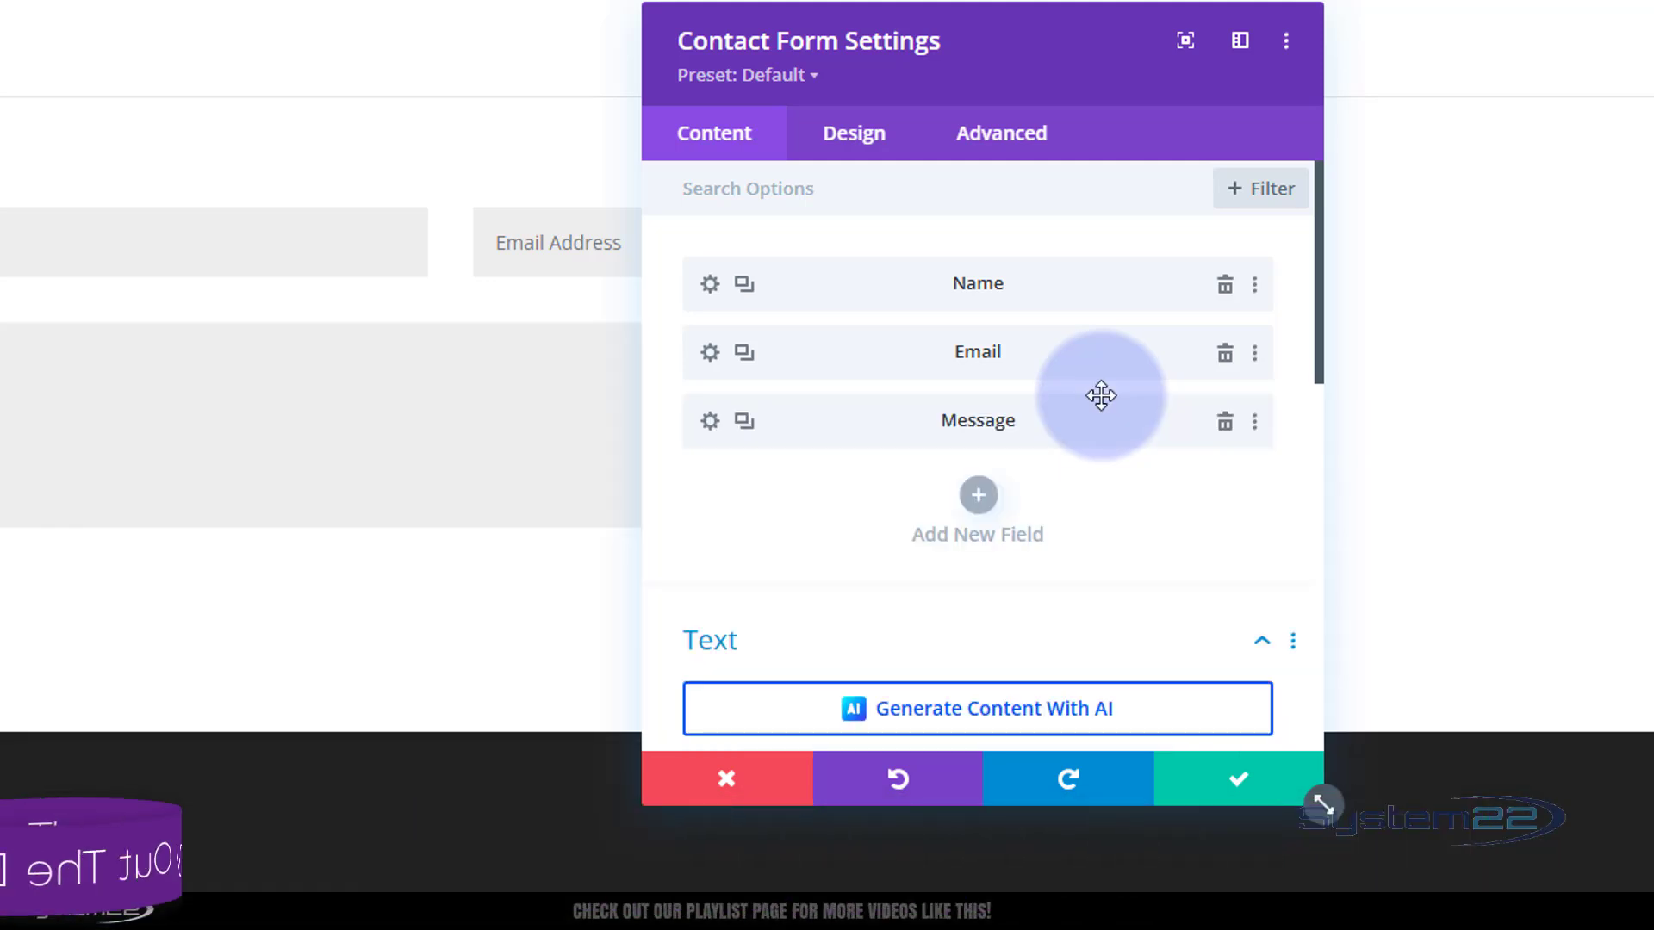
# Add a new form field whose Field ID and title are both 'Subject'
pyautogui.click(984, 498)
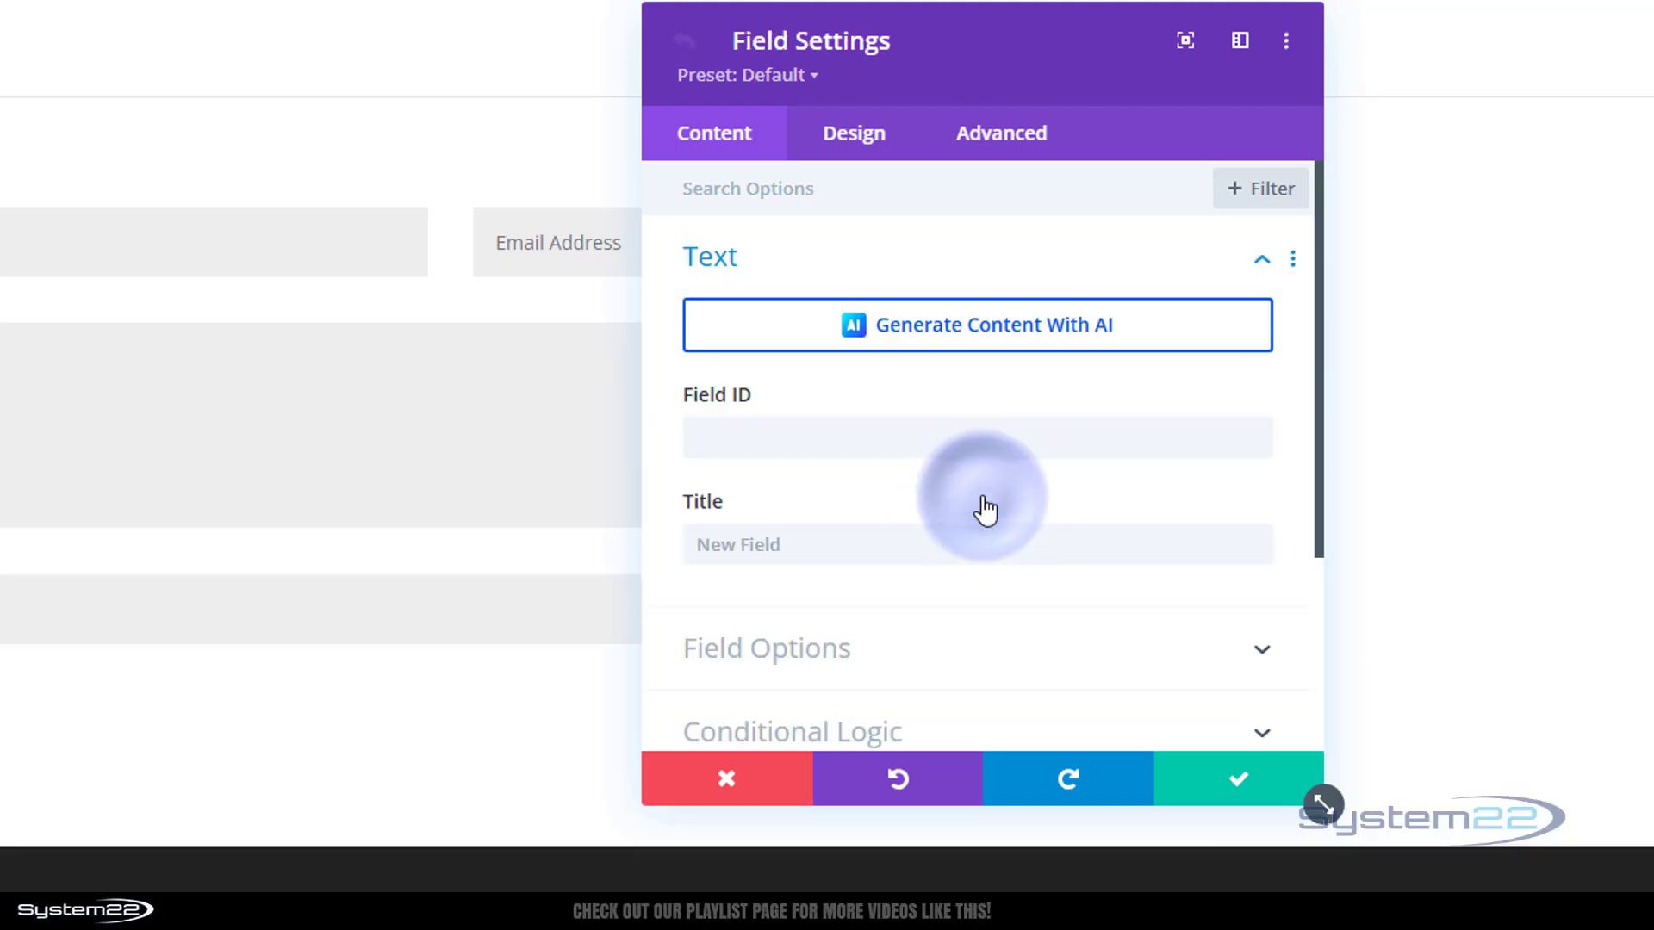
pyautogui.click(763, 442)
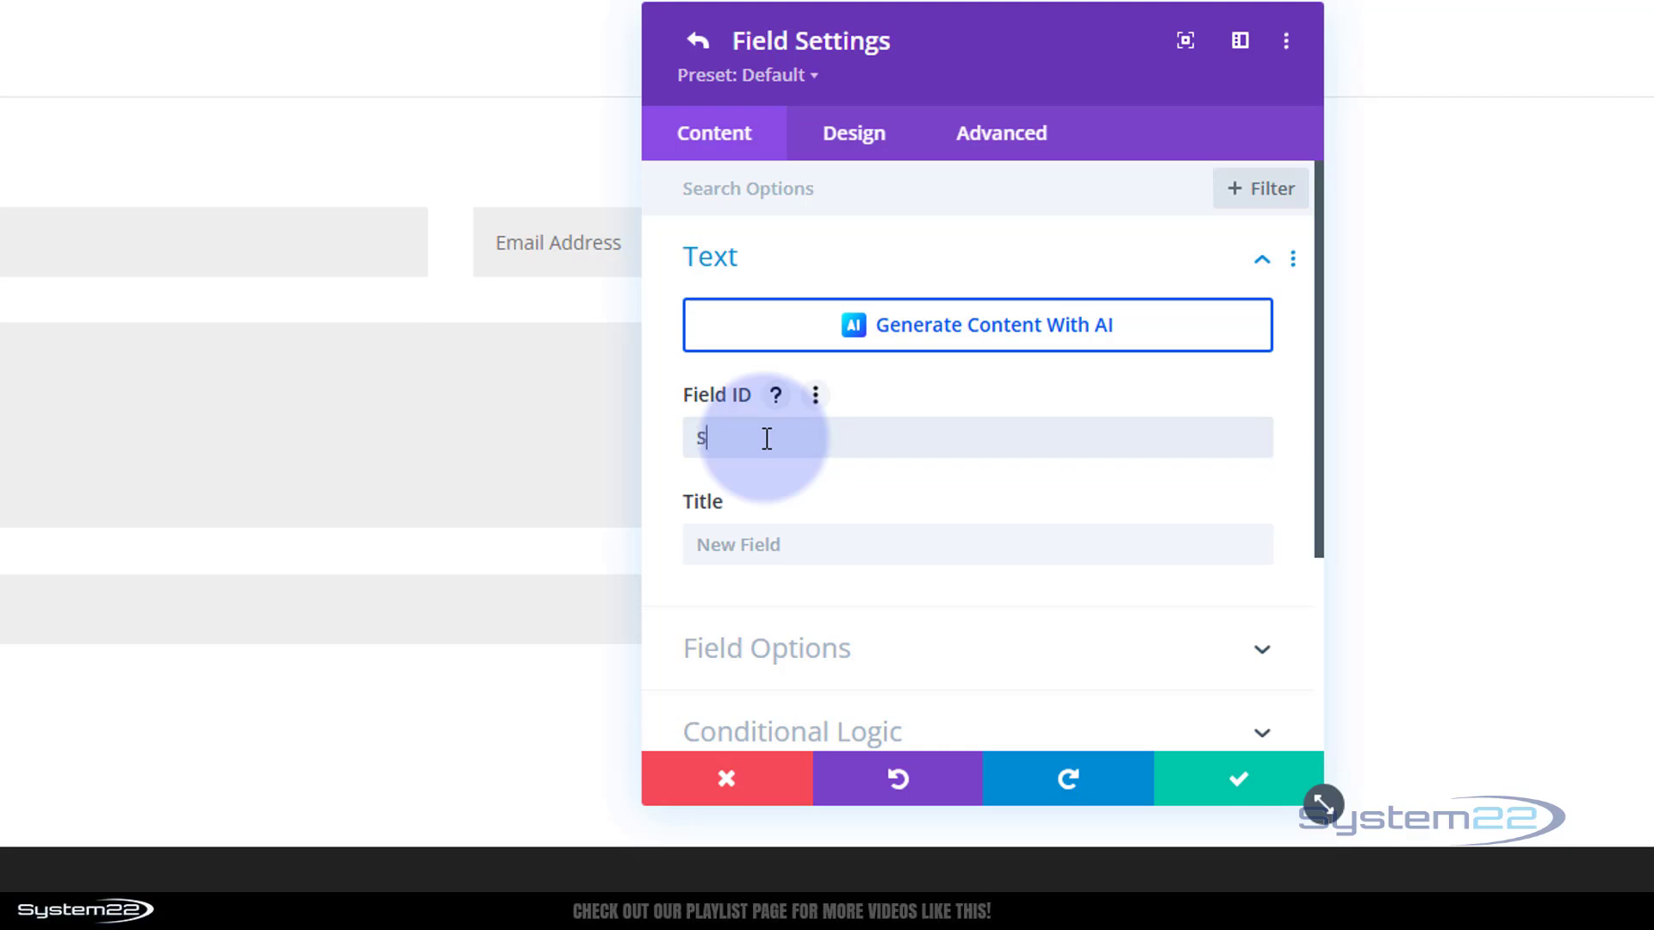
pyautogui.write('Subject')
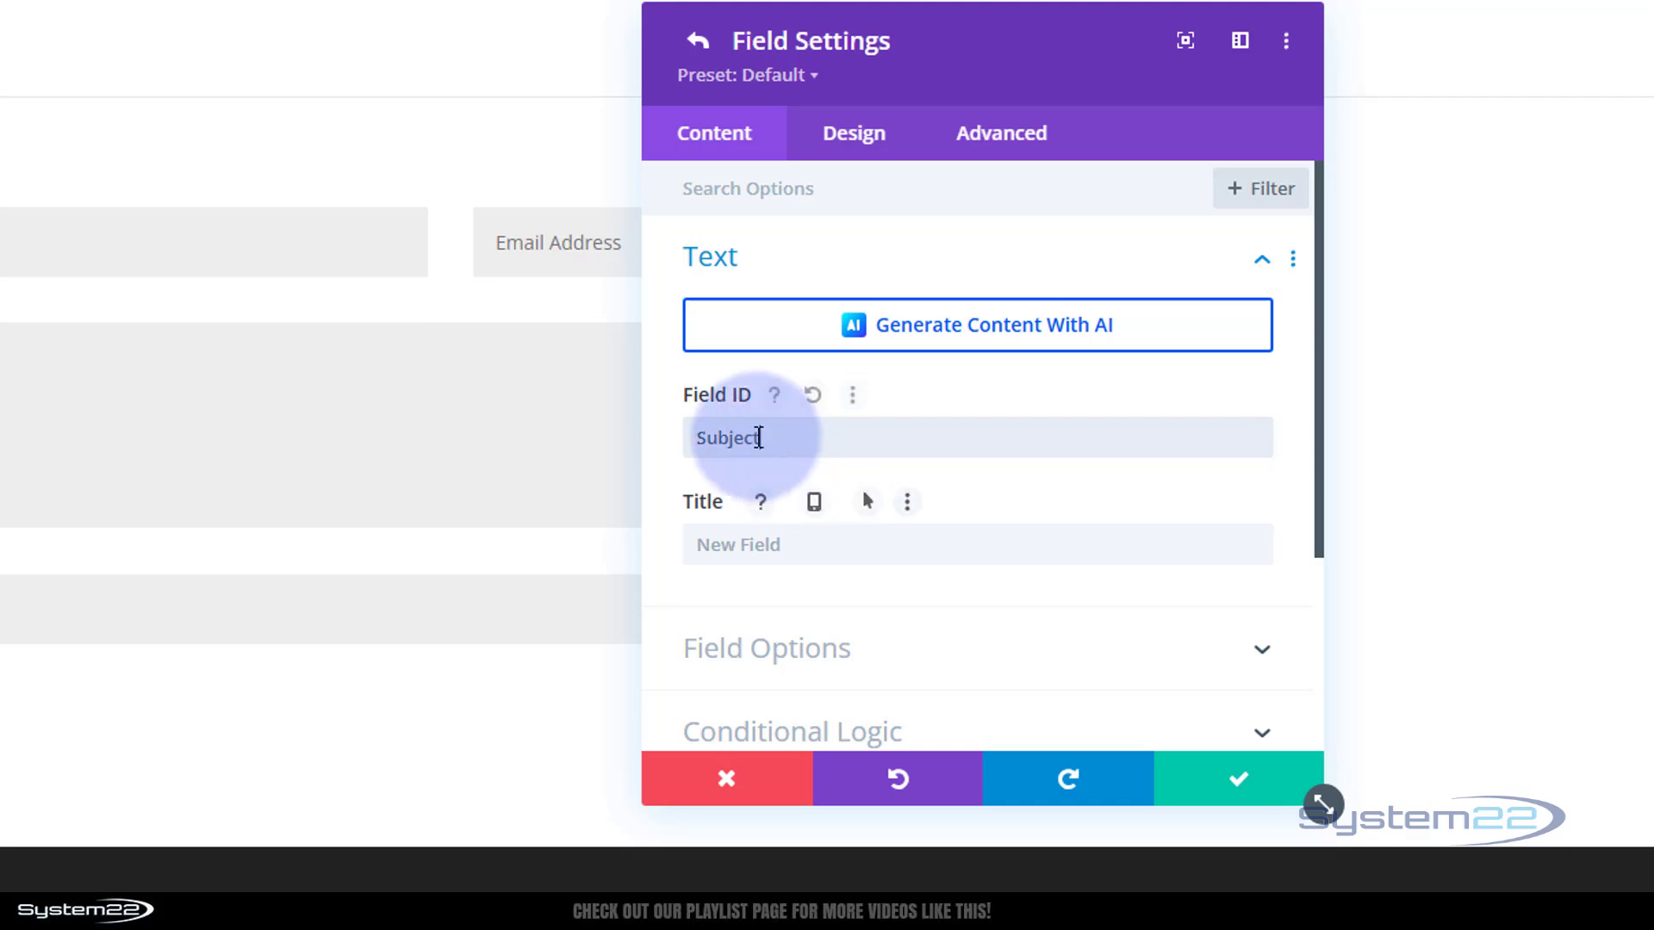
pyautogui.moveTo(758, 438); pyautogui.dragTo(696, 443)
pyautogui.hotkey('ctrl', 'c')
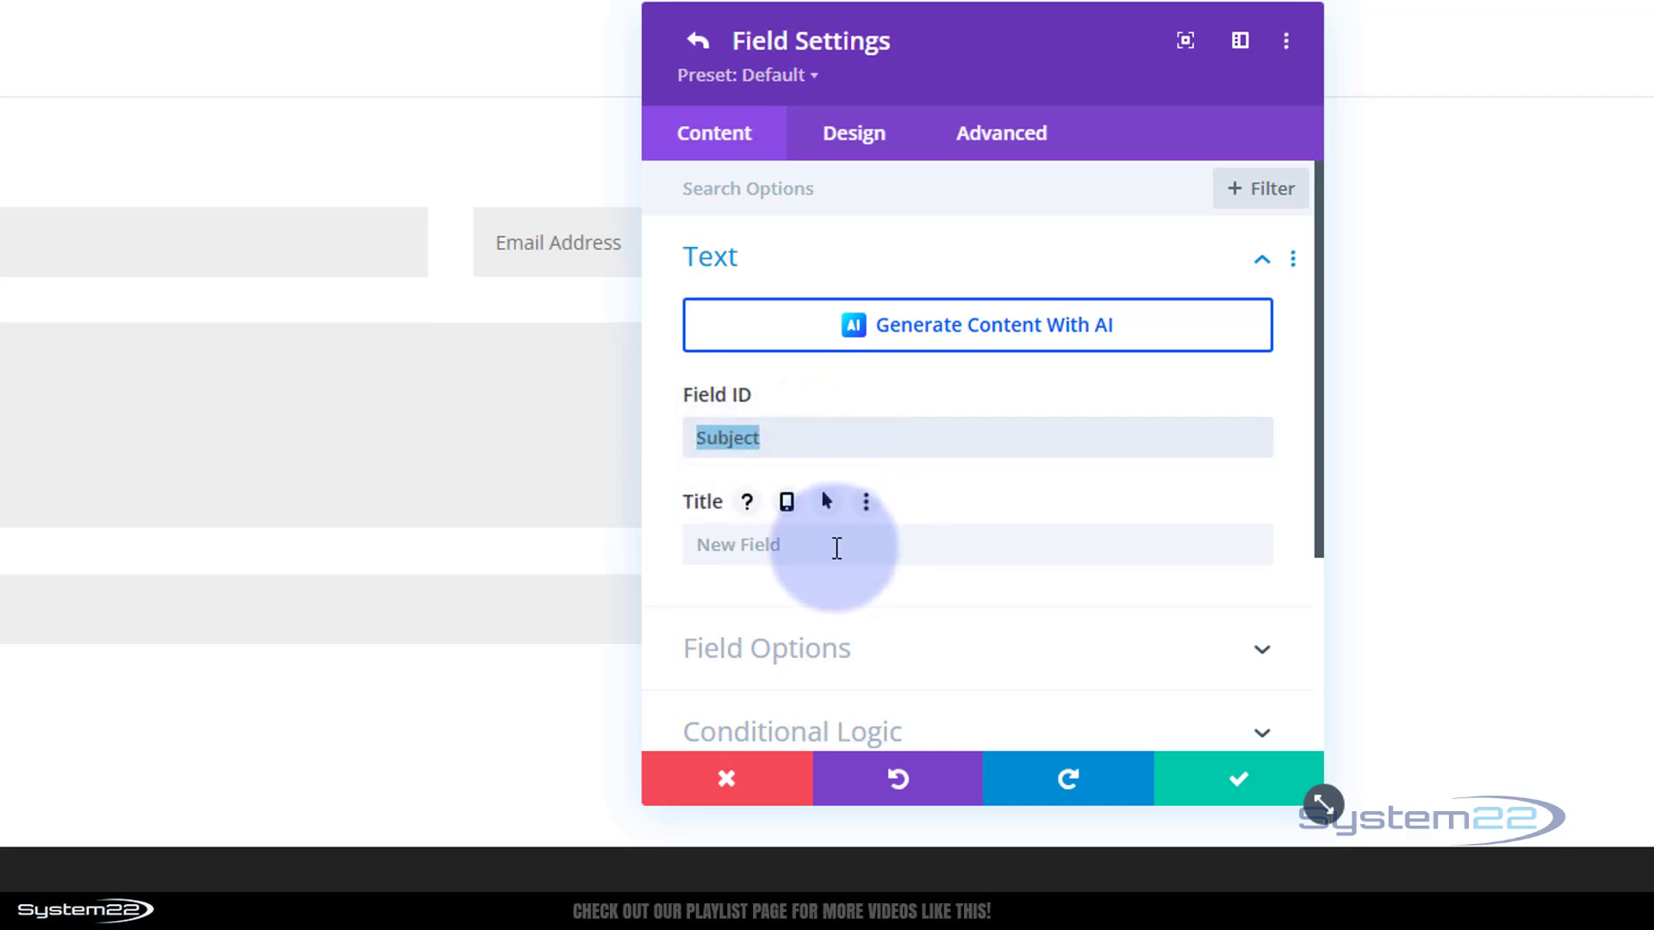
pyautogui.click(741, 552)
pyautogui.hotkey('ctrl', 'v')
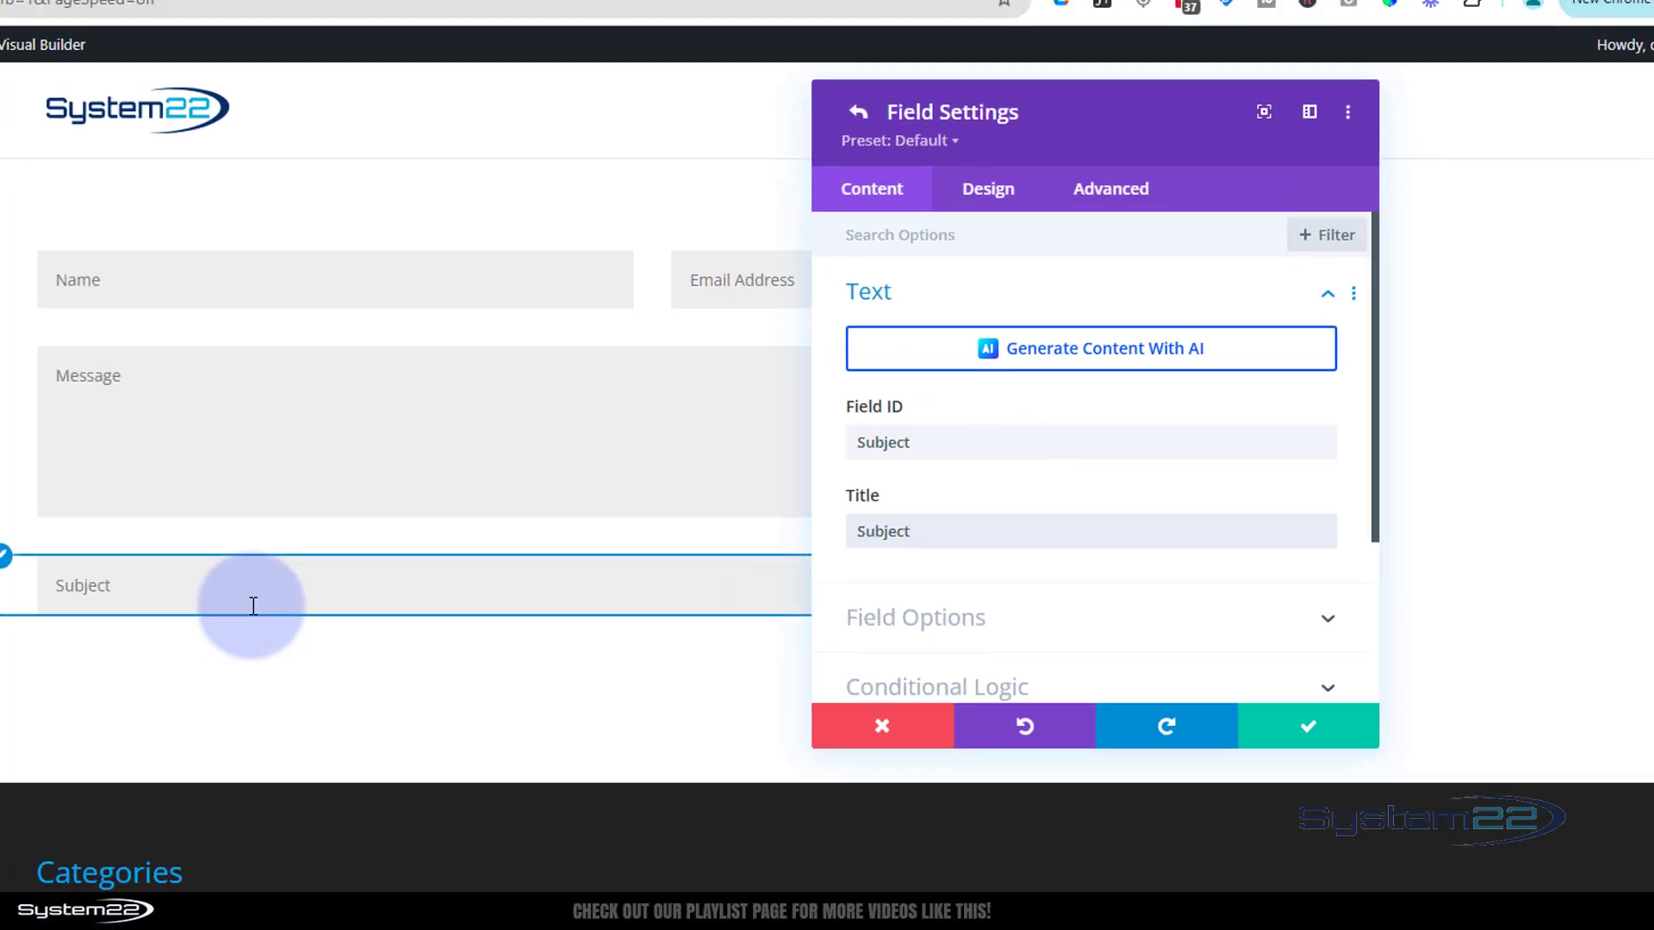
pyautogui.scroll(-1, 1051, 517)
pyautogui.click(1067, 509)
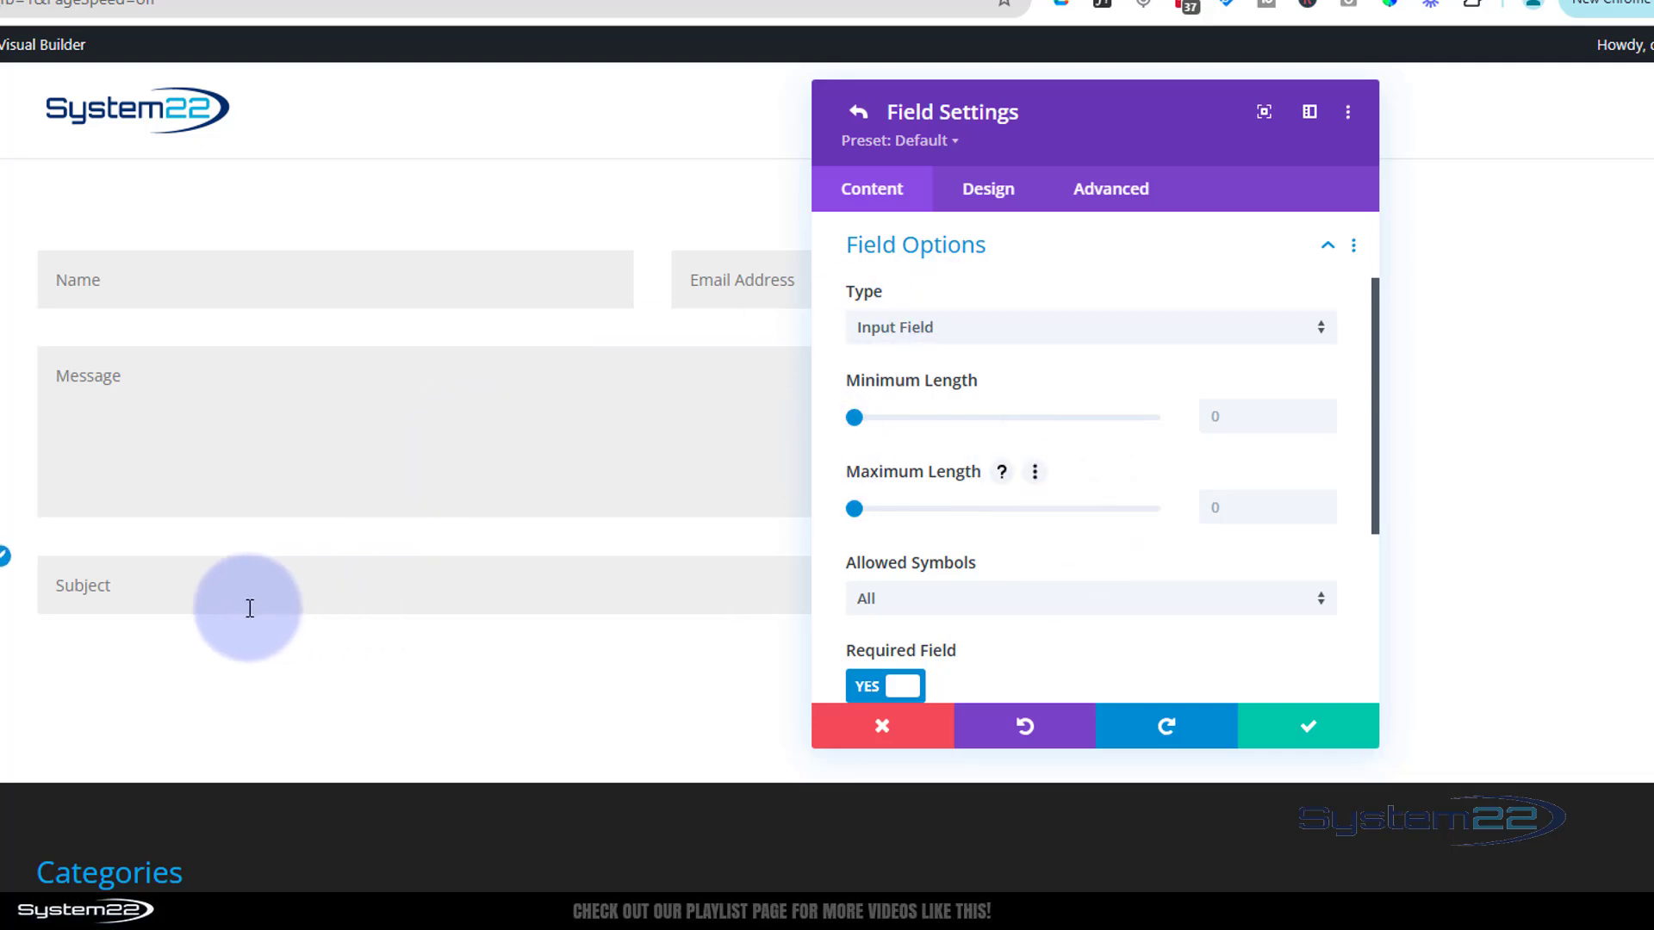
pyautogui.click(1084, 347)
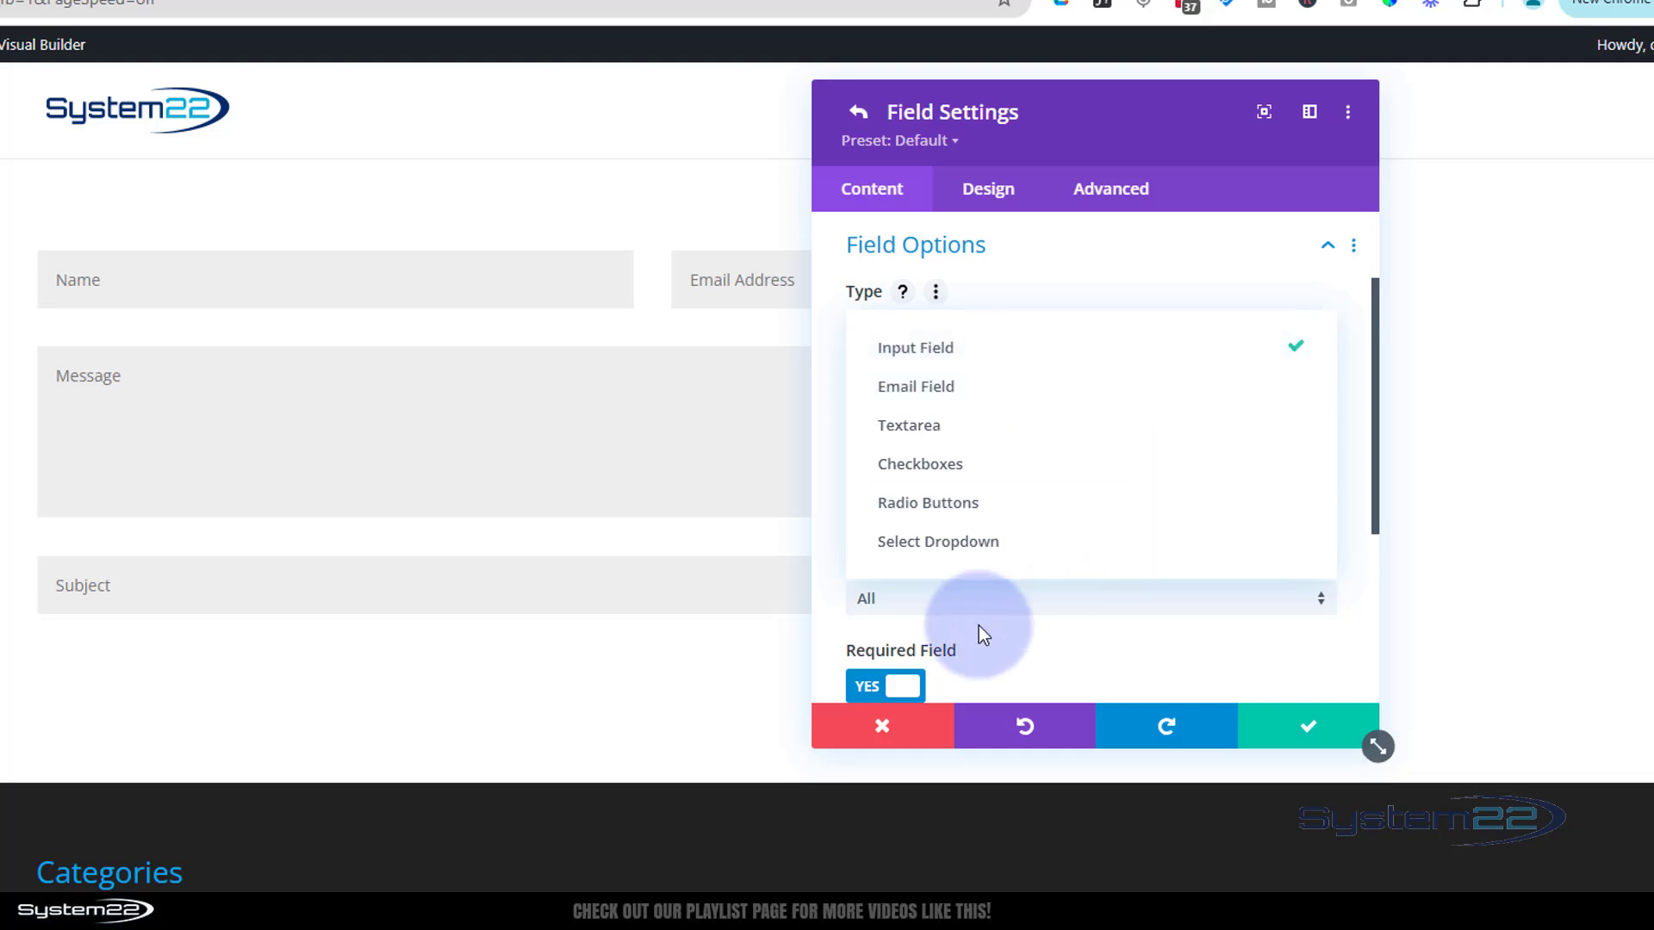
pyautogui.click(846, 554)
pyautogui.scroll(-1, 1079, 542)
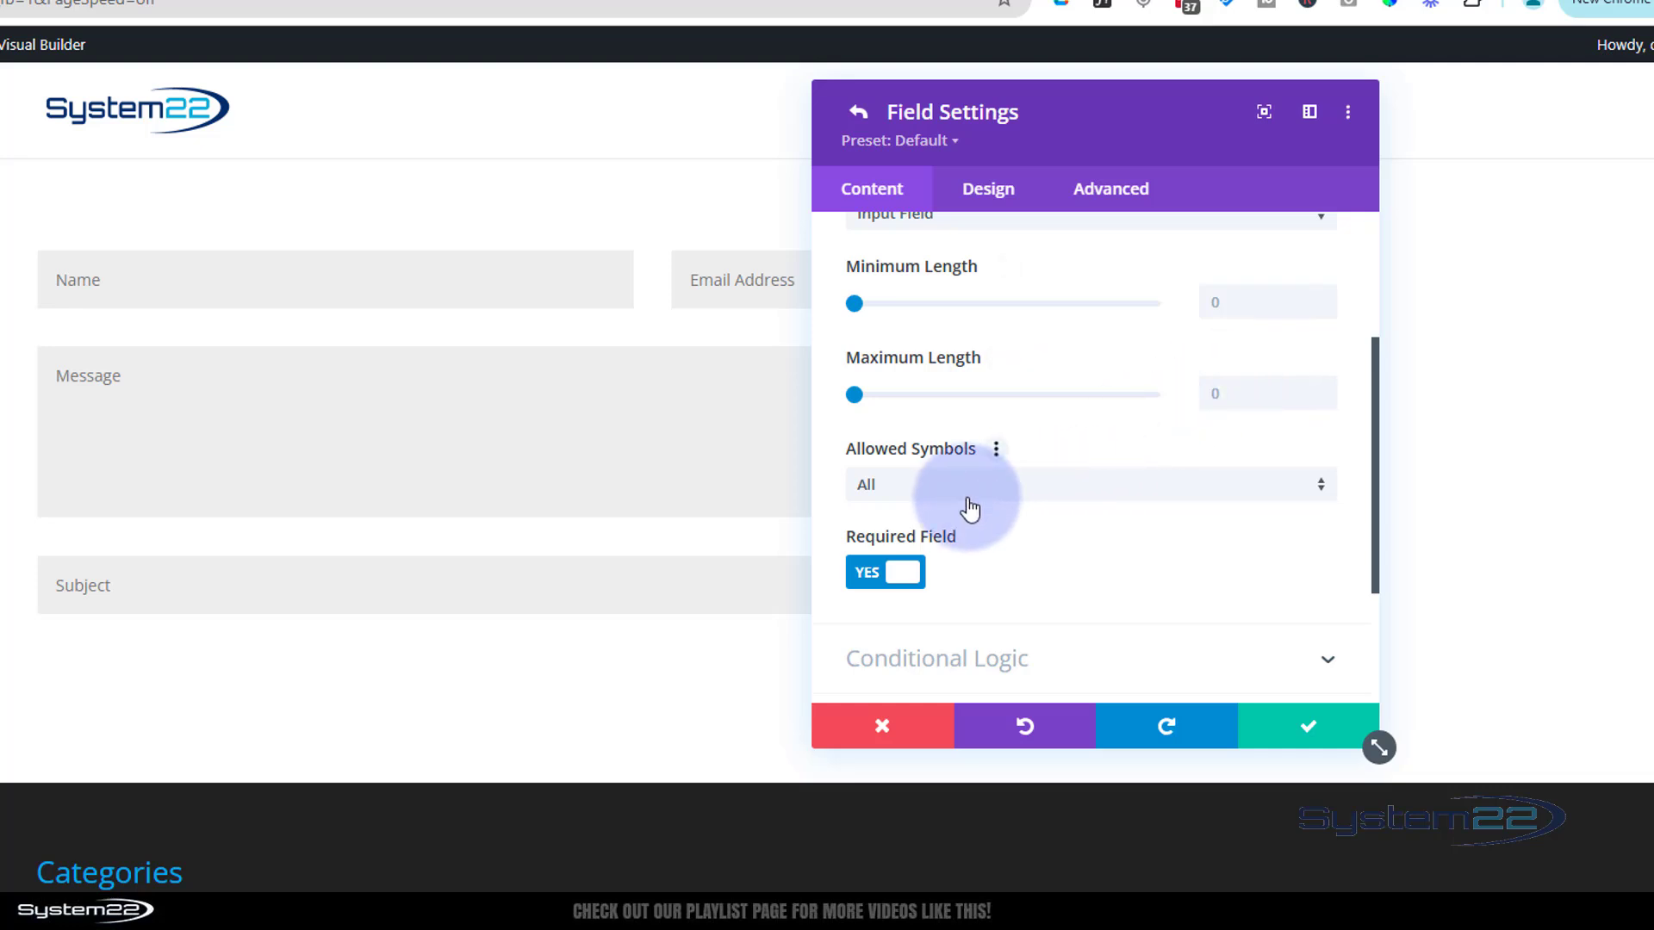
pyautogui.click(1012, 491)
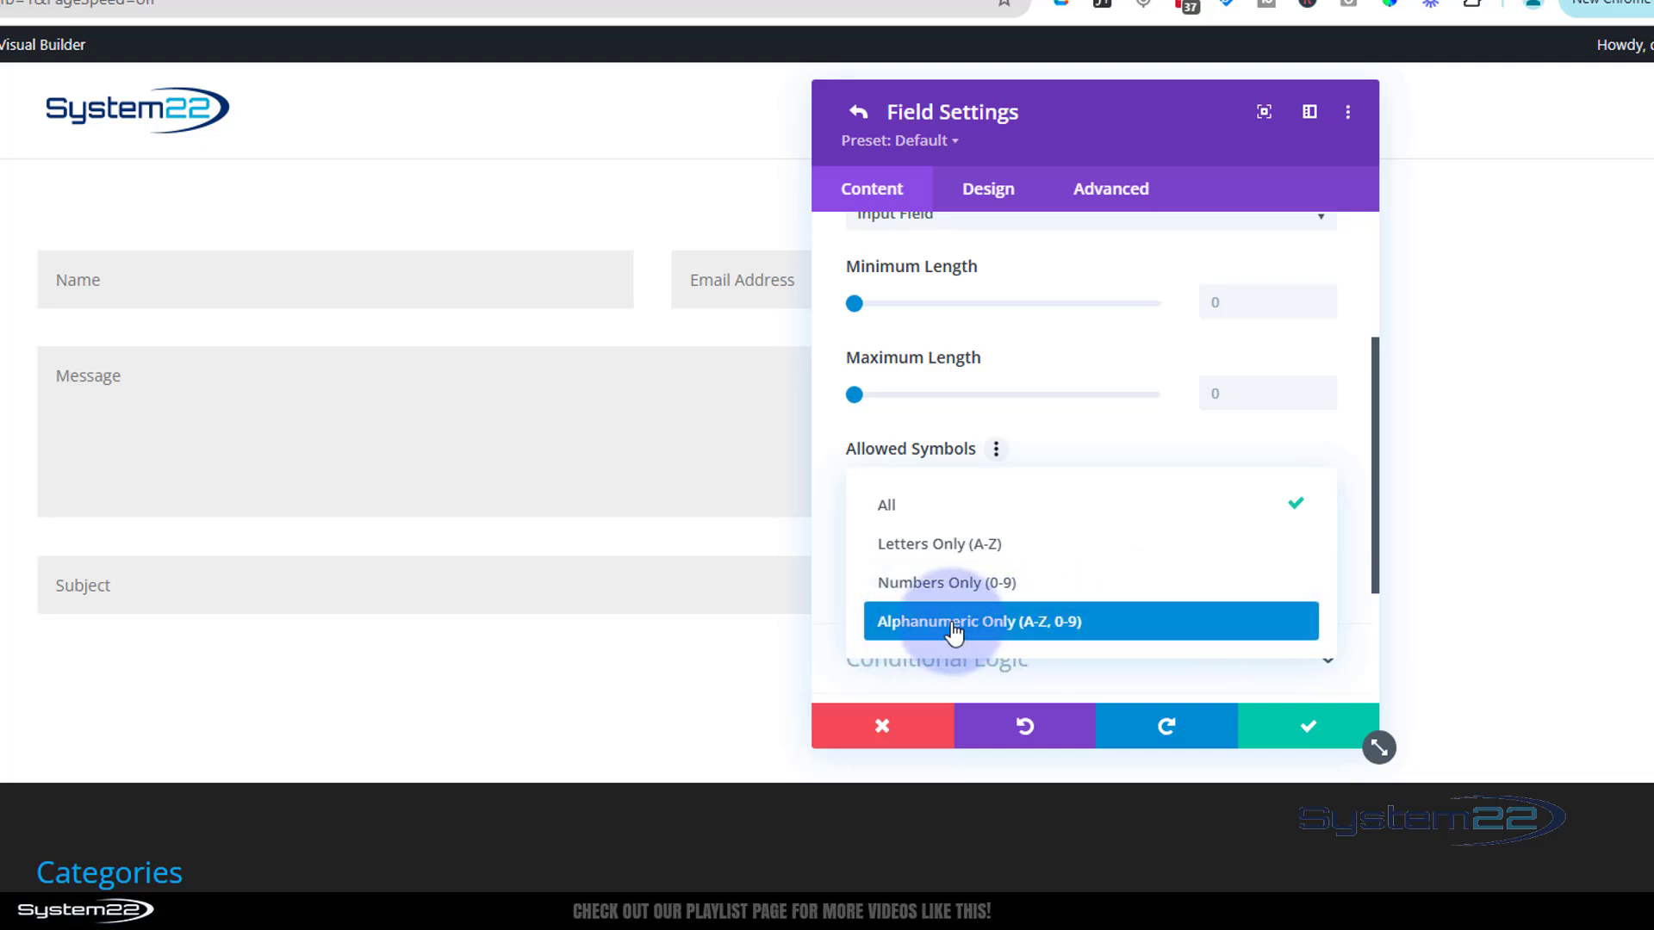
pyautogui.click(1095, 434)
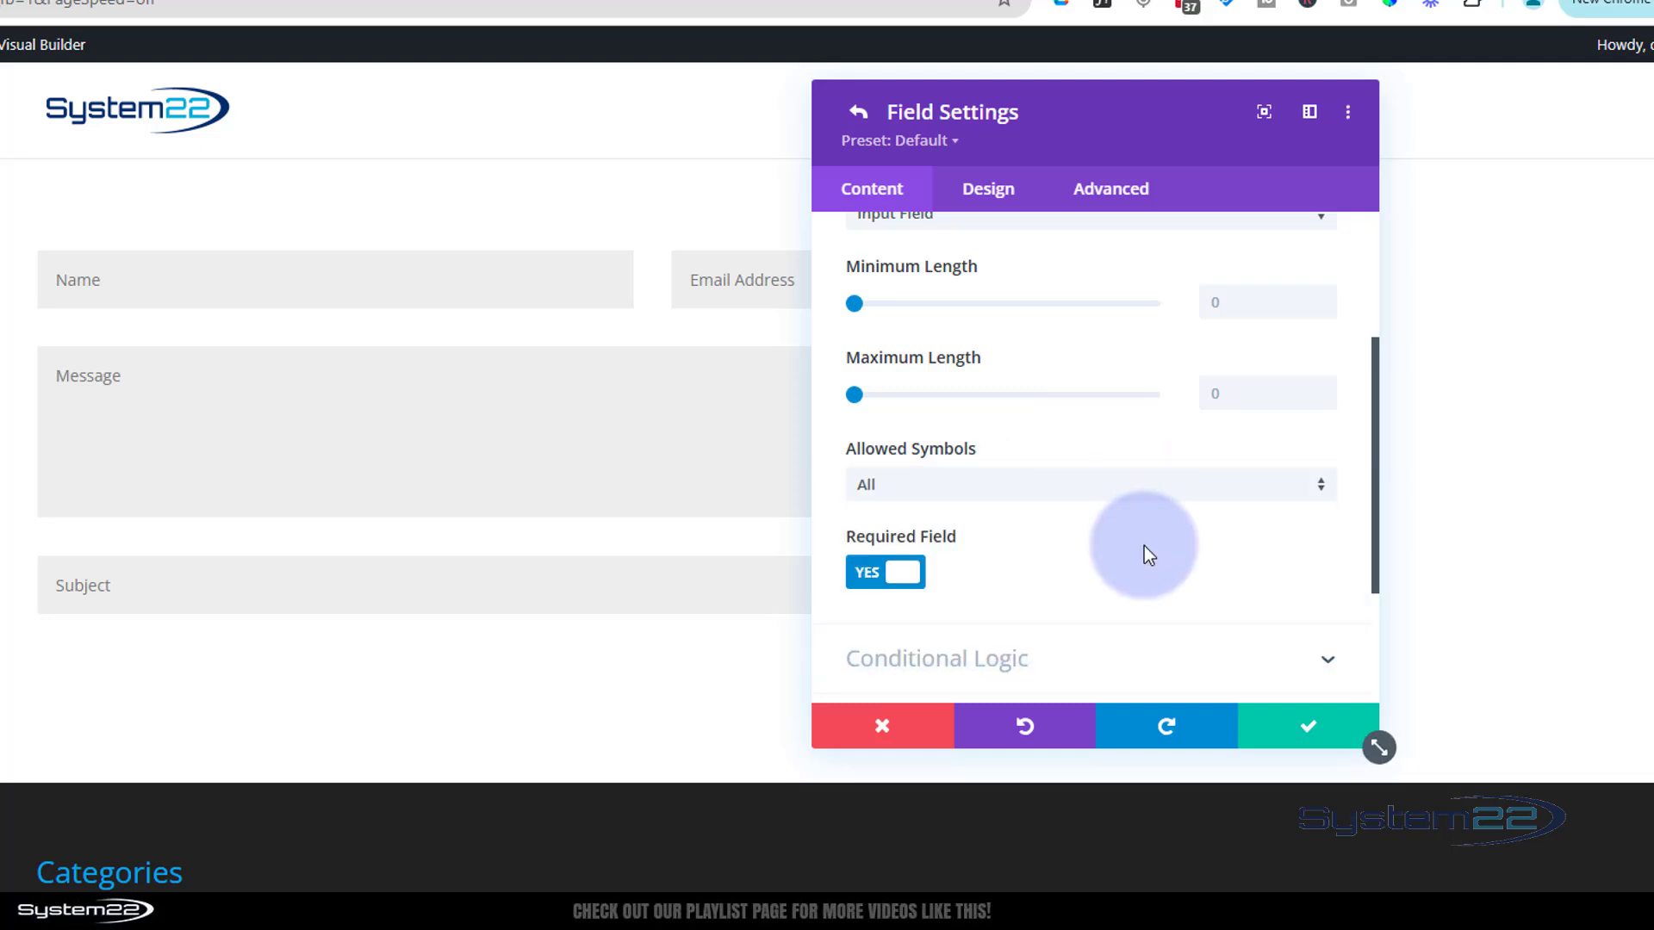
pyautogui.scroll(-1, 1143, 546)
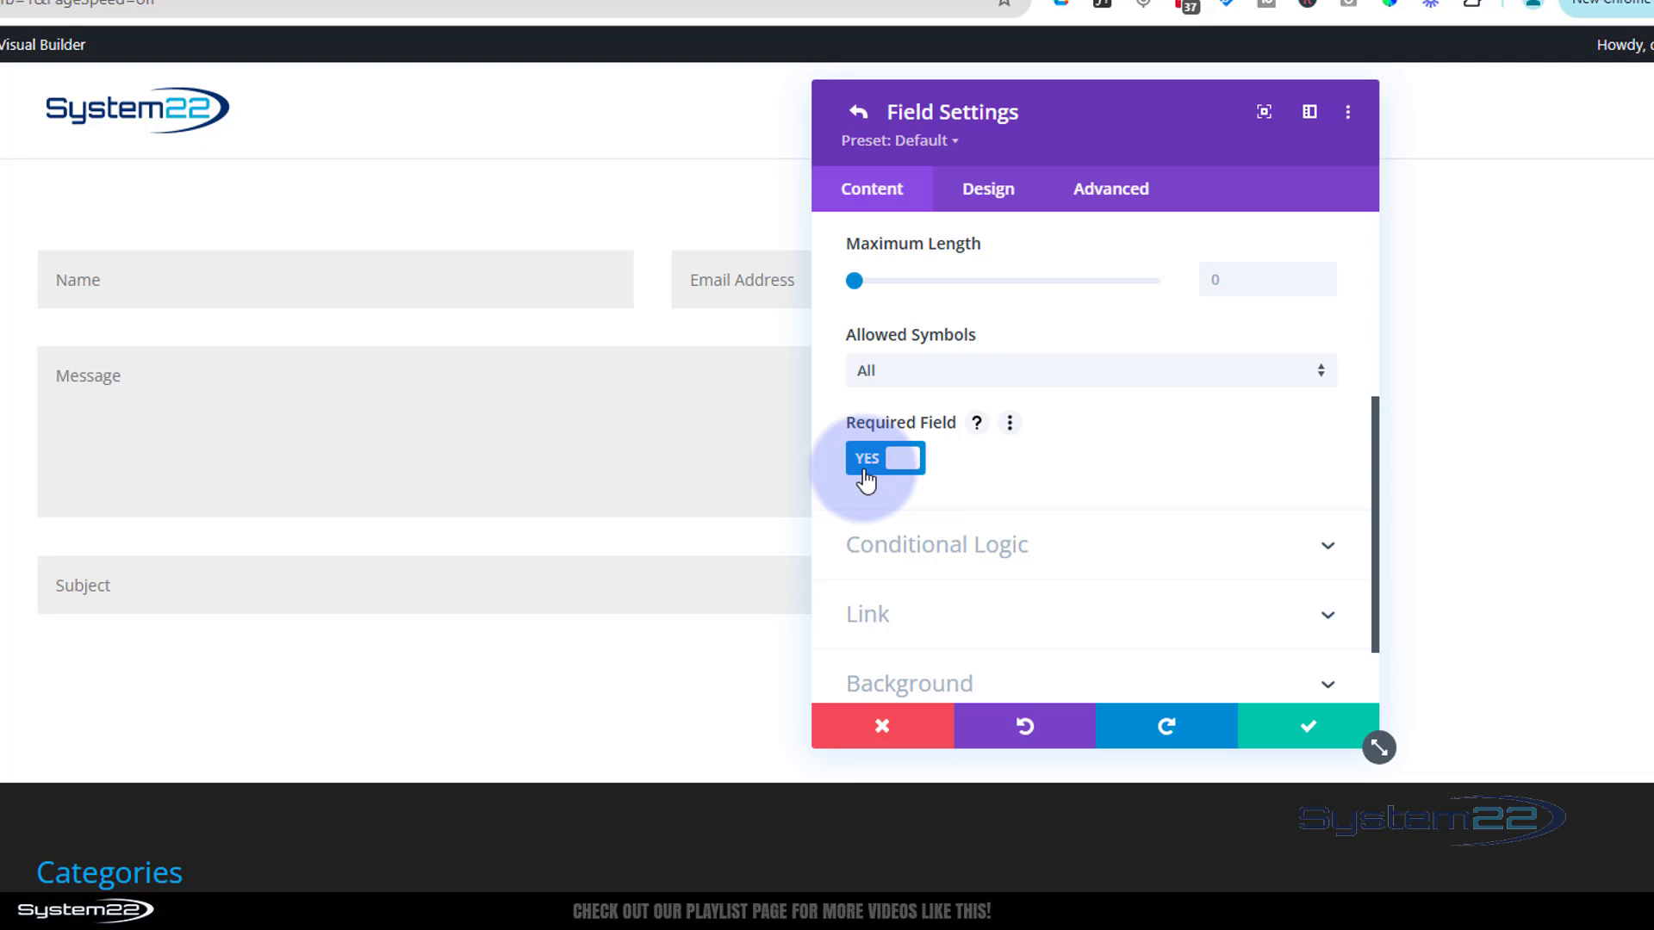
pyautogui.scroll(-1, 1111, 468)
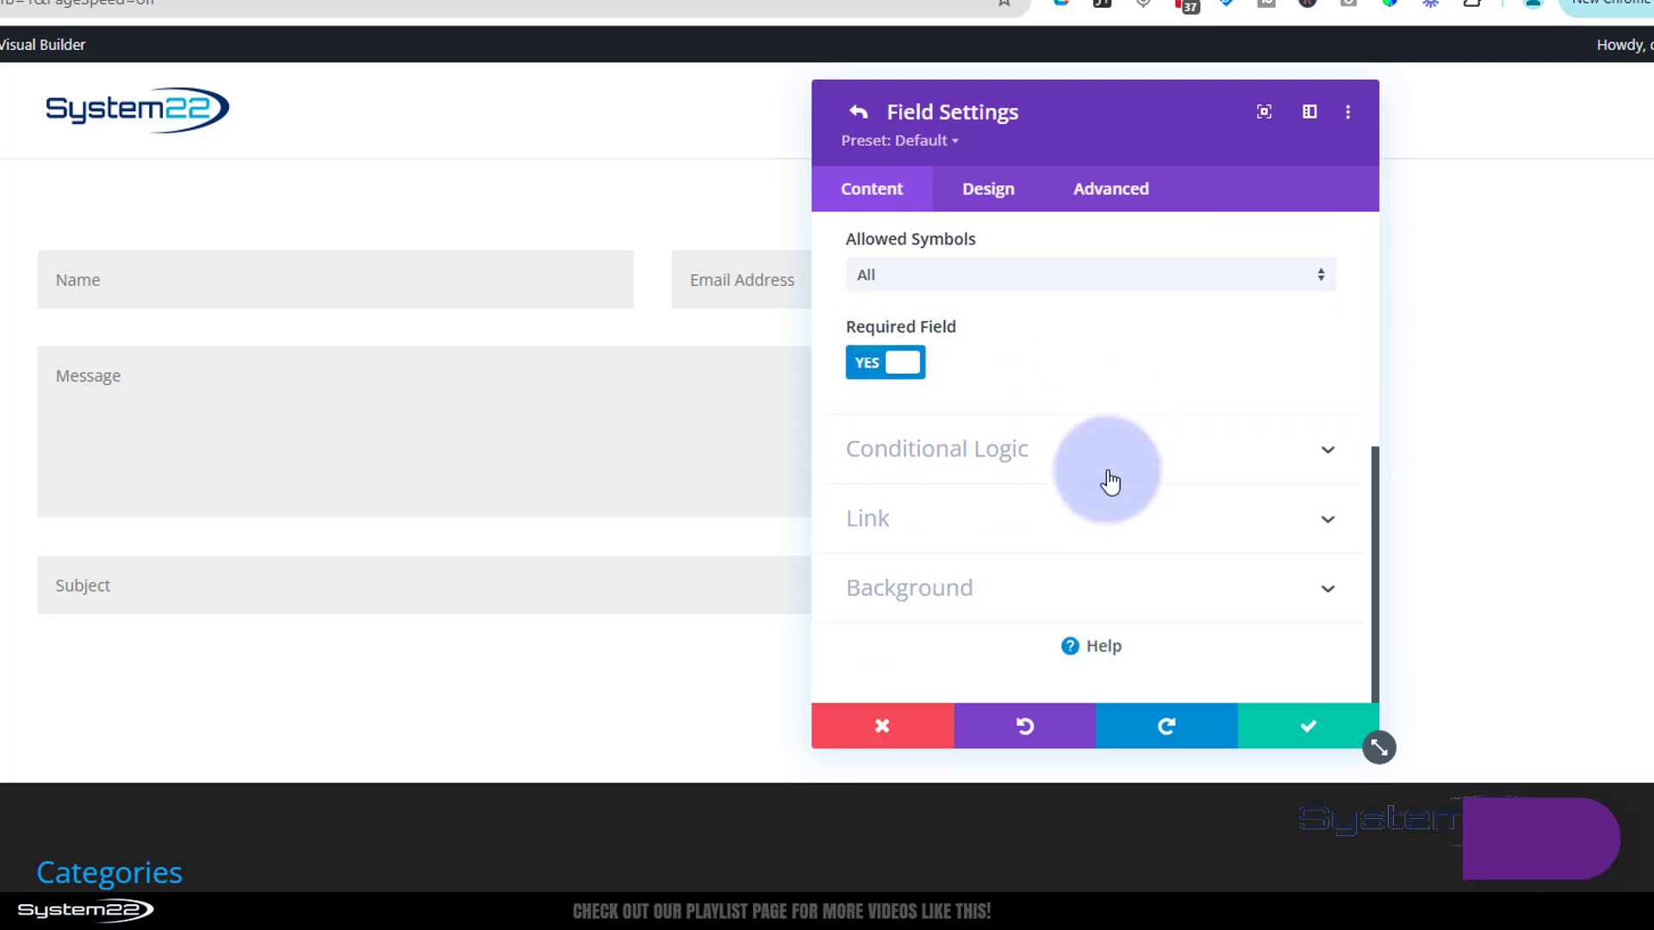
pyautogui.click(1089, 463)
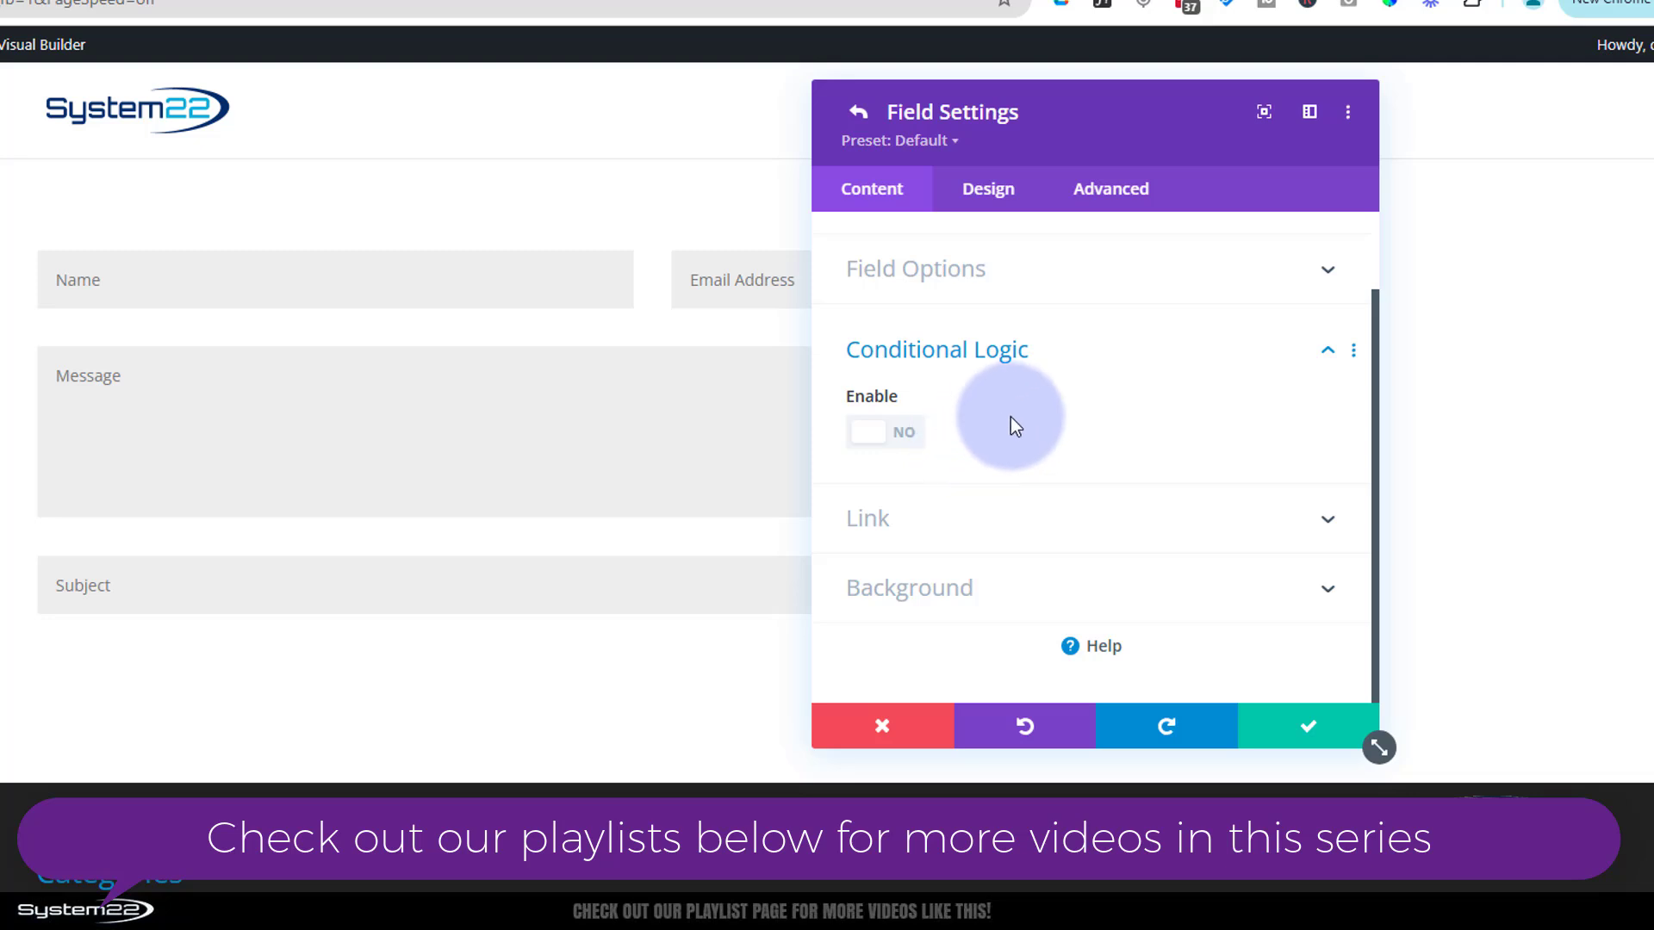
pyautogui.click(1191, 360)
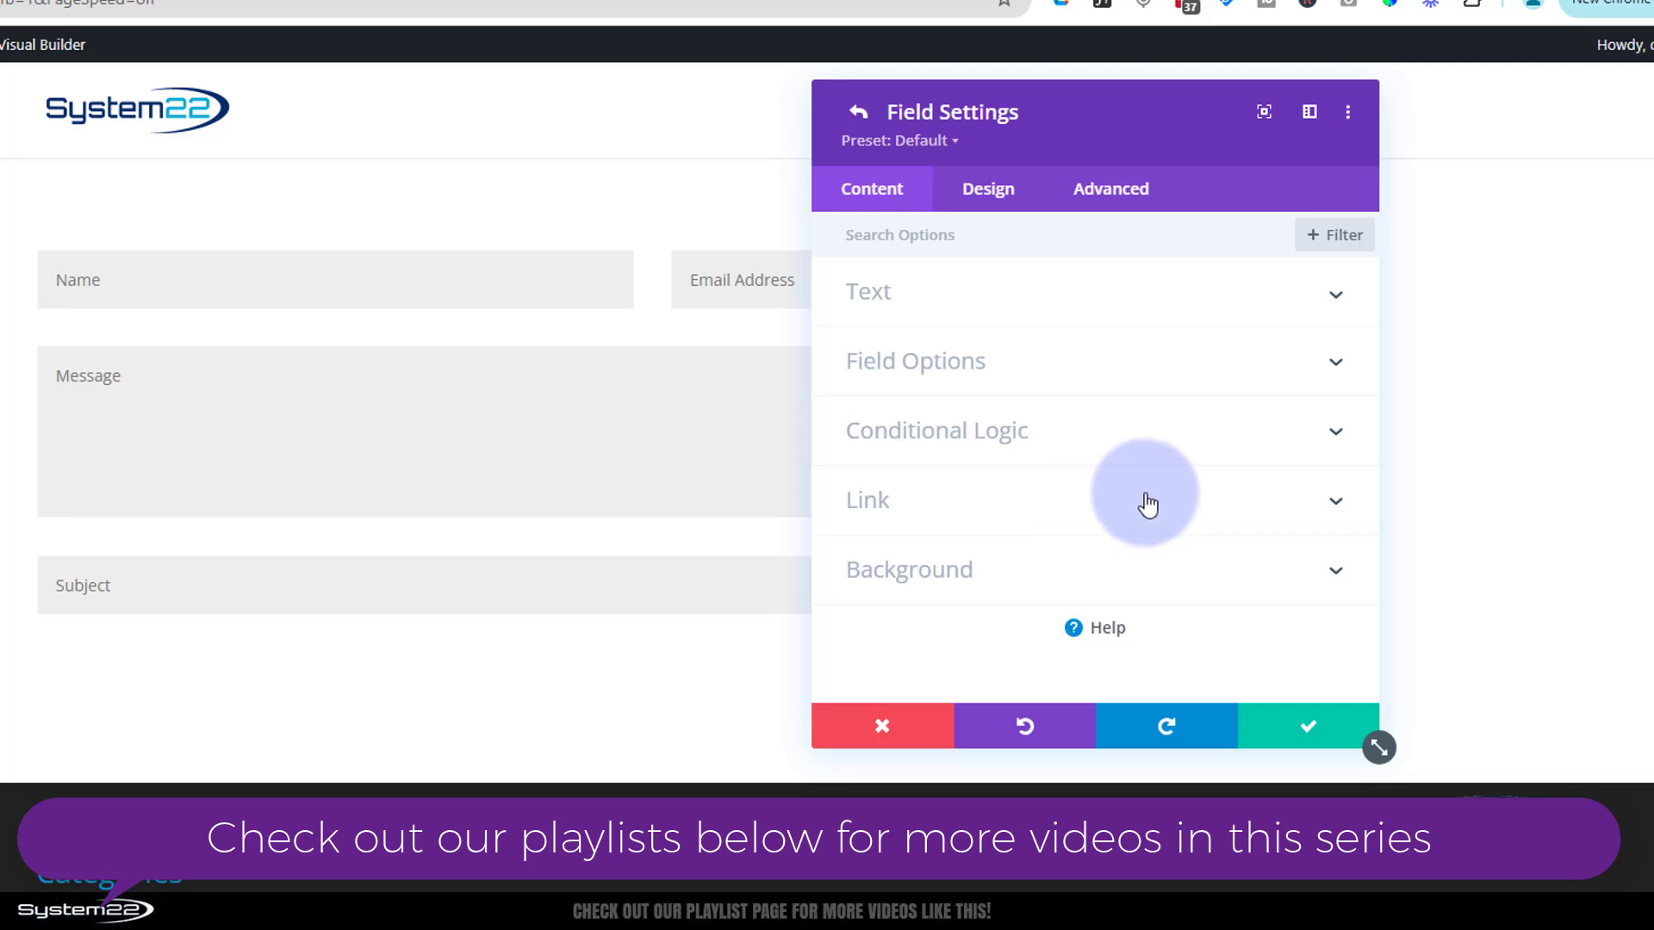
pyautogui.click(1020, 570)
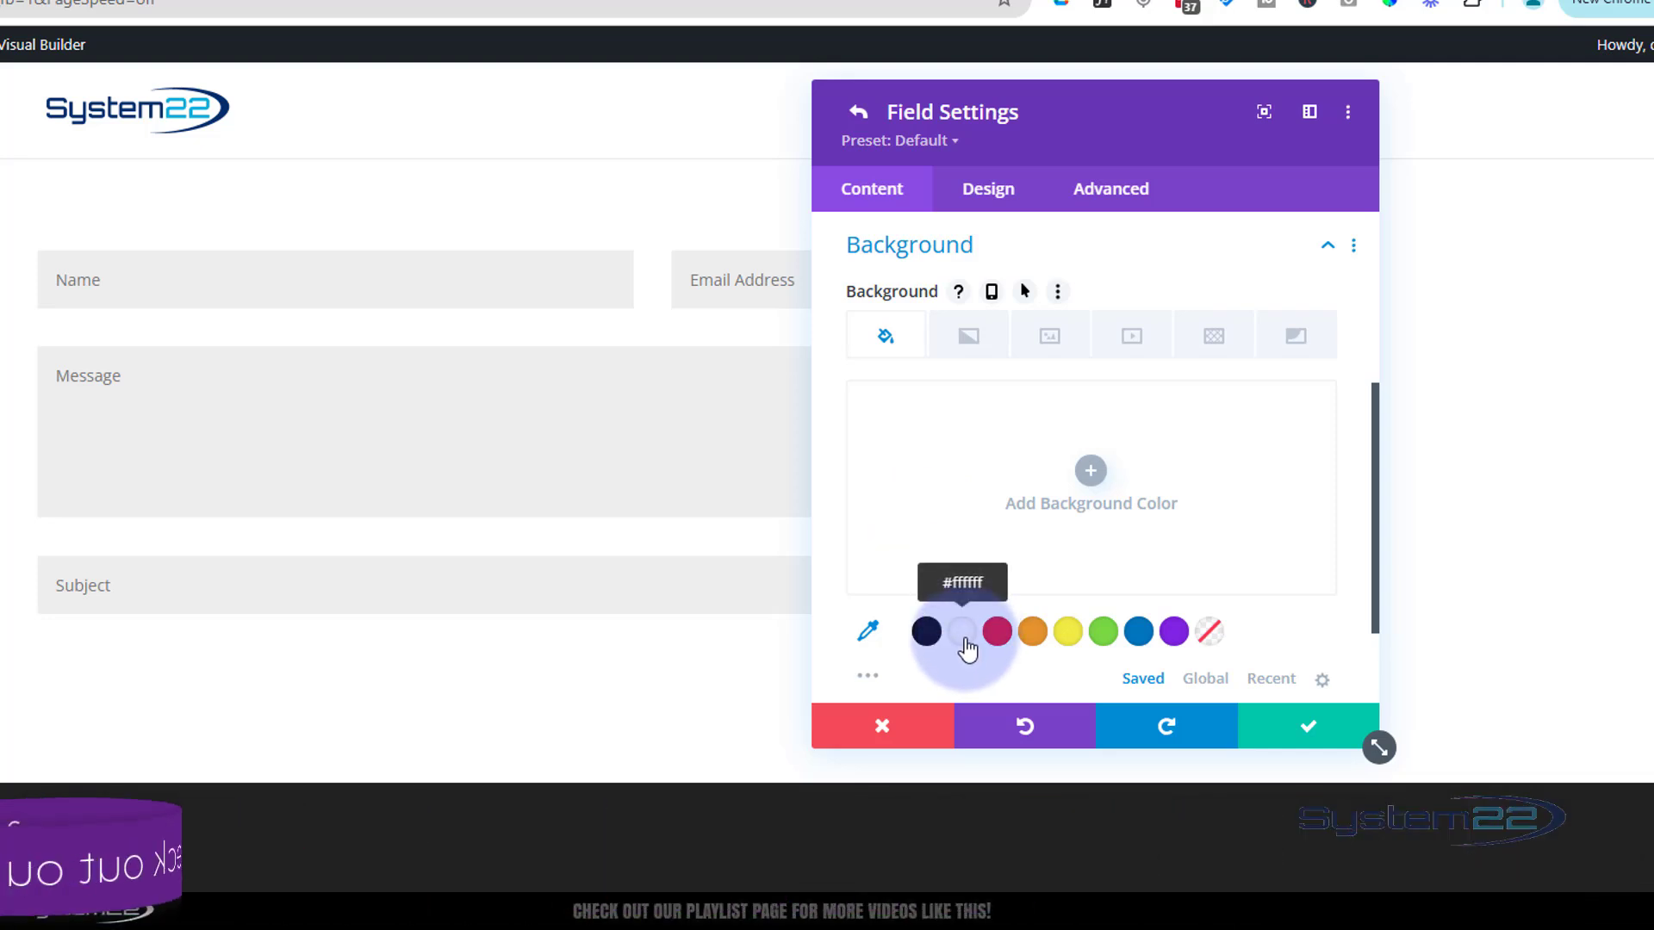
pyautogui.click(1066, 506)
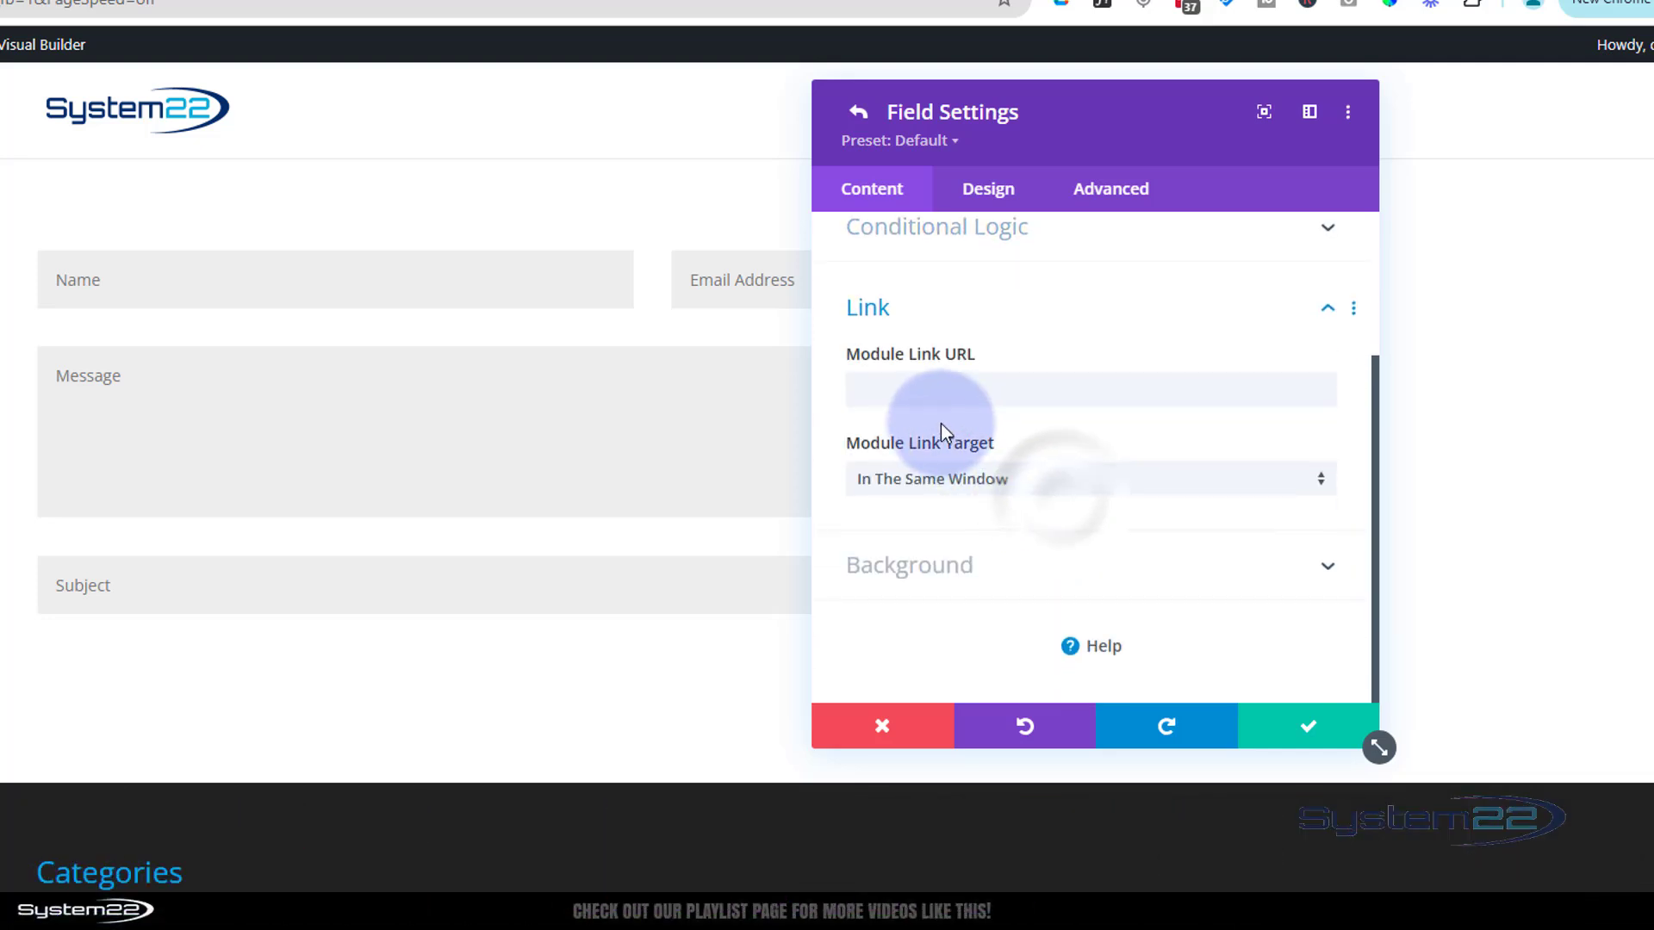
pyautogui.click(1033, 565)
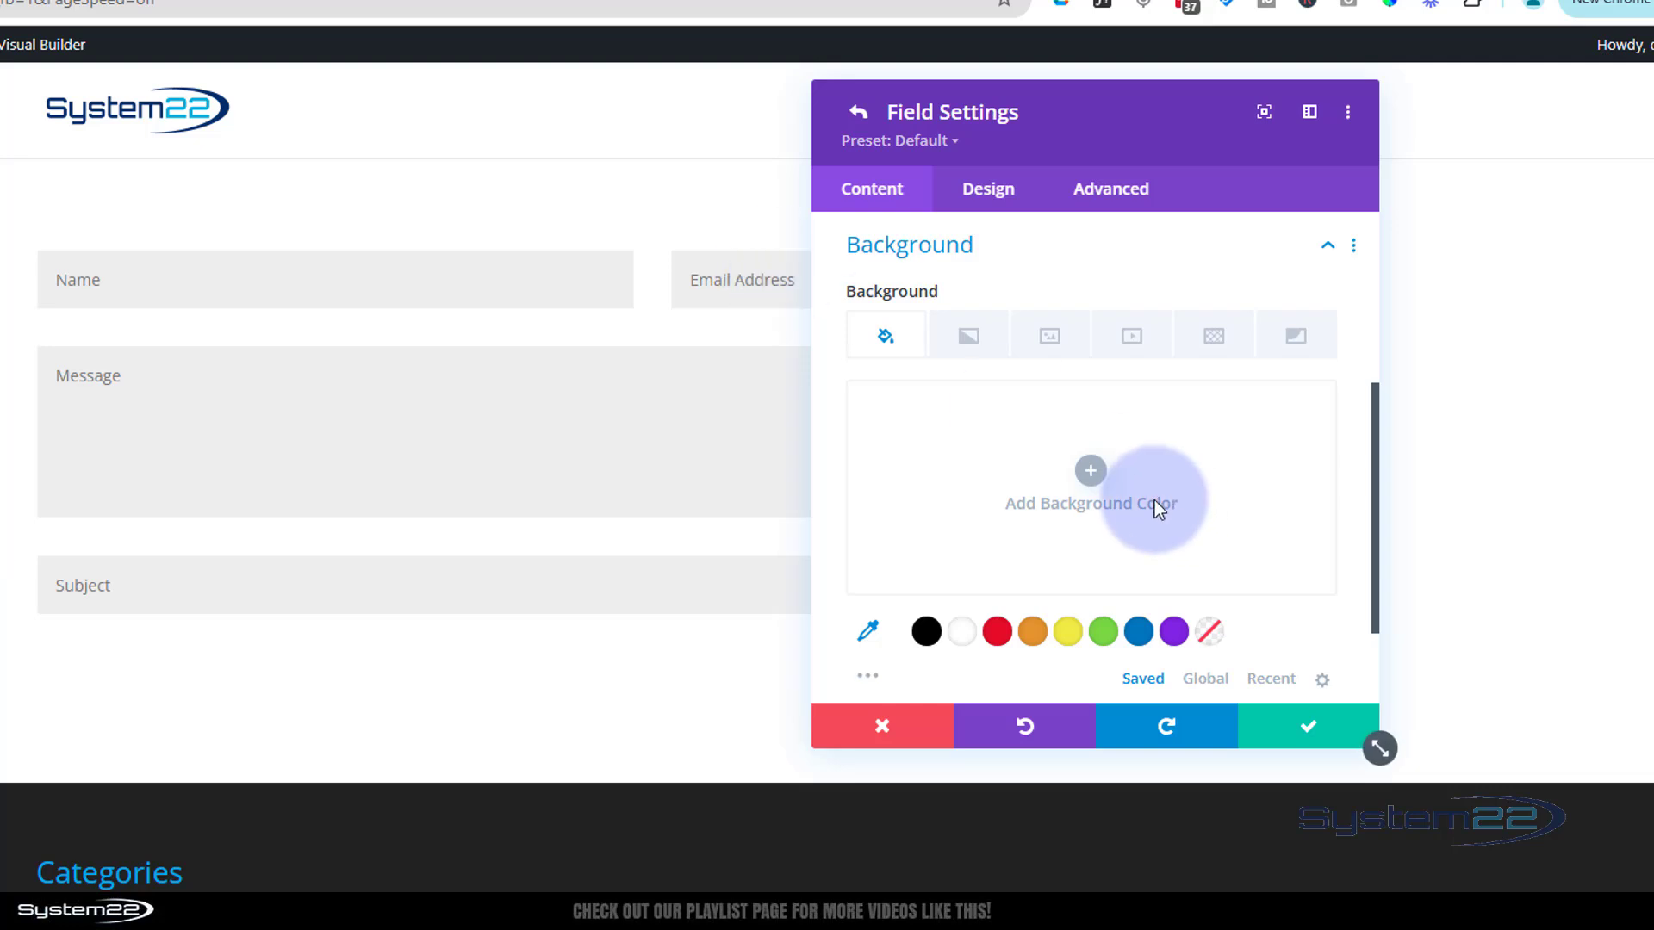
# Save the Subject field and move it between Email and Message, keeping the form visible
pyautogui.click(1310, 736)
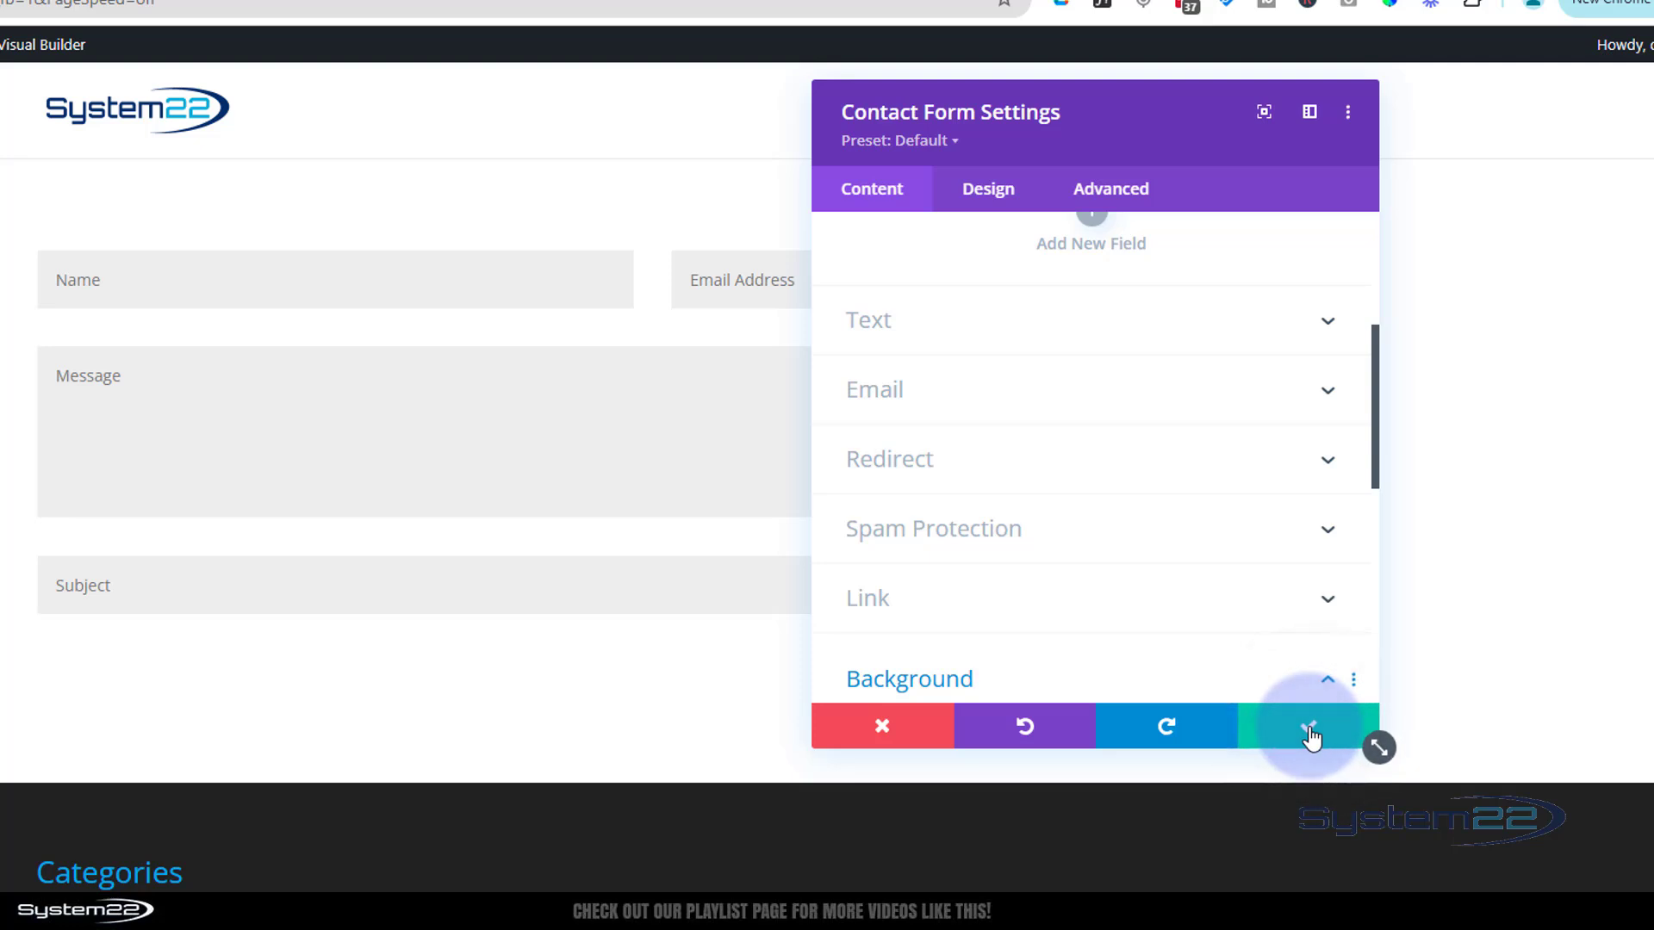
pyautogui.scroll(4, 1171, 504)
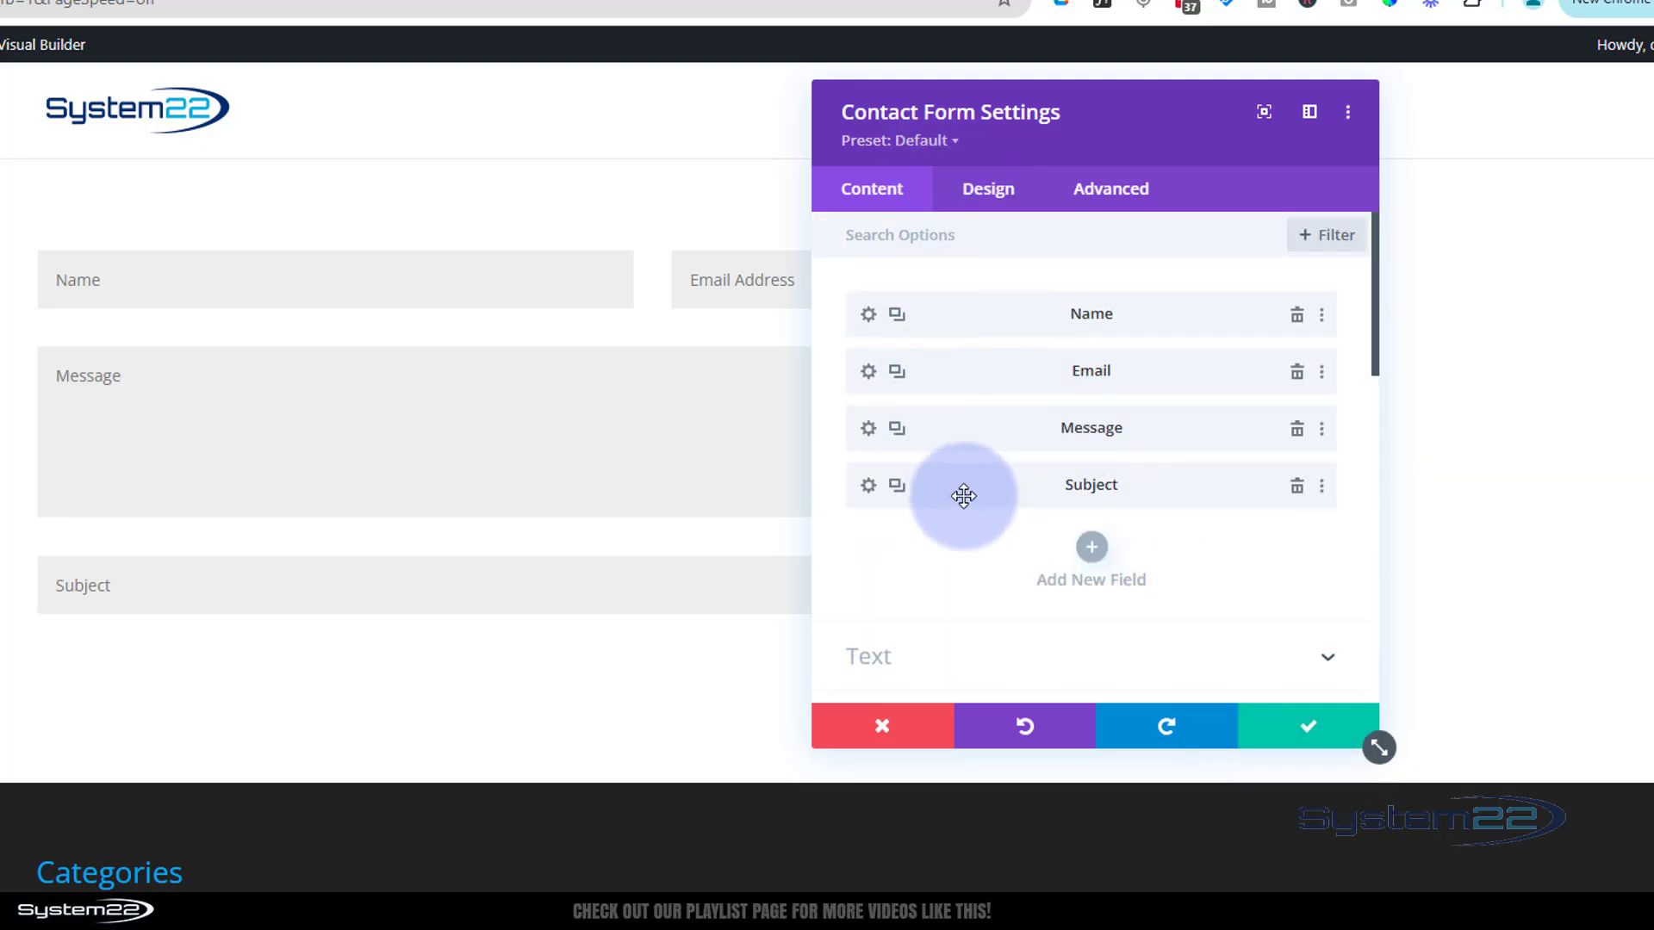
pyautogui.moveTo(962, 494); pyautogui.dragTo(974, 434)
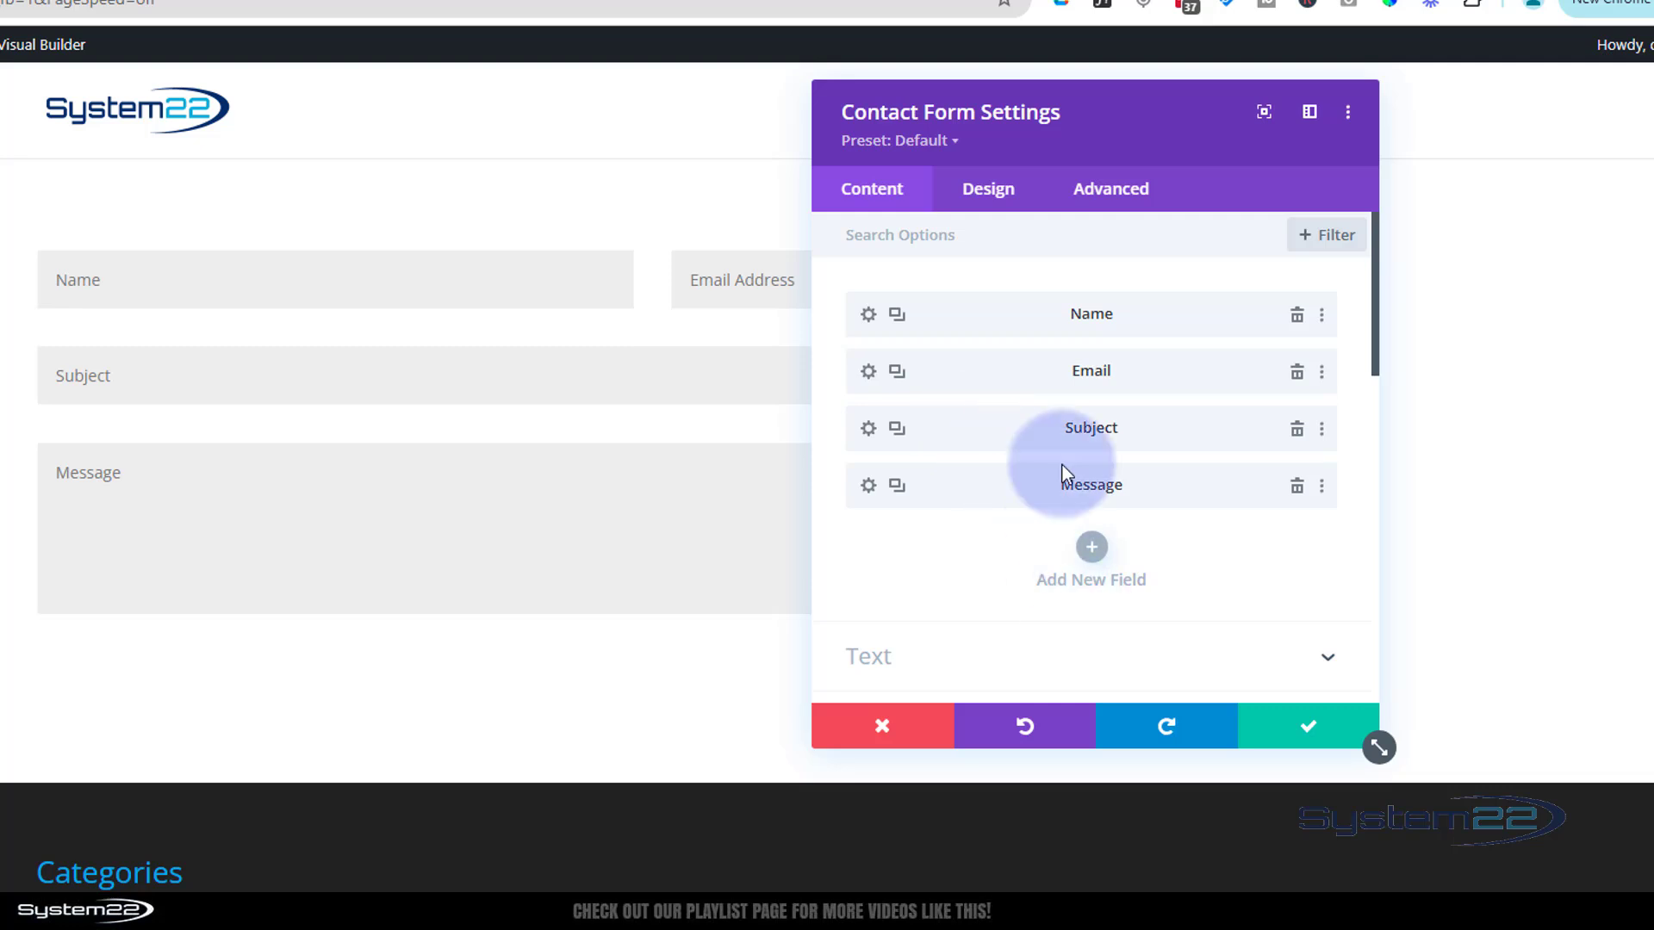
pyautogui.moveTo(1099, 127); pyautogui.dragTo(1370, 150)
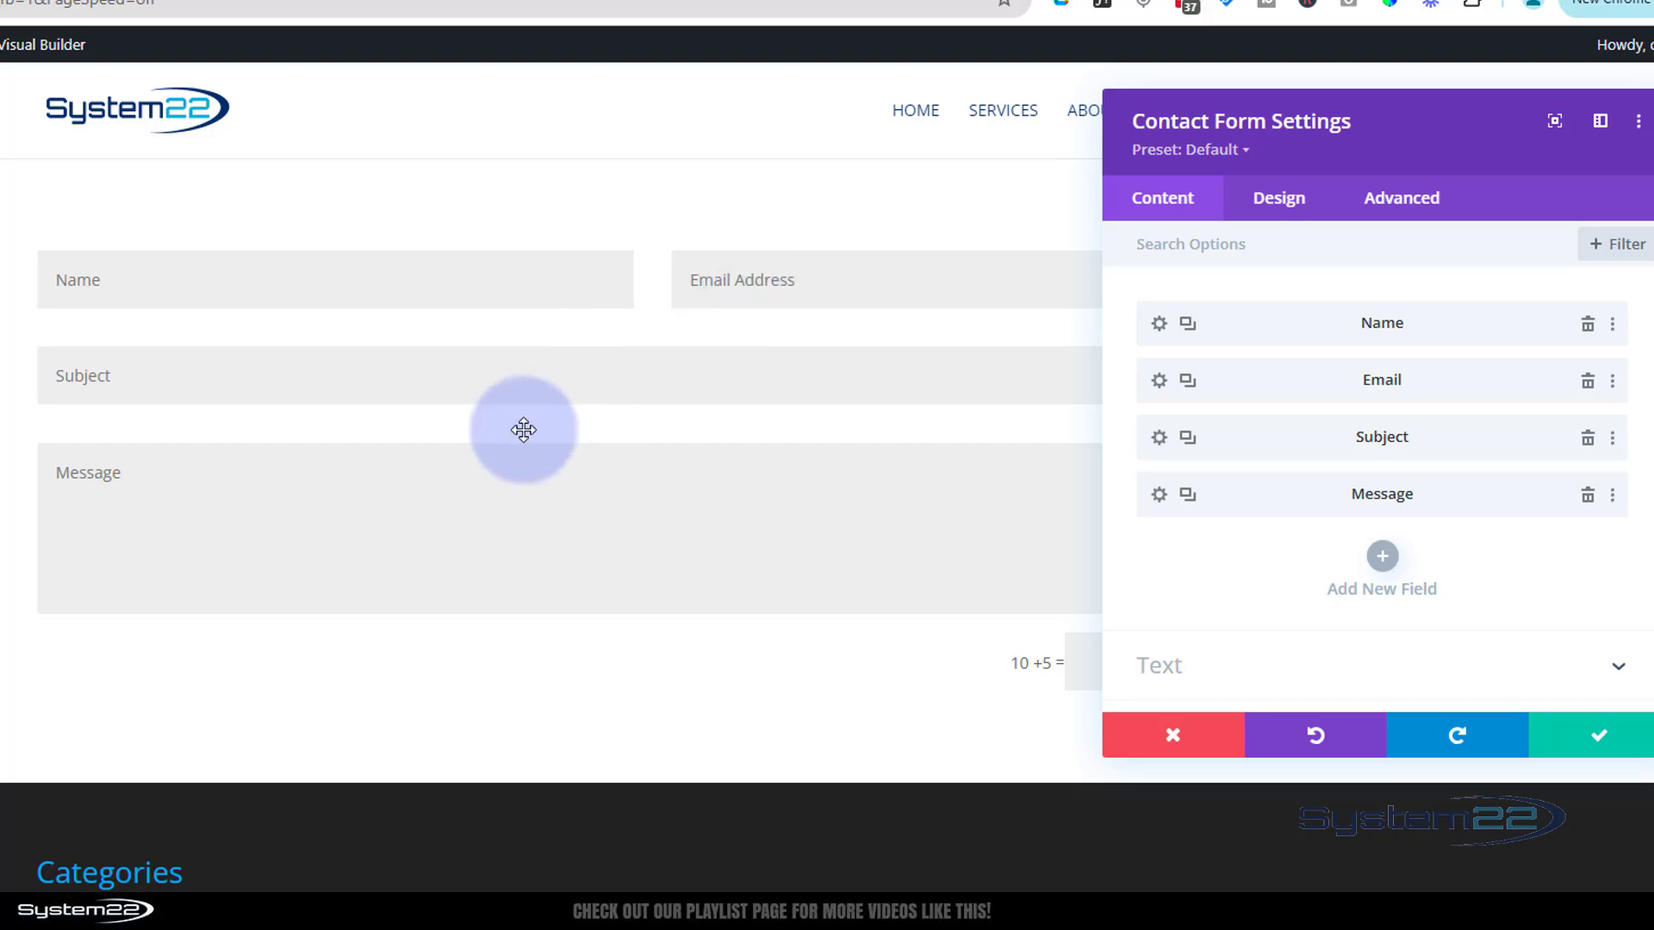
pyautogui.moveTo(1388, 147); pyautogui.dragTo(1203, 221)
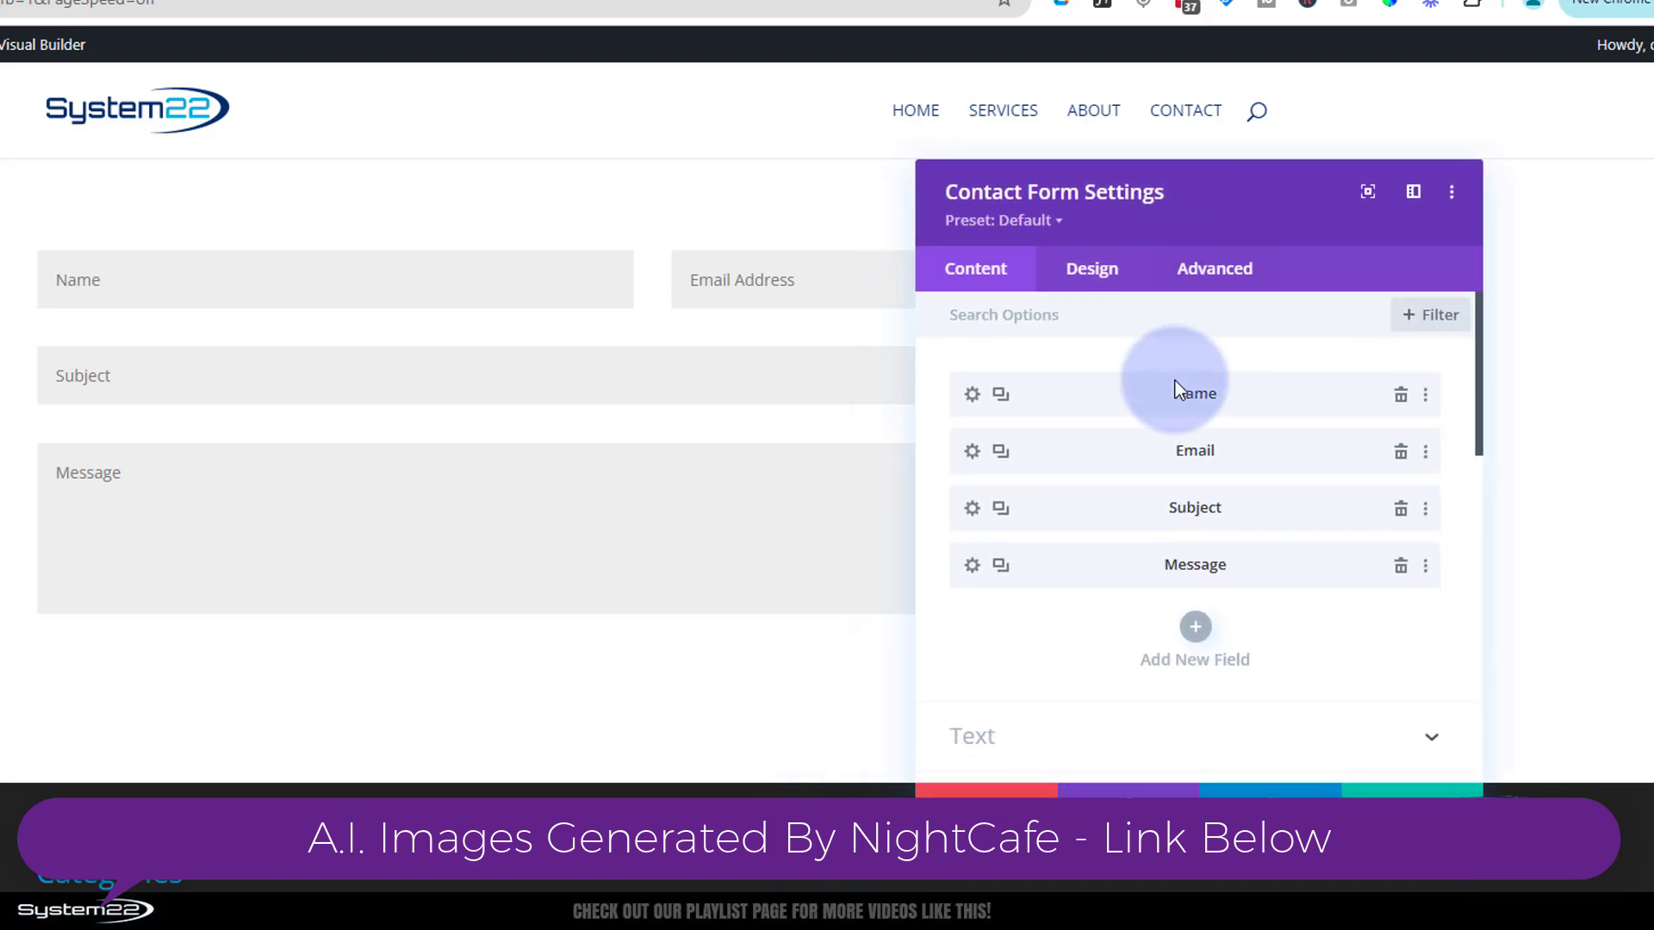
# Set the Name field's Layout to Make Fullwidth YES and save
pyautogui.click(972, 396)
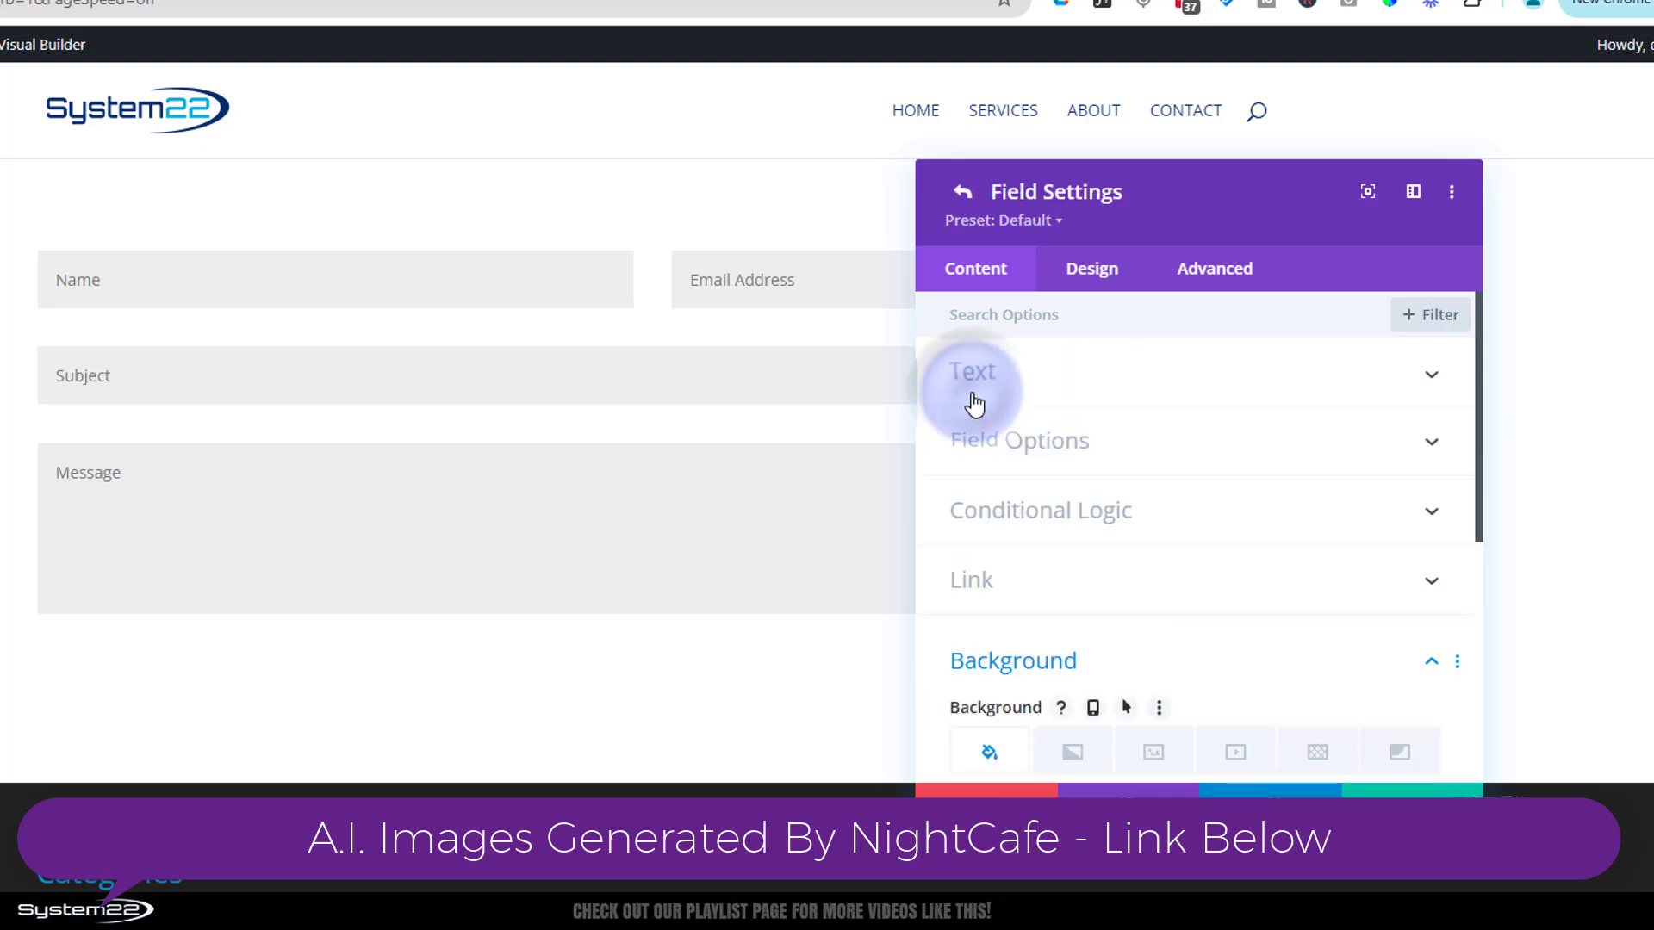
pyautogui.click(1097, 273)
pyautogui.click(1170, 388)
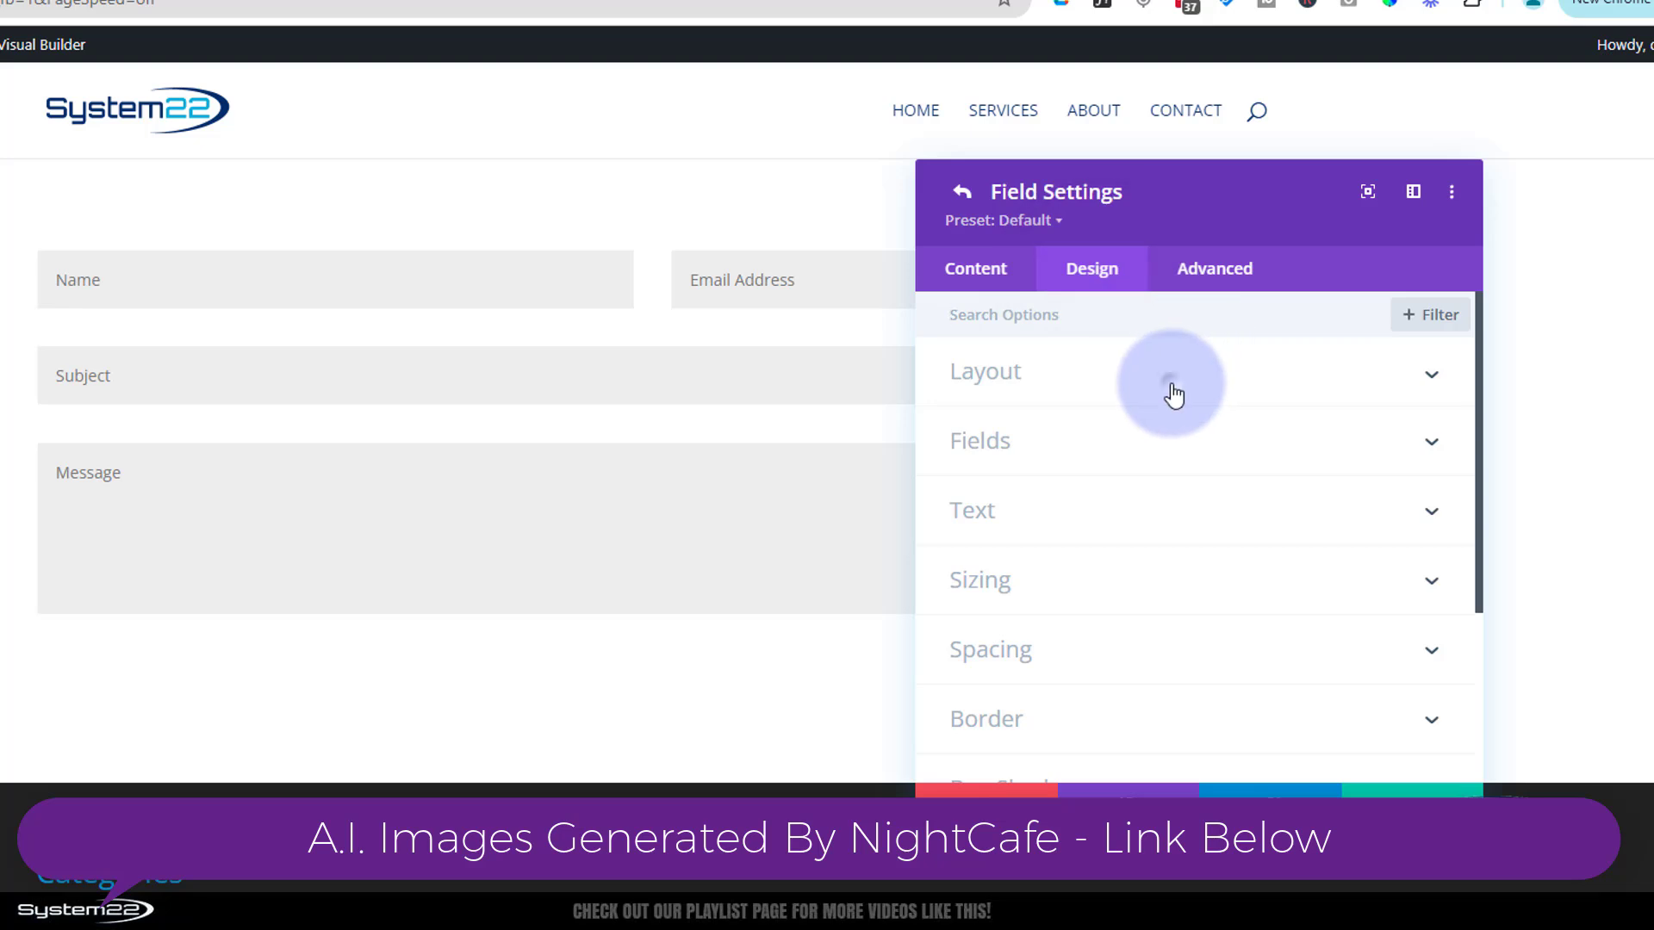
pyautogui.click(994, 463)
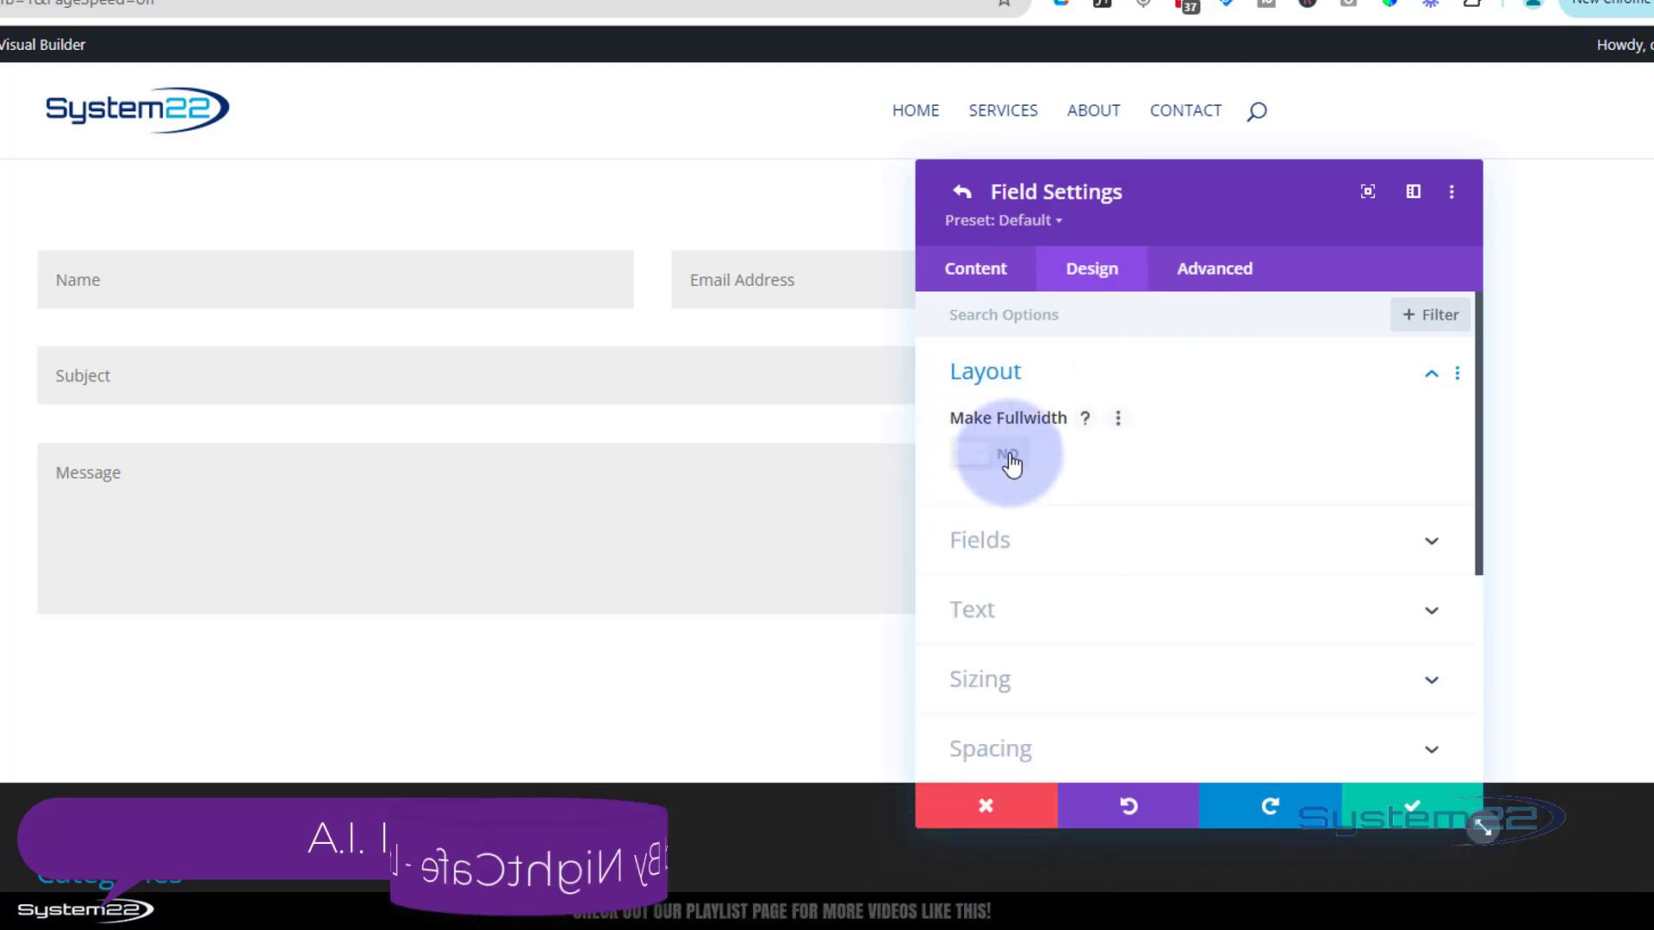
pyautogui.moveTo(1174, 221); pyautogui.dragTo(1174, 266)
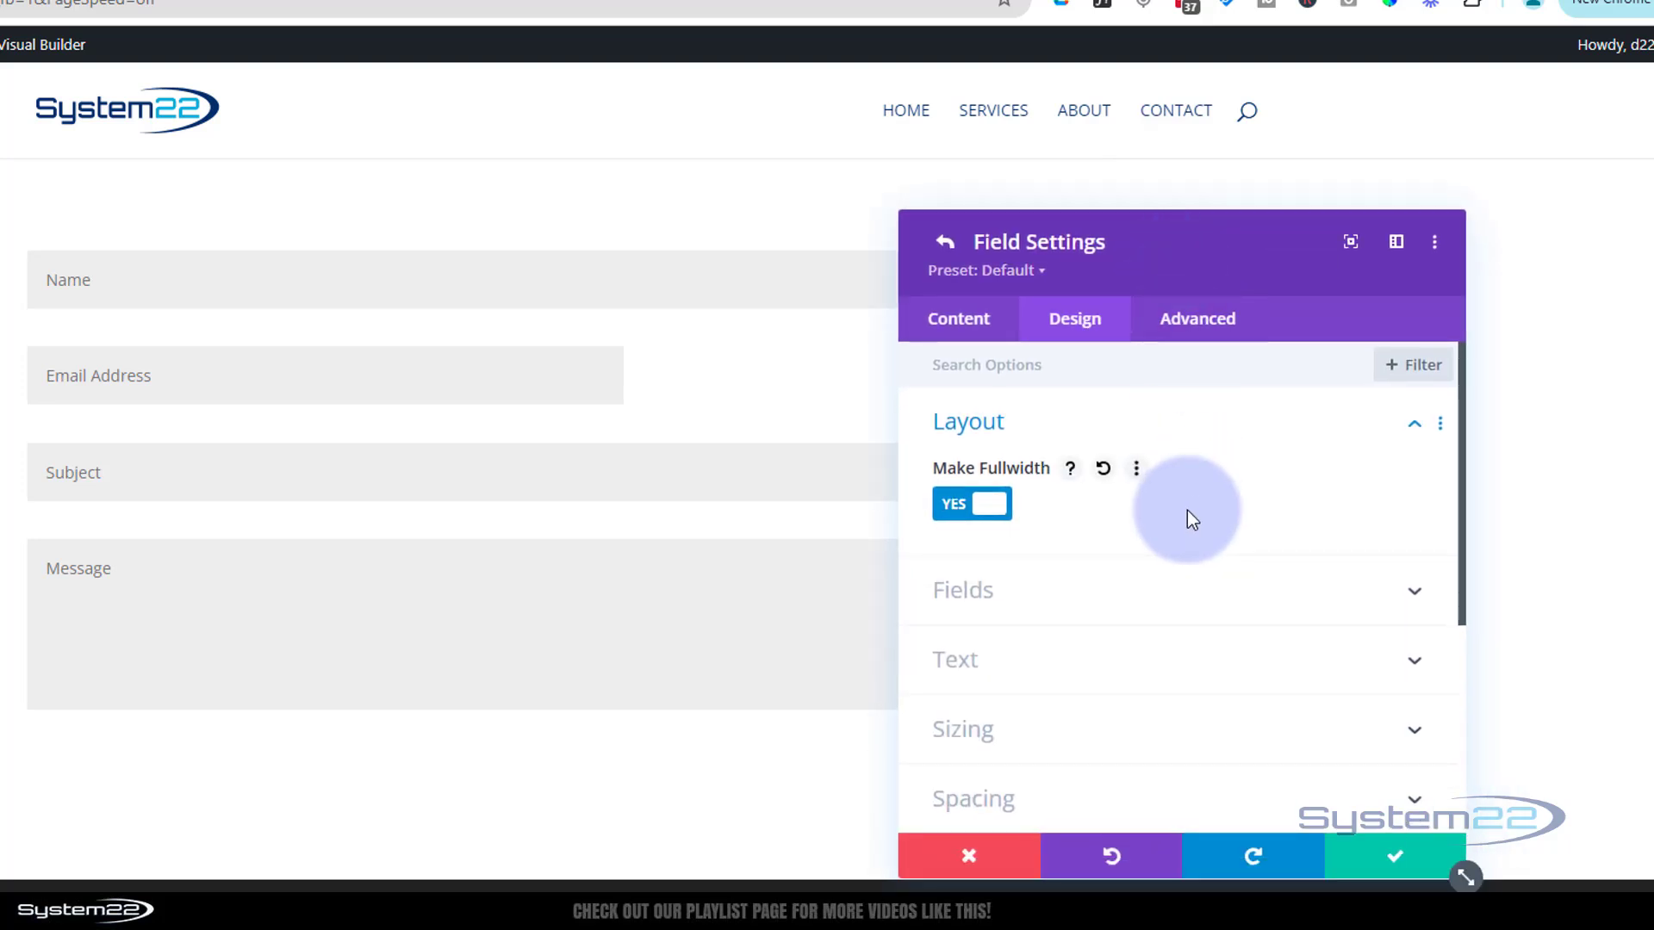
pyautogui.click(1378, 857)
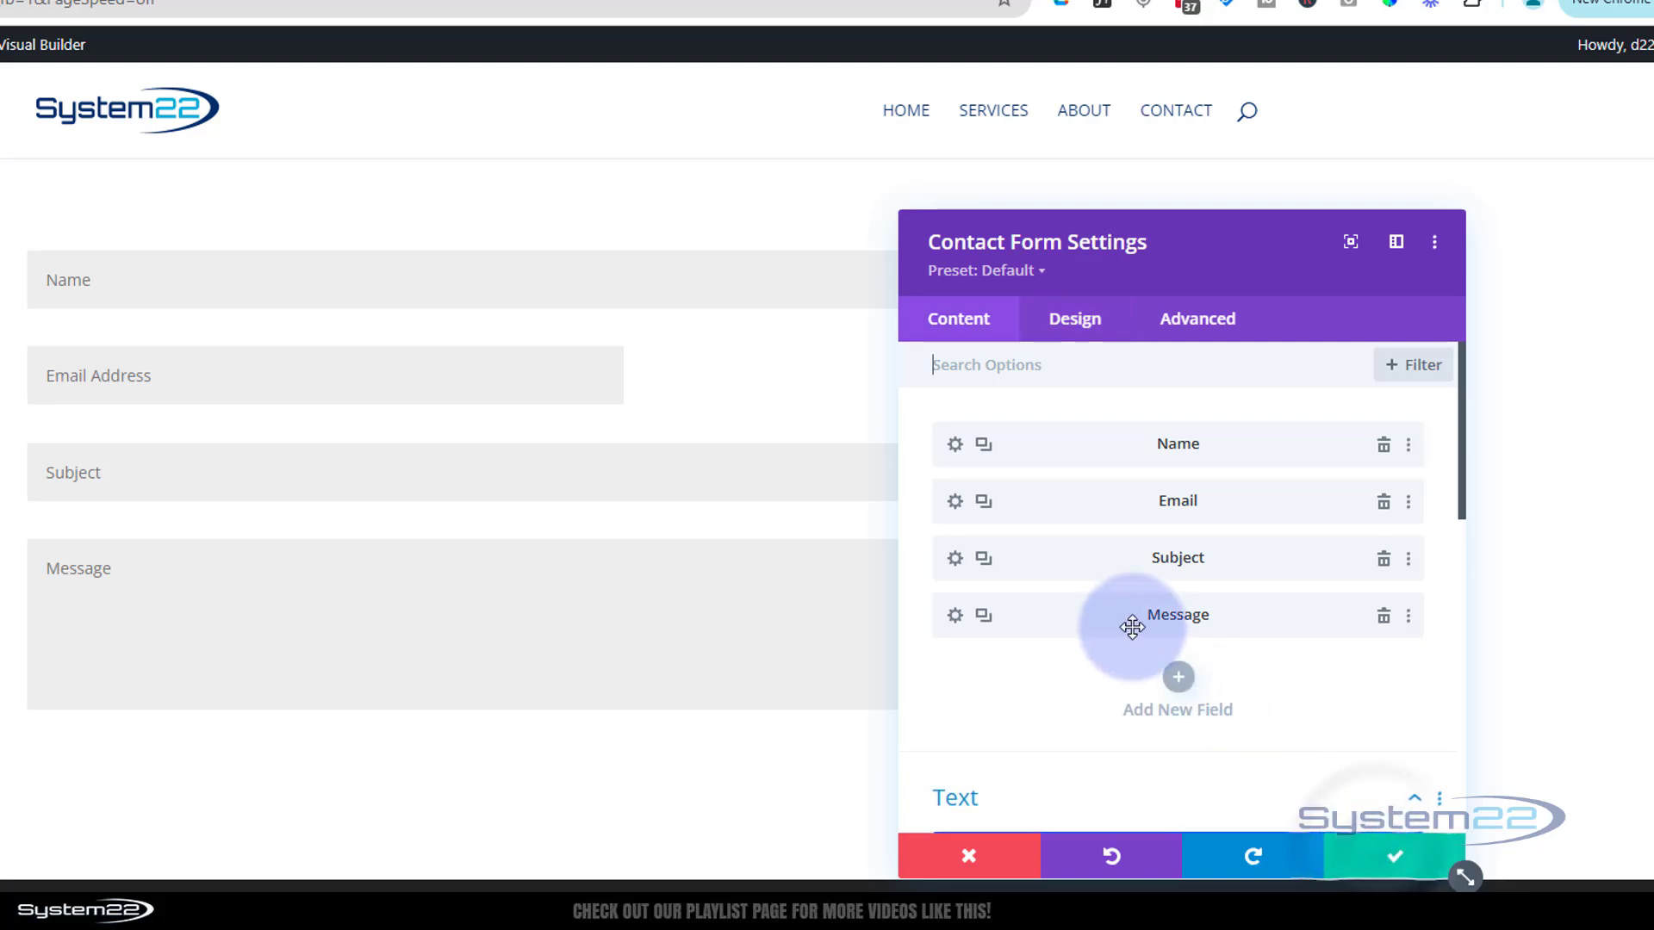
# Make the Email Address field fullwidth as well
pyautogui.click(953, 502)
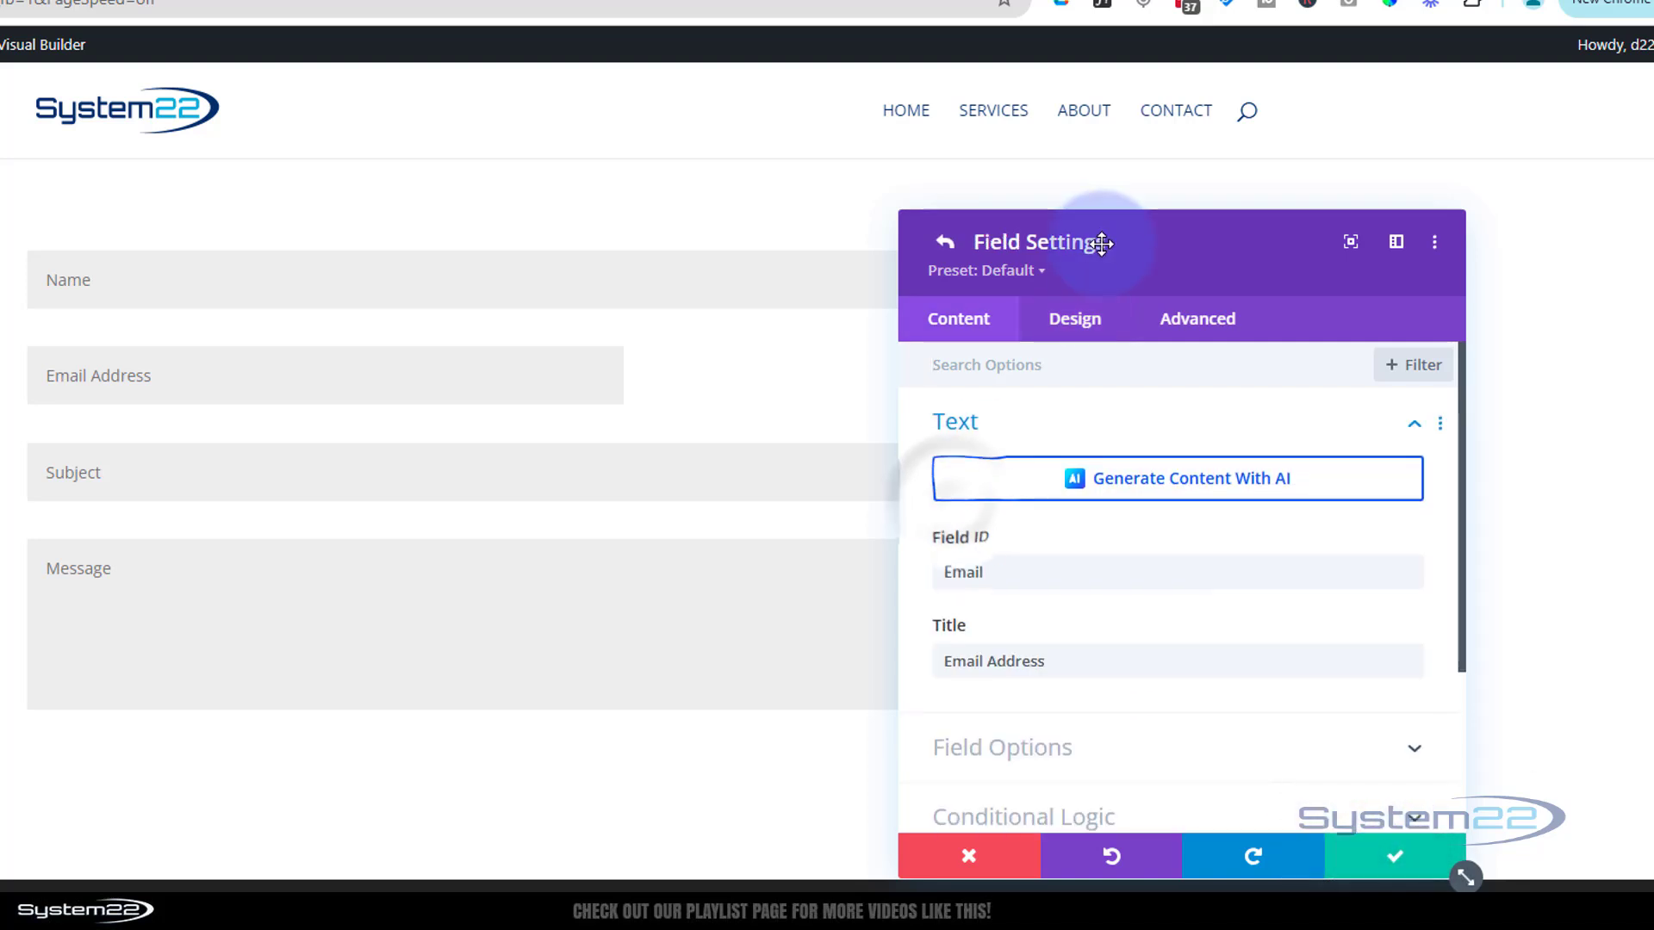
pyautogui.click(1077, 320)
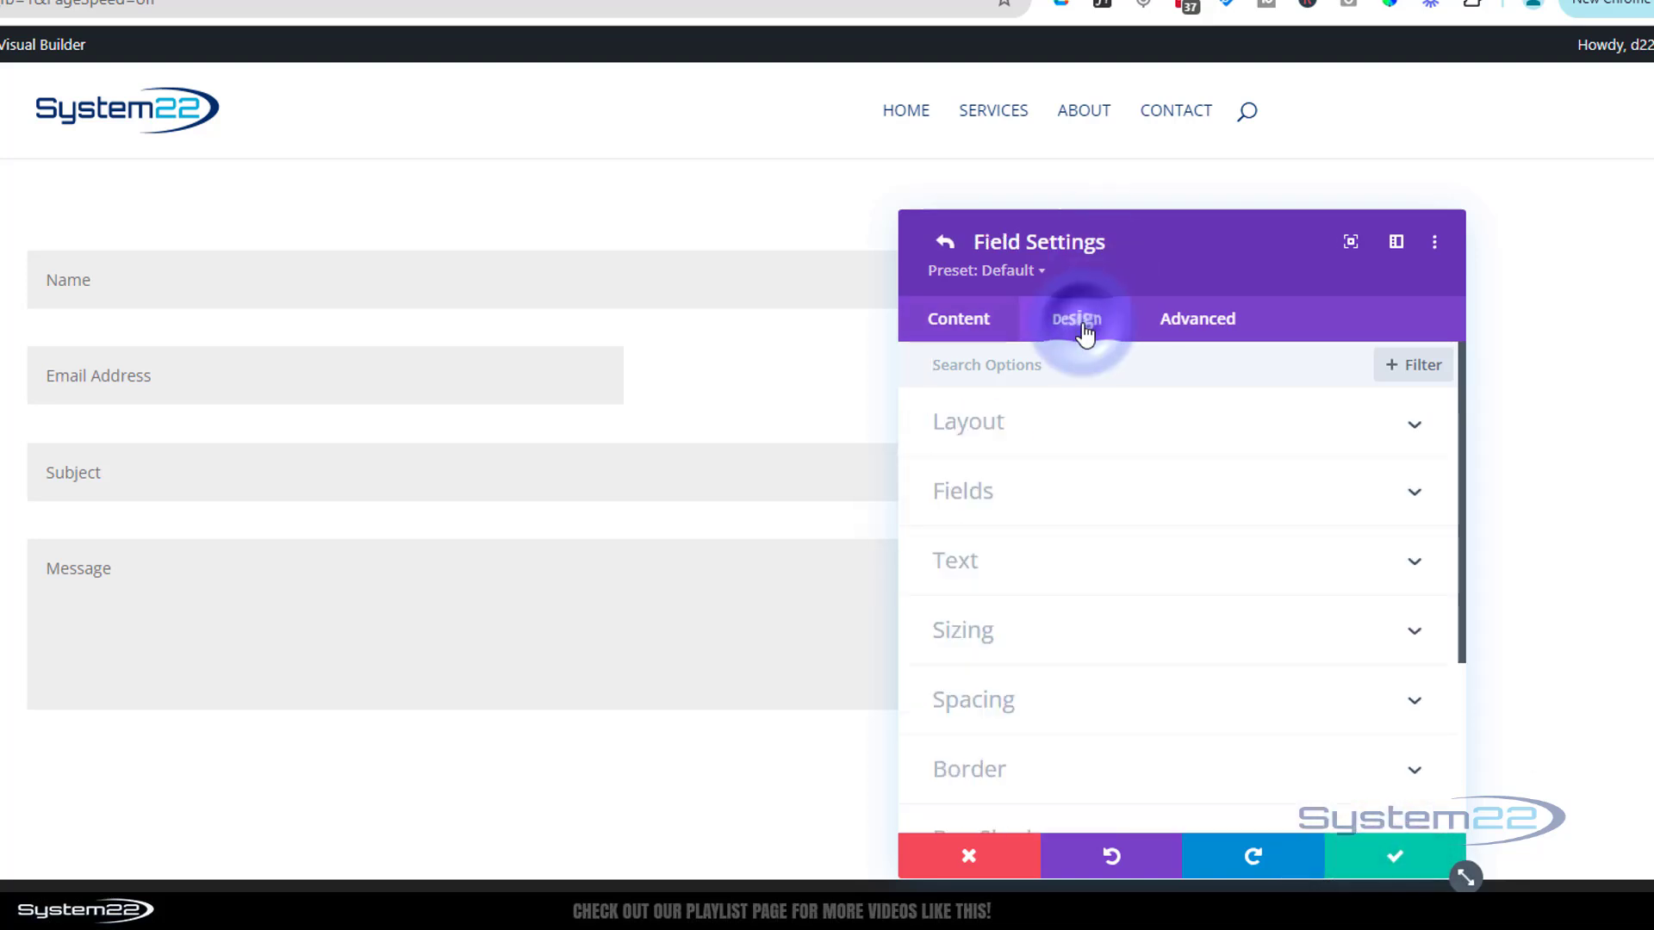
pyautogui.click(1119, 432)
pyautogui.click(988, 516)
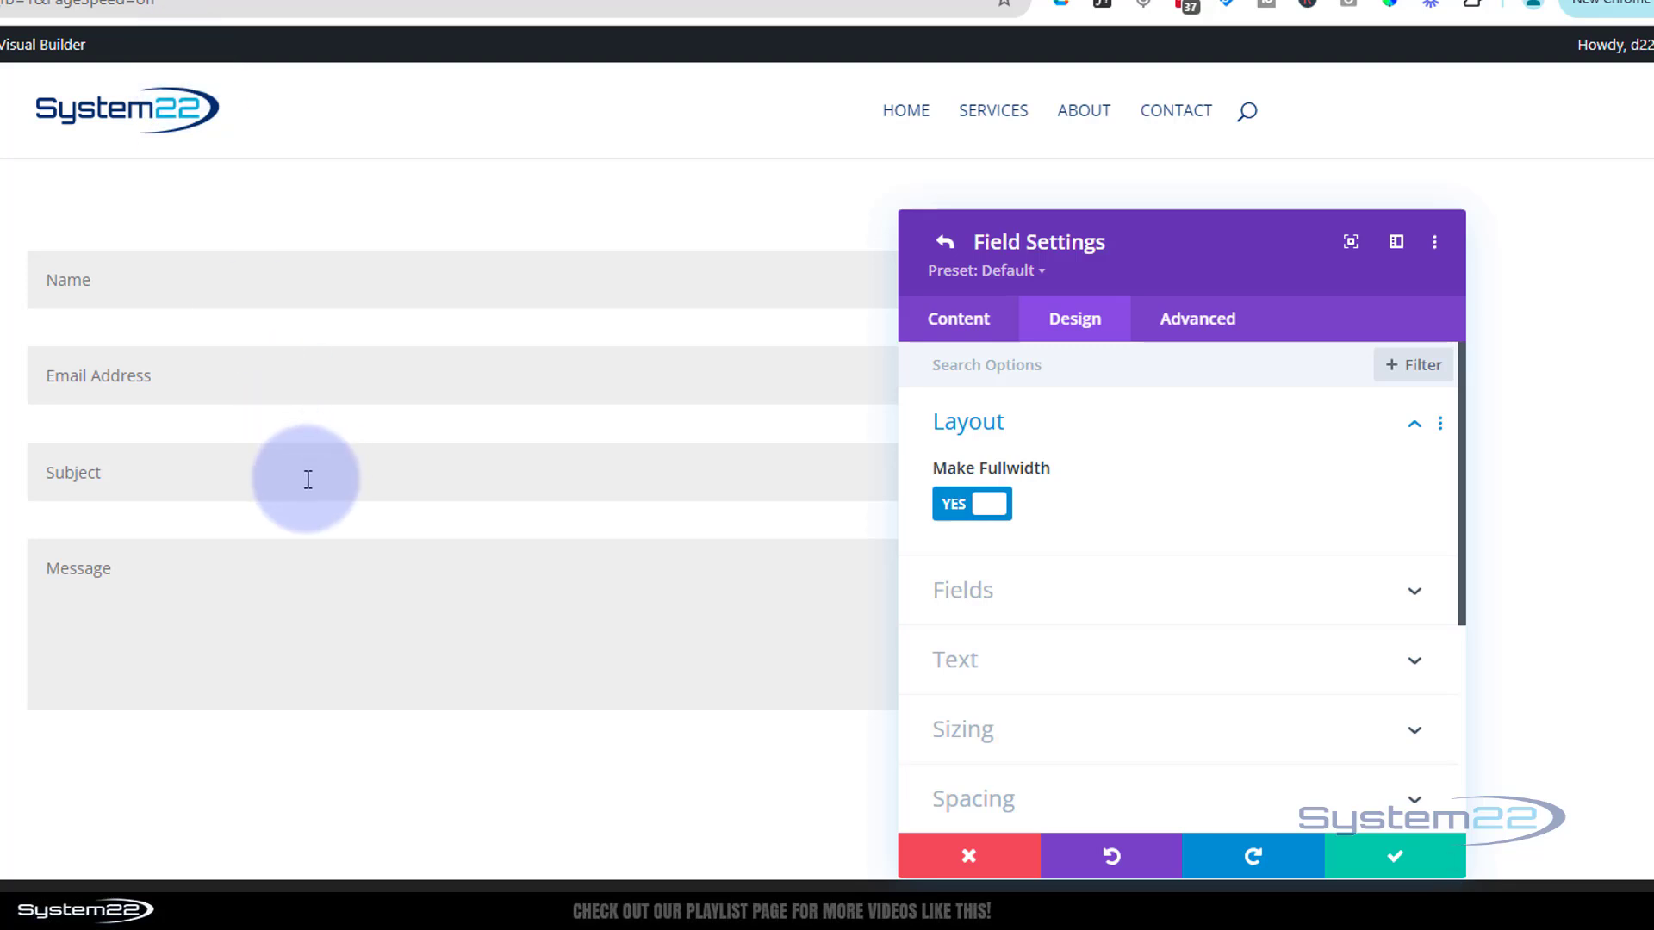
# Expand the Email field's Fields design options to review colours, font and 14px text size
pyautogui.scroll(-2, 1088, 505)
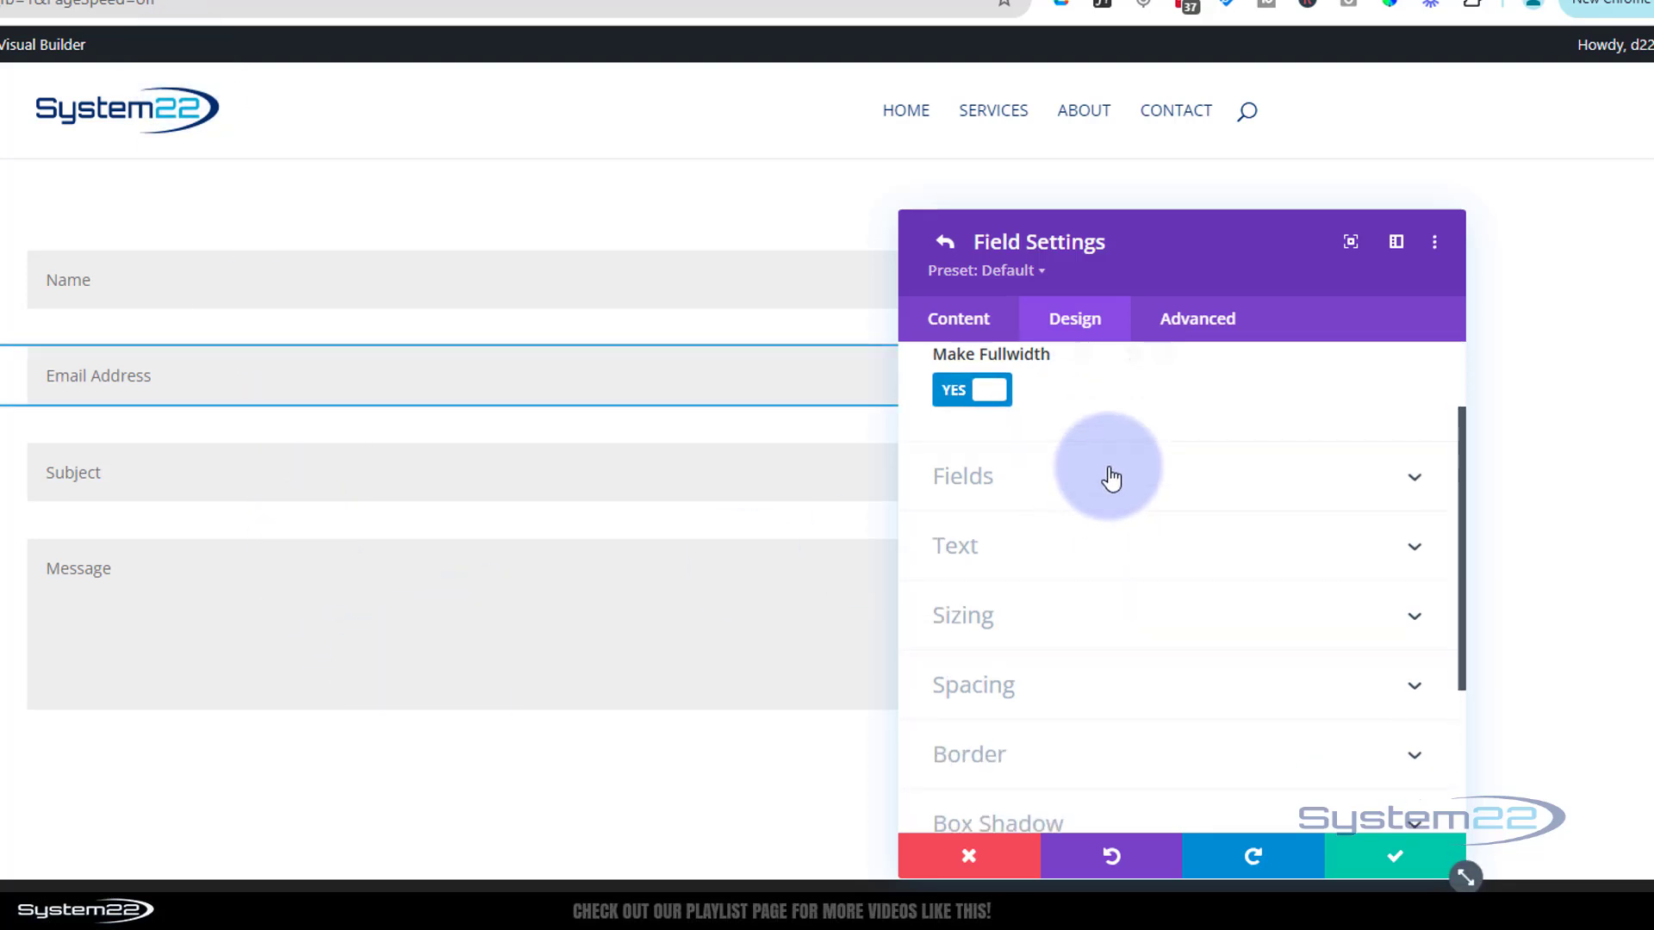
pyautogui.click(1110, 477)
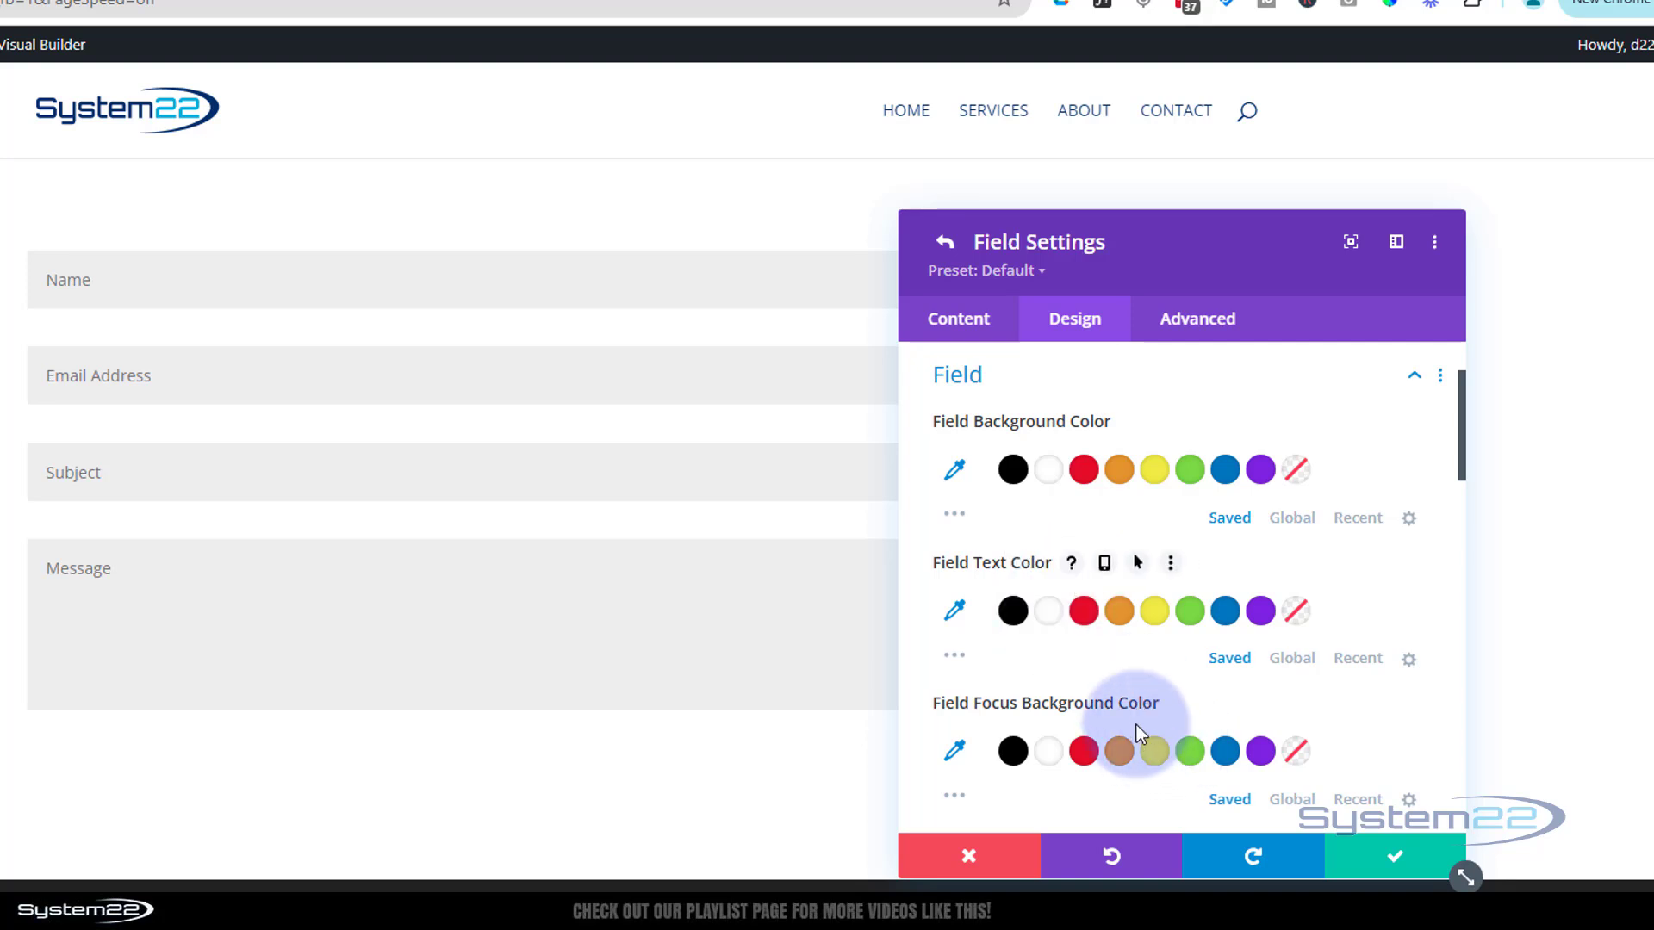
pyautogui.scroll(-3, 1134, 689)
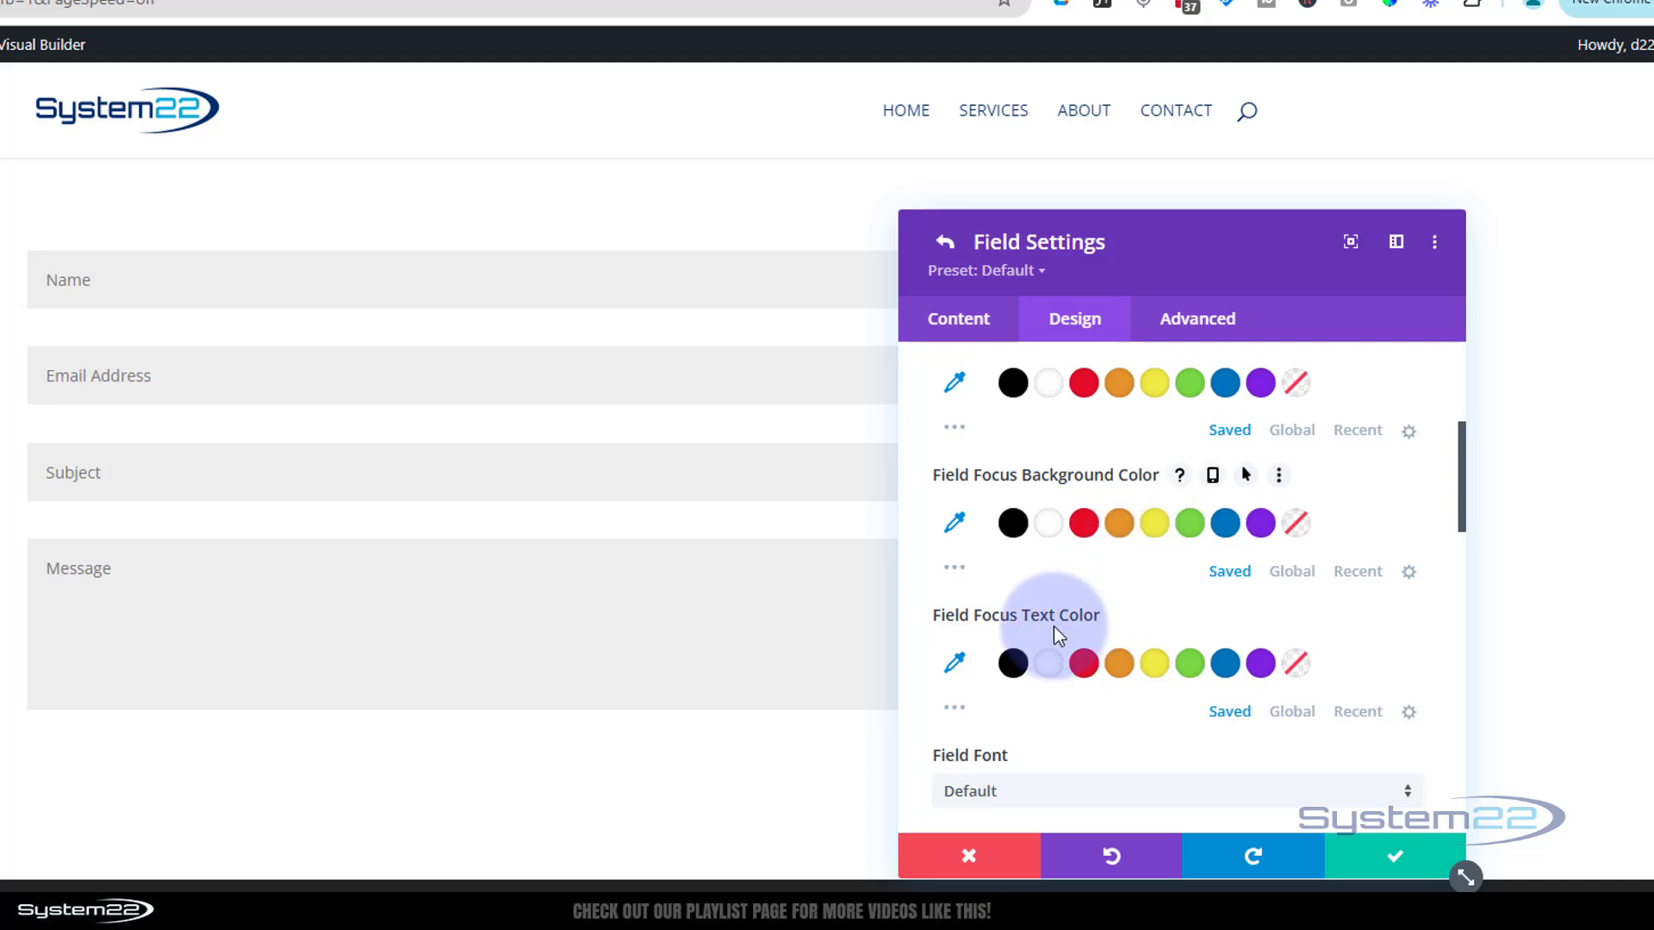
pyautogui.scroll(-1, 1052, 627)
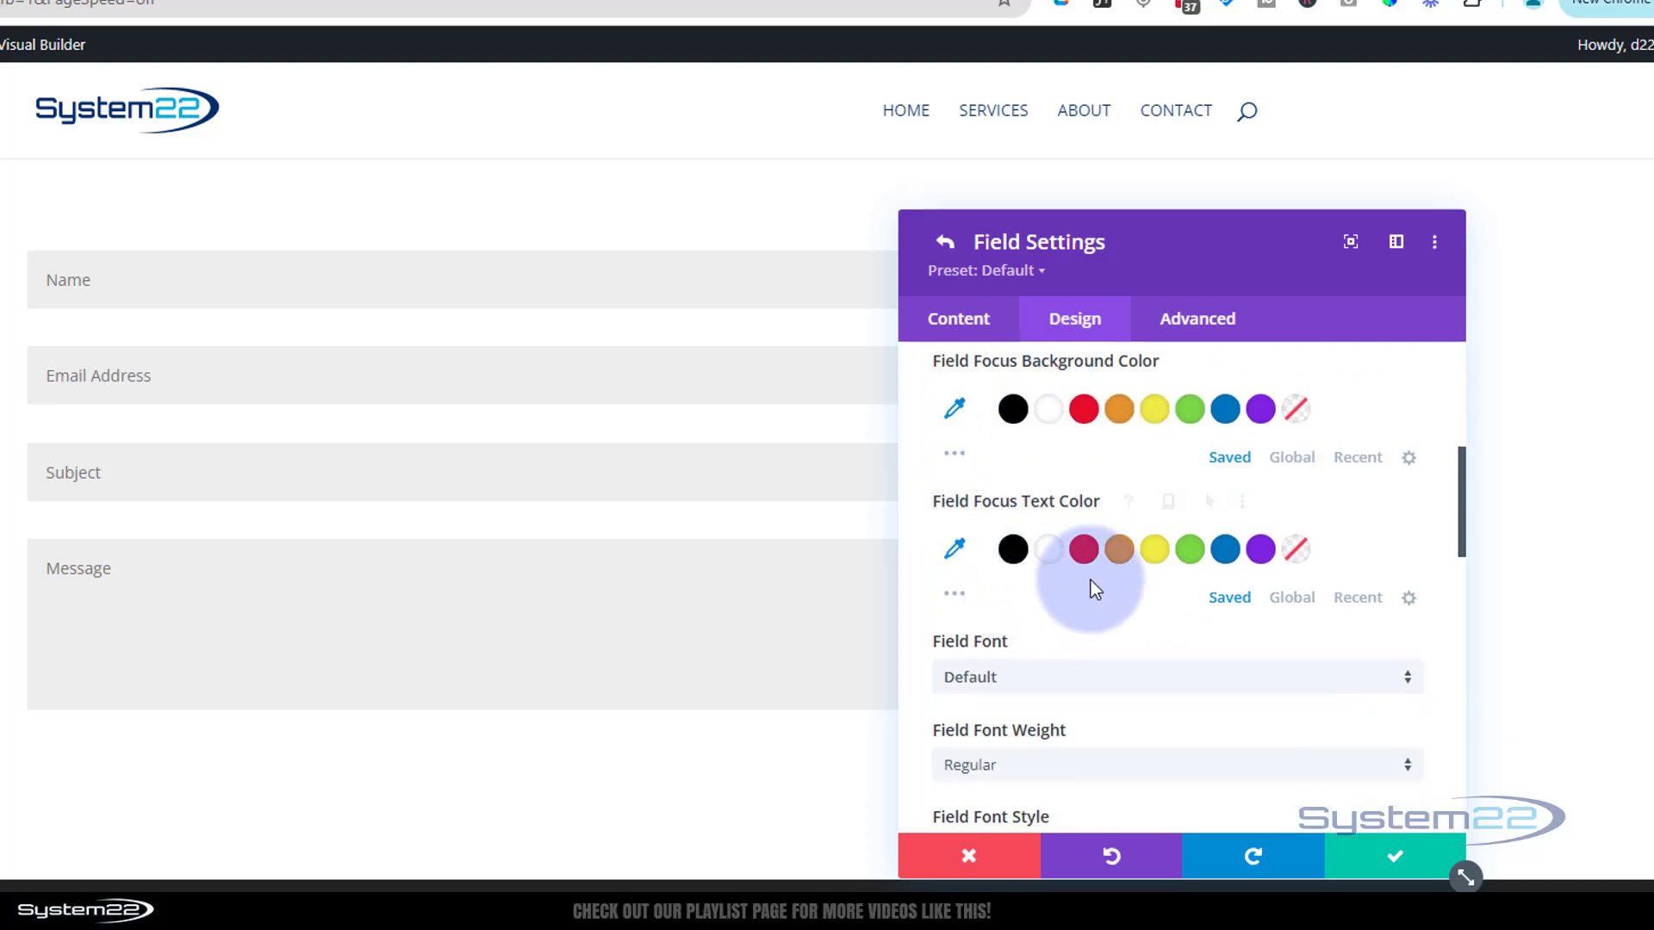
pyautogui.scroll(-2, 1087, 608)
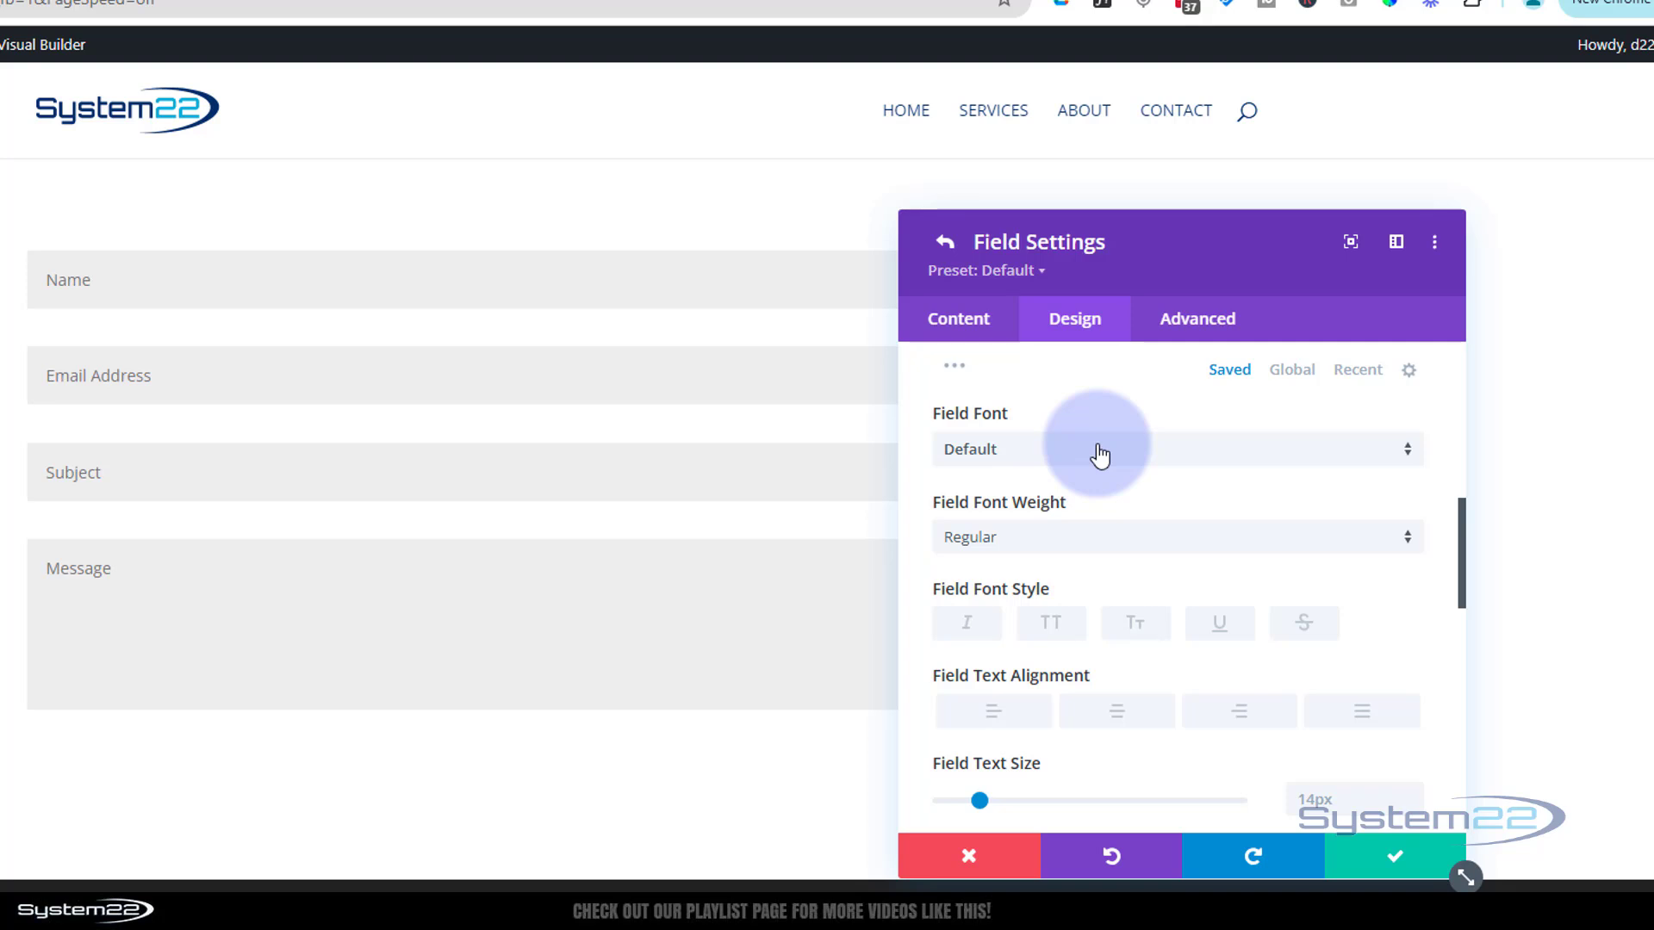
pyautogui.click(1100, 452)
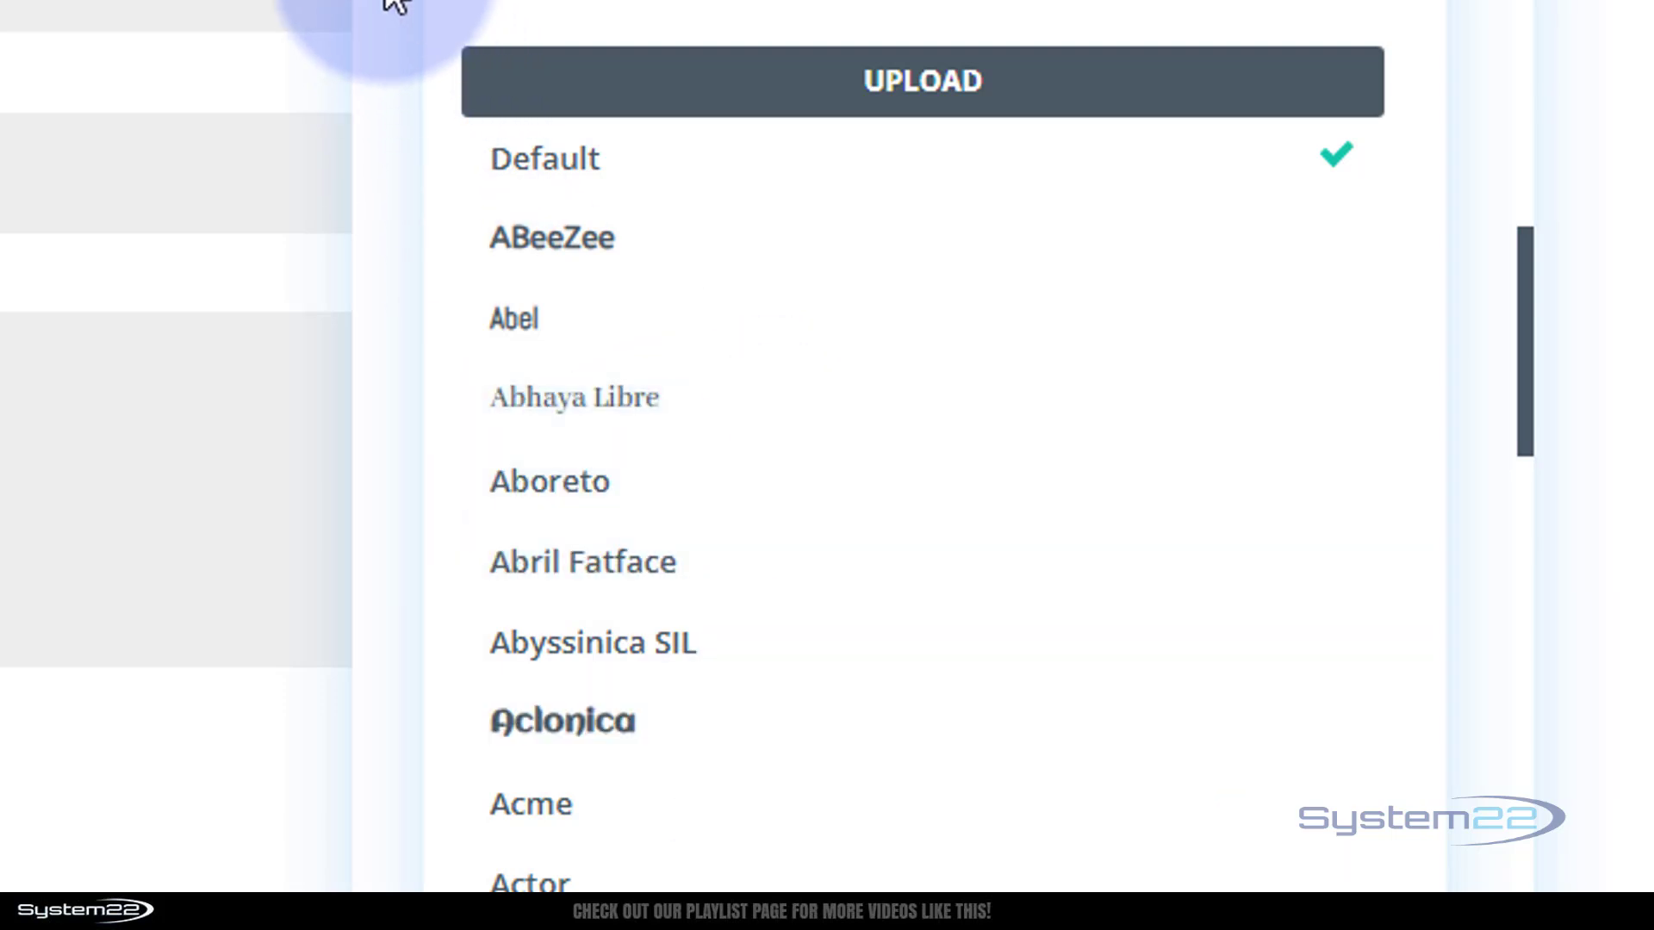
pyautogui.click(386, 2)
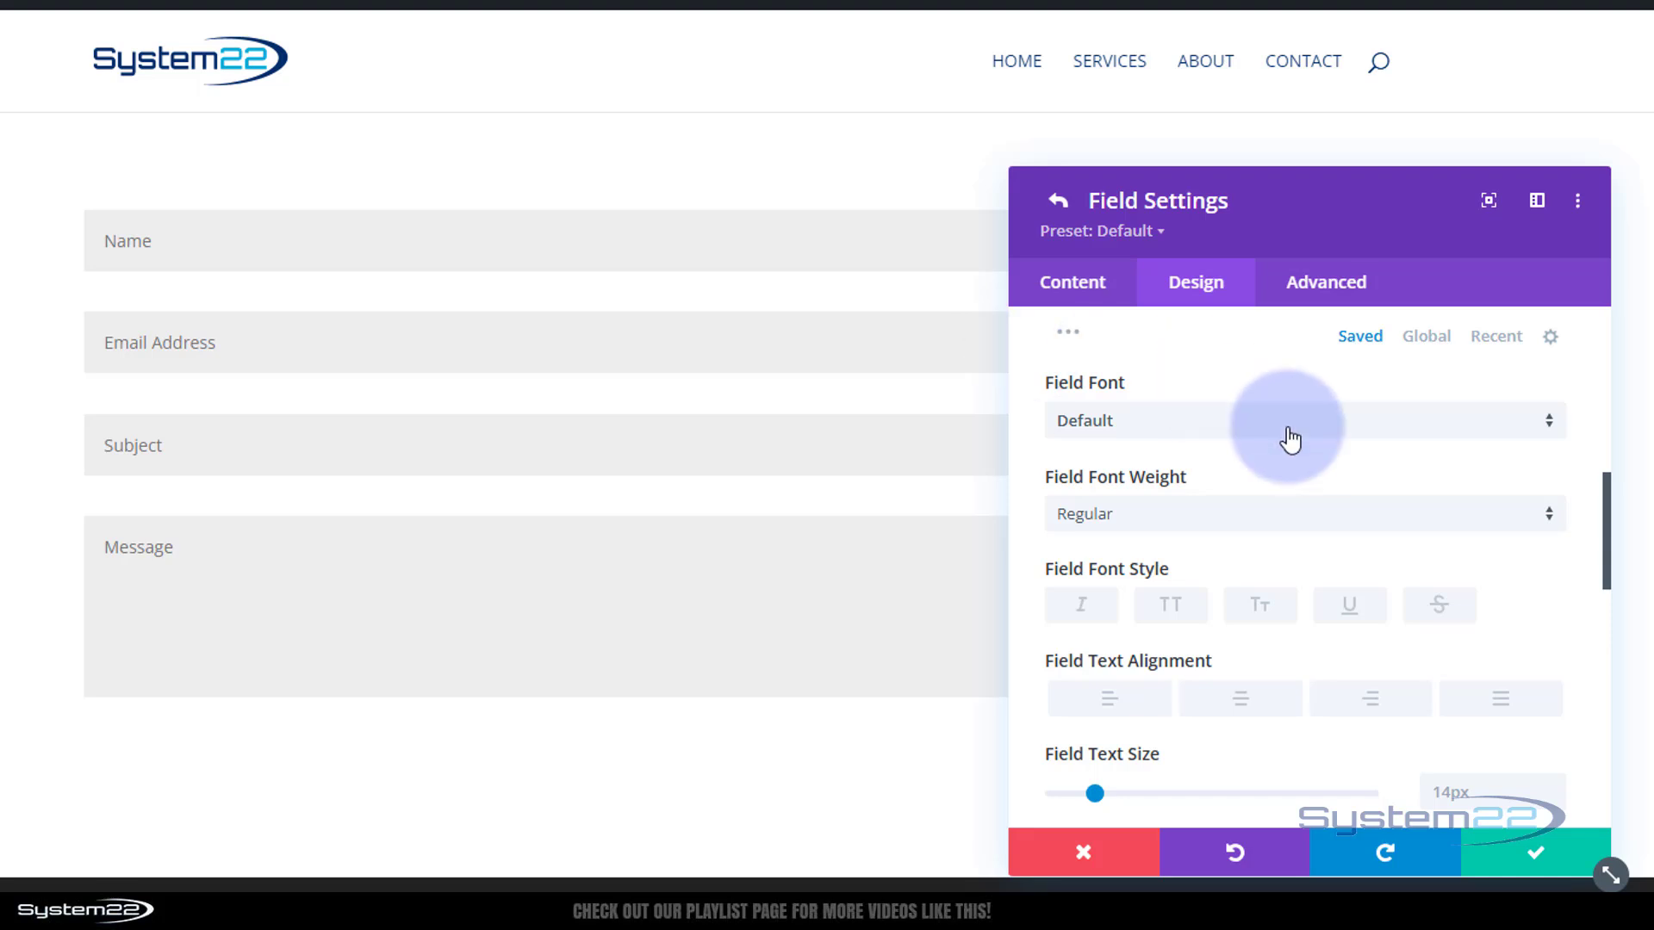
pyautogui.scroll(-3, 1289, 436)
pyautogui.scroll(1, 1287, 426)
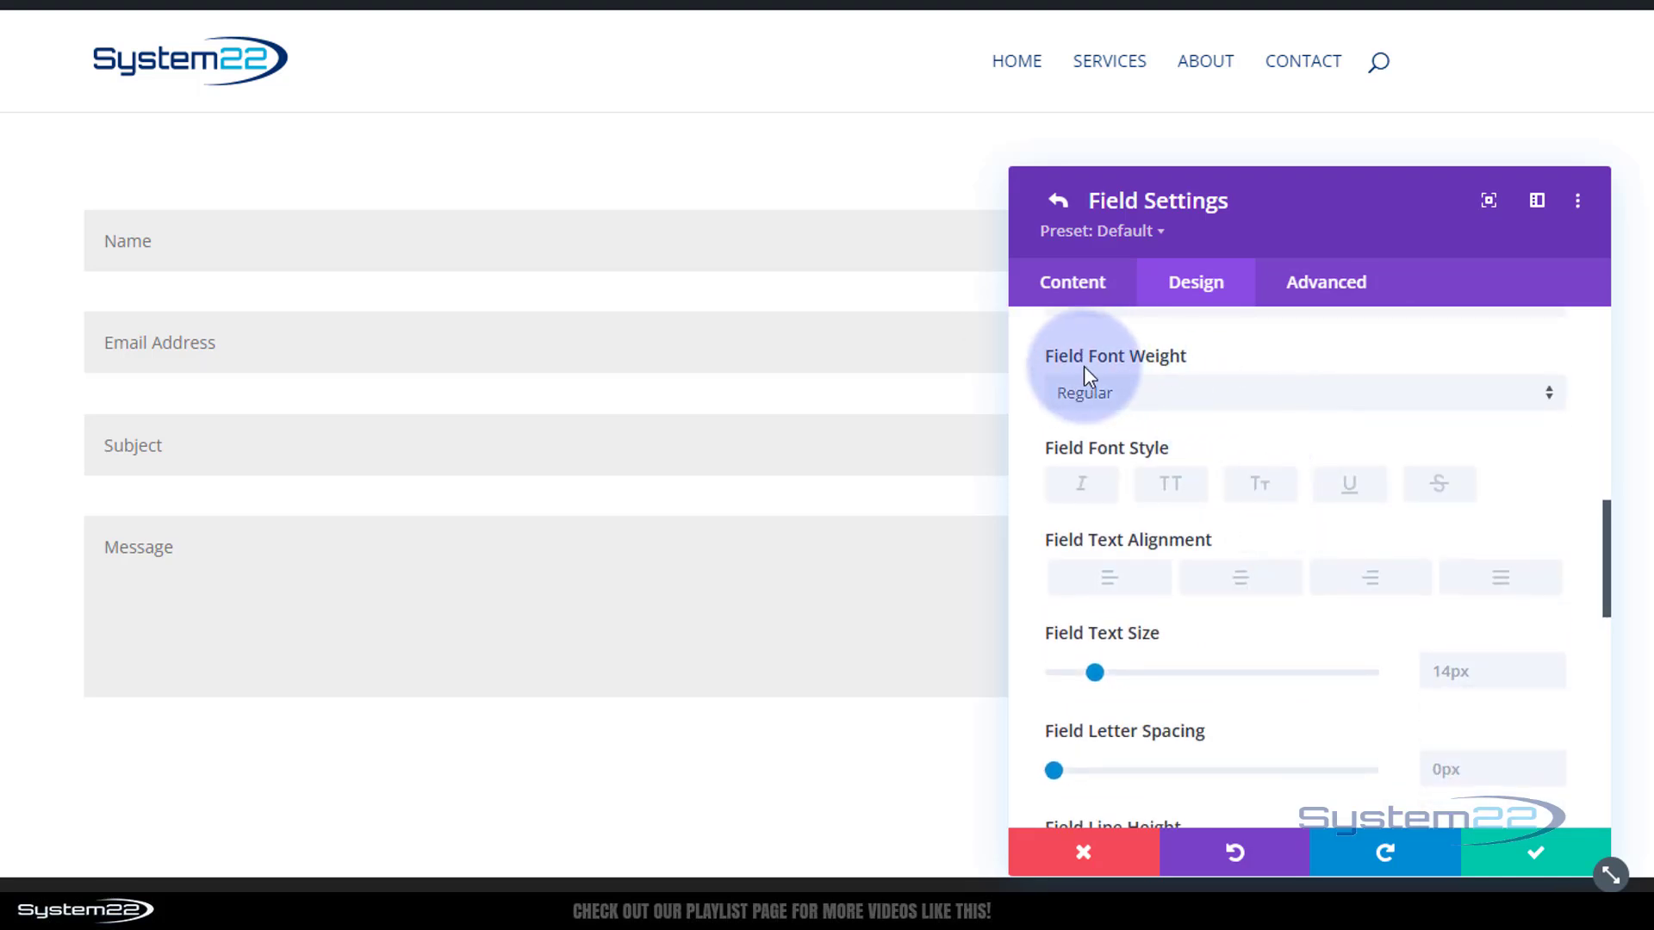
pyautogui.click(1221, 409)
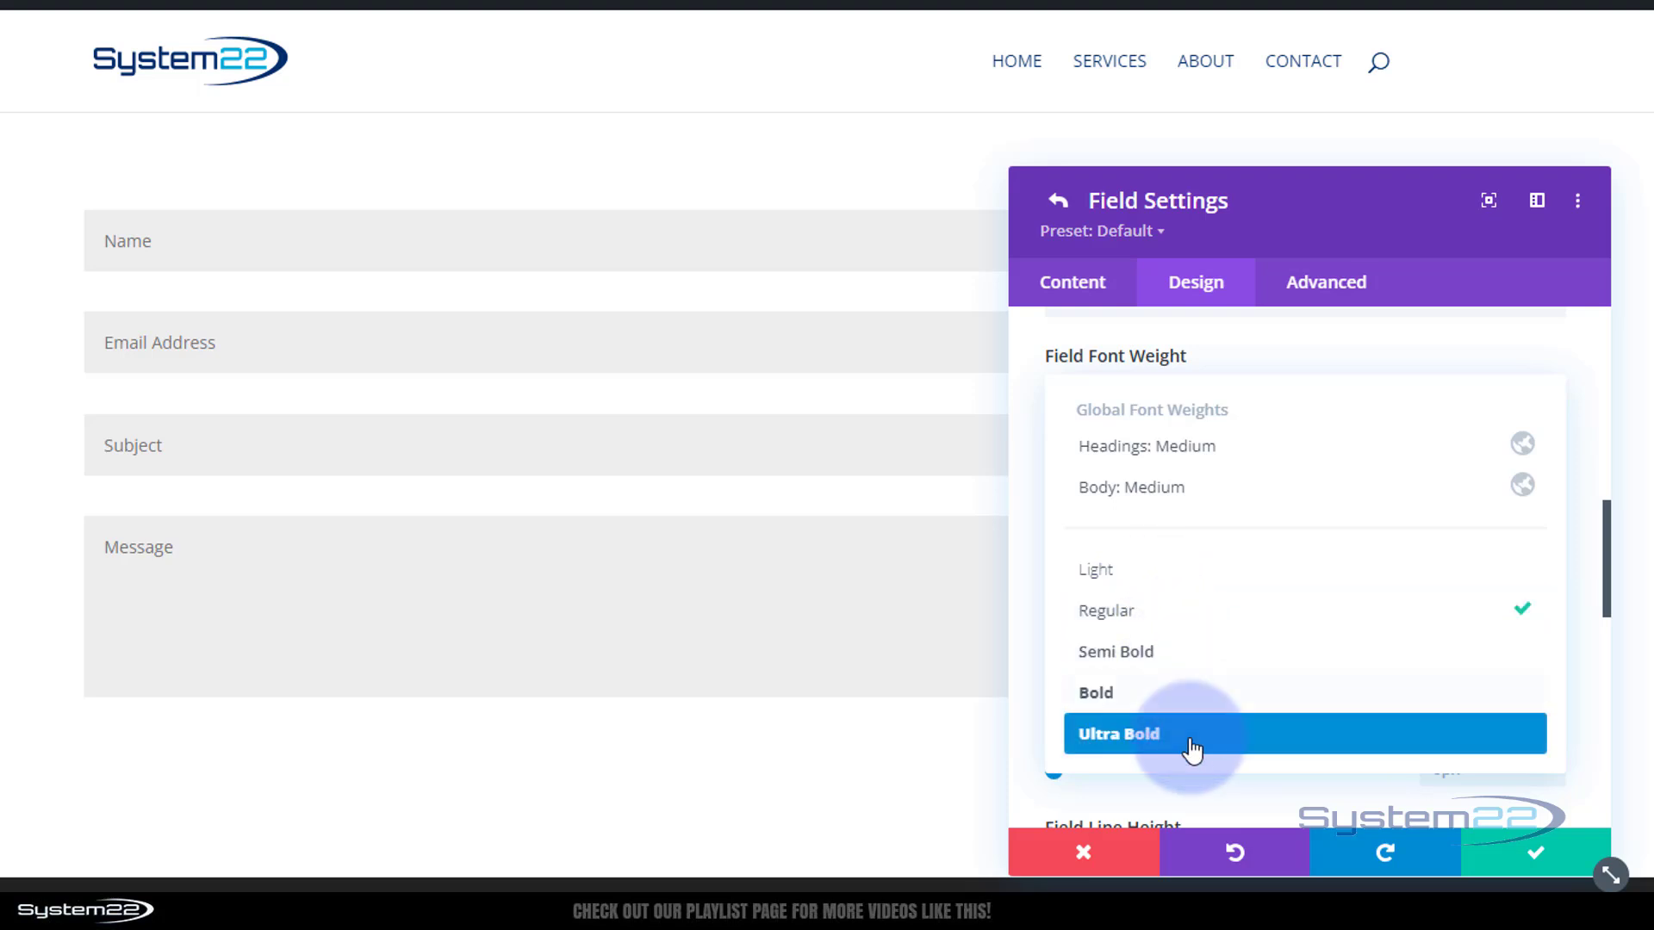
pyautogui.click(1014, 405)
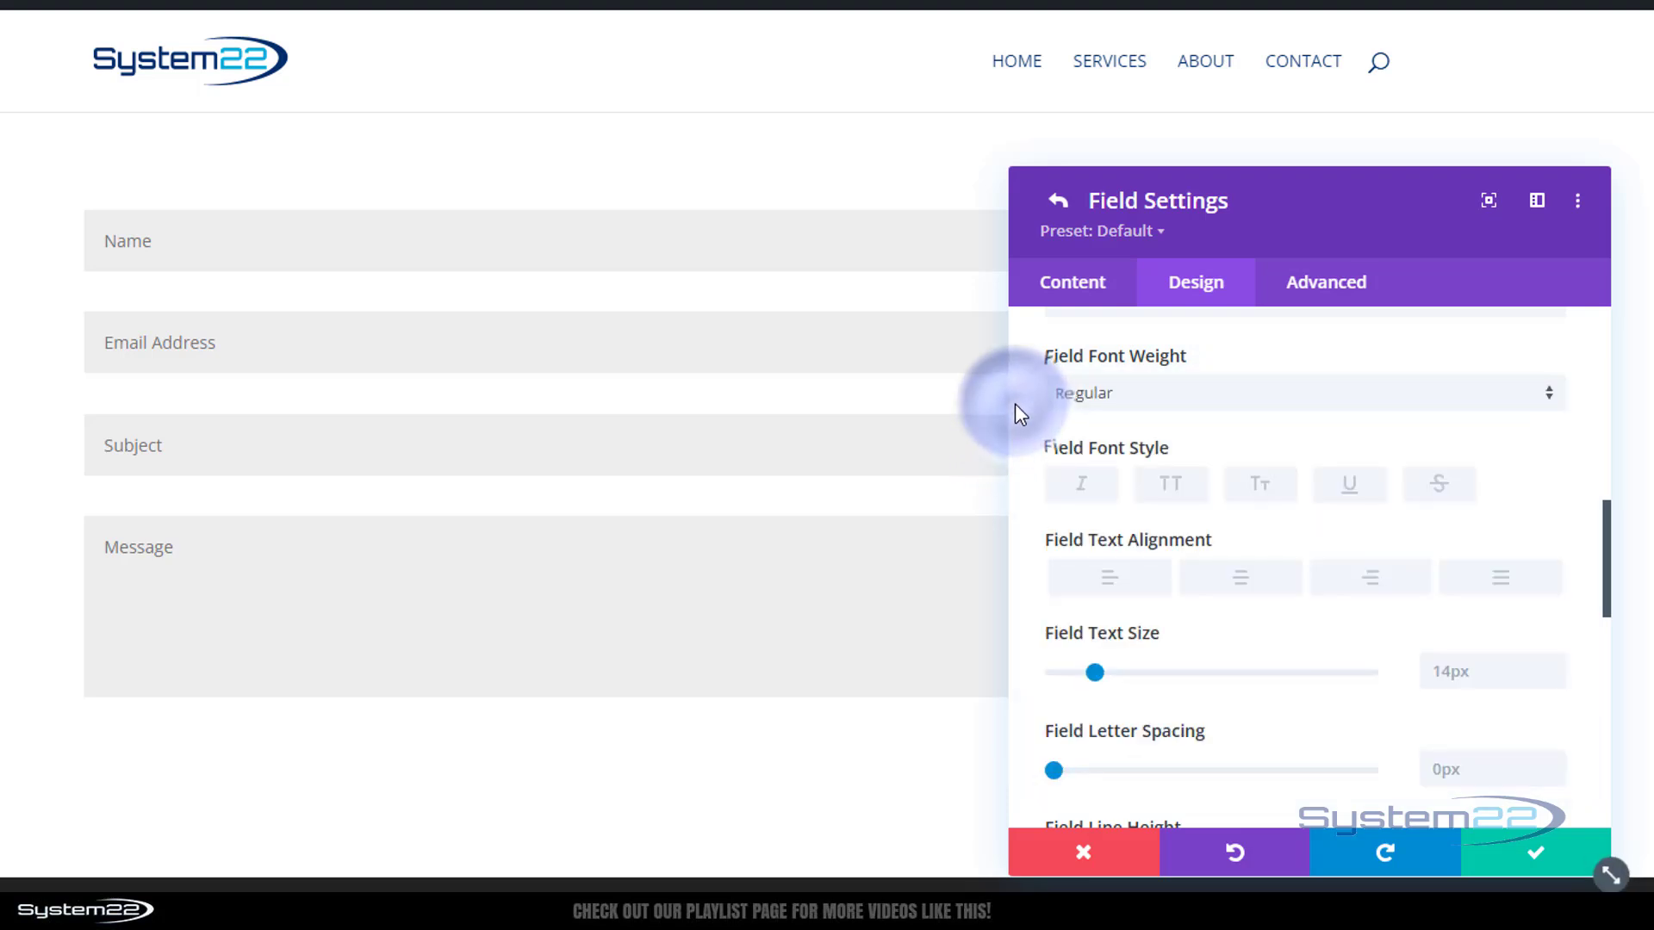
pyautogui.click(1090, 493)
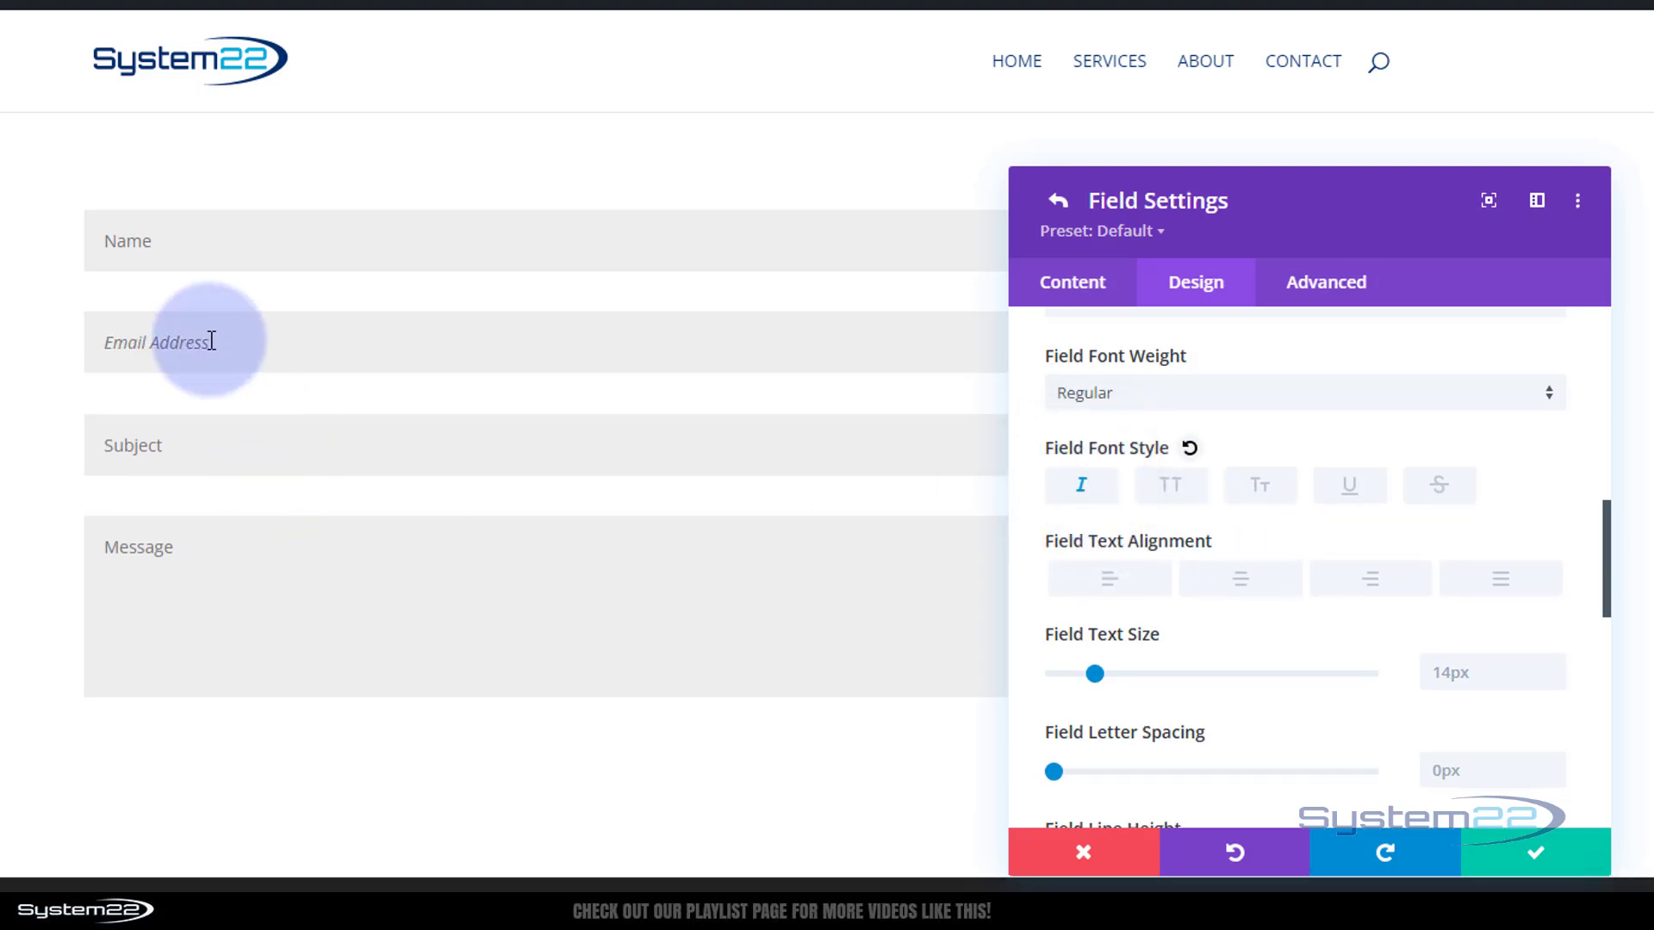
pyautogui.click(1177, 496)
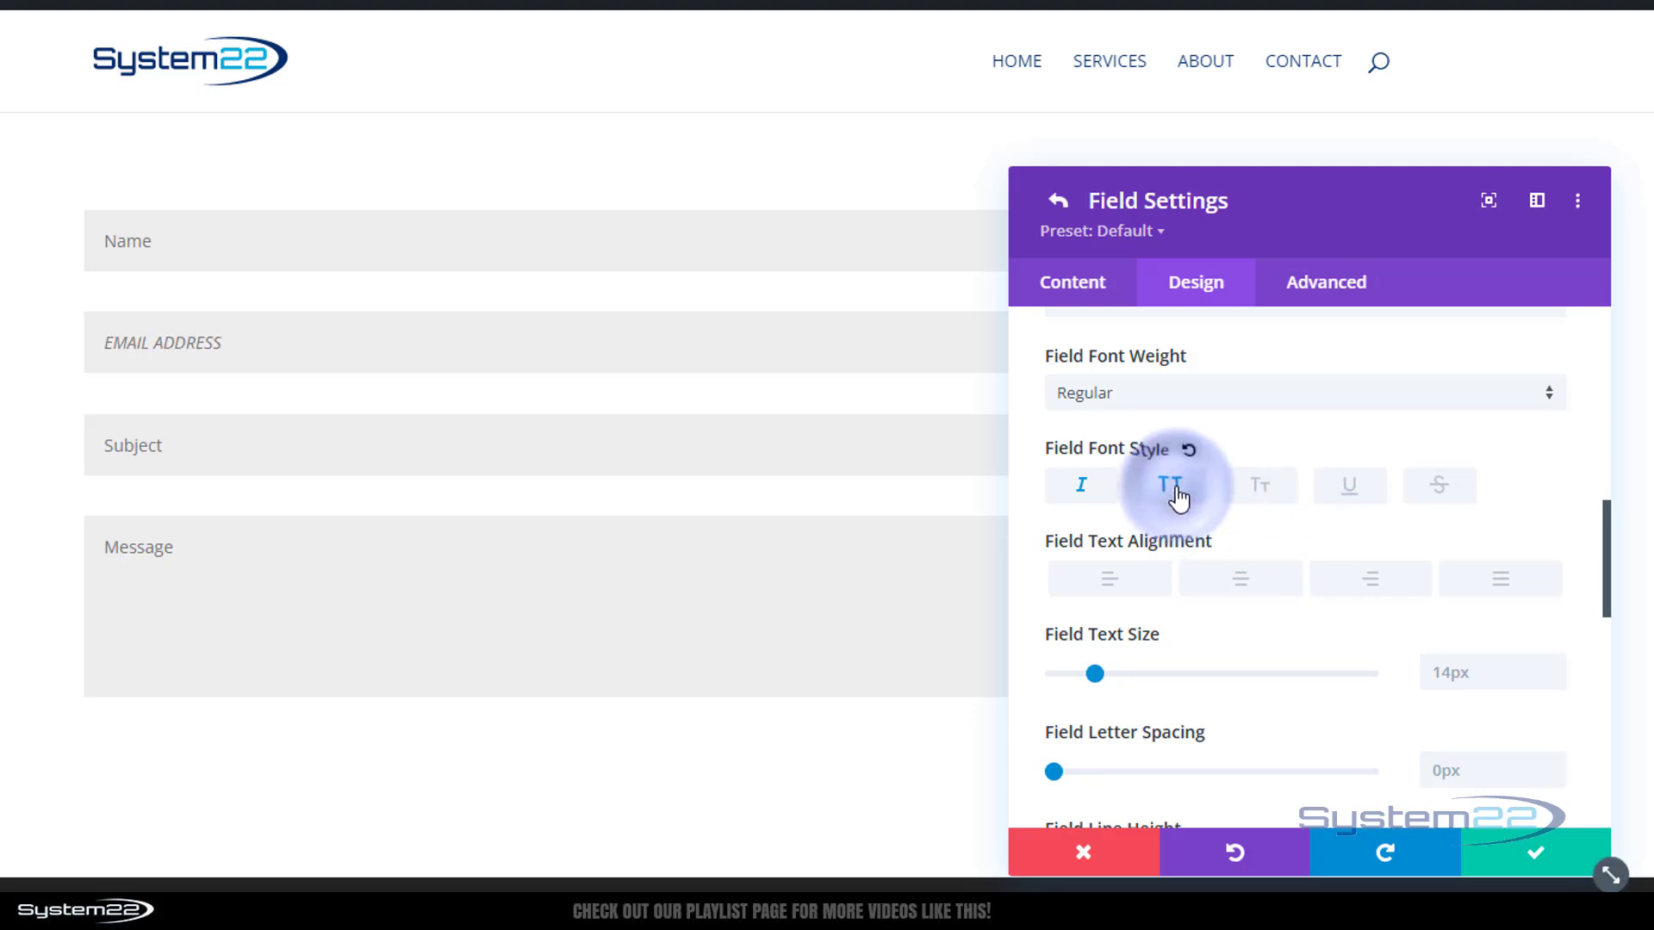
pyautogui.click(1259, 497)
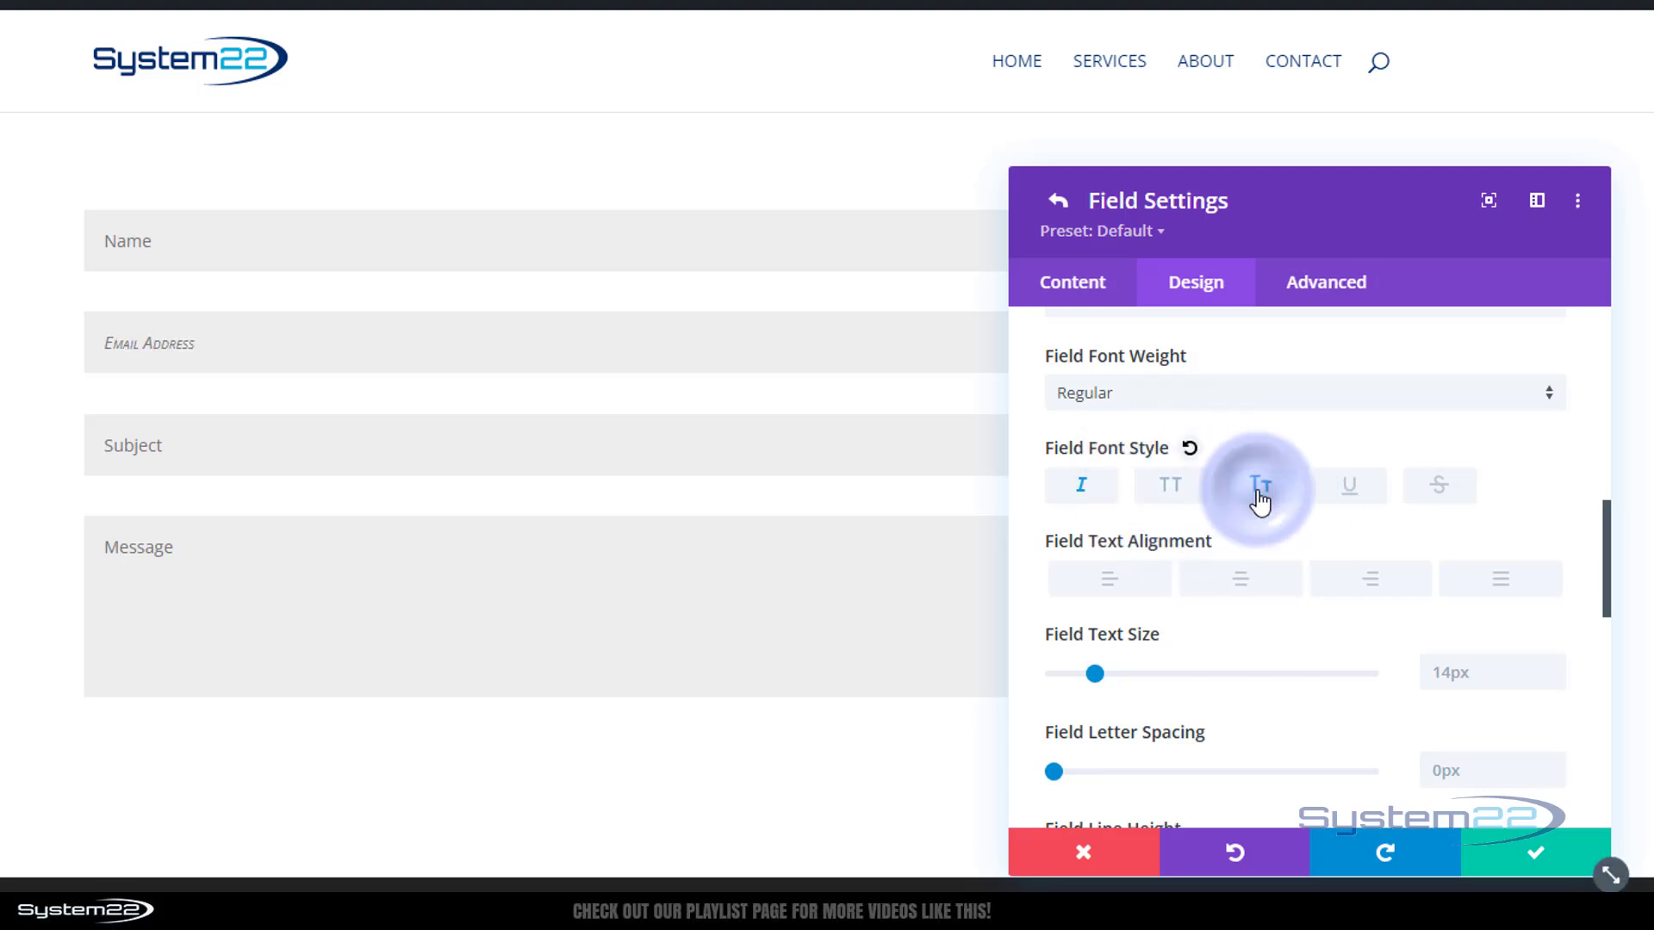
pyautogui.click(1374, 498)
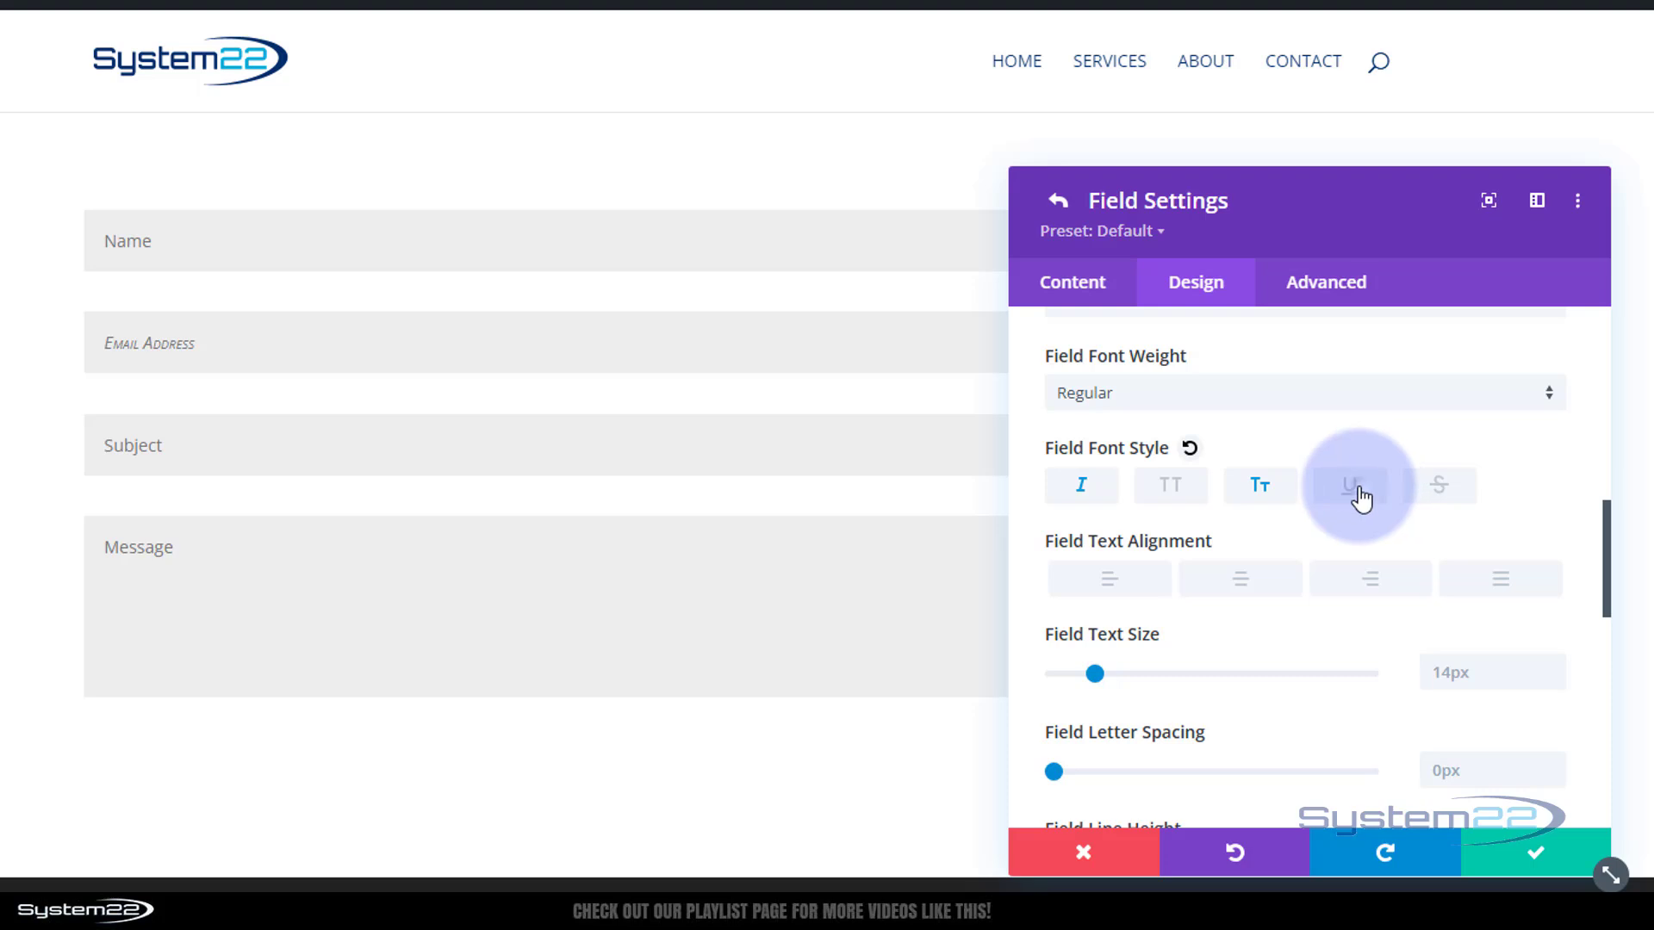
pyautogui.click(1443, 493)
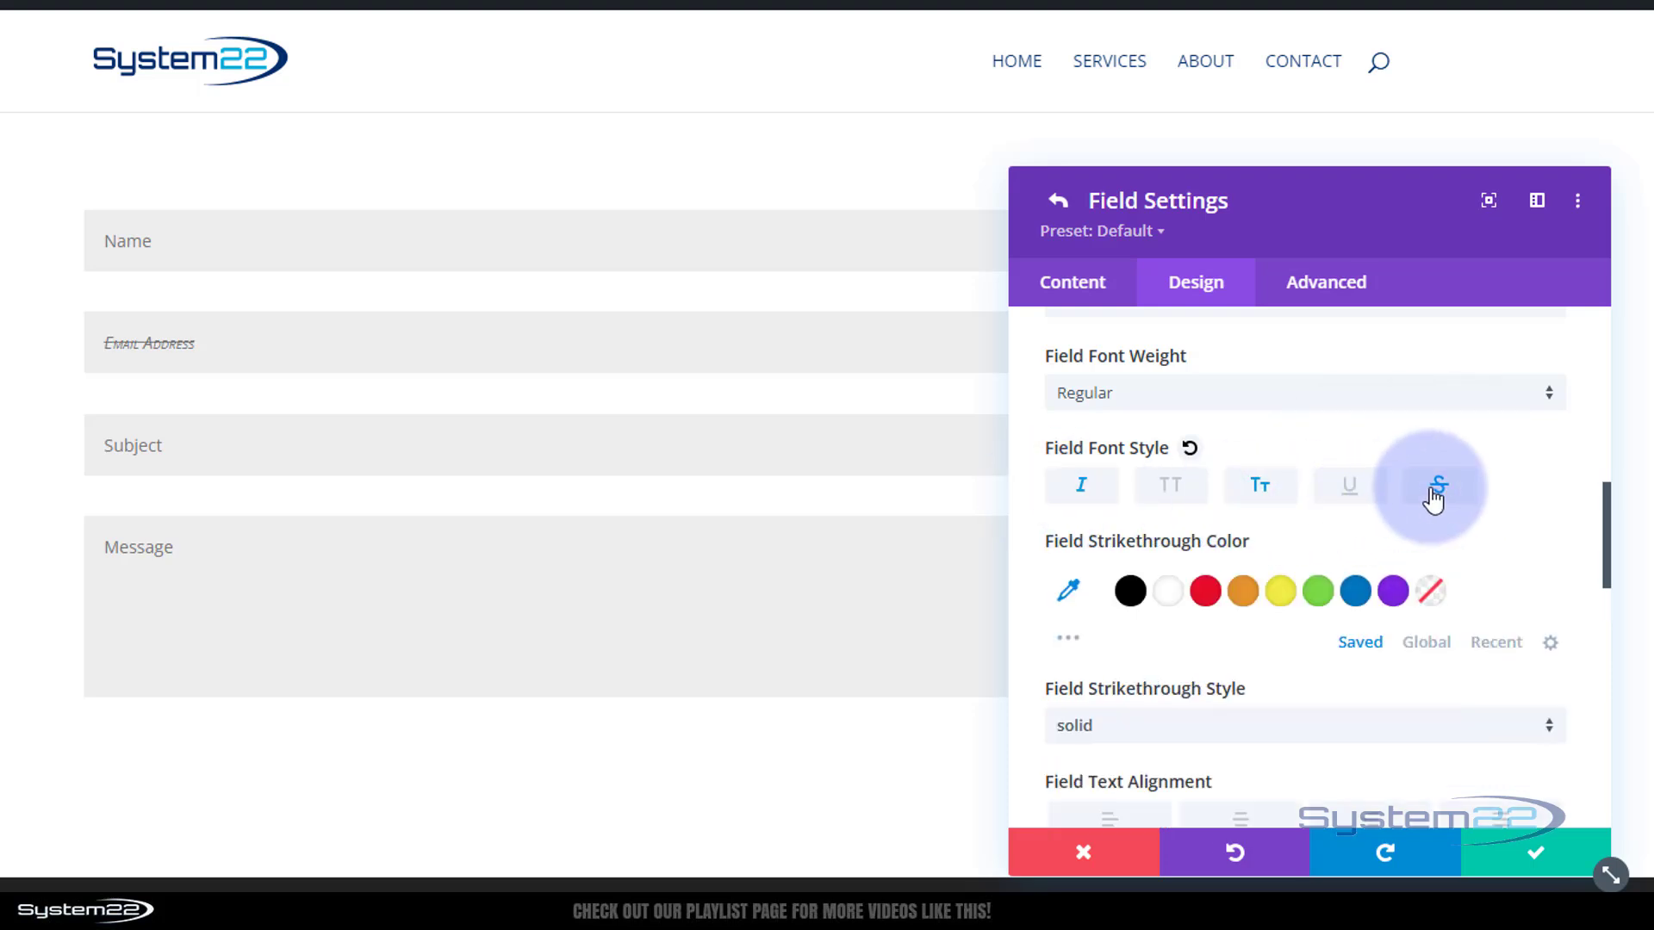
pyautogui.click(1440, 491)
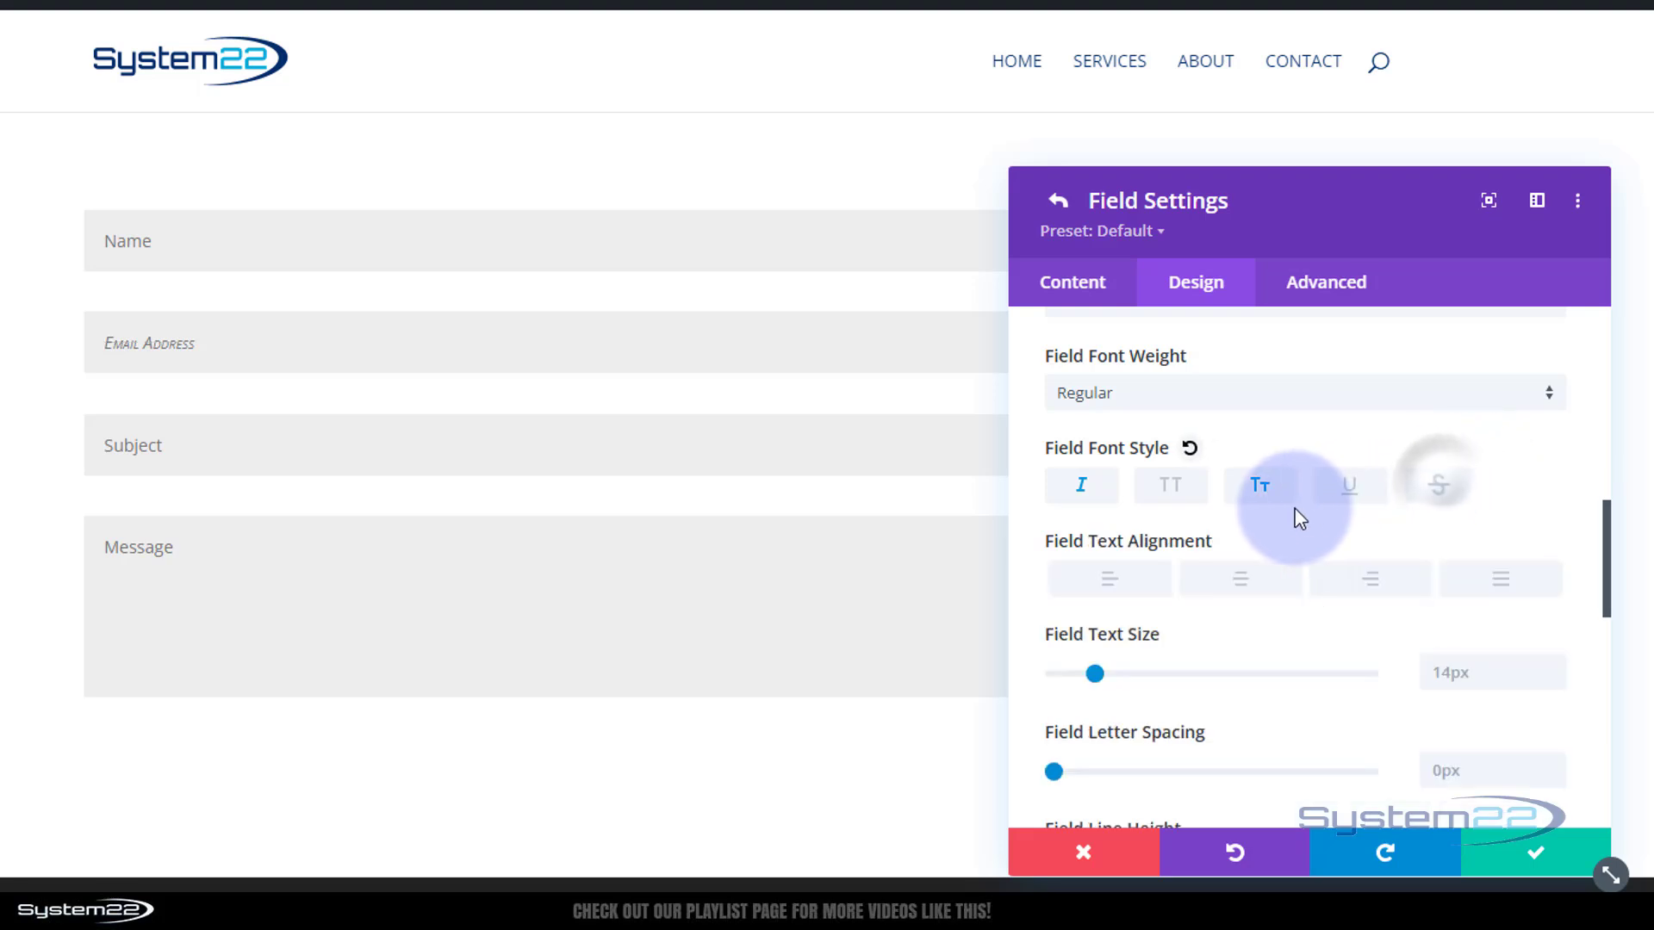
pyautogui.click(1259, 486)
pyautogui.click(1085, 491)
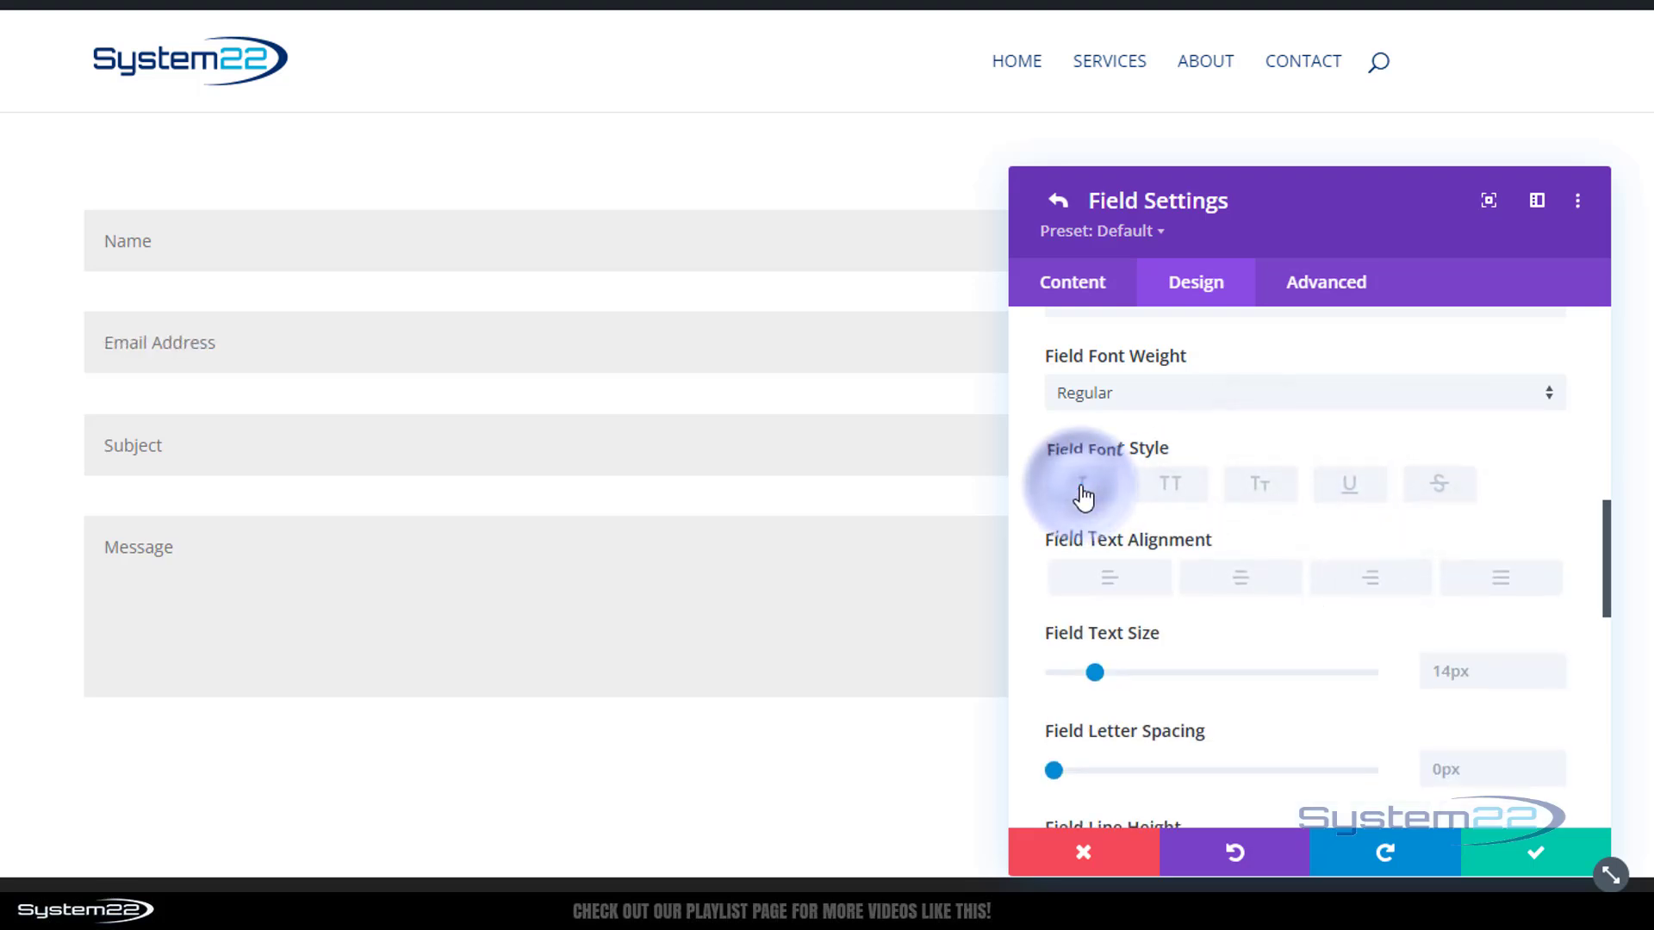
# Try centre, right and justified field text alignment, settling on Left
pyautogui.click(1243, 588)
pyautogui.click(1385, 581)
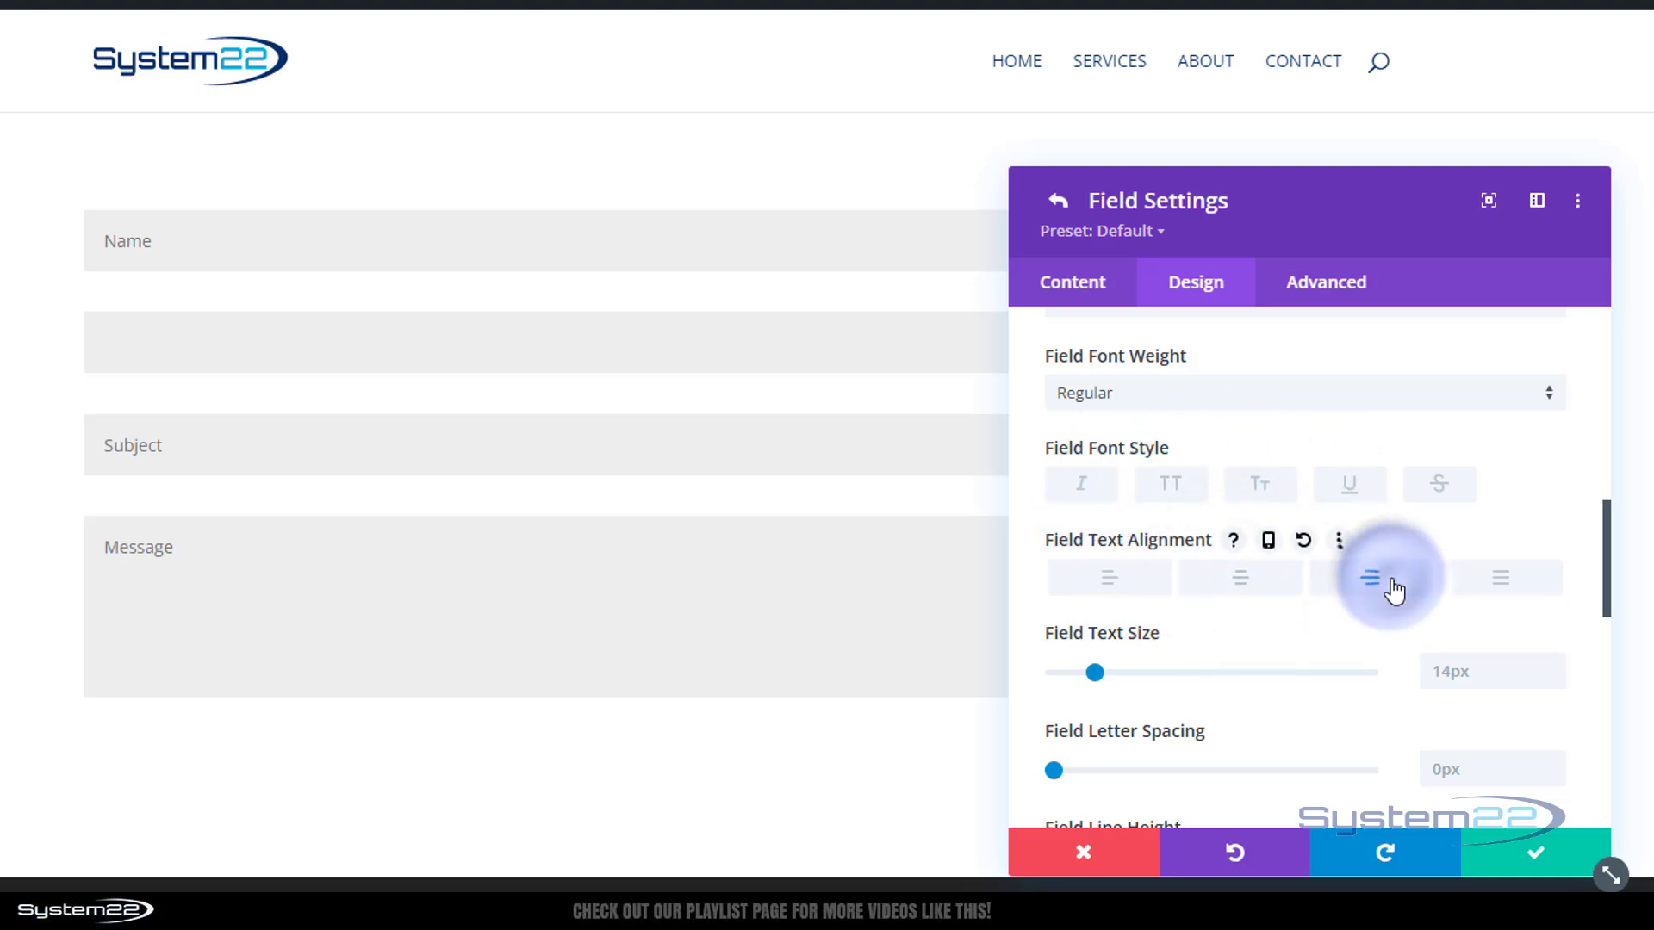
pyautogui.click(1512, 591)
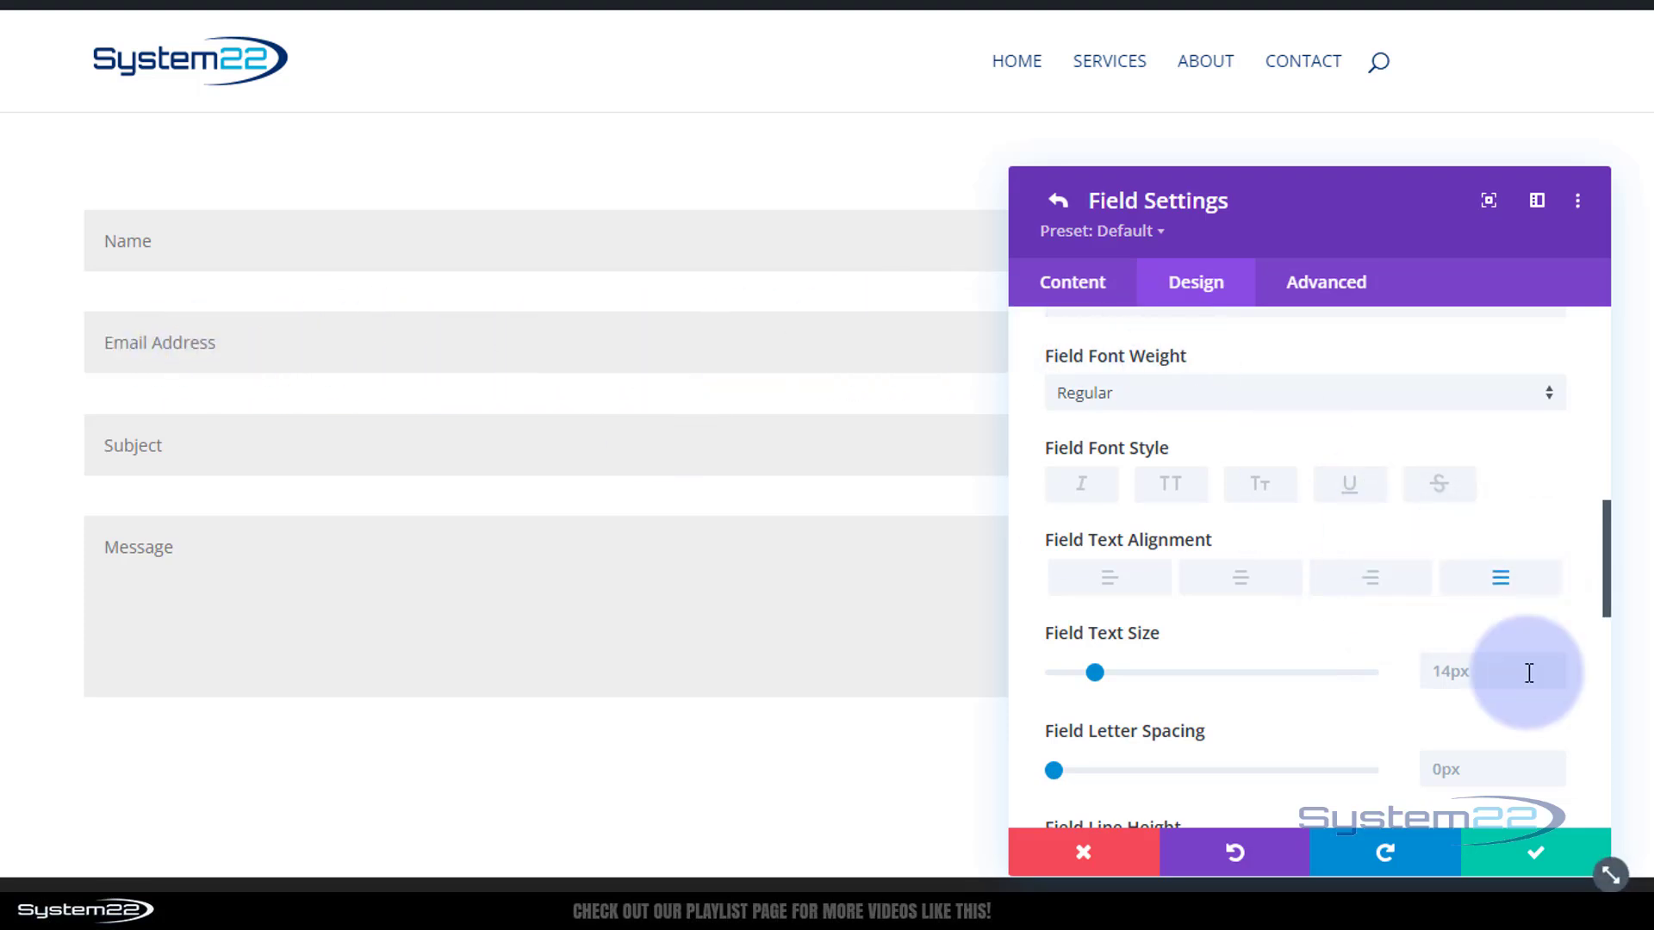
pyautogui.click(1104, 589)
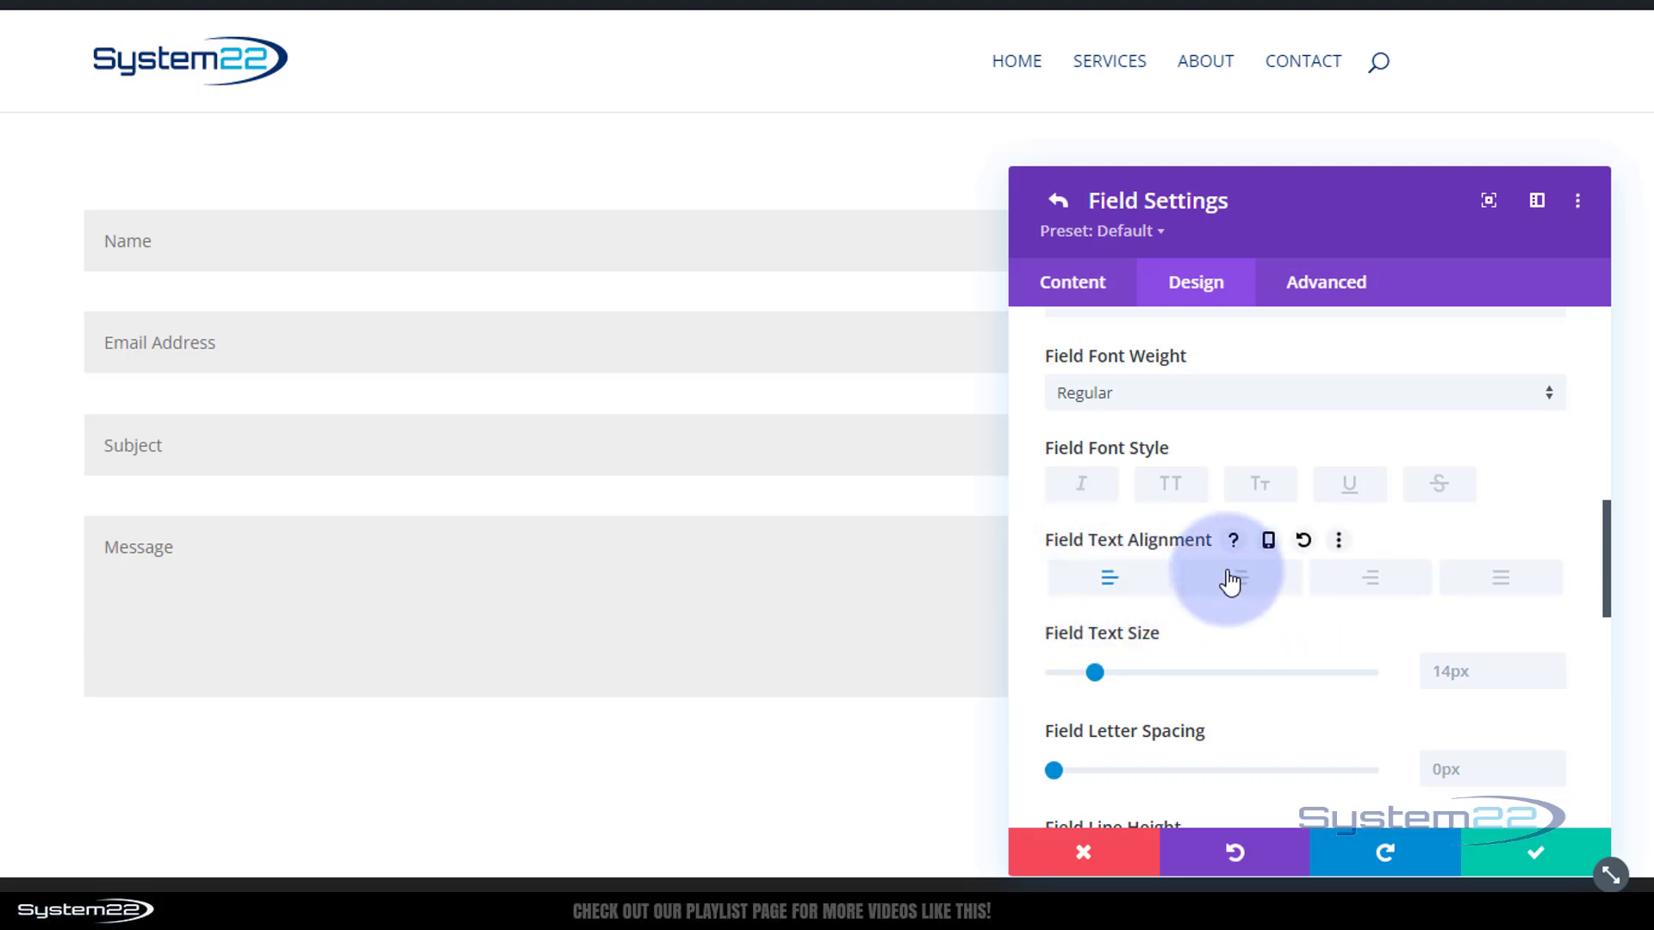
pyautogui.scroll(-2, 1240, 575)
pyautogui.click(1463, 551)
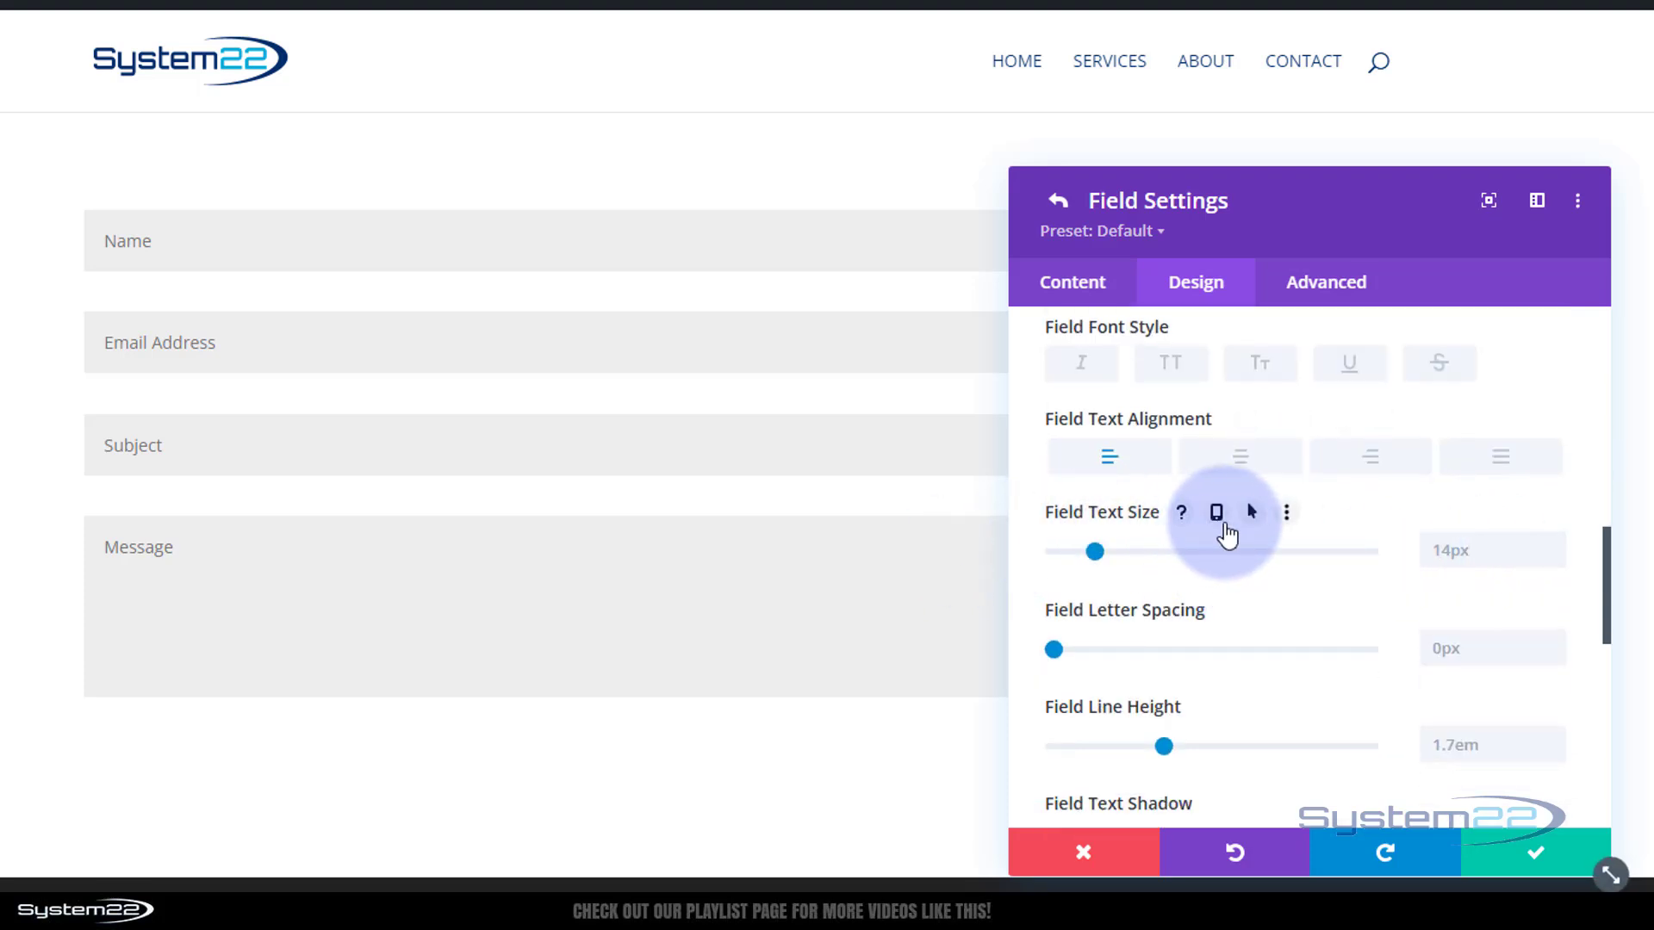
# Experiment with text size, letter spacing and line height, restoring 14px, 0px and 1.7em
pyautogui.moveTo(1093, 551)
pyautogui.mouseDown()
pyautogui.moveTo(1124, 545)
pyautogui.moveTo(1066, 551)
pyautogui.mouseUp()
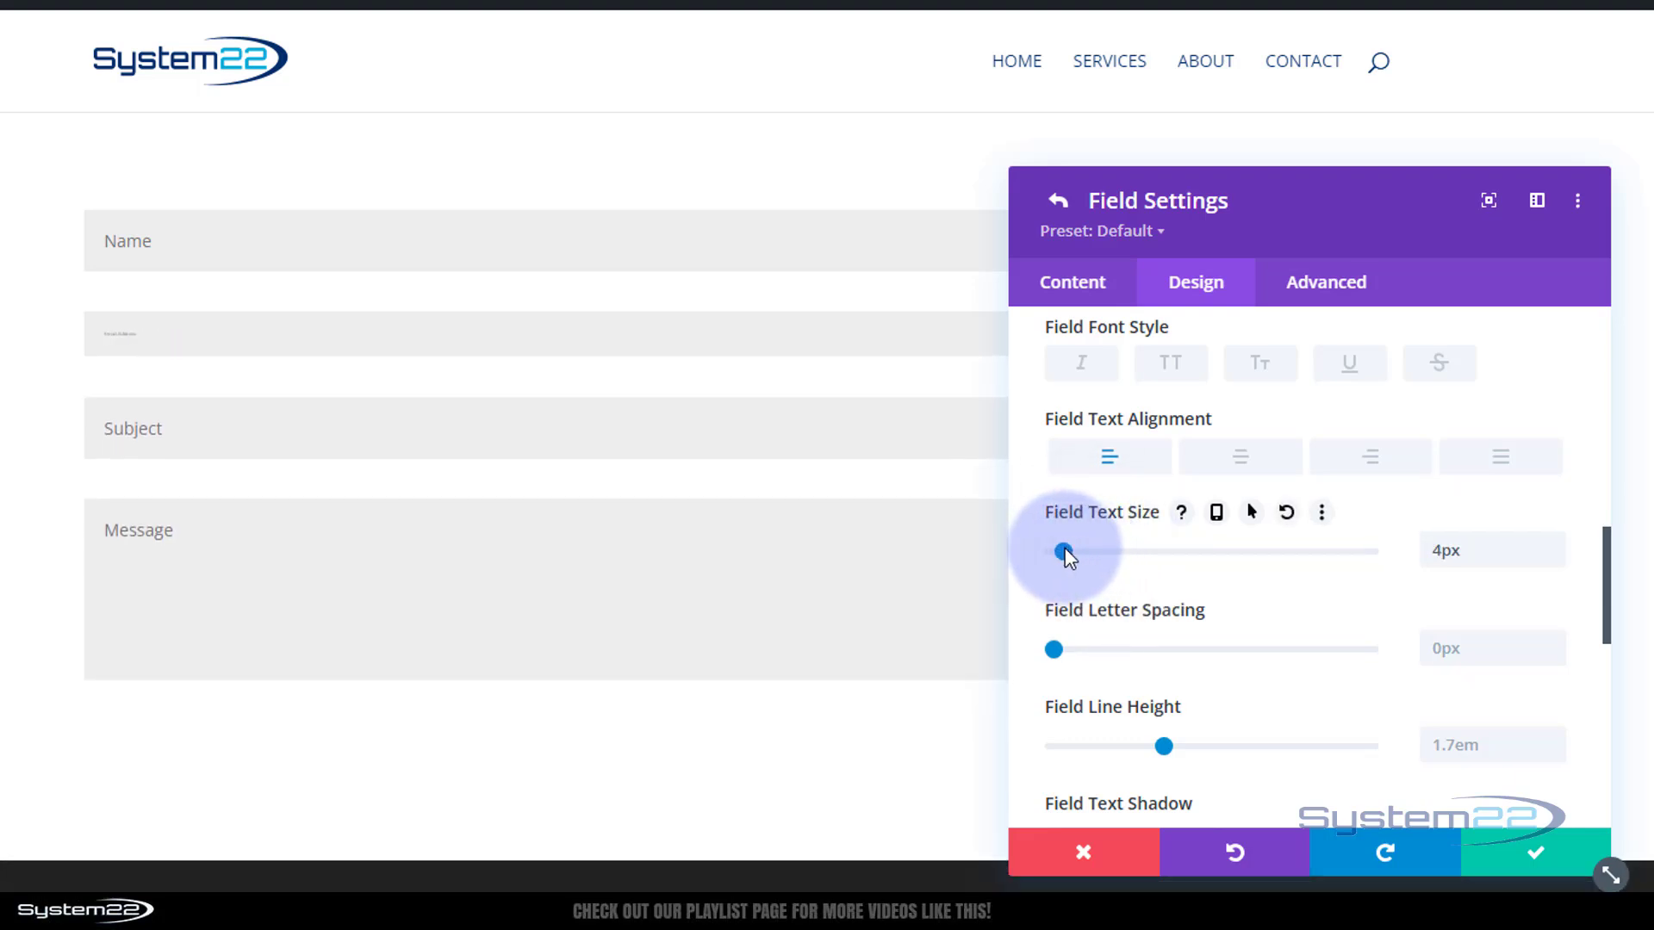
pyautogui.click(1474, 554)
pyautogui.moveTo(1475, 554); pyautogui.dragTo(1413, 560)
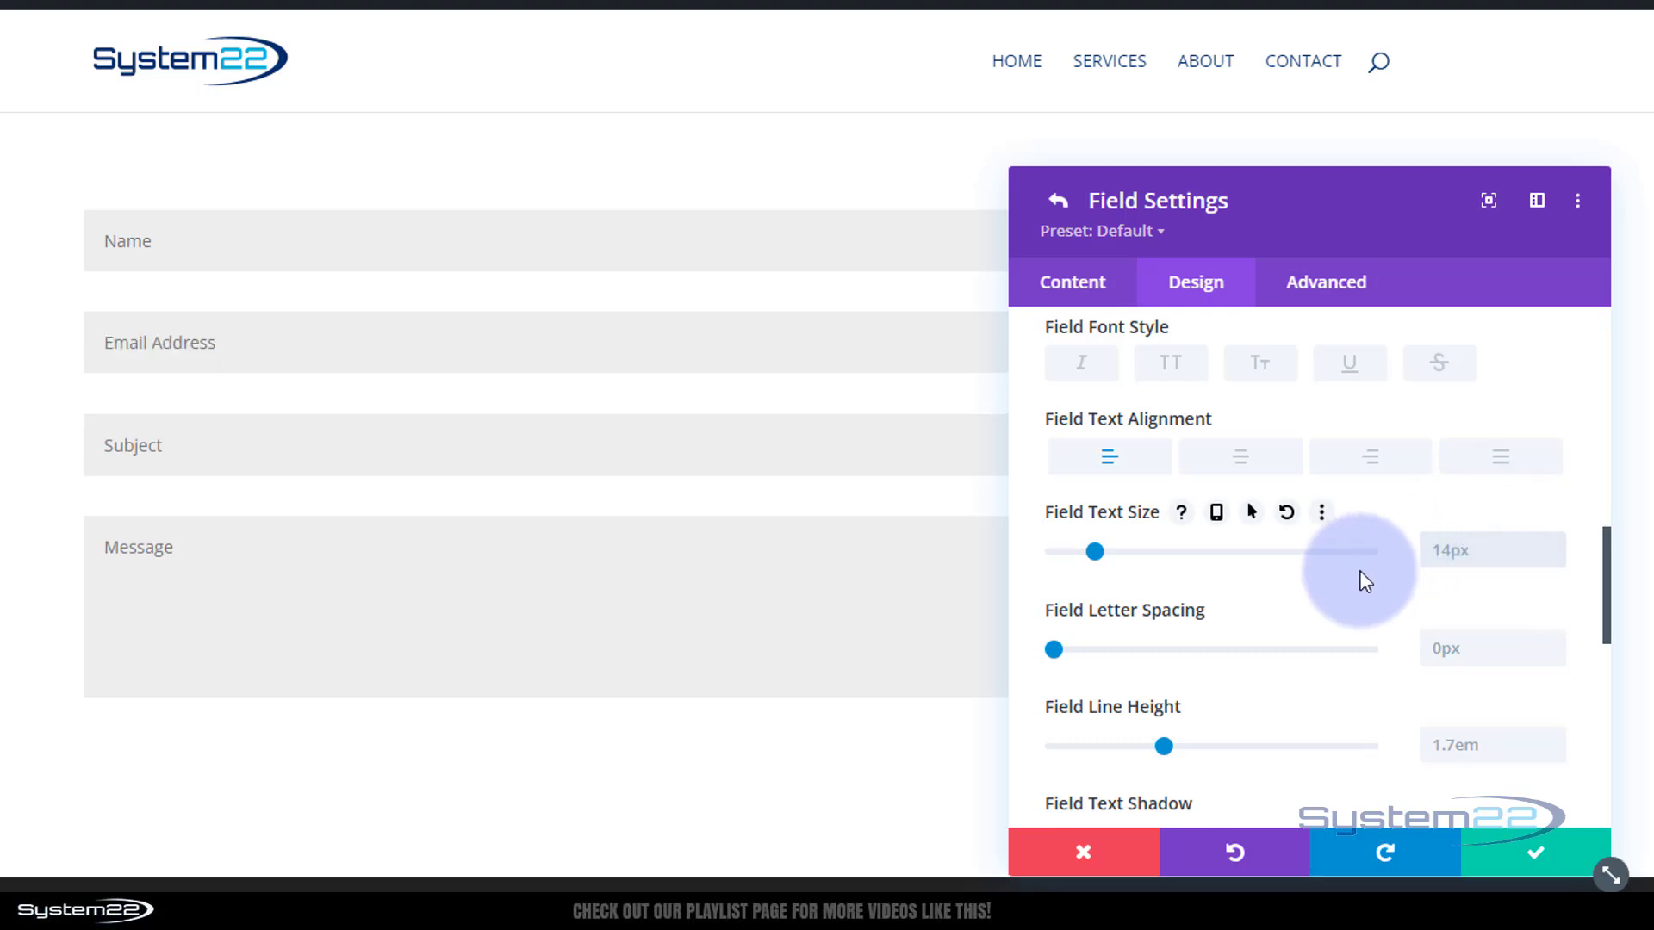
pyautogui.scroll(-3, 1359, 570)
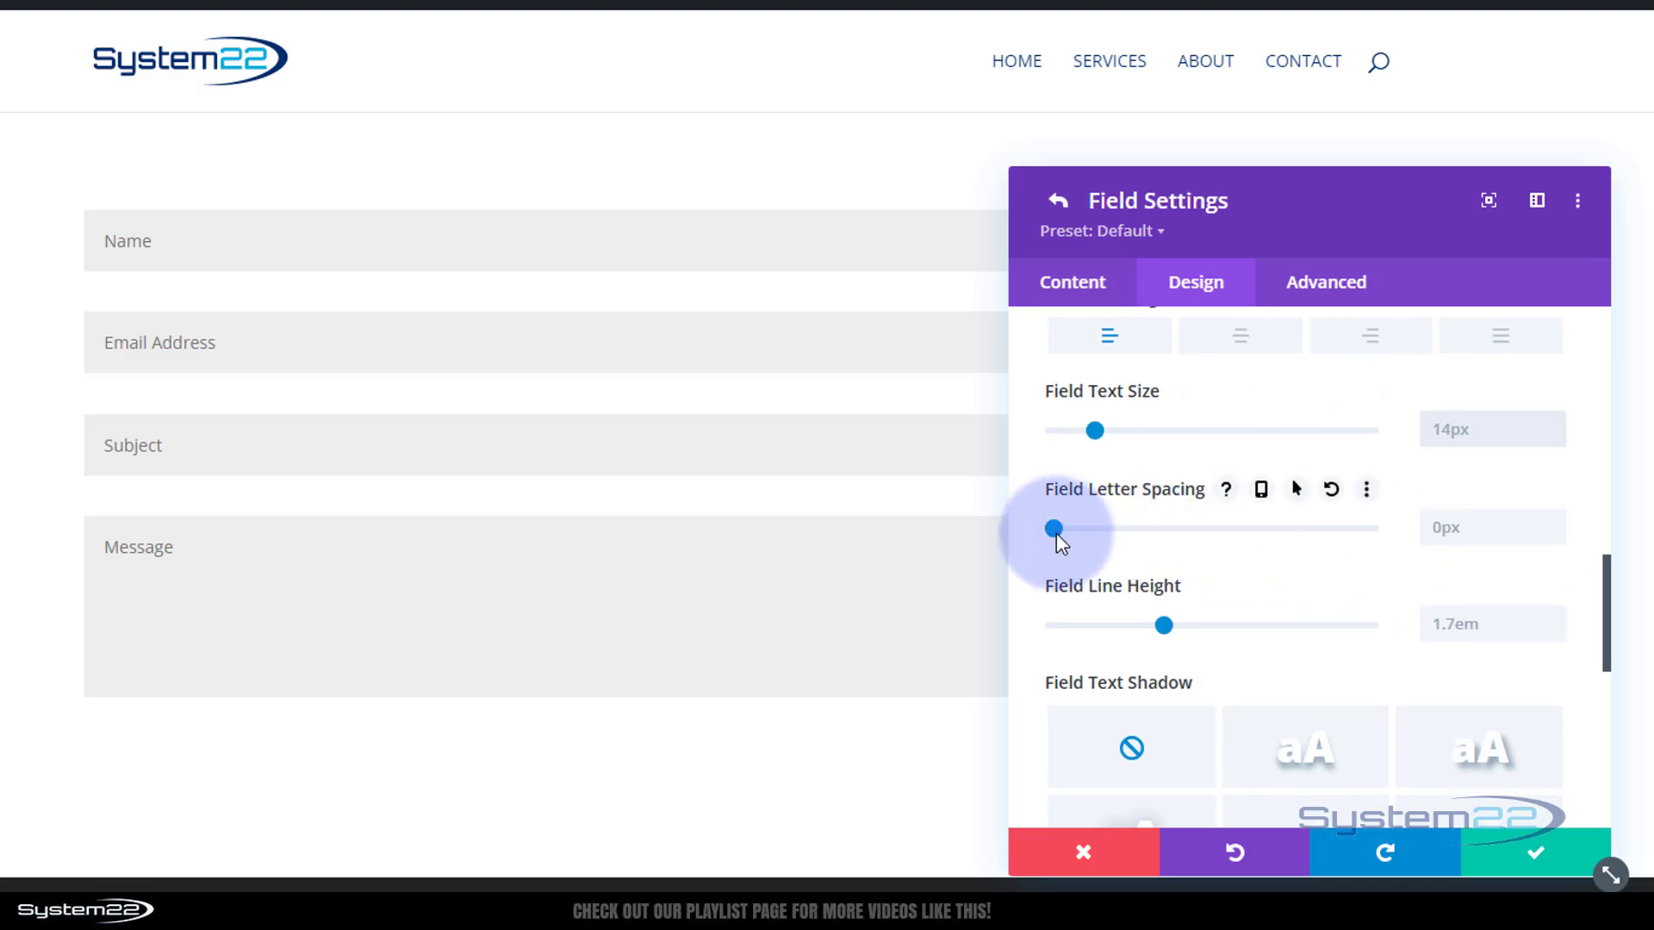
pyautogui.moveTo(1072, 527); pyautogui.dragTo(1078, 524)
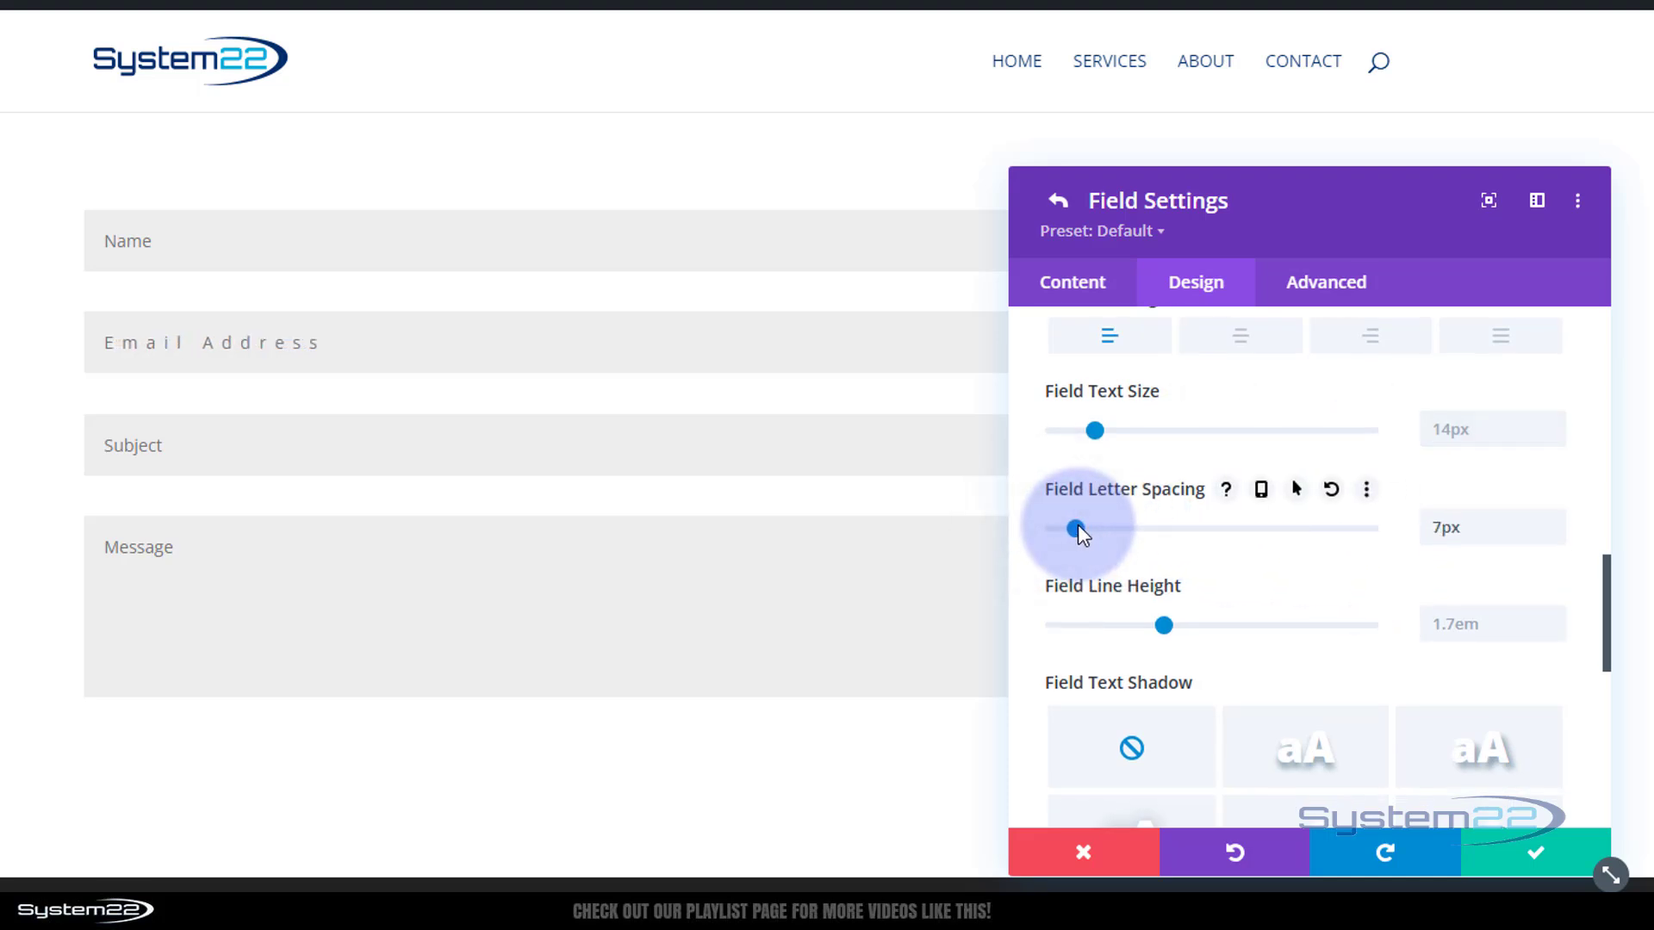
pyautogui.moveTo(1499, 528); pyautogui.dragTo(1425, 527)
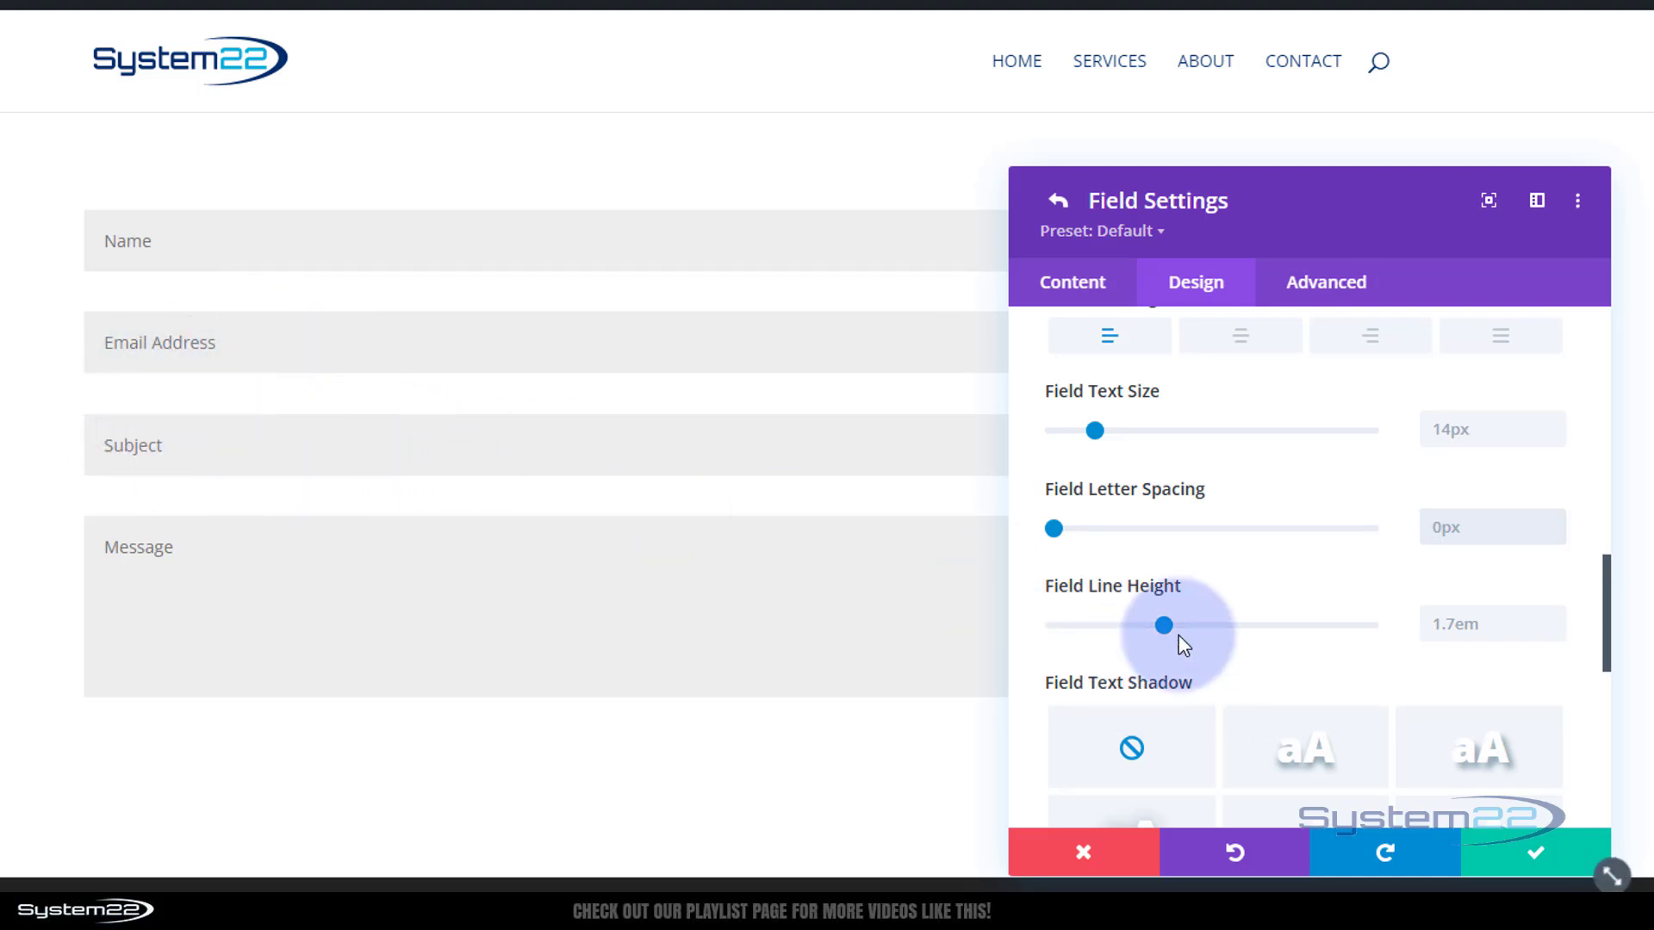
pyautogui.moveTo(1190, 623); pyautogui.dragTo(1036, 636)
pyautogui.moveTo(1507, 621); pyautogui.dragTo(1400, 646)
pyautogui.press('BackSpace')
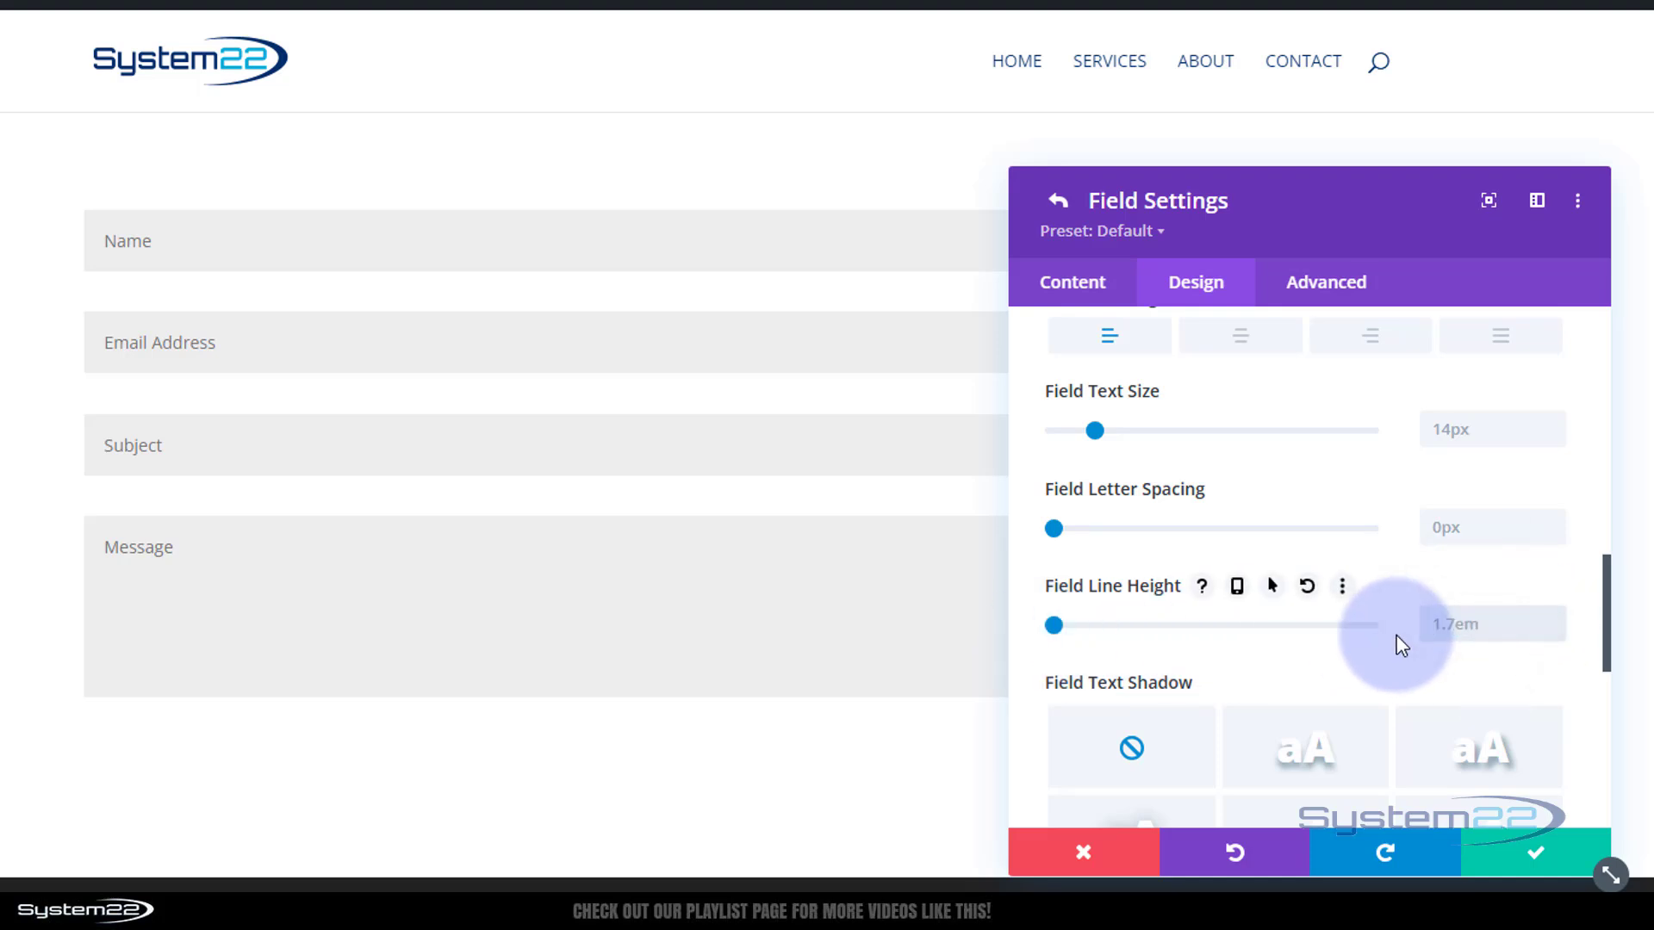
pyautogui.click(1371, 564)
pyautogui.scroll(-3, 1371, 561)
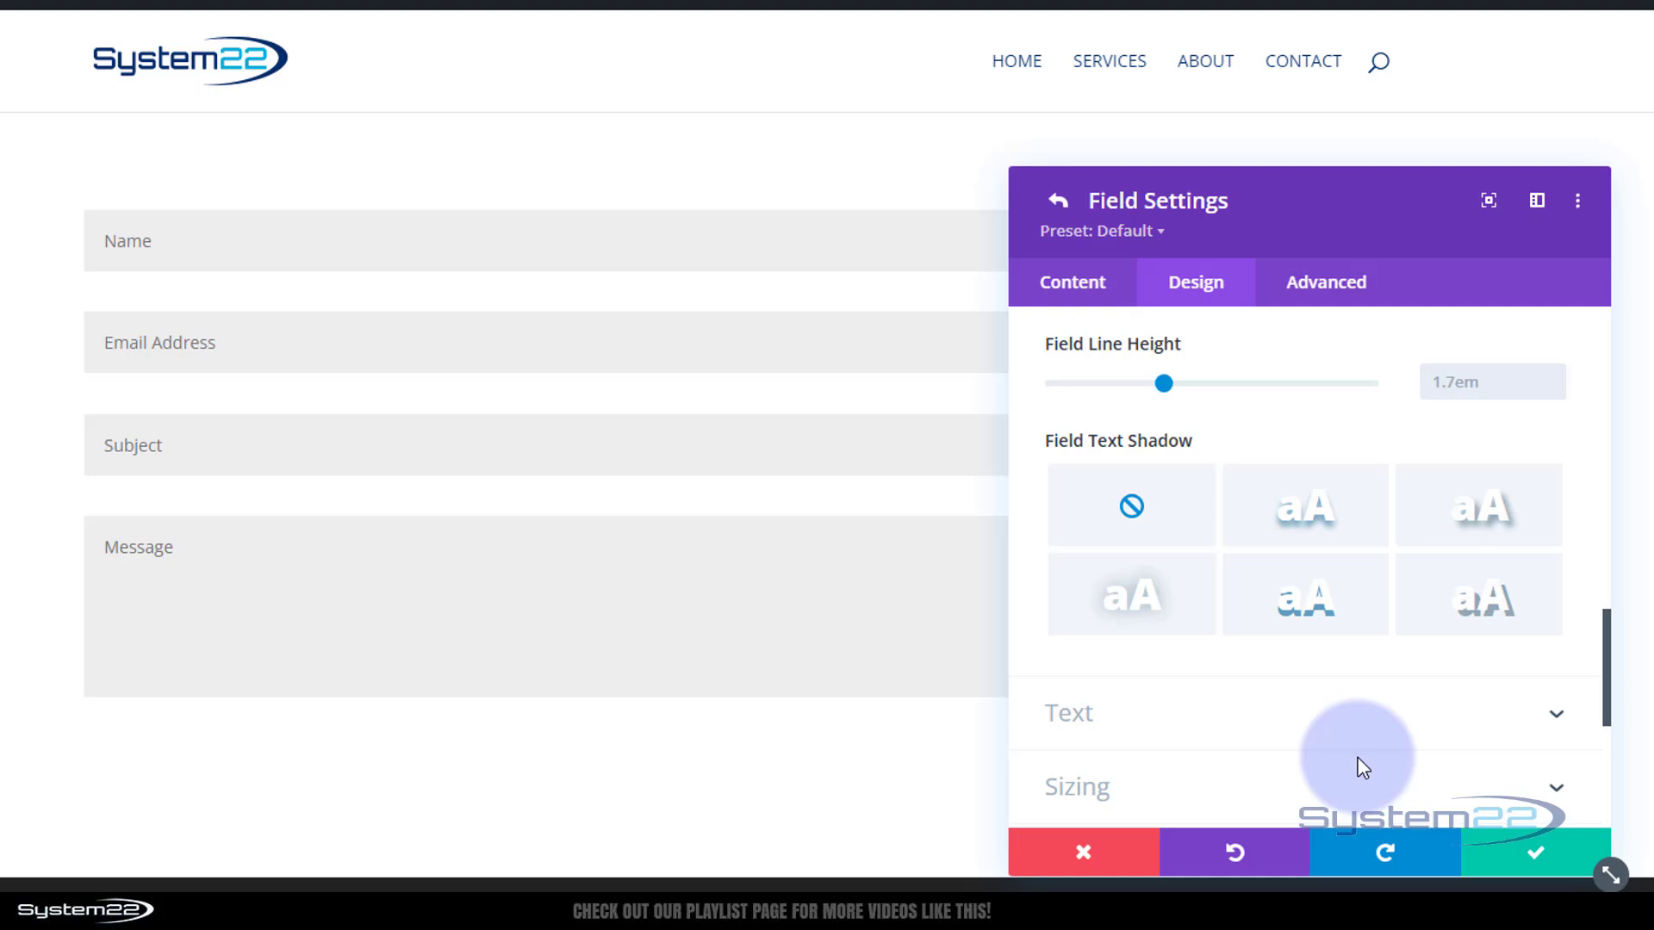
pyautogui.click(1306, 536)
pyautogui.click(1532, 517)
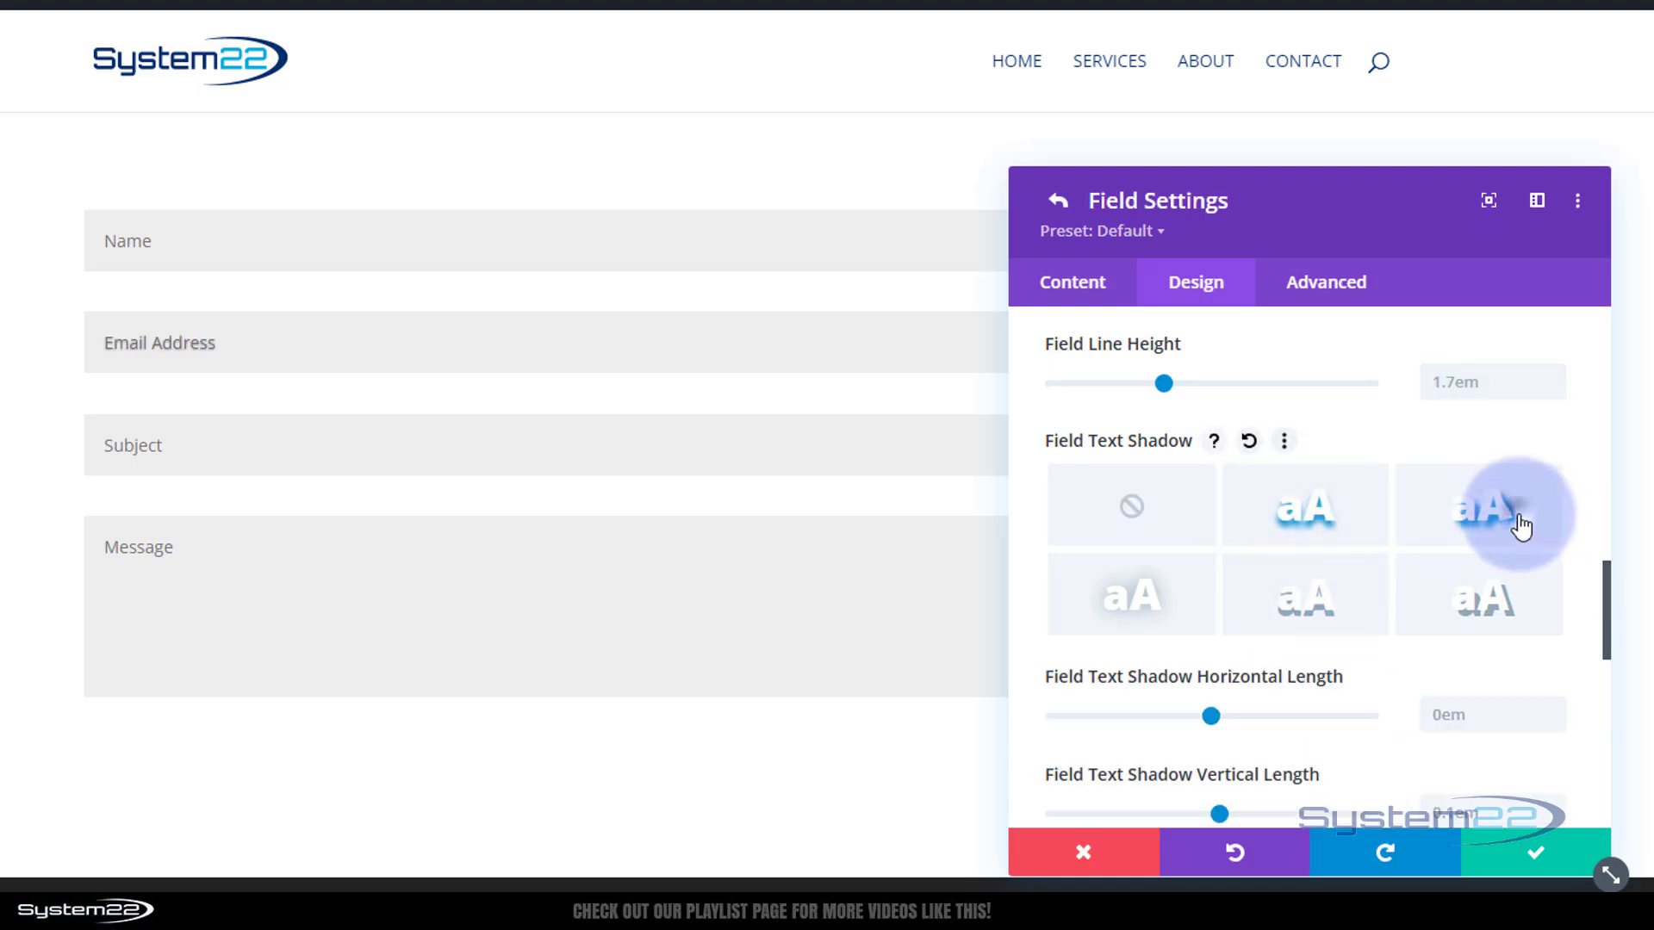
pyautogui.click(1167, 637)
pyautogui.click(1278, 609)
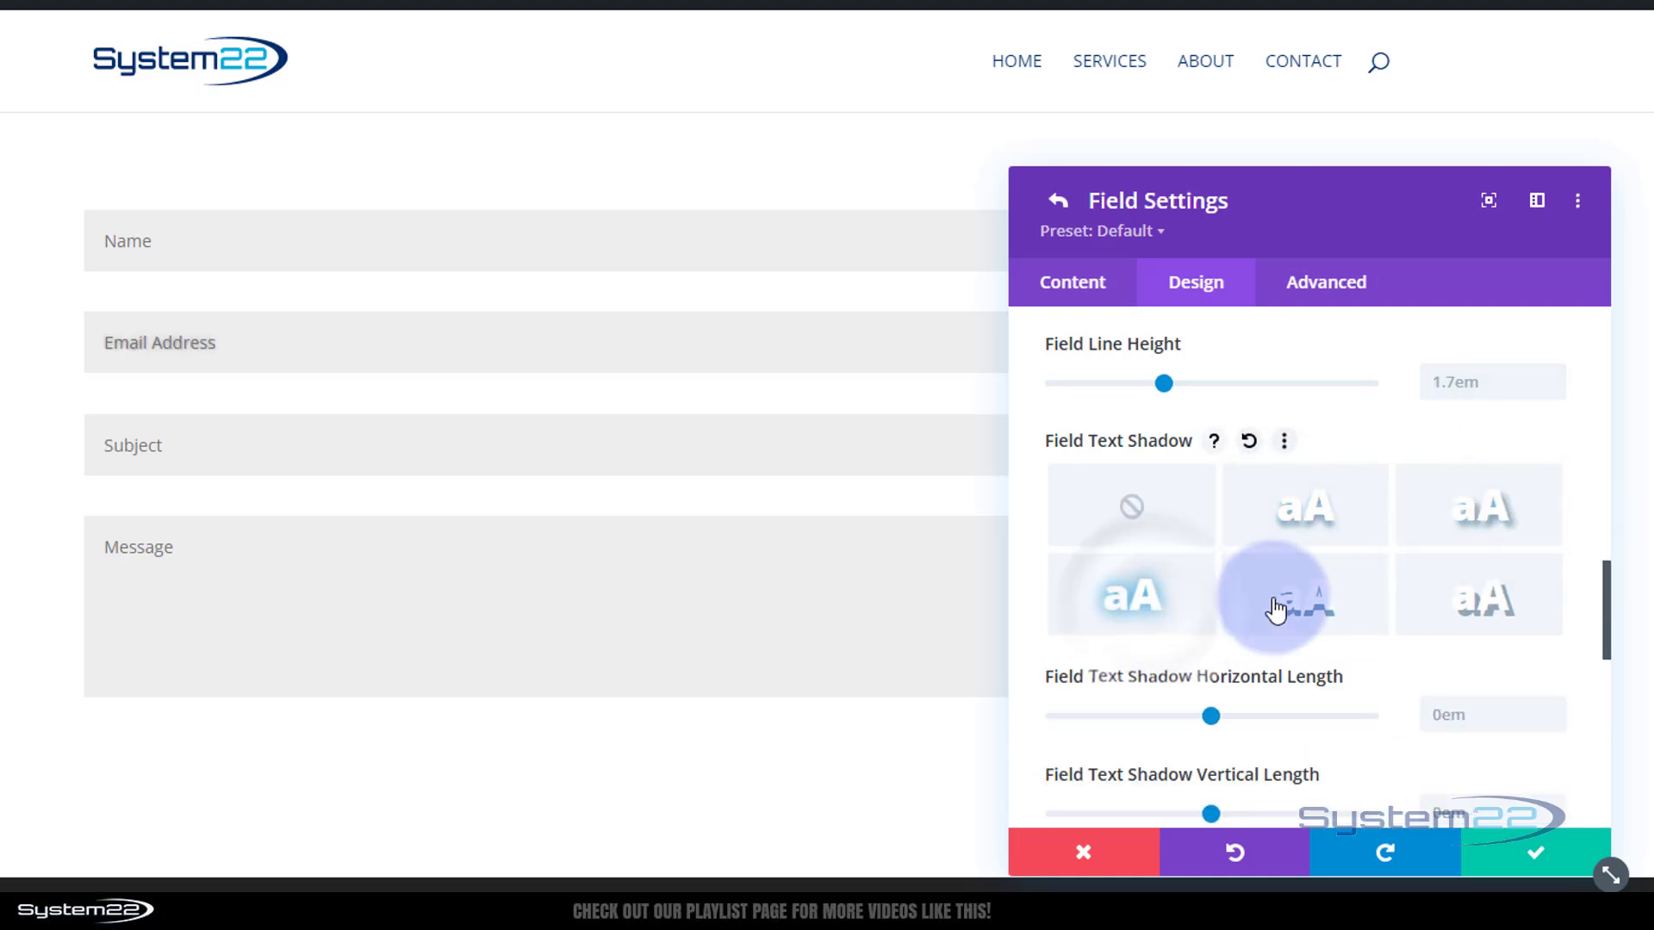
pyautogui.click(1483, 608)
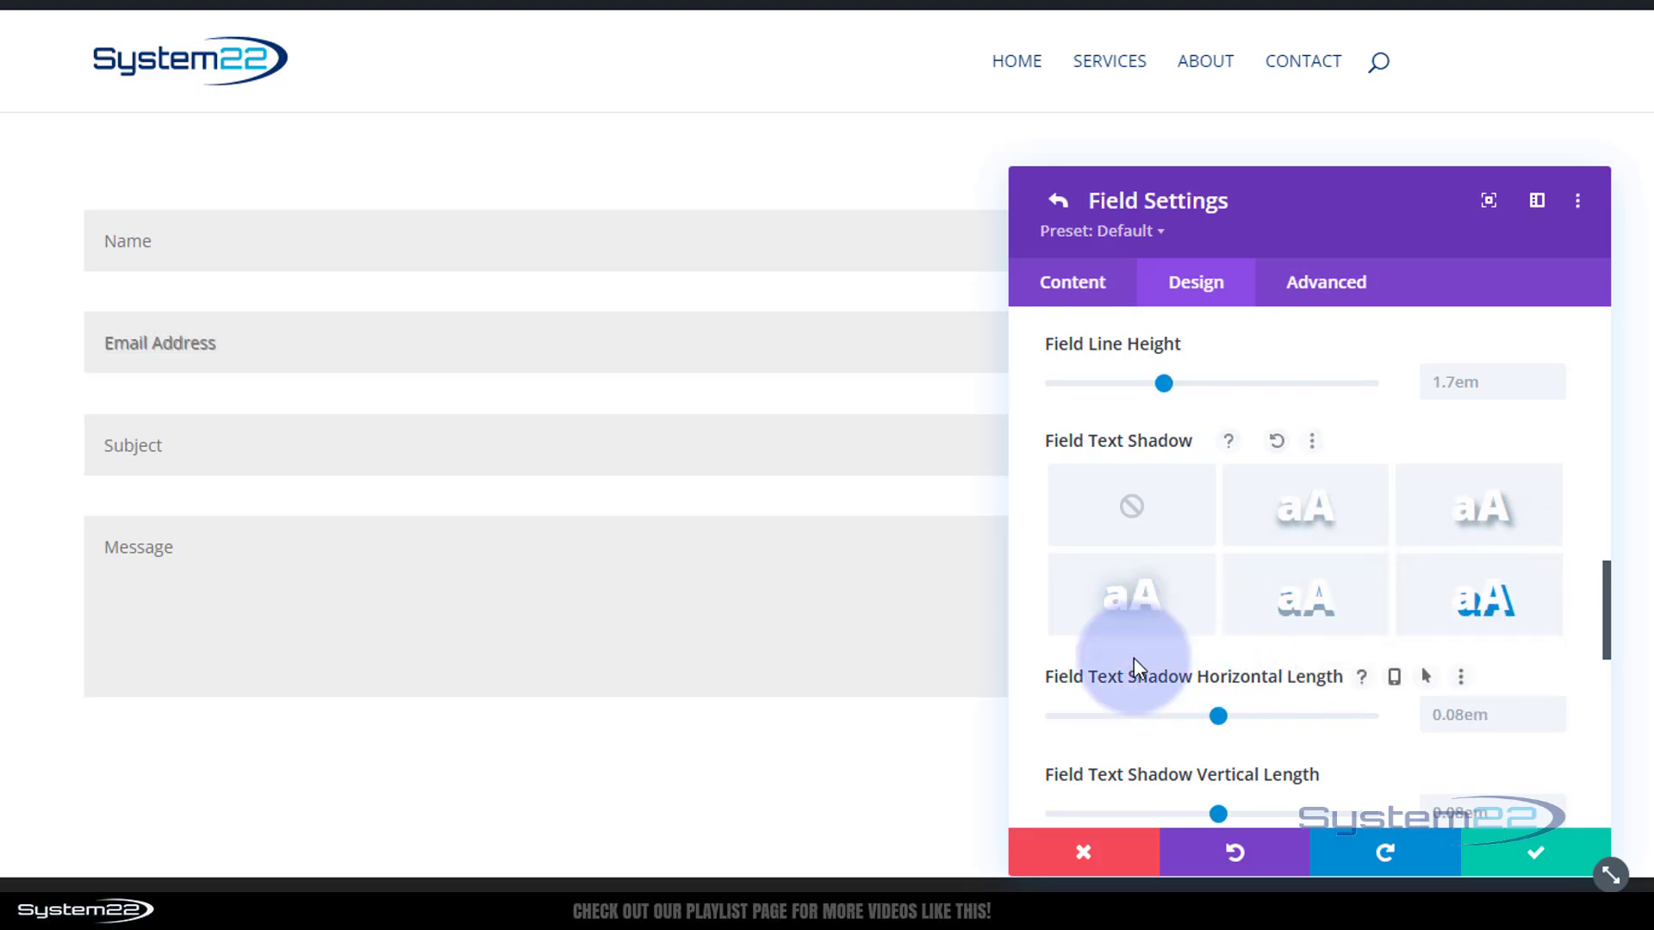
pyautogui.click(1133, 513)
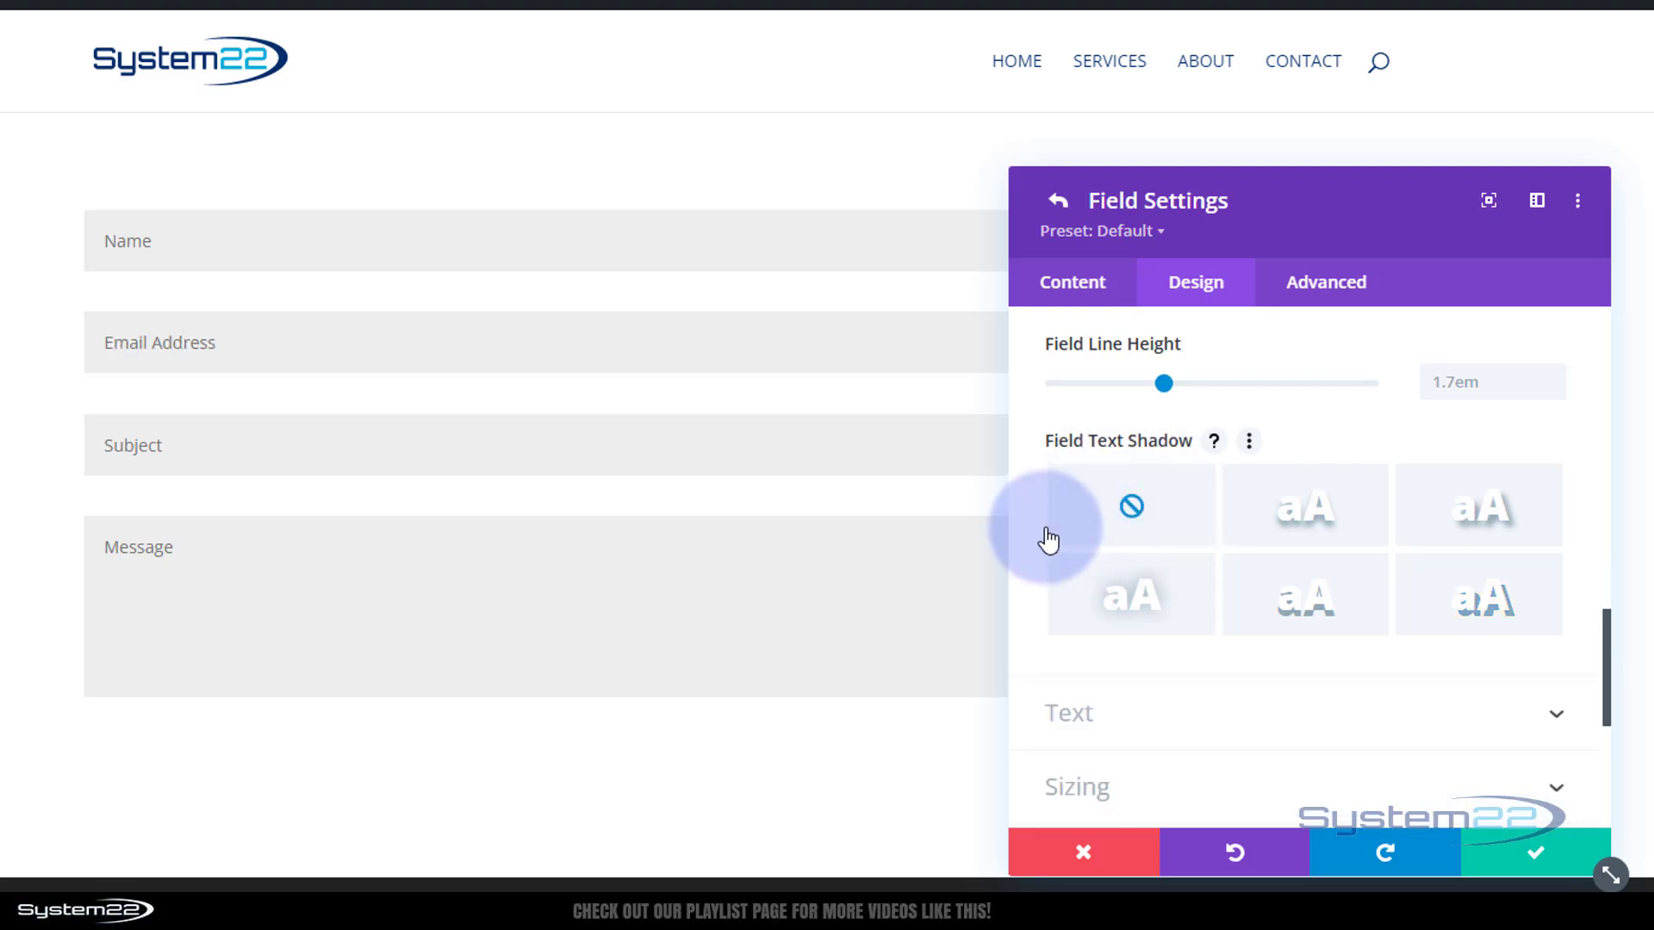
pyautogui.scroll(-1, 1049, 540)
# Under Sizing, try 90% and 70% Email field widths with centre, right and left alignment
pyautogui.scroll(-4, 1246, 624)
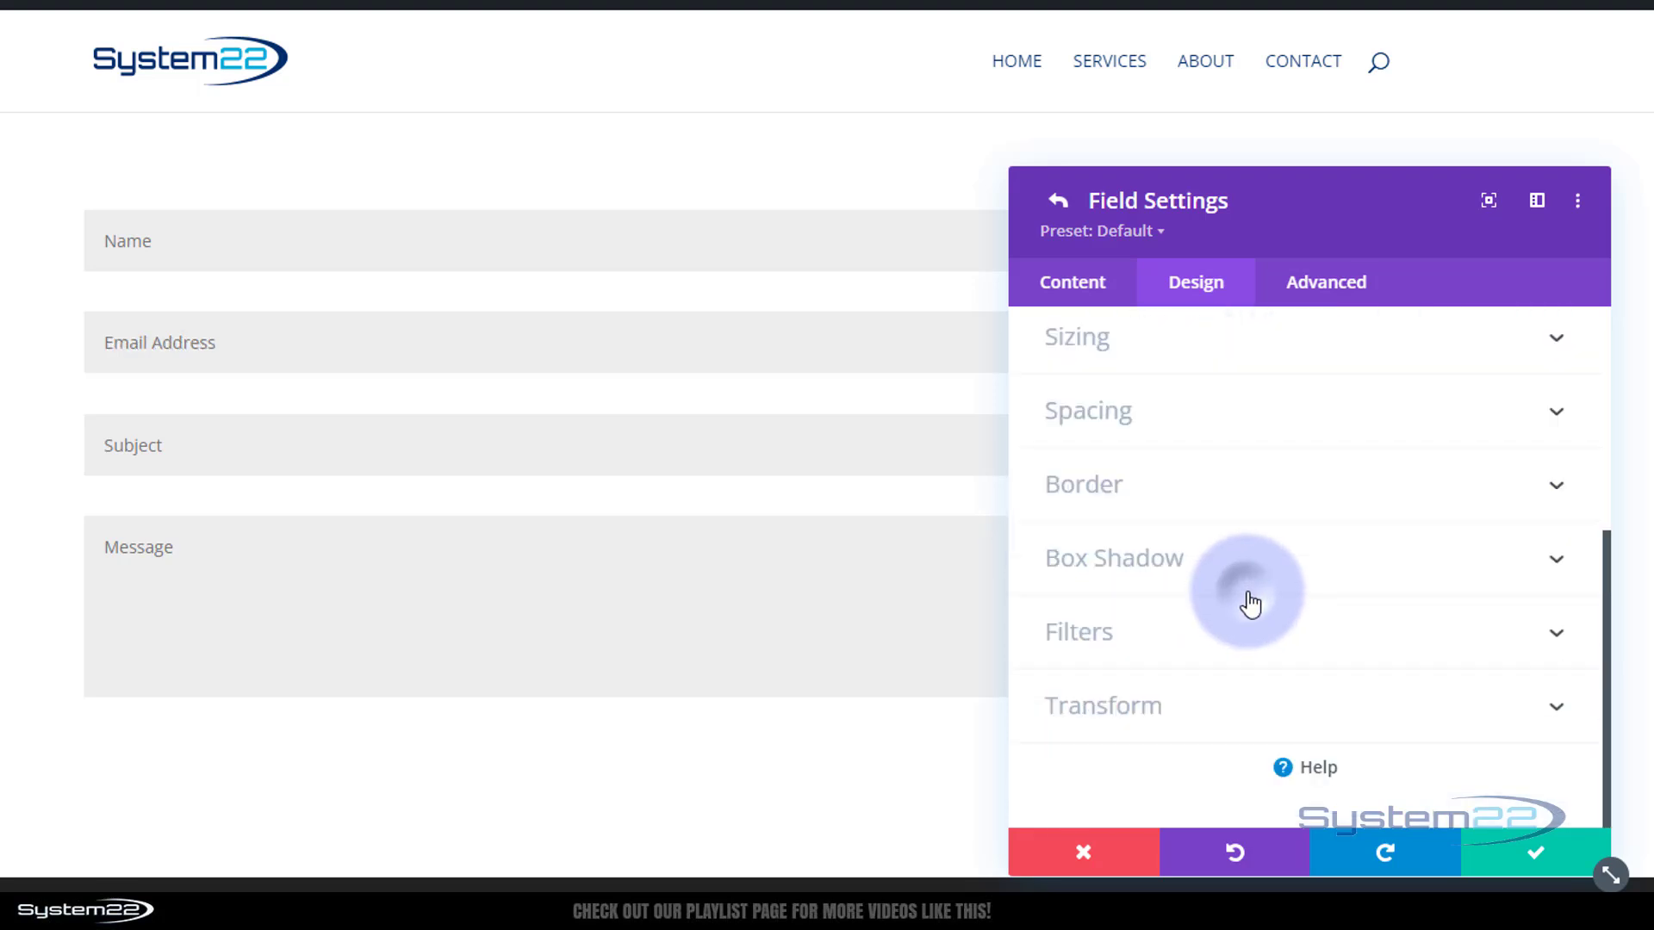
pyautogui.scroll(2, 1249, 601)
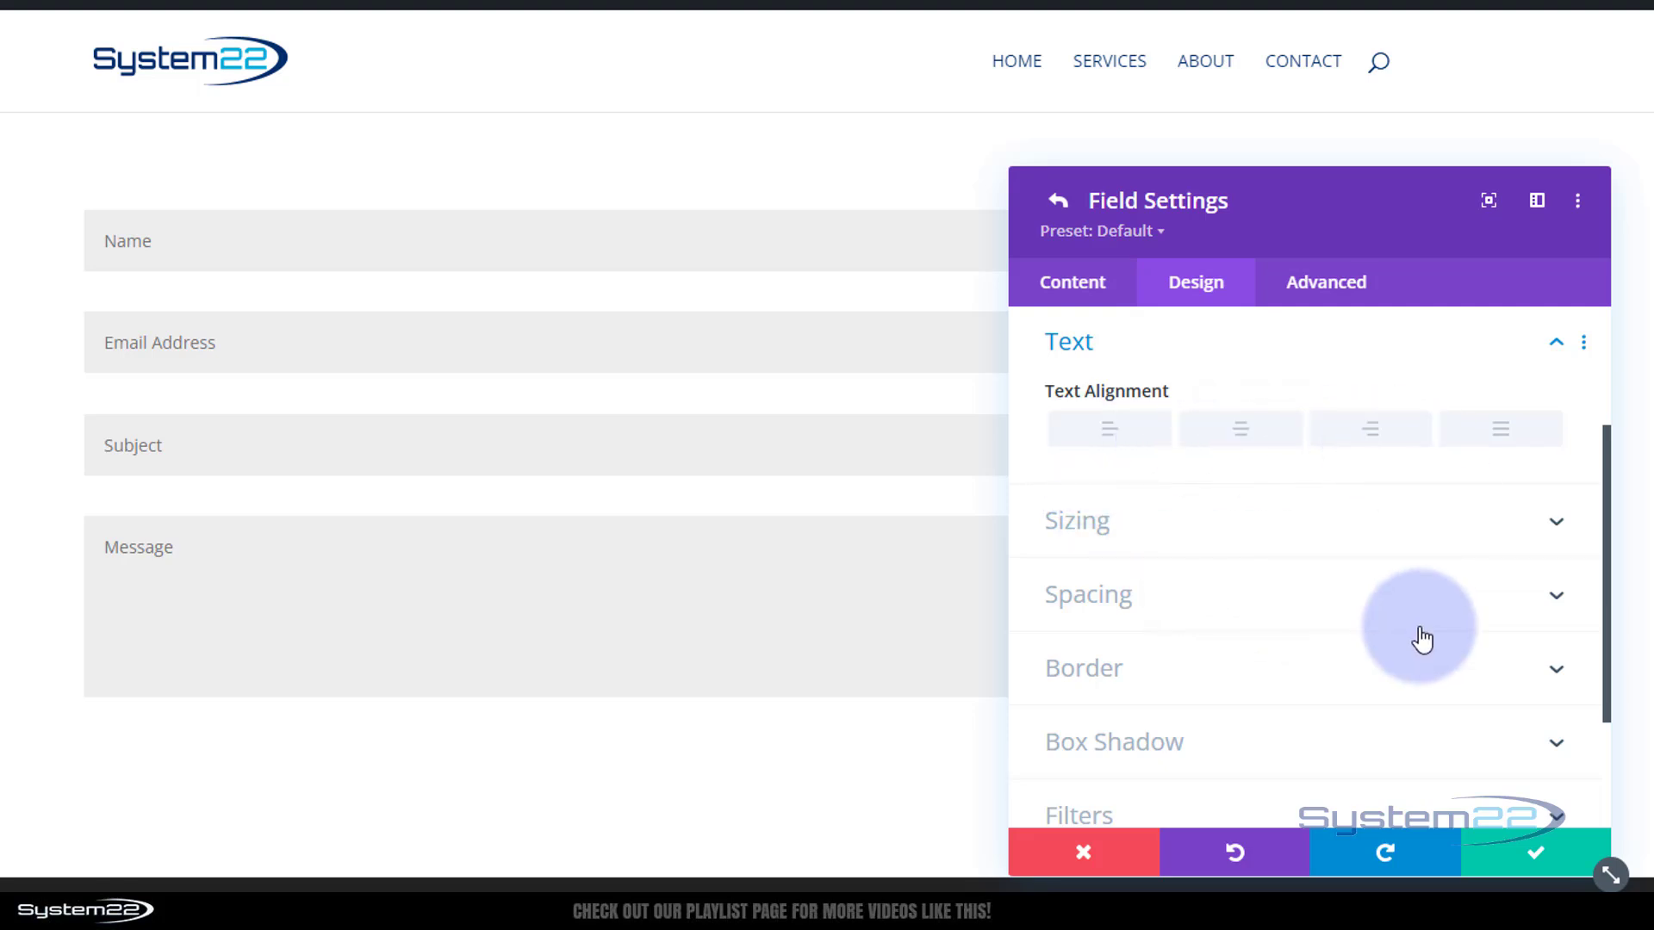
pyautogui.click(1310, 539)
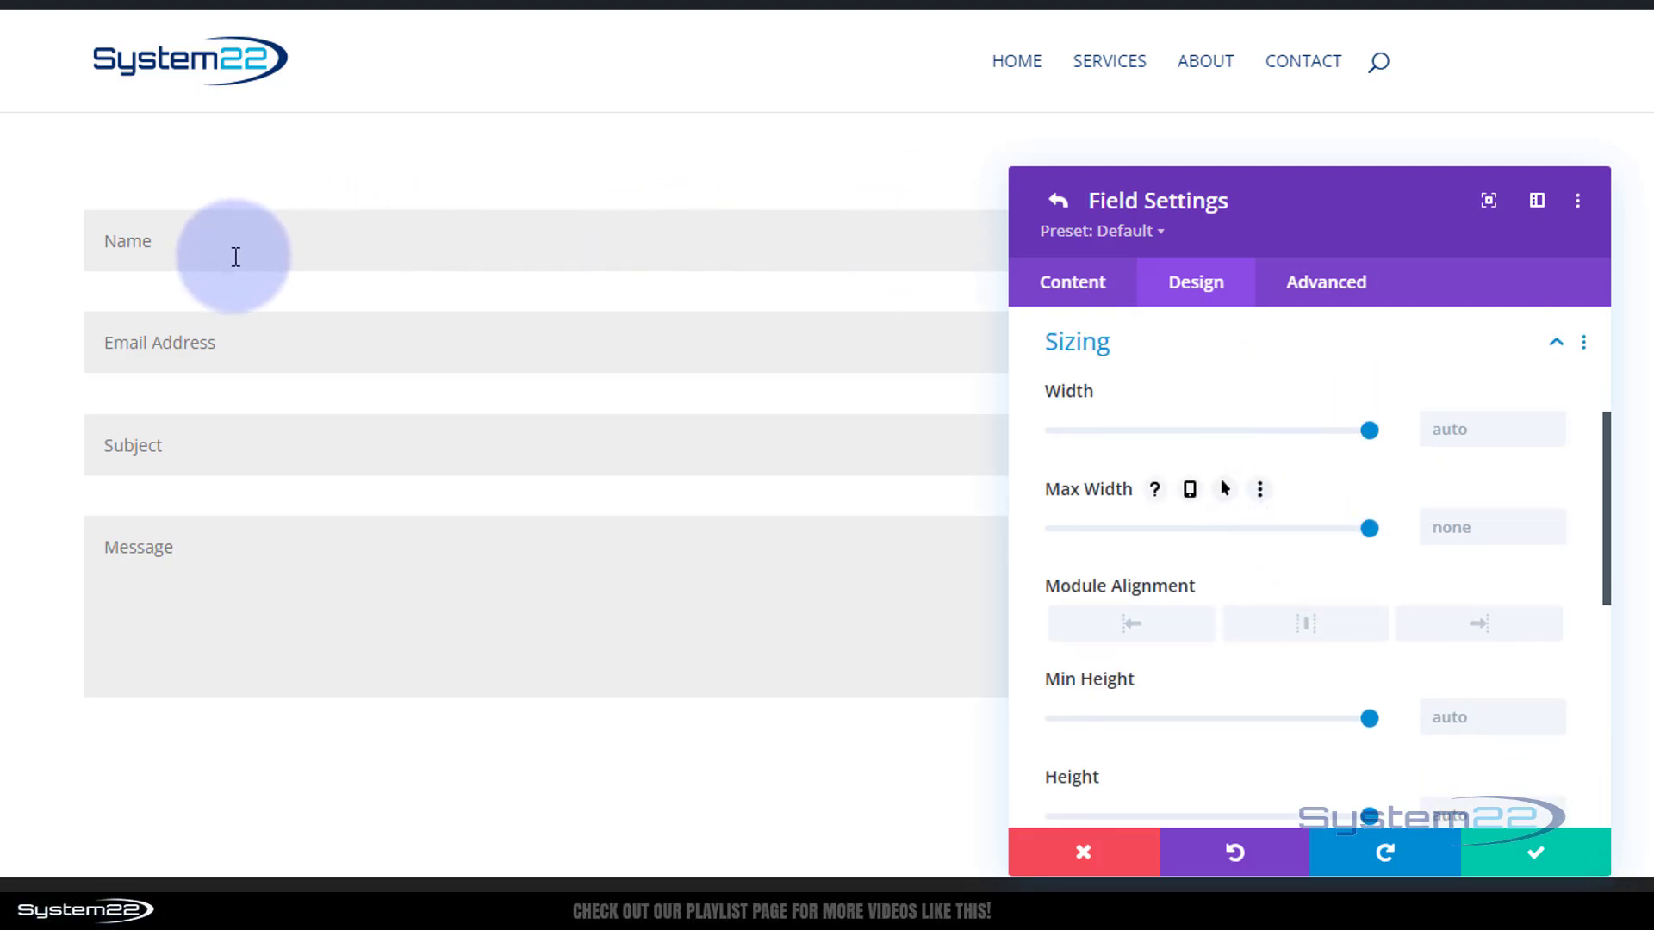
pyautogui.moveTo(1366, 222); pyautogui.dragTo(1399, 153)
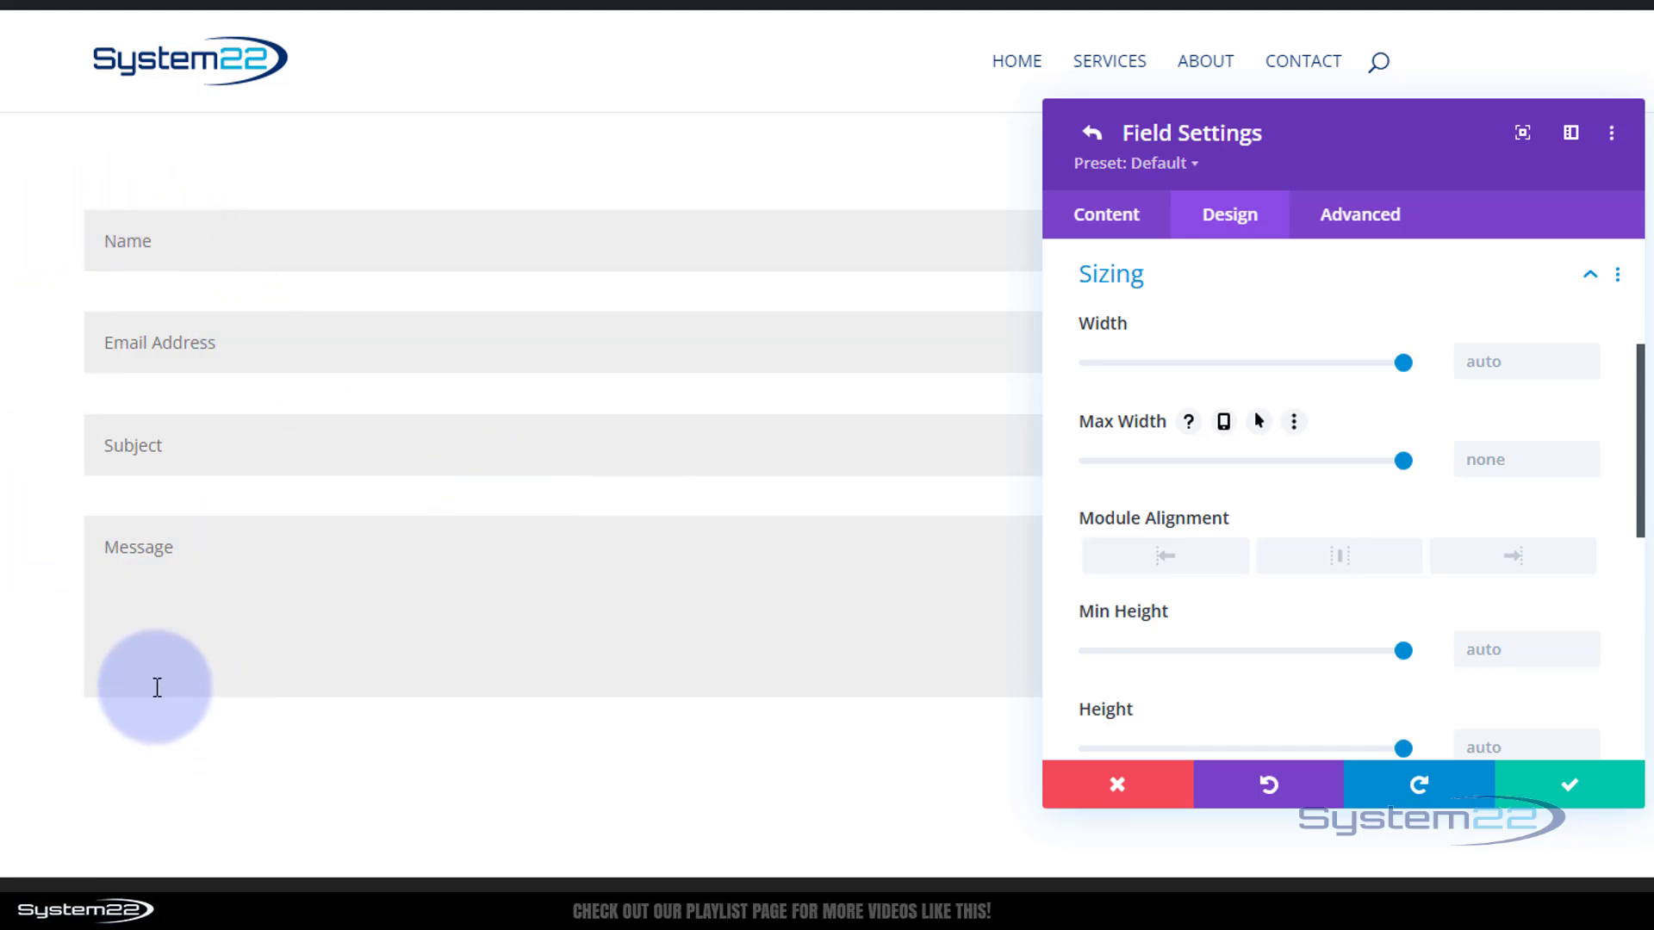
pyautogui.moveTo(1407, 173); pyautogui.dragTo(1148, 247)
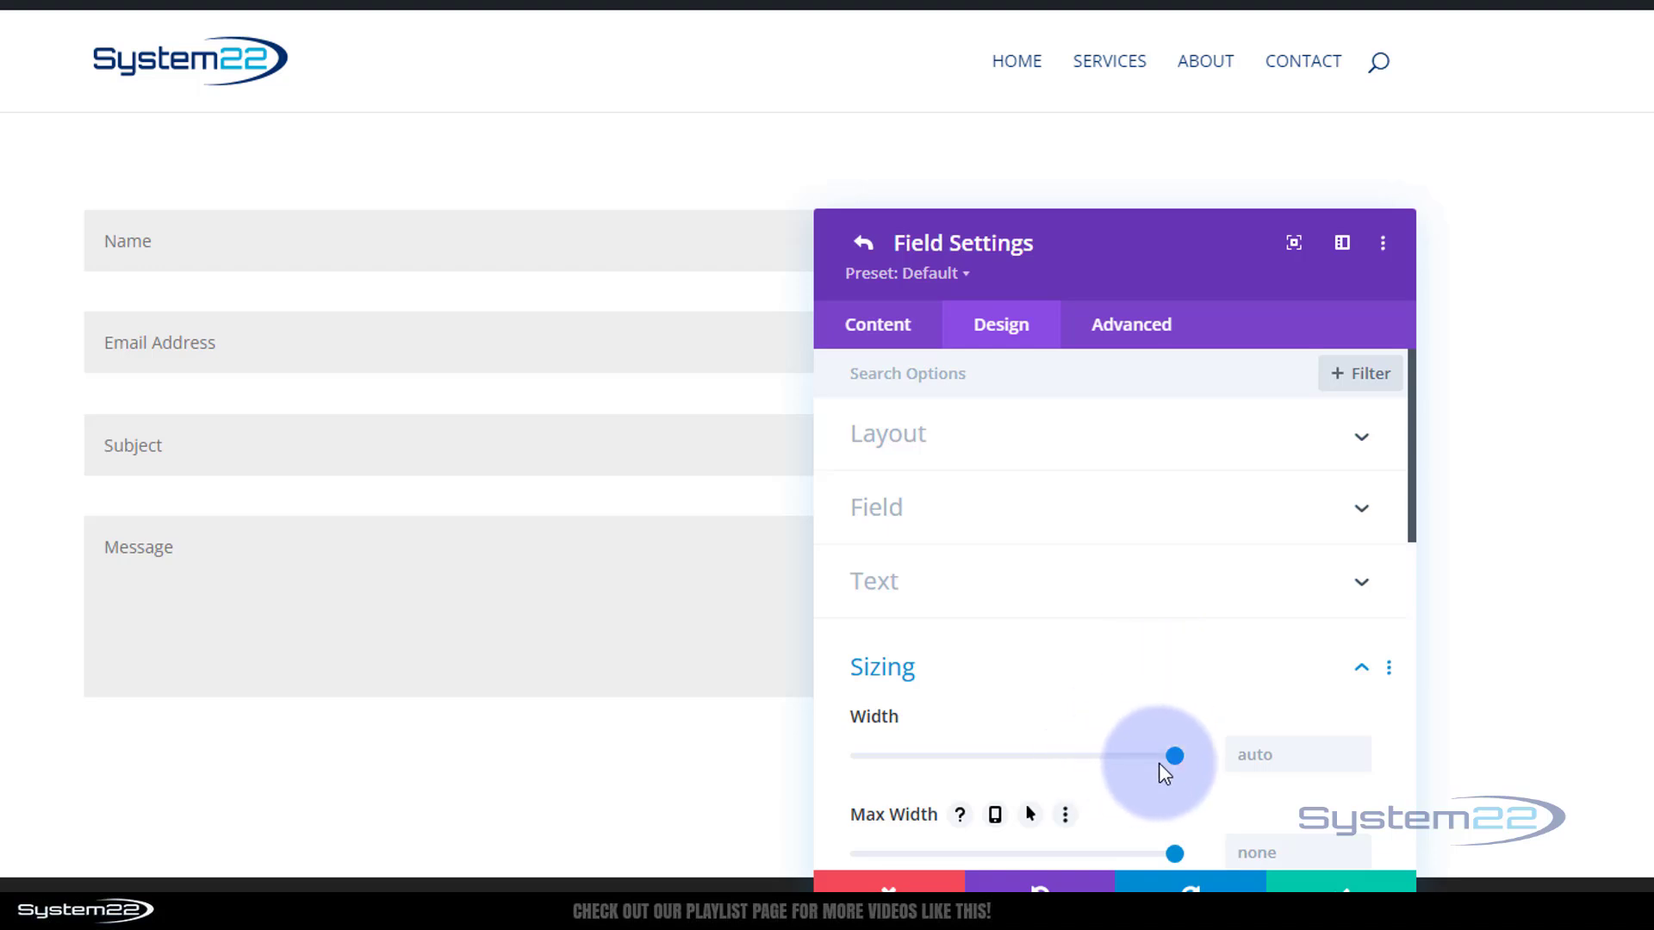
pyautogui.moveTo(1152, 756); pyautogui.dragTo(1143, 757)
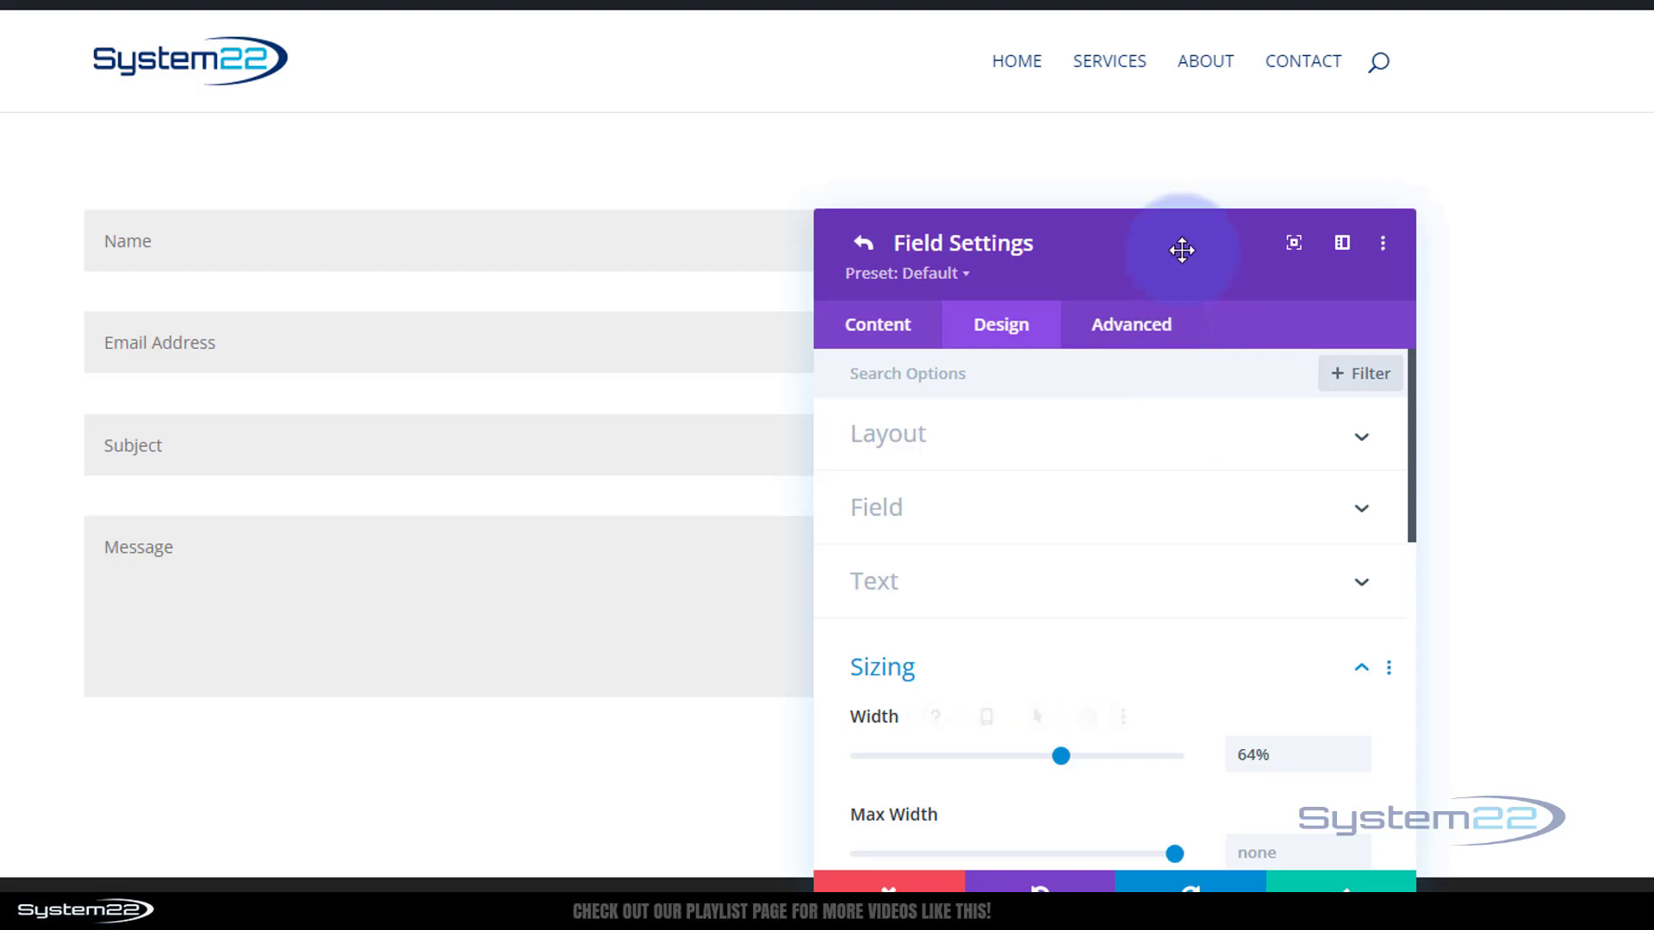
pyautogui.moveTo(1182, 250); pyautogui.dragTo(1434, 515)
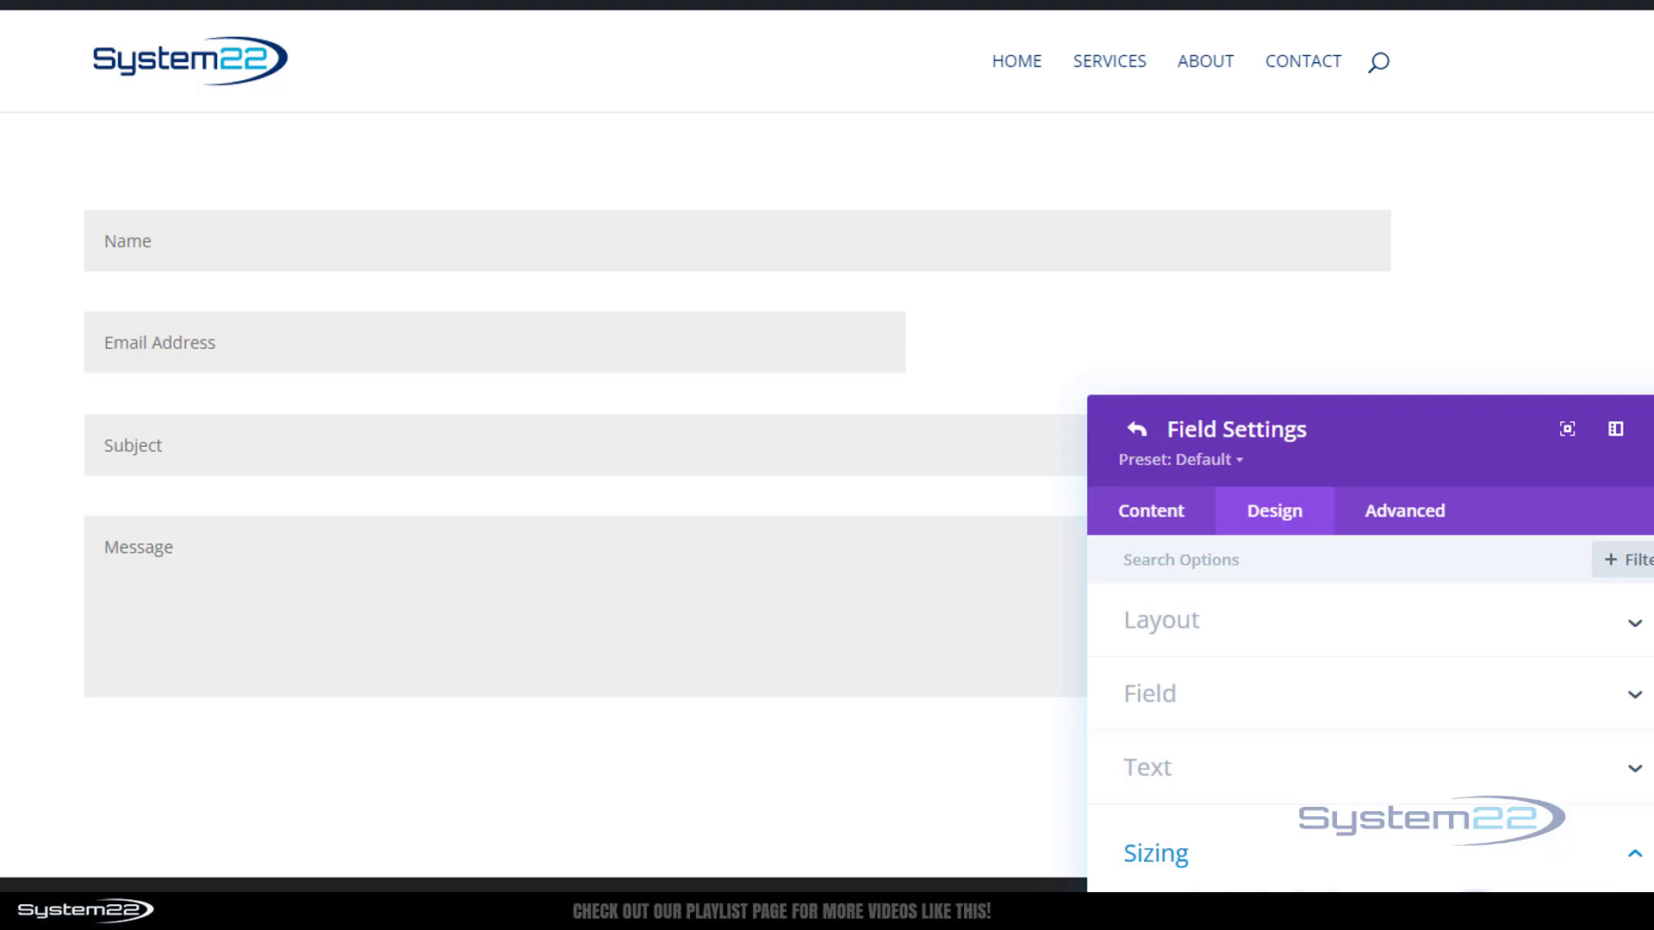
pyautogui.moveTo(1266, 815); pyautogui.dragTo(1176, 820)
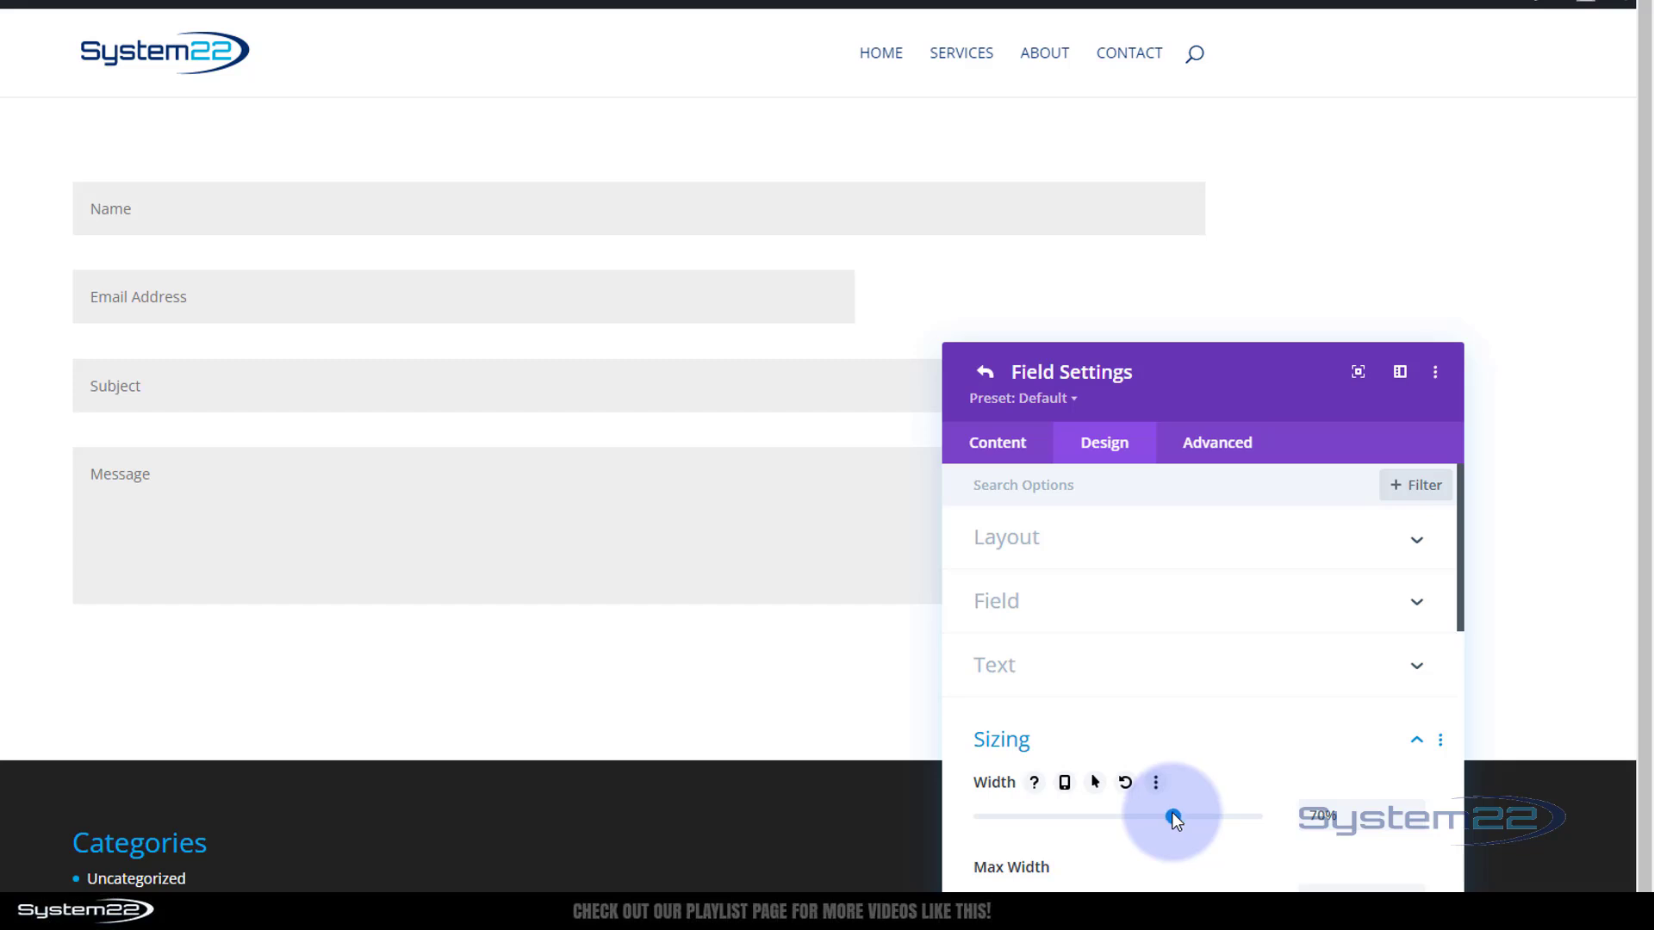
pyautogui.scroll(-3, 1194, 783)
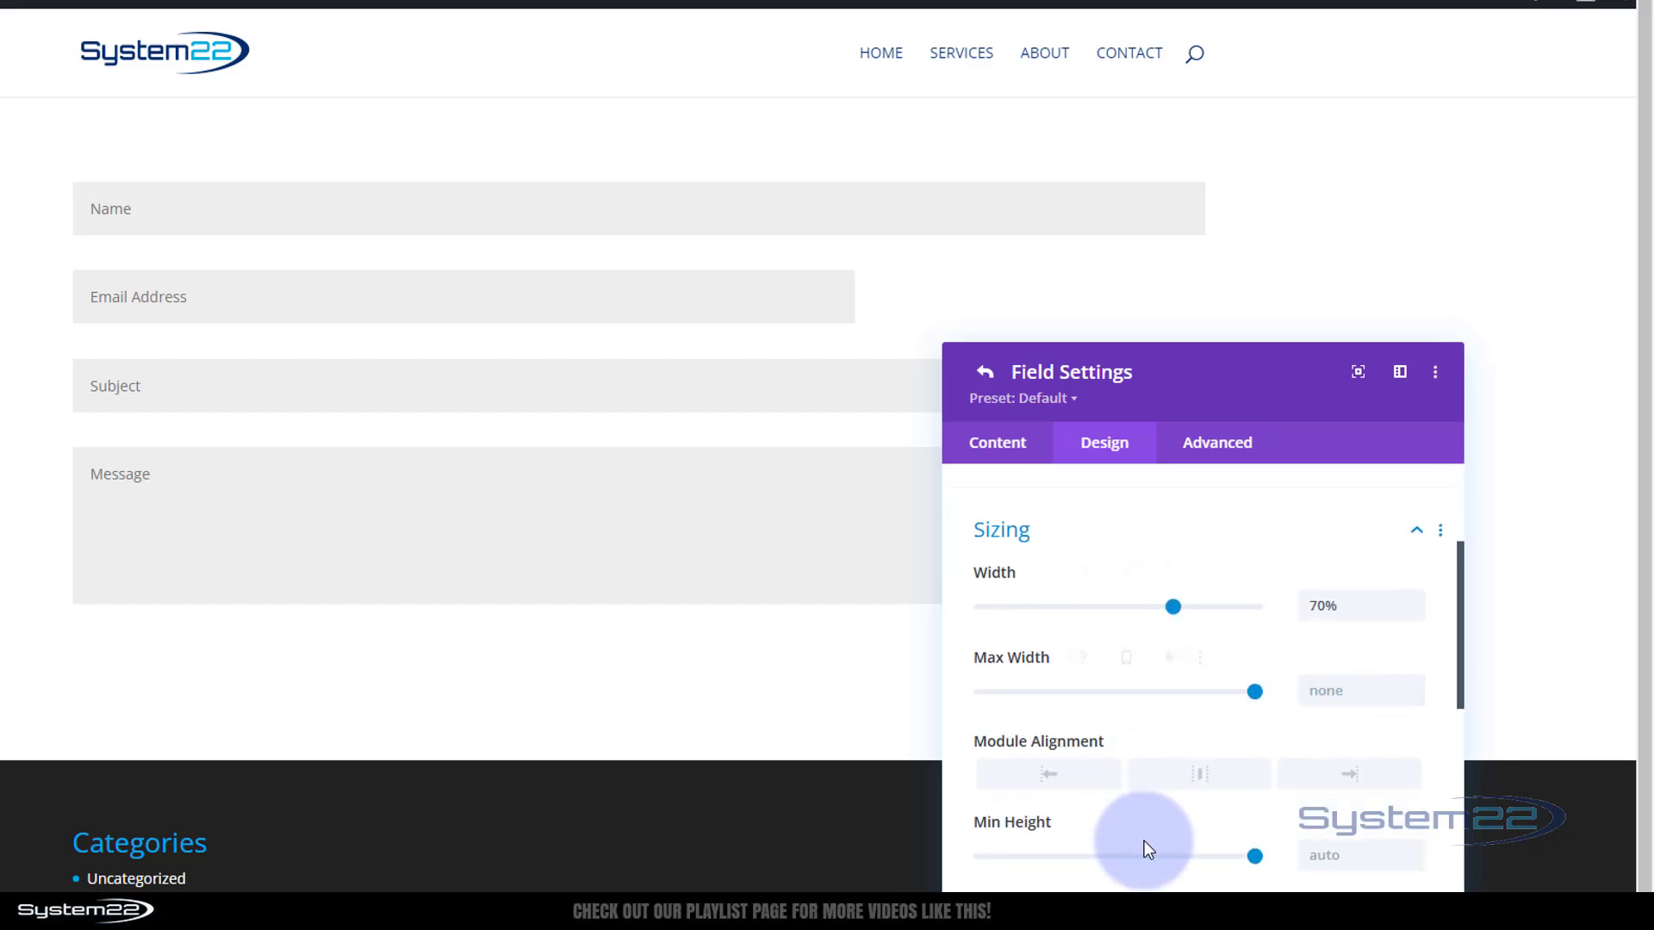
pyautogui.click(1199, 775)
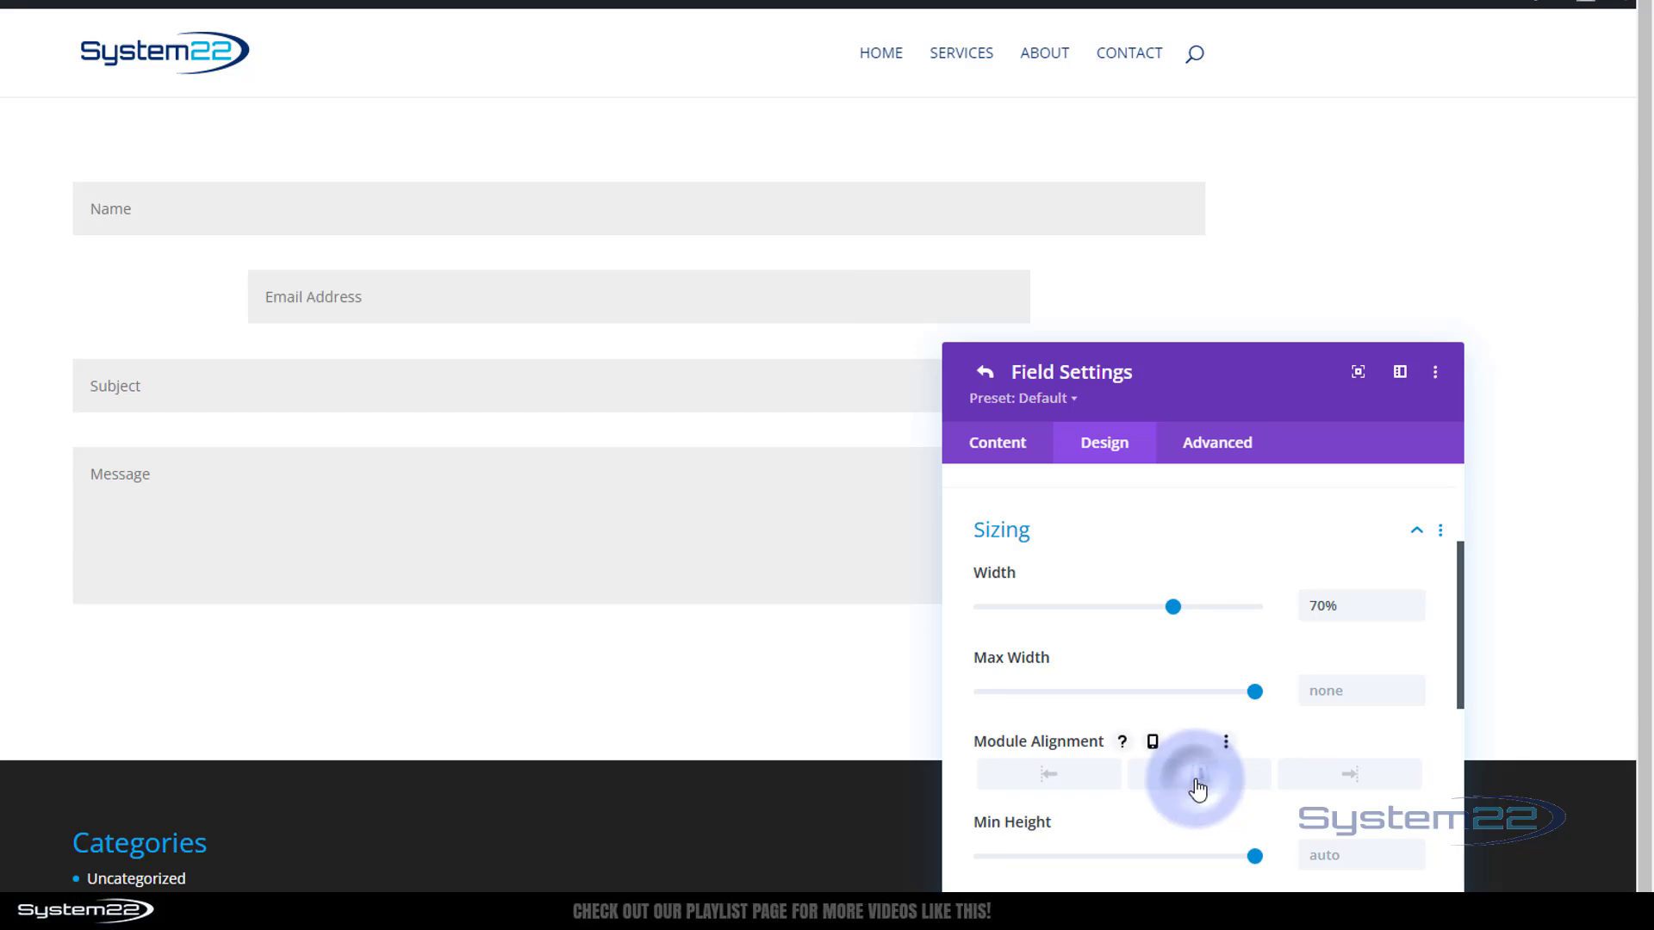
pyautogui.click(1321, 771)
pyautogui.click(1022, 791)
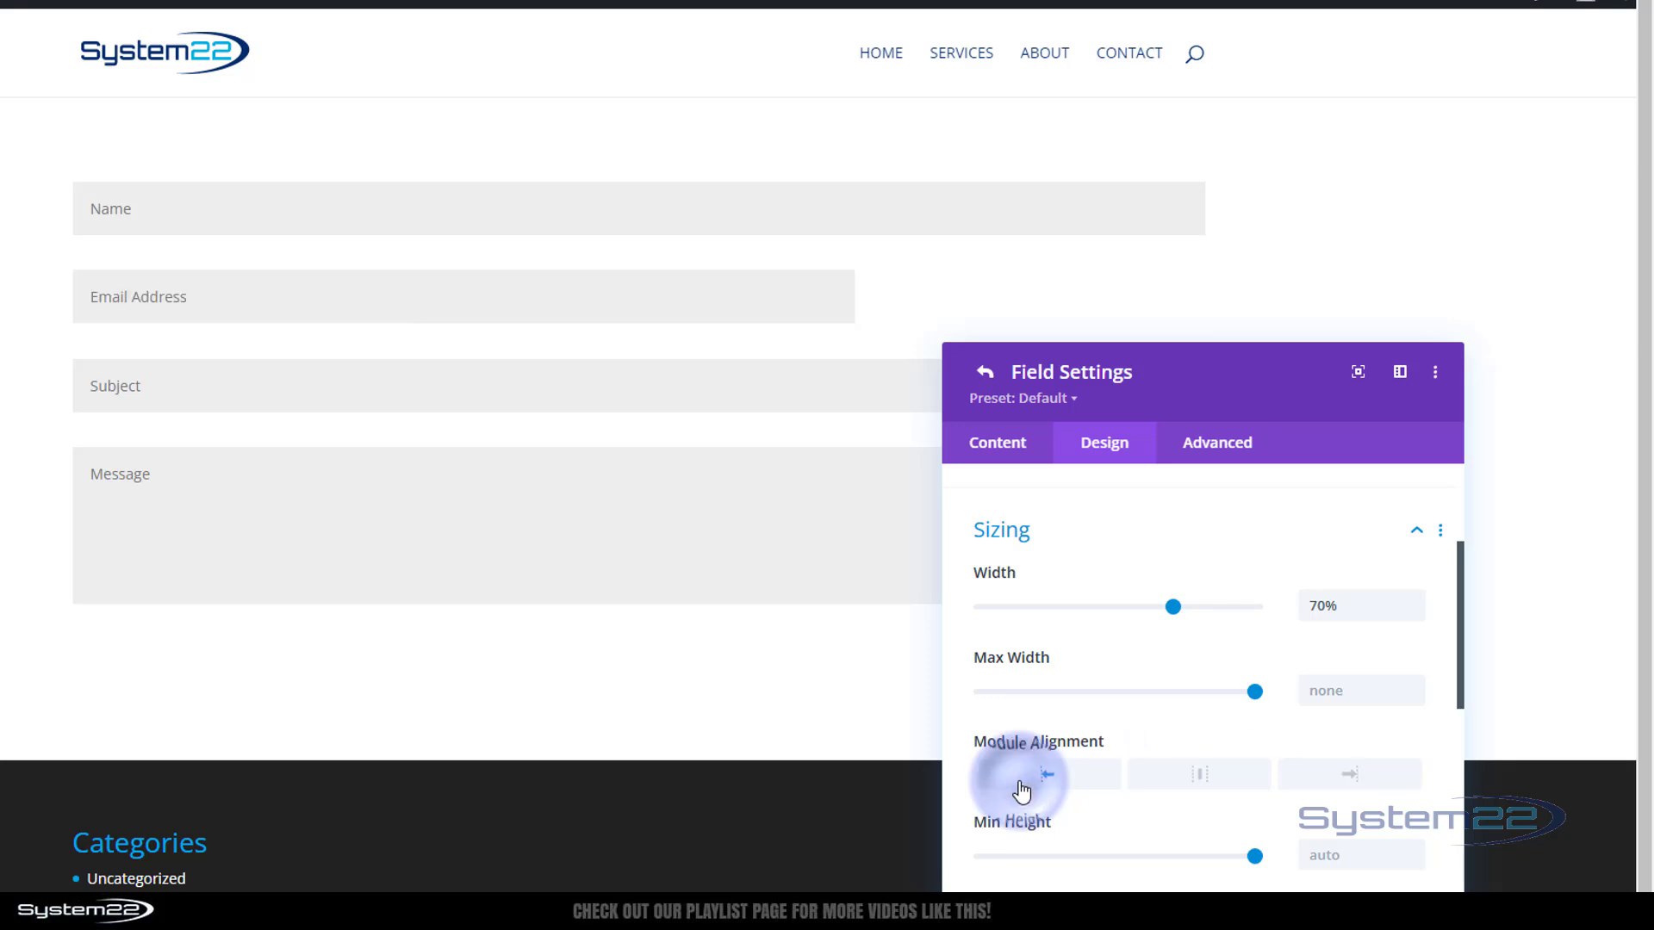
# Enter 400px, then 50%, as the Email field width, then select it to clear to auto
pyautogui.click(1341, 609)
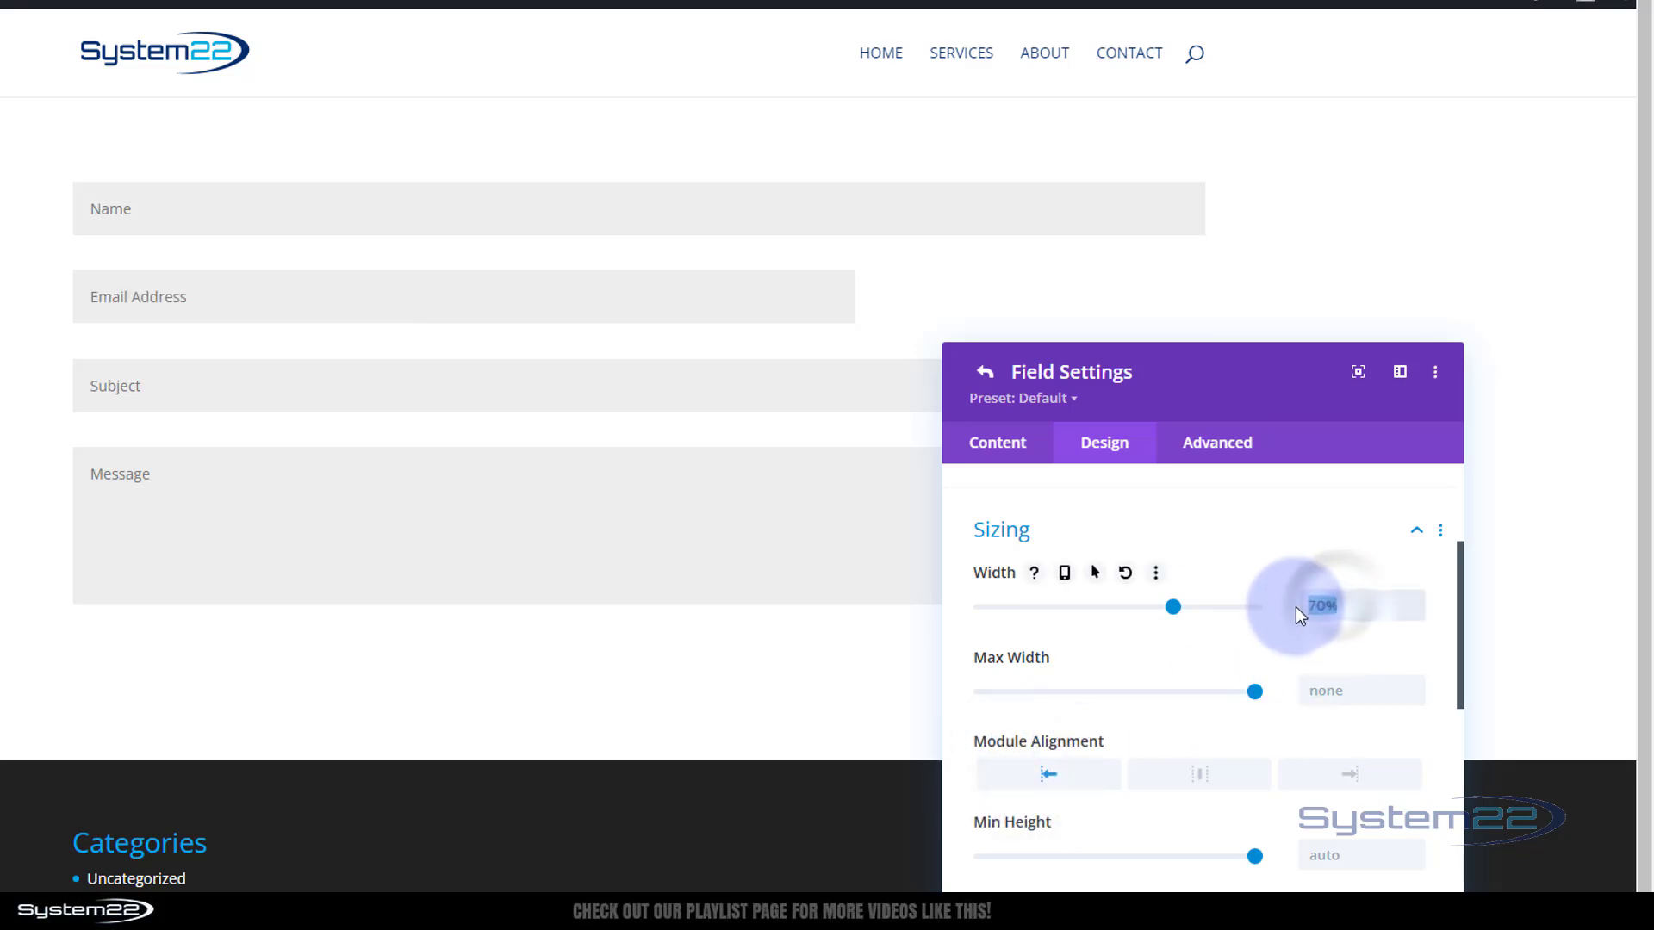
pyautogui.doubleClick(1338, 606)
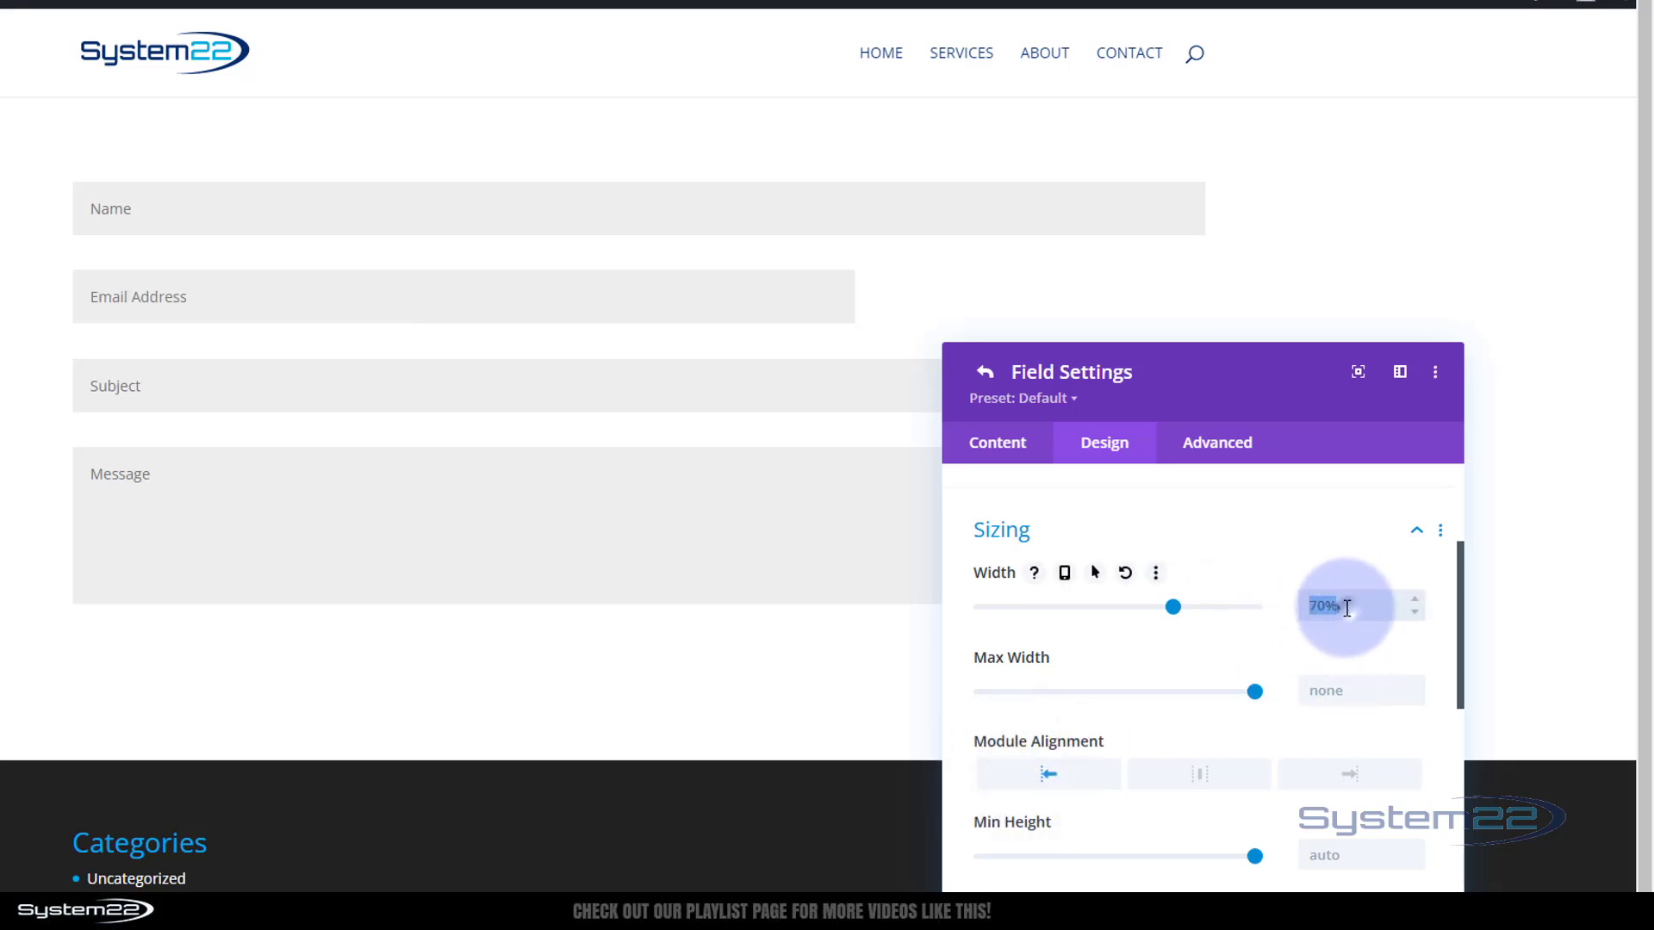
pyautogui.click(1335, 604)
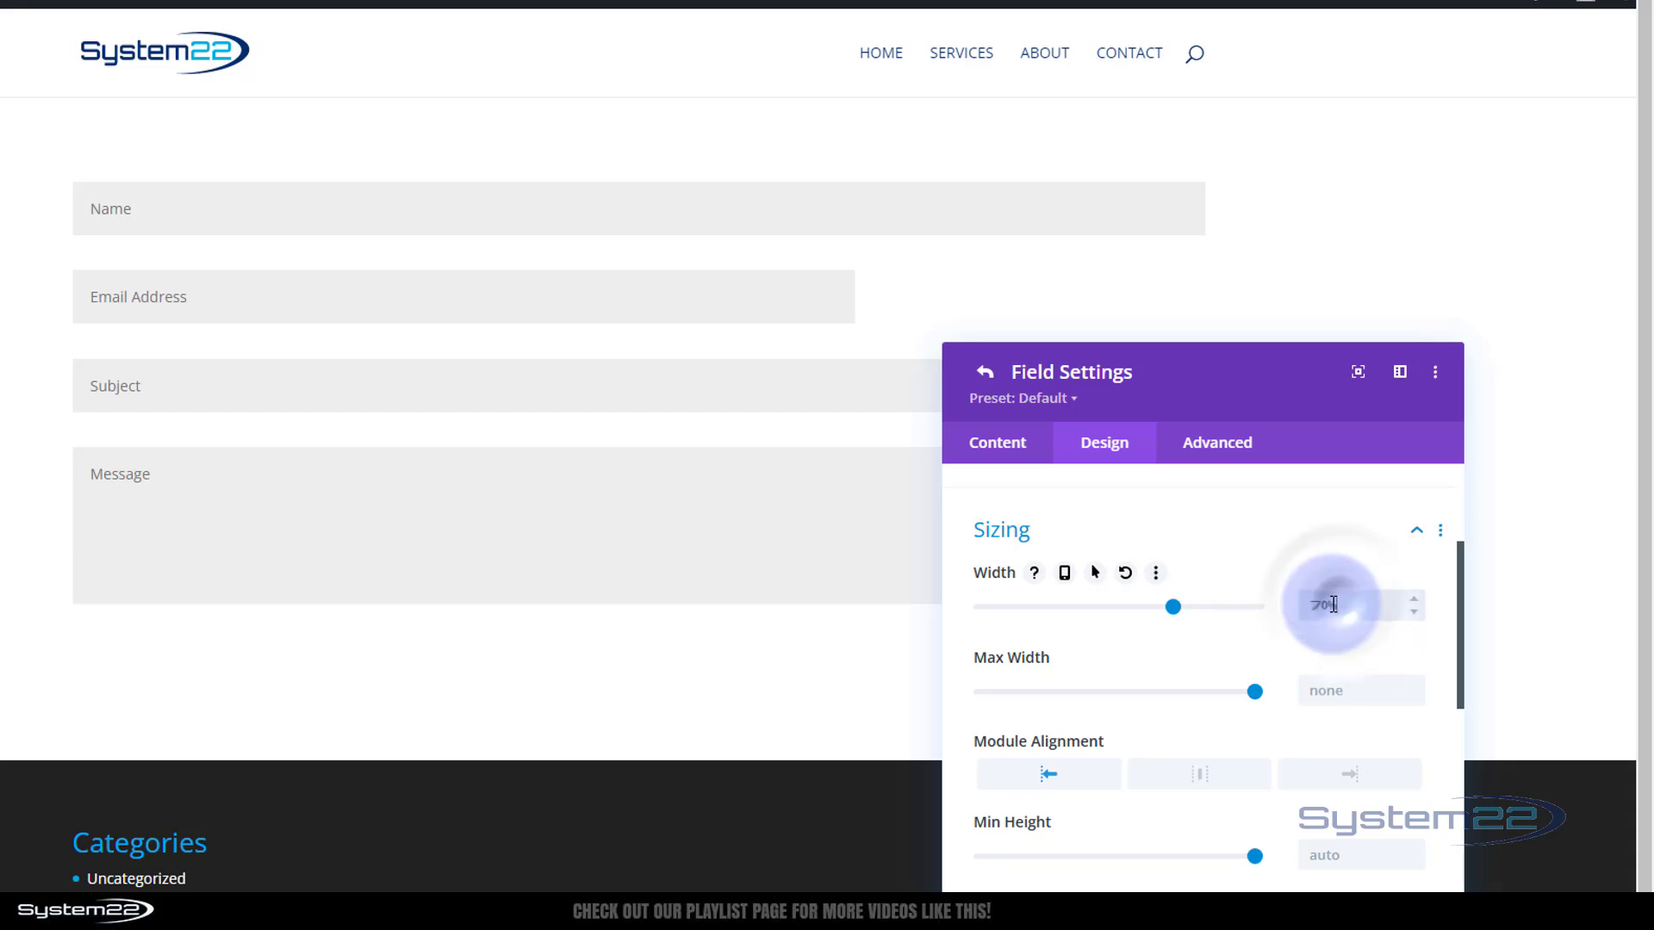
pyautogui.moveTo(1333, 604); pyautogui.dragTo(1290, 607)
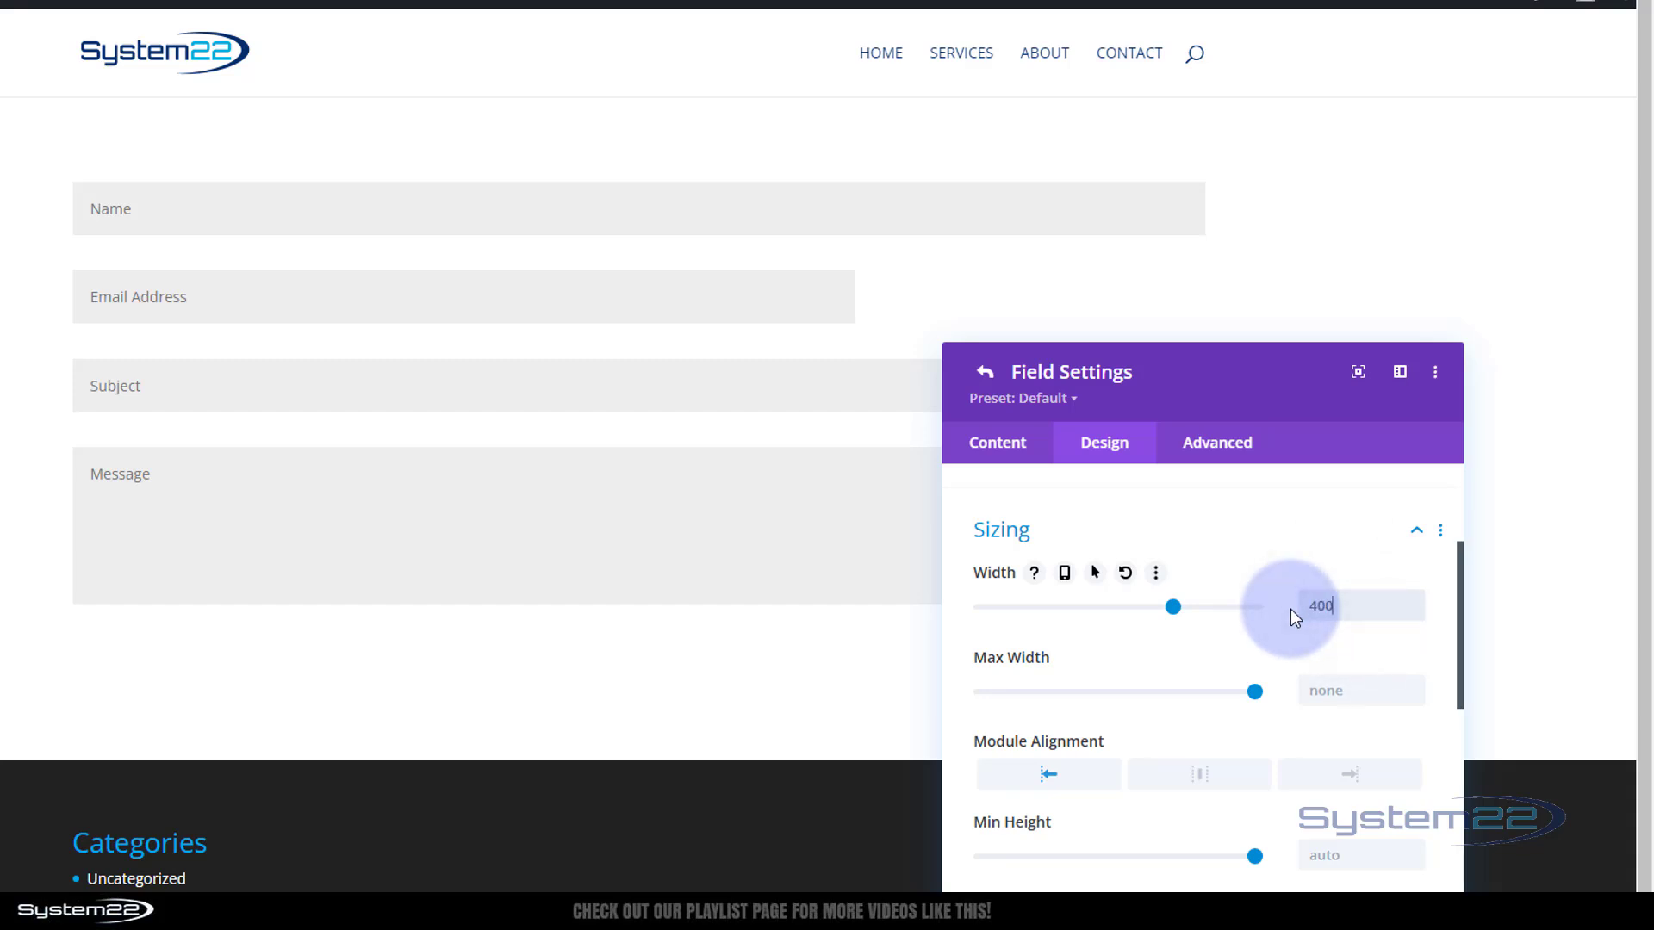
pyautogui.write('400px')
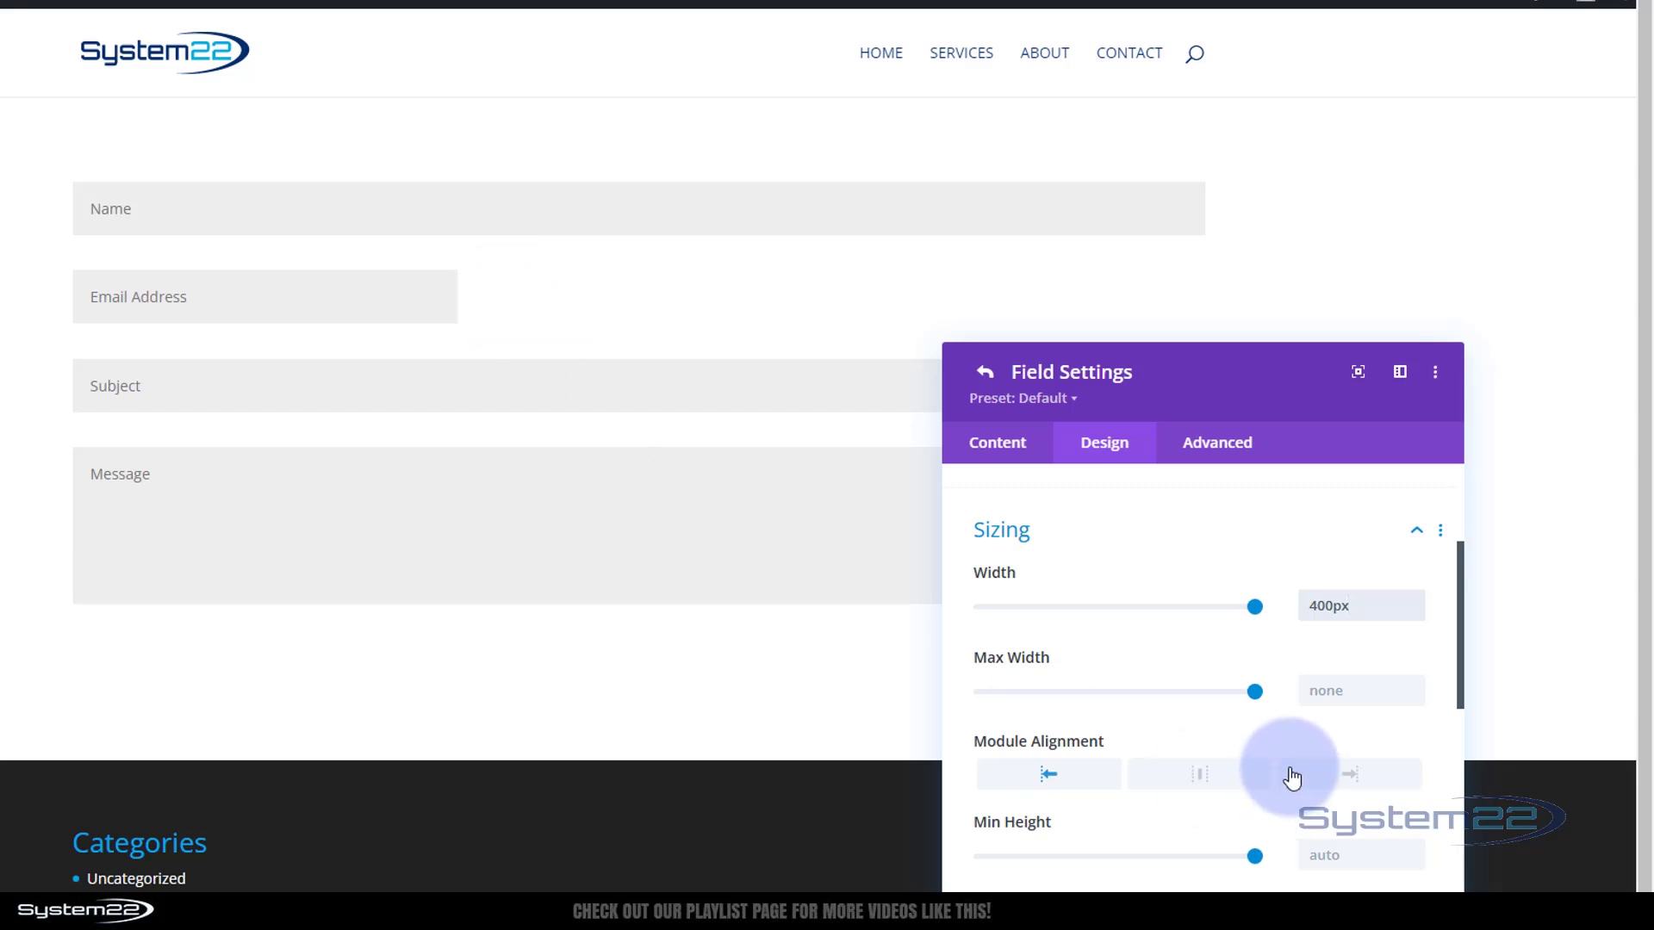
pyautogui.moveTo(1352, 606); pyautogui.dragTo(1297, 608)
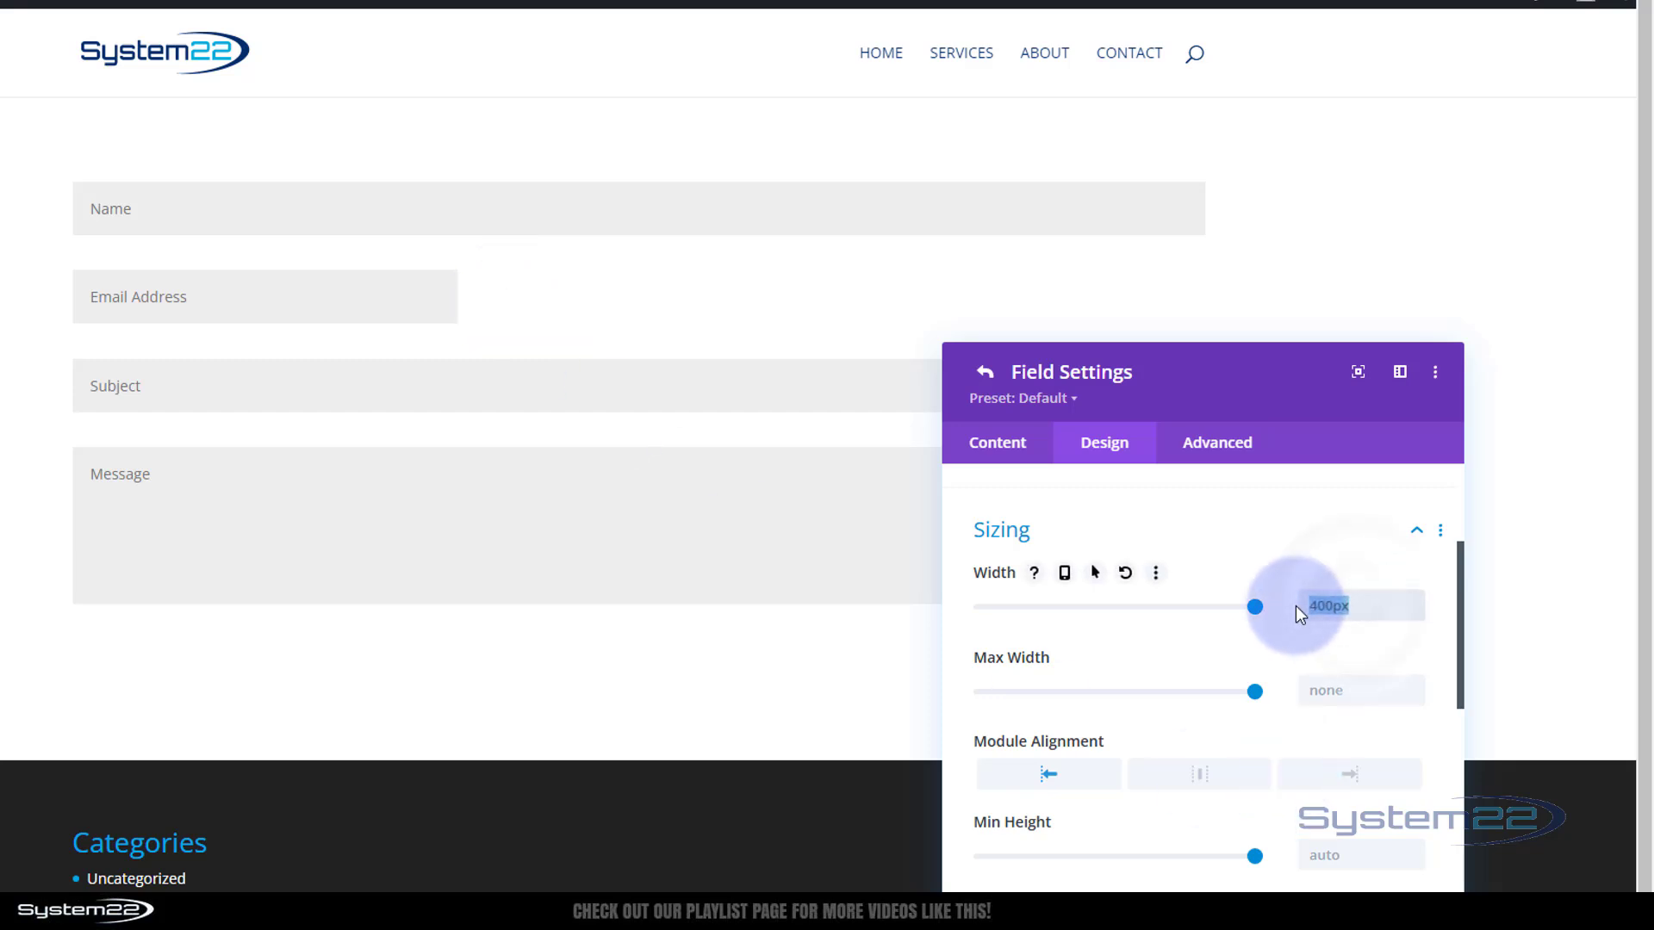
pyautogui.write('50%')
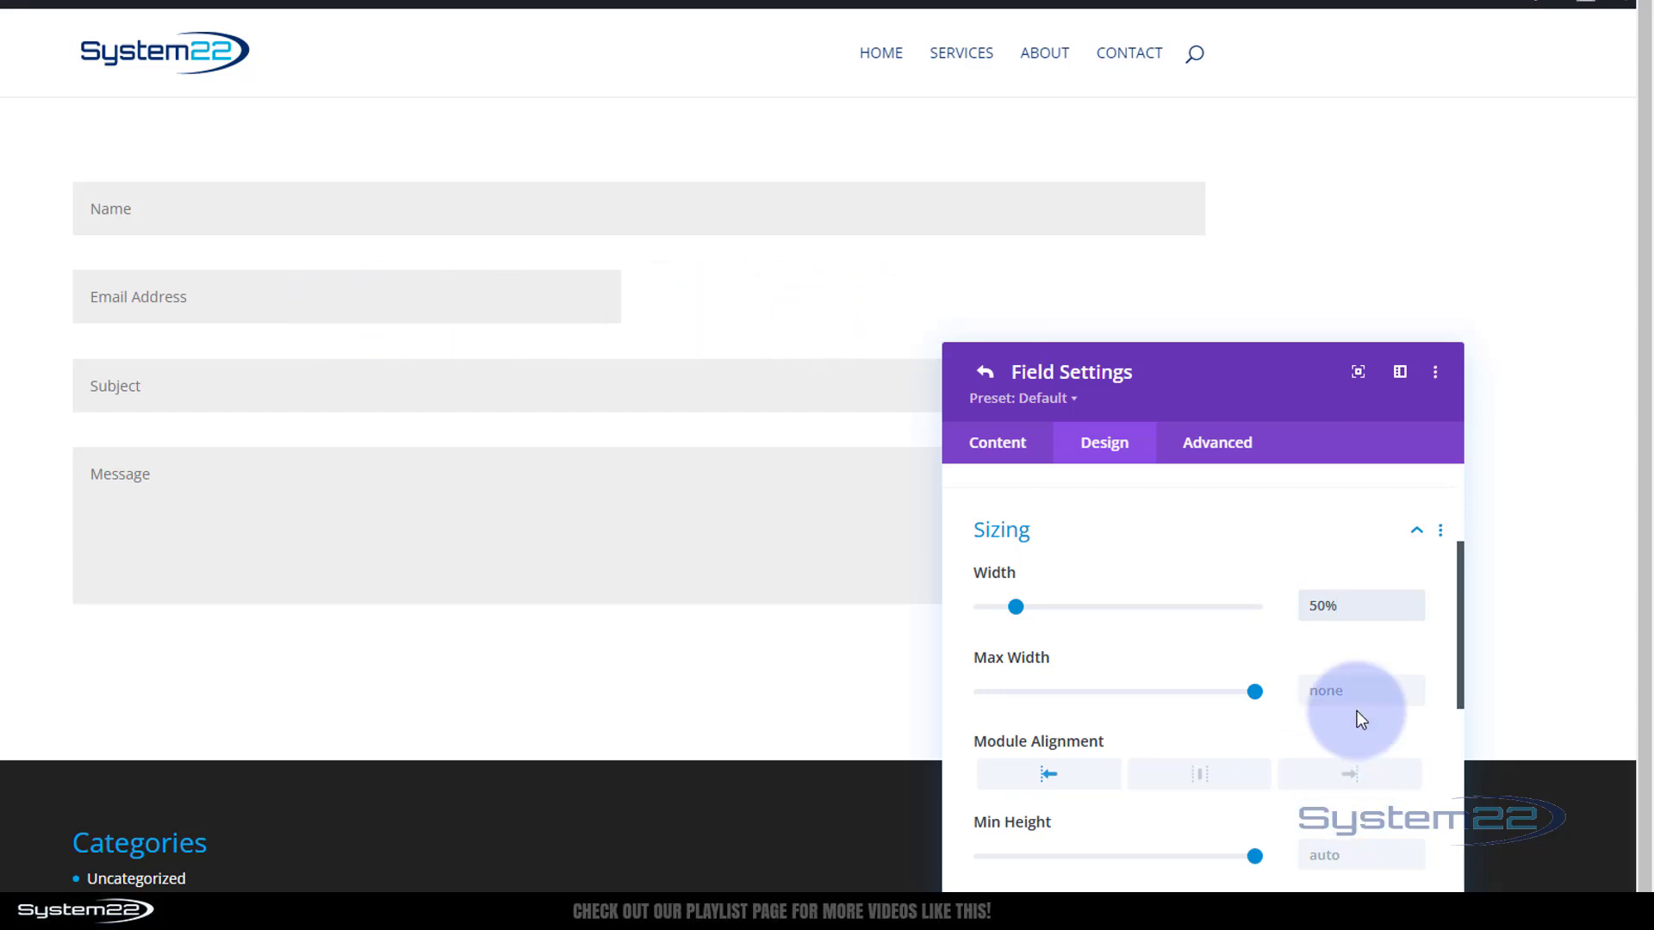
pyautogui.moveTo(1370, 612); pyautogui.dragTo(1279, 622)
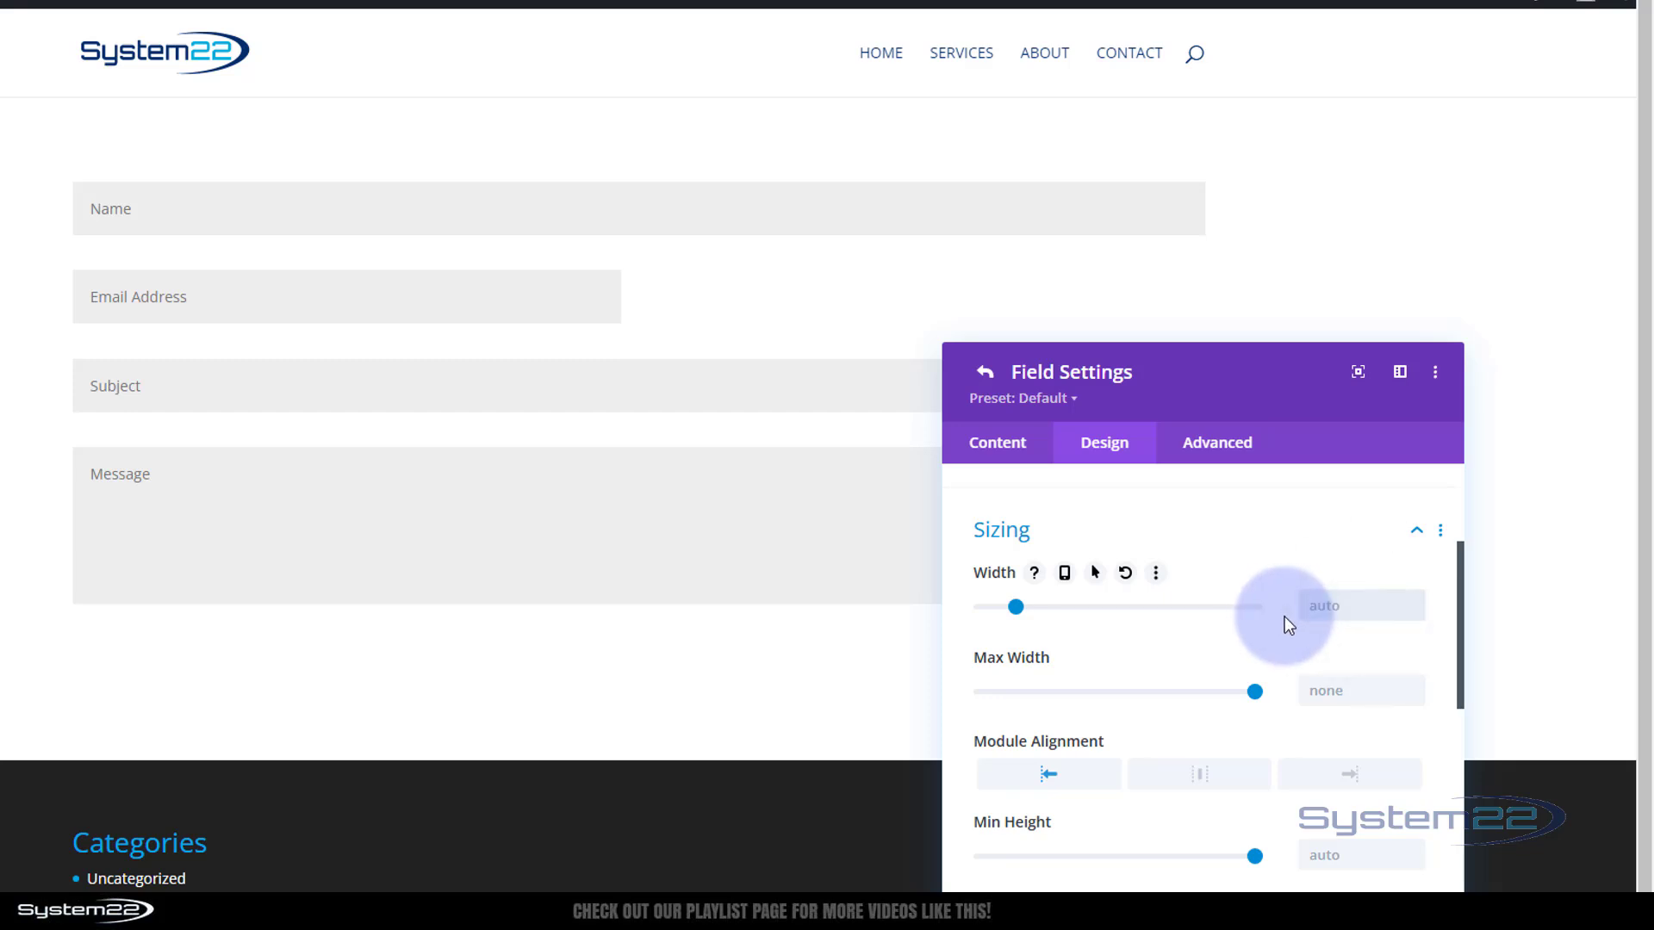
pyautogui.scroll(-3, 1212, 696)
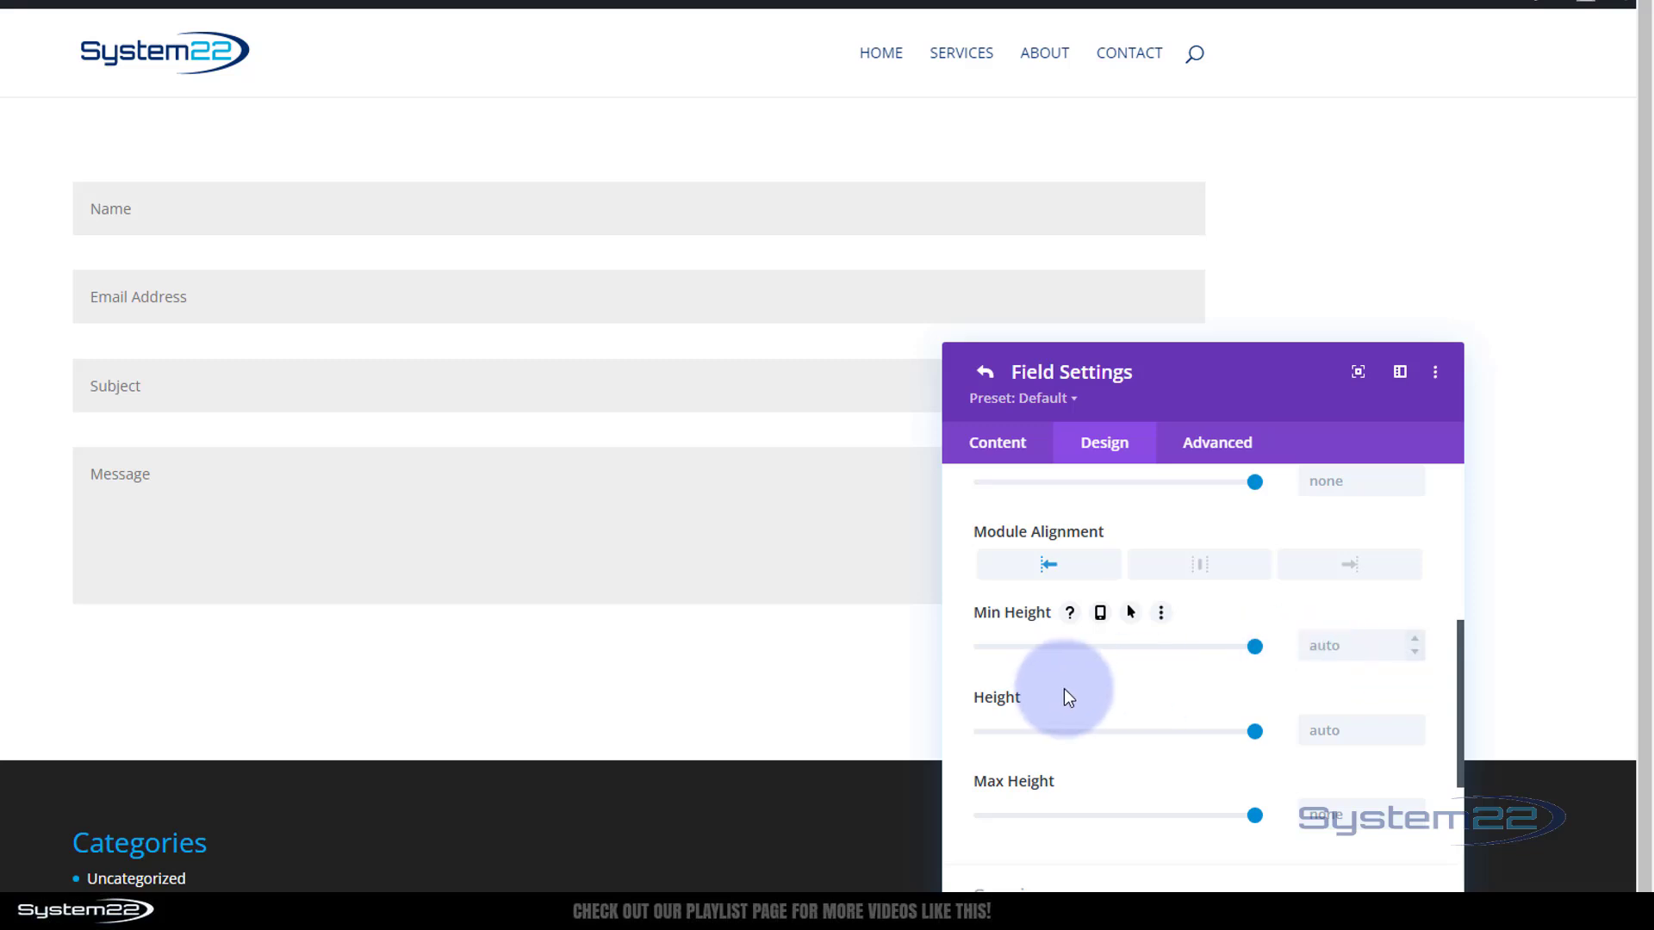
pyautogui.click(1326, 730)
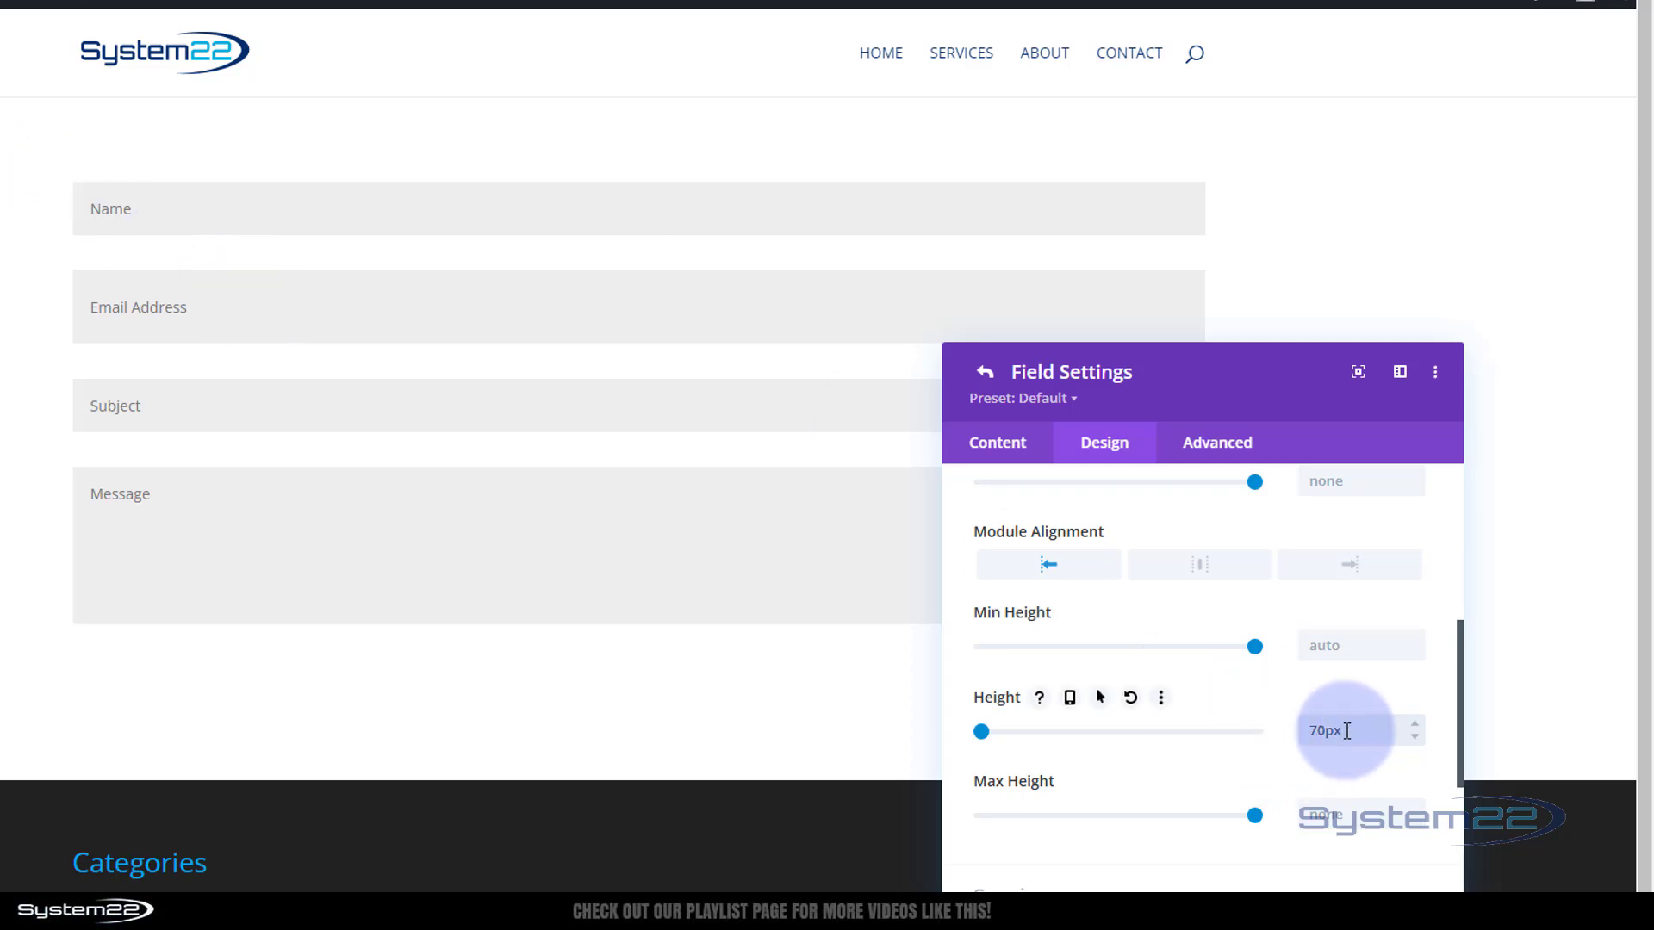
pyautogui.moveTo(1346, 730); pyautogui.dragTo(1293, 737)
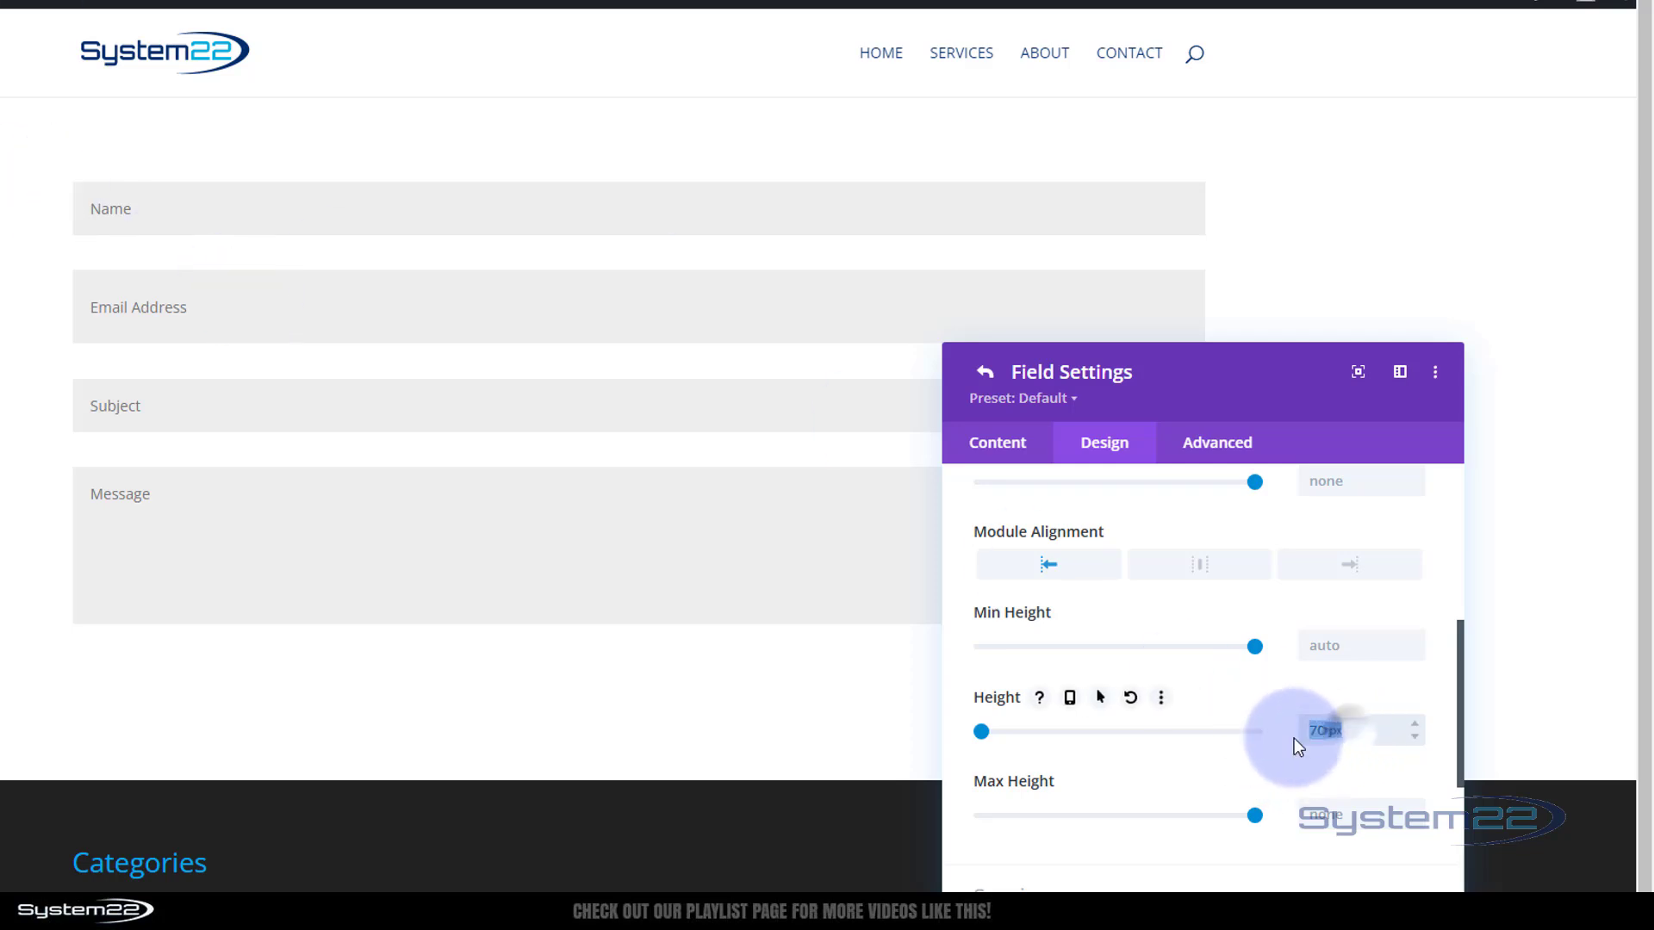
pyautogui.press('BackSpace')
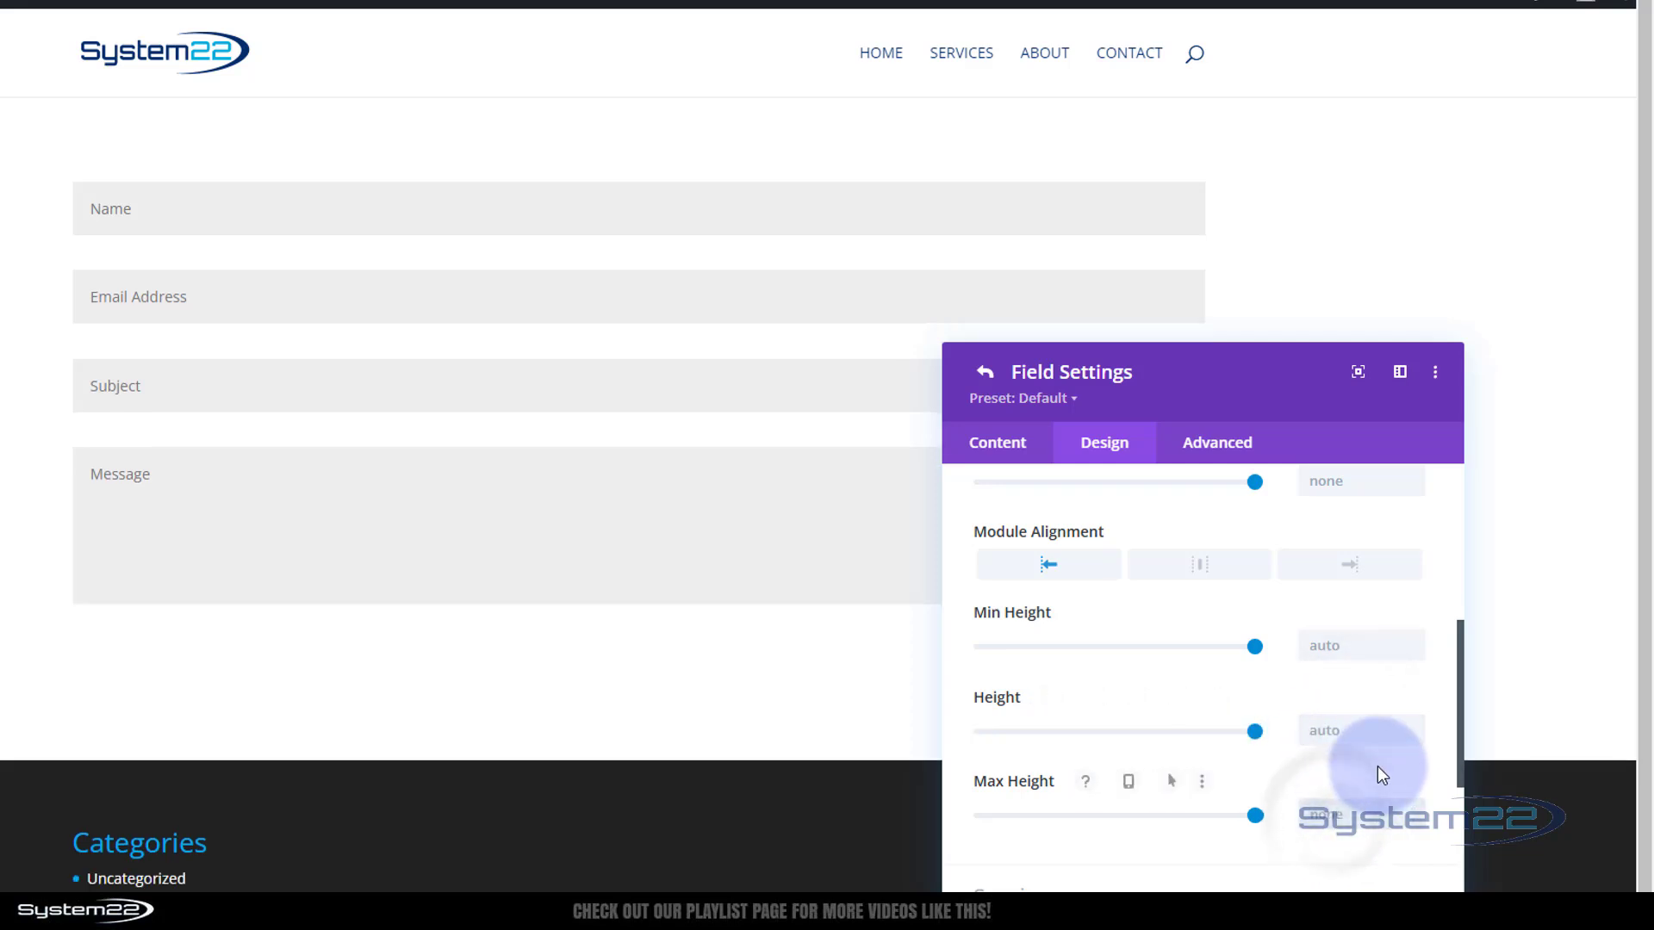
pyautogui.write('70px')
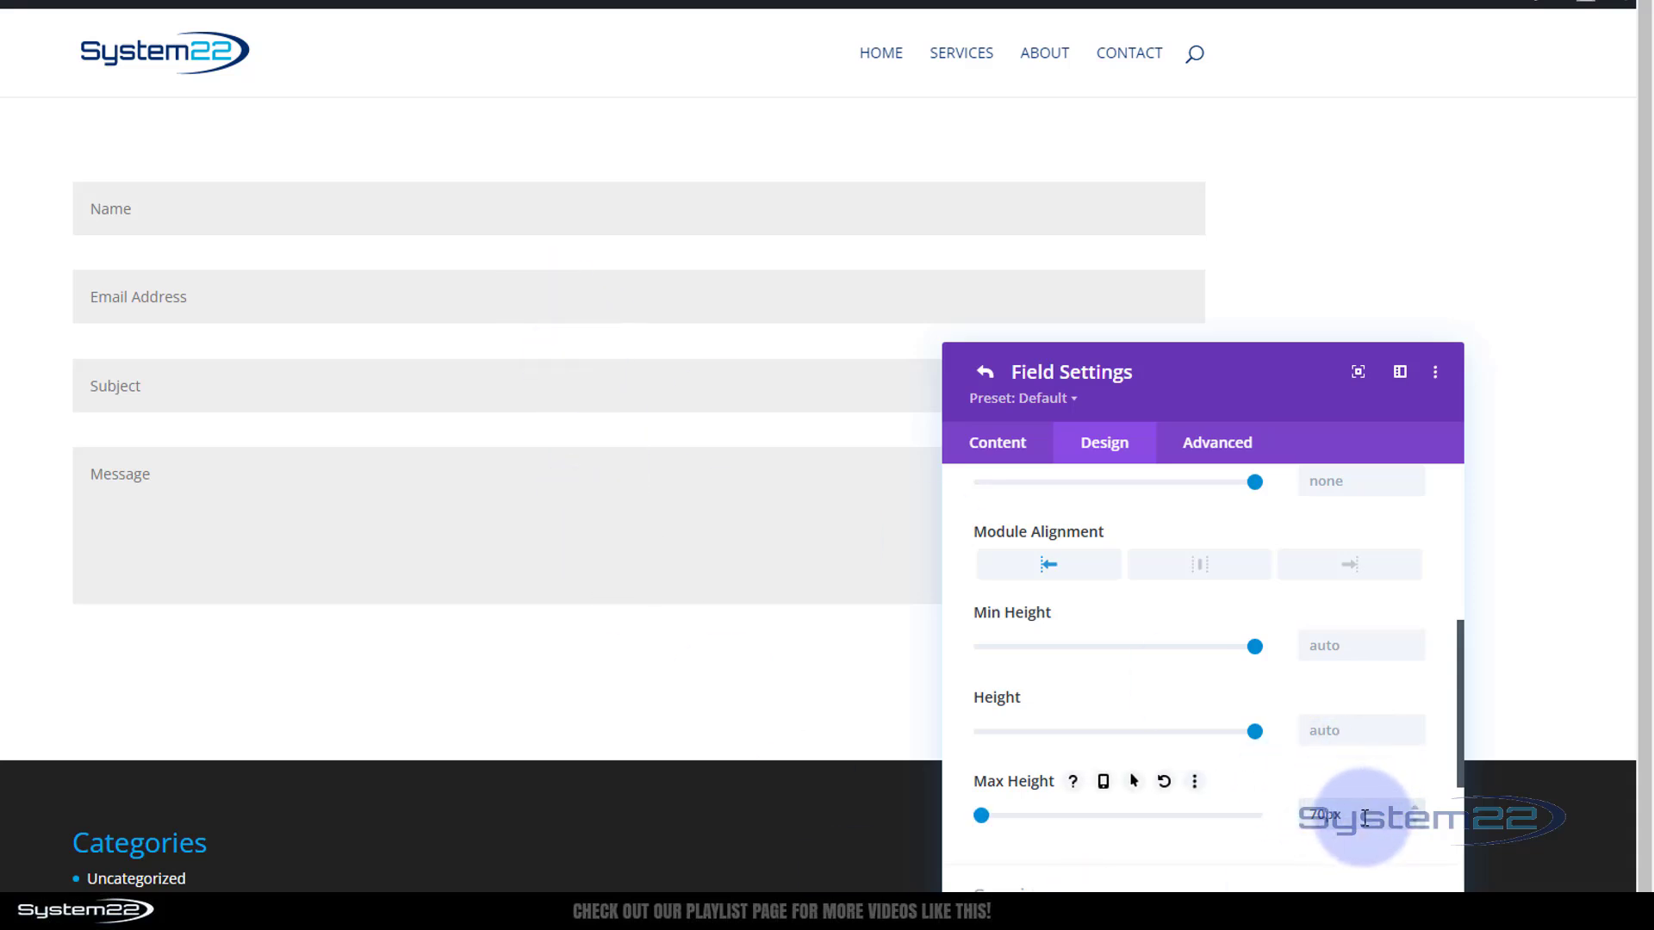
pyautogui.press('BackSpace')
pyautogui.press('BackSpace')
pyautogui.press('BackSpace')
pyautogui.press('BackSpace')
pyautogui.scroll(-3, 1165, 700)
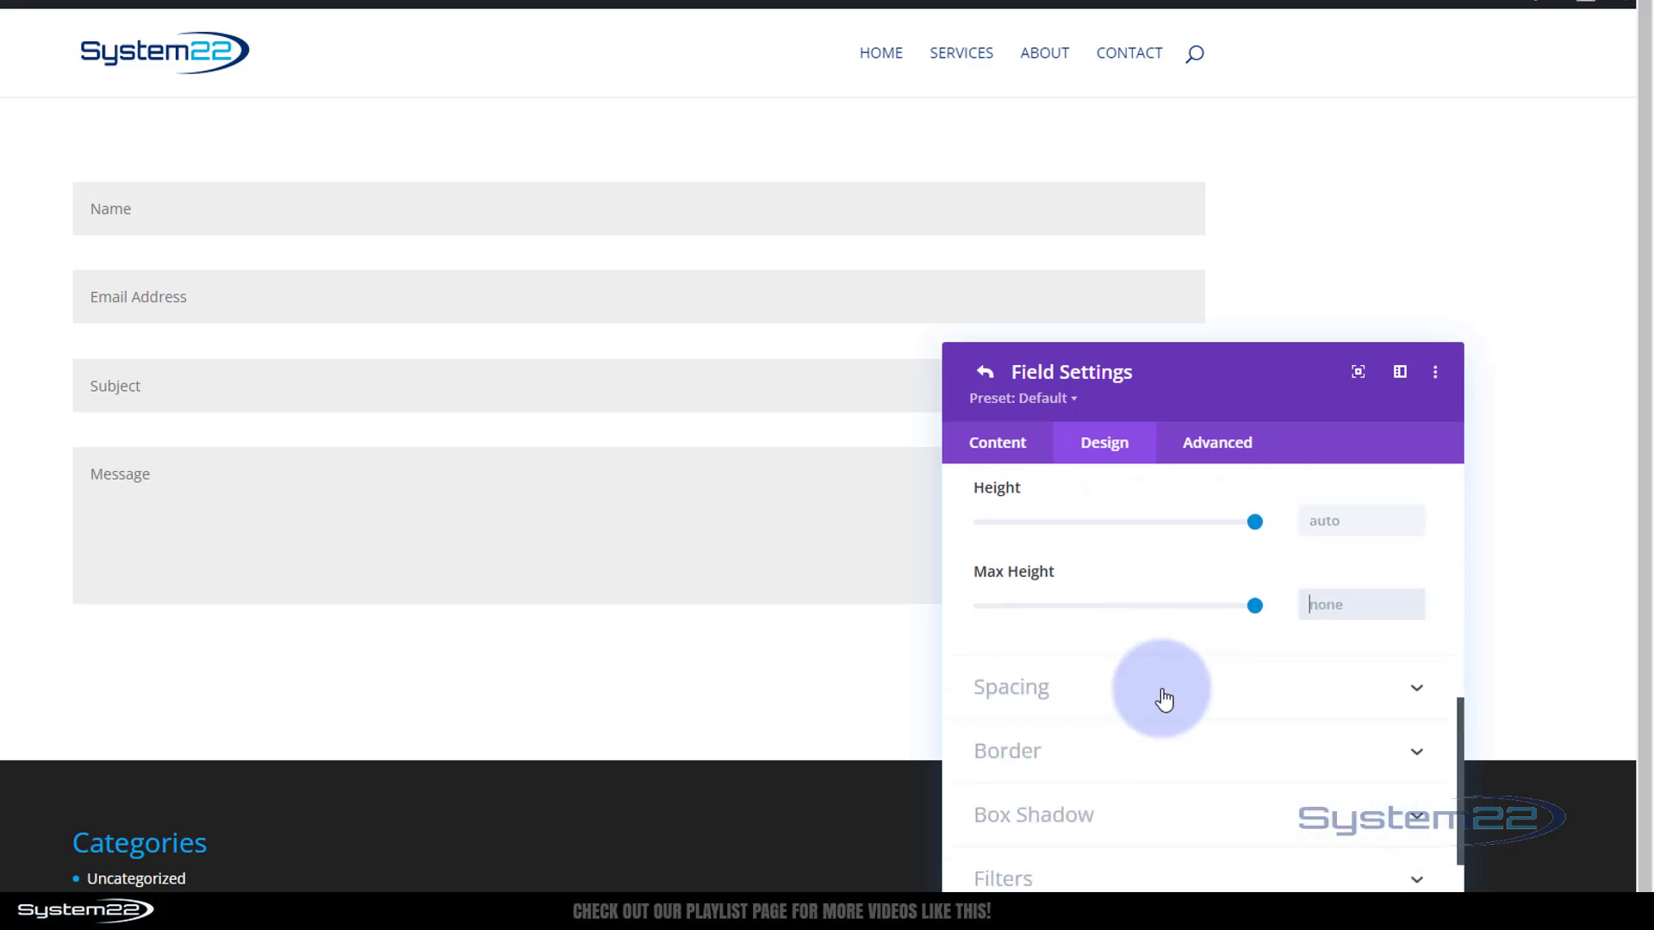
# Under Spacing, add linked 50px top and bottom padding to the Email field, then delete it
pyautogui.click(1165, 693)
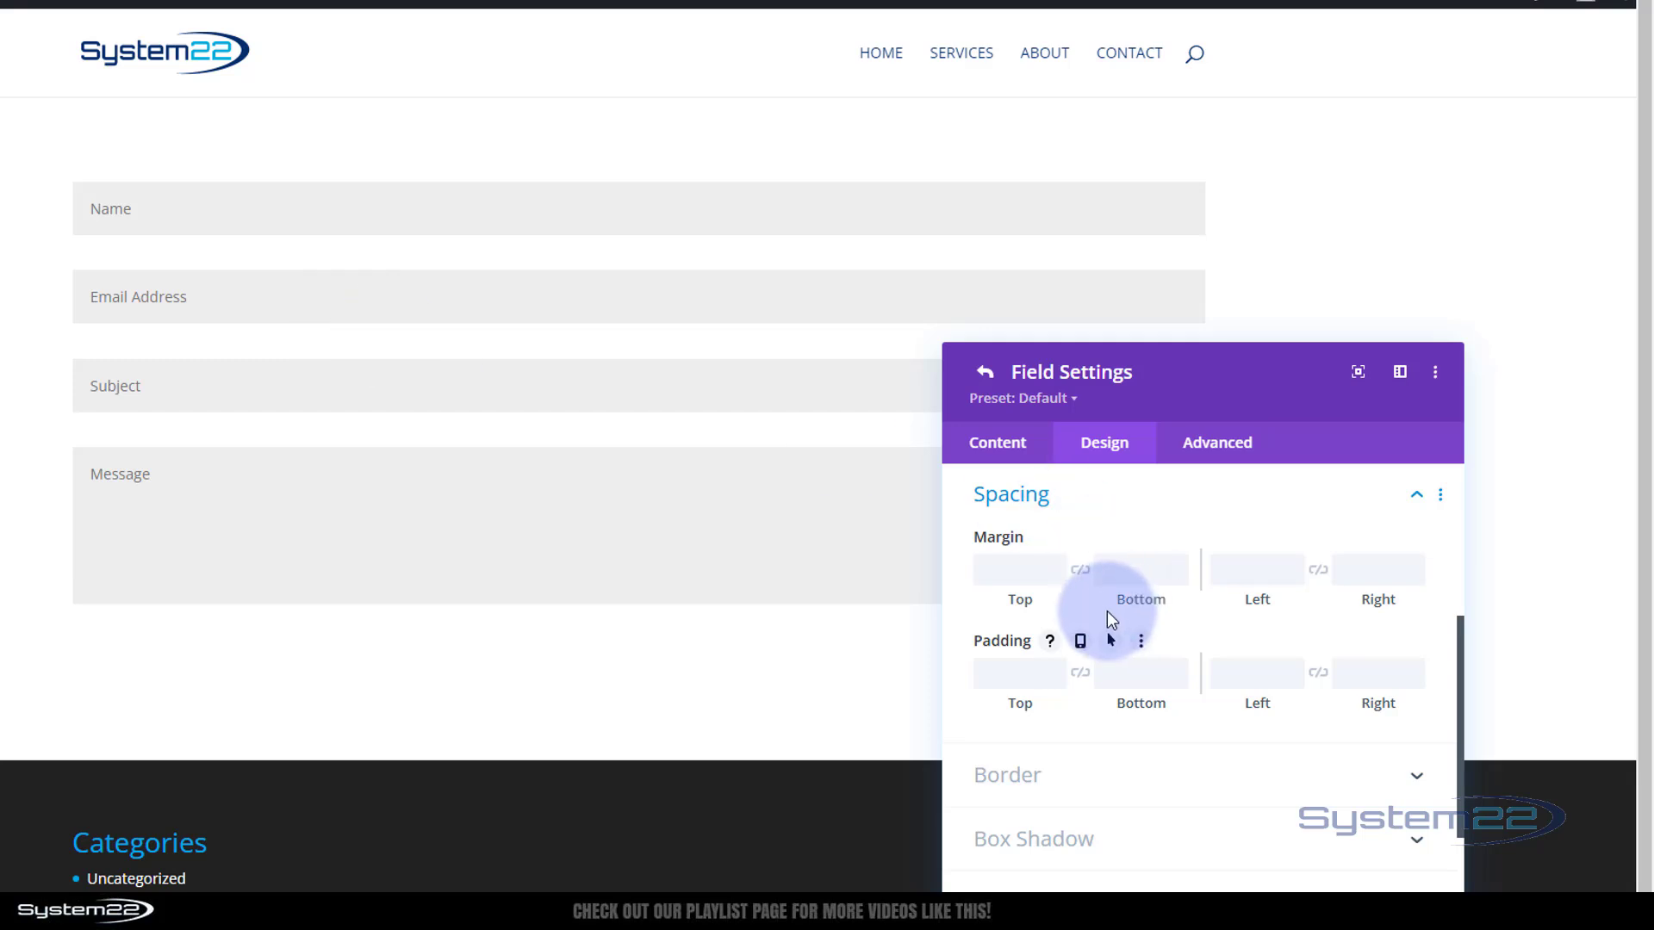
pyautogui.click(1023, 675)
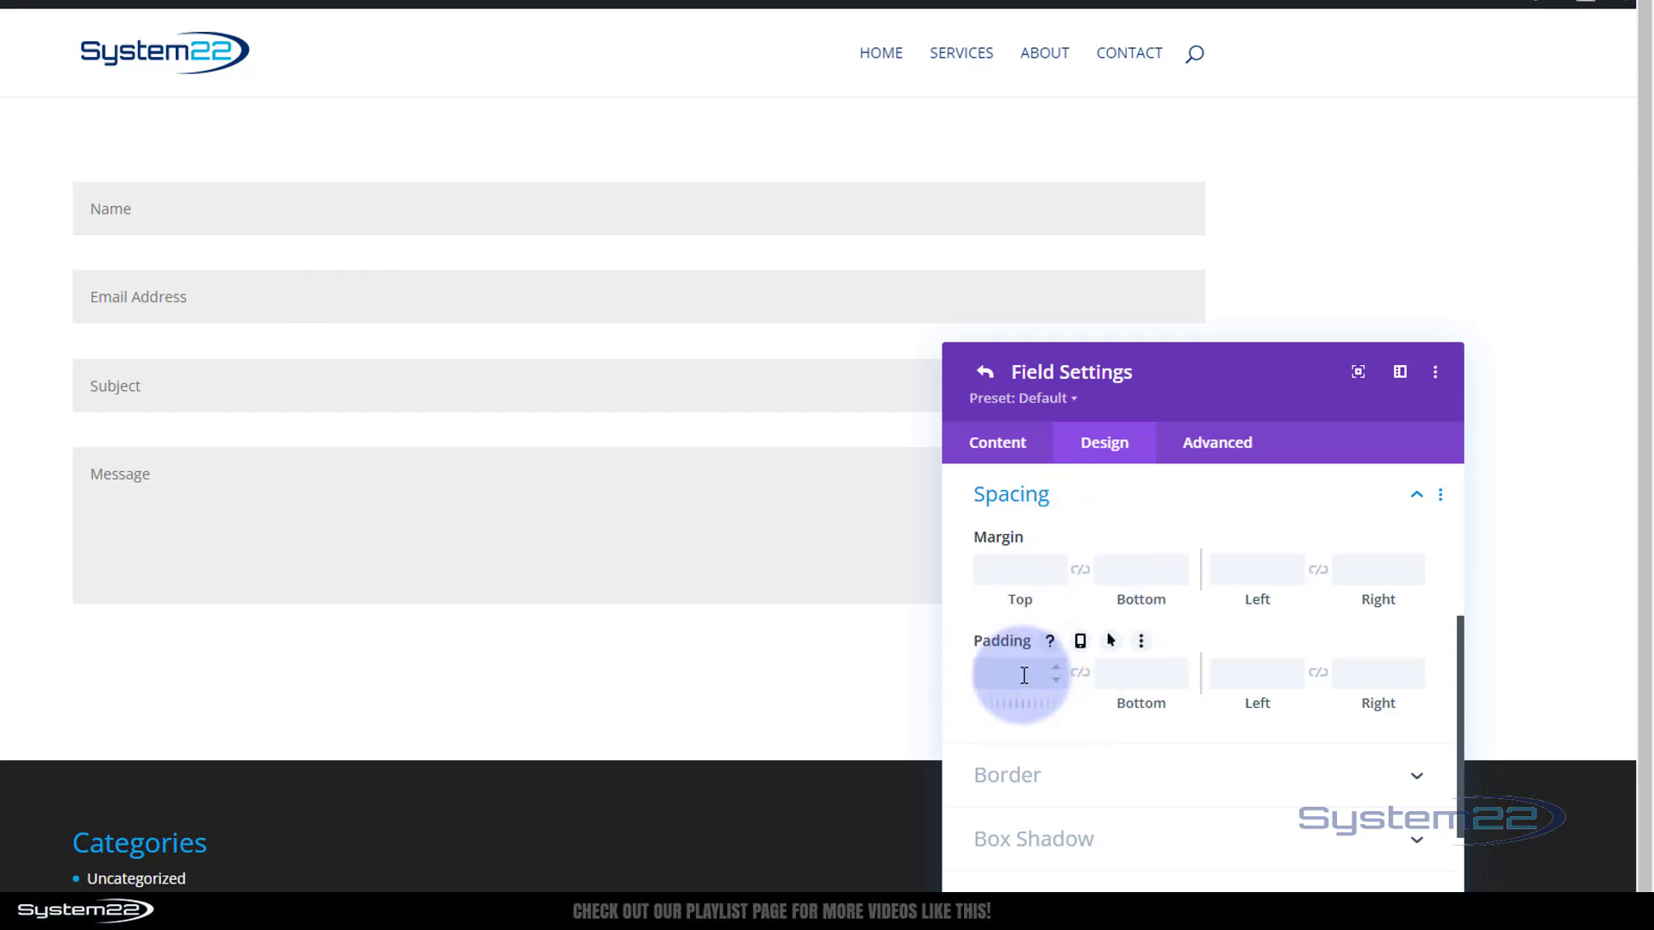
pyautogui.write('50px')
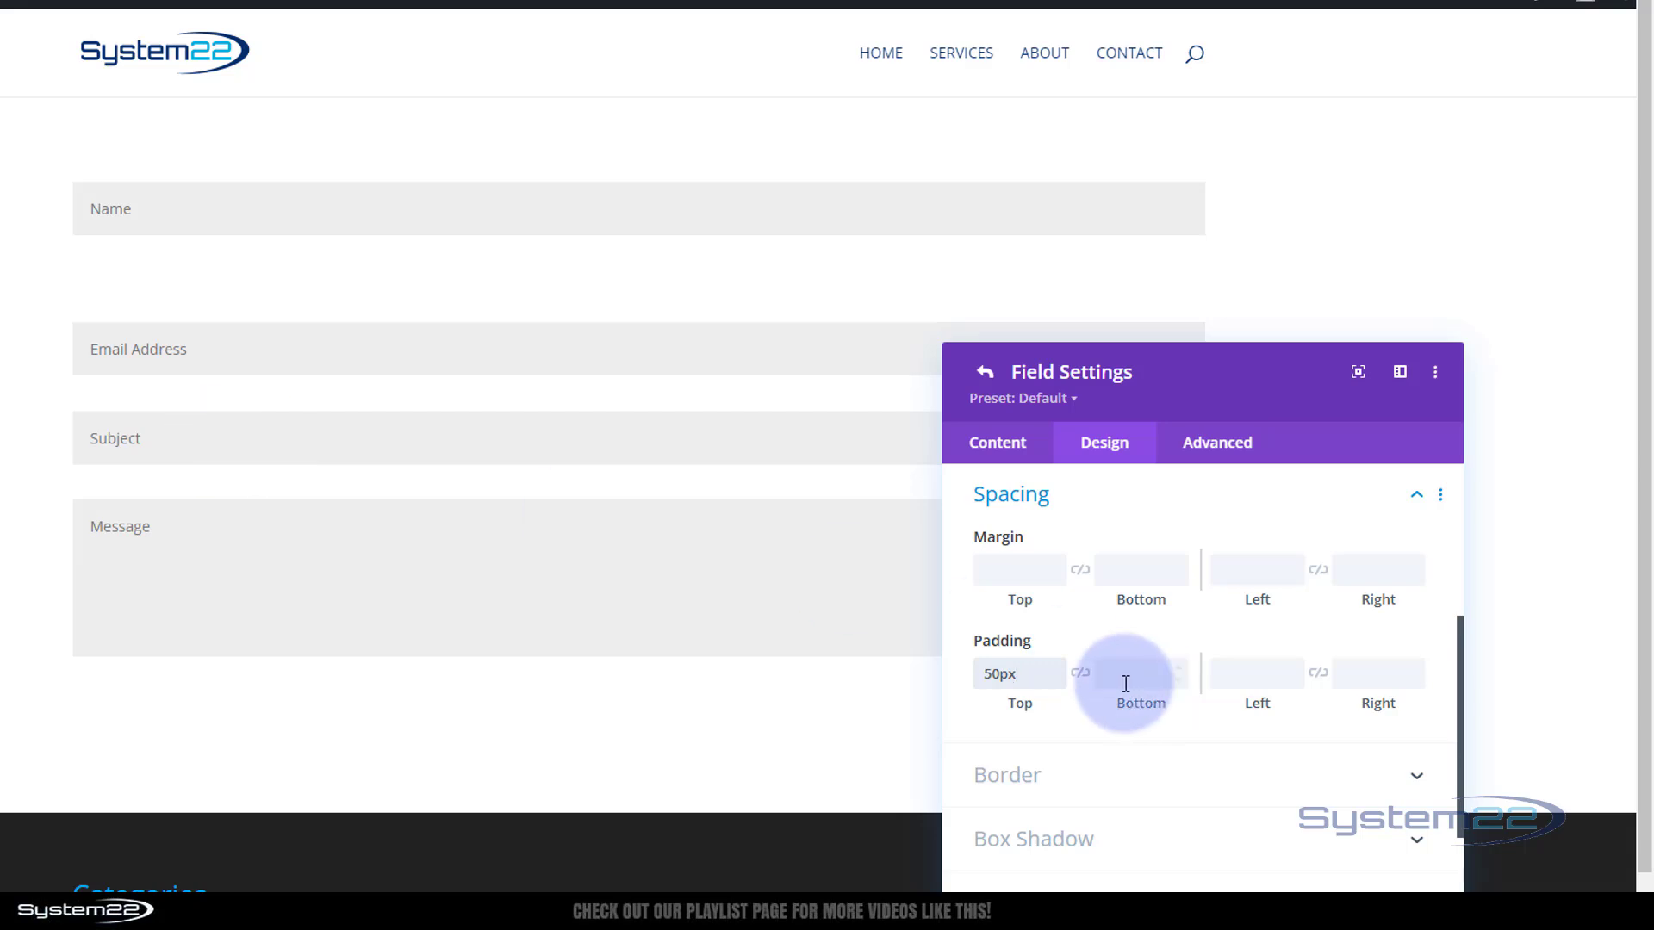
pyautogui.click(1081, 676)
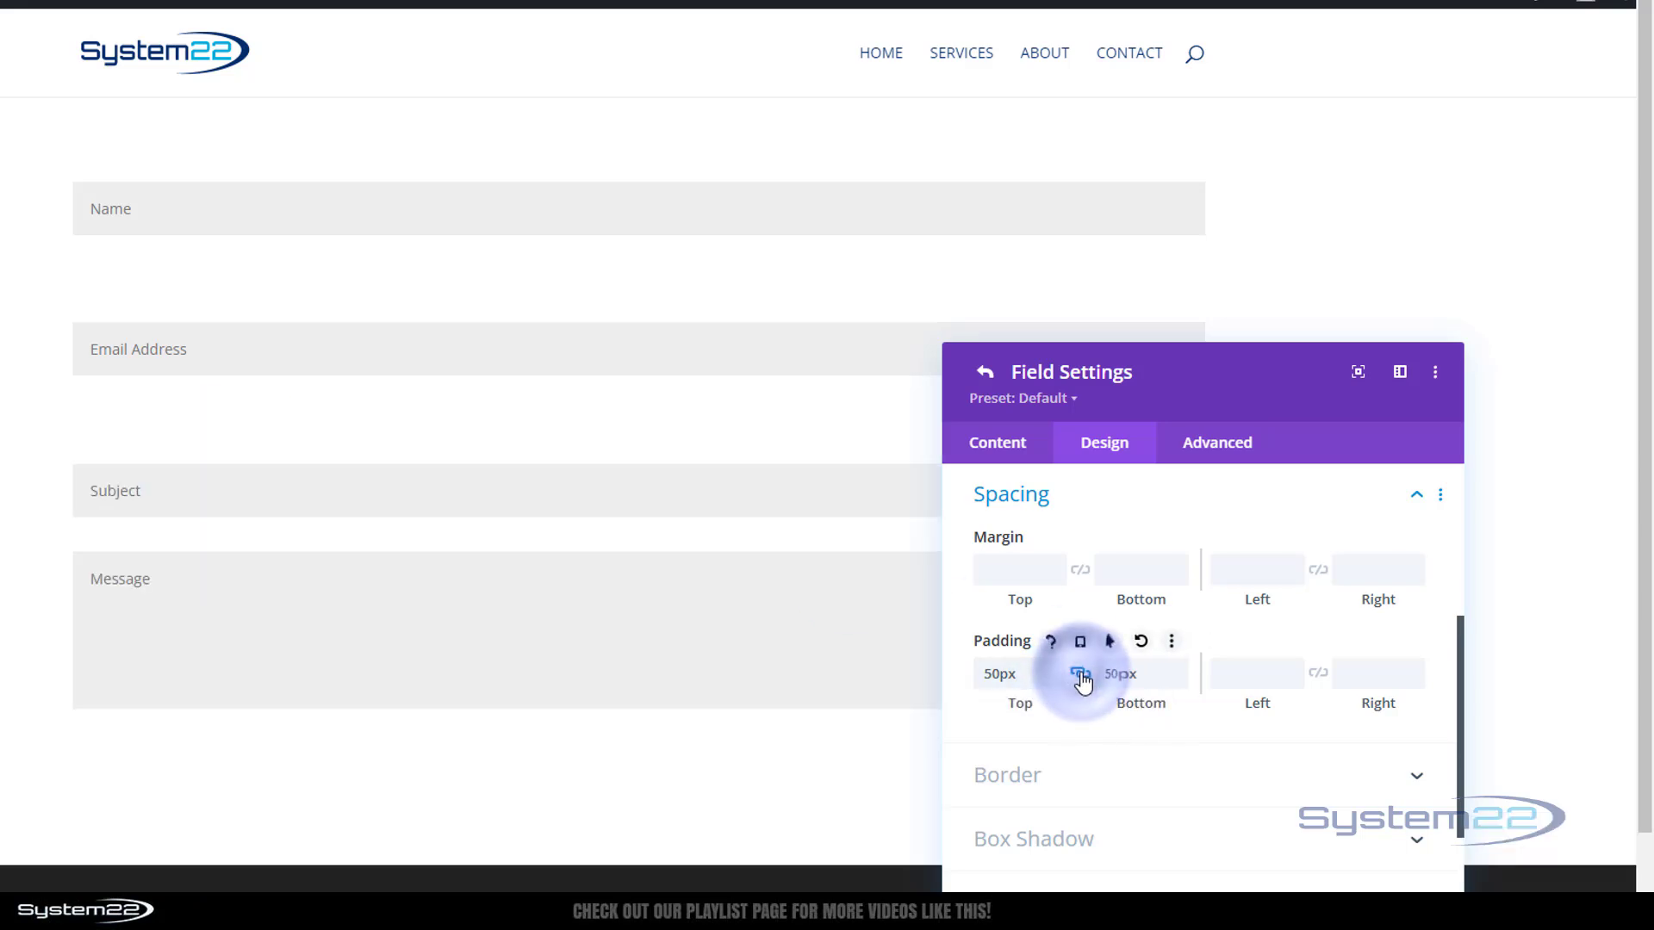
pyautogui.moveTo(1040, 675); pyautogui.dragTo(965, 677)
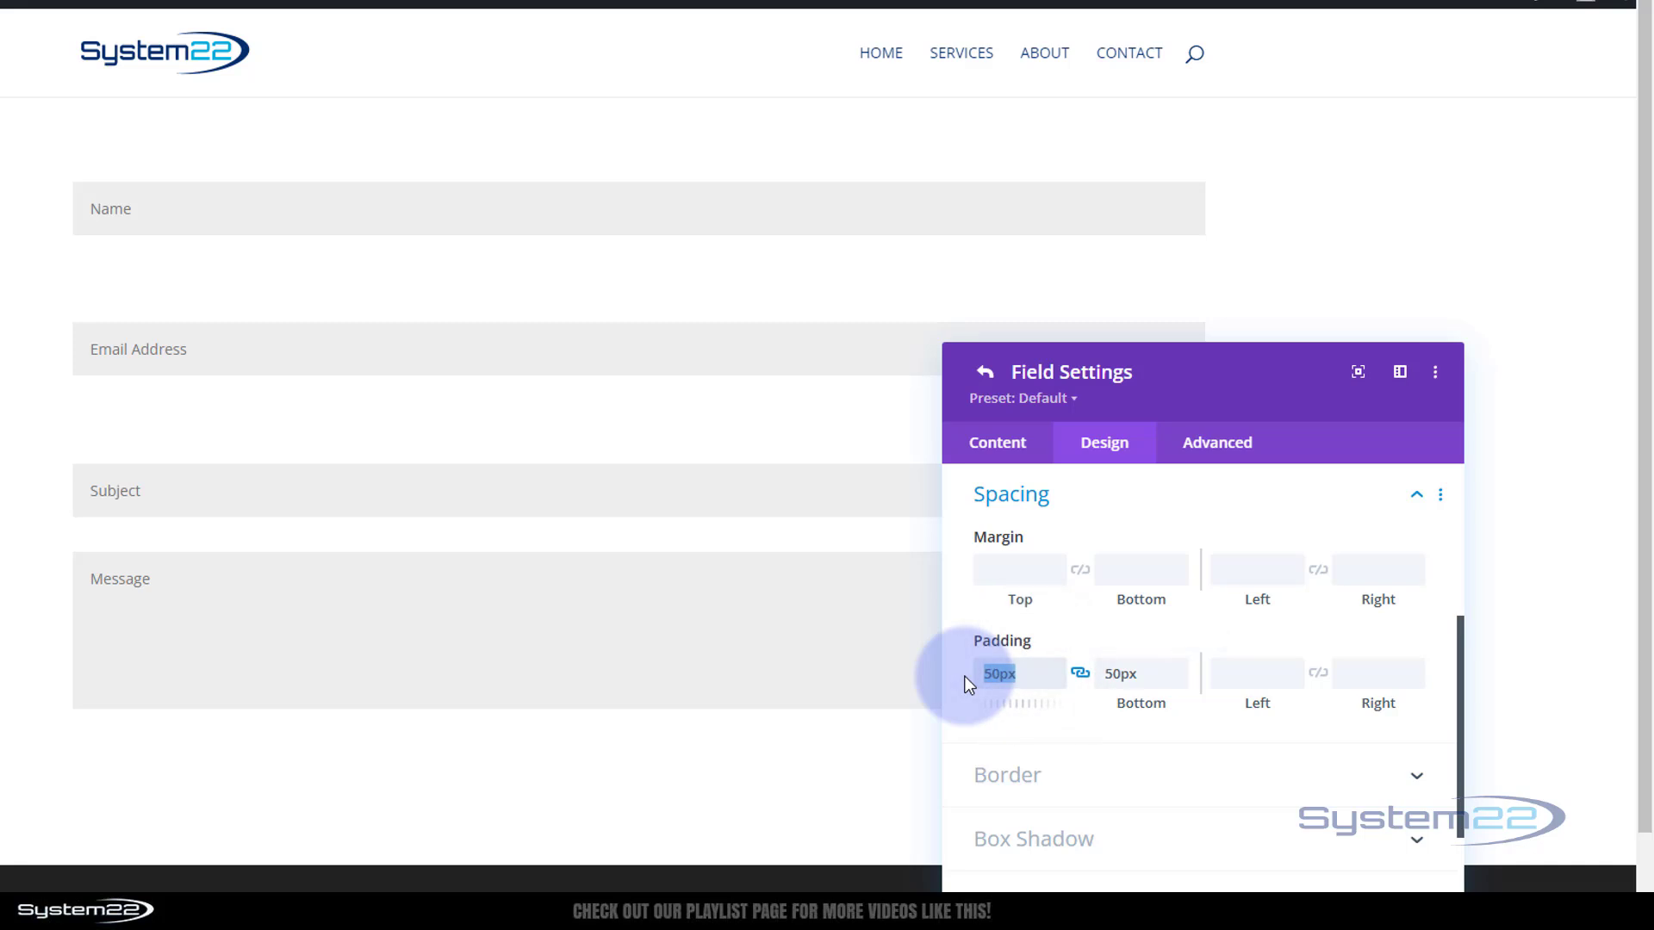
pyautogui.press('BackSpace')
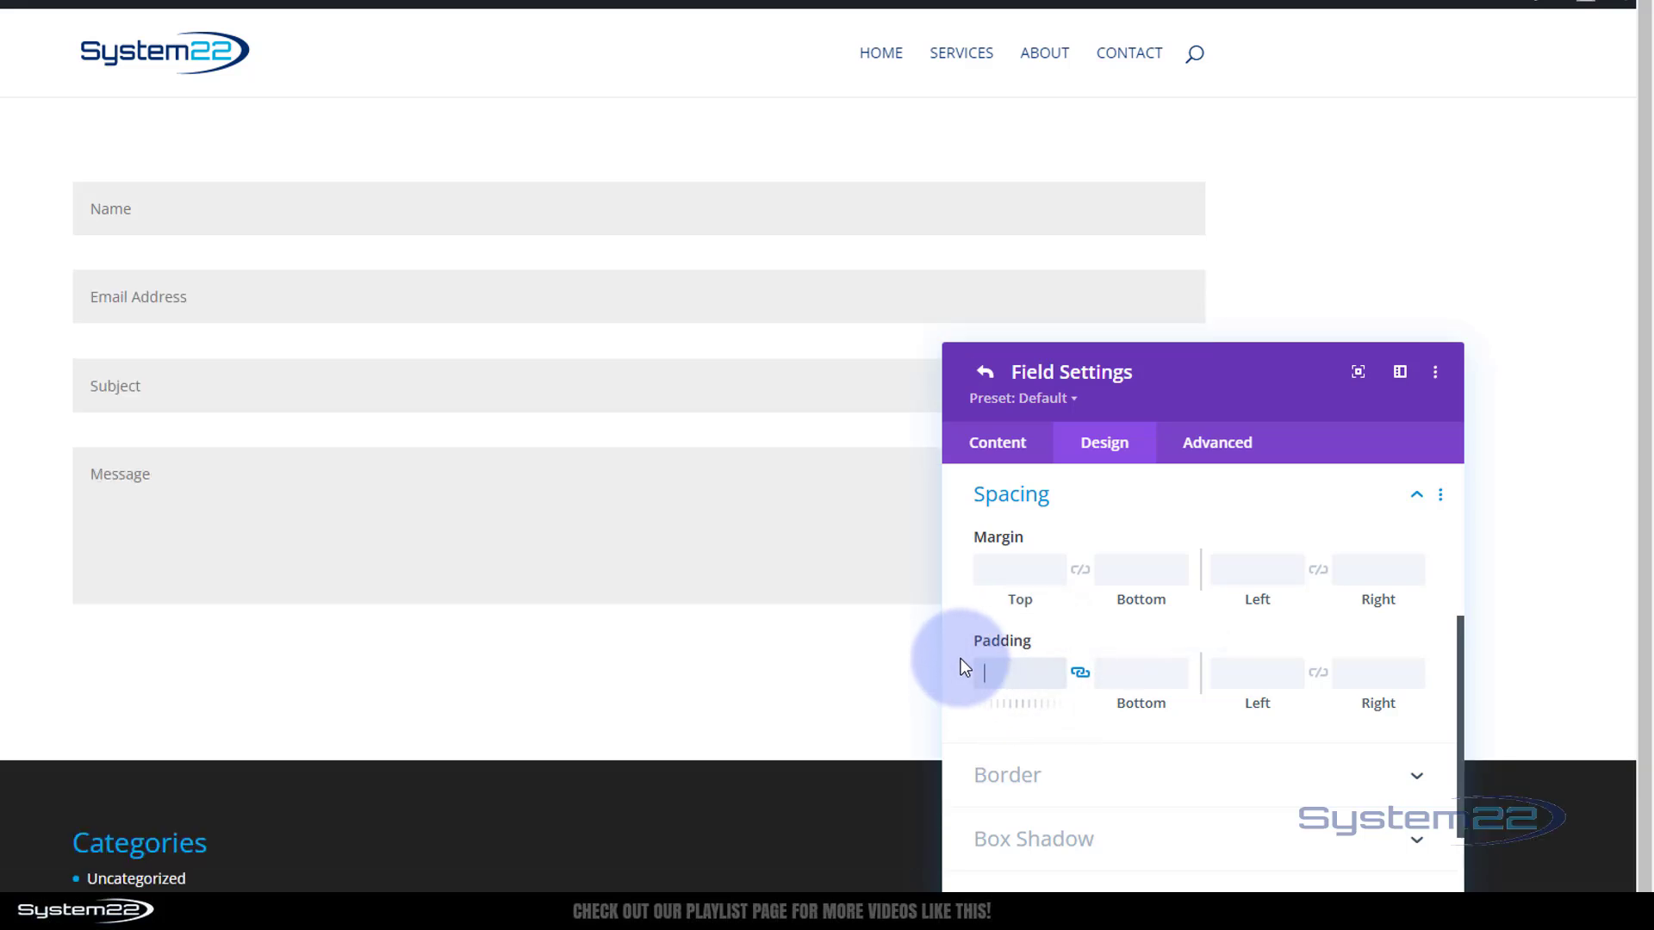
# Add linked 50px left and right padding, then clear it again
pyautogui.click(1247, 676)
pyautogui.write('50')
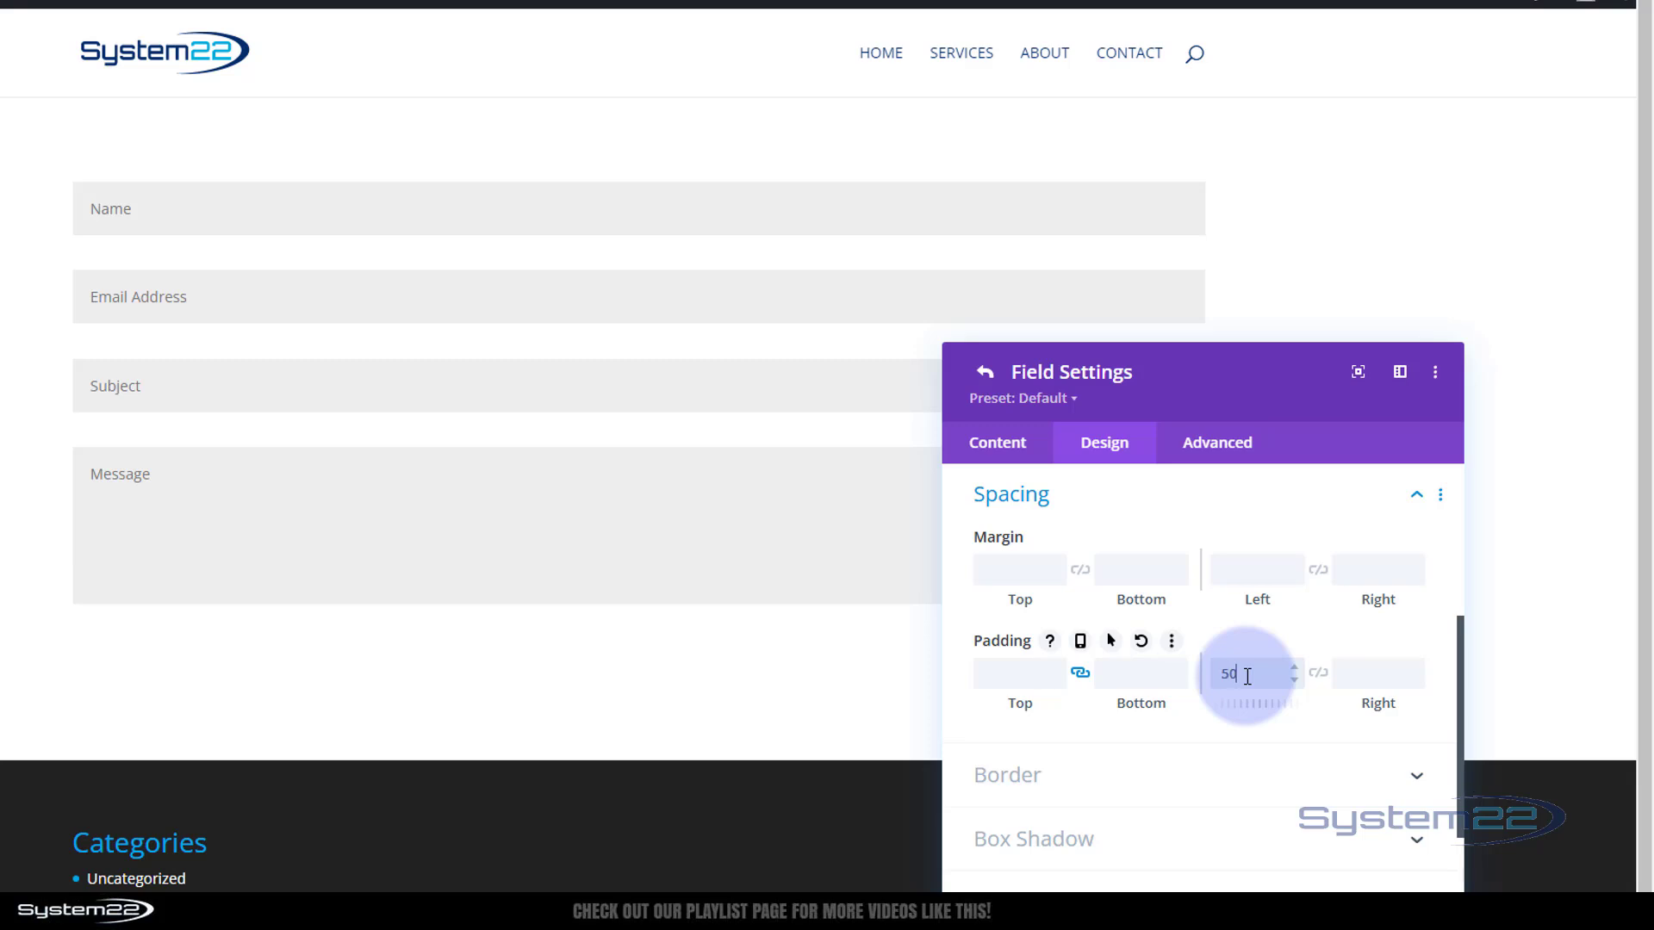
pyautogui.write('px')
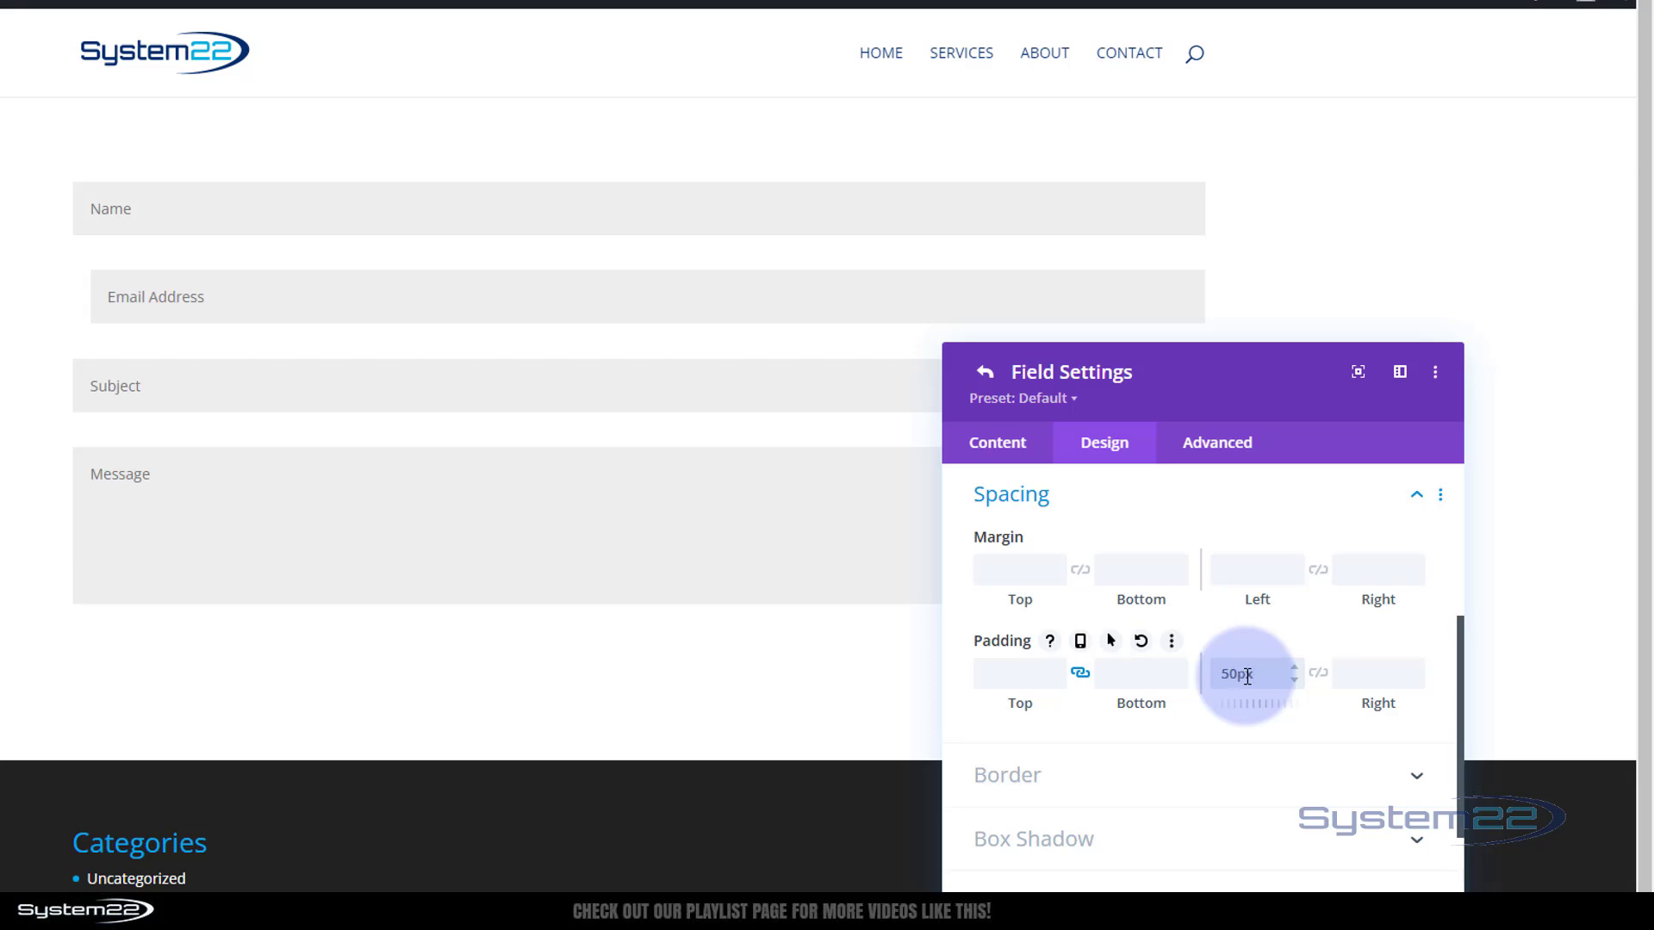
pyautogui.click(1316, 682)
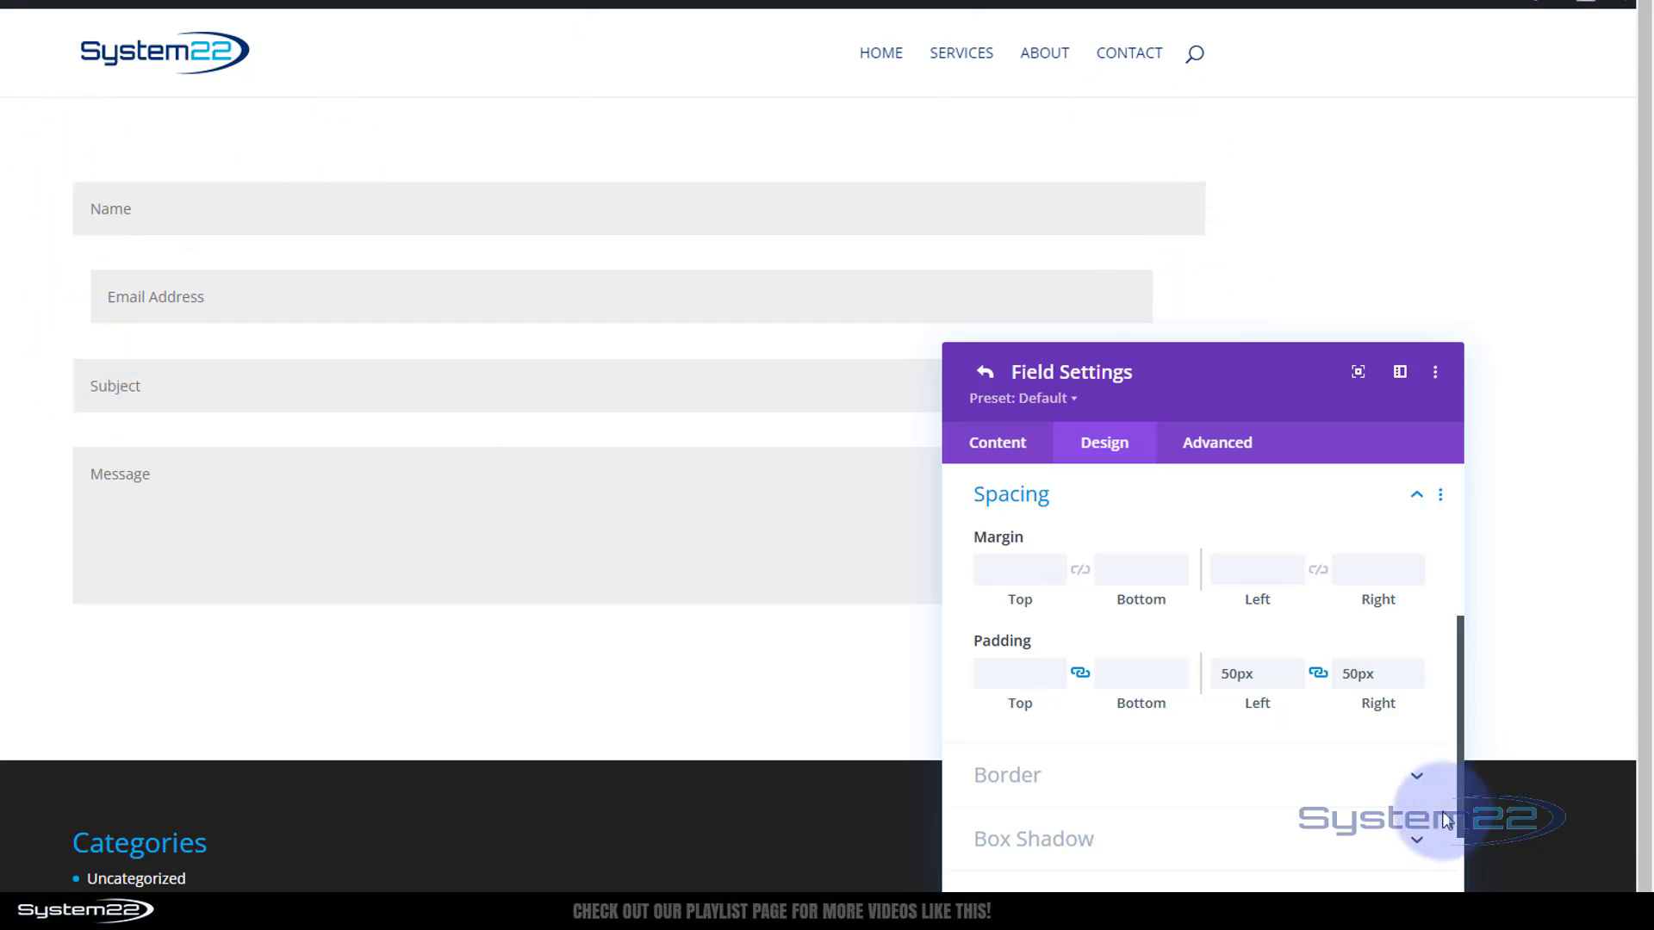
pyautogui.doubleClick(1228, 671)
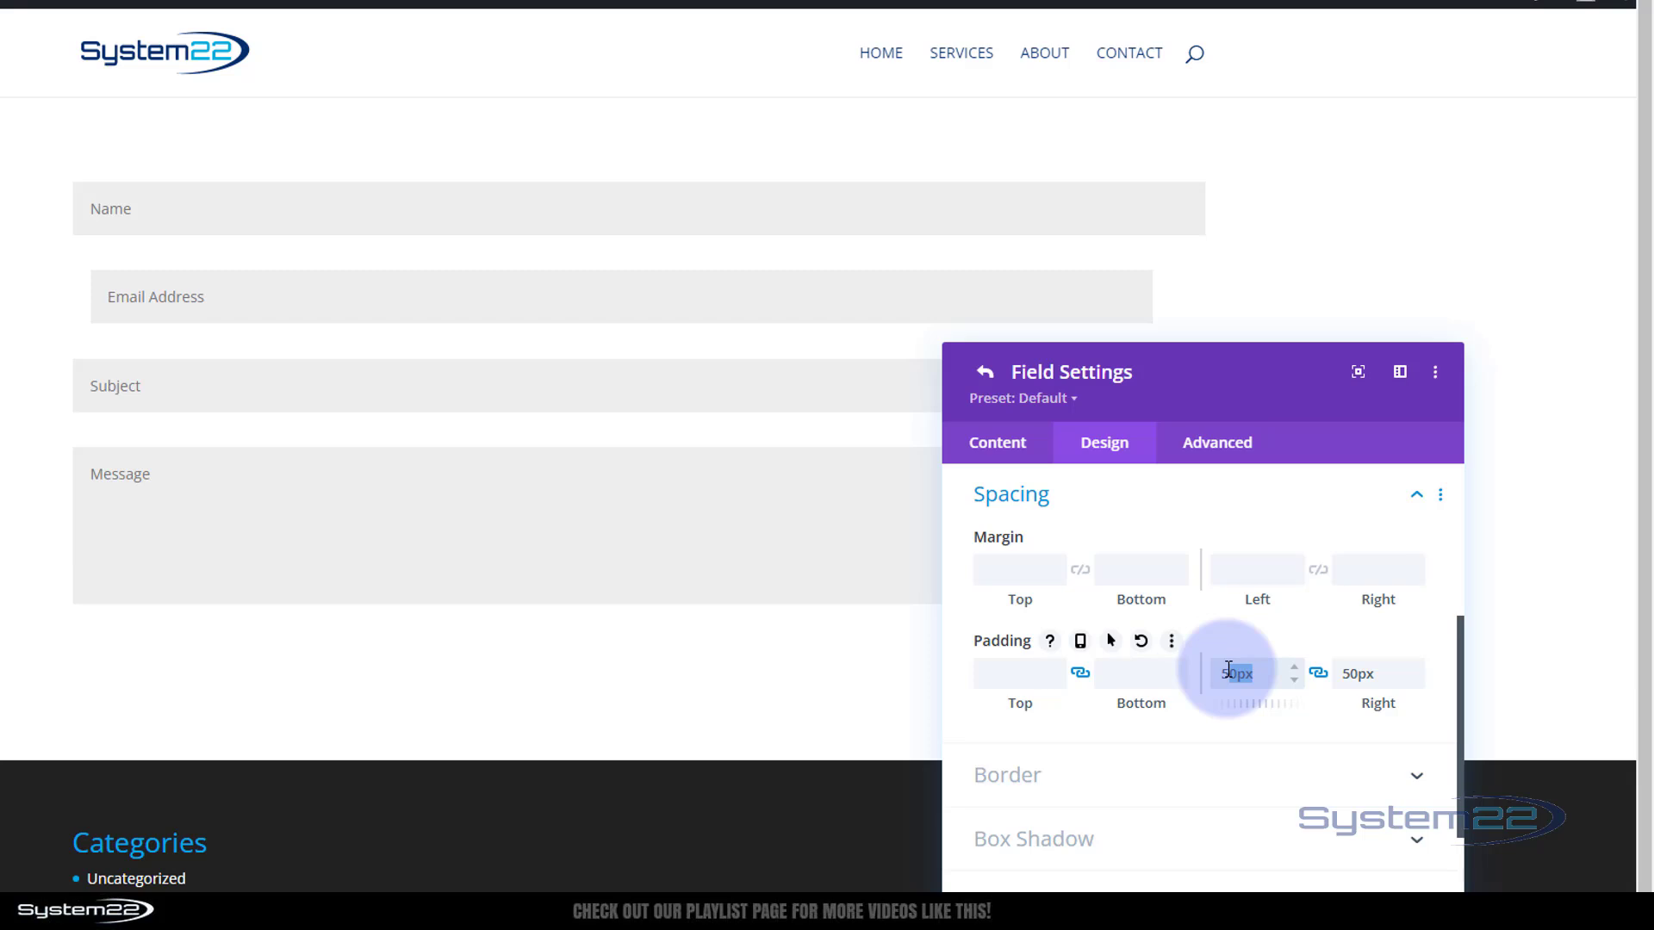
pyautogui.press('BackSpace')
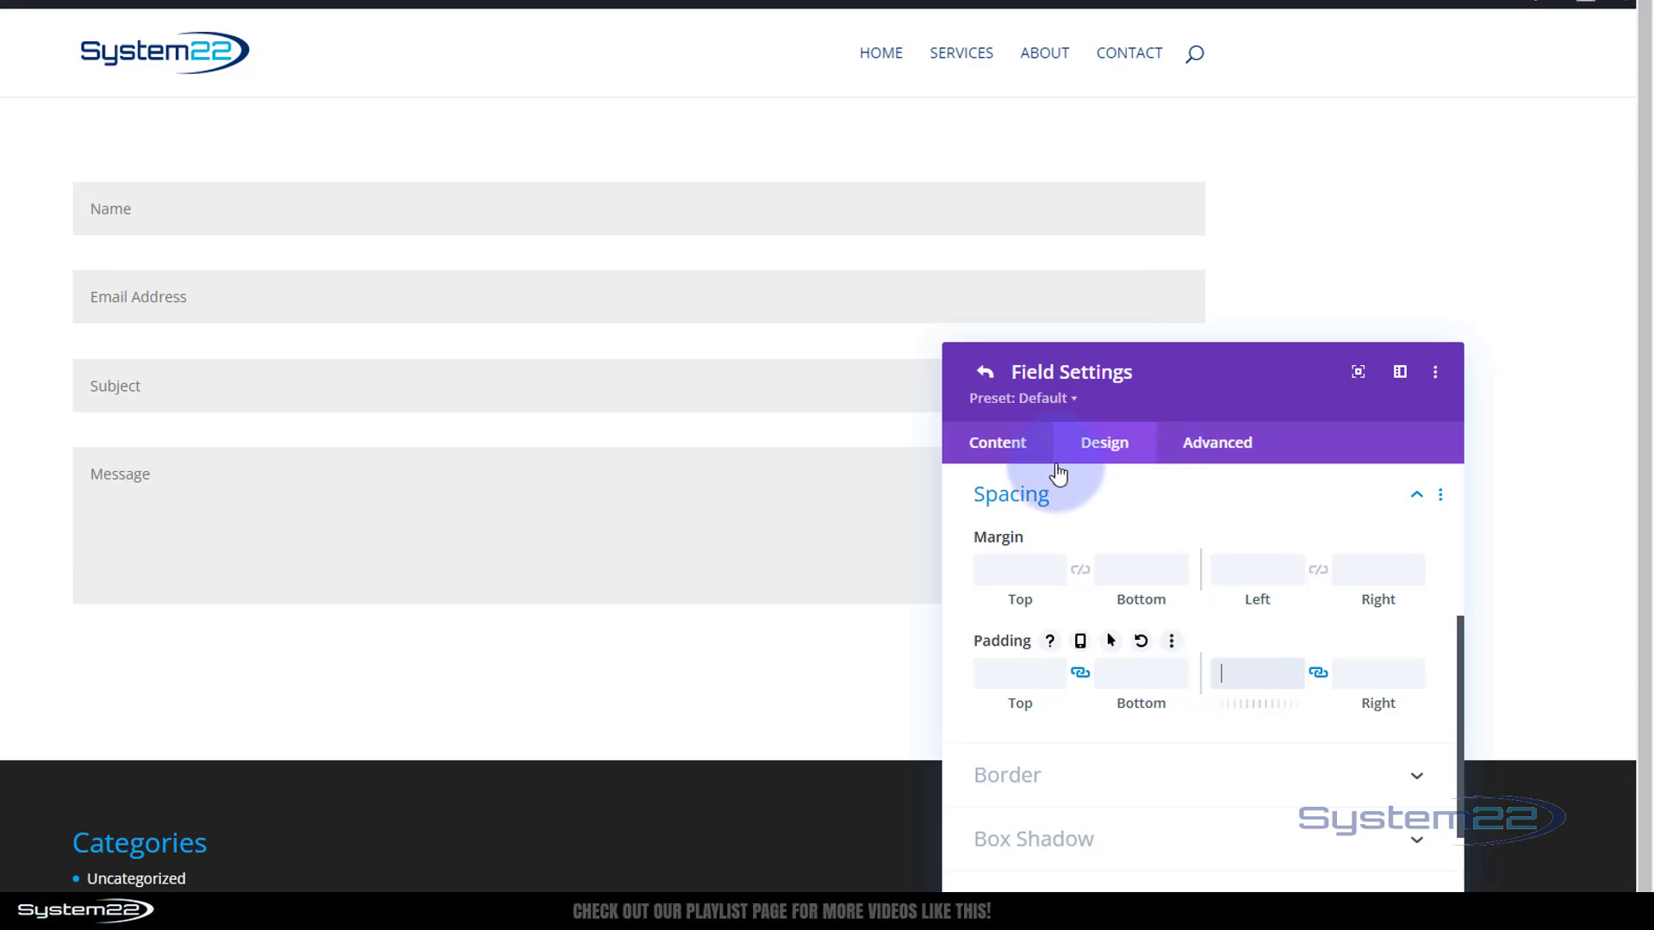
pyautogui.click(1013, 569)
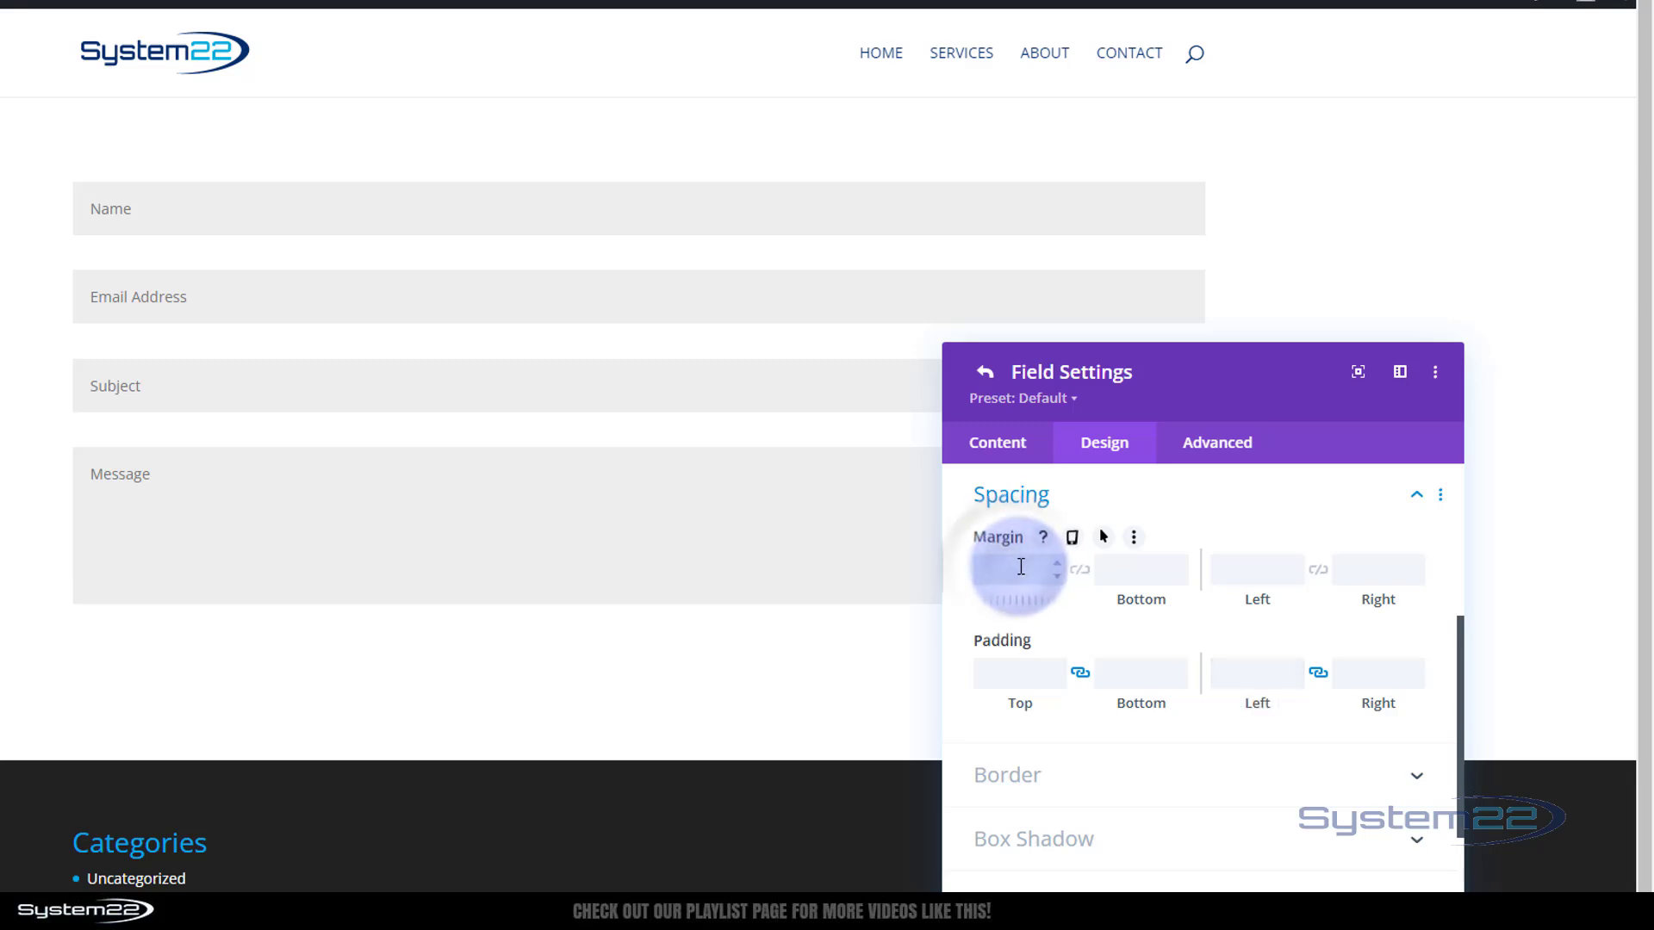
pyautogui.write('50px')
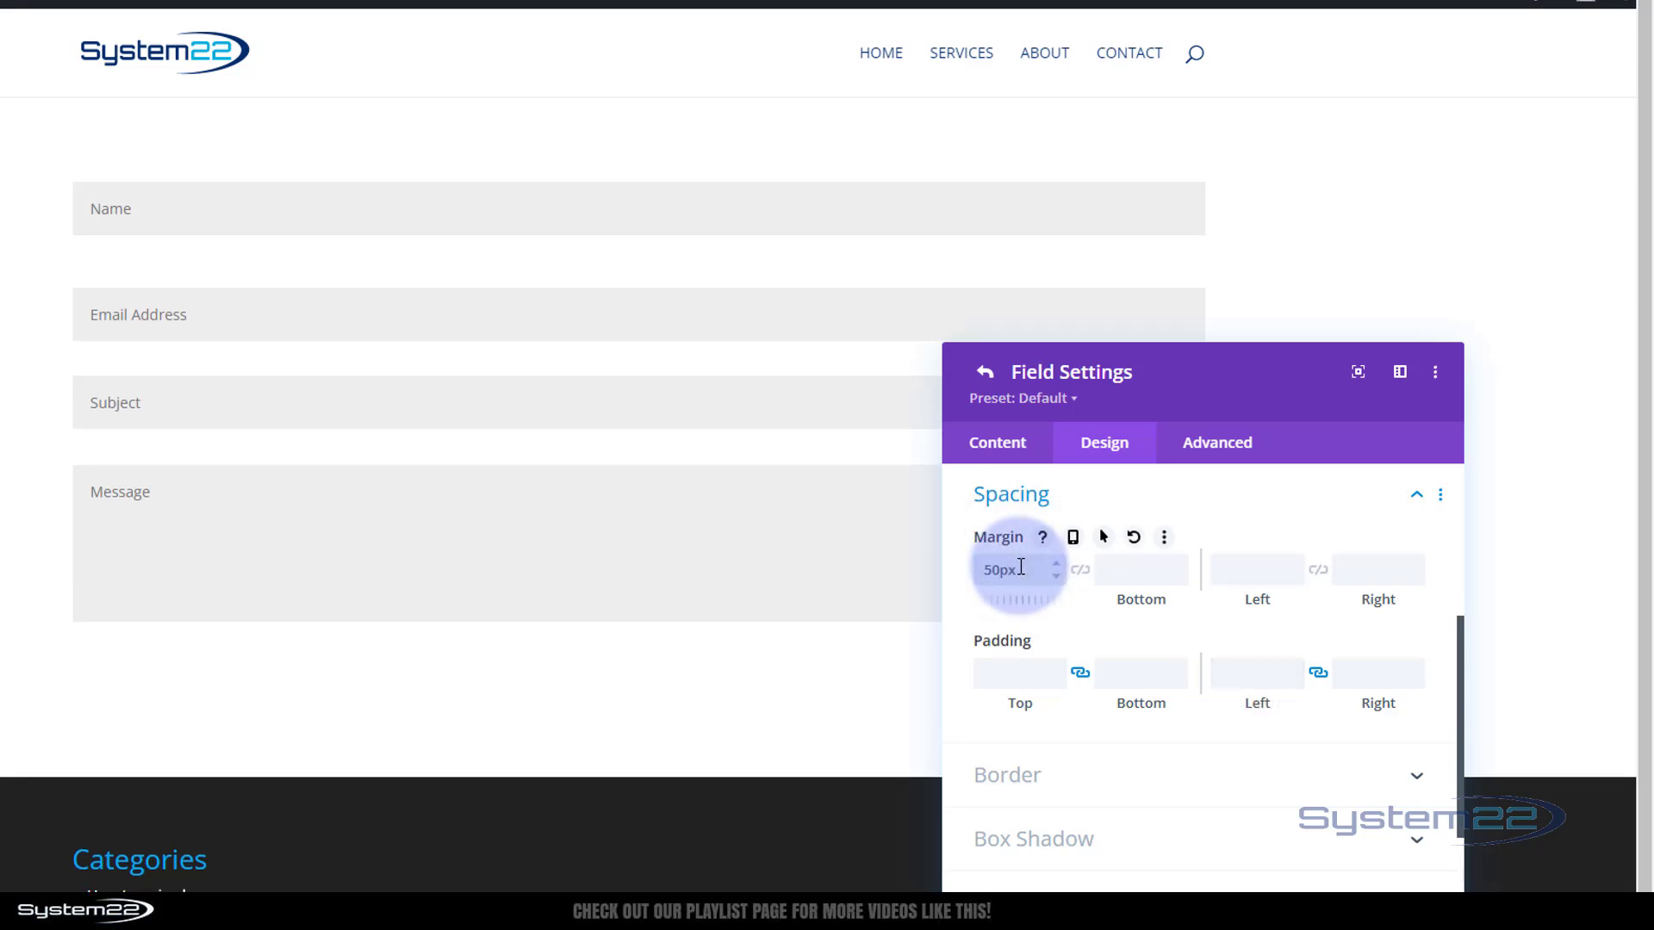
pyautogui.moveTo(1020, 567); pyautogui.dragTo(924, 579)
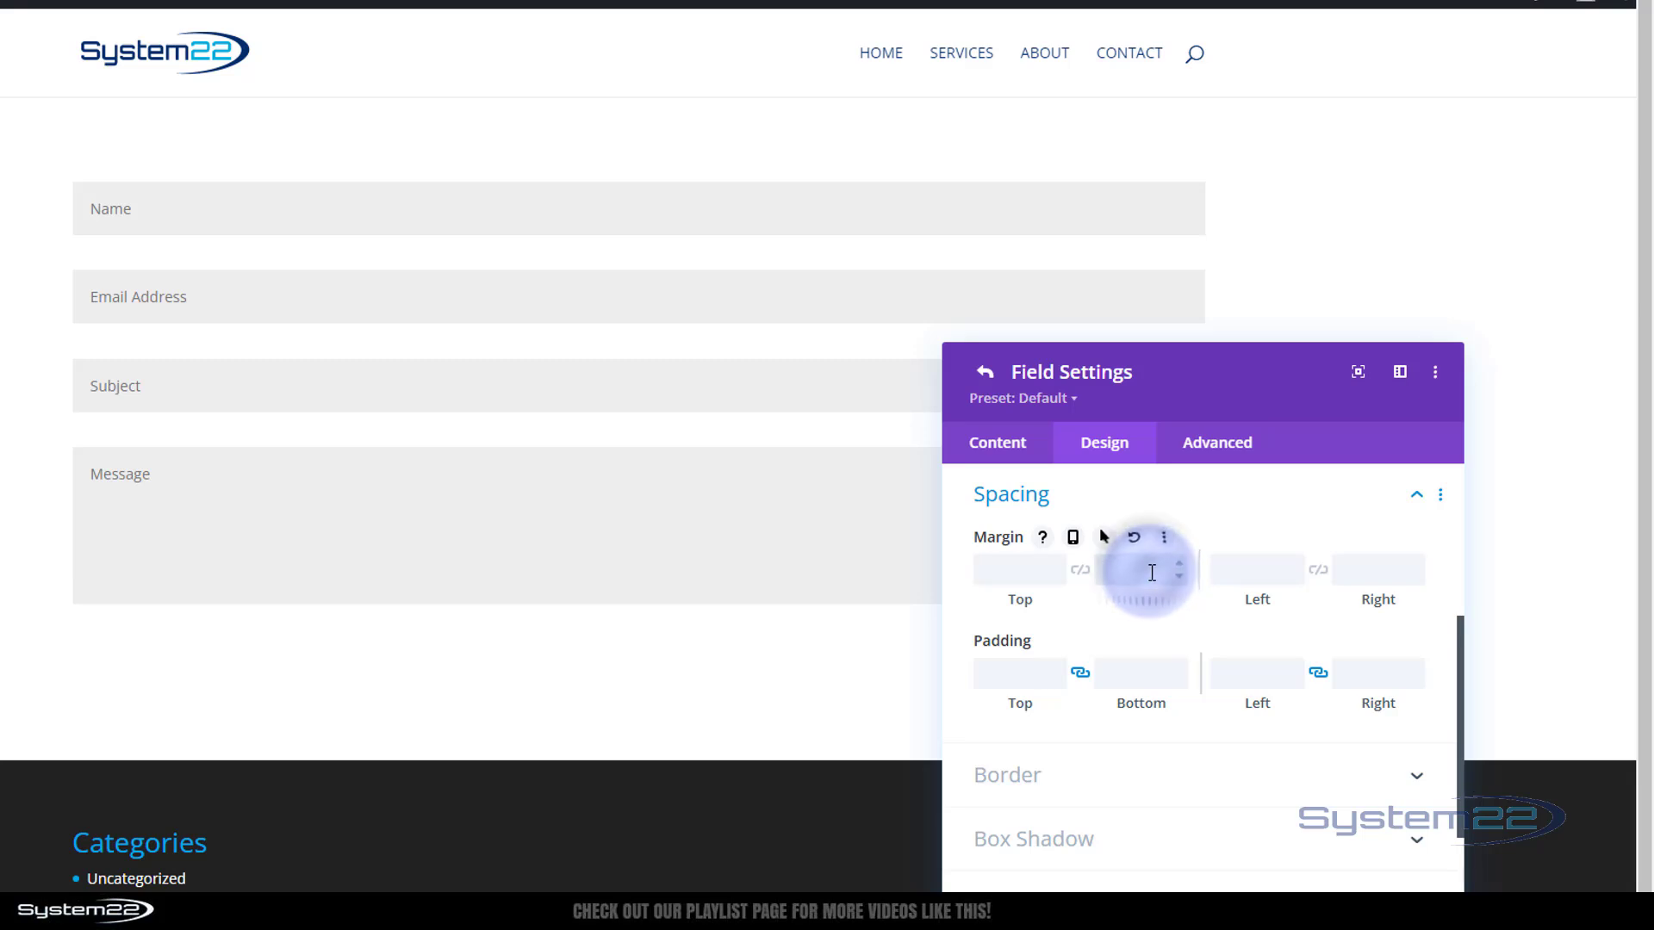
pyautogui.click(1152, 572)
pyautogui.write('0px')
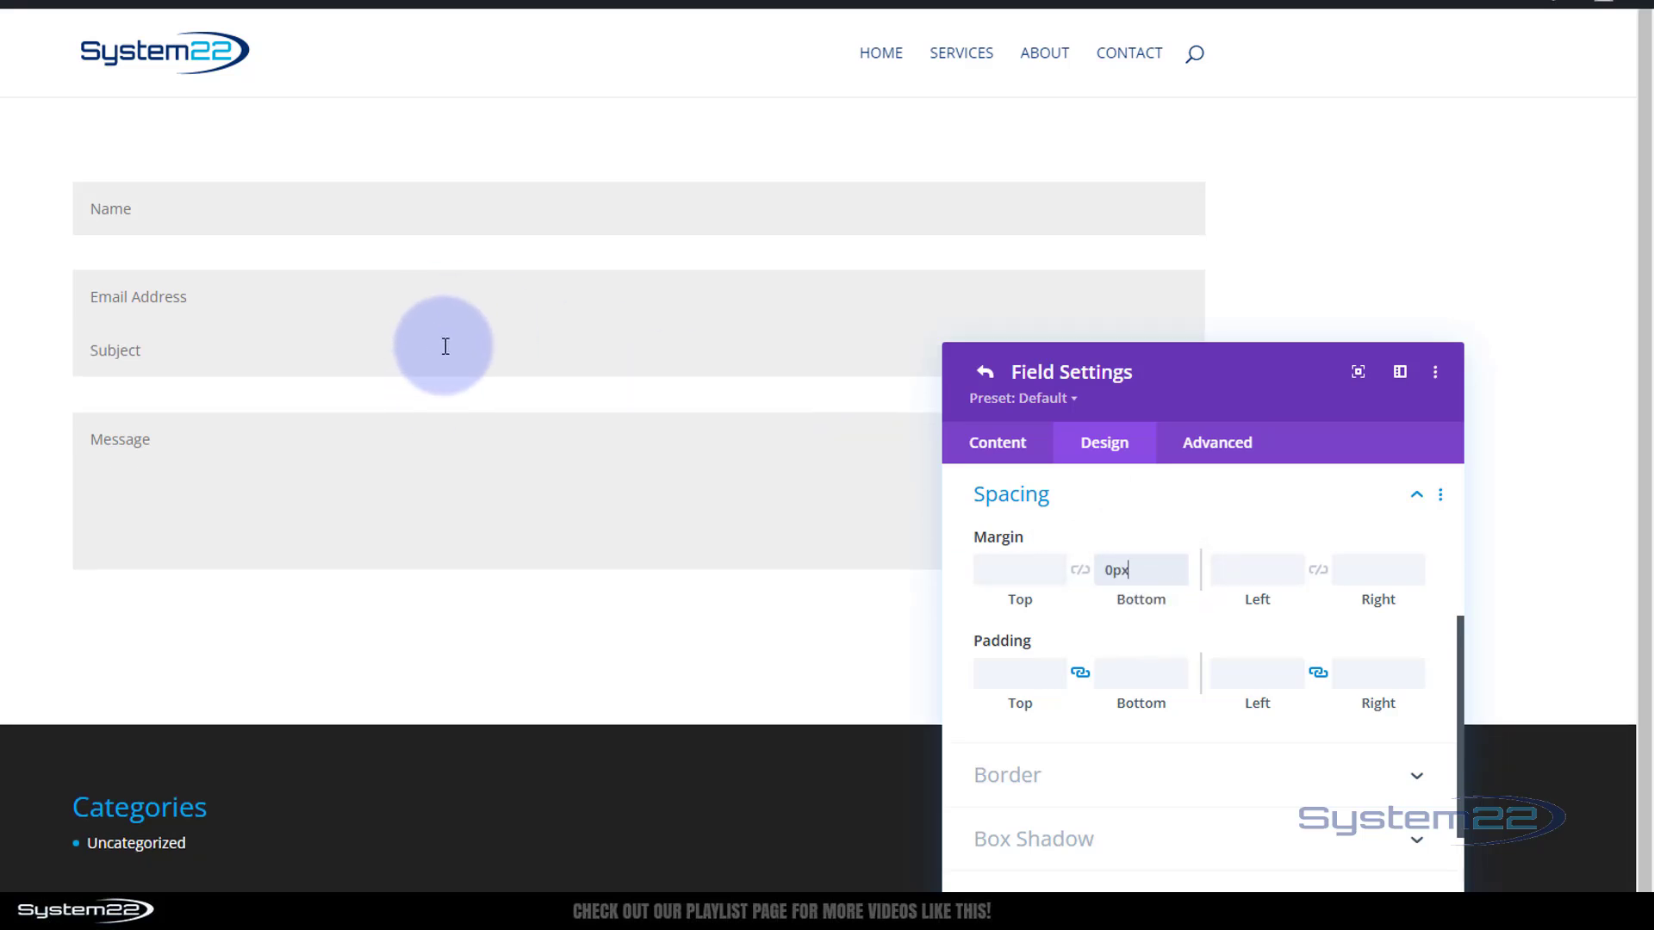
pyautogui.doubleClick(1128, 569)
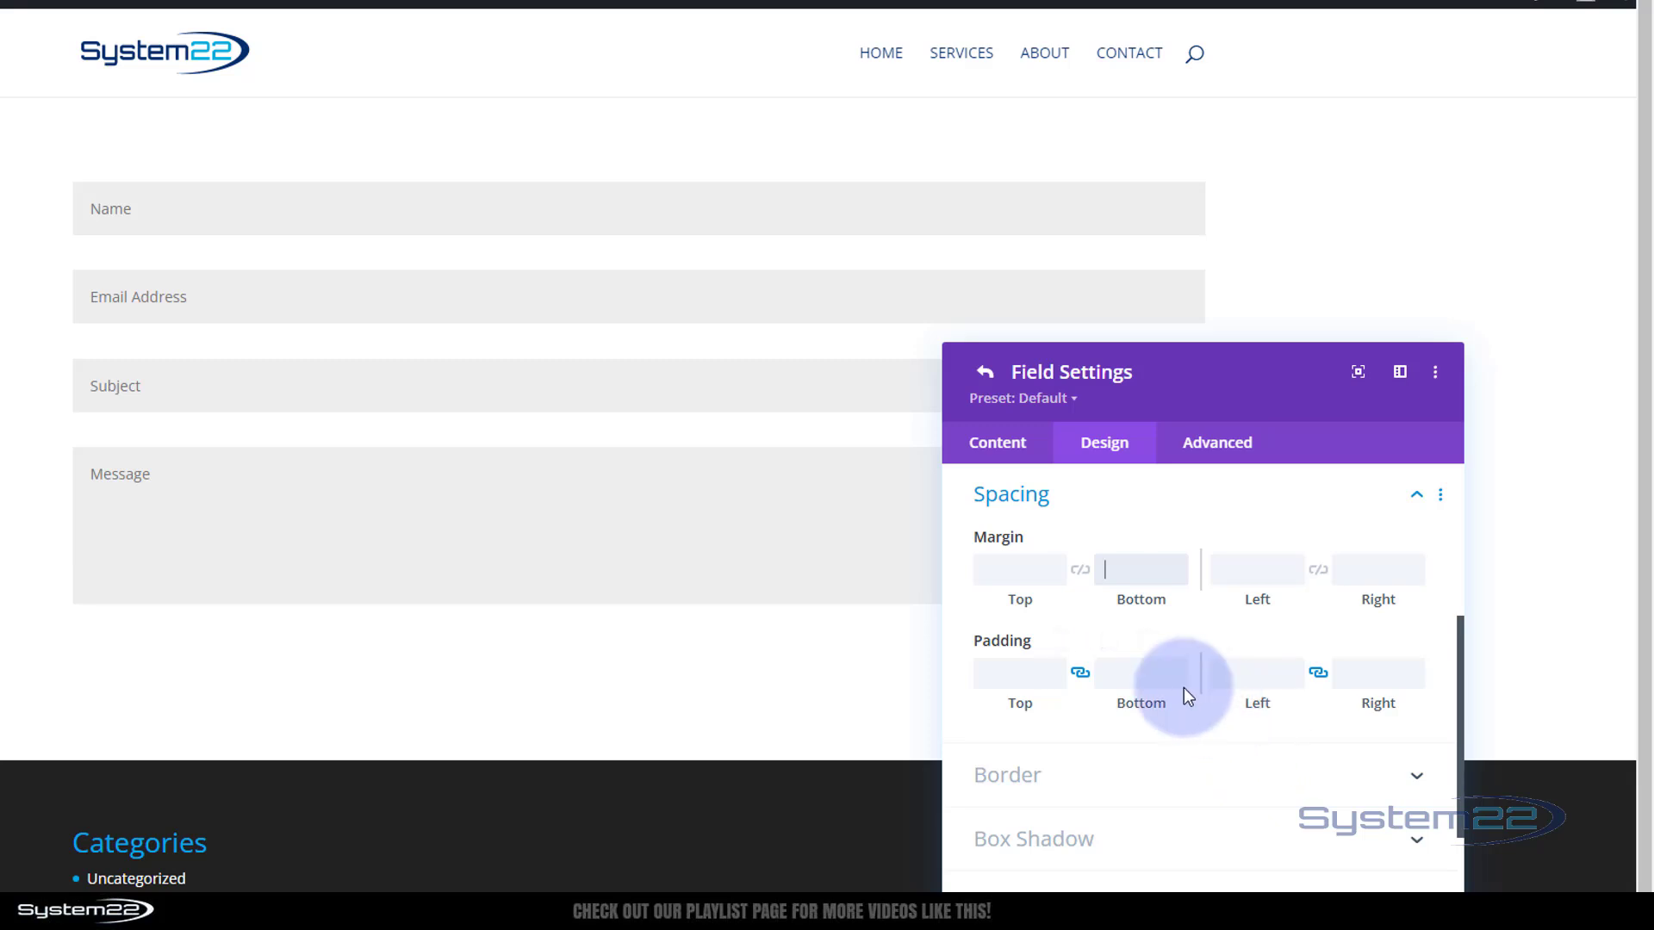
pyautogui.click(987, 572)
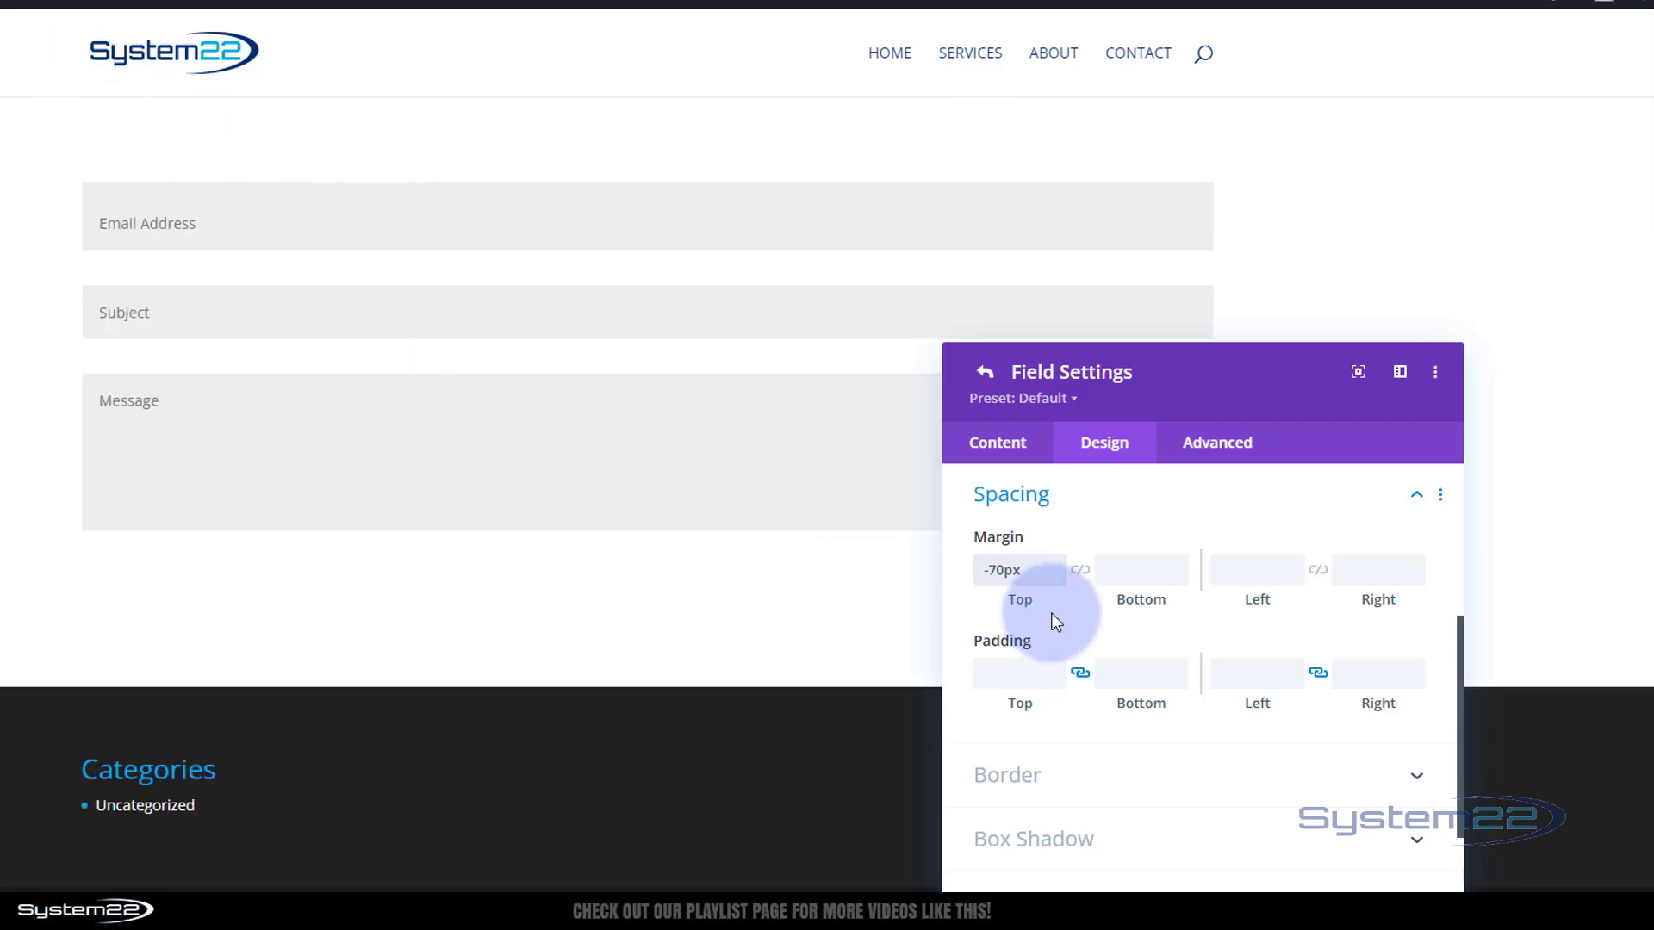
pyautogui.moveTo(1030, 571); pyautogui.dragTo(966, 574)
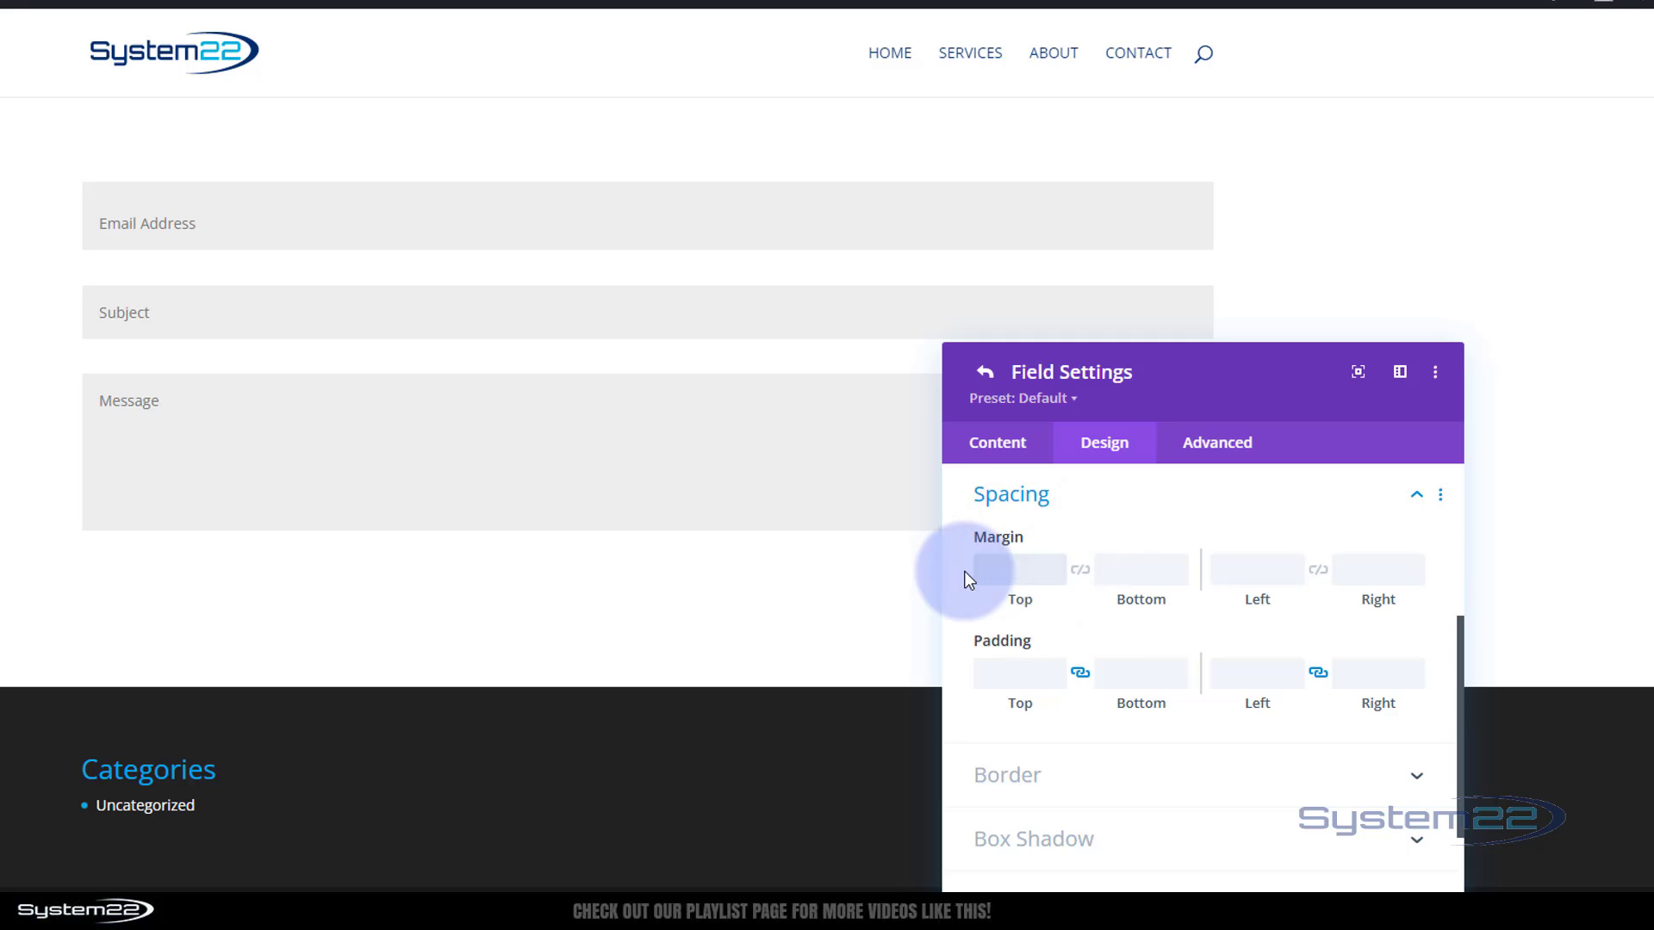
# Under Border, give the Email field mixed corner radii of 25px, 5px and 25px
pyautogui.scroll(-2, 1181, 558)
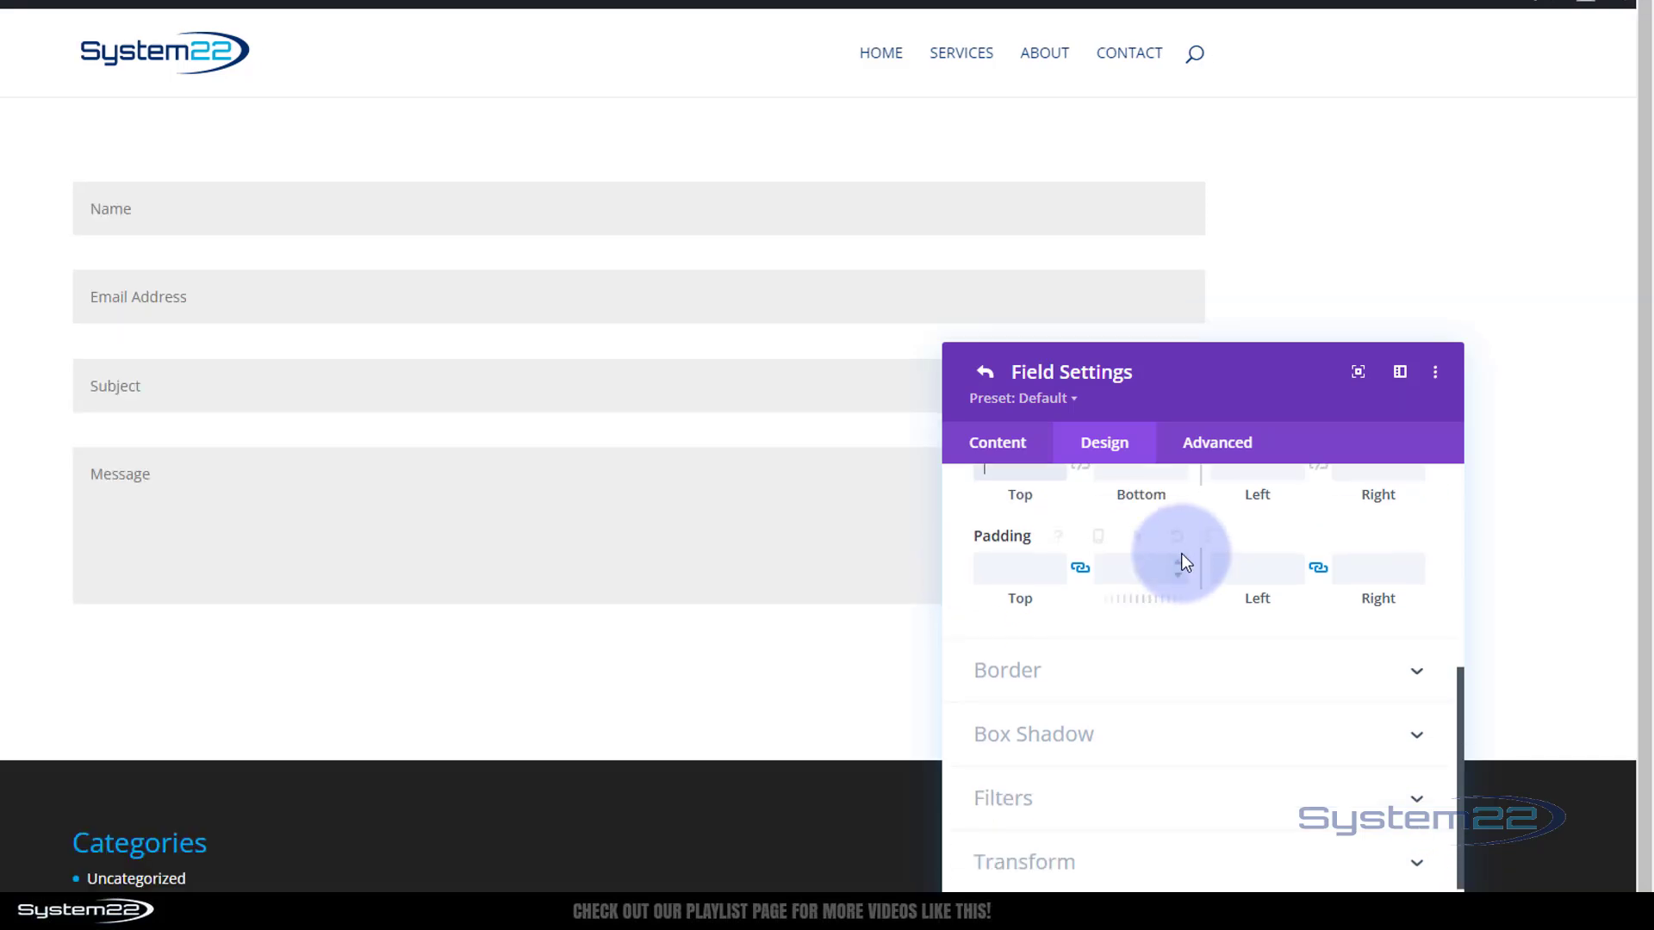
pyautogui.click(1157, 627)
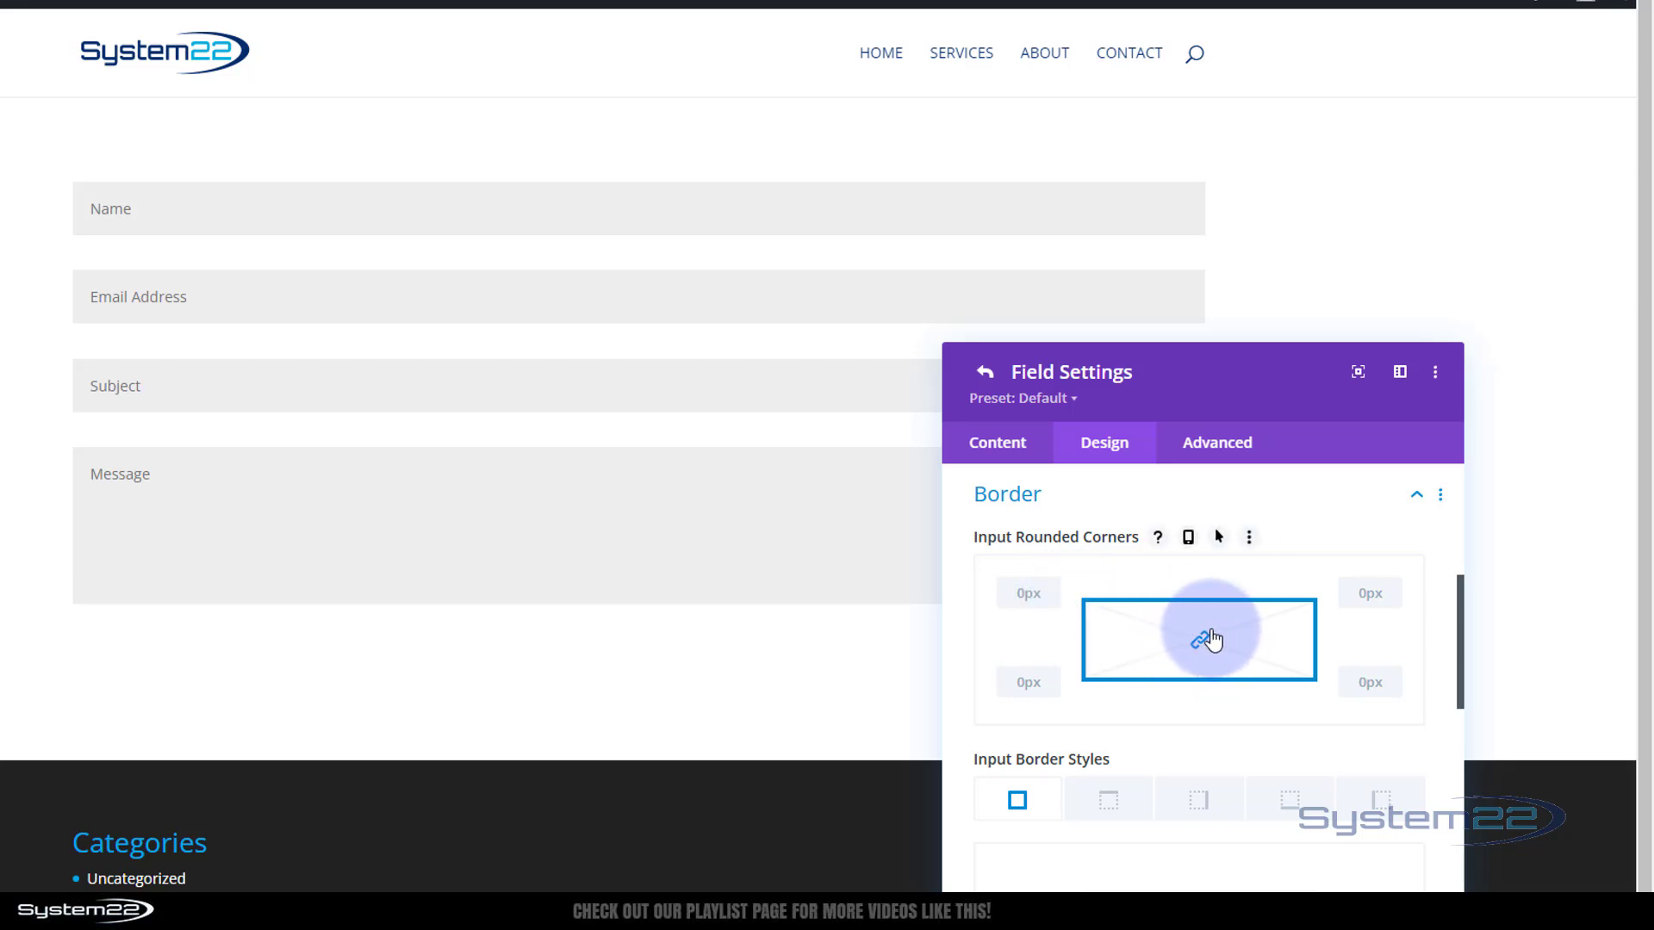
pyautogui.click(1019, 597)
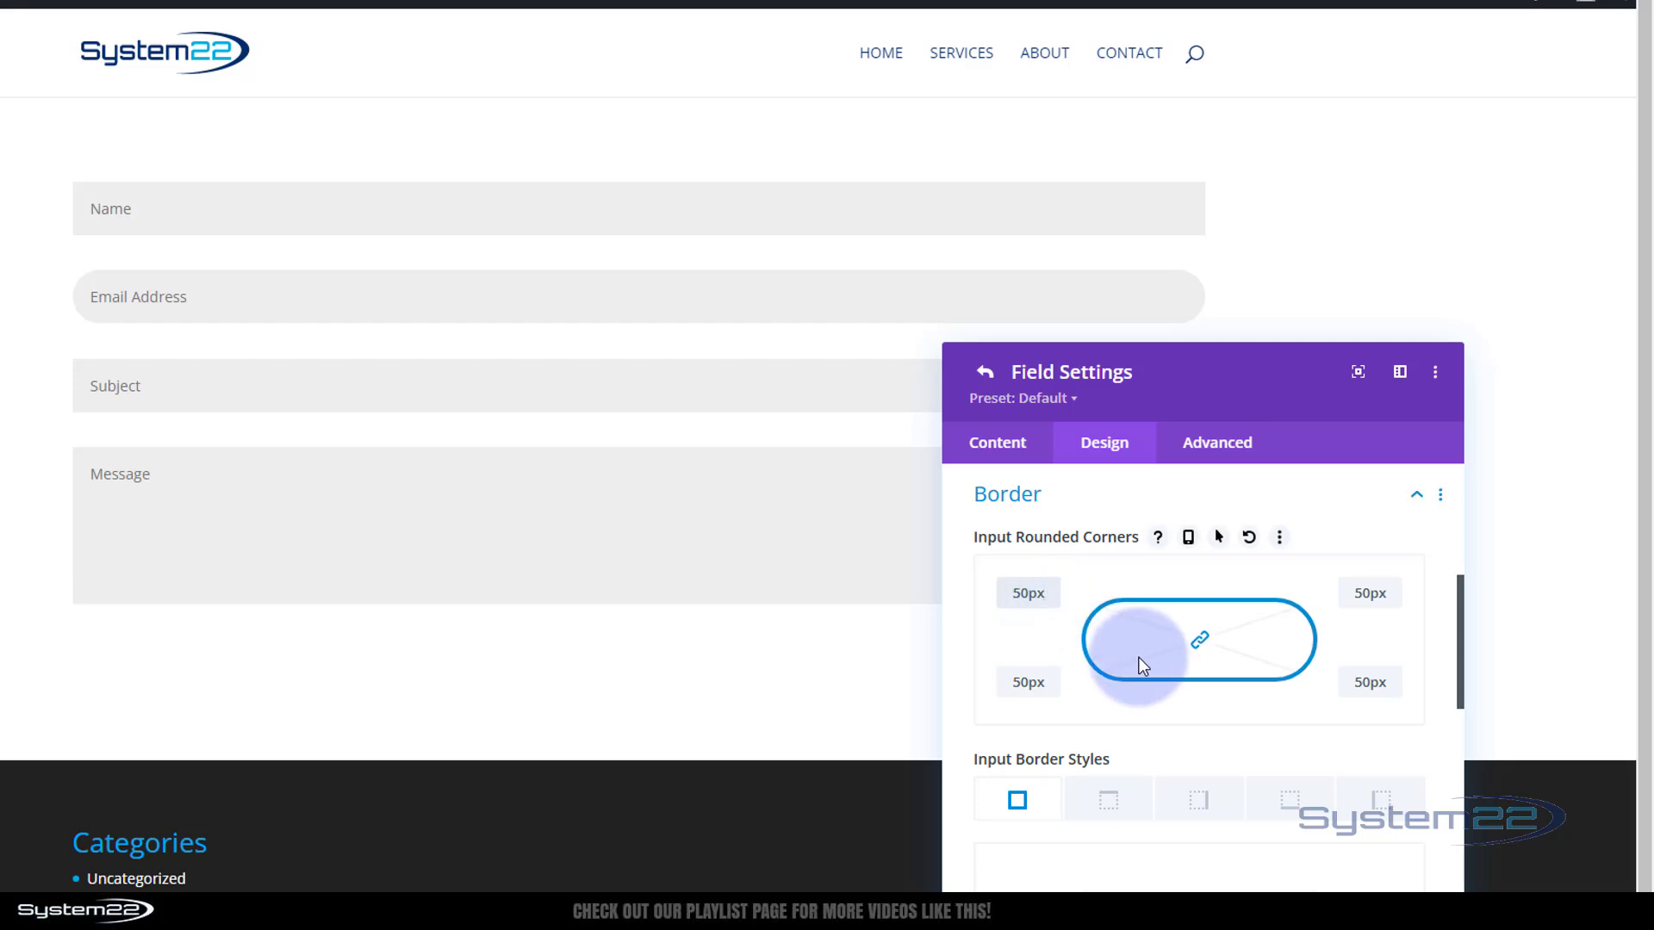
pyautogui.moveTo(1006, 593); pyautogui.dragTo(1054, 594)
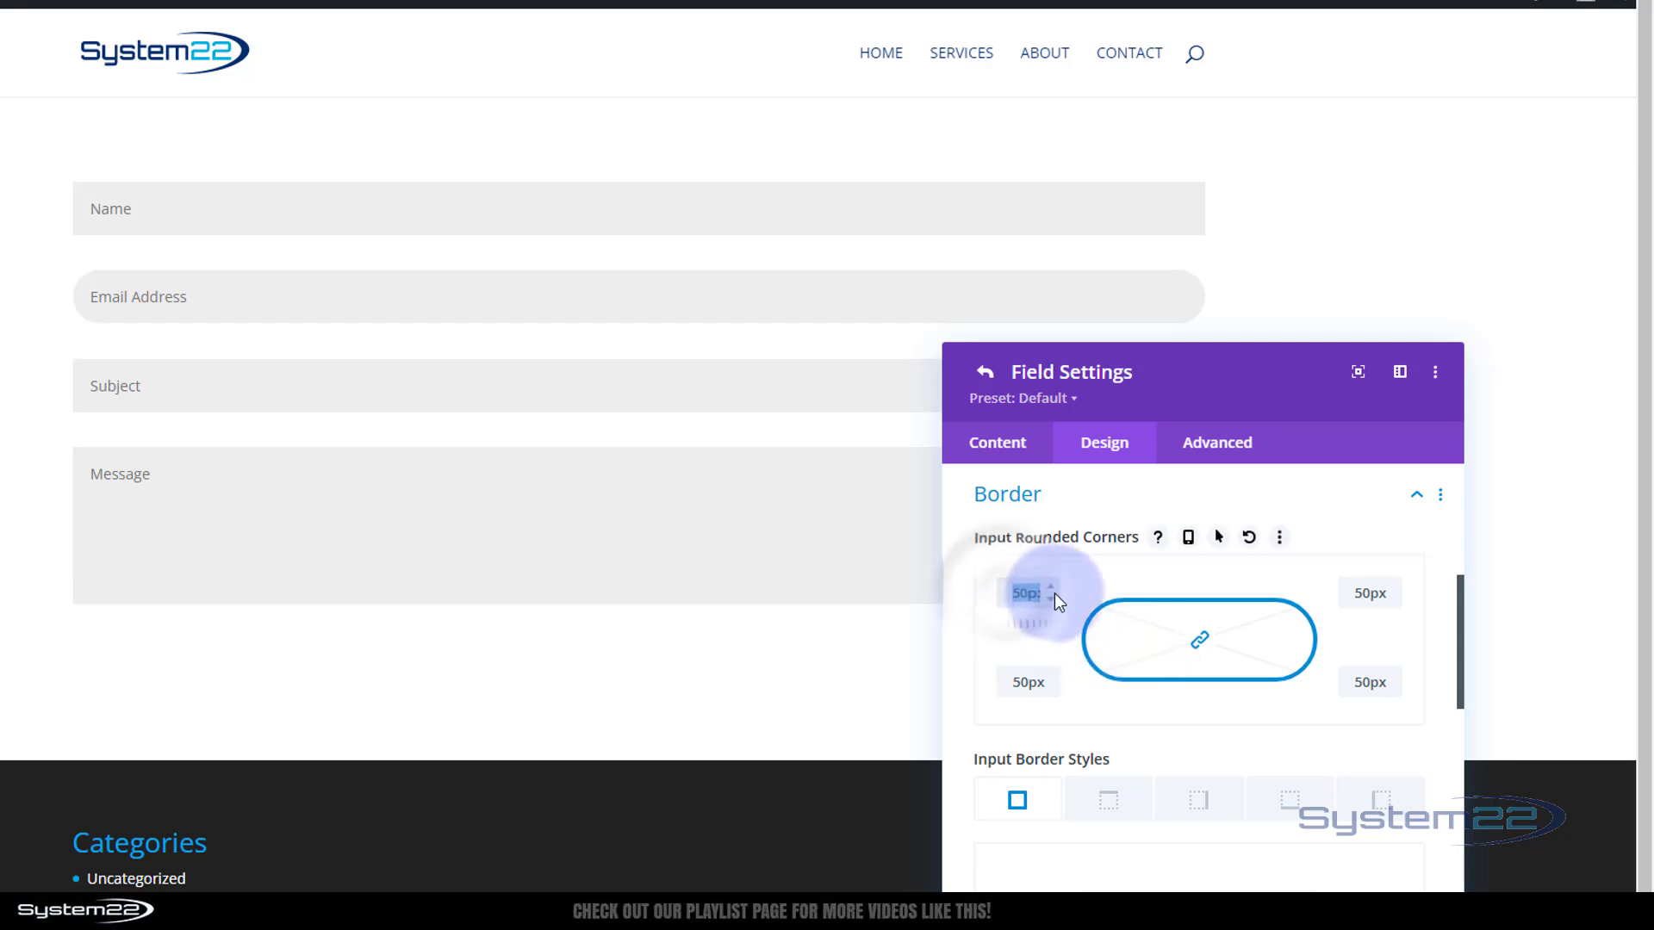
pyautogui.write('0')
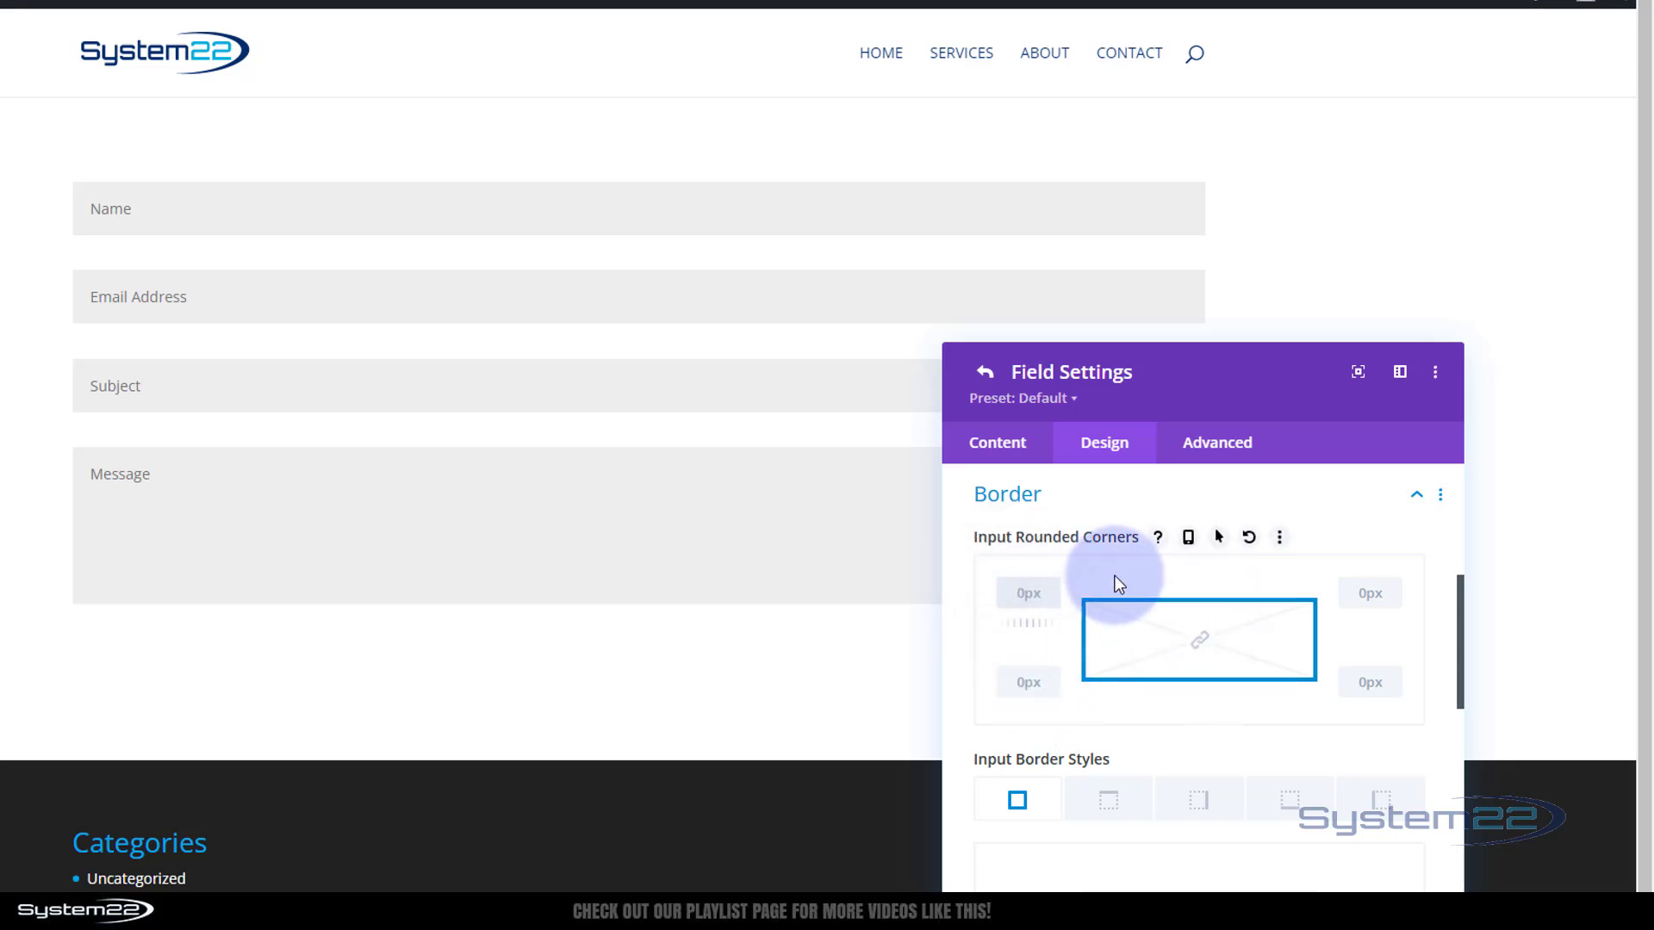
pyautogui.write('25')
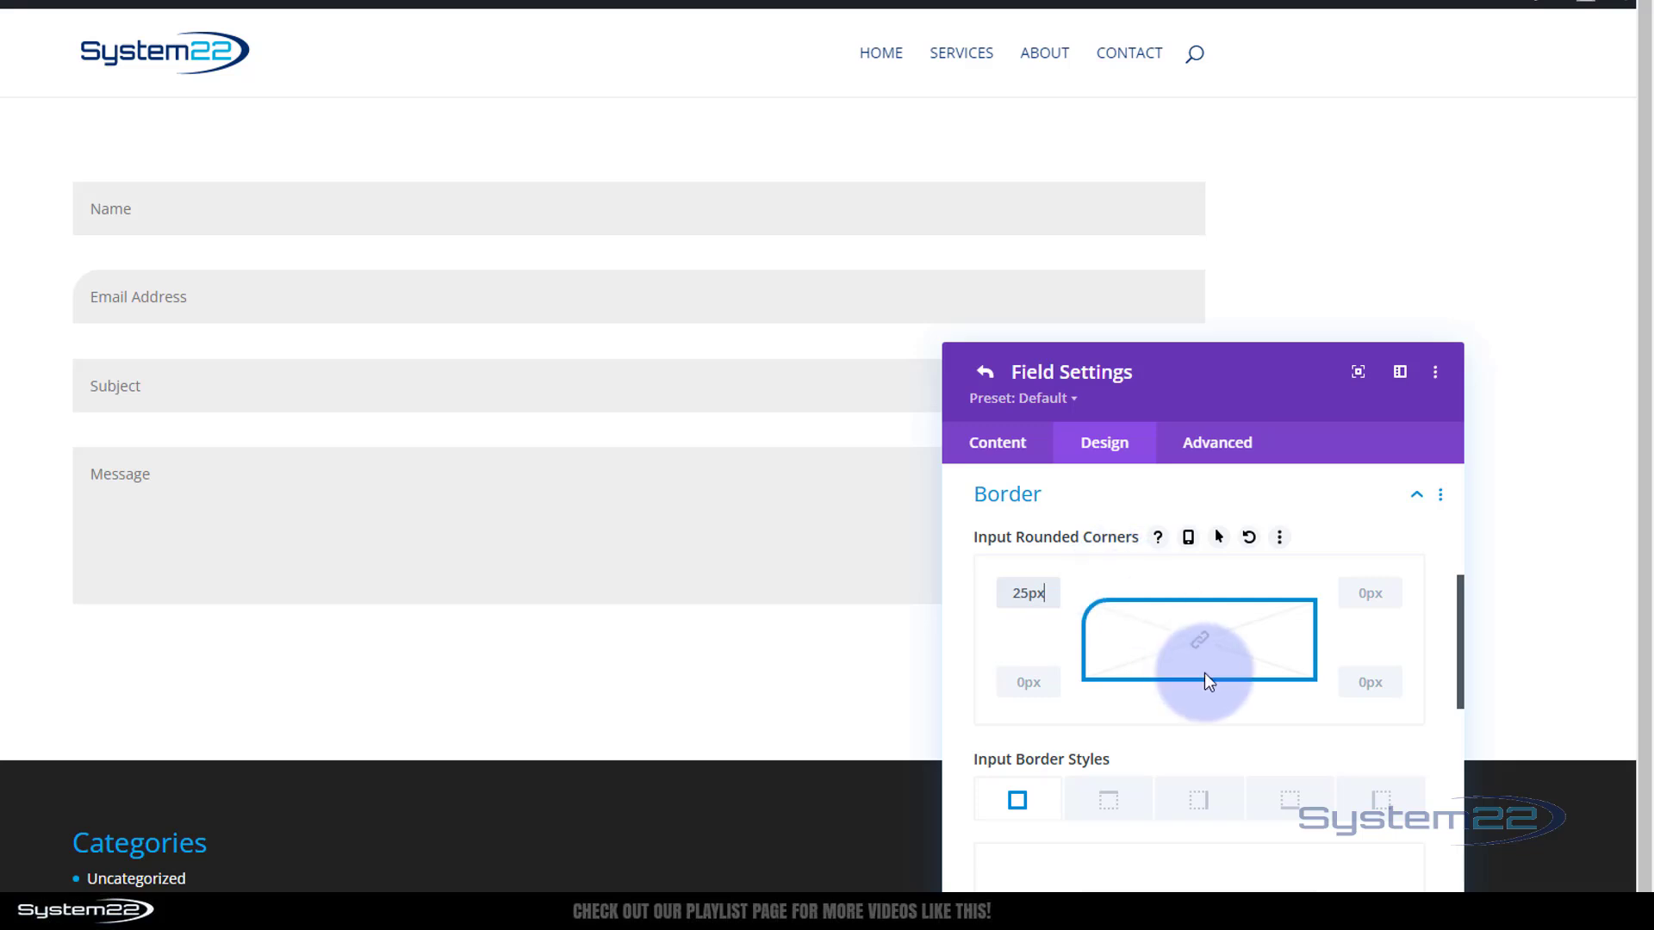
pyautogui.click(1356, 595)
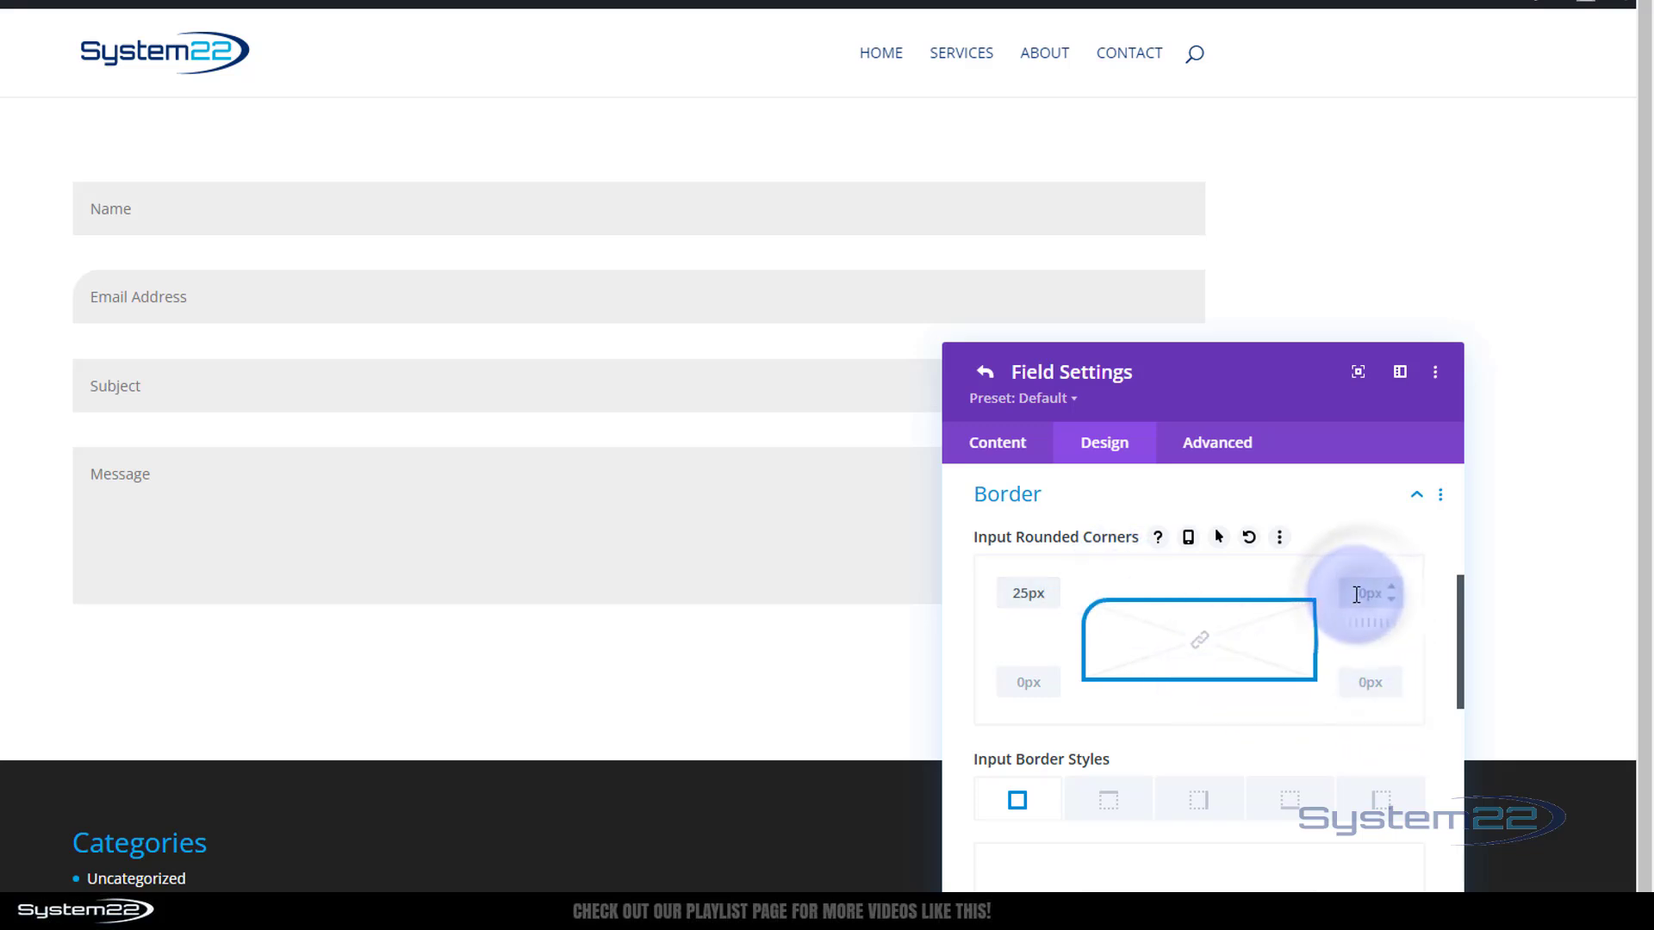
pyautogui.write('5')
pyautogui.click(1358, 683)
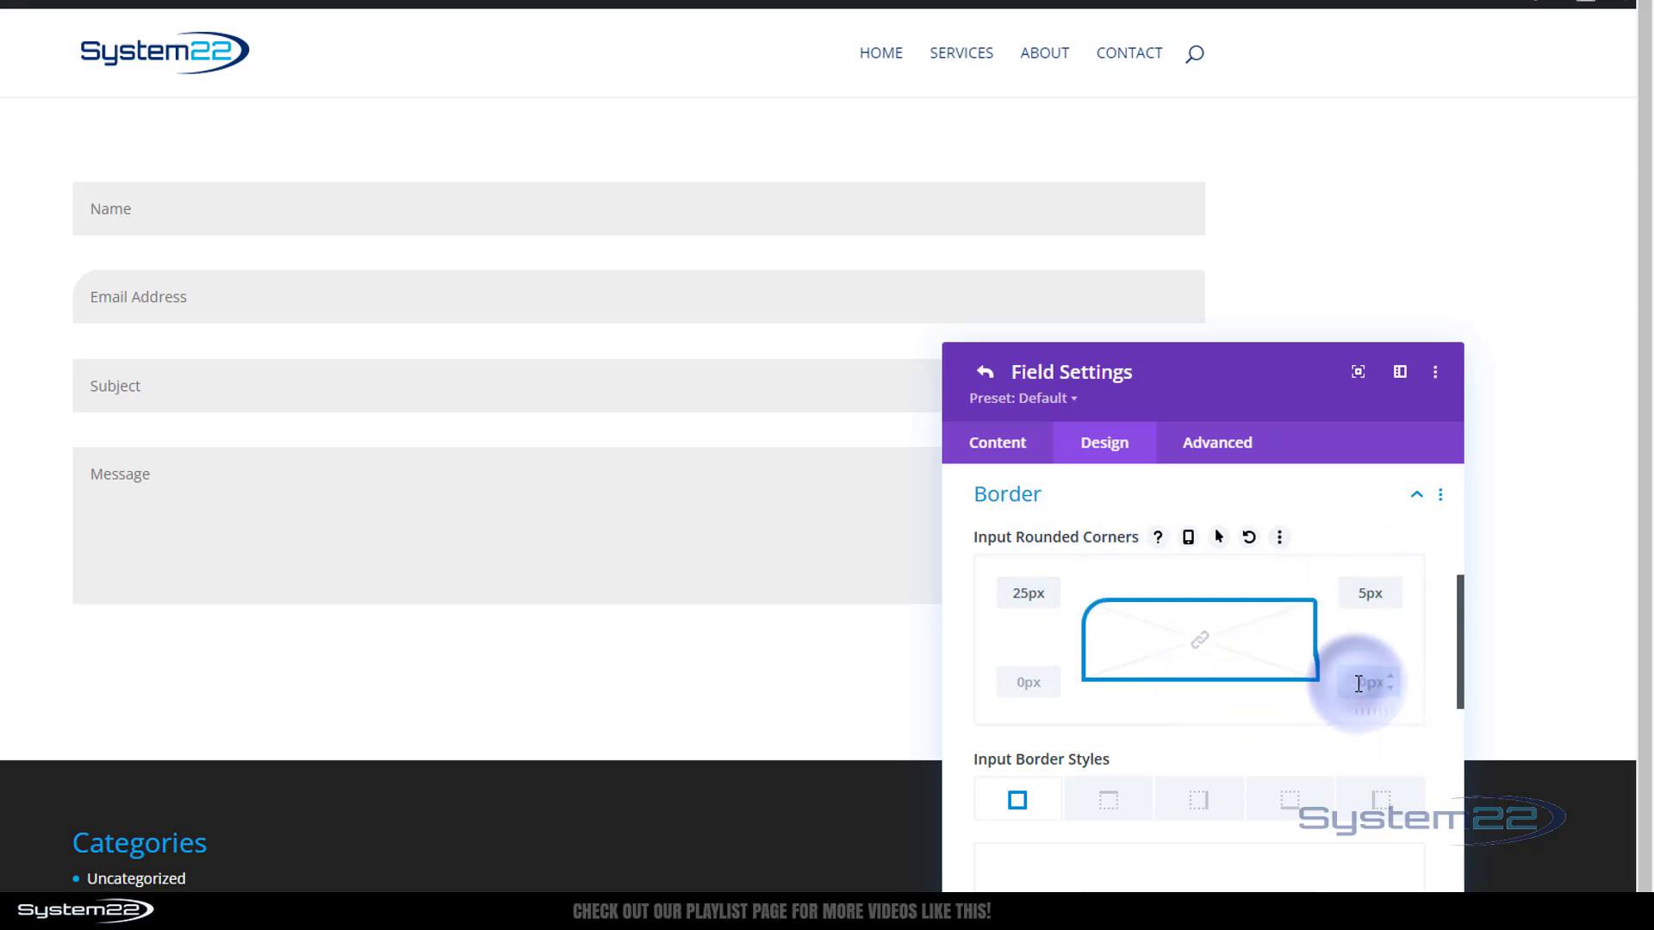
pyautogui.write('25')
pyautogui.click(1029, 683)
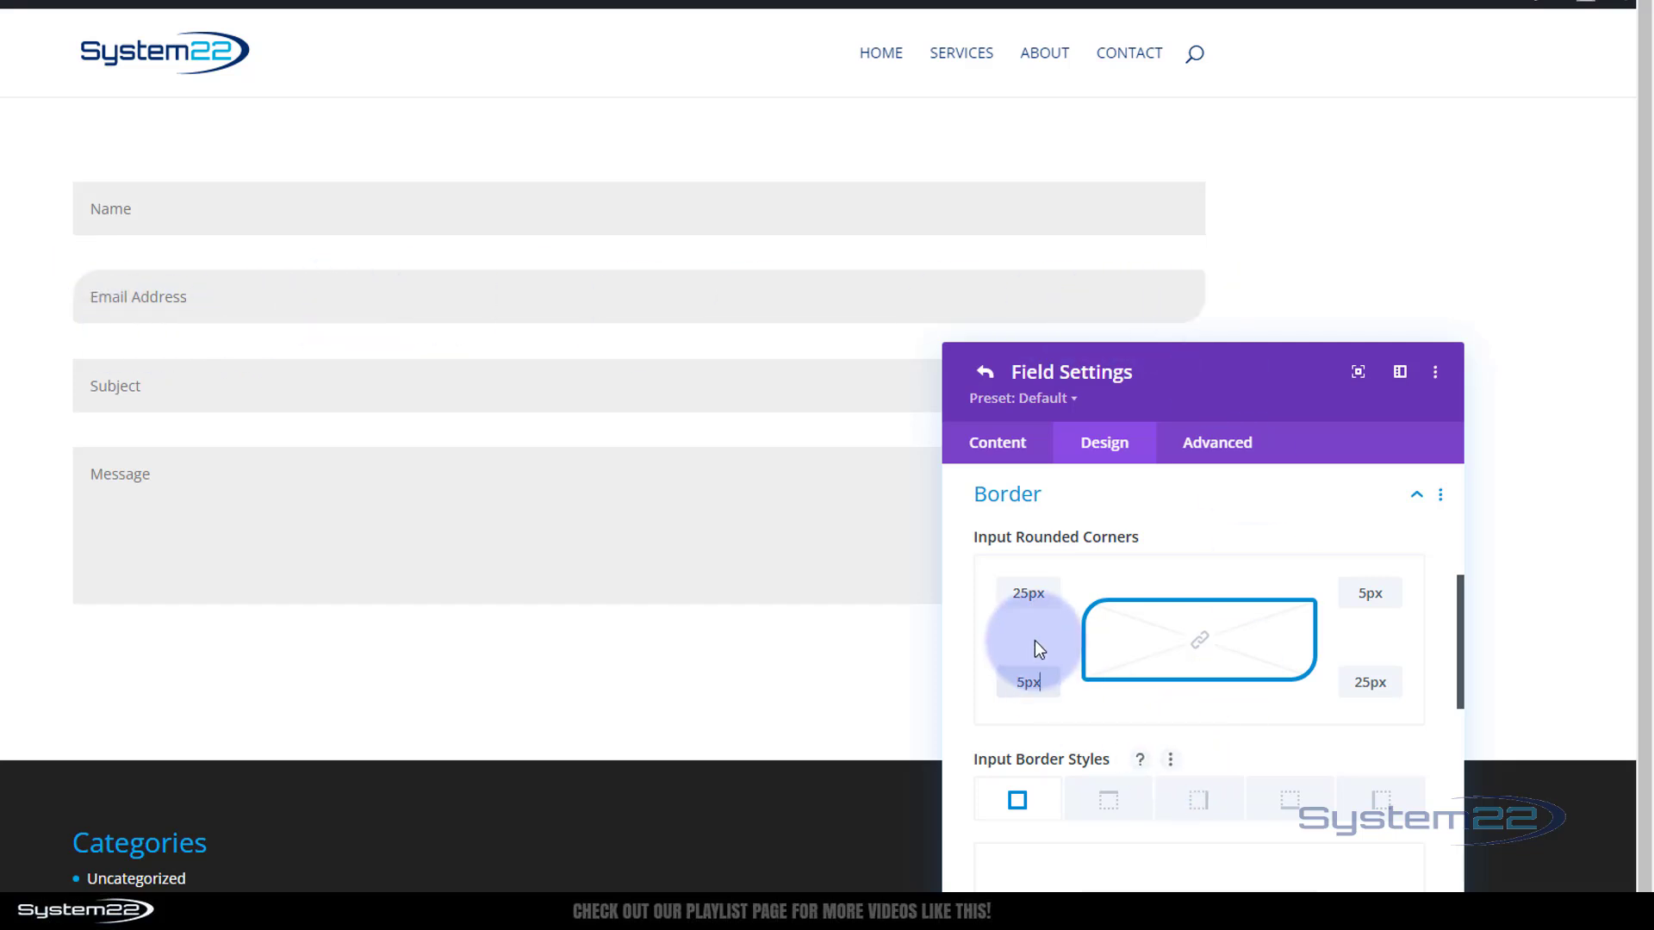
# Link all four corners and set the shared radius to 0px
pyautogui.click(1201, 641)
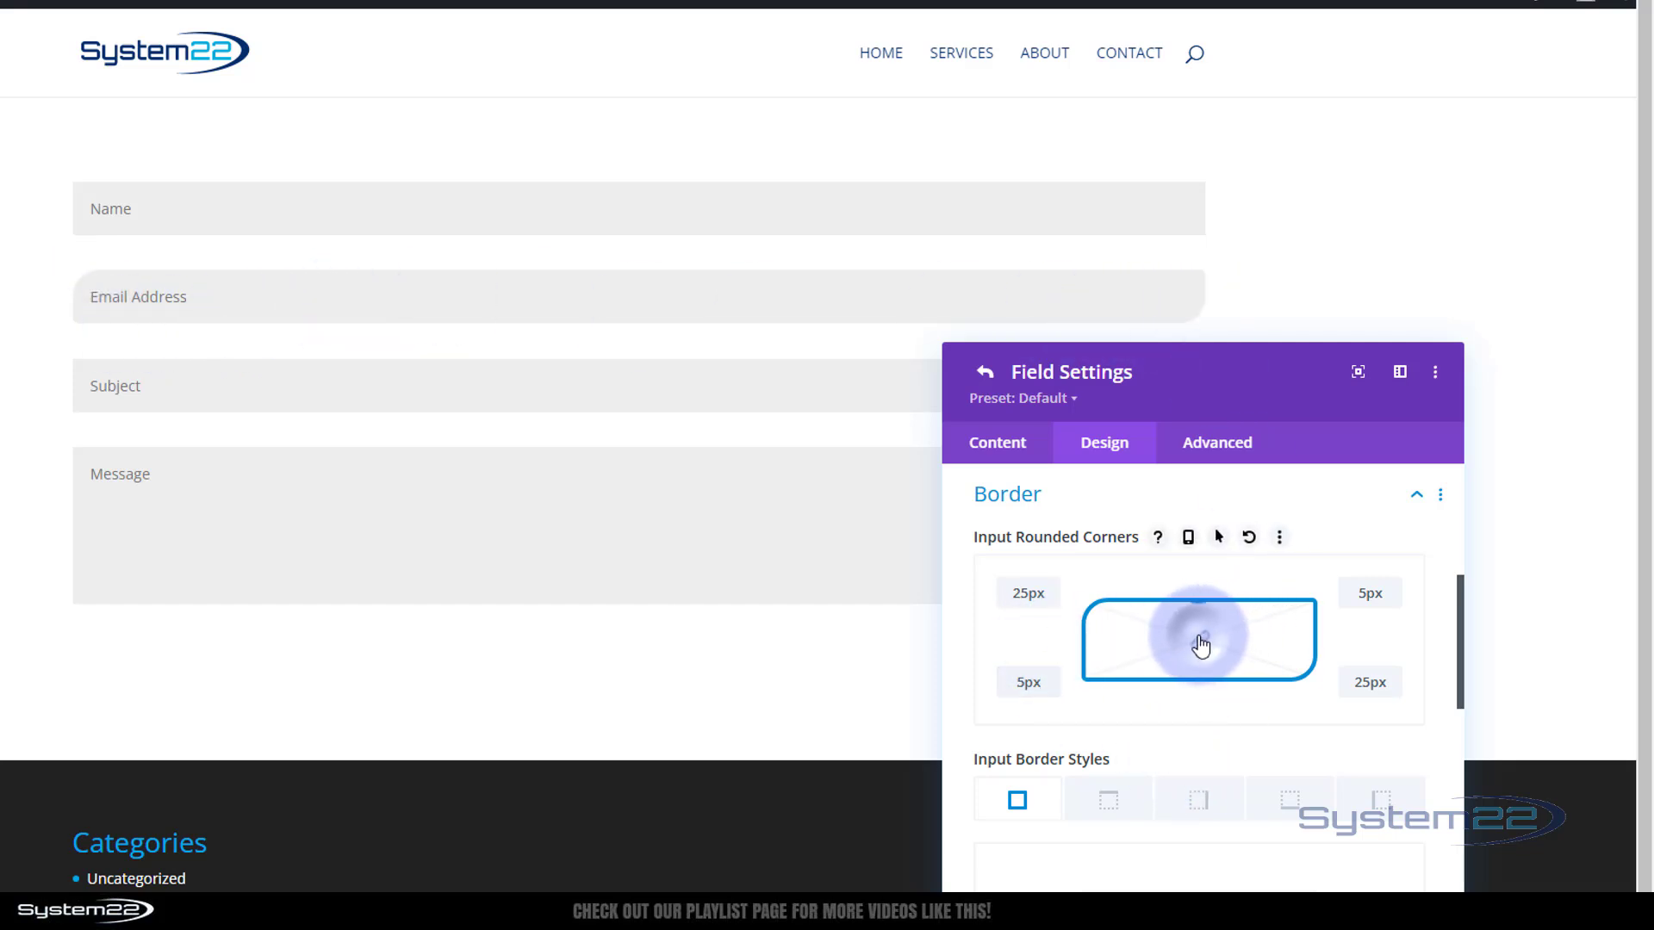
pyautogui.moveTo(1011, 592); pyautogui.dragTo(1047, 595)
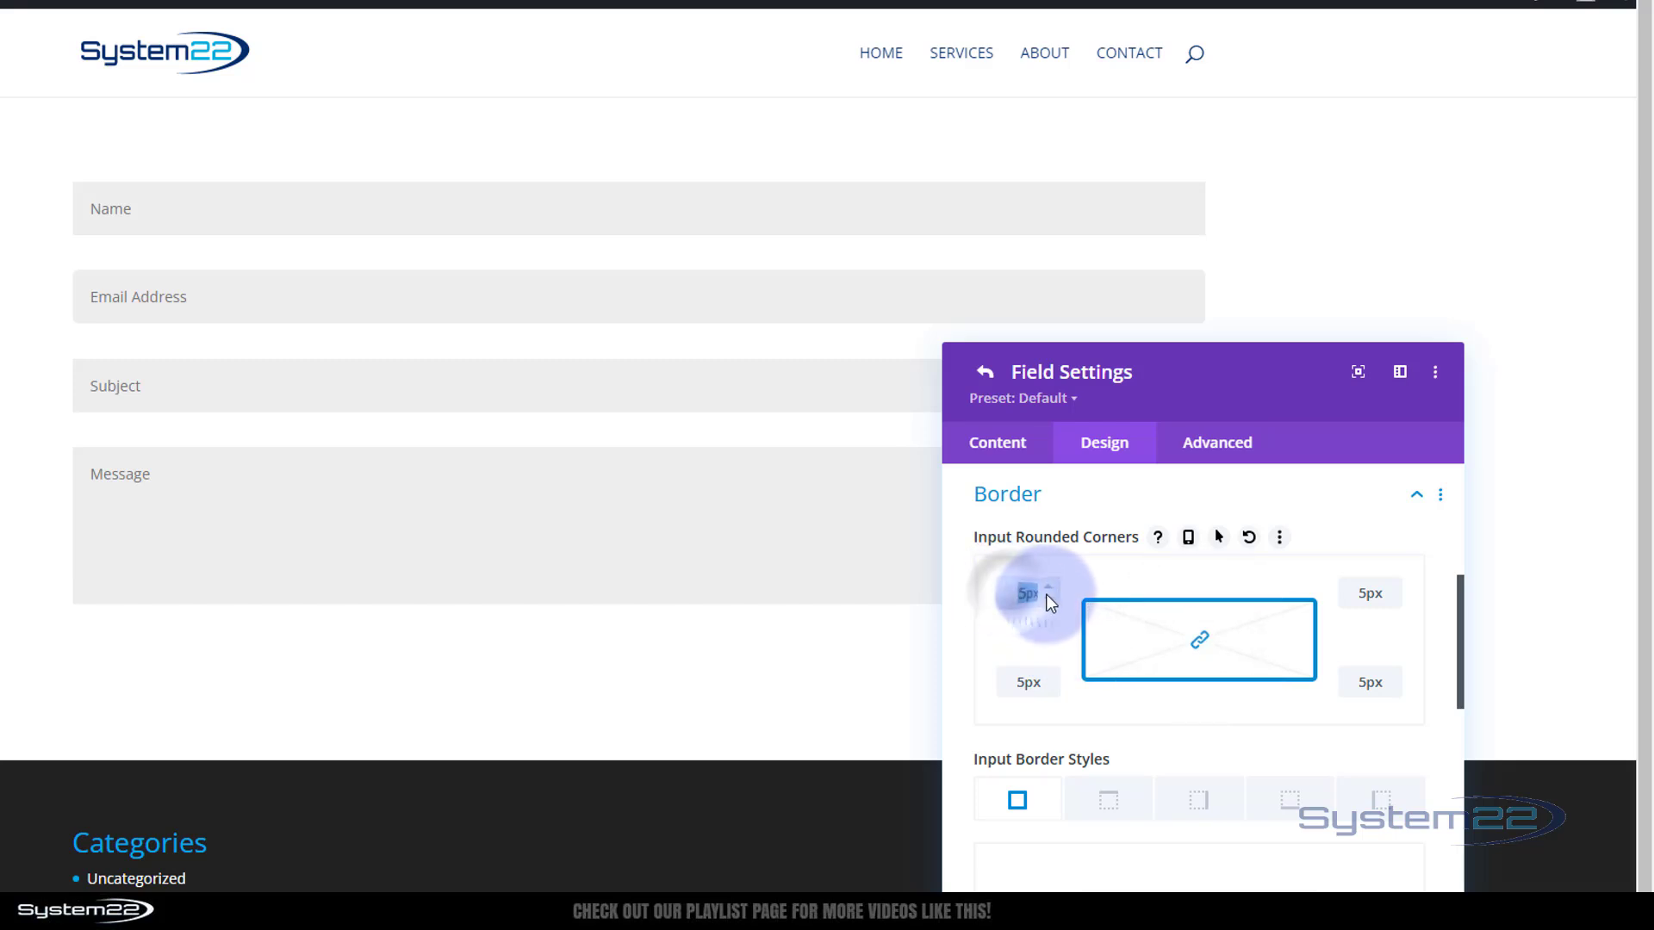
pyautogui.write('0')
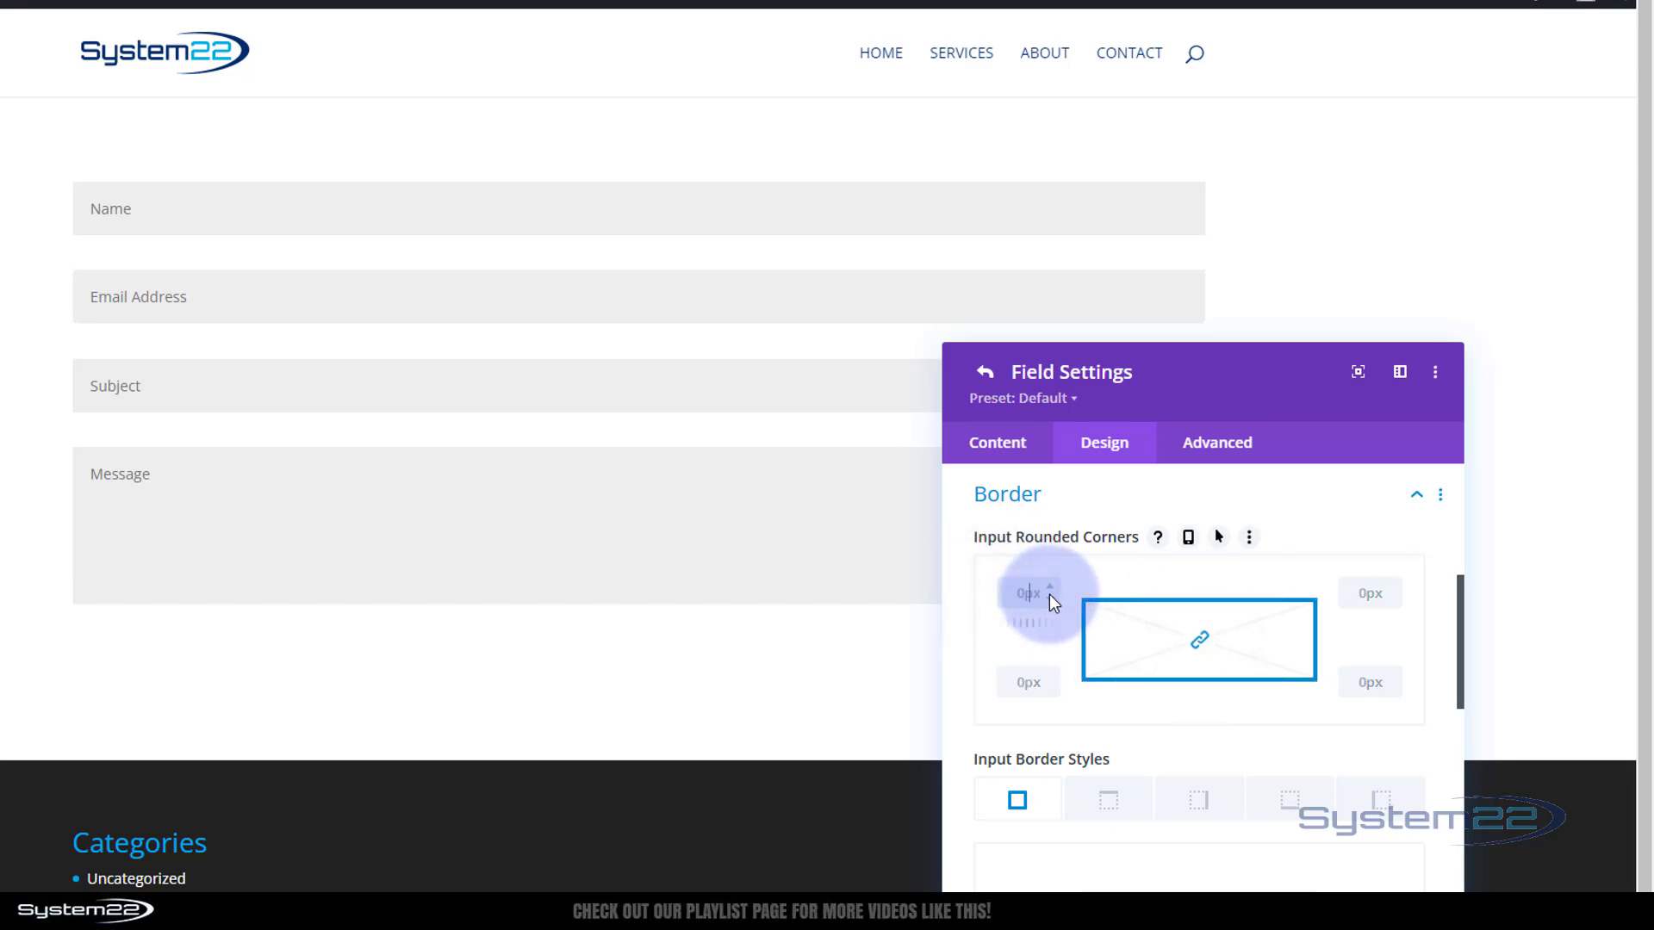
pyautogui.click(1010, 594)
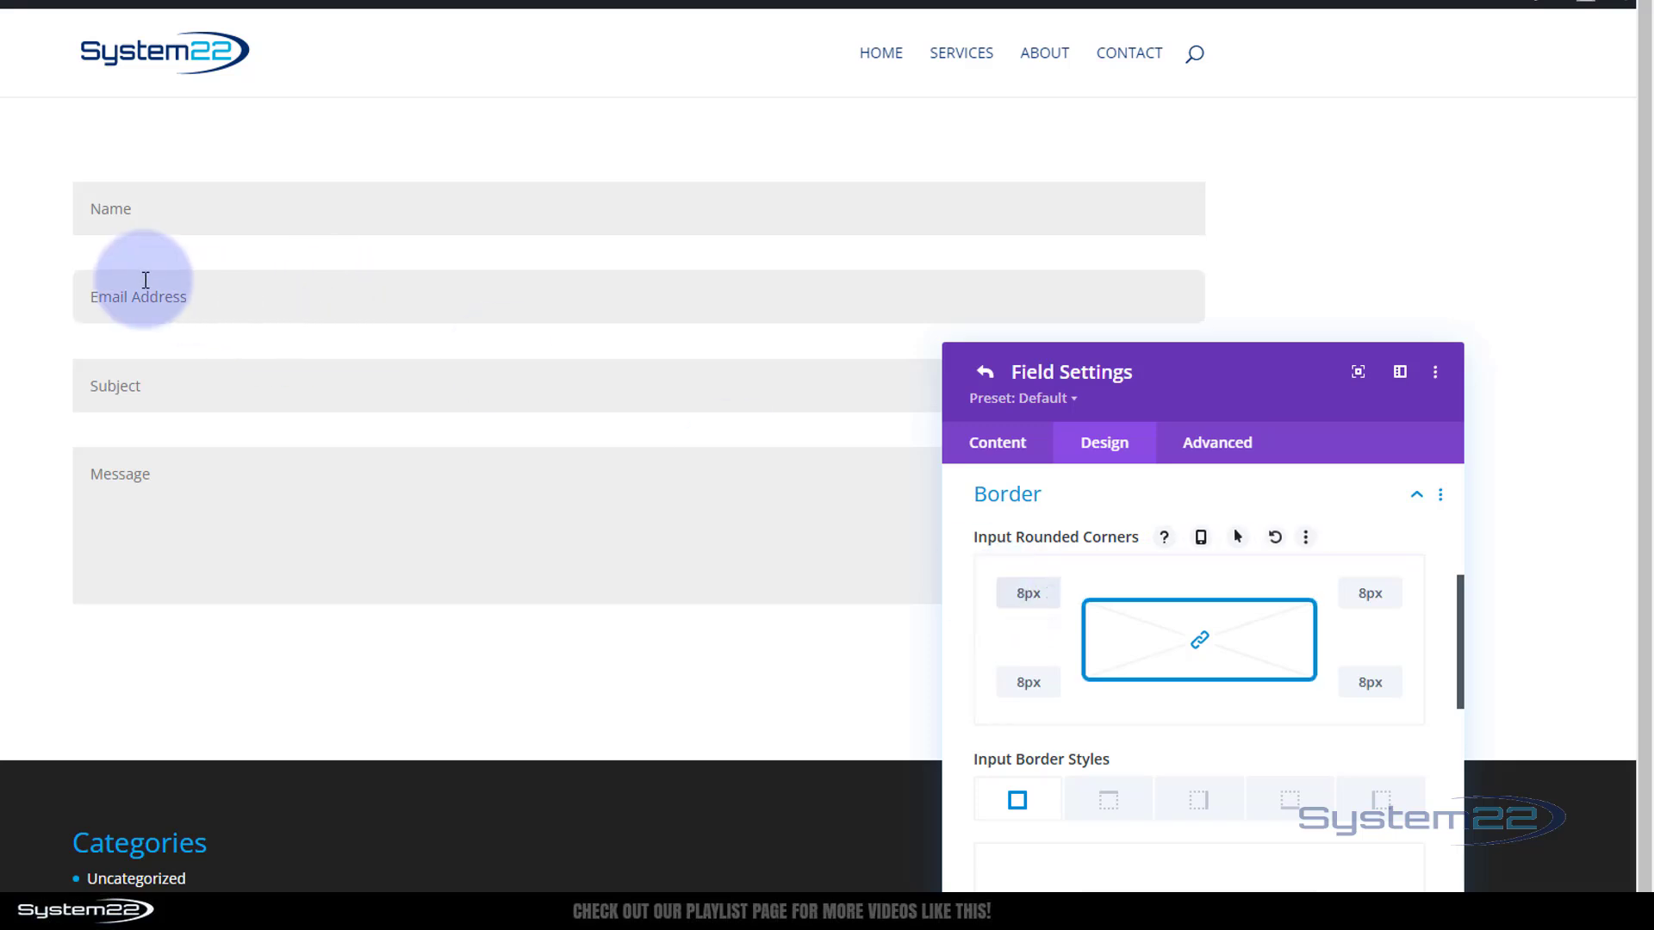
pyautogui.doubleClick(1046, 589)
pyautogui.write('0')
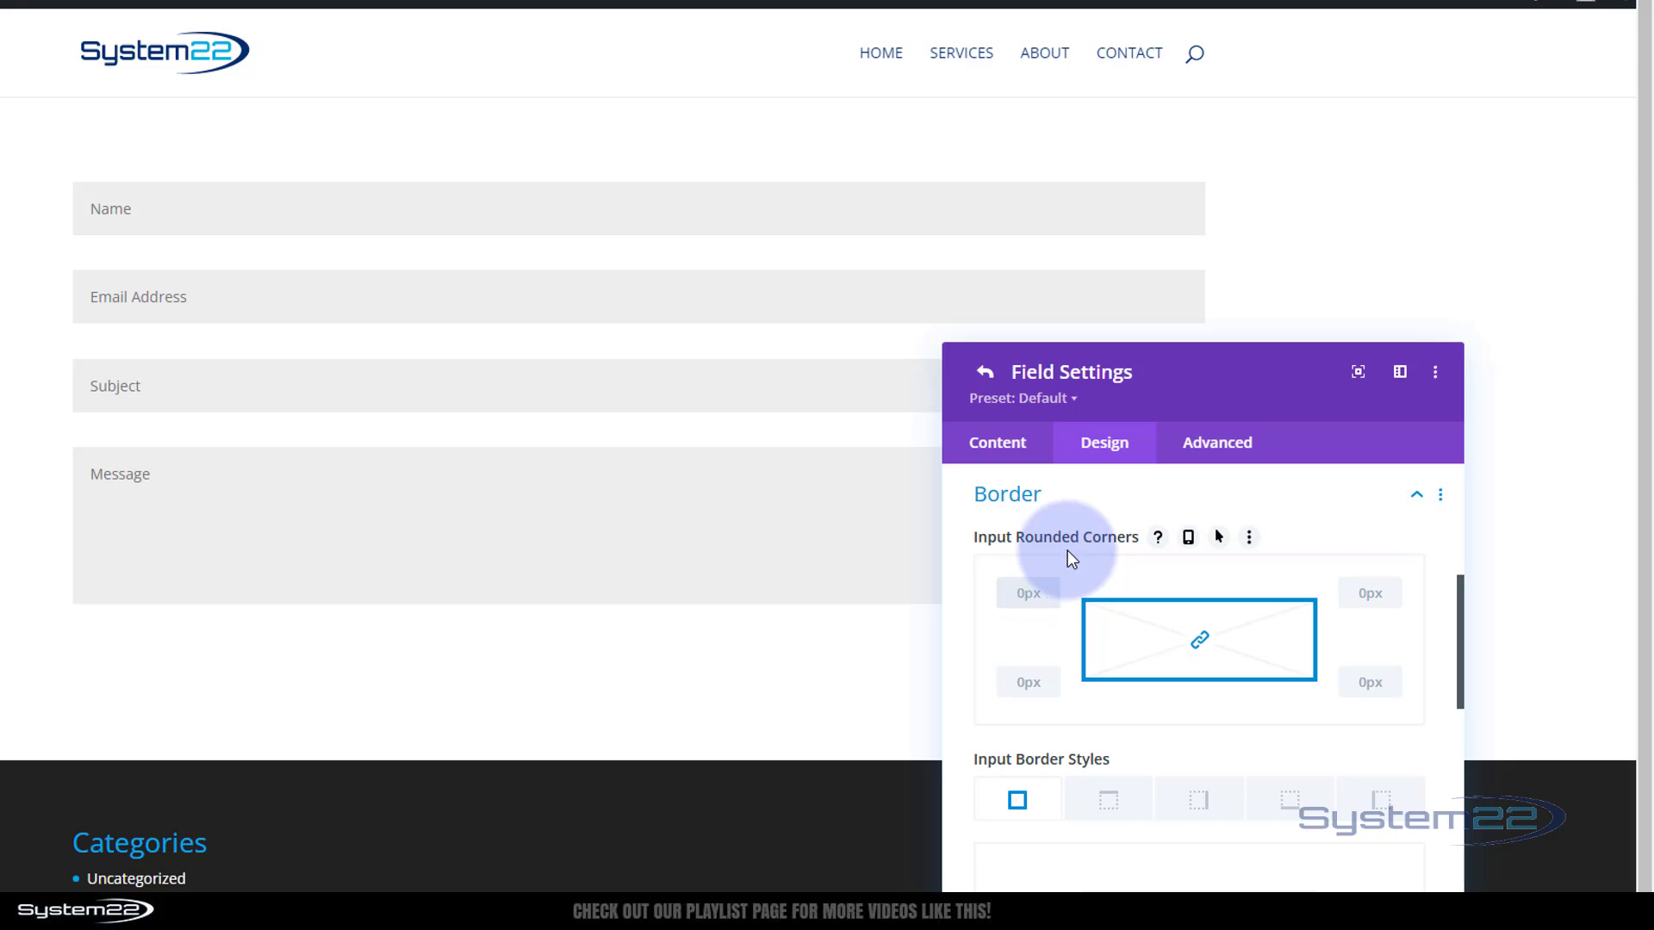
pyautogui.scroll(-3, 1067, 550)
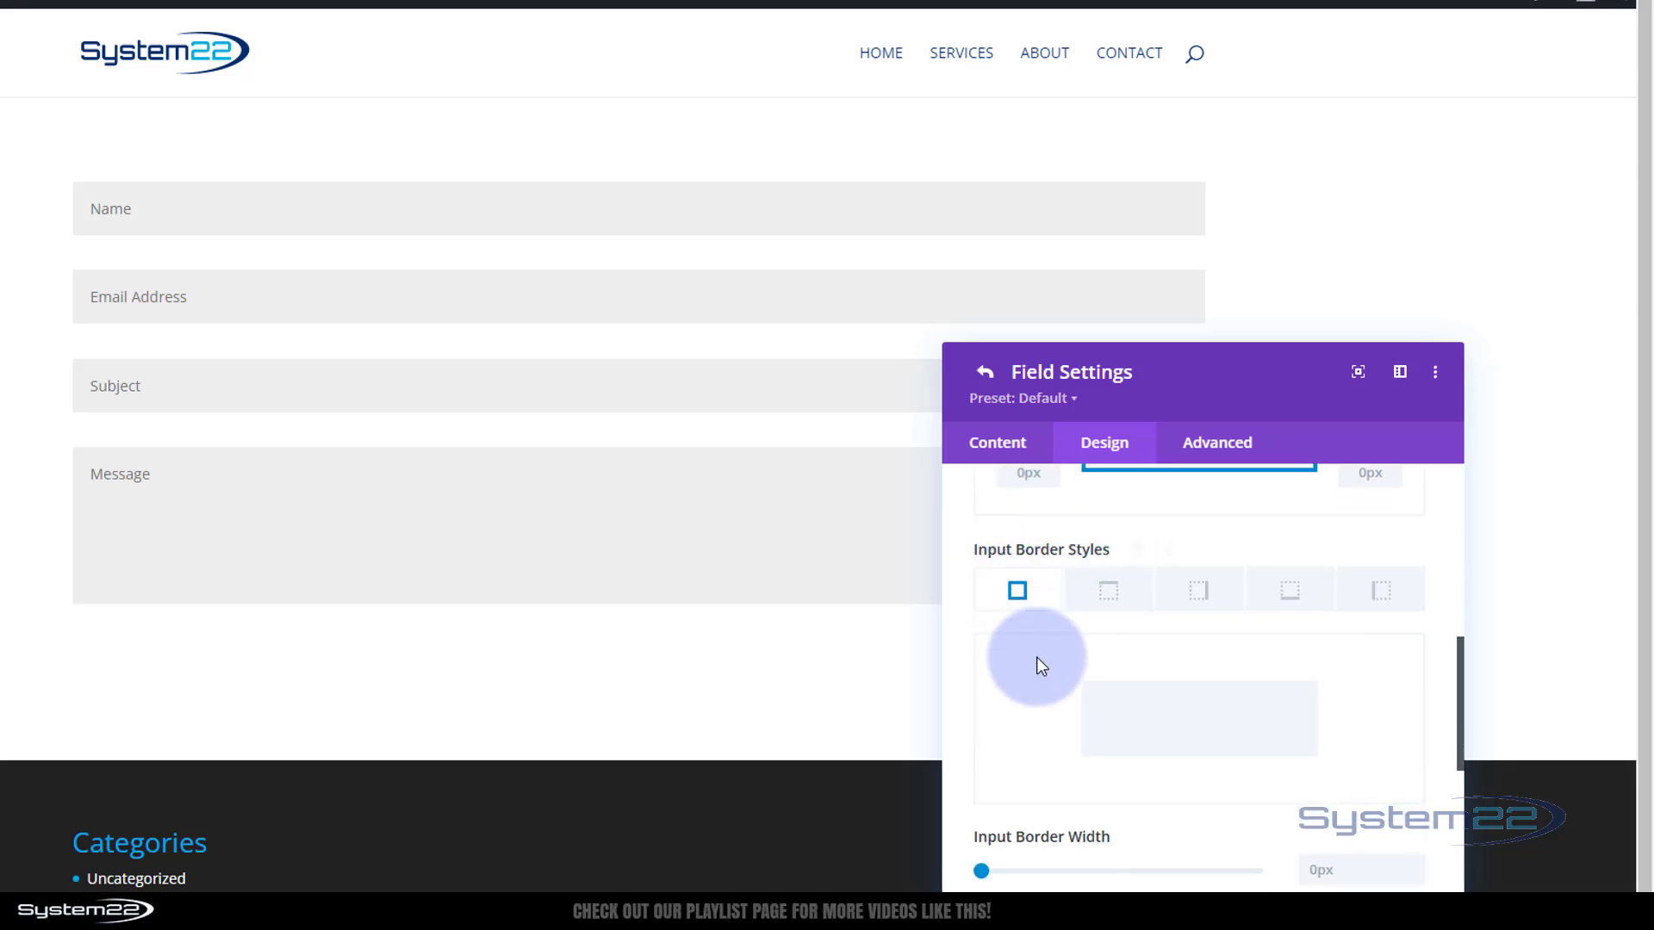
pyautogui.scroll(-3, 1040, 662)
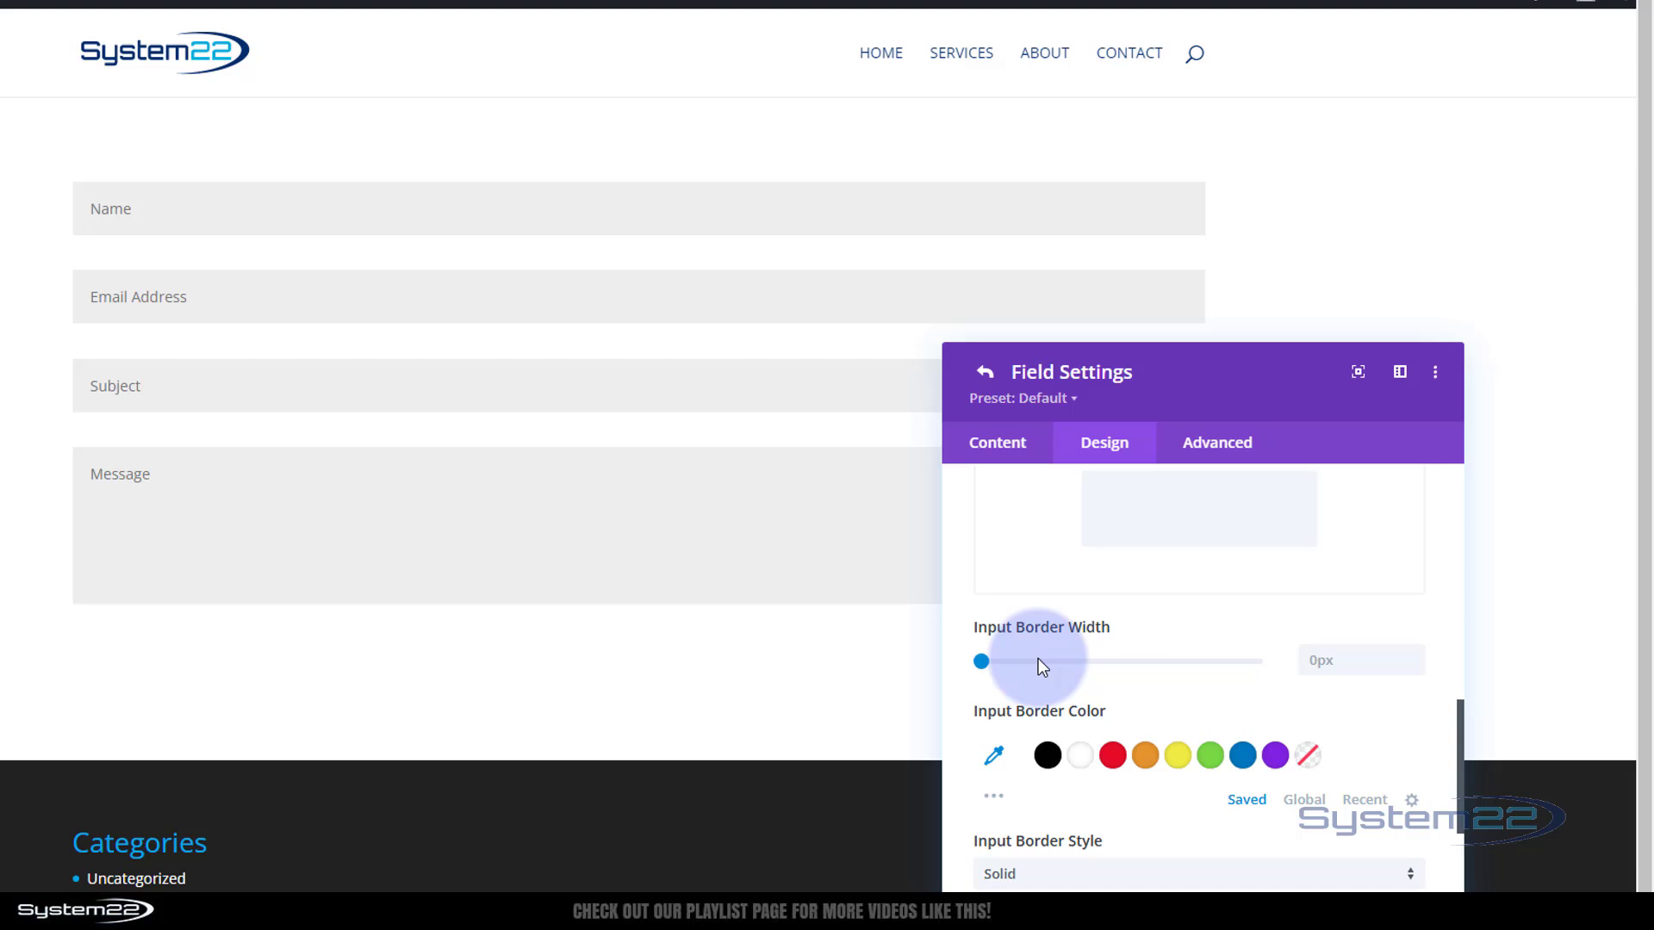
pyautogui.click(1414, 653)
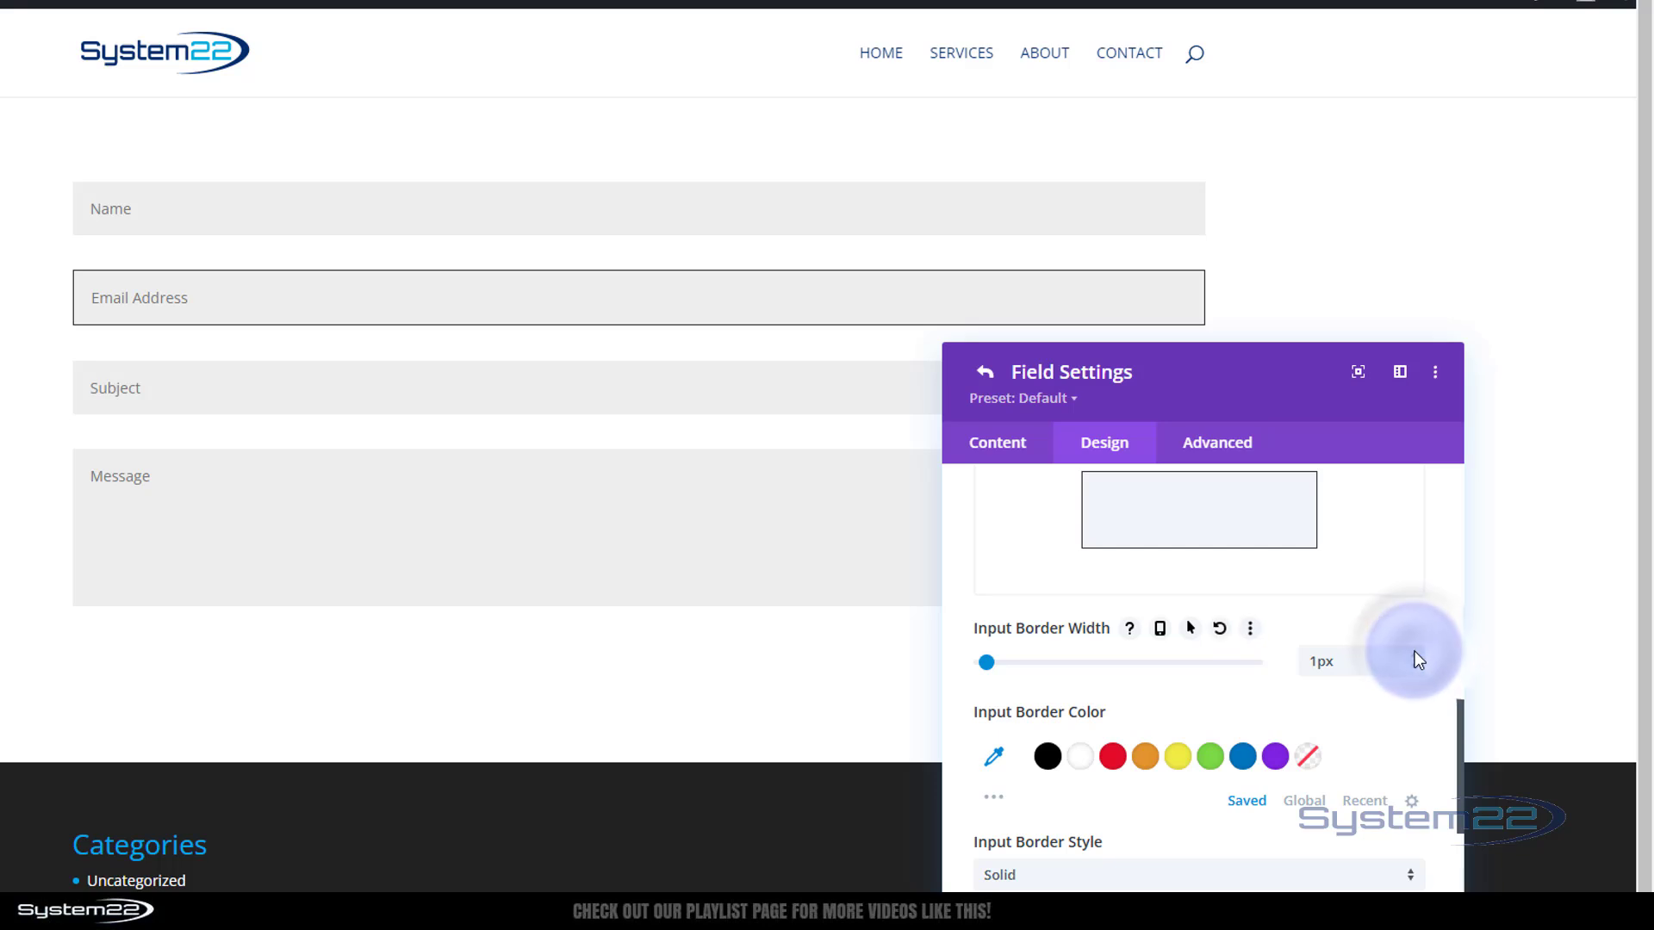
pyautogui.click(1114, 759)
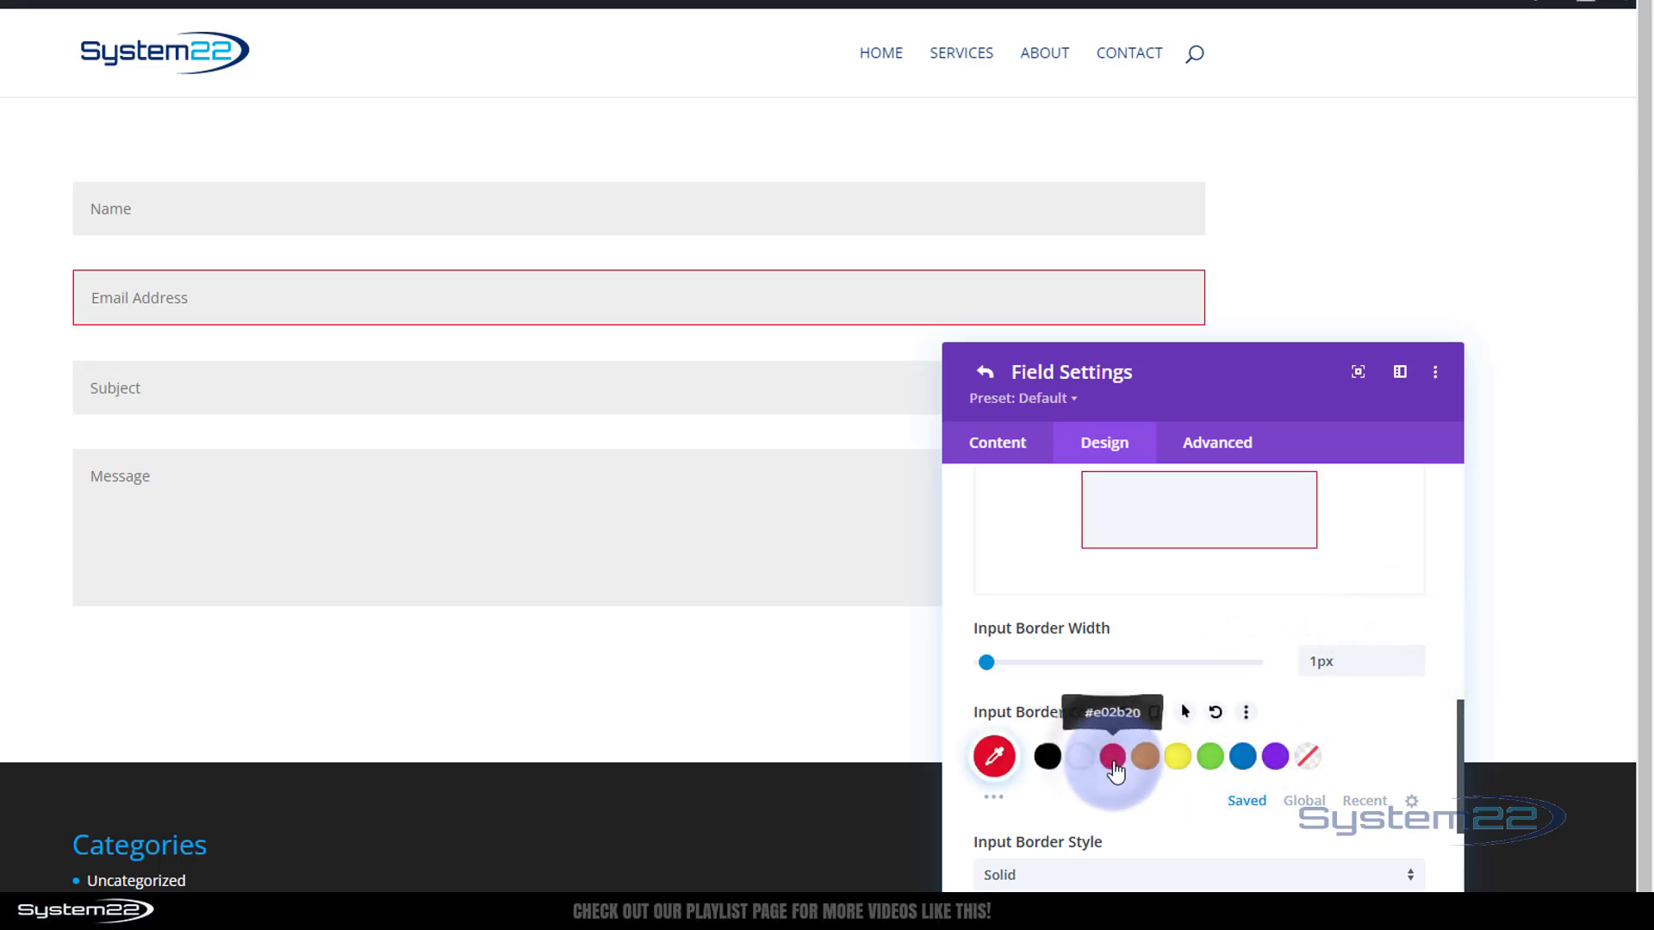
pyautogui.click(1210, 758)
pyautogui.click(1245, 760)
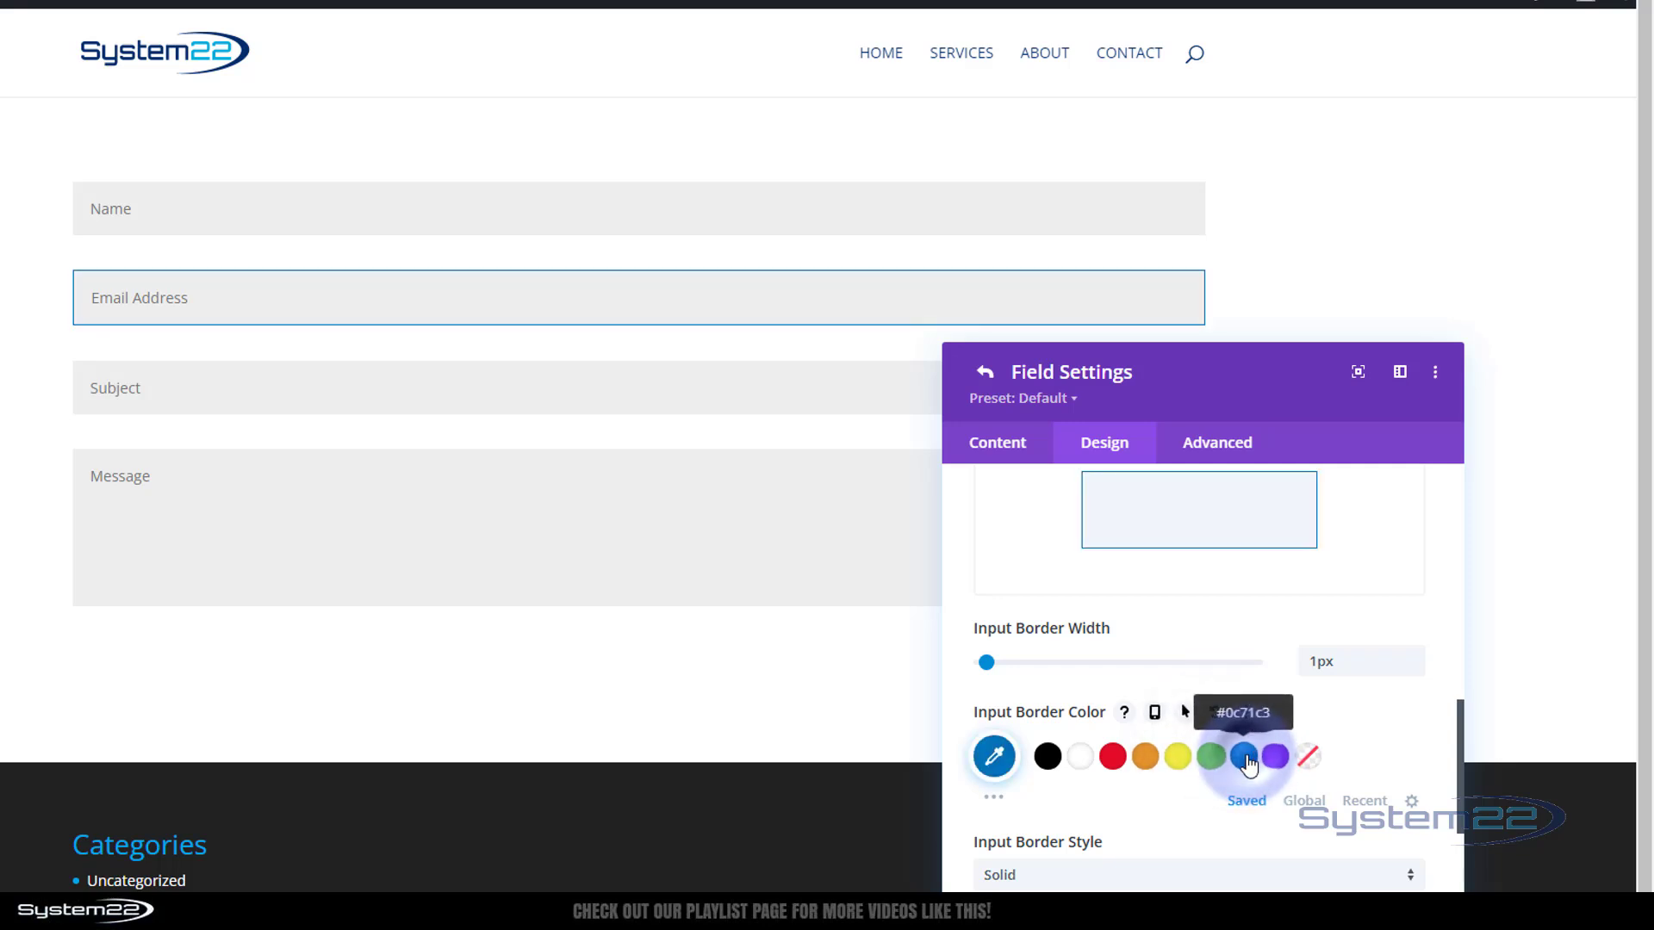
pyautogui.click(1049, 758)
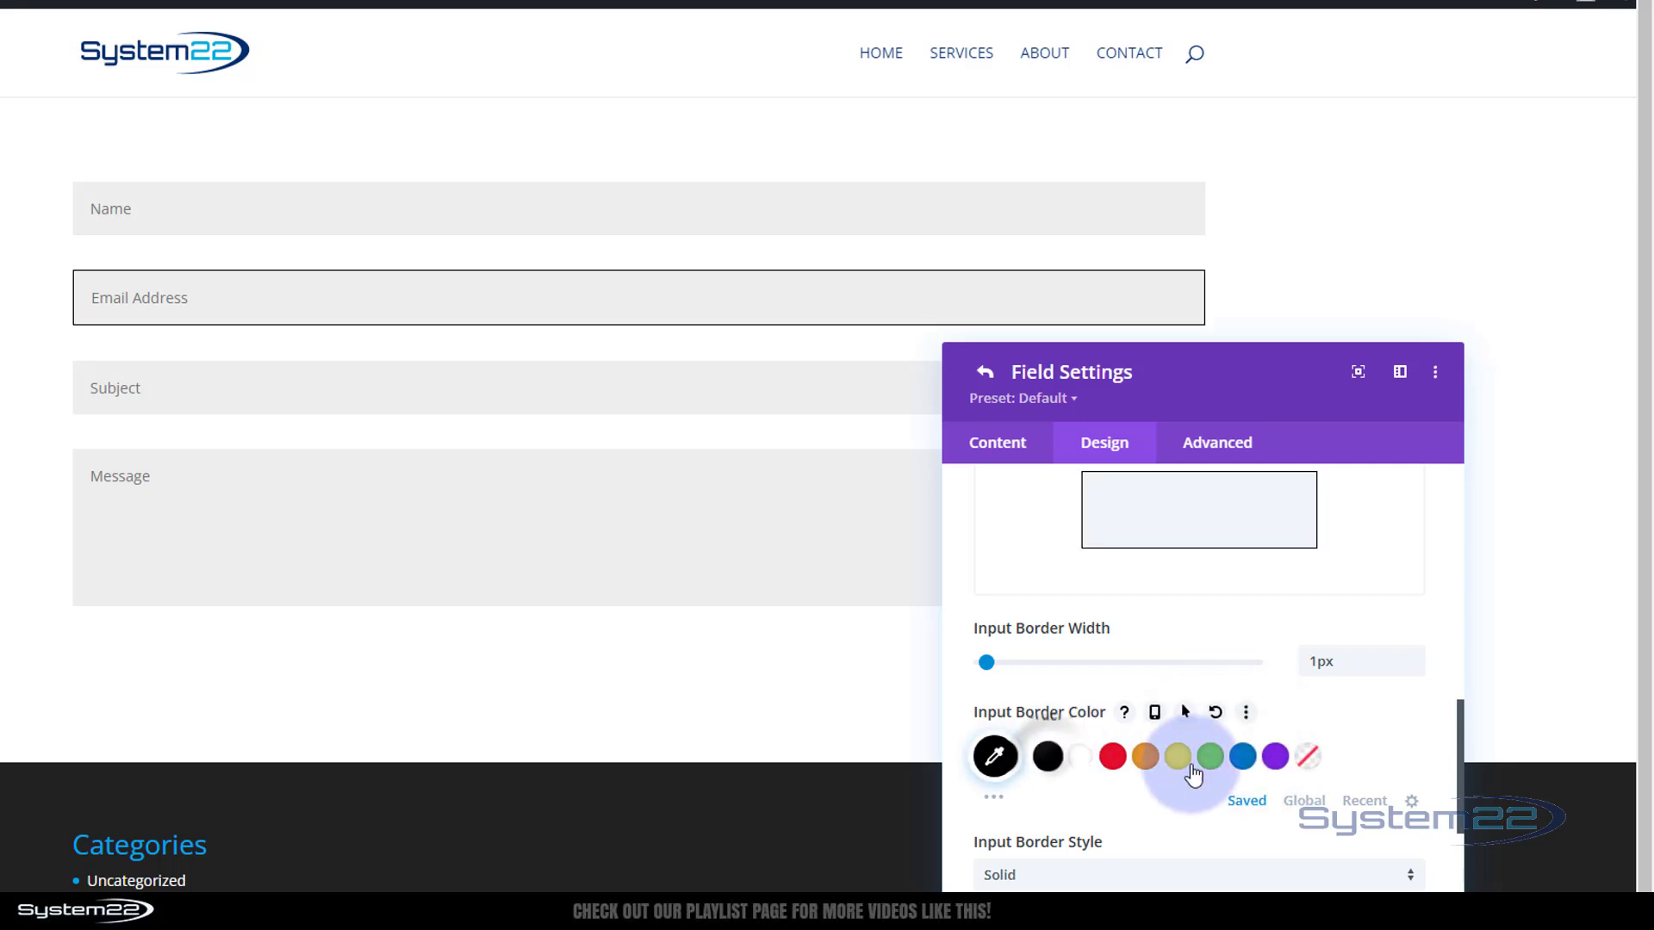
pyautogui.click(1414, 657)
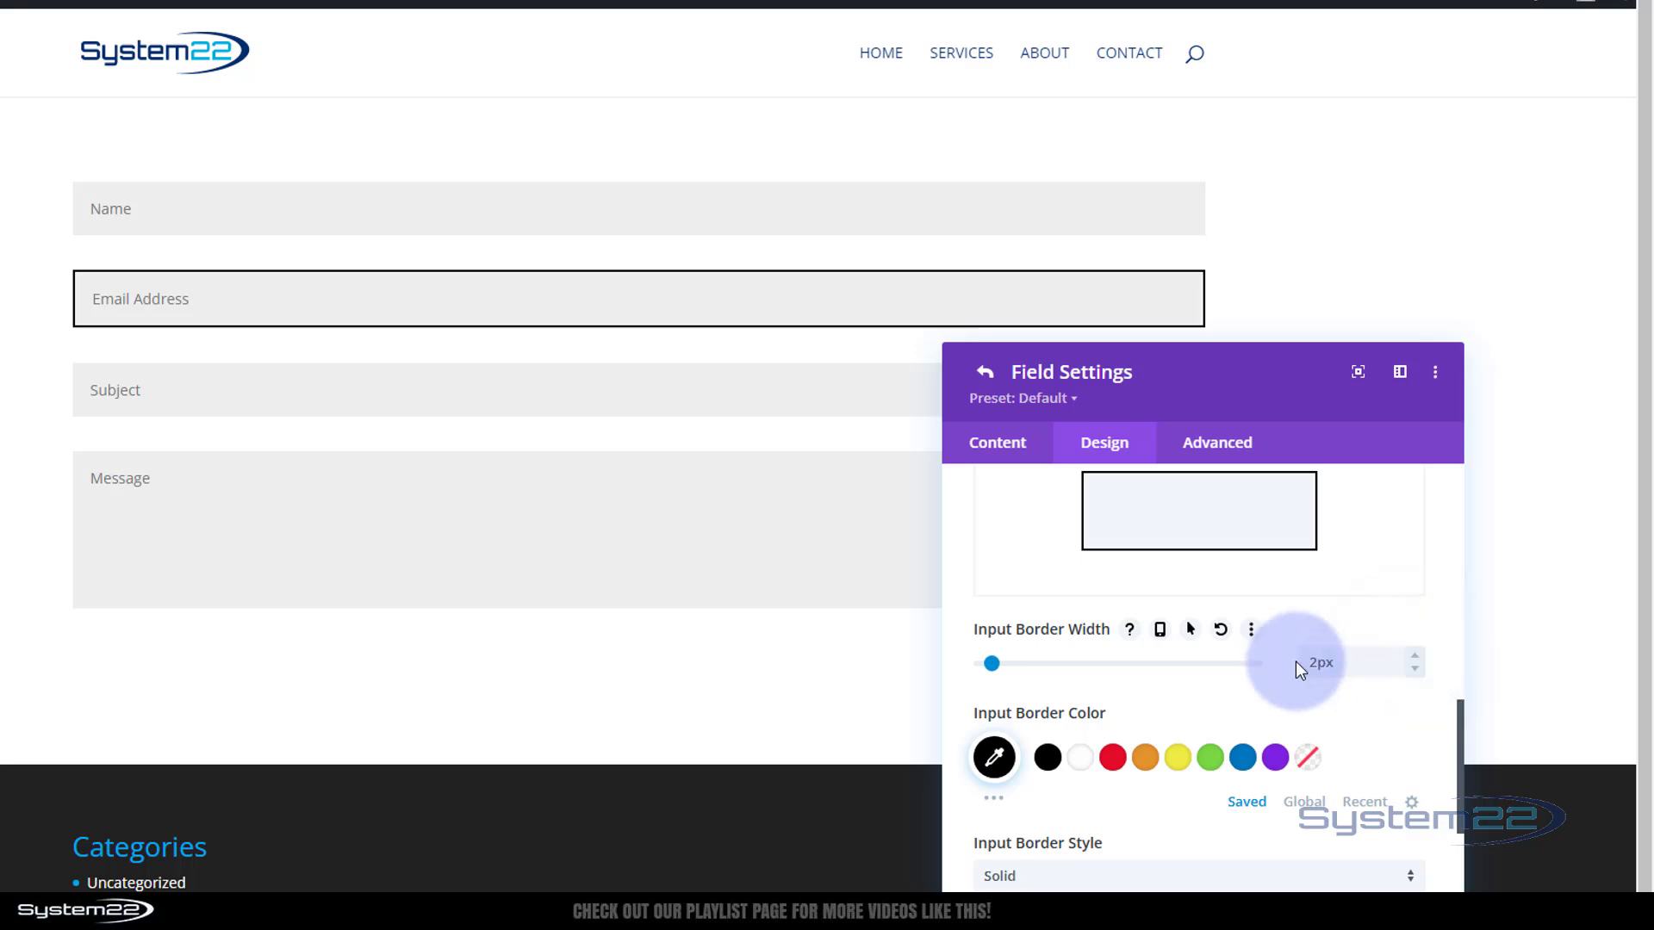
pyautogui.scroll(-3, 1283, 668)
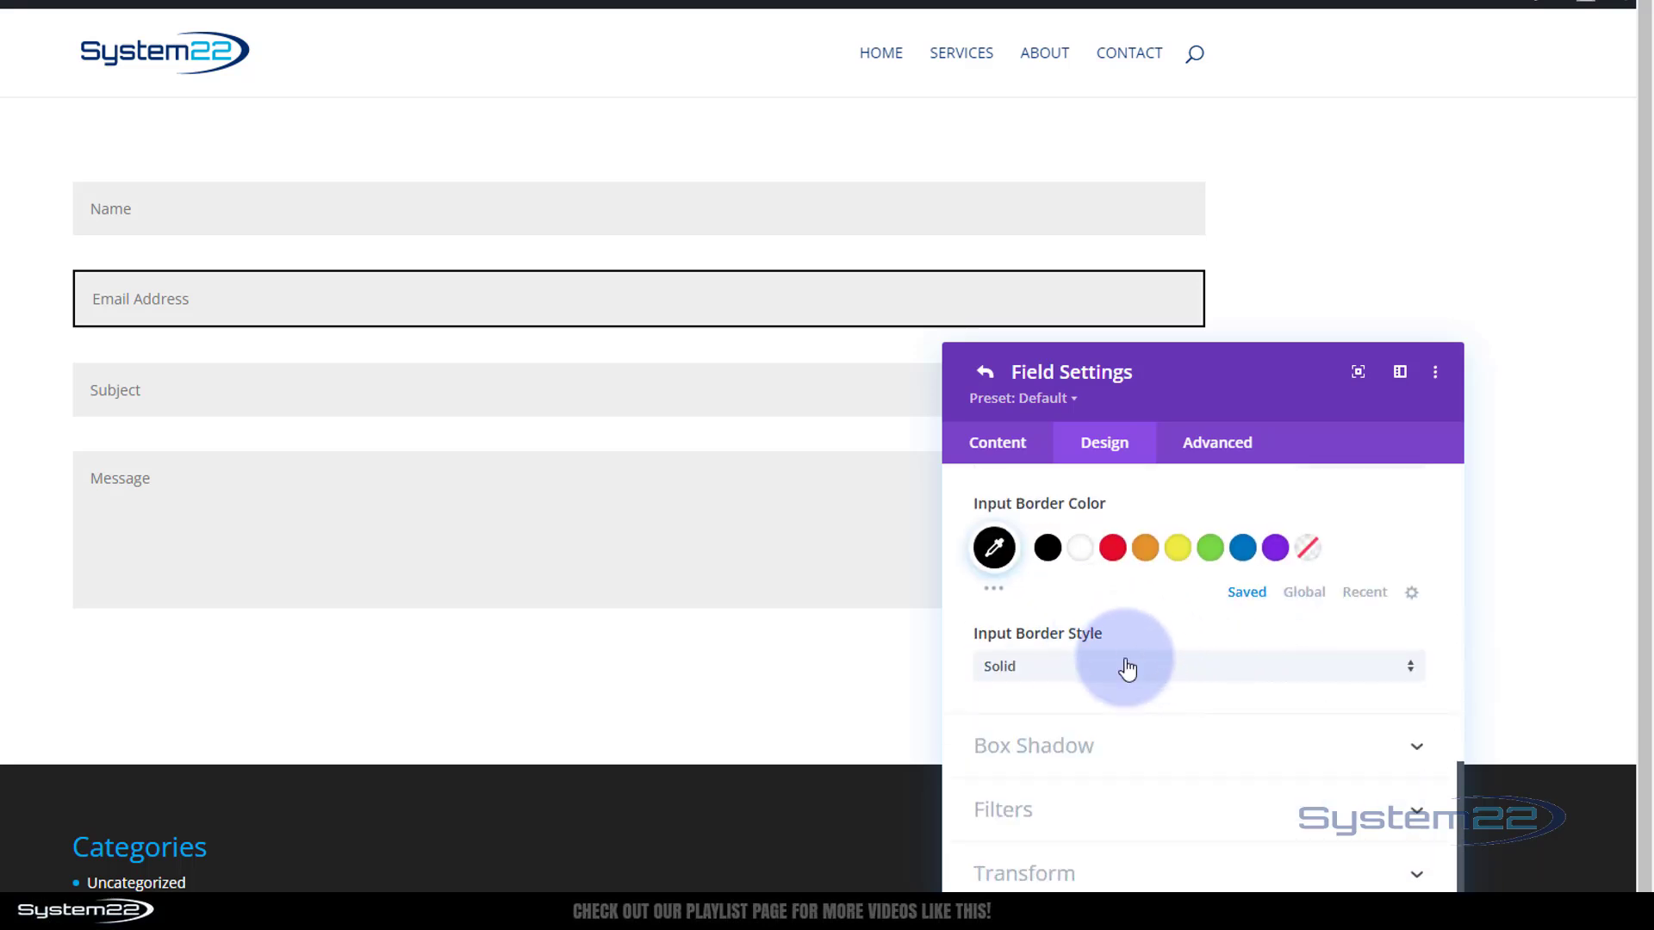
pyautogui.click(1125, 669)
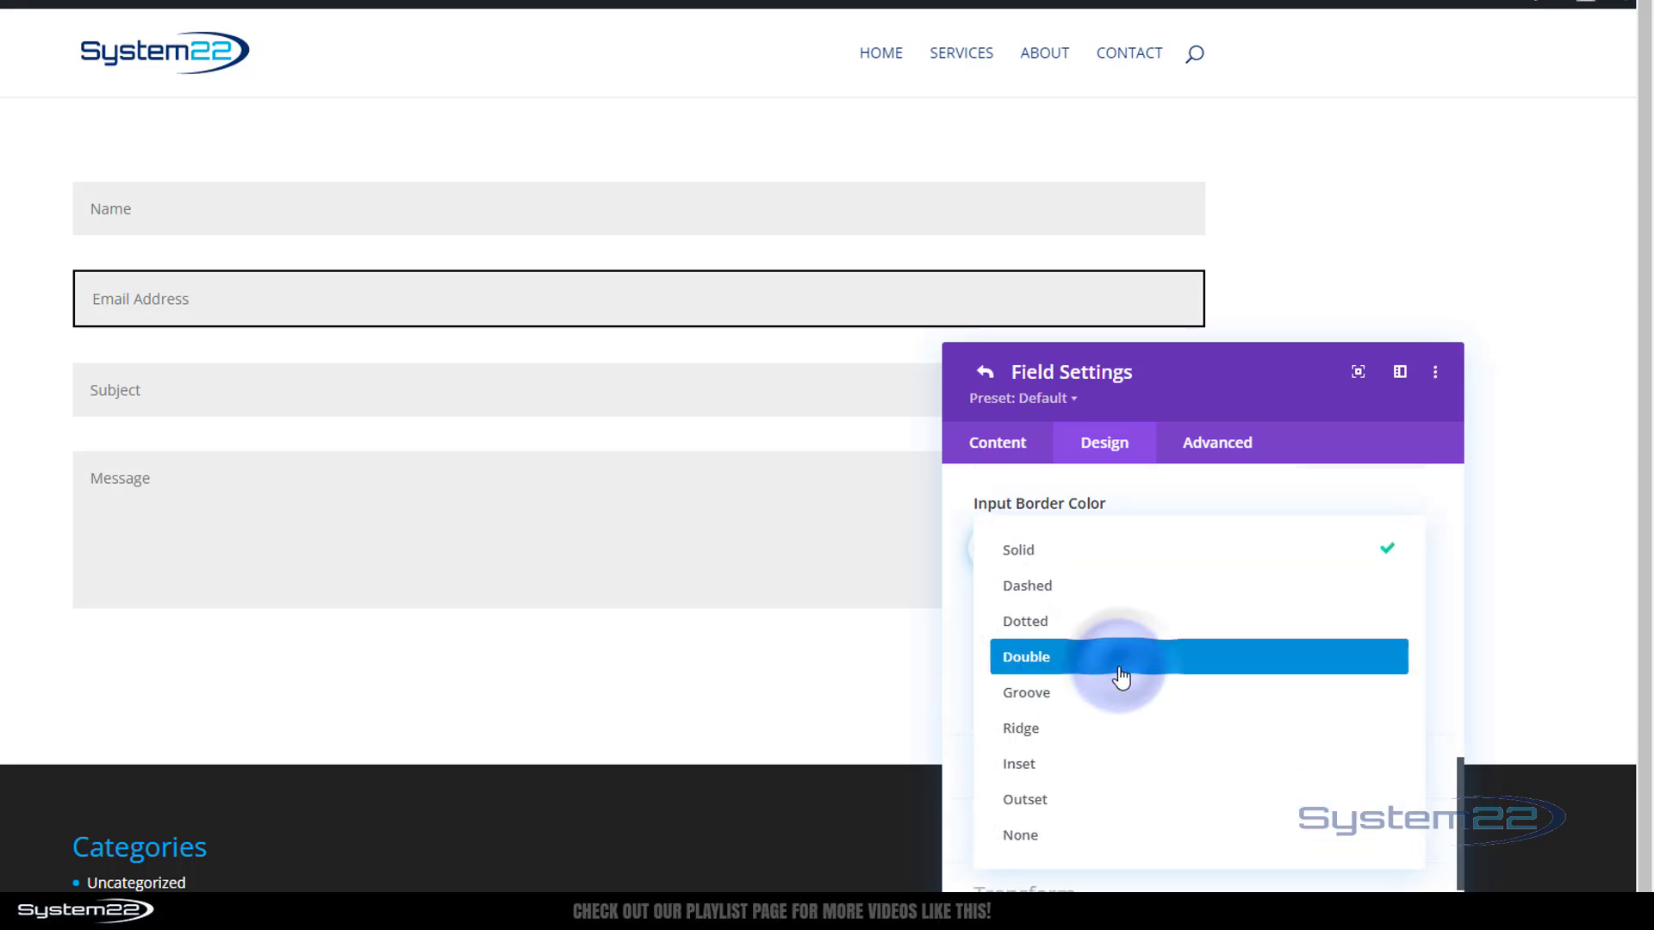
pyautogui.click(1064, 601)
pyautogui.click(1042, 670)
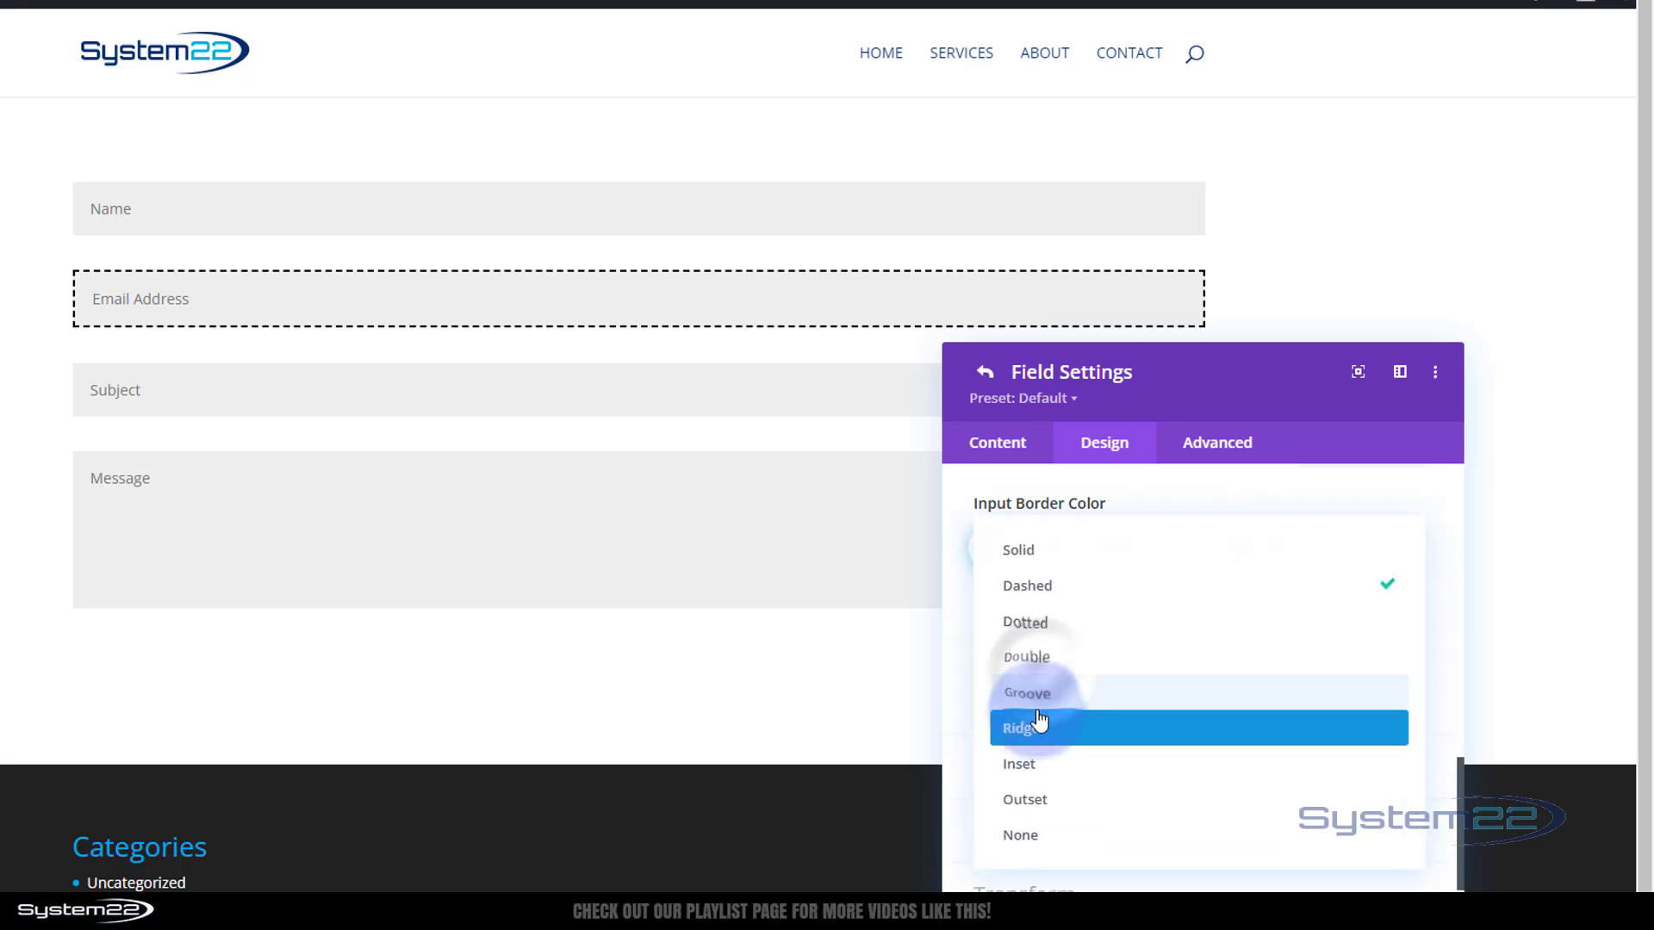
pyautogui.click(1038, 624)
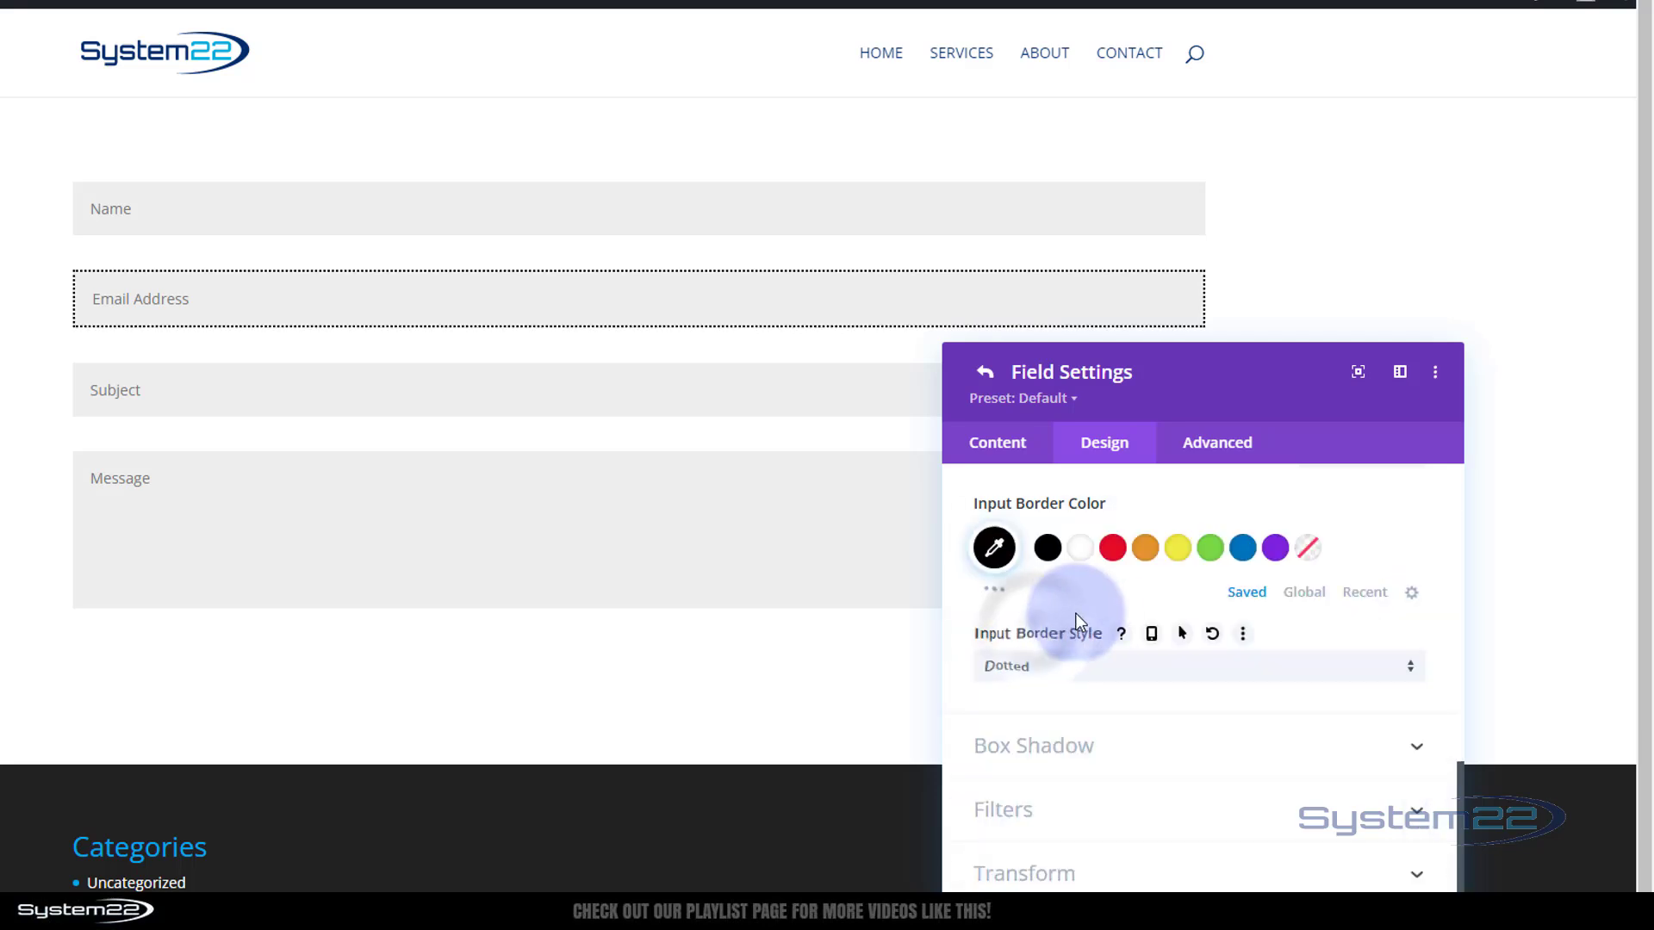
pyautogui.click(1108, 673)
pyautogui.click(1068, 670)
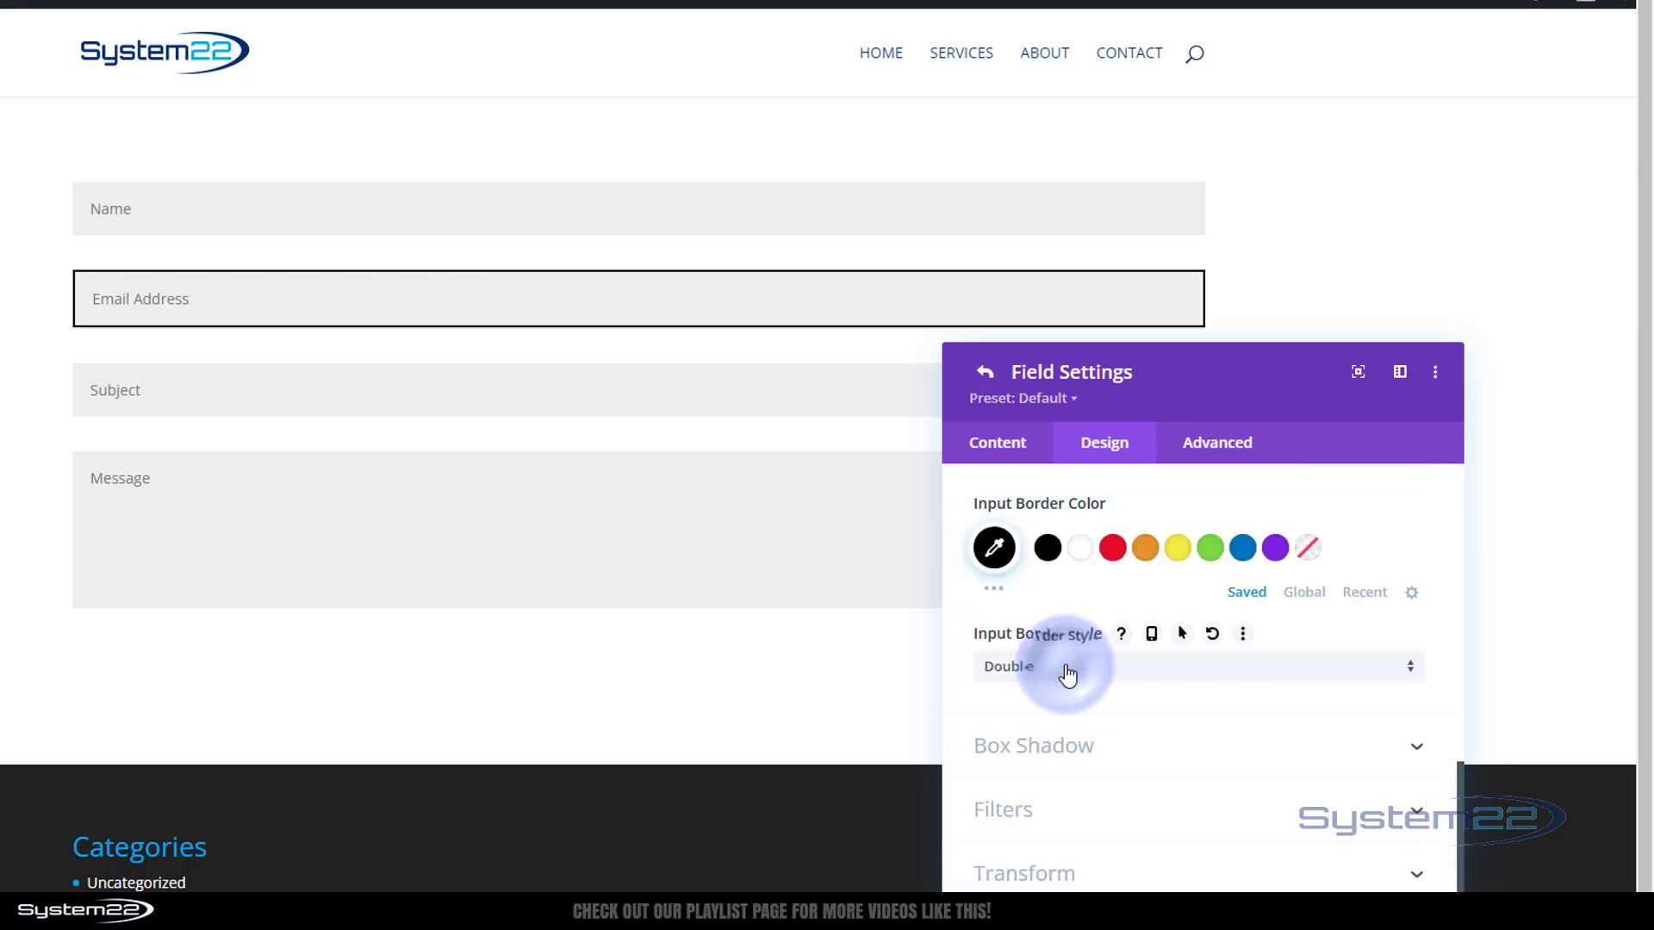
pyautogui.click(1070, 670)
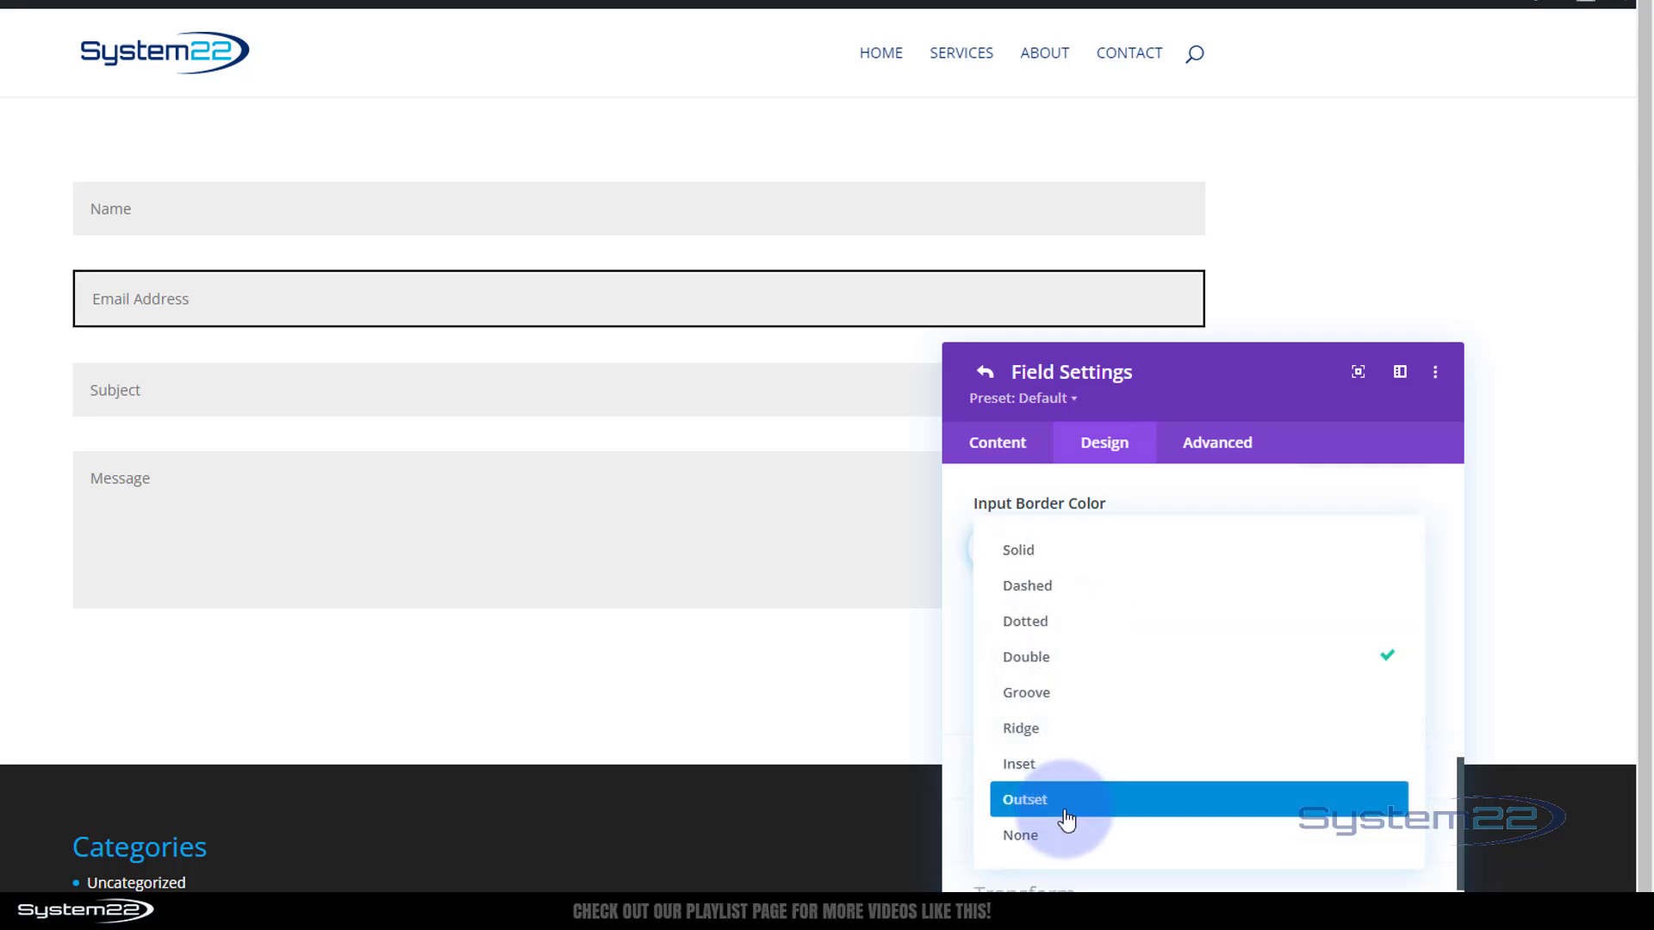
pyautogui.click(1025, 558)
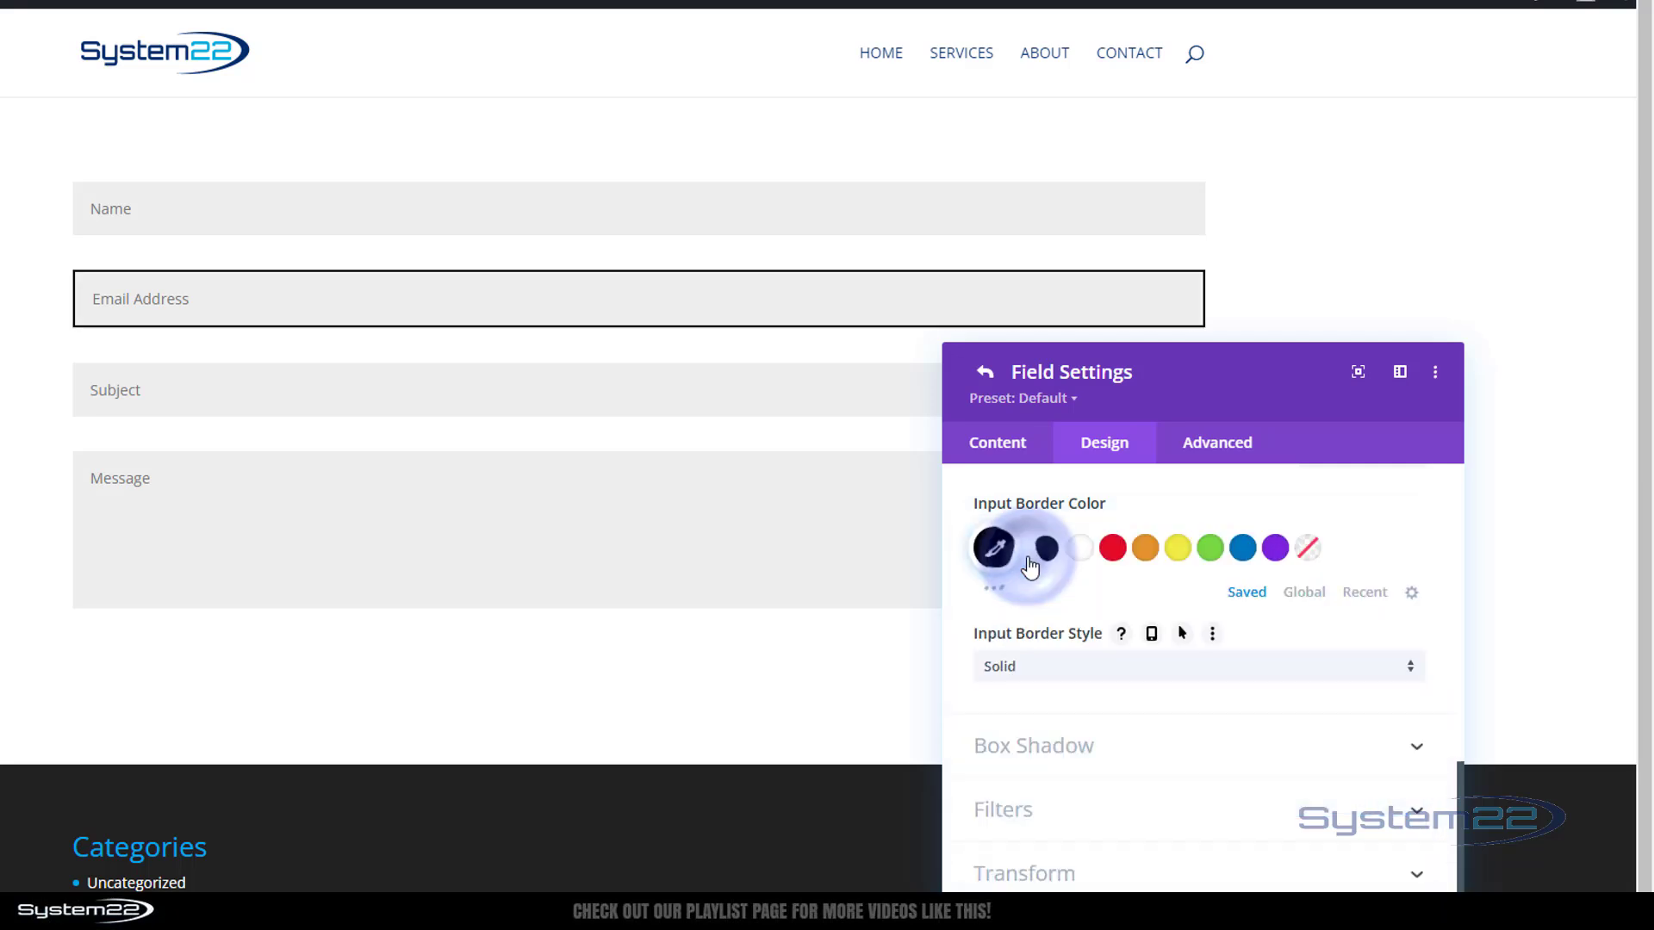
pyautogui.scroll(4, 1045, 608)
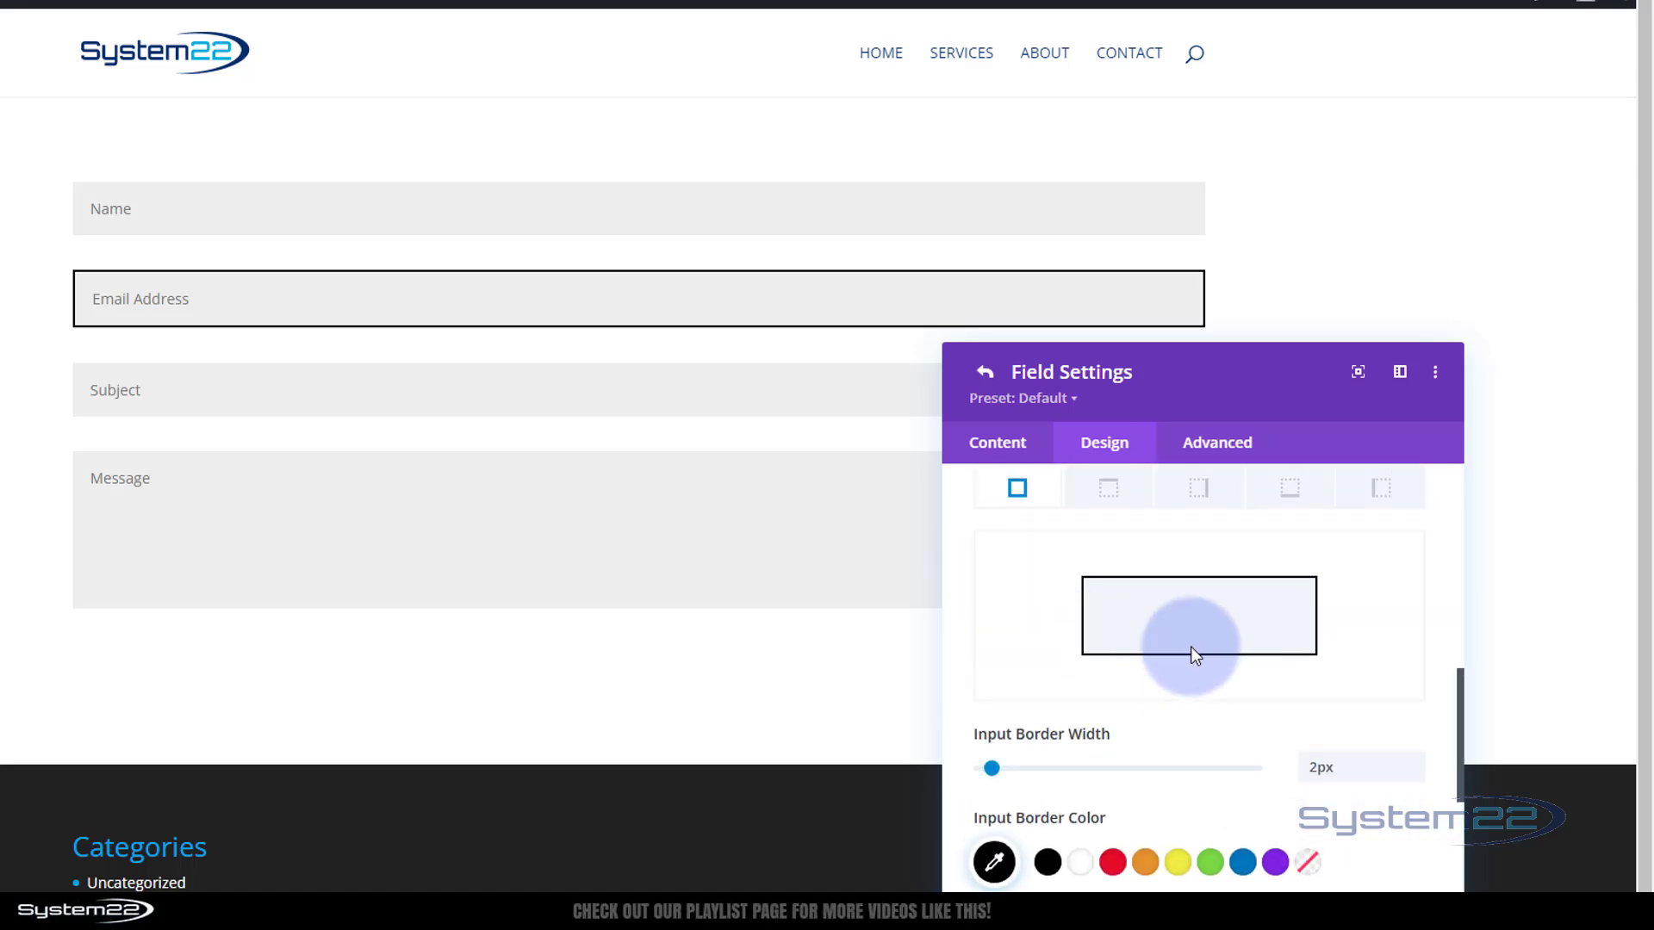
pyautogui.moveTo(1415, 773); pyautogui.dragTo(1277, 780)
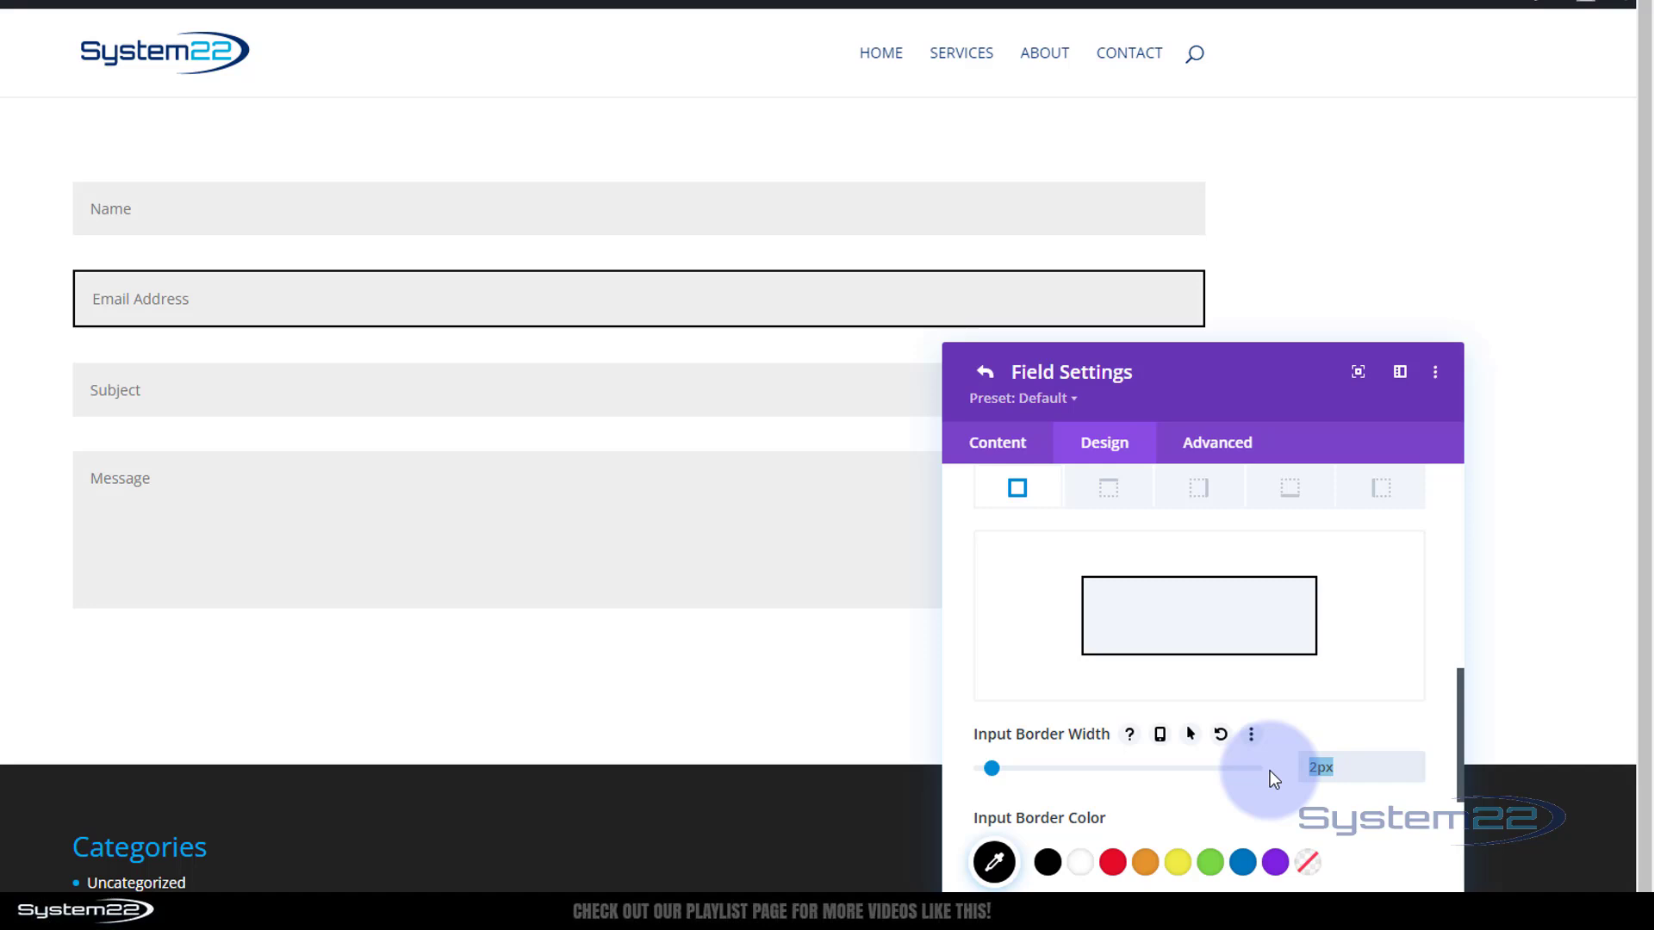
pyautogui.press('BackSpace')
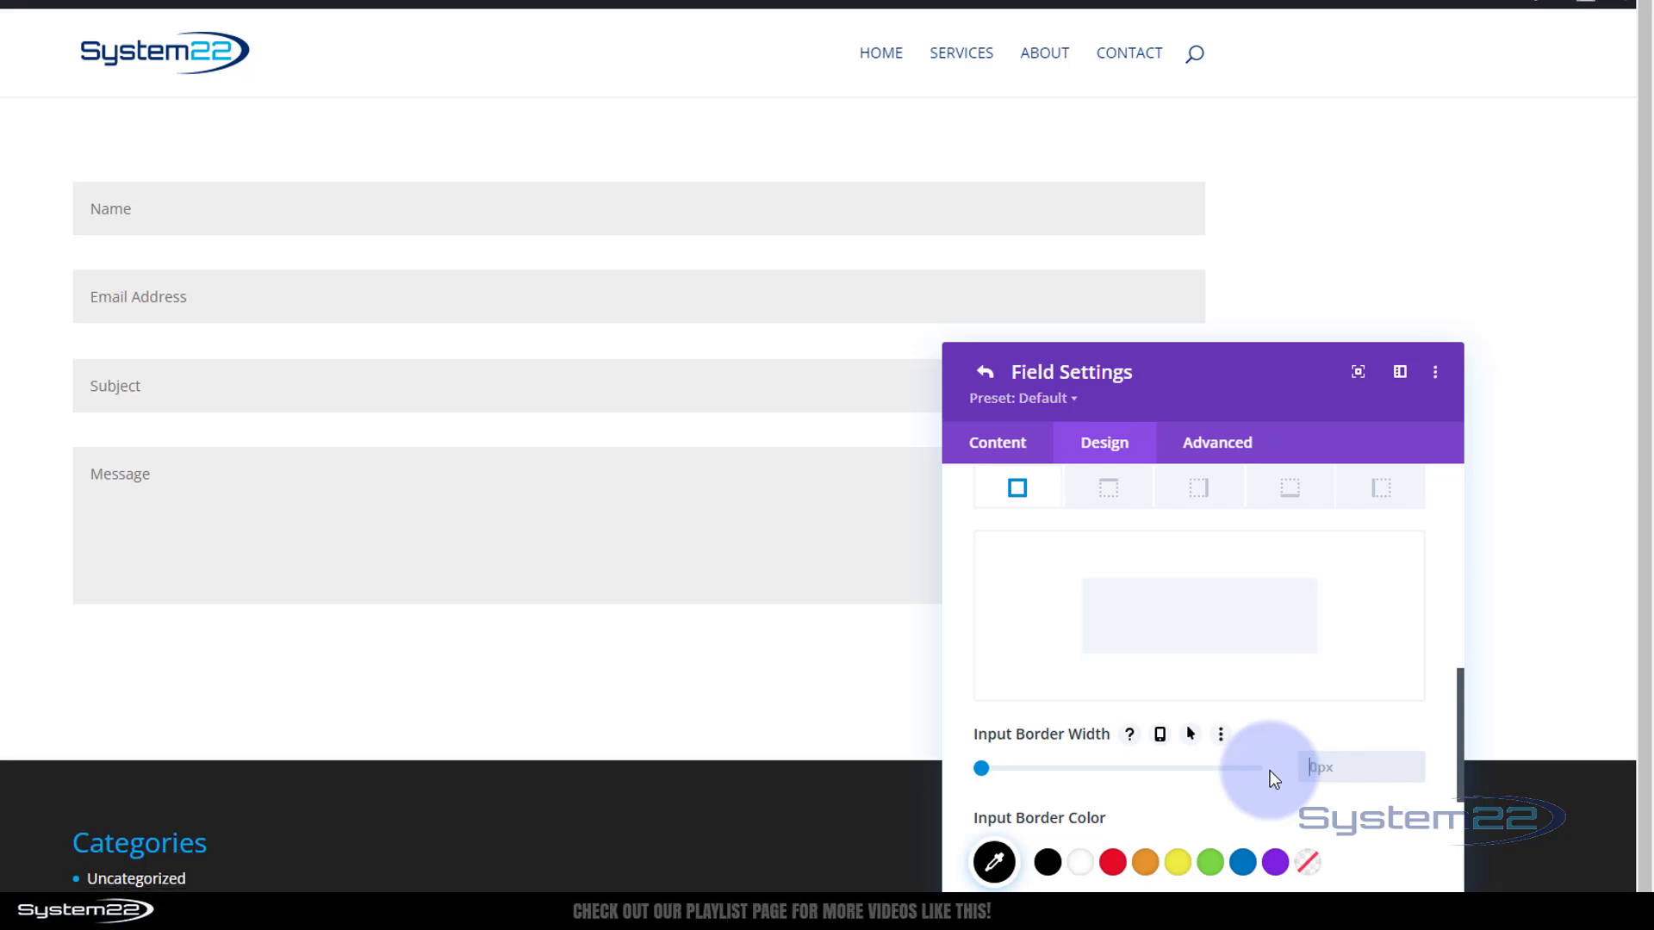
pyautogui.scroll(-4, 1347, 739)
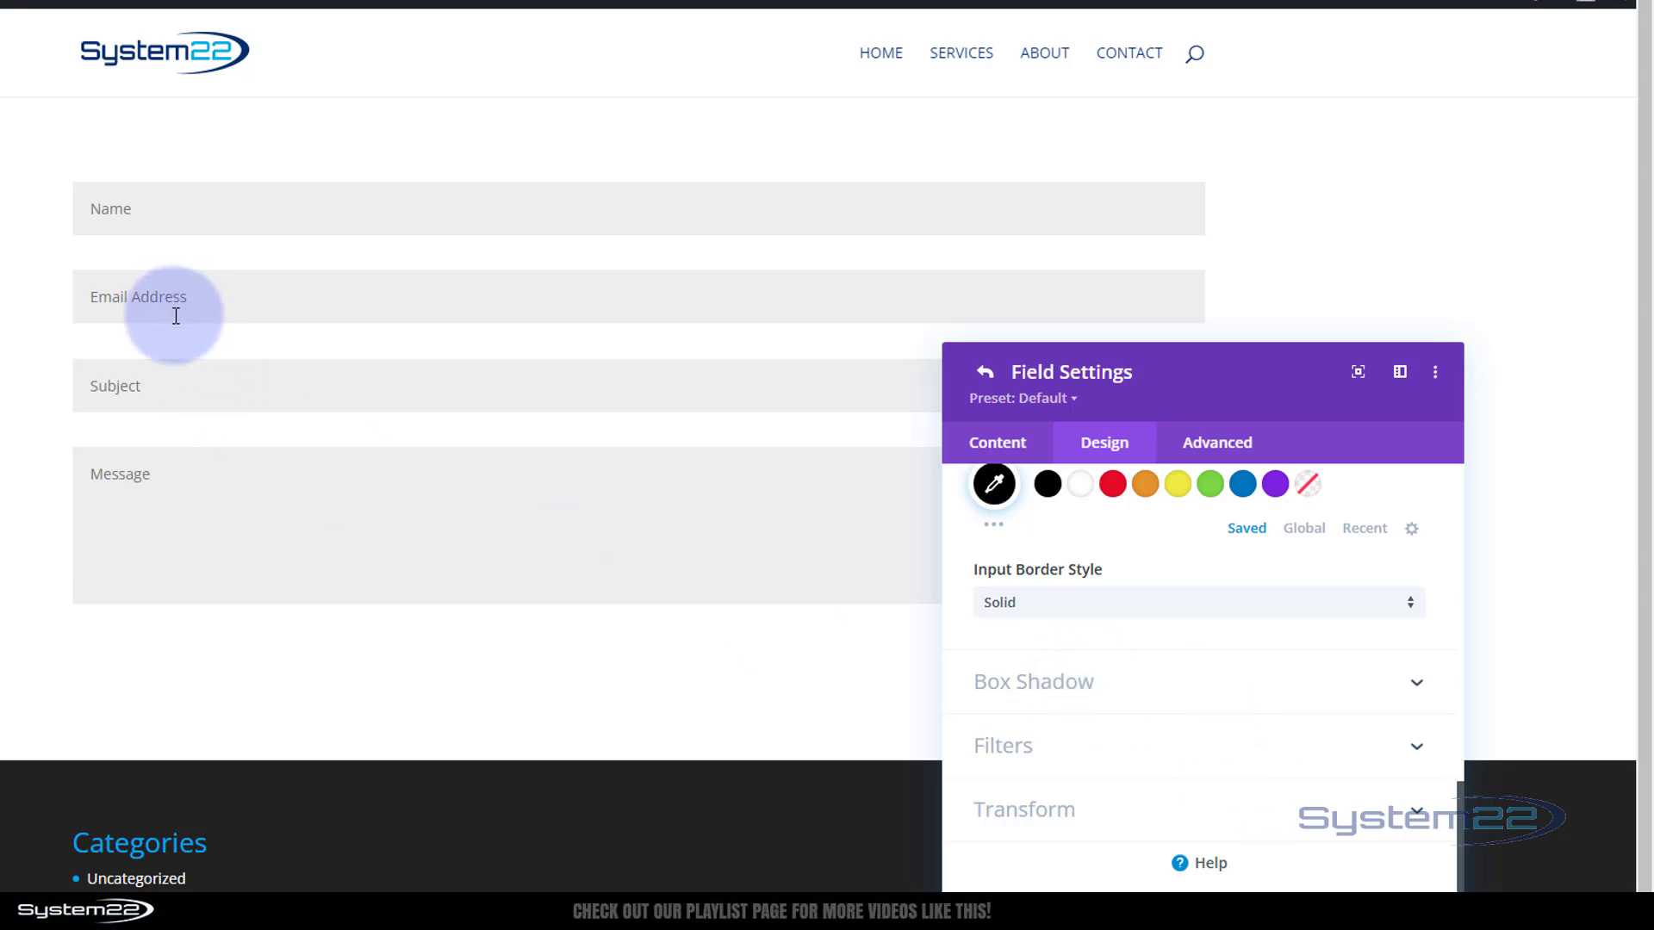
# Try each Box Shadow preset on the Email field, then choose the soft 0px/2px, 18px-blur drop shadow
pyautogui.click(1172, 697)
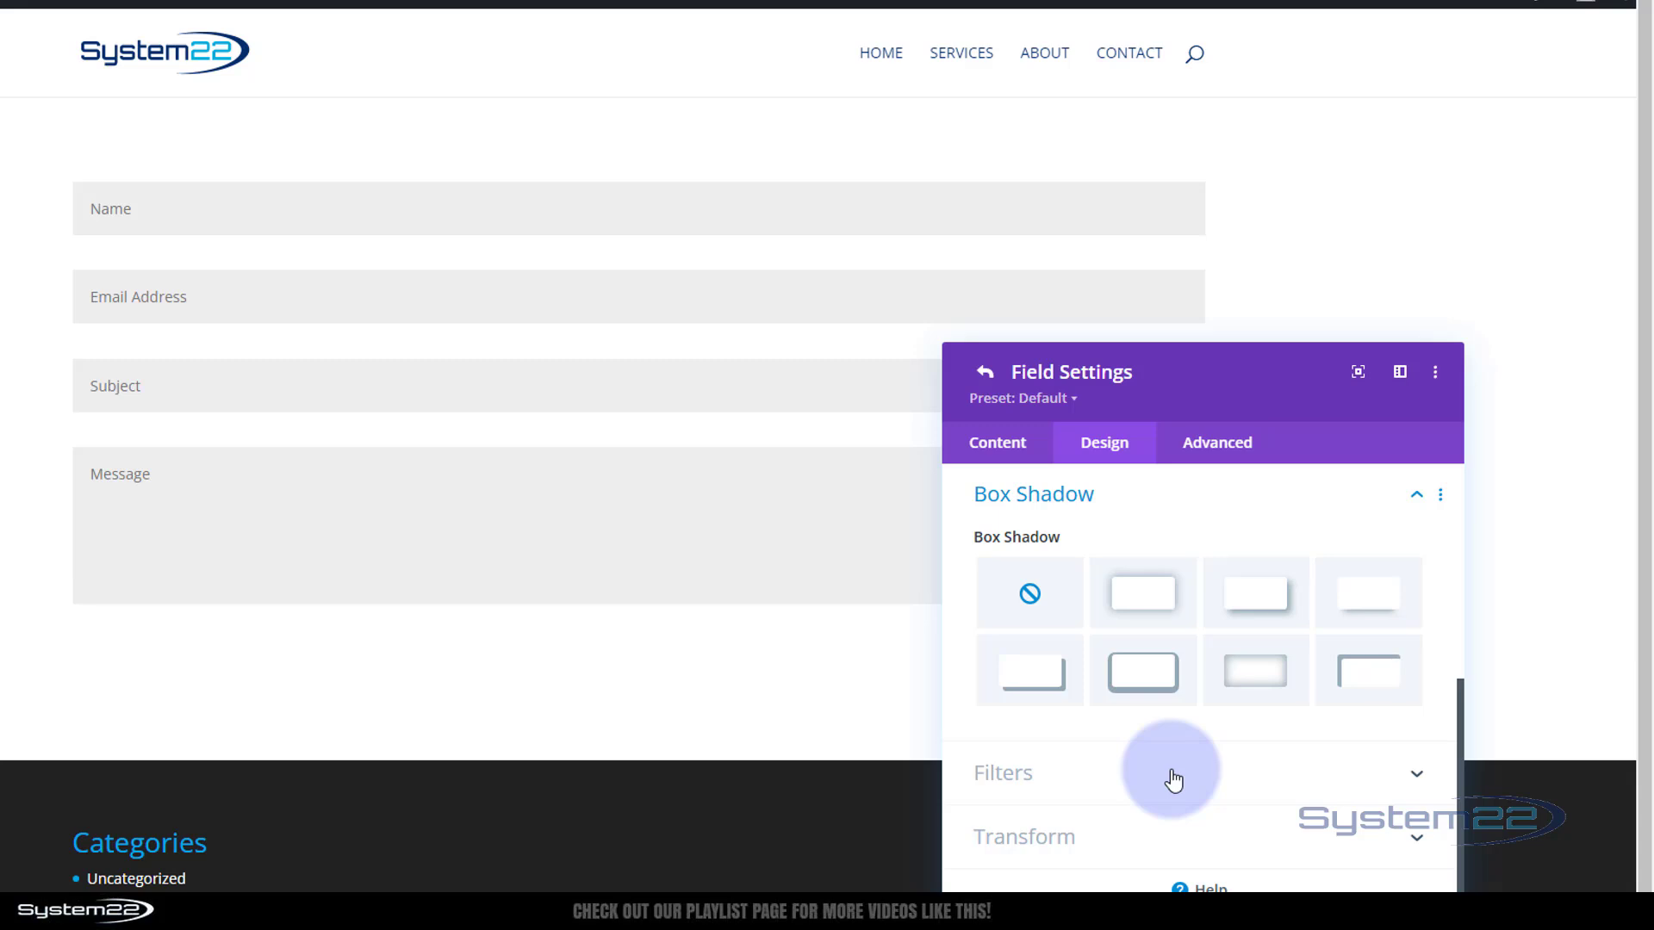
pyautogui.click(1143, 610)
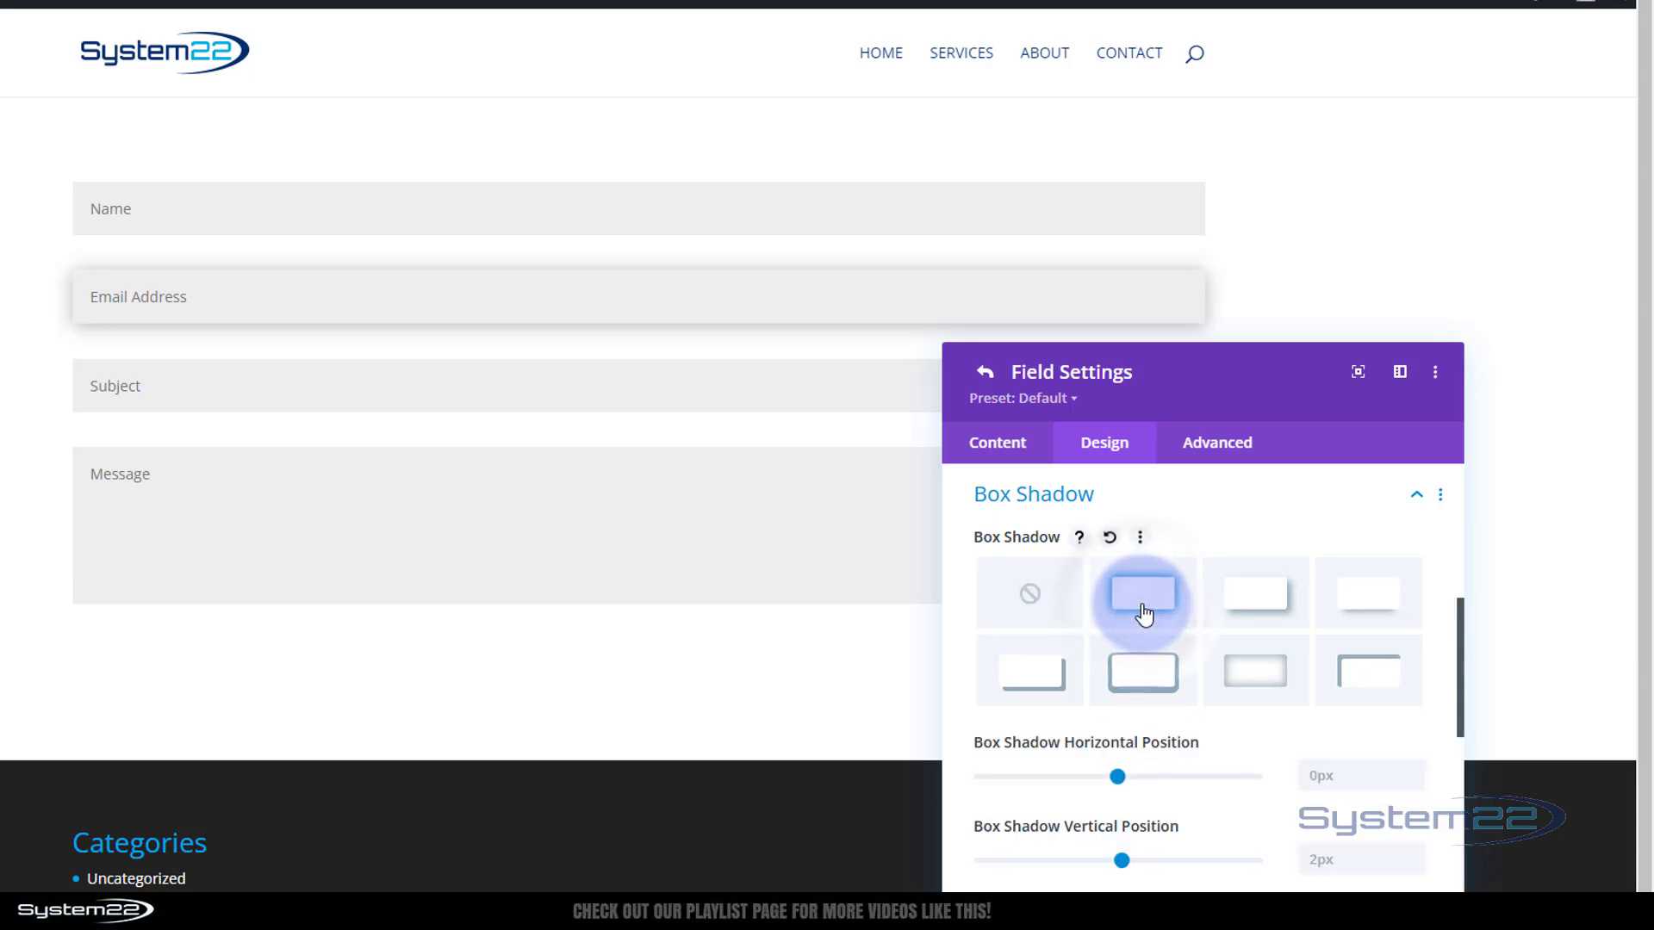
pyautogui.click(1255, 603)
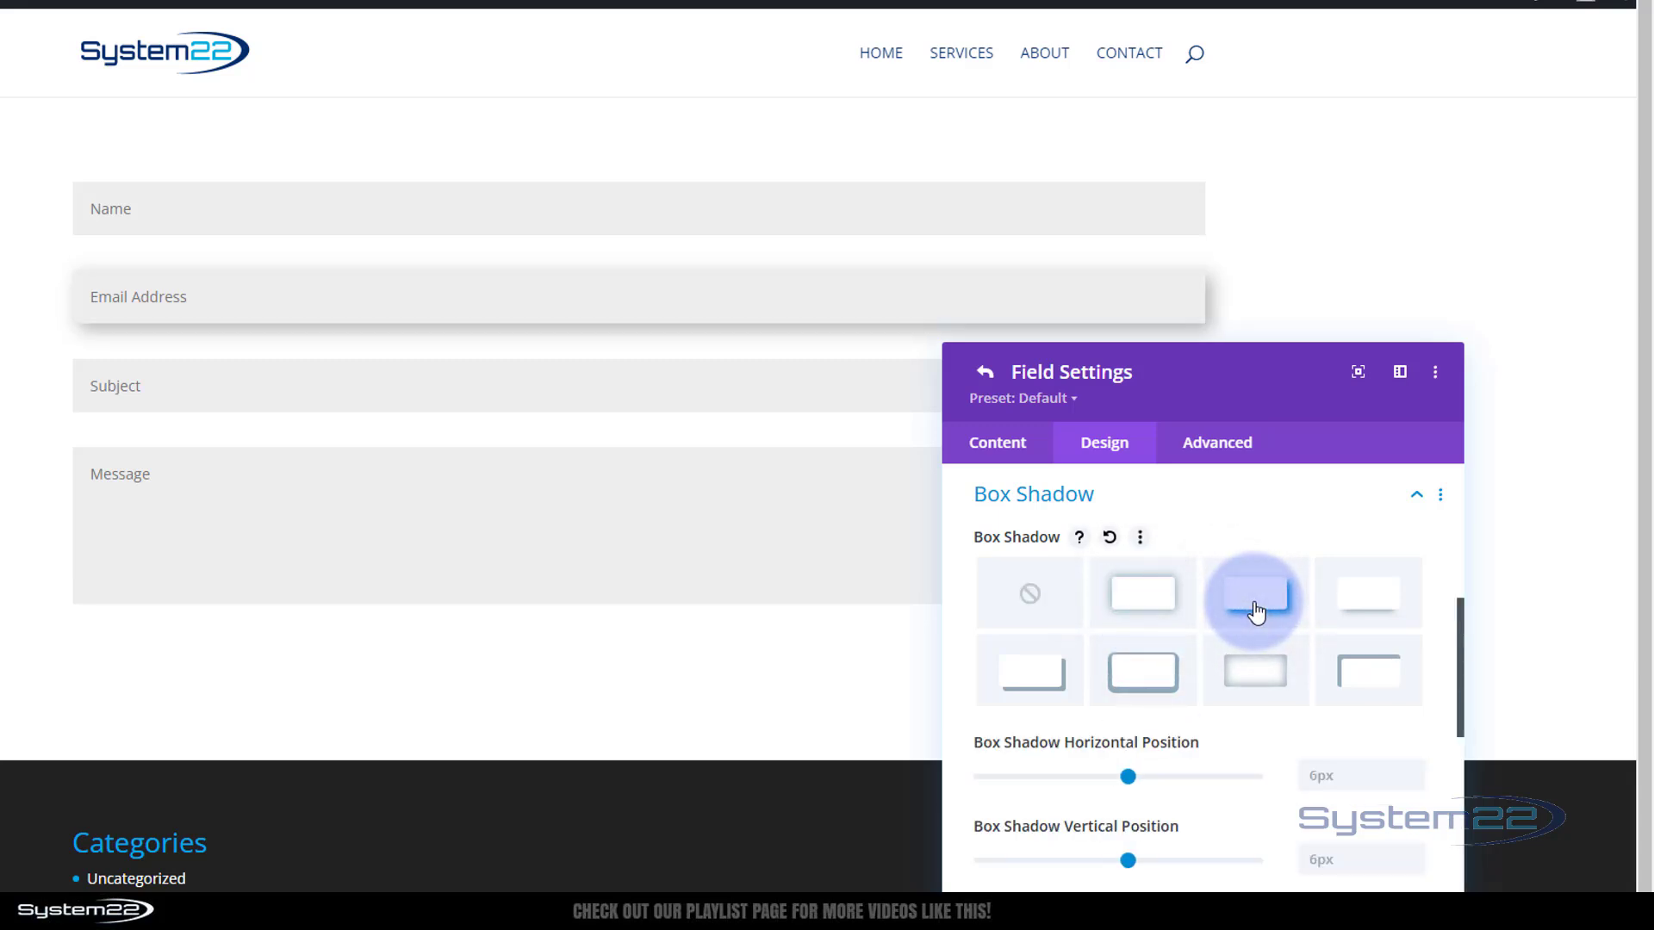
pyautogui.click(1378, 610)
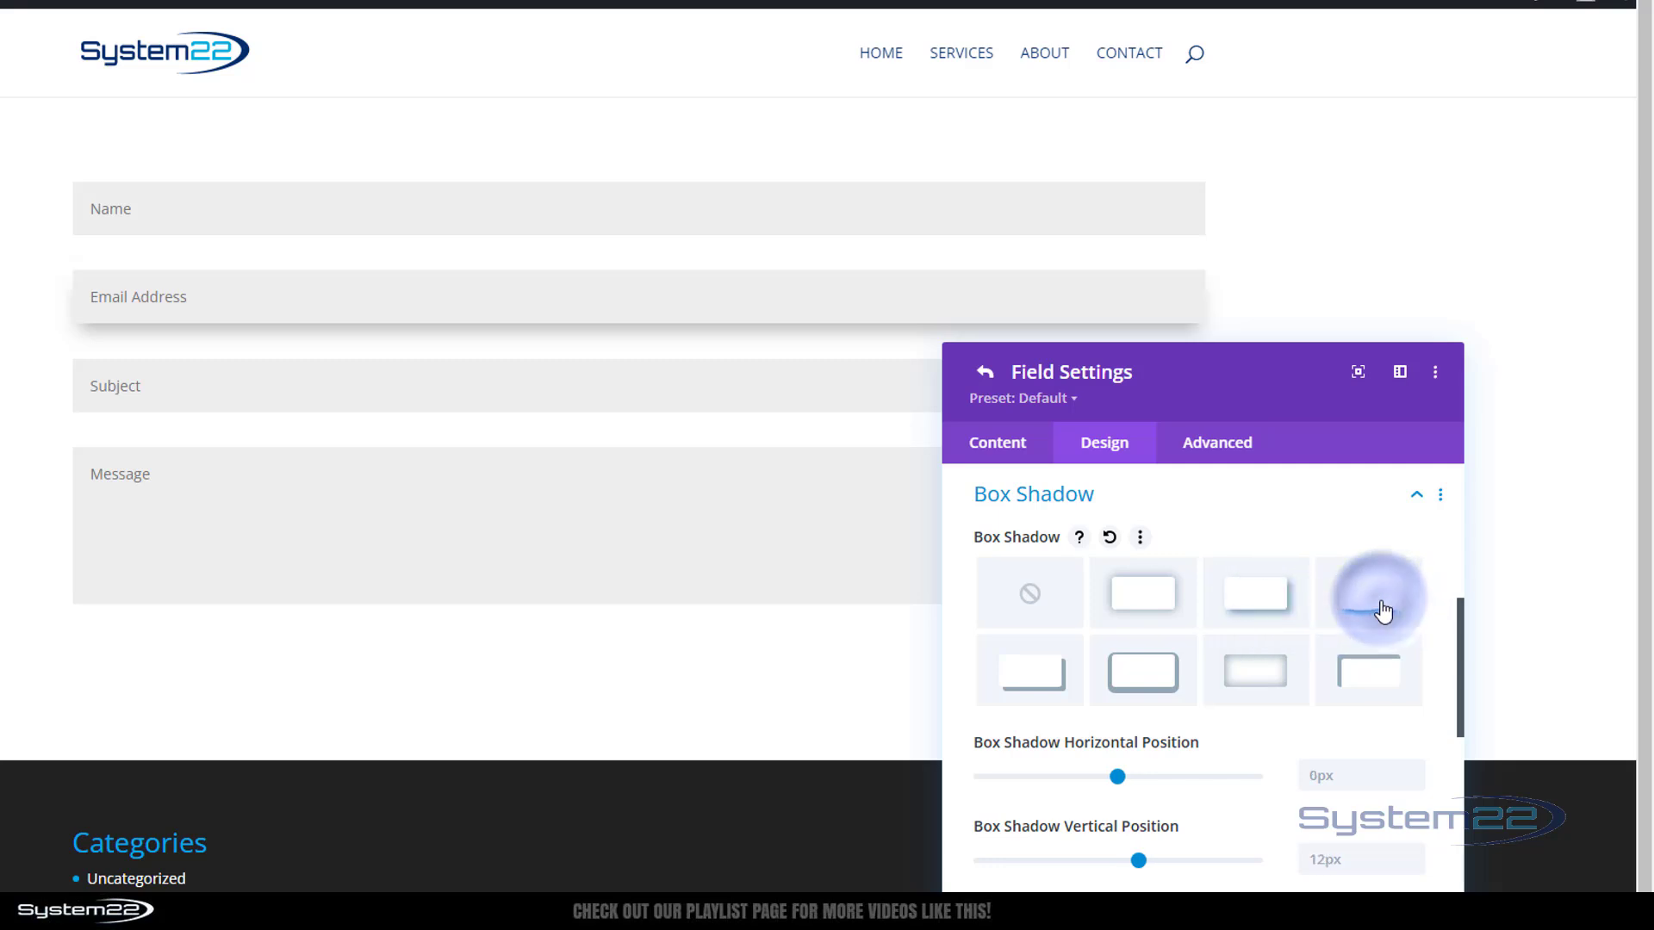
pyautogui.click(1019, 682)
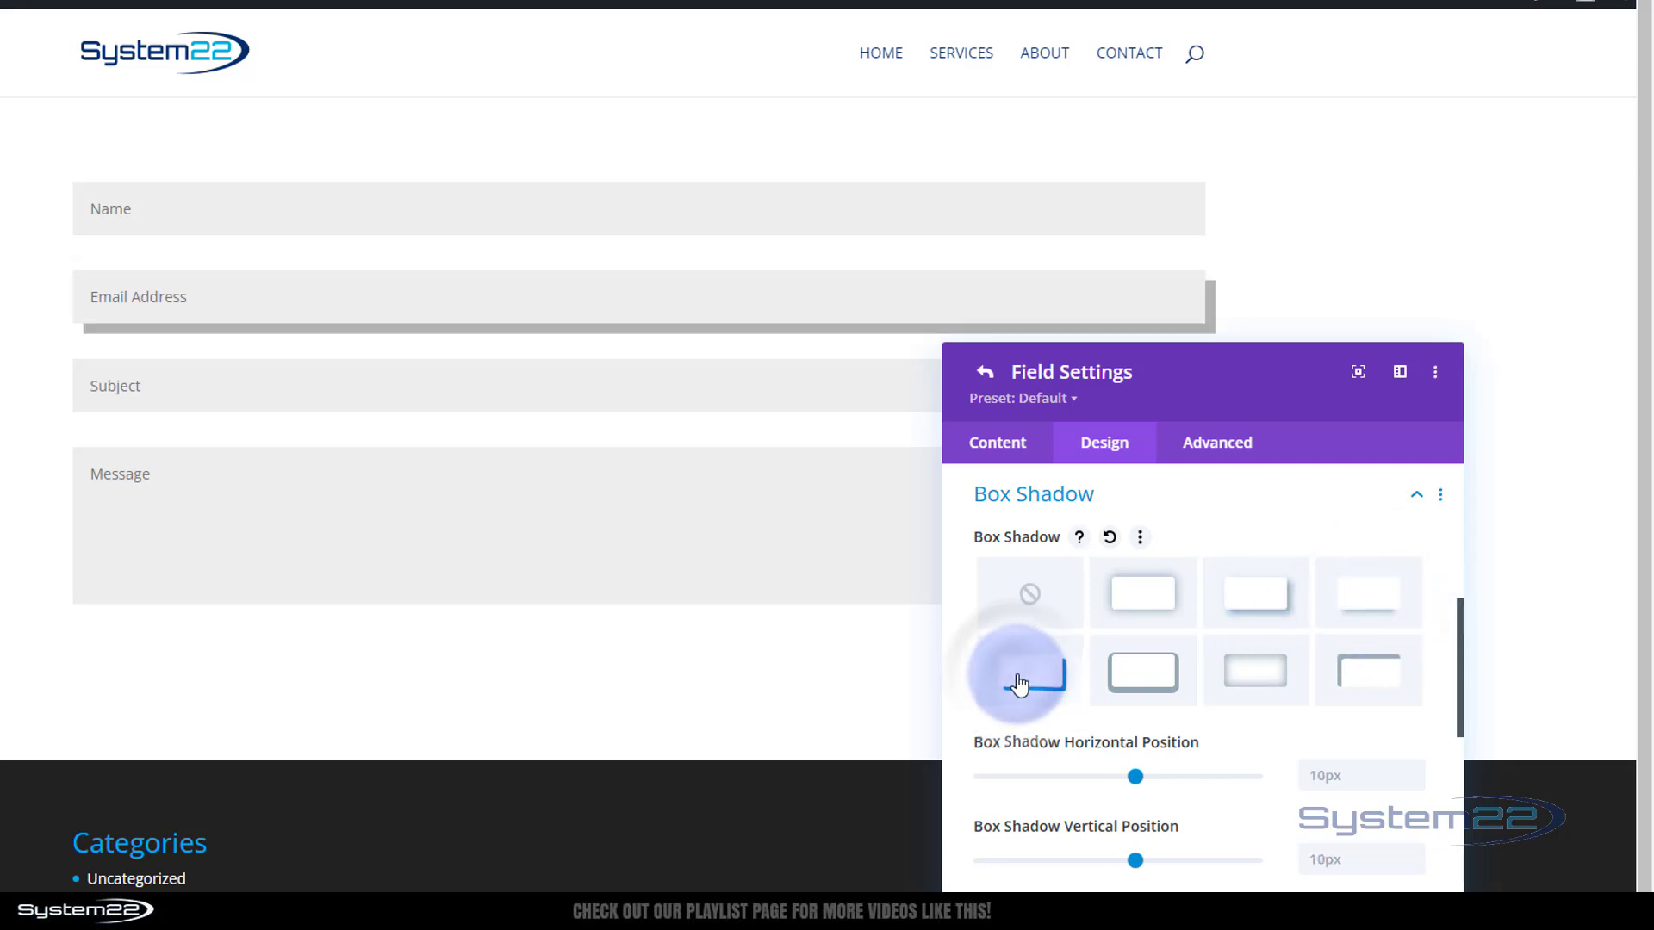
pyautogui.click(1154, 682)
pyautogui.click(1256, 680)
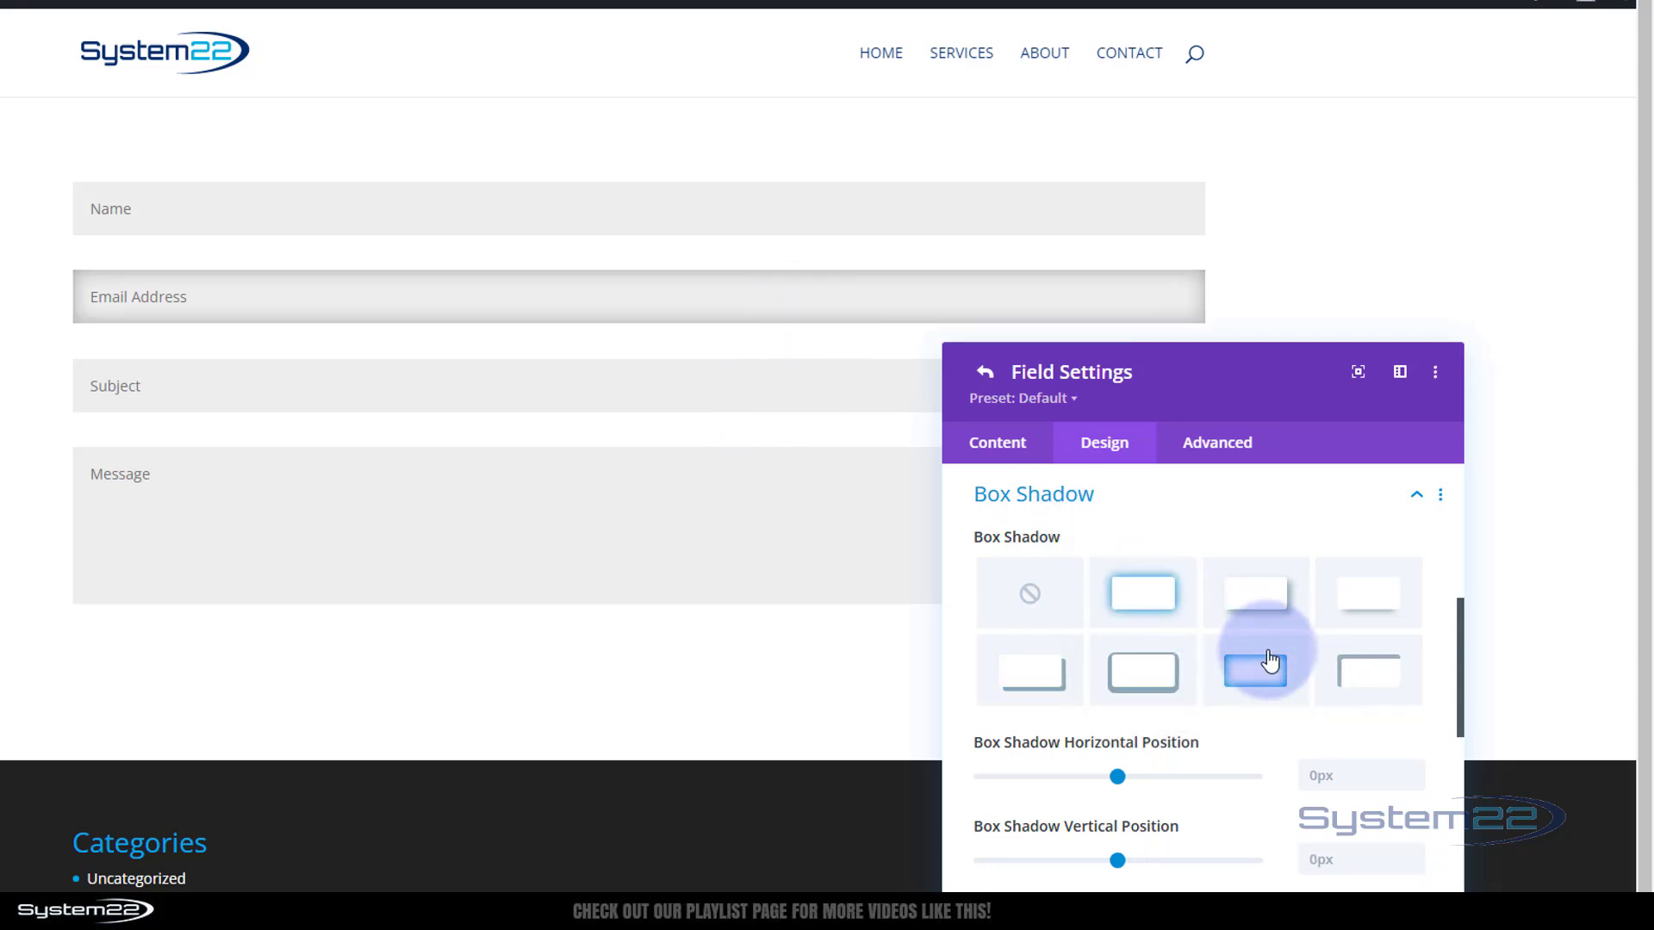
pyautogui.click(1371, 682)
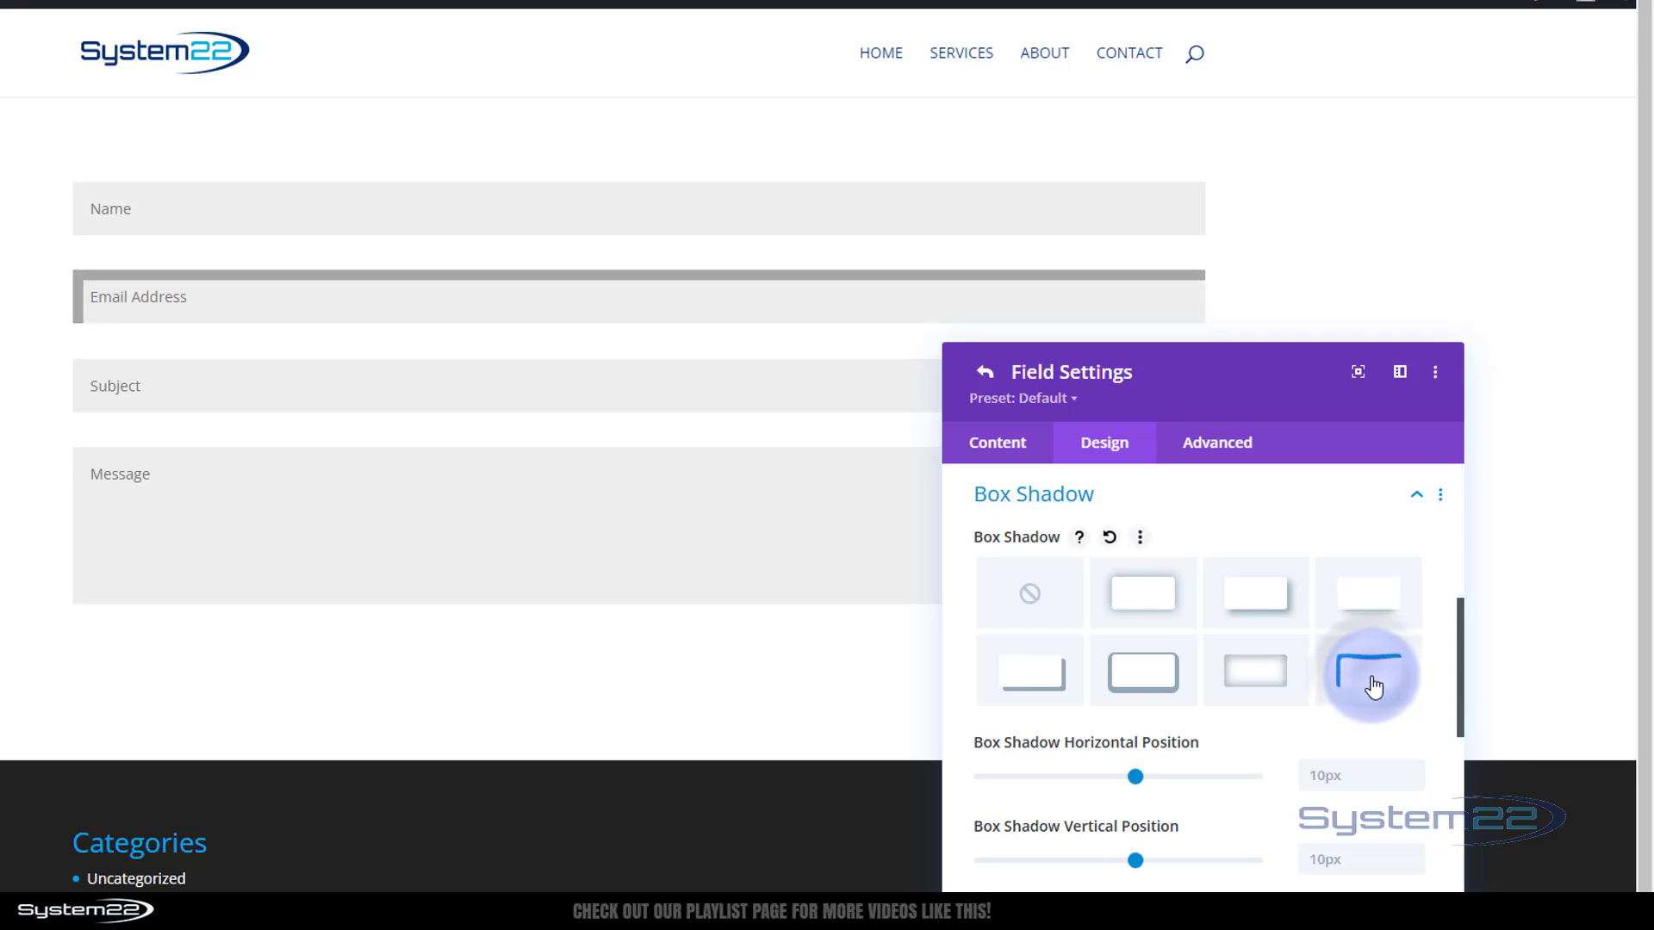
pyautogui.click(1159, 608)
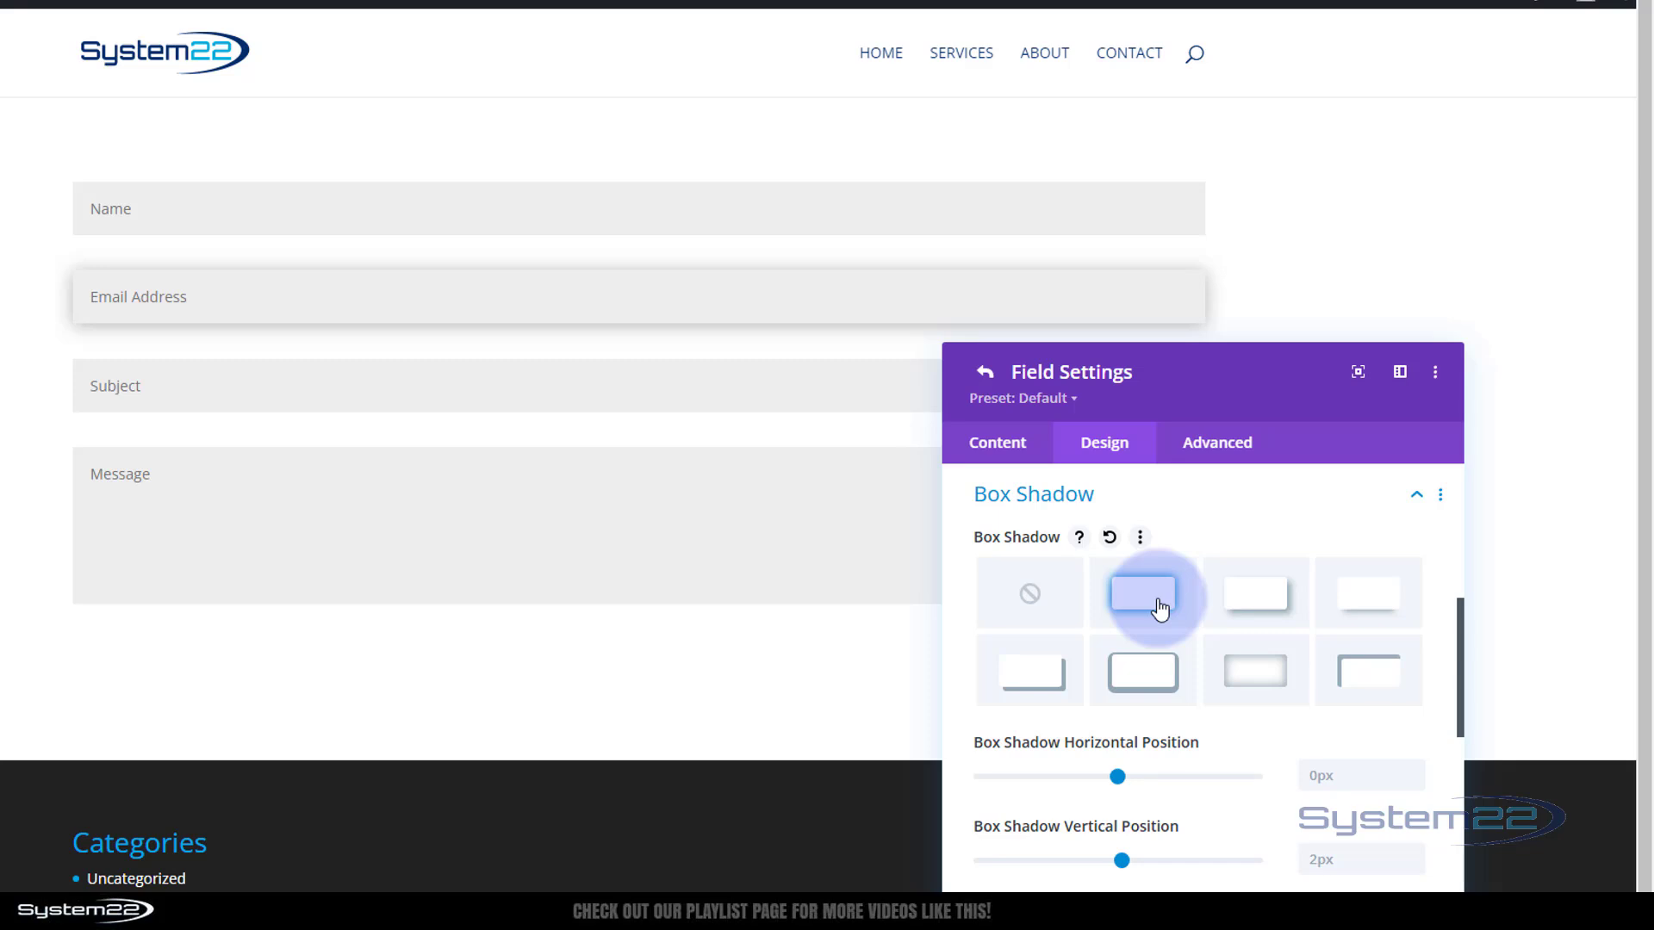
pyautogui.scroll(-5, 1159, 607)
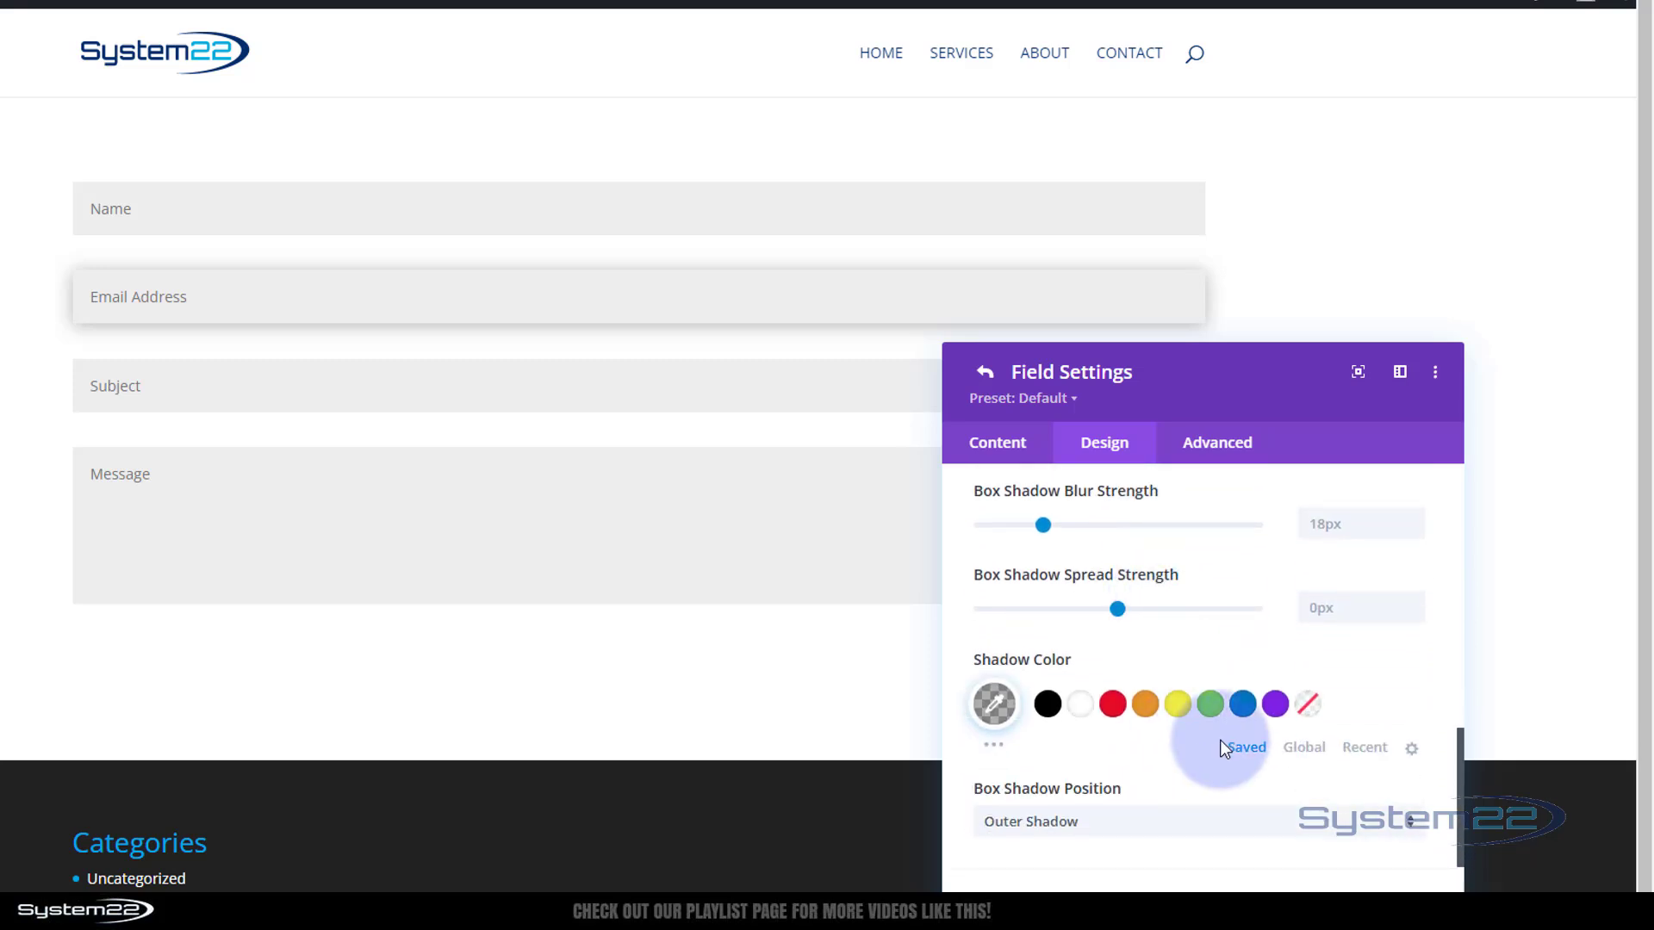
# Make the Email field's shadow purple and lower its opacity to rgba(131,0,233,0.39)
pyautogui.click(1270, 705)
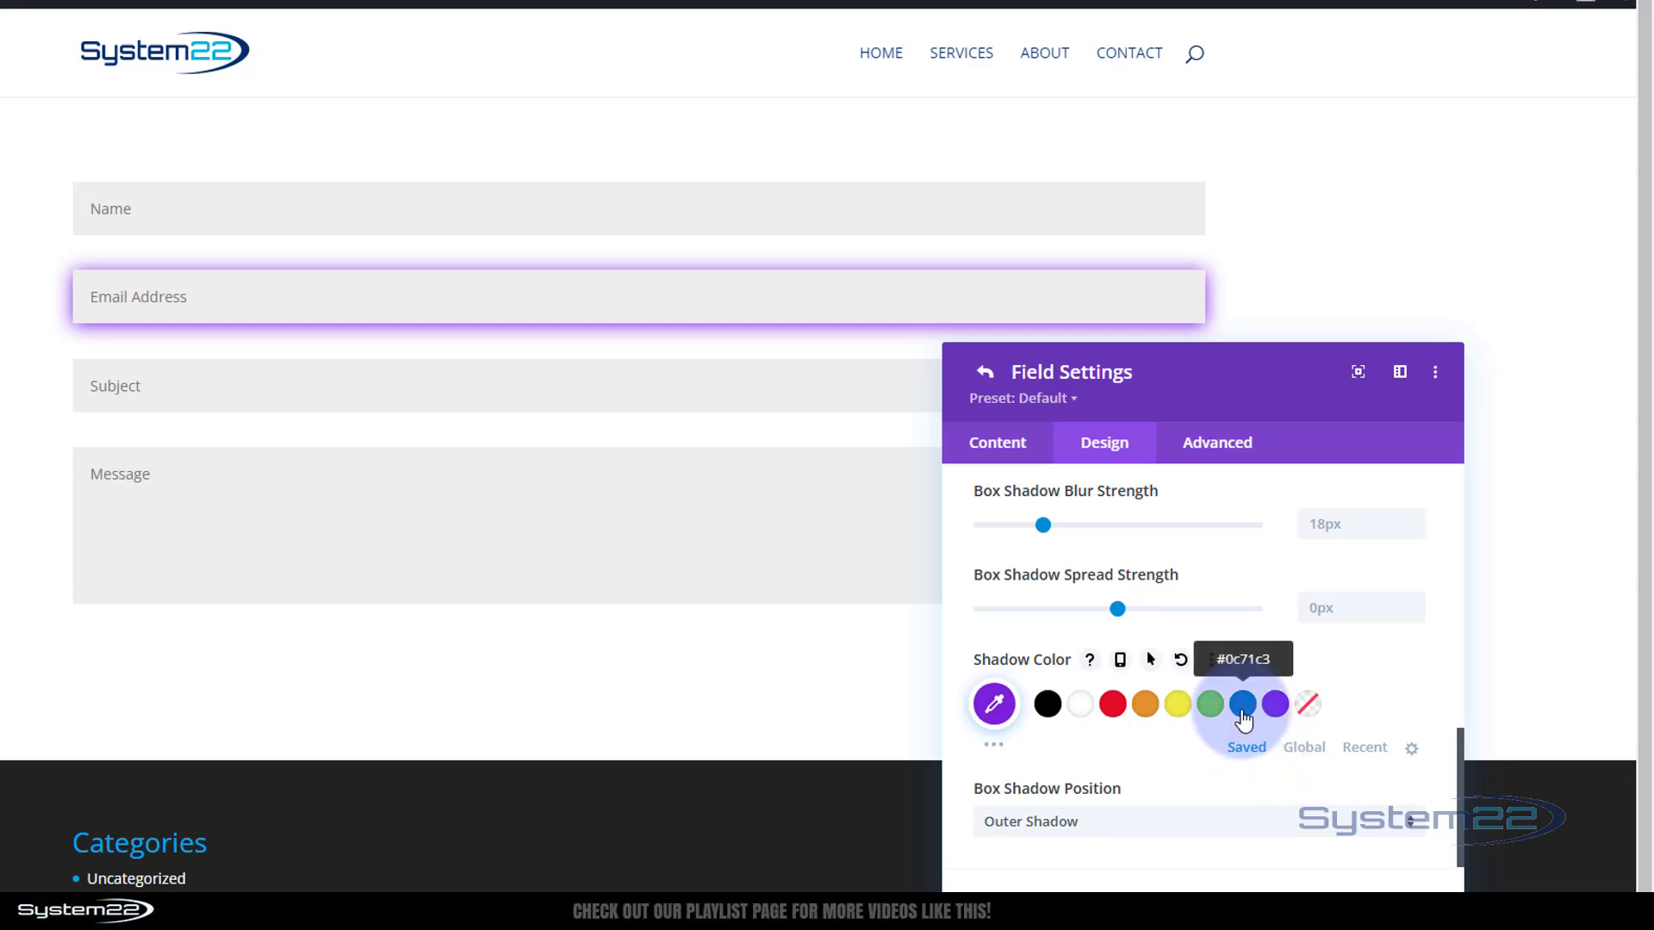
pyautogui.click(994, 704)
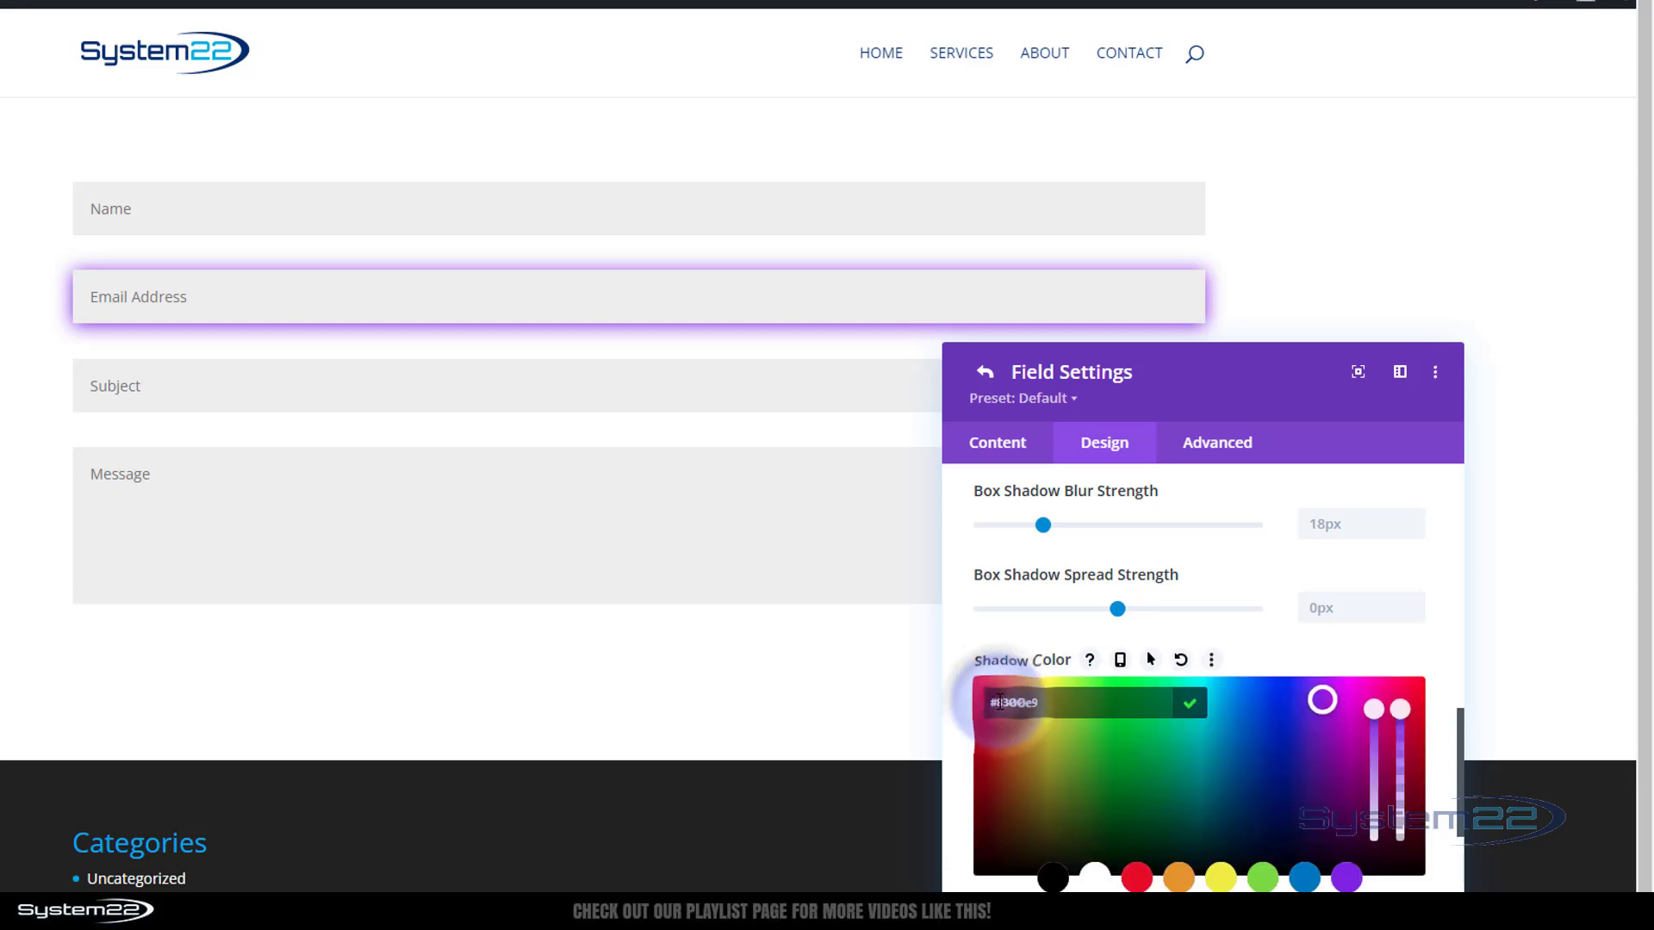
pyautogui.scroll(-2, 1295, 763)
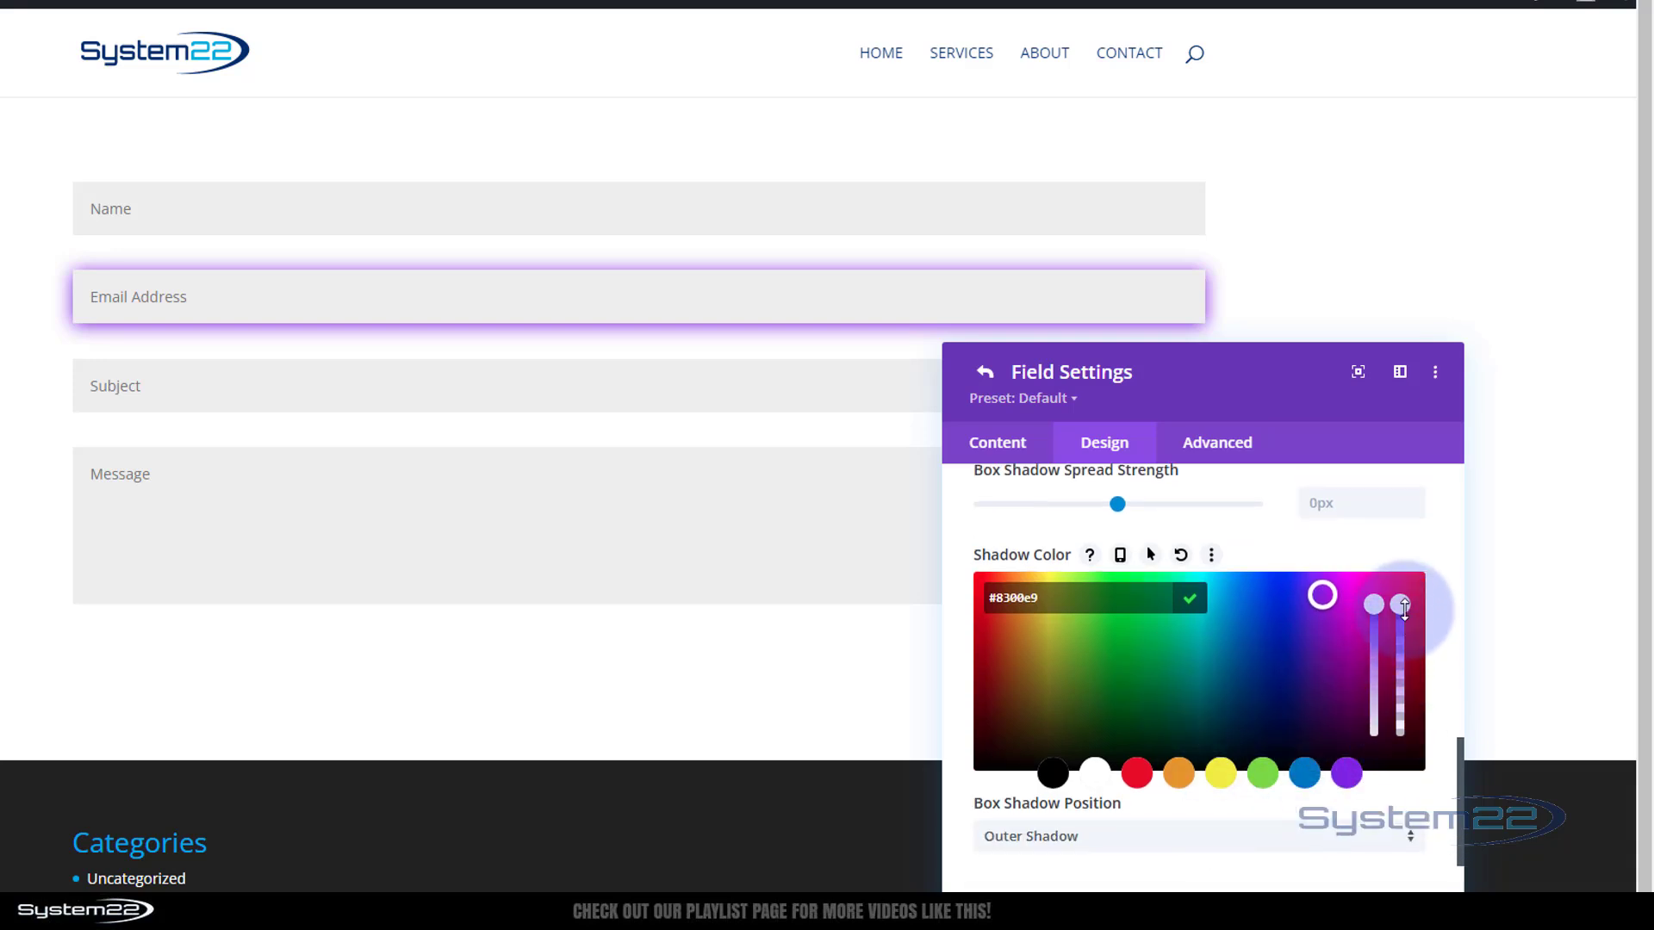
pyautogui.moveTo(1402, 605); pyautogui.dragTo(1402, 668)
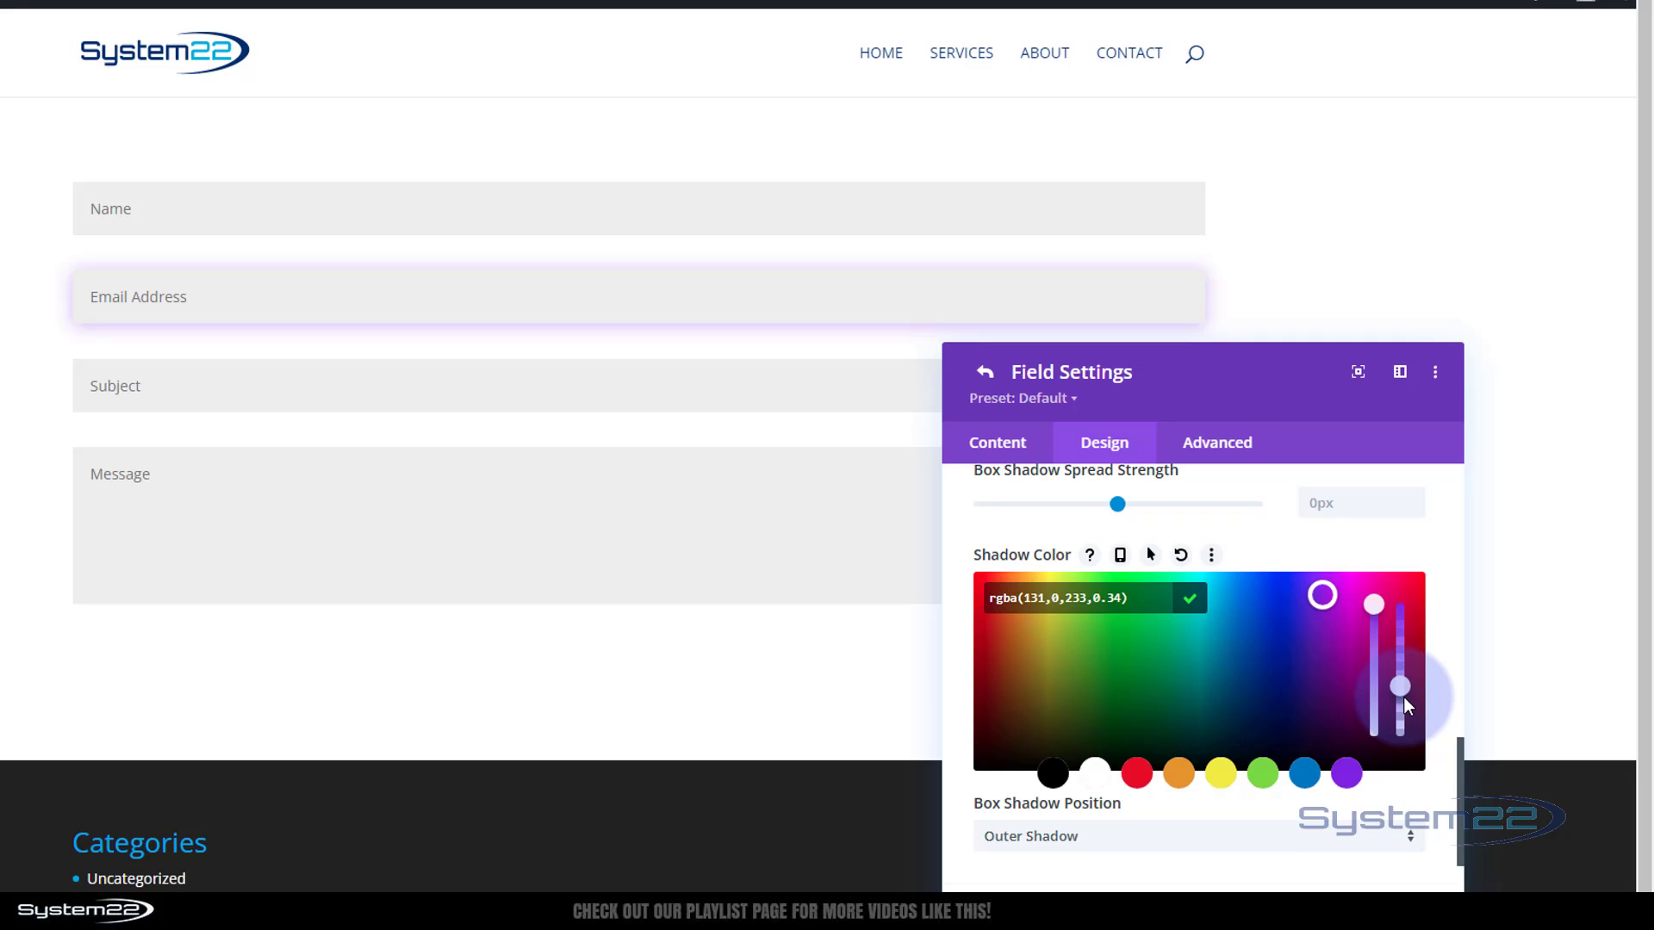
pyautogui.moveTo(1403, 697); pyautogui.dragTo(1402, 687)
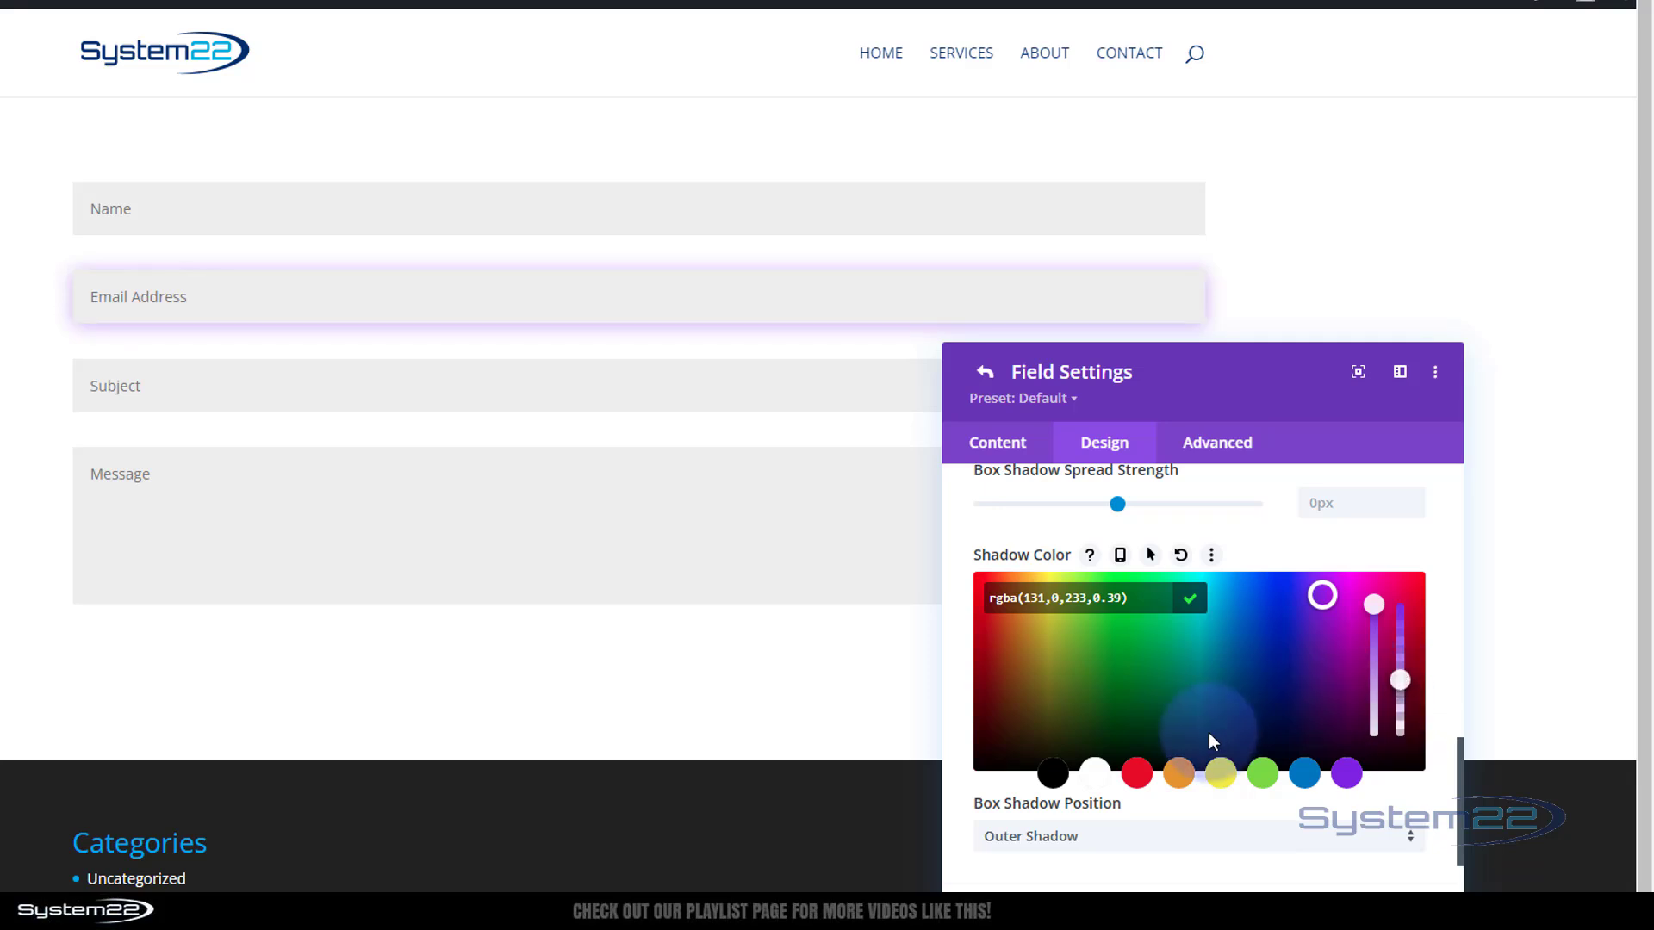
pyautogui.scroll(3, 1208, 732)
pyautogui.scroll(5, 1208, 732)
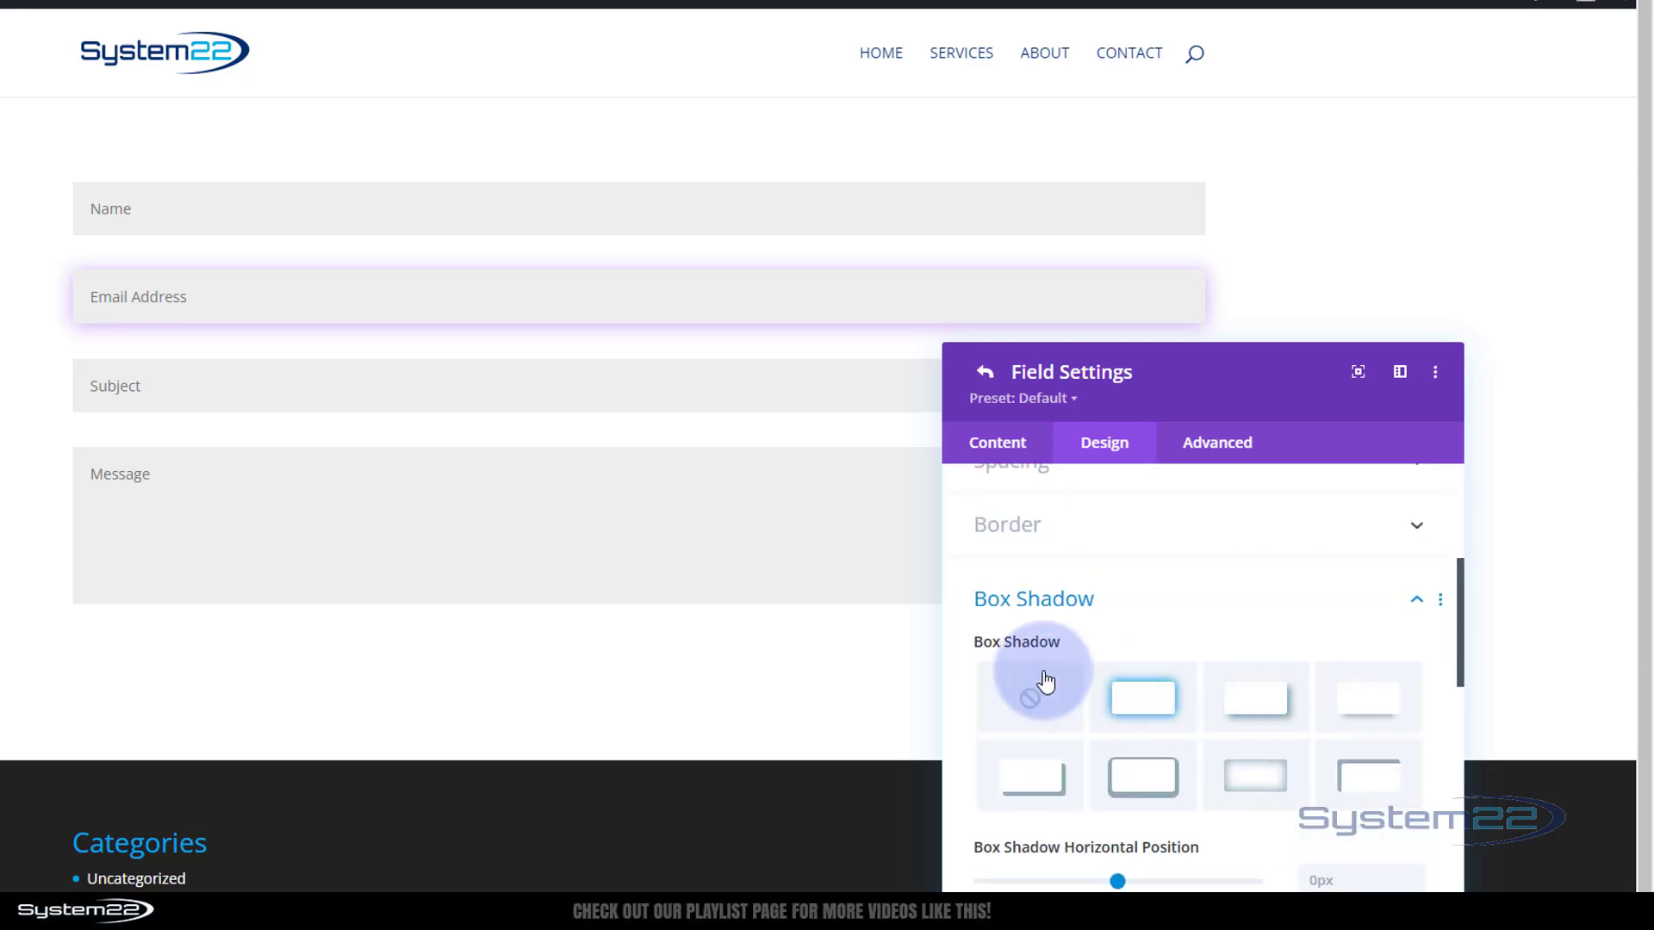
# Remove the Email field's box shadow and shift its hue filter to 327deg
pyautogui.click(1027, 698)
pyautogui.scroll(-2, 1034, 699)
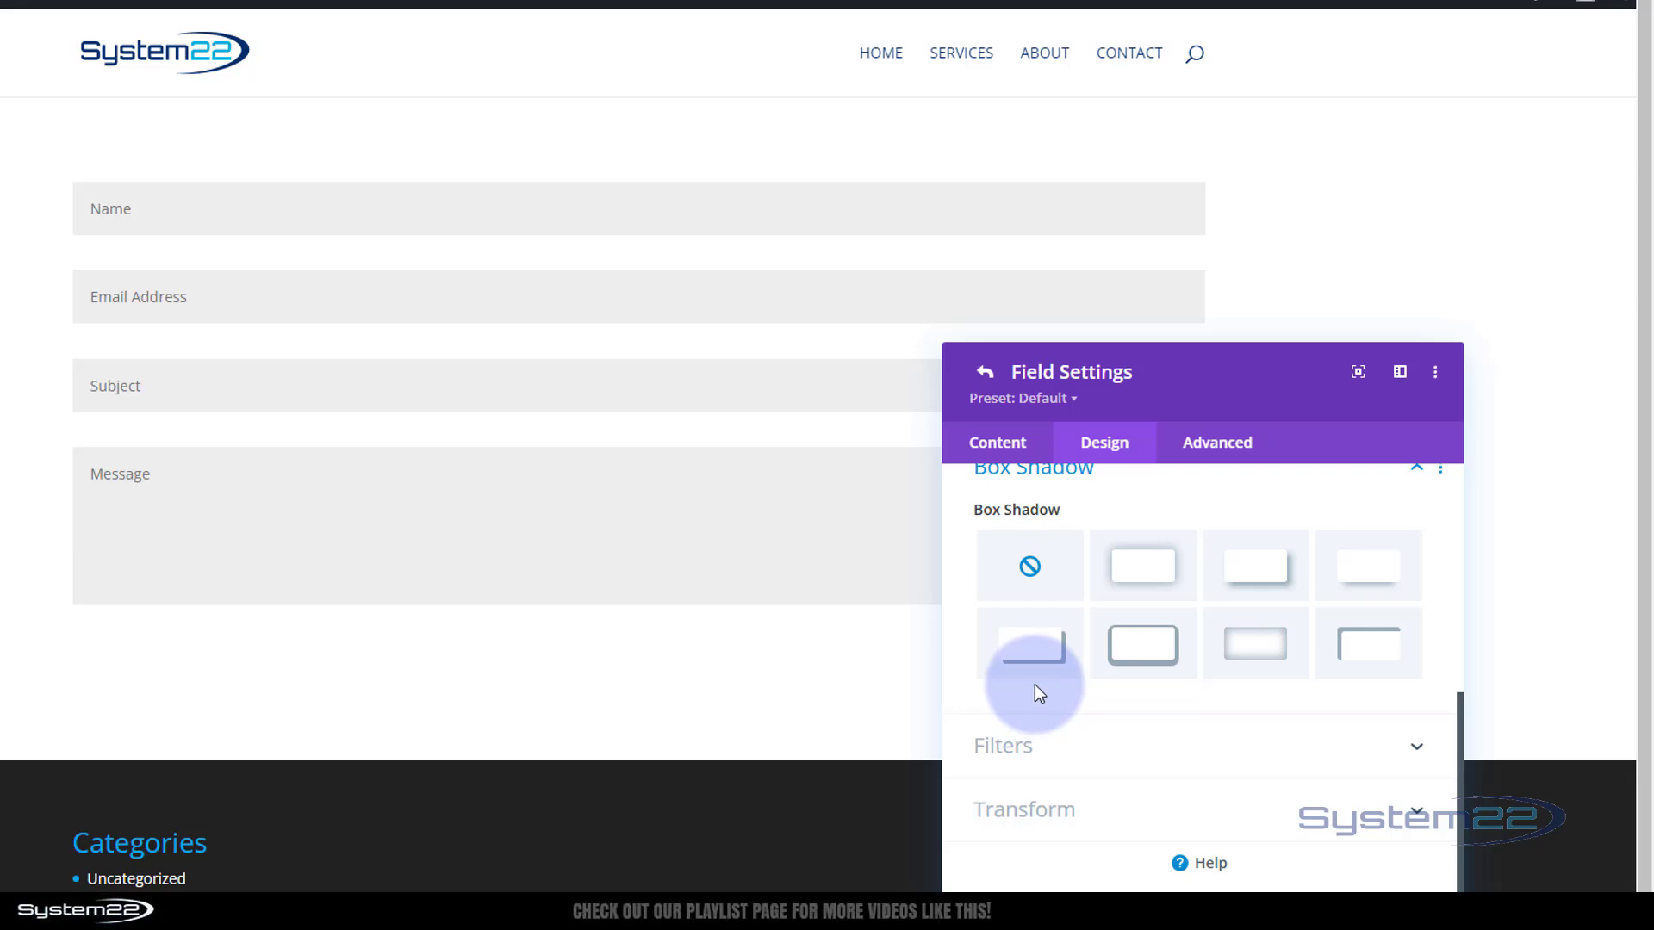
pyautogui.click(1154, 759)
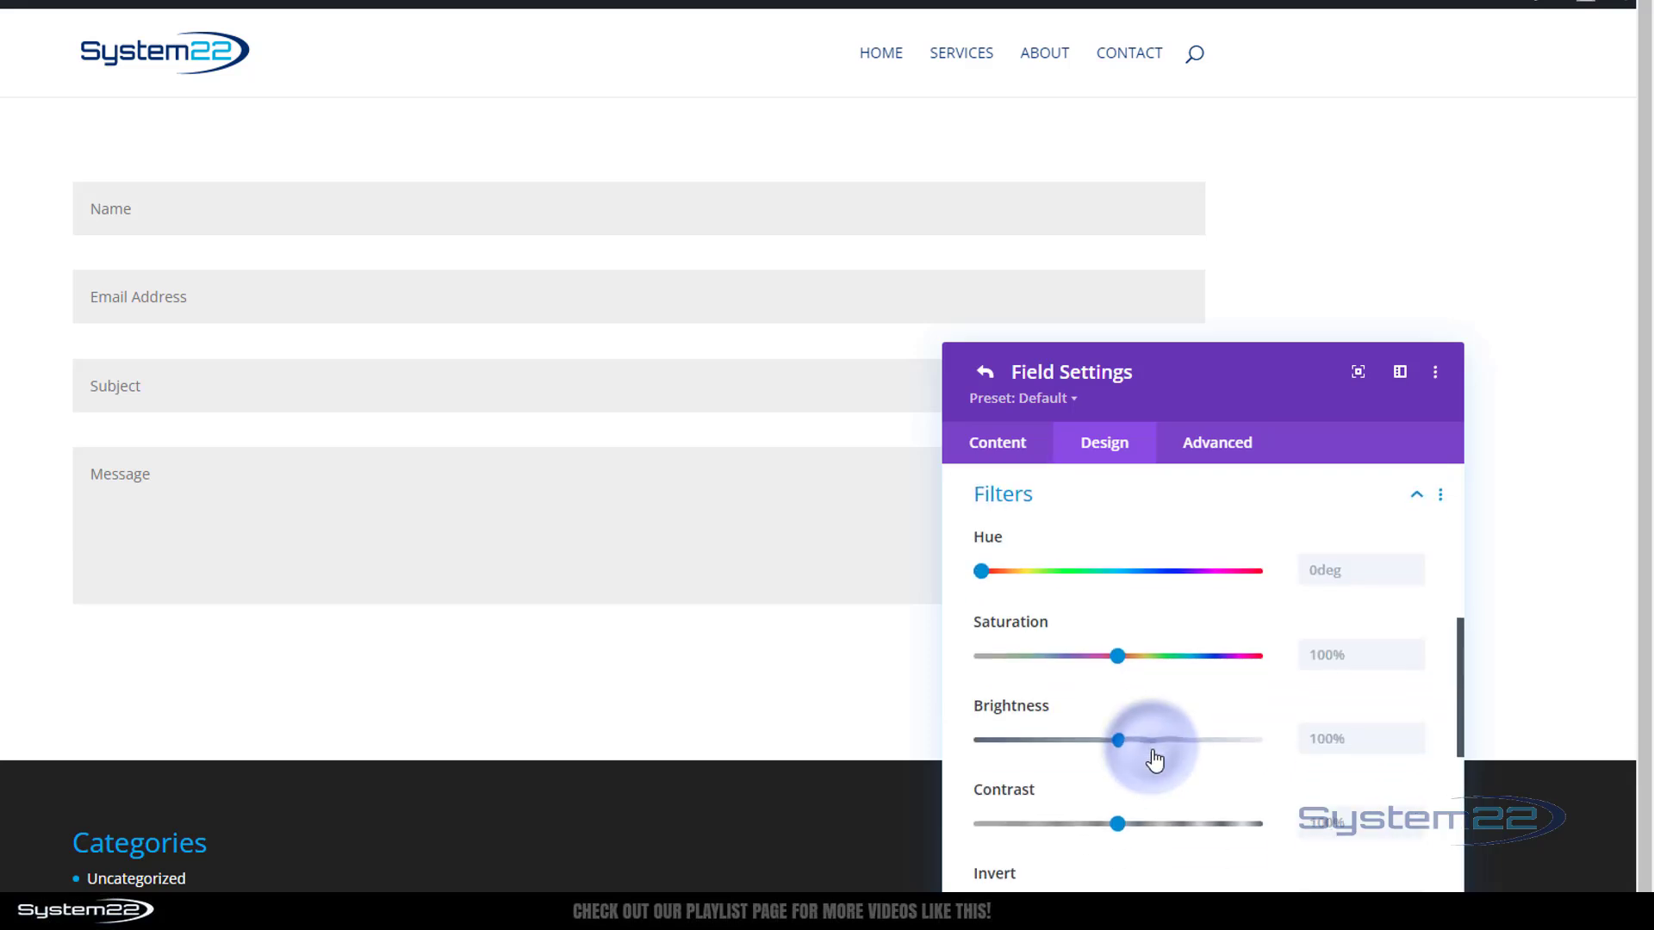
pyautogui.moveTo(981, 571); pyautogui.dragTo(1231, 571)
# Try a 100% sepia filter on the Email field, then reset sepia to 0%
pyautogui.scroll(-3, 1061, 654)
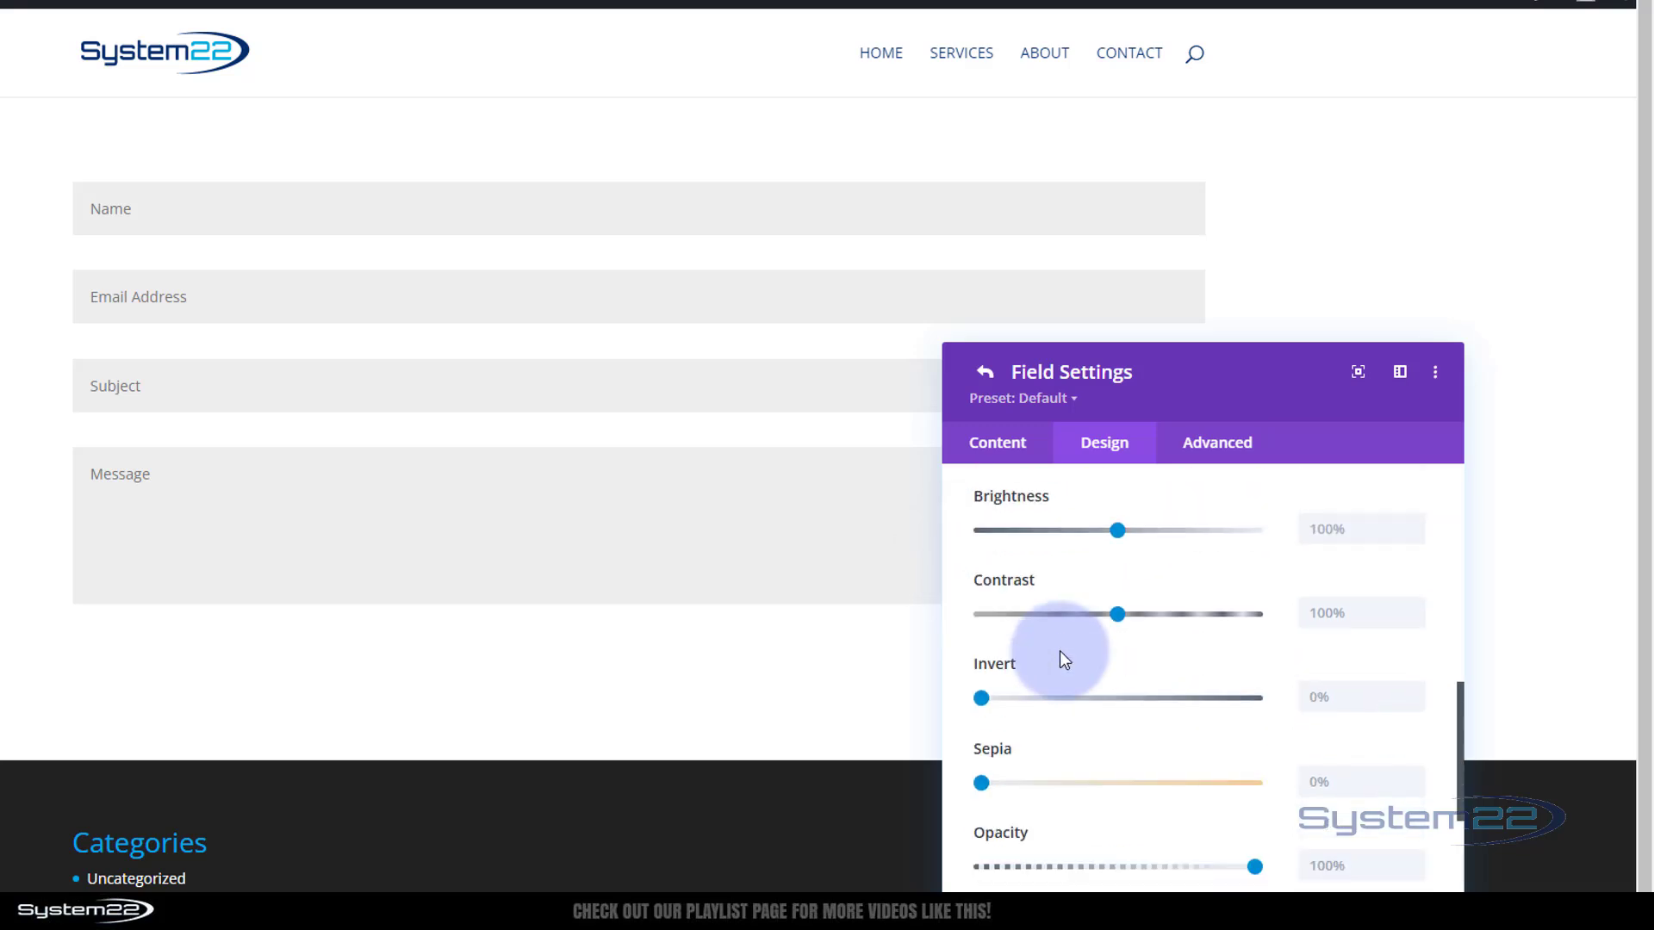
pyautogui.moveTo(981, 783); pyautogui.dragTo(1315, 780)
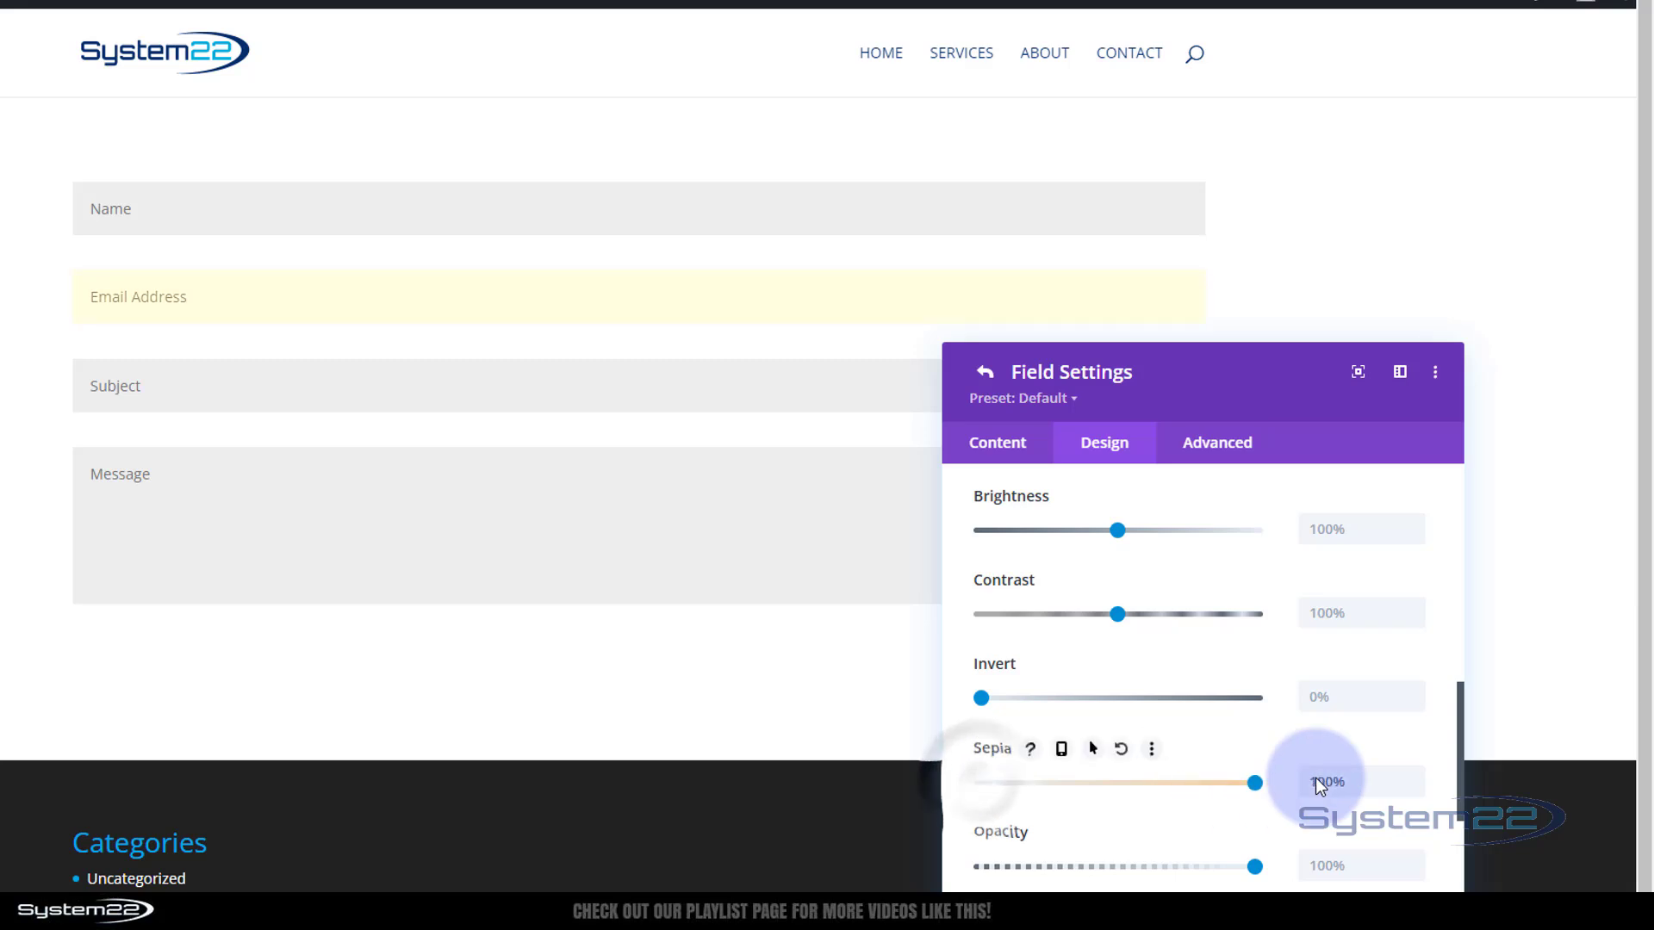
pyautogui.moveTo(1118, 793); pyautogui.dragTo(949, 789)
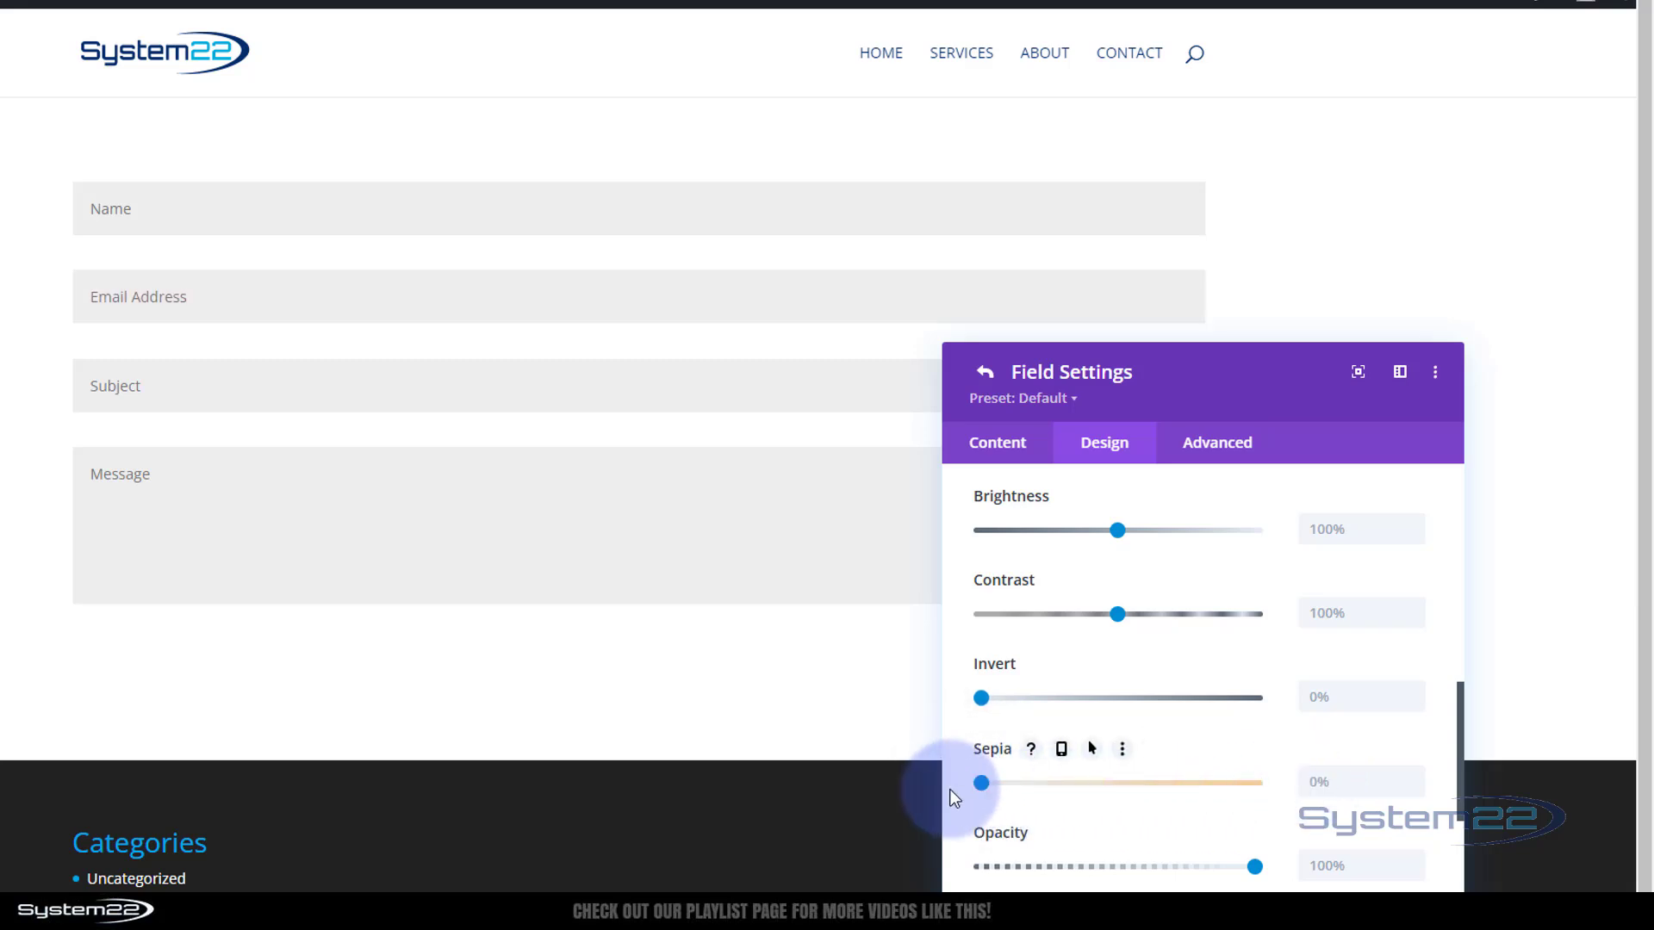
pyautogui.scroll(-4, 1187, 708)
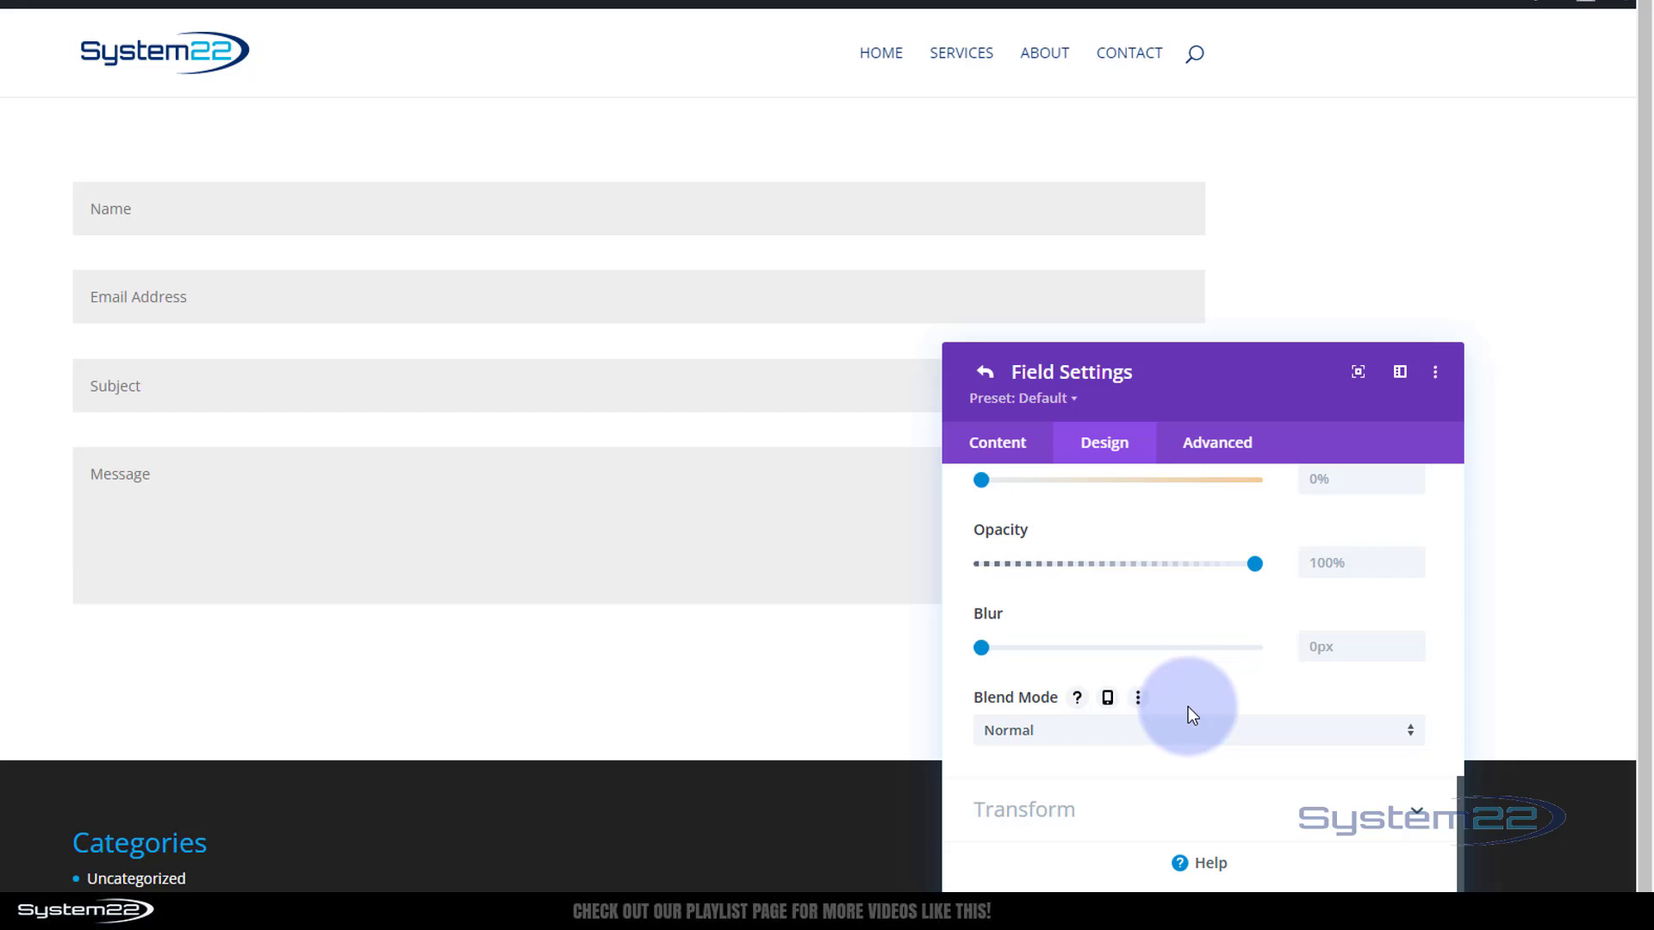
pyautogui.click(1134, 808)
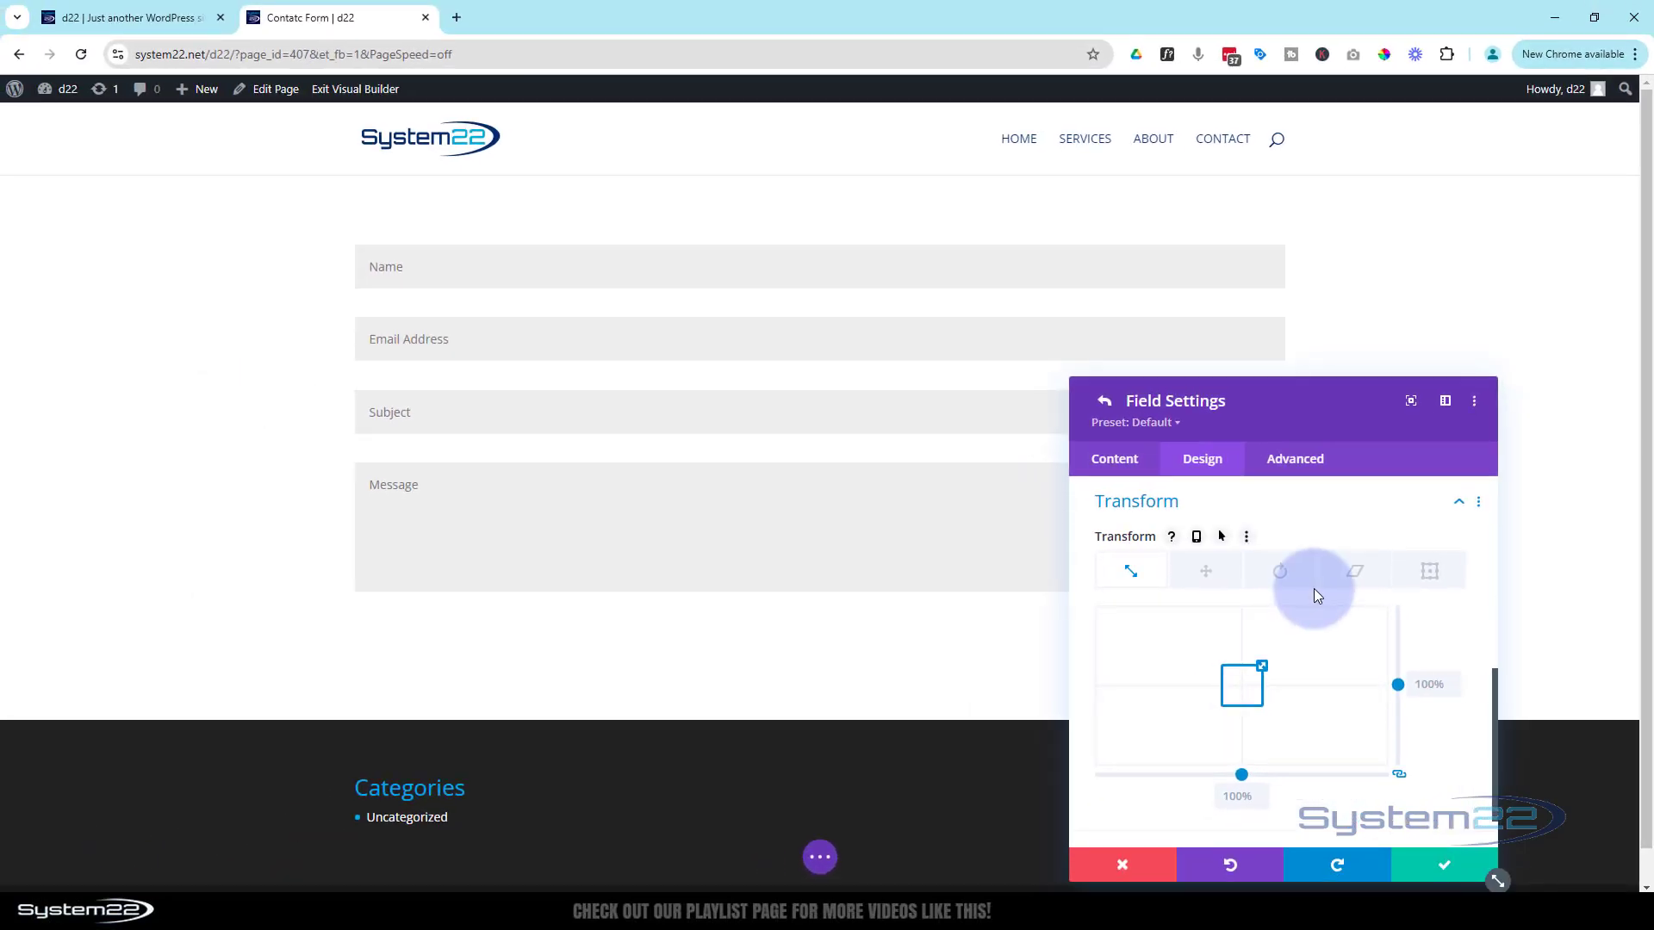
# Save the Email field and change the form's Inputs Rounded Corners from 50px to 0px
pyautogui.click(1430, 864)
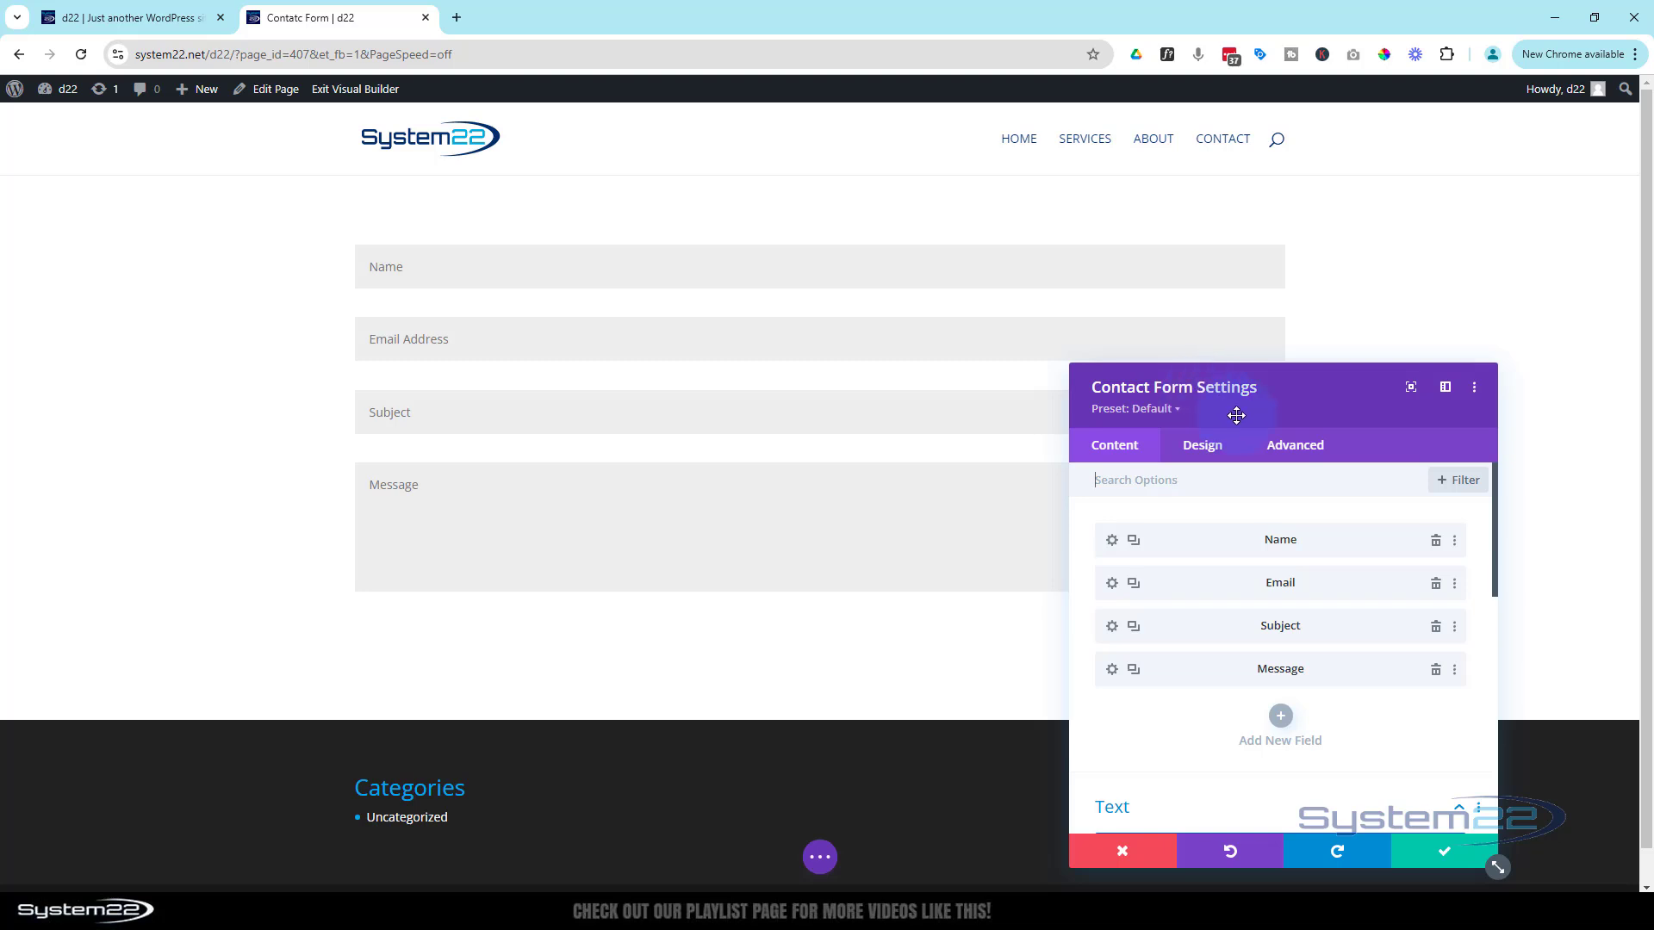
pyautogui.click(1211, 446)
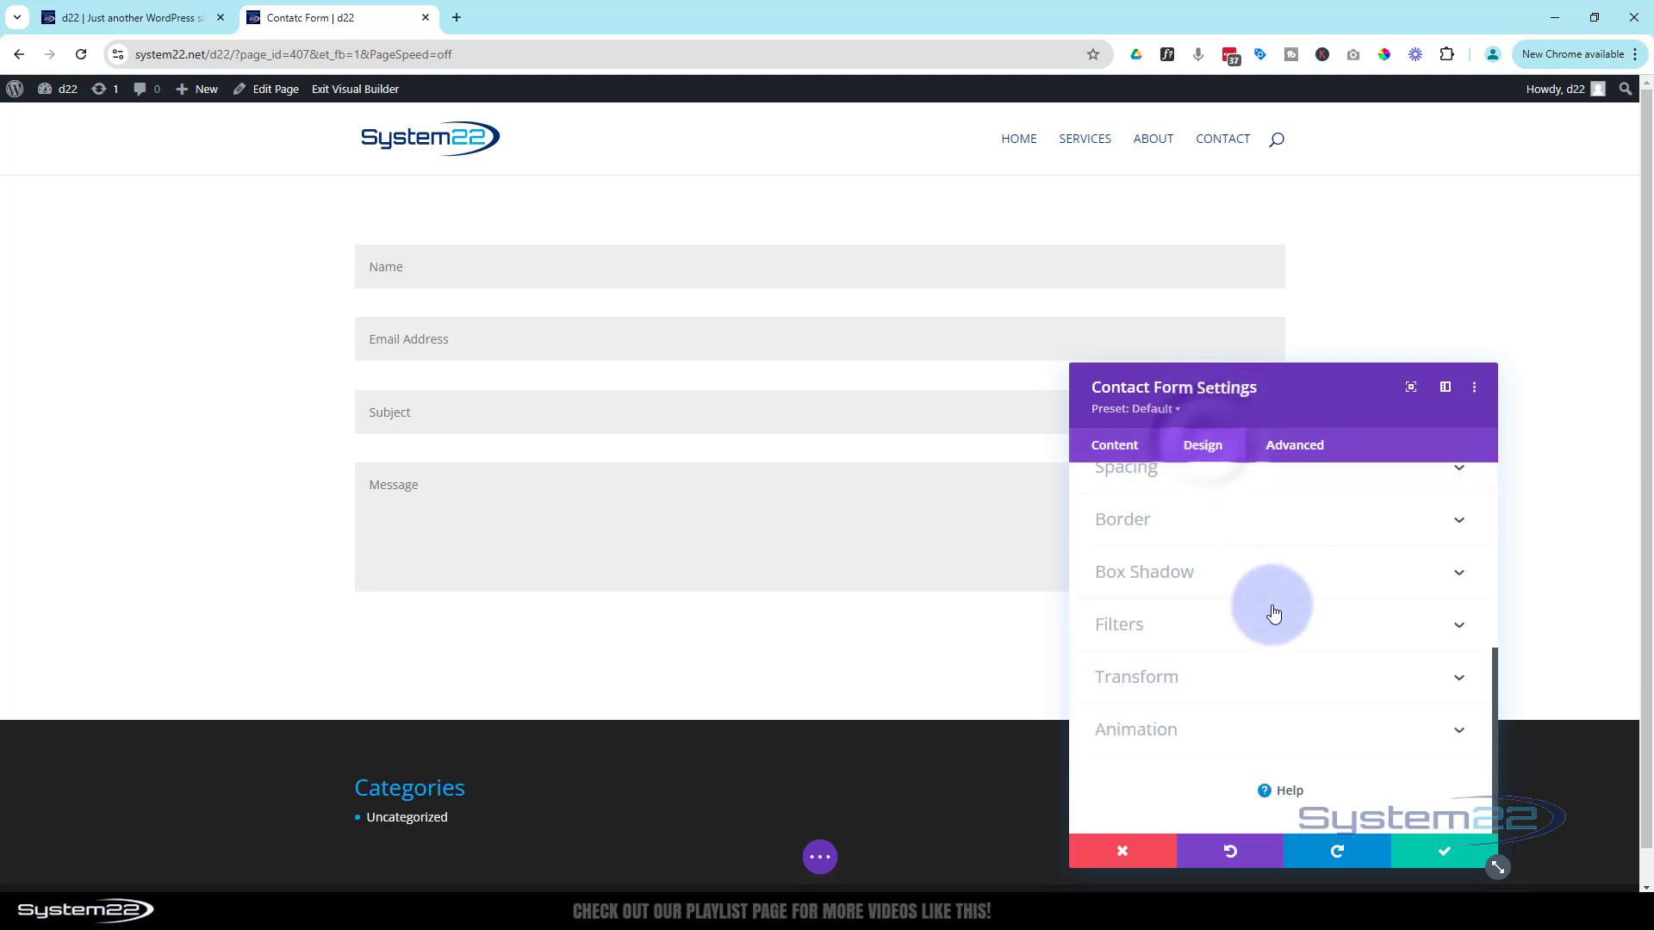
pyautogui.scroll(5, 1273, 611)
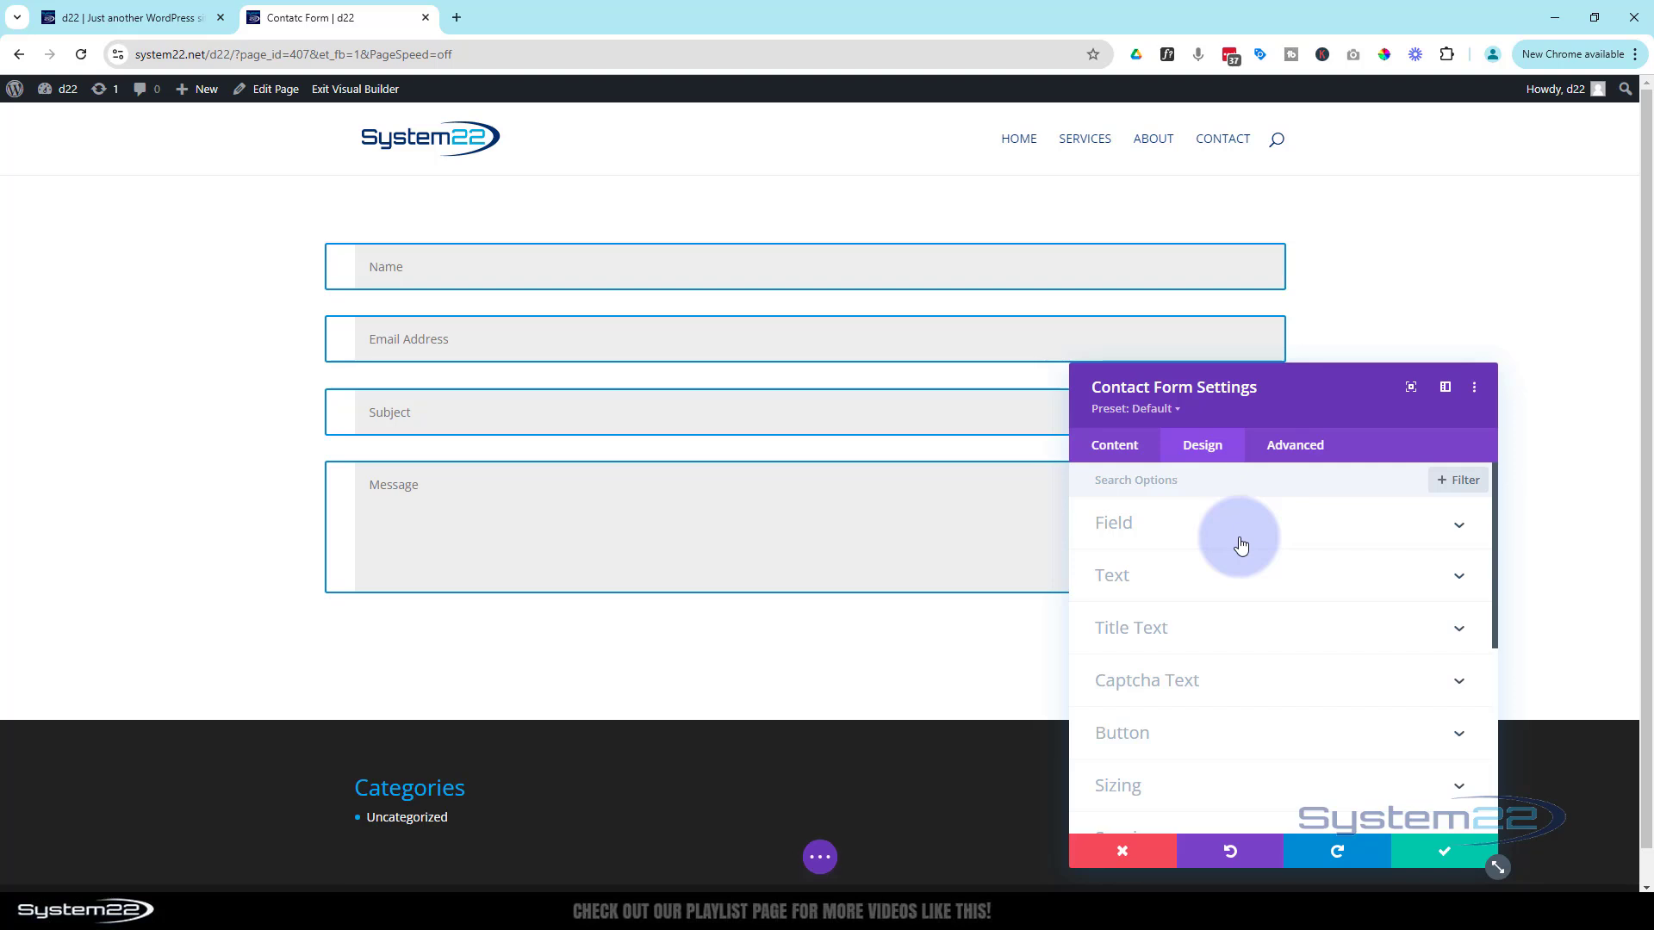
pyautogui.scroll(-2, 1241, 544)
pyautogui.scroll(-2, 1240, 546)
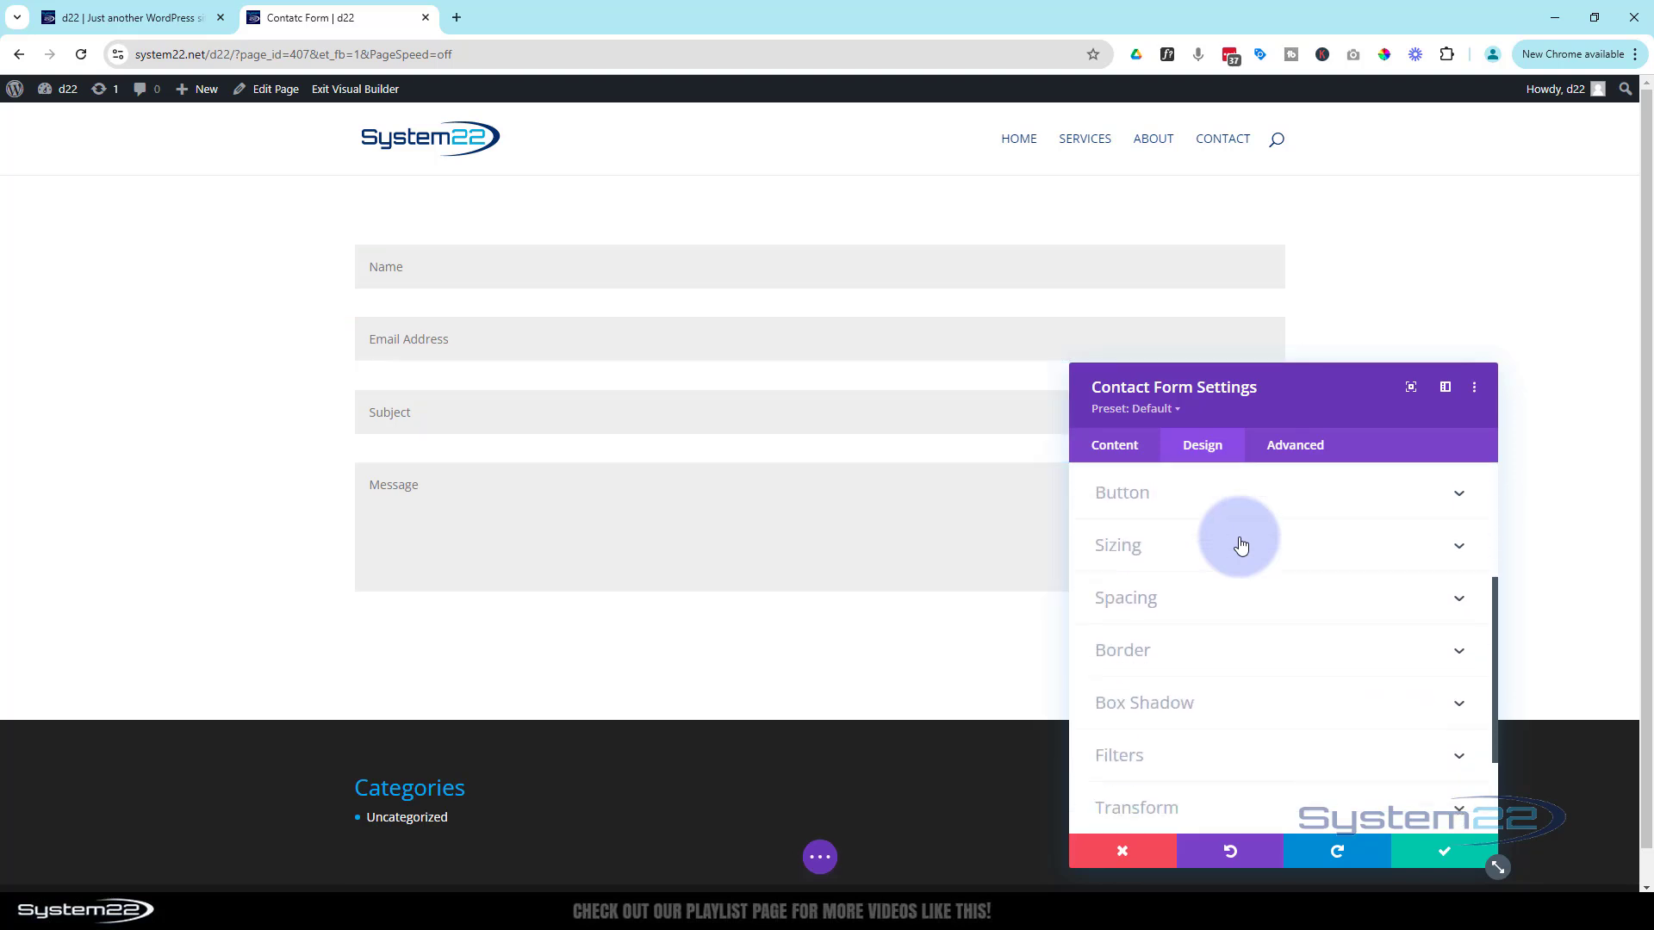
pyautogui.click(1245, 630)
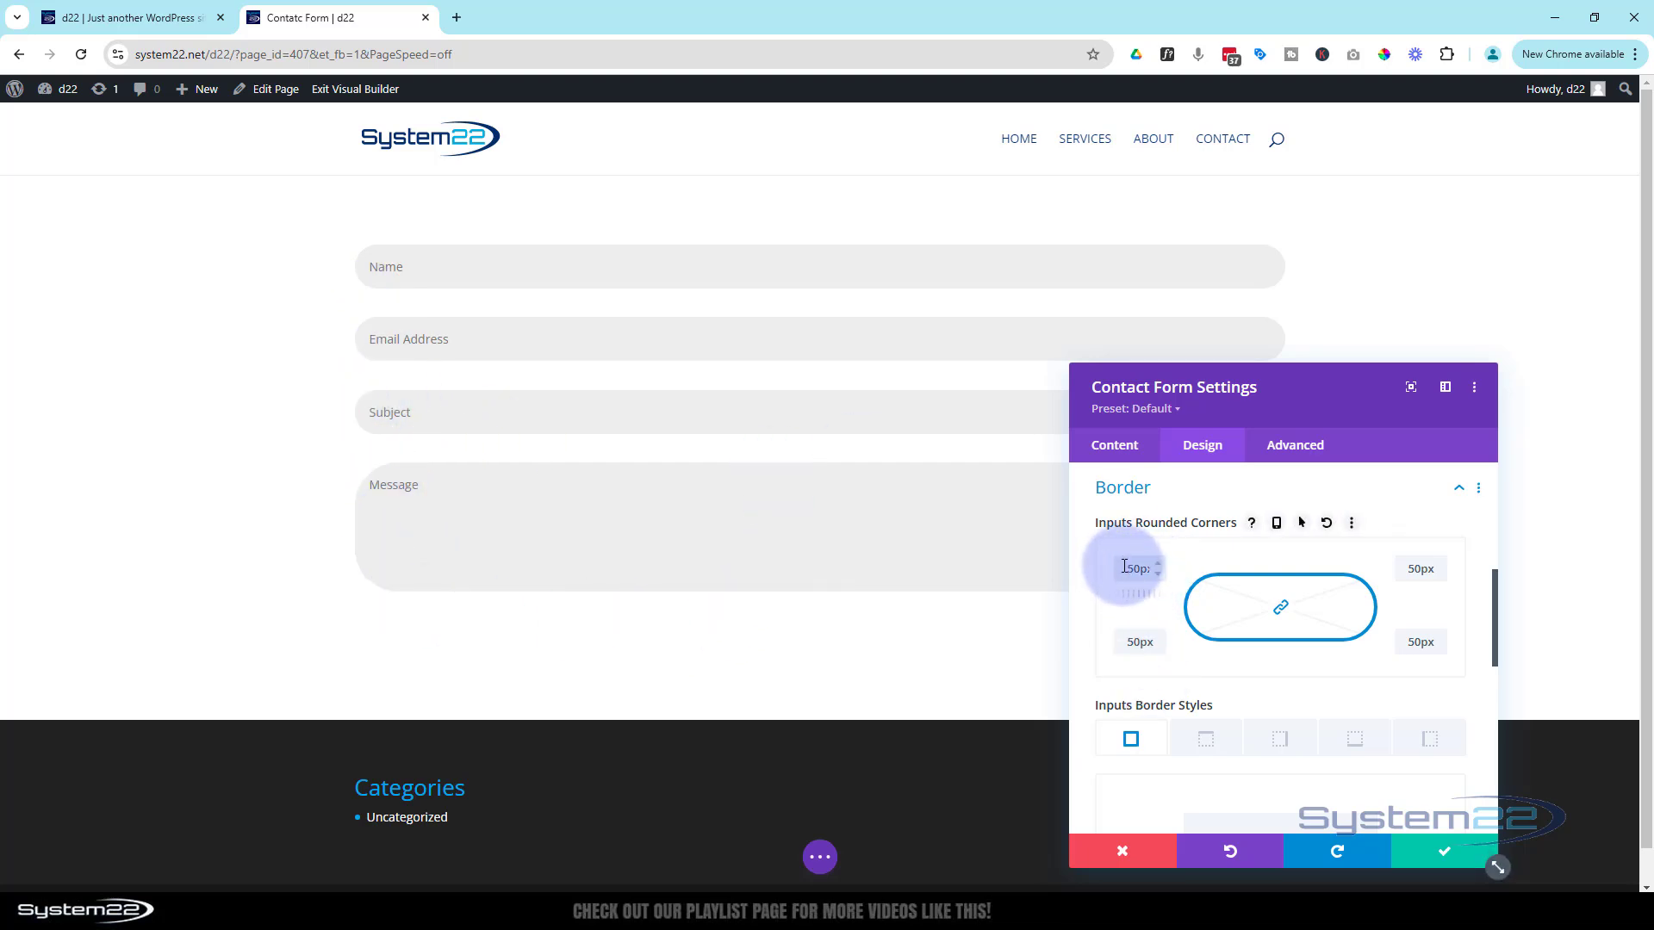
pyautogui.moveTo(1124, 566); pyautogui.dragTo(1203, 555)
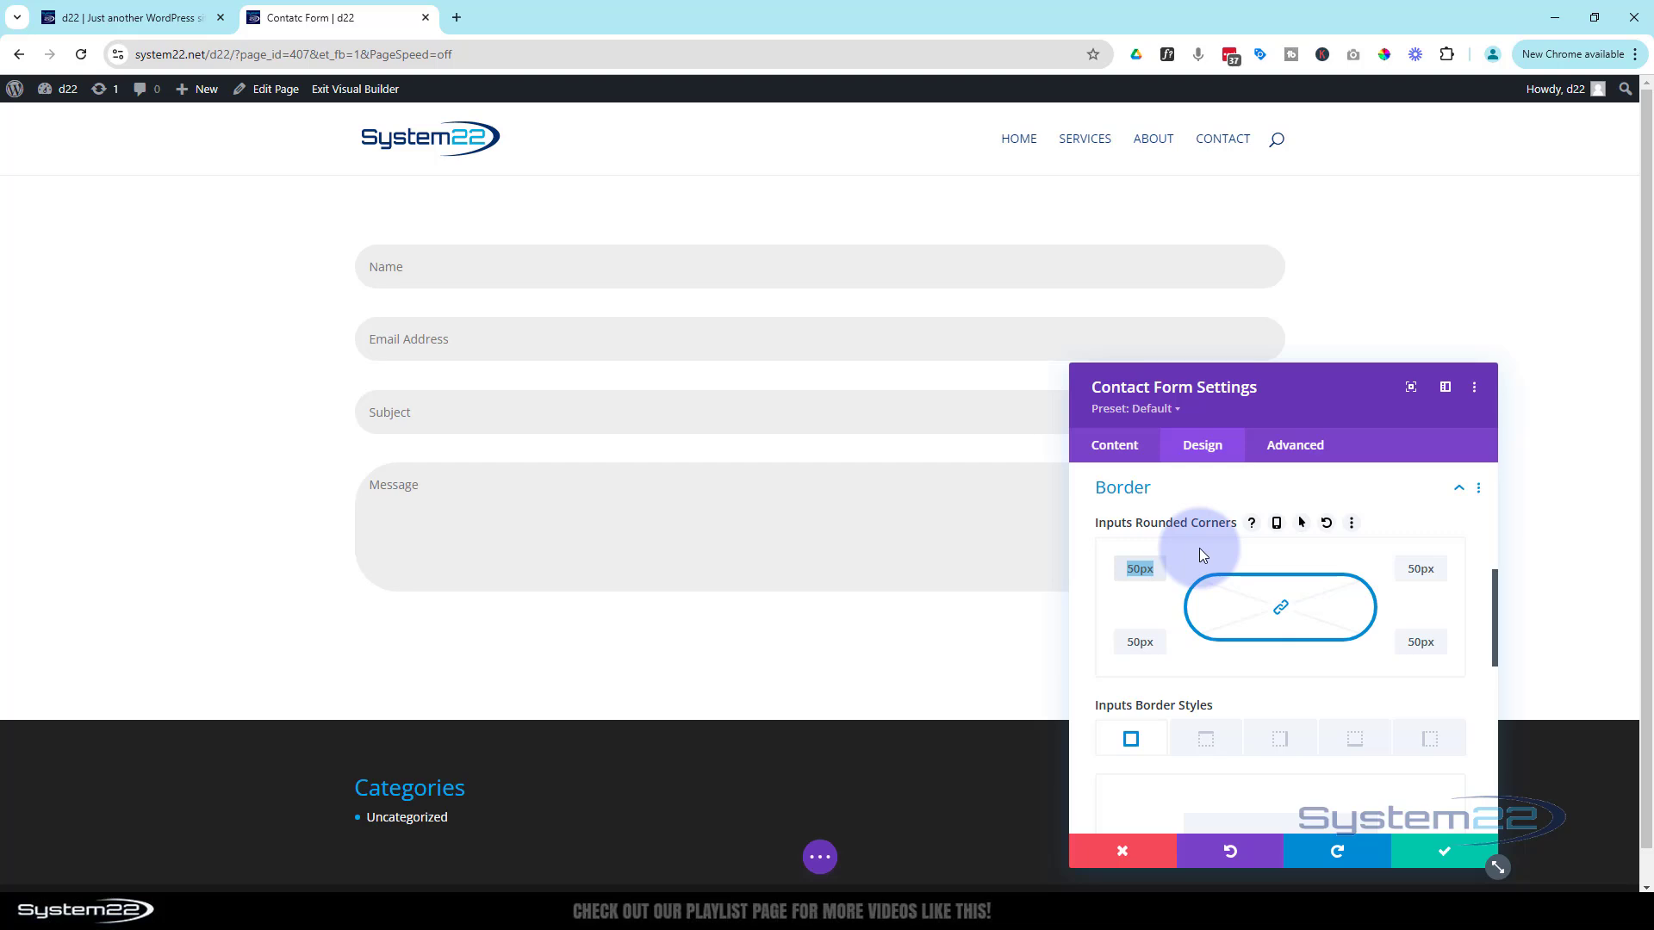
pyautogui.write('0')
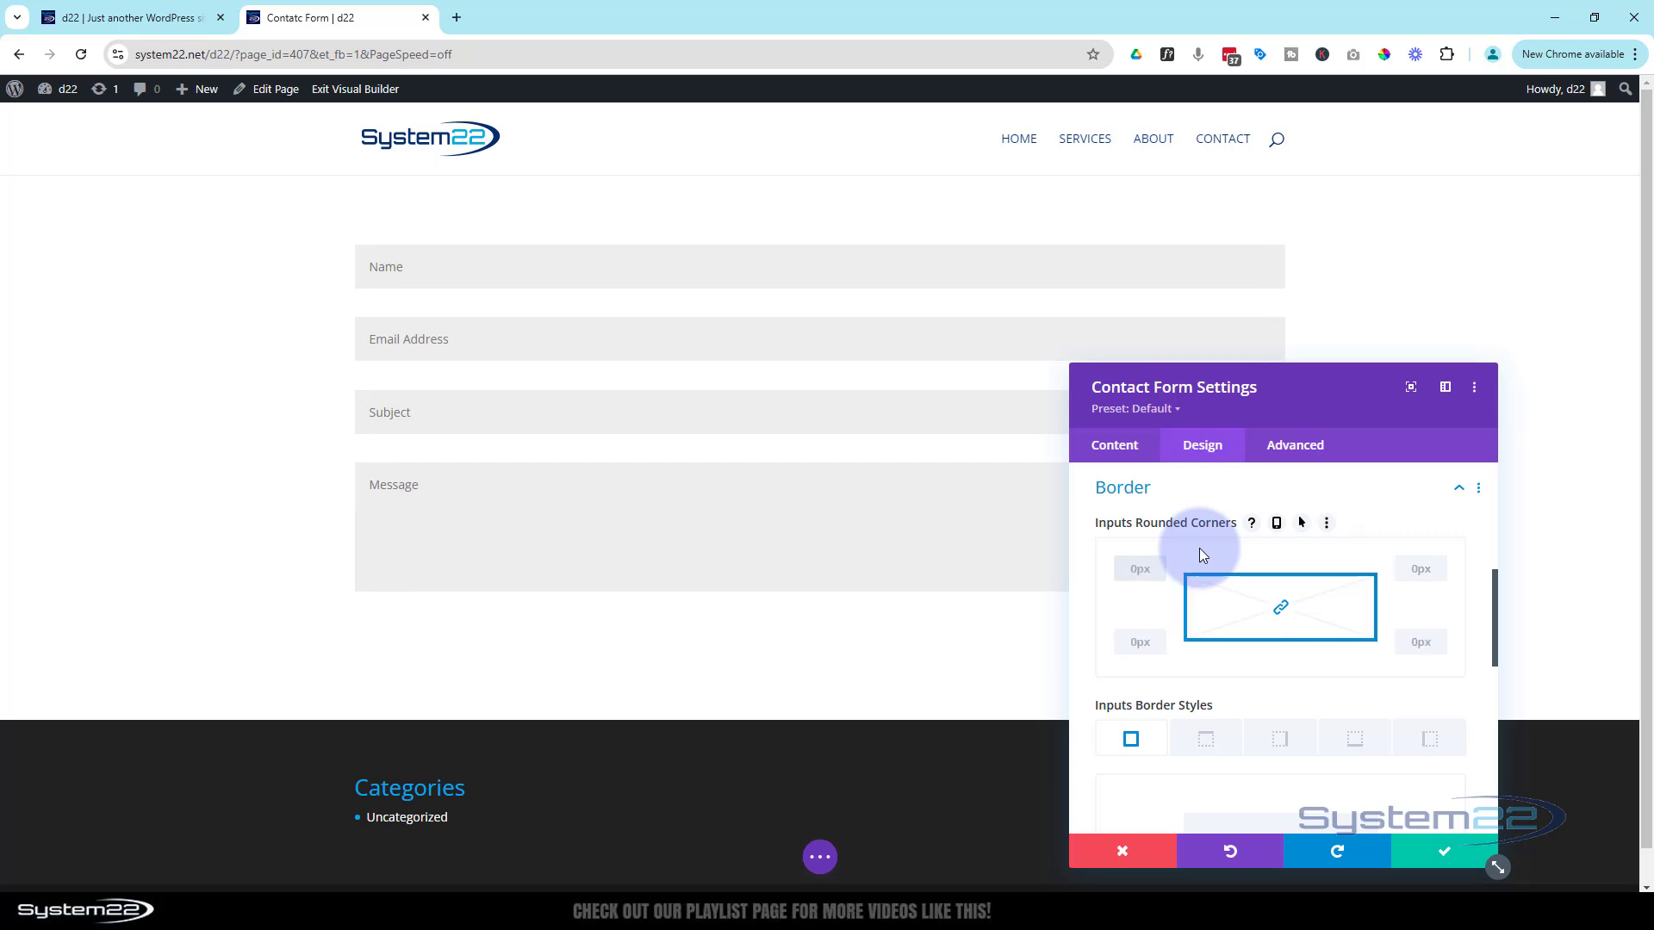
pyautogui.scroll(10, 1199, 548)
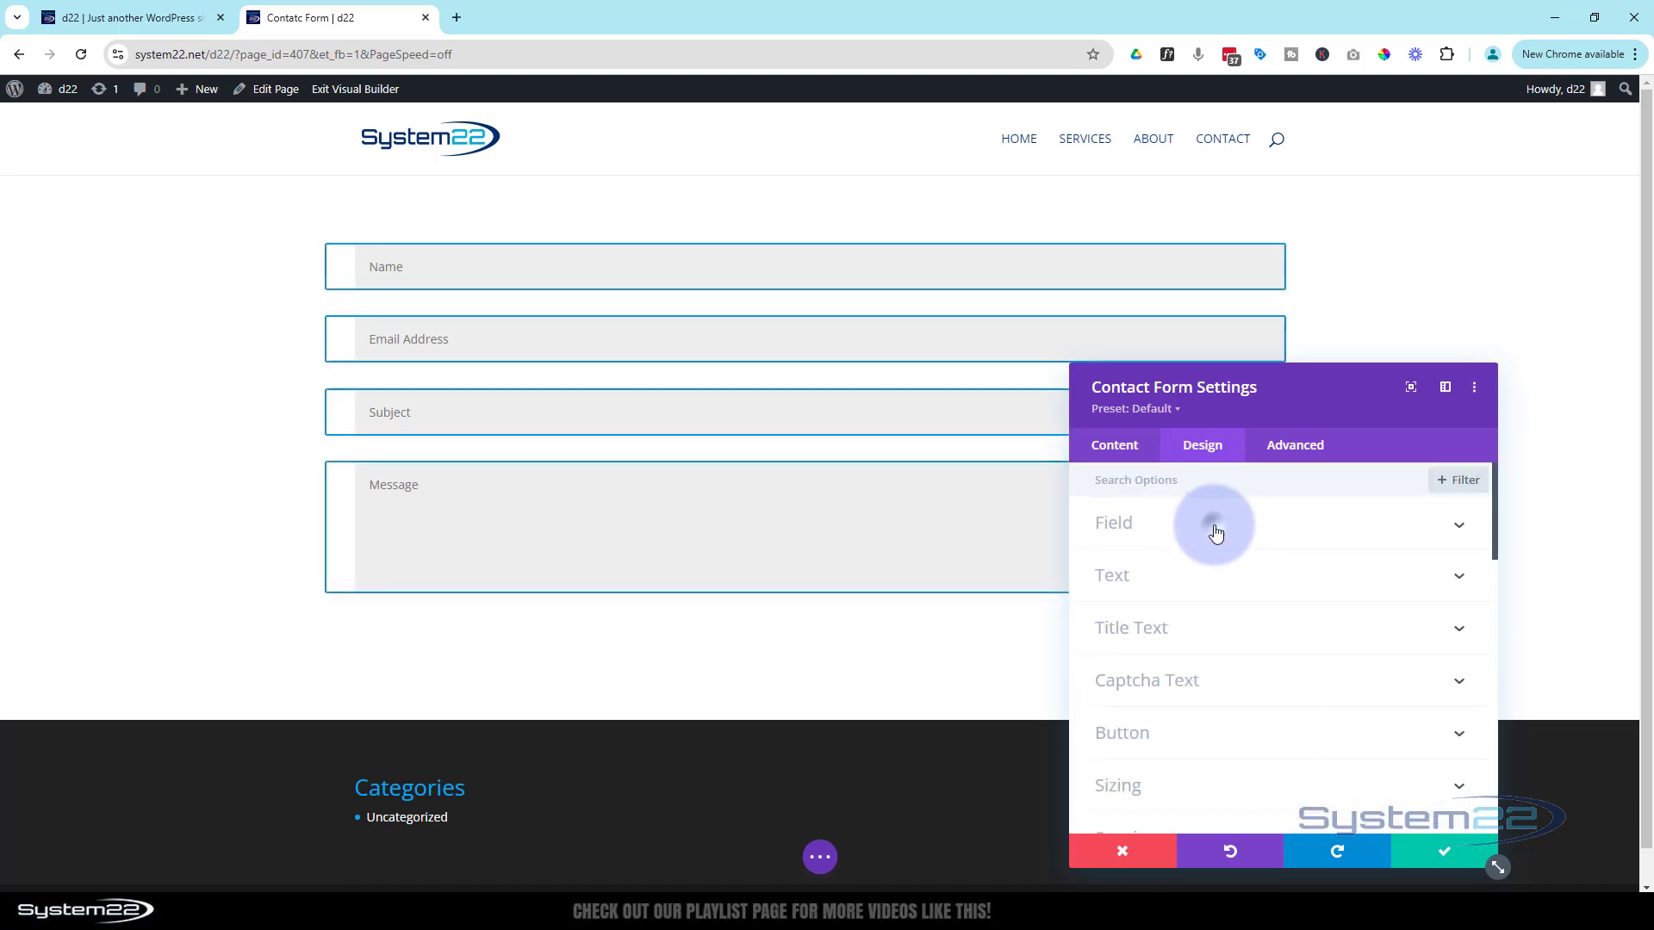
# Try a light-blue background and white text colour for the form fields
pyautogui.click(1193, 537)
pyautogui.scroll(-2, 1216, 534)
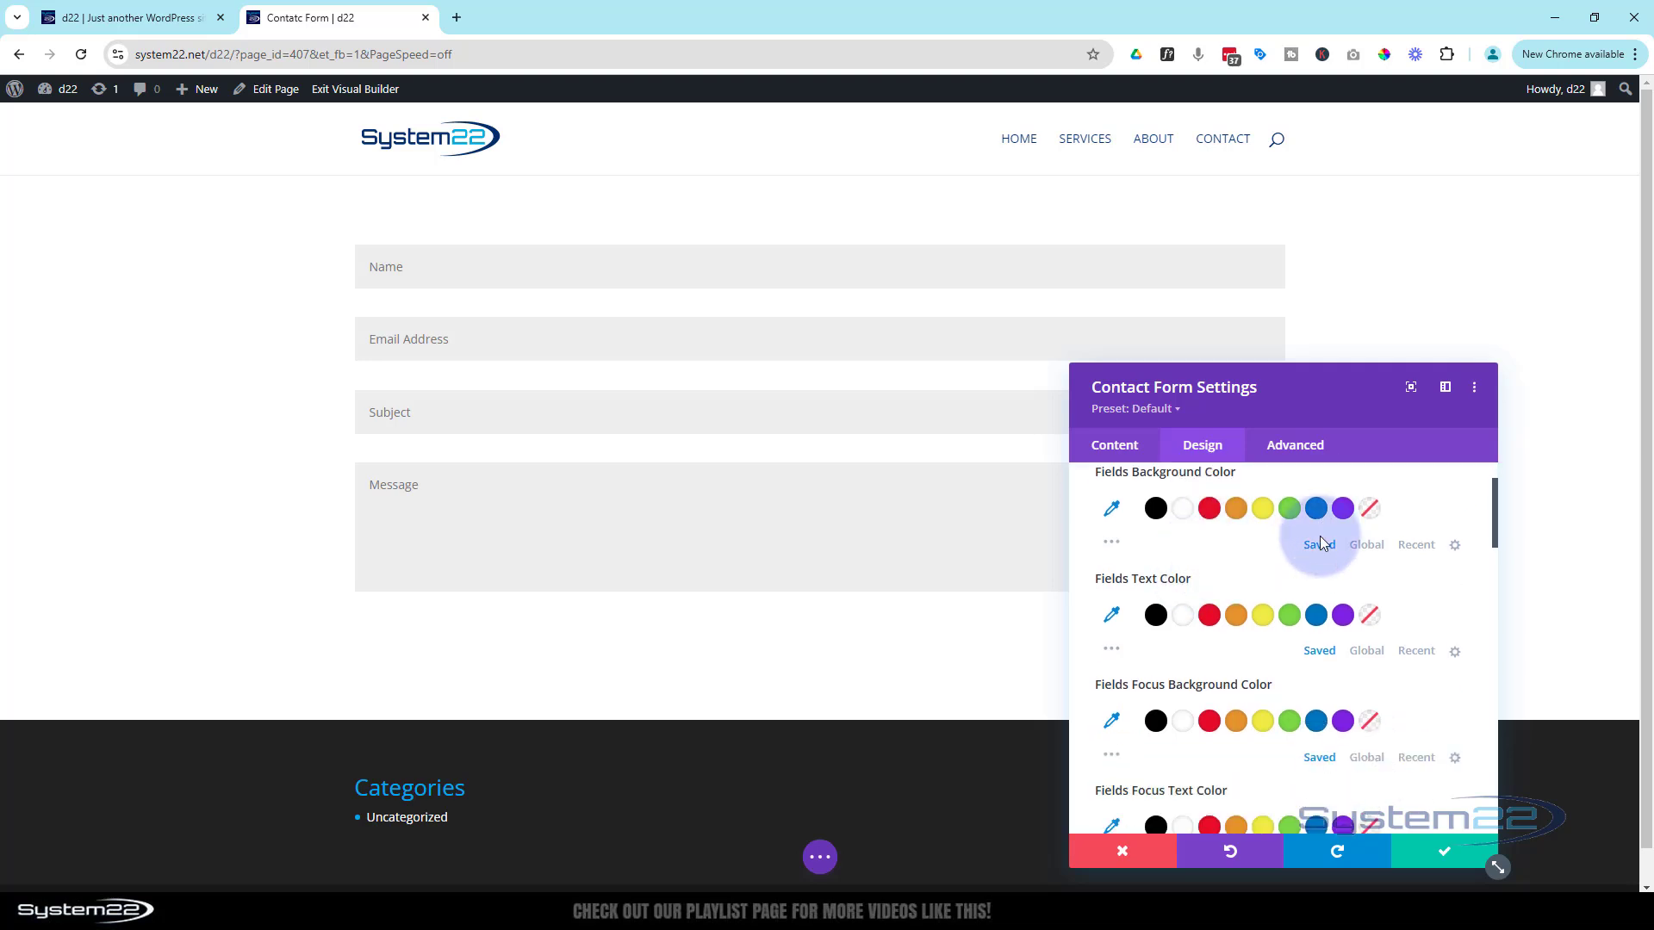
pyautogui.click(1113, 542)
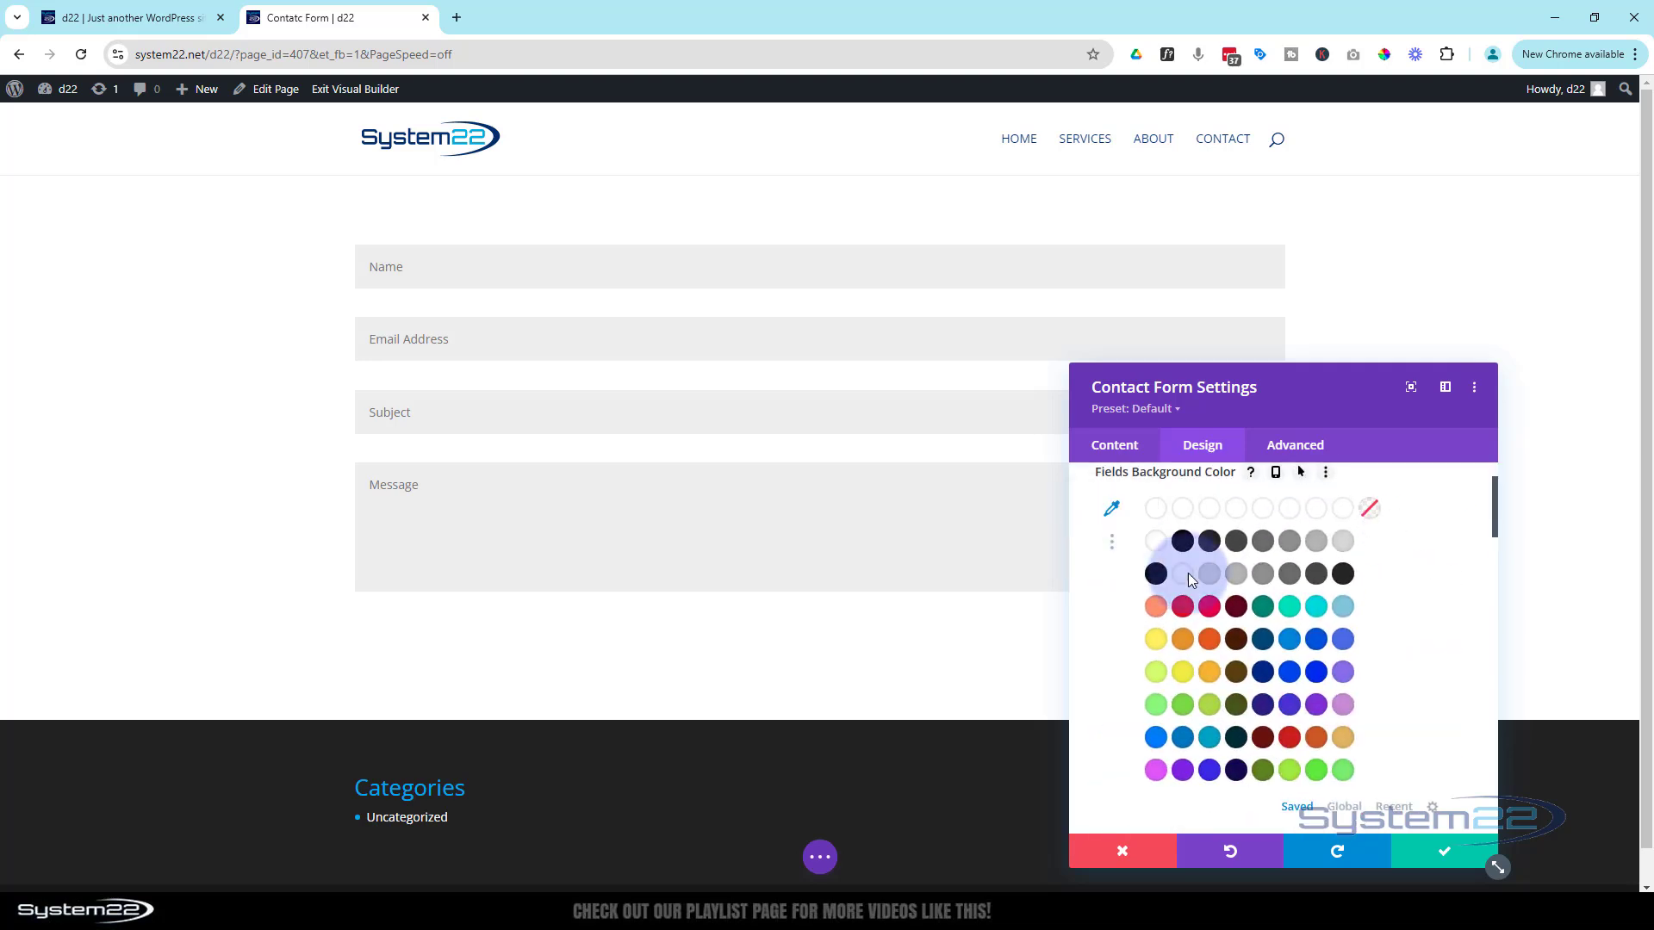
pyautogui.click(1343, 607)
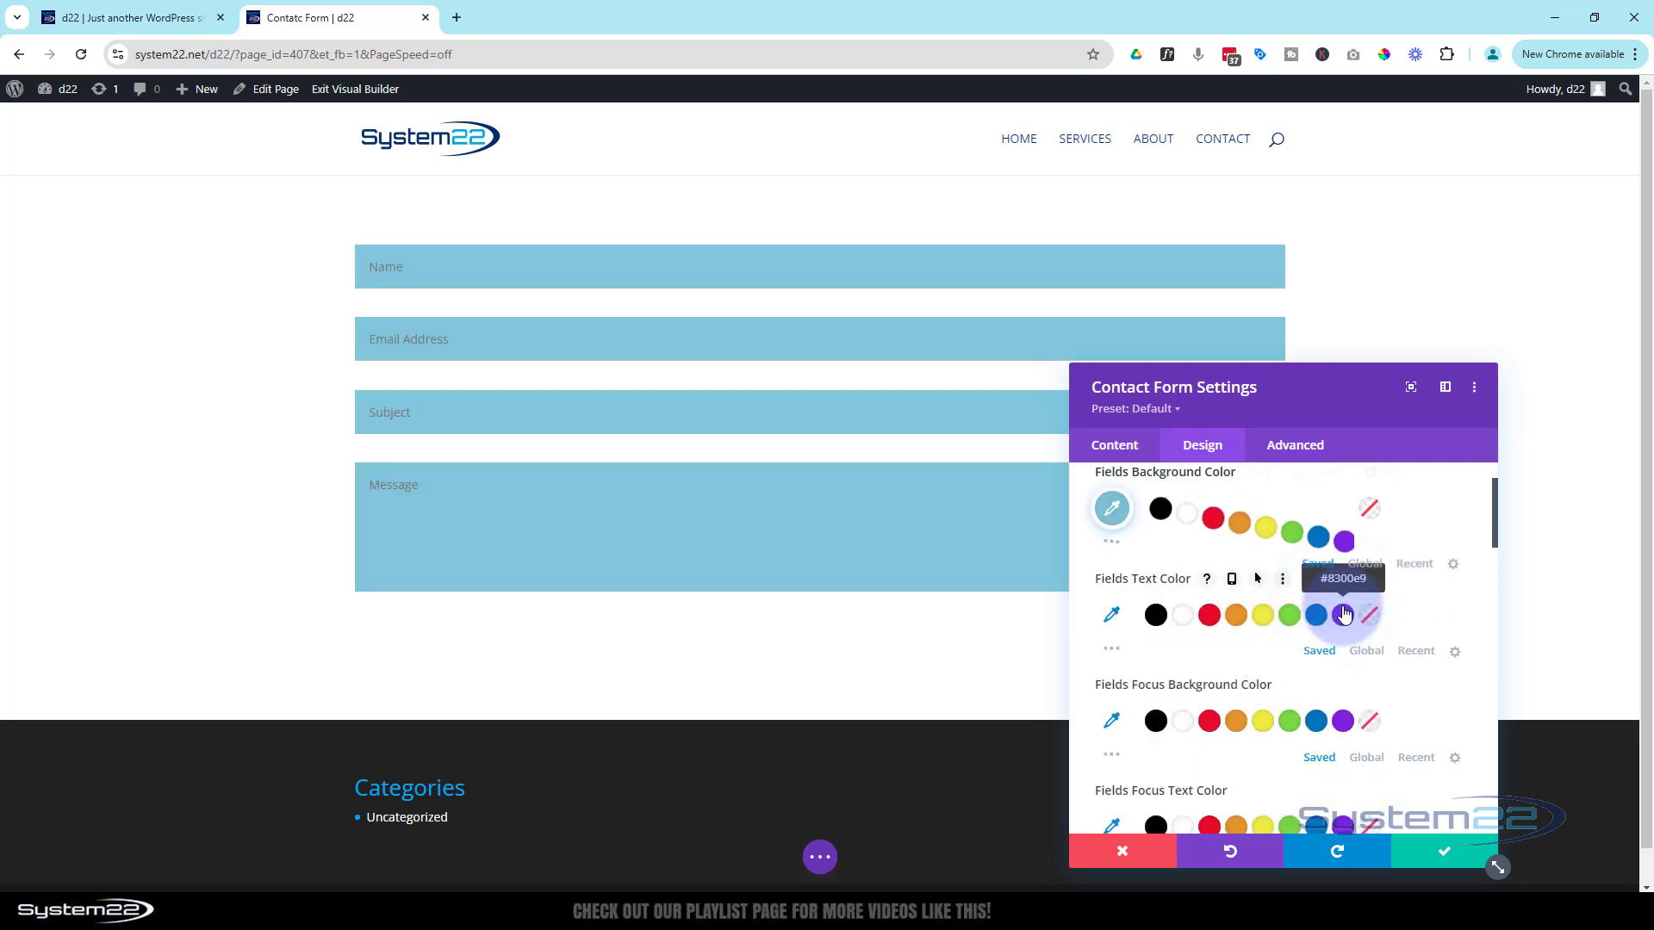
pyautogui.click(1187, 618)
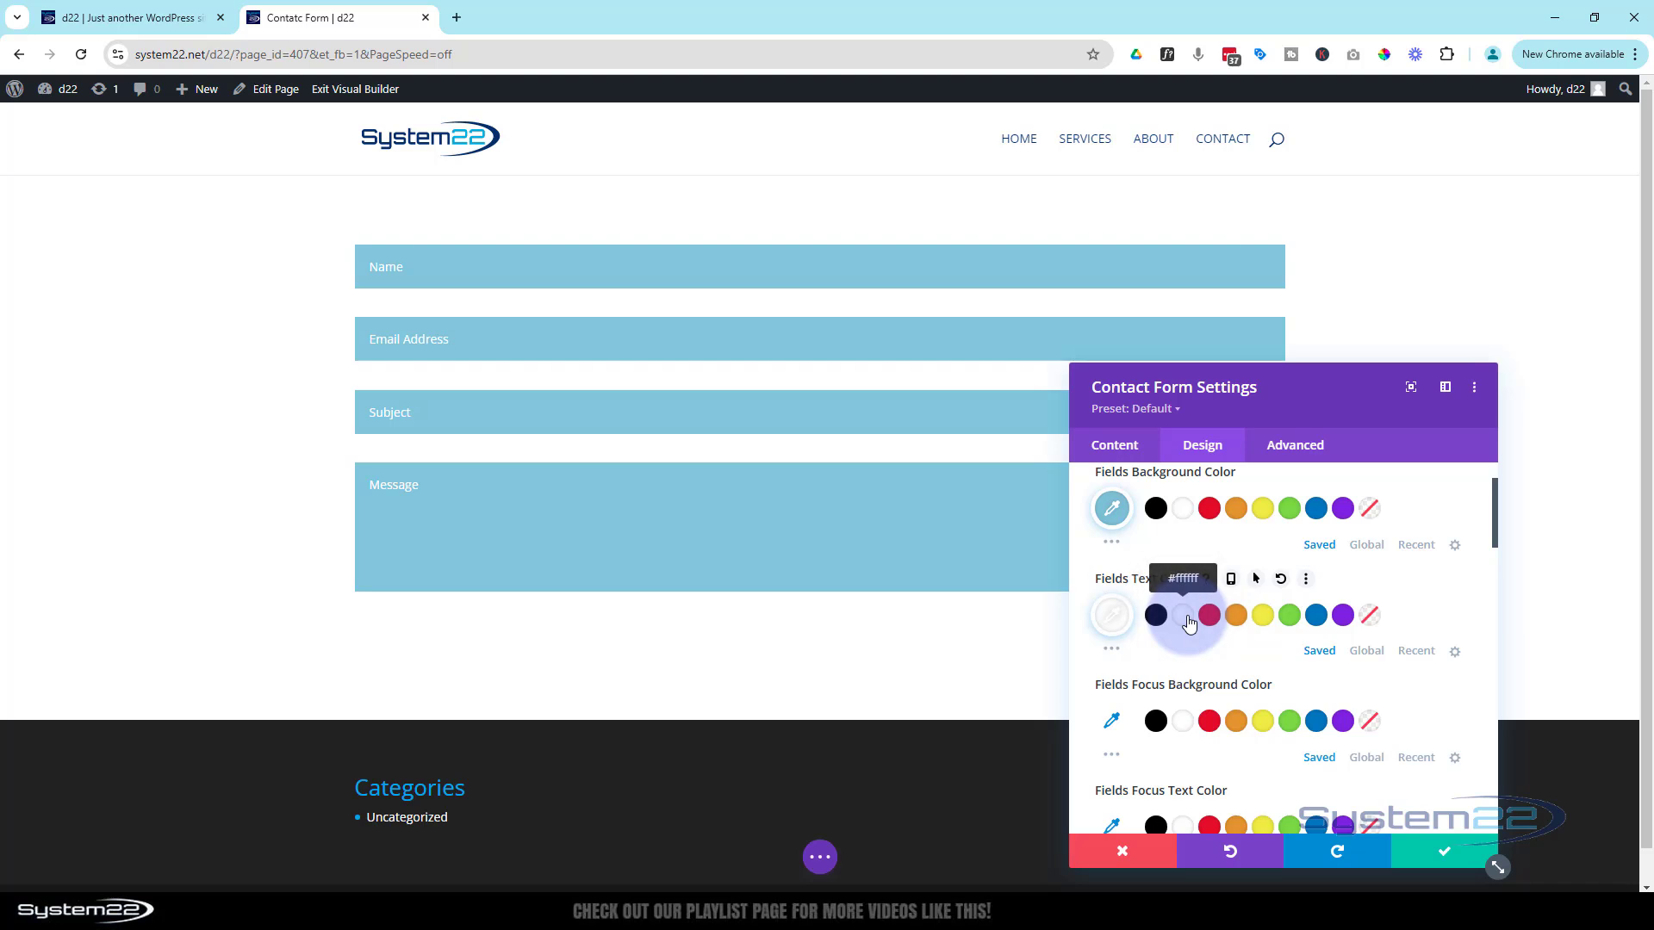
pyautogui.scroll(-2, 1197, 648)
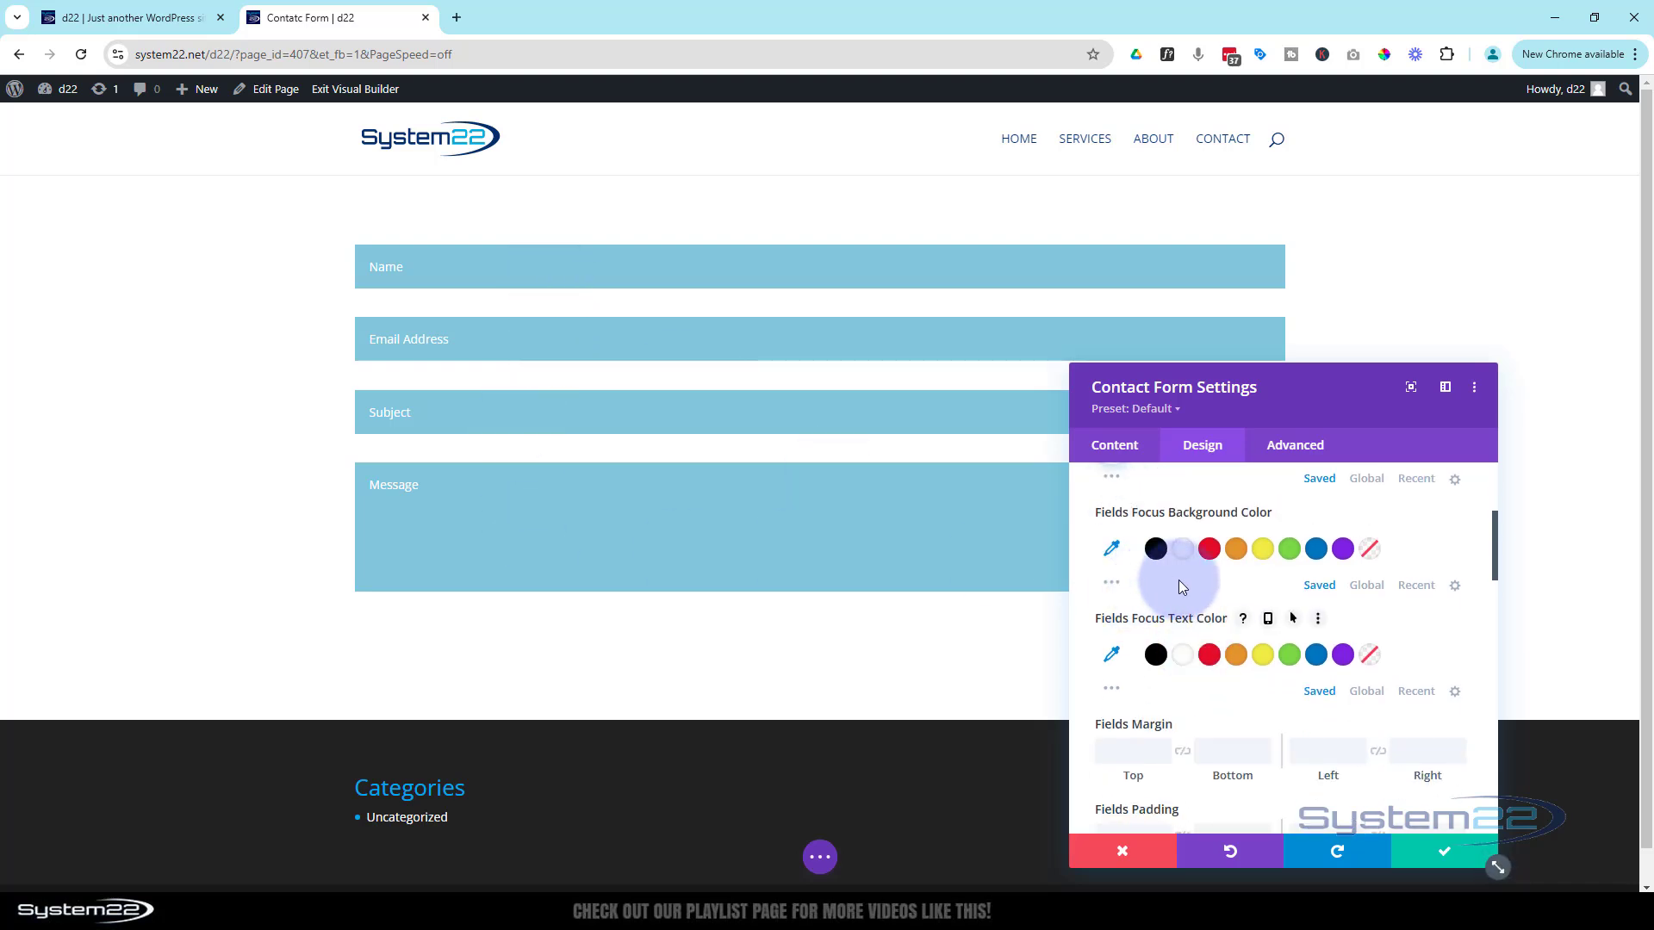
# Try a teal focus background with white, then black, focus text, previewing on the Name field
pyautogui.click(1112, 584)
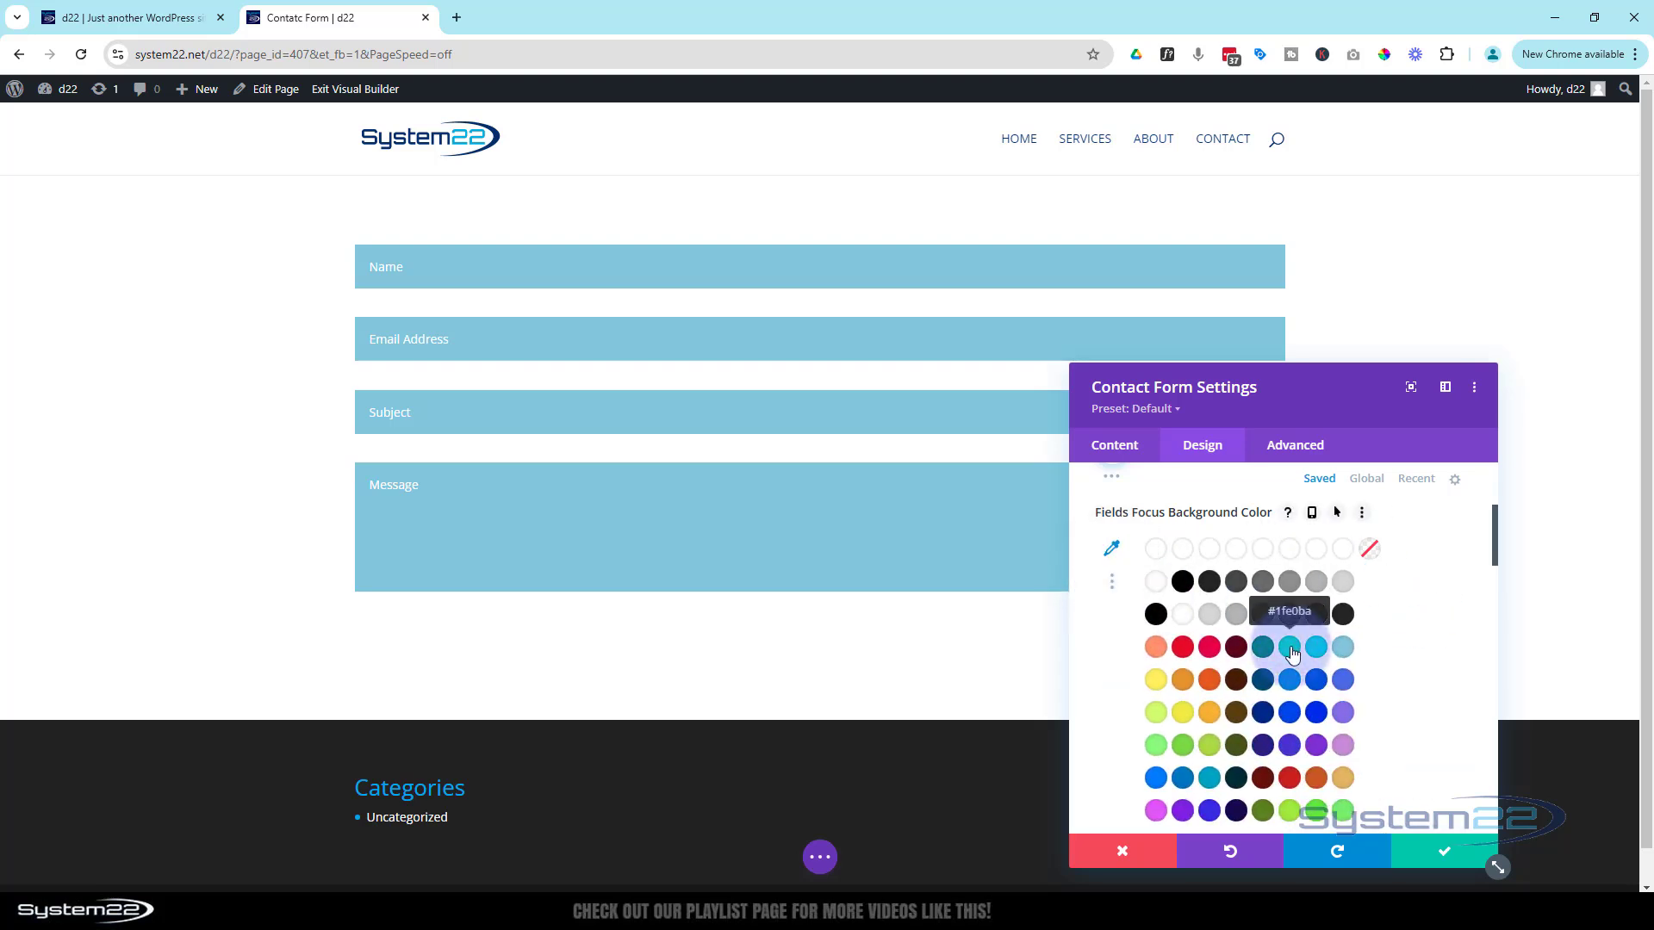
pyautogui.click(1289, 650)
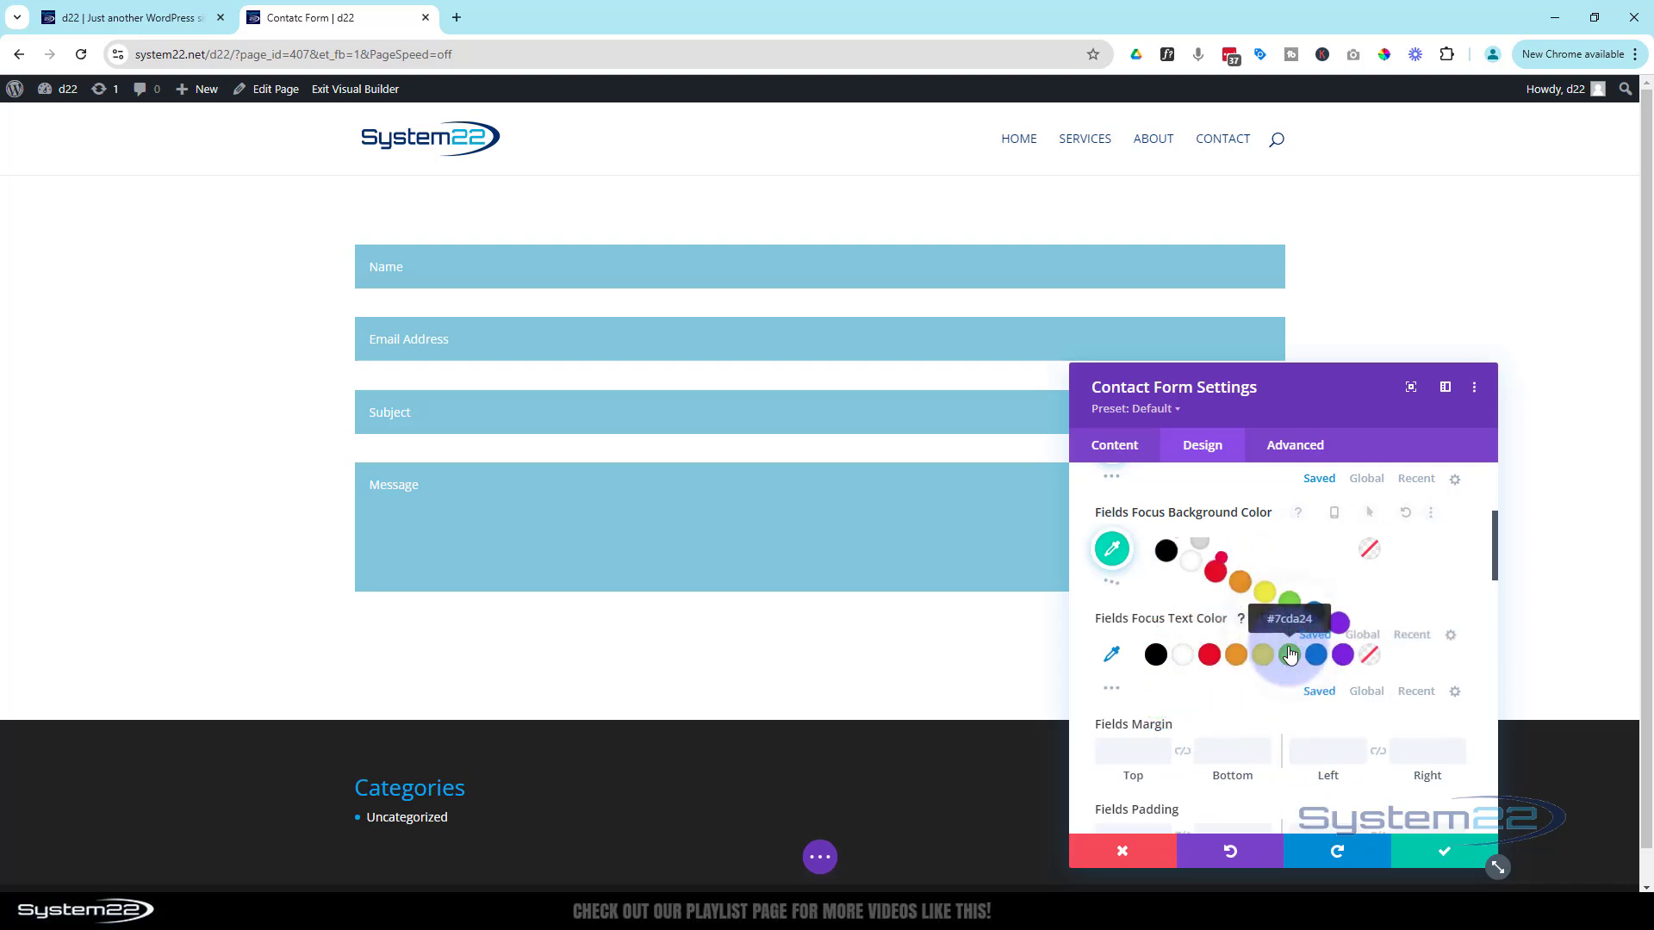
pyautogui.click(548, 276)
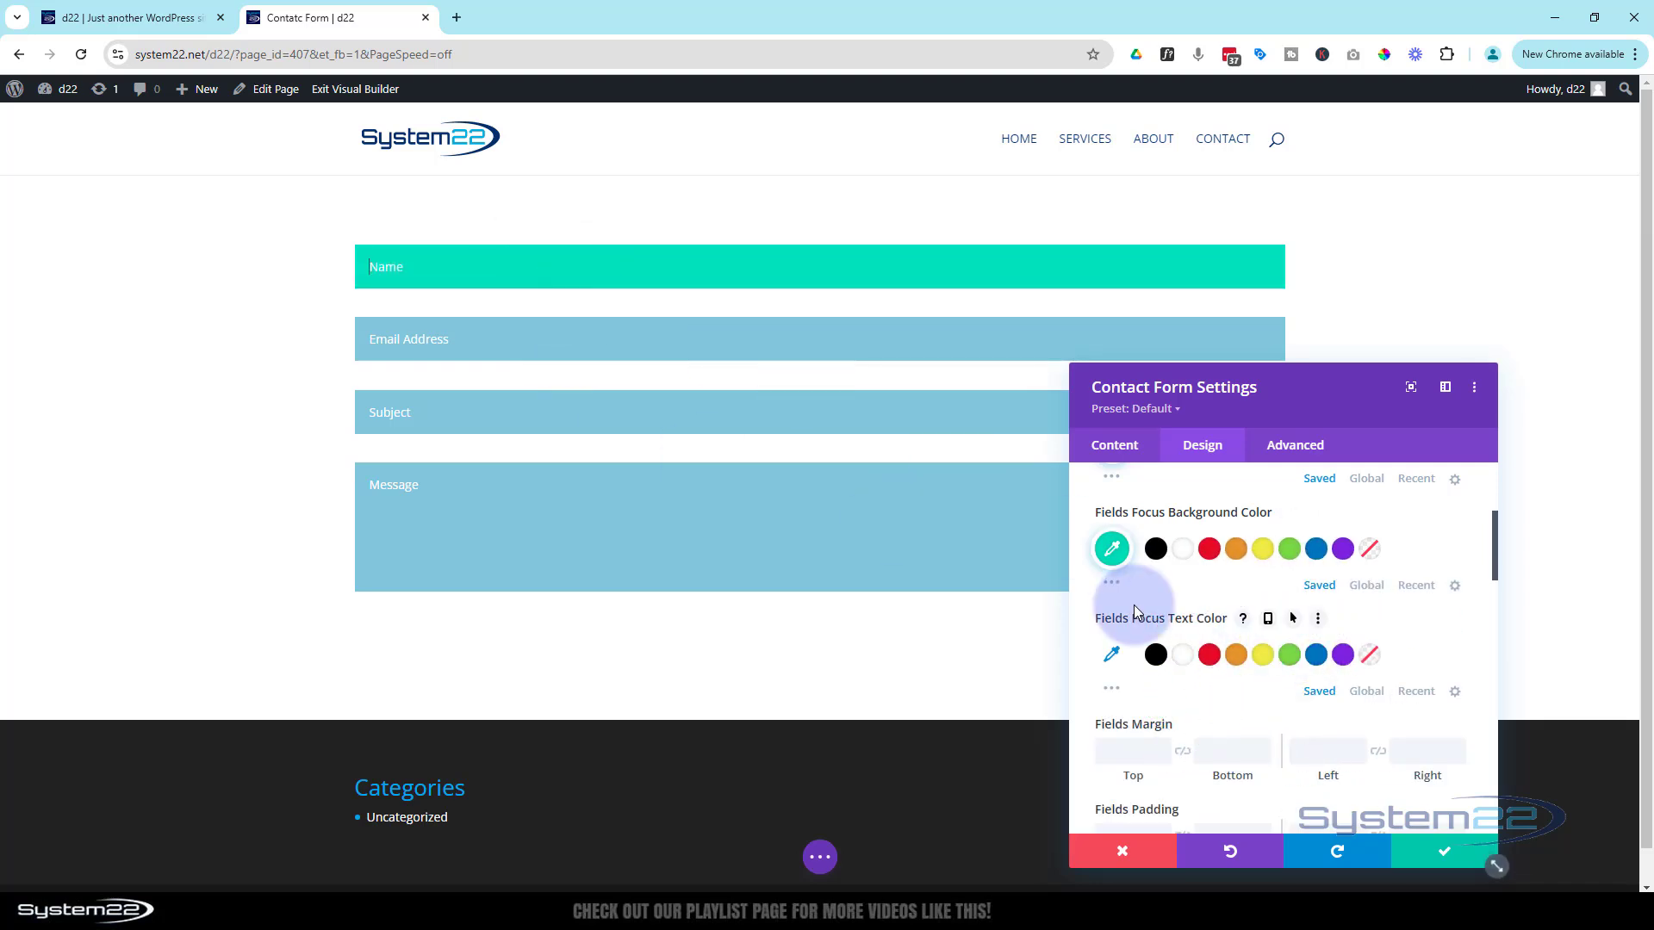
pyautogui.click(1180, 658)
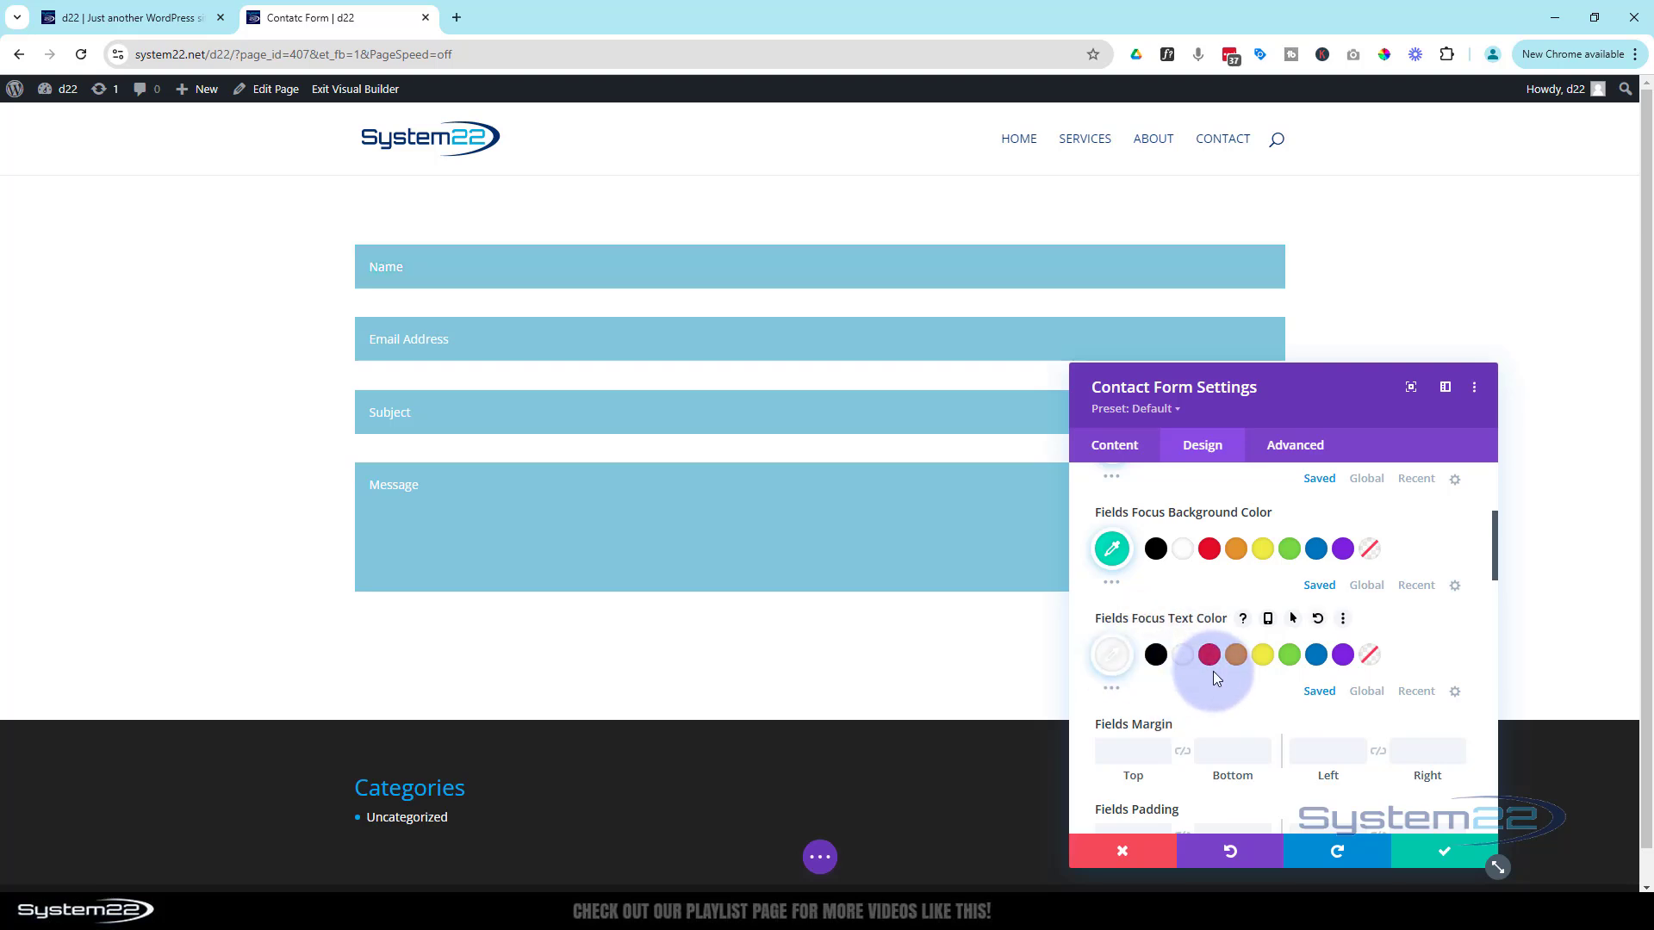
pyautogui.scroll(1, 1208, 680)
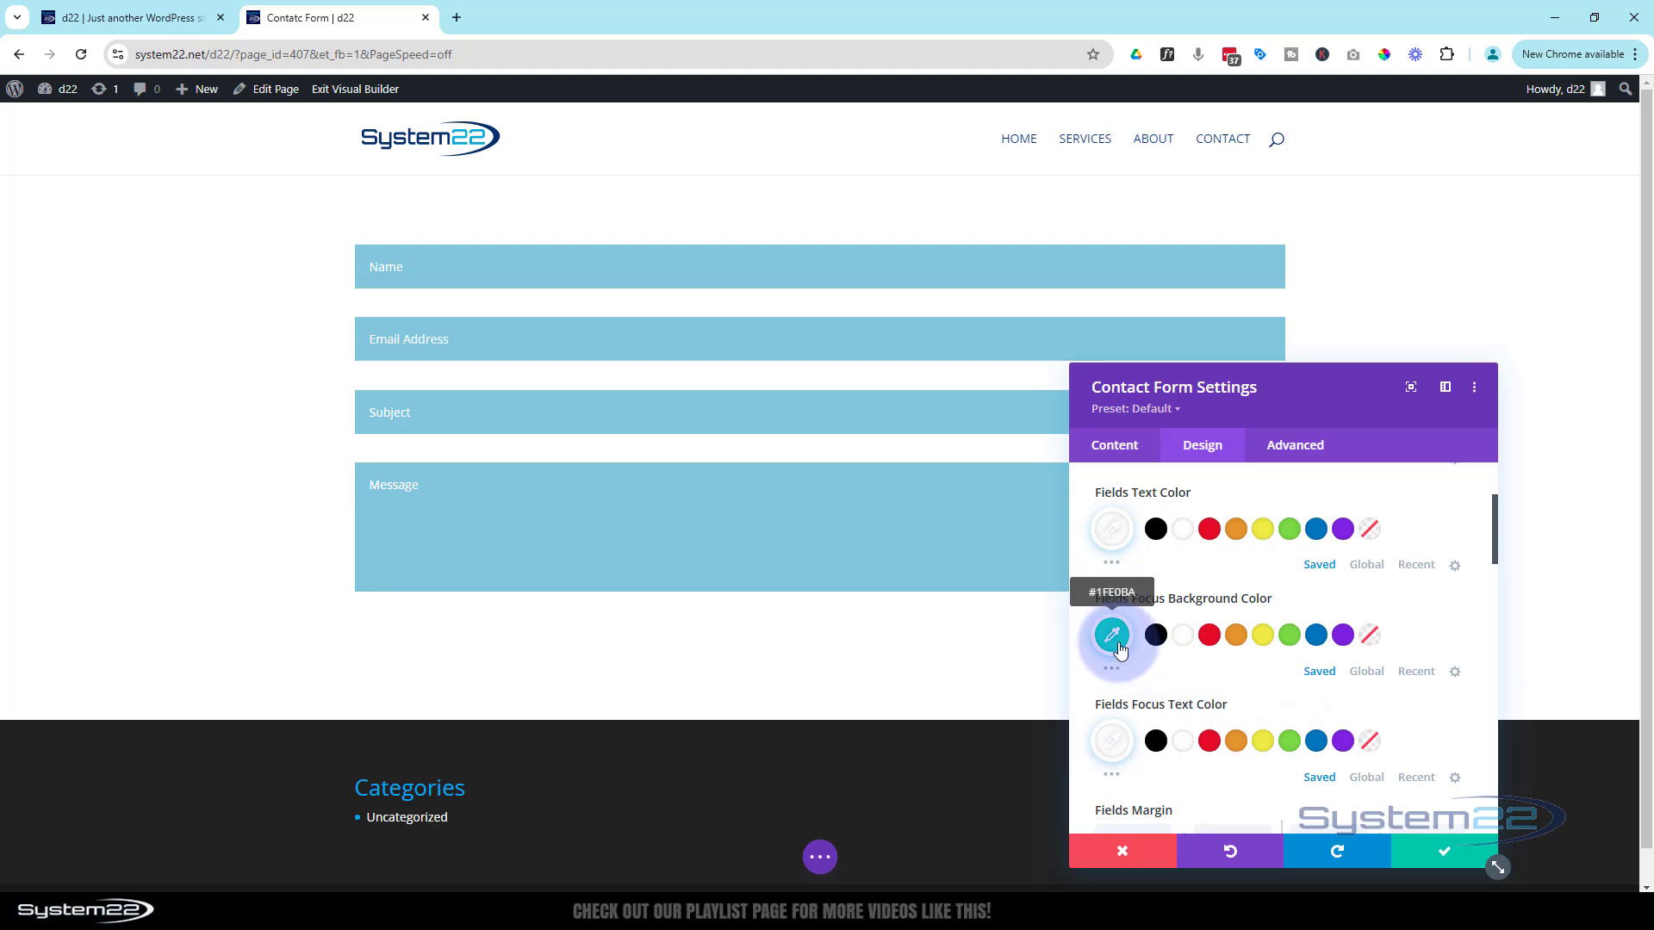
pyautogui.click(1113, 635)
pyautogui.click(1157, 670)
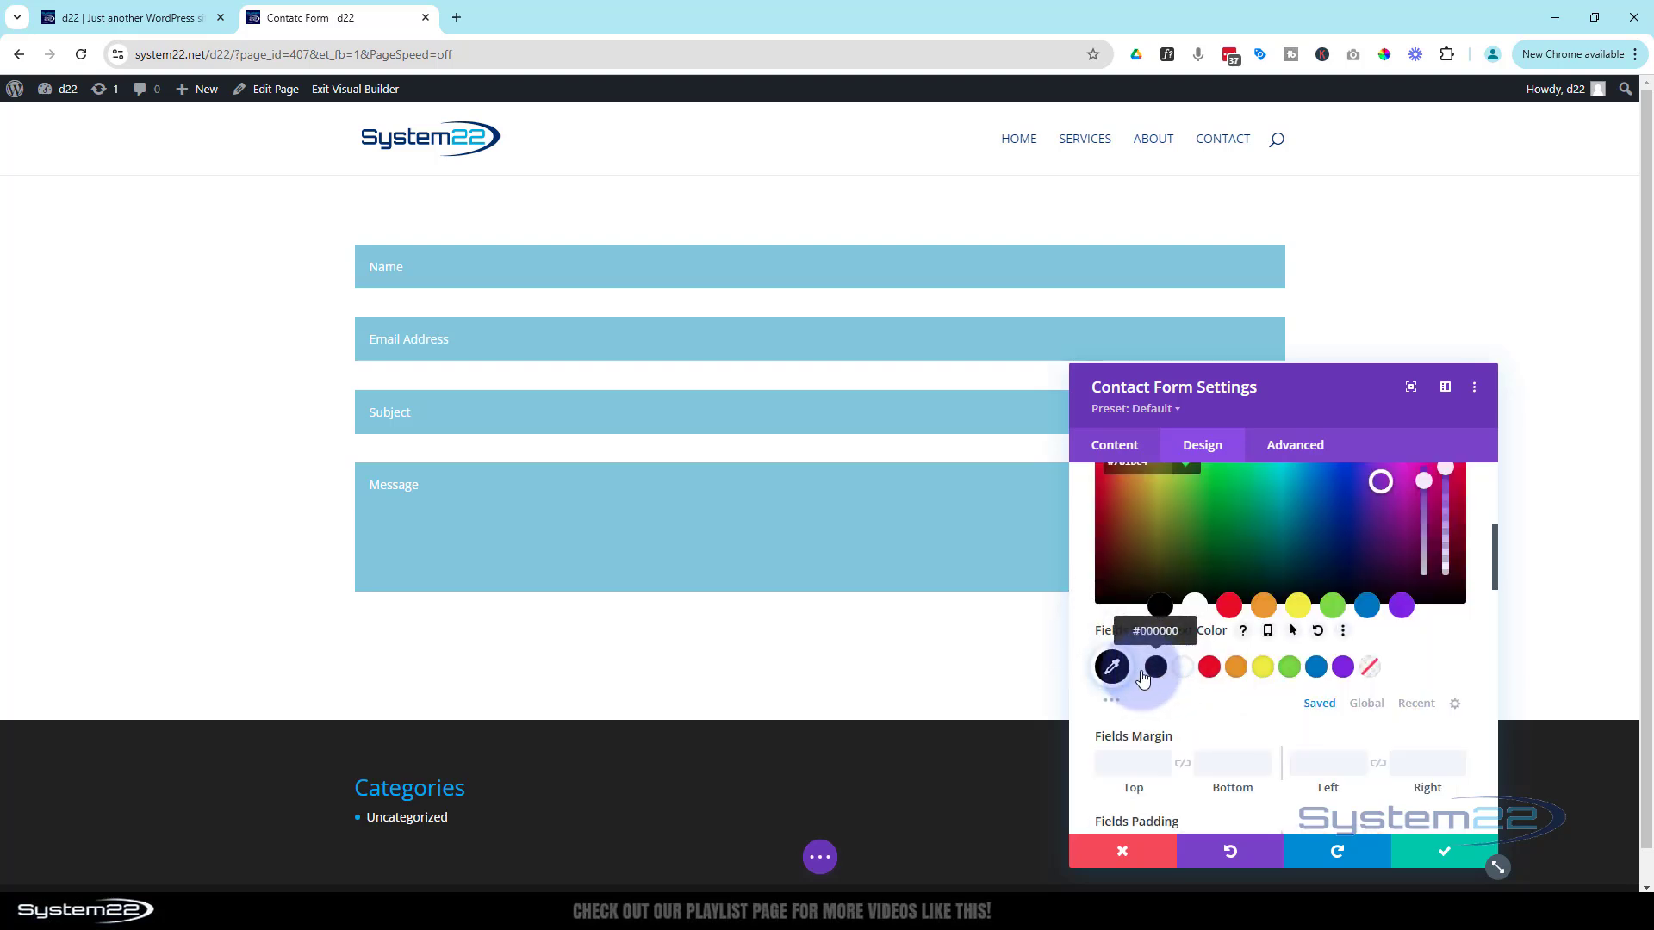
pyautogui.click(1113, 670)
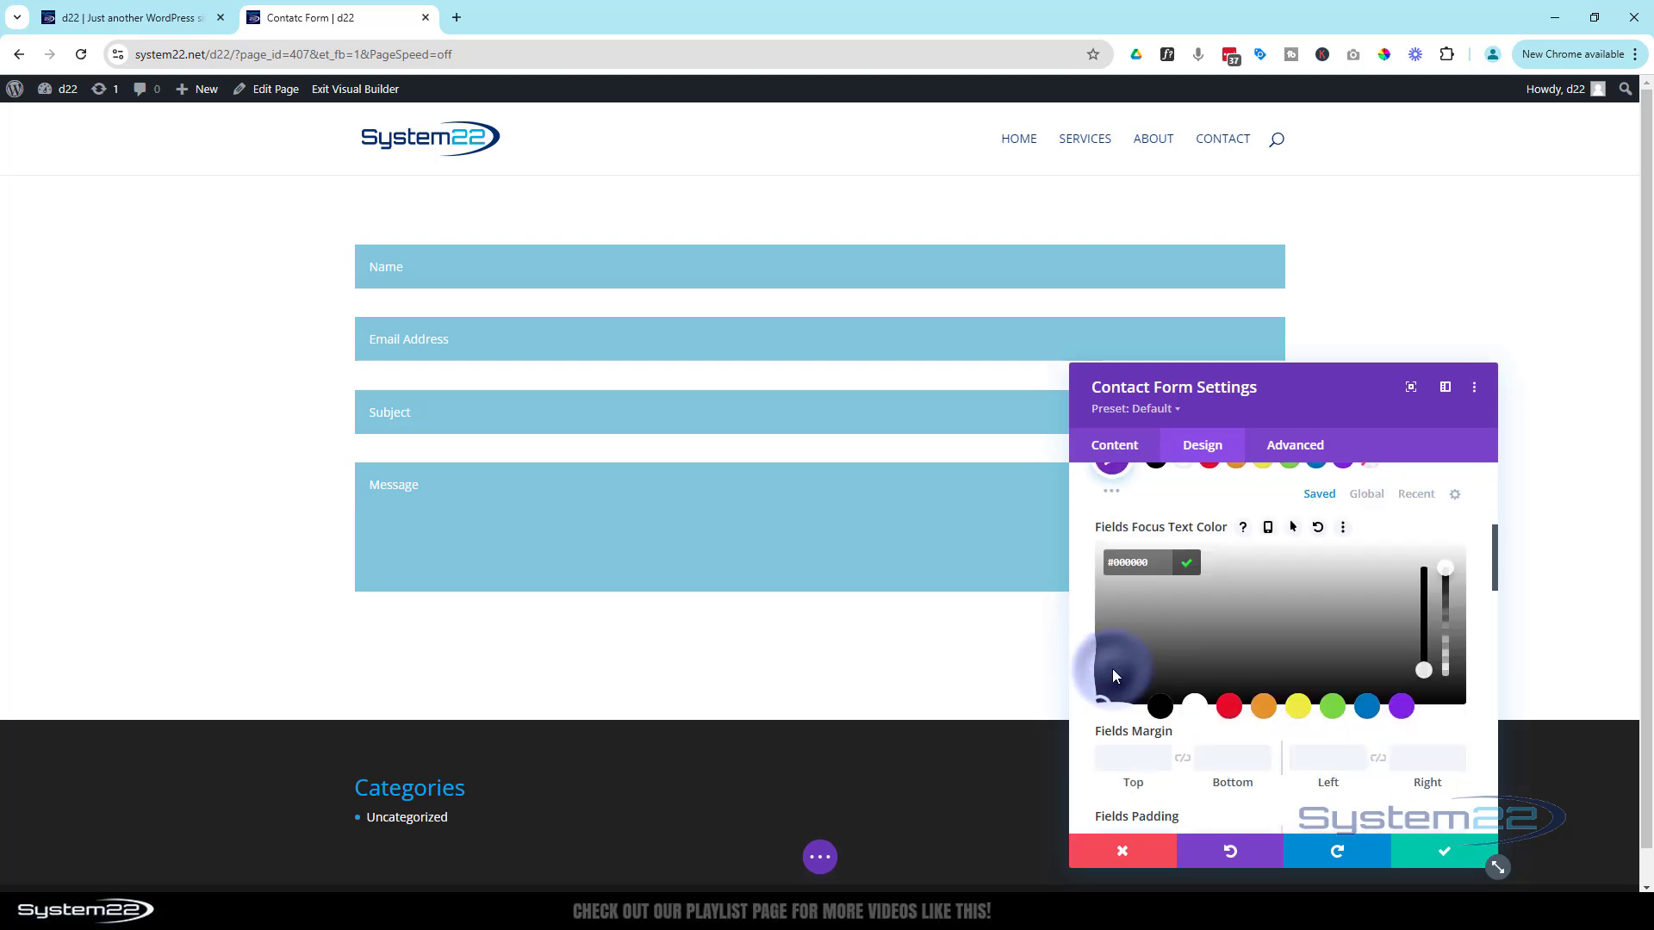
pyautogui.click(1056, 567)
pyautogui.scroll(3, 1111, 689)
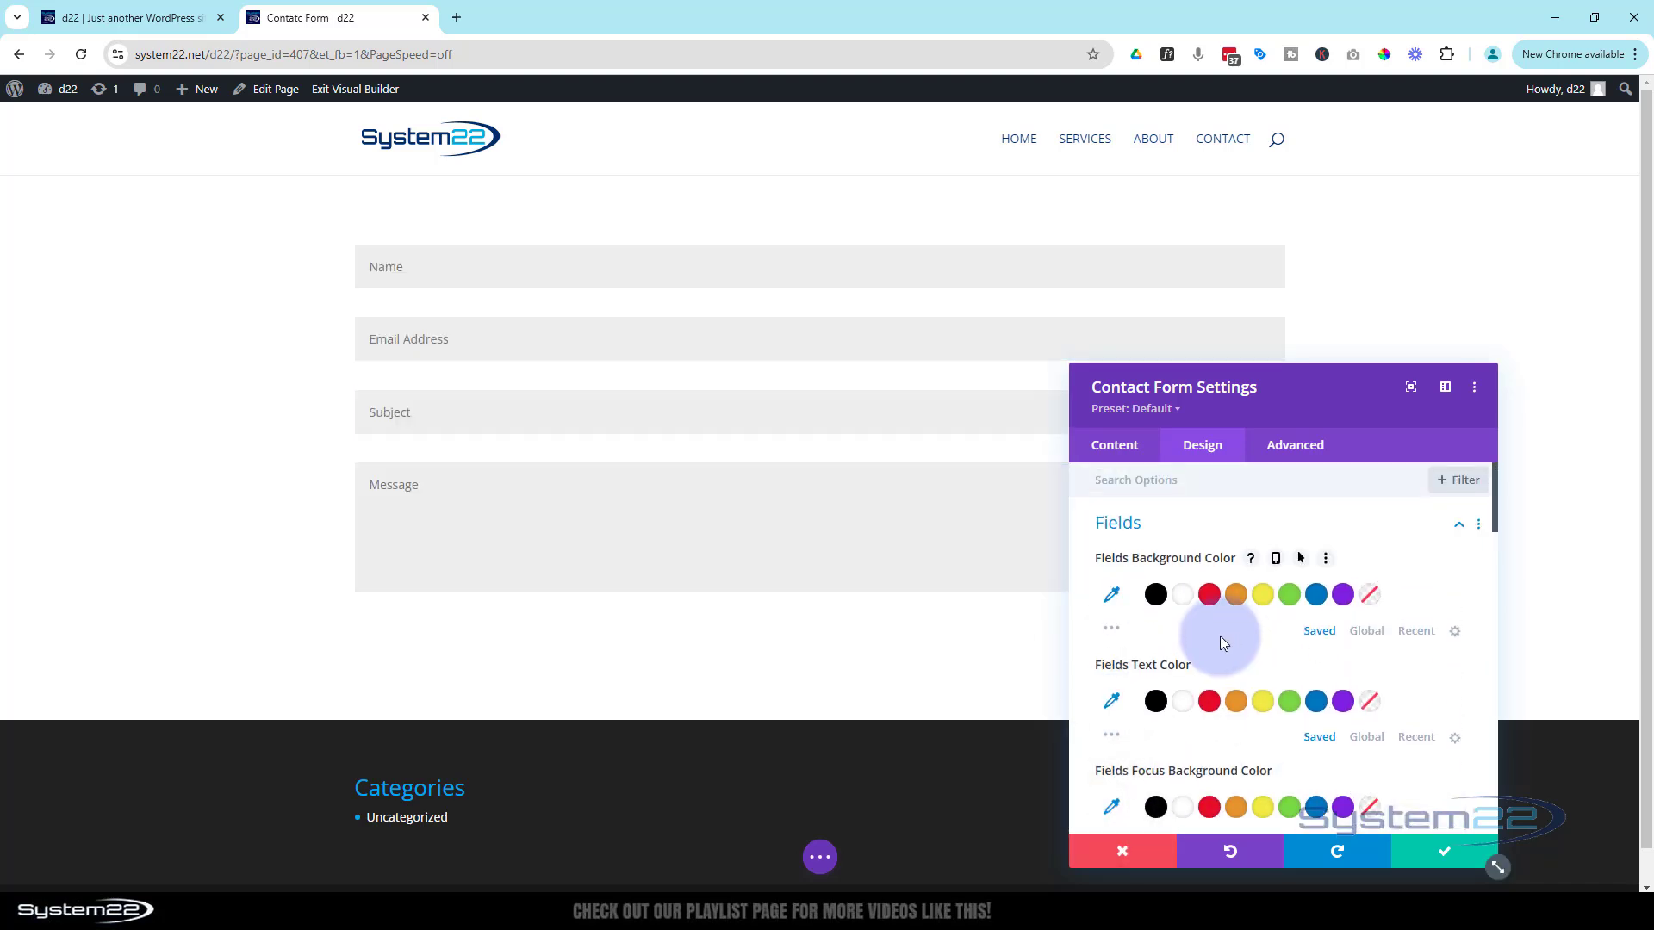
pyautogui.scroll(-10, 1220, 638)
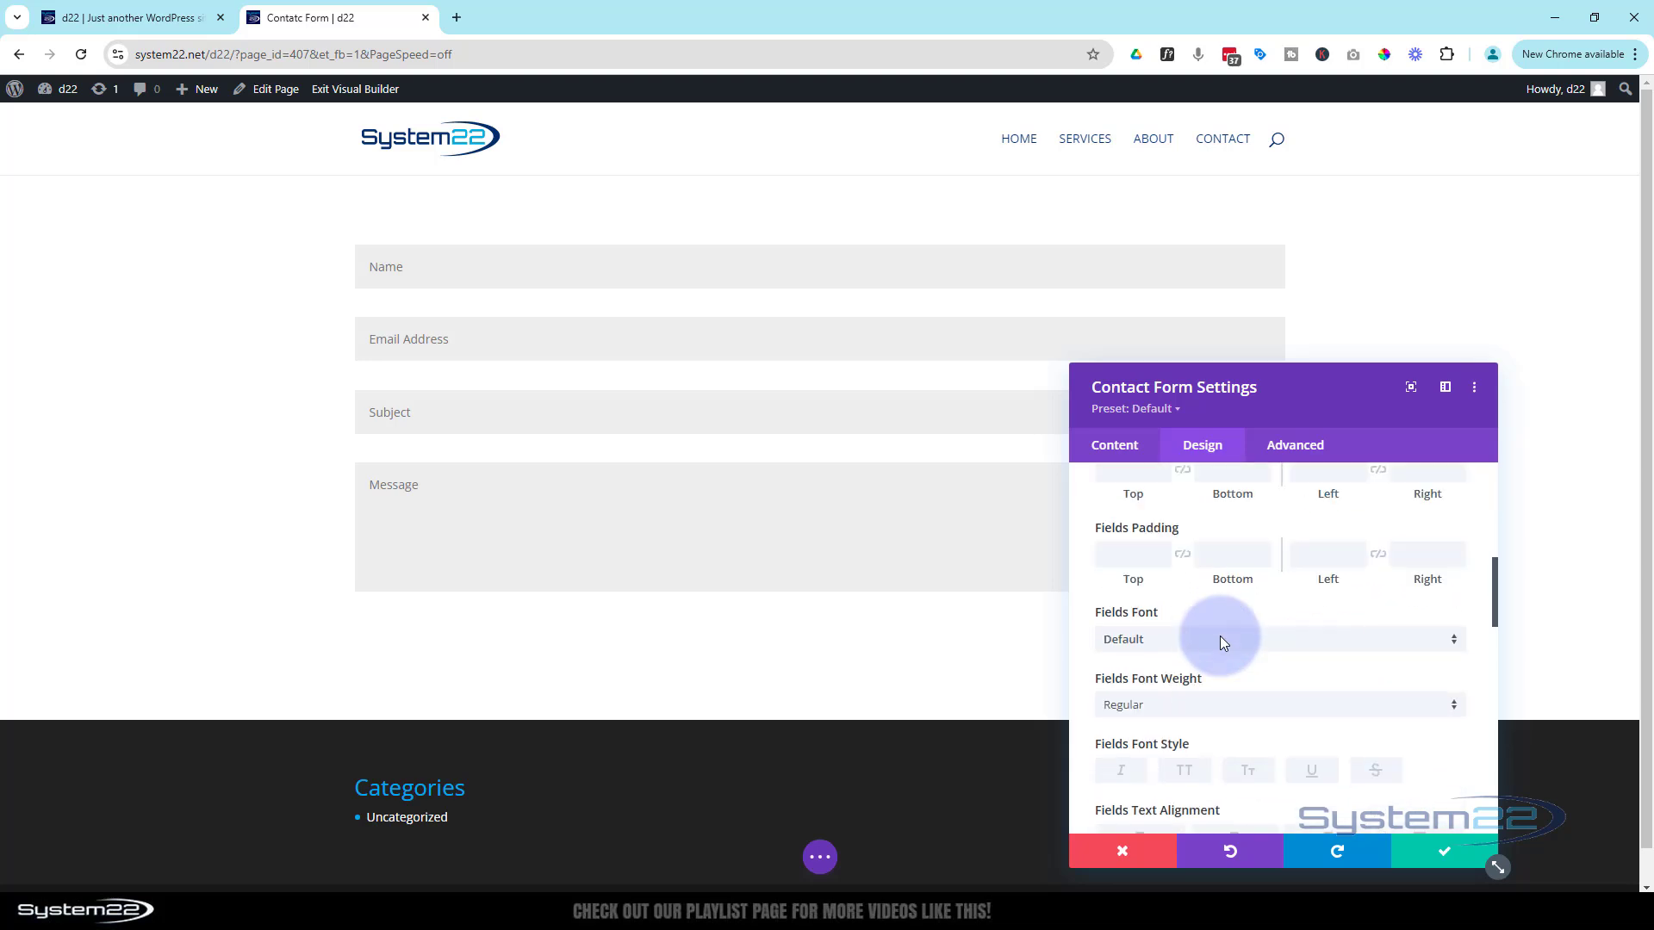
pyautogui.scroll(-10, 1220, 637)
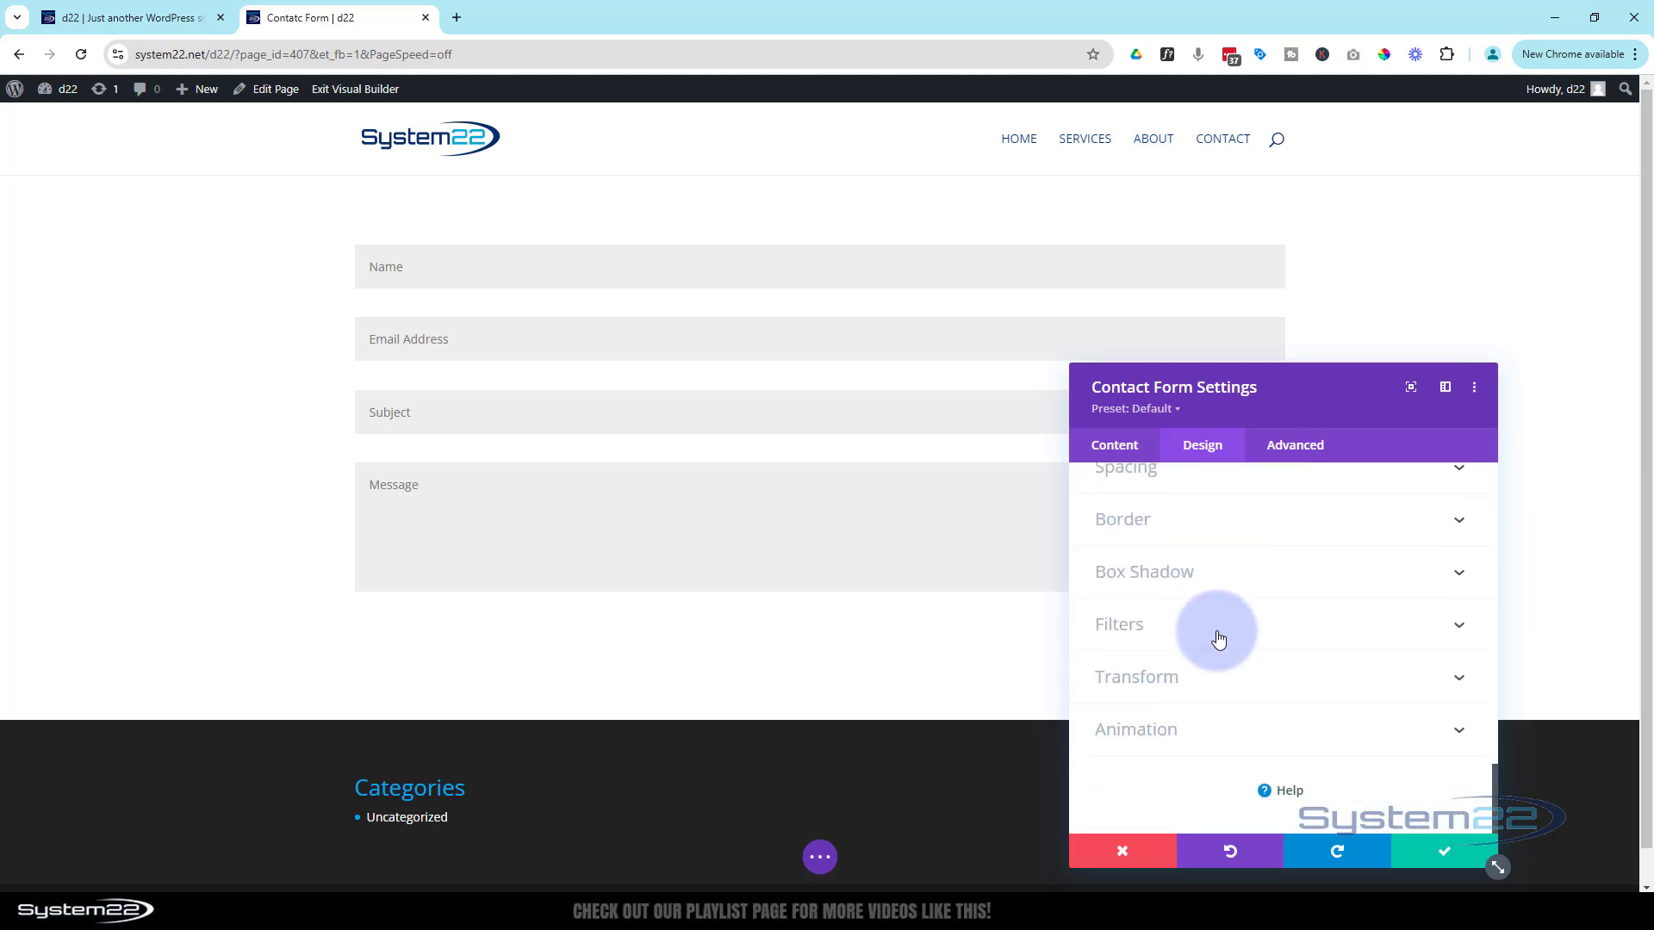
# Add a new form field below Message with ID and title 'Dropdown' and expand its Field Options
pyautogui.click(1118, 452)
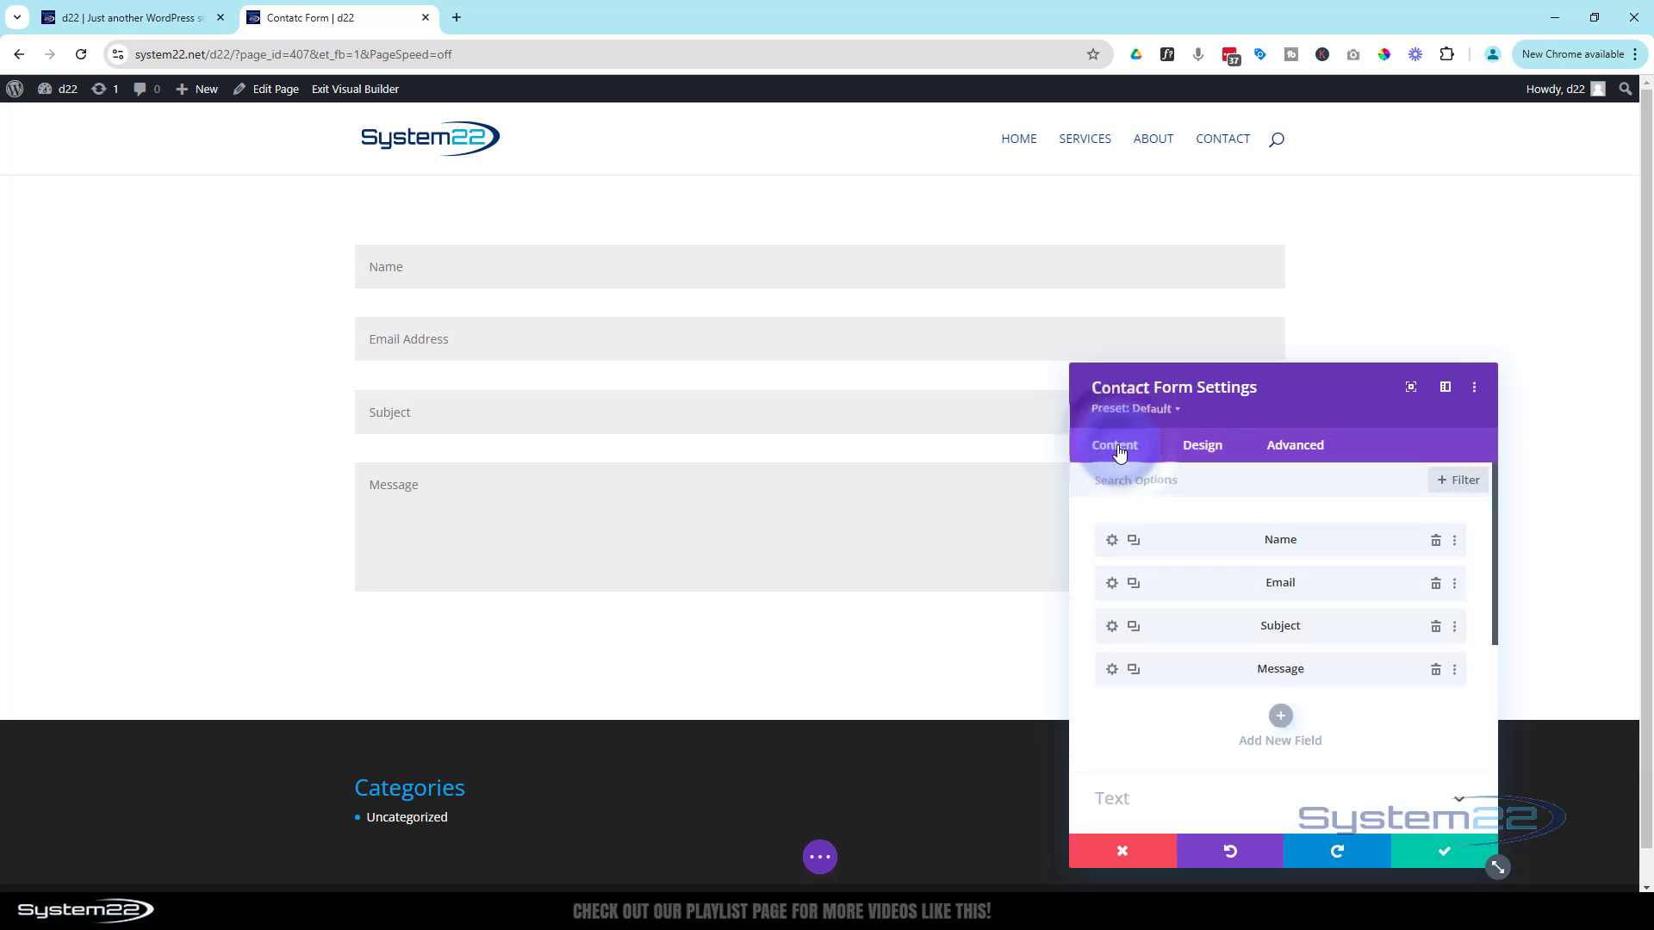
pyautogui.click(1282, 725)
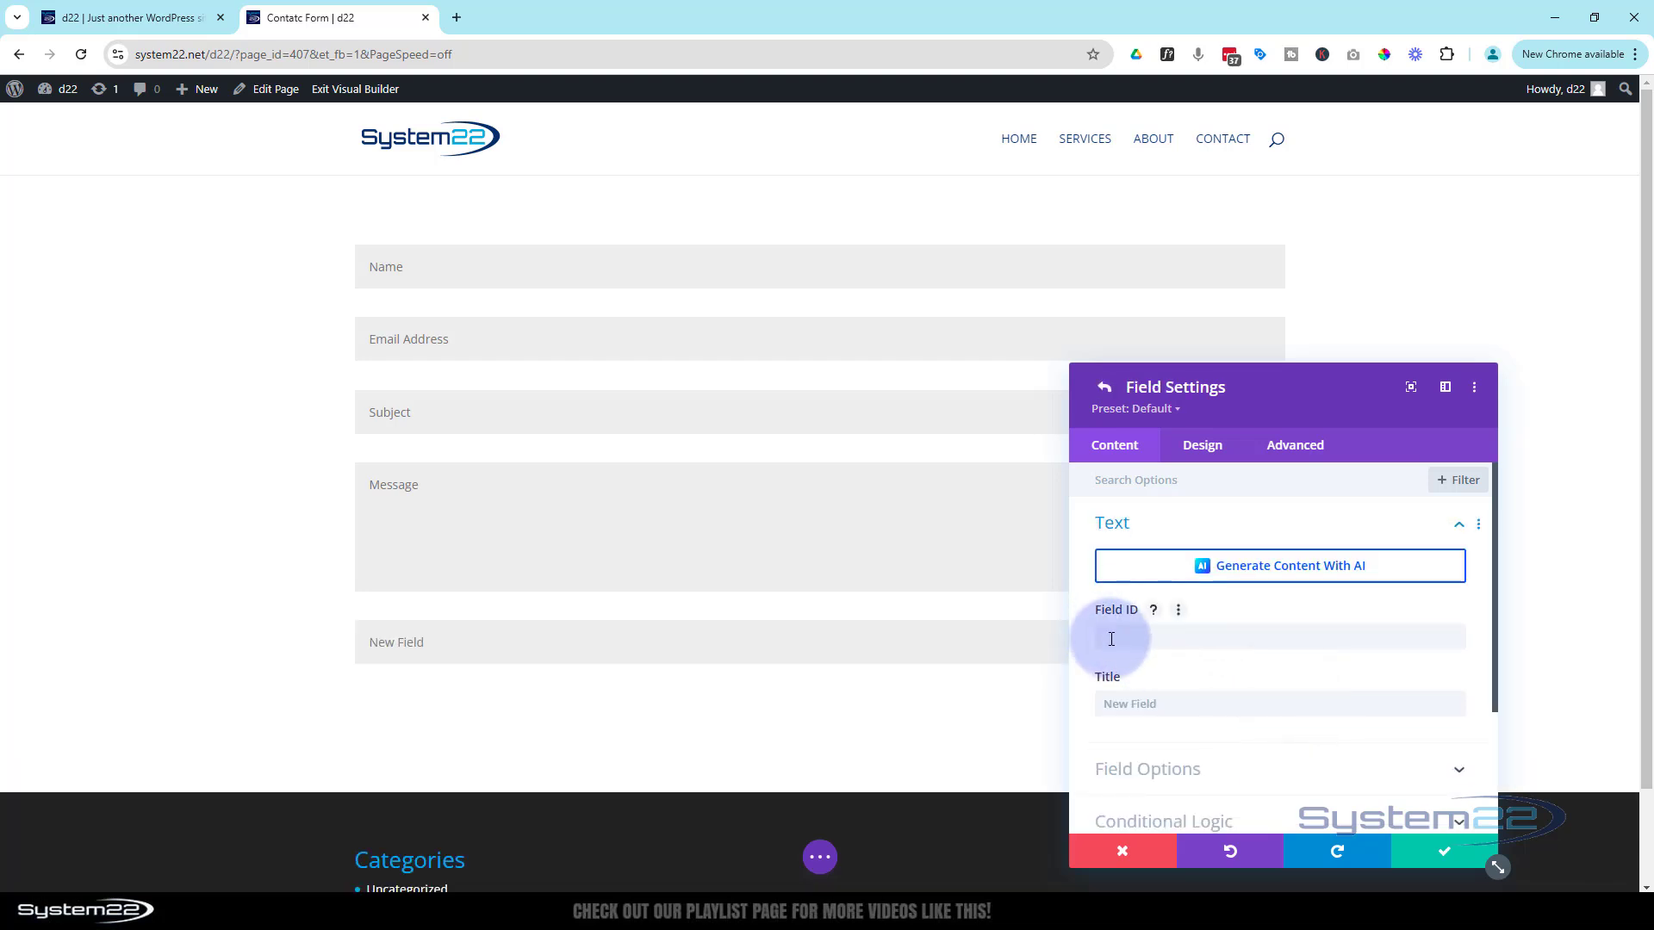
pyautogui.click(1112, 639)
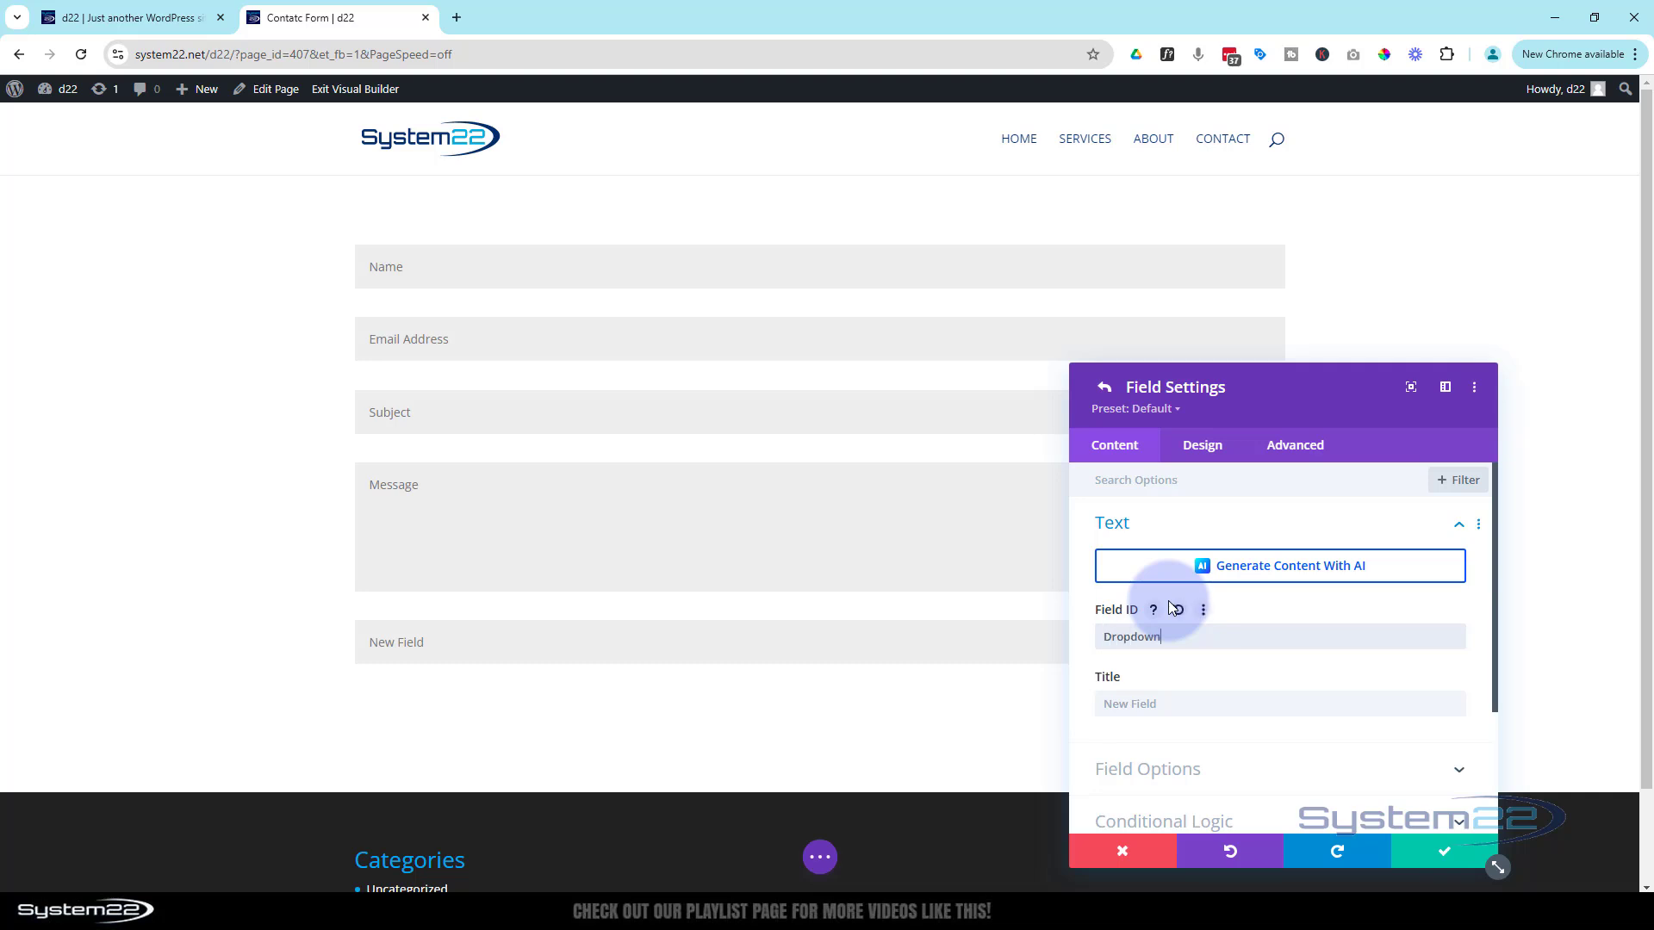
pyautogui.moveTo(1163, 639); pyautogui.dragTo(1092, 644)
pyautogui.hotkey('ctrl', 'c')
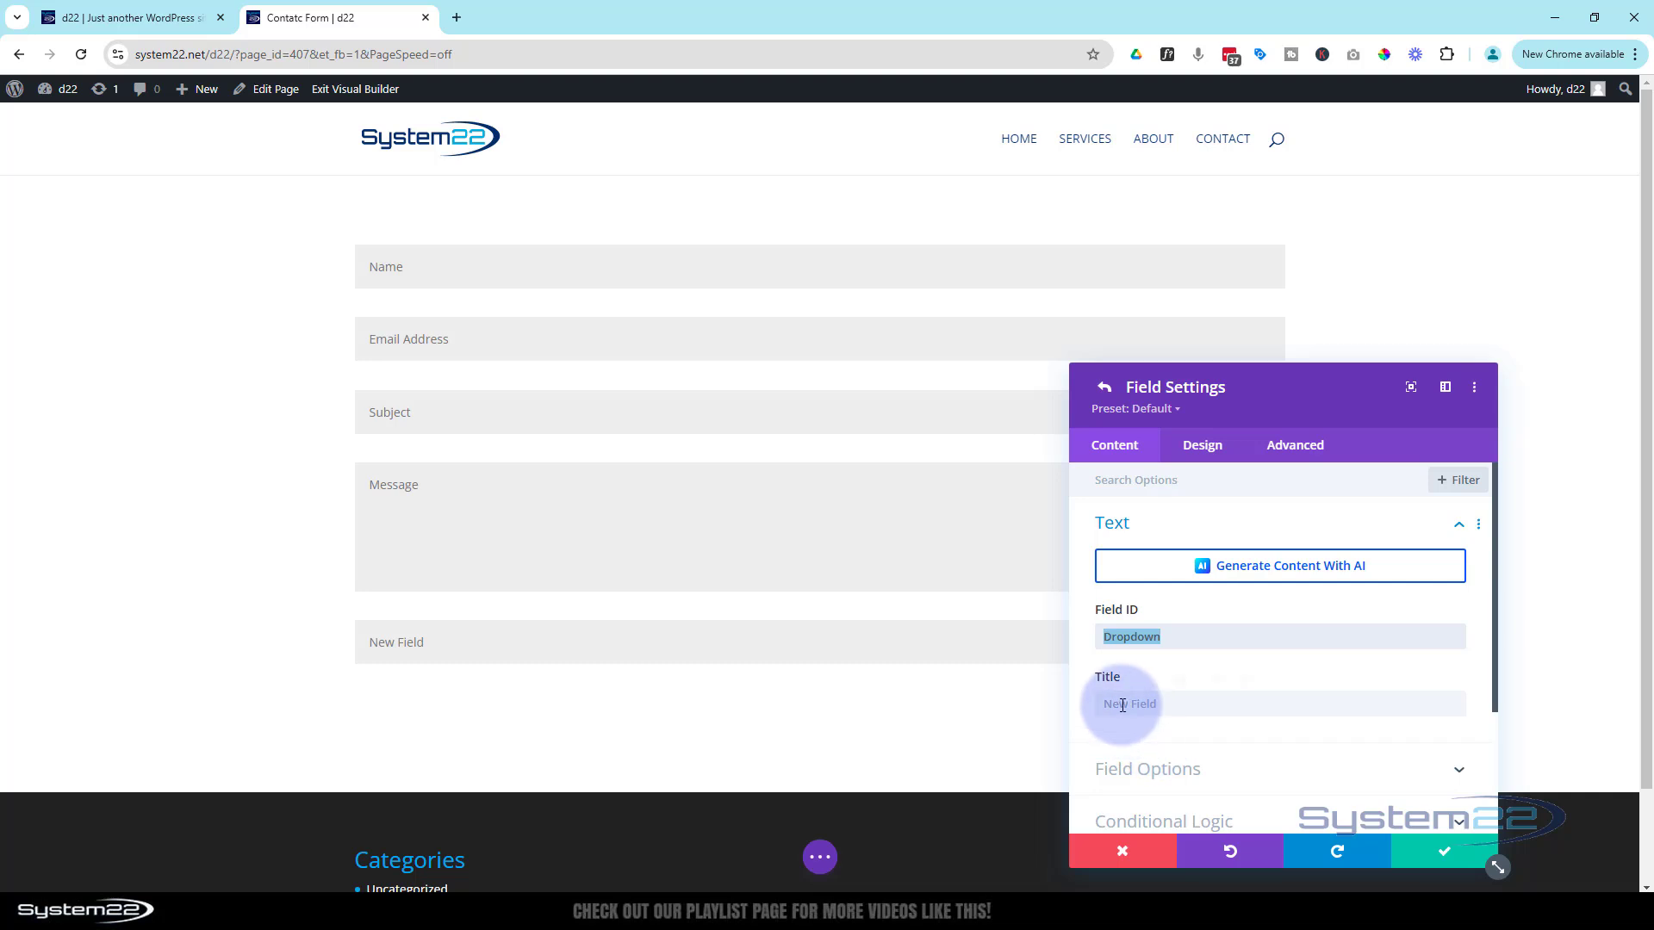
pyautogui.click(1206, 705)
pyautogui.hotkey('ctrl', 'v')
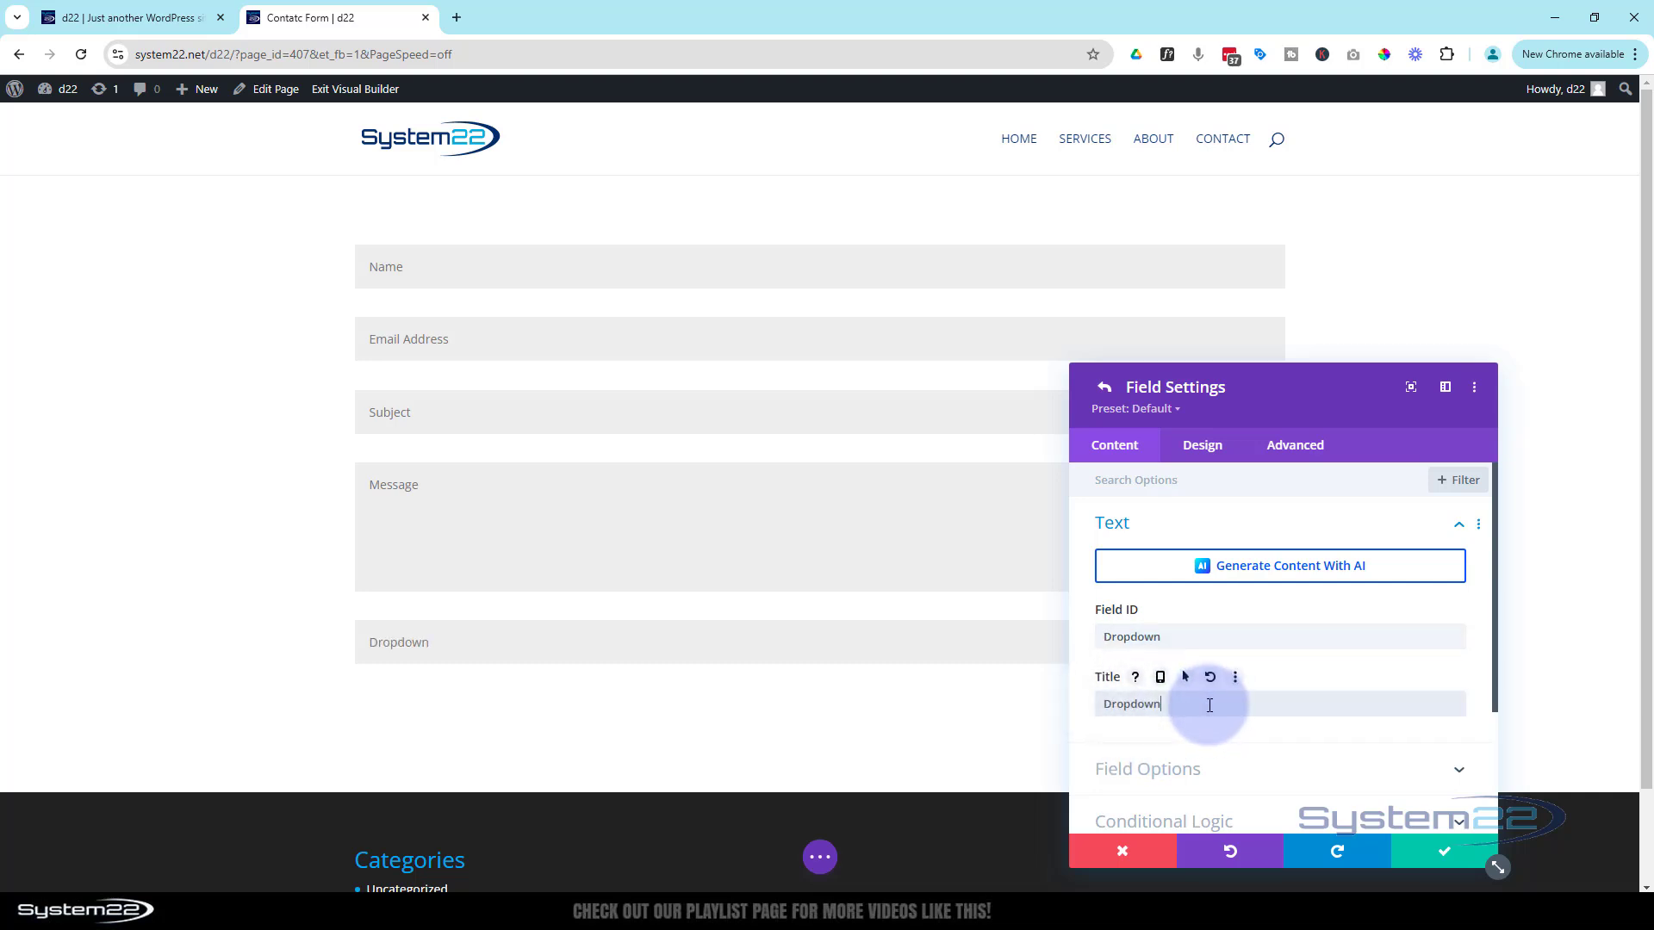
pyautogui.scroll(-2, 1208, 684)
pyautogui.click(1266, 607)
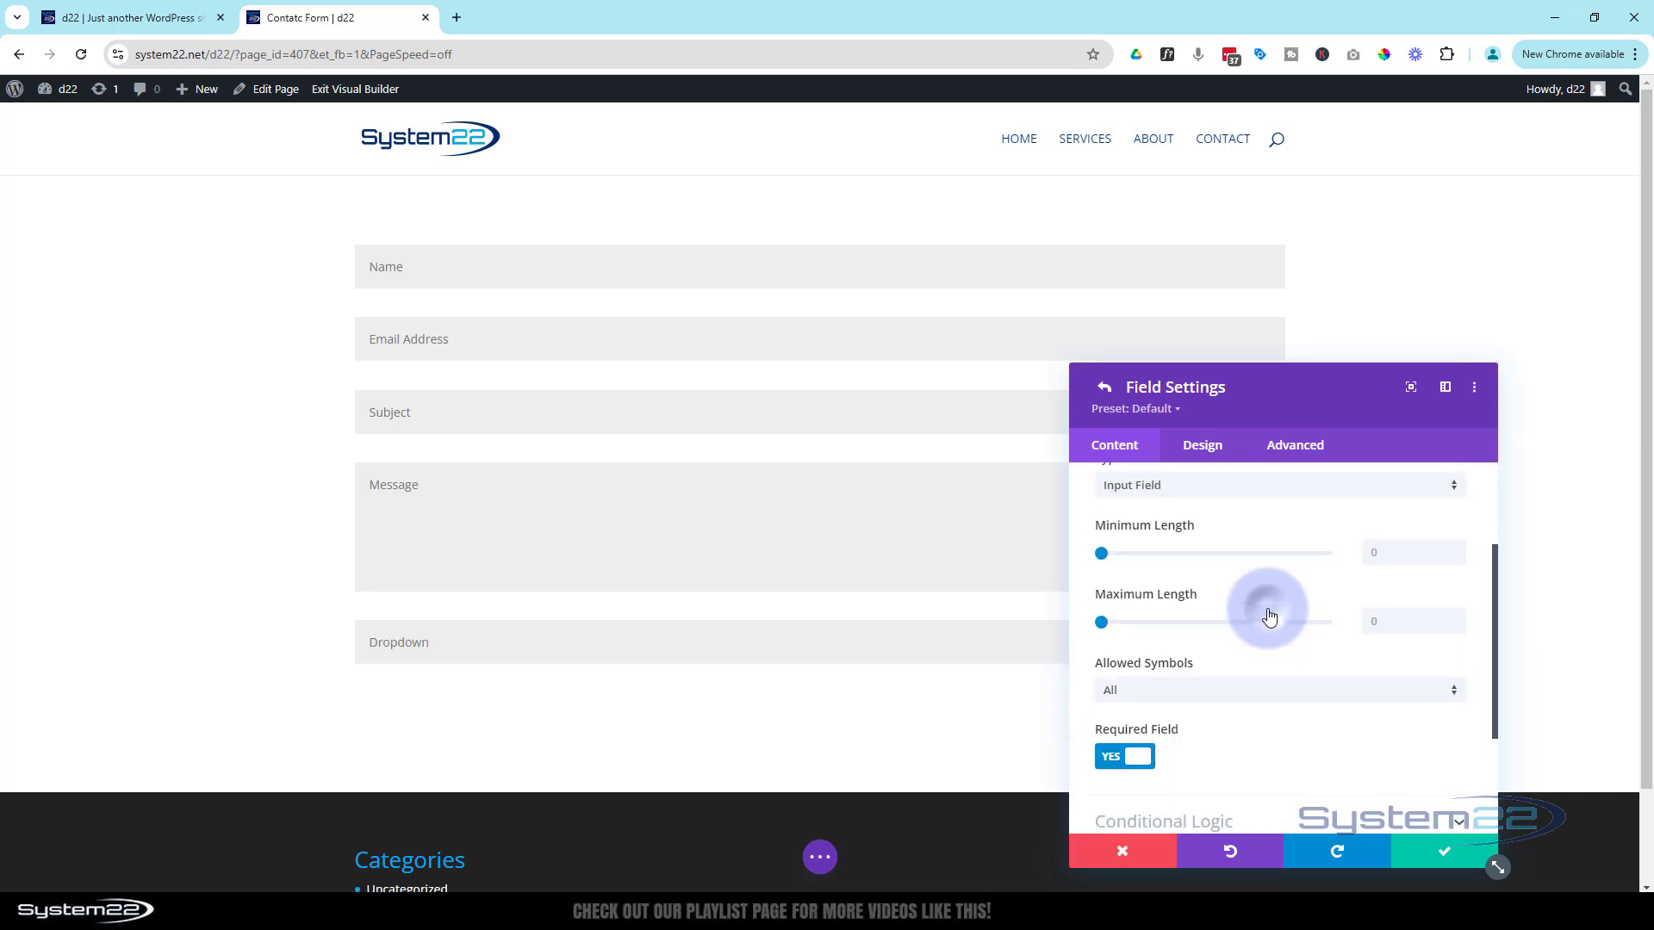
pyautogui.click(1204, 553)
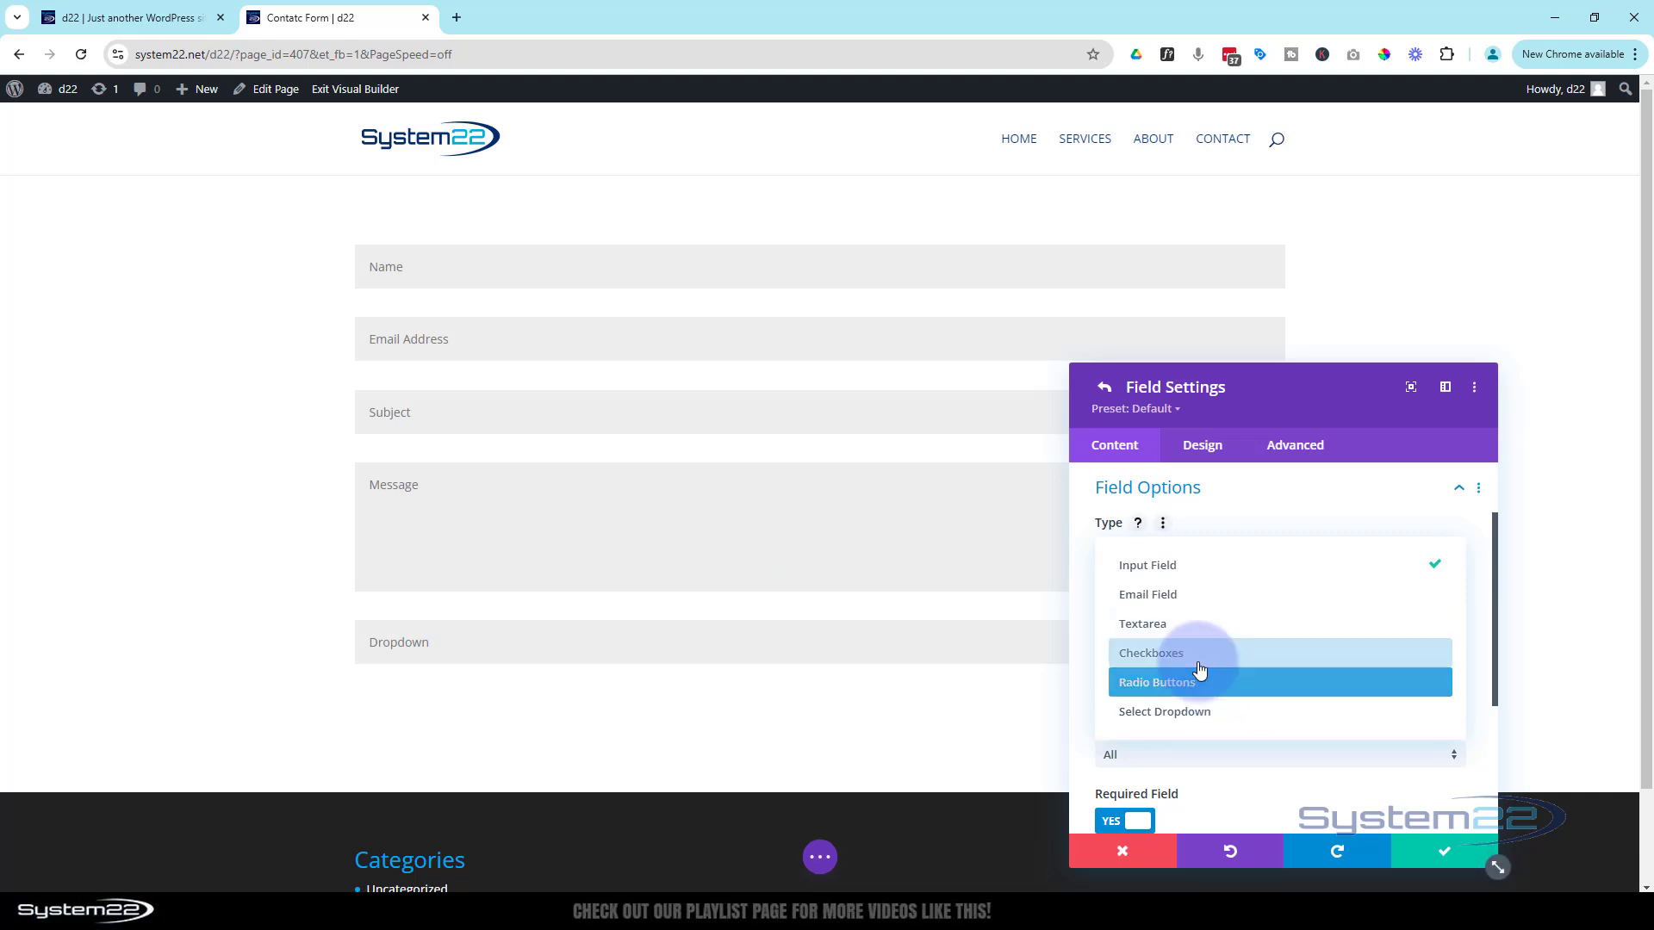
# Make the Dropdown field an optional Select Dropdown with options Red, Yellow and Green, and save it
pyautogui.click(1186, 720)
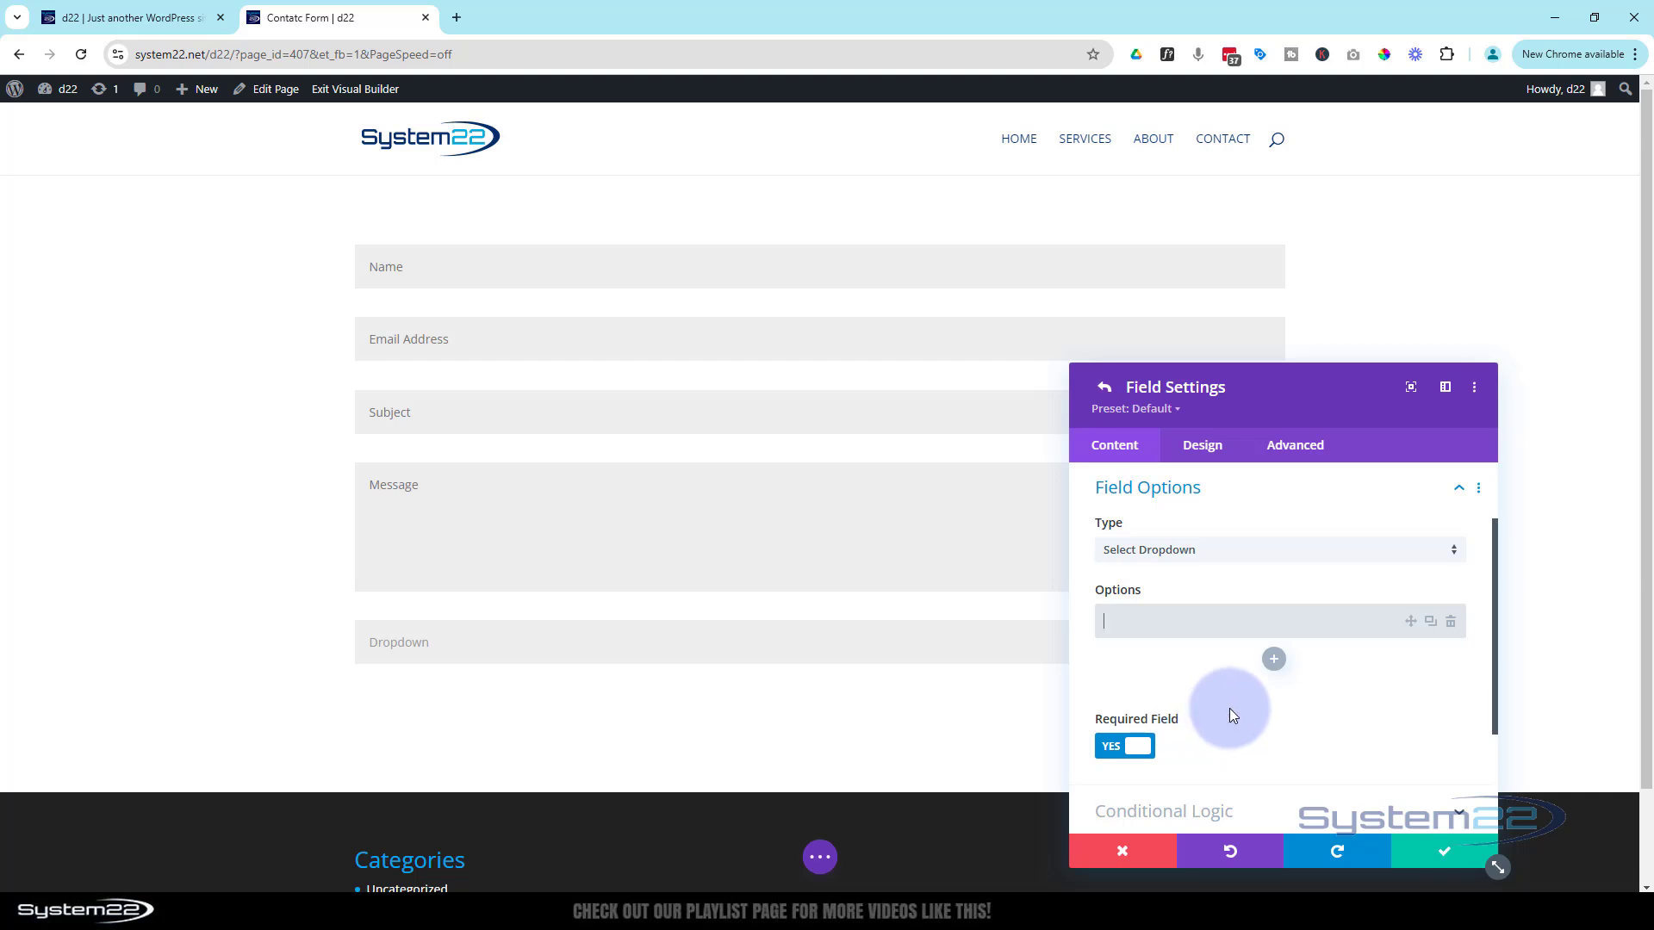
pyautogui.write('Red')
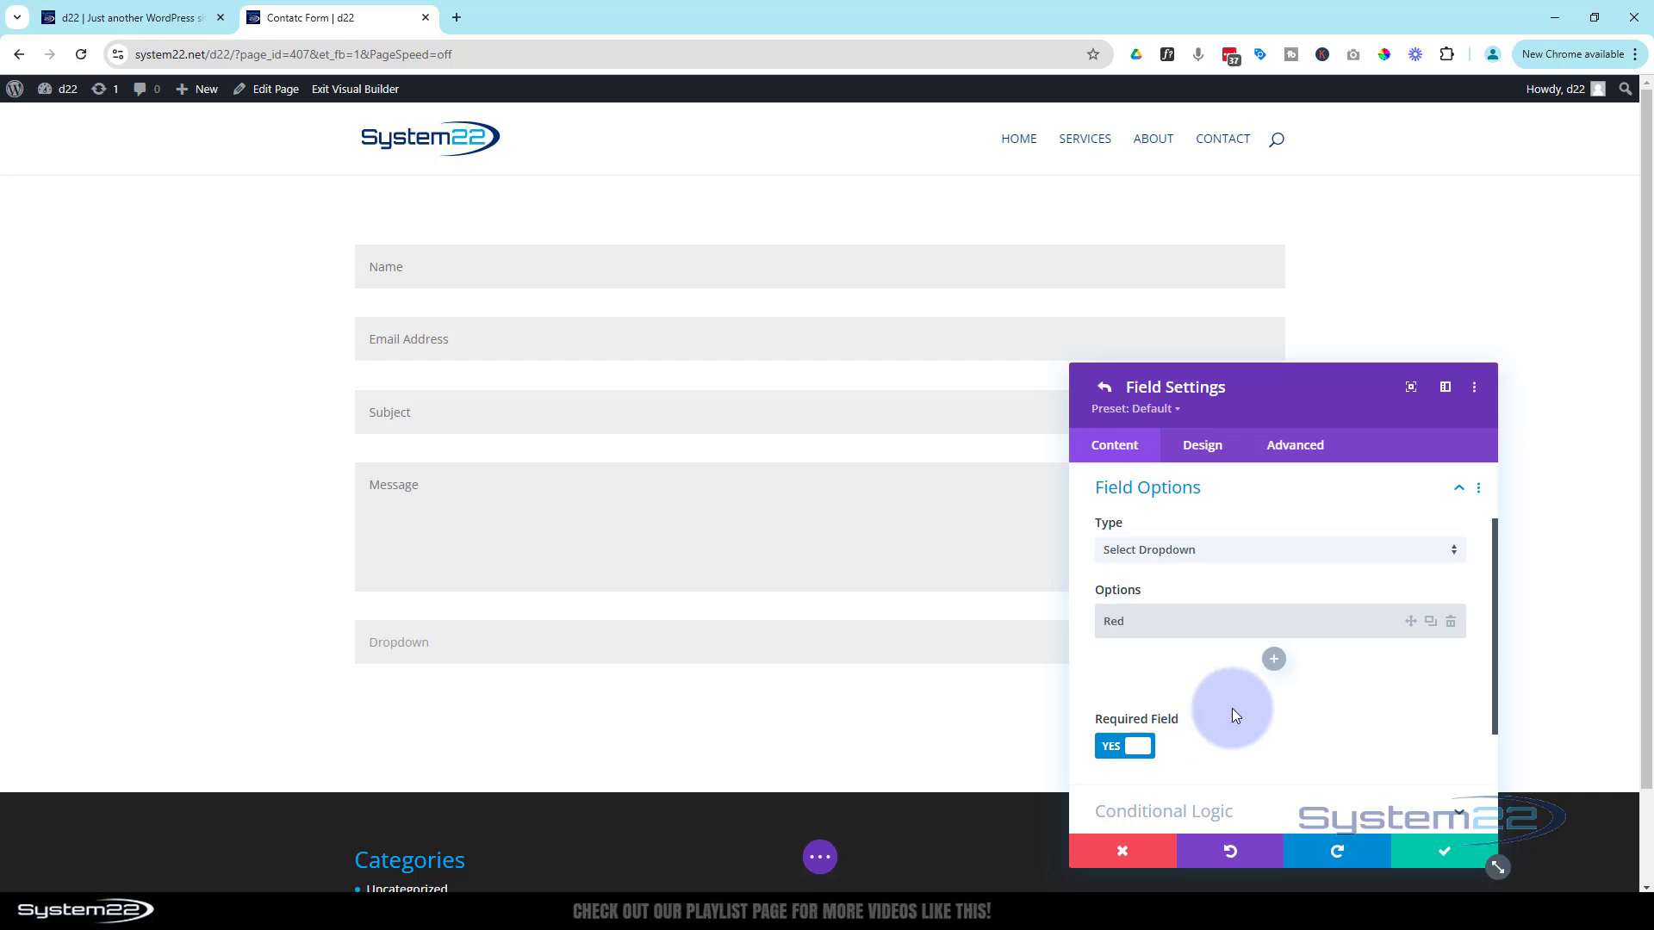
pyautogui.click(1274, 659)
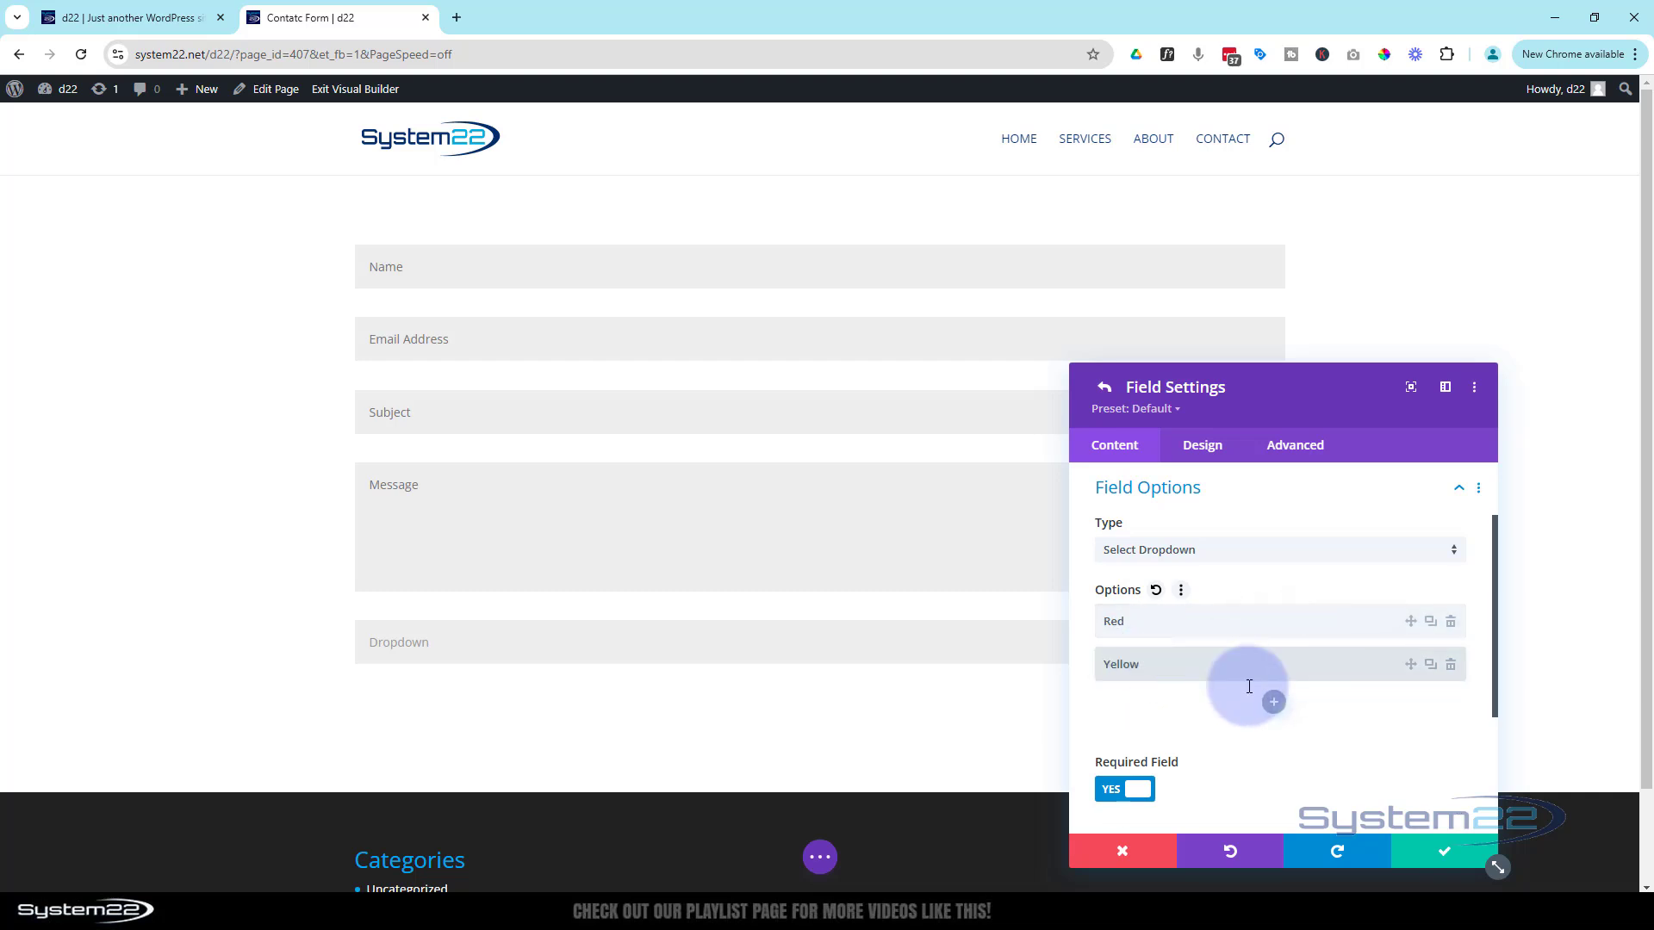
pyautogui.click(1274, 702)
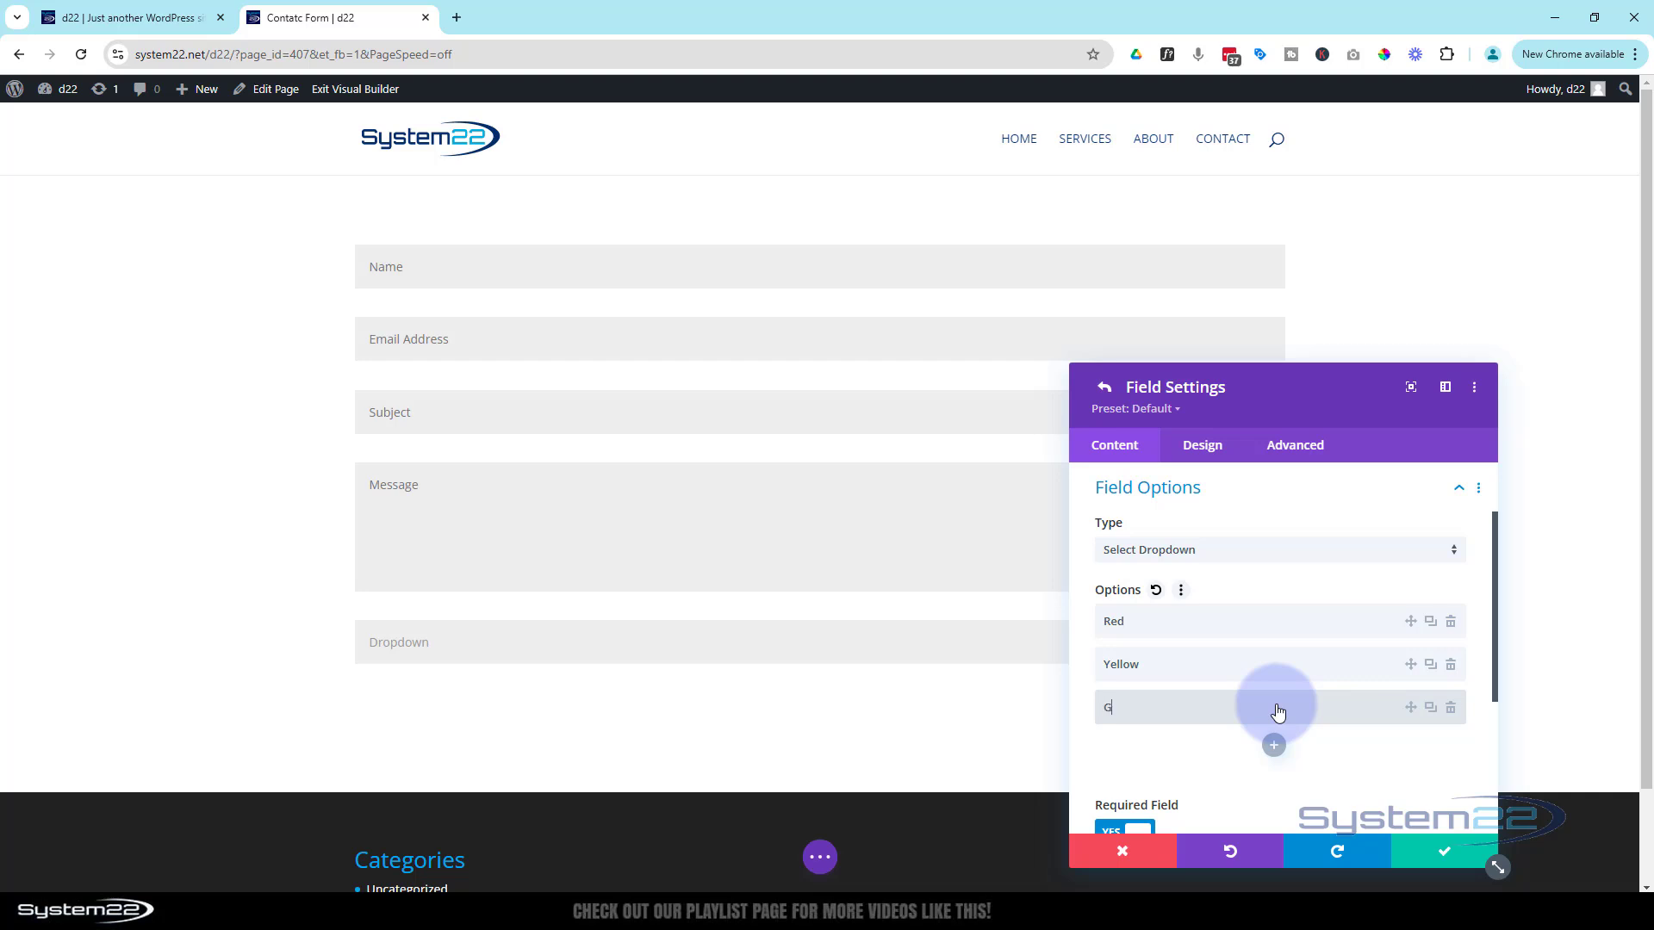
pyautogui.write('Green')
pyautogui.scroll(-2, 1234, 649)
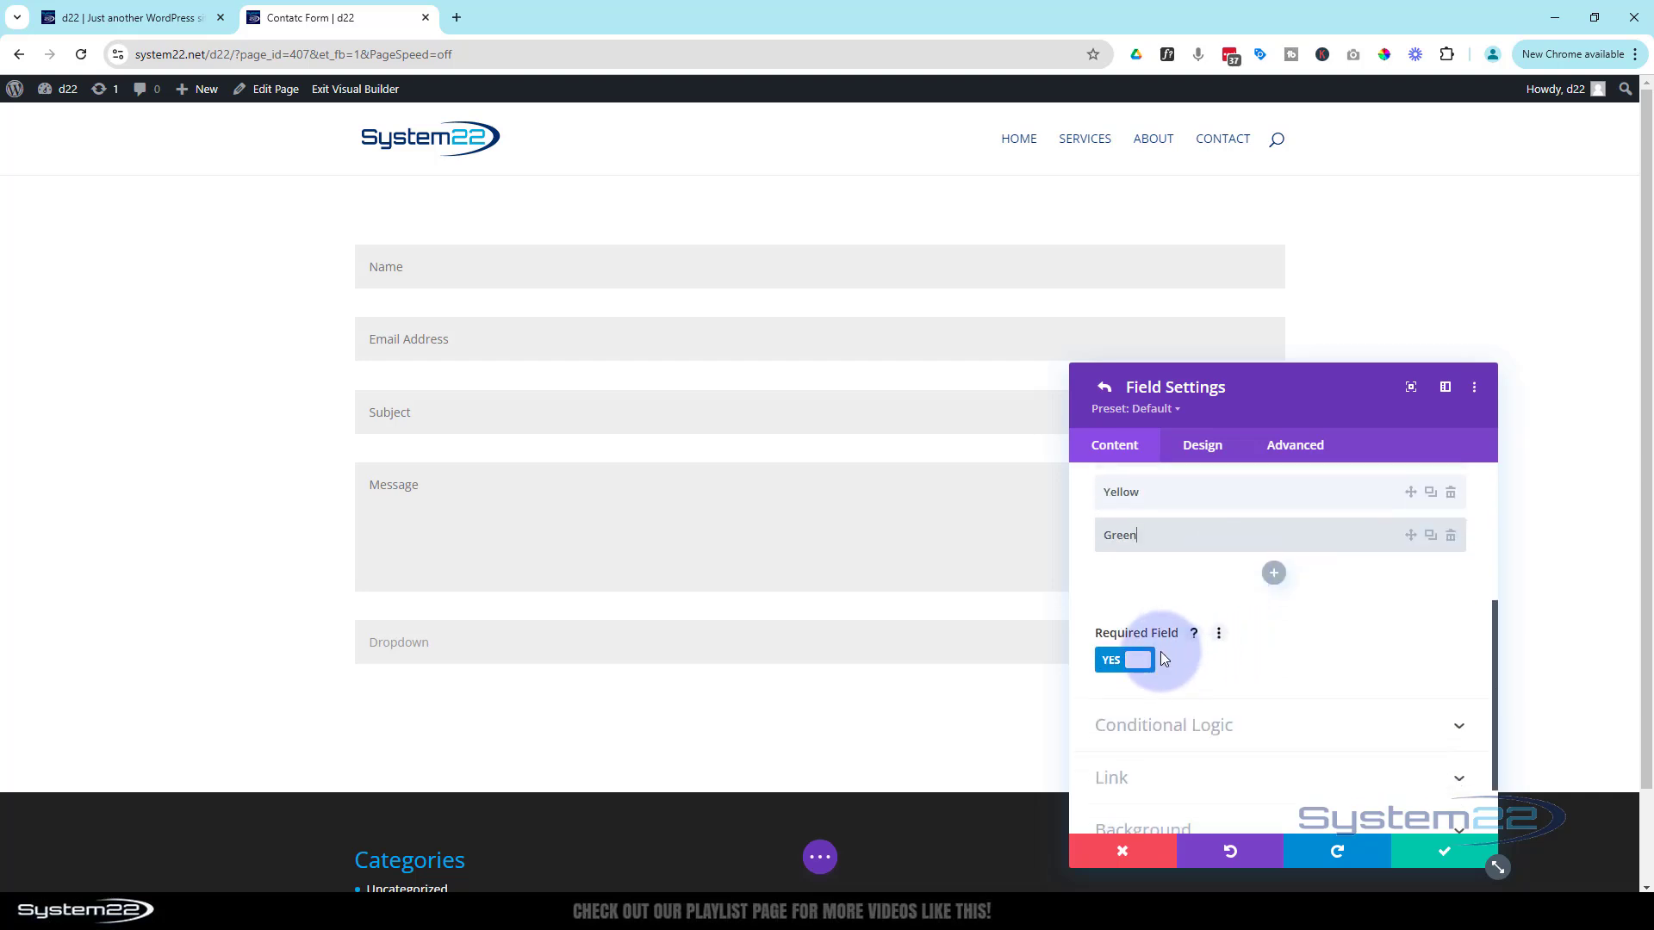
pyautogui.click(1116, 664)
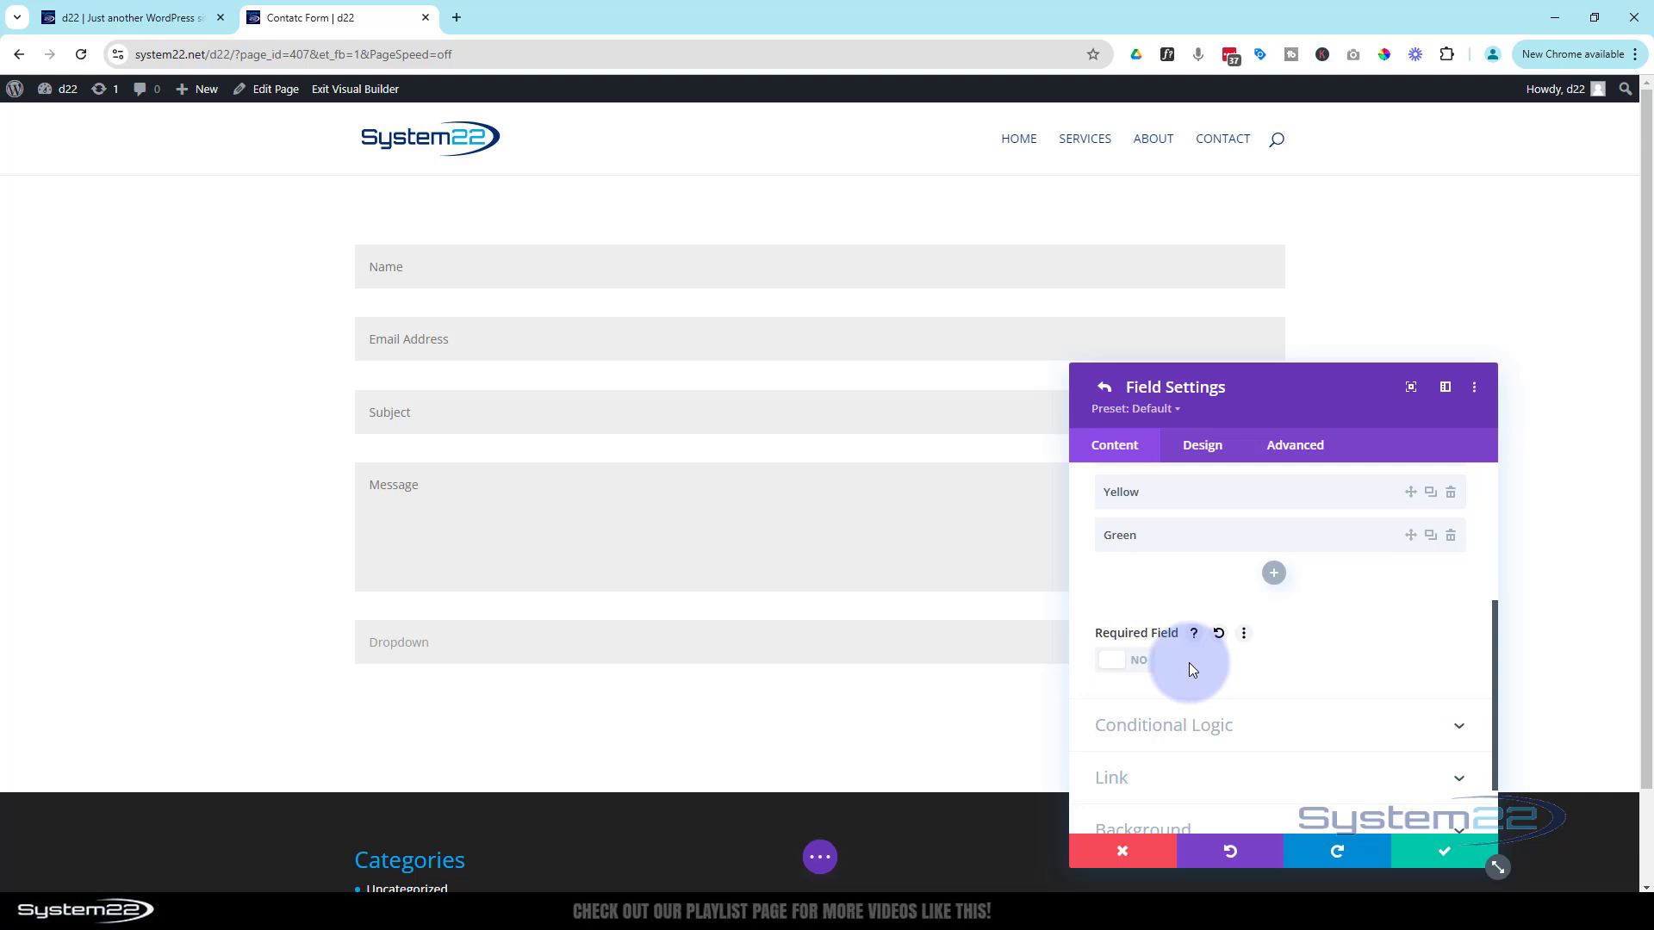
pyautogui.click(1427, 859)
# Move the Dropdown field up between Subject and Message
pyautogui.scroll(10, 1223, 682)
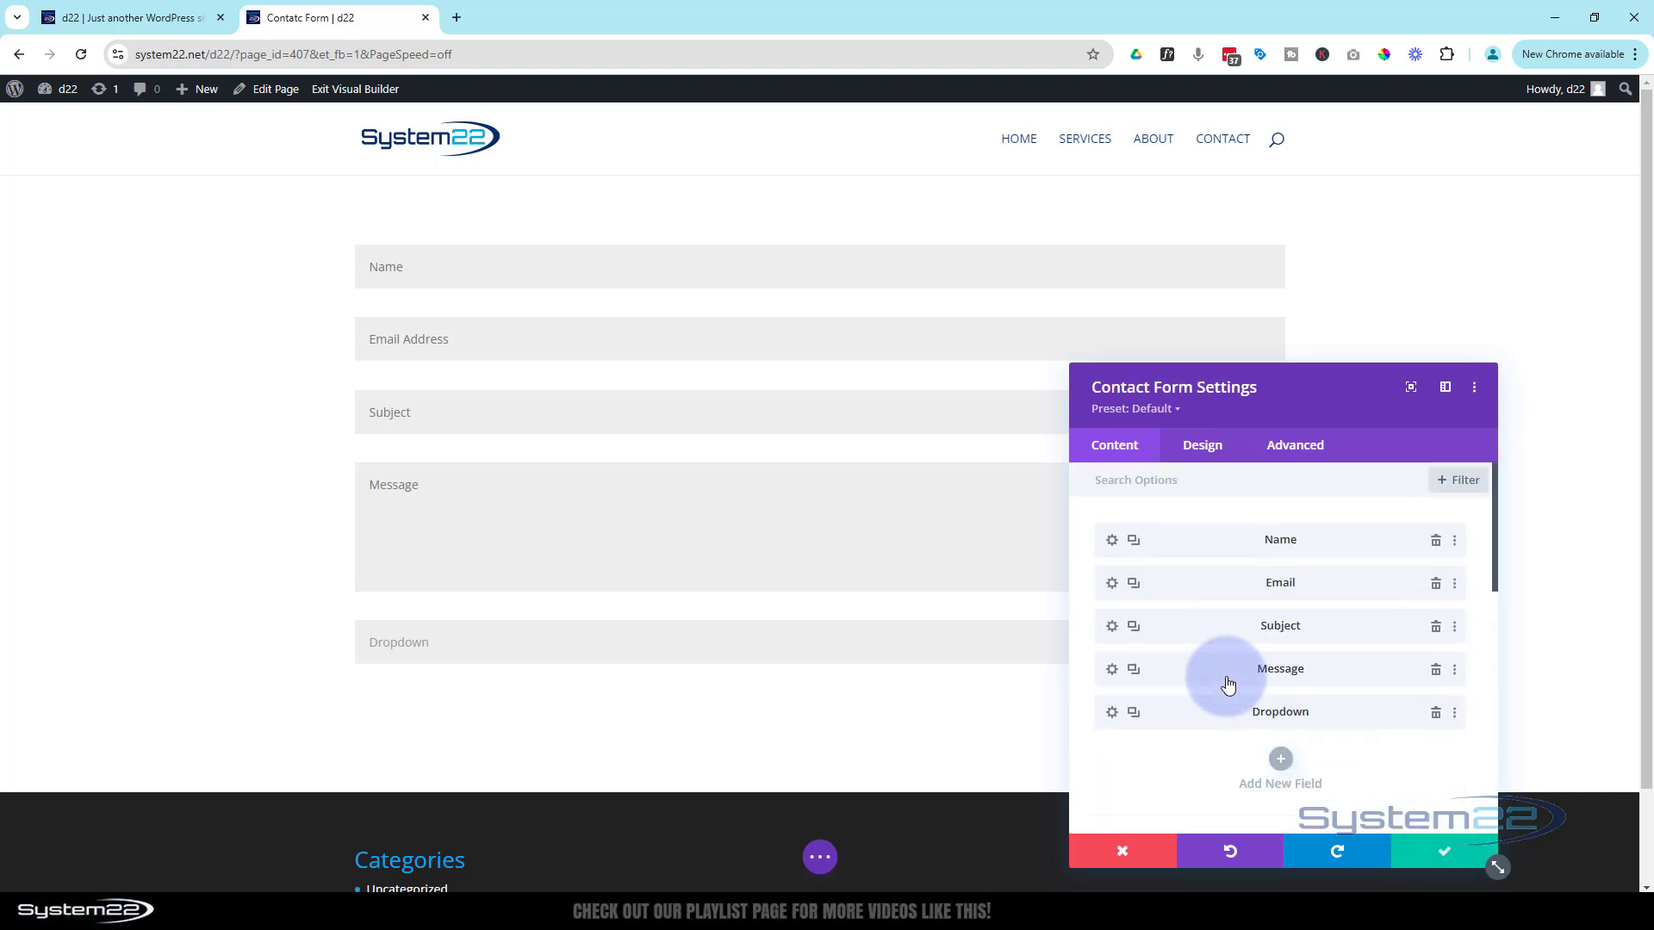
pyautogui.moveTo(1221, 707); pyautogui.dragTo(1215, 664)
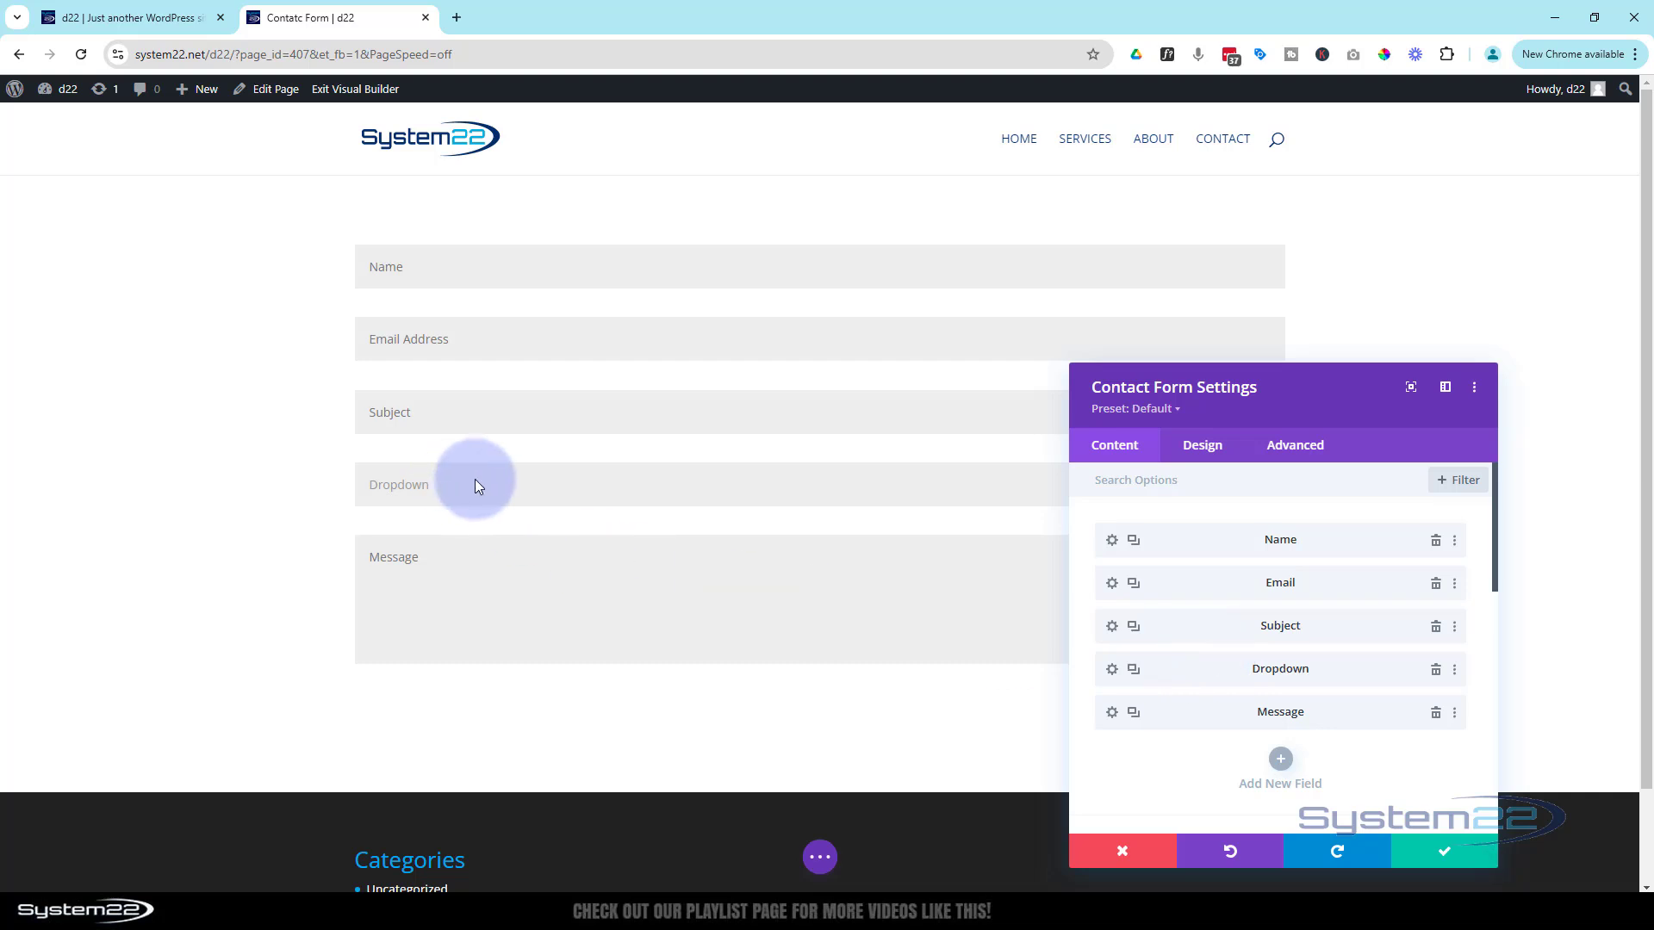
pyautogui.moveTo(1274, 411); pyautogui.dragTo(1030, 344)
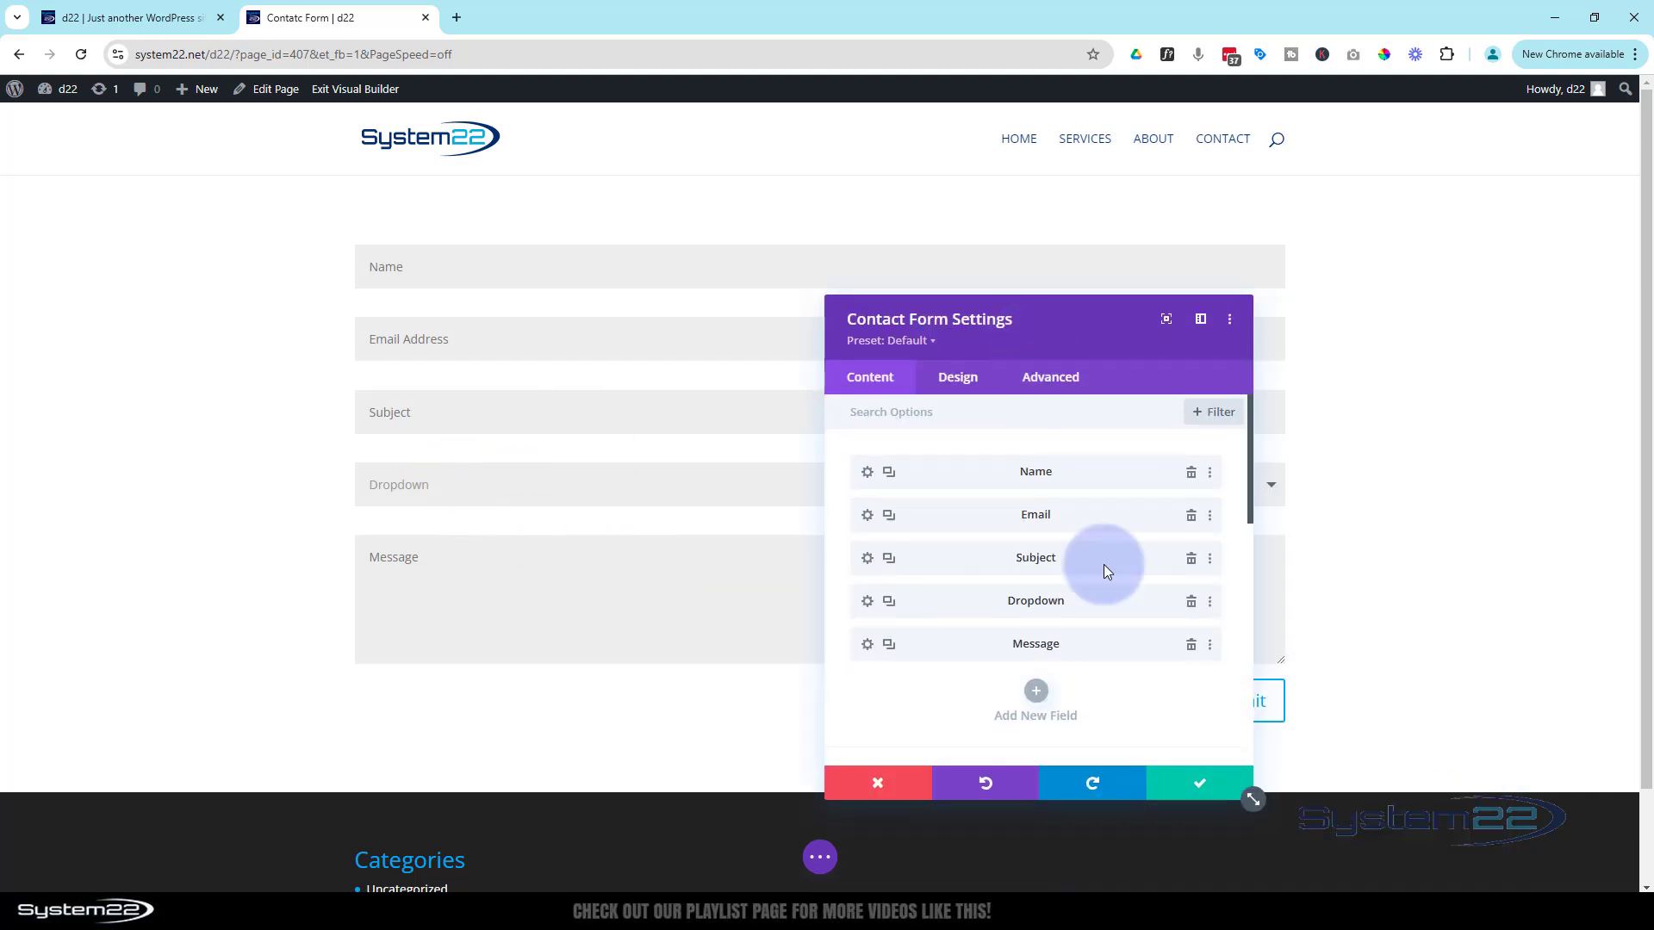
# Close the contact form settings and save the page as a draft
pyautogui.click(1195, 785)
pyautogui.click(819, 857)
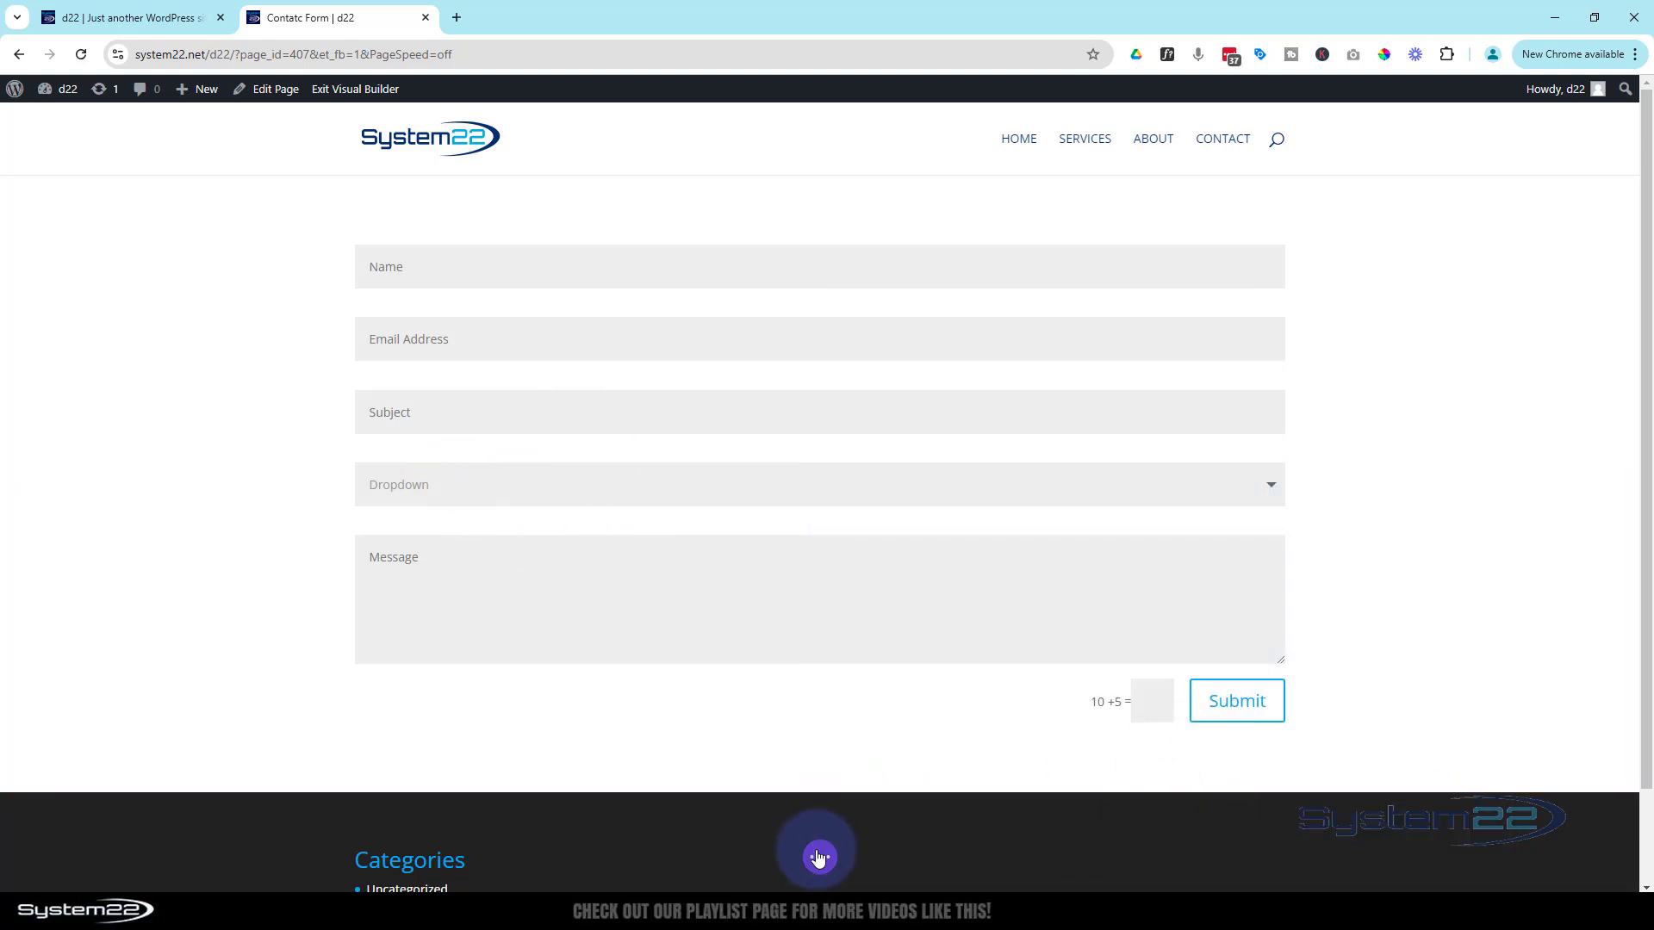
pyautogui.click(1512, 858)
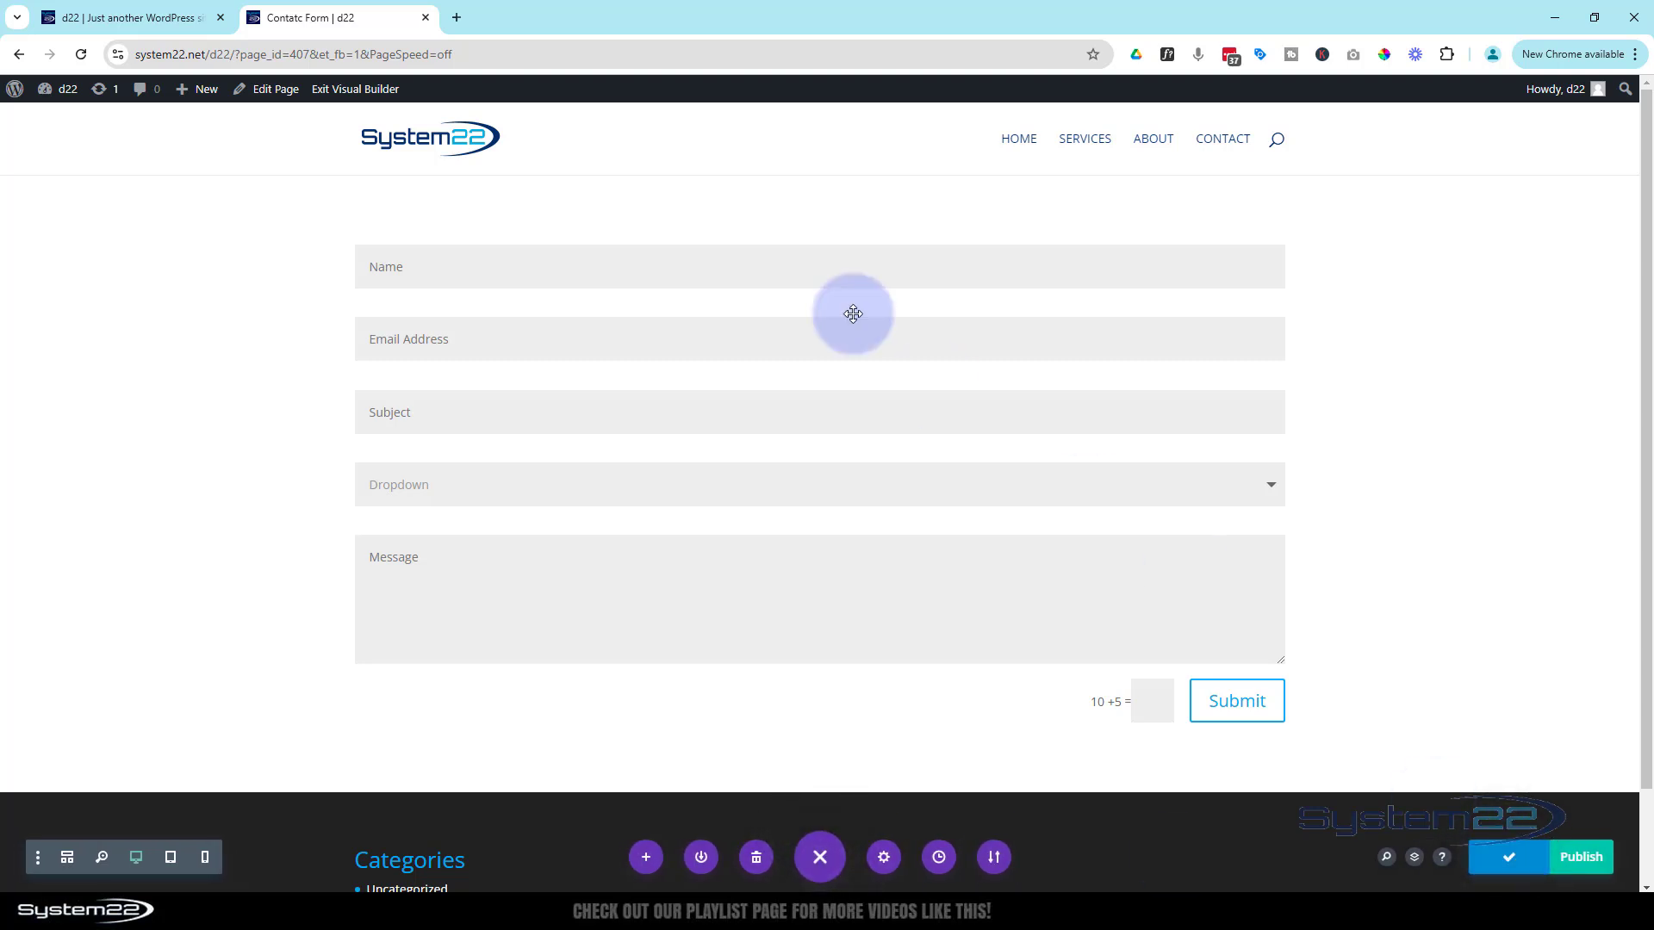
# Exit the builder and test the live Dropdown by choosing Red, Yellow, then Green
pyautogui.click(375, 91)
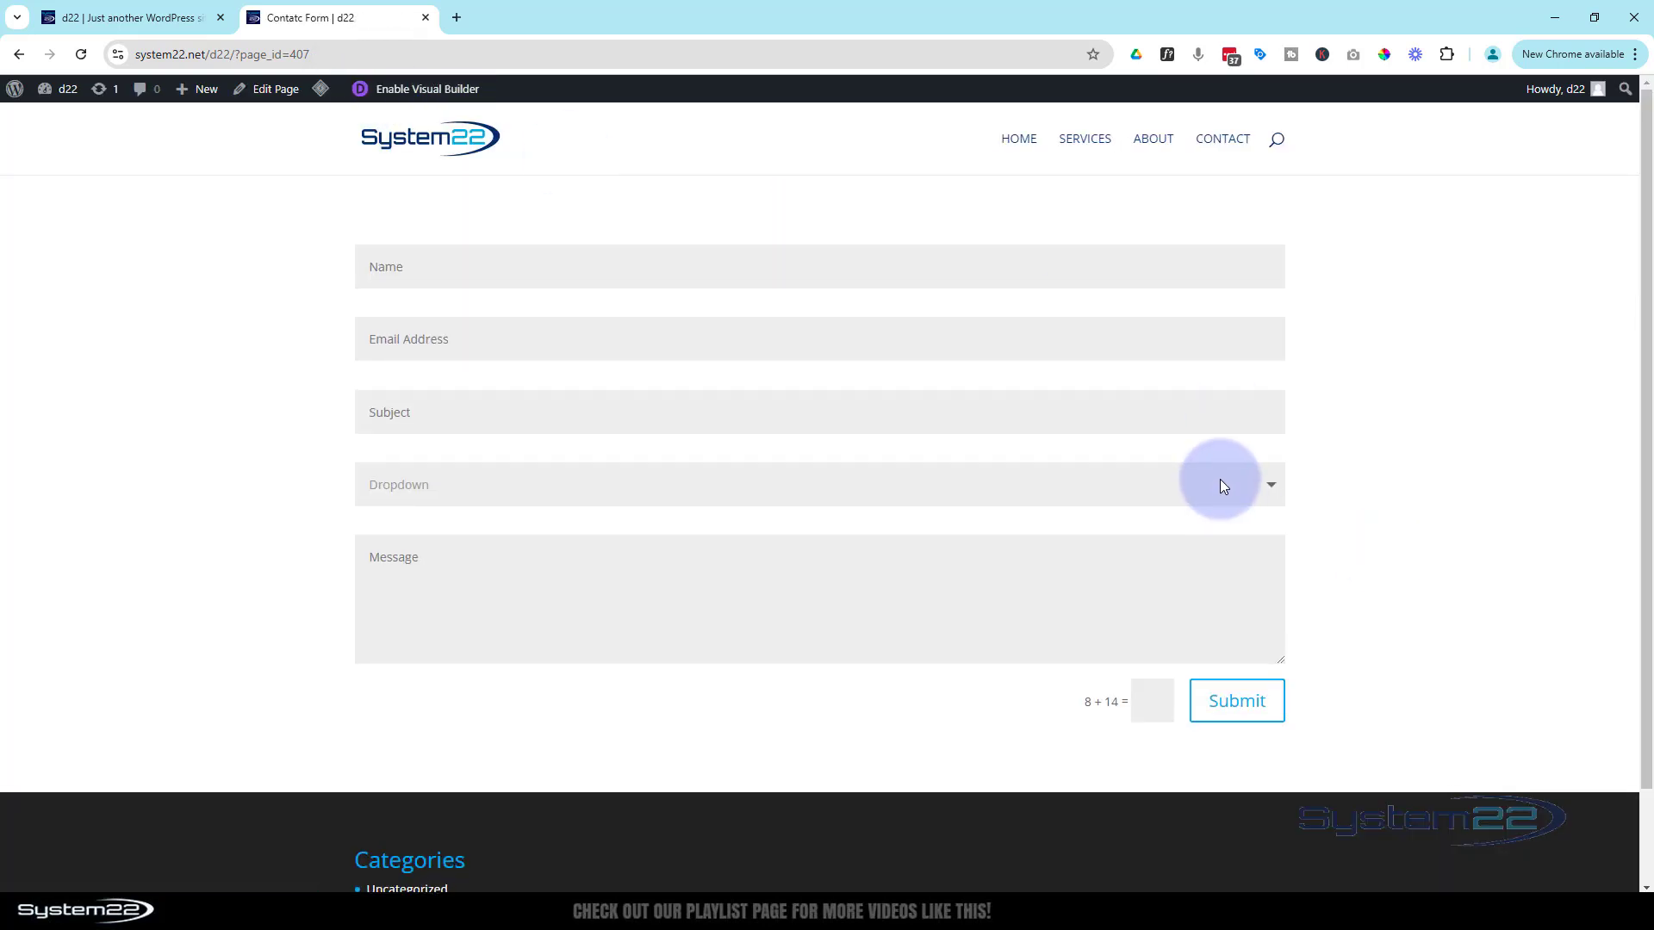
pyautogui.click(1273, 488)
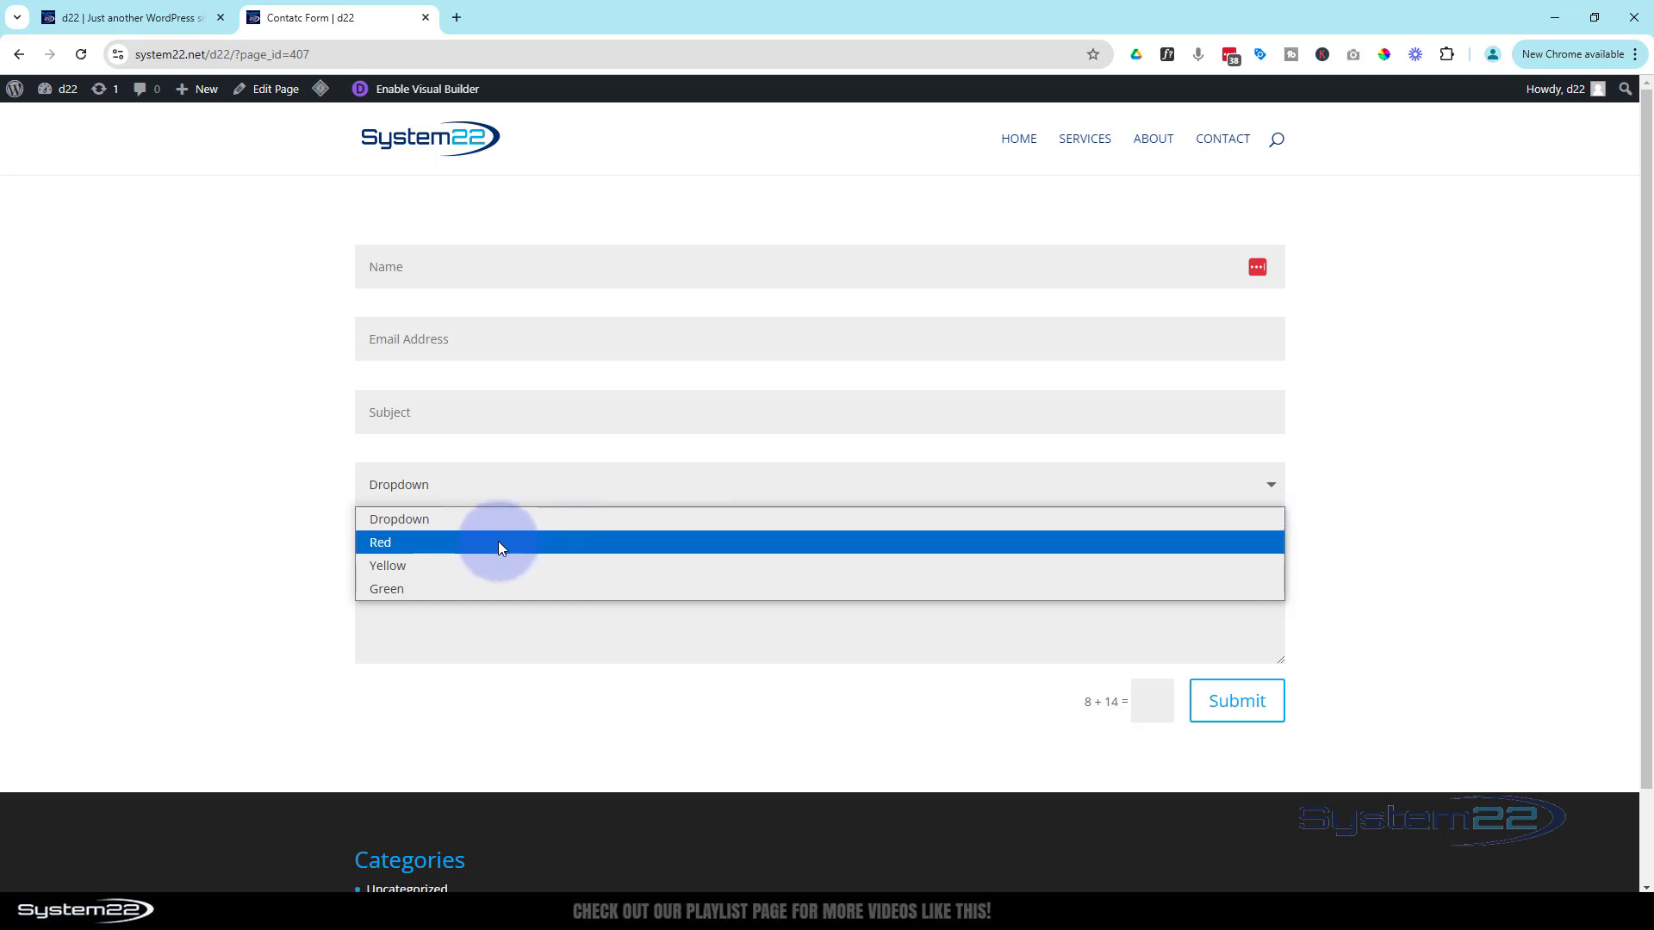
pyautogui.click(380, 542)
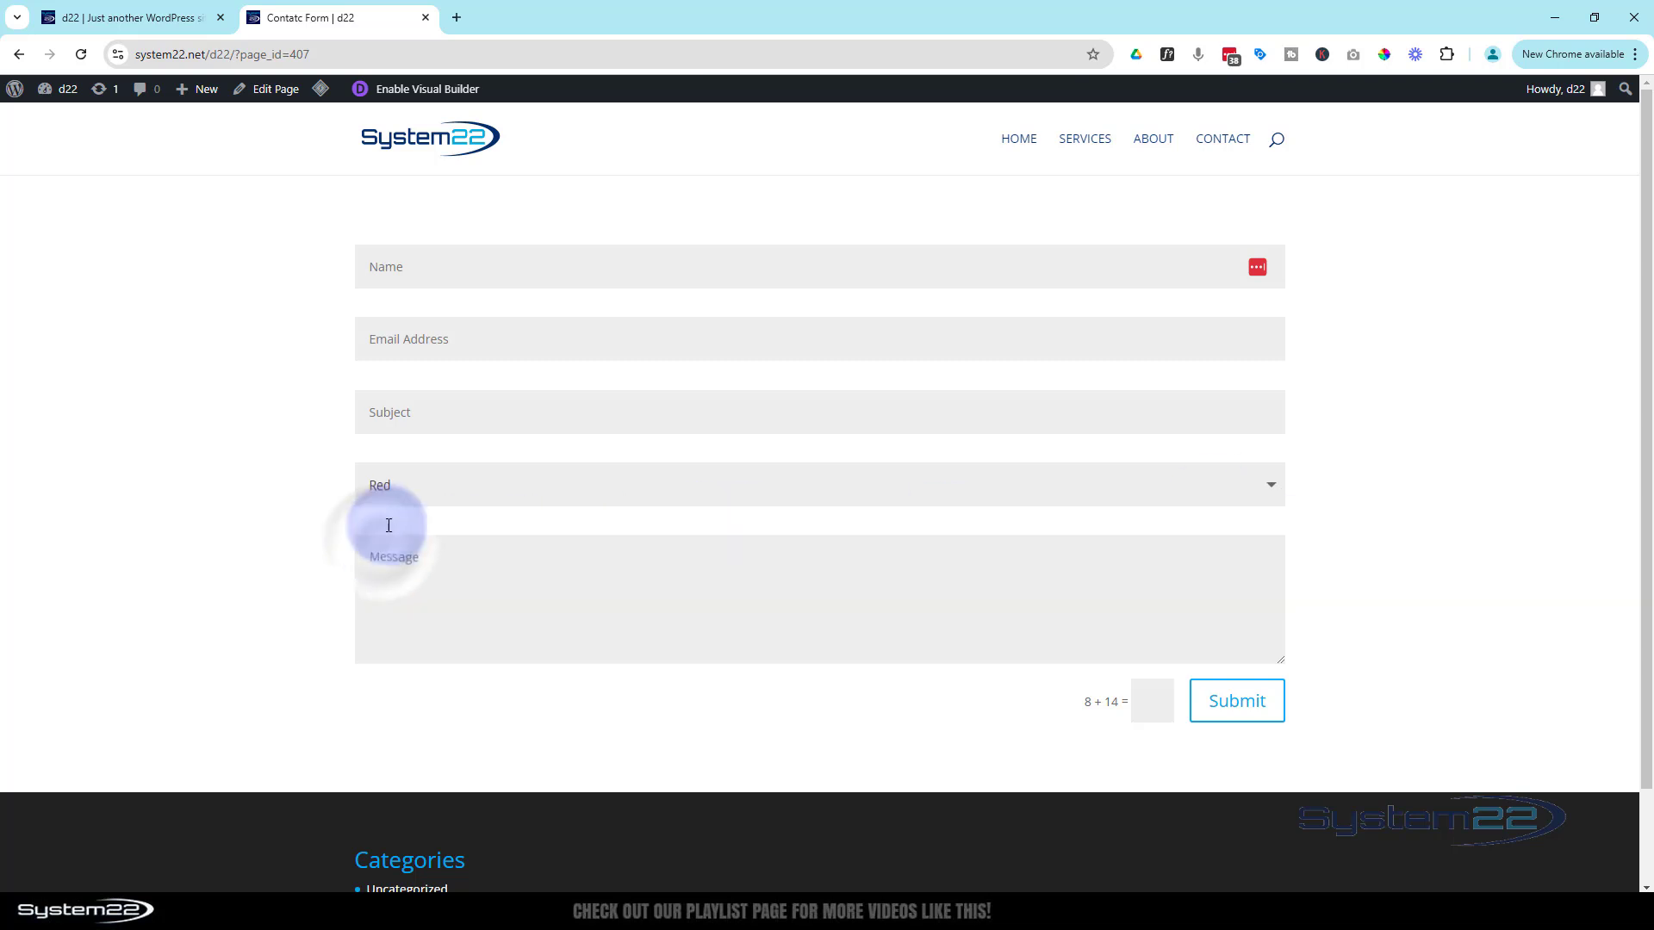
pyautogui.click(1270, 486)
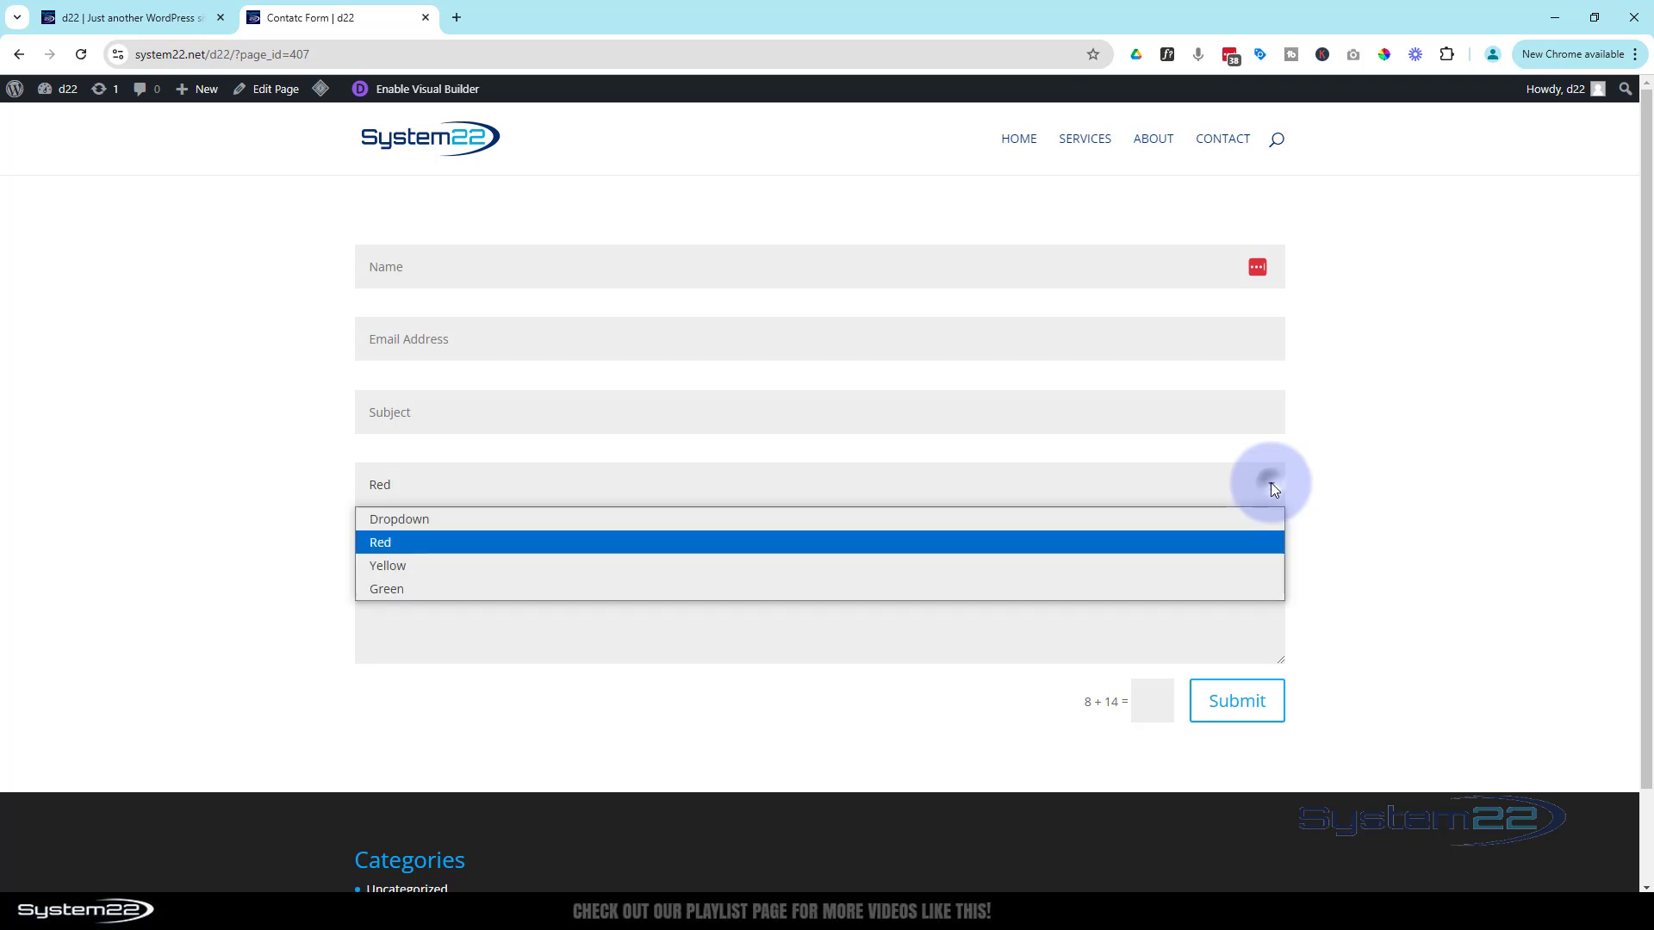
pyautogui.click(633, 562)
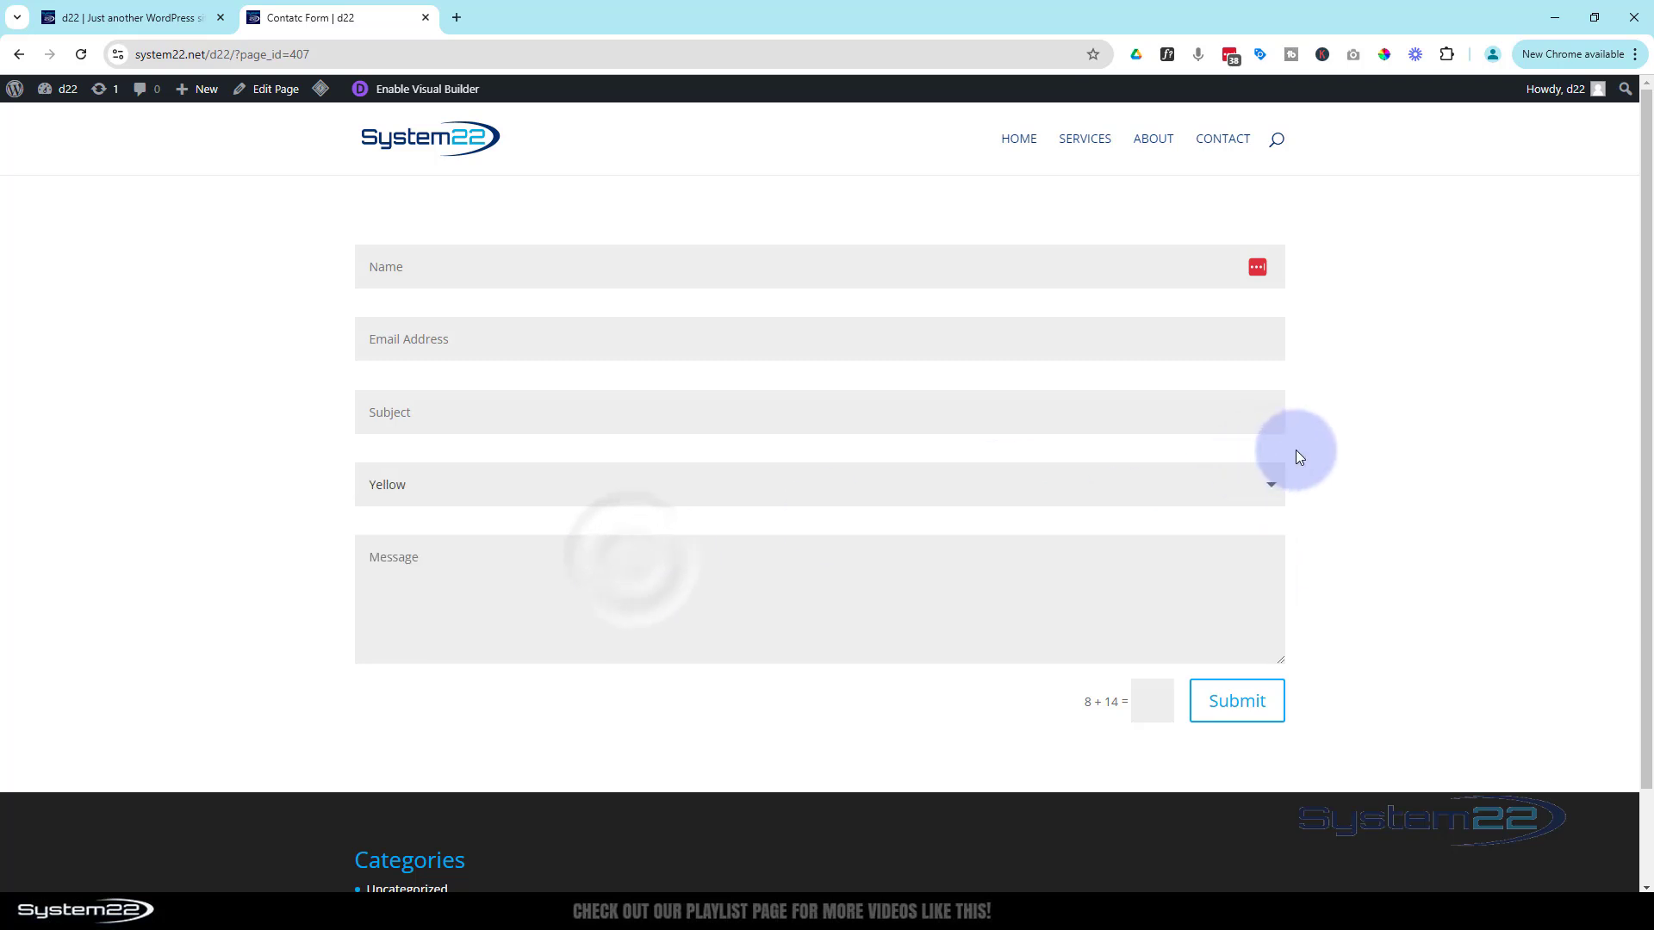
pyautogui.click(1266, 484)
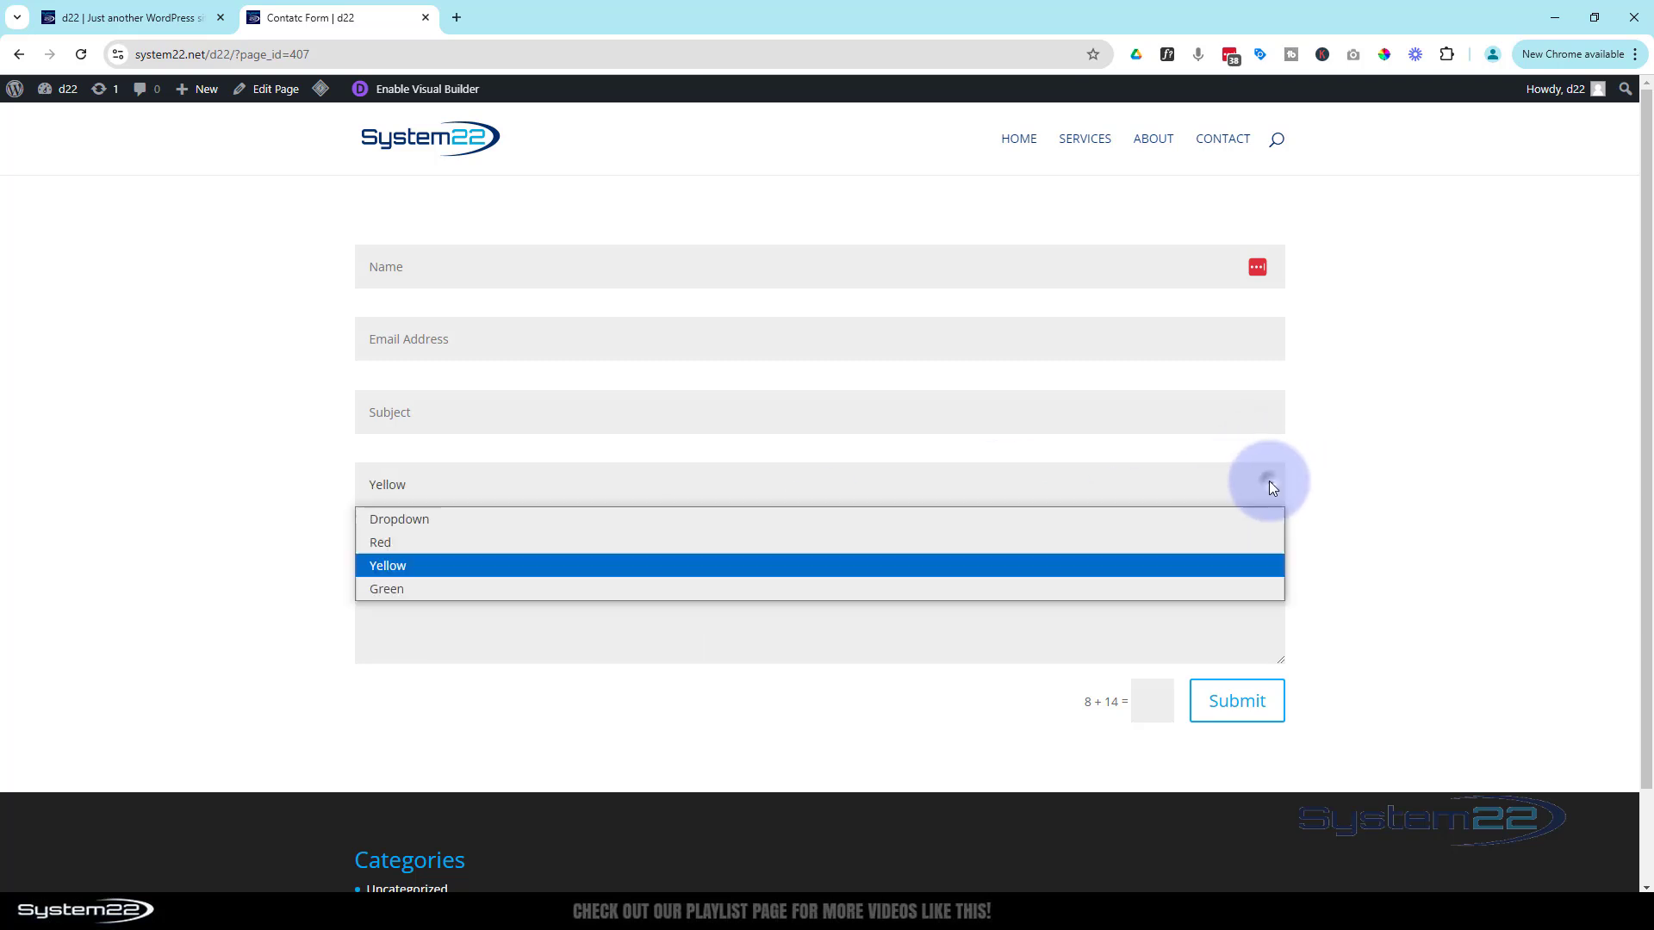
pyautogui.click(442, 589)
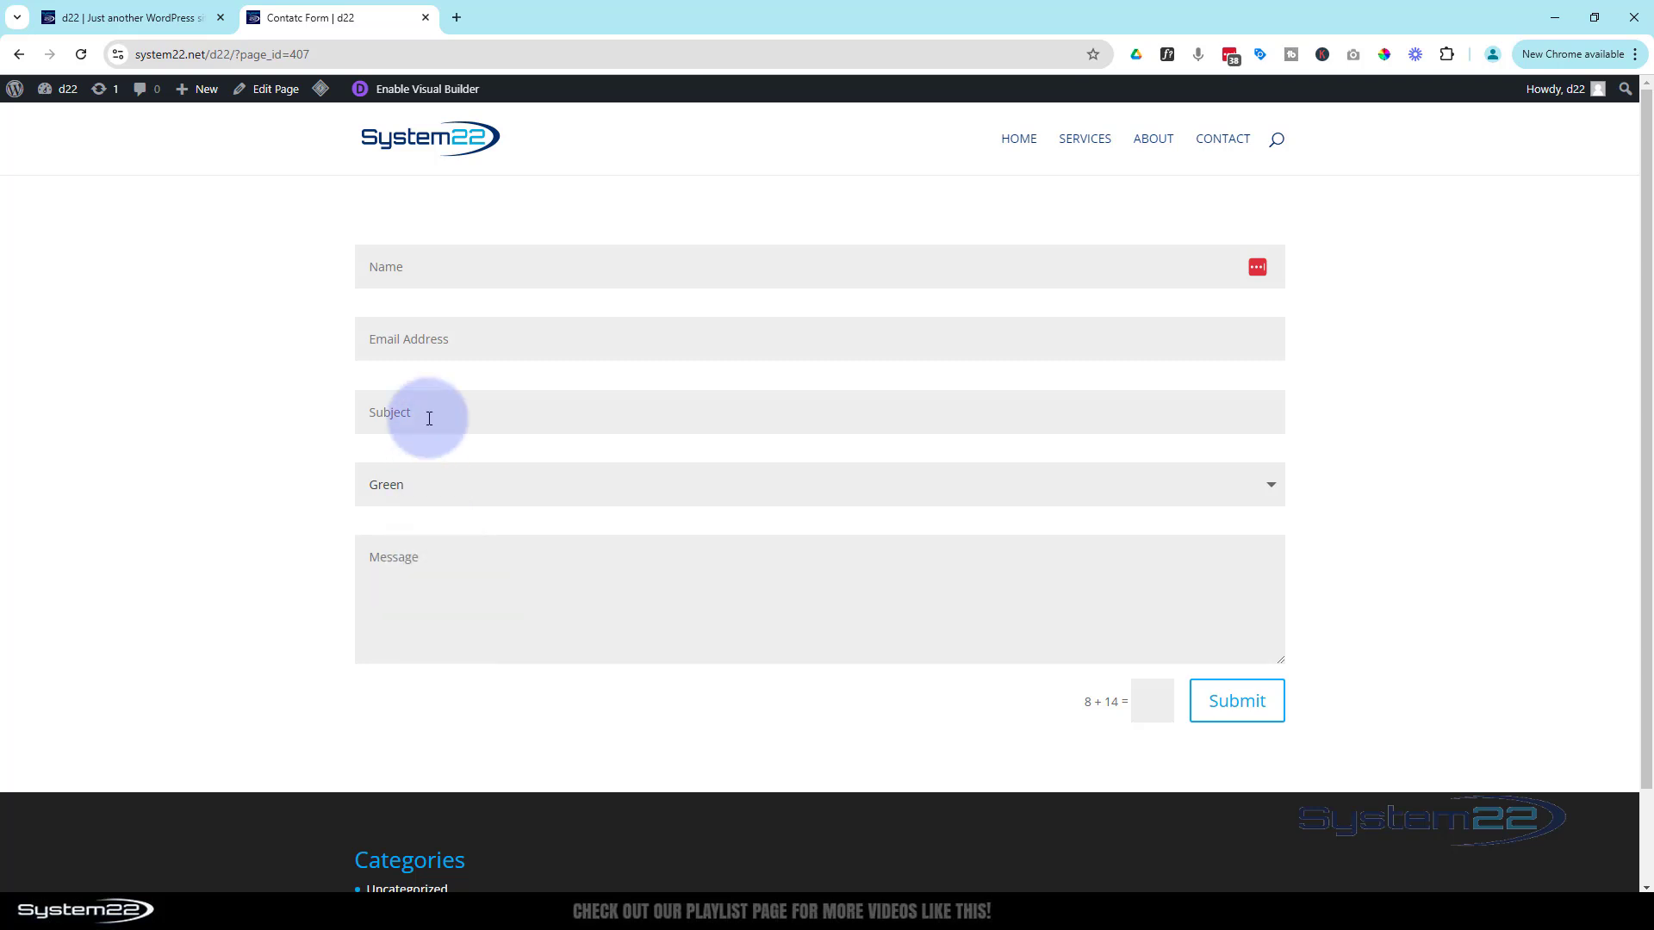
# Re-enter the Visual Builder and add a new contact form field with ID and title 'Radio'
pyautogui.click(447, 92)
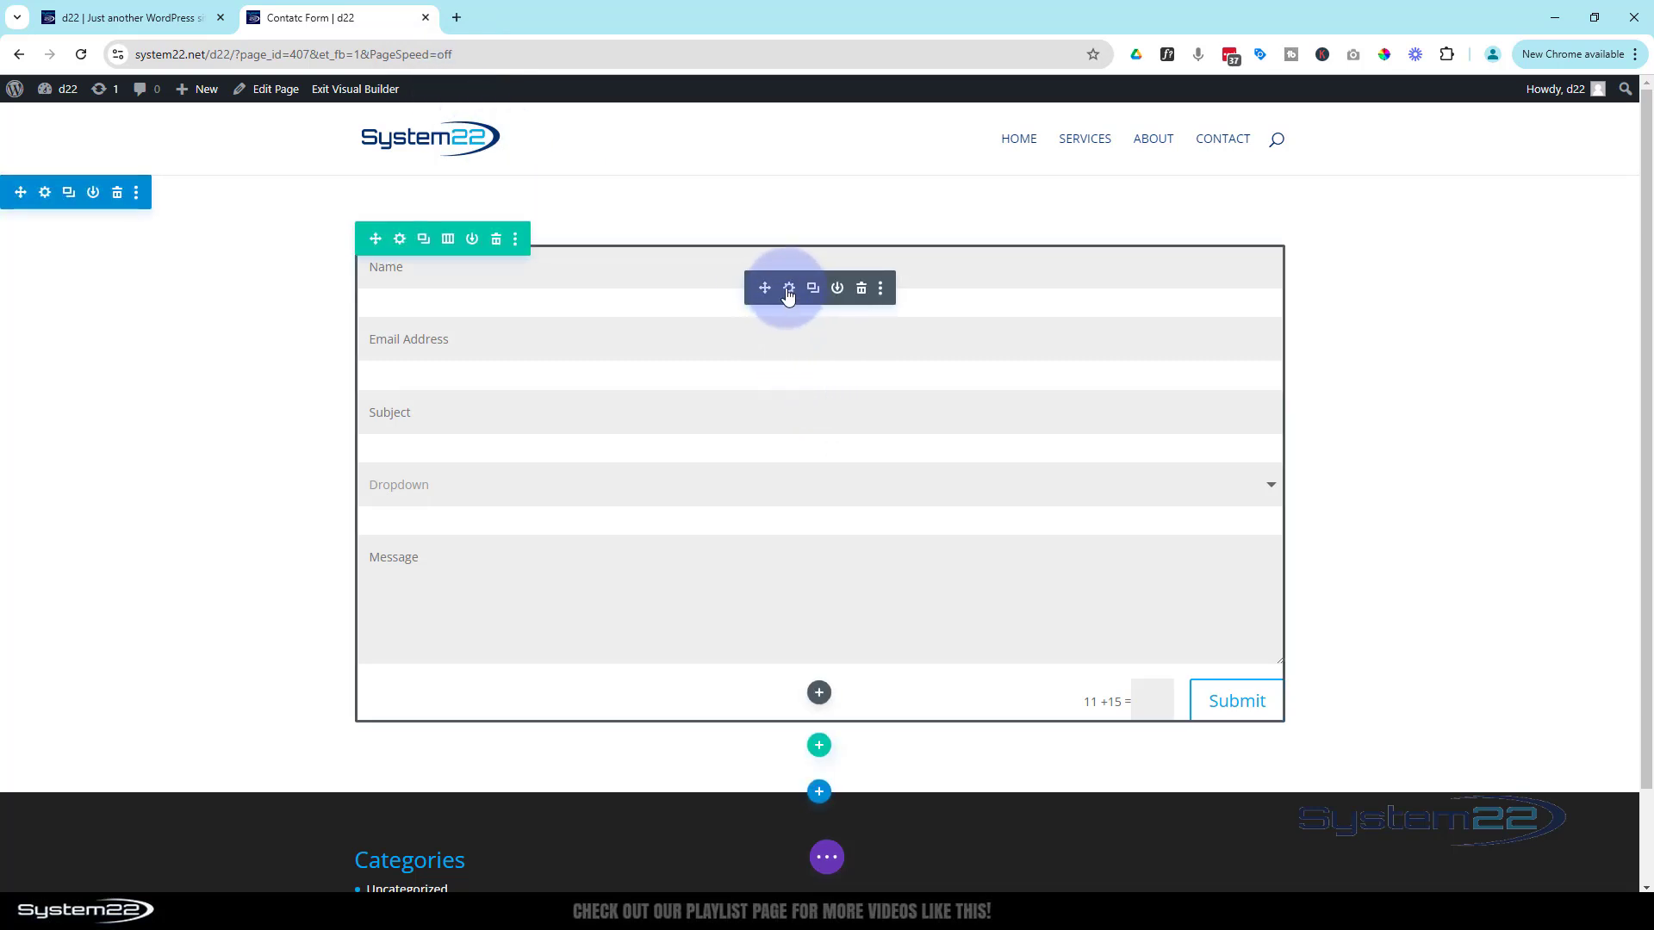
pyautogui.click(788, 293)
pyautogui.scroll(-1, 1094, 649)
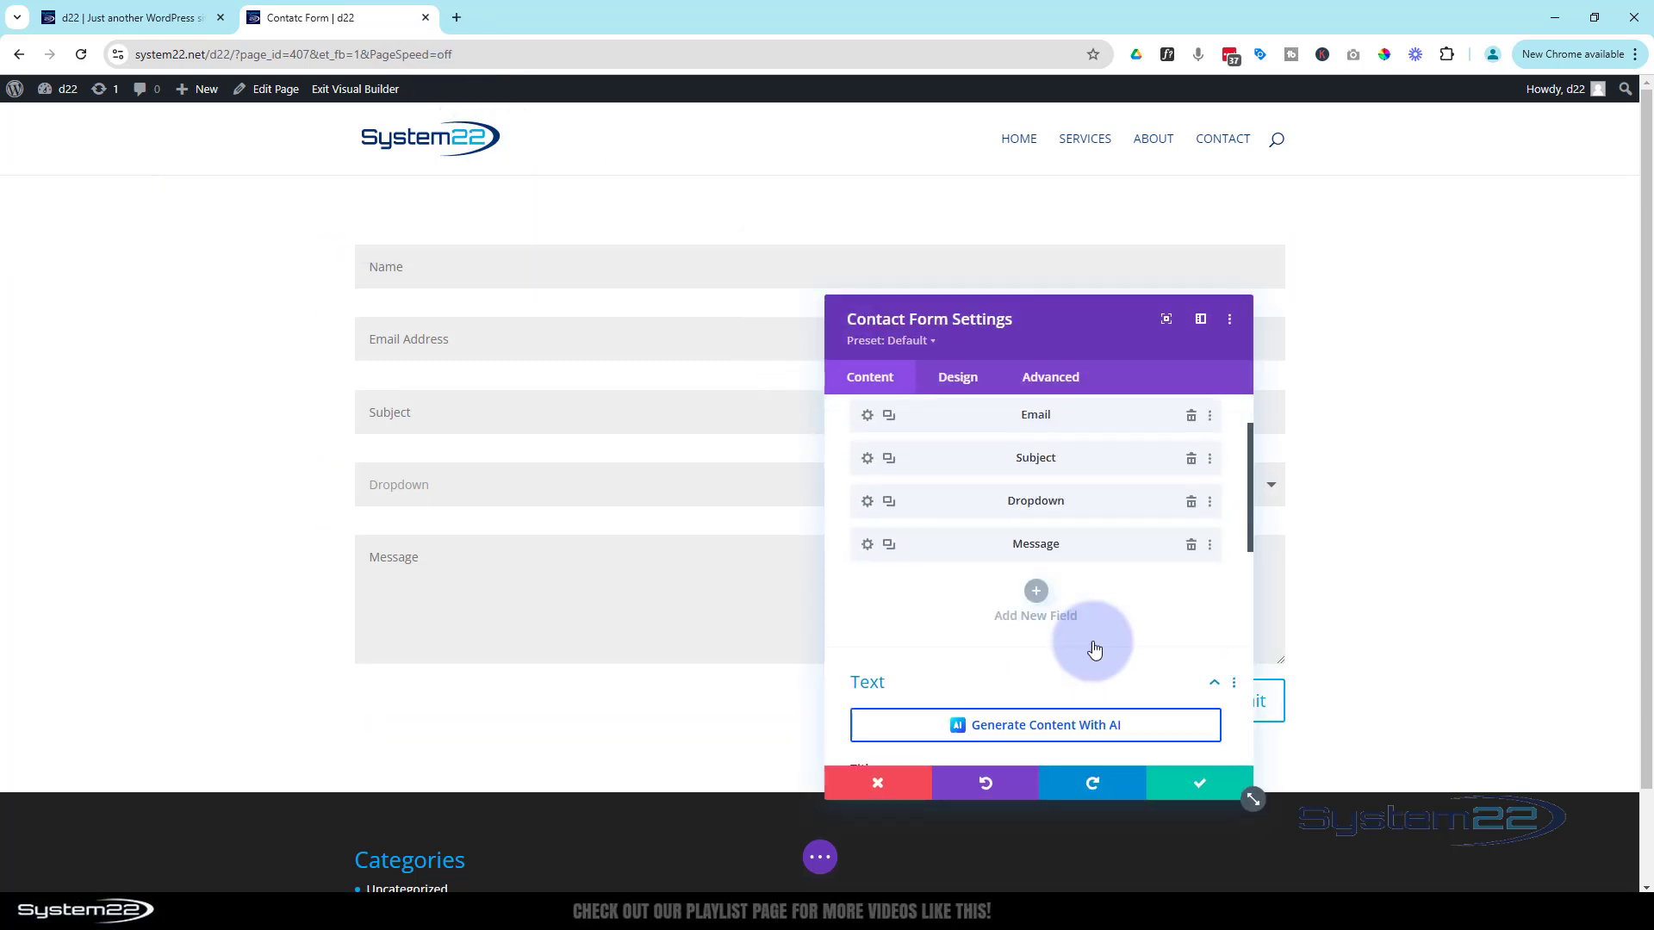
pyautogui.scroll(-1, 1094, 650)
pyautogui.click(1038, 533)
pyautogui.click(934, 492)
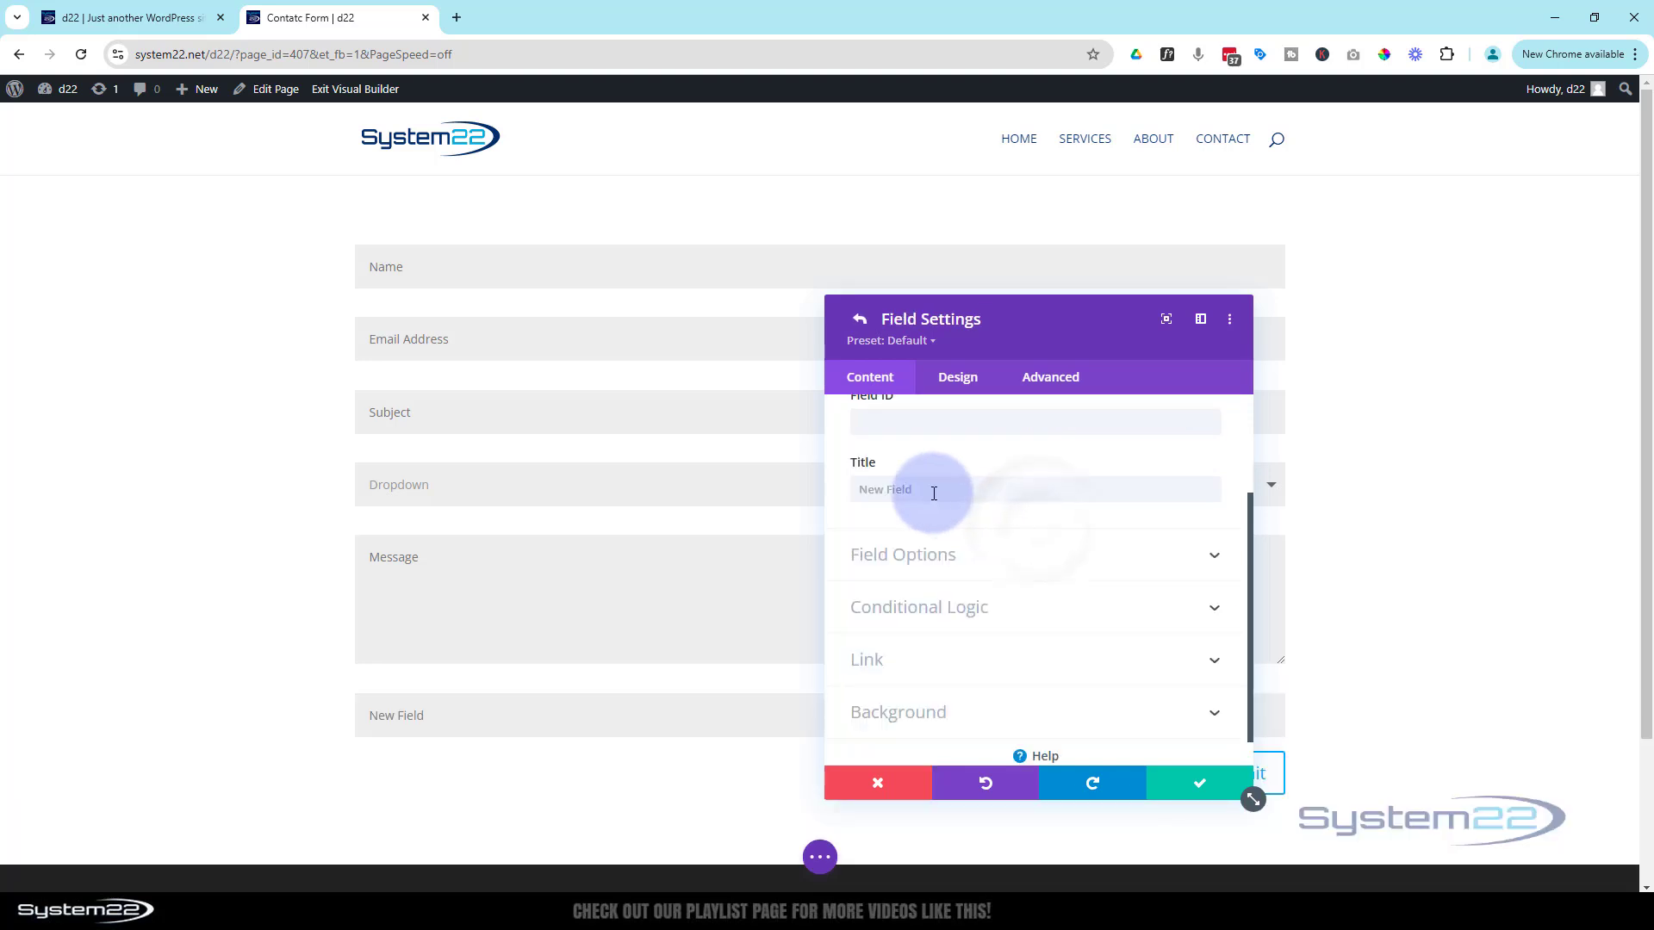
pyautogui.scroll(1, 930, 514)
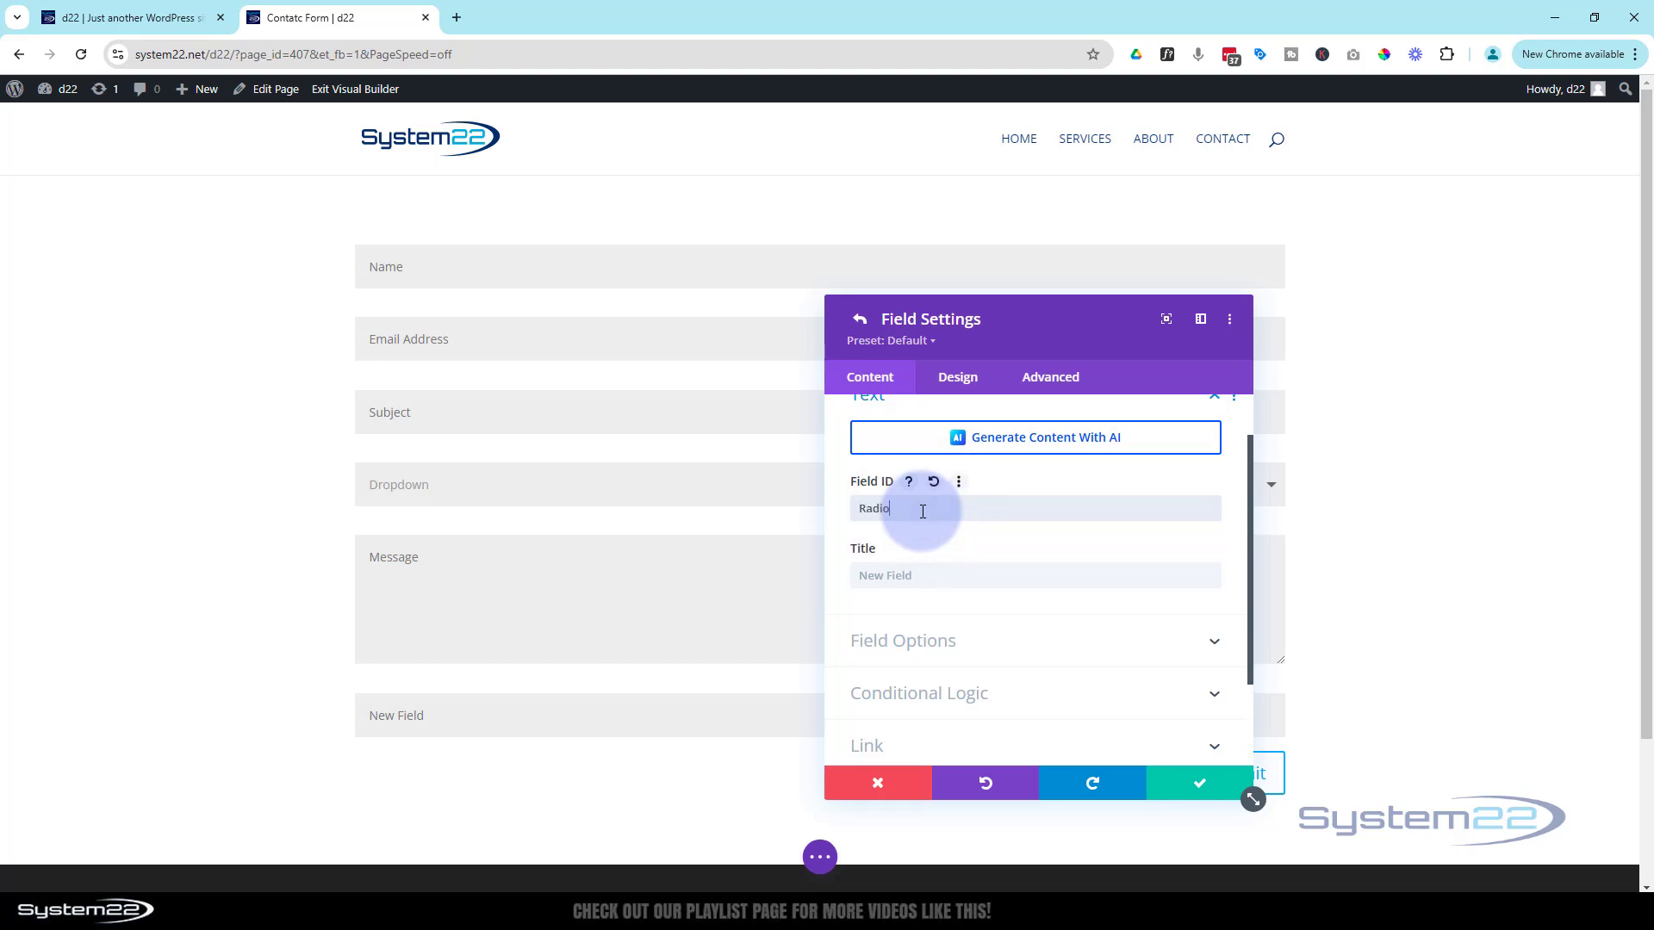
pyautogui.moveTo(922, 512); pyautogui.dragTo(798, 514)
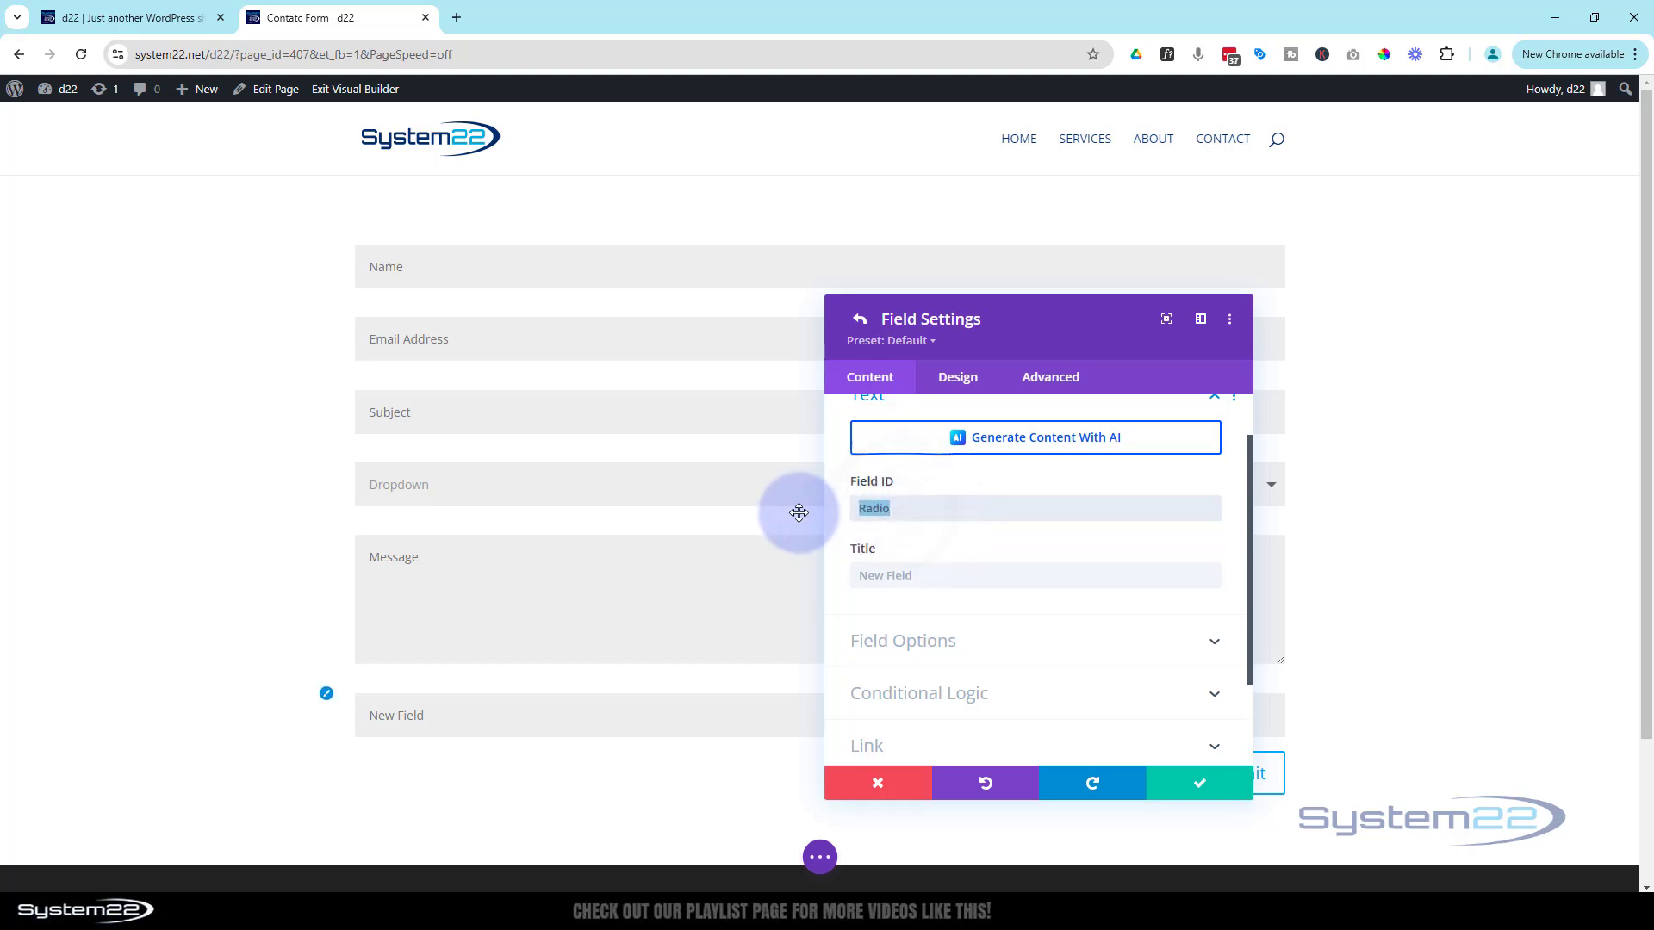
pyautogui.hotkey('ctrl', 'c')
pyautogui.click(883, 576)
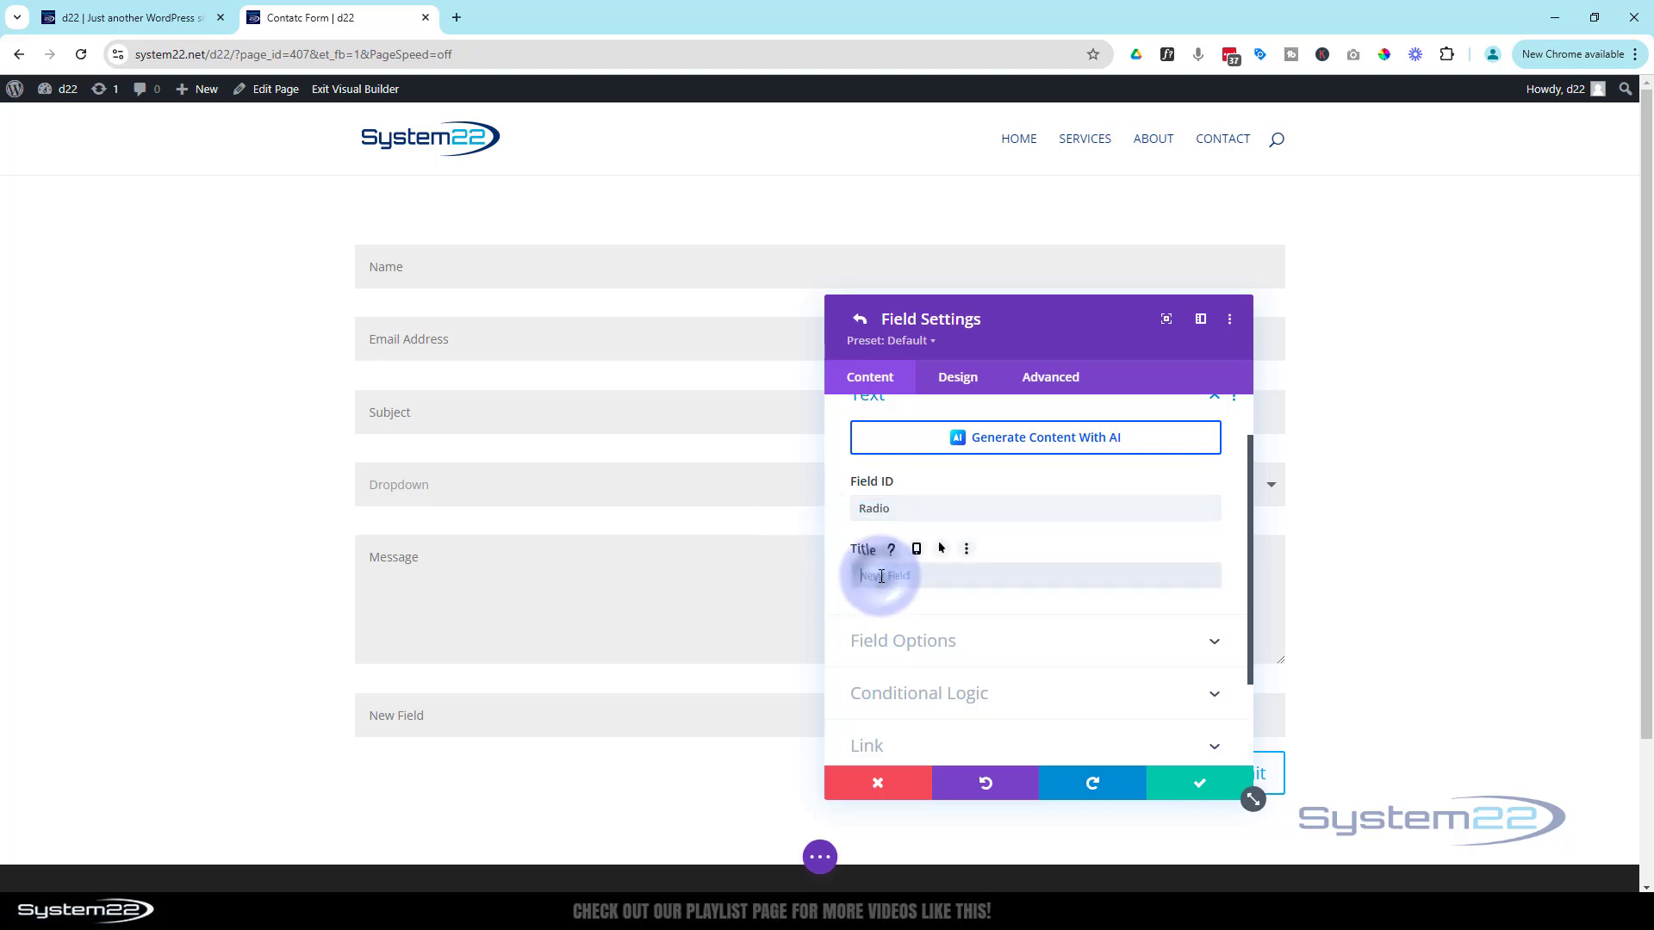
pyautogui.hotkey('ctrl', 'v')
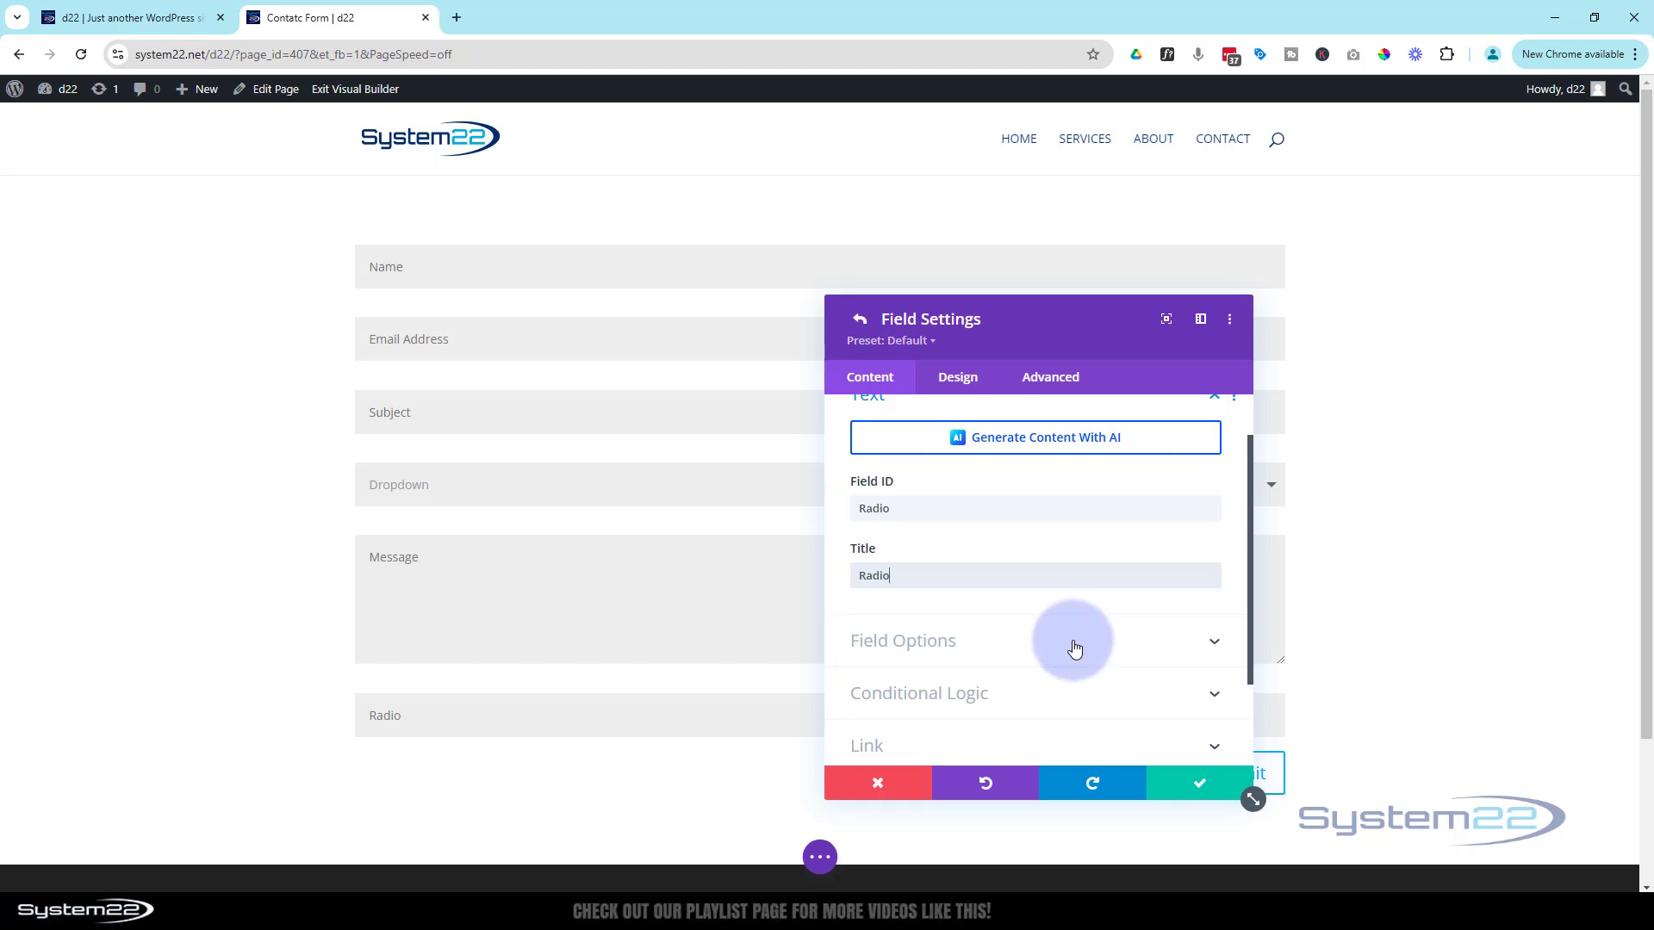
# Make the Radio field radio buttons with options Red, Yellow and Green
pyautogui.scroll(-1, 1075, 649)
pyautogui.click(1044, 558)
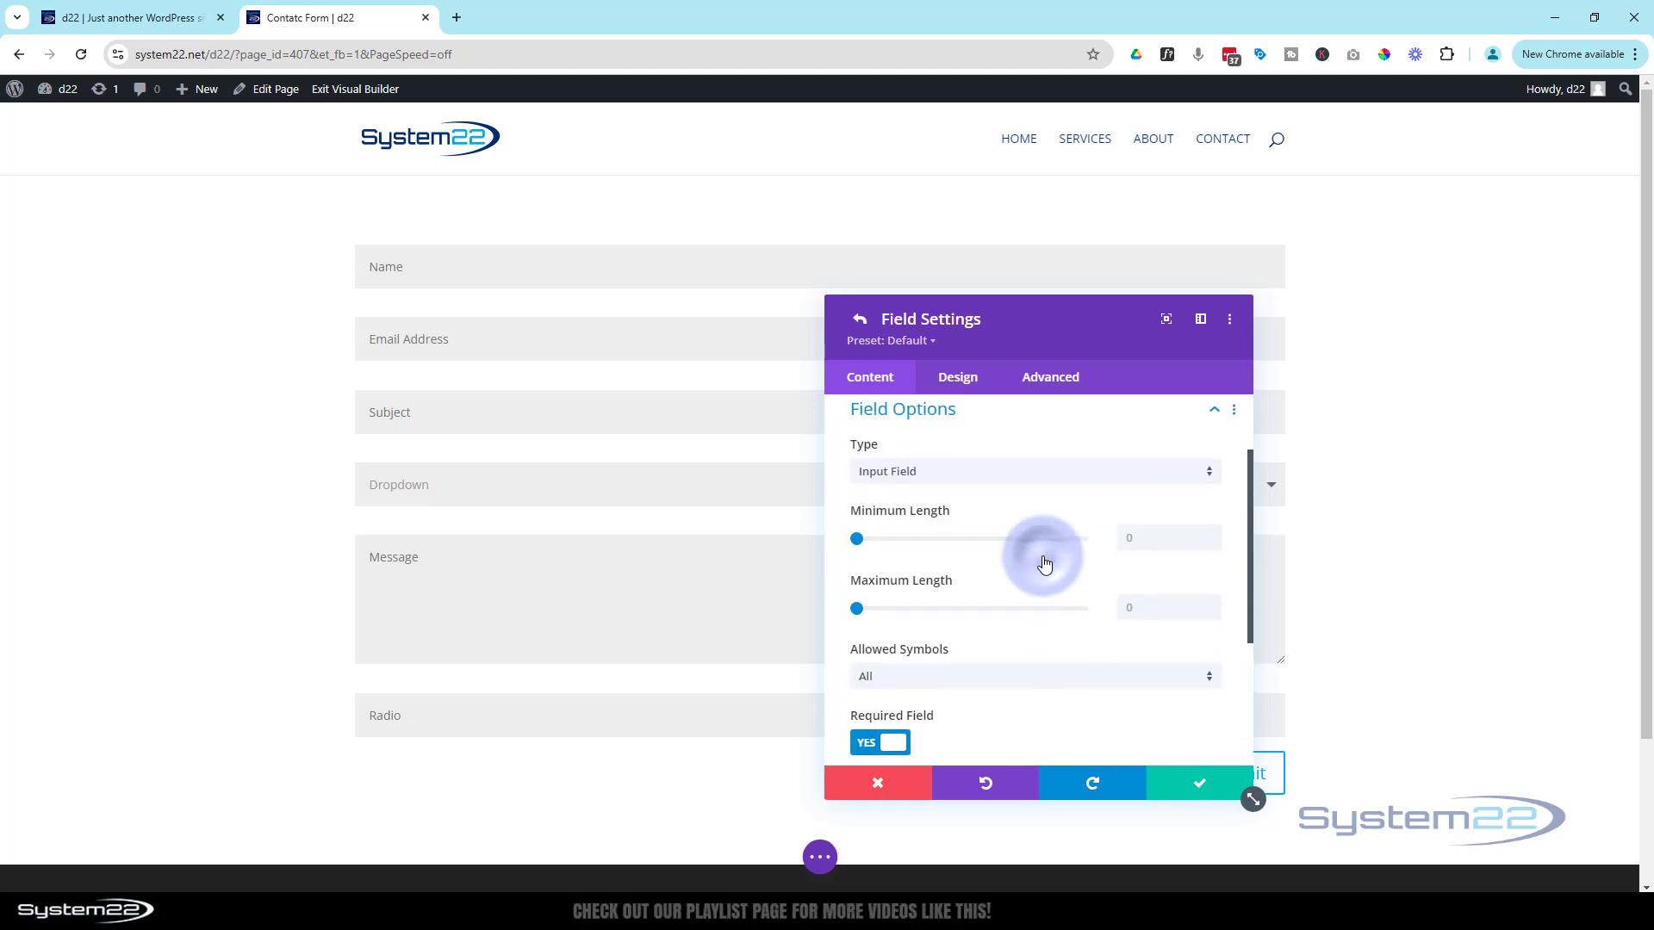
pyautogui.click(1009, 486)
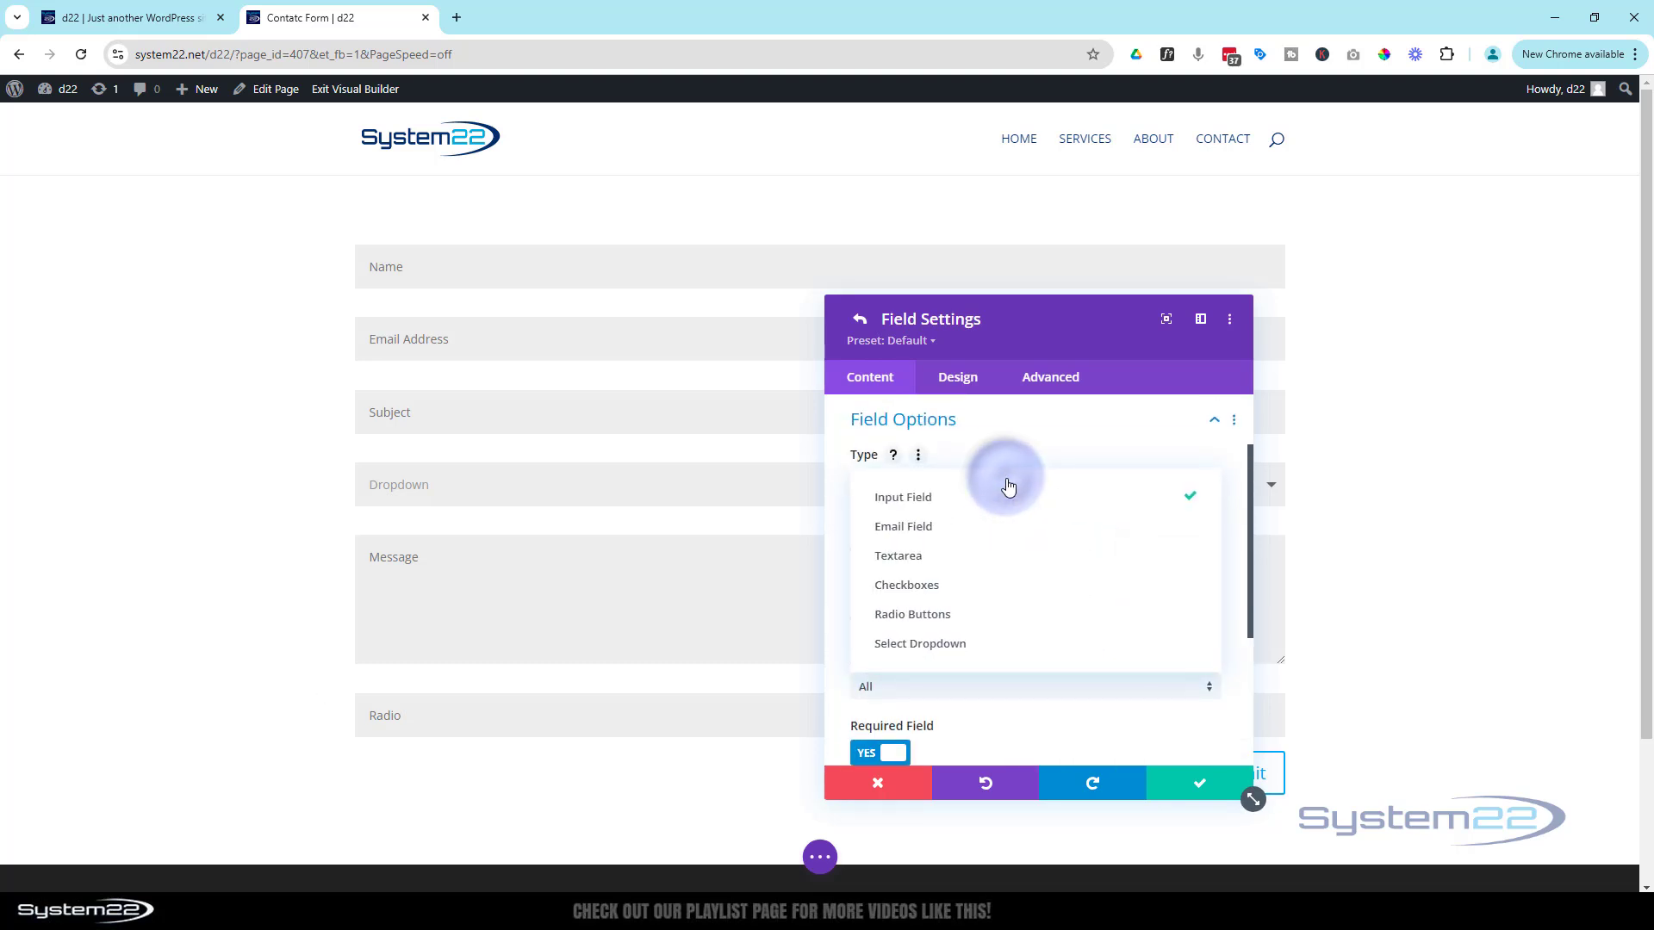
pyautogui.click(951, 614)
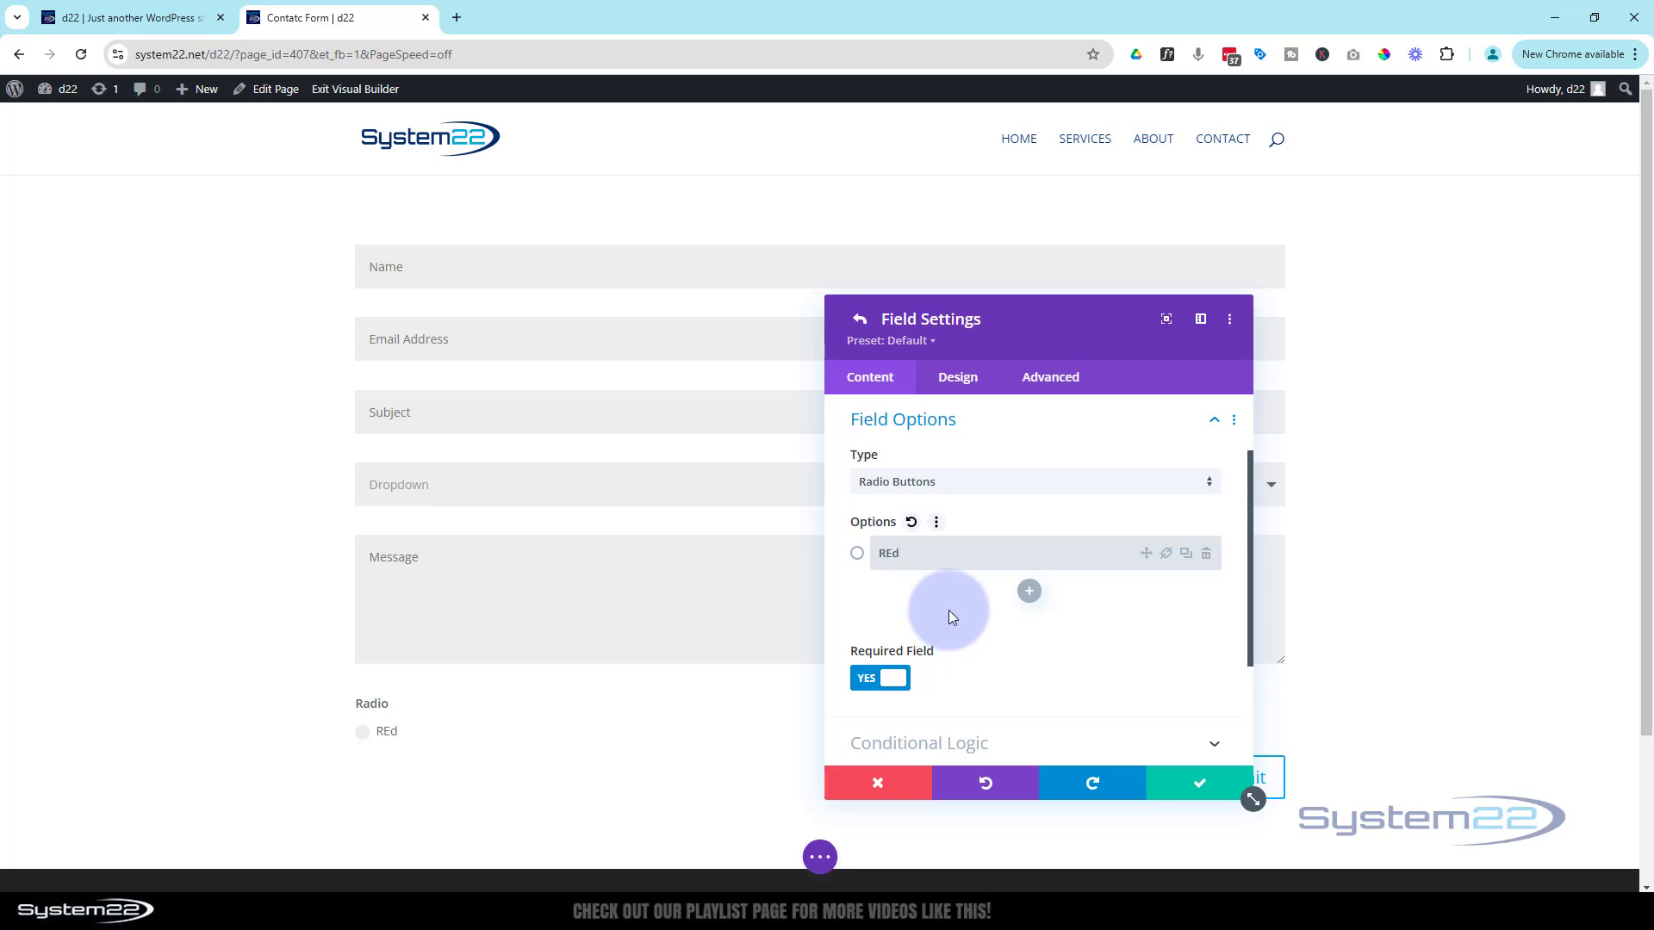
pyautogui.press('BackSpace')
pyautogui.press('BackSpace')
pyautogui.press('BackSpace')
pyautogui.write('Red')
pyautogui.click(1029, 591)
pyautogui.write('Ye')
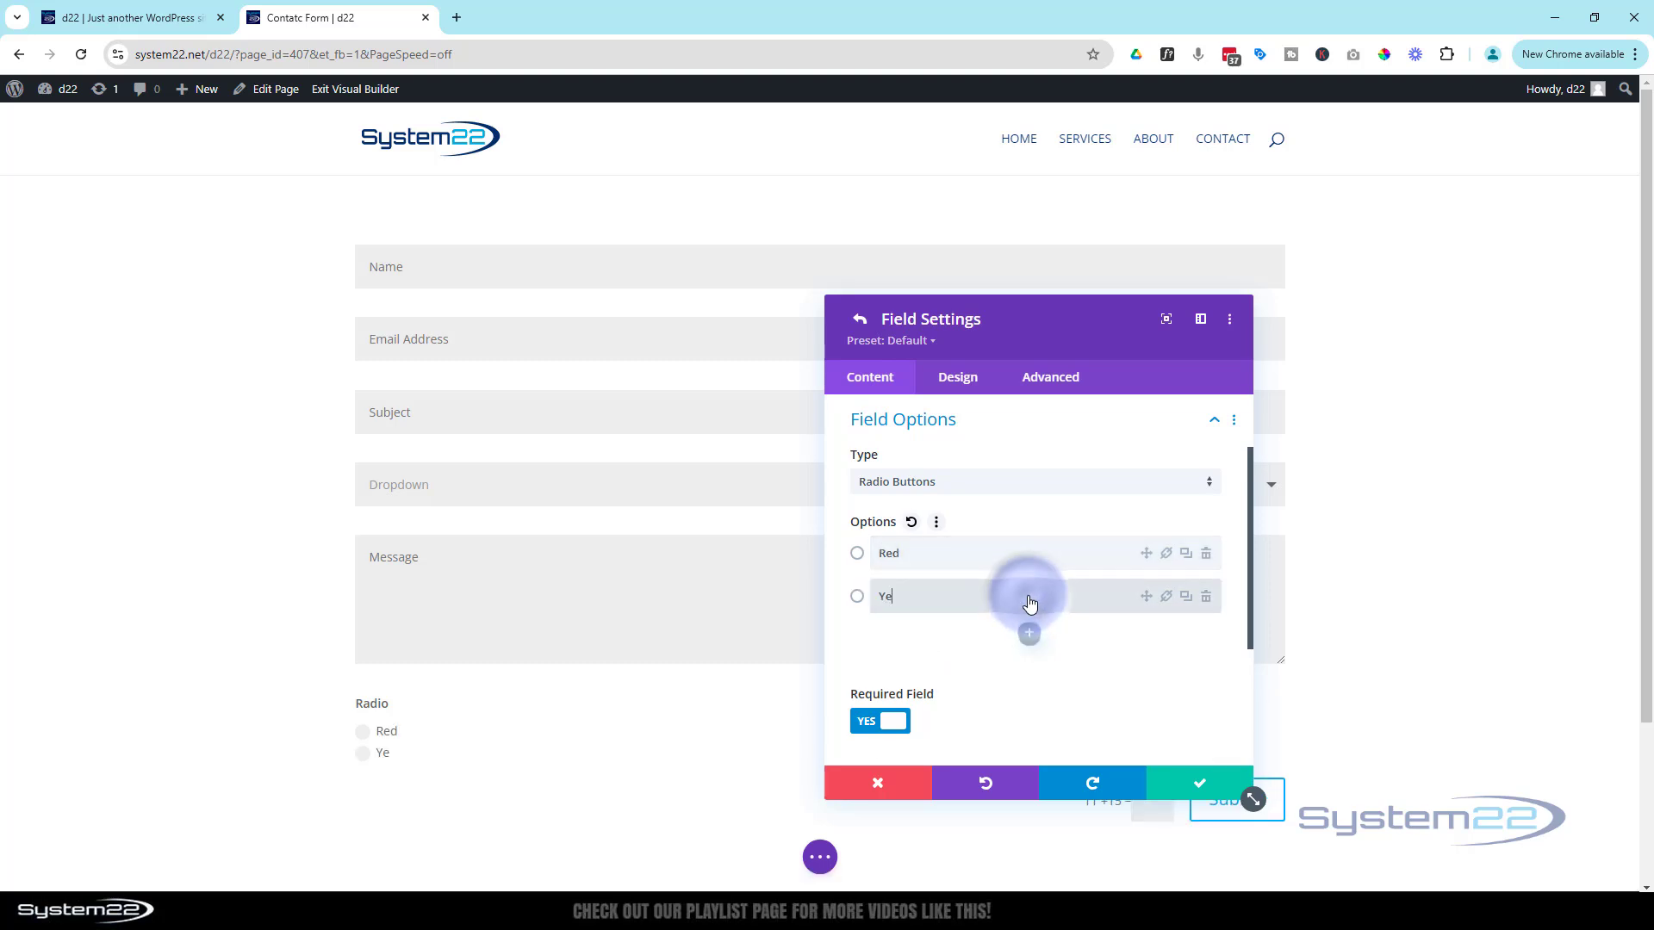
pyautogui.write('llow')
pyautogui.click(1028, 633)
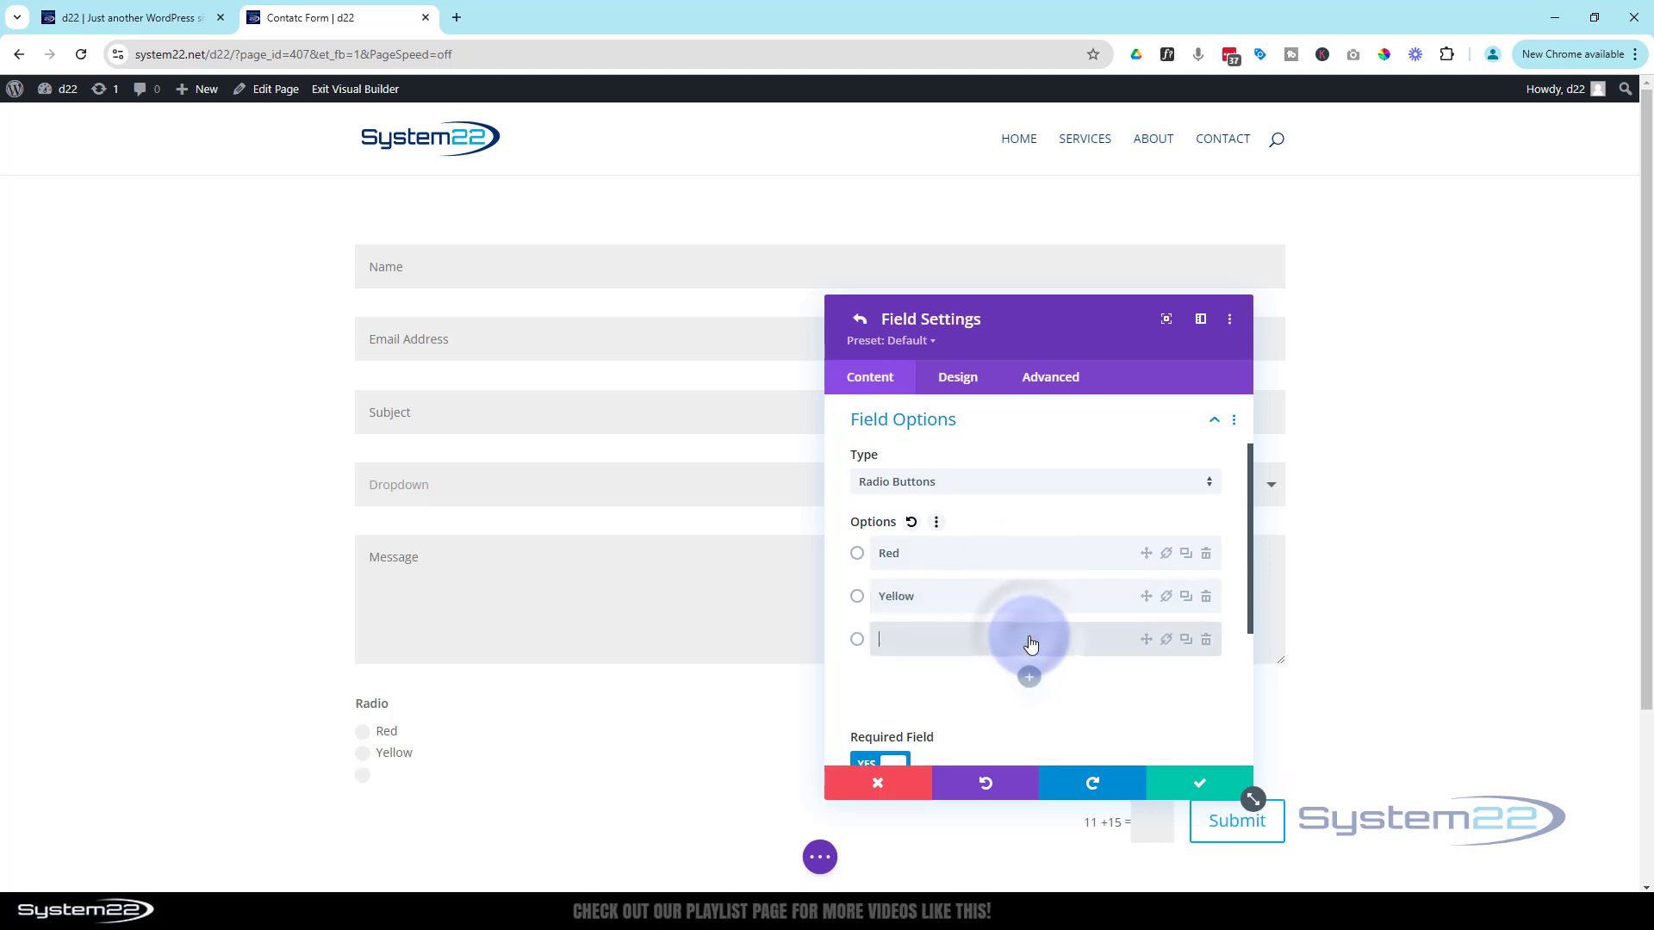
pyautogui.write('Green')
# Save the Radio field, drag it above Message, and save the contact form settings
pyautogui.click(1189, 779)
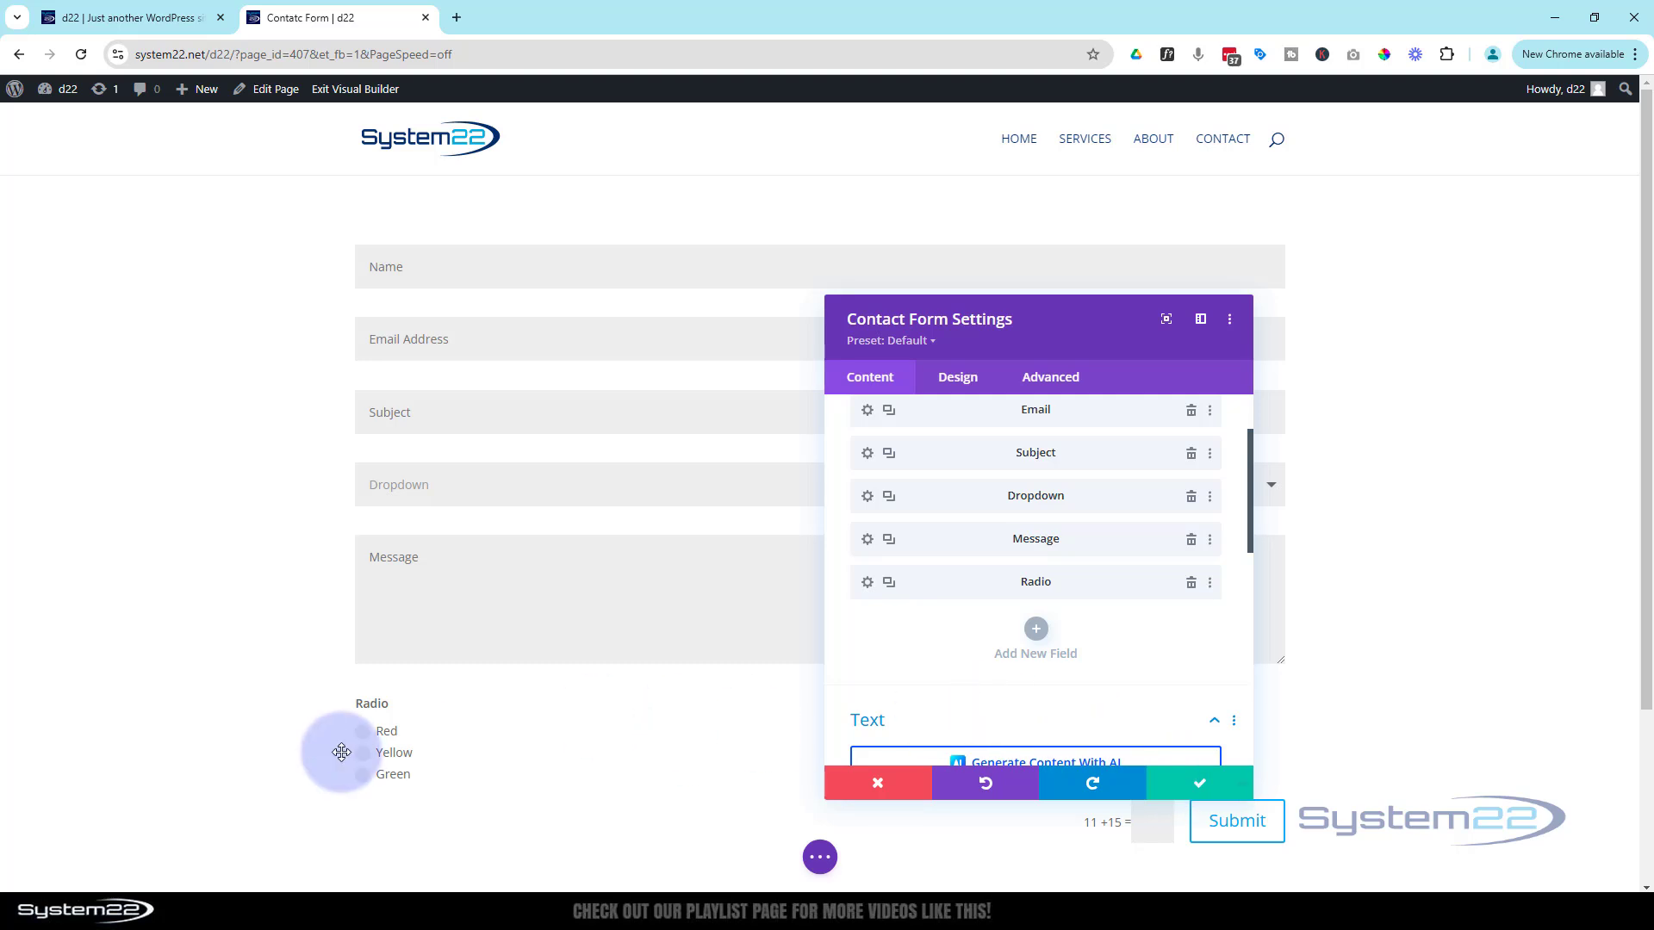
pyautogui.moveTo(956, 588); pyautogui.dragTo(956, 545)
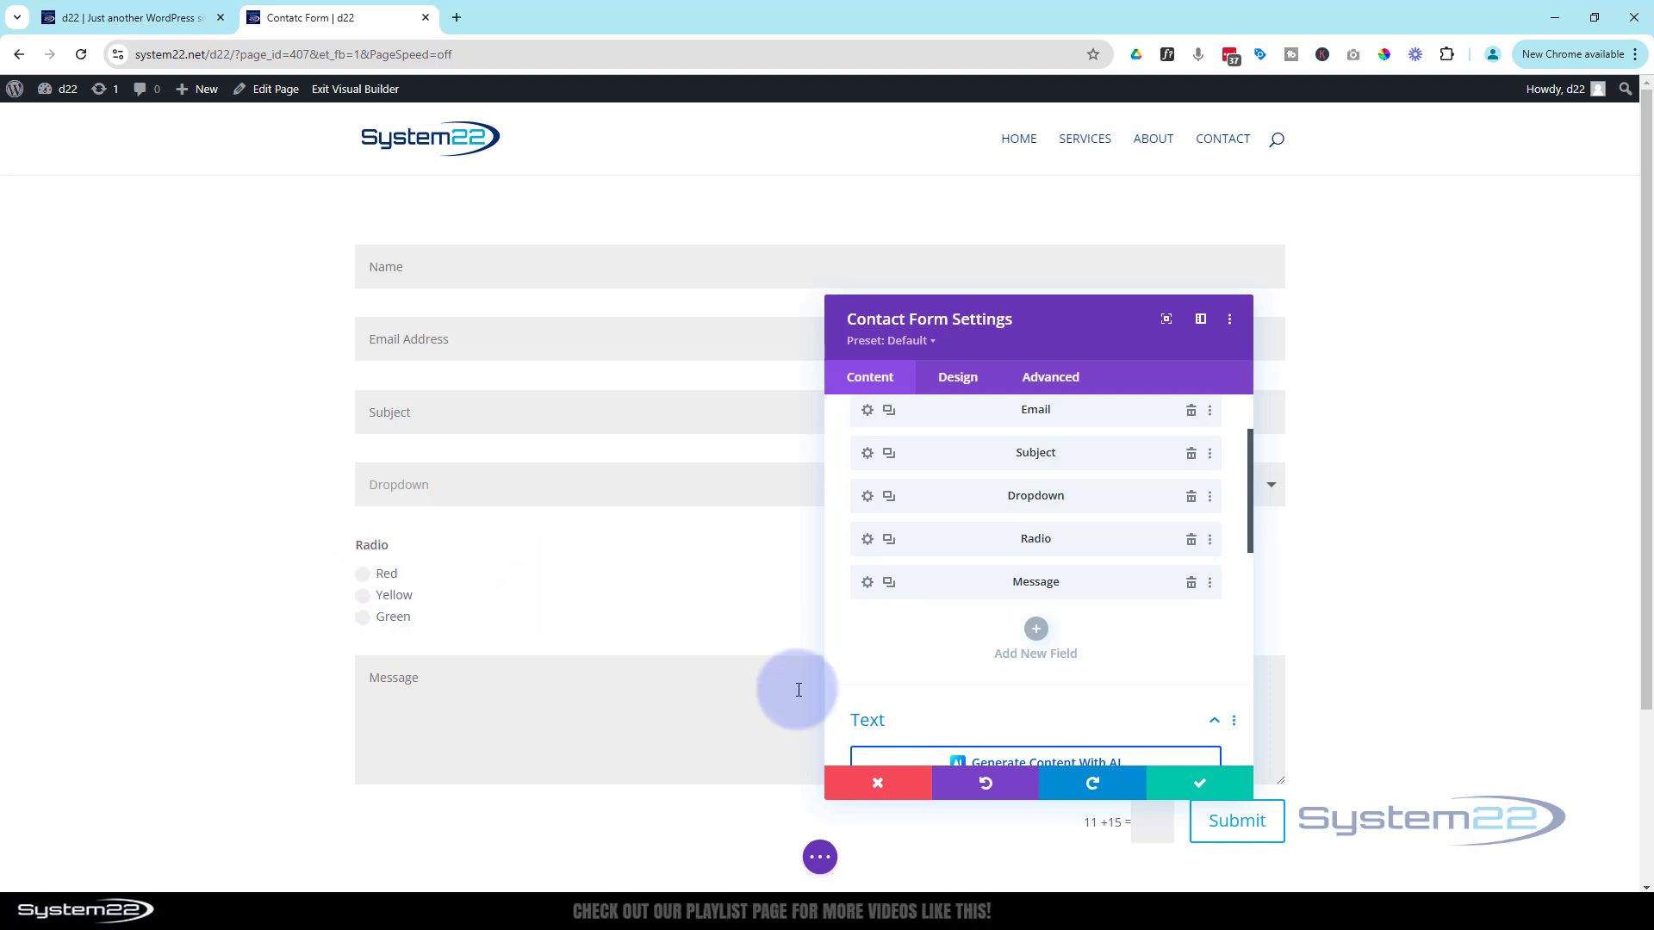
pyautogui.click(1193, 780)
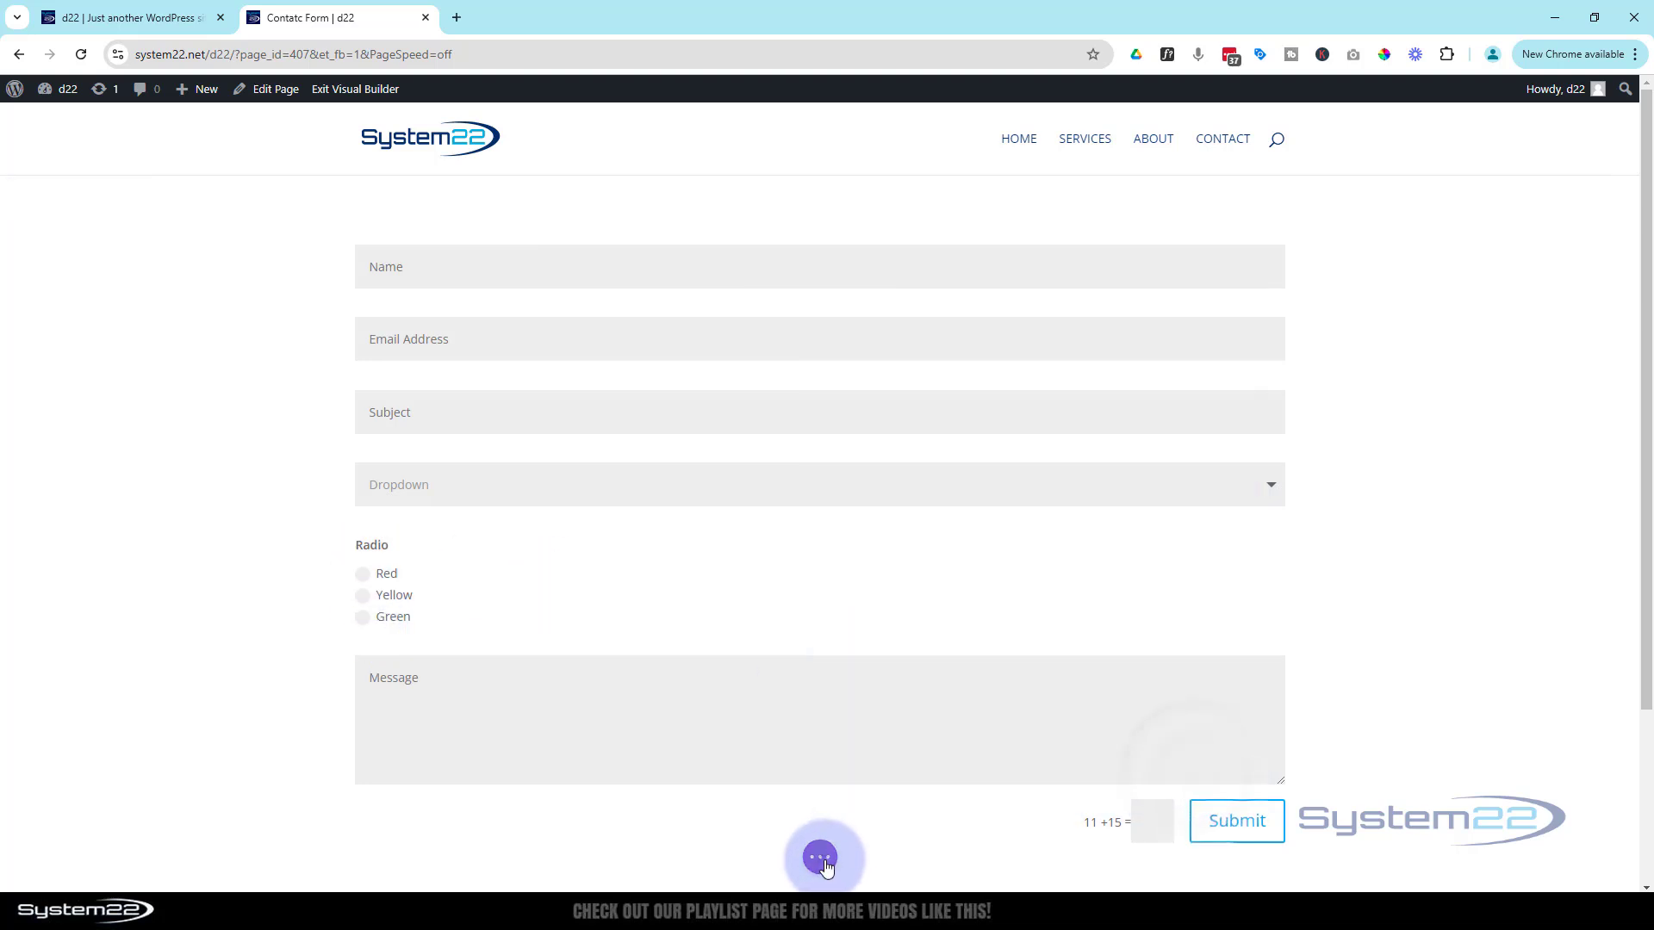
# Exit the builder, try Red, Yellow and Green radios live, ending on Red, then re-enable the builder
pyautogui.click(820, 858)
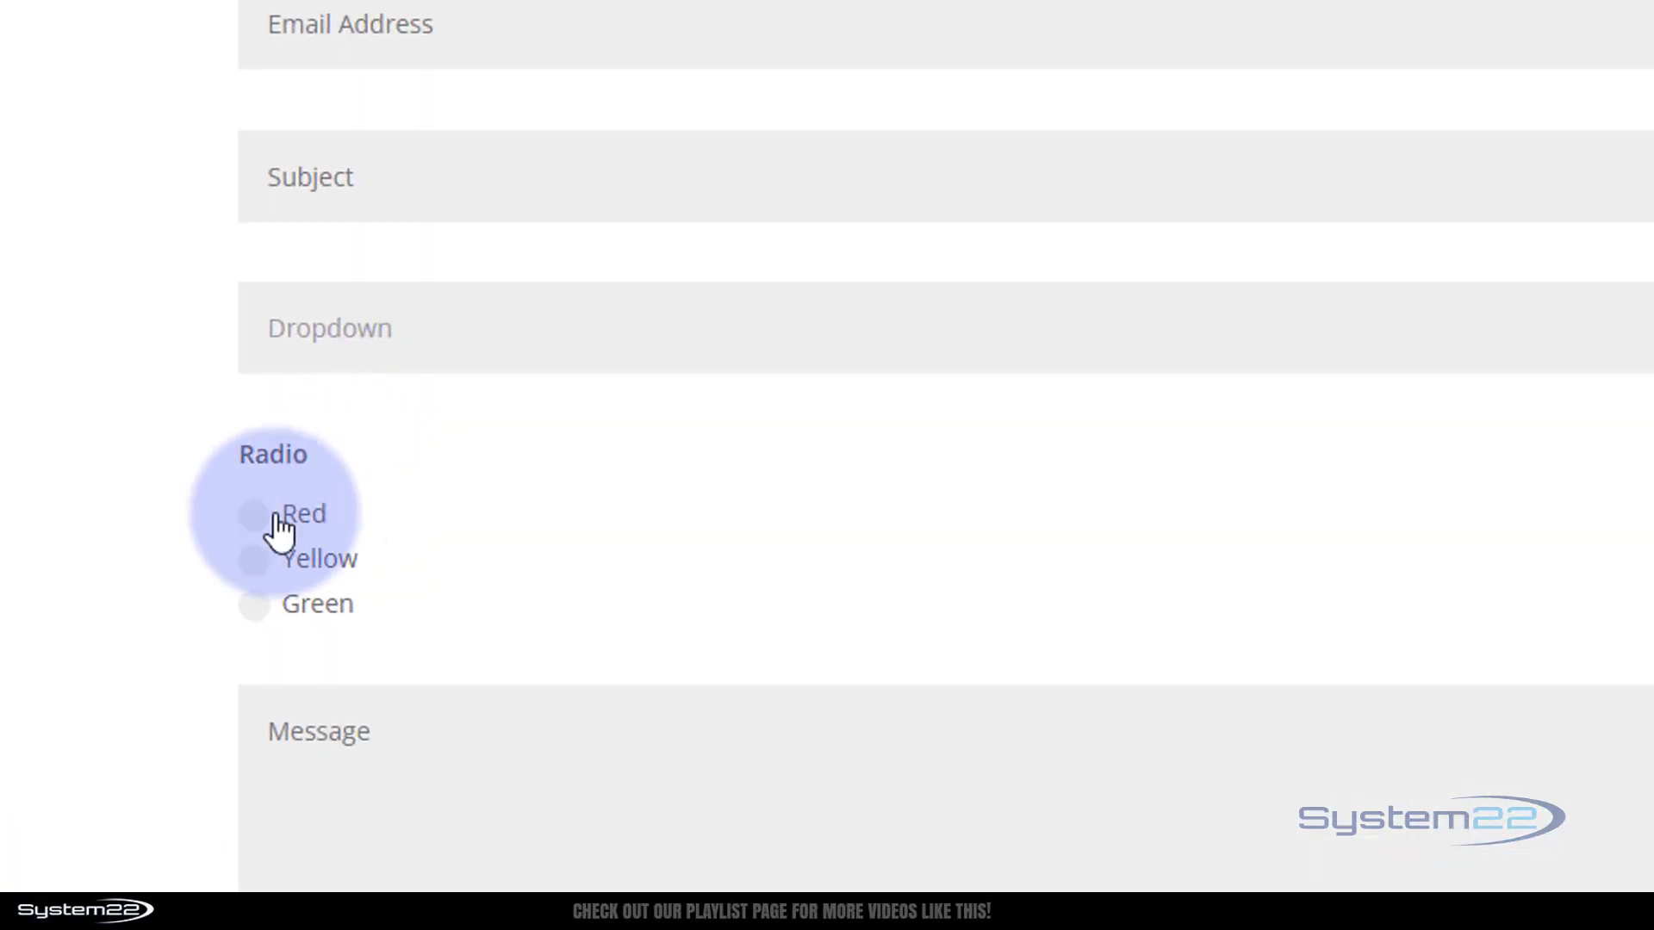
pyautogui.click(250, 517)
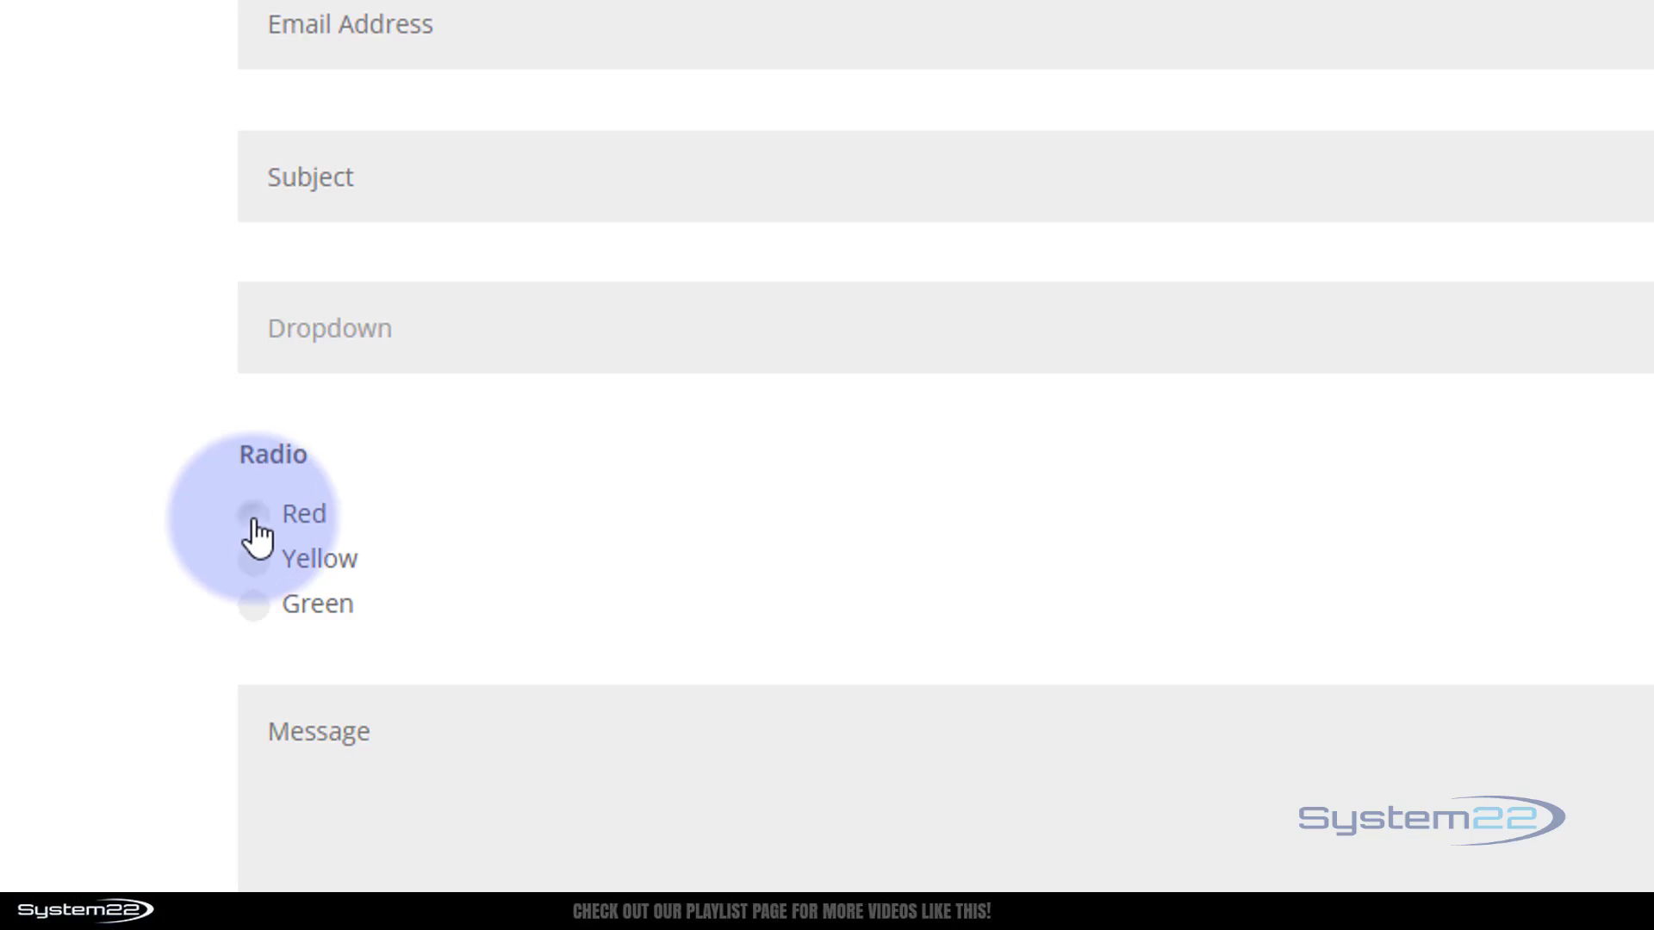
pyautogui.click(254, 564)
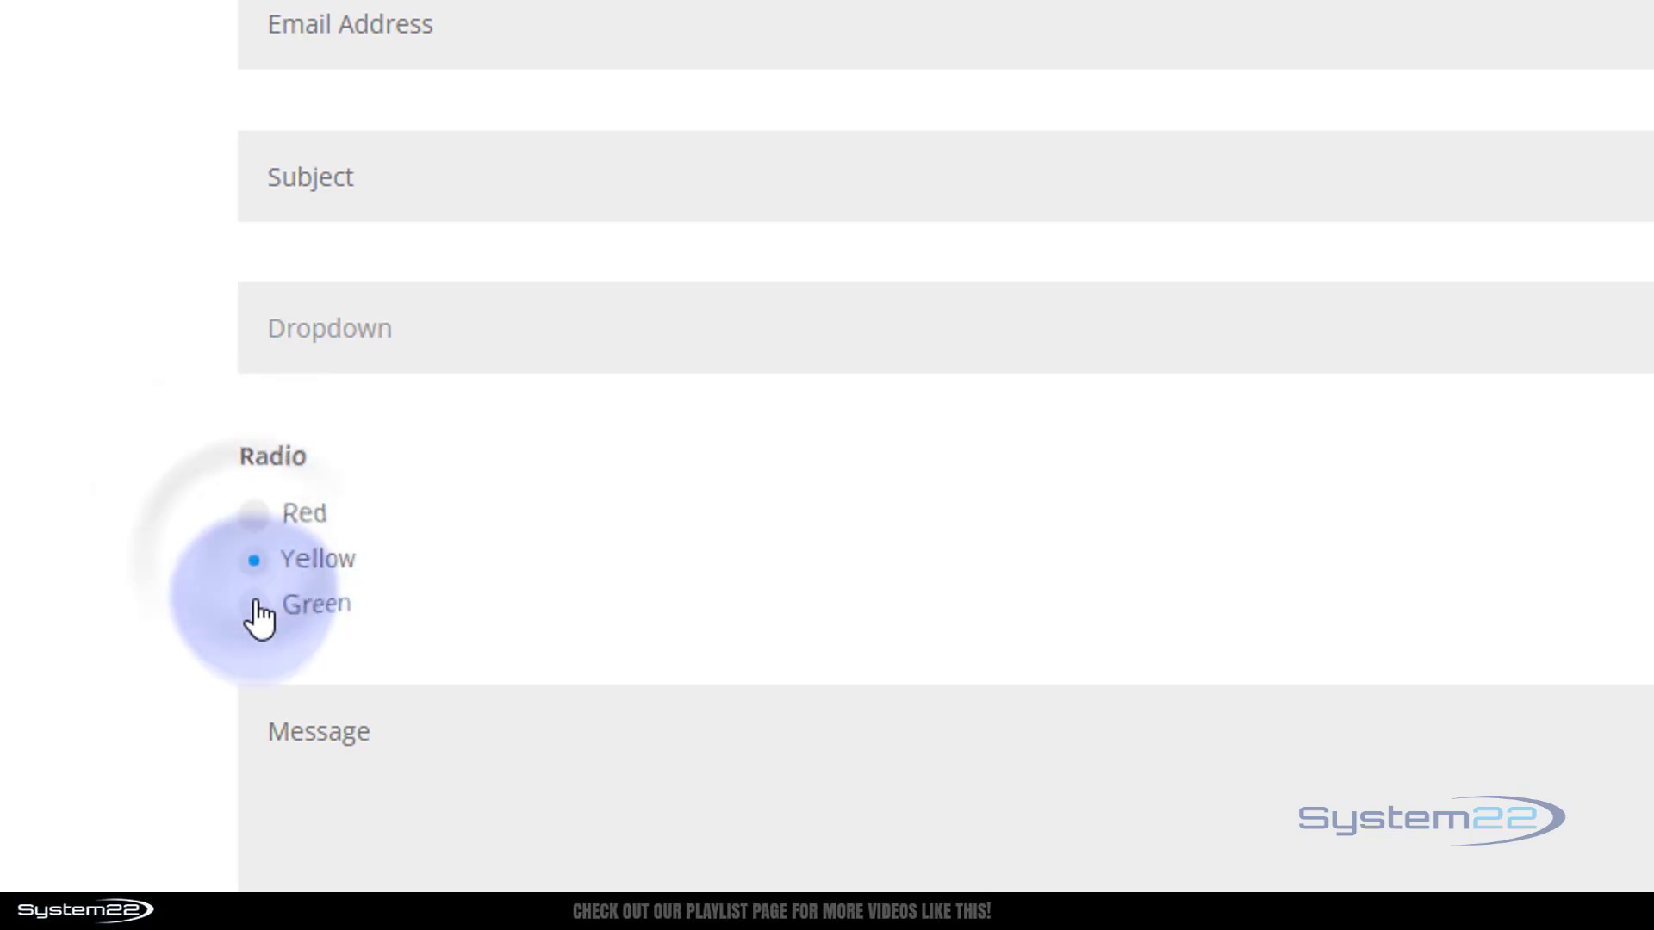
pyautogui.click(257, 606)
pyautogui.click(254, 515)
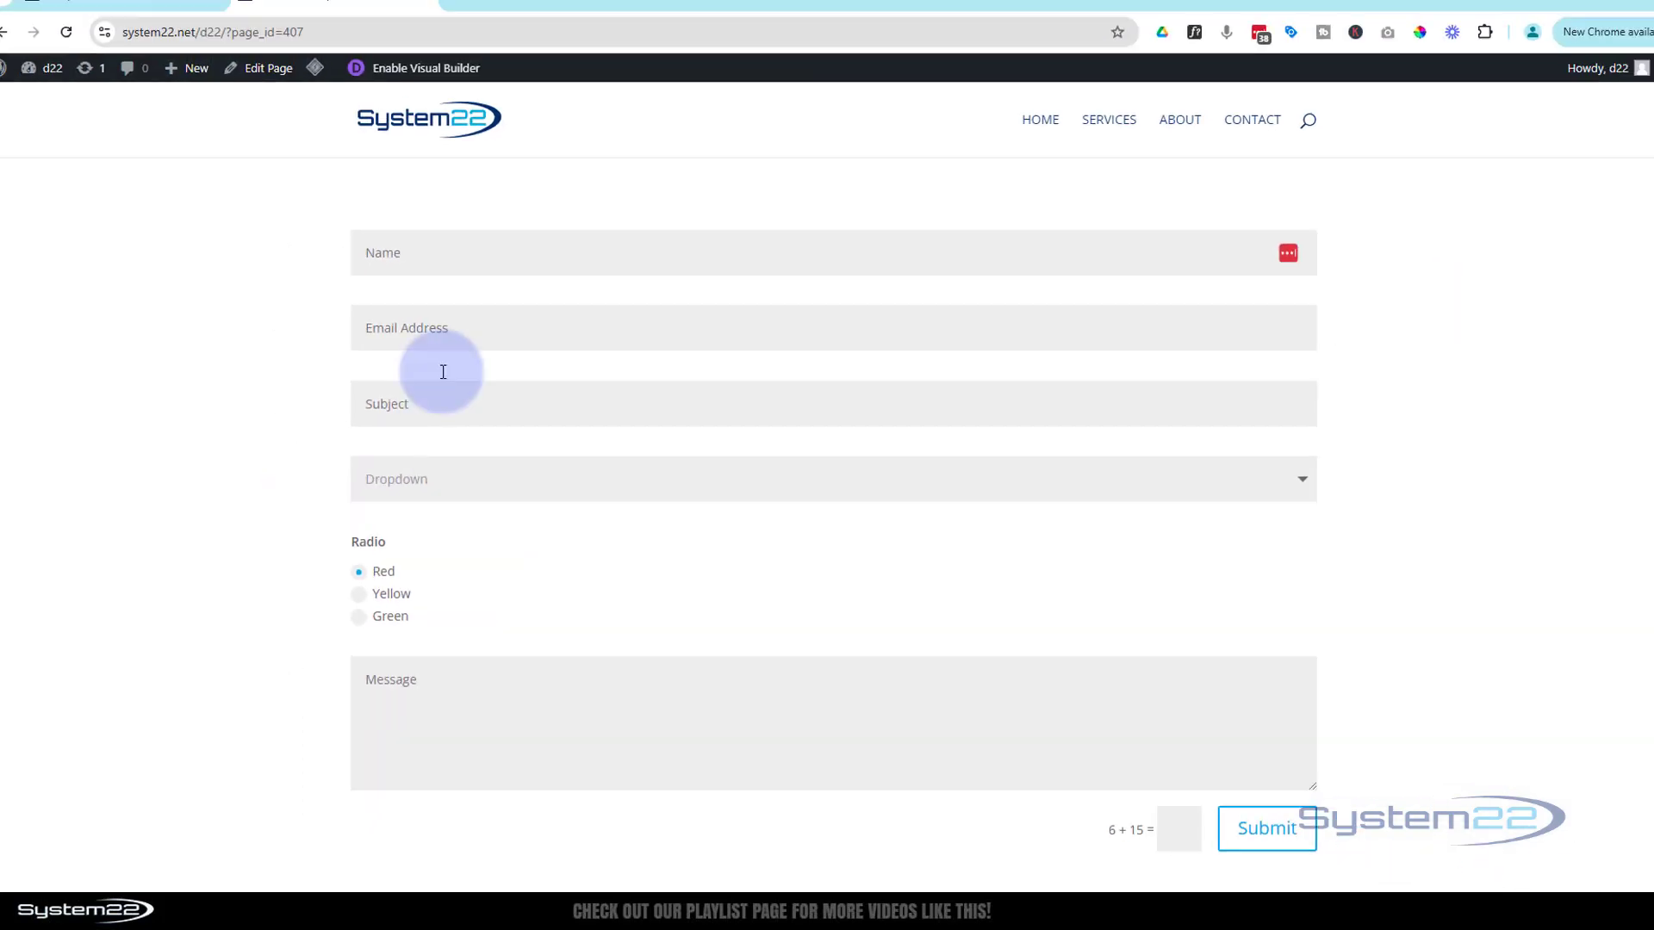
pyautogui.click(428, 91)
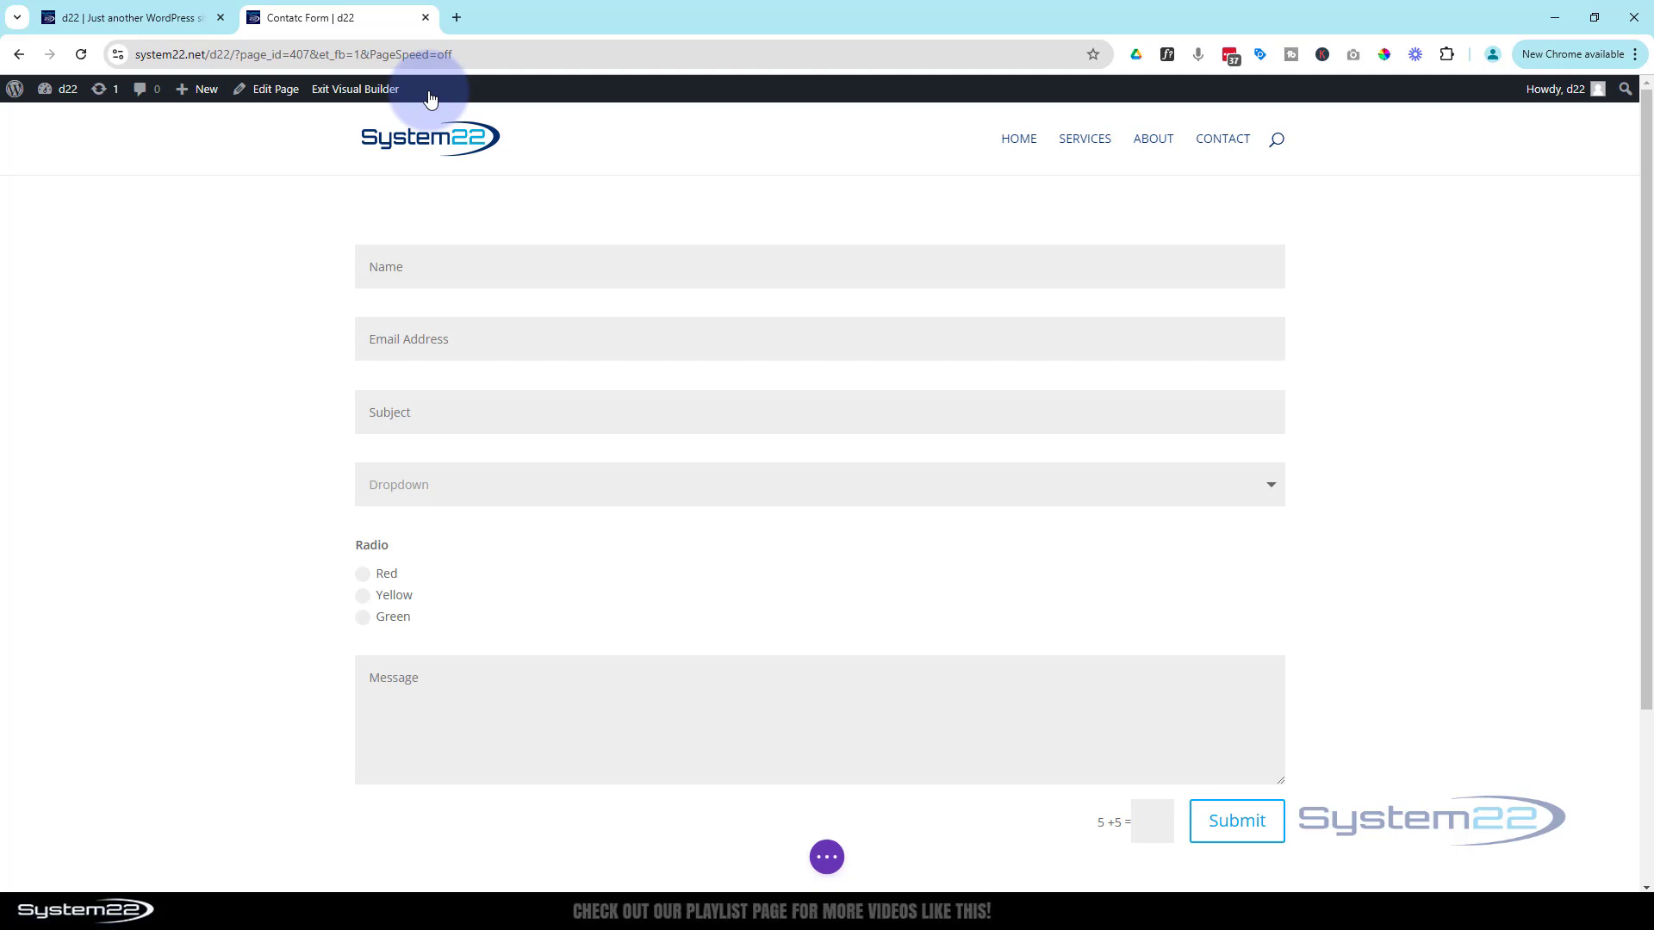
# Add a new field to the contact form titled Check
pyautogui.moveTo(849, 628)
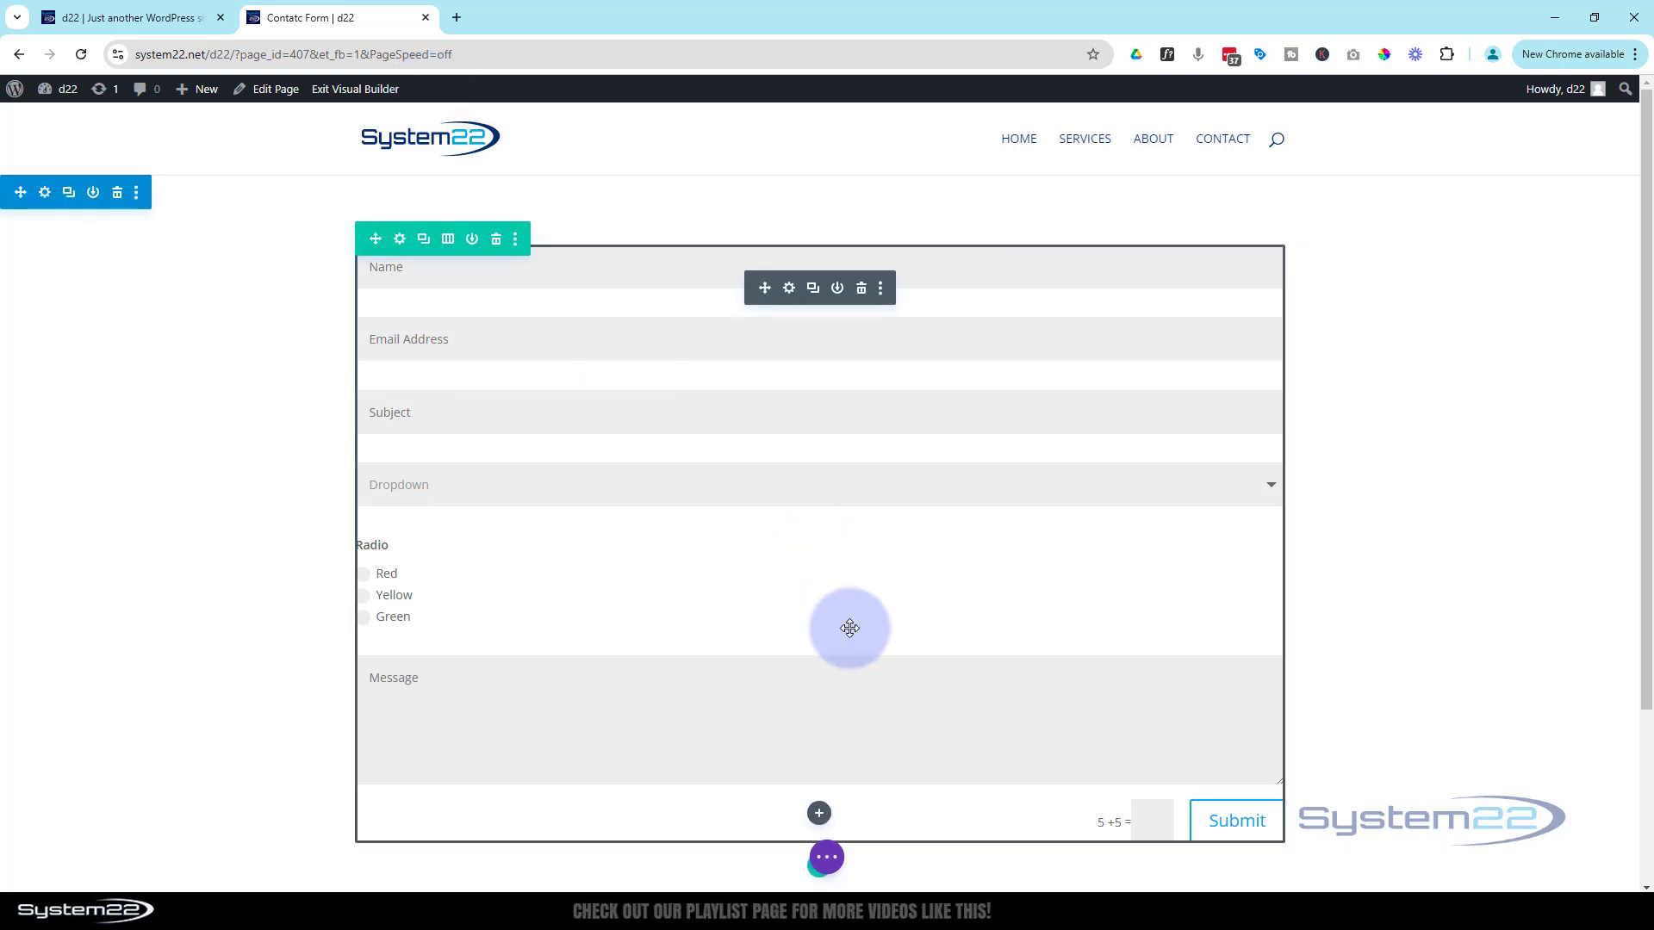
pyautogui.click(789, 293)
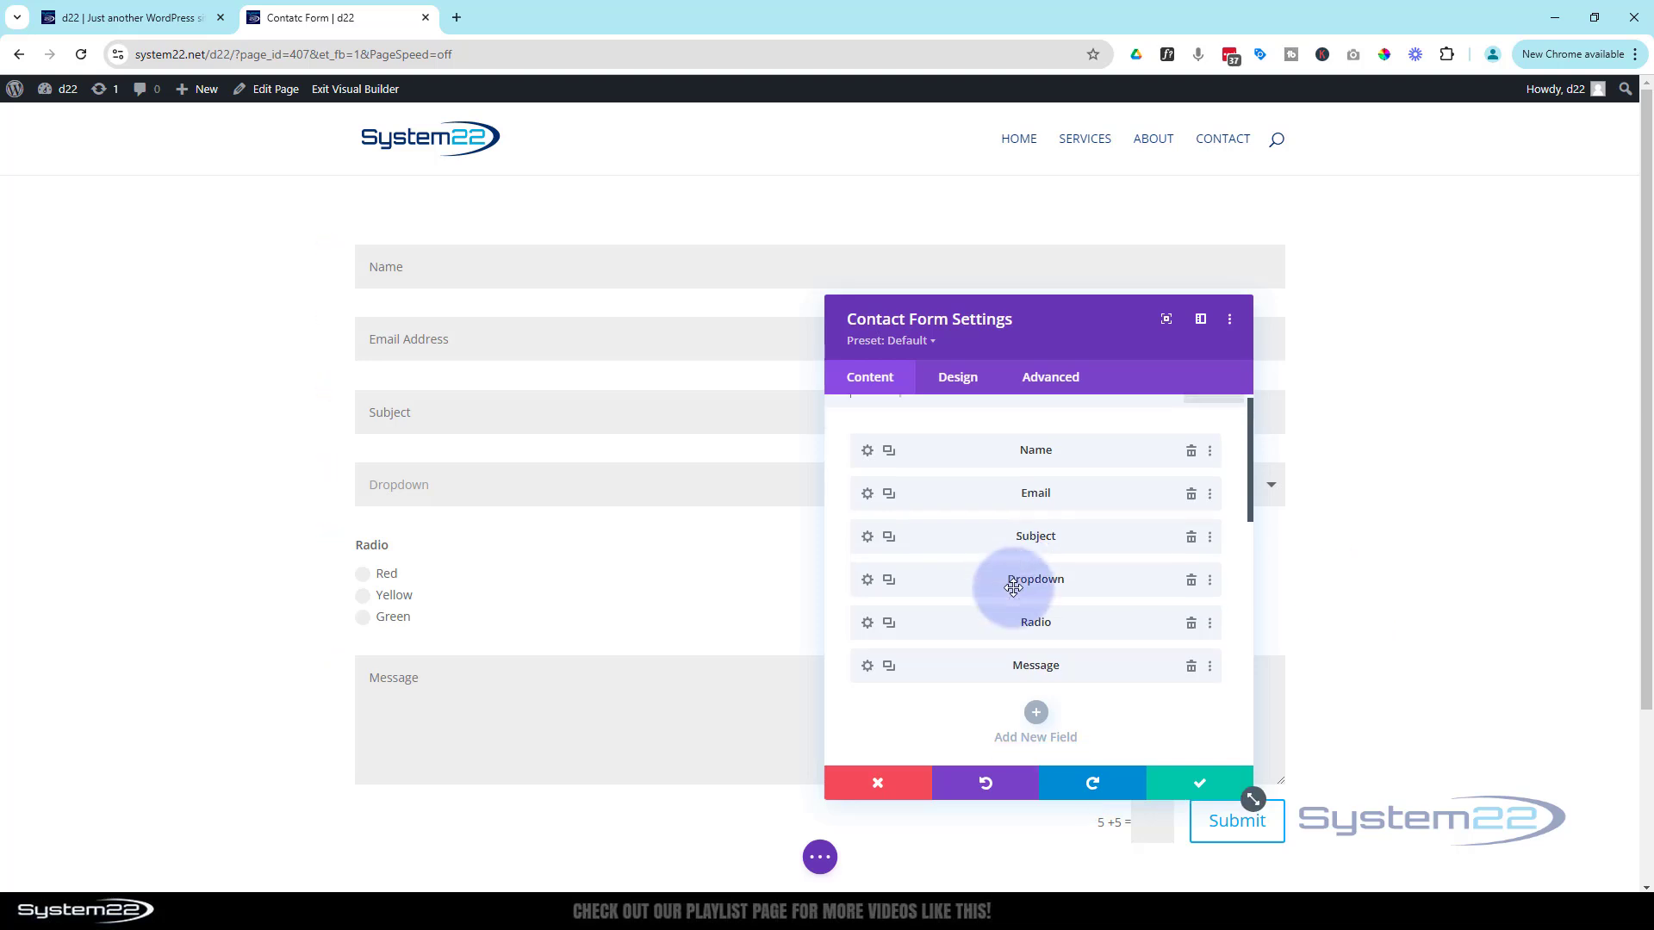
pyautogui.scroll(-2, 1020, 577)
pyautogui.click(1037, 565)
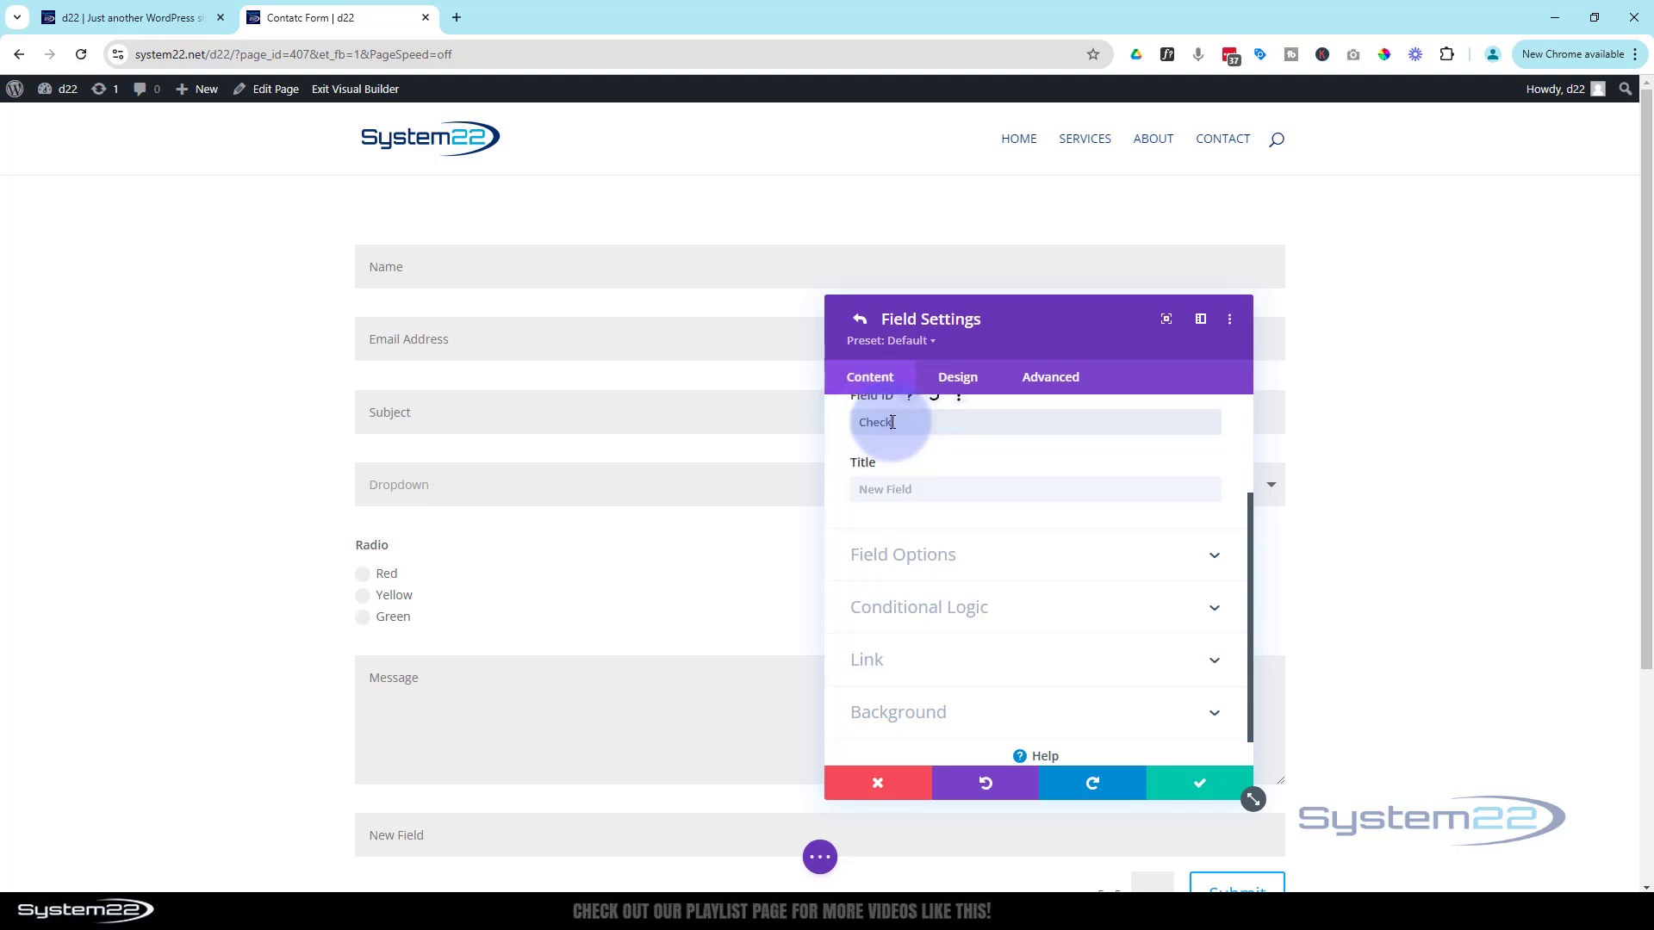
pyautogui.doubleClick(892, 422)
pyautogui.write('Check')
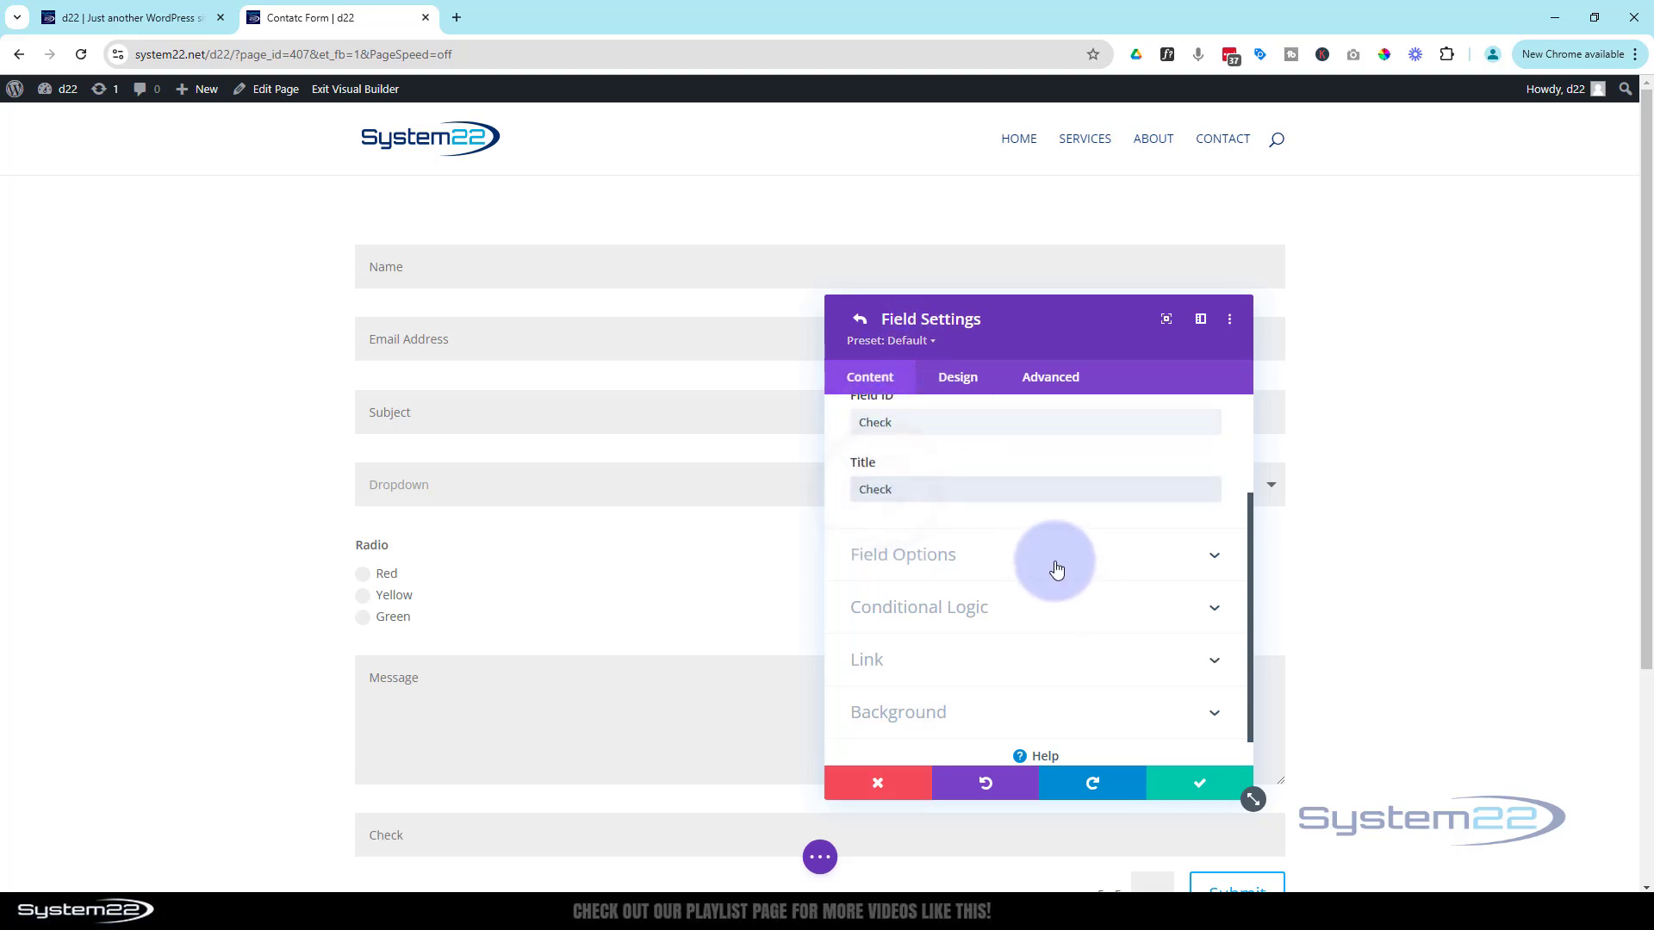
# Make the Check field Checkboxes with options Red, Yellow and Green
pyautogui.click(1058, 562)
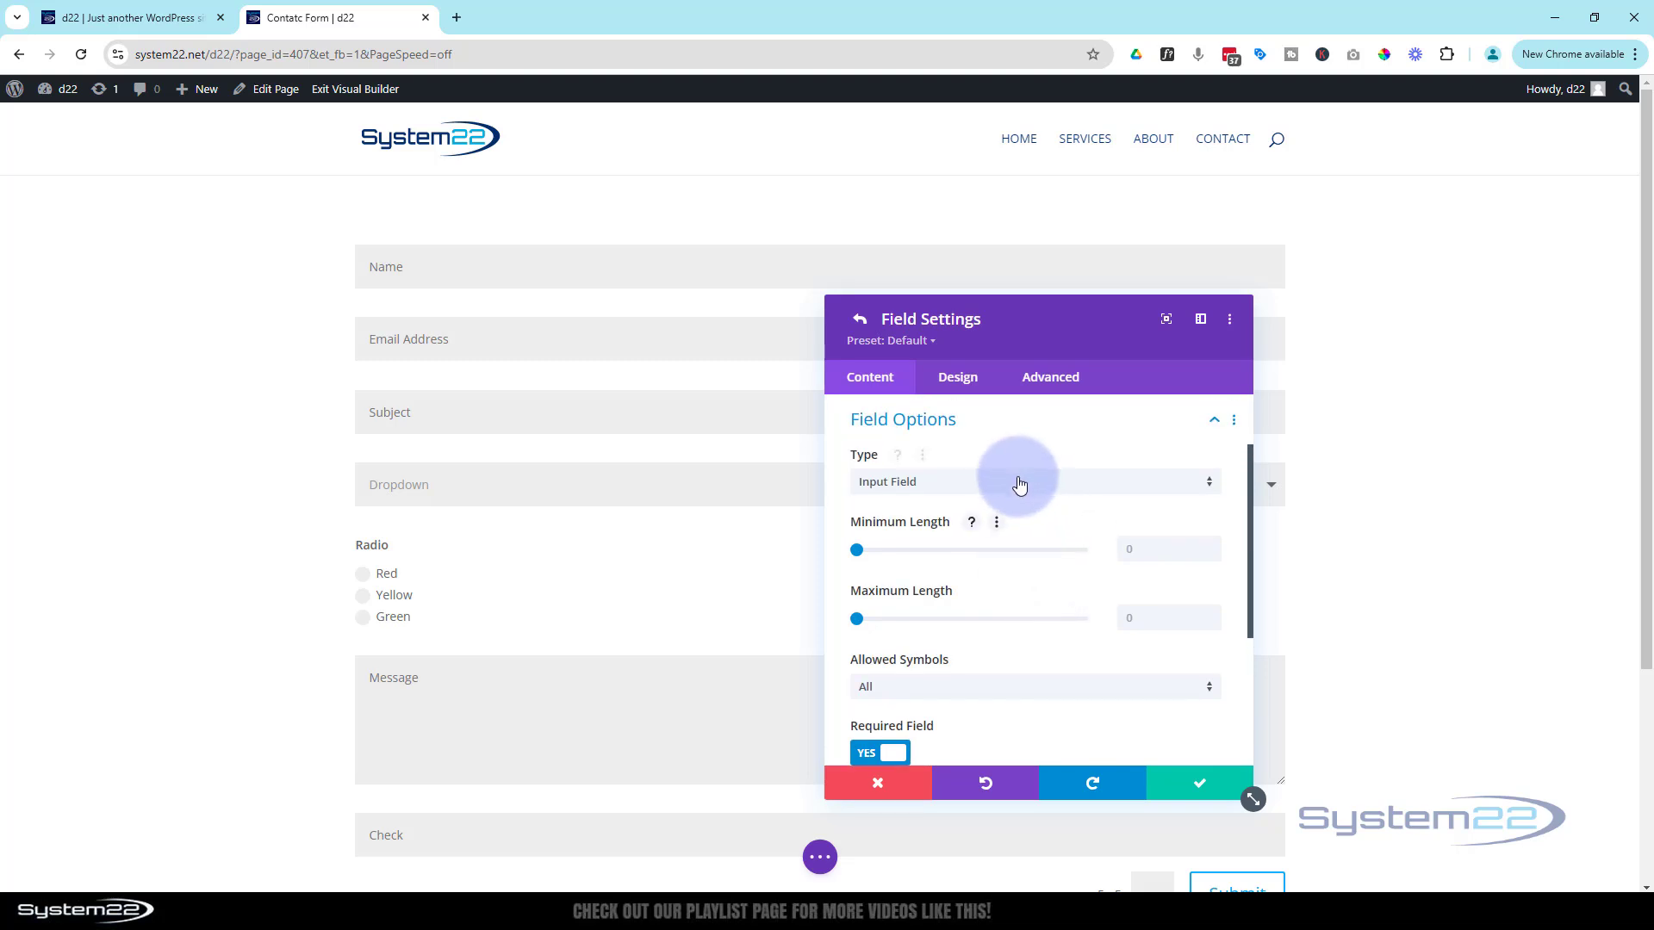
pyautogui.click(1019, 482)
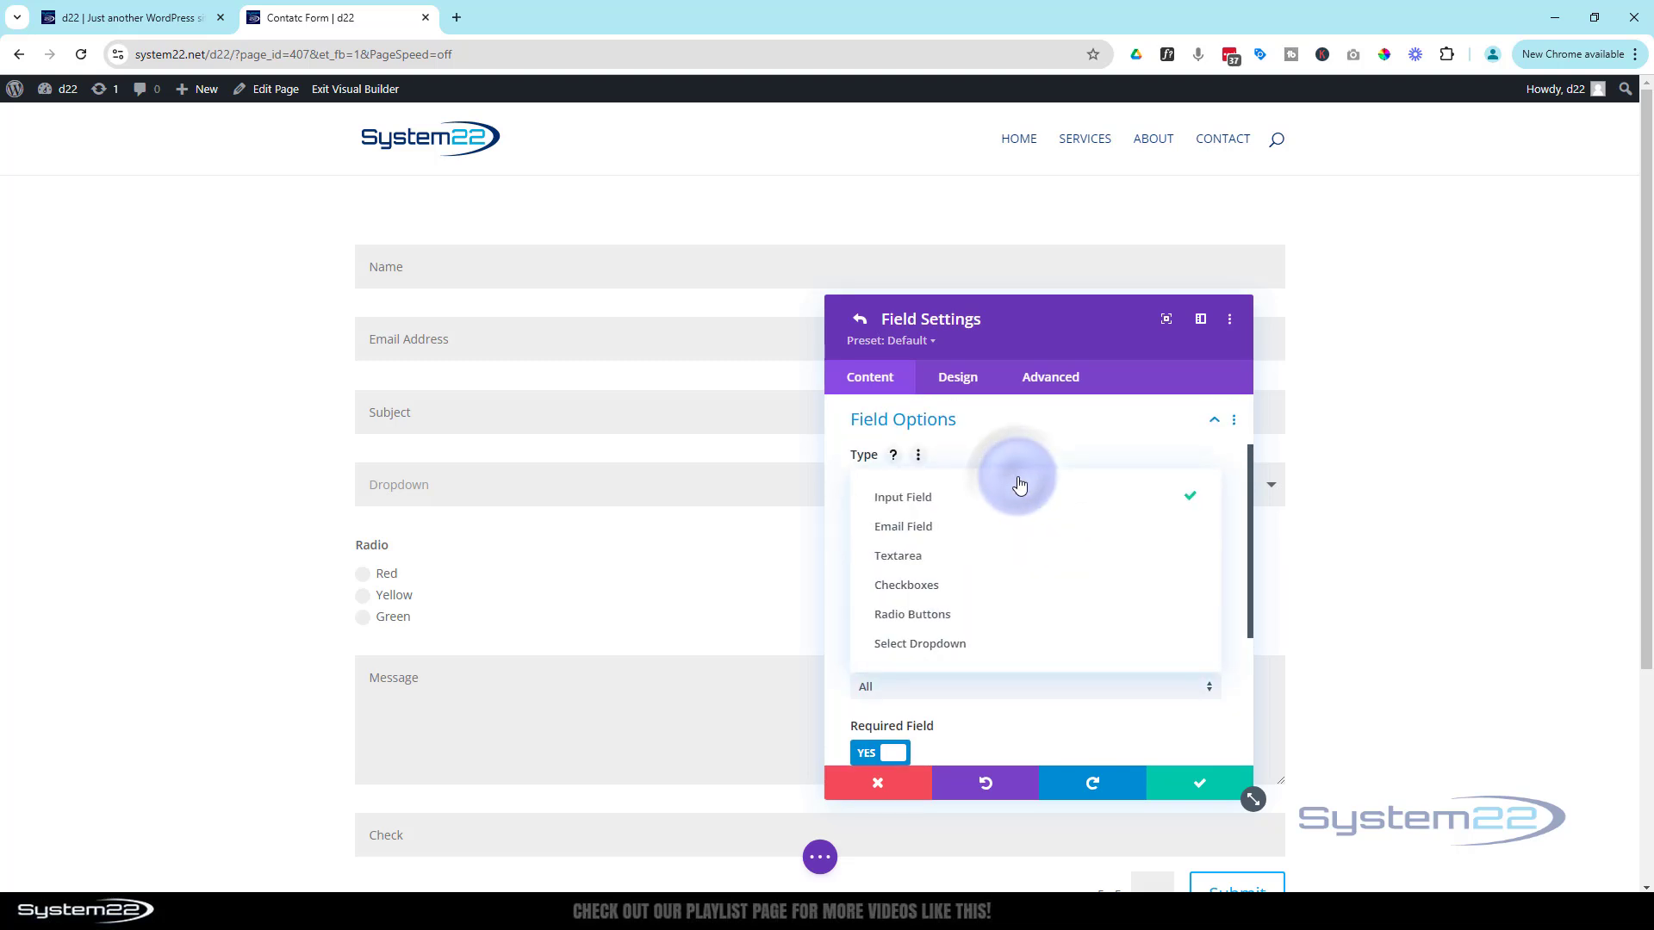
pyautogui.click(934, 584)
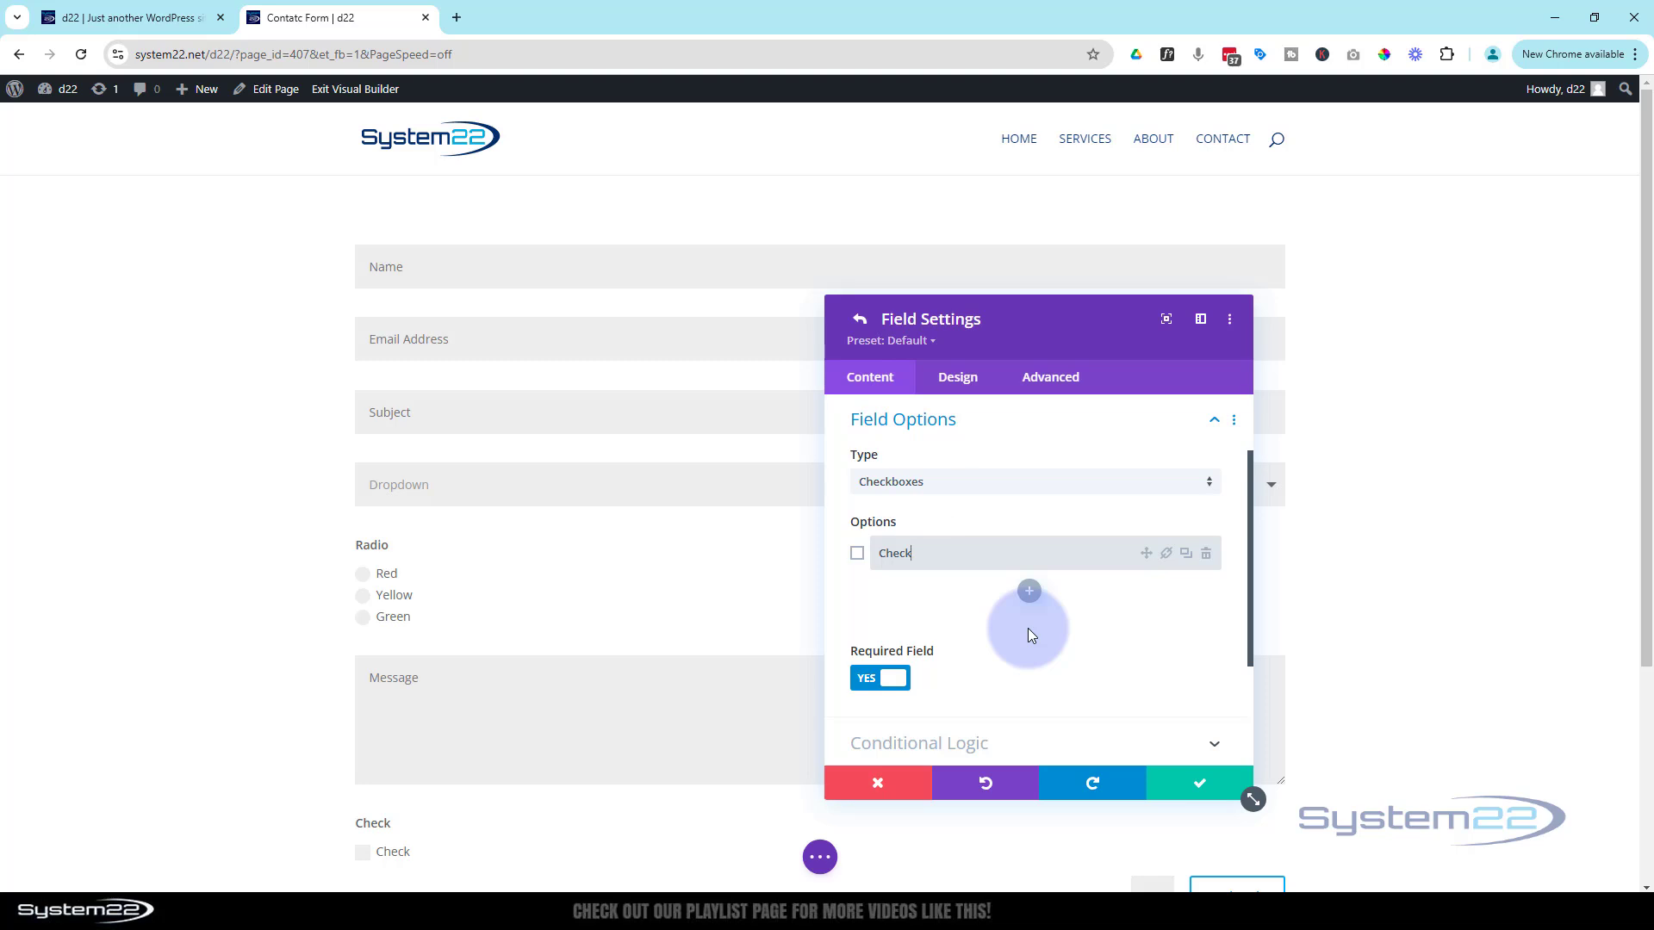
pyautogui.click(918, 556)
pyautogui.press('BackSpace')
pyautogui.press('BackSpace')
pyautogui.press('BackSpace')
pyautogui.press('BackSpace')
pyautogui.press('BackSpace')
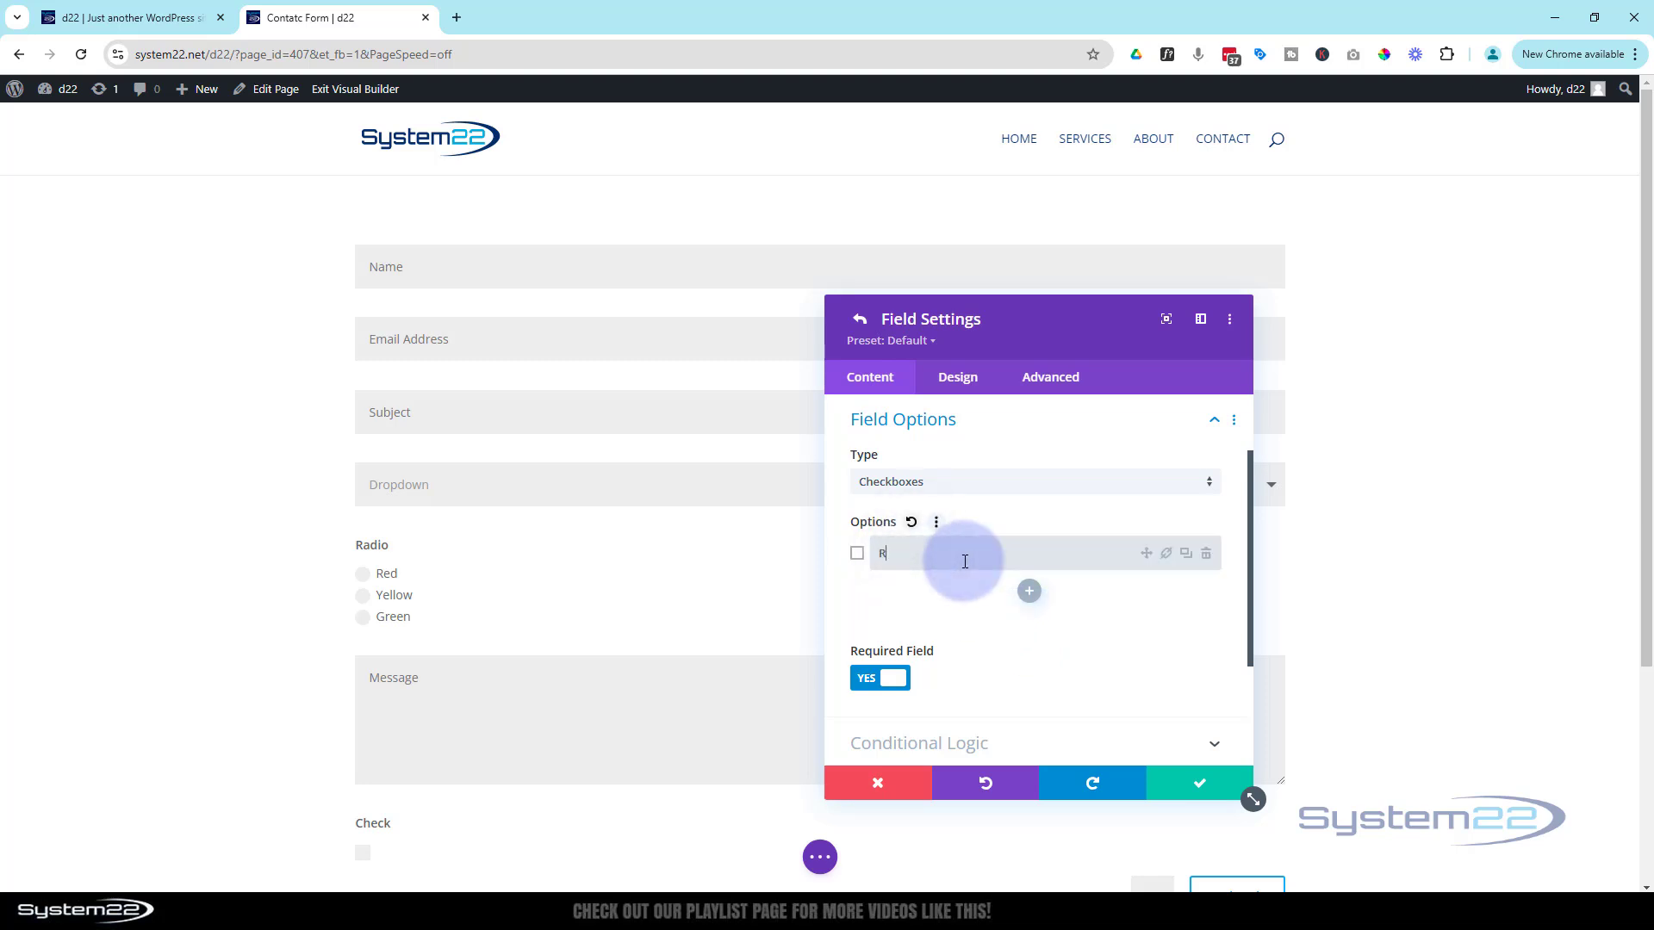
pyautogui.write('Red')
pyautogui.click(1027, 591)
pyautogui.write('Y')
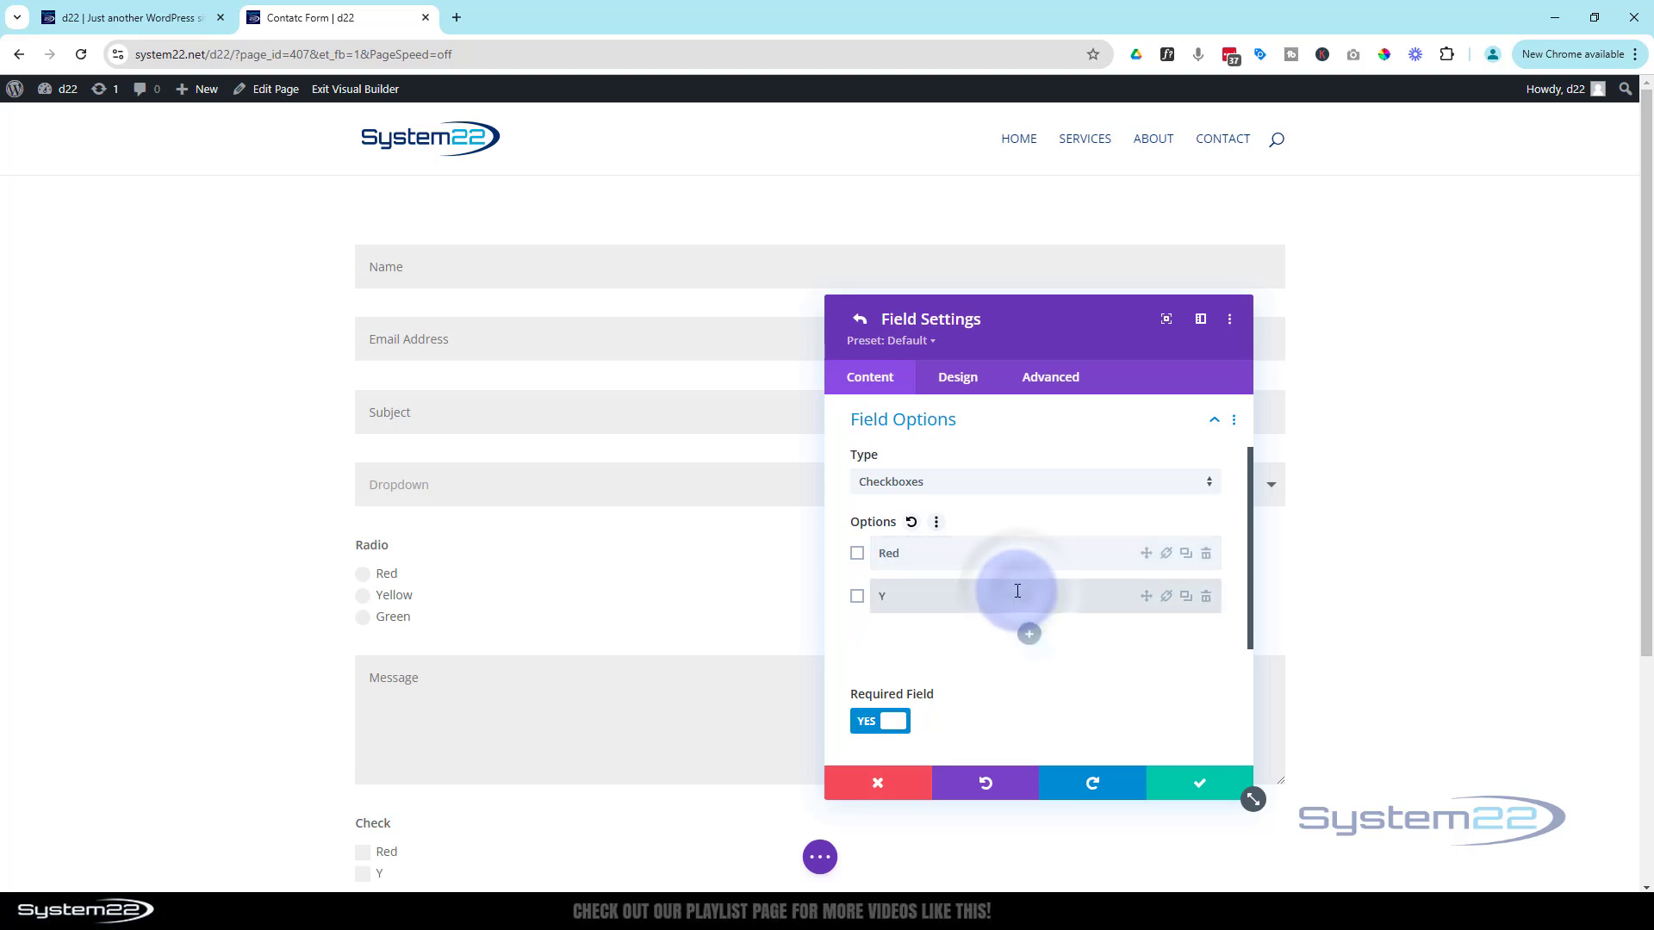
pyautogui.write('ellow')
pyautogui.click(1028, 634)
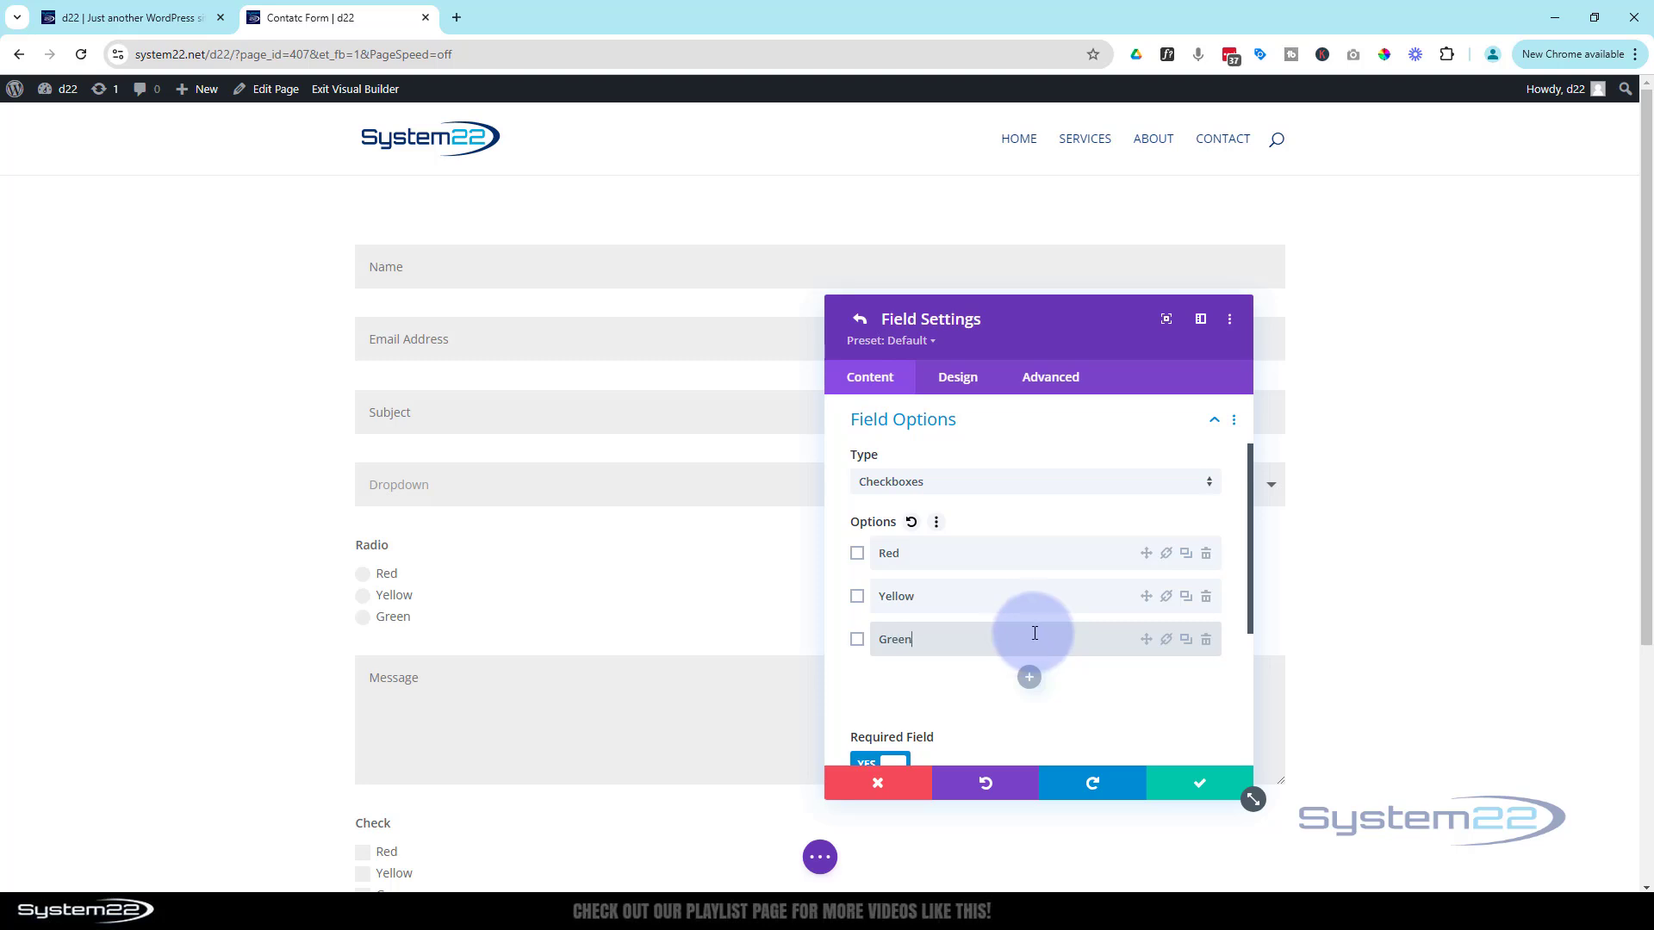
pyautogui.write('Green')
# Save the Check field and drag it above Message, below Radio
pyautogui.moveTo(946, 343); pyautogui.dragTo(1207, 354)
pyautogui.scroll(-3, 758, 558)
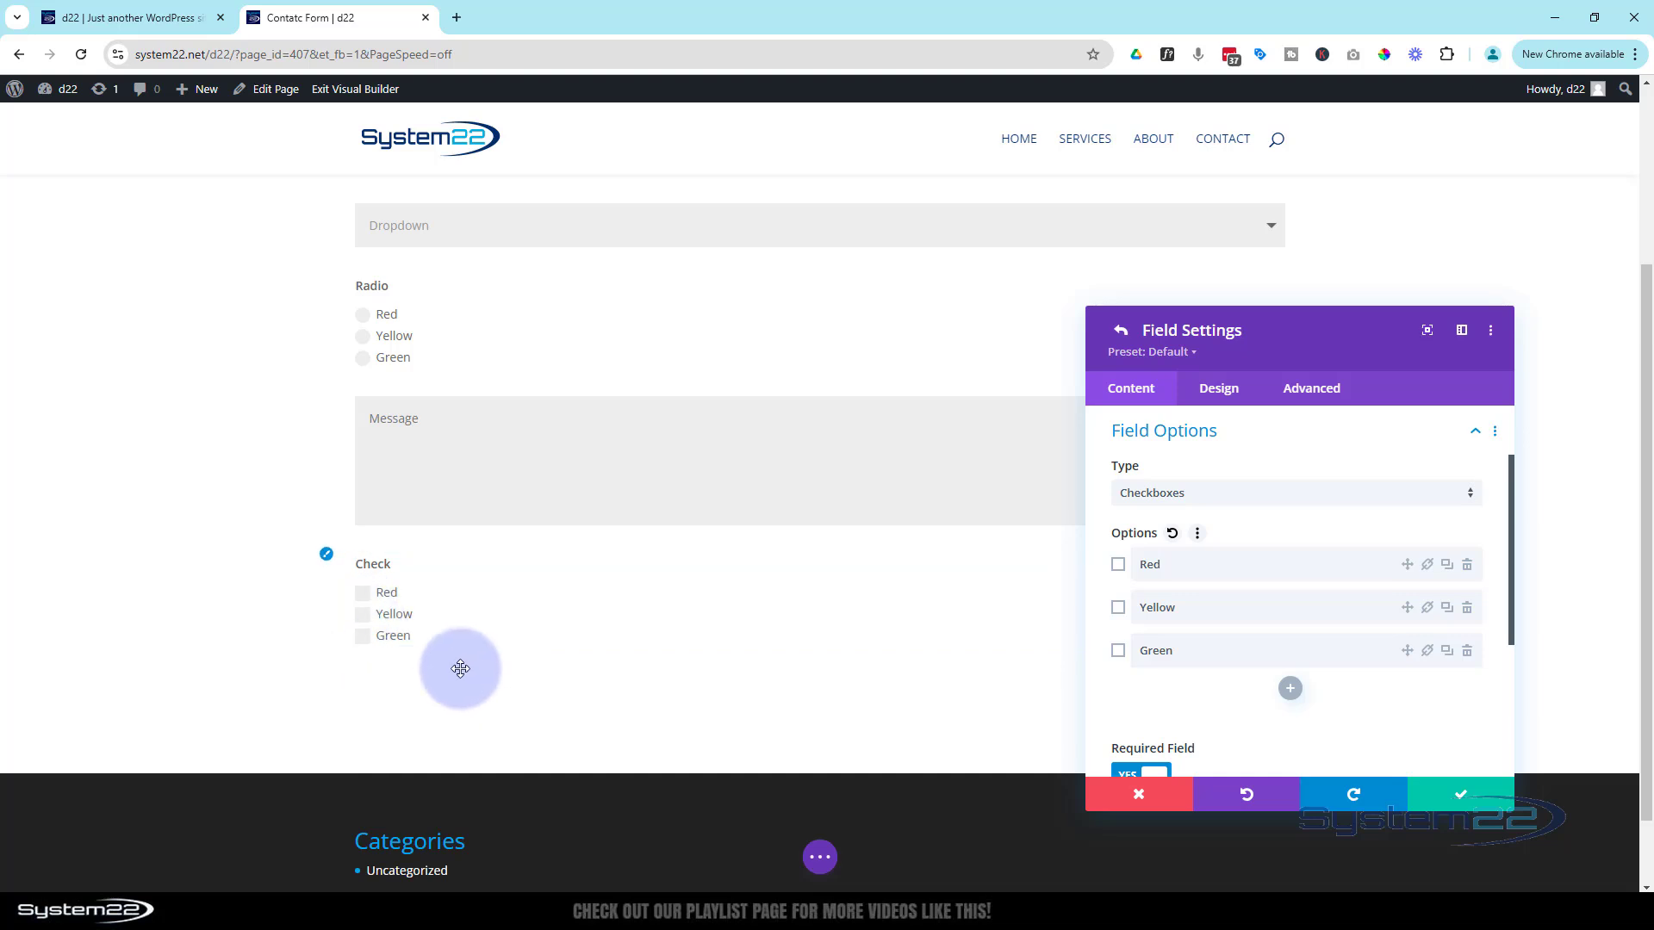
pyautogui.click(1434, 794)
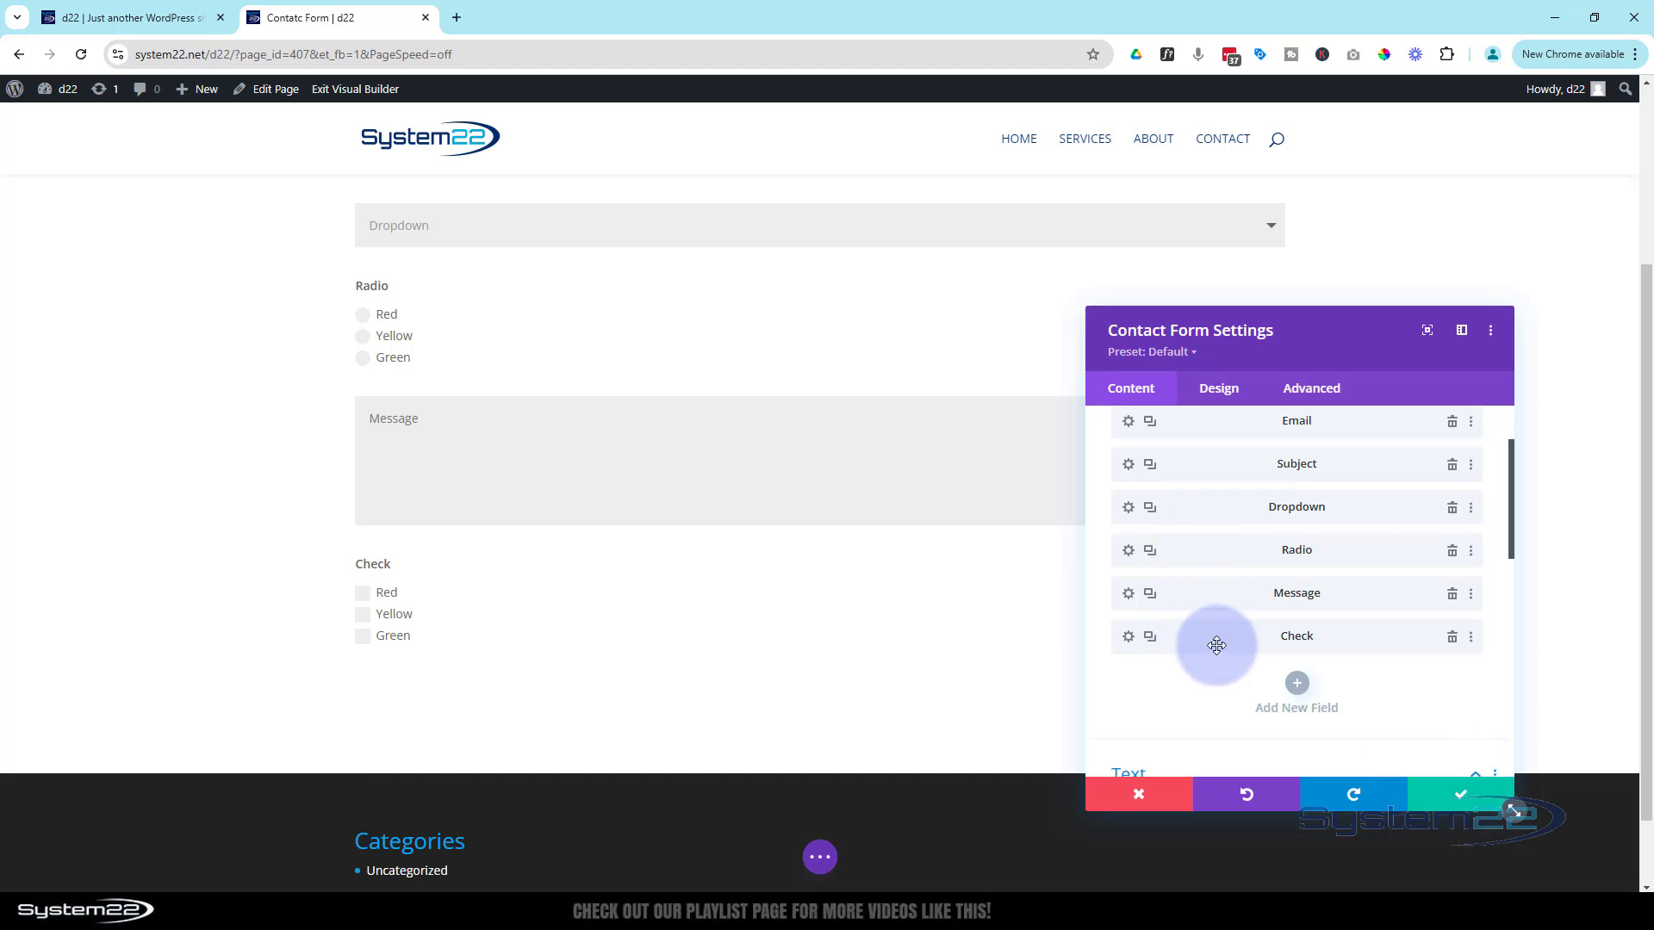
pyautogui.moveTo(1211, 642); pyautogui.dragTo(1211, 590)
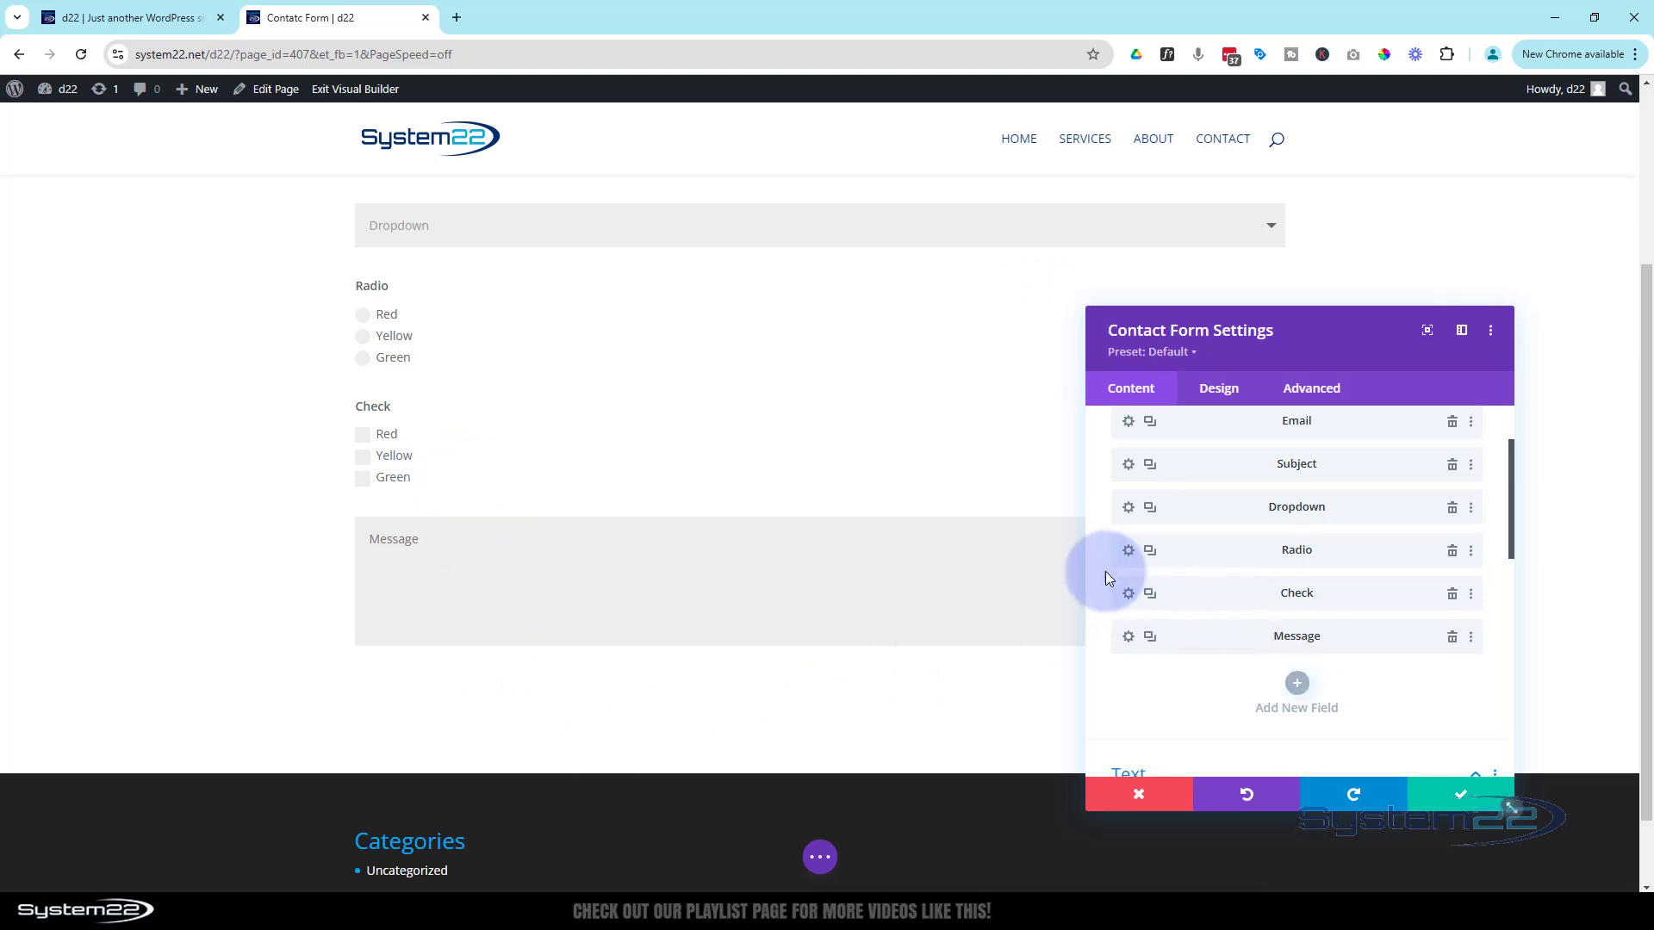
# Set the Radio field's Design > Layout Make Fullwidth to NO and save
pyautogui.click(1129, 557)
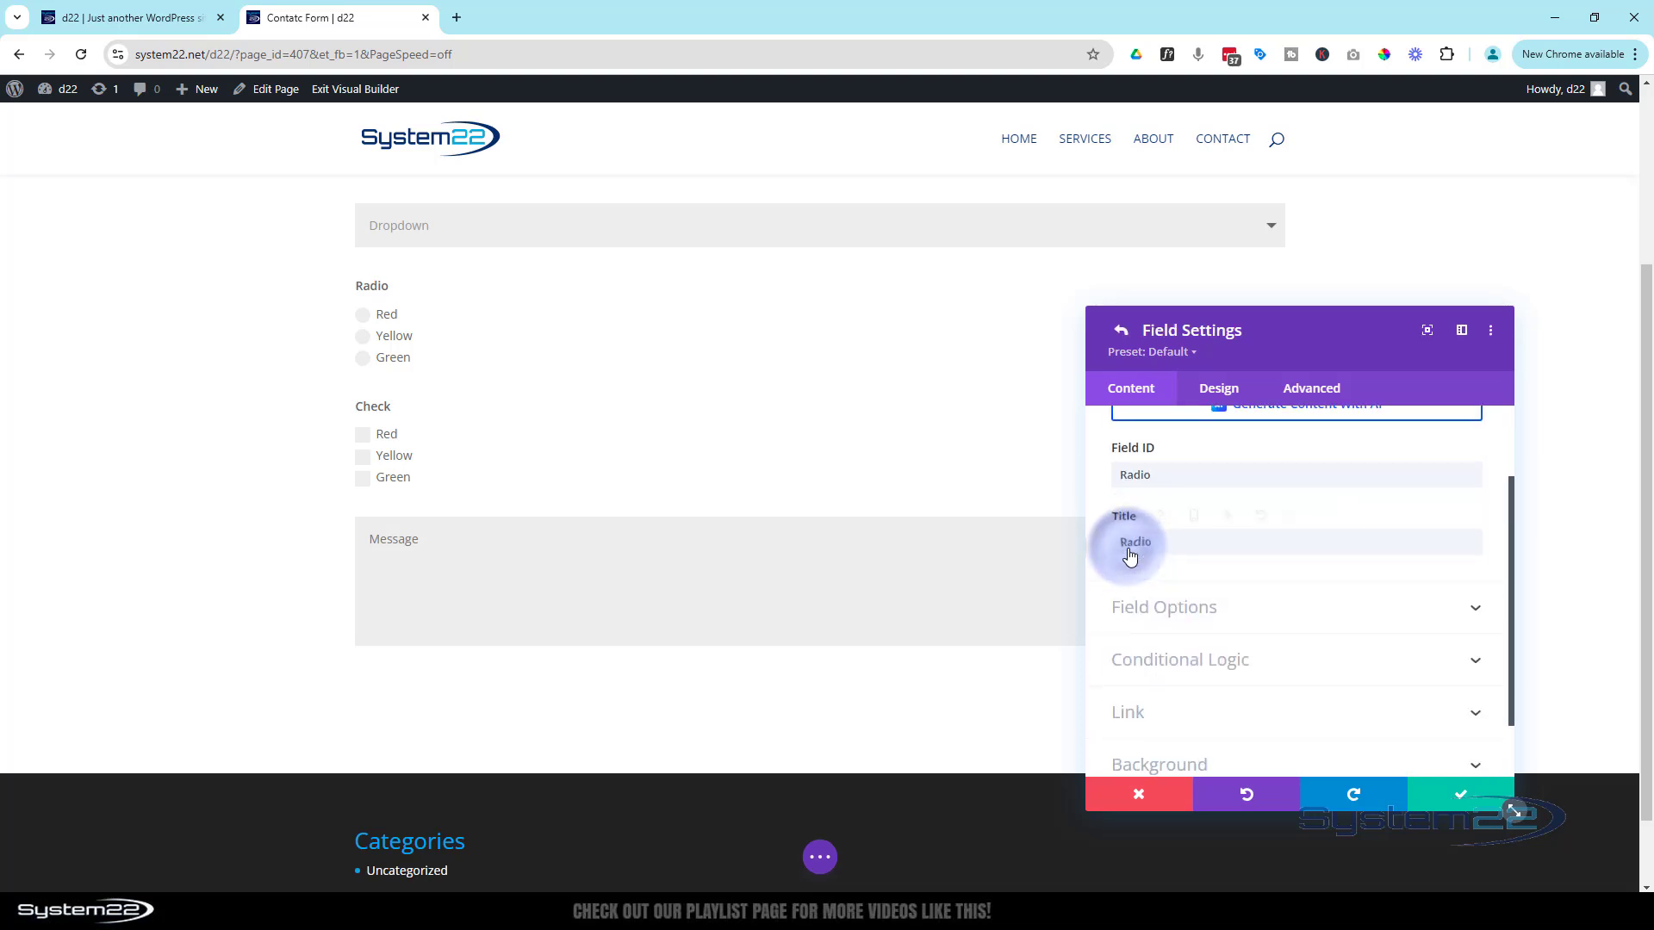
pyautogui.scroll(2, 1269, 577)
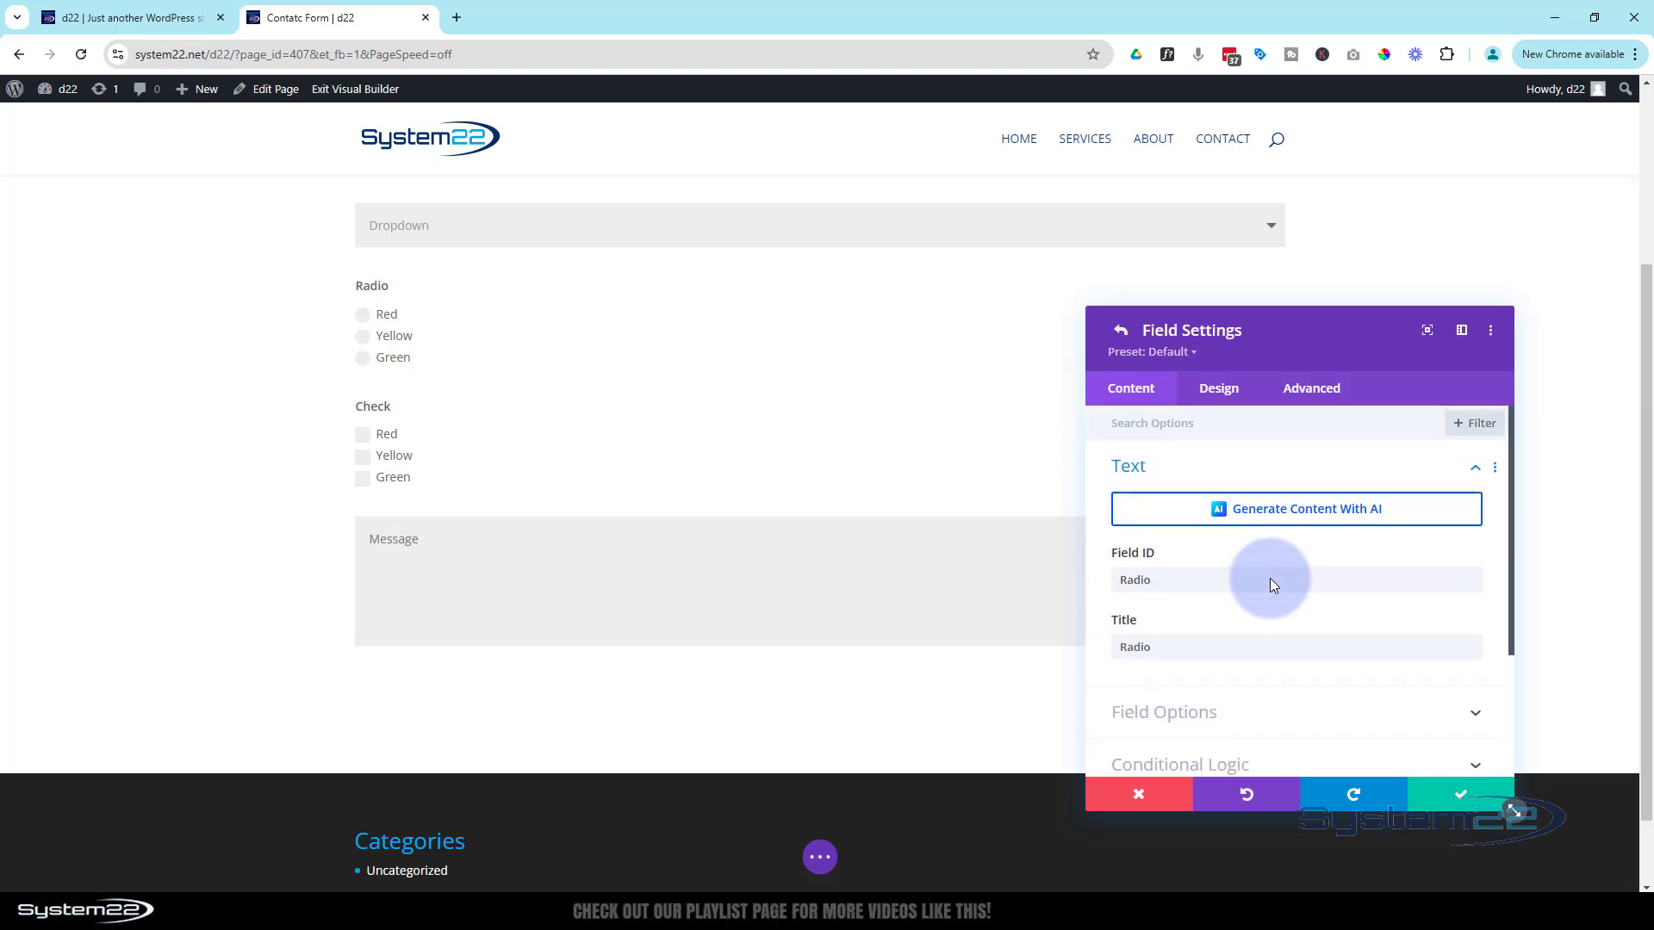
pyautogui.click(1219, 387)
pyautogui.click(1262, 474)
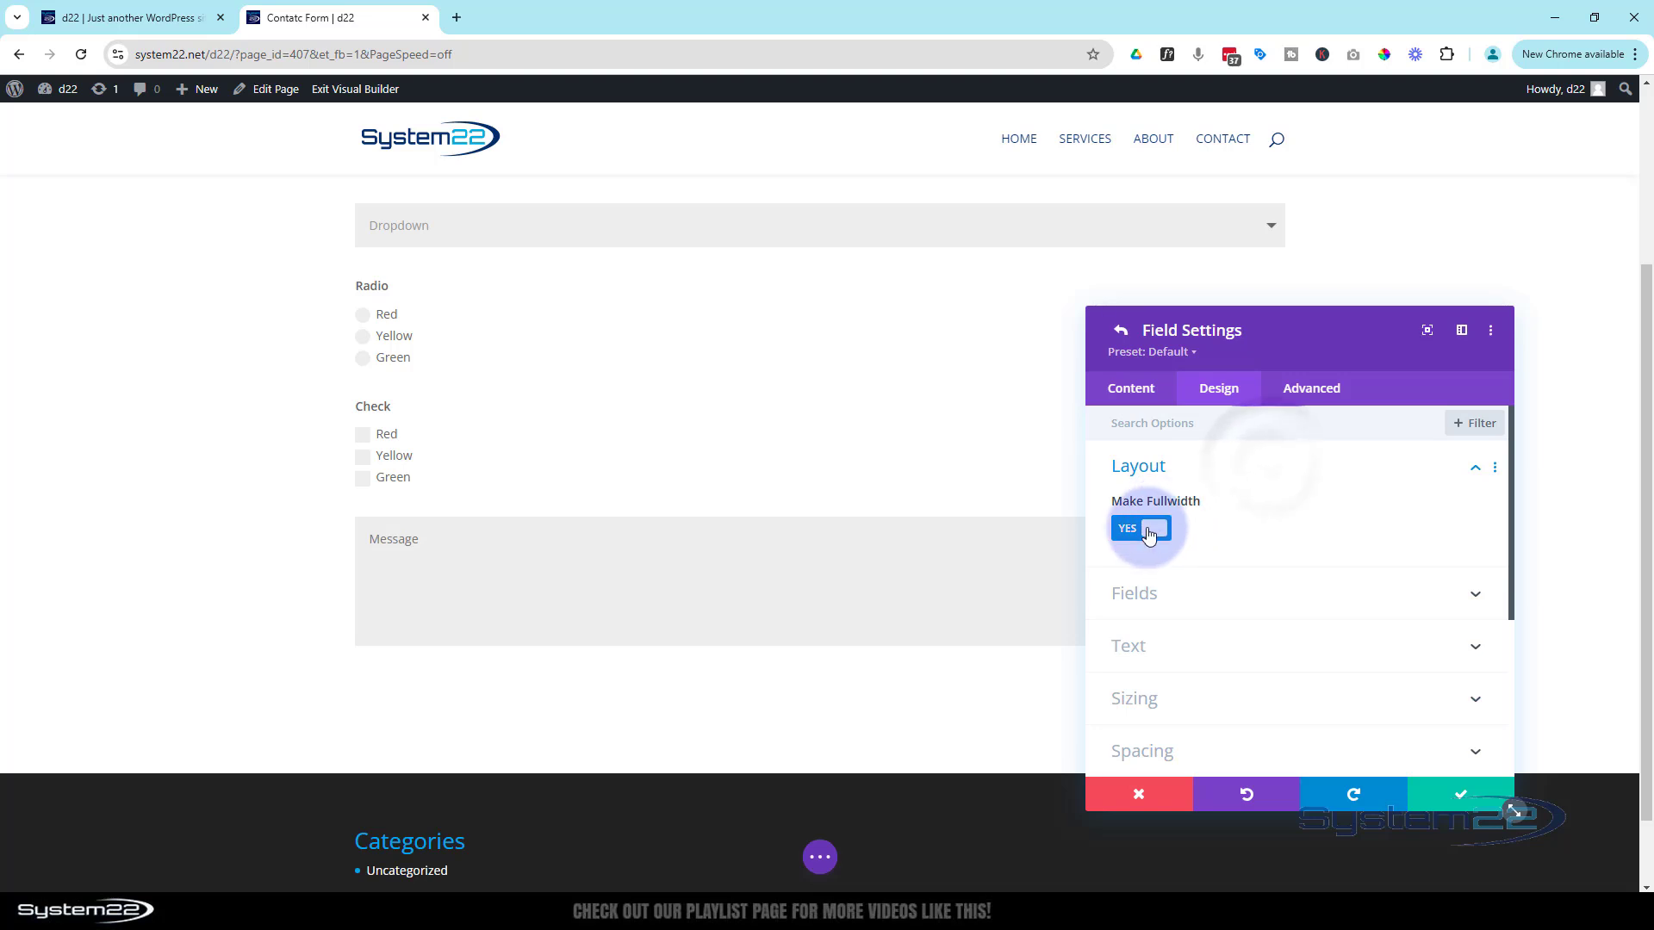
pyautogui.click(1150, 529)
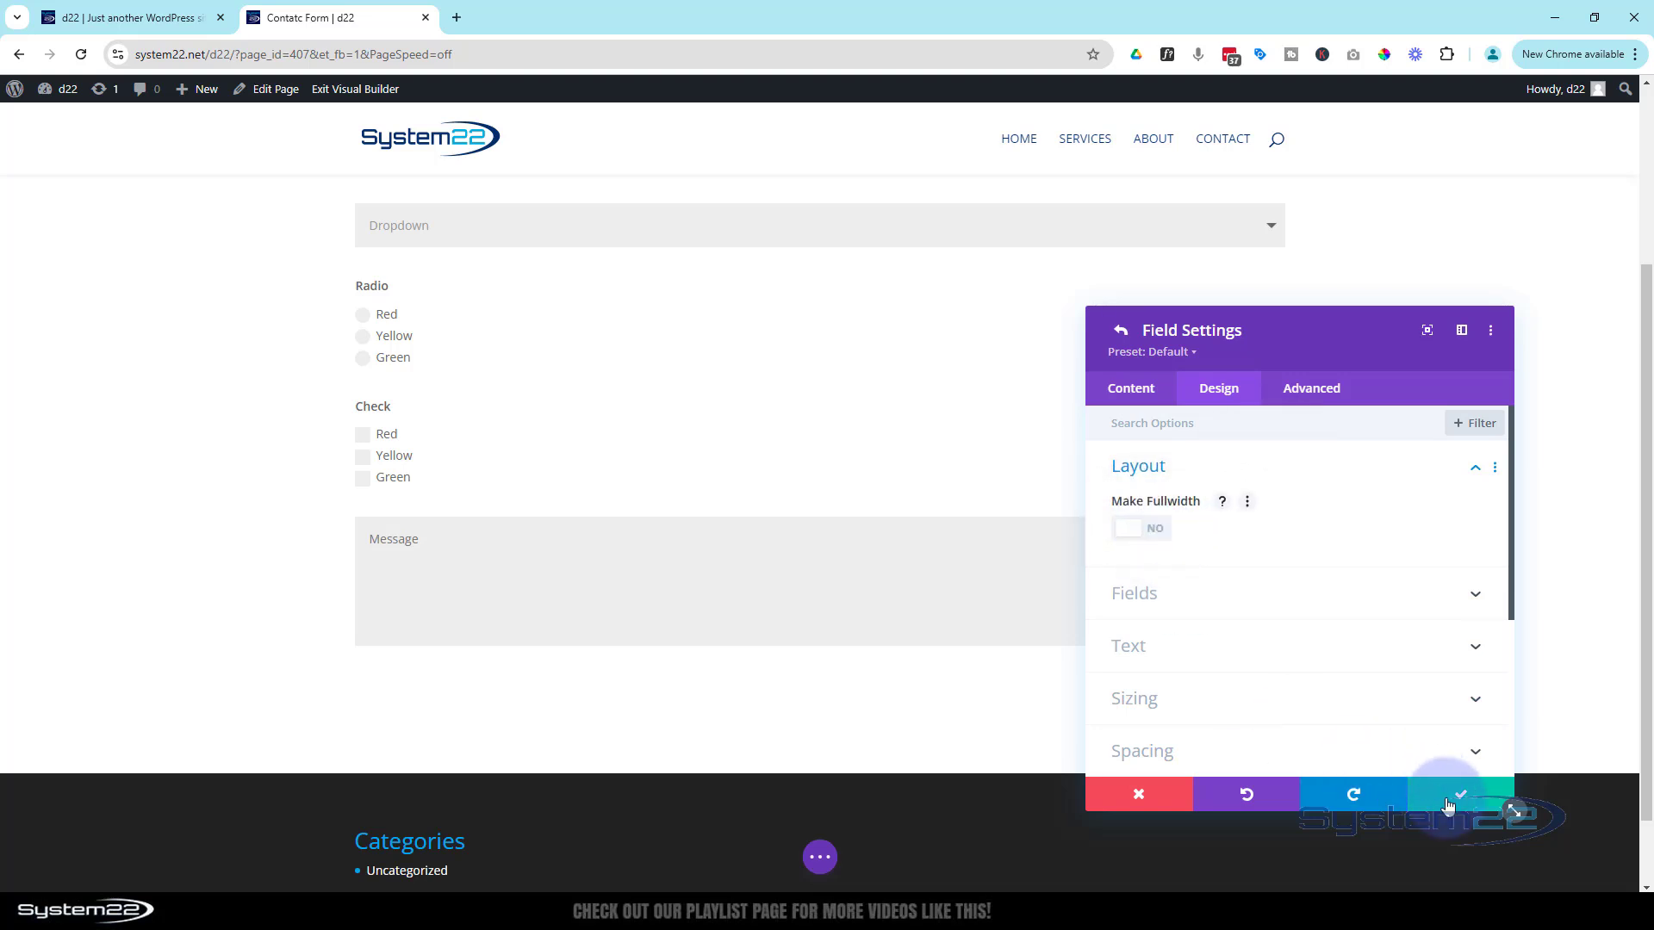
pyautogui.click(1450, 806)
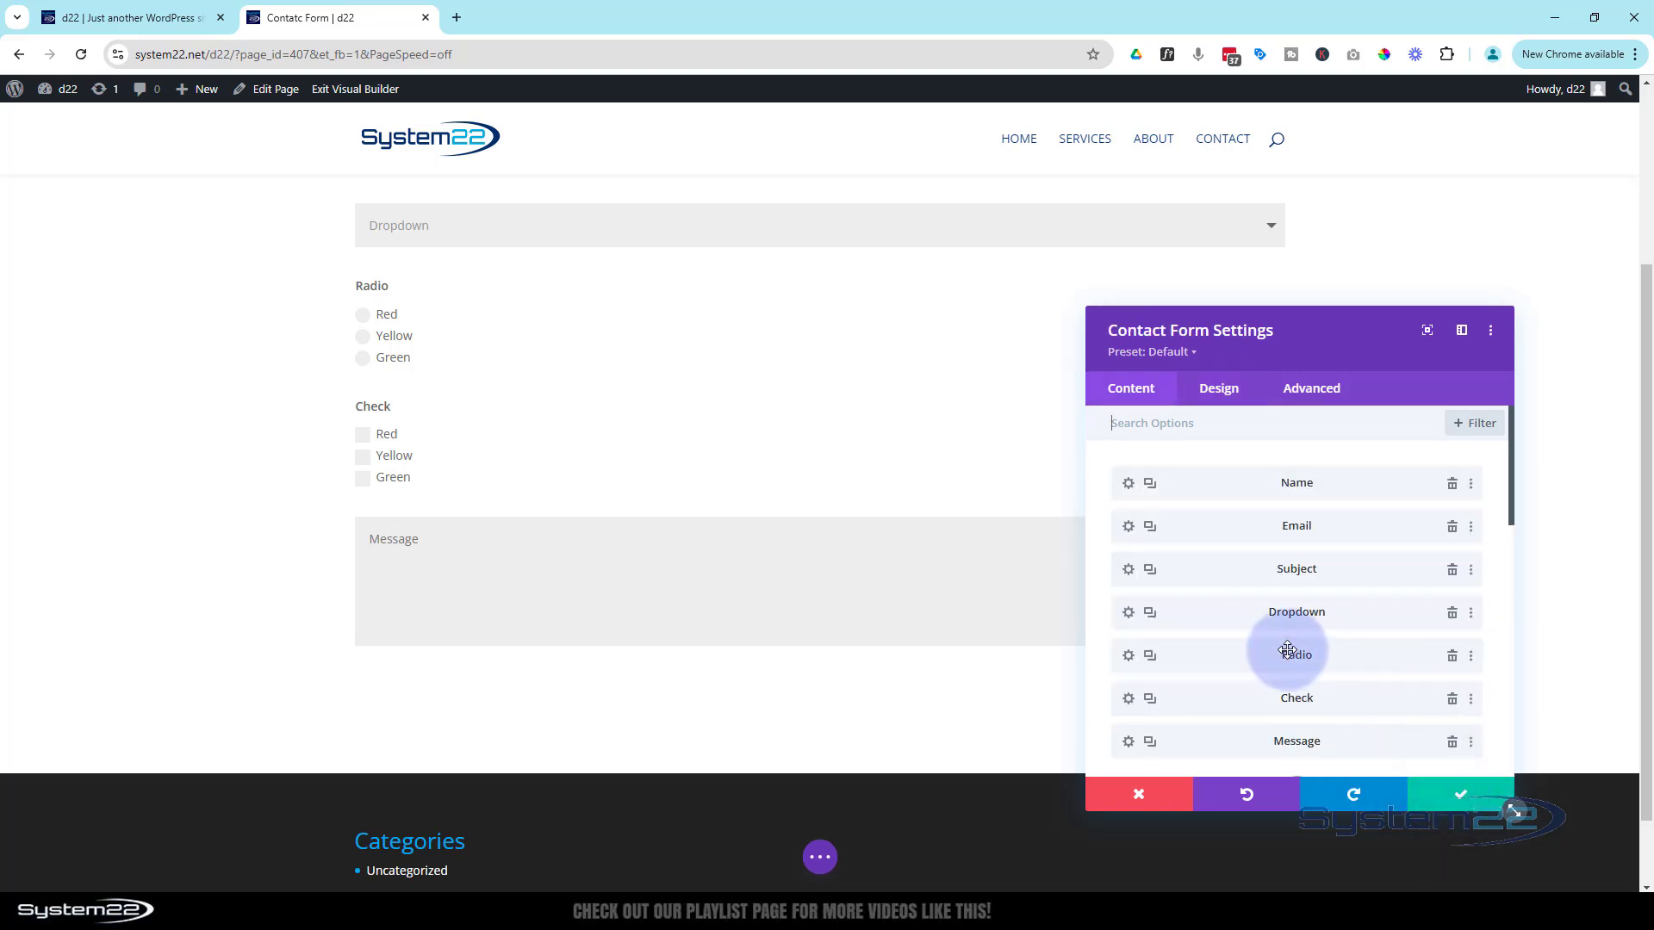
# Set the Check field's Make Fullwidth to NO as well and save
pyautogui.click(1129, 700)
pyautogui.click(1218, 389)
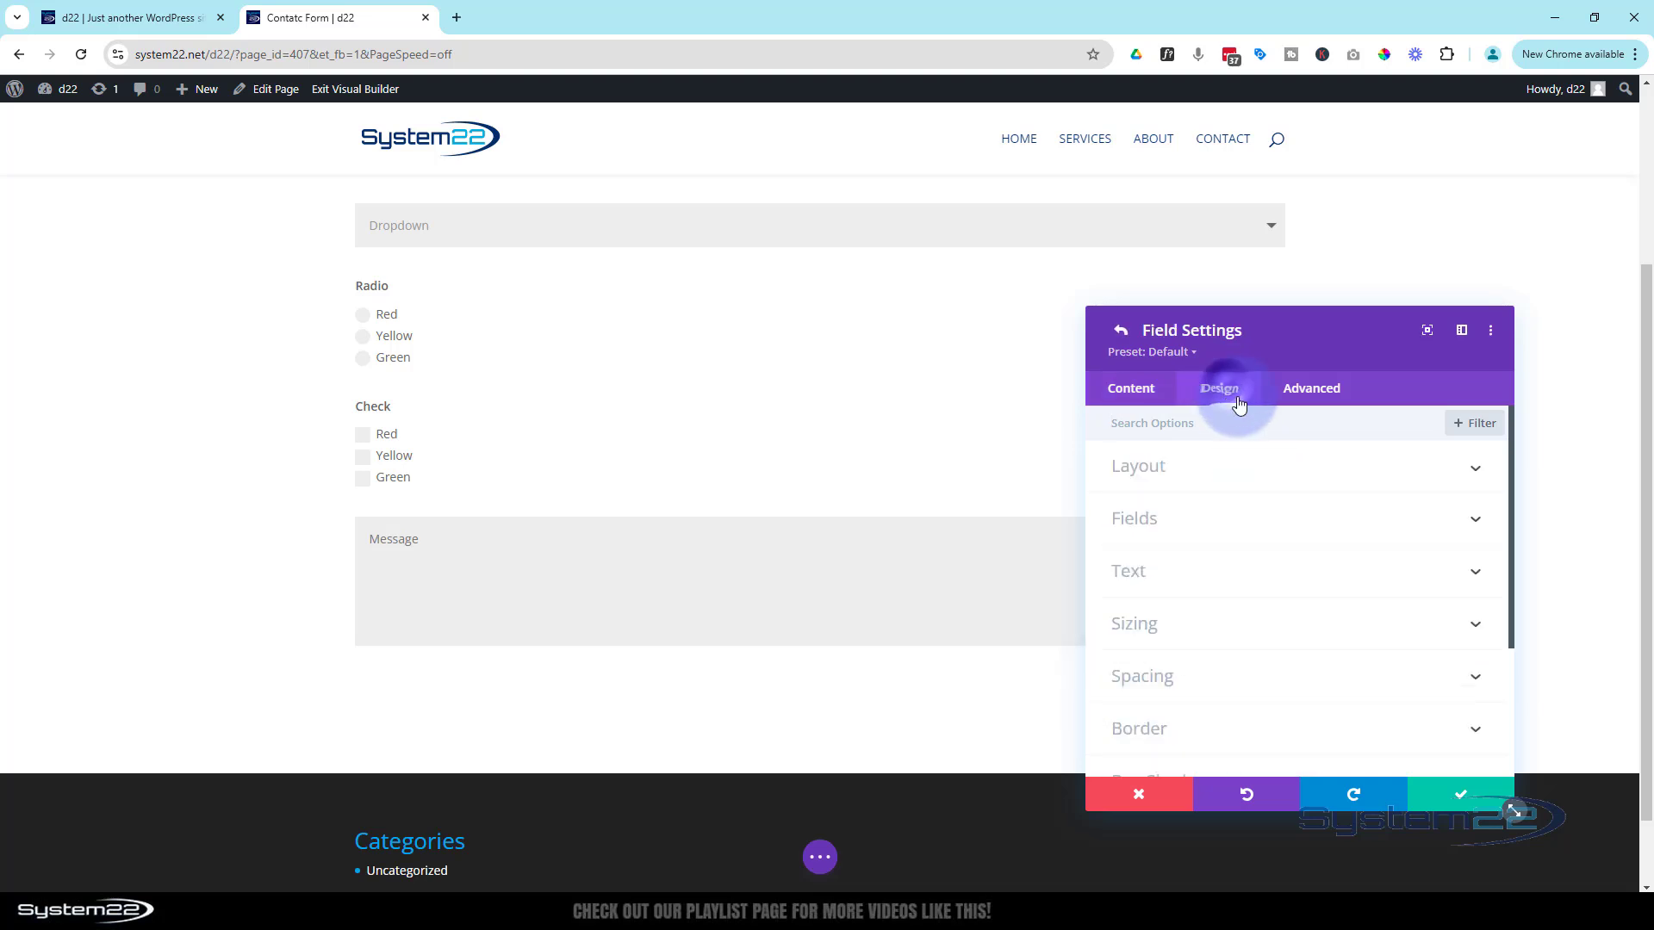
pyautogui.click(1258, 466)
pyautogui.click(1152, 527)
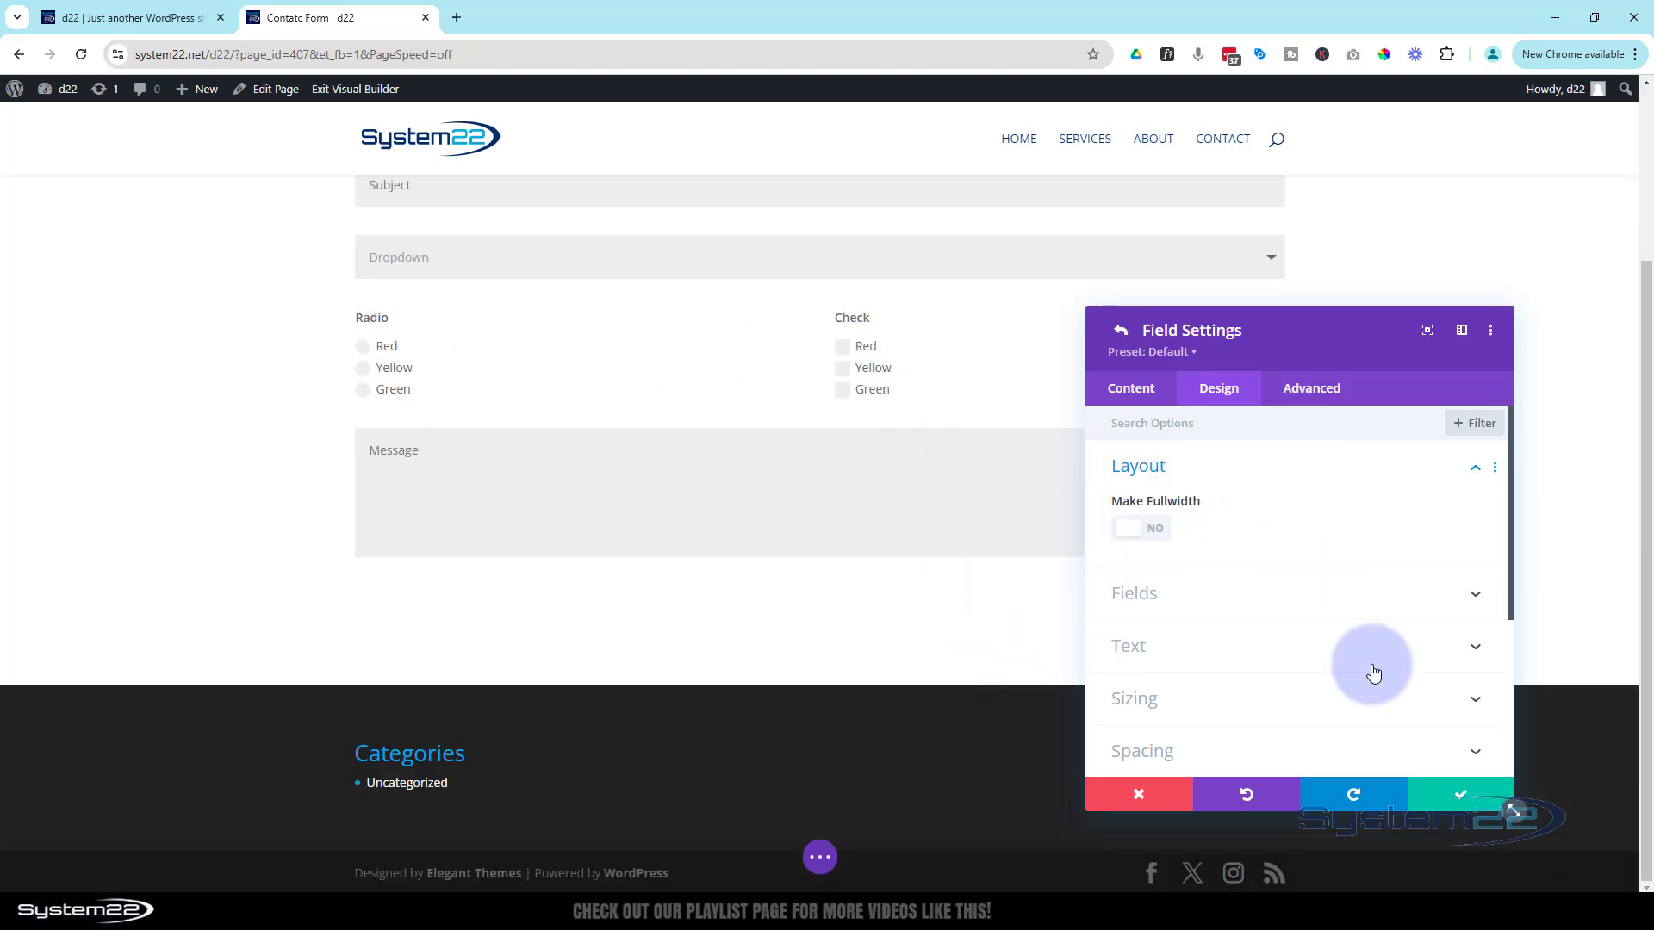
pyautogui.click(1437, 801)
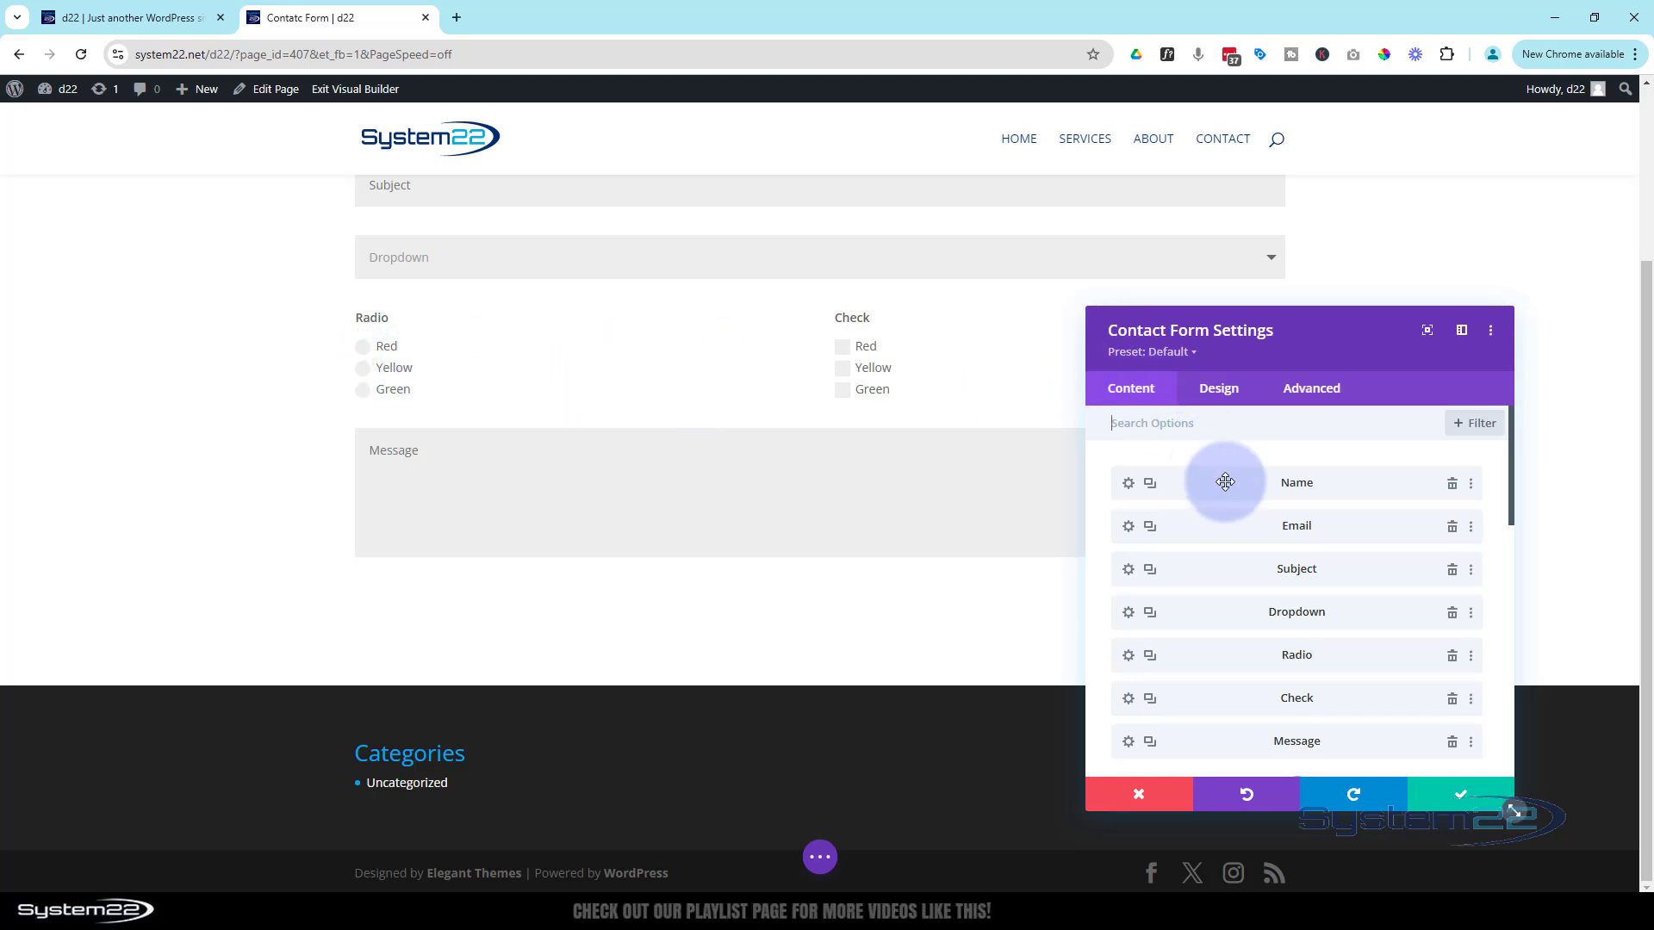
pyautogui.scroll(-2, 1225, 482)
# Add a 'Do you like red apples' field of type Radio Buttons with answers Yes and No
pyautogui.scroll(-3, 1218, 551)
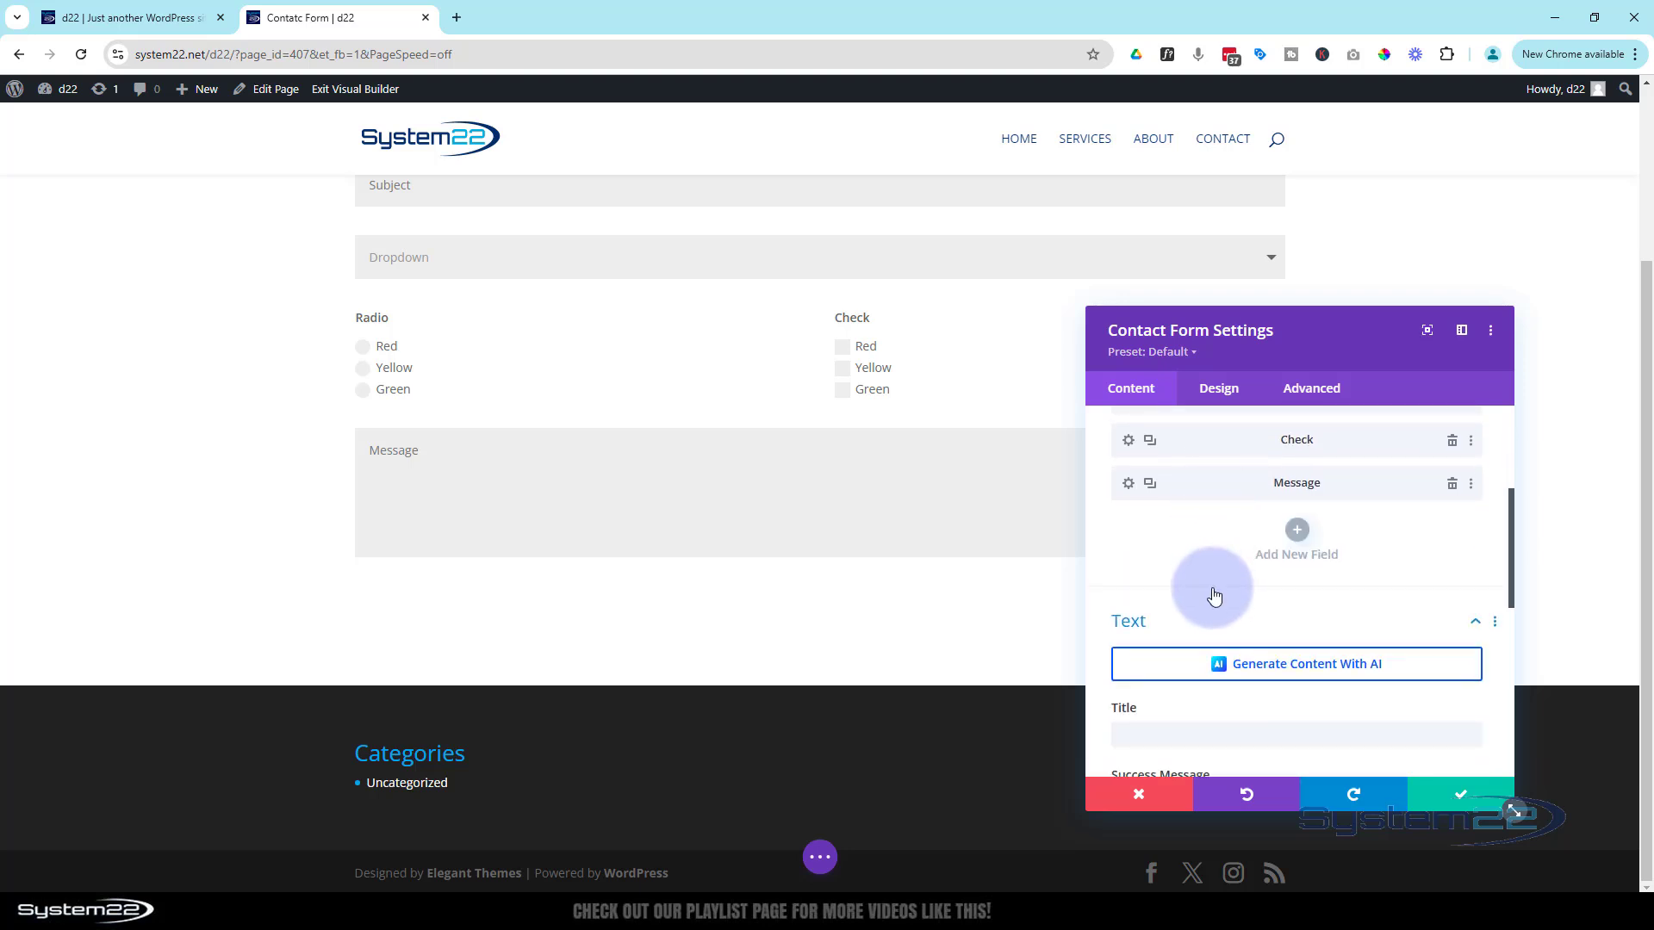
pyautogui.click(1303, 537)
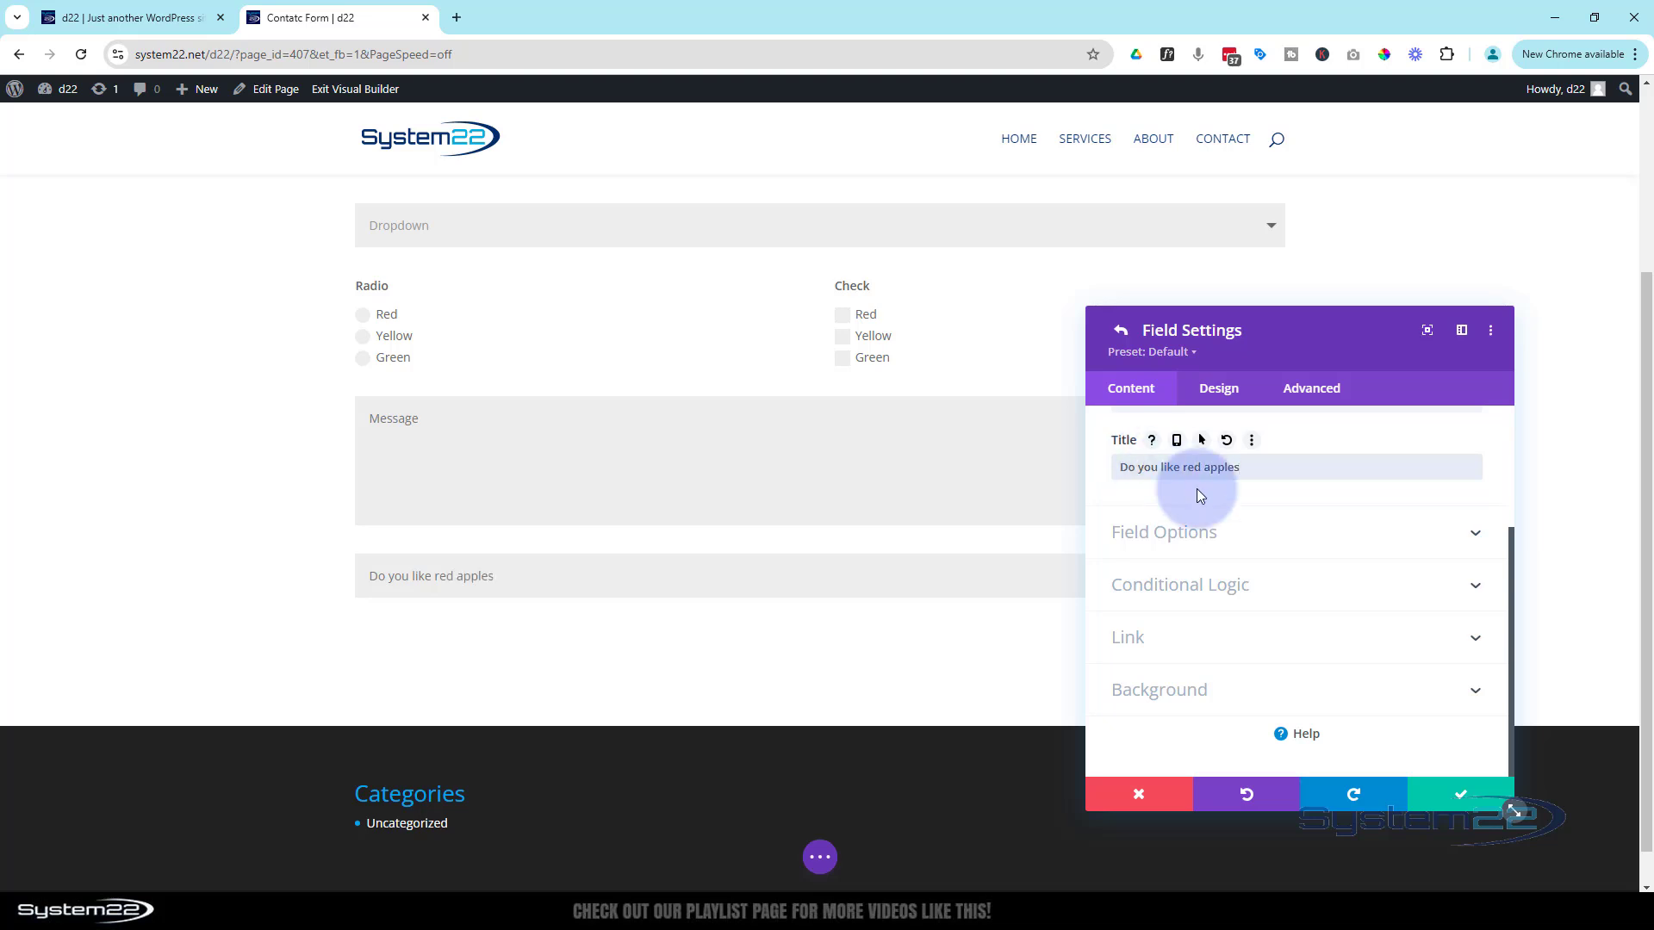
pyautogui.click(1188, 540)
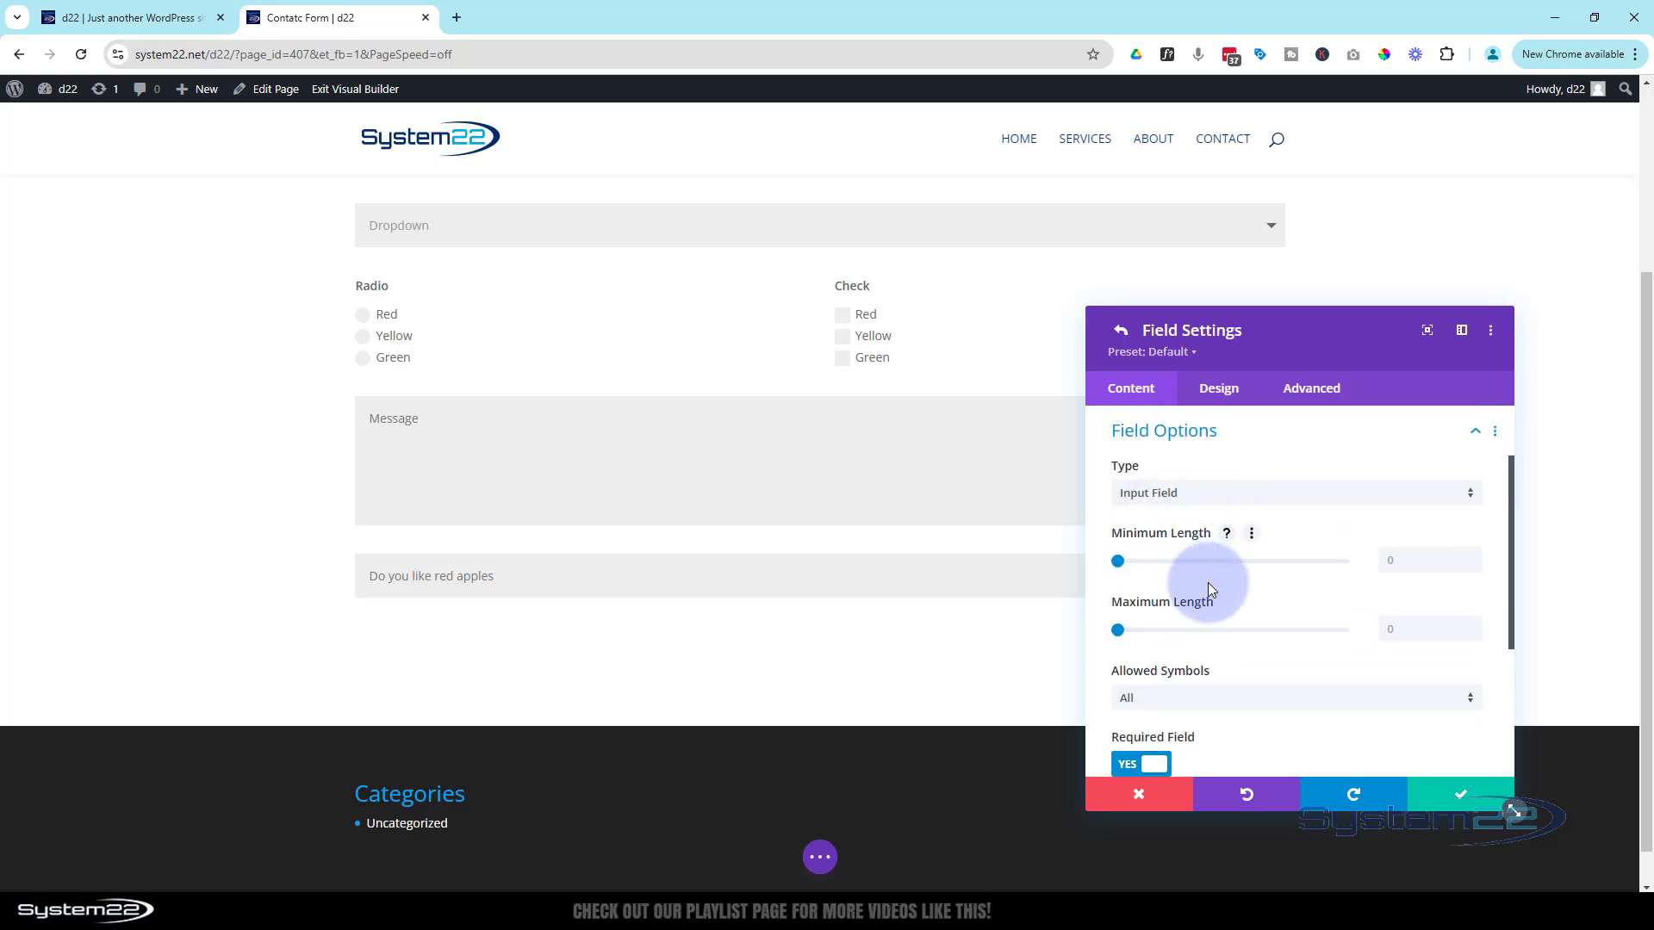
pyautogui.click(1212, 493)
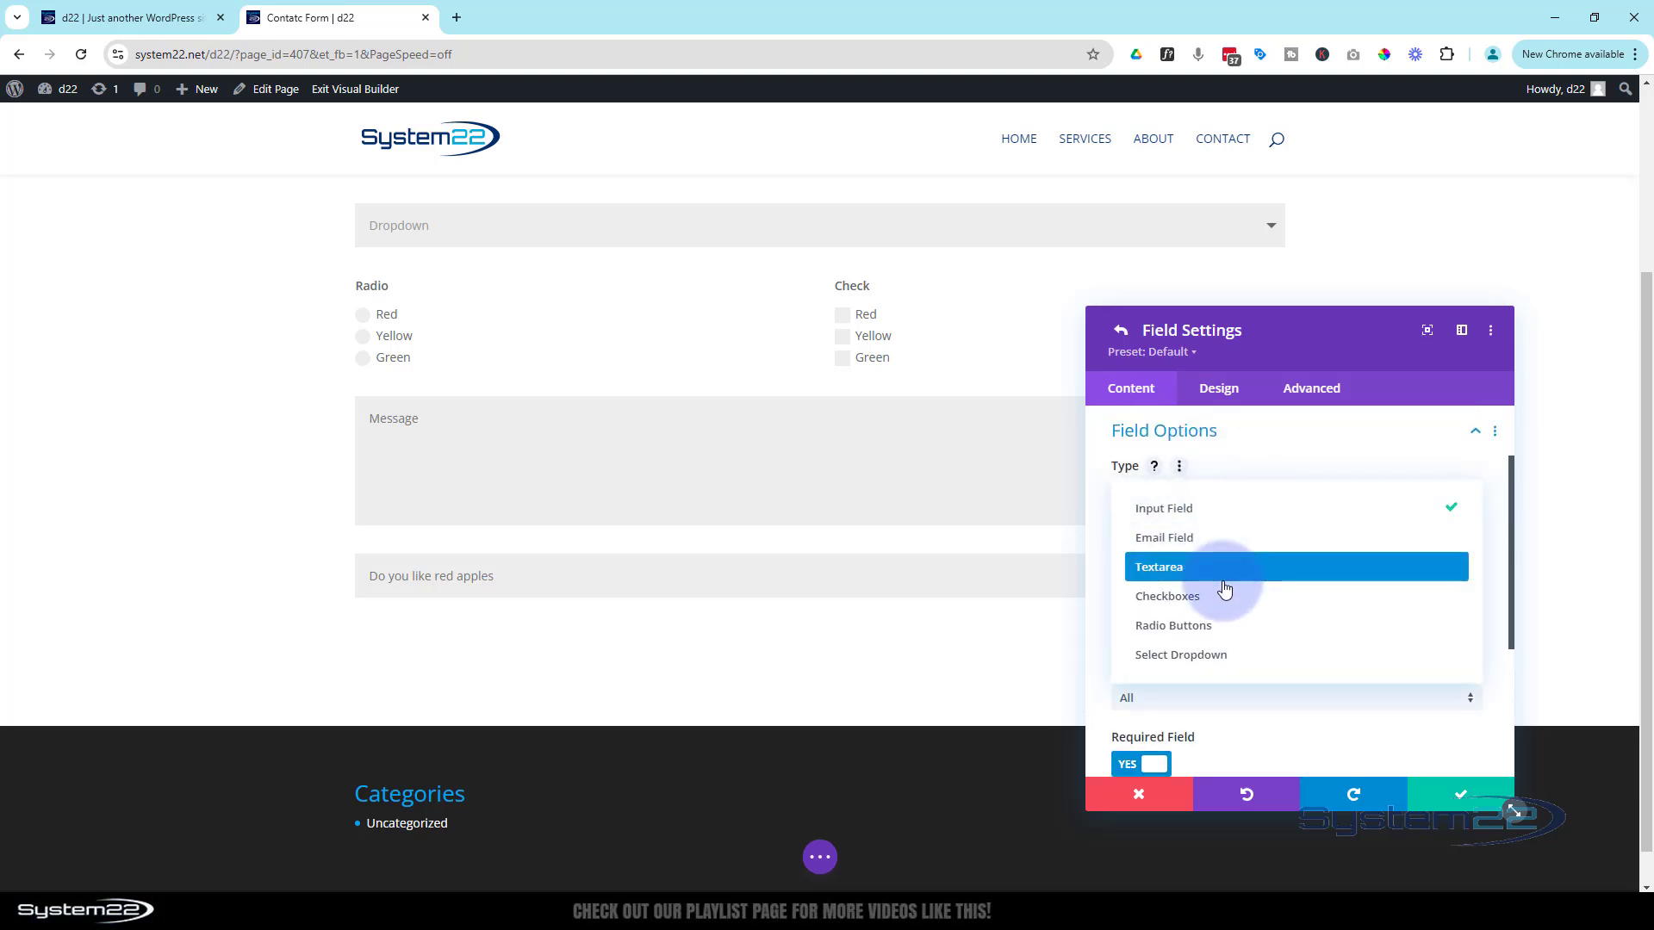
pyautogui.click(1206, 625)
pyautogui.write('Ye')
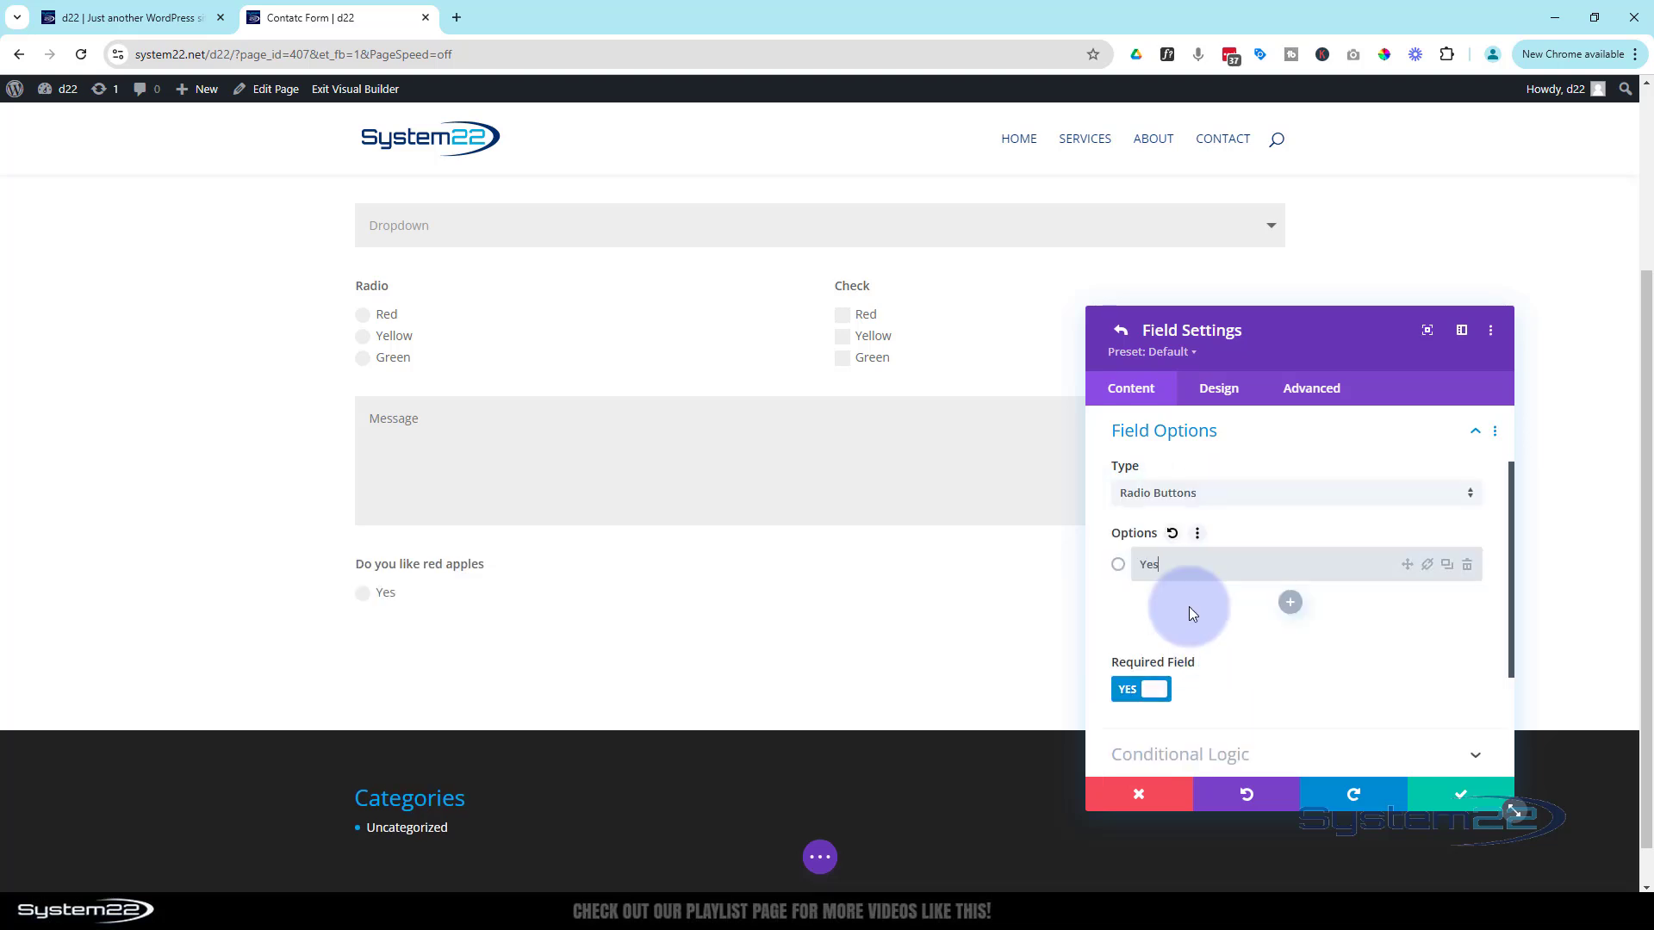
pyautogui.write('s')
pyautogui.click(1290, 603)
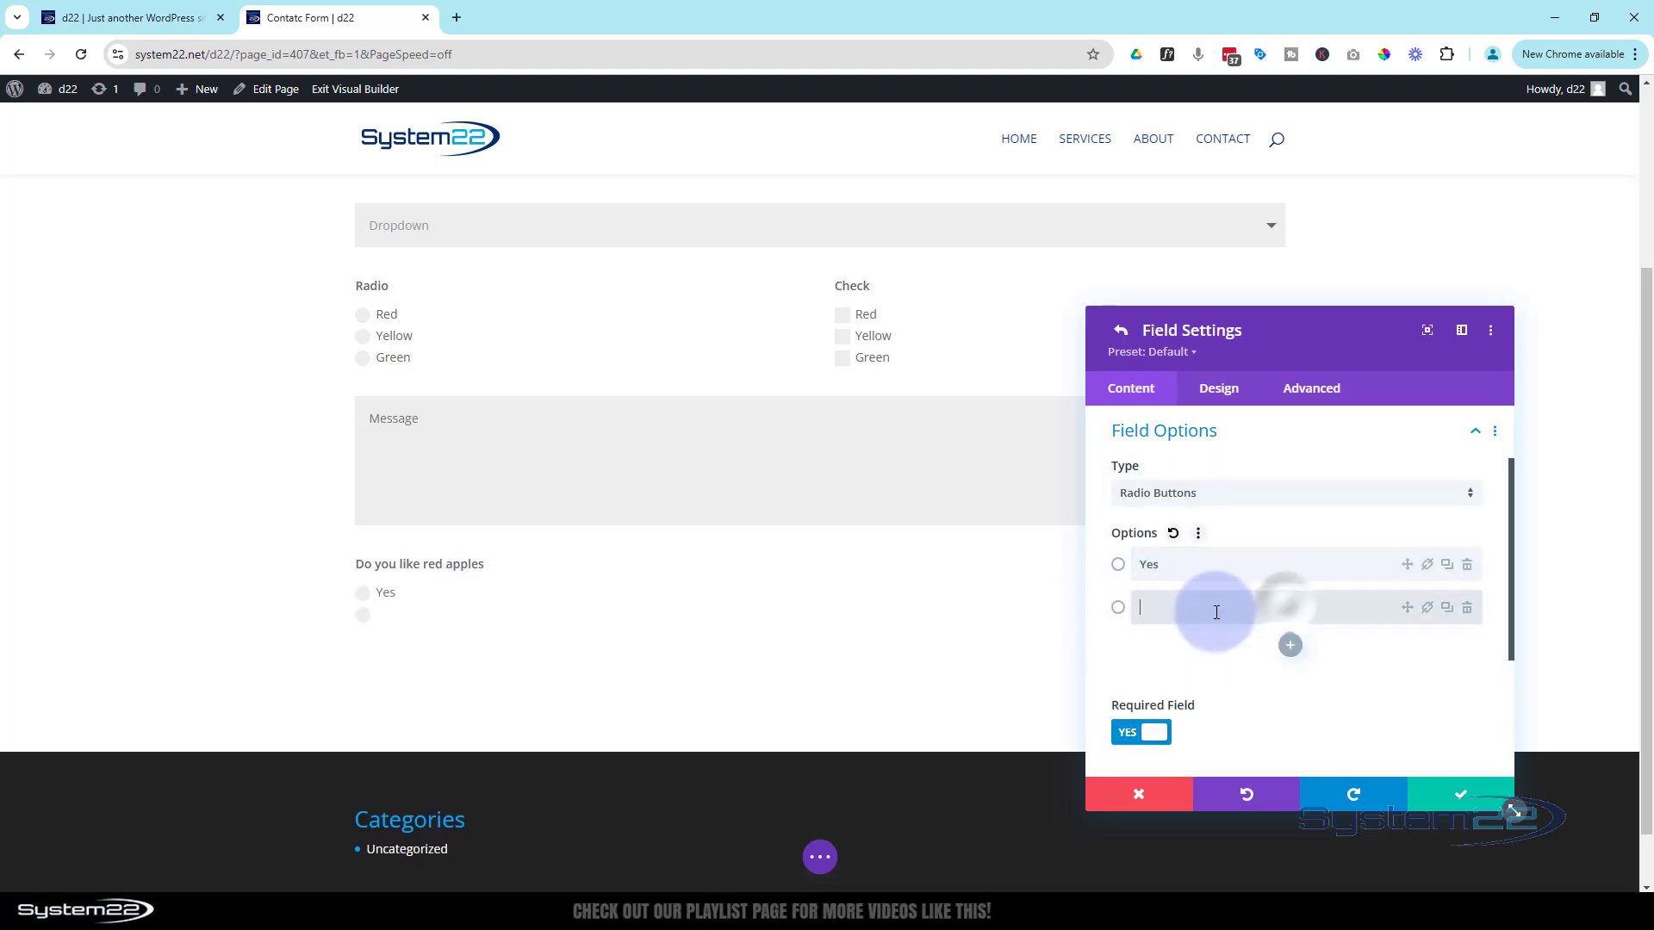
pyautogui.click(1188, 614)
pyautogui.write('No')
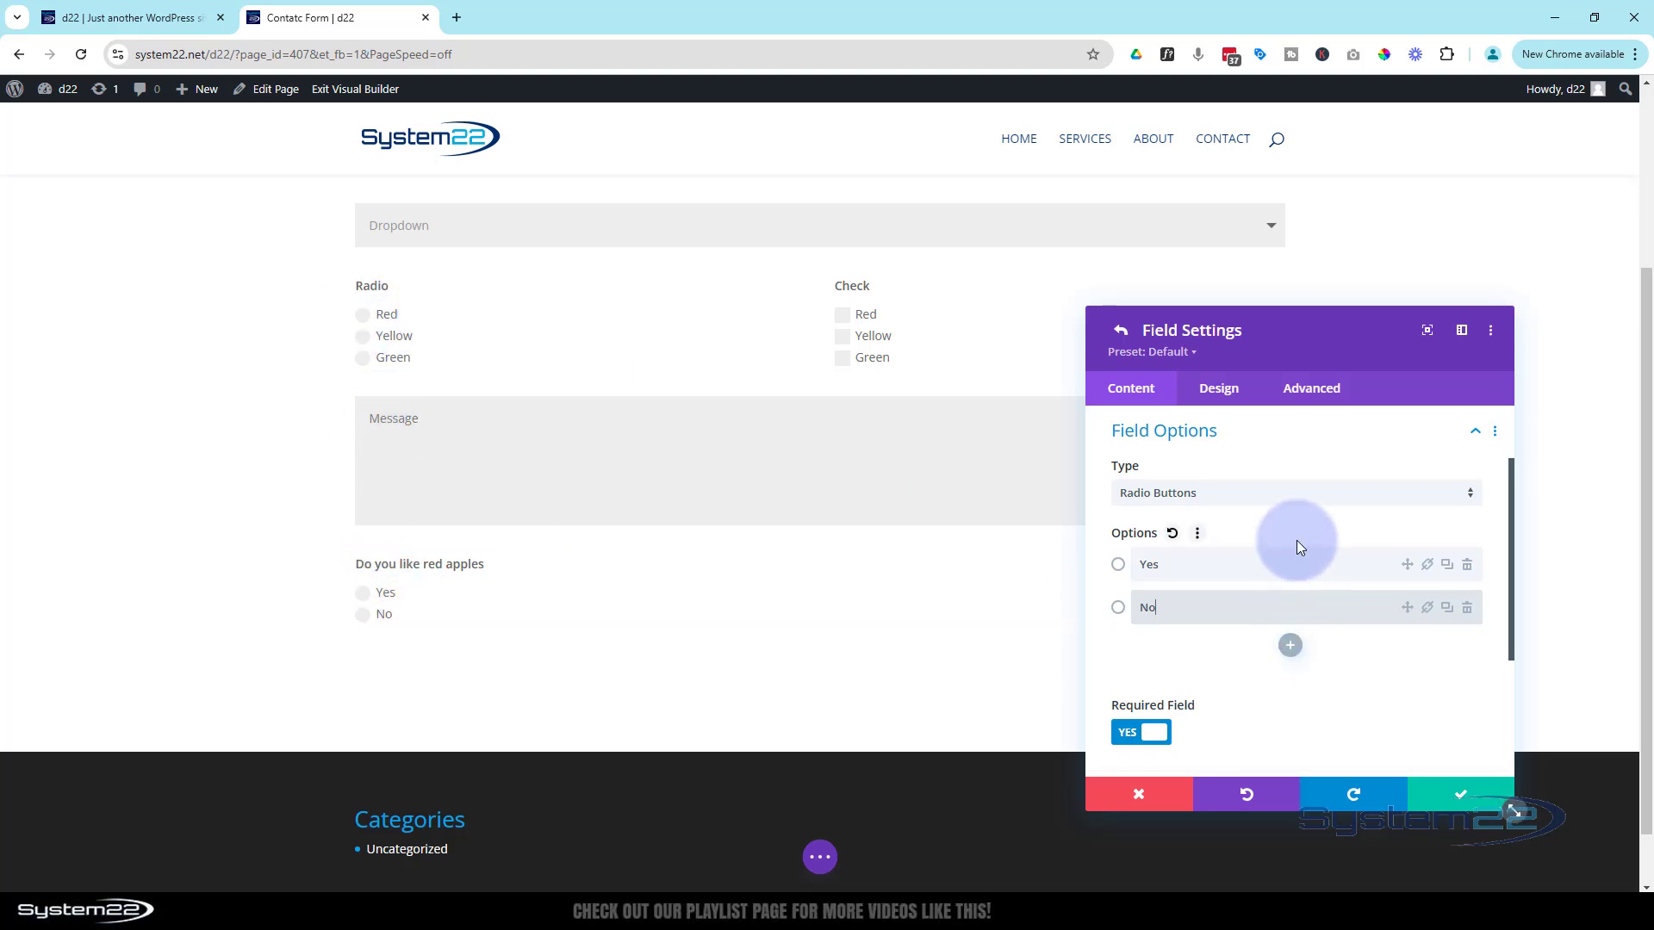
pyautogui.scroll(-3, 1298, 547)
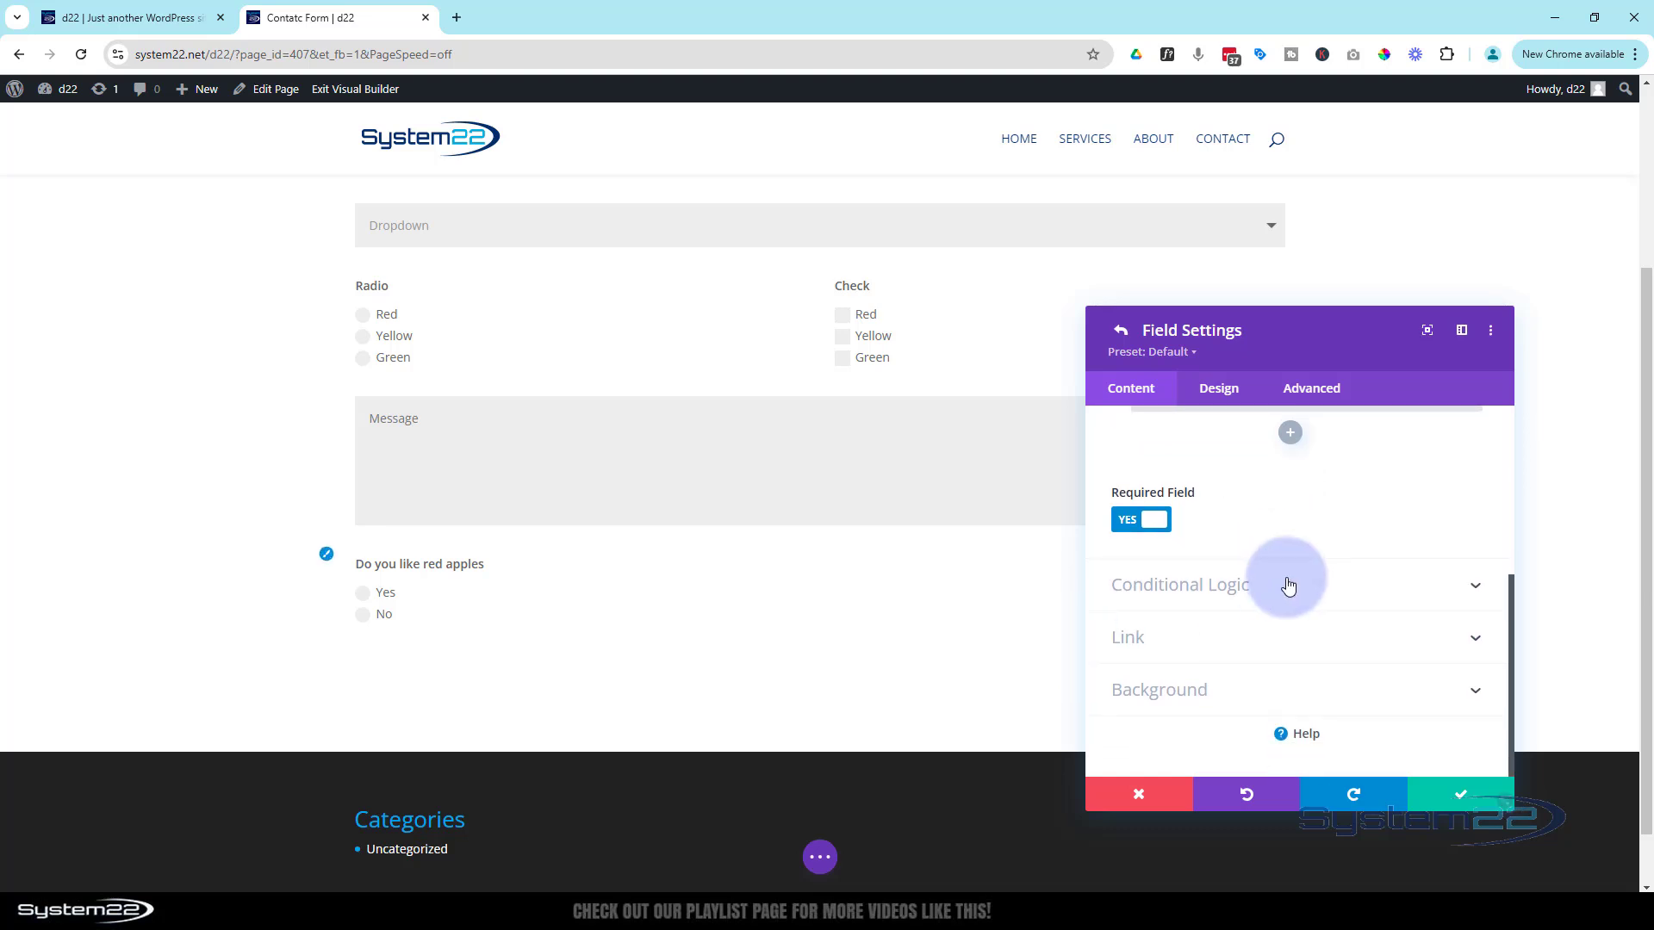
# Enable conditional logic on the red-apples question with the rule Radio equals Red
pyautogui.click(1286, 583)
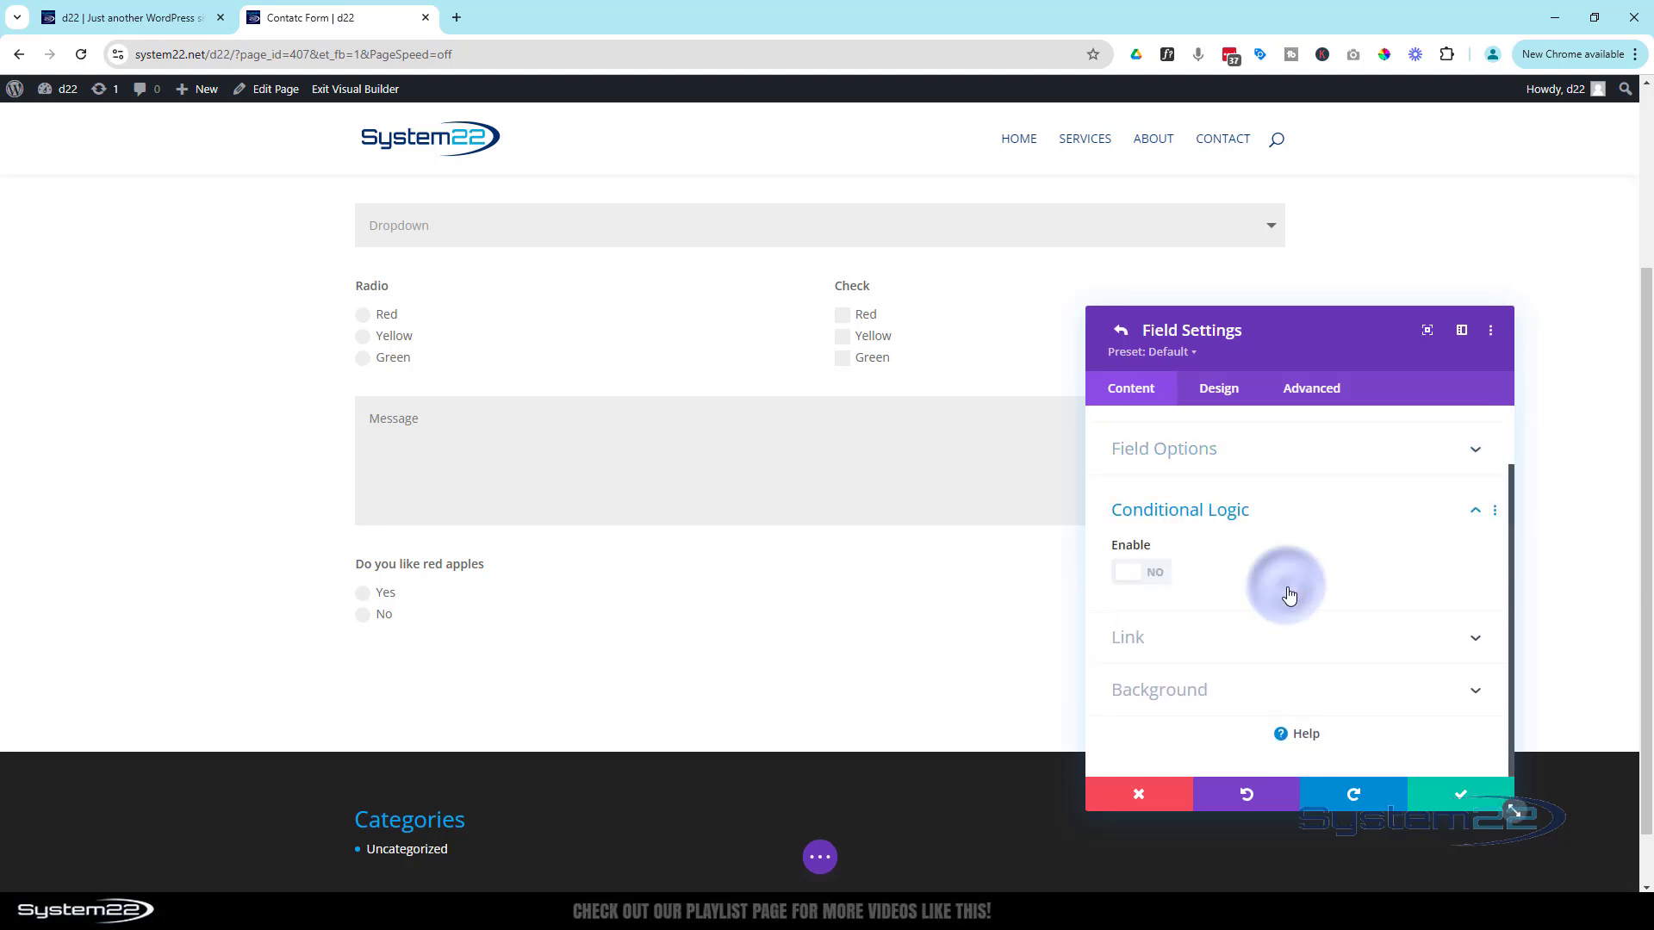
pyautogui.click(1160, 573)
pyautogui.scroll(-2, 1352, 567)
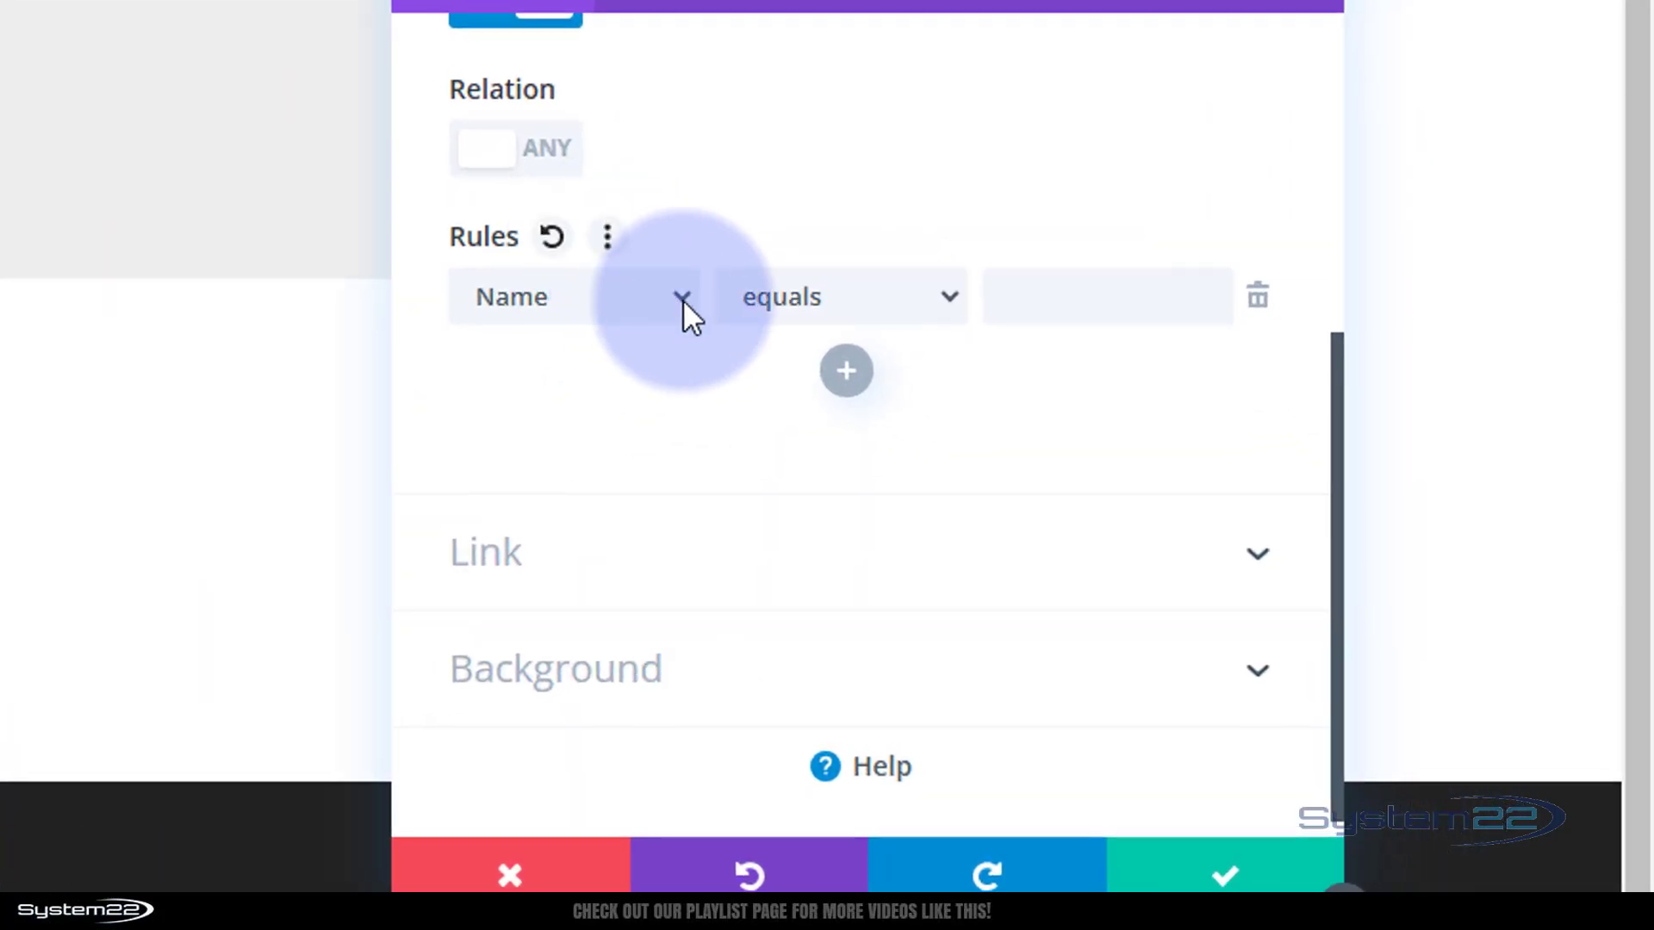
pyautogui.click(913, 400)
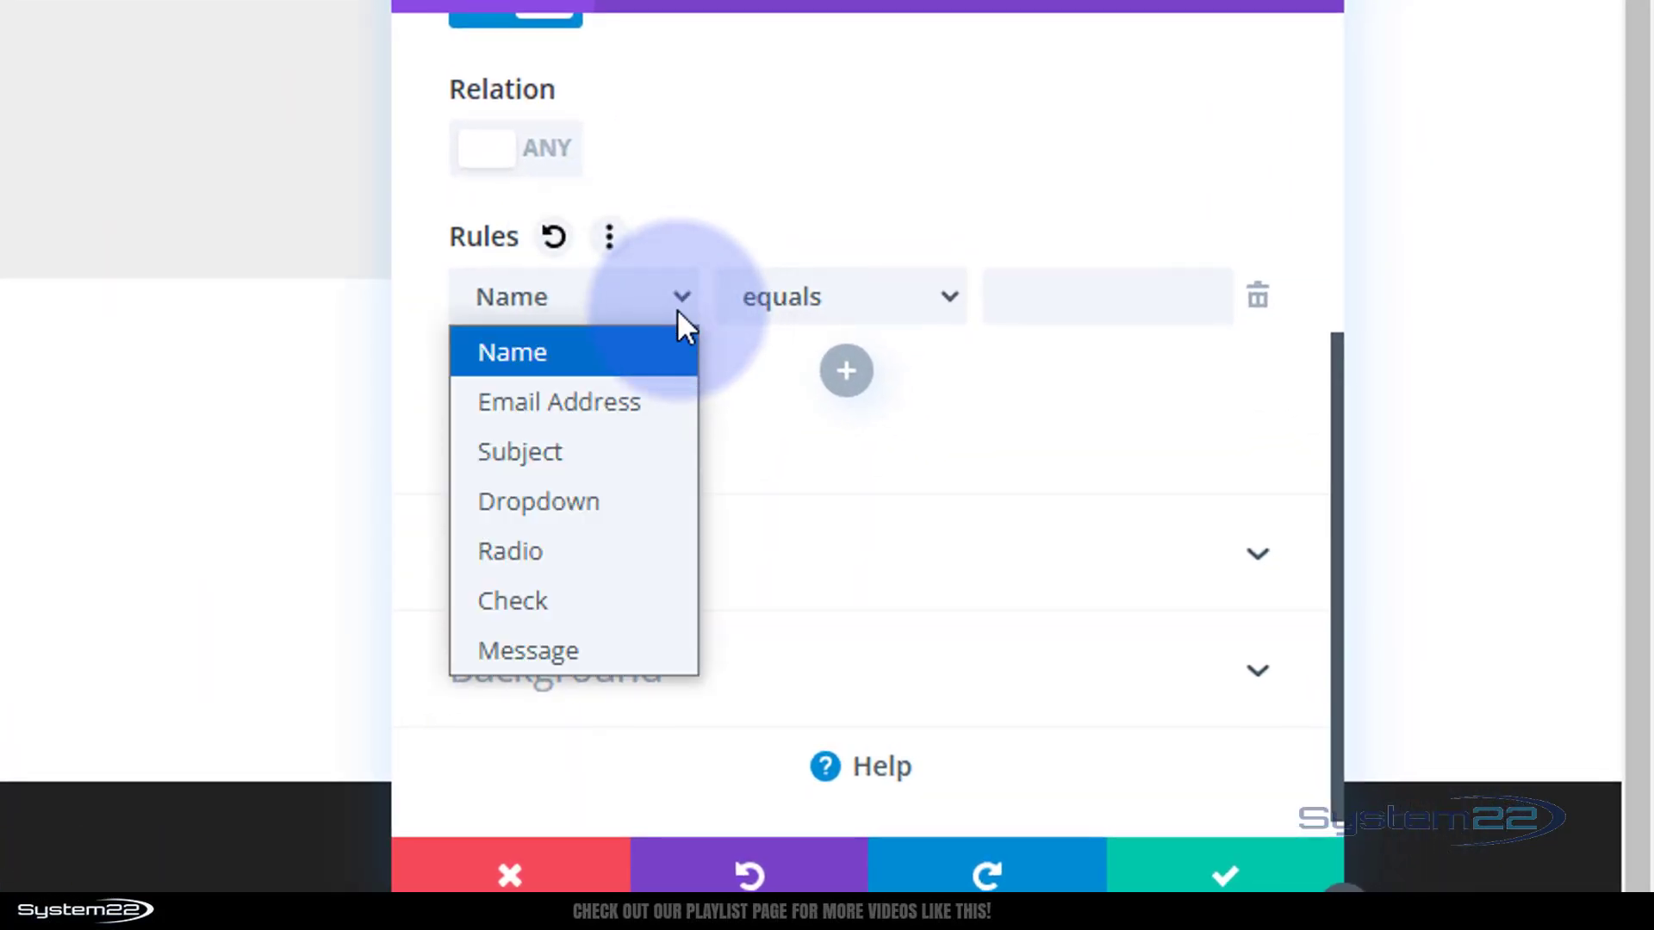
pyautogui.click(522, 561)
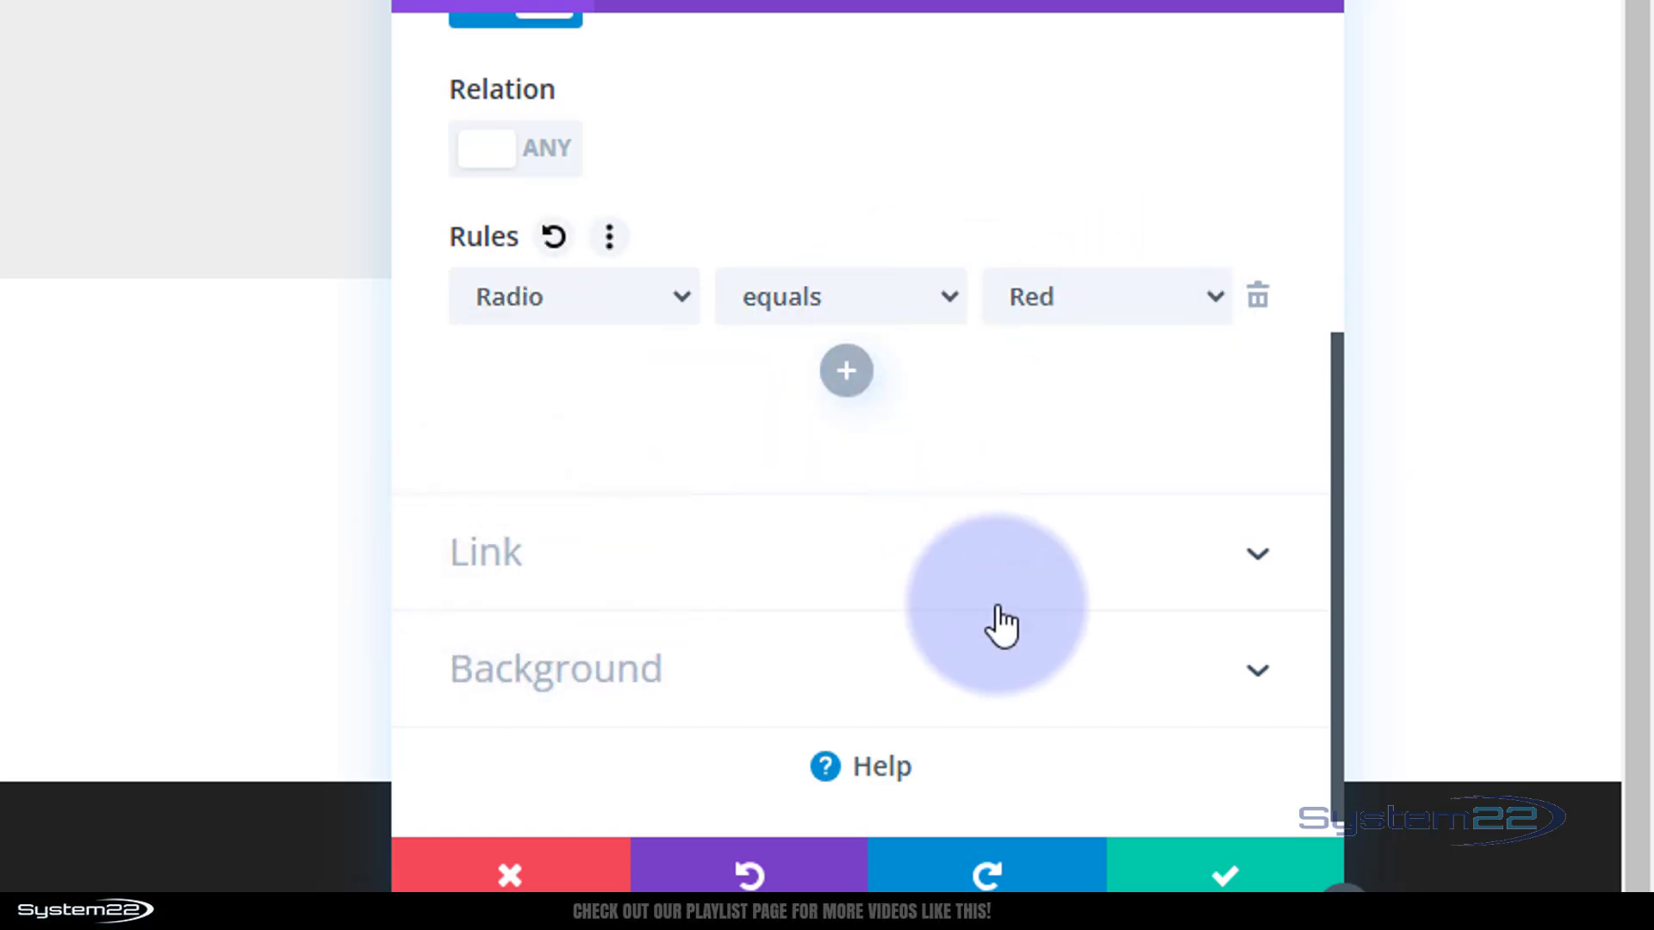
pyautogui.click(949, 295)
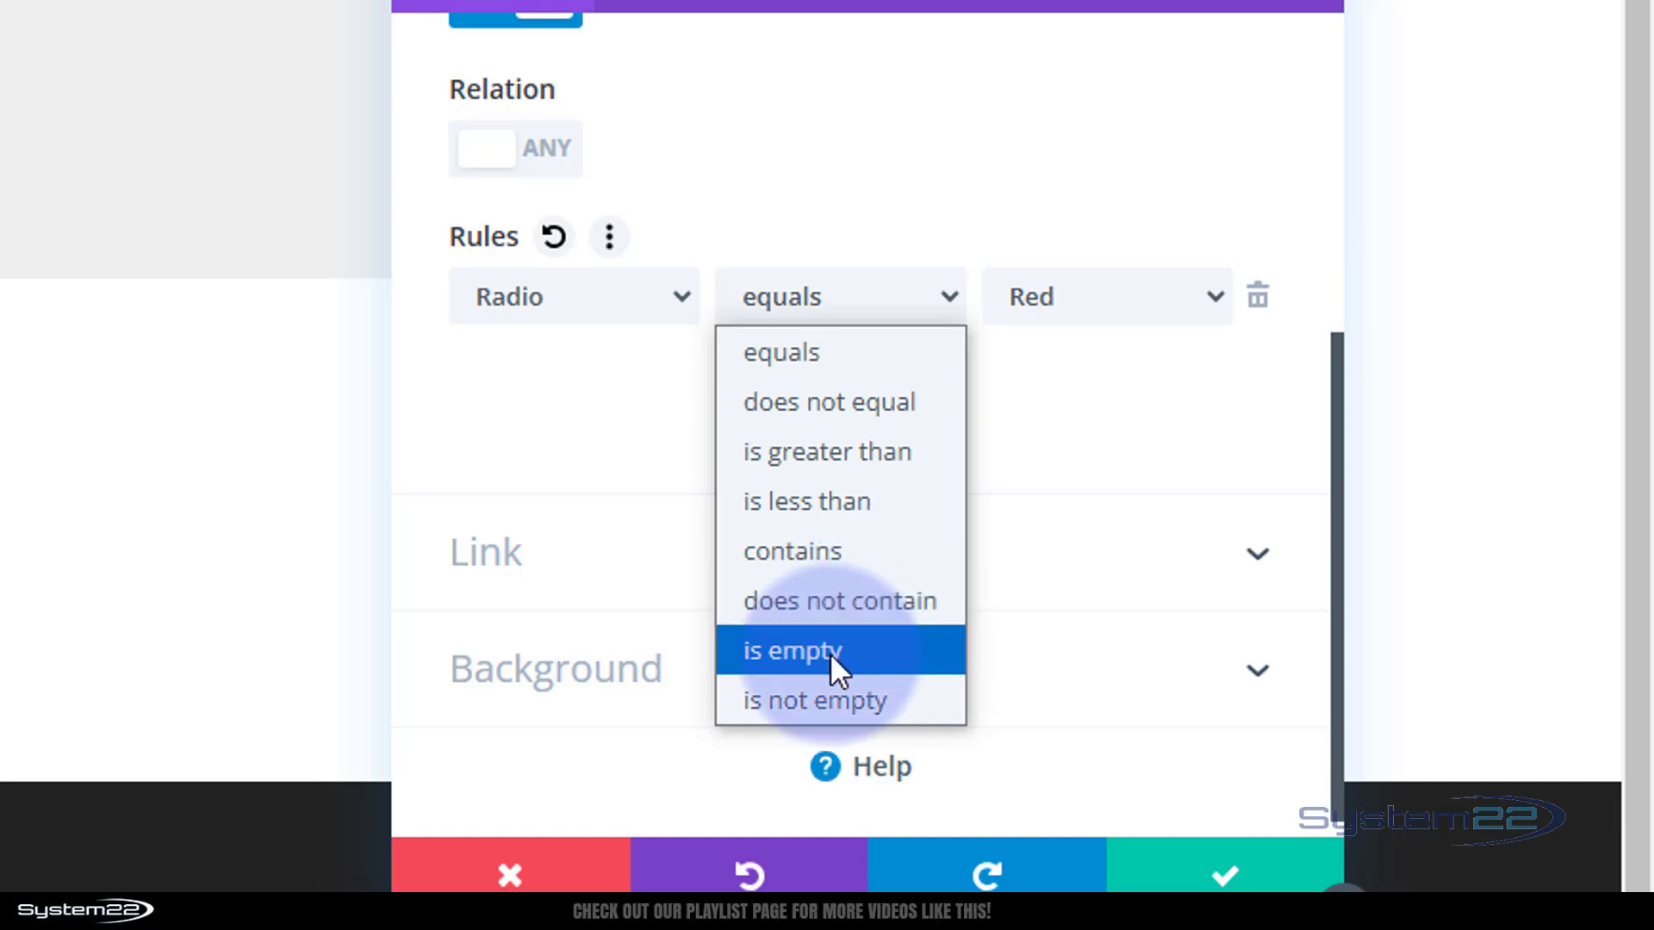
pyautogui.click(856, 194)
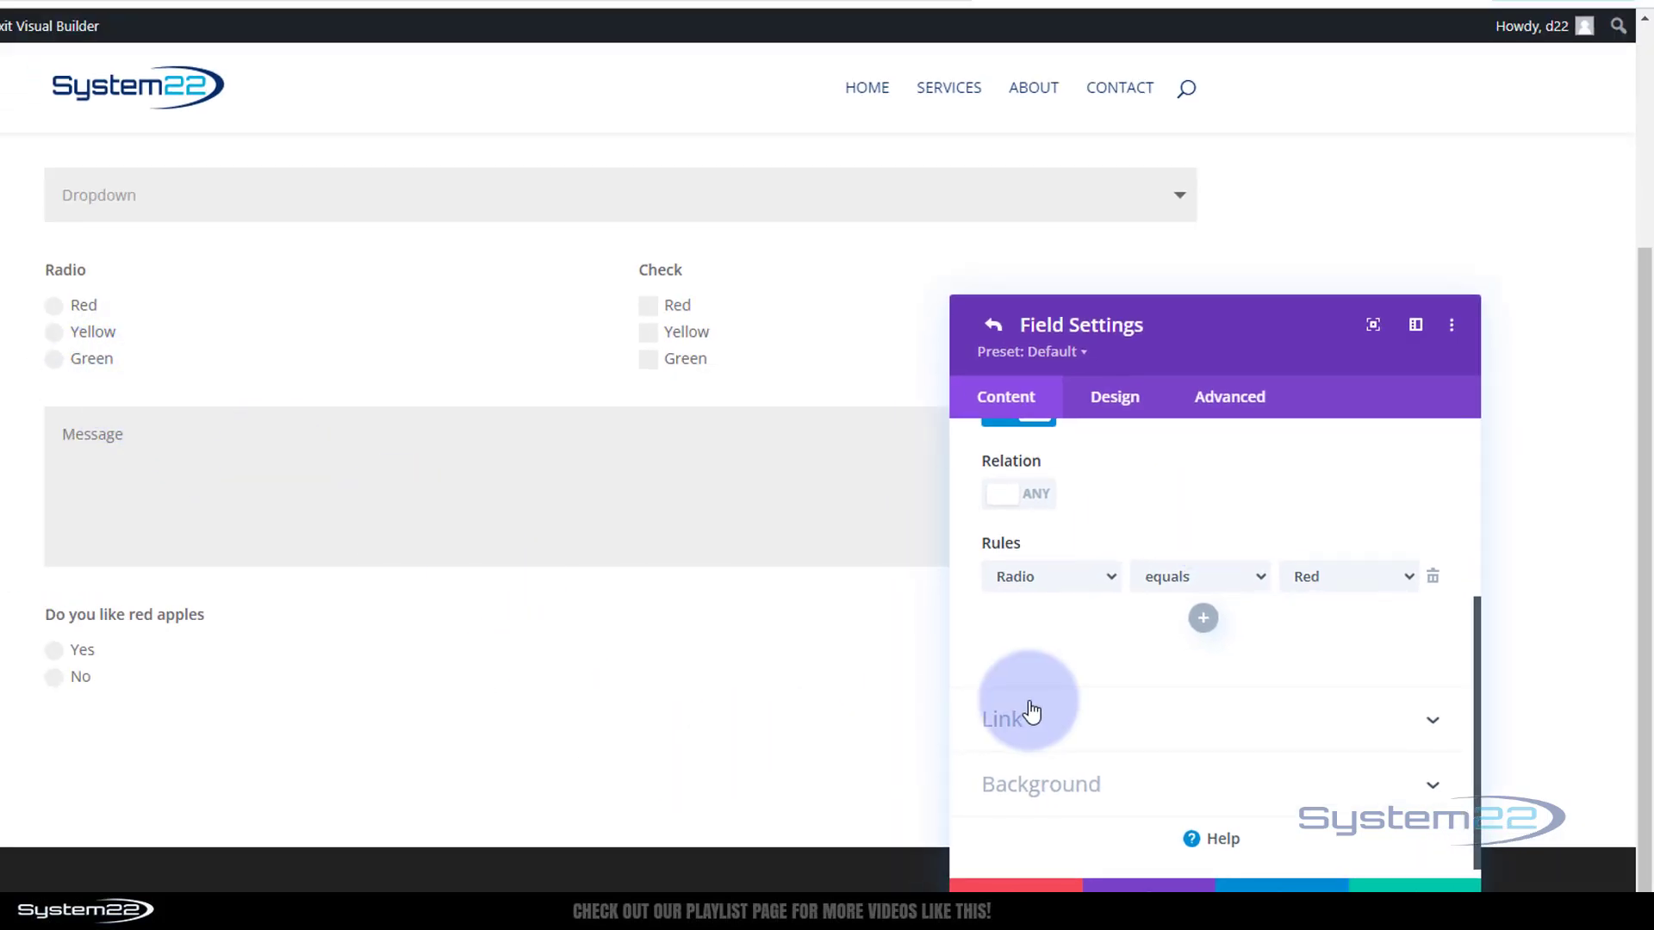
pyautogui.scroll(-1, 1291, 775)
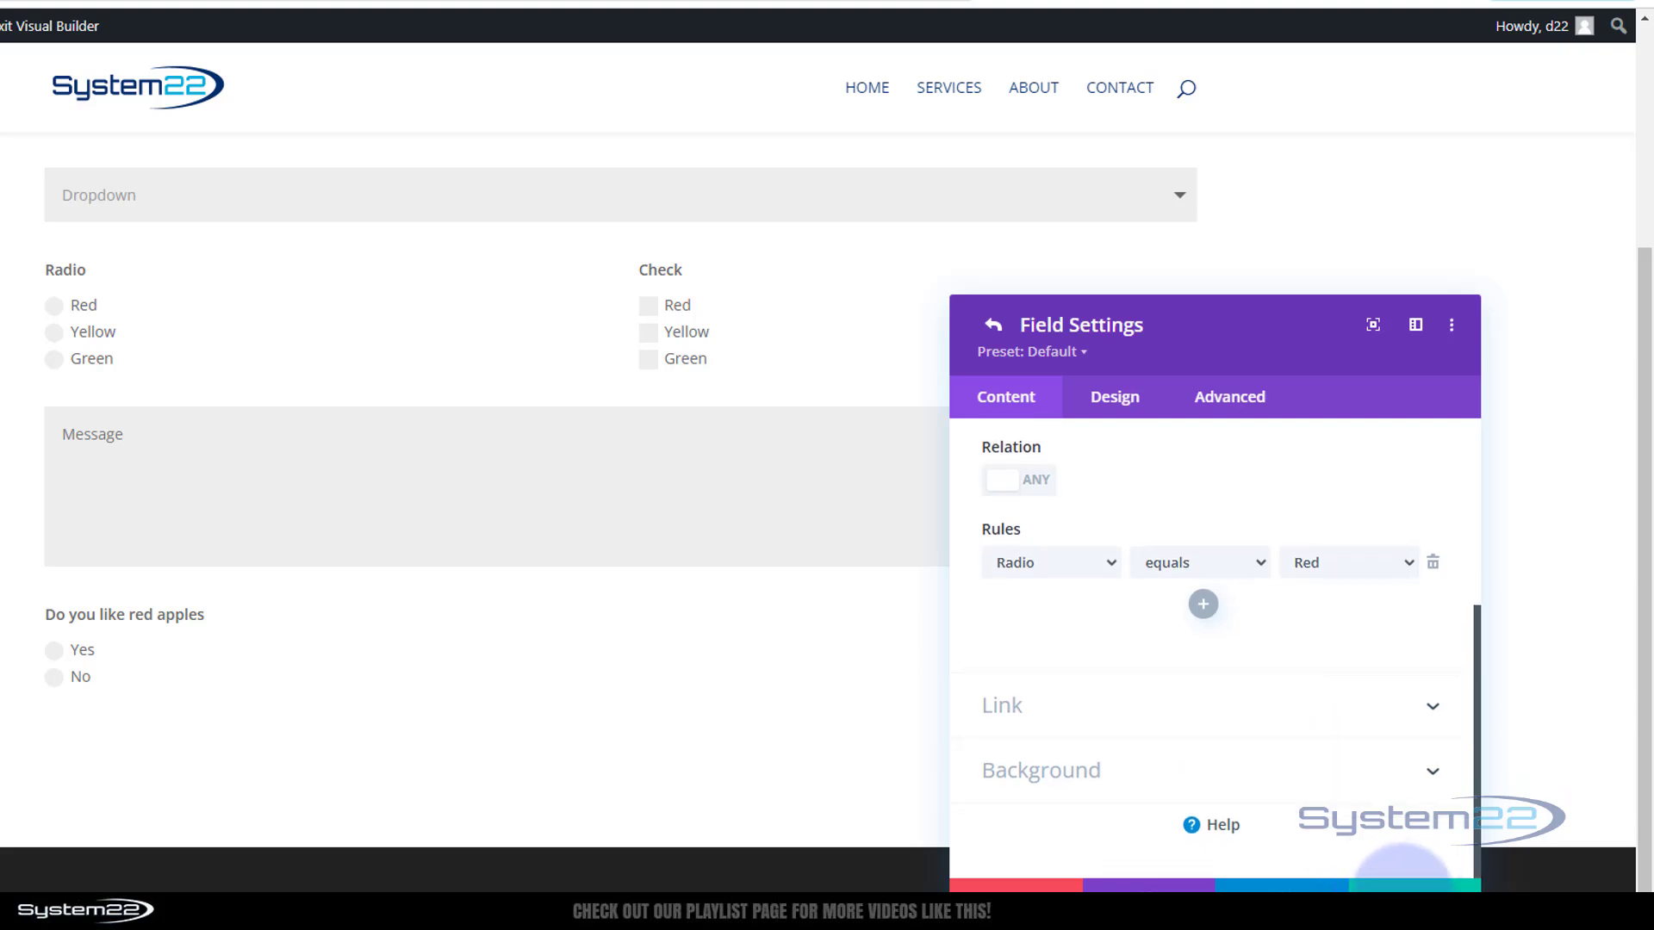
# Save the conditional logic, then rename the Field_8 ID to Red and save
pyautogui.click(1402, 890)
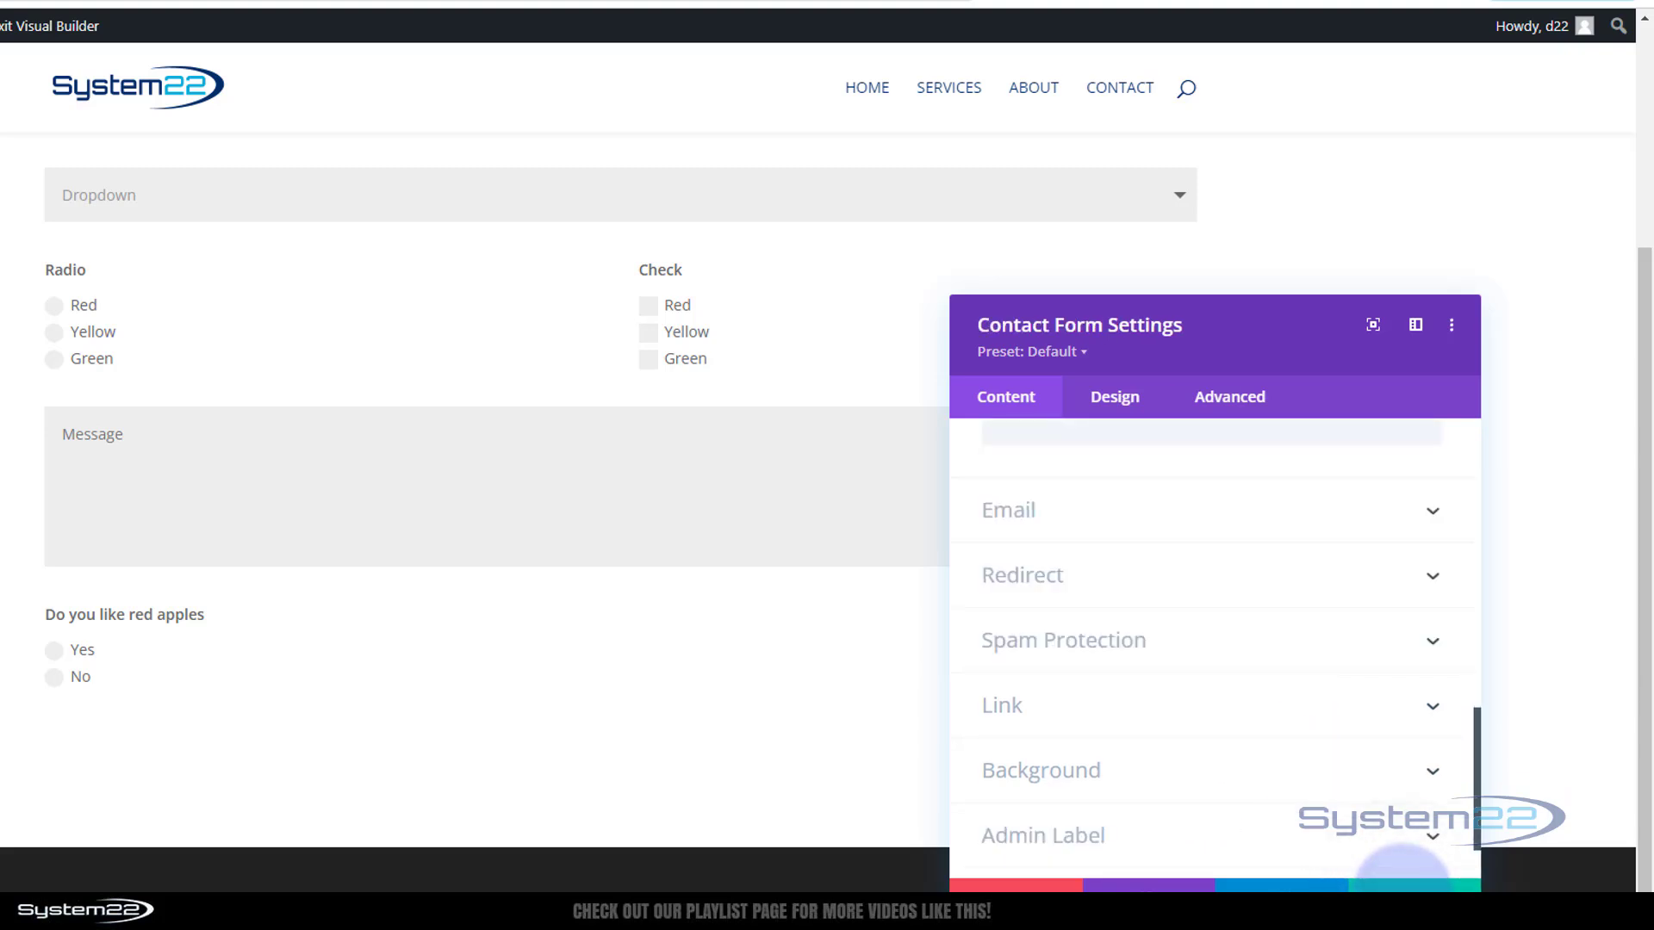
pyautogui.scroll(5, 1388, 870)
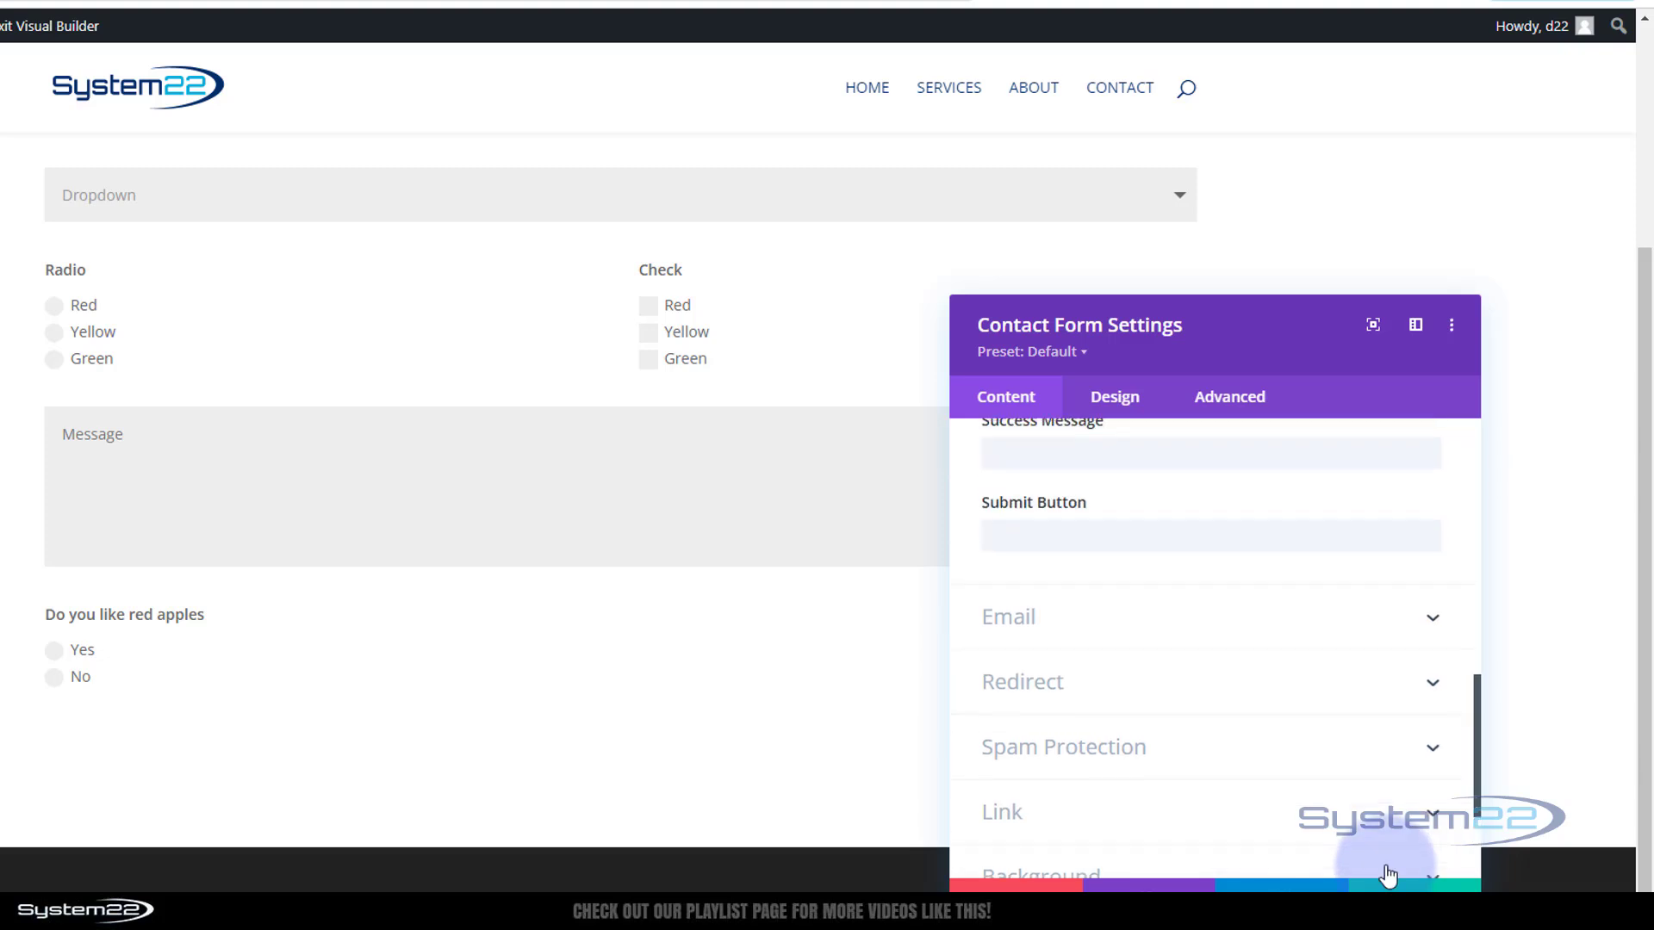
pyautogui.scroll(5, 1389, 876)
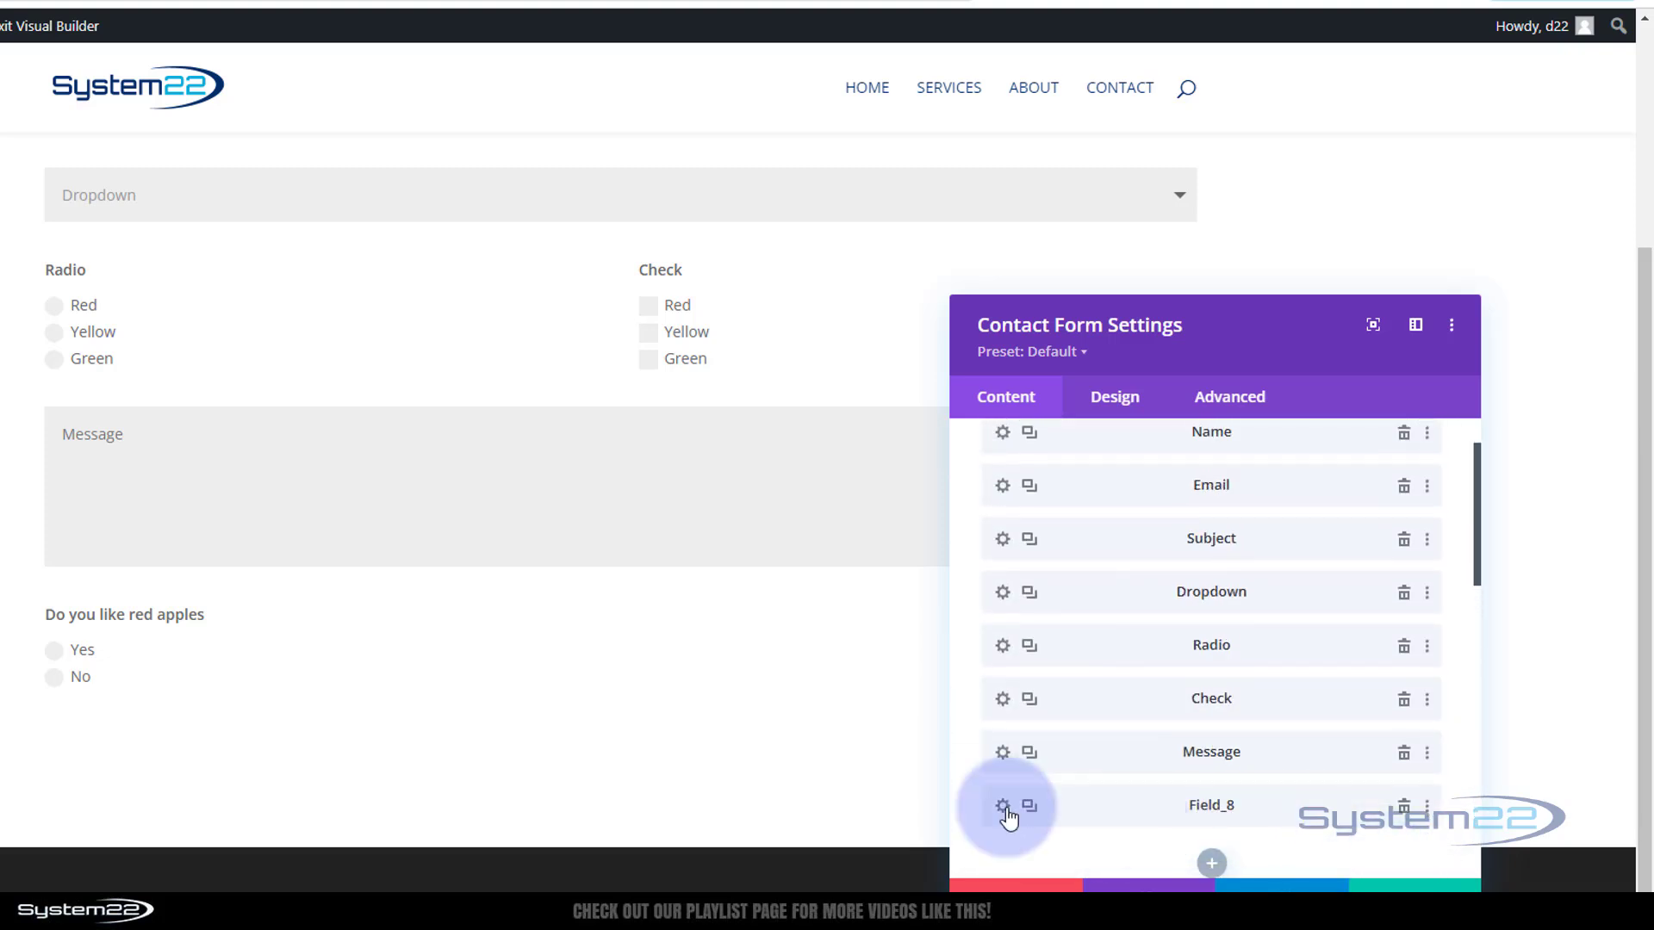
pyautogui.click(1004, 810)
pyautogui.moveTo(1044, 552); pyautogui.dragTo(921, 559)
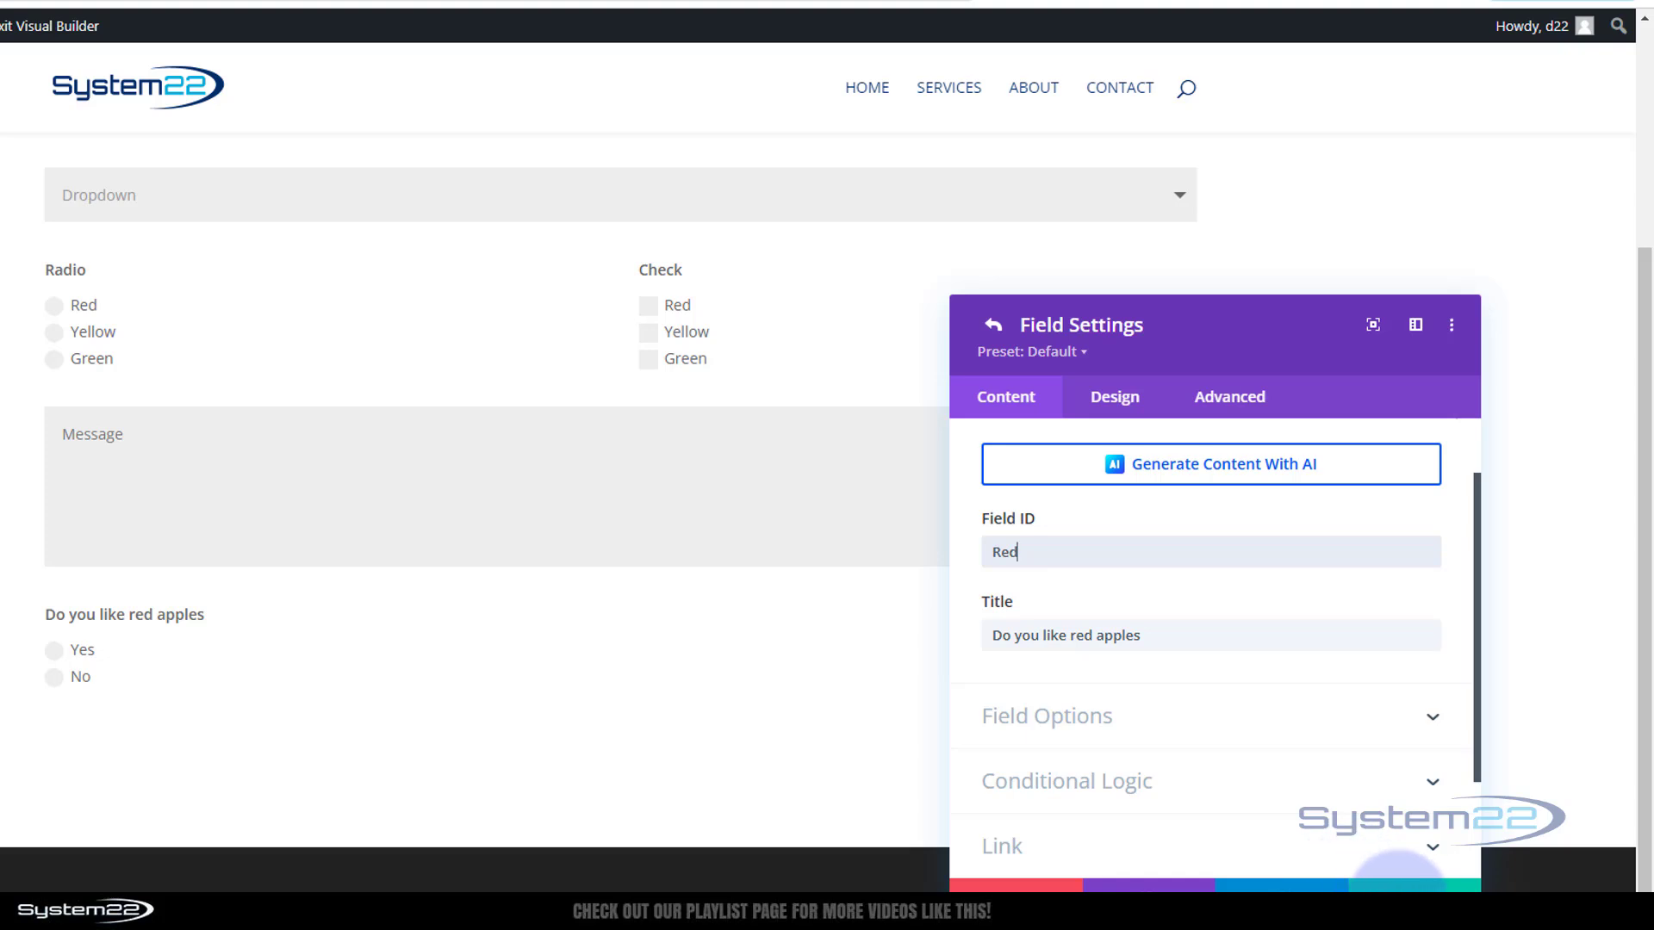
pyautogui.click(1409, 885)
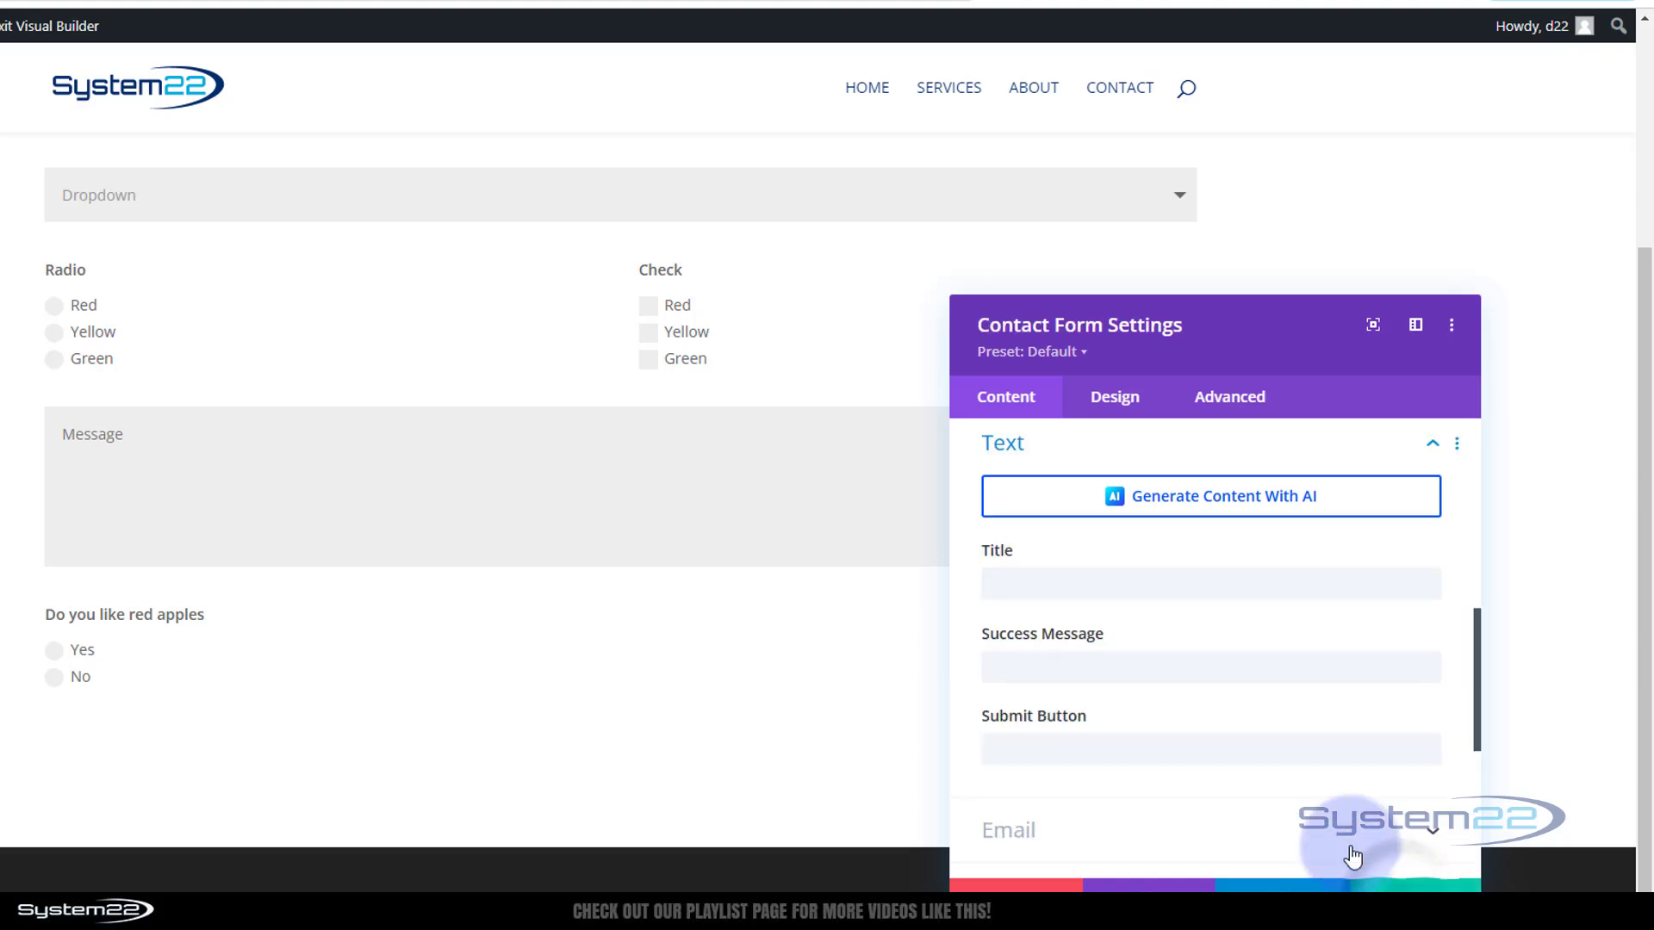
# Drag the Red question up between the Radio and Check fields
pyautogui.scroll(6, 1264, 703)
pyautogui.scroll(-1, 1264, 703)
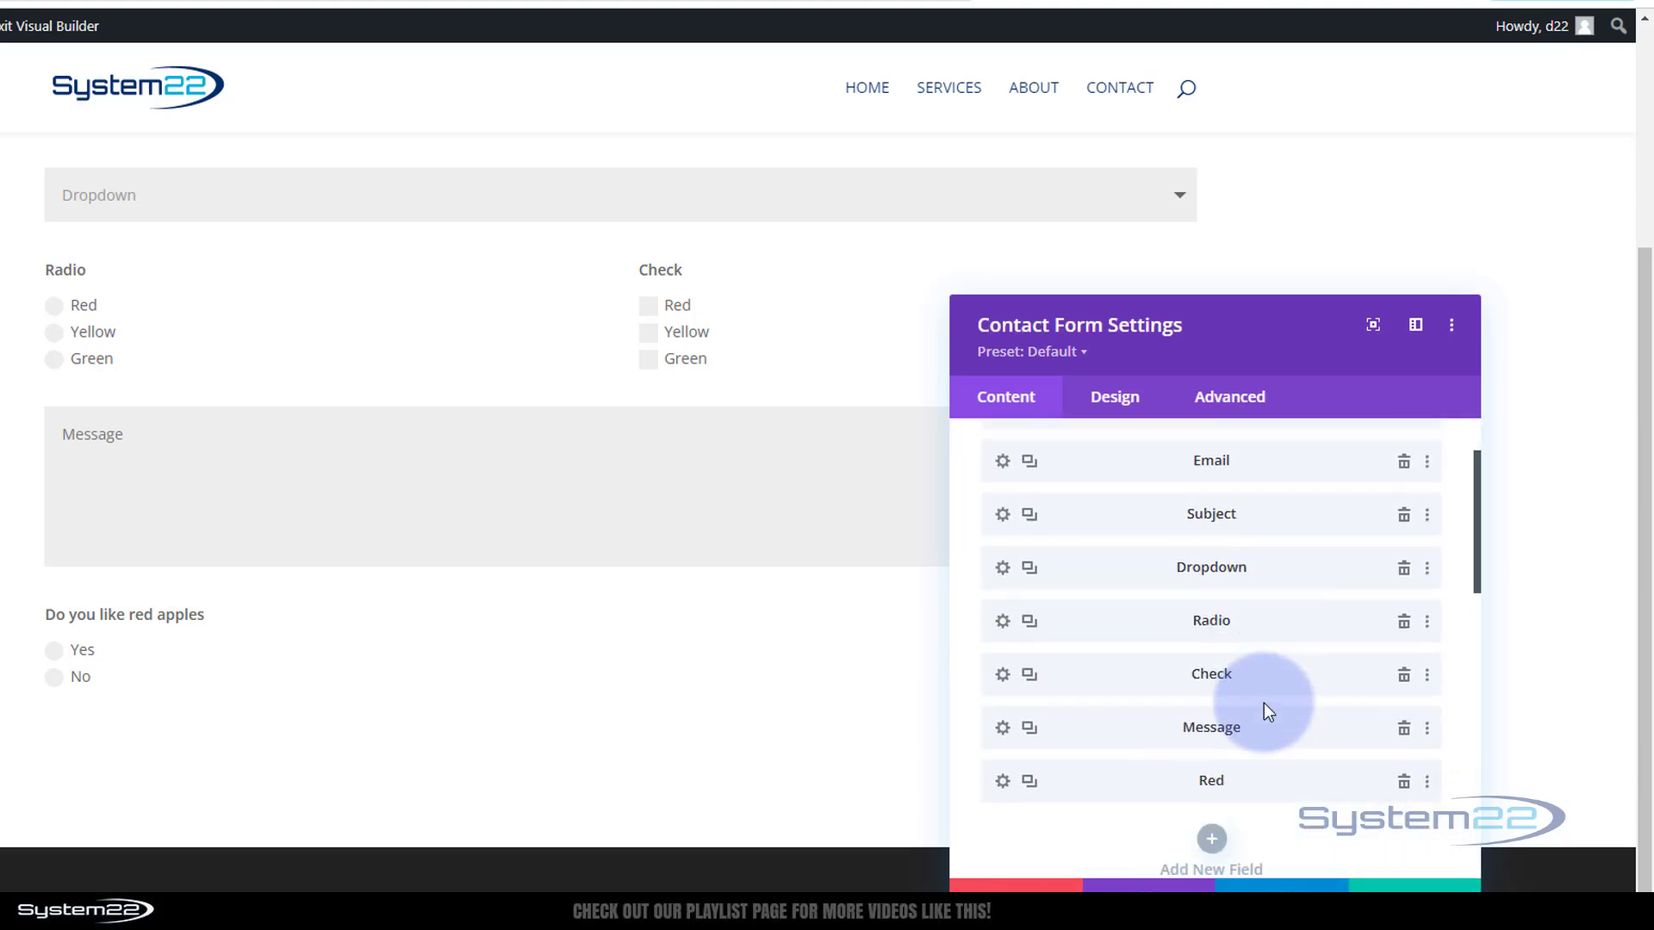
pyautogui.moveTo(1178, 773); pyautogui.dragTo(1130, 669)
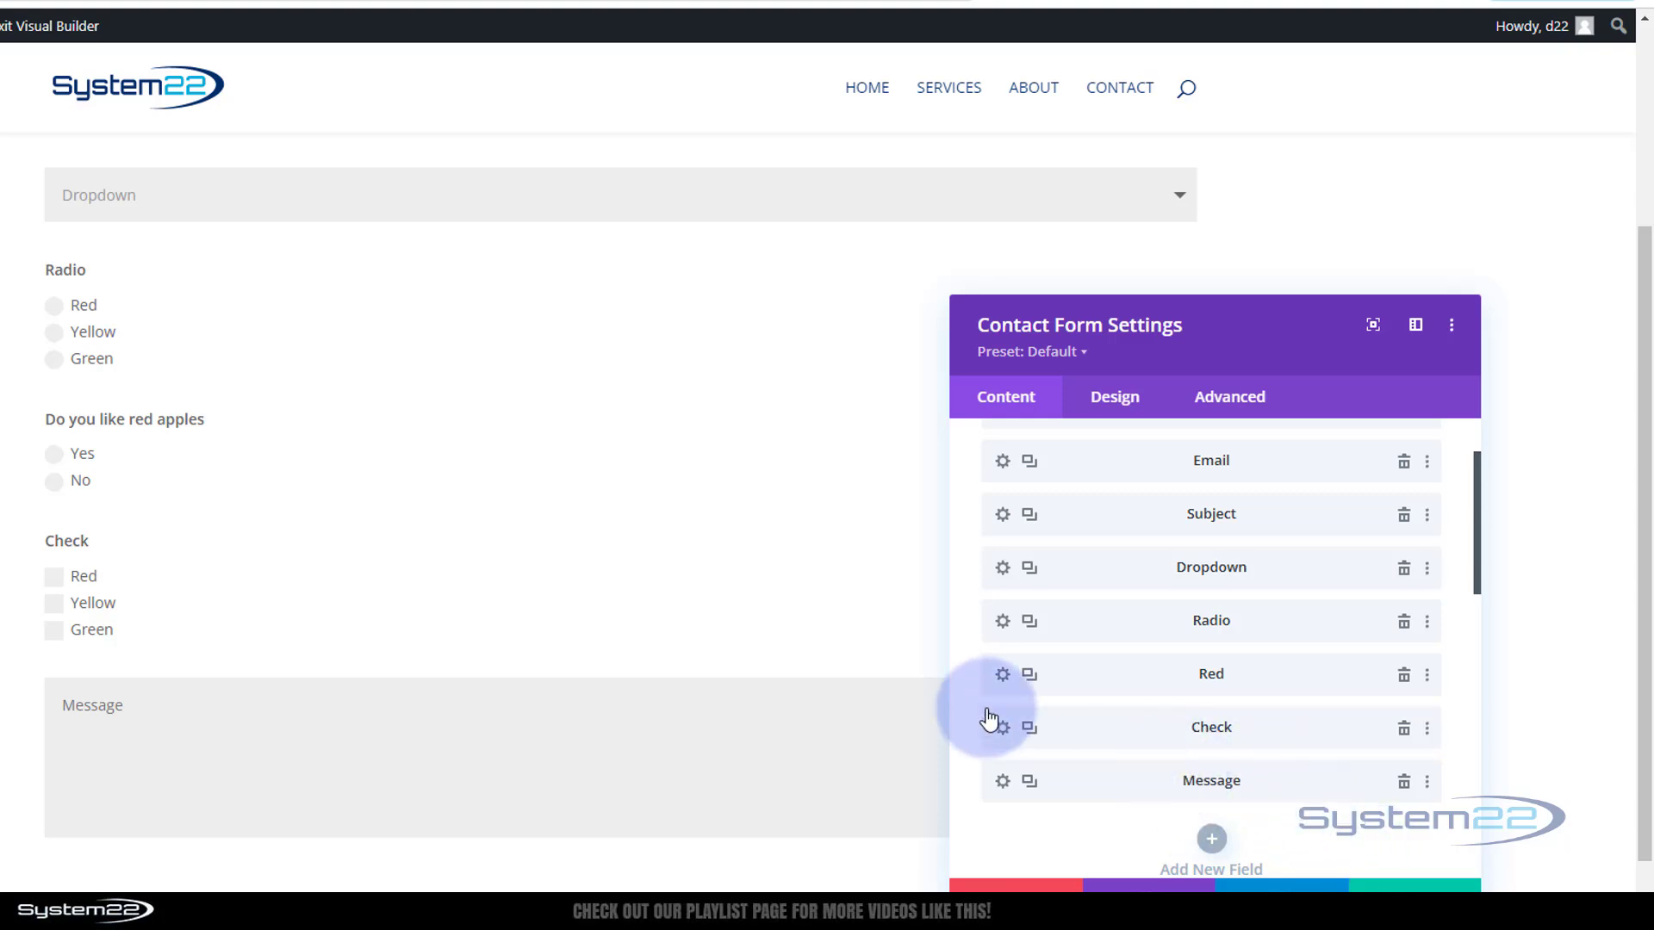
# Duplicate the Red question, setting the copy's ID to Yellow and title to 'Do you like bananas'
pyautogui.click(1030, 678)
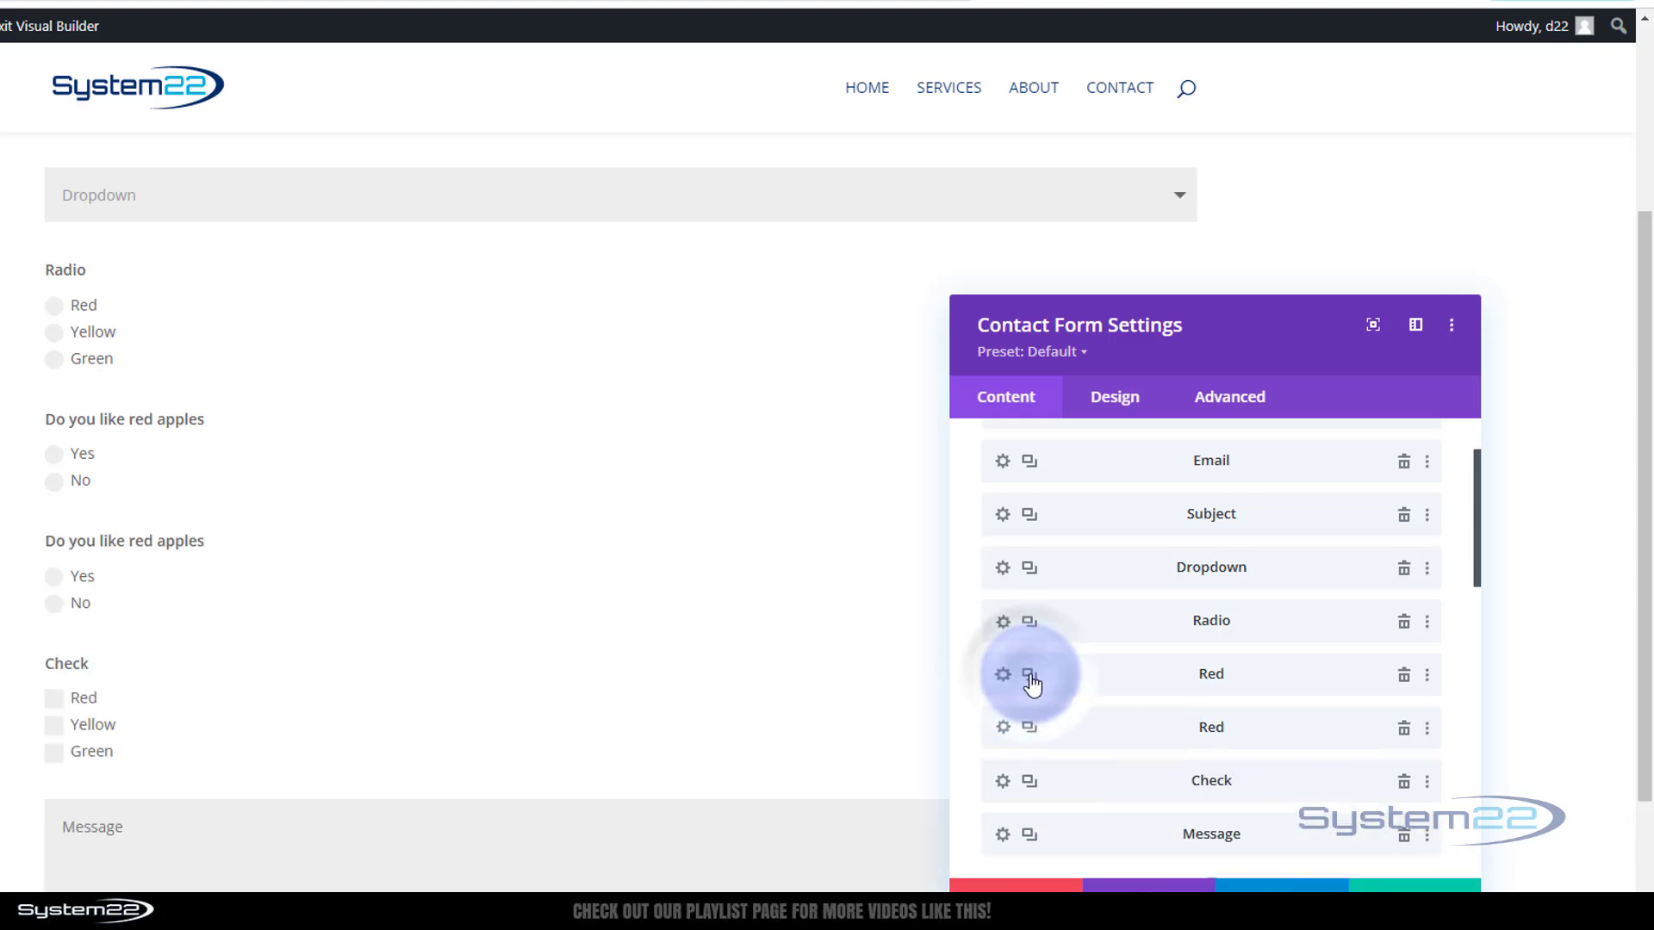
pyautogui.click(1002, 730)
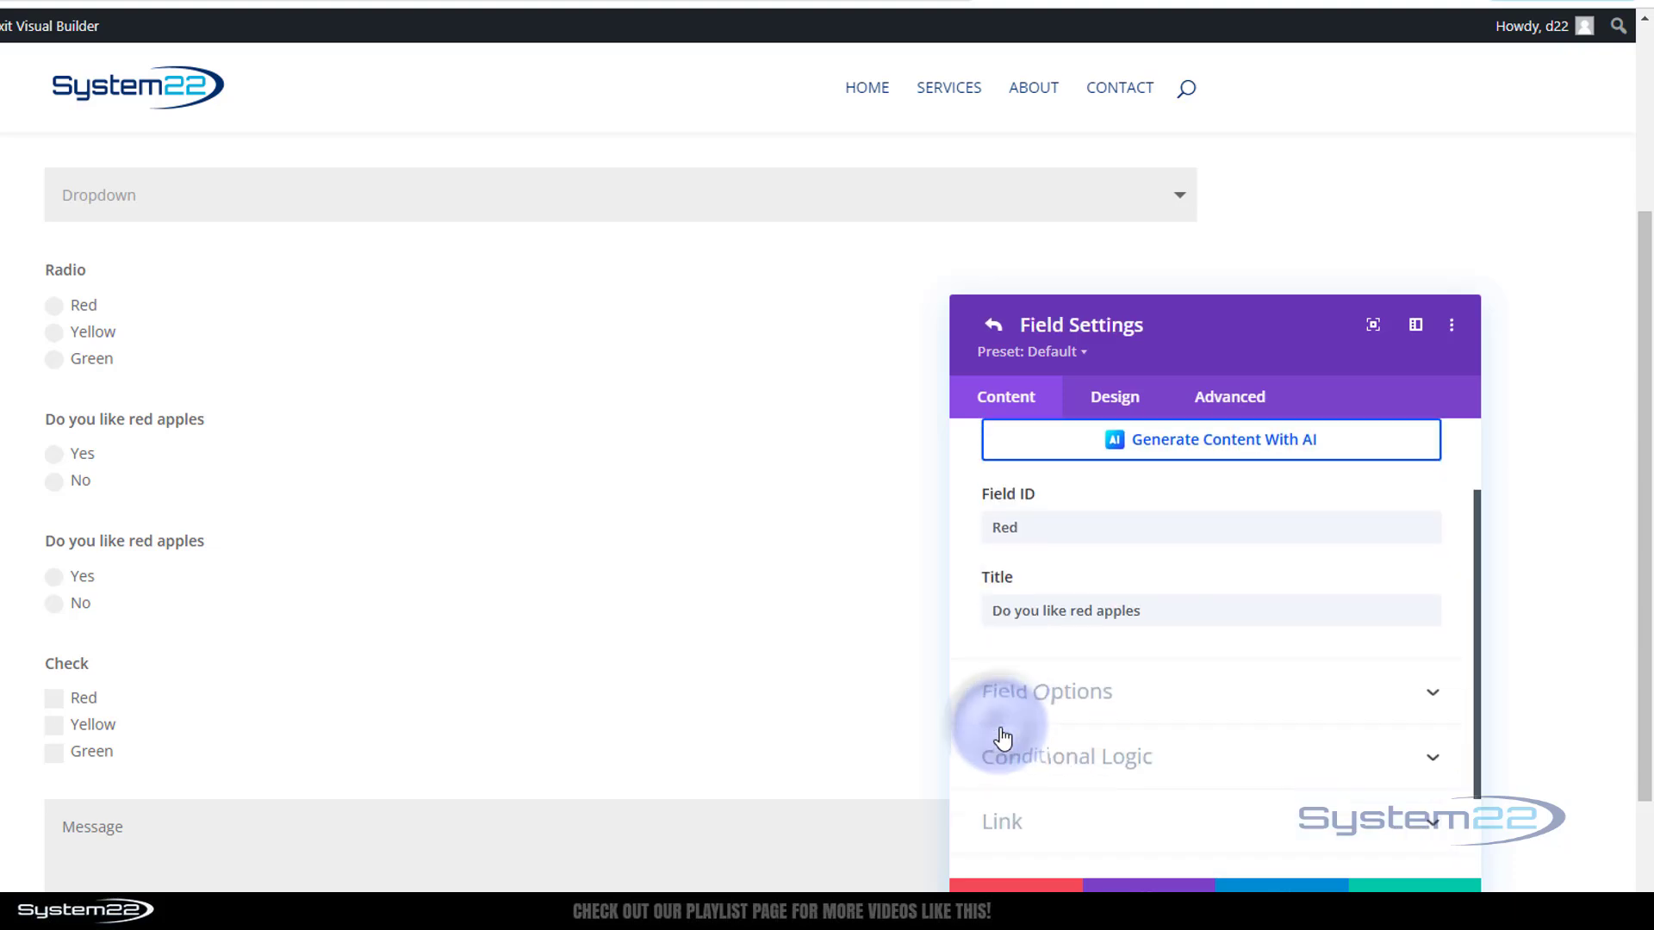
pyautogui.moveTo(1026, 529); pyautogui.dragTo(976, 533)
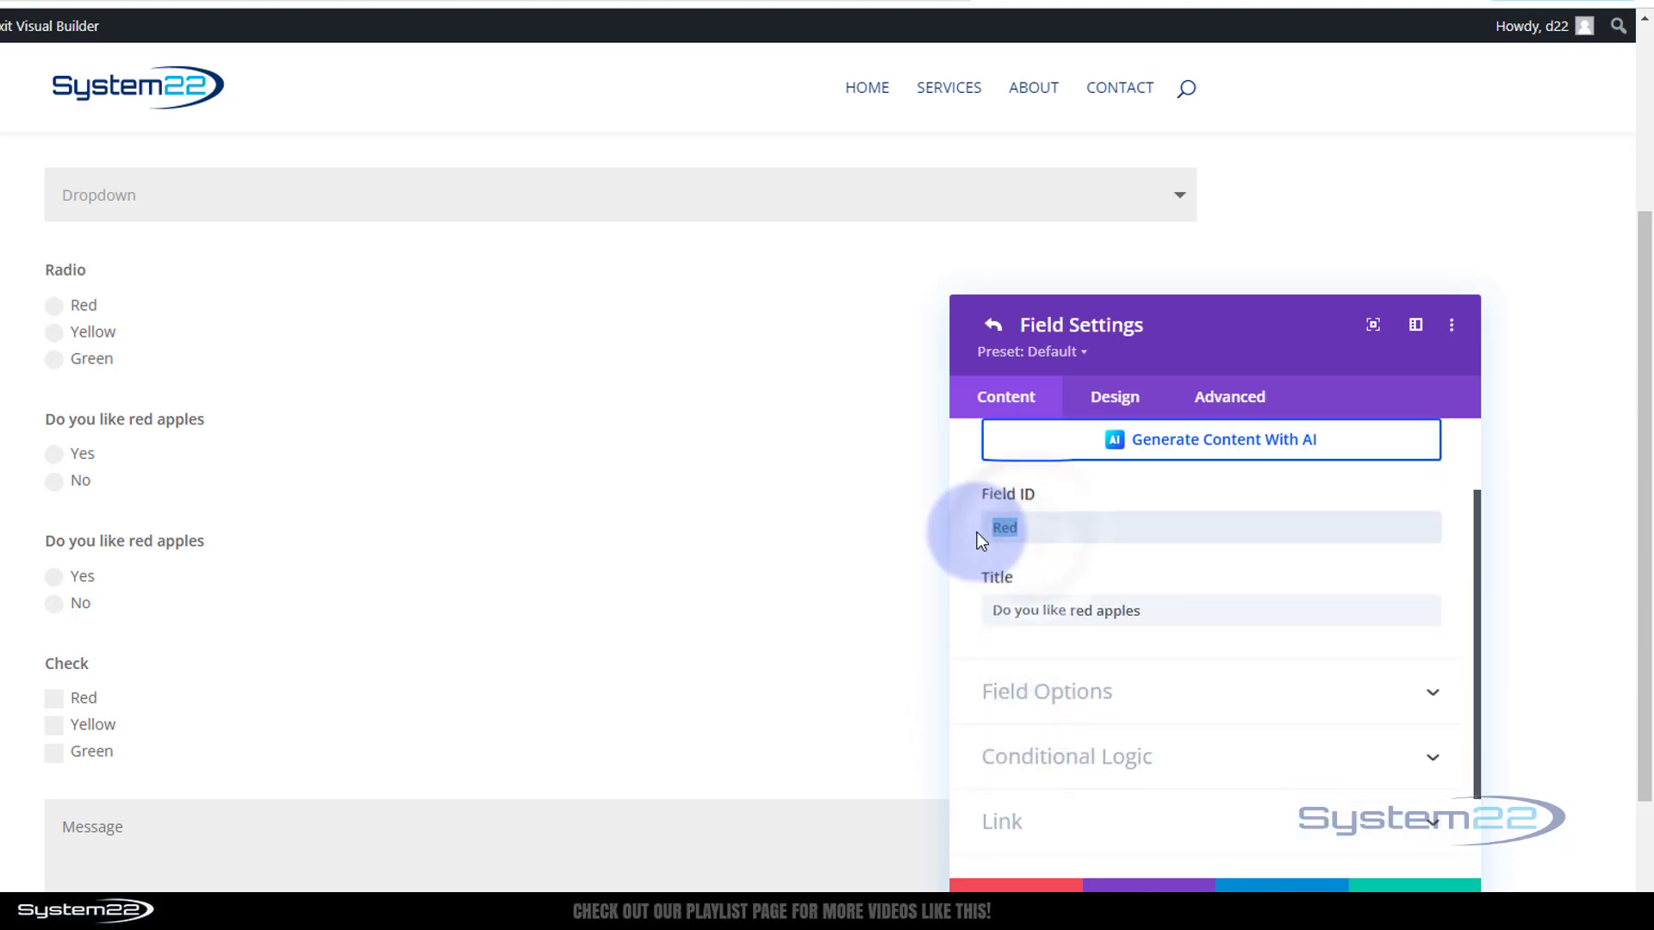
pyautogui.write('Yellow')
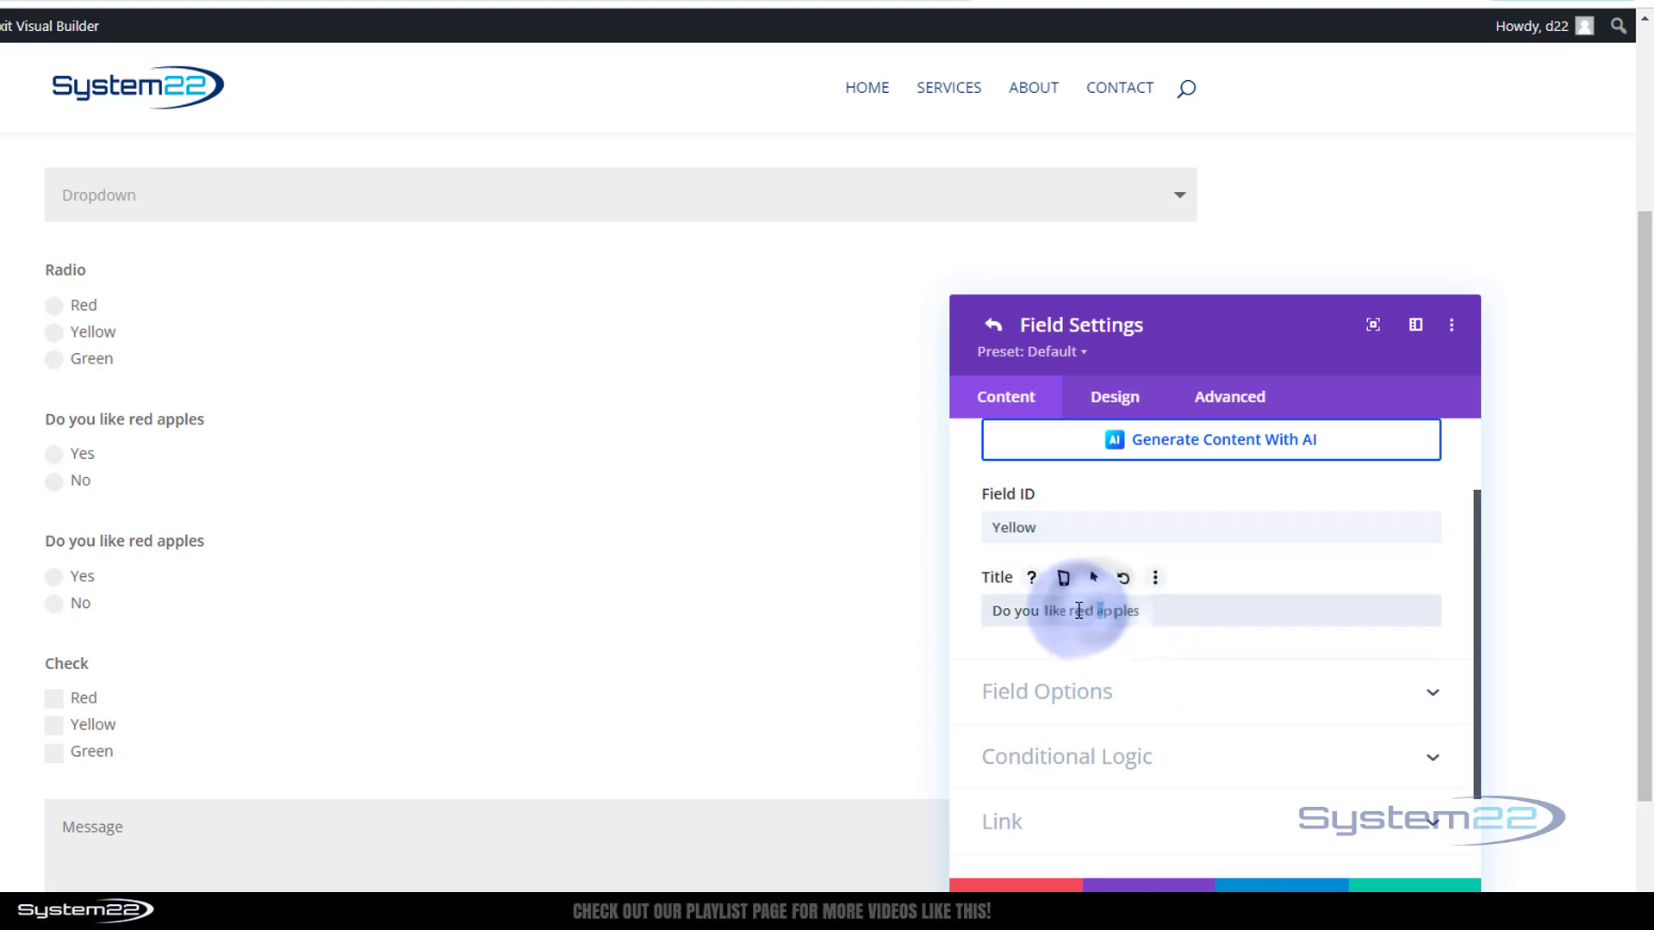
pyautogui.moveTo(1070, 613); pyautogui.dragTo(1148, 612)
pyautogui.write('banana')
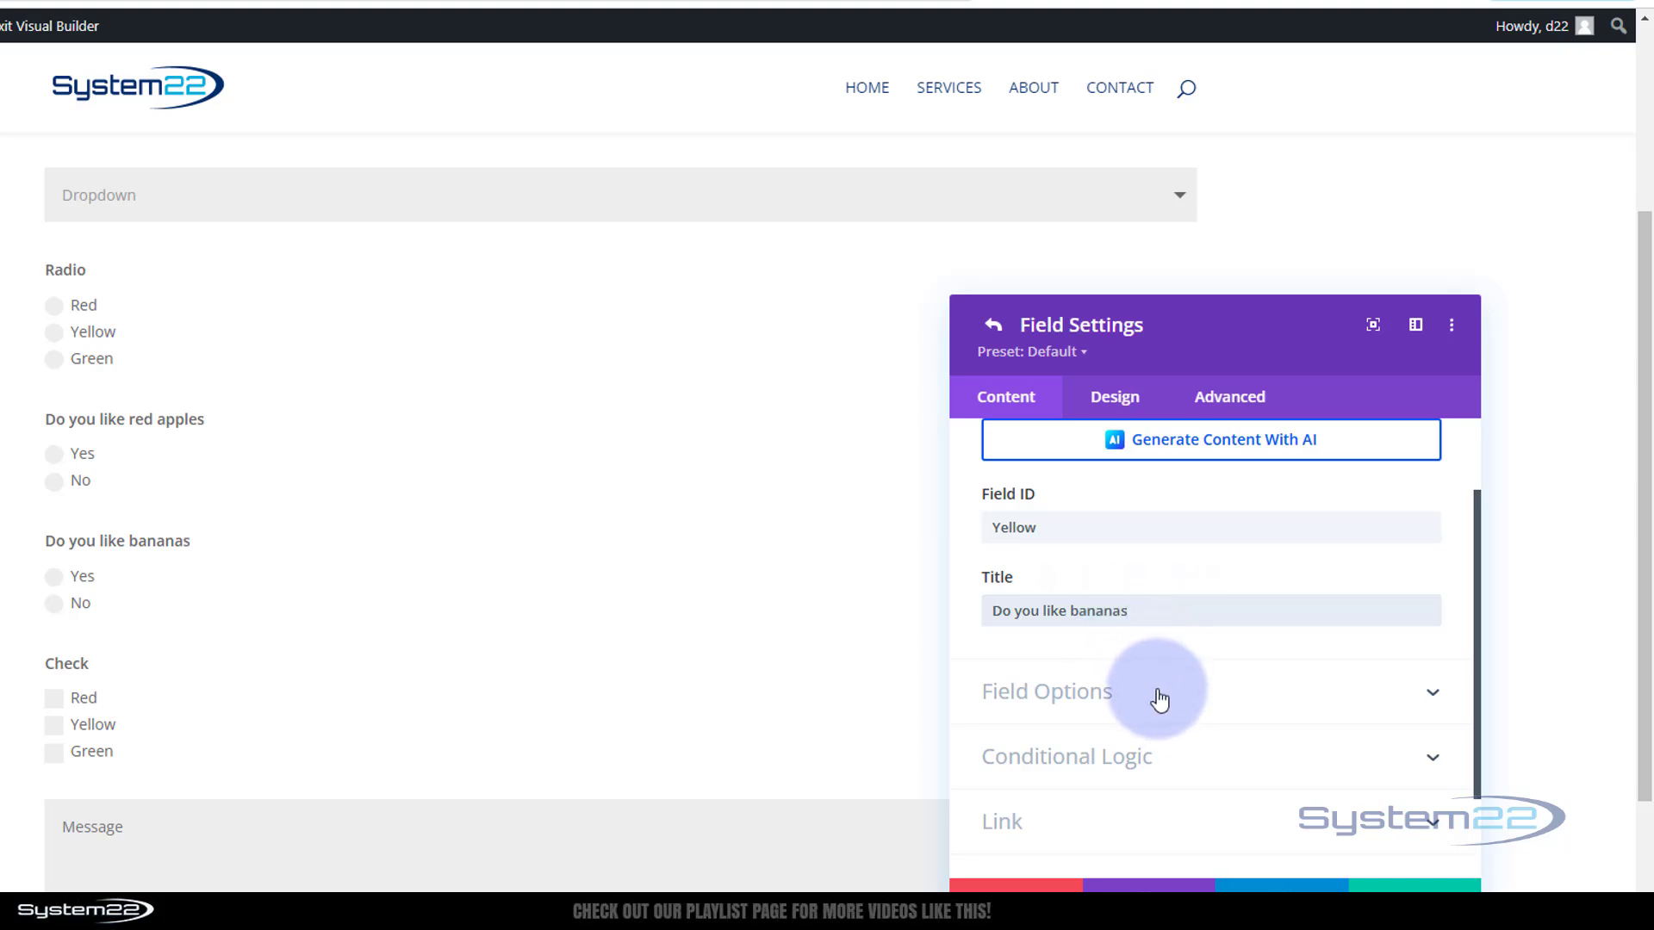
# Change the bananas question's conditional rule value from Red to Yellow and save
pyautogui.click(1158, 699)
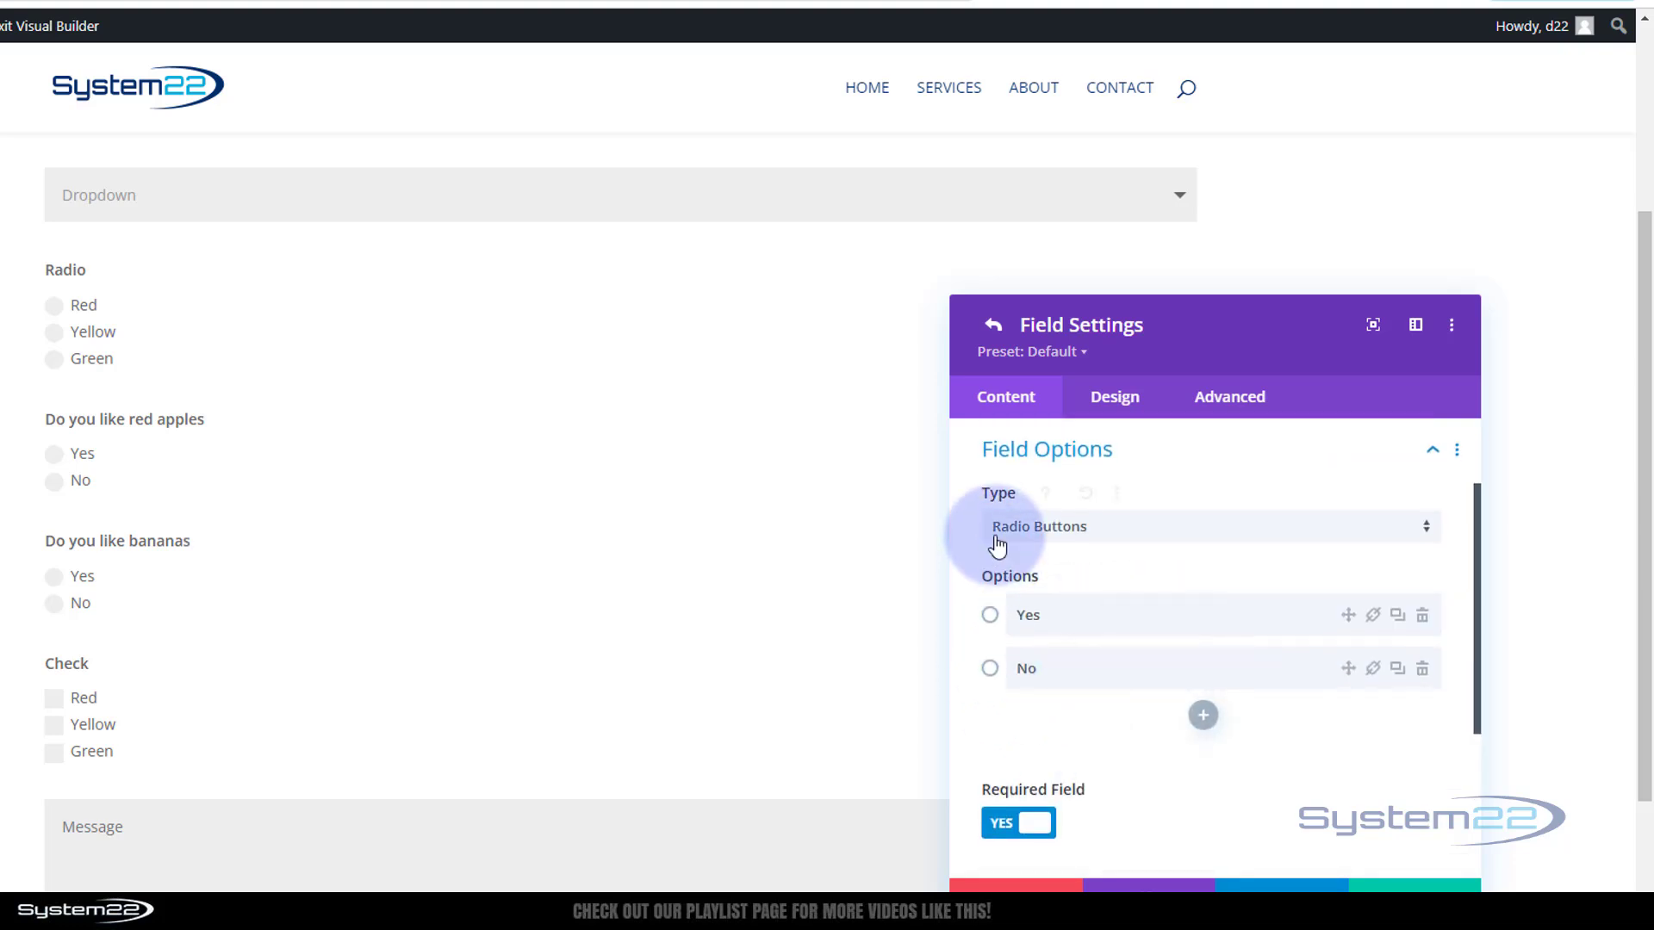
pyautogui.scroll(-3, 1155, 701)
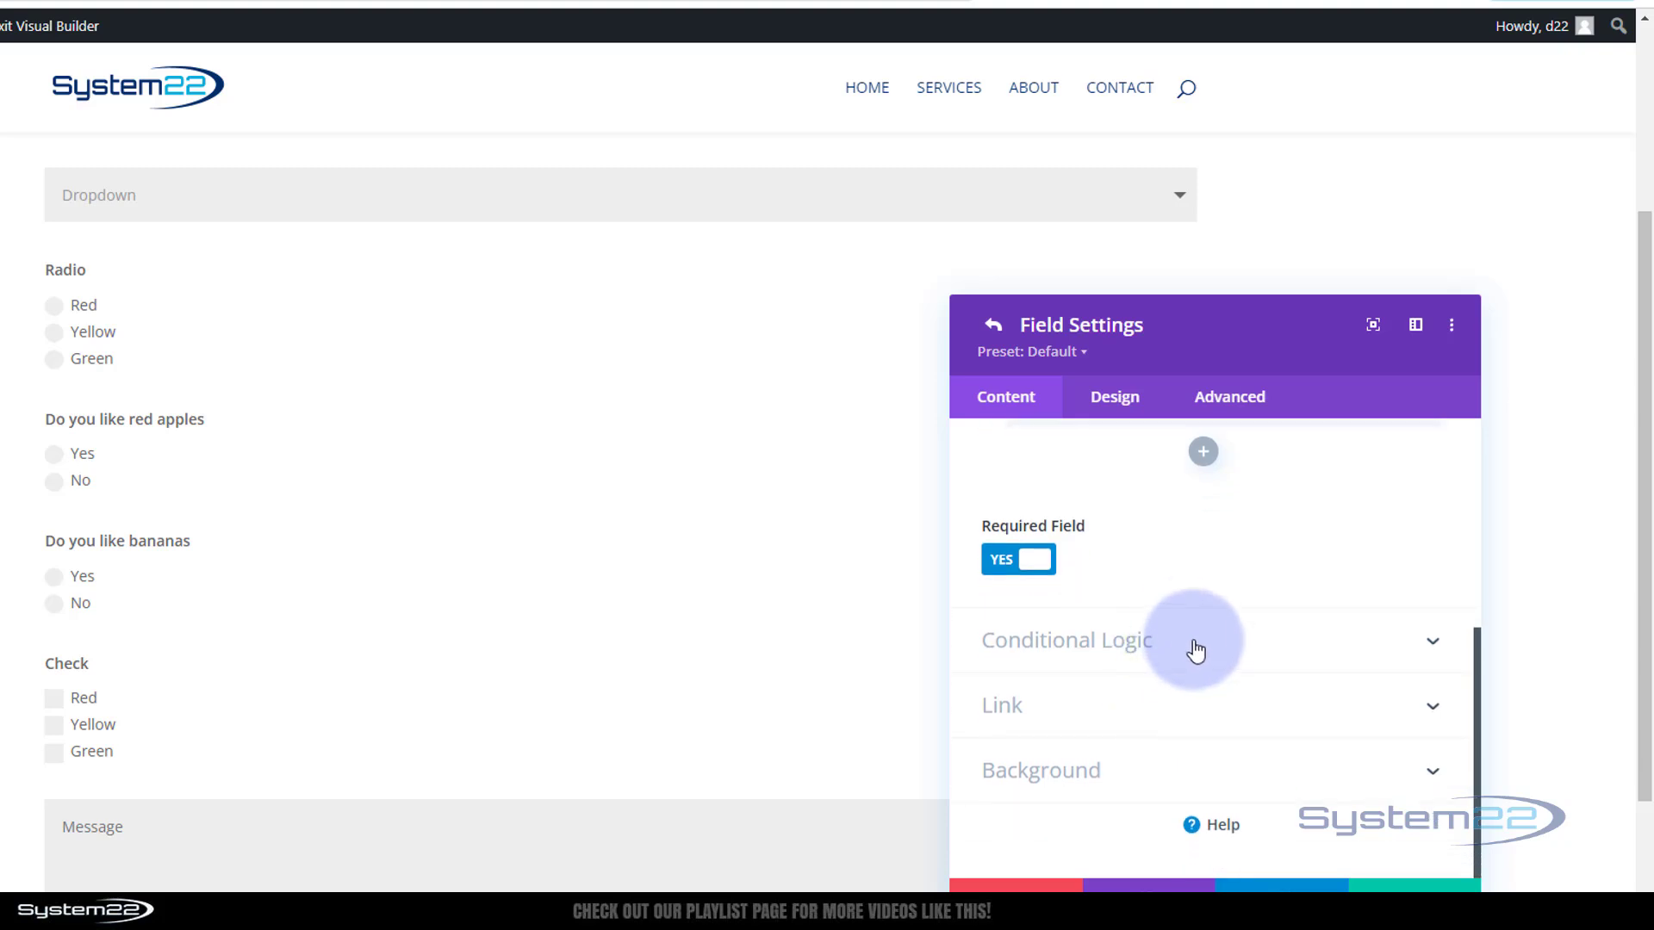
pyautogui.click(1196, 650)
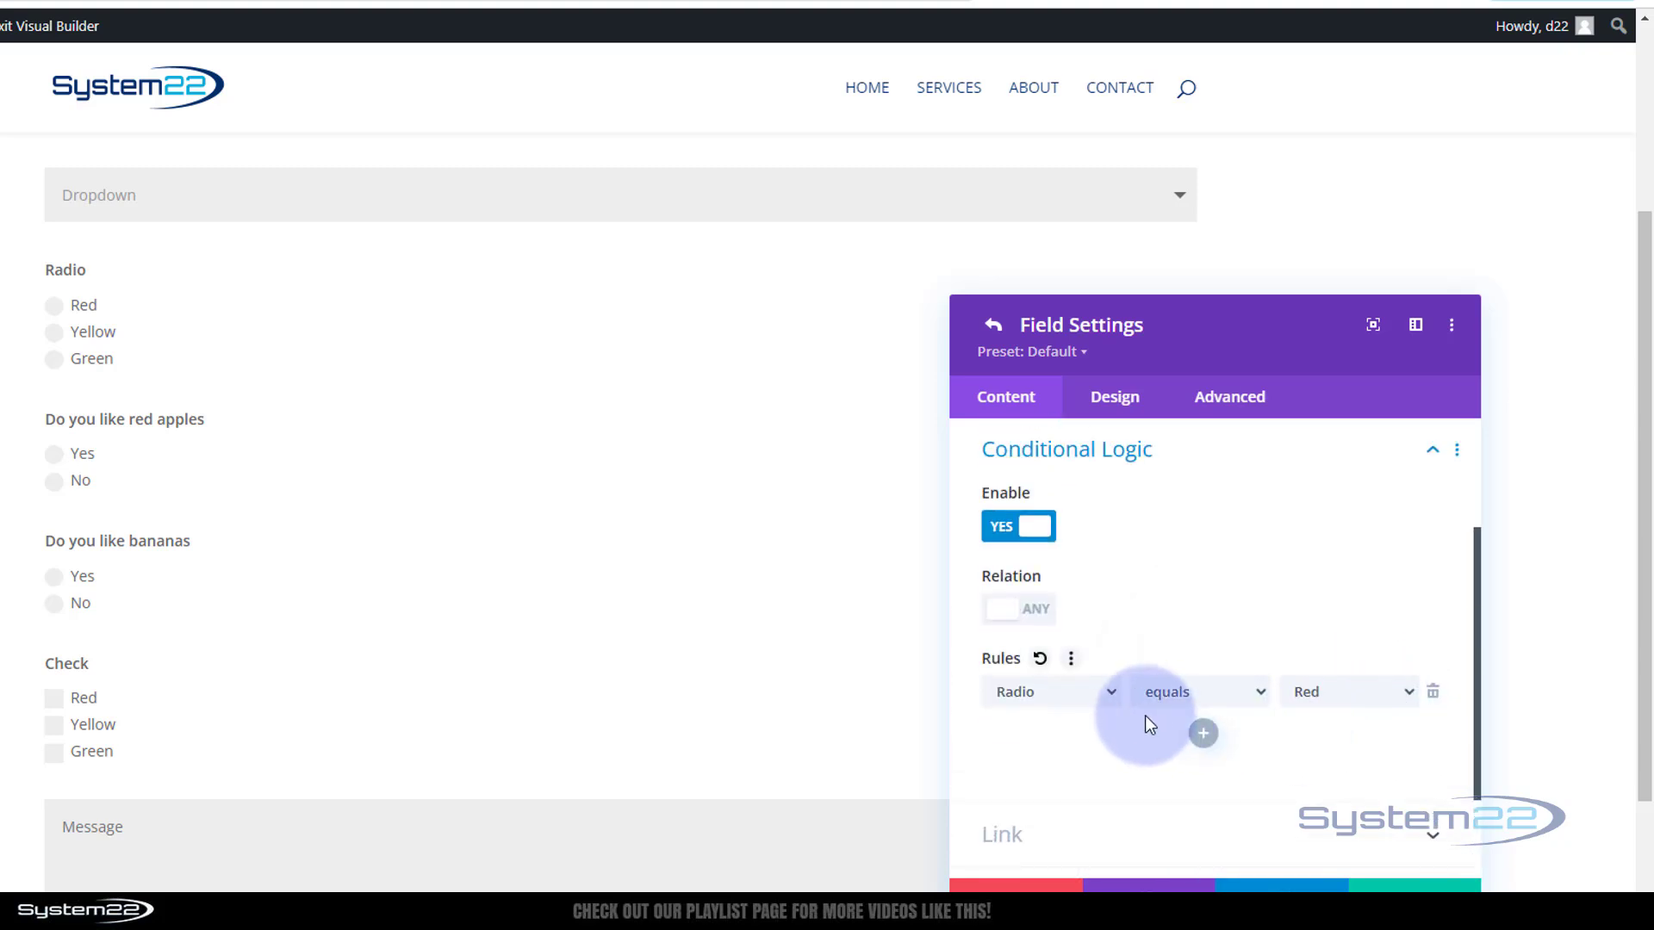
pyautogui.click(1402, 692)
pyautogui.click(1347, 746)
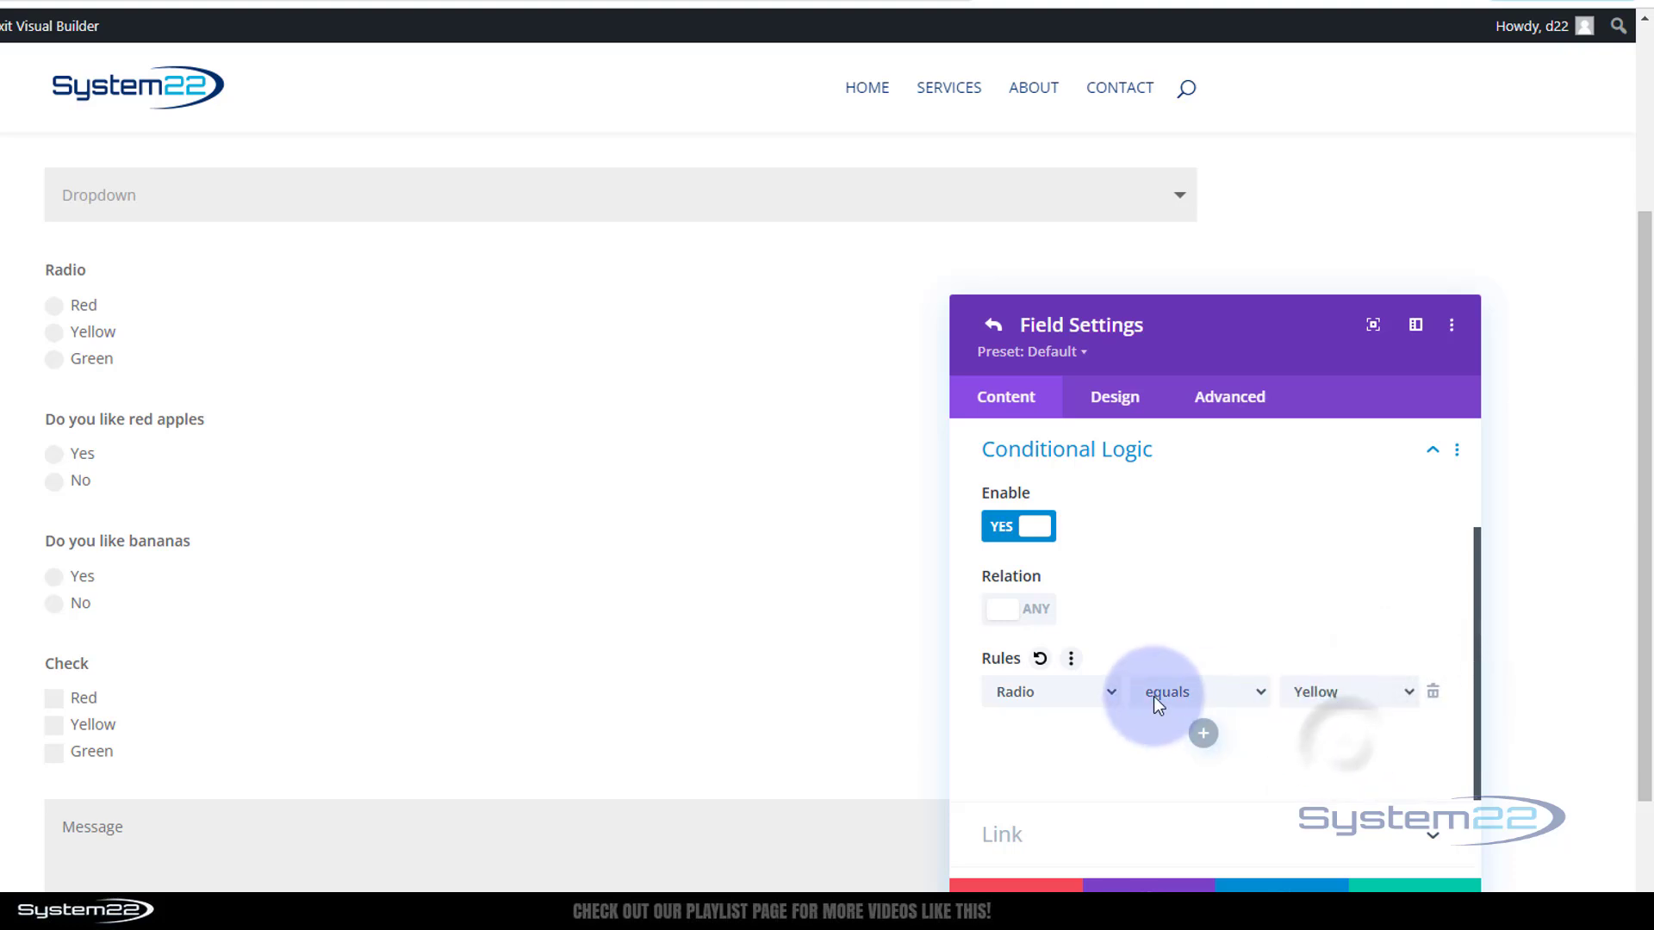
pyautogui.click(1417, 884)
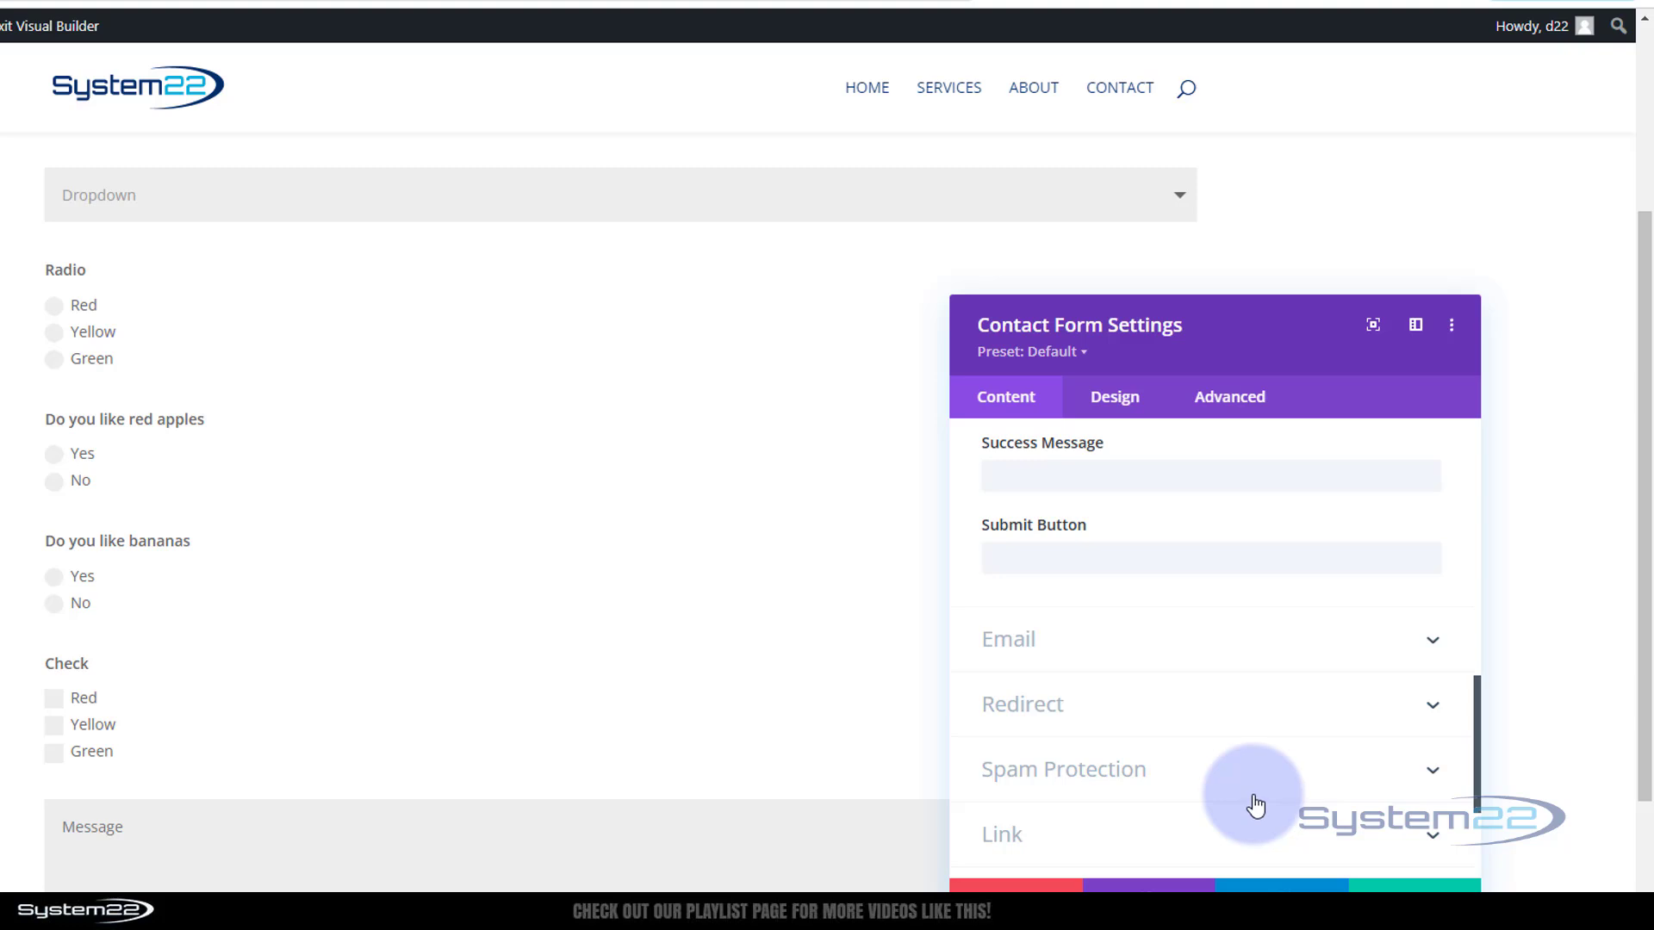
pyautogui.scroll(8, 1255, 805)
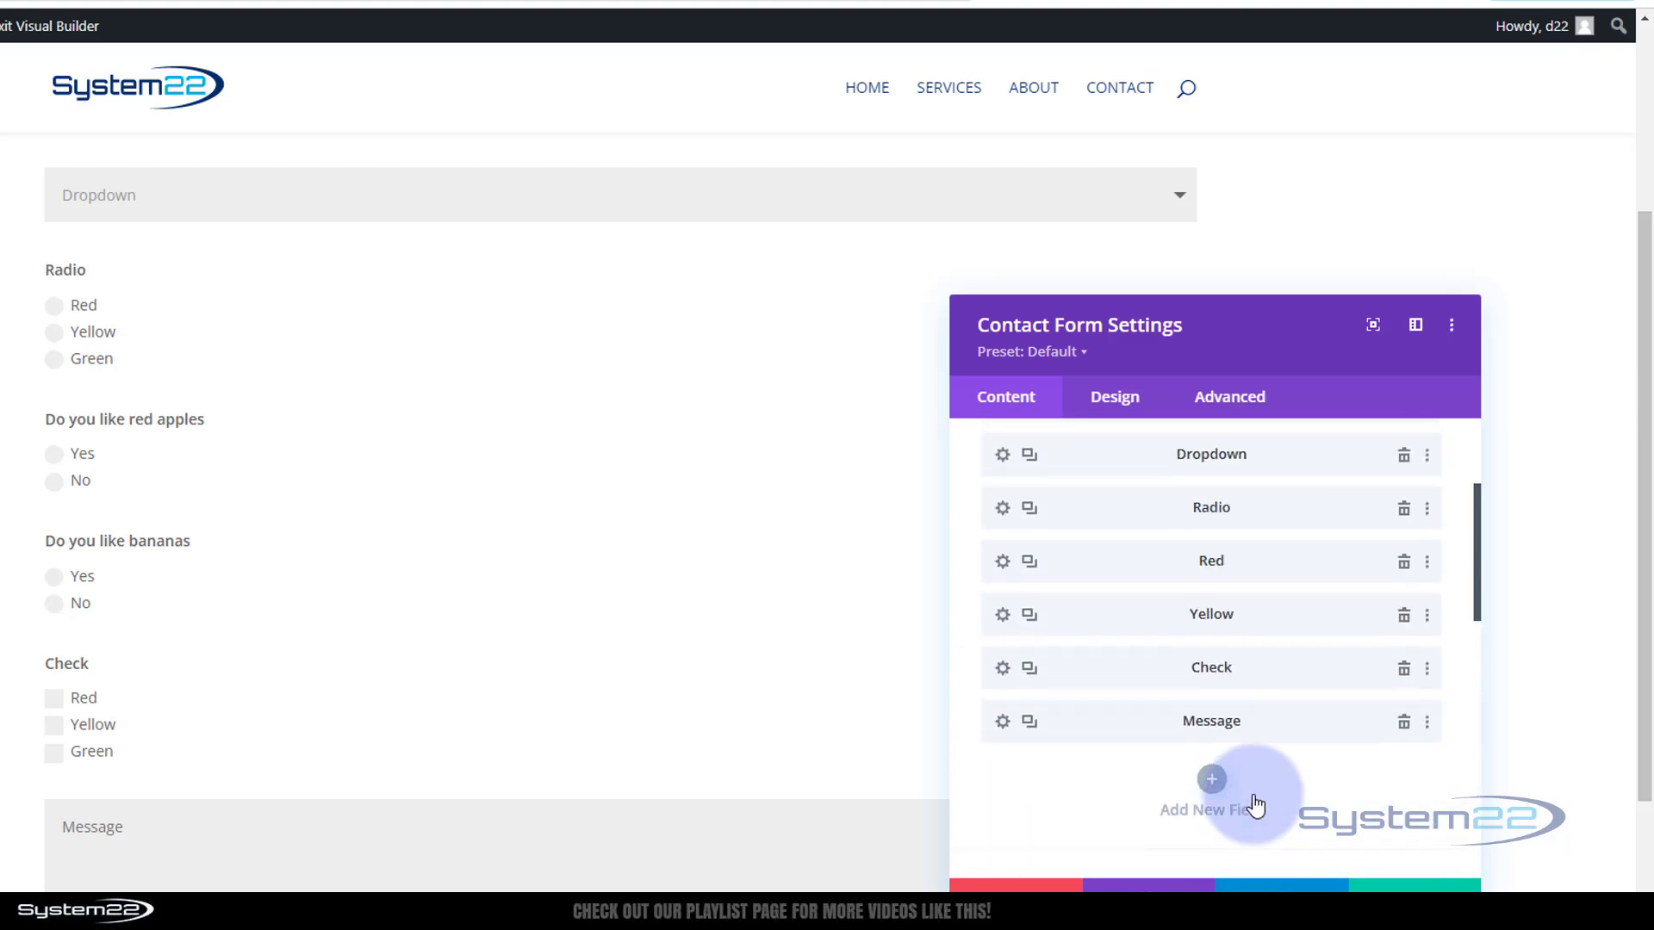
# Duplicate the bananas question and begin retitling the copy 'Do you like green Apples'
pyautogui.click(1028, 616)
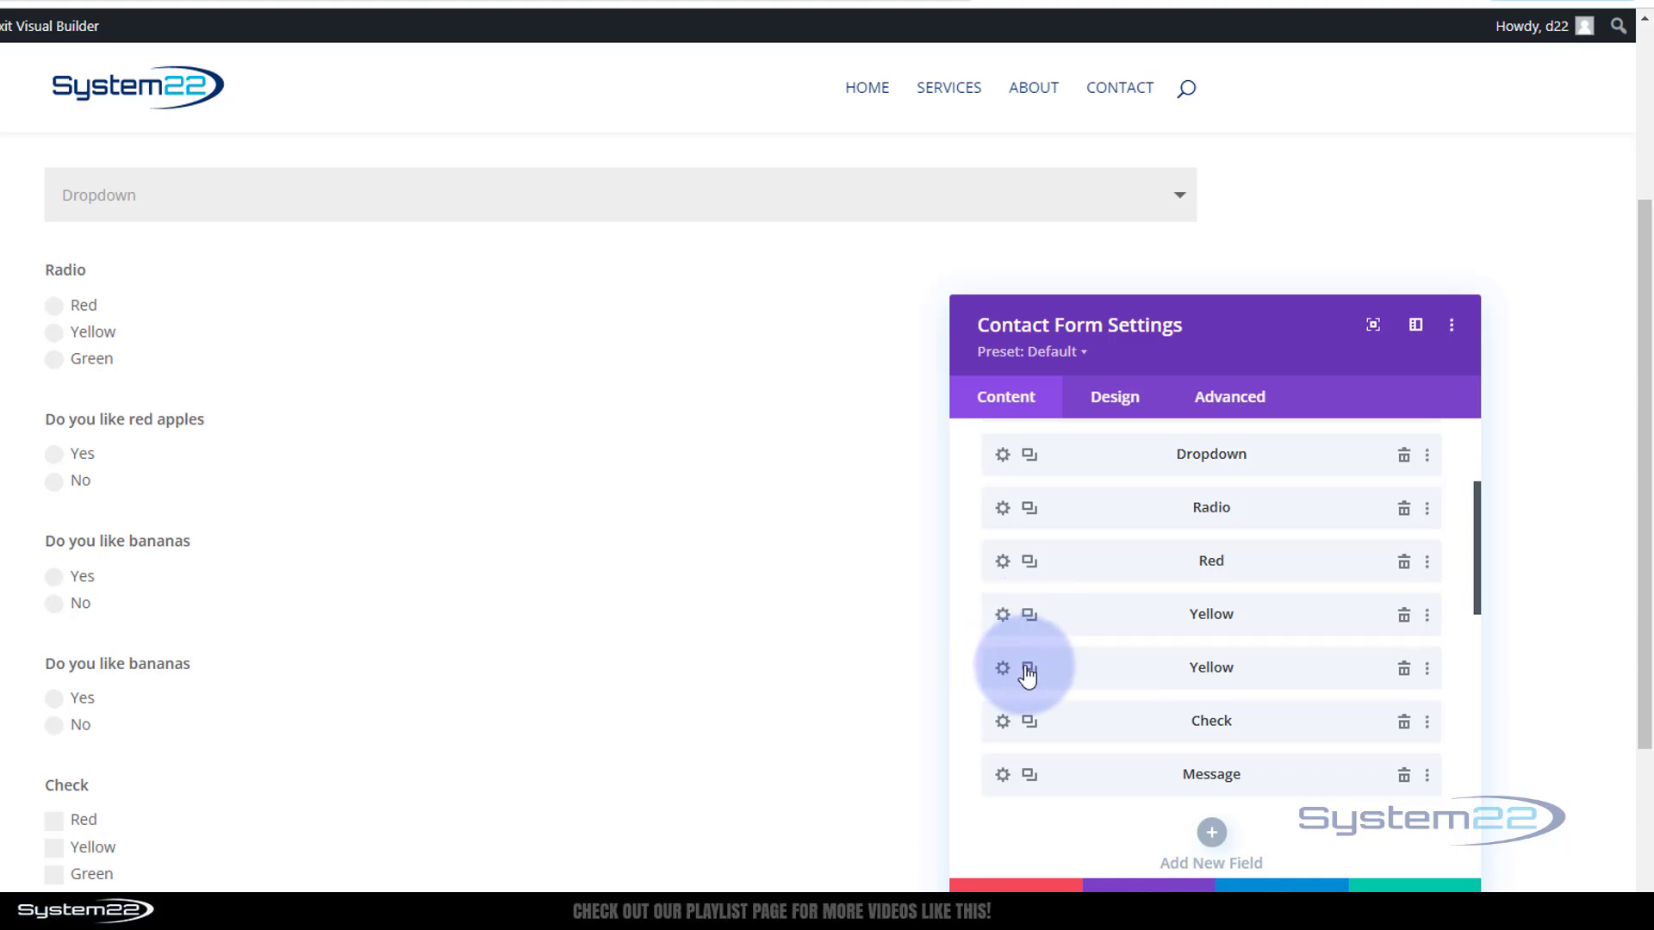
pyautogui.click(1003, 670)
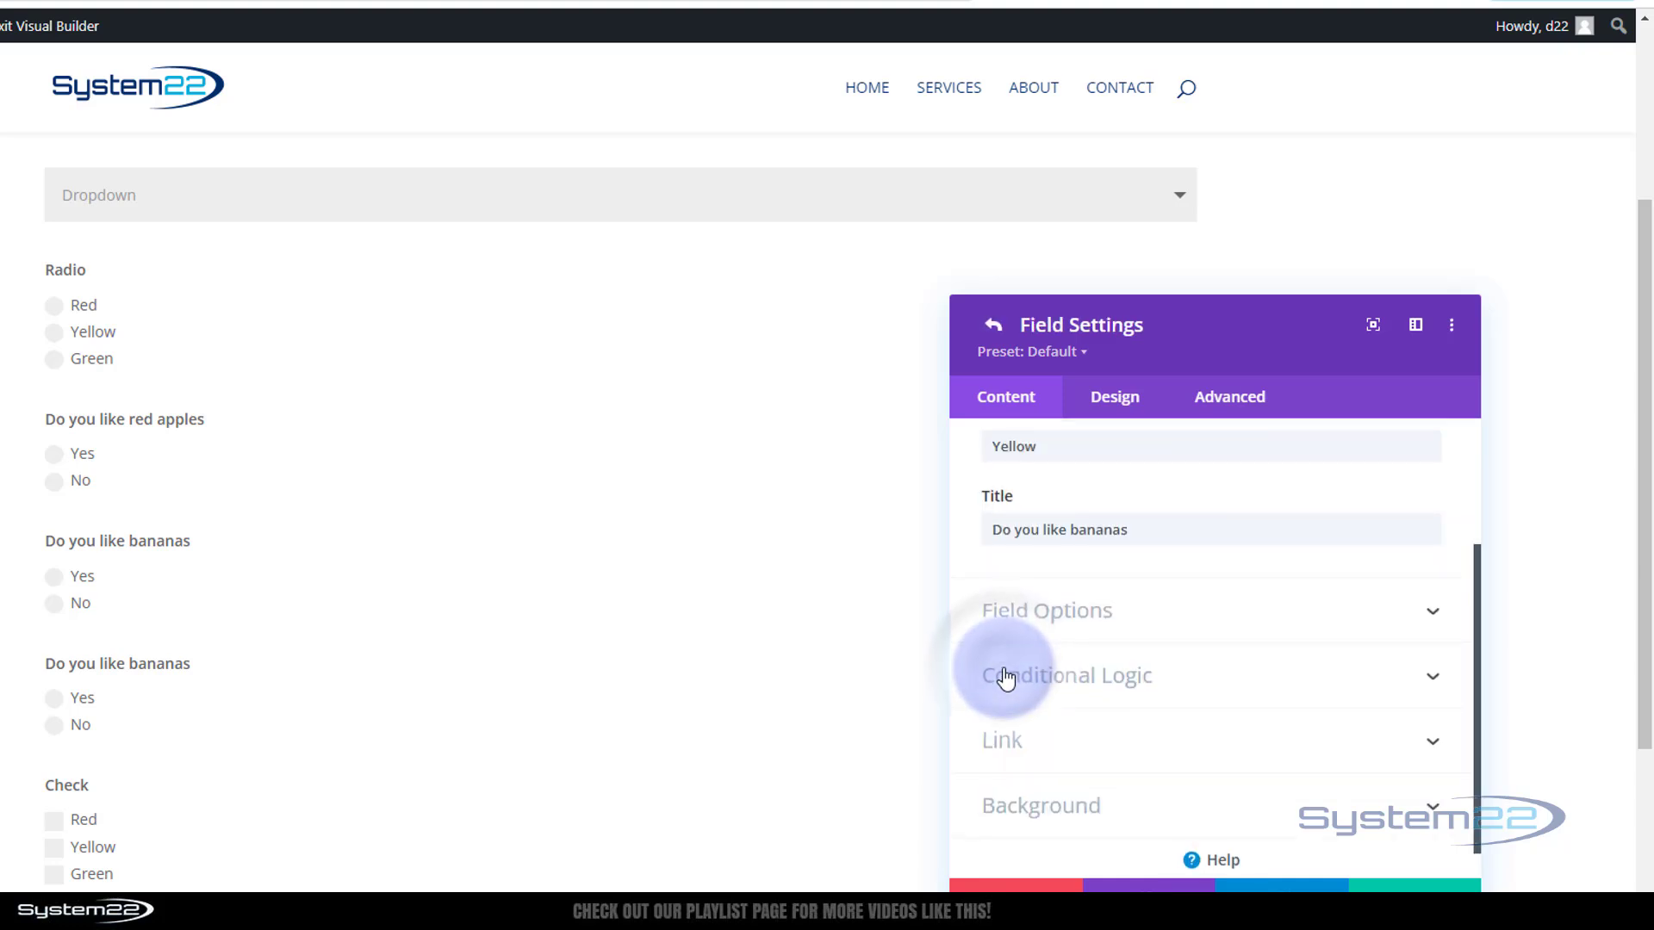
pyautogui.doubleClick(1078, 530)
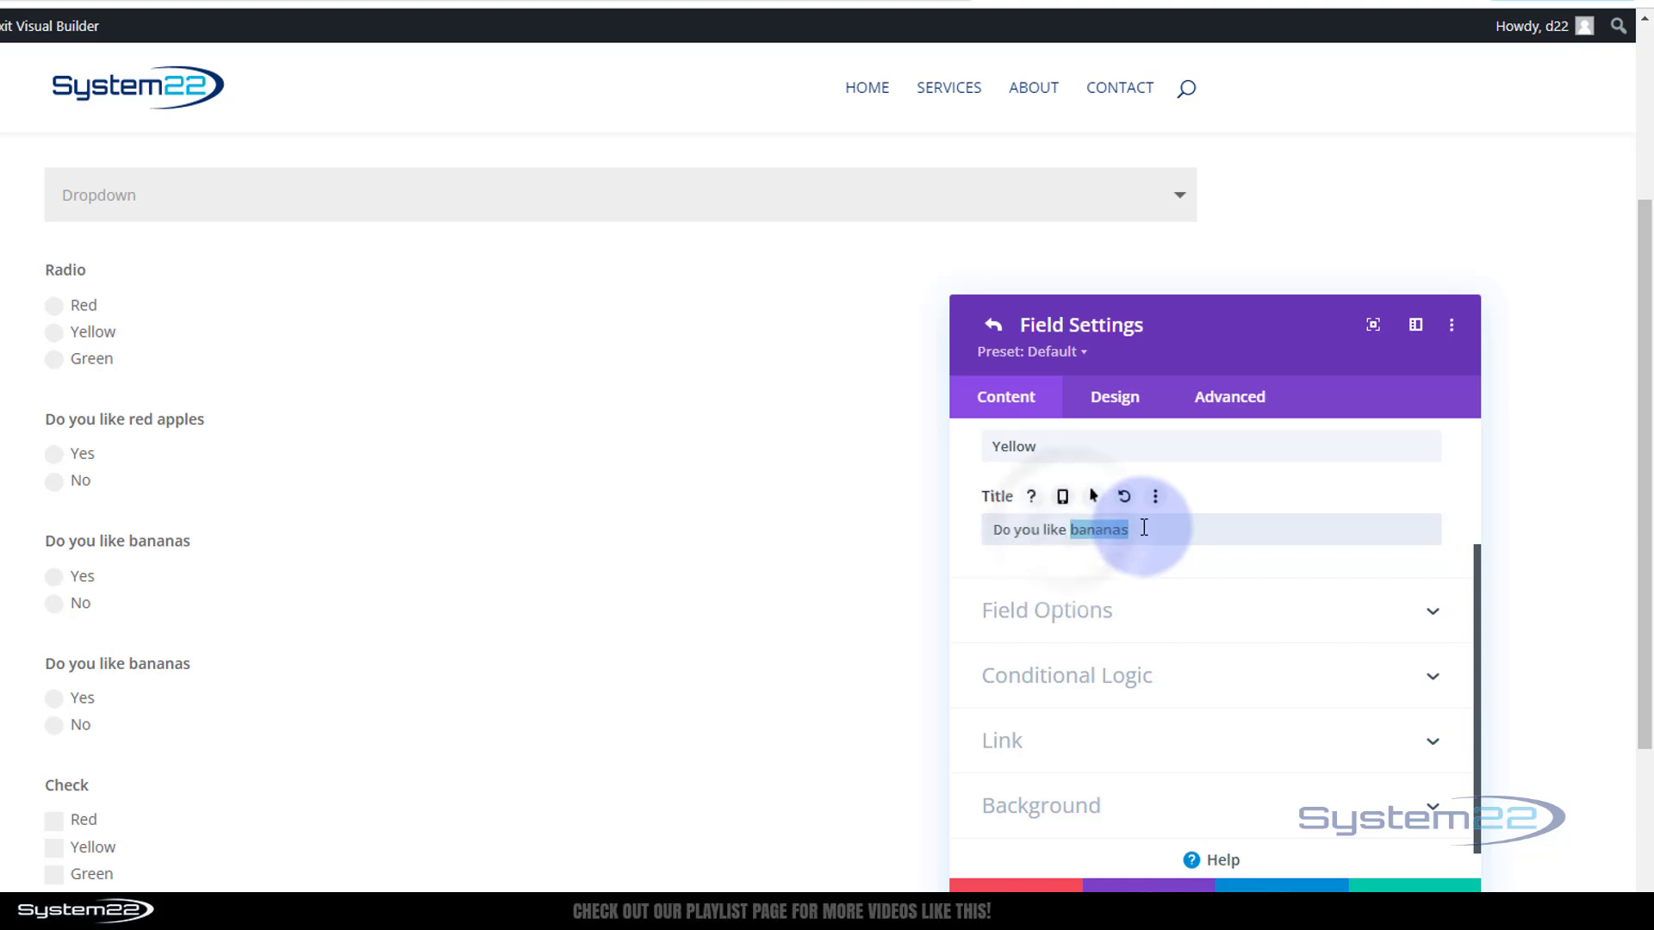
pyautogui.write('green Apple')
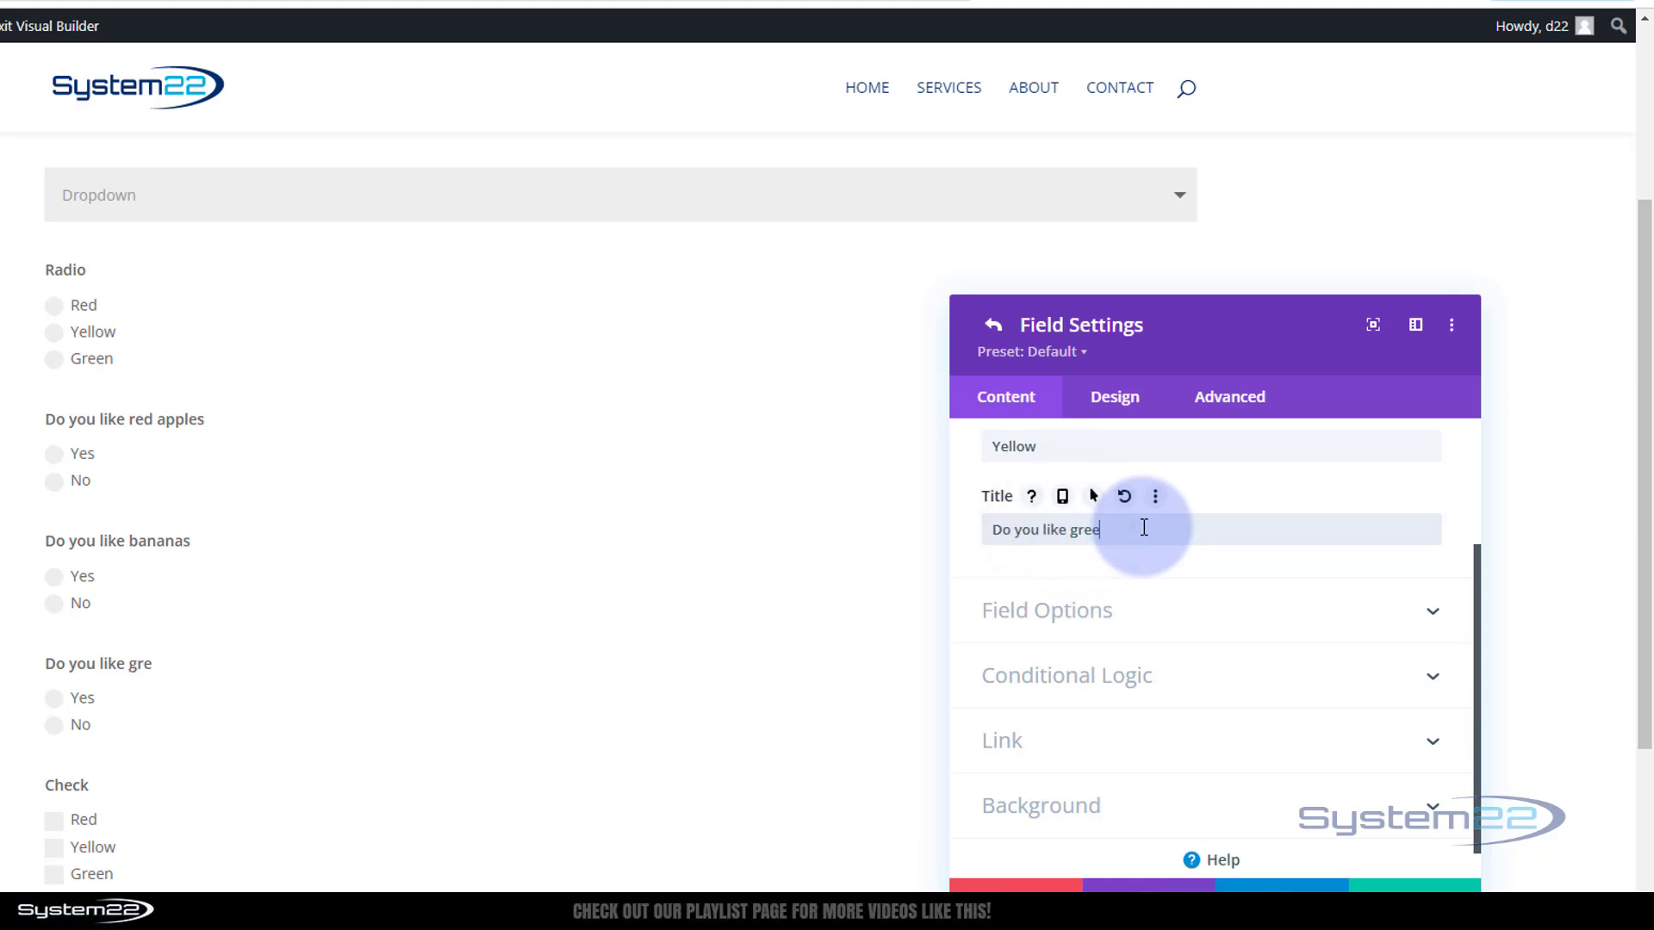
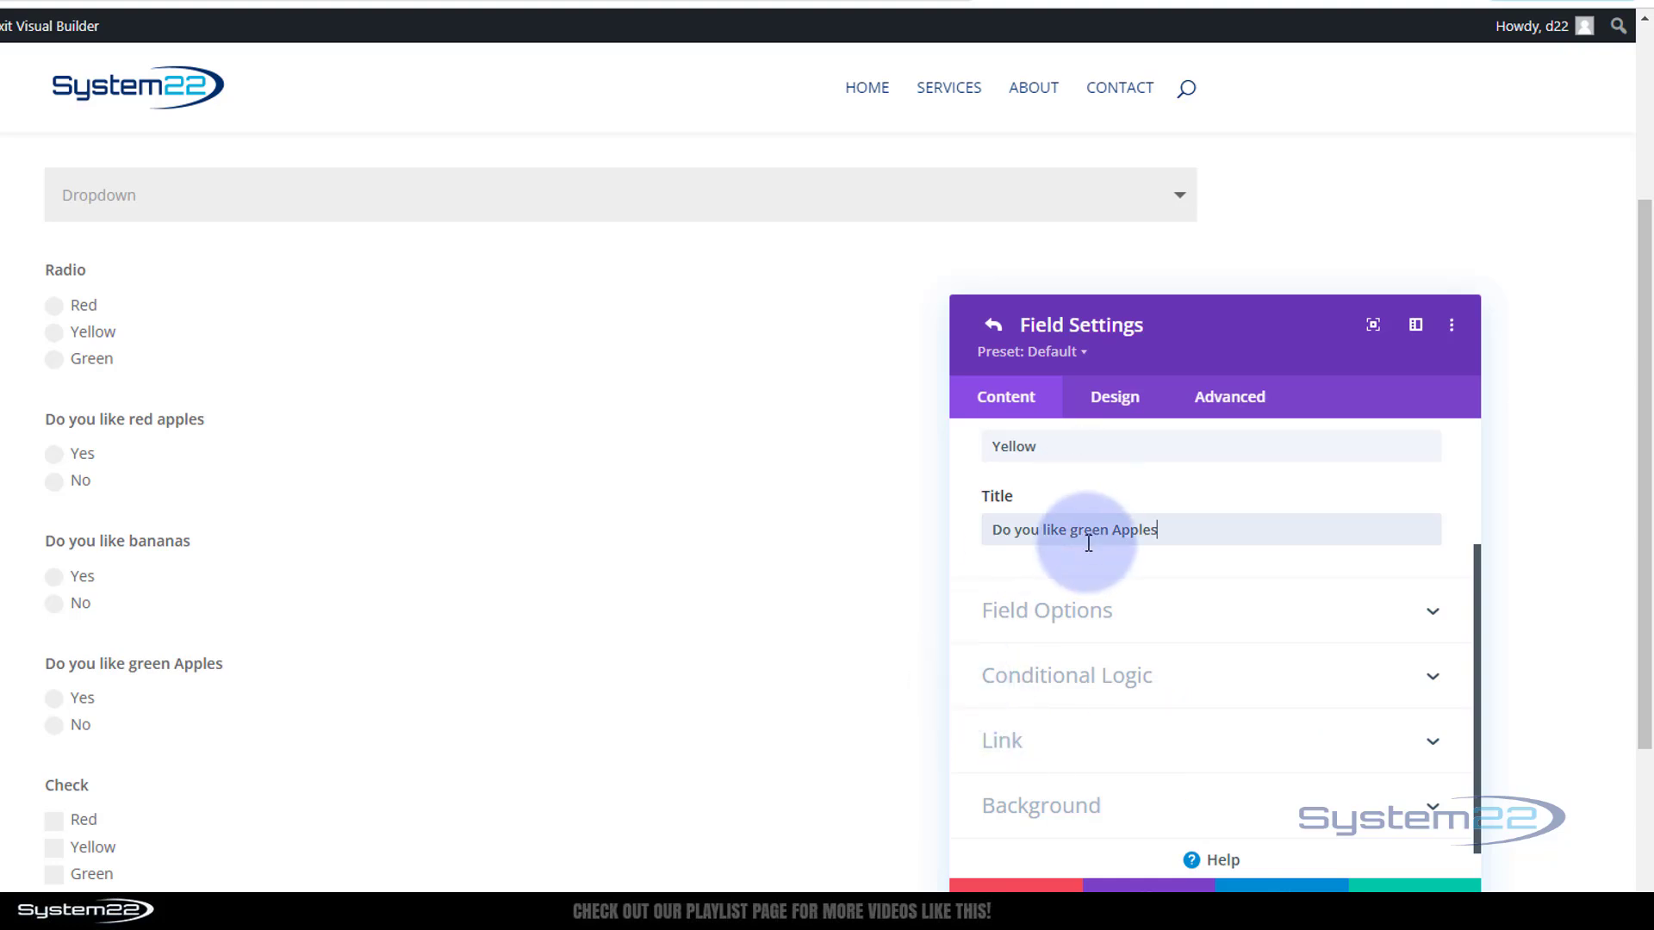
# Change the green Apples question's conditional rule from Yellow to Green and save the field and form settings
pyautogui.click(1119, 675)
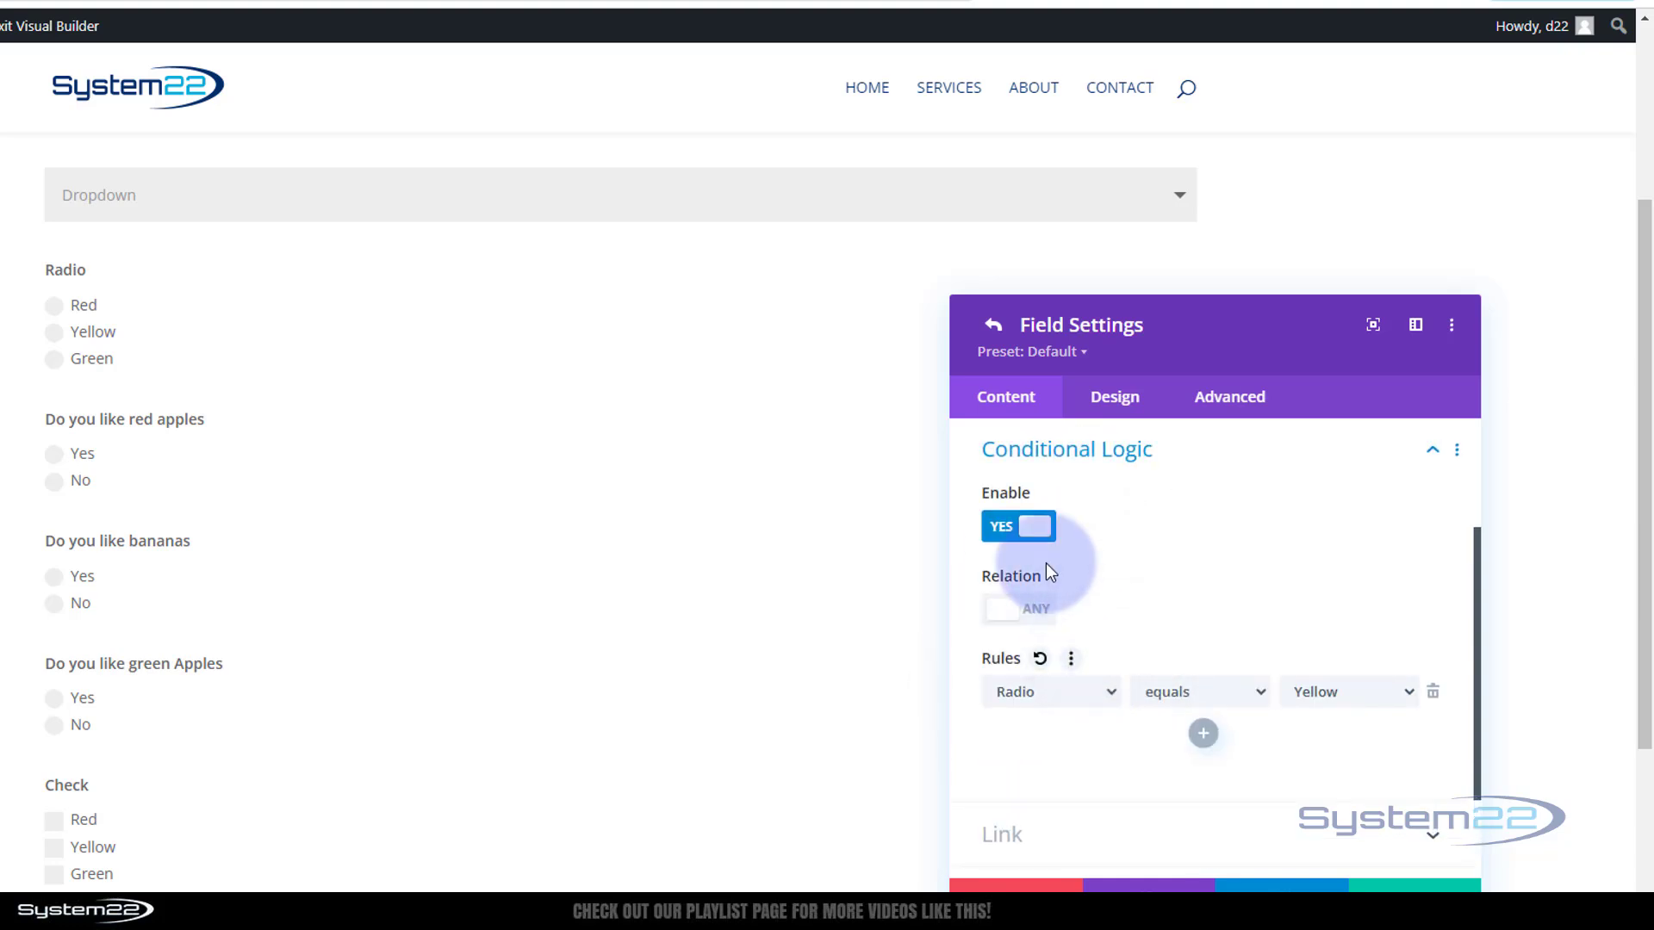
pyautogui.click(1405, 691)
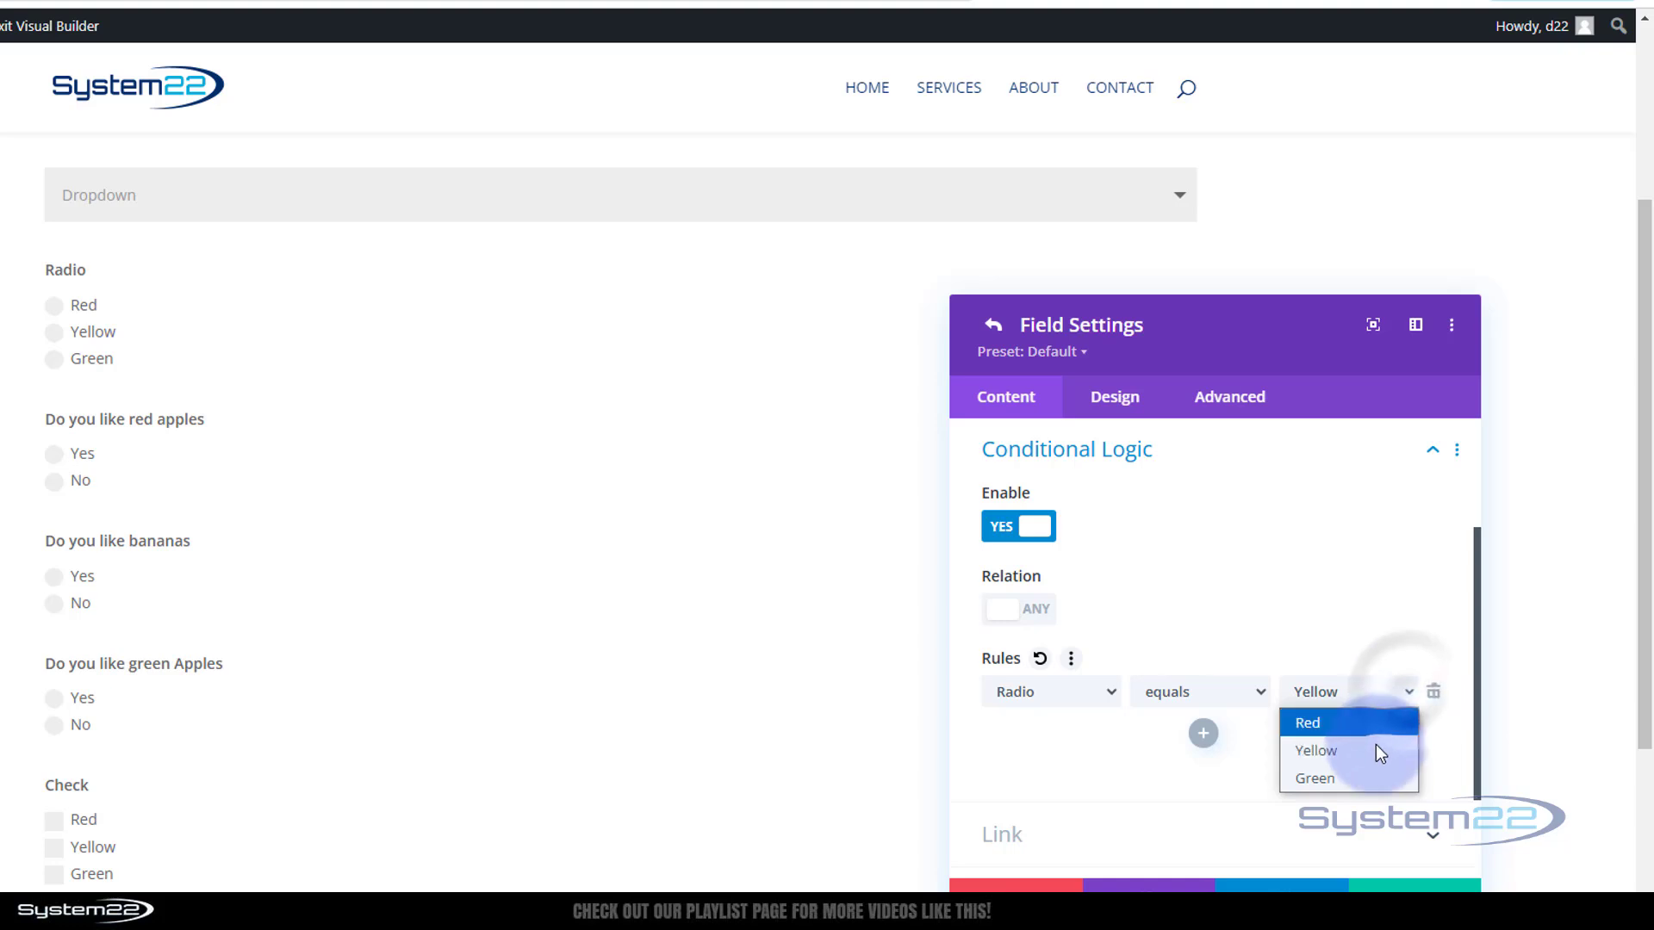
pyautogui.click(1358, 783)
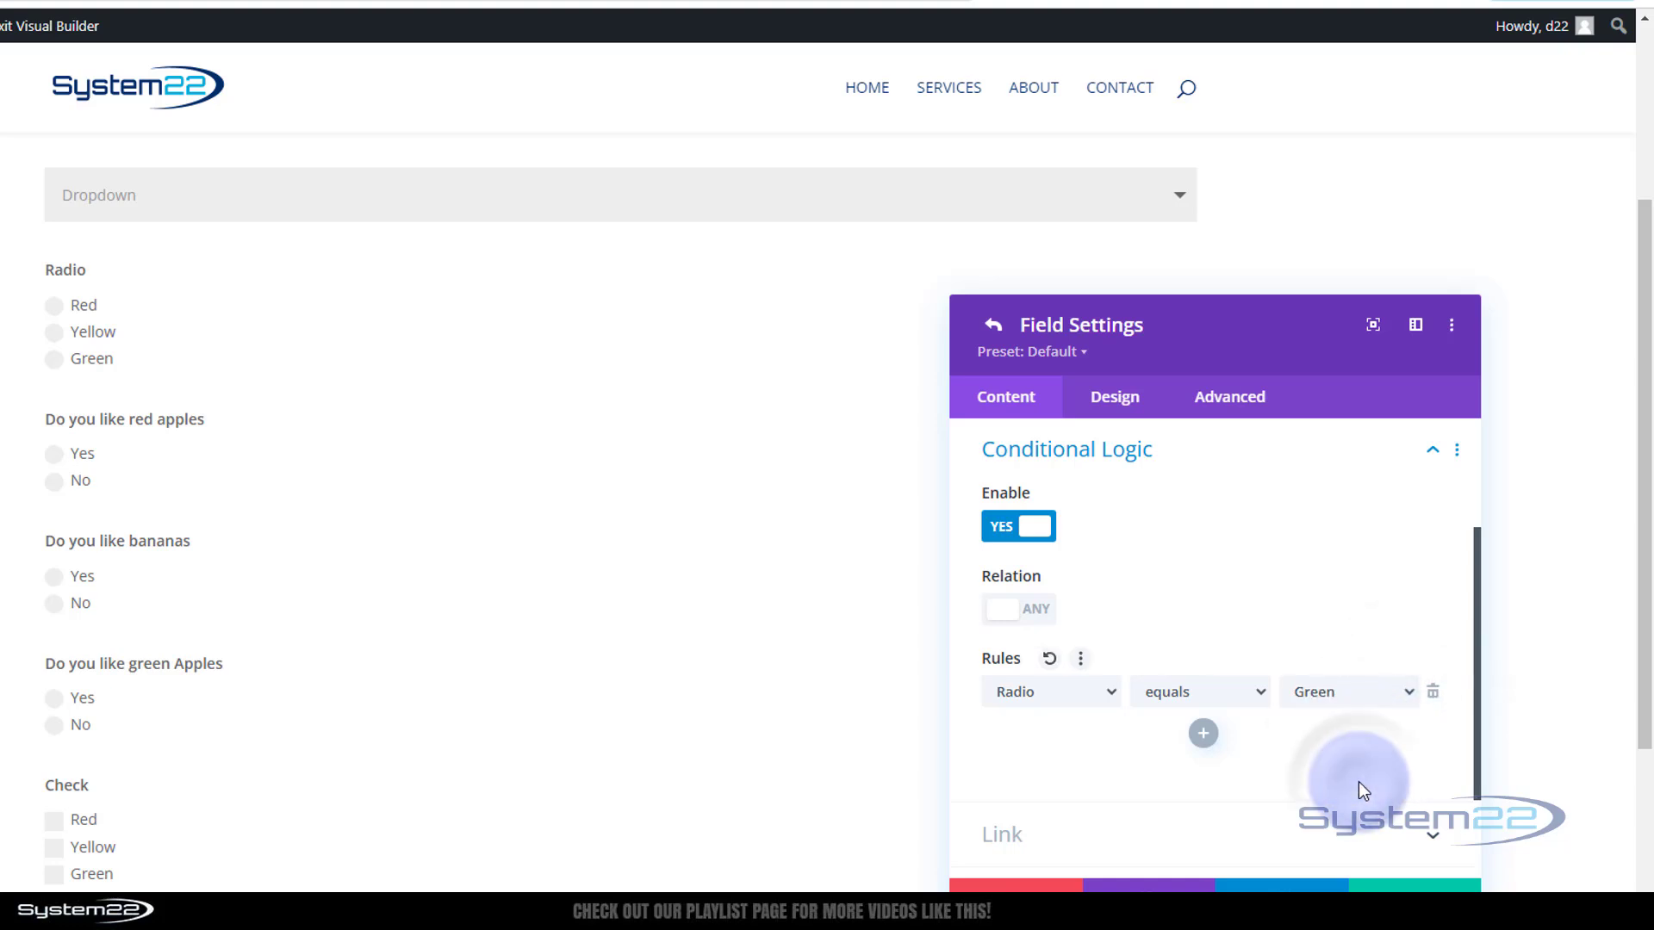
pyautogui.scroll(-1, 1174, 592)
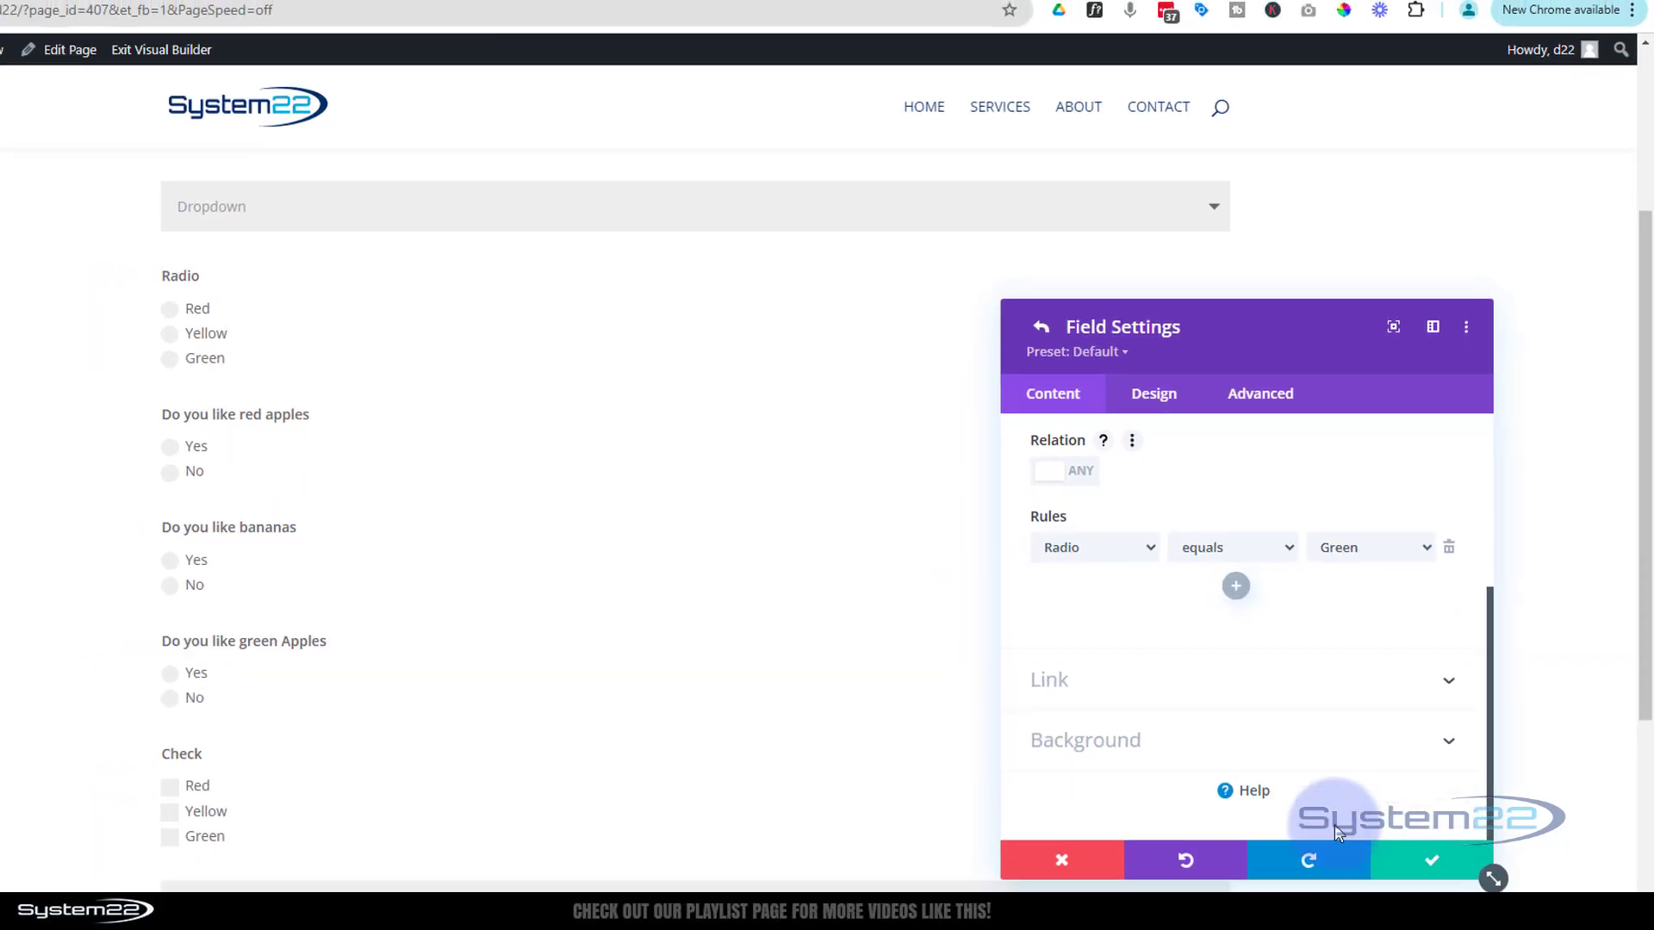
pyautogui.click(1461, 800)
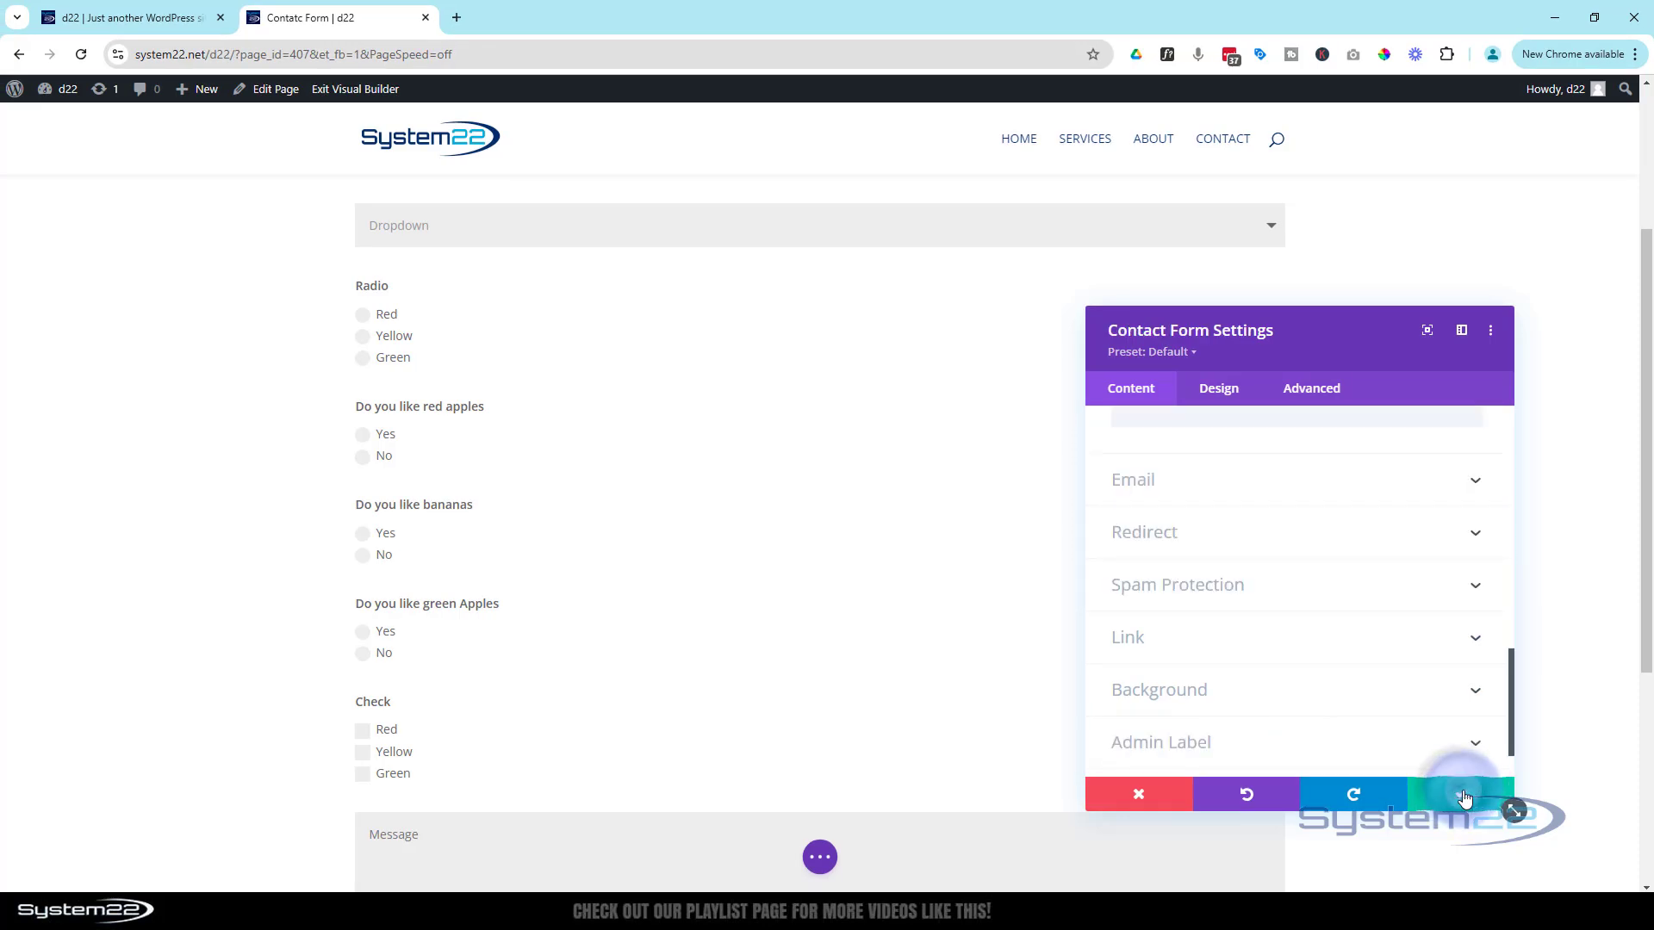
pyautogui.click(1463, 795)
# Save the page and exit the Visual Builder to view the live page
pyautogui.click(825, 857)
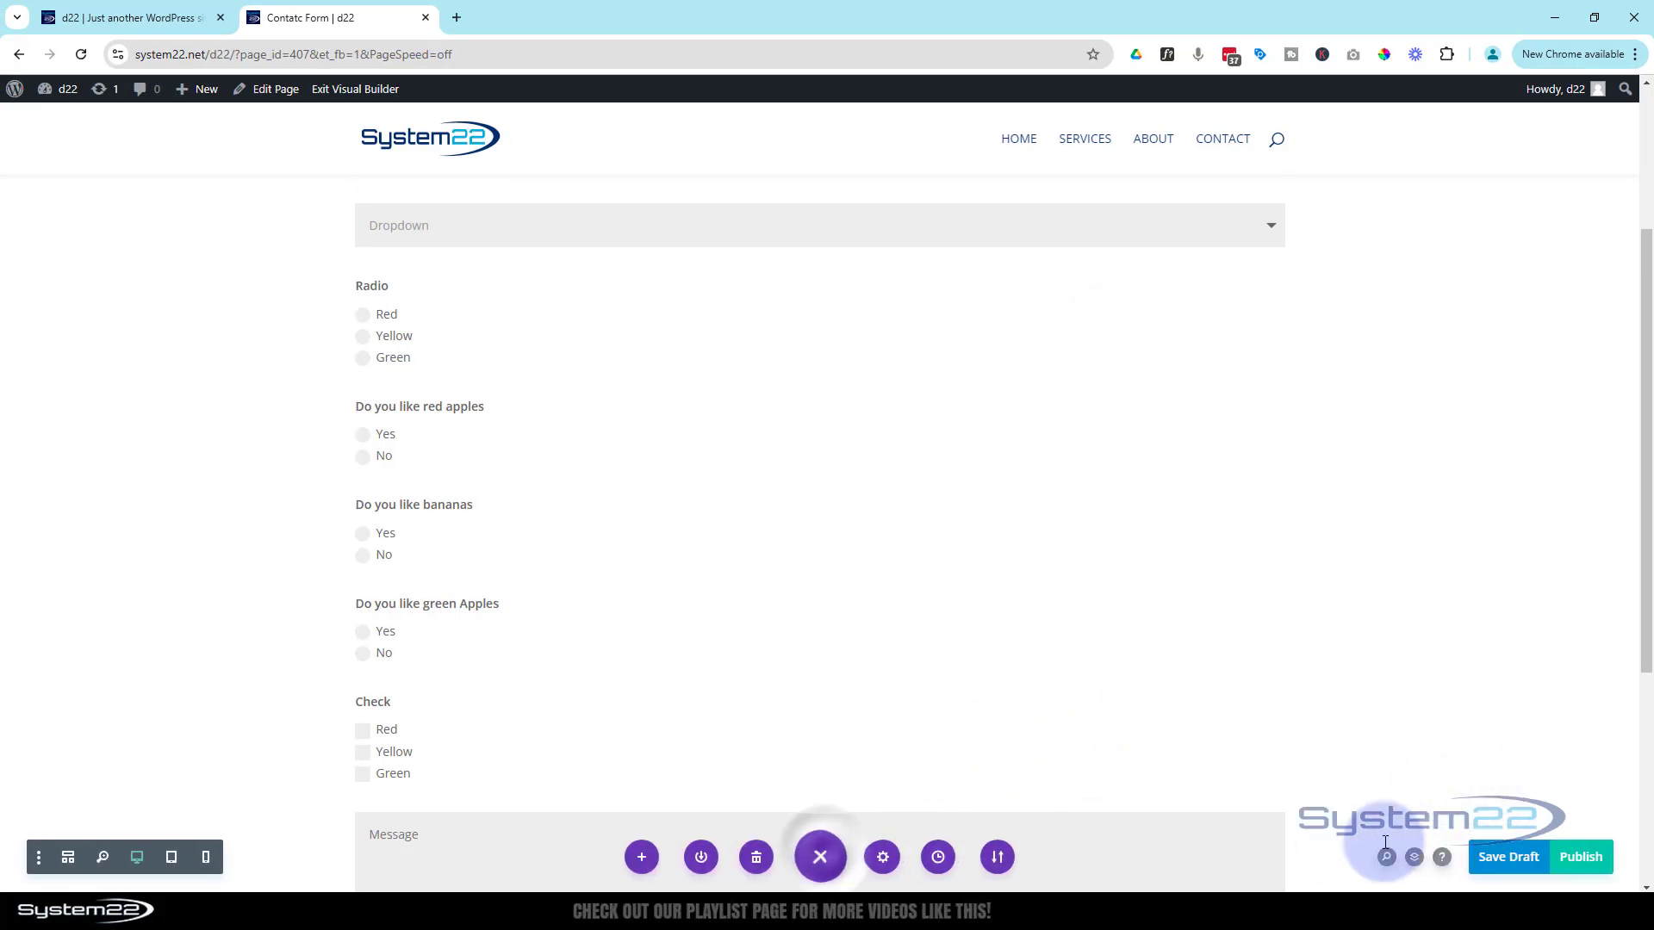
pyautogui.click(1503, 857)
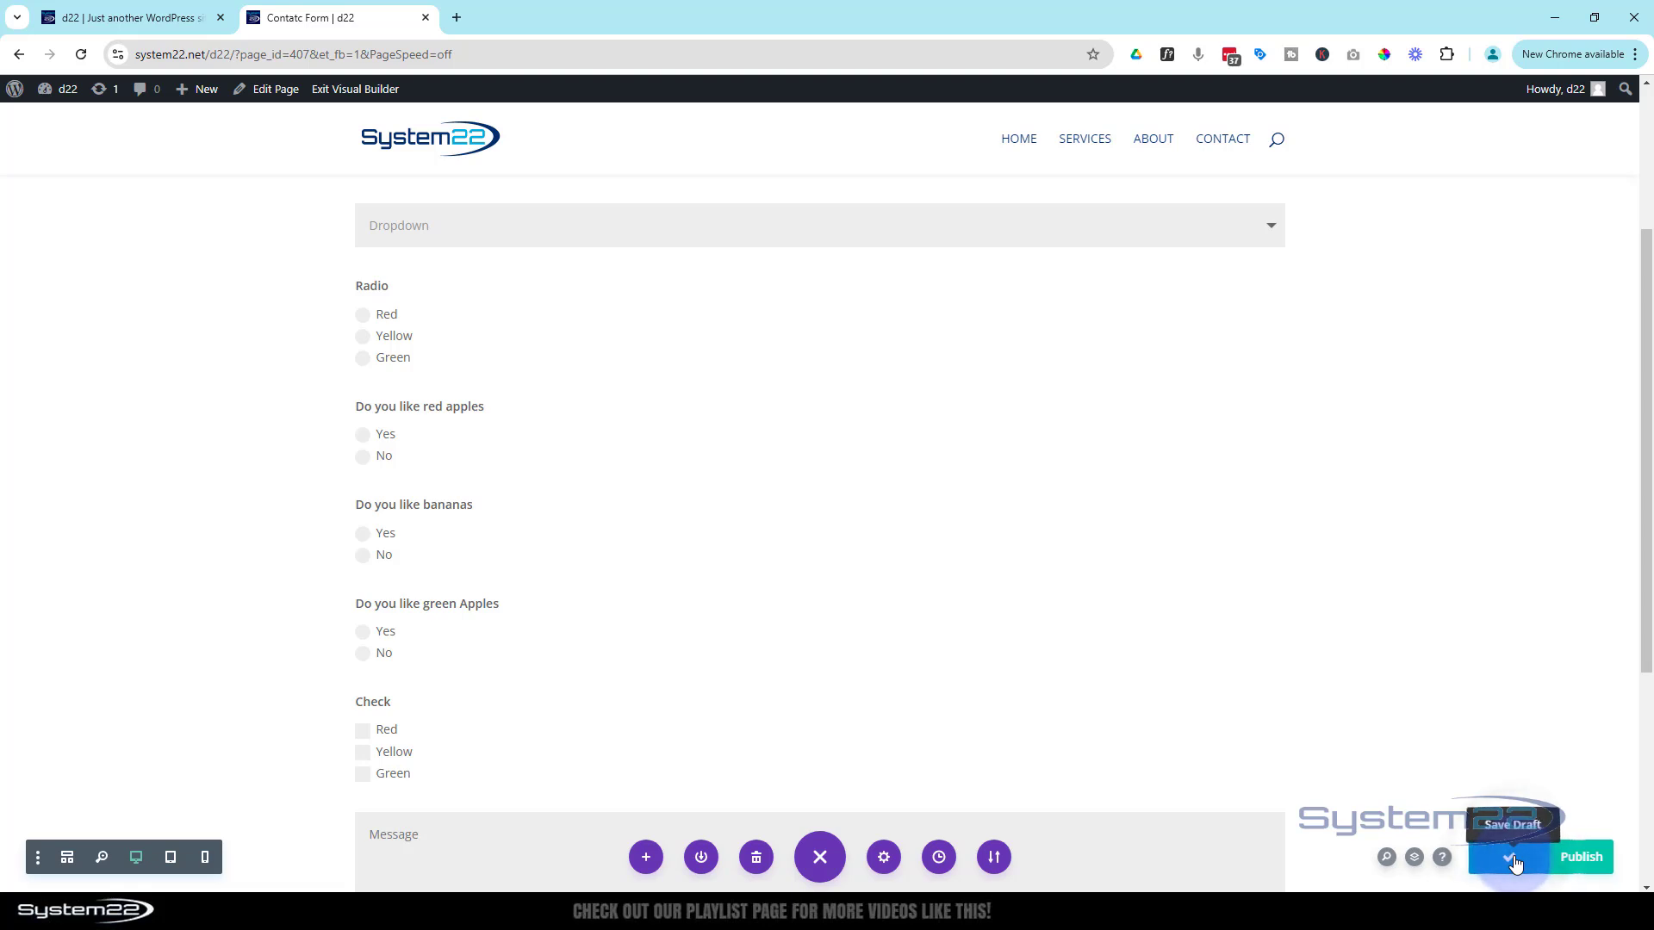
pyautogui.click(363, 94)
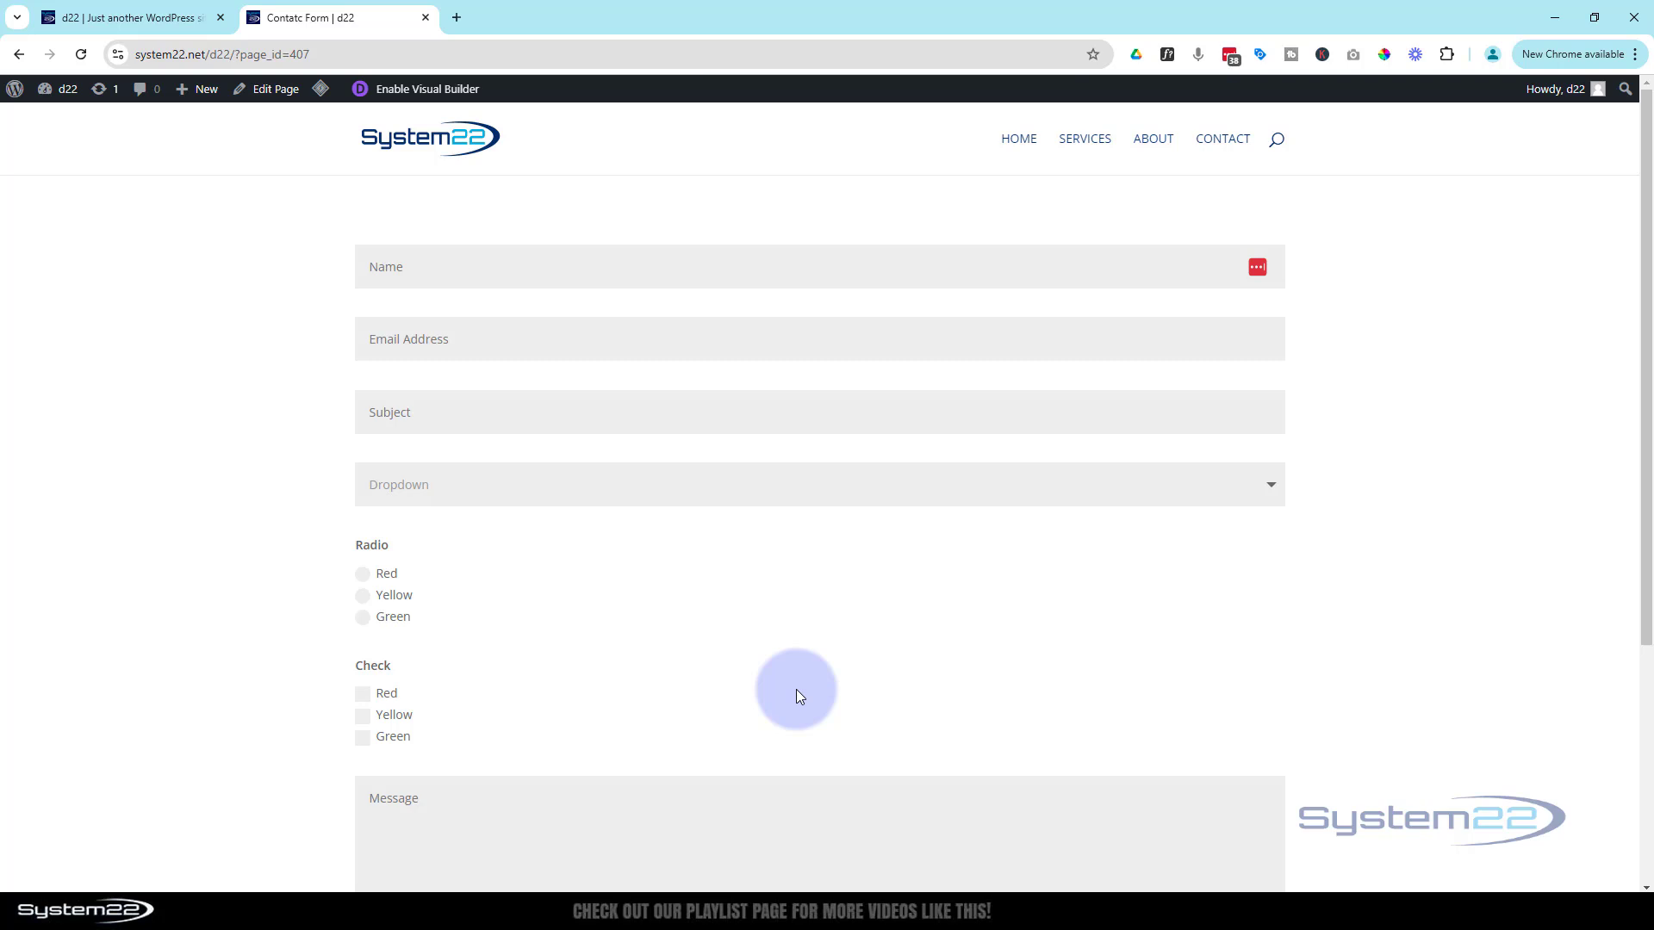
# Test Radio choices Red, Yellow and Green, confirming each reveals its conditional question
pyautogui.click(363, 574)
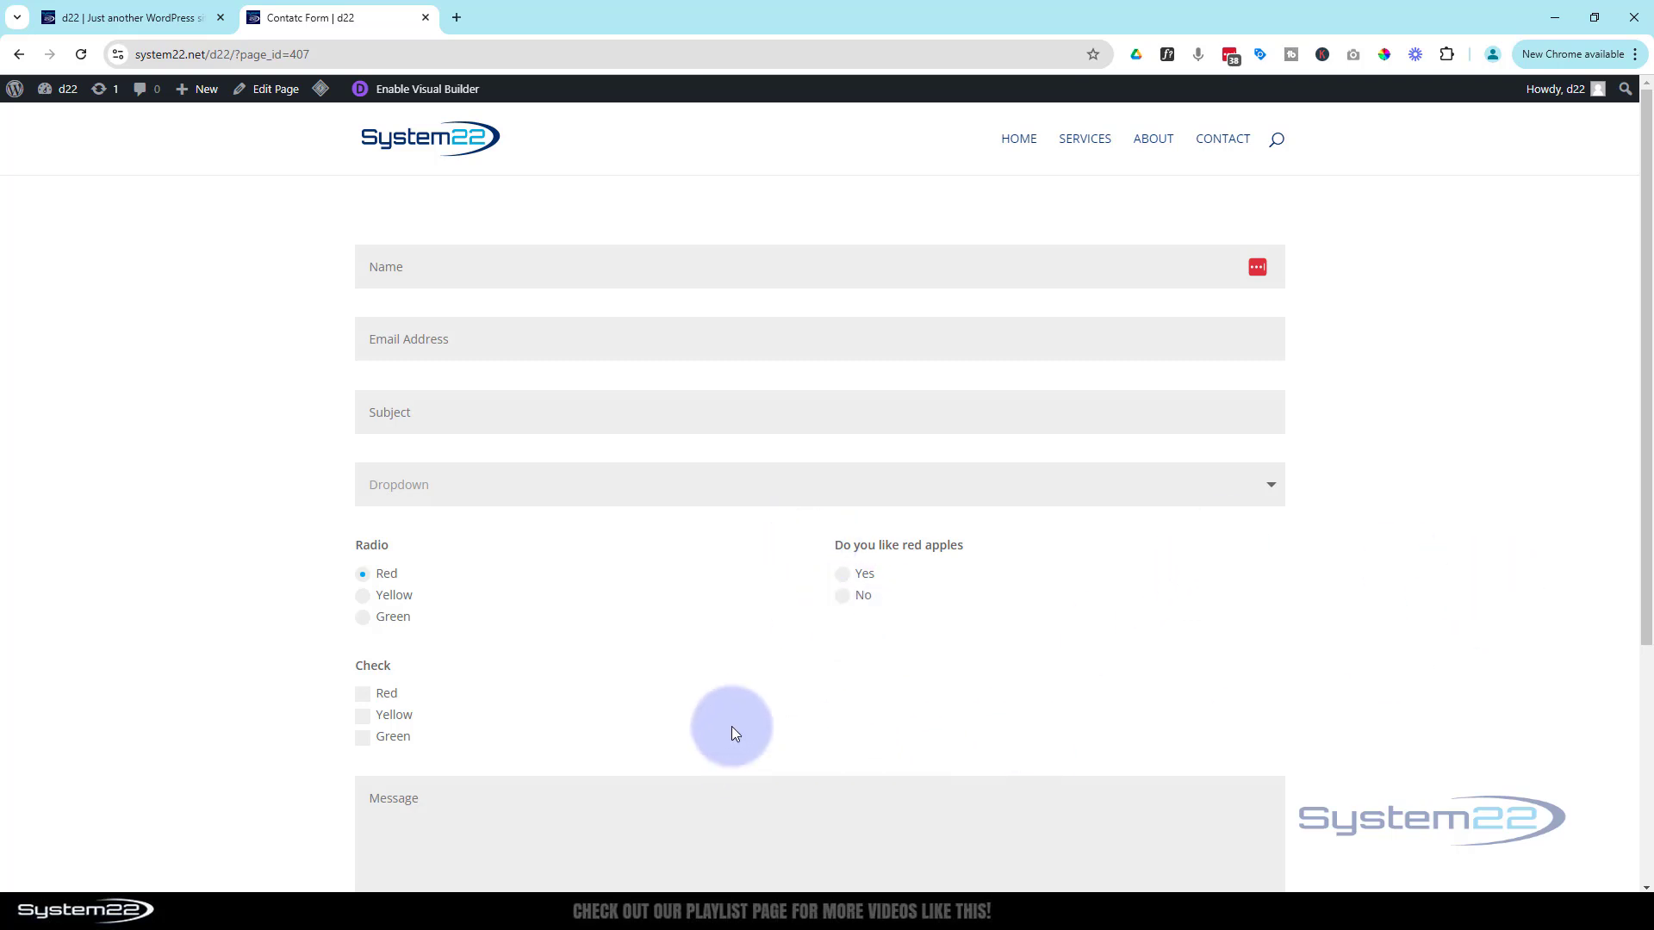
pyautogui.click(362, 596)
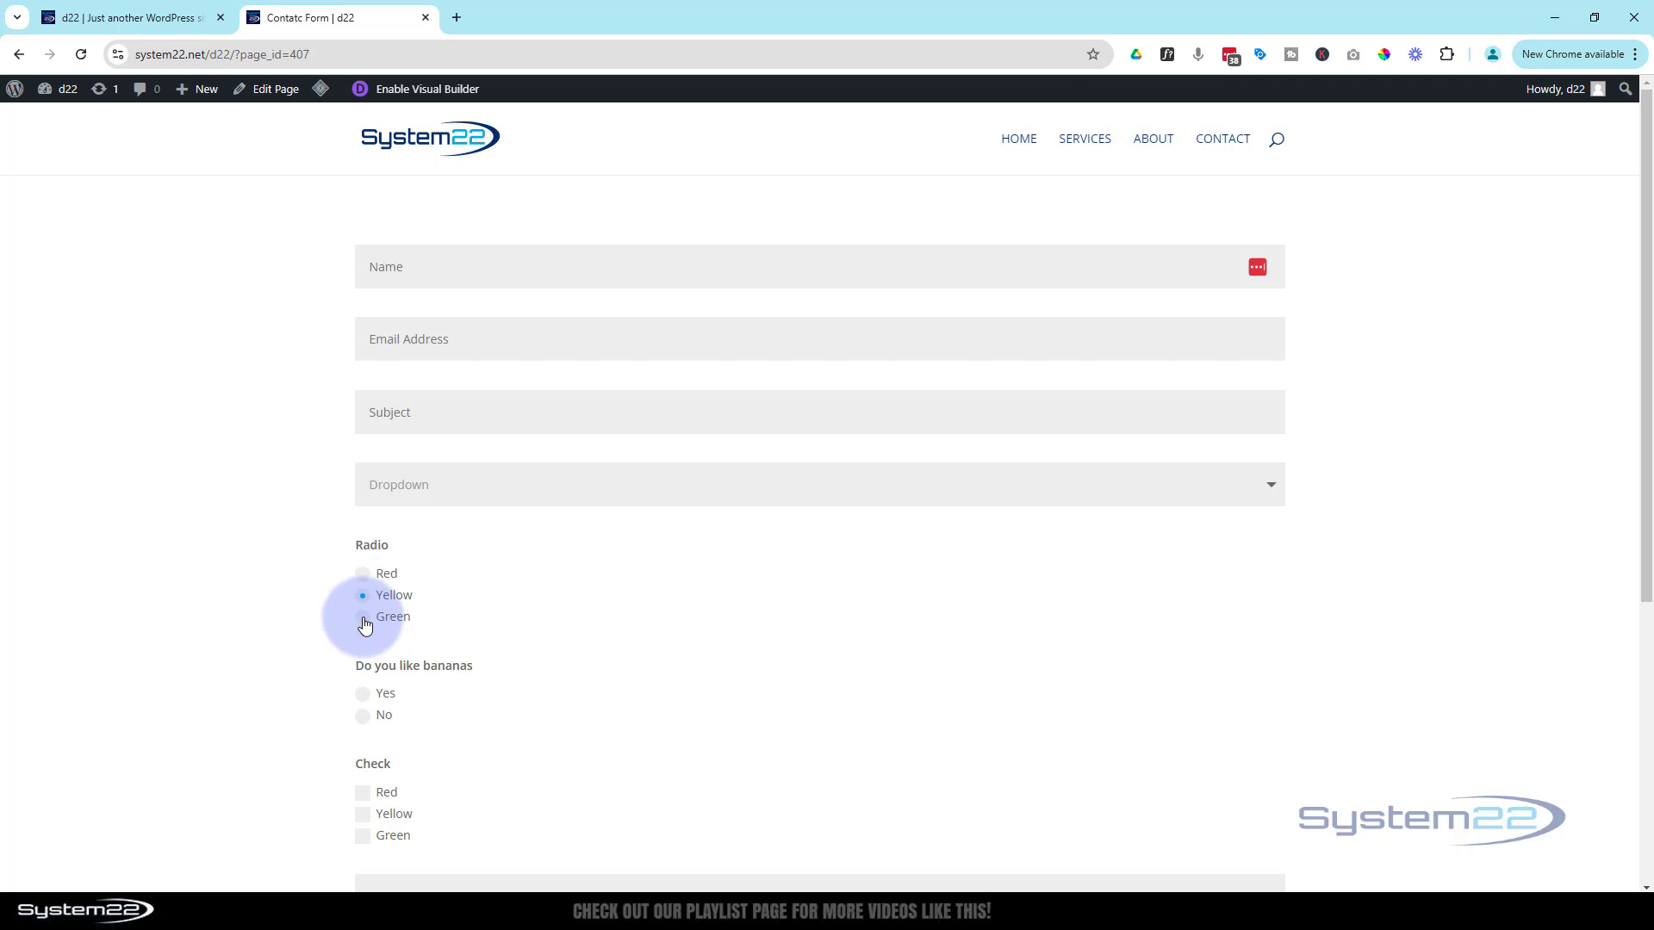
pyautogui.click(366, 622)
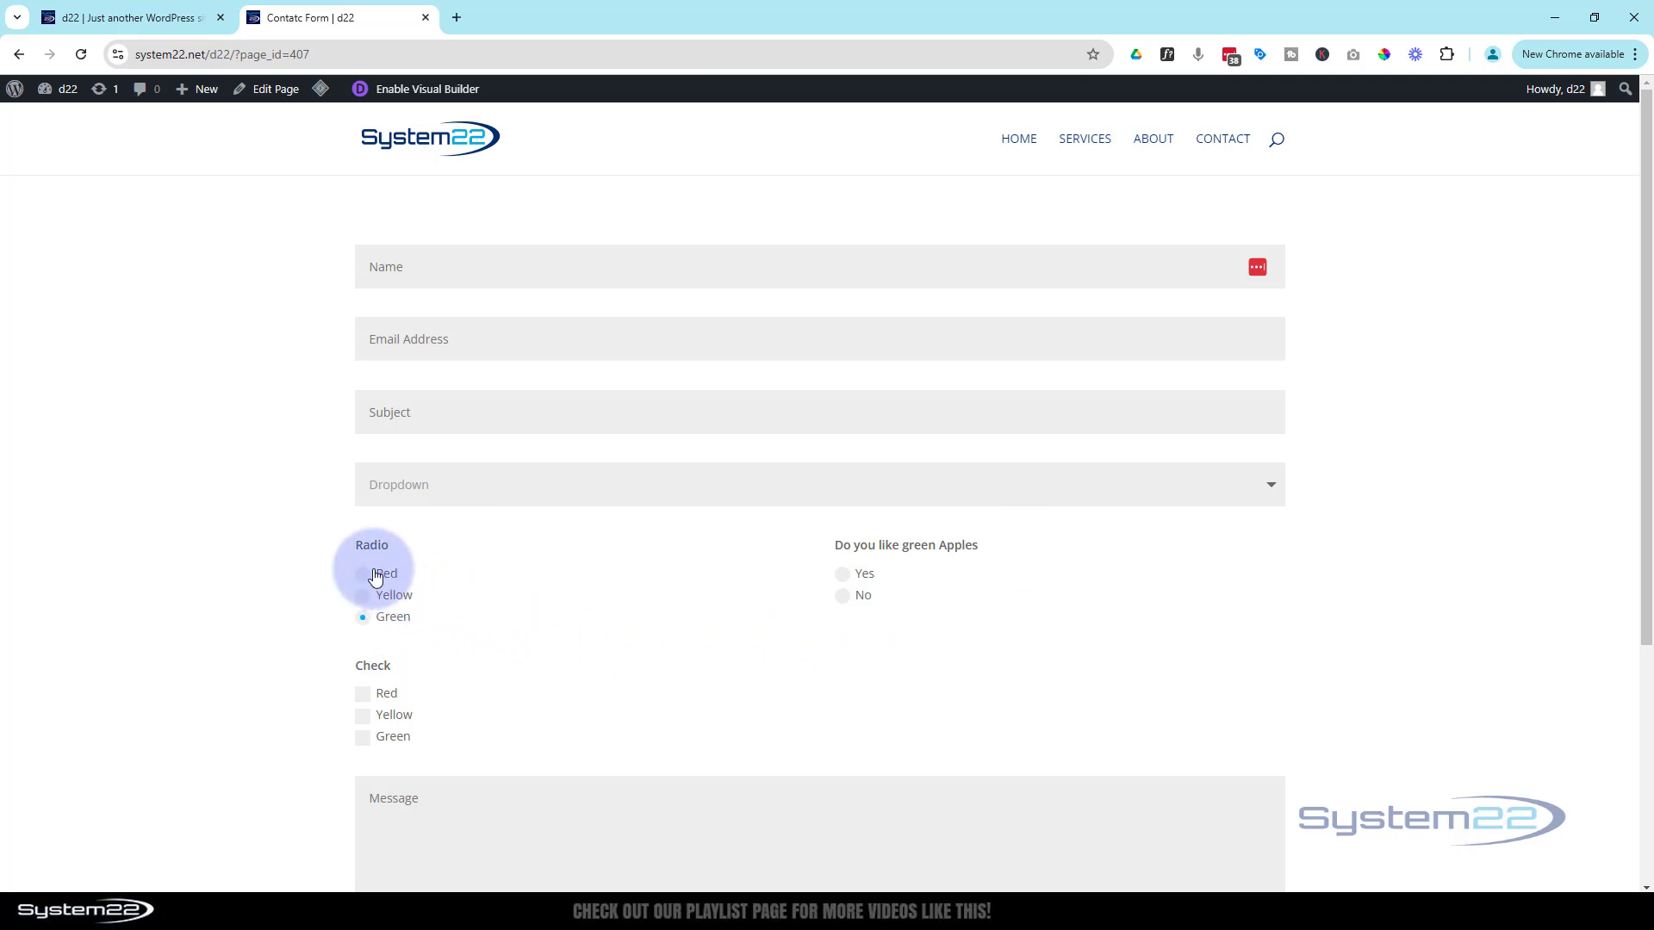
pyautogui.scroll(-4, 519, 561)
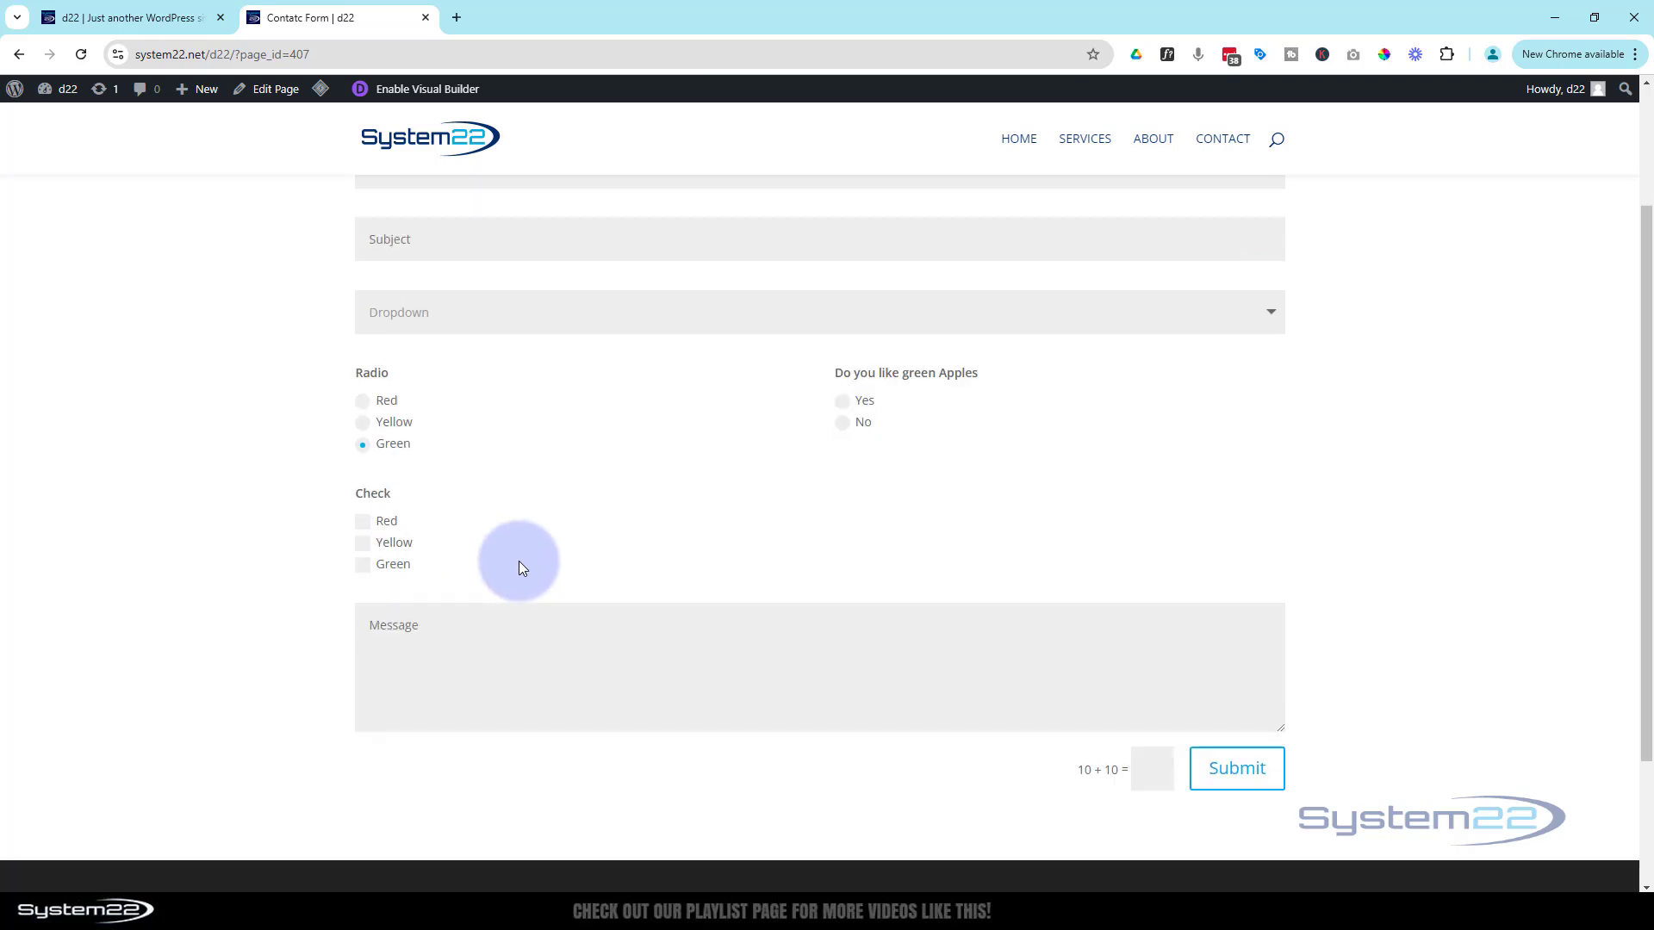
pyautogui.scroll(2, 519, 561)
pyautogui.scroll(2, 520, 561)
pyautogui.scroll(-3, 518, 560)
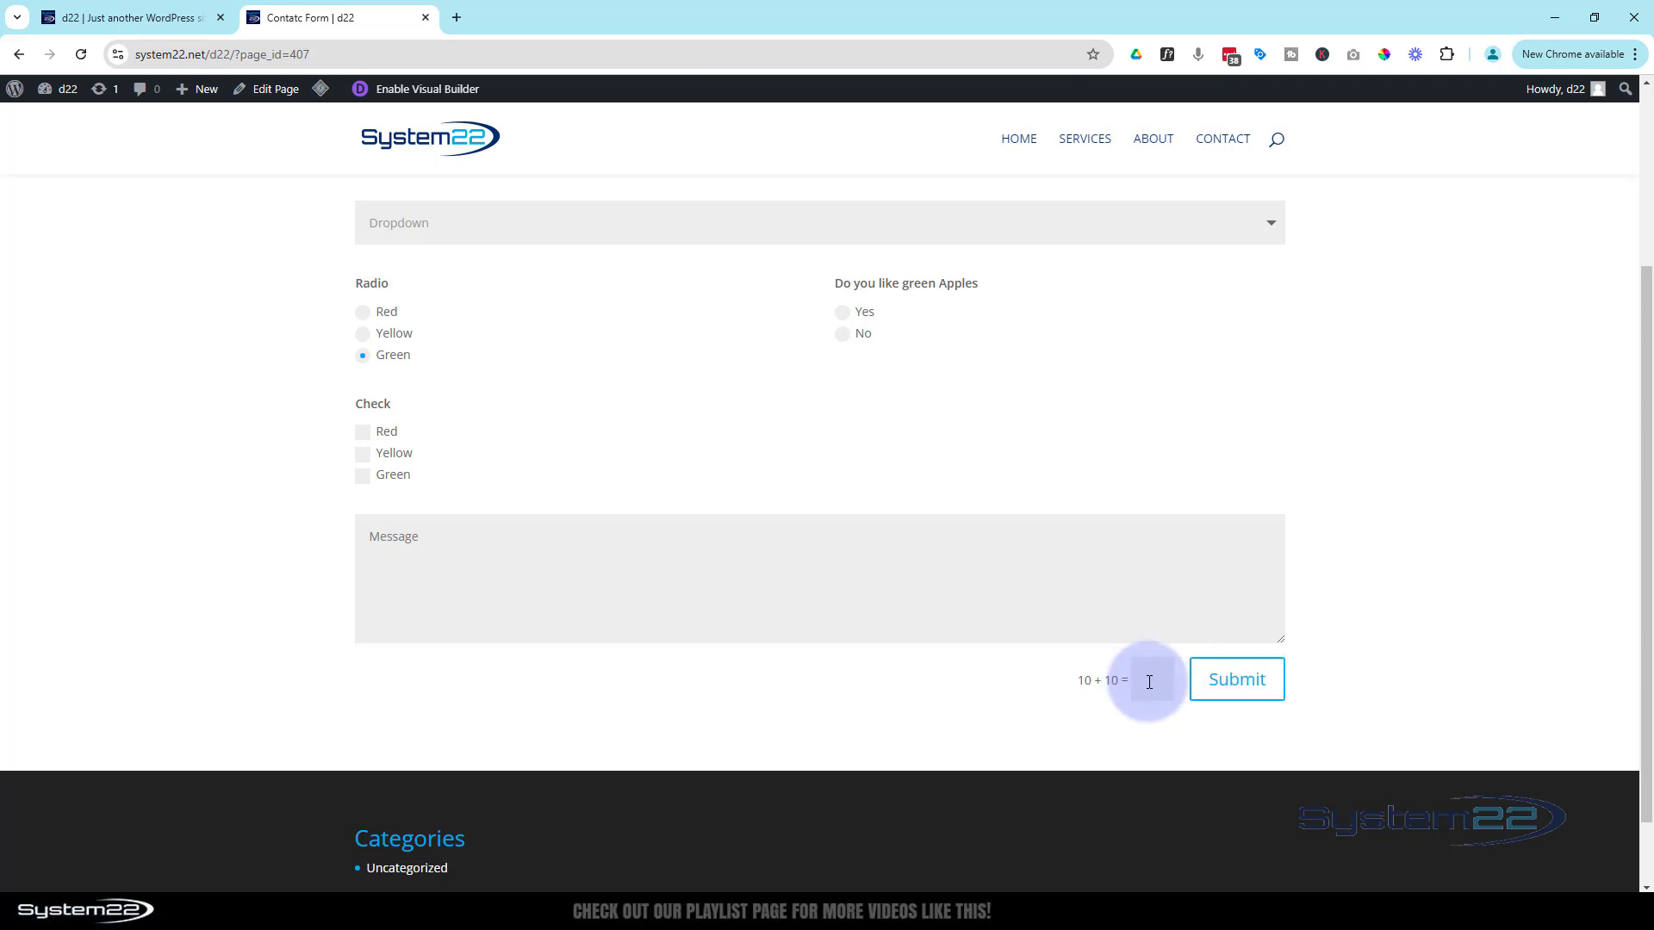
pyautogui.scroll(3, 576, 415)
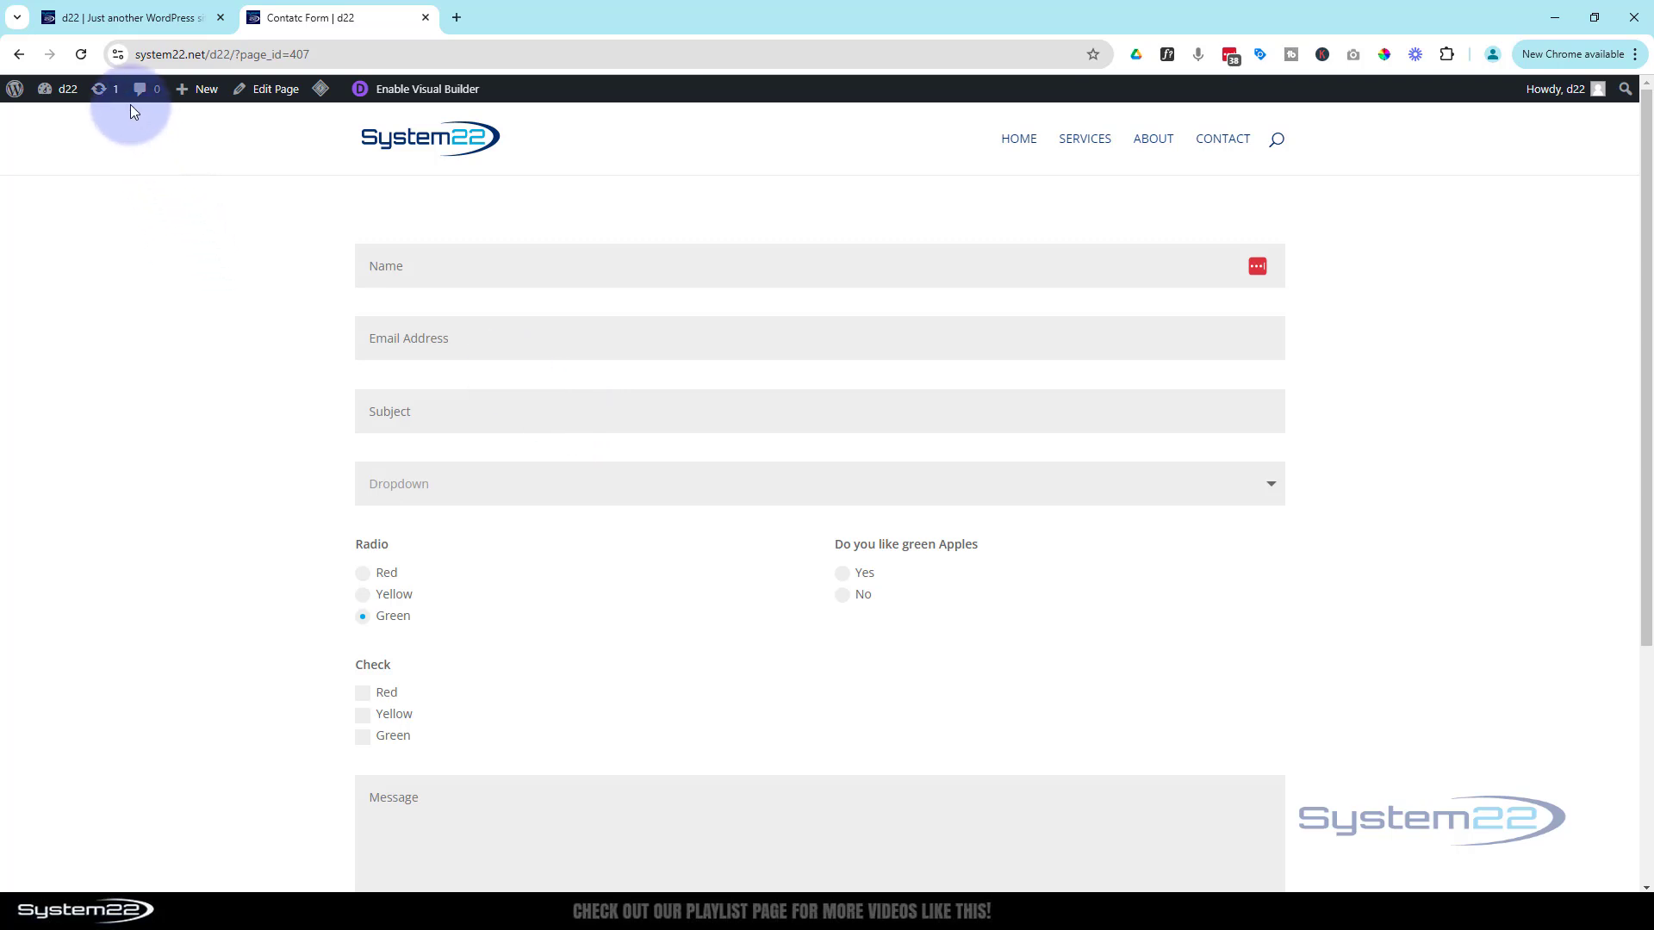
# Return to the Visual Builder and give the contact form the title 'My Contact Form'
pyautogui.click(390, 97)
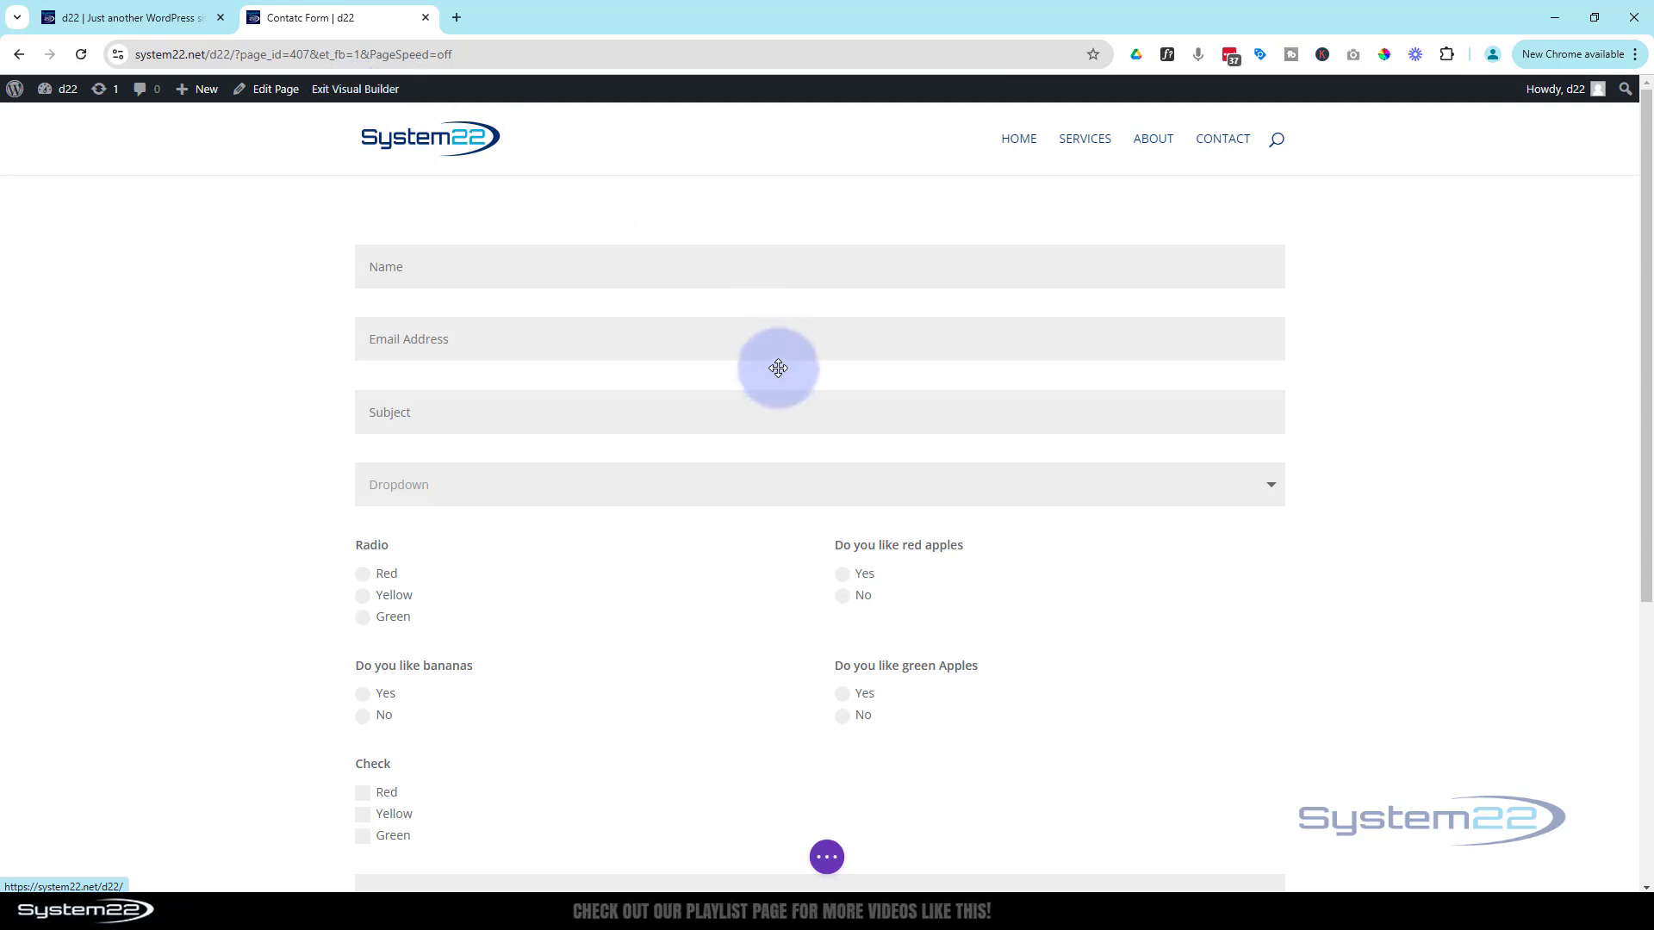
pyautogui.moveTo(783, 395)
pyautogui.click(789, 290)
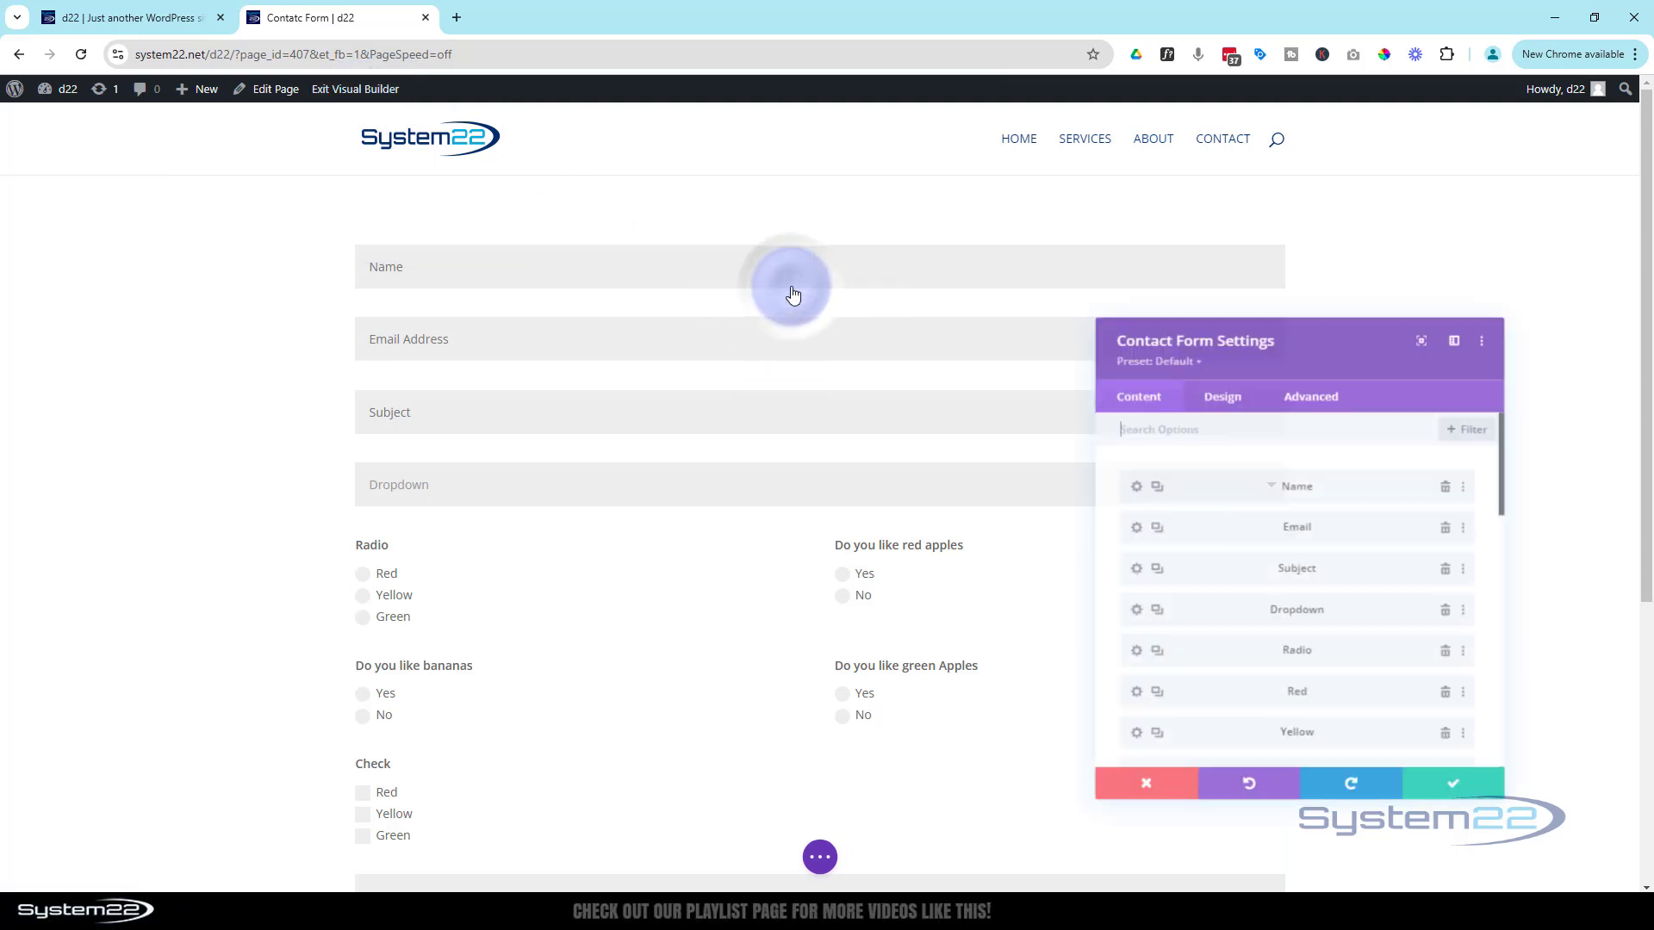
pyautogui.moveTo(1292, 340); pyautogui.dragTo(793, 215)
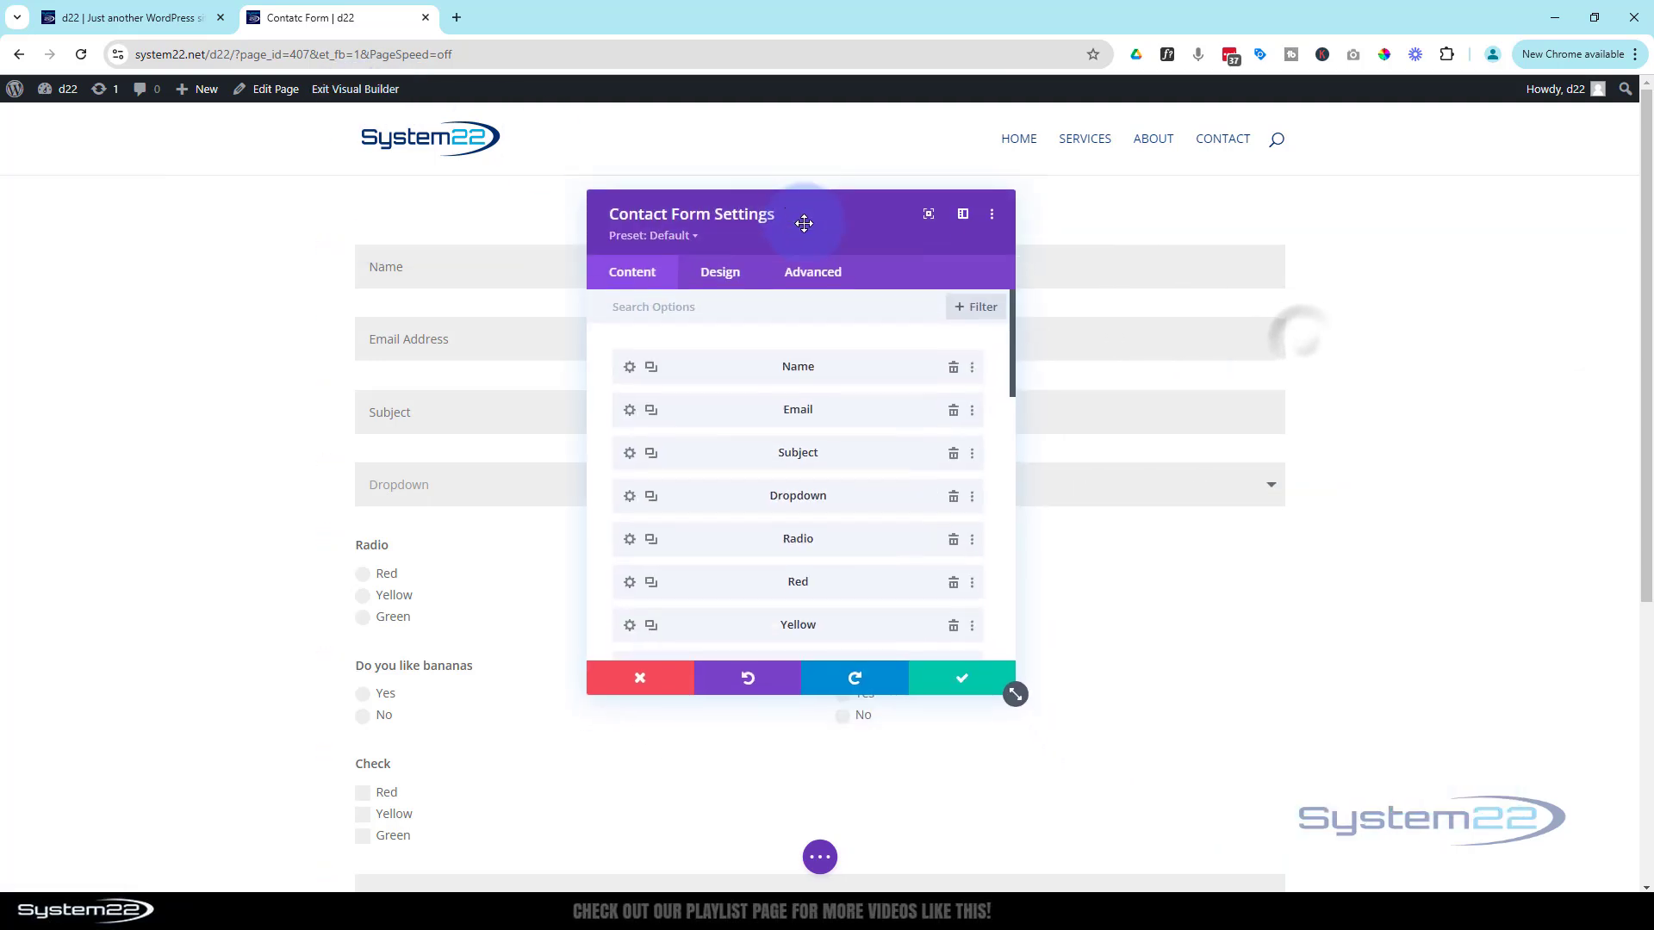
pyautogui.scroll(-2, 756, 361)
pyautogui.scroll(-4, 756, 362)
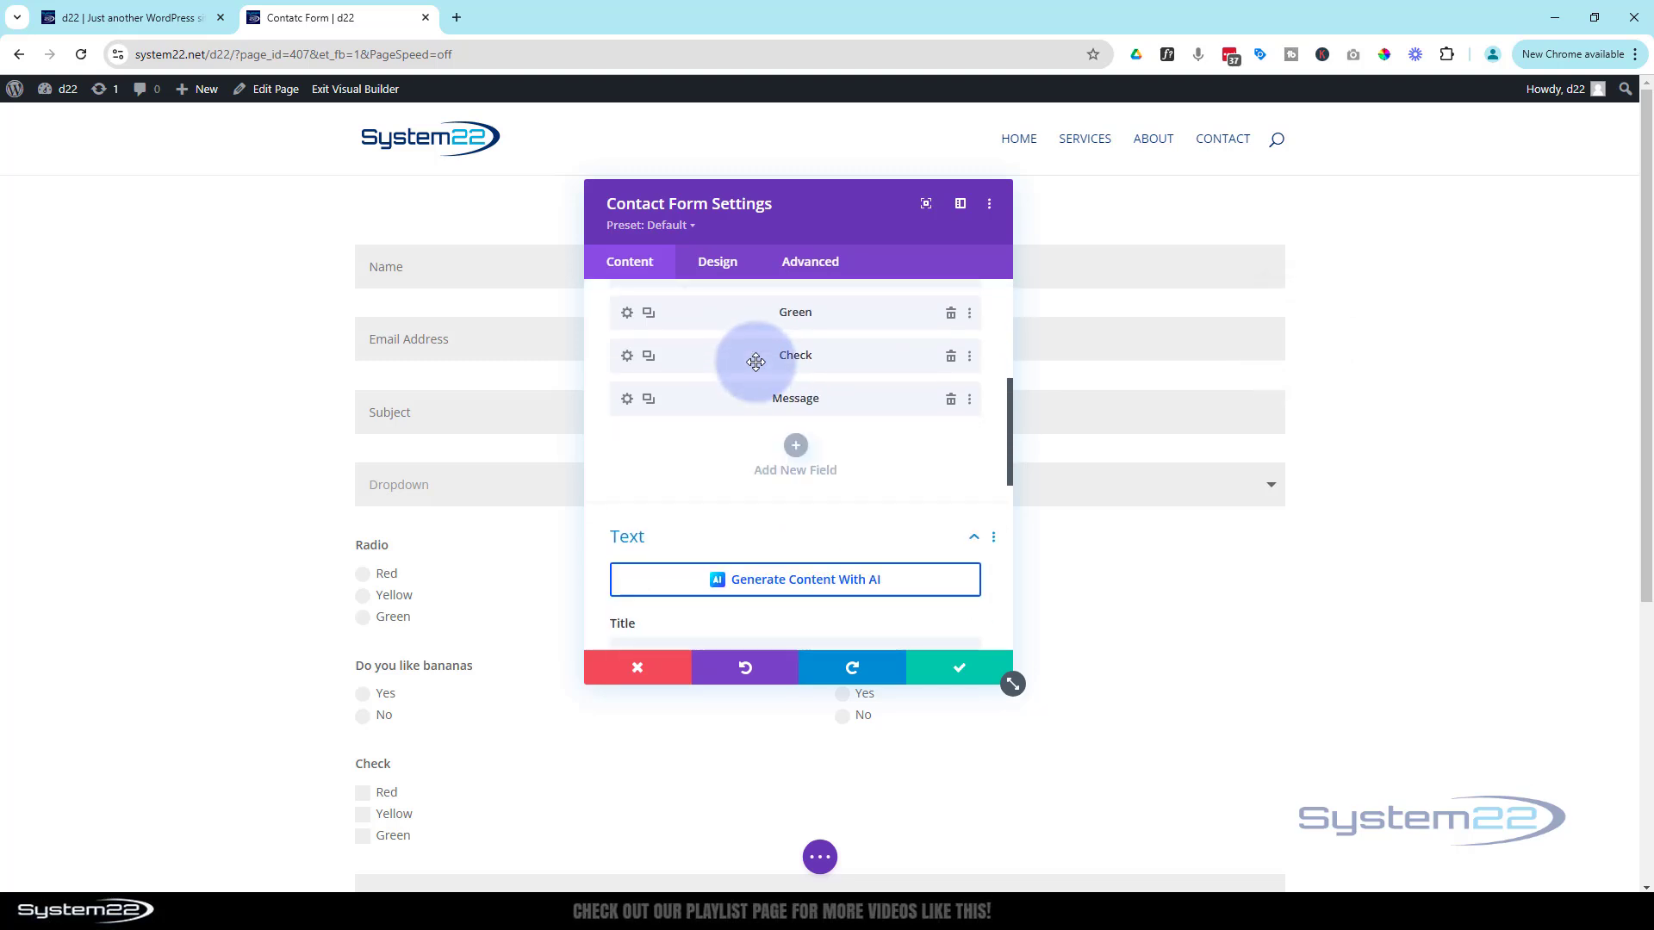
pyautogui.click(670, 480)
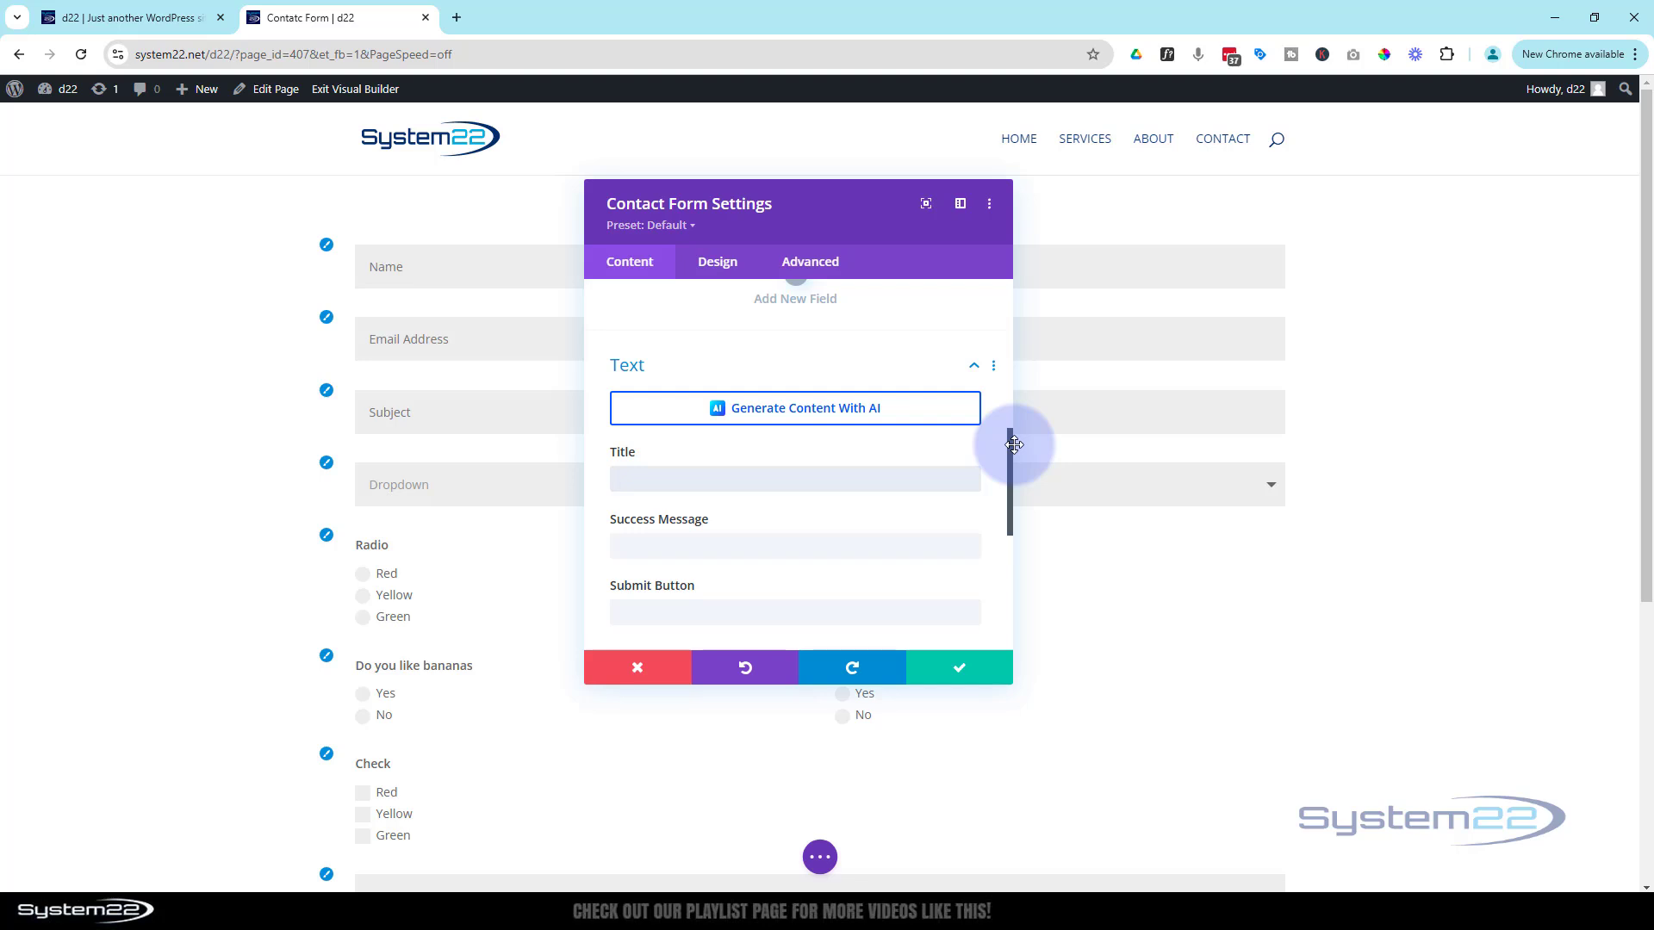
pyautogui.write('My Contact Form')
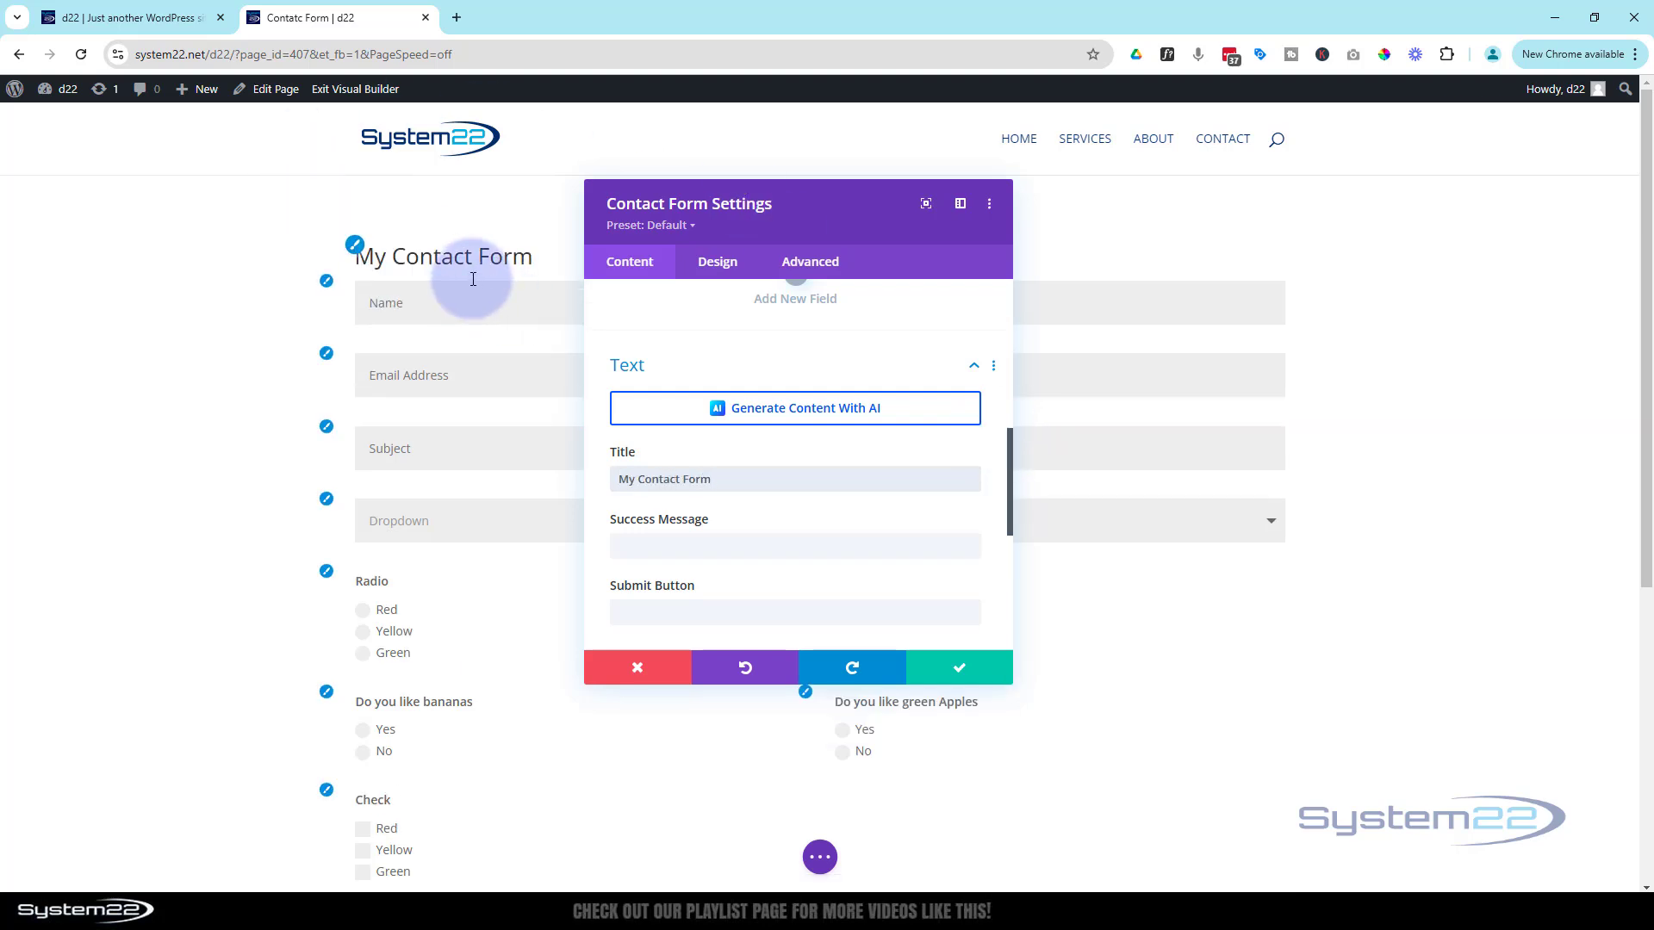
pyautogui.moveTo(848, 209); pyautogui.dragTo(1131, 323)
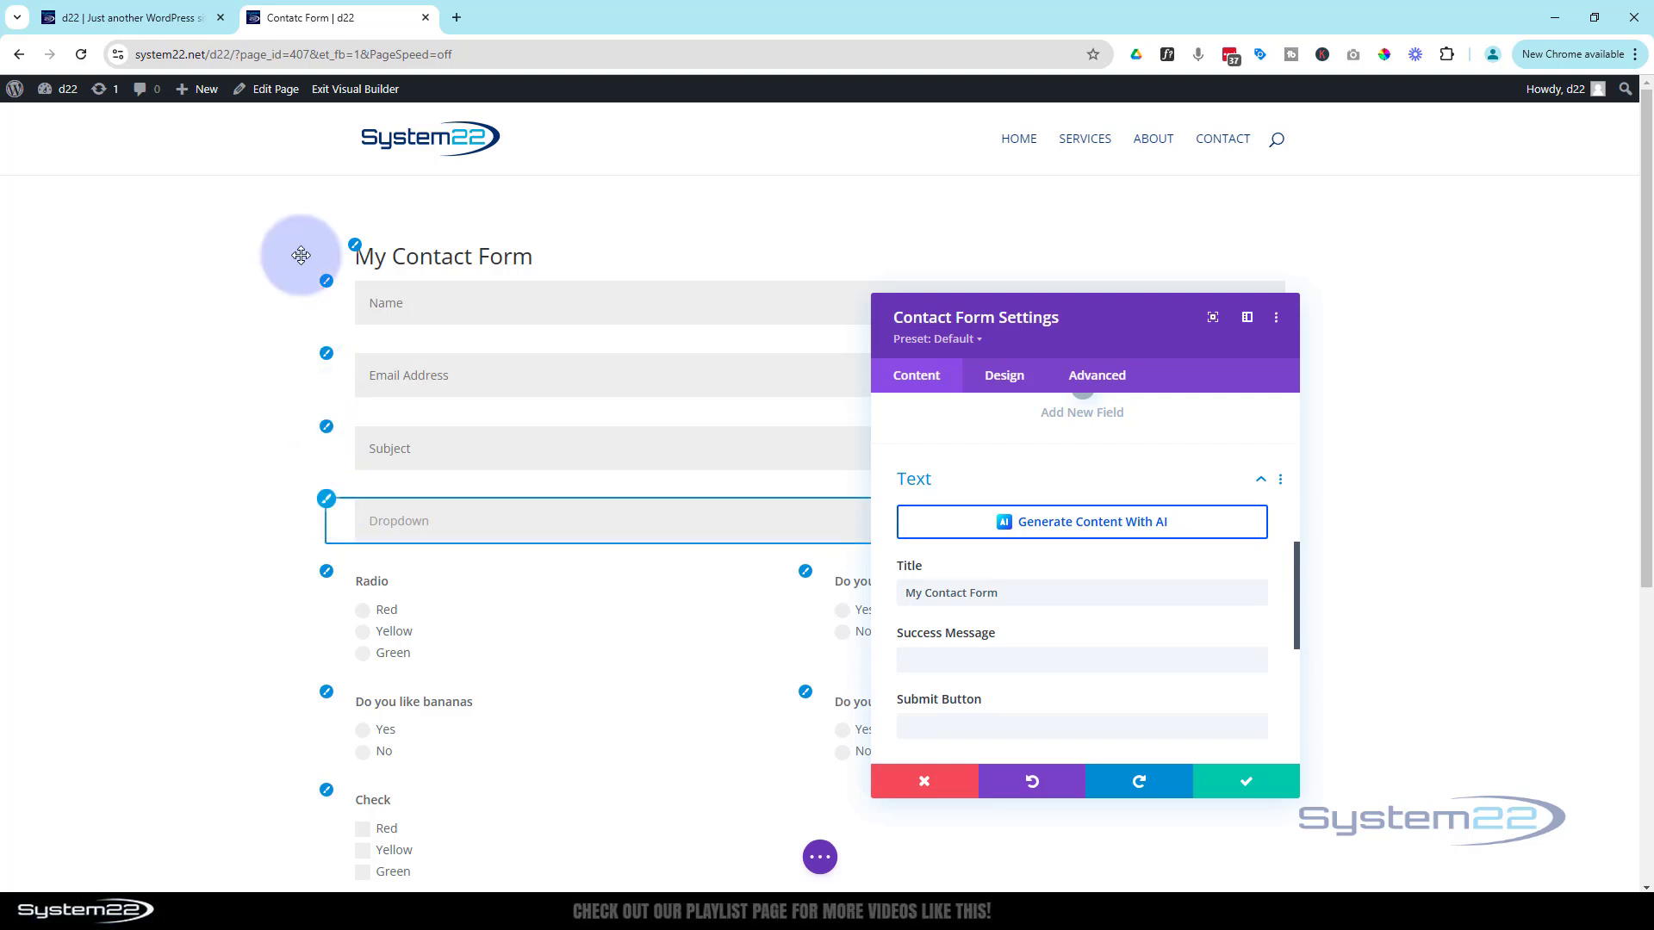
# Make the form title uppercase and centre-aligned
pyautogui.click(354, 246)
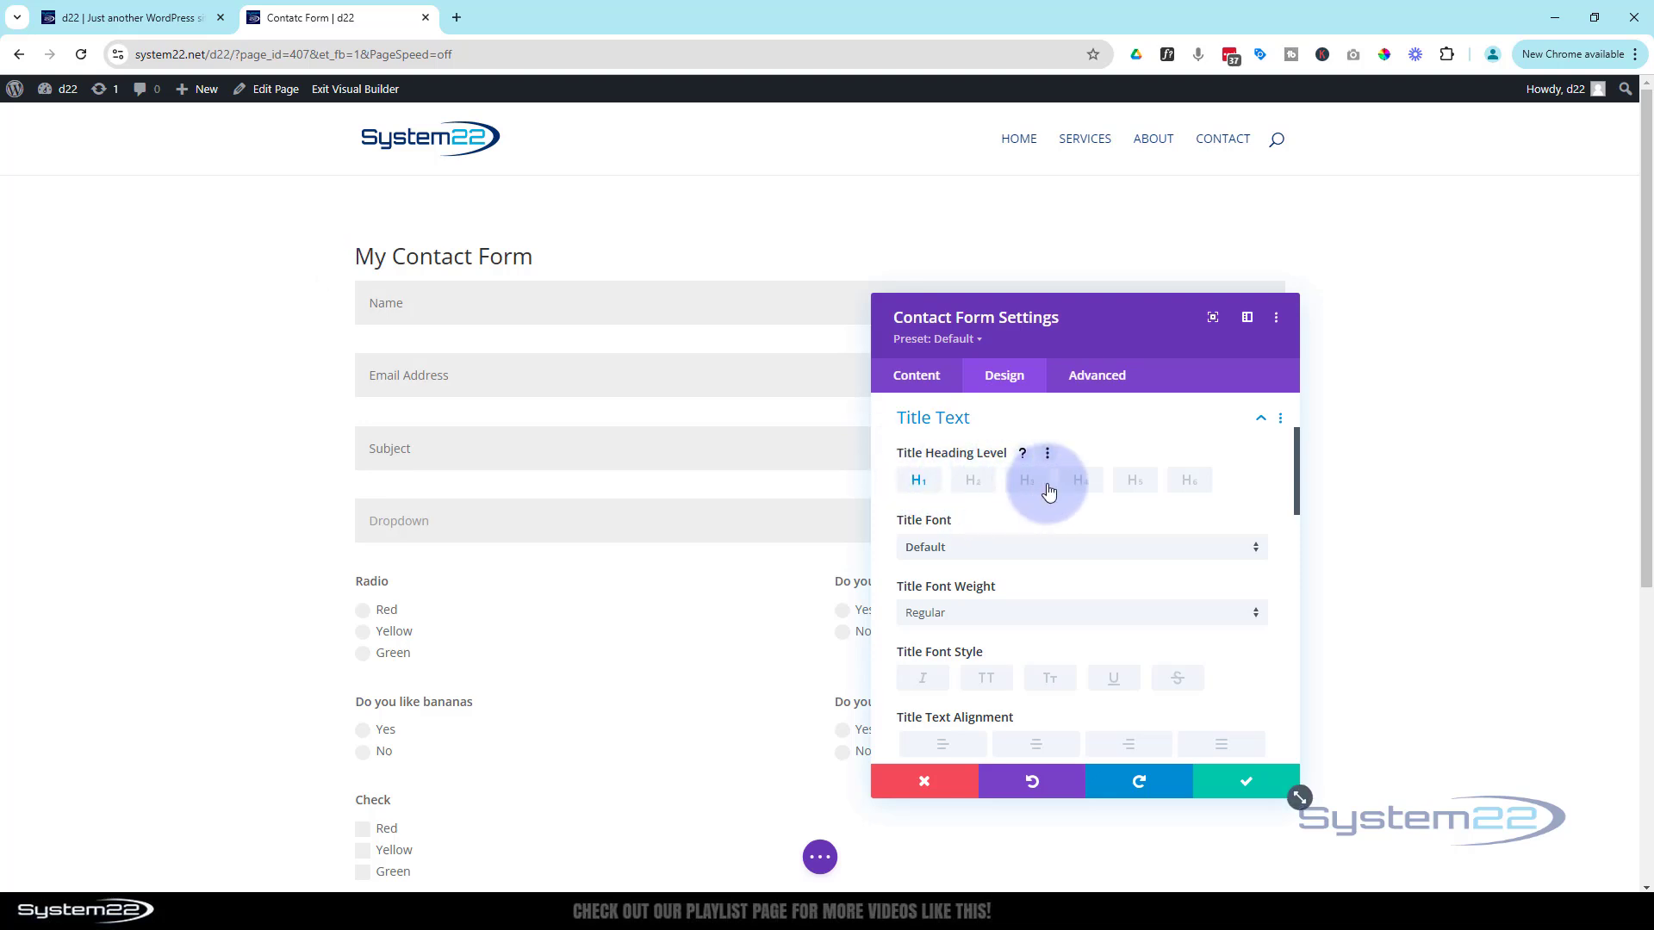
pyautogui.scroll(-1, 1051, 513)
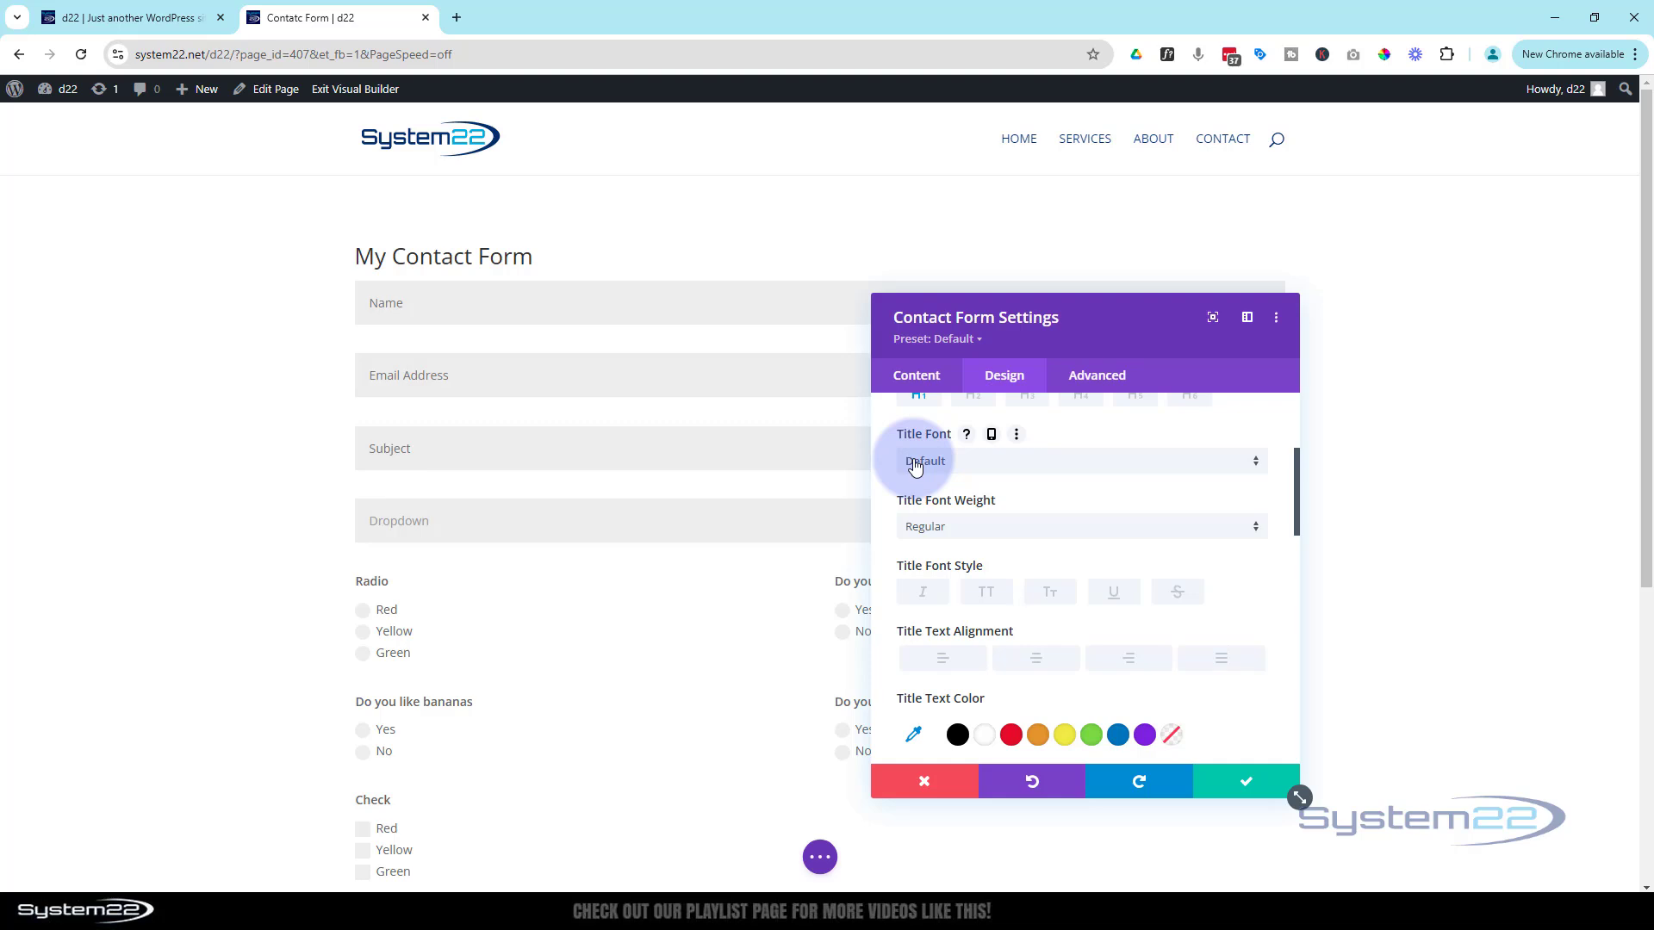
pyautogui.click(987, 592)
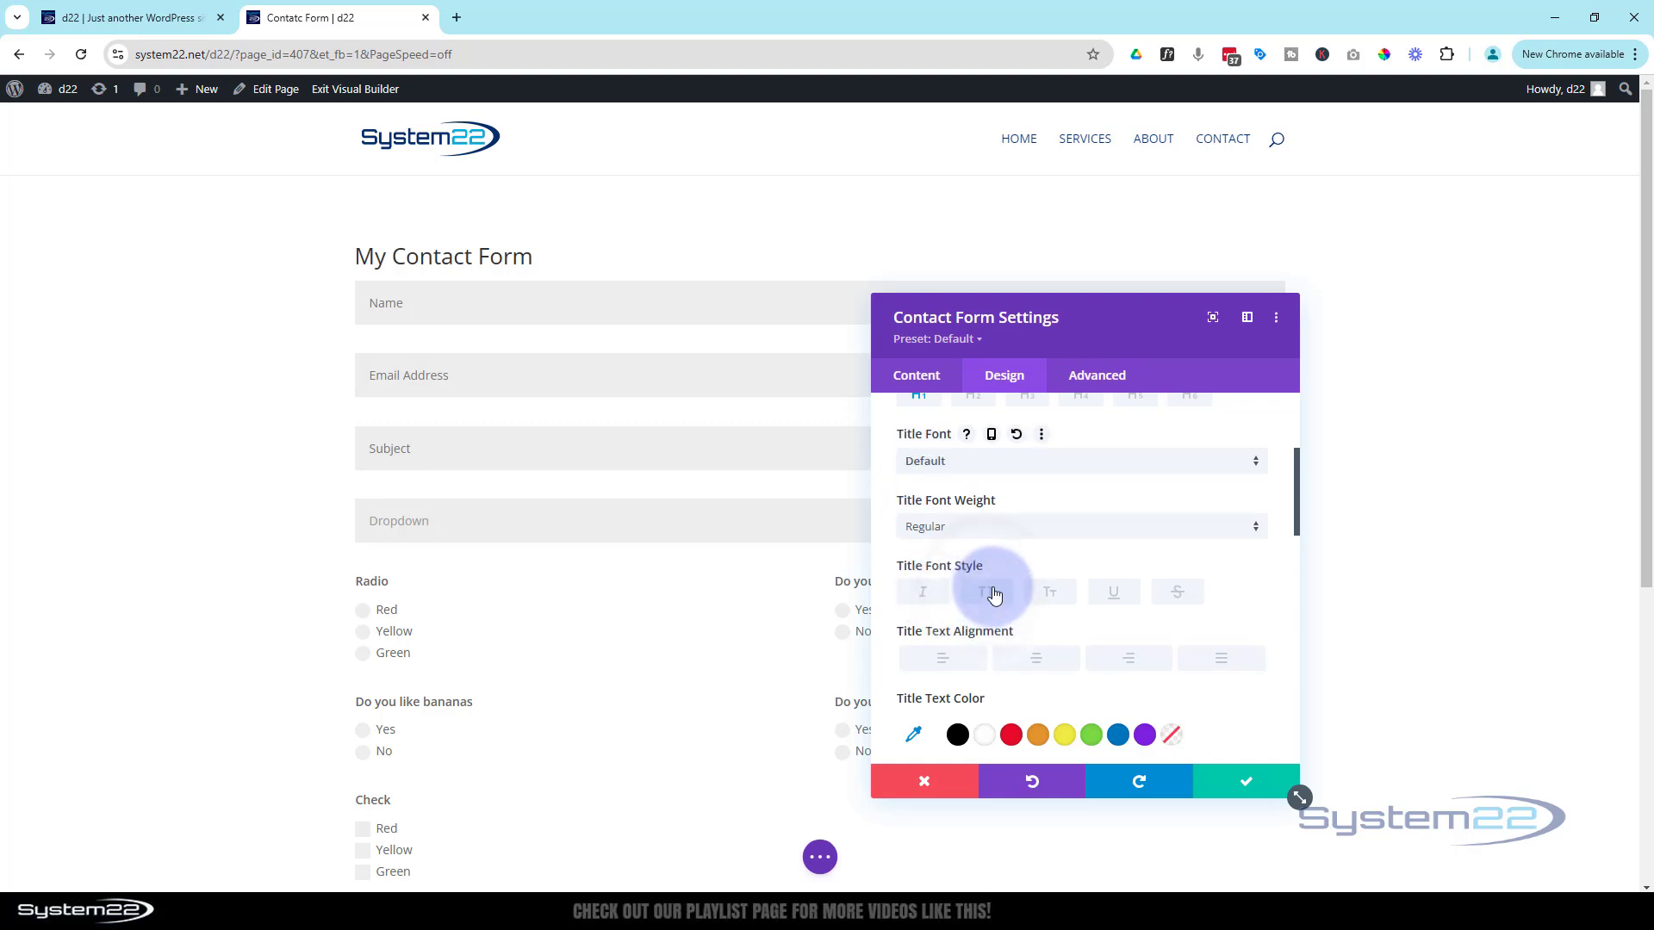
pyautogui.click(1044, 660)
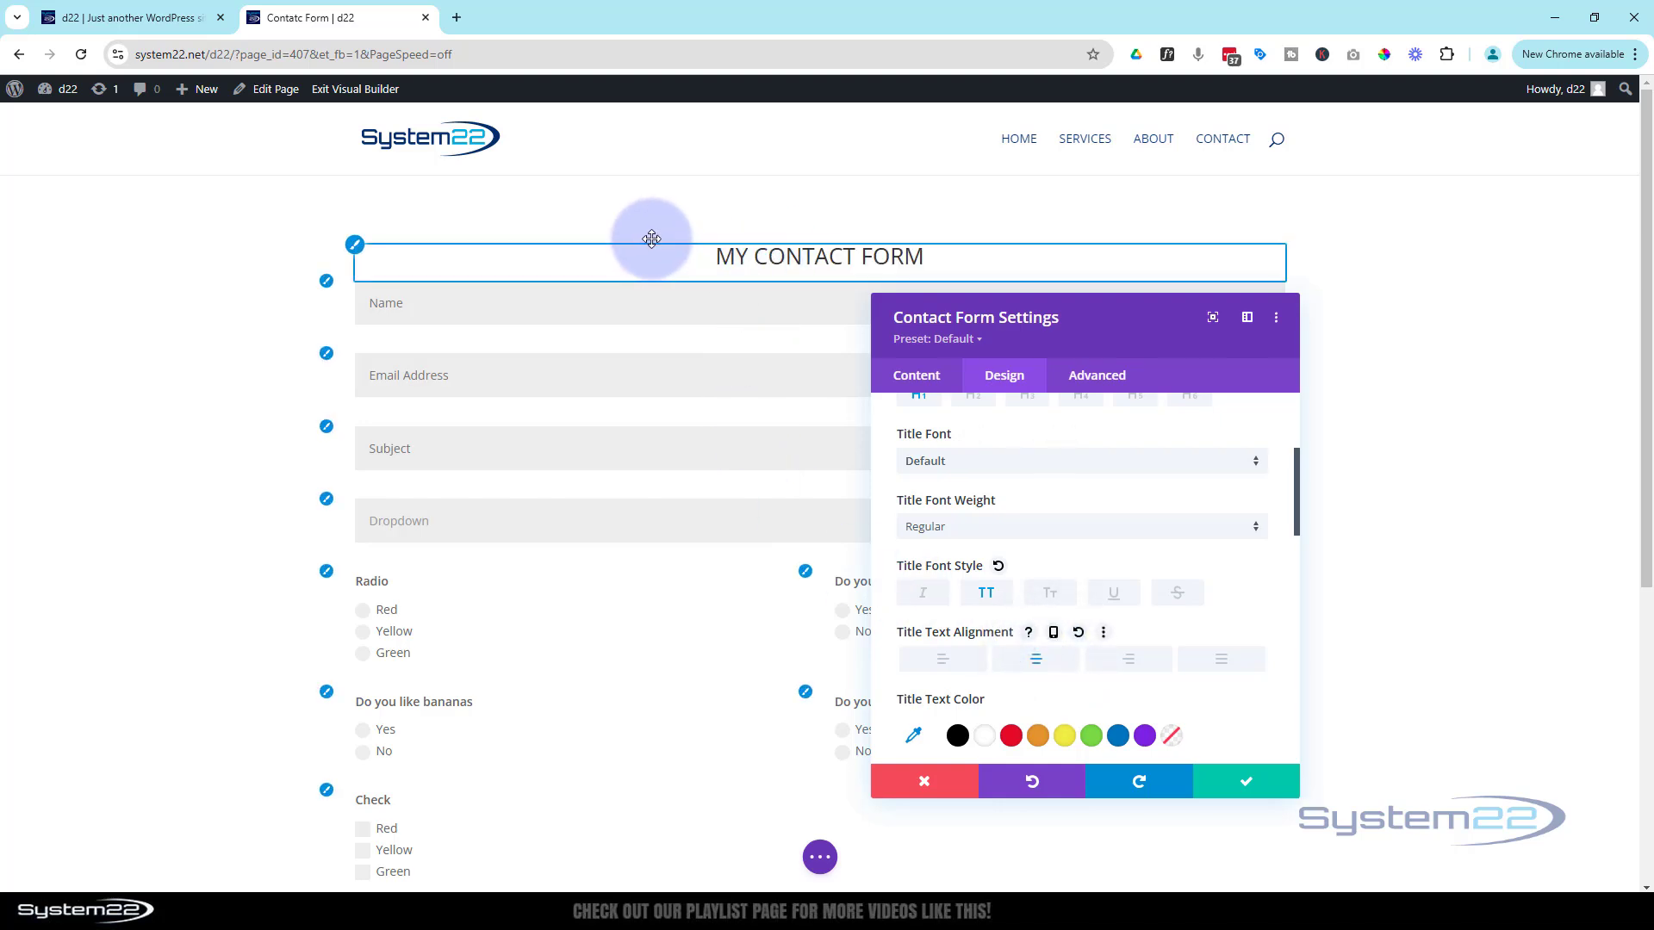
# Set the title's line height to 1.9em and text size to 46px, and add a drop shadow
pyautogui.scroll(-5, 1136, 510)
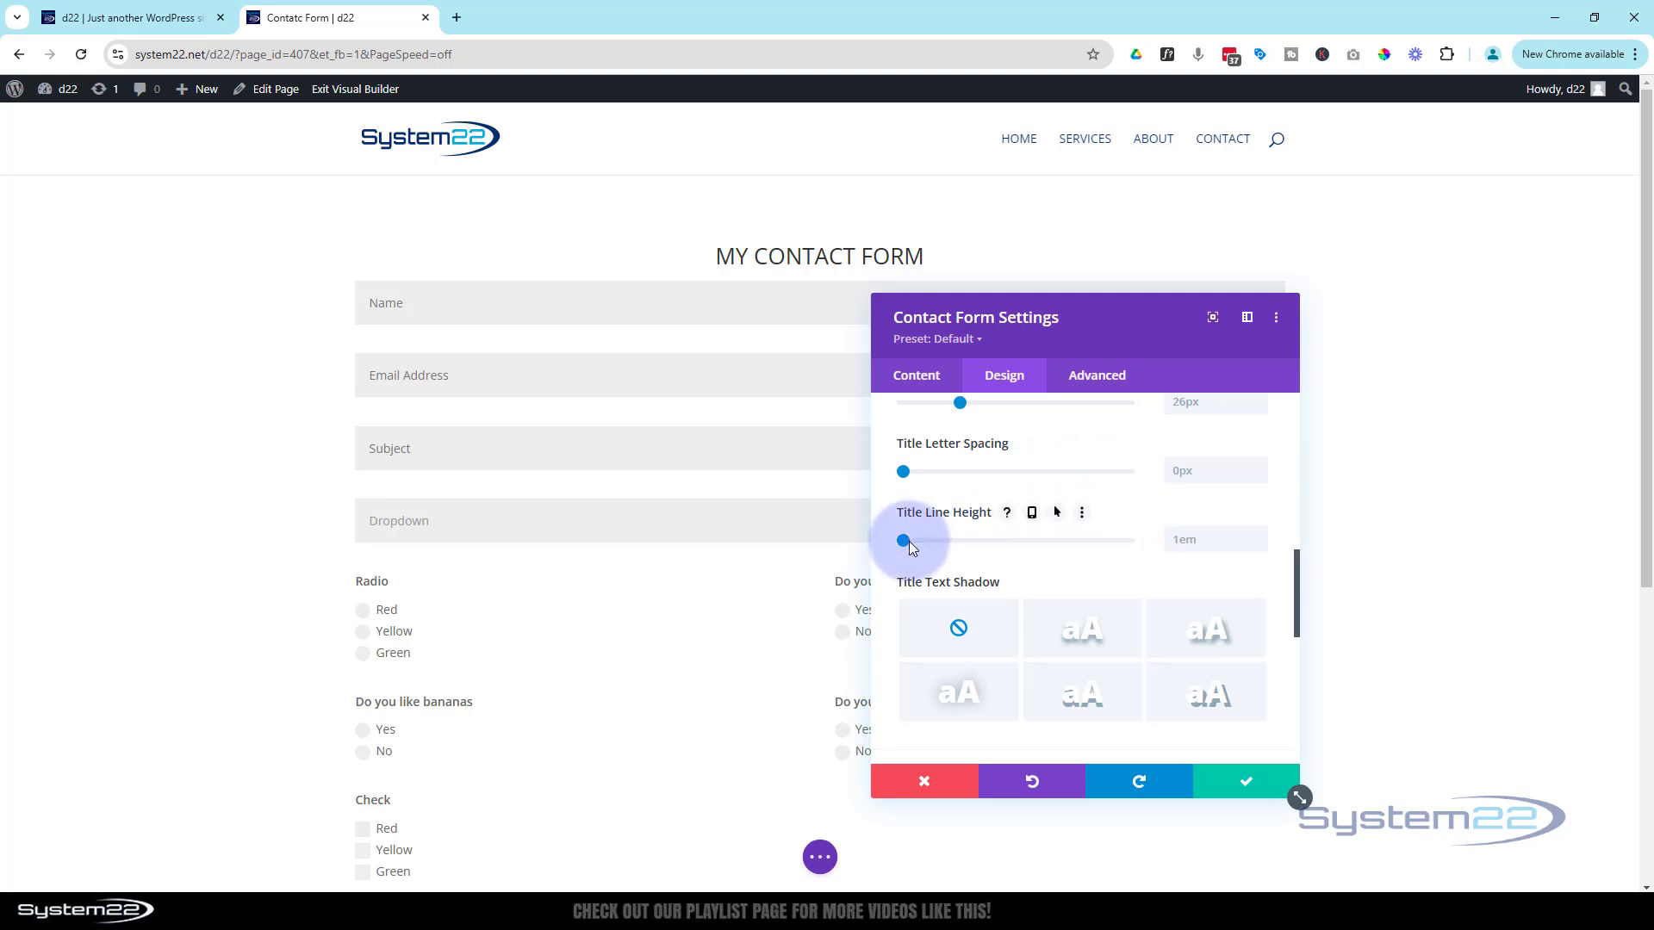
pyautogui.moveTo(918, 541); pyautogui.dragTo(1002, 556)
pyautogui.scroll(2, 1025, 557)
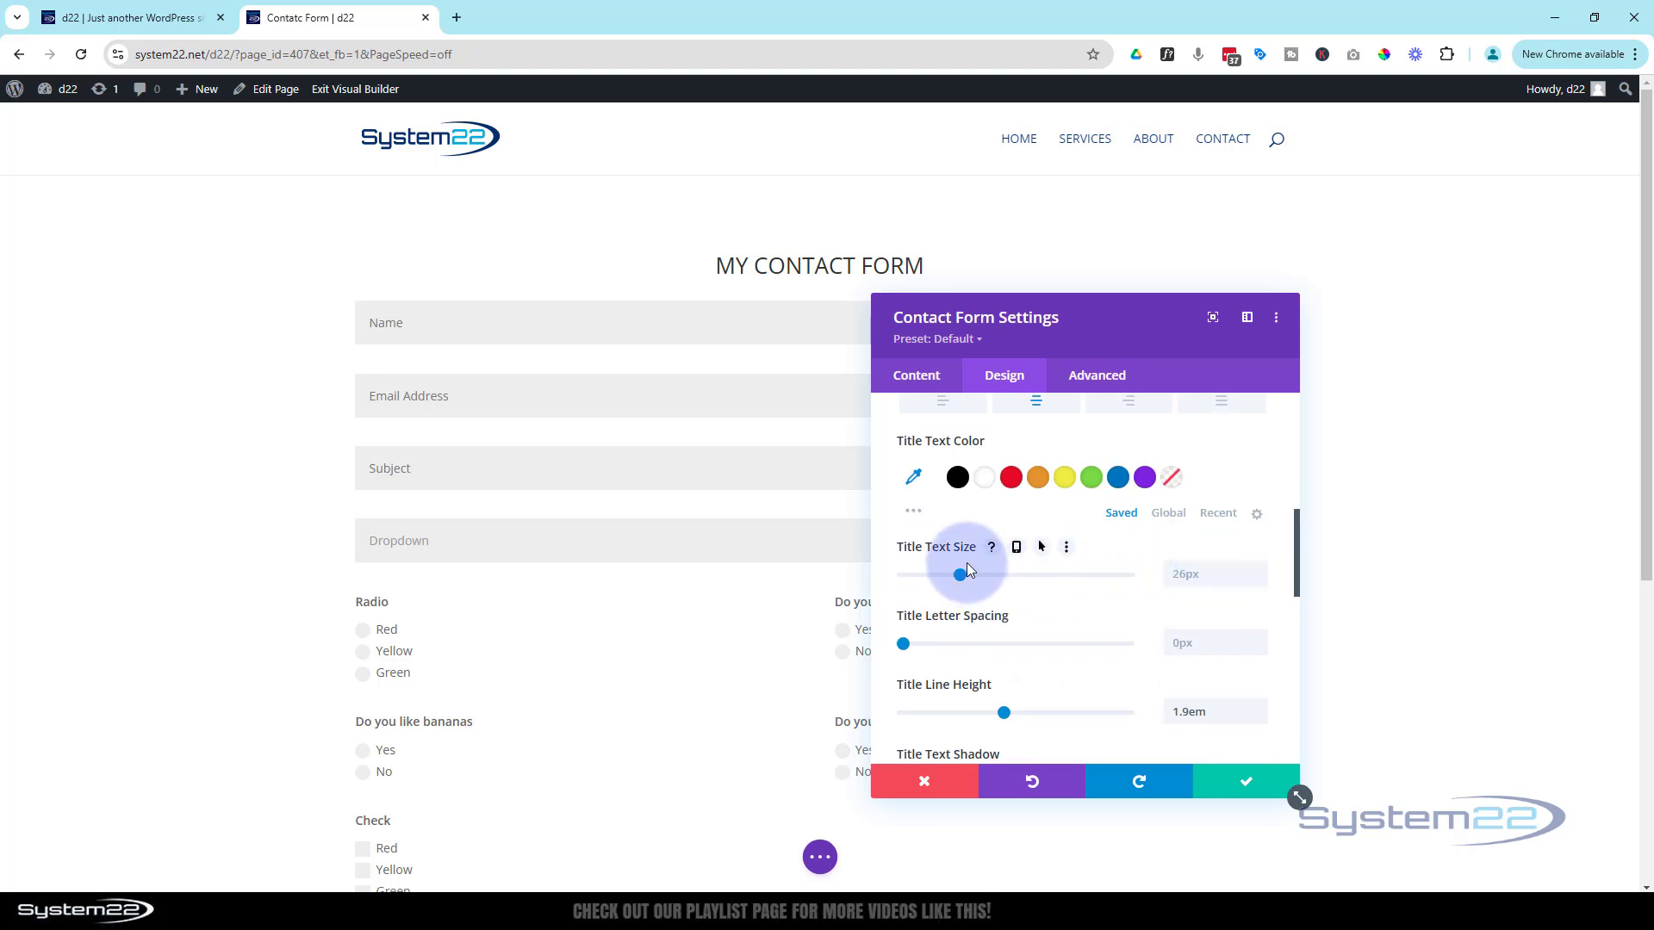
pyautogui.moveTo(959, 573); pyautogui.dragTo(1006, 581)
pyautogui.scroll(-4, 1064, 609)
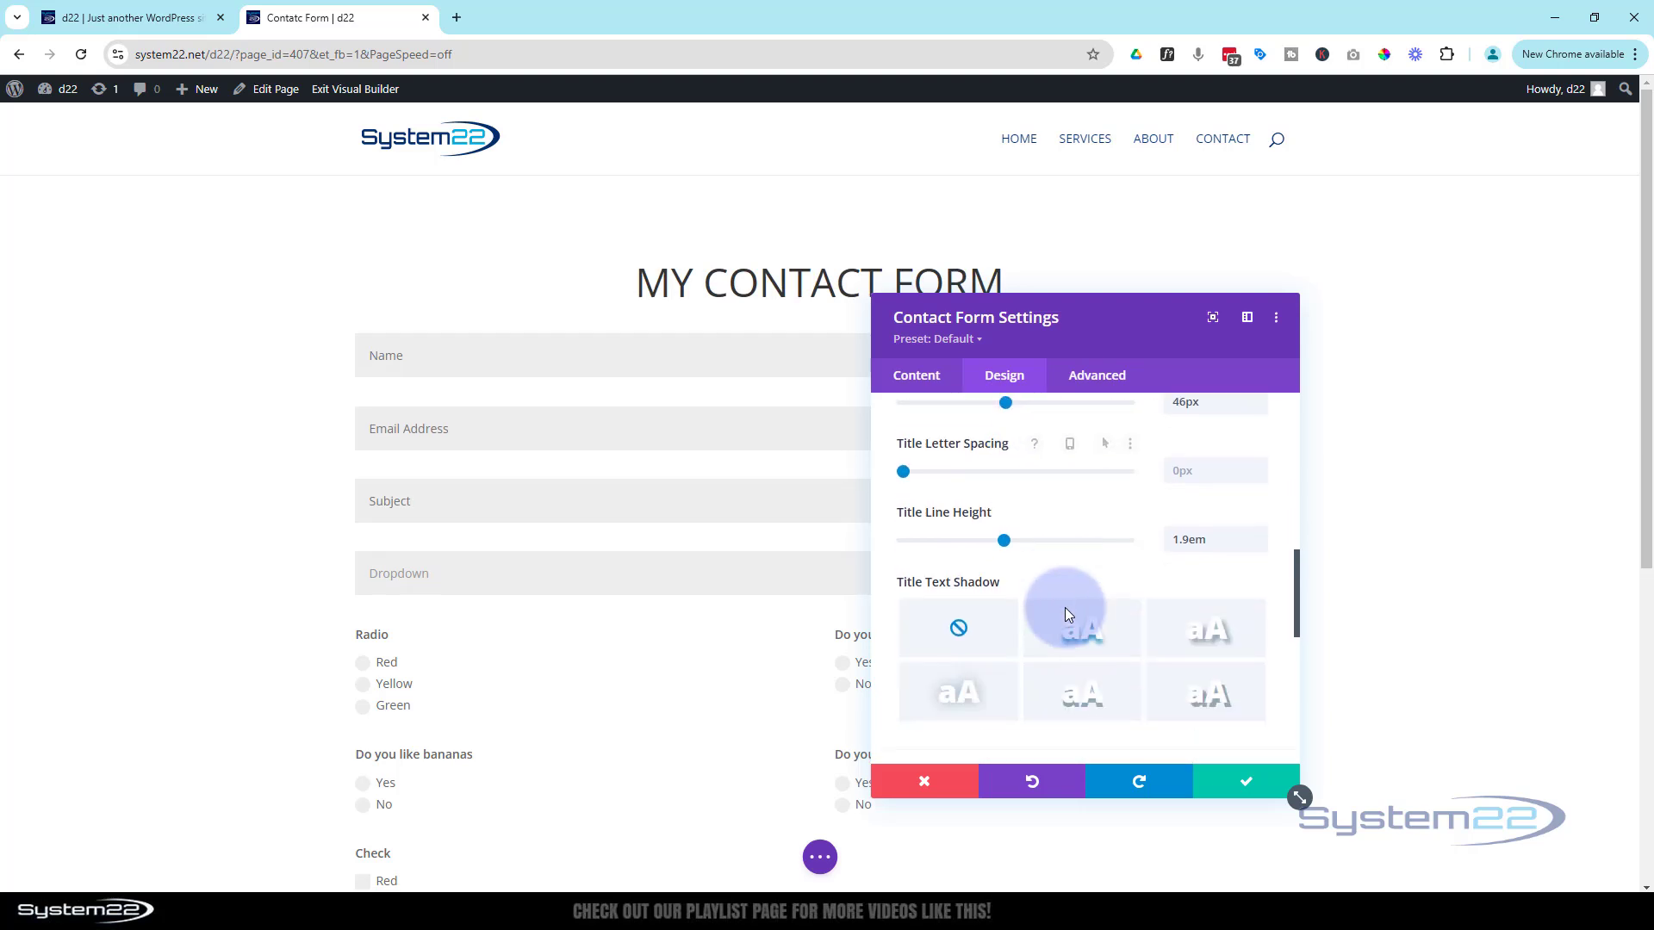
pyautogui.click(1080, 459)
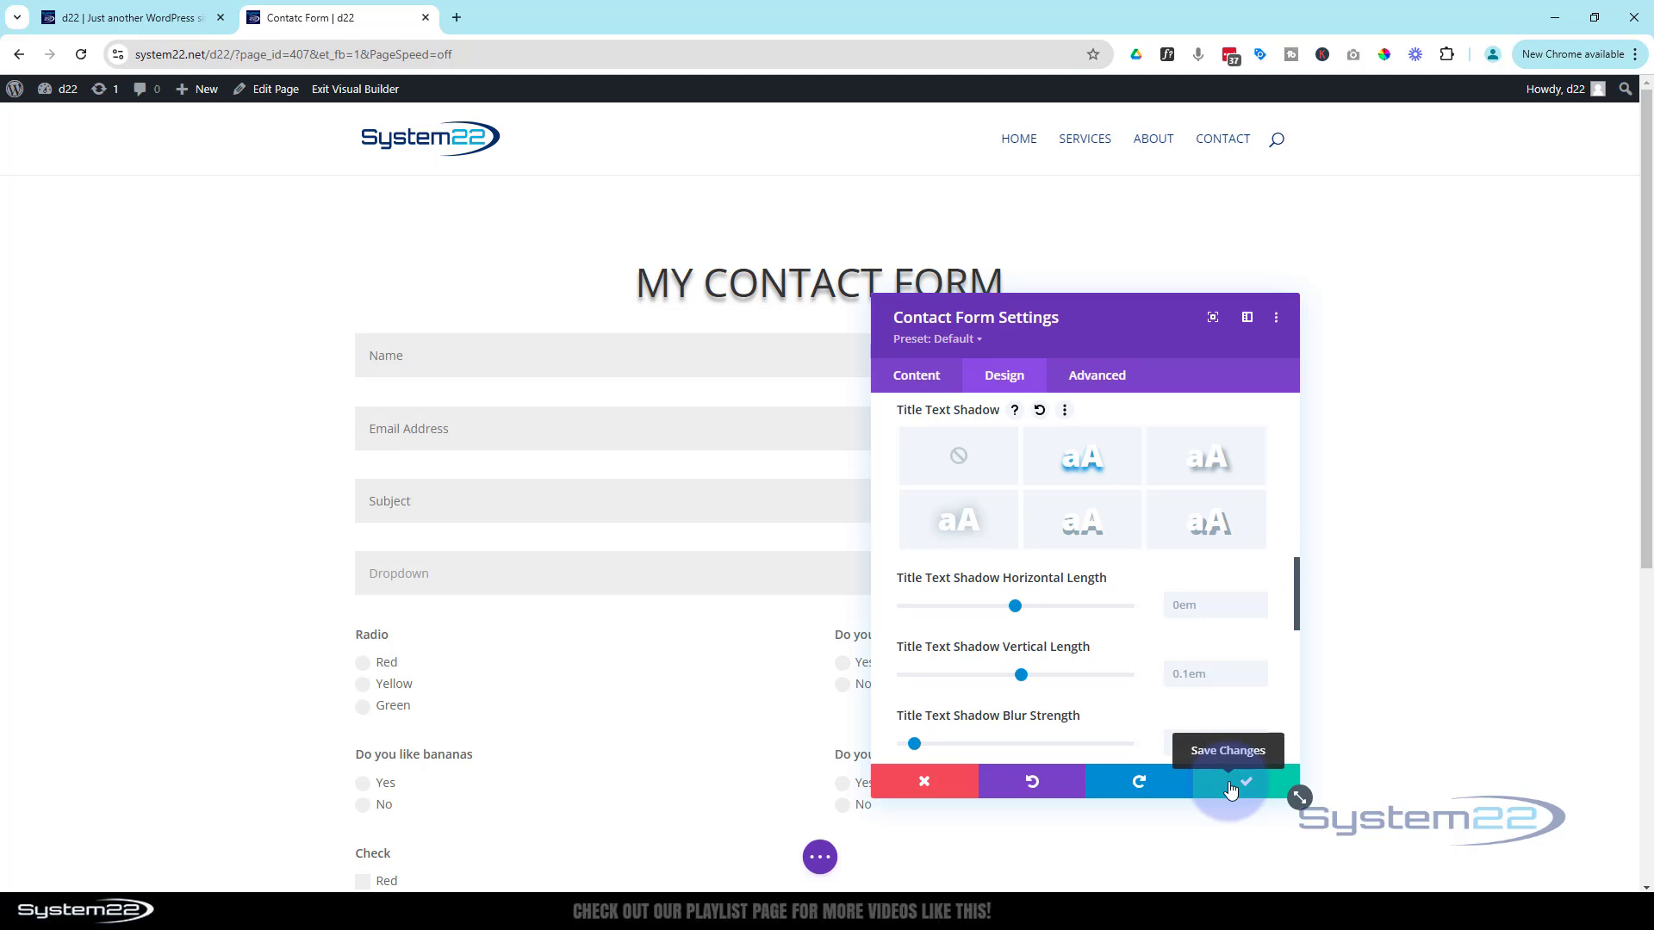
pyautogui.click(918, 376)
# Set the success message to 'Form Sent Successfully!', then try 'Send' as the button label and clear it
pyautogui.scroll(-10, 1030, 503)
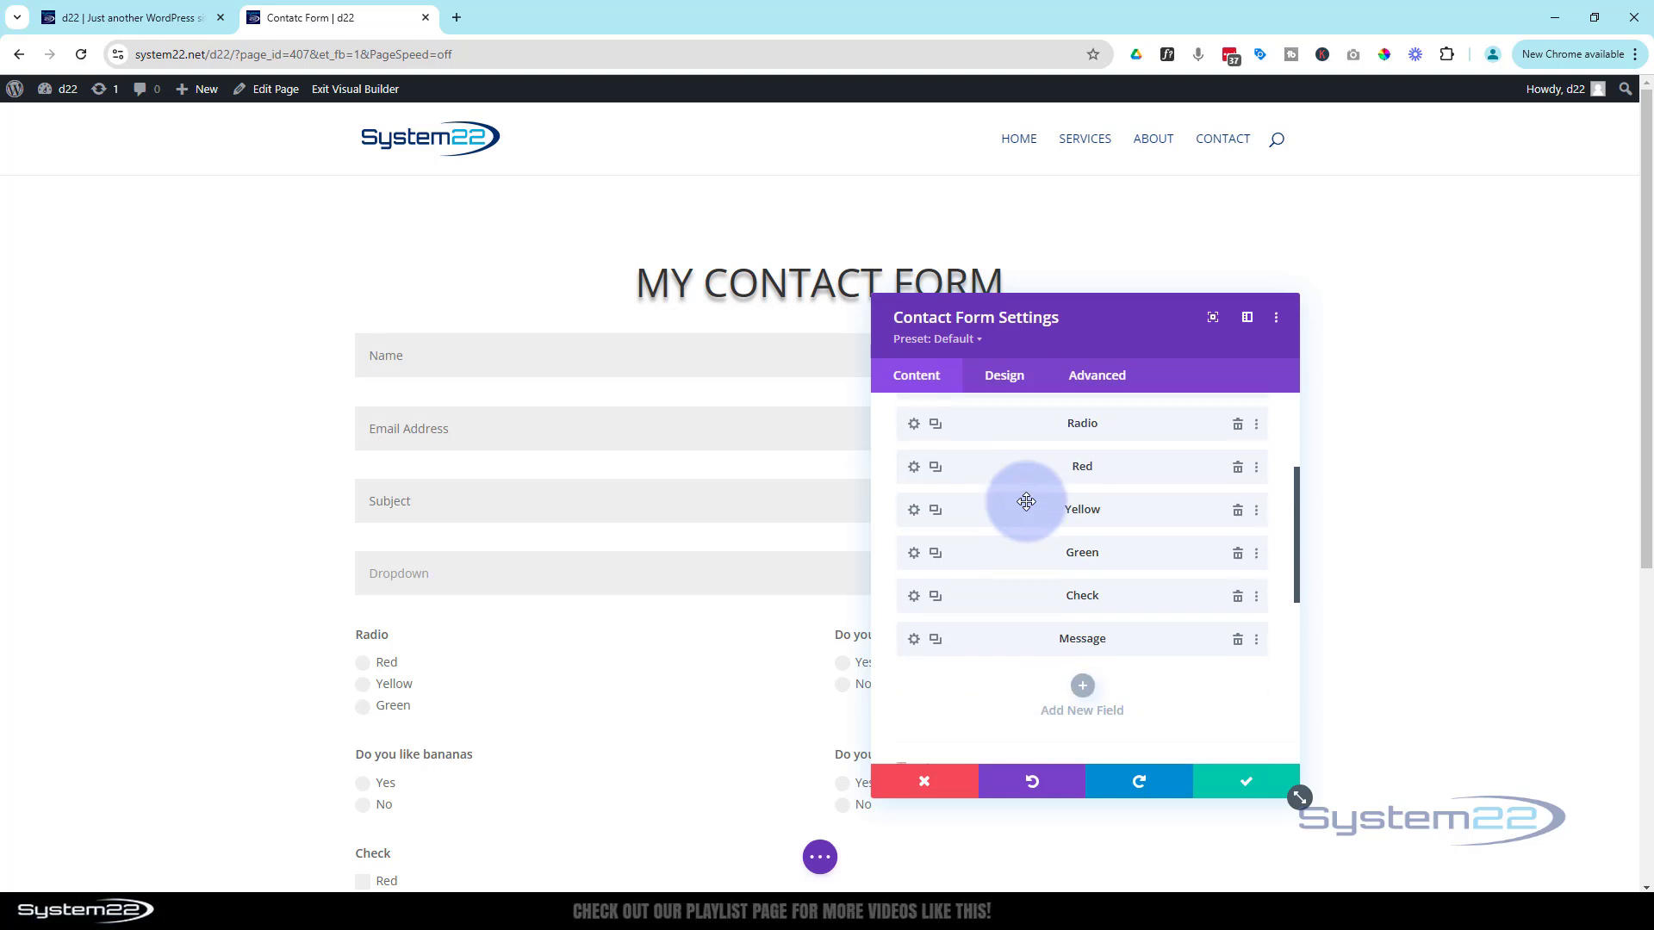
pyautogui.click(1006, 471)
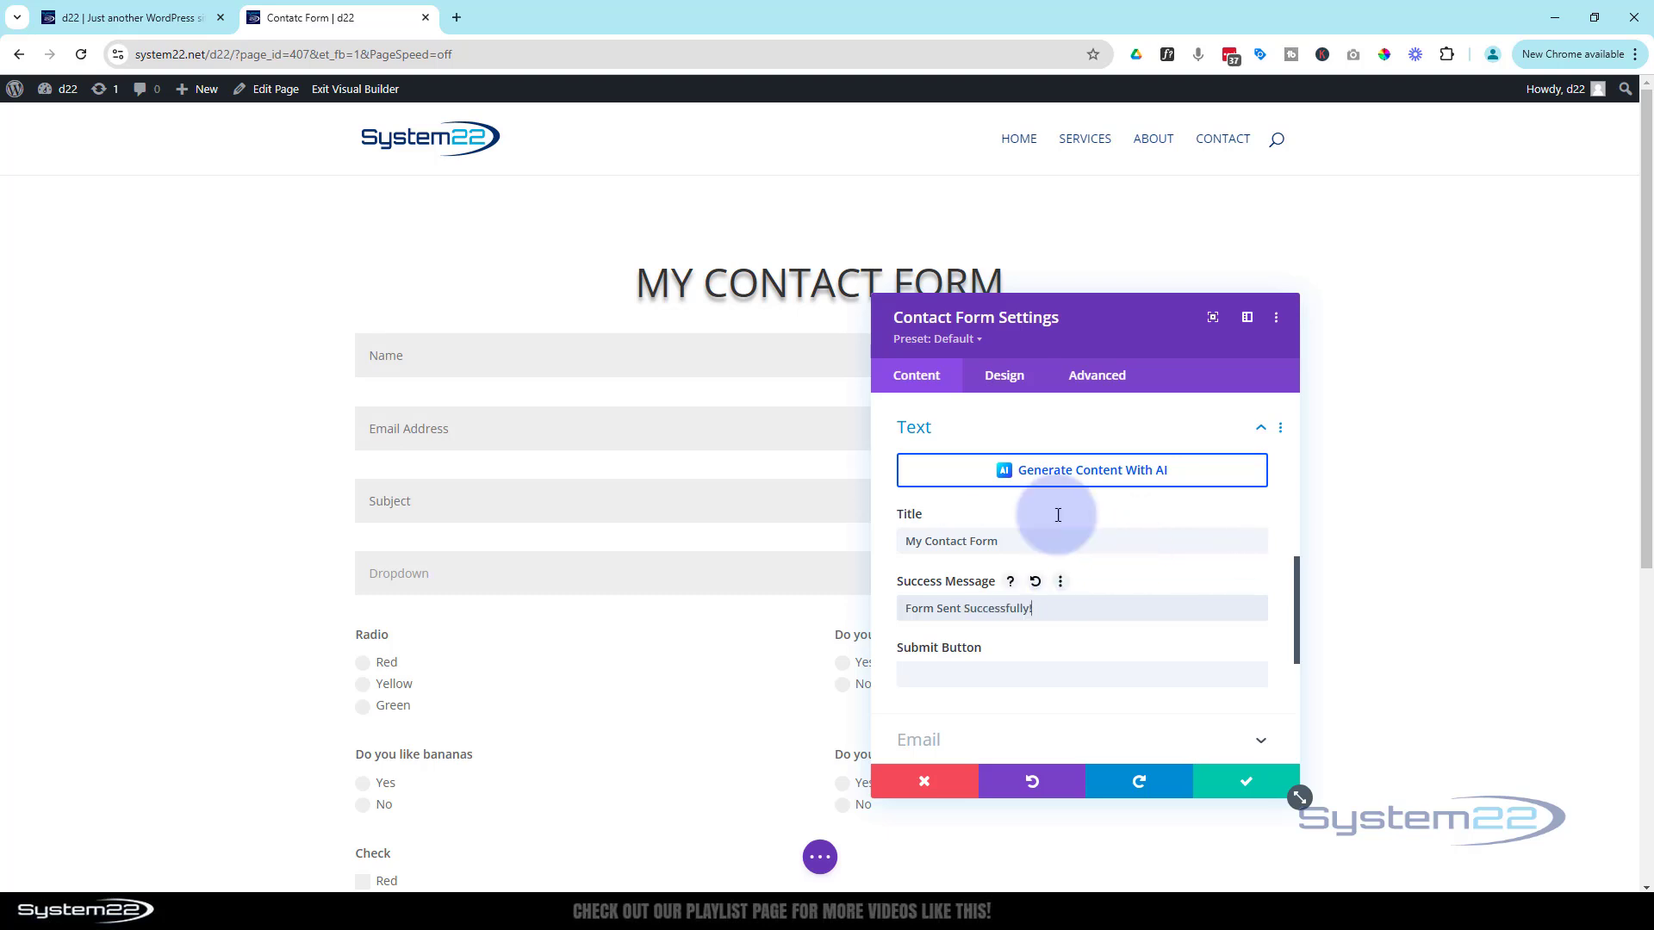
pyautogui.moveTo(1148, 340); pyautogui.dragTo(783, 269)
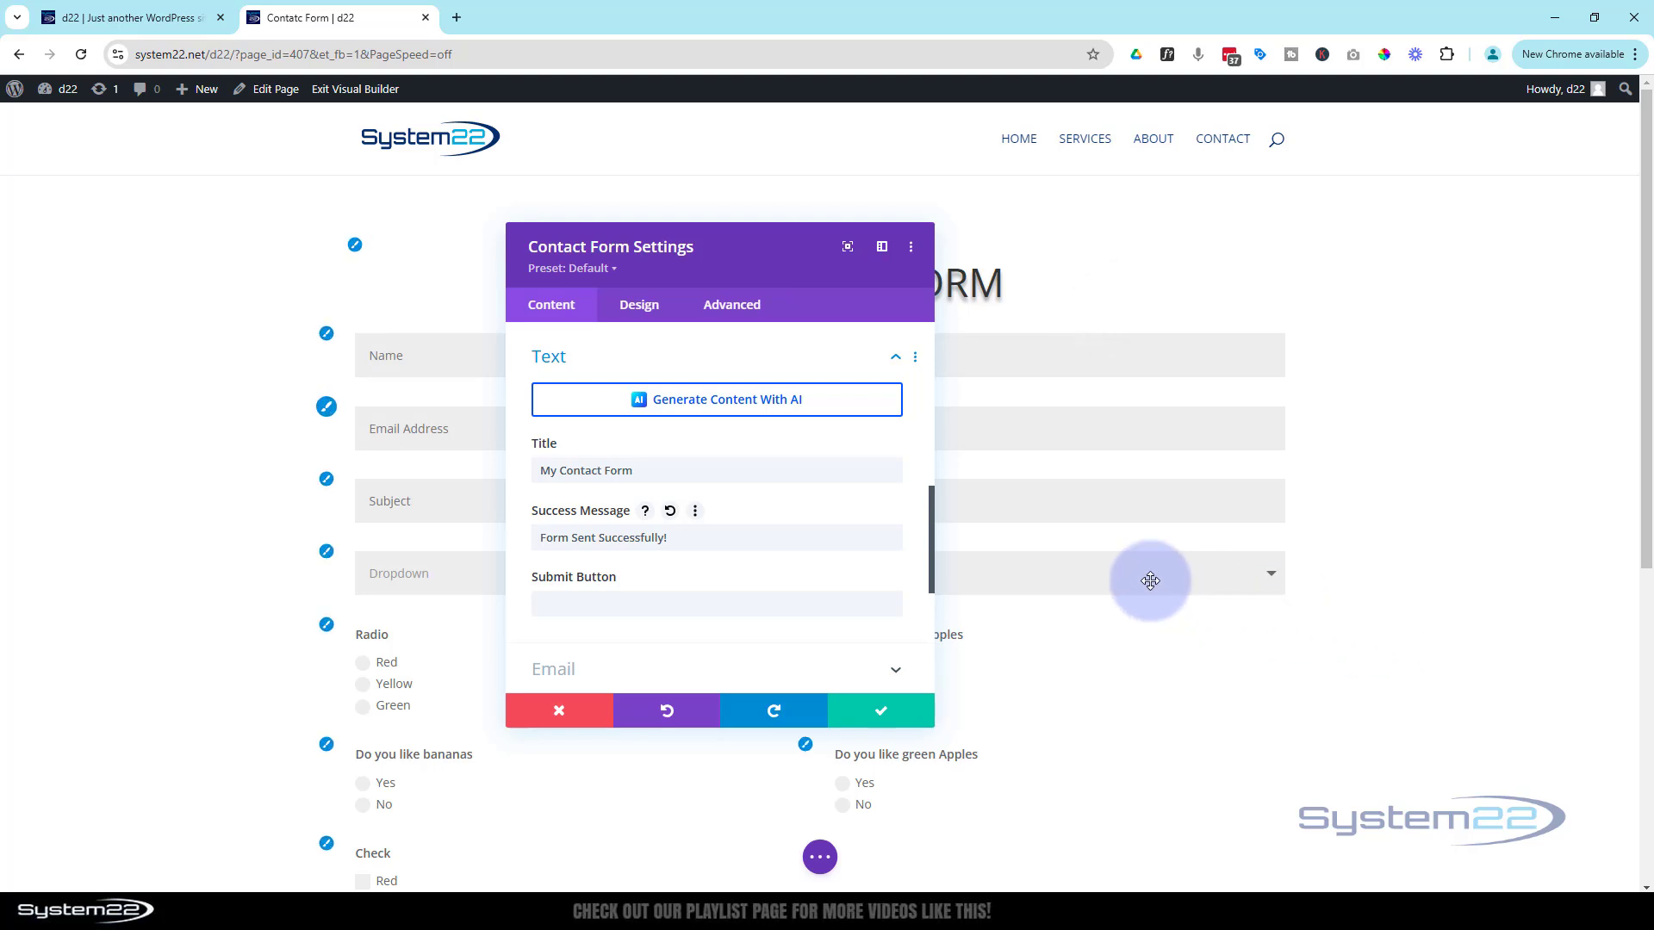
pyautogui.scroll(-6, 1149, 580)
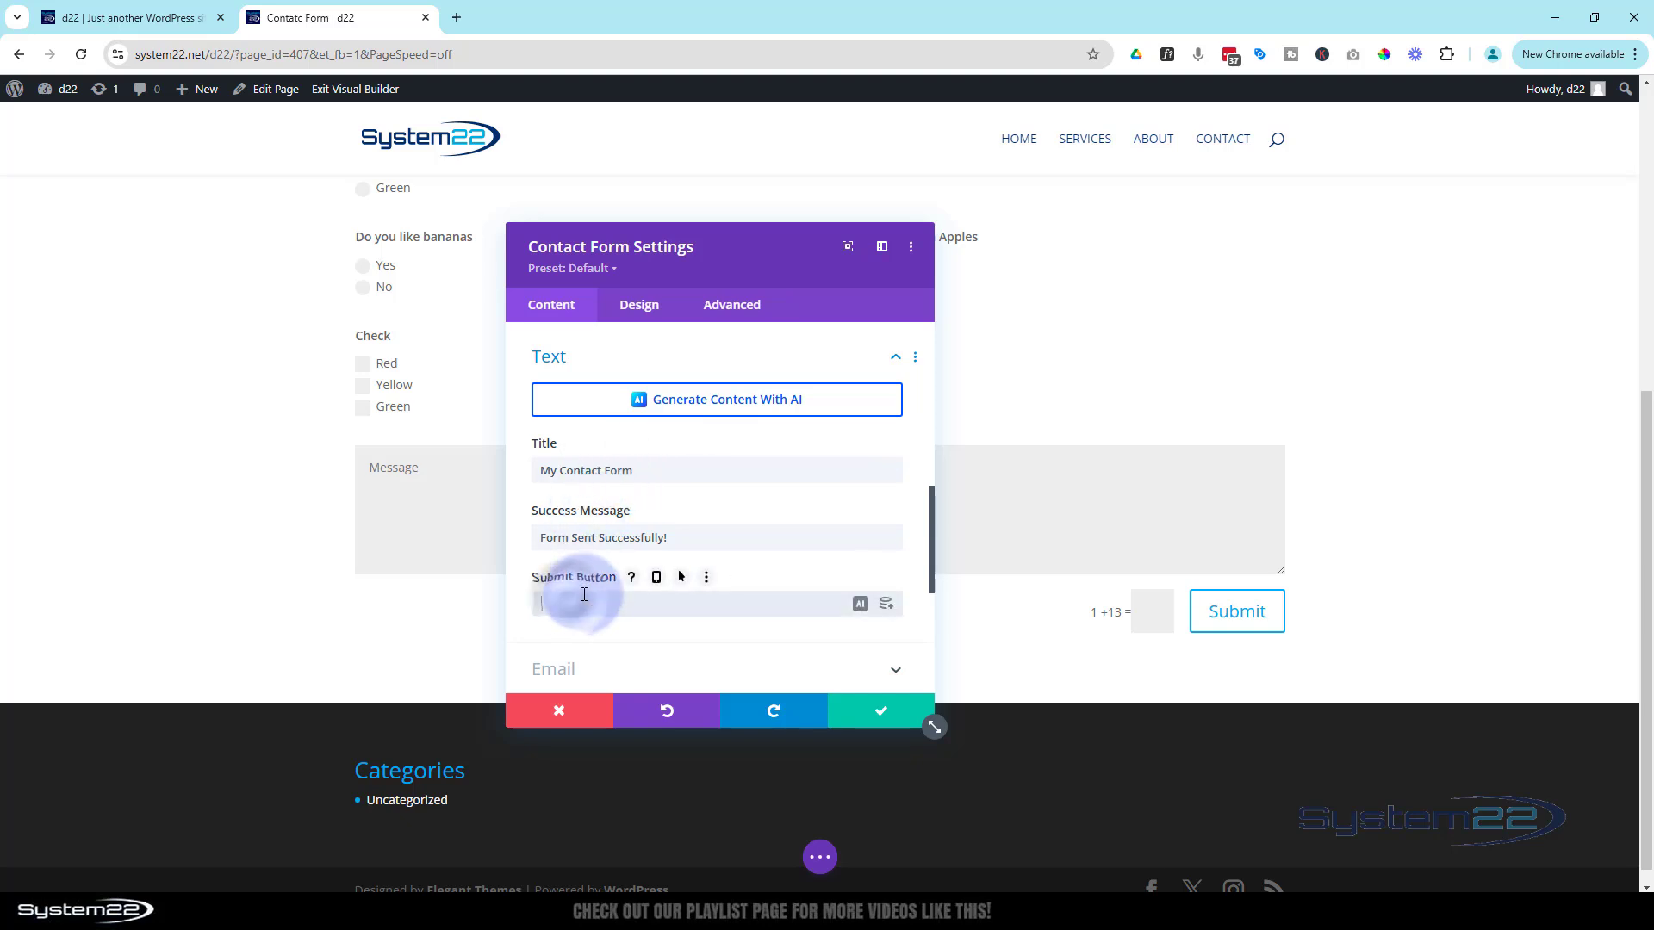
pyautogui.write('Send')
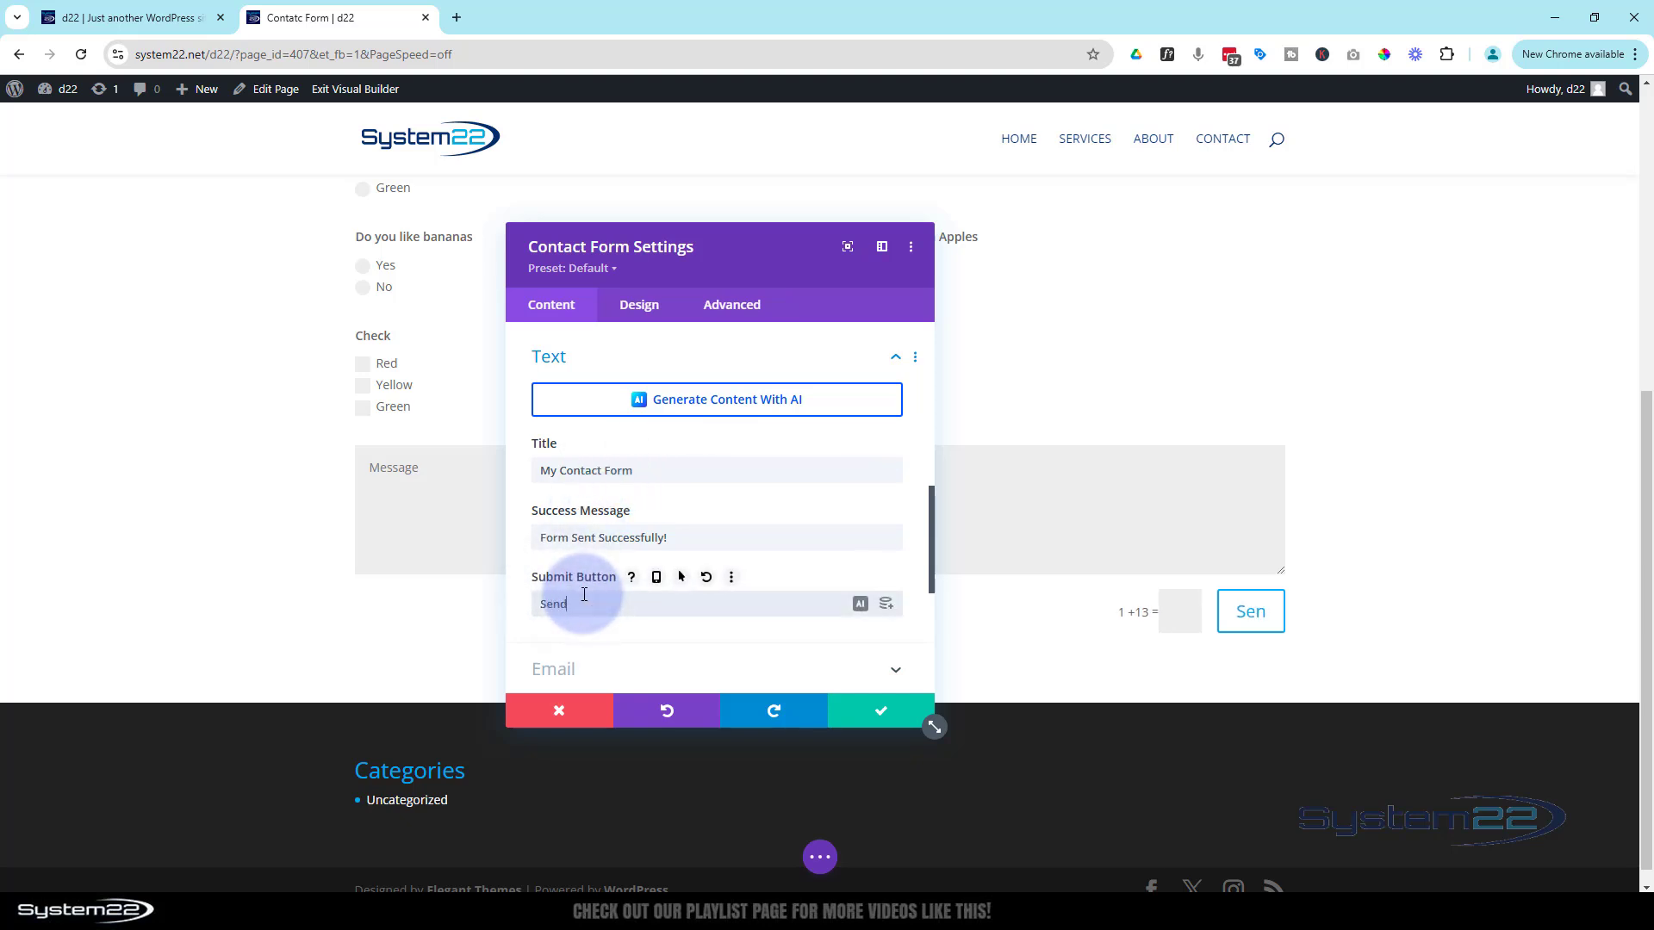
pyautogui.moveTo(593, 593); pyautogui.dragTo(489, 596)
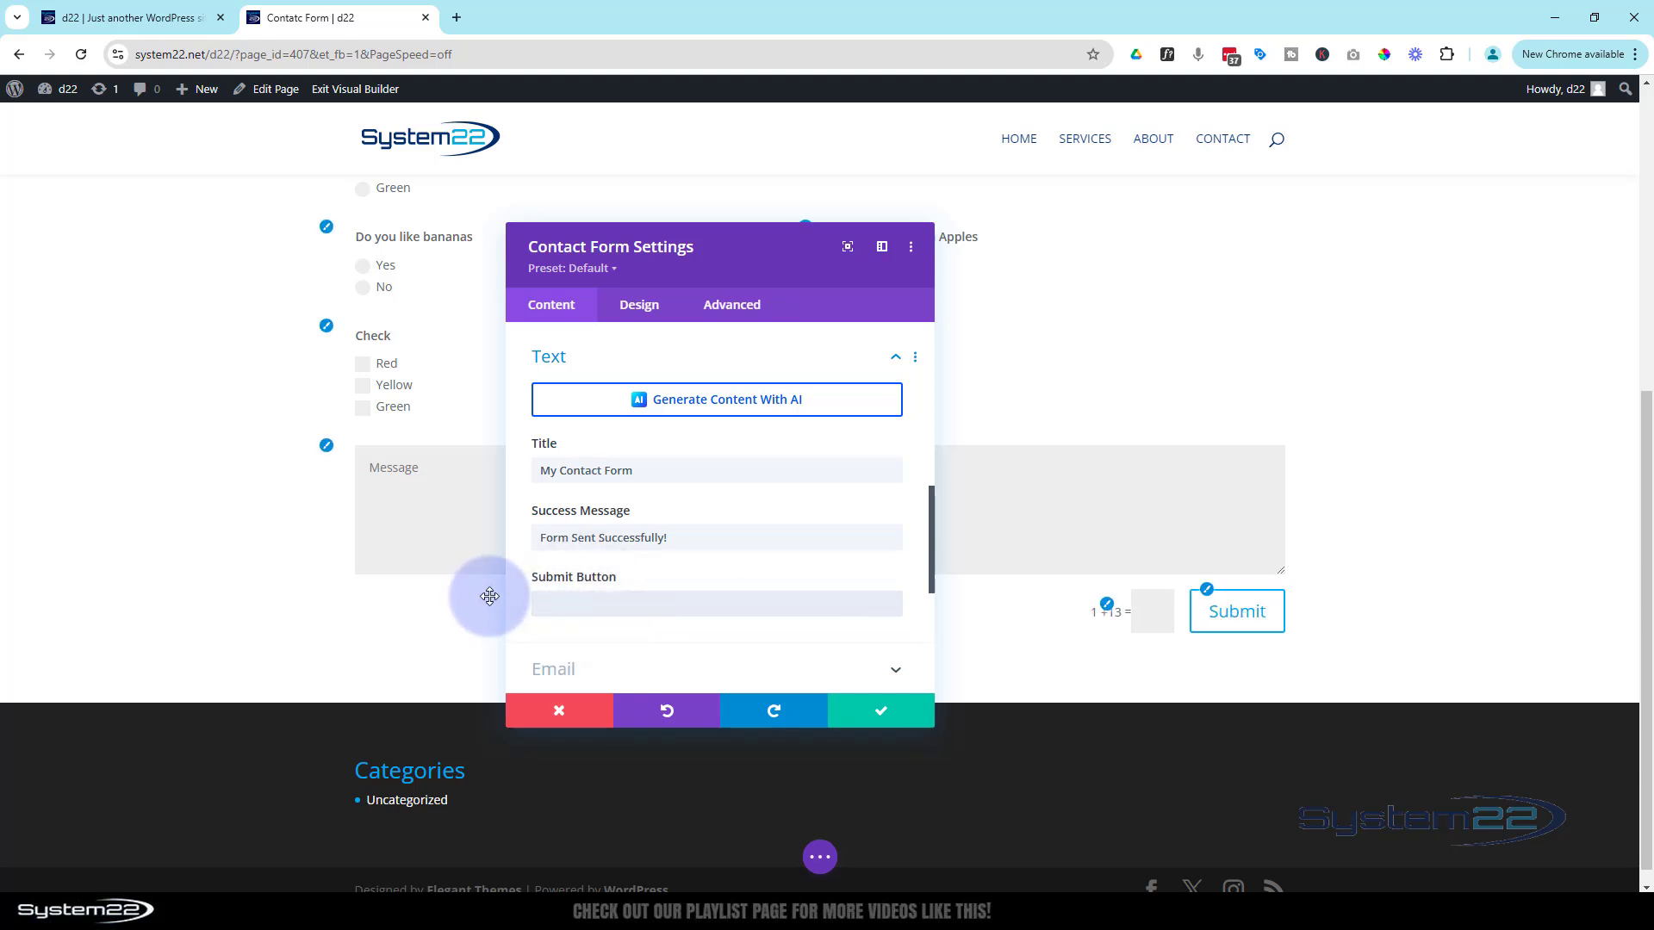
pyautogui.click(646, 603)
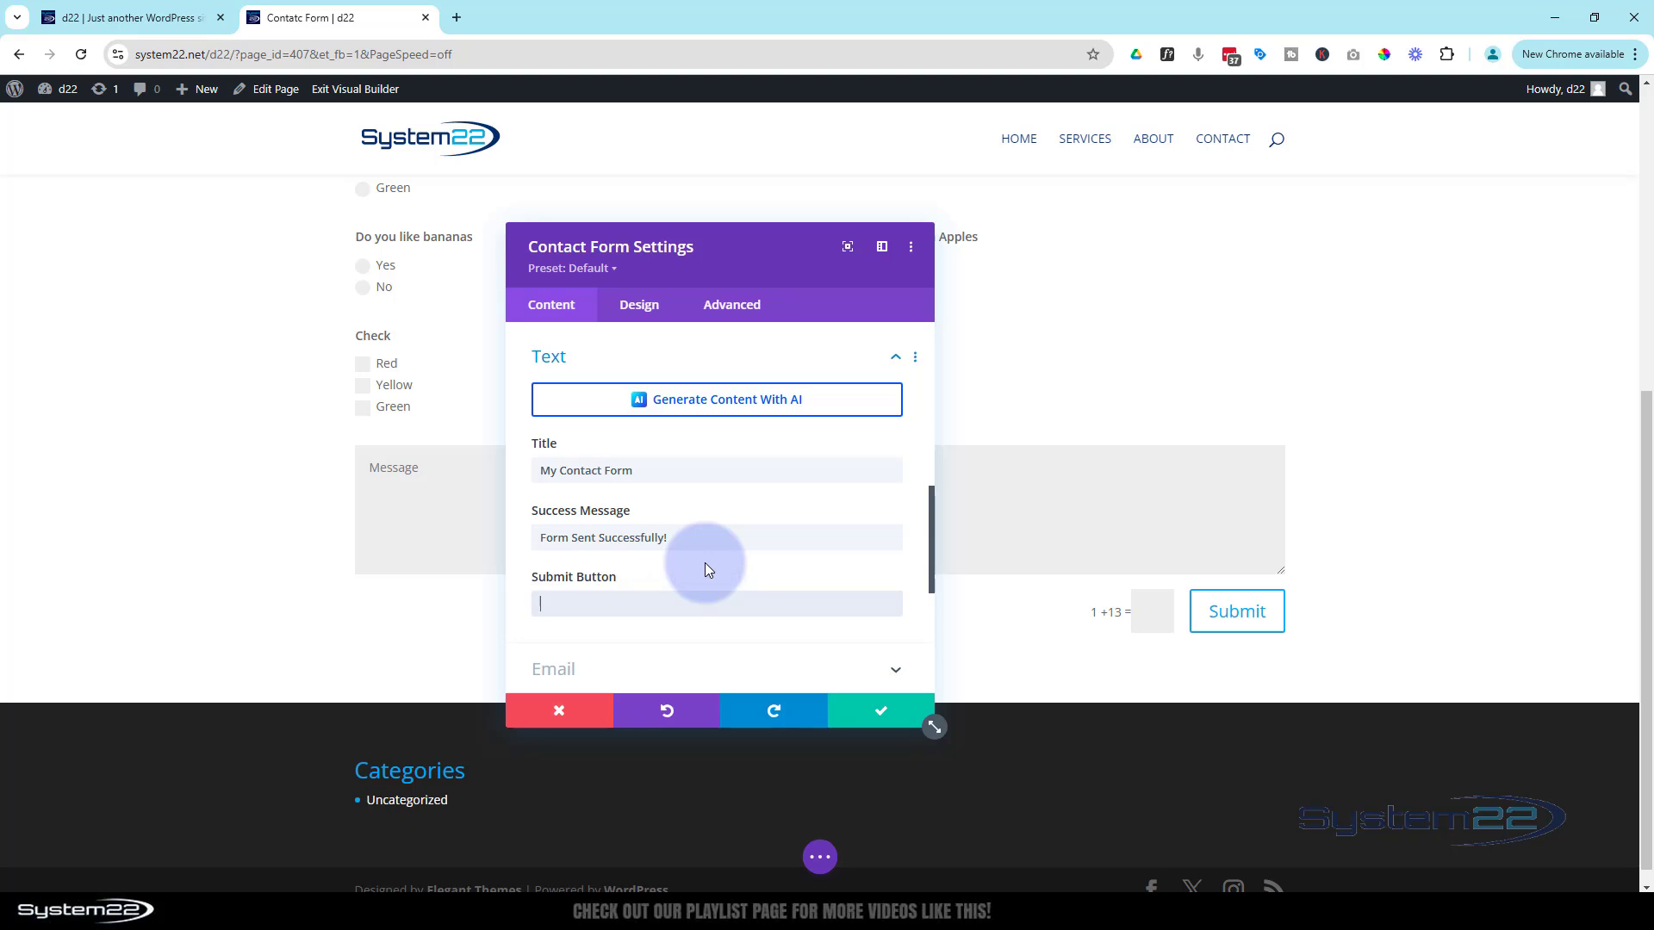
pyautogui.scroll(-3, 704, 561)
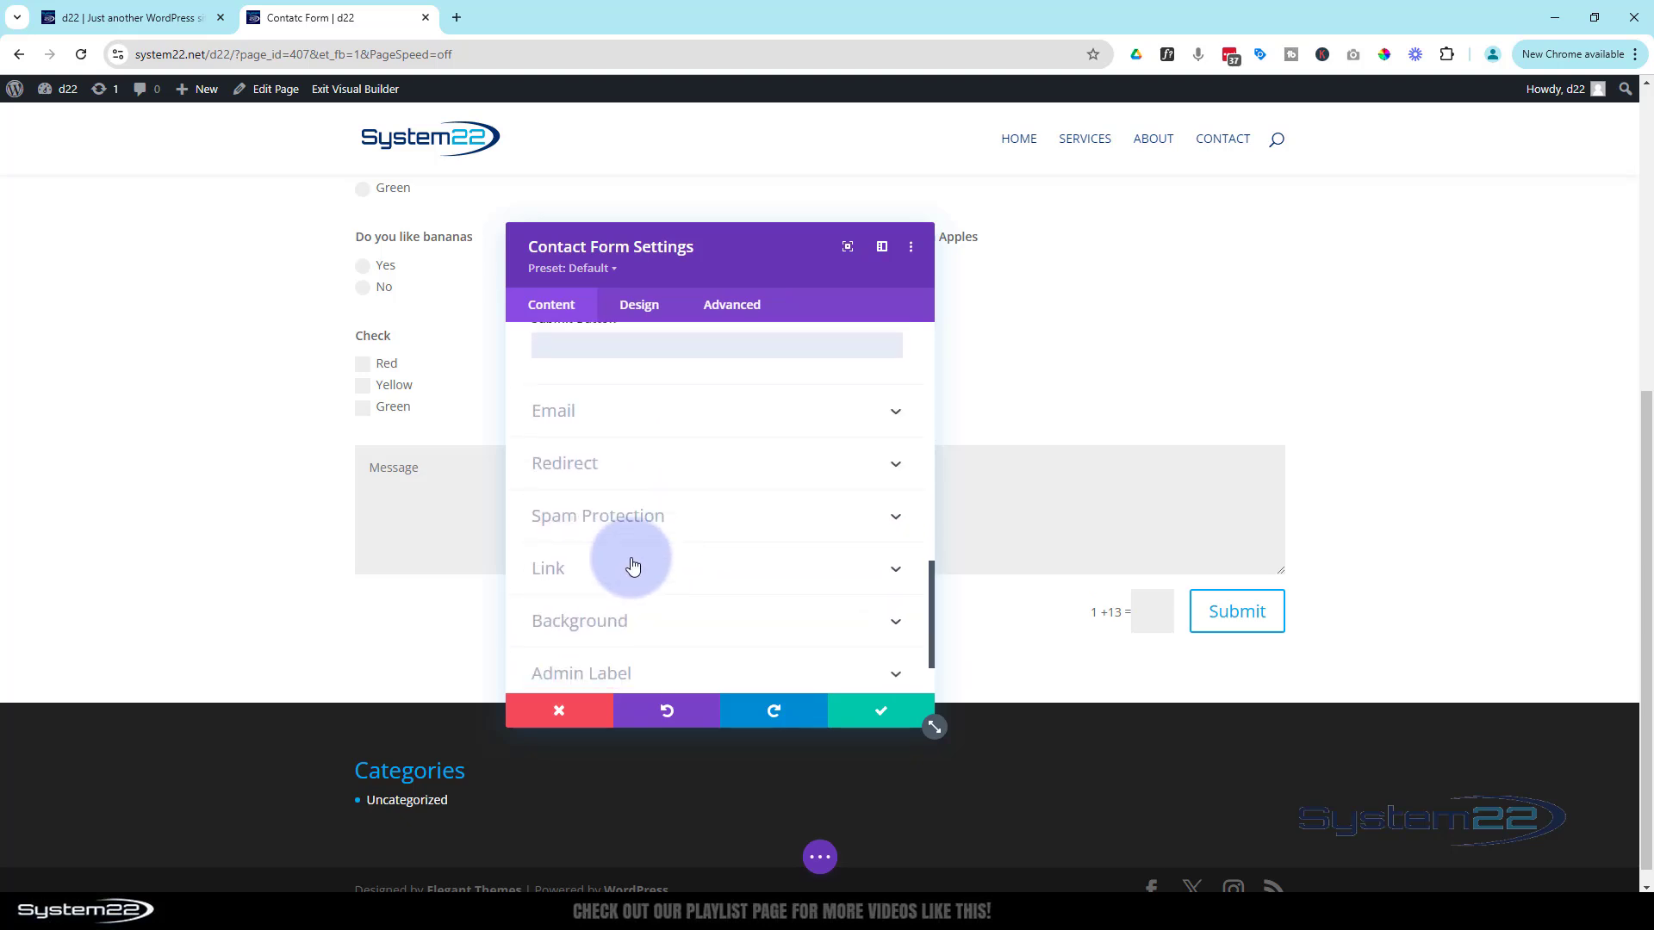
# Expand the Email settings, enter the recipient email address, and place the caret in Message Pattern
pyautogui.click(646, 413)
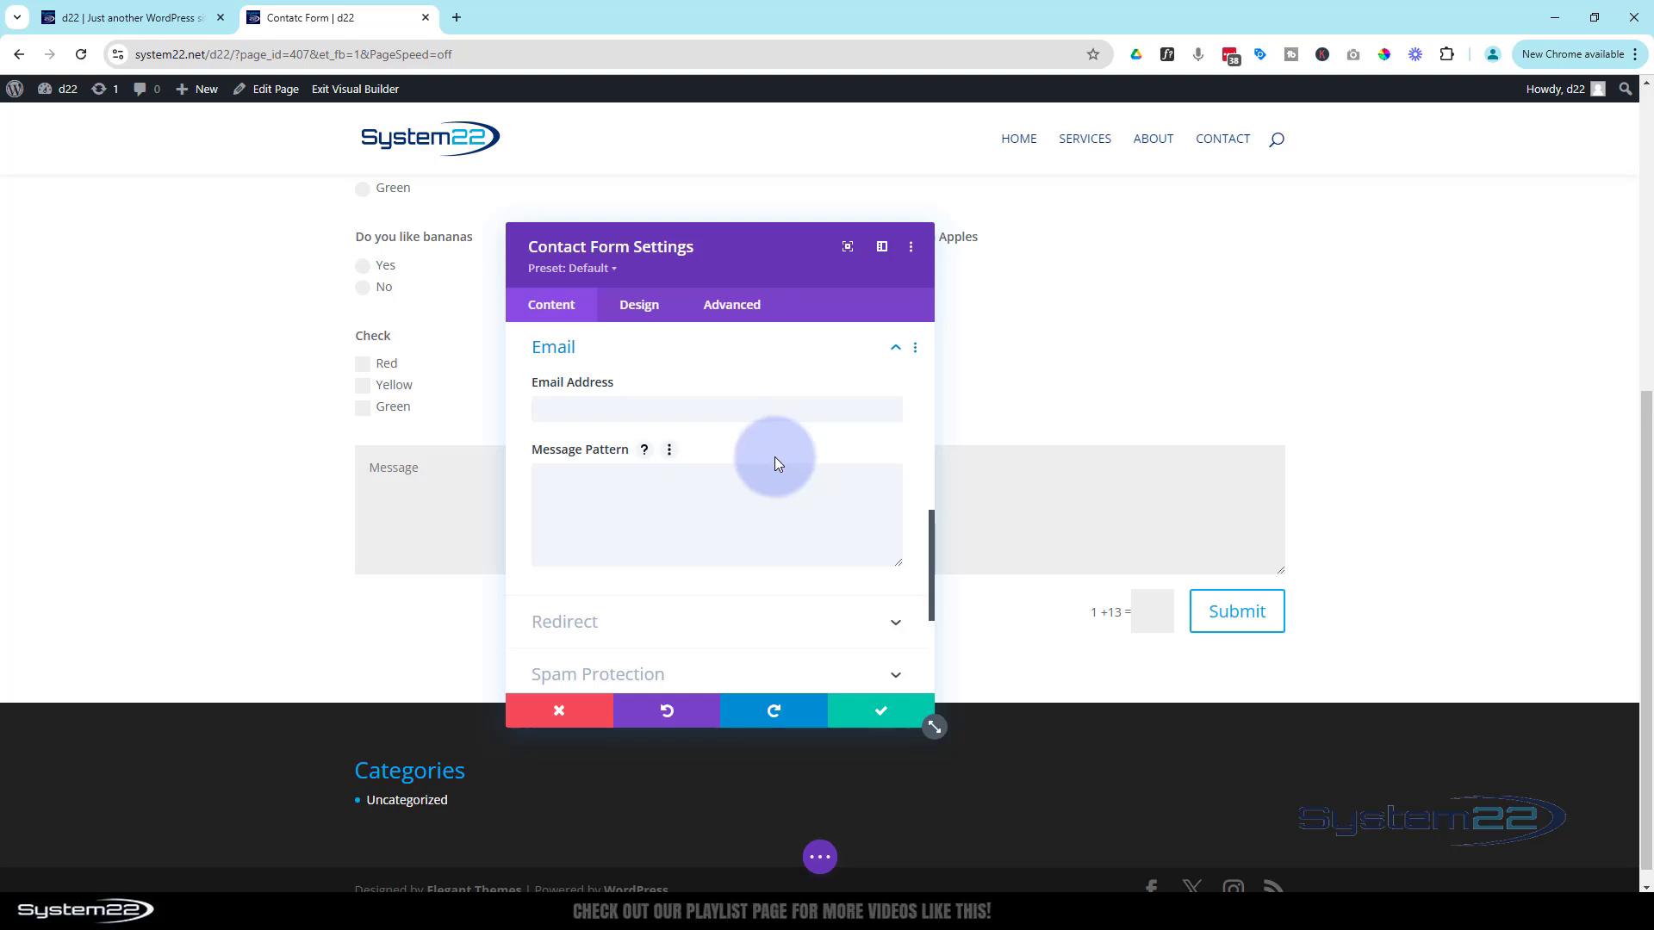
pyautogui.click(582, 415)
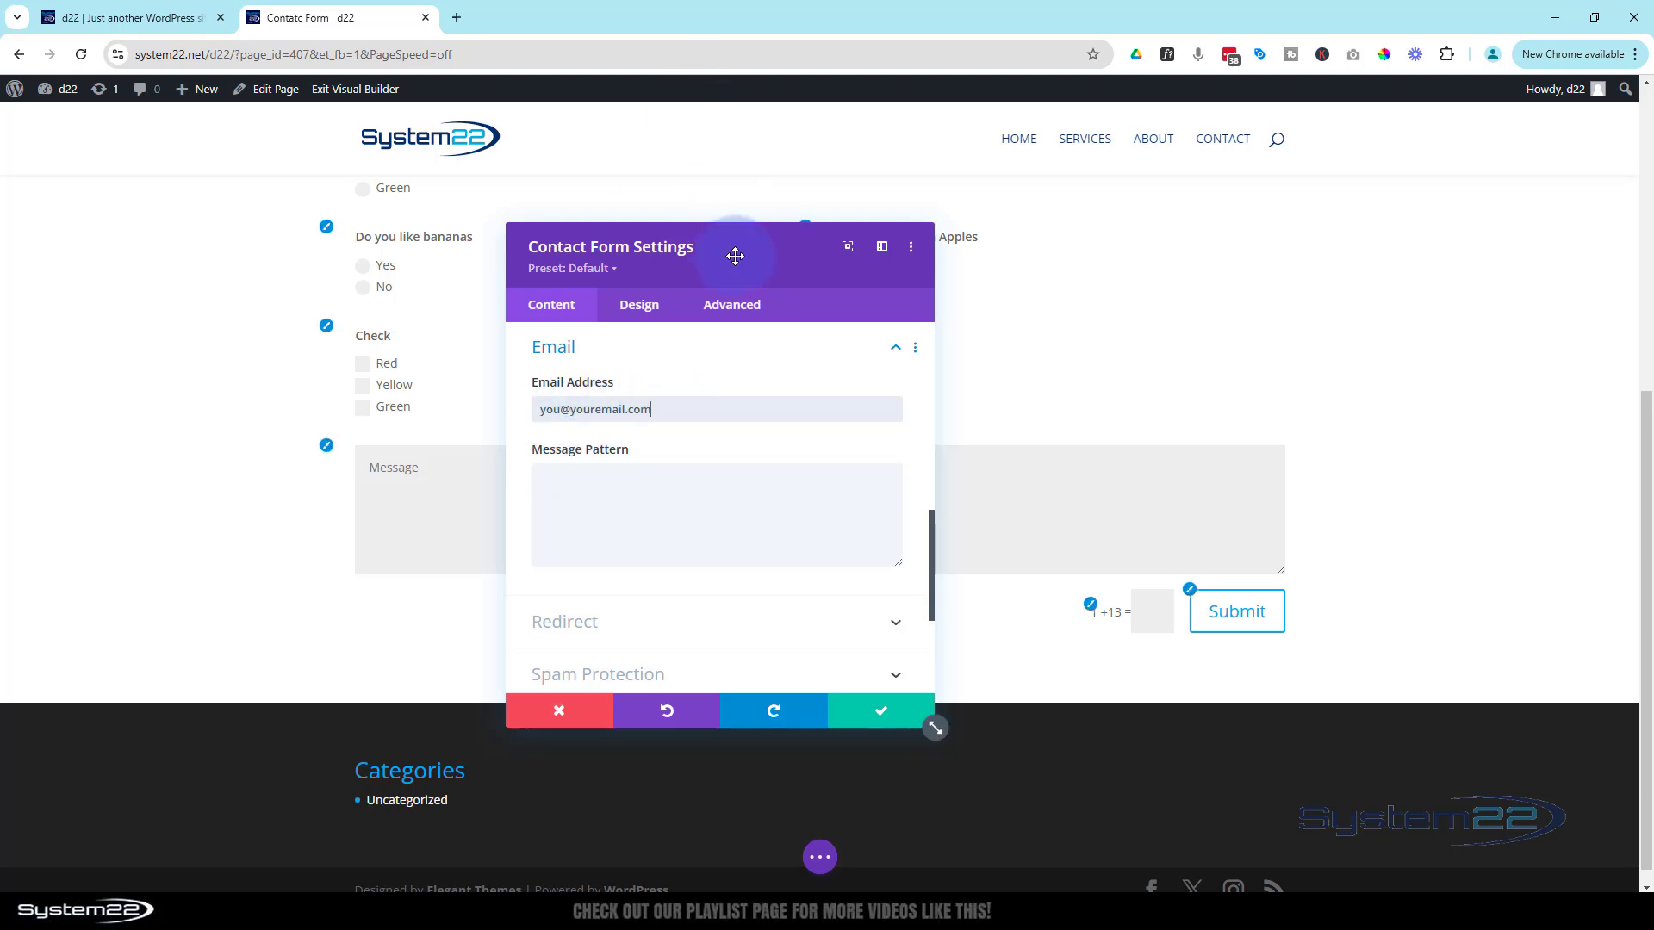
pyautogui.moveTo(759, 248); pyautogui.dragTo(1195, 204)
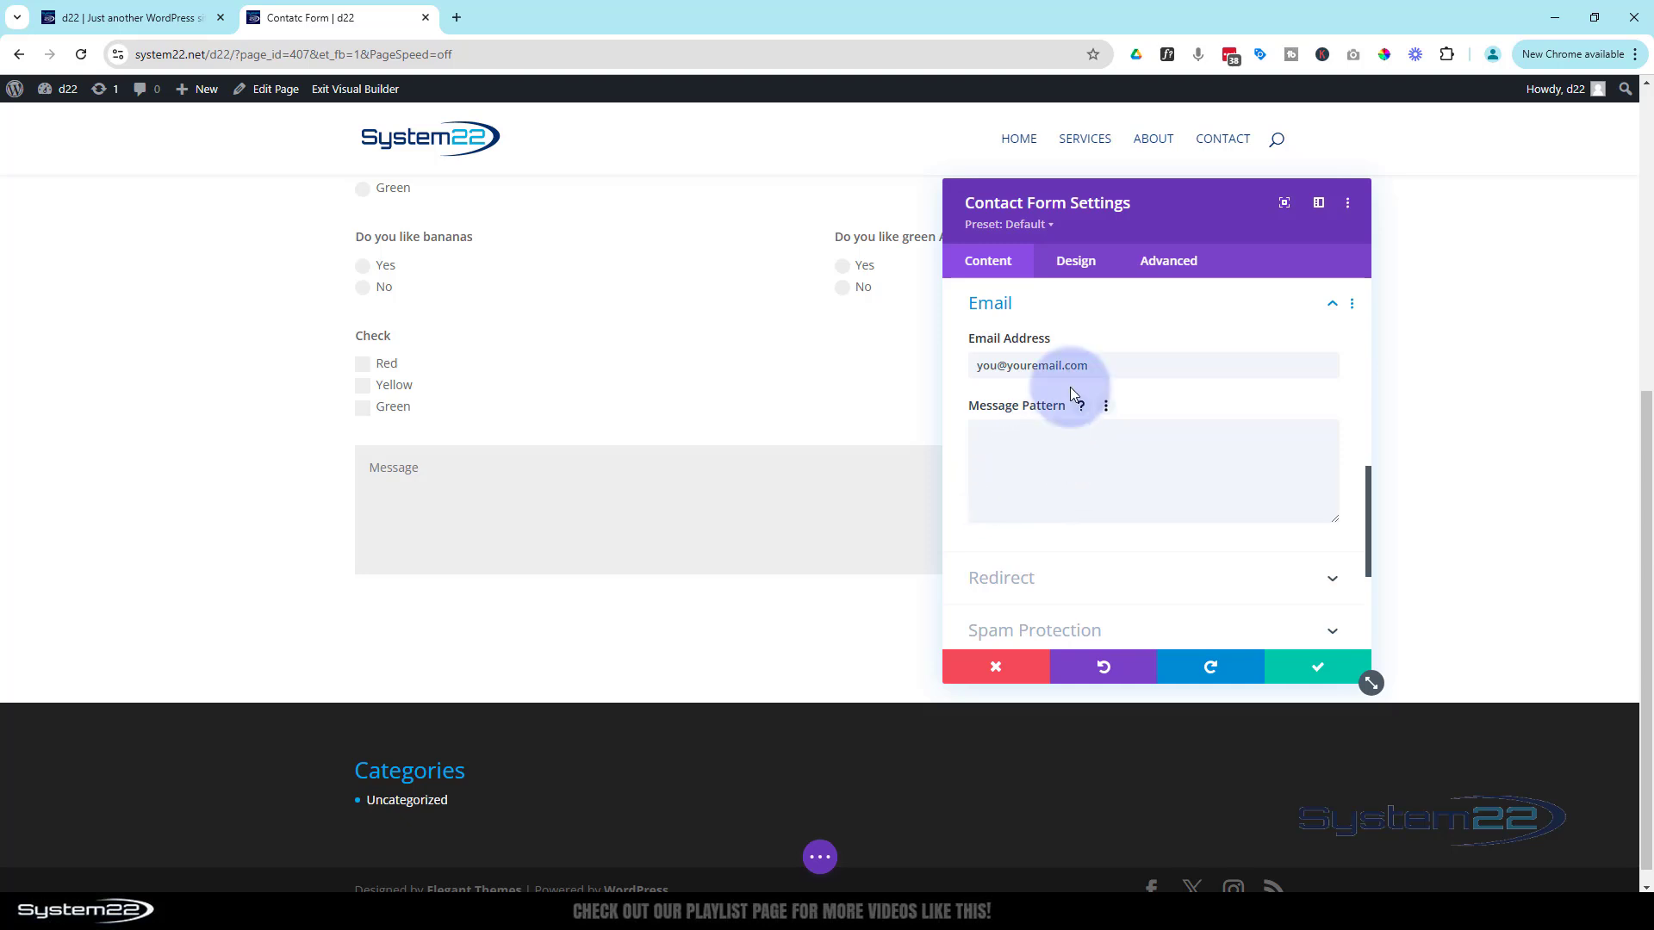
pyautogui.click(982, 441)
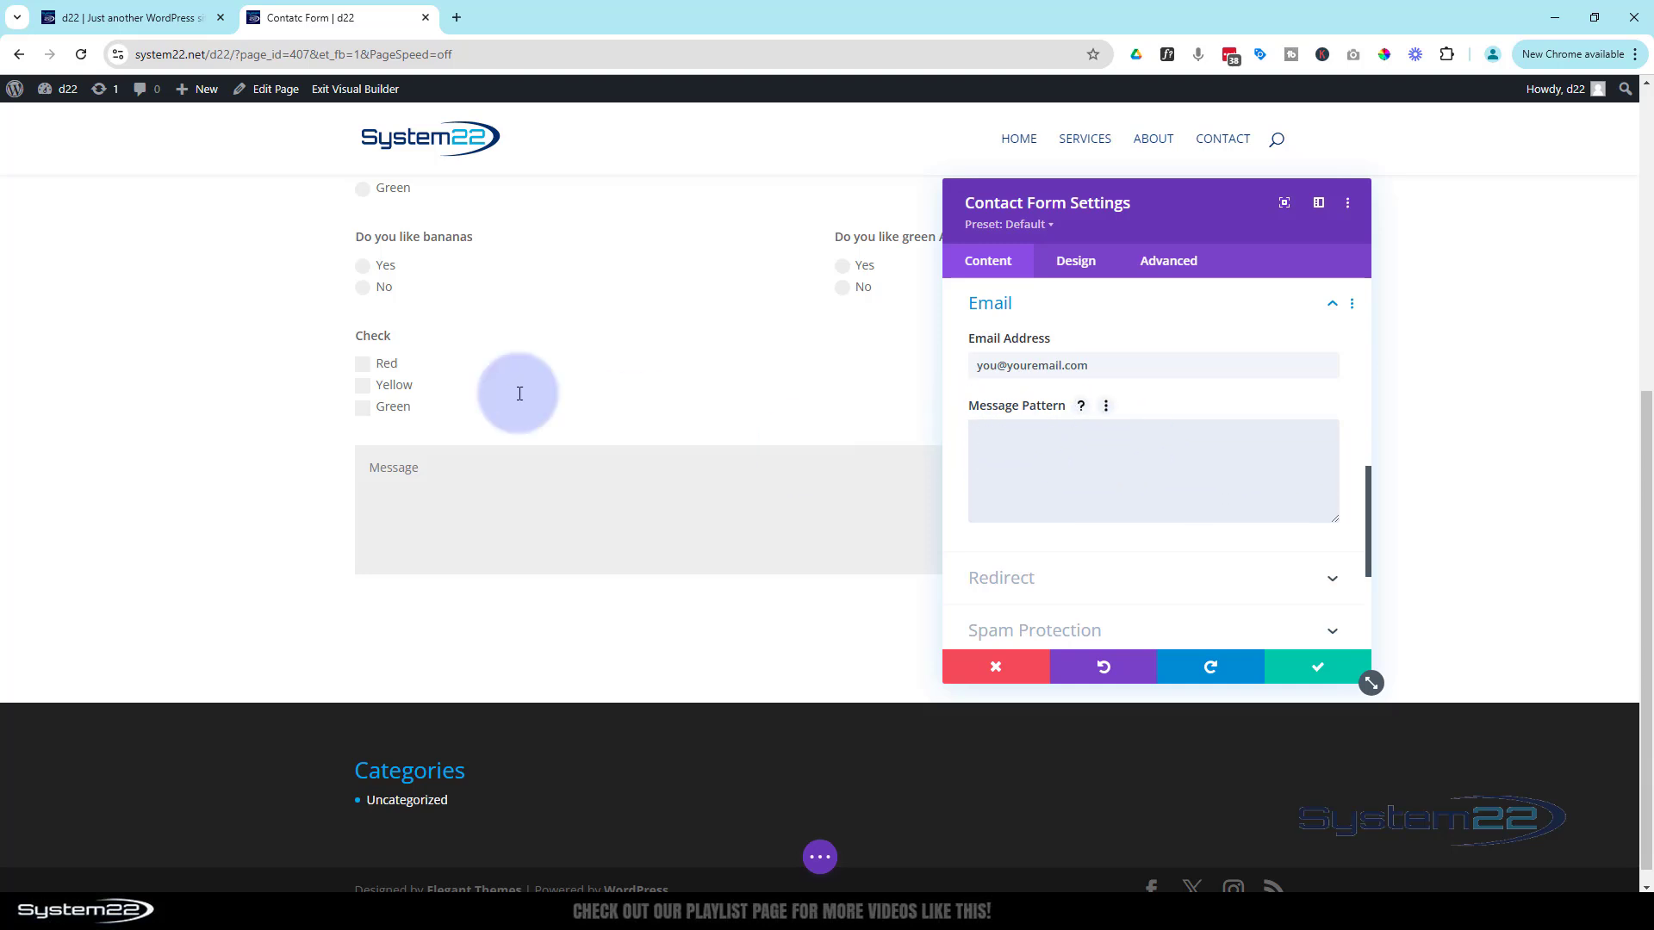
pyautogui.scroll(5, 521, 396)
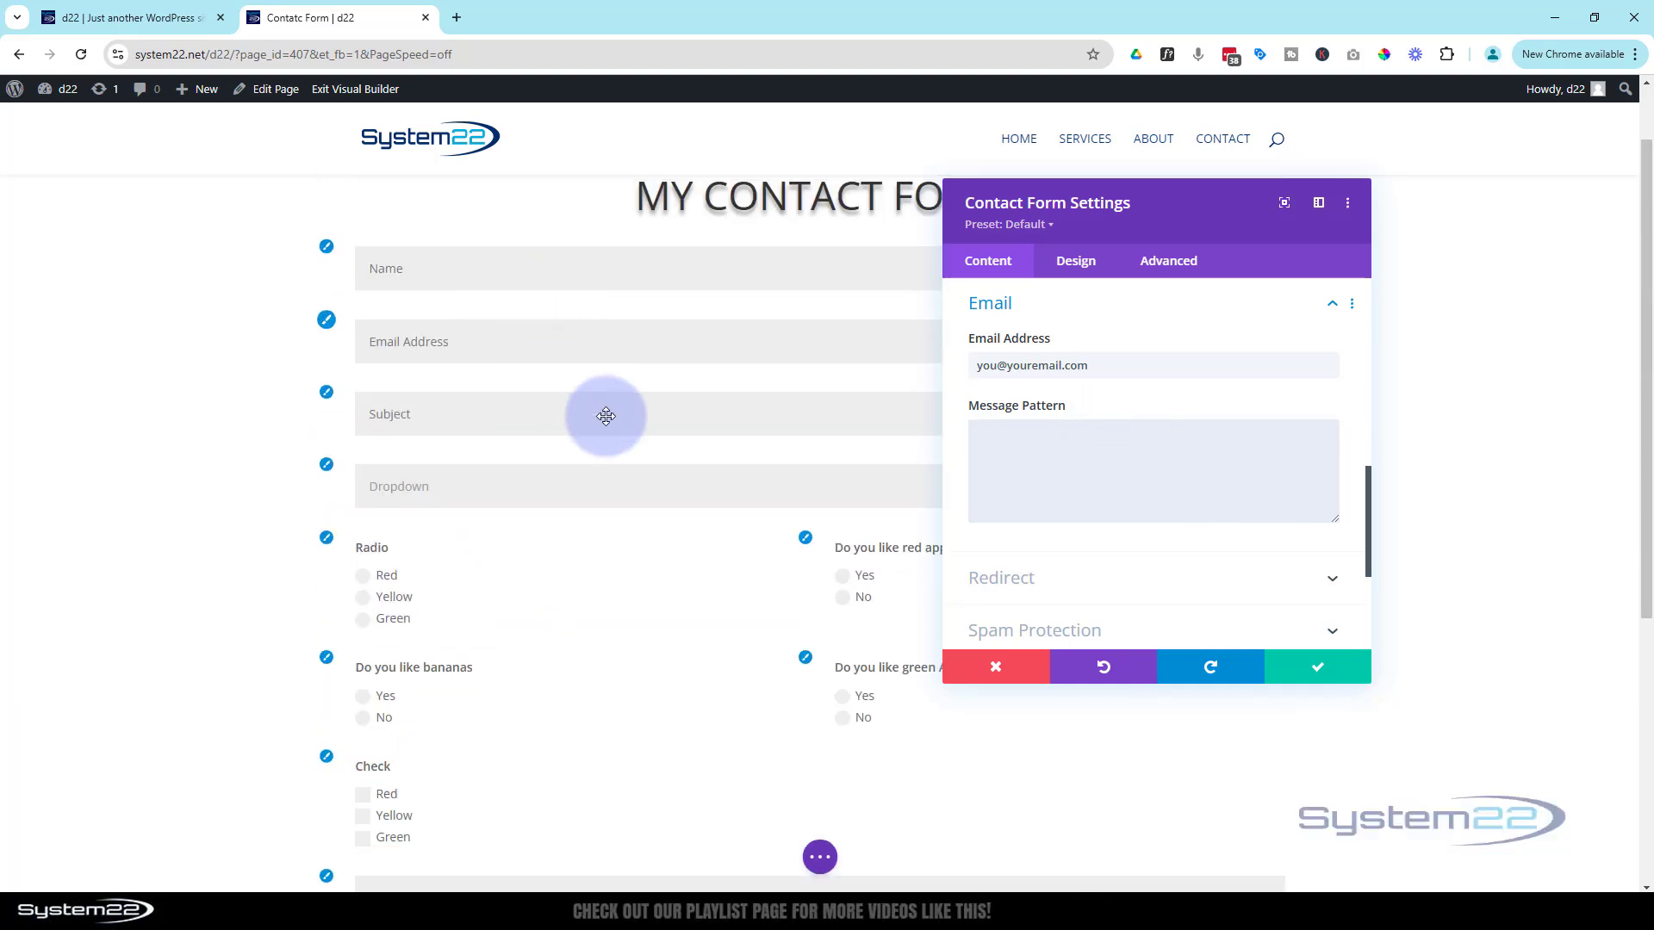
pyautogui.scroll(-3, 1156, 503)
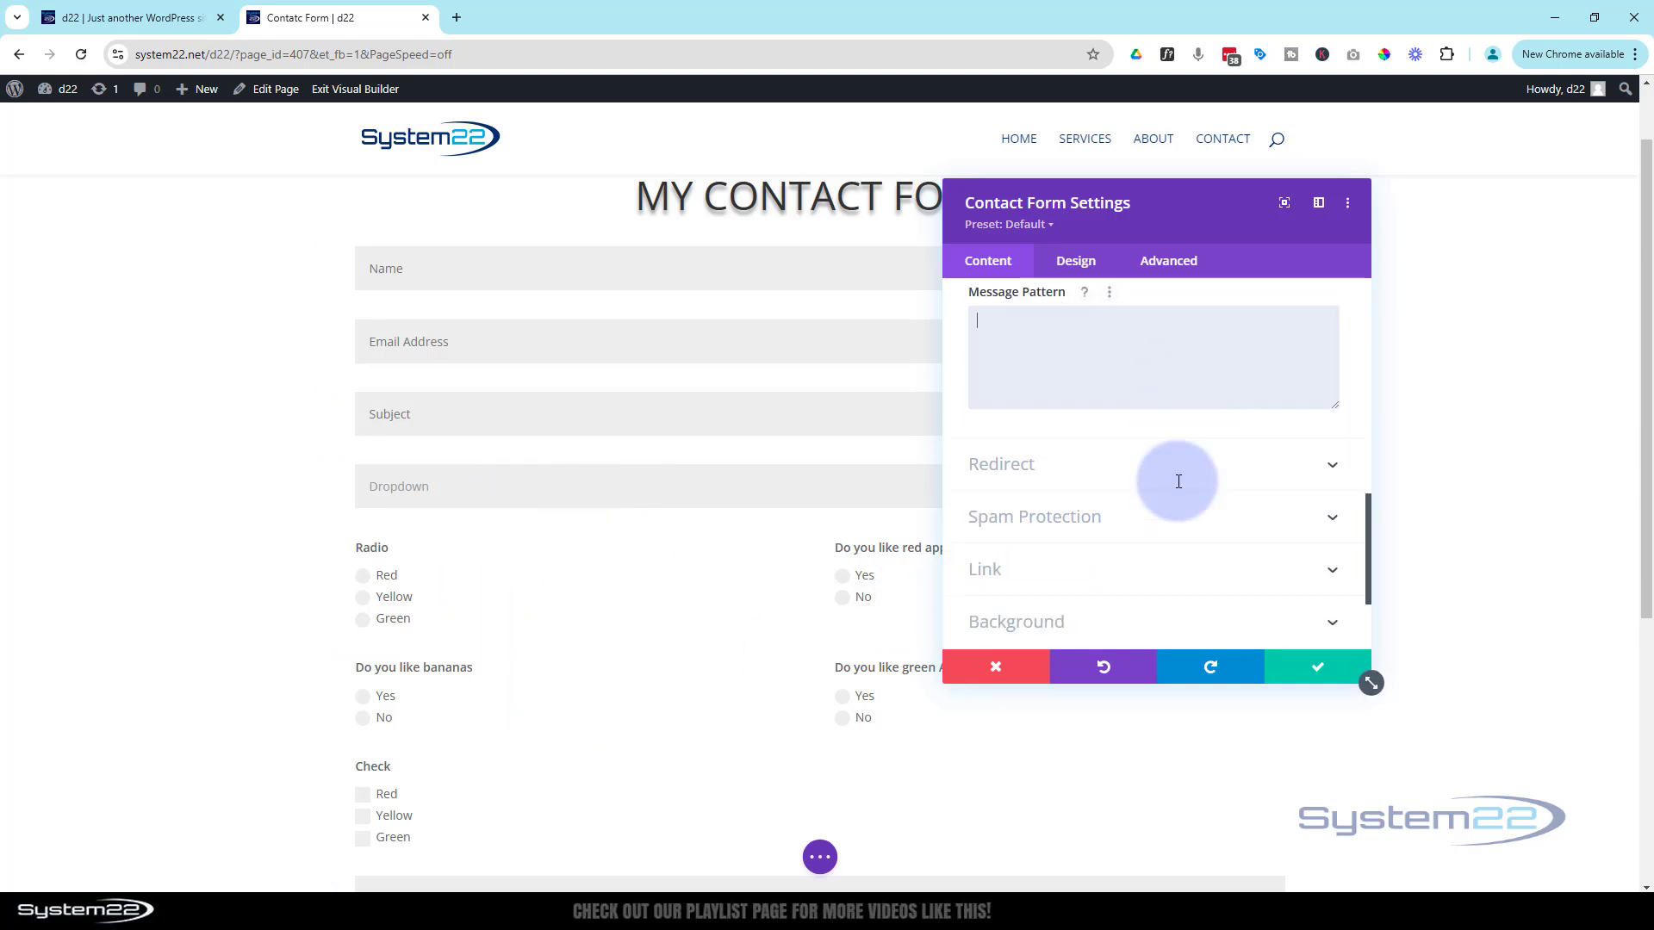
# Expand the Redirect settings, briefly enable the redirect URL, then switch it back off
pyautogui.scroll(1, 1174, 483)
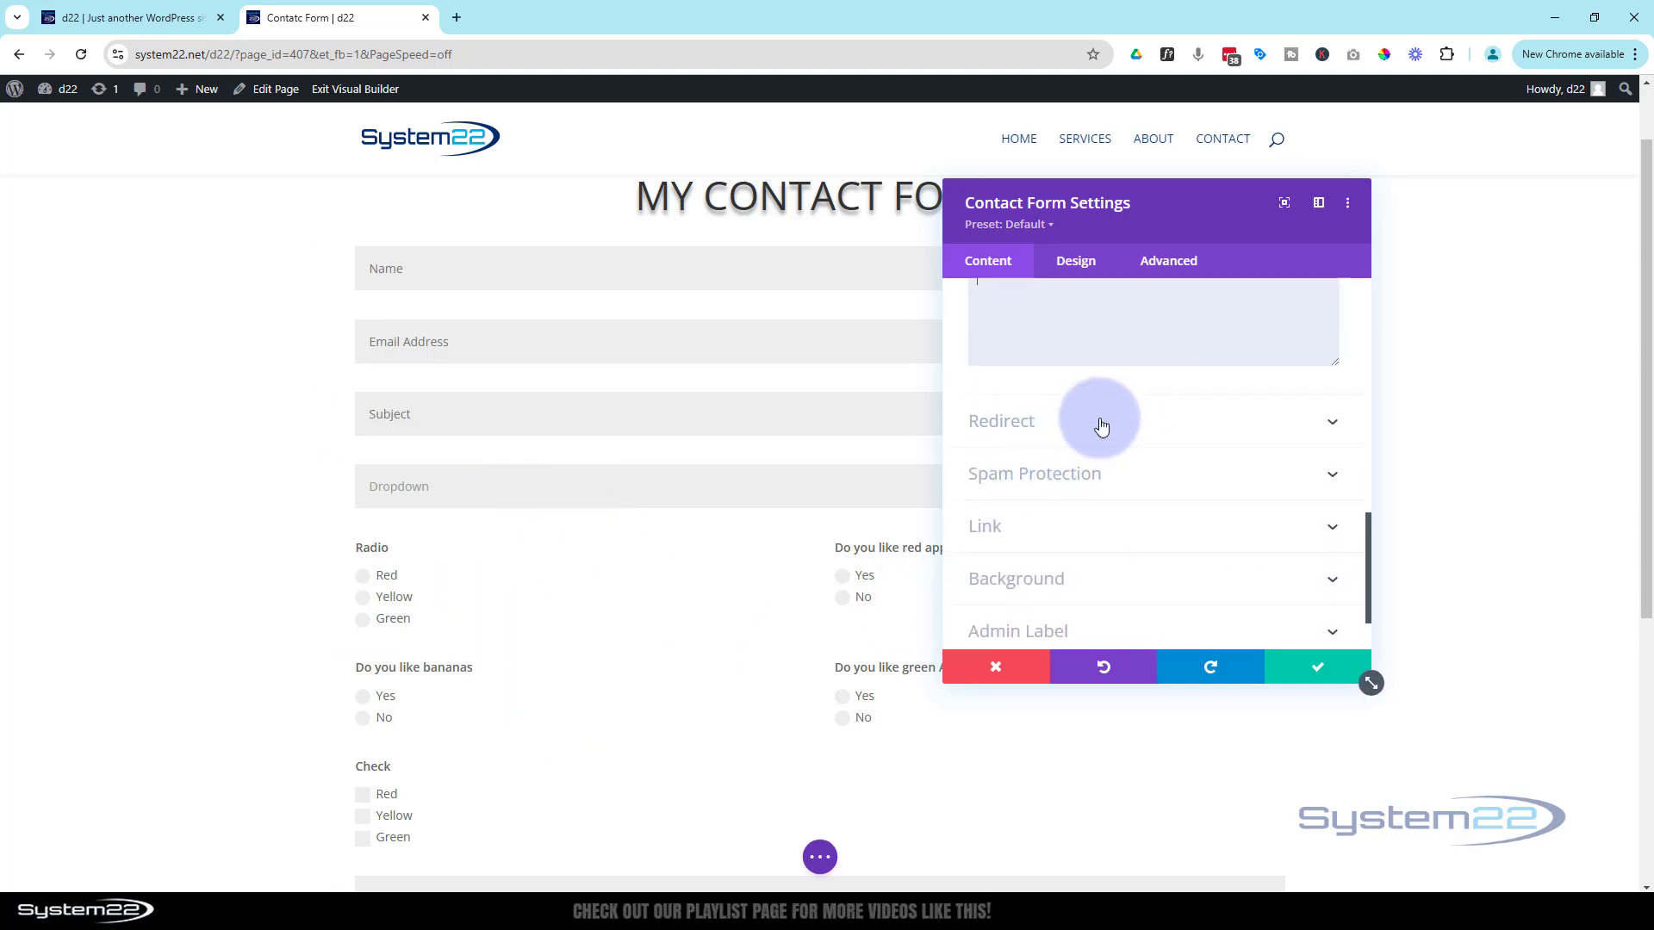
pyautogui.click(1107, 425)
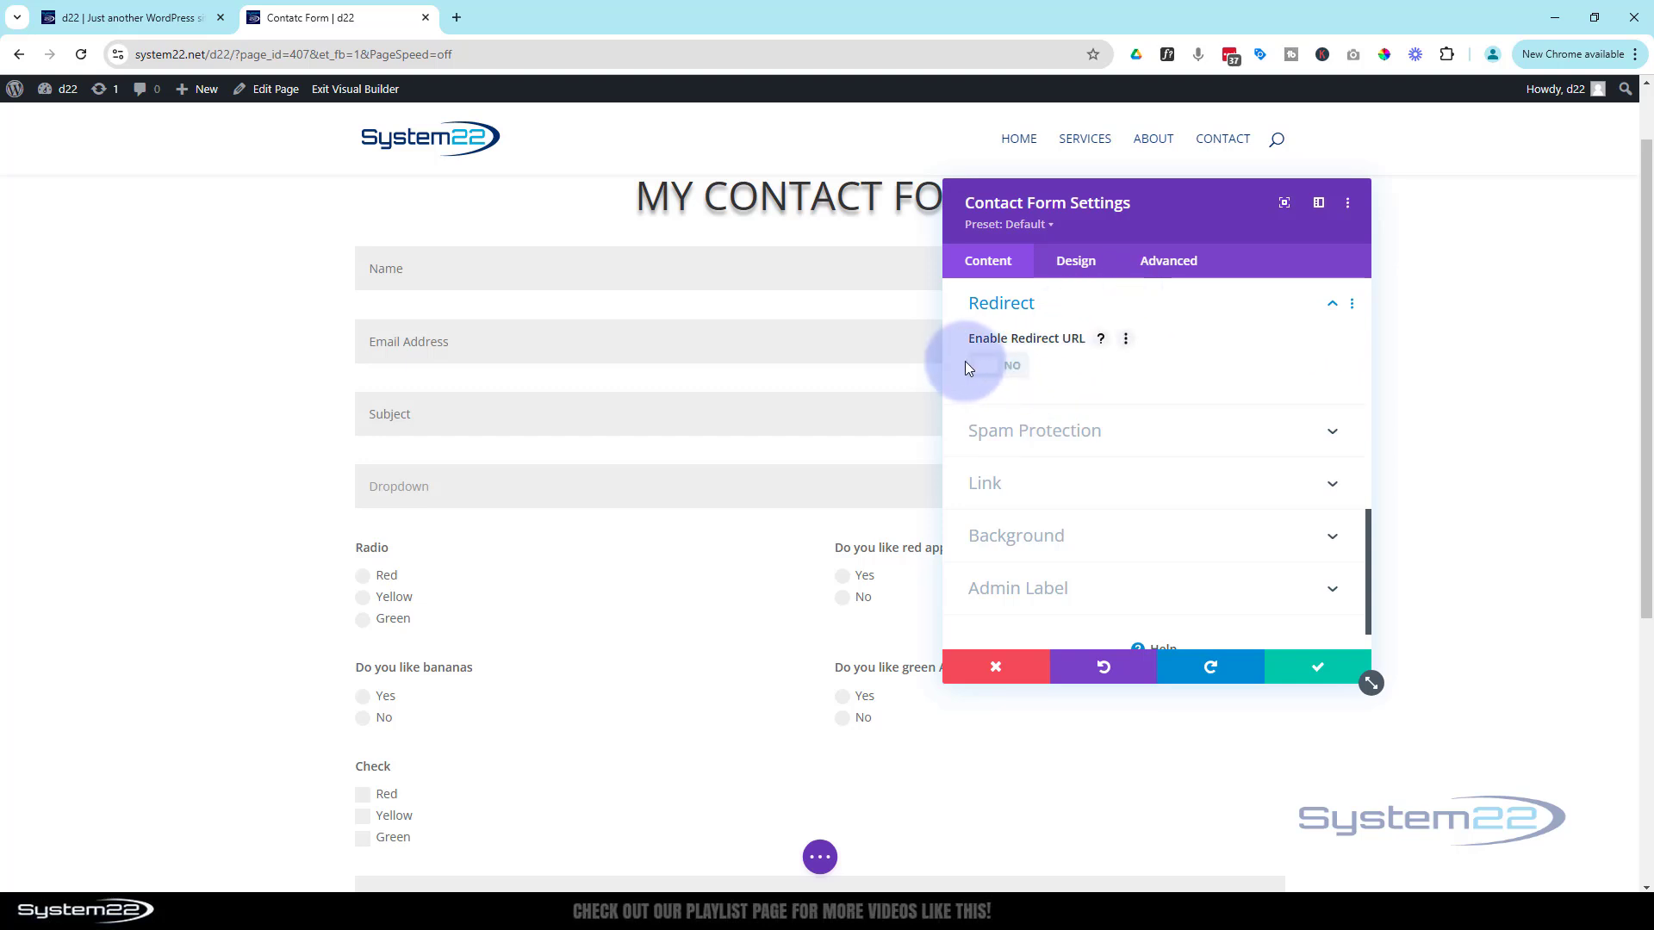
pyautogui.click(1010, 369)
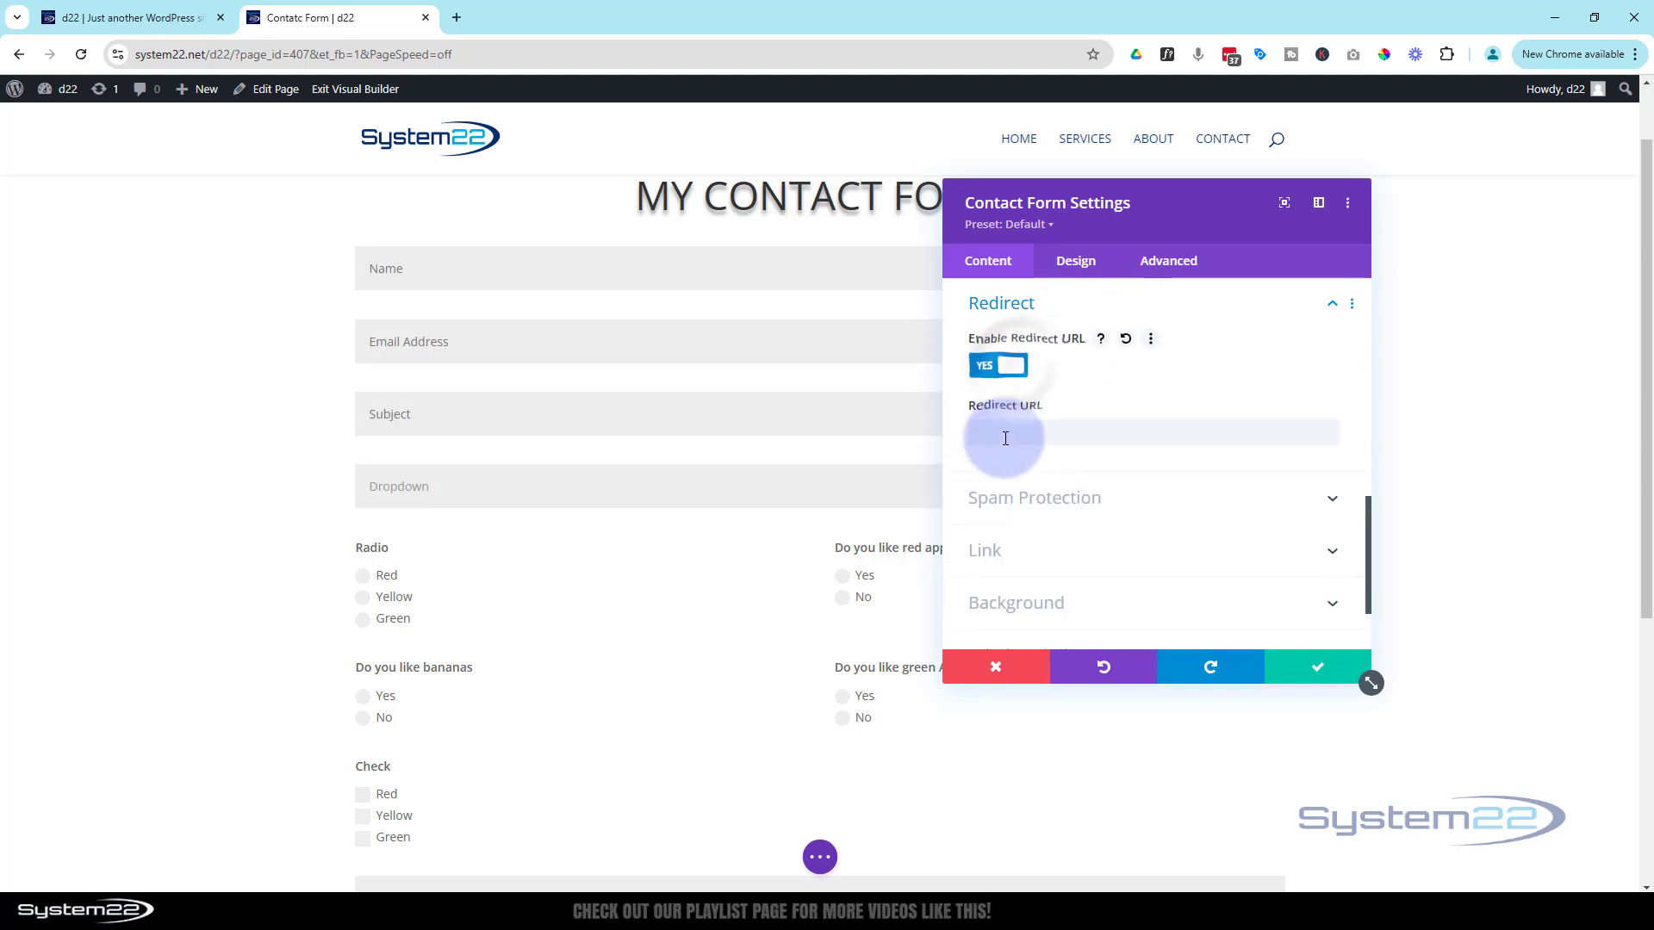
pyautogui.click(988, 434)
pyautogui.click(1170, 439)
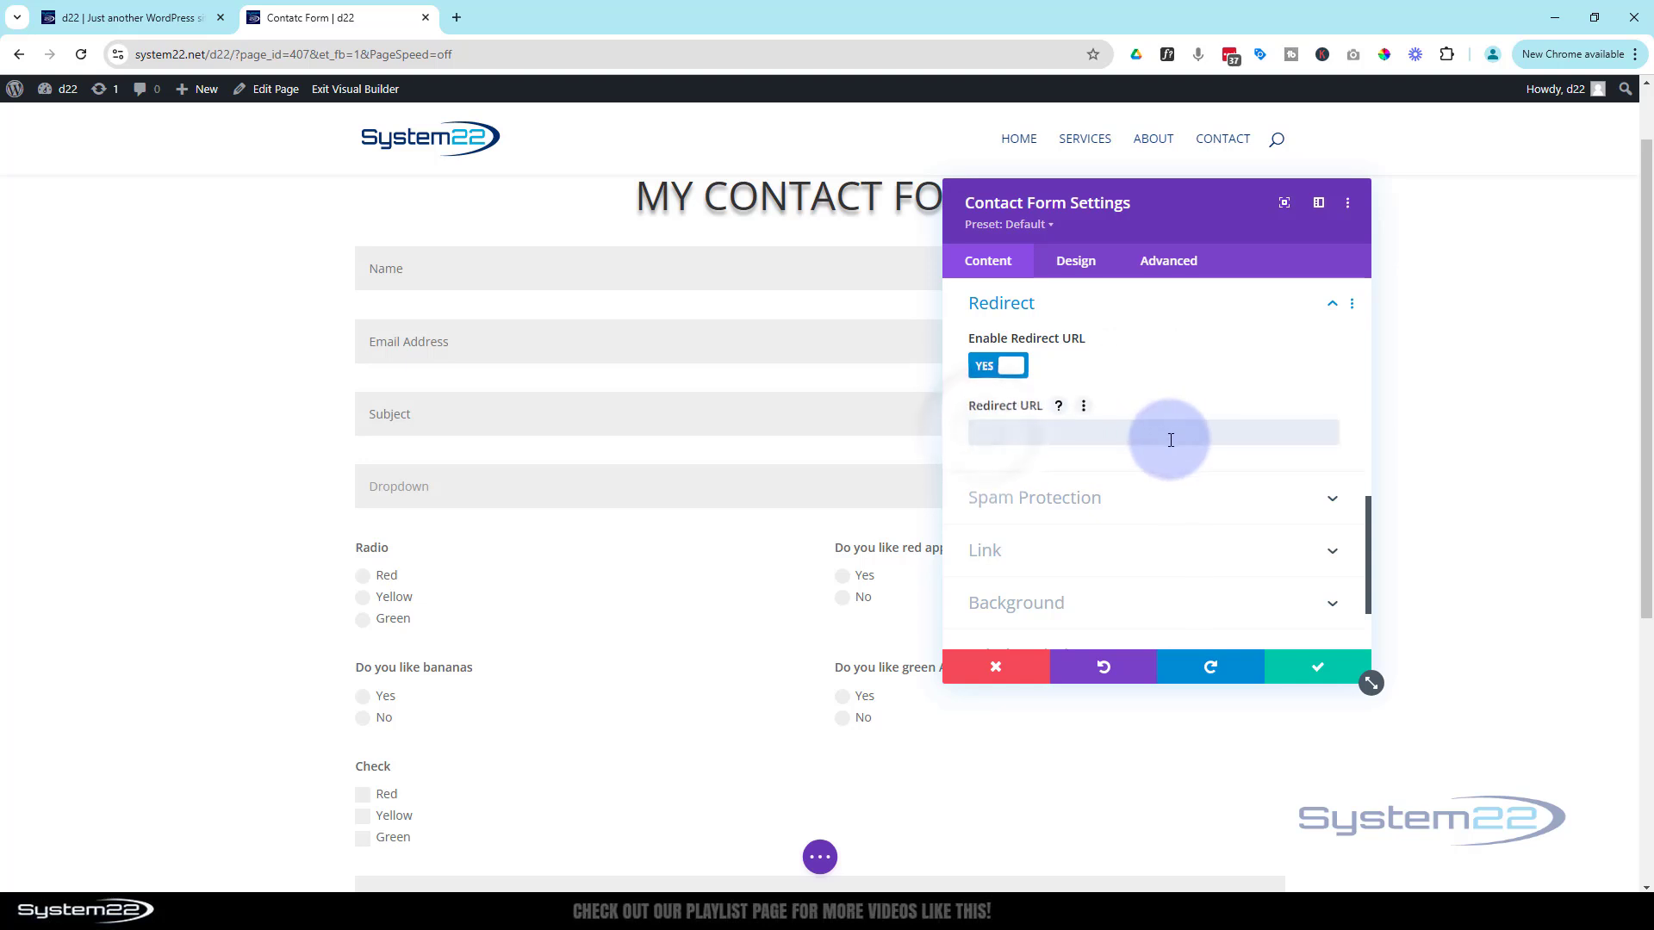
pyautogui.click(991, 369)
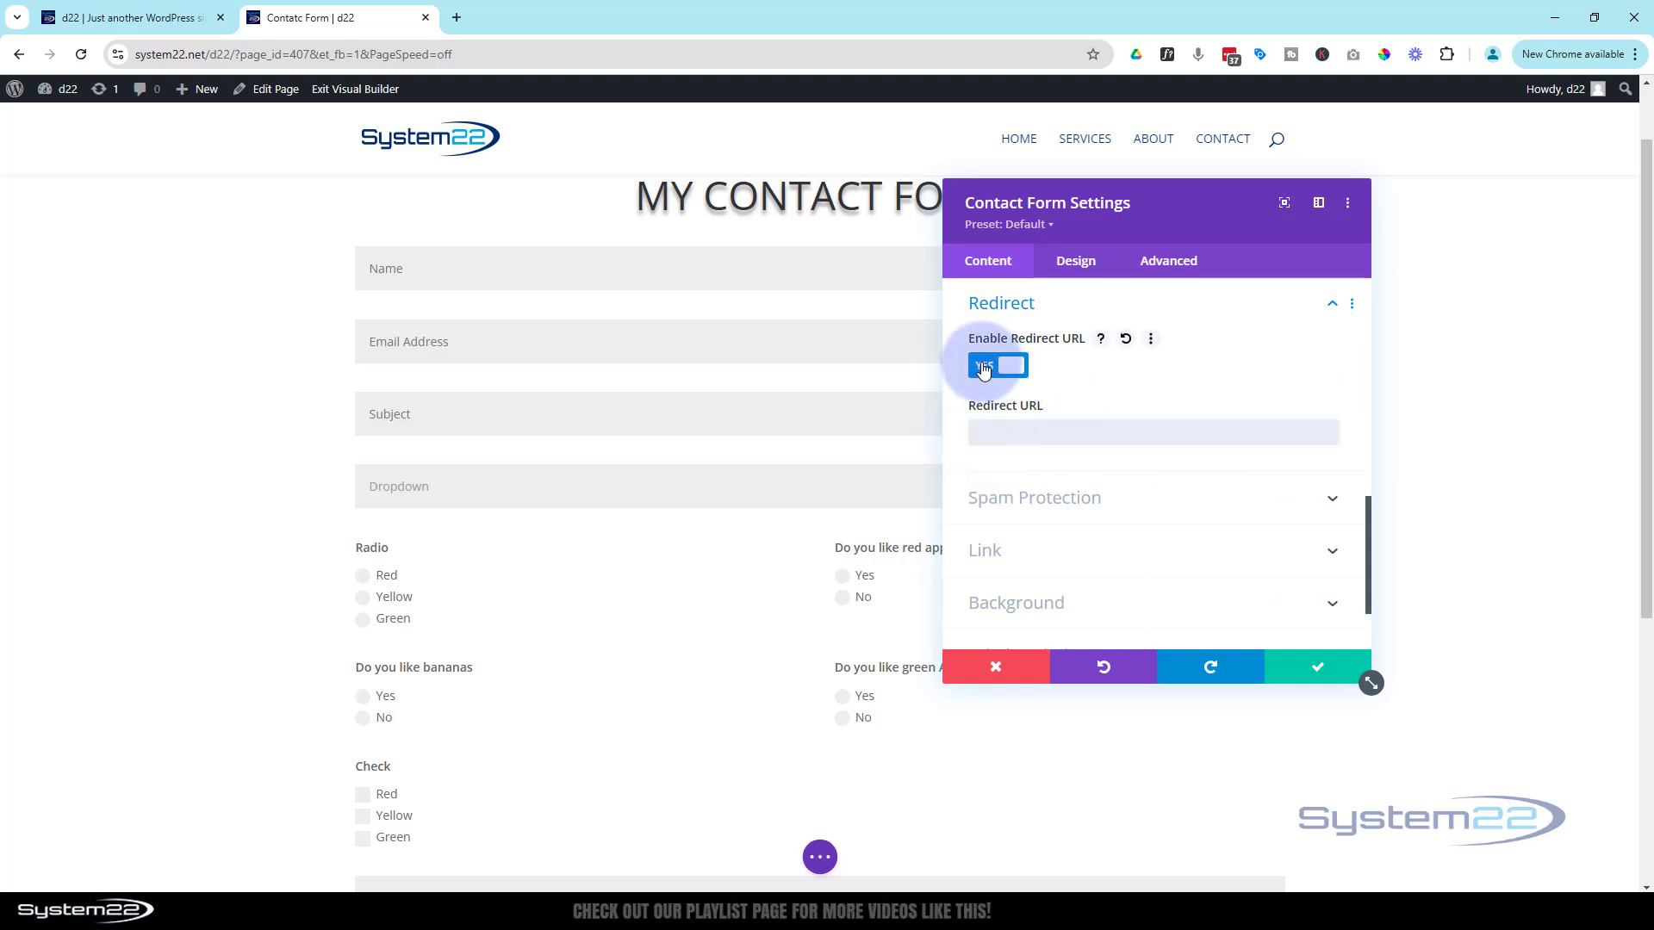
pyautogui.click(984, 368)
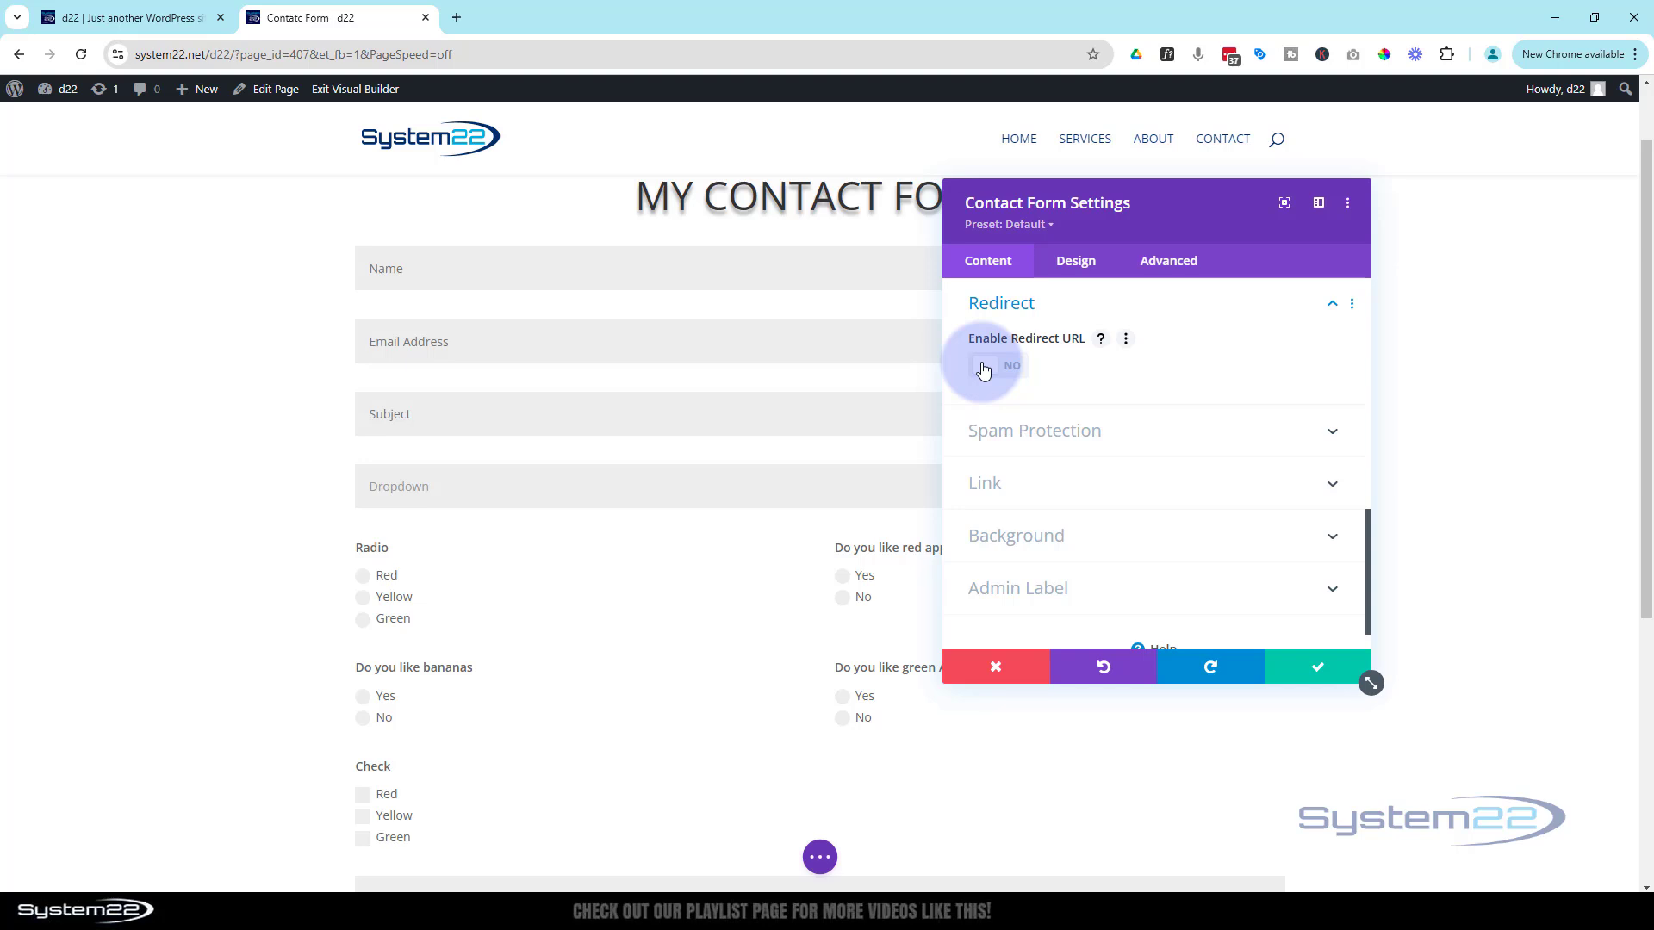
pyautogui.scroll(-5, 572, 546)
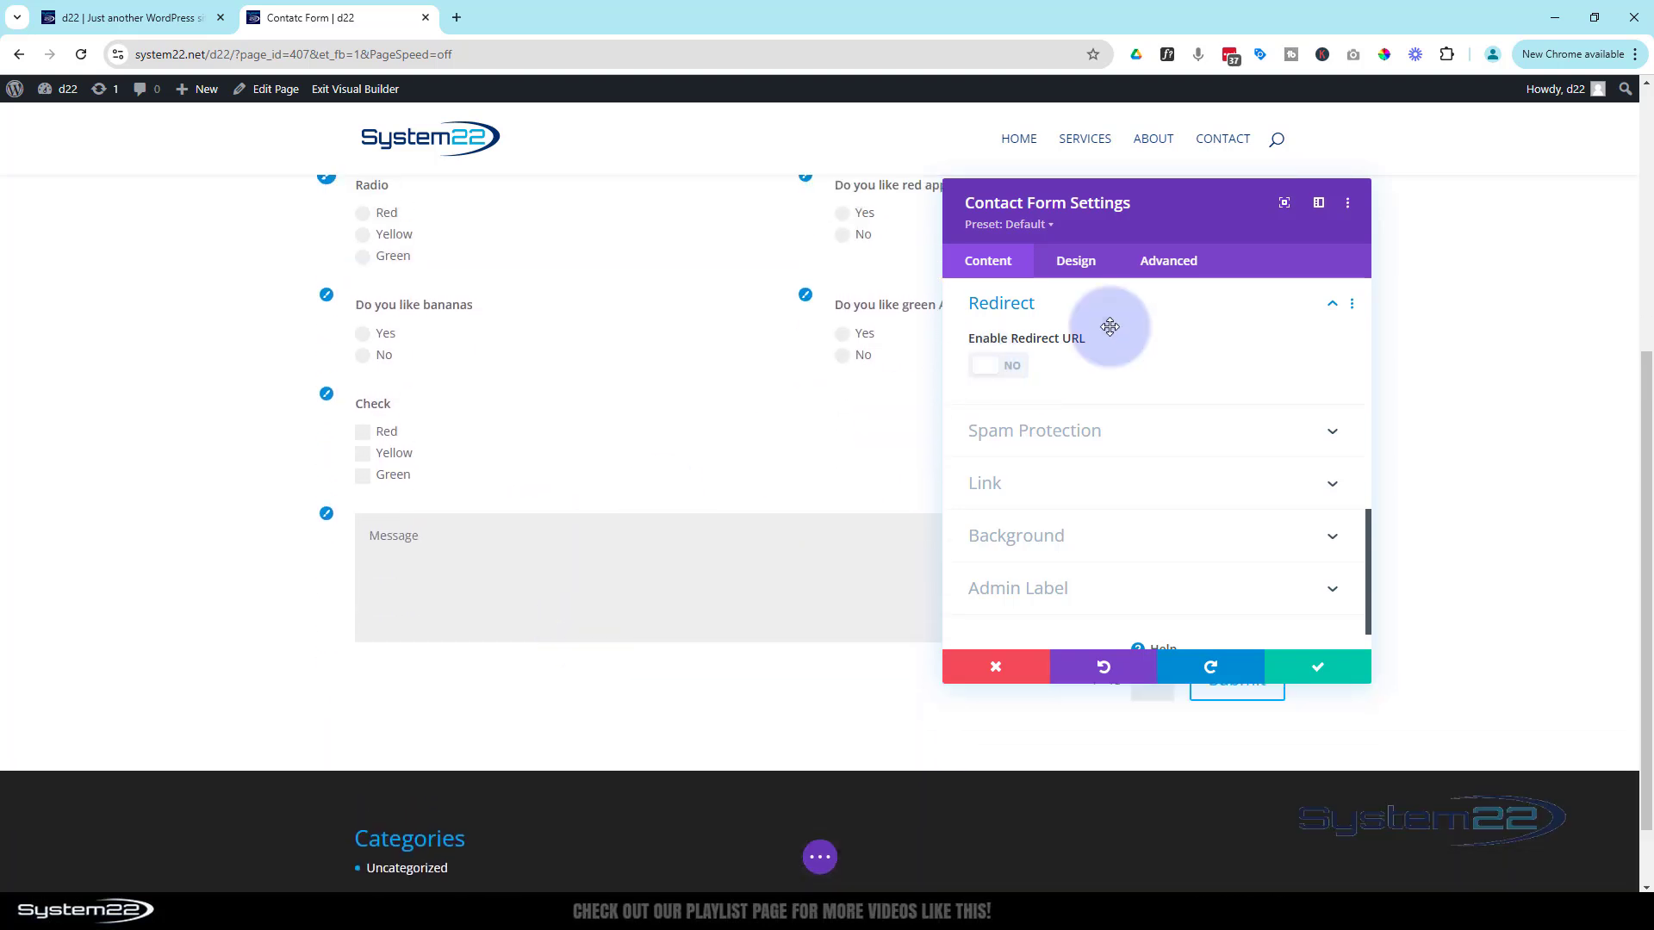
pyautogui.moveTo(1192, 224); pyautogui.dragTo(801, 195)
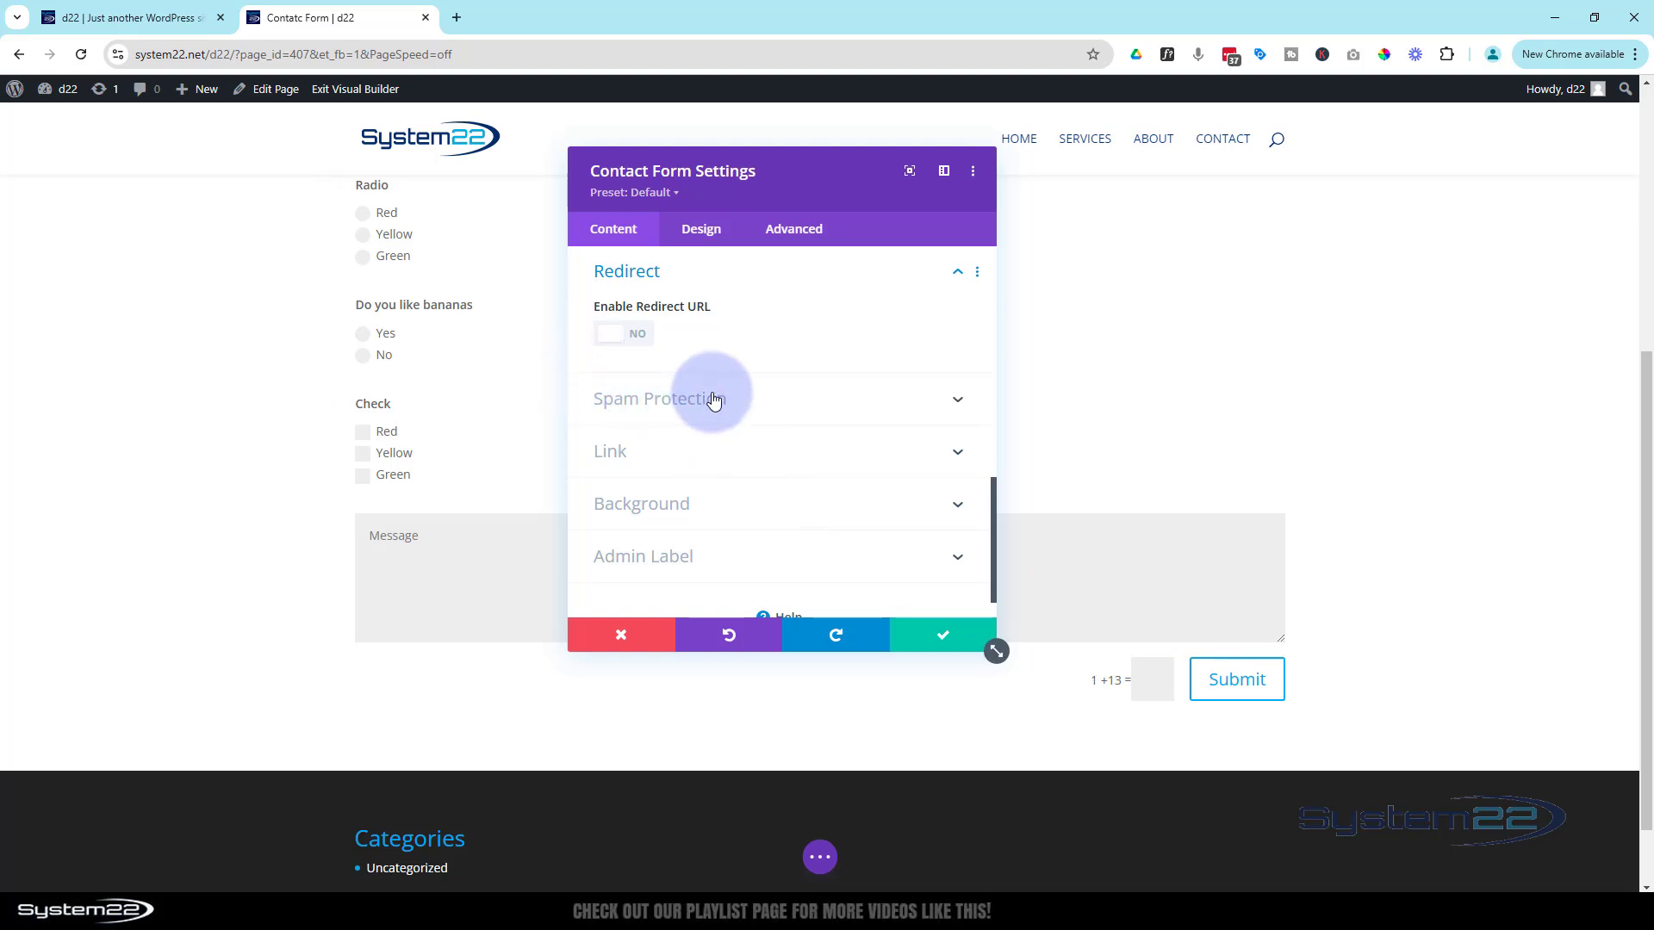
# Expand Spam Protection and toggle Basic Captcha off and on, leaving it on with its '1 +13 =' sum
pyautogui.click(801, 410)
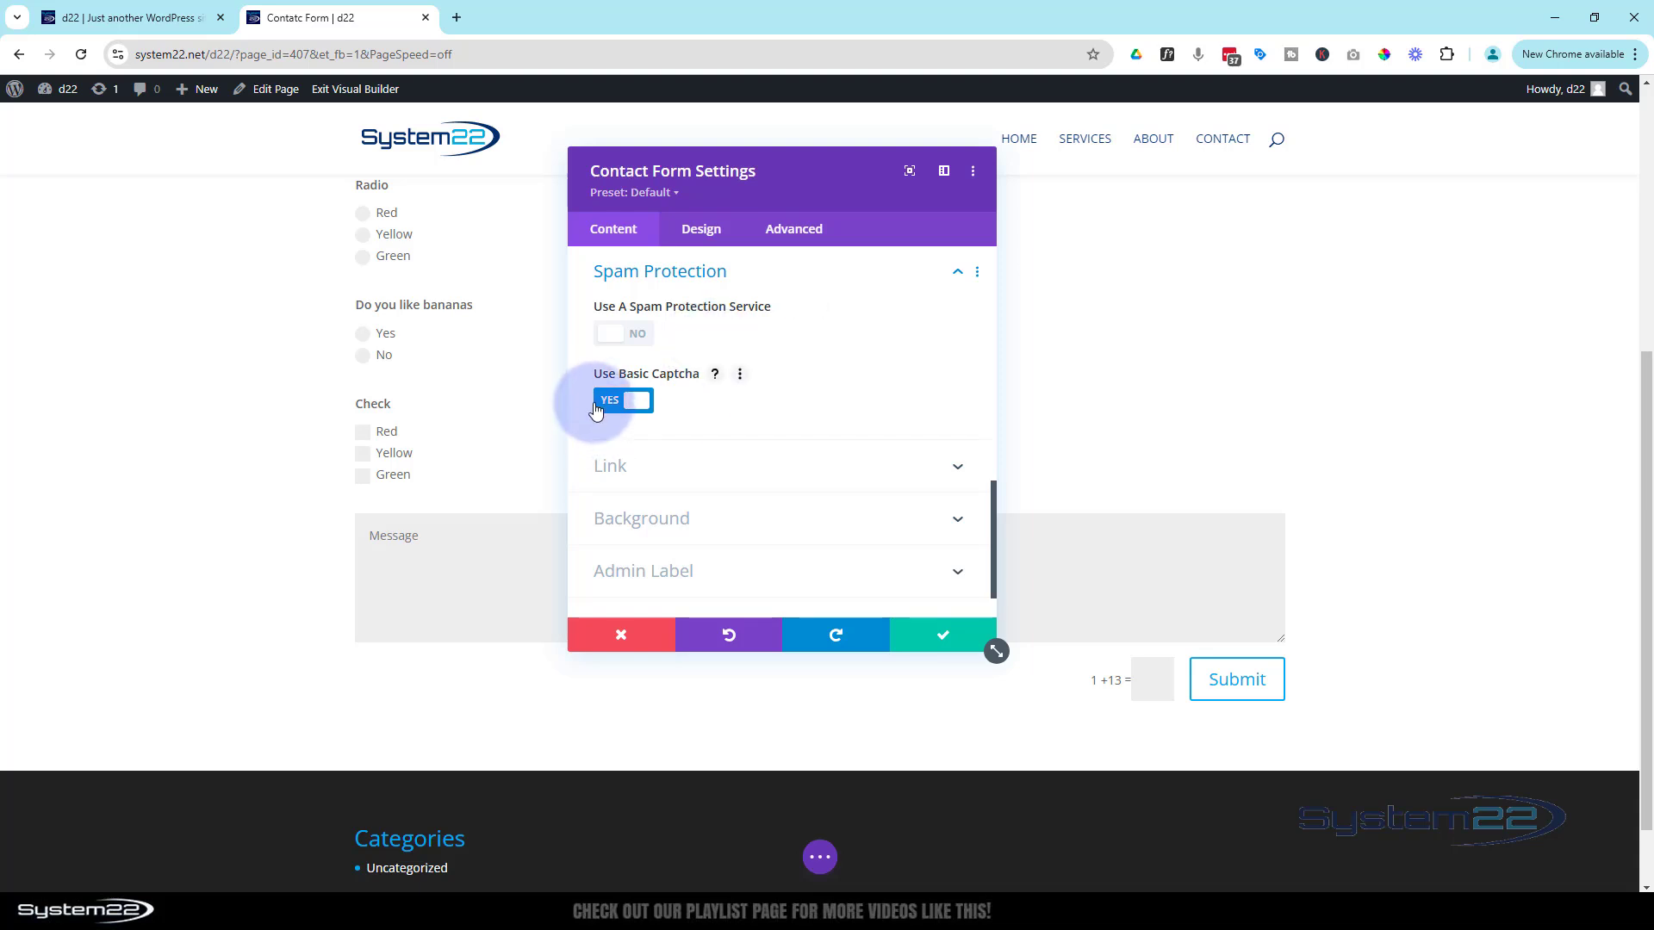
pyautogui.click(630, 401)
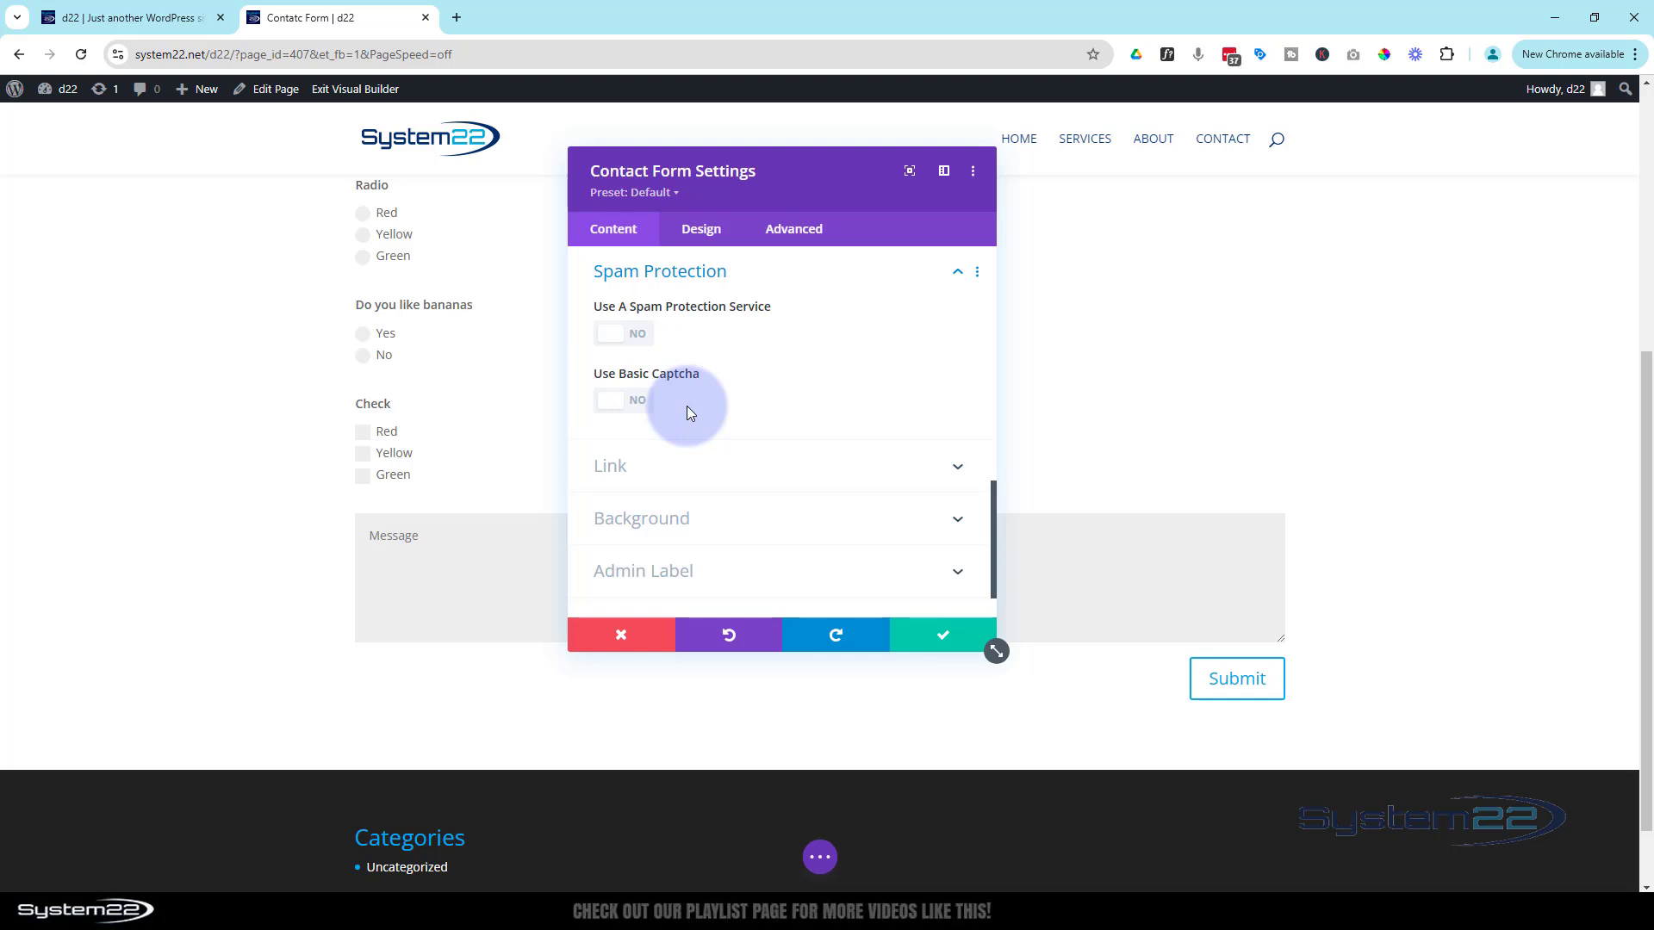
pyautogui.click(611, 402)
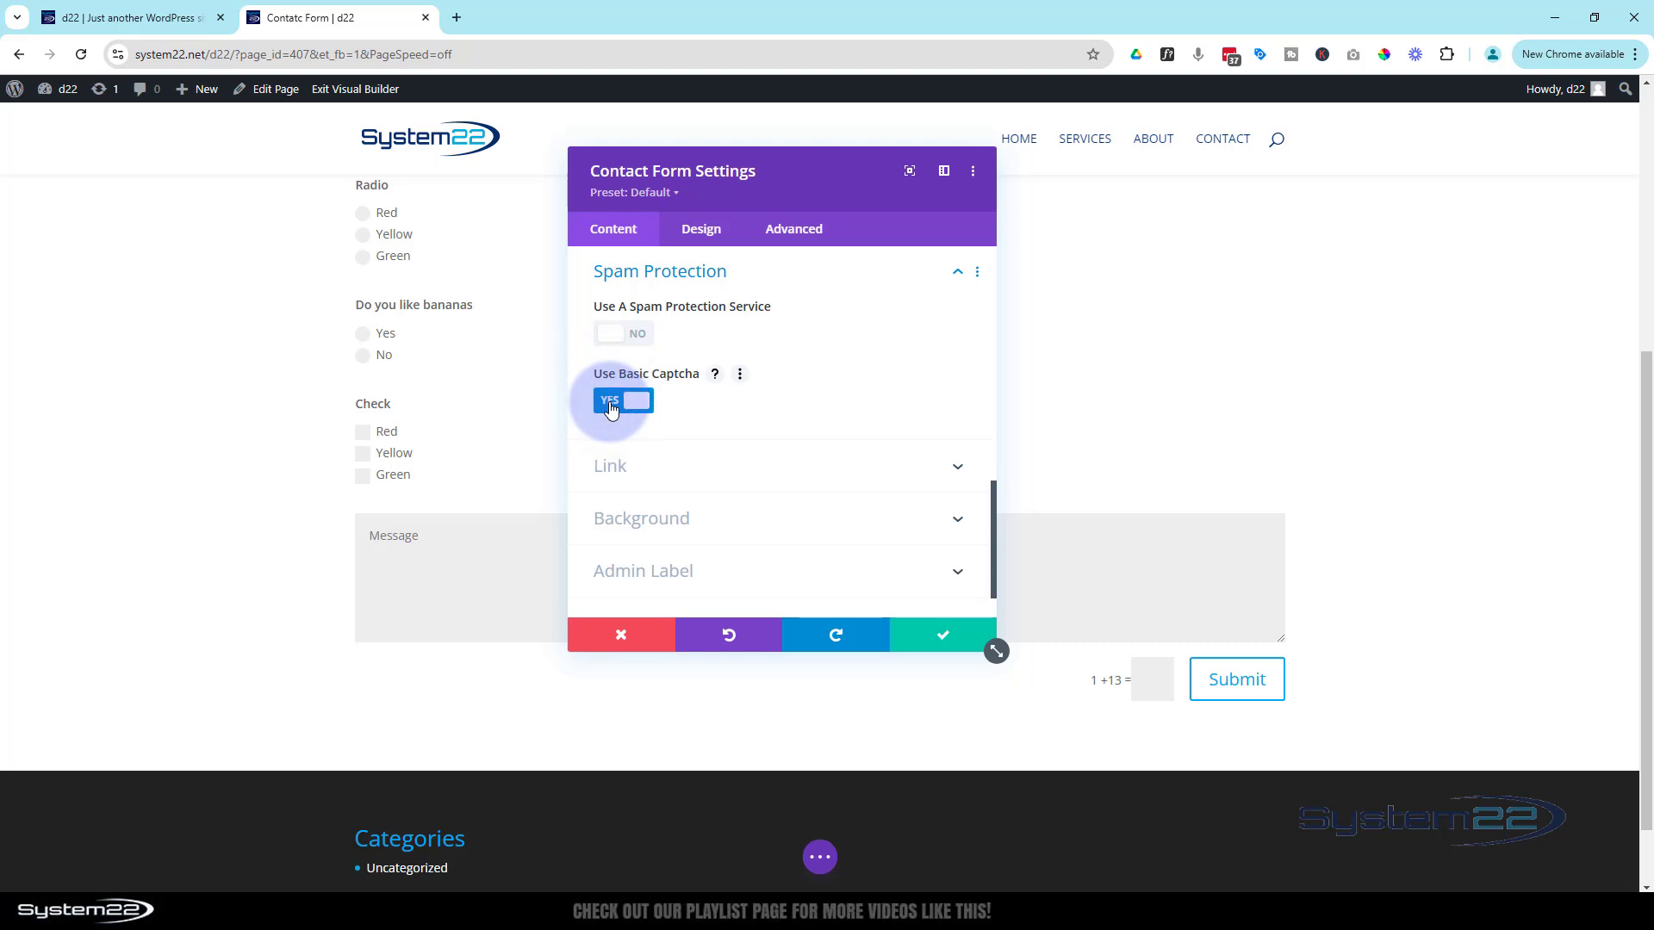
pyautogui.click(610, 403)
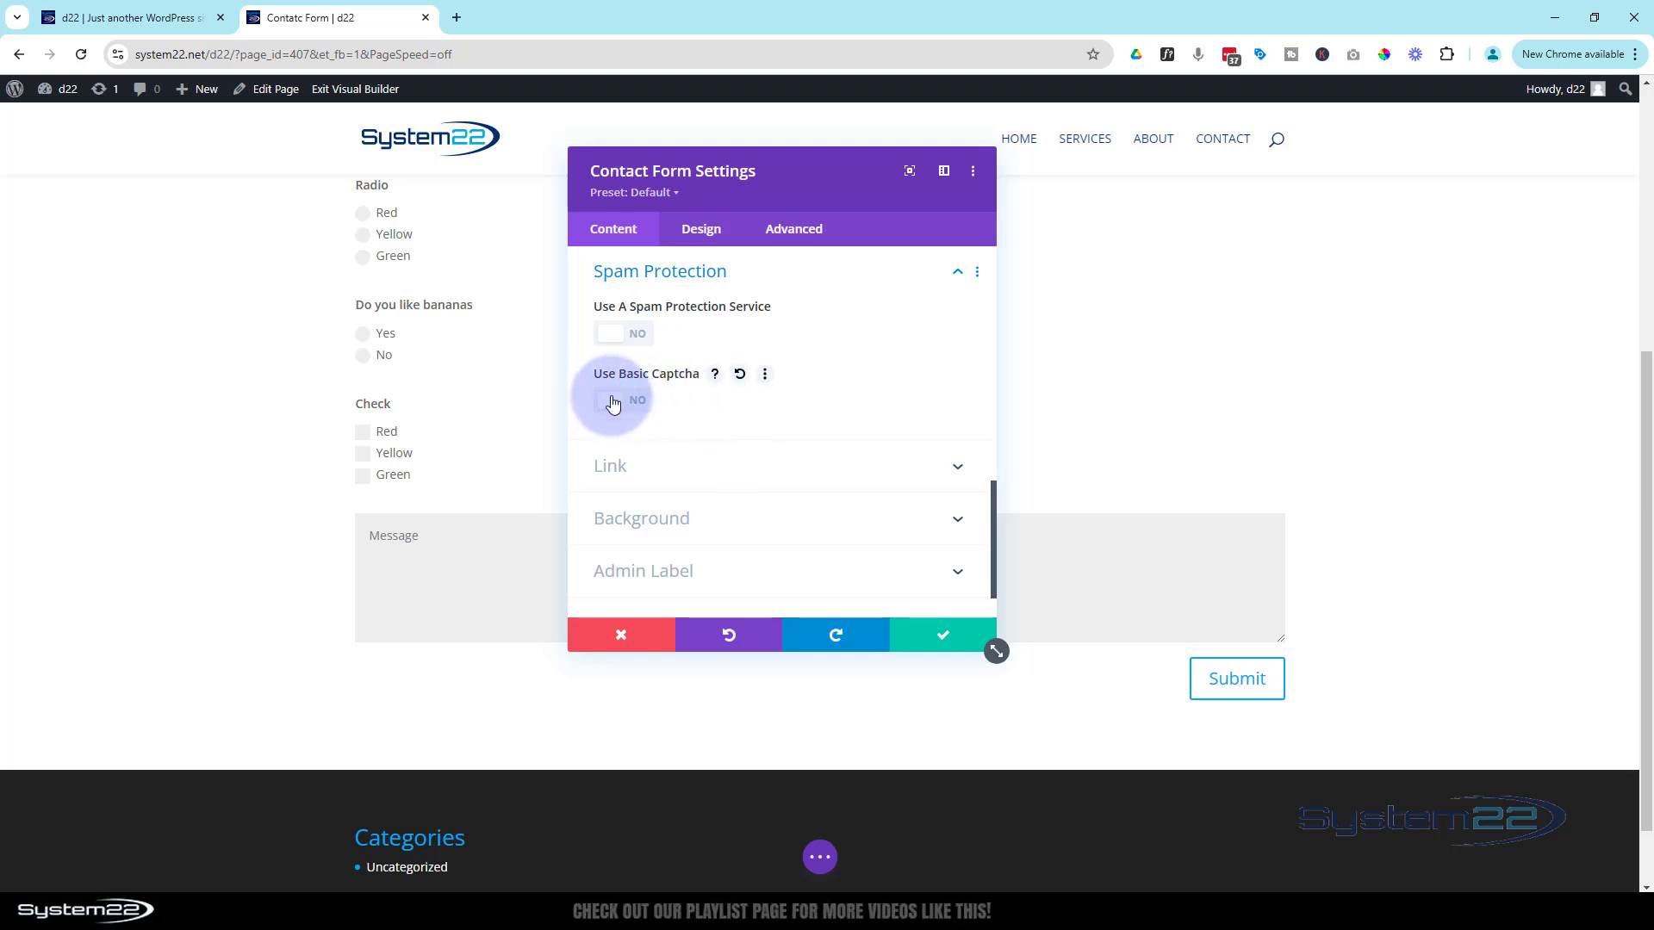
pyautogui.click(611, 402)
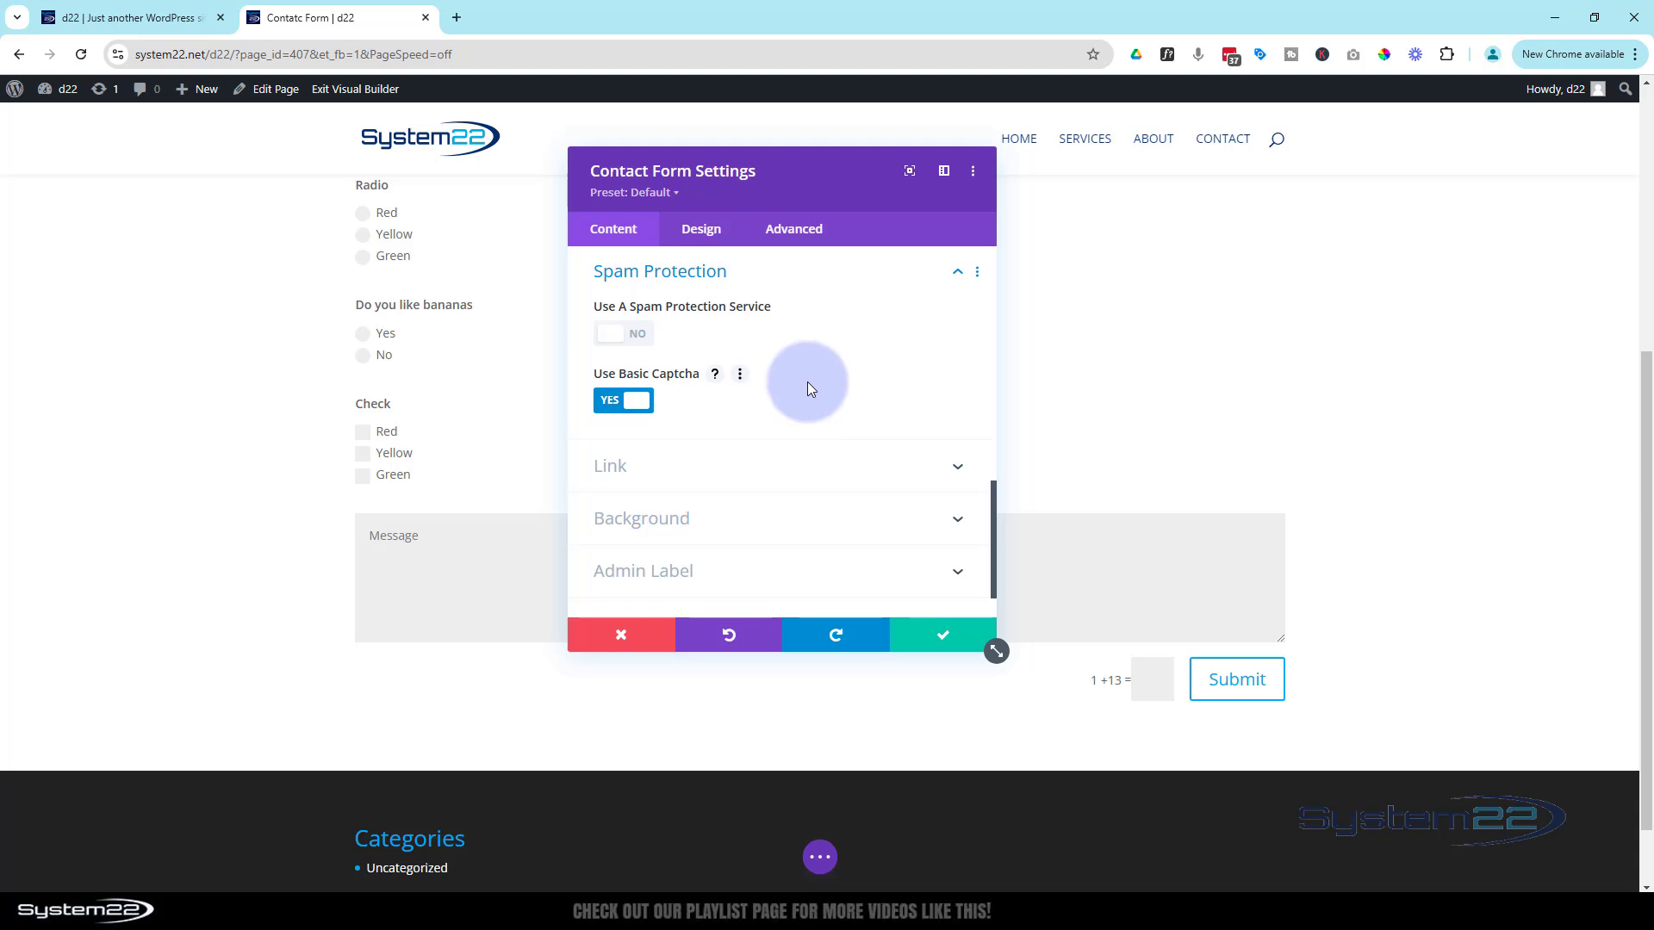
pyautogui.scroll(-1, 808, 380)
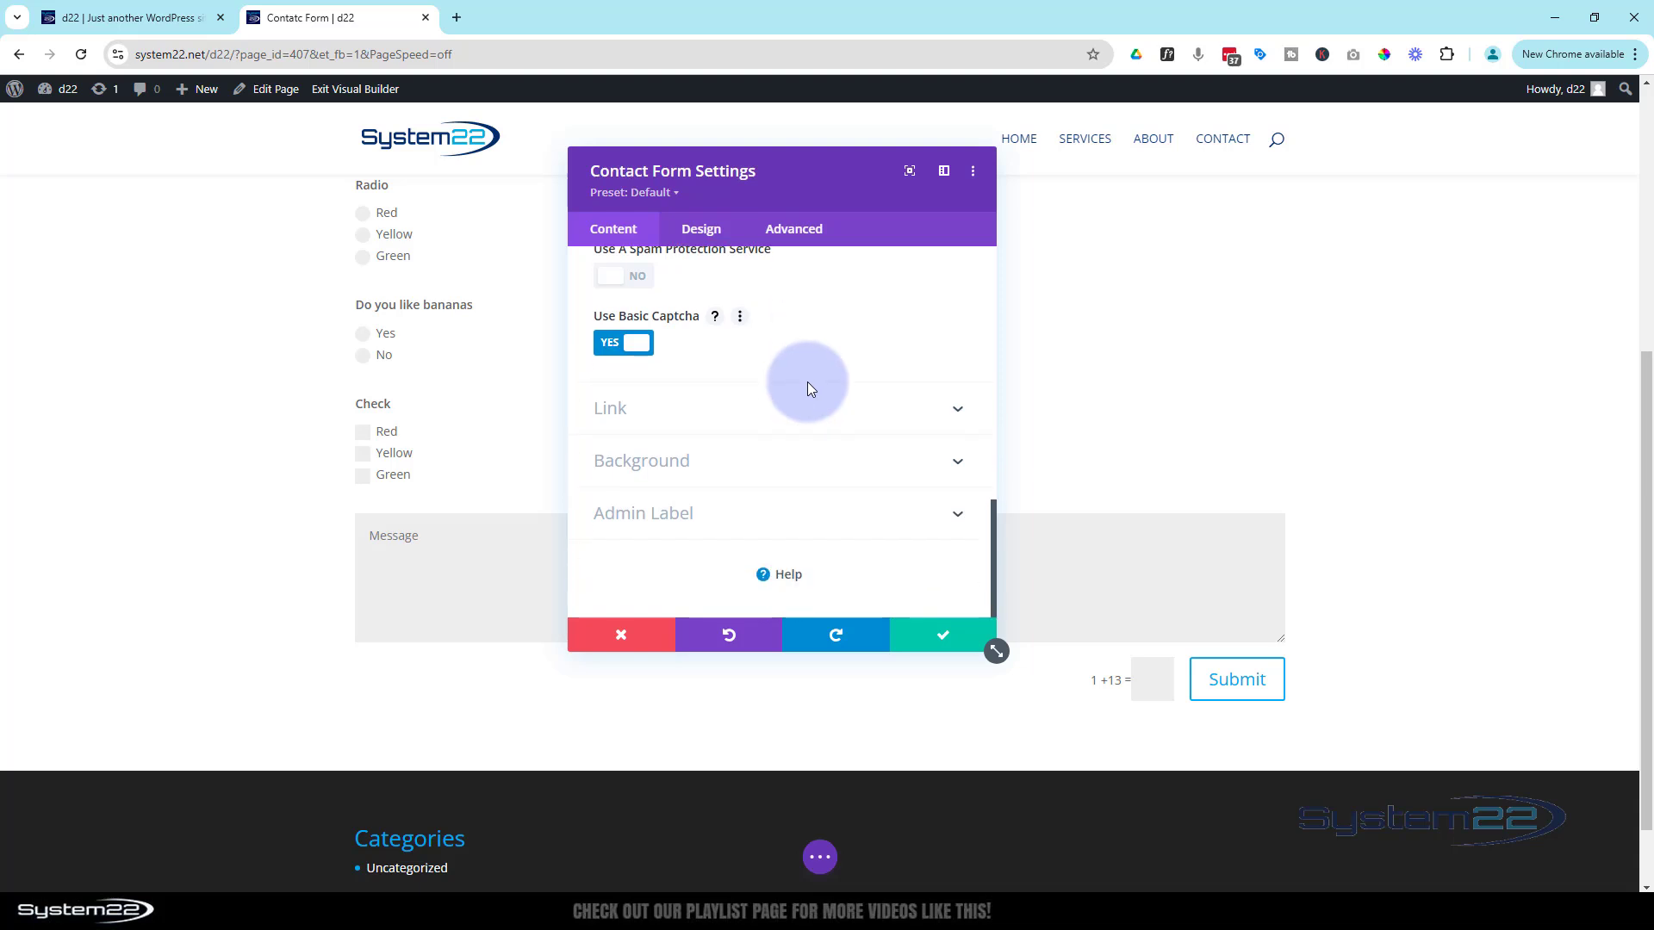
pyautogui.click(696, 420)
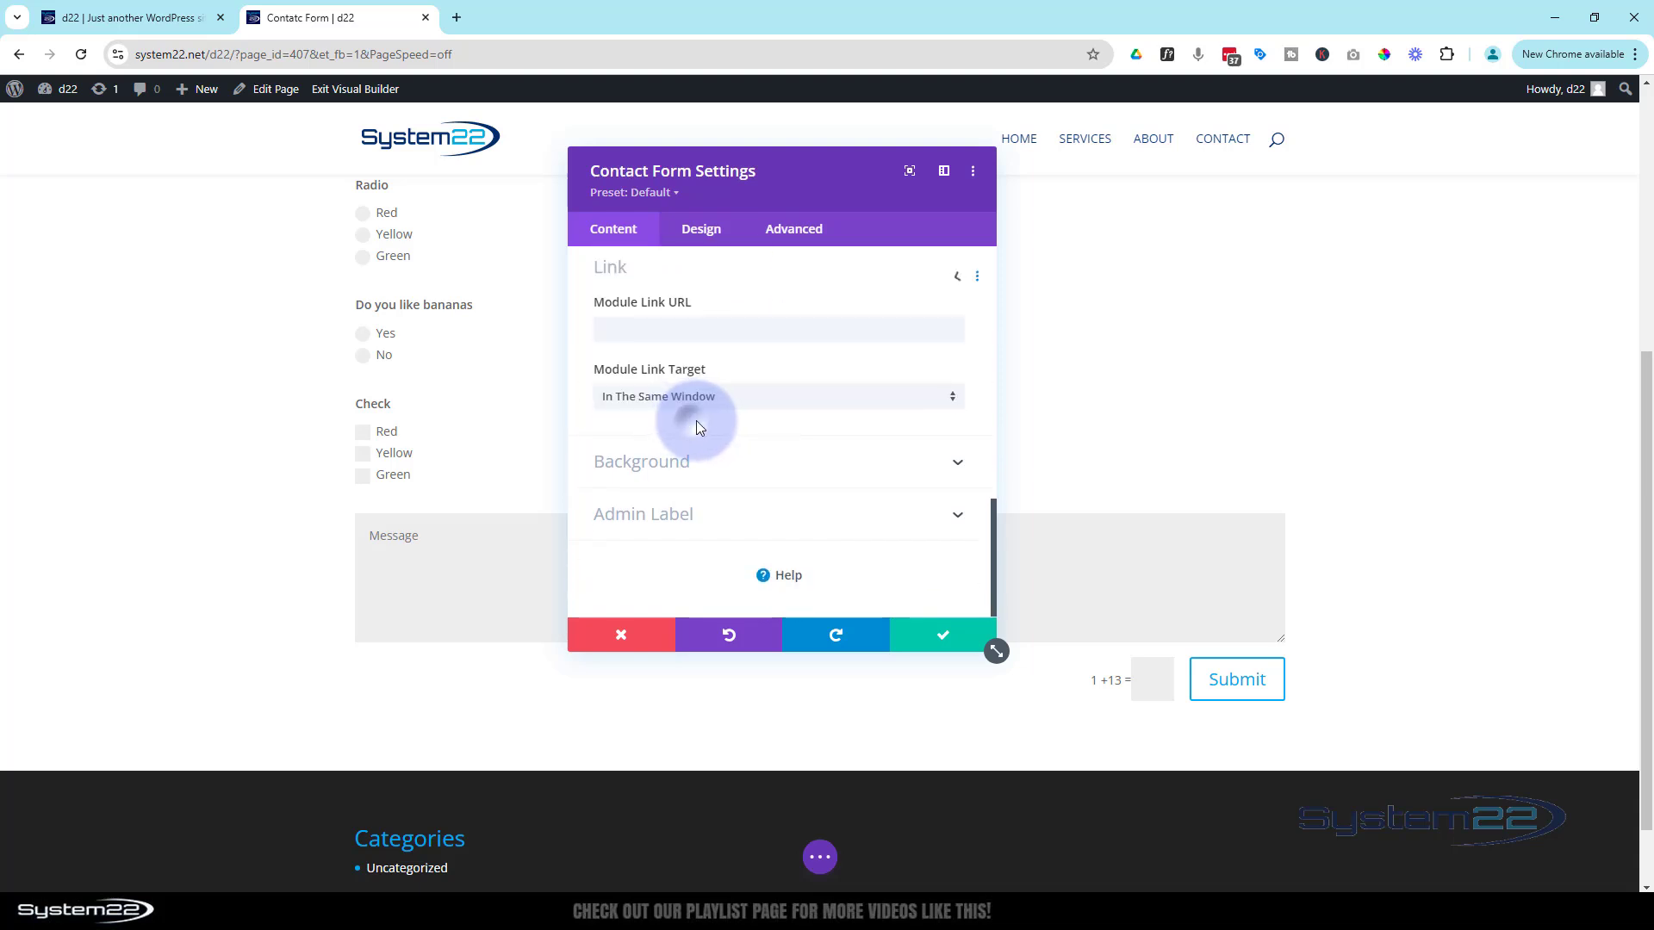
pyautogui.click(757, 479)
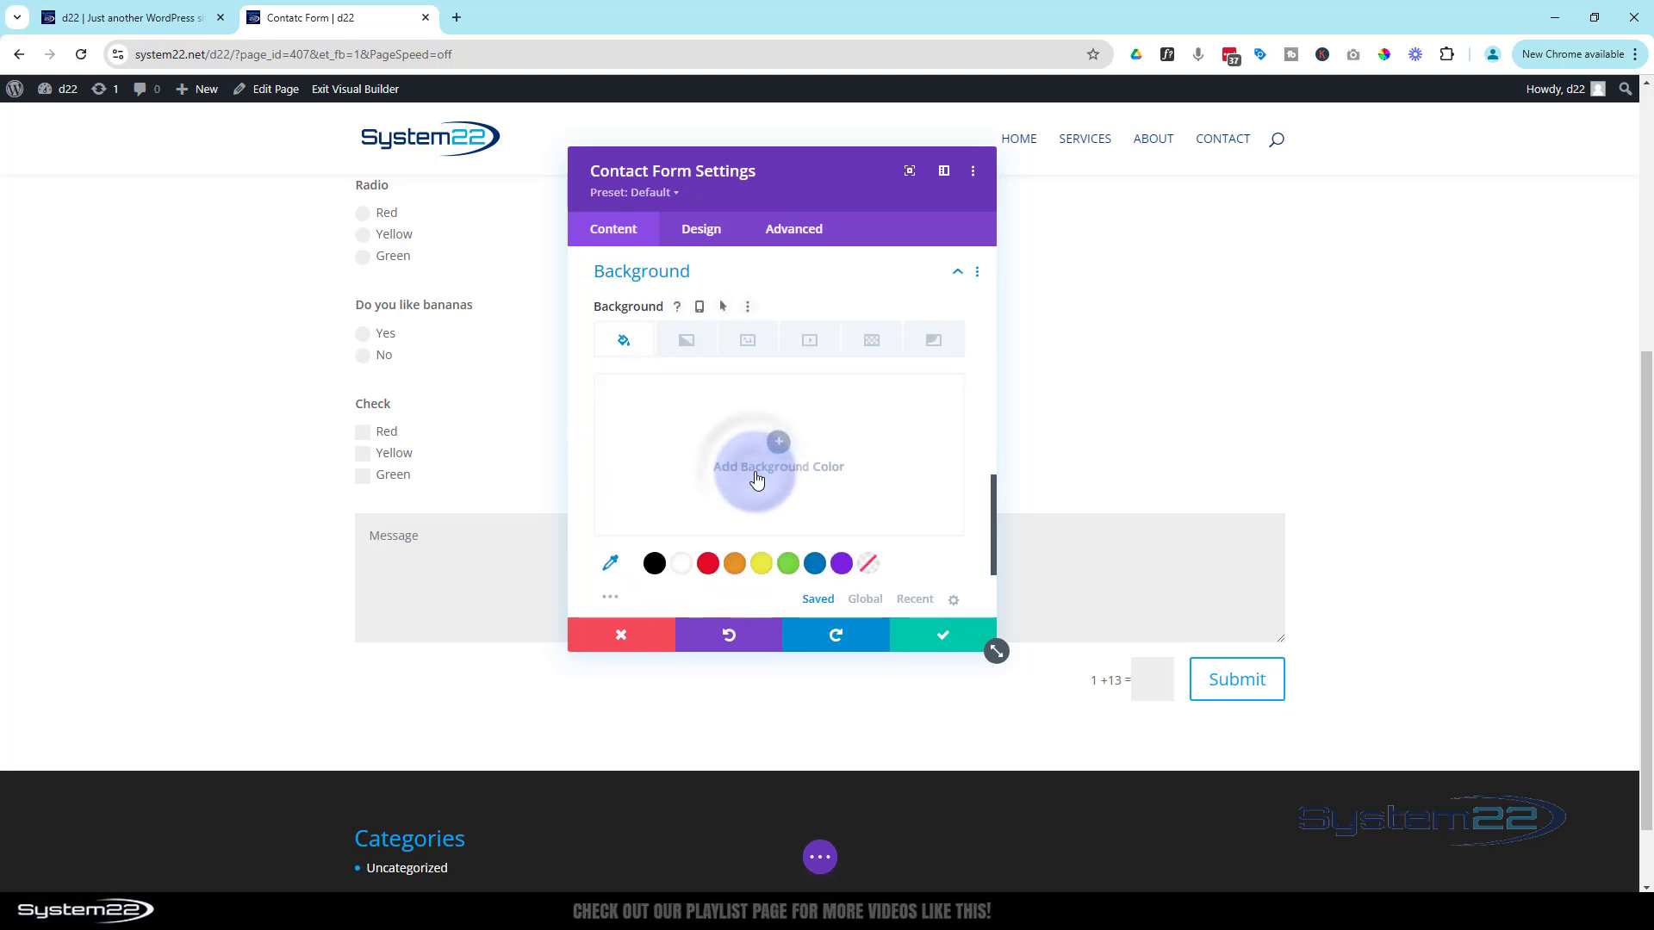
pyautogui.scroll(-2, 687, 502)
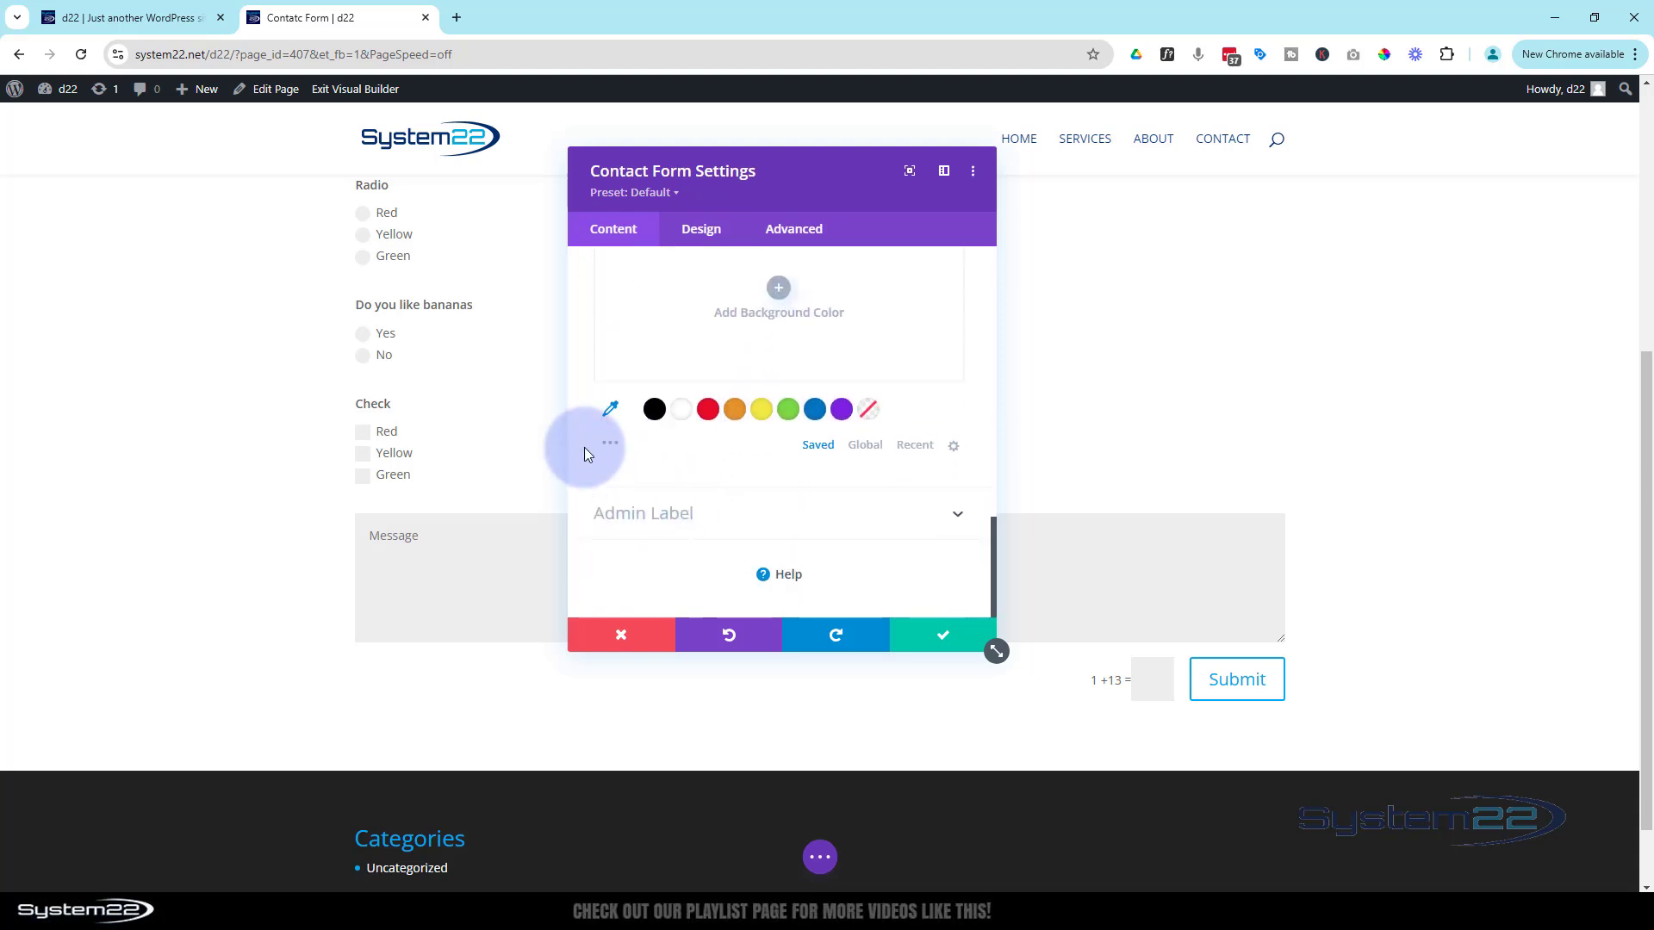
pyautogui.click(610, 448)
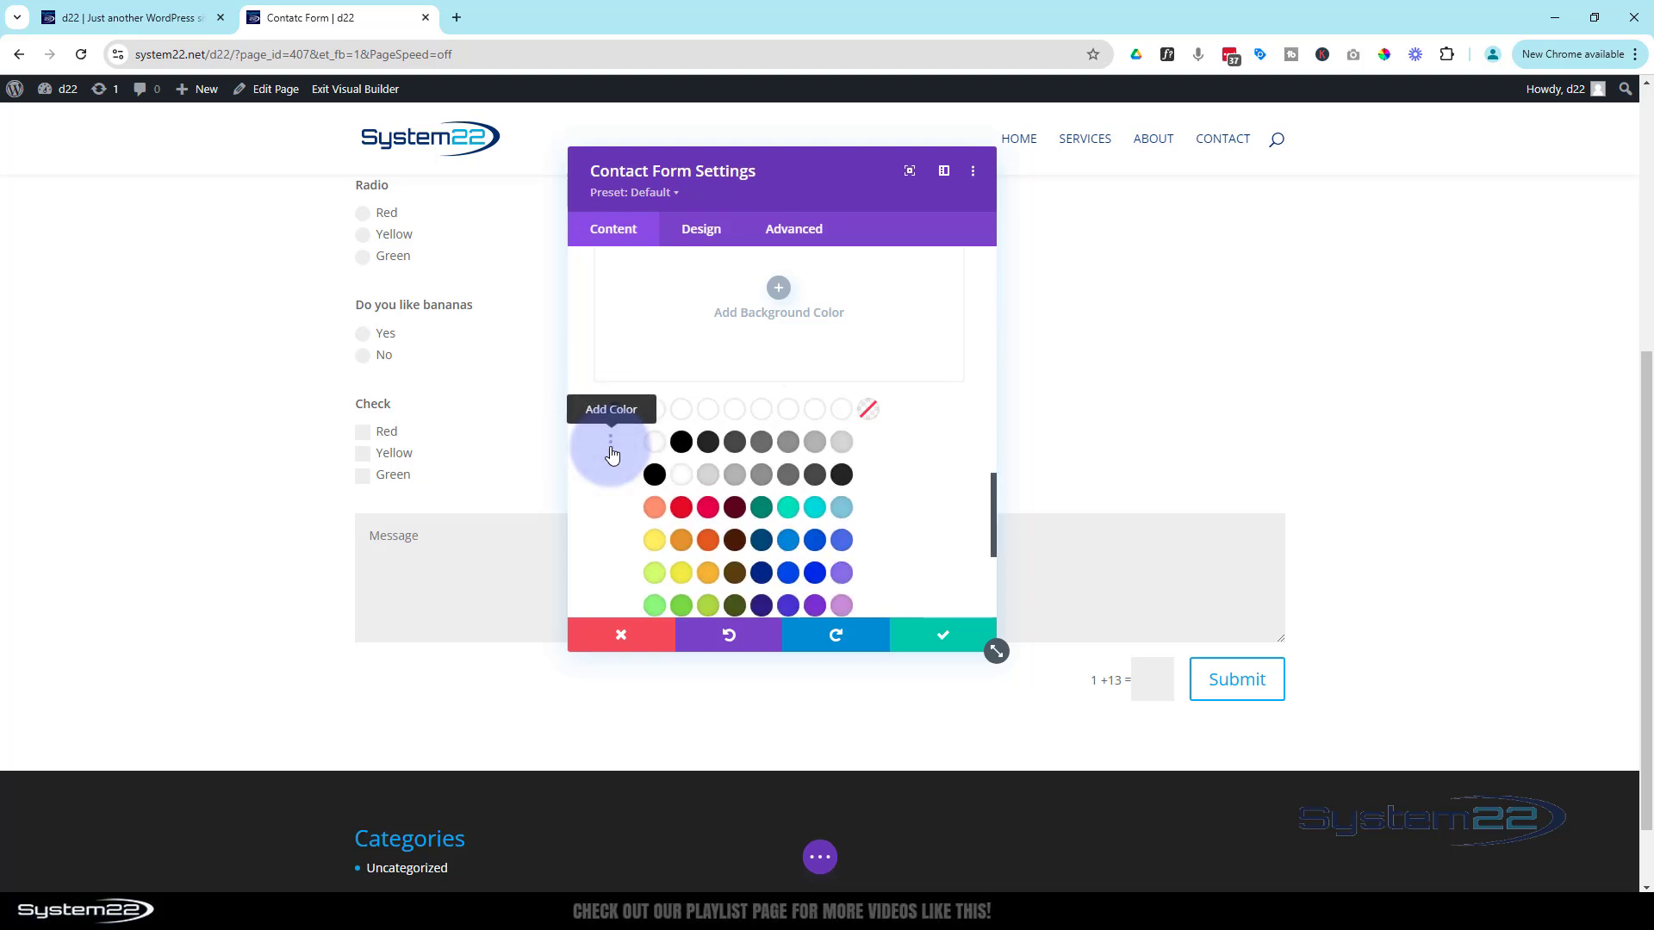
pyautogui.click(709, 478)
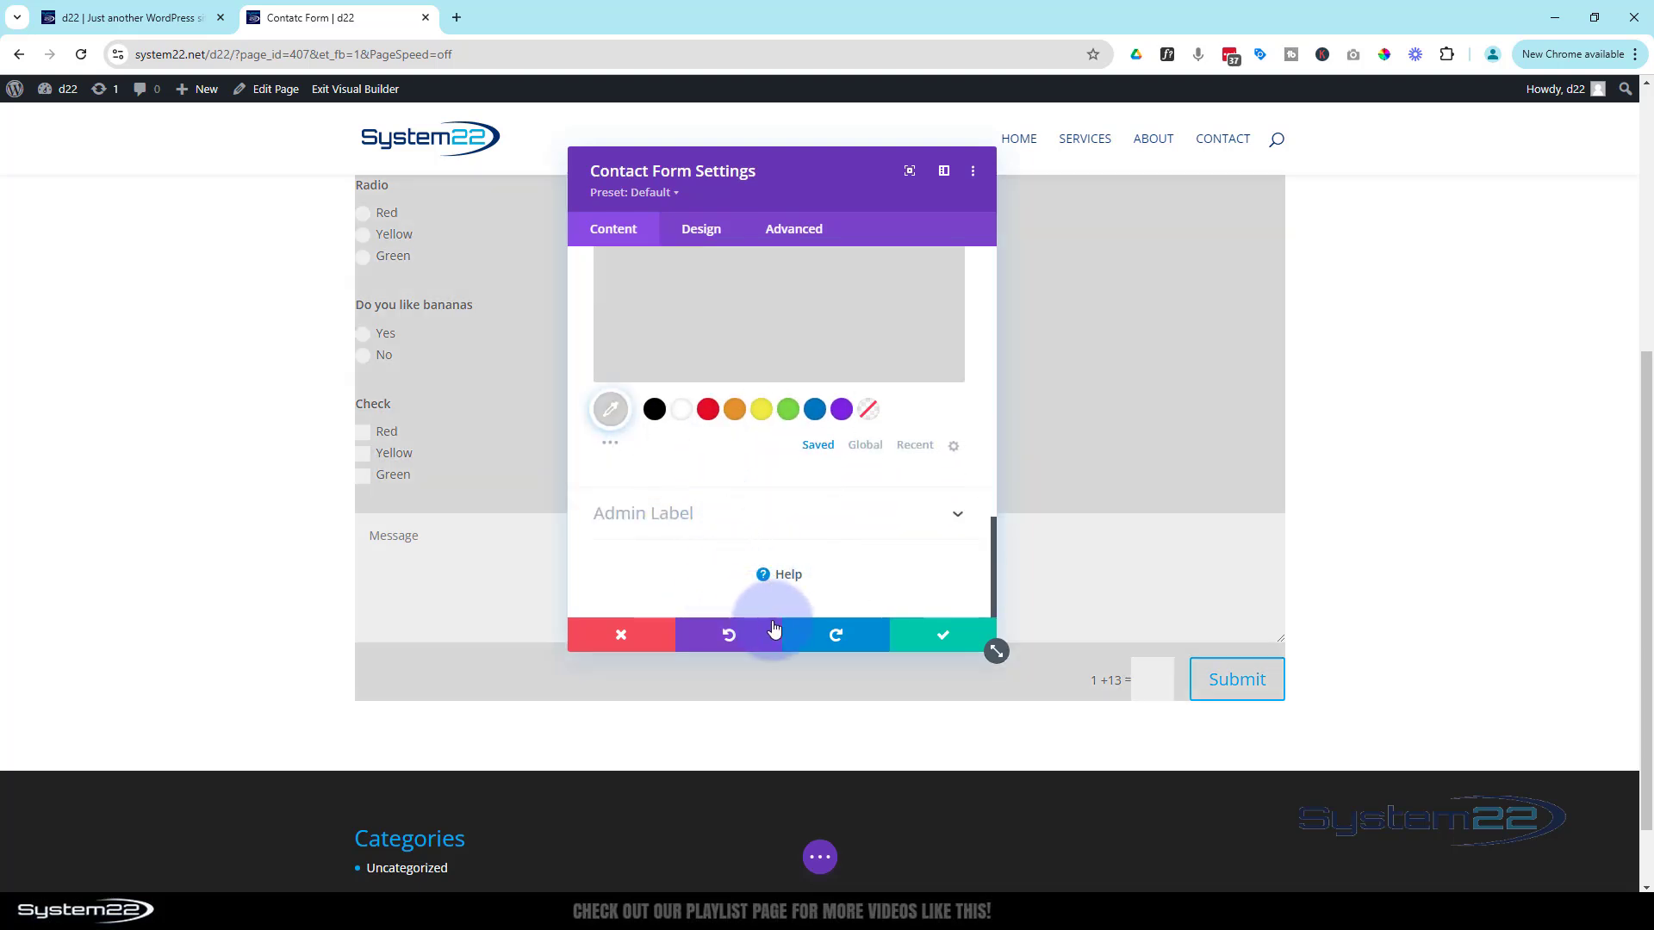
pyautogui.moveTo(808, 184); pyautogui.dragTo(1200, 302)
pyautogui.scroll(5, 216, 554)
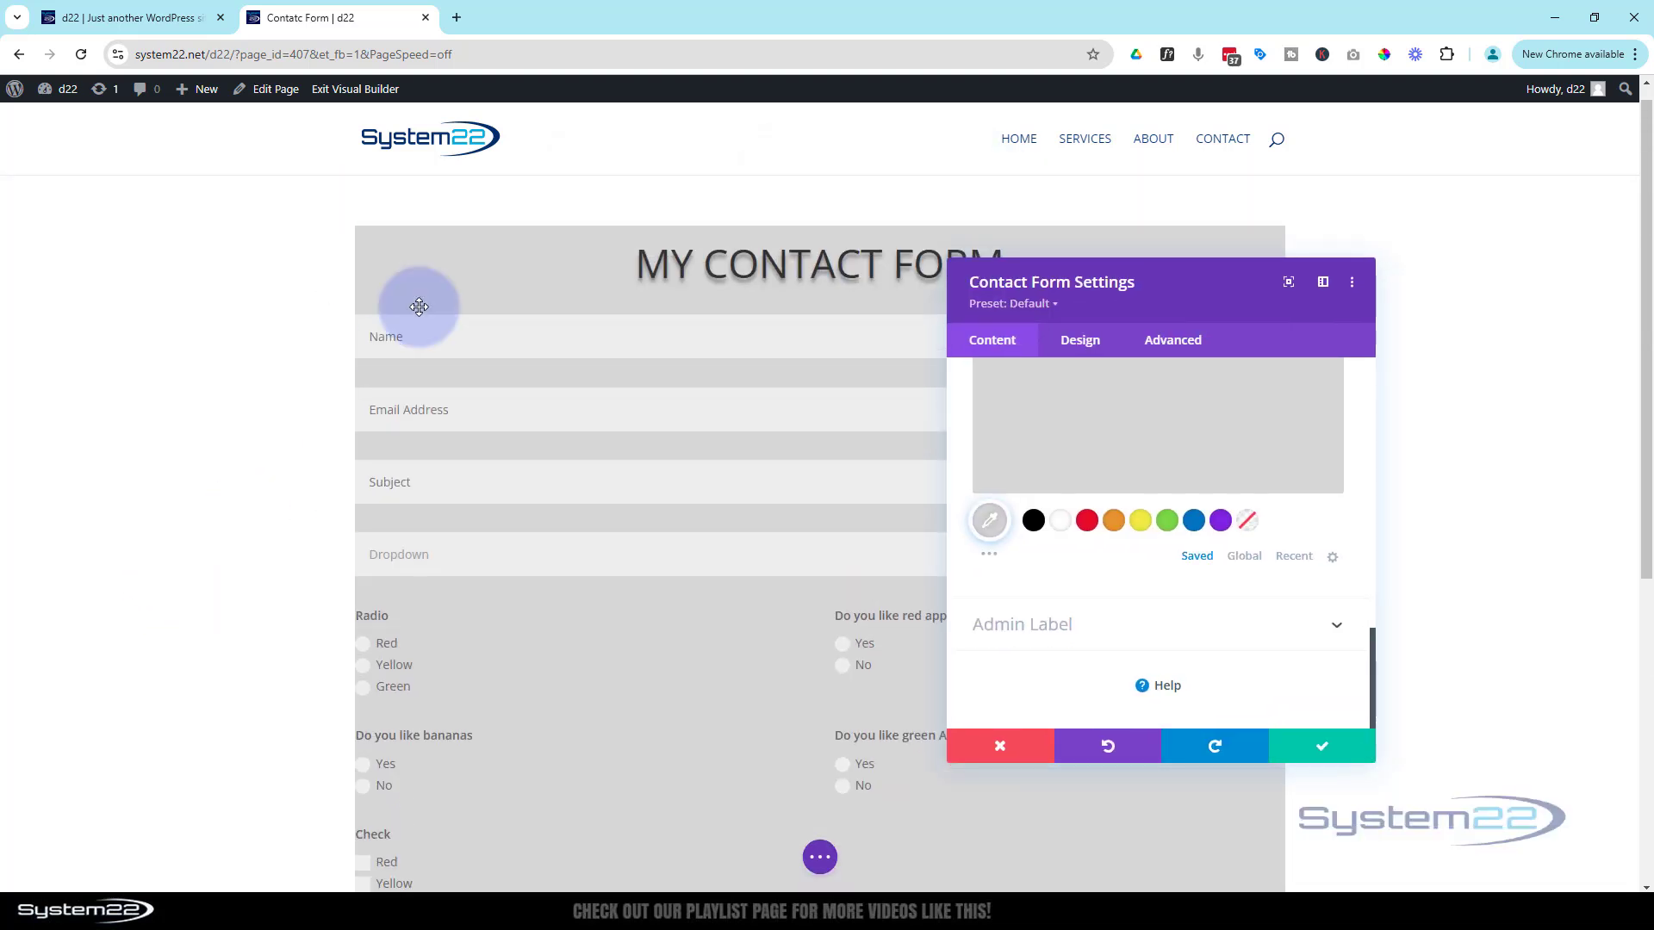
pyautogui.scroll(-1, 472, 508)
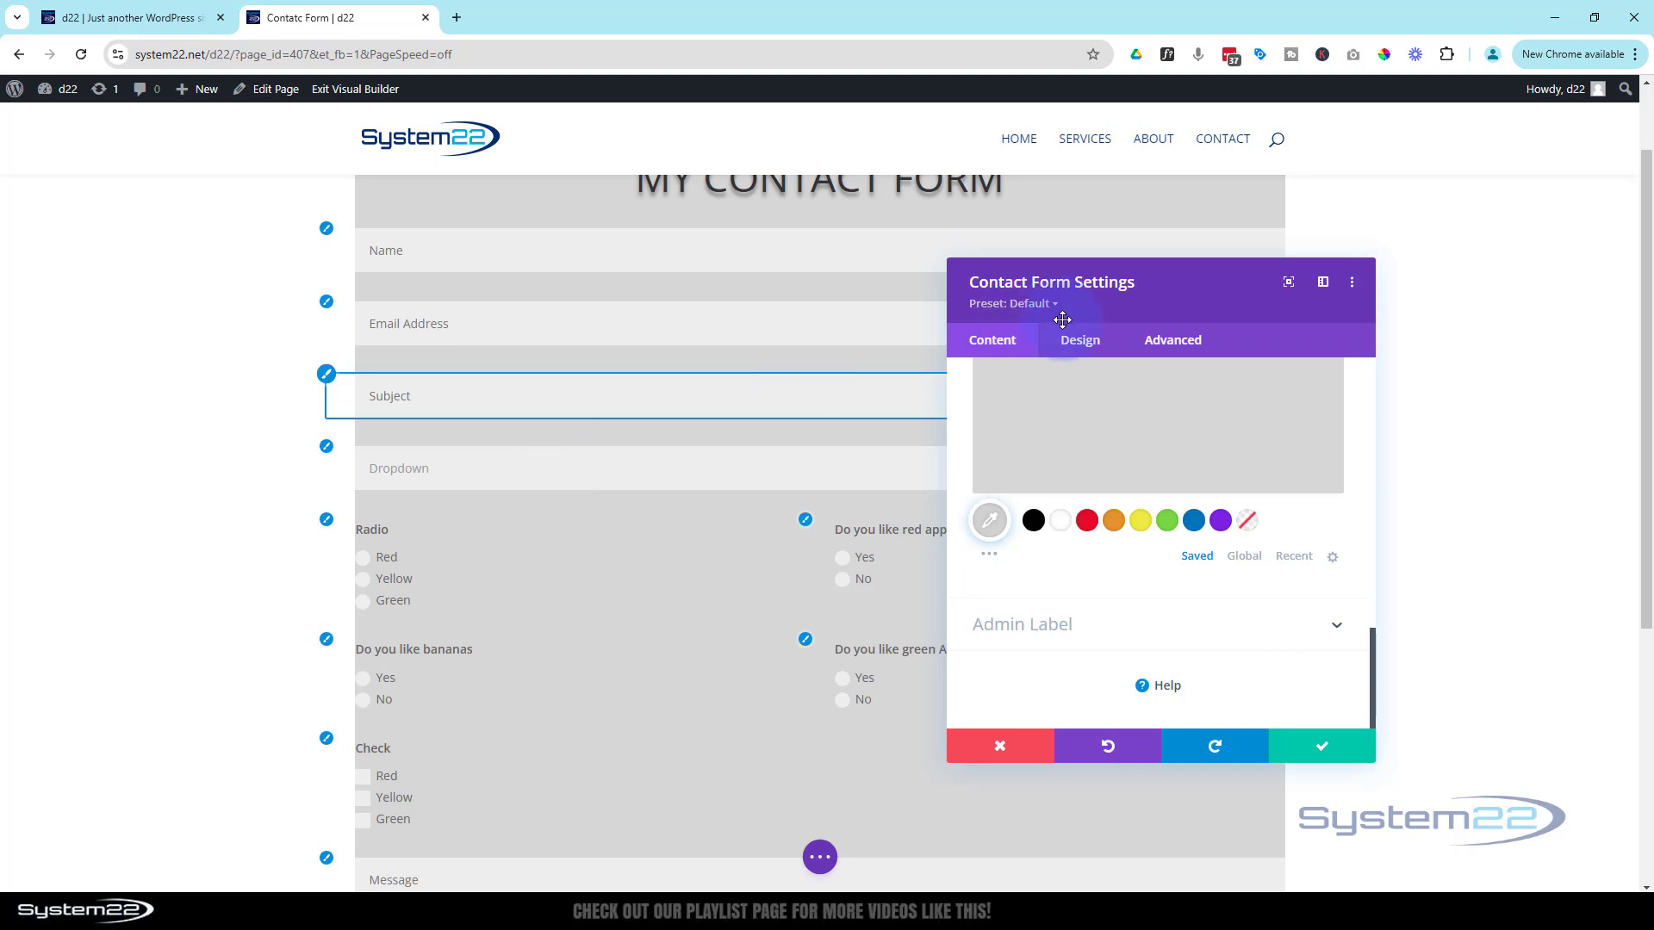
# Set the contact form's padding to 30px on top, bottom, left and right under Design > Spacing
pyautogui.click(1079, 346)
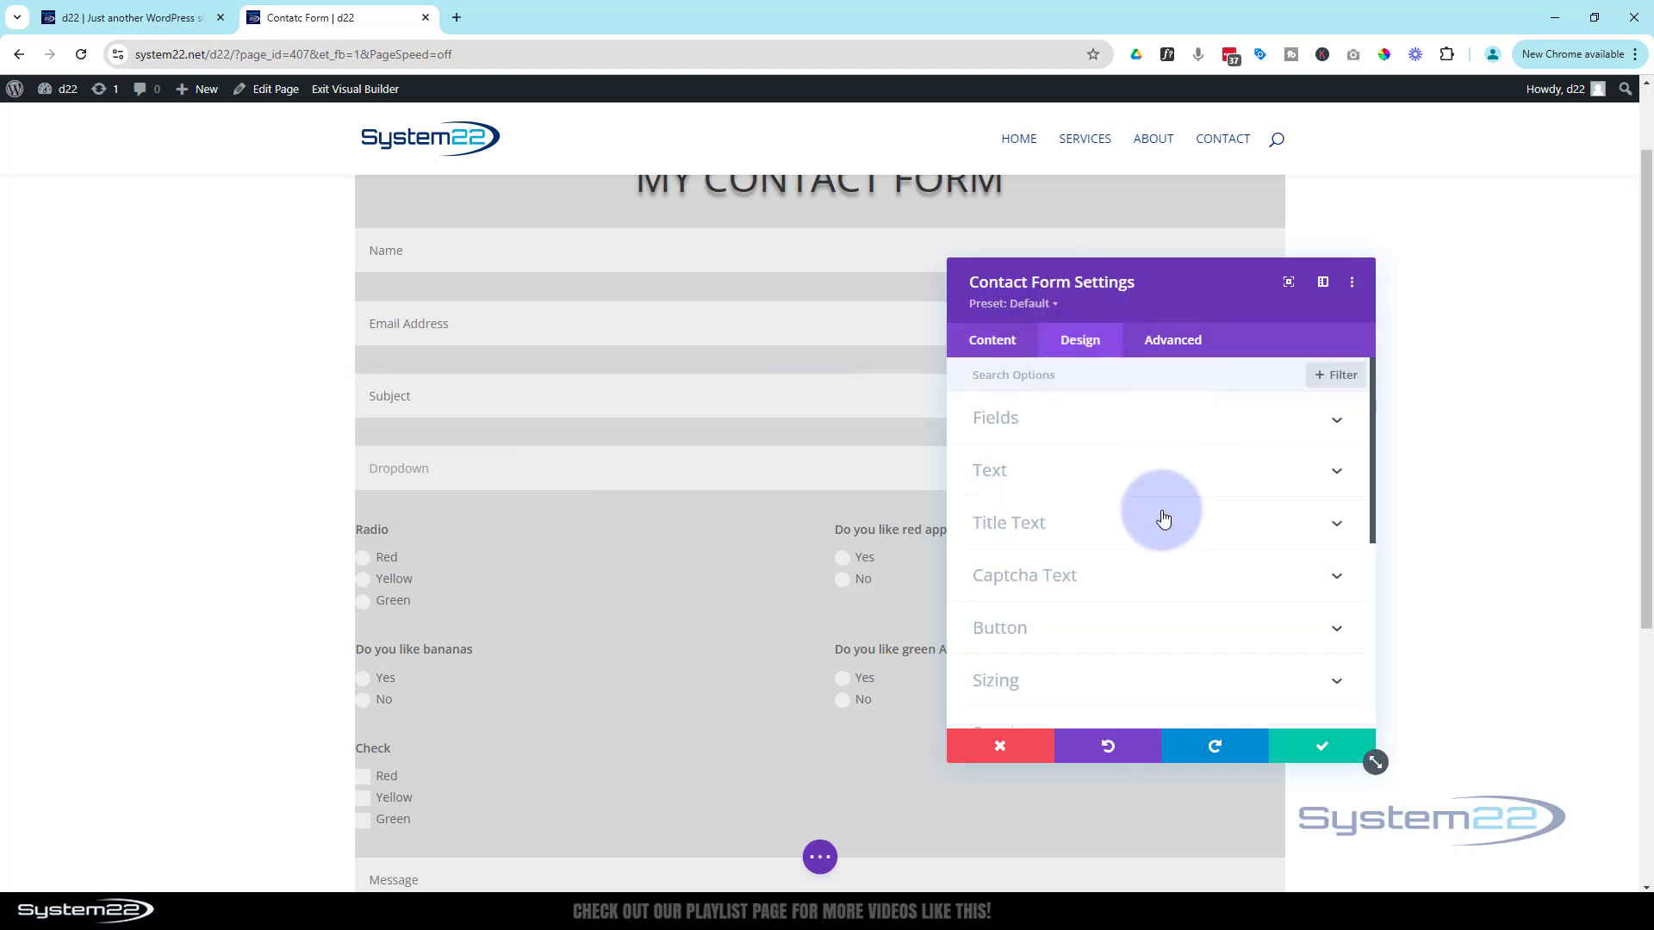
pyautogui.scroll(-2, 1162, 564)
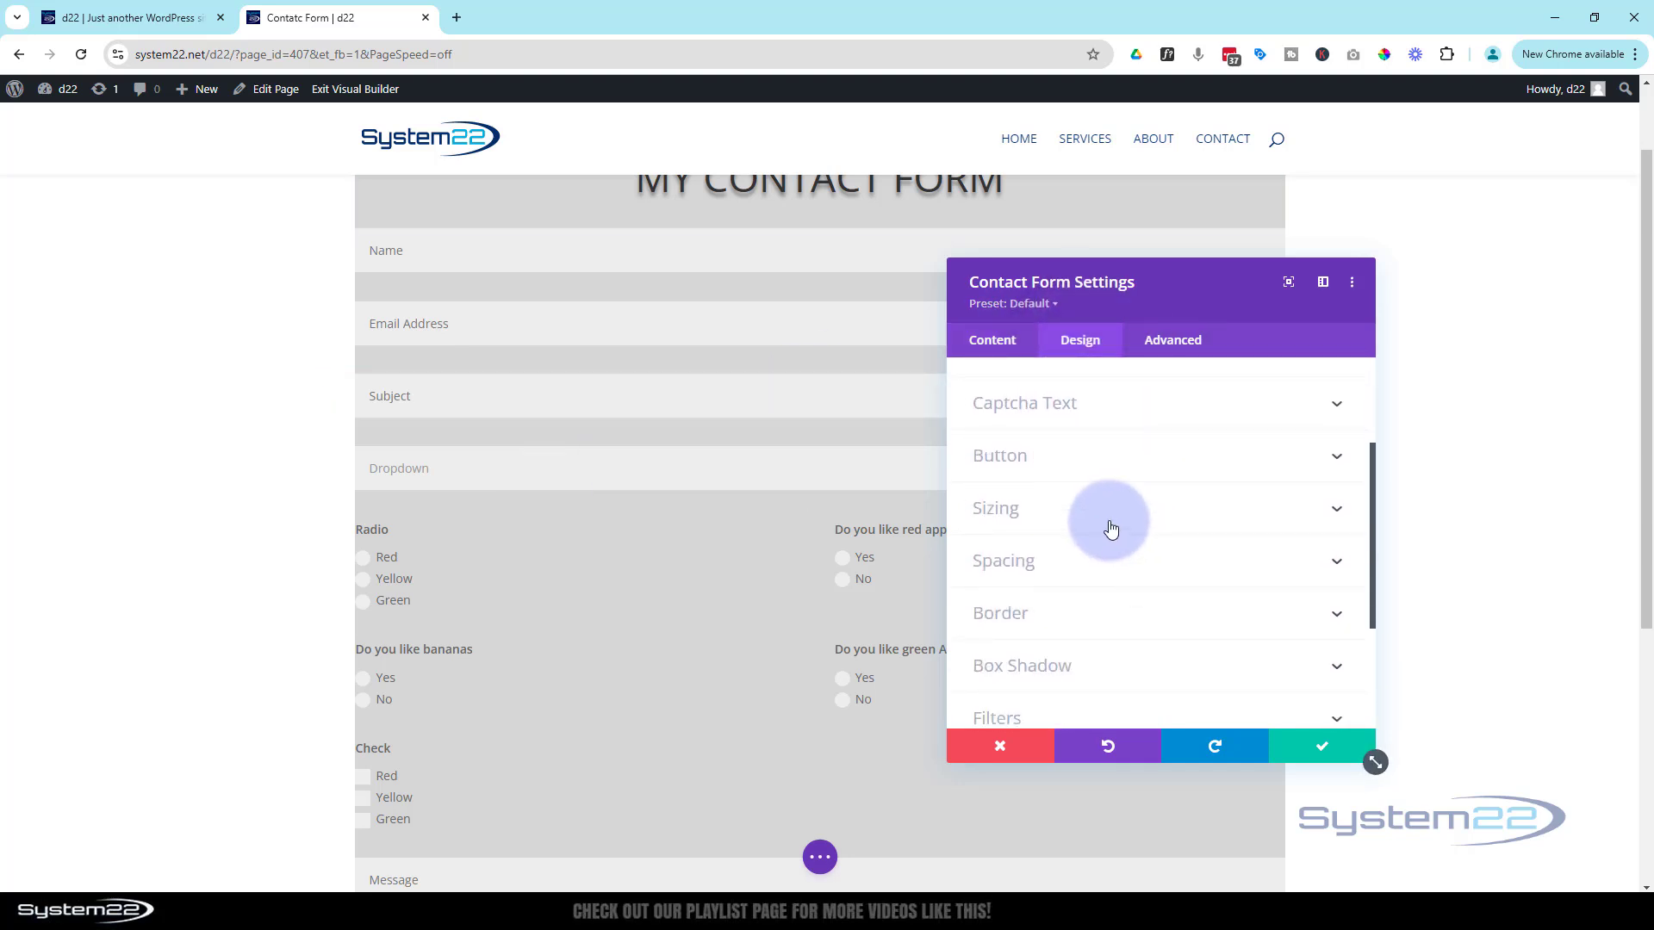
pyautogui.click(1112, 561)
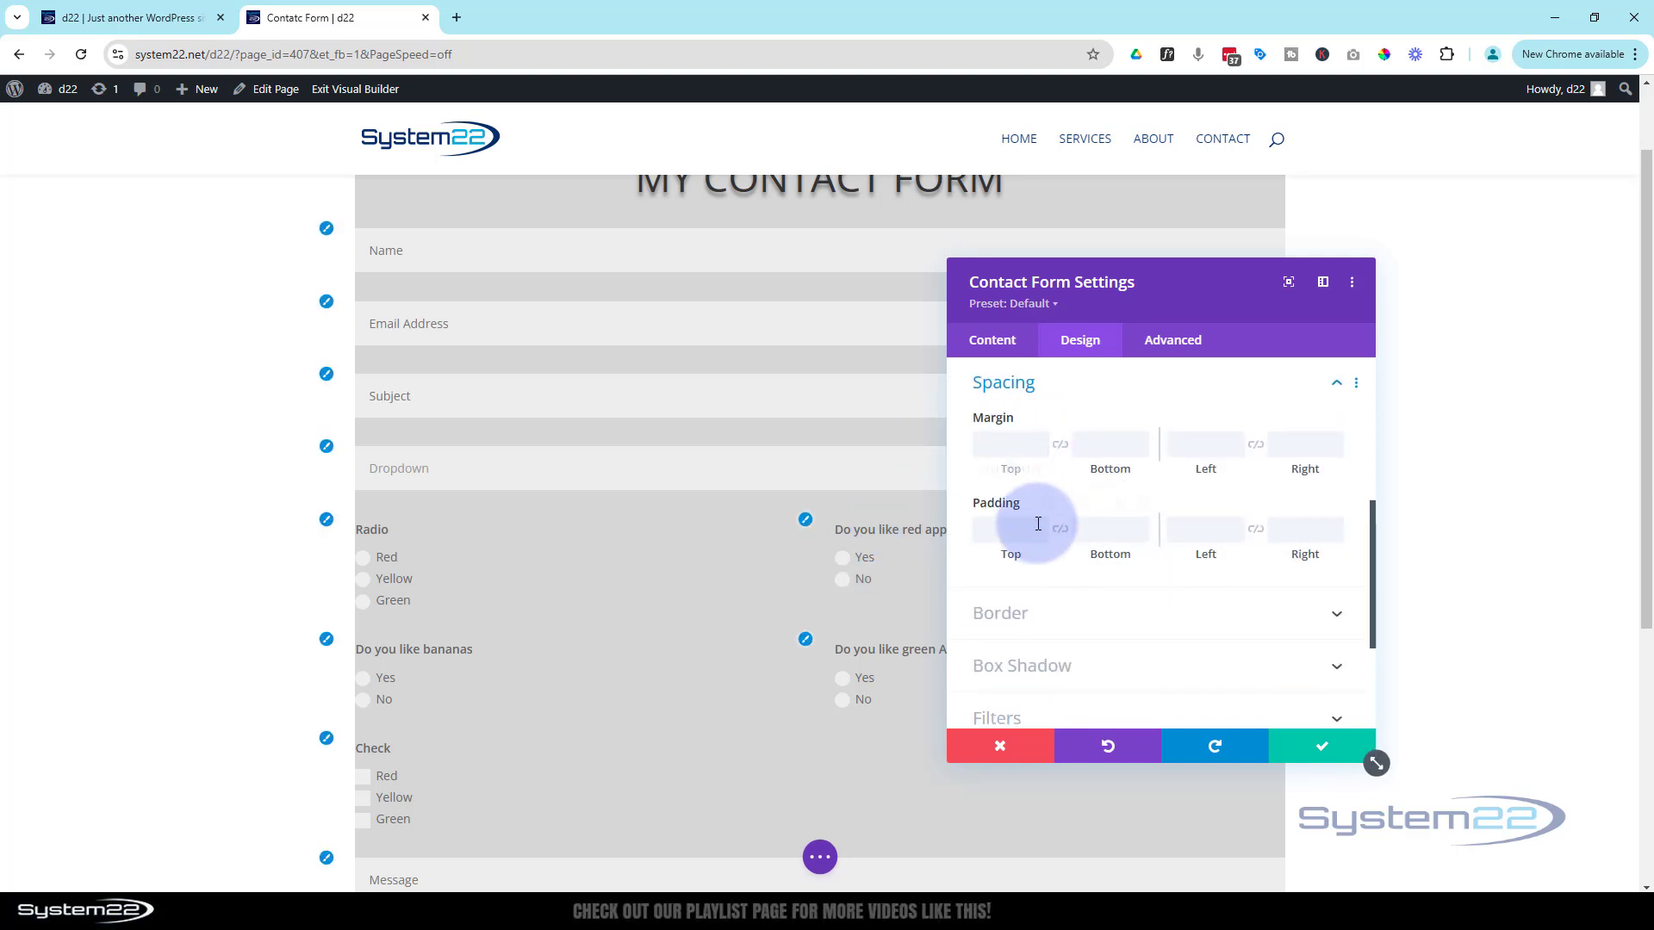
pyautogui.click(982, 527)
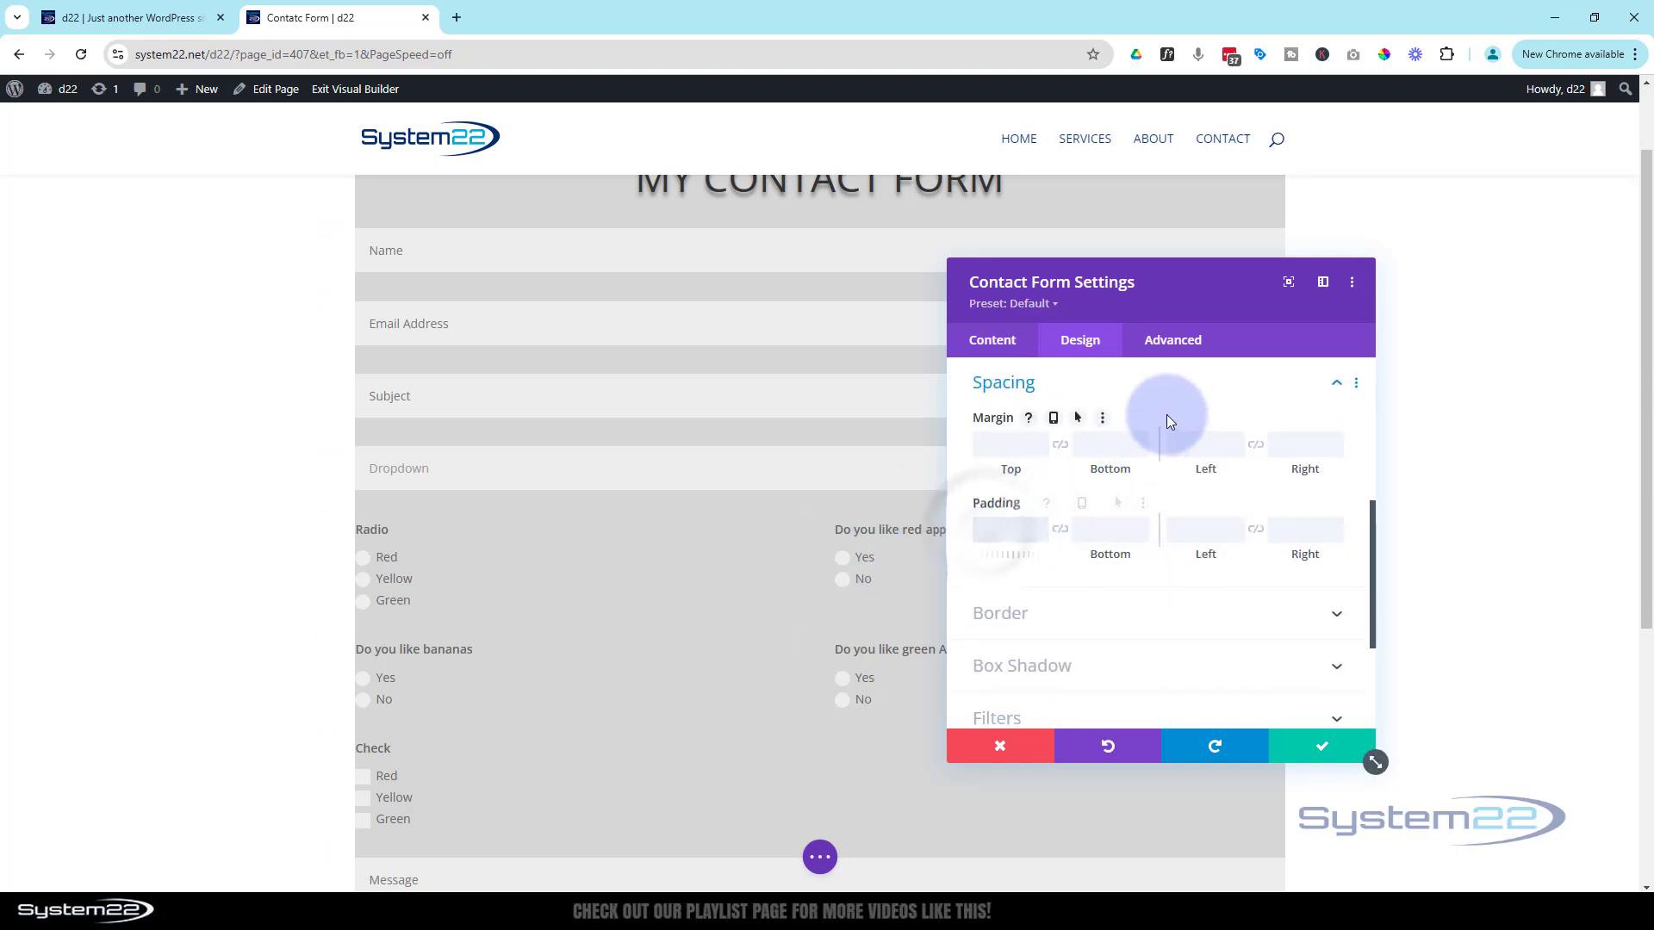
pyautogui.write('30px')
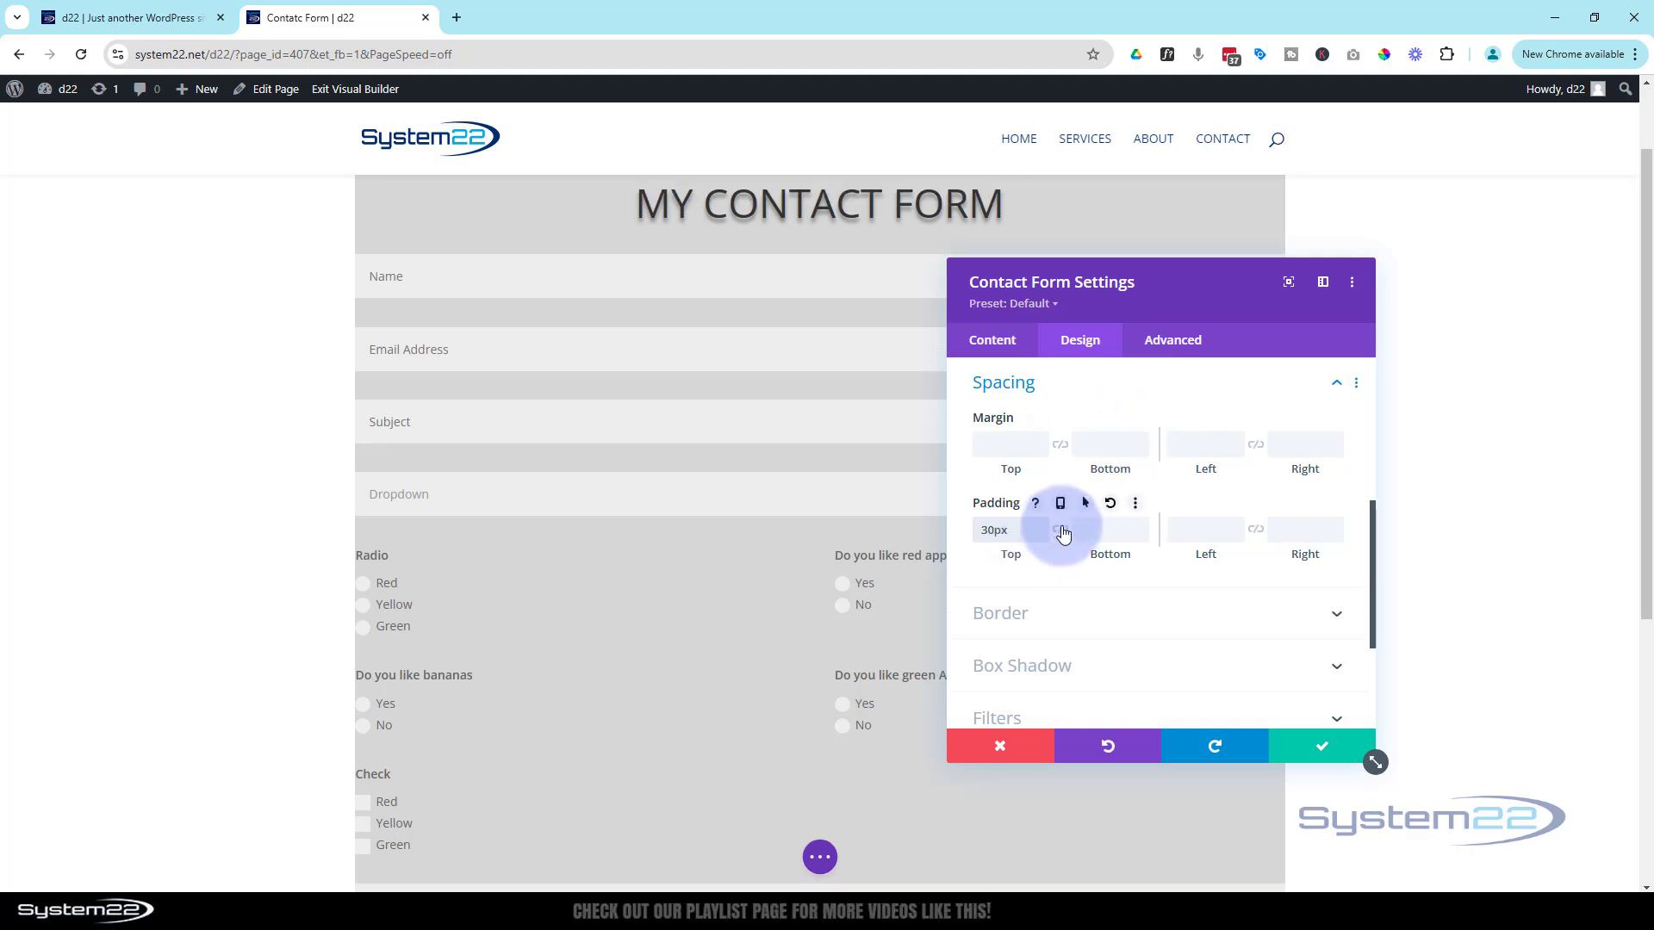
pyautogui.click(1172, 531)
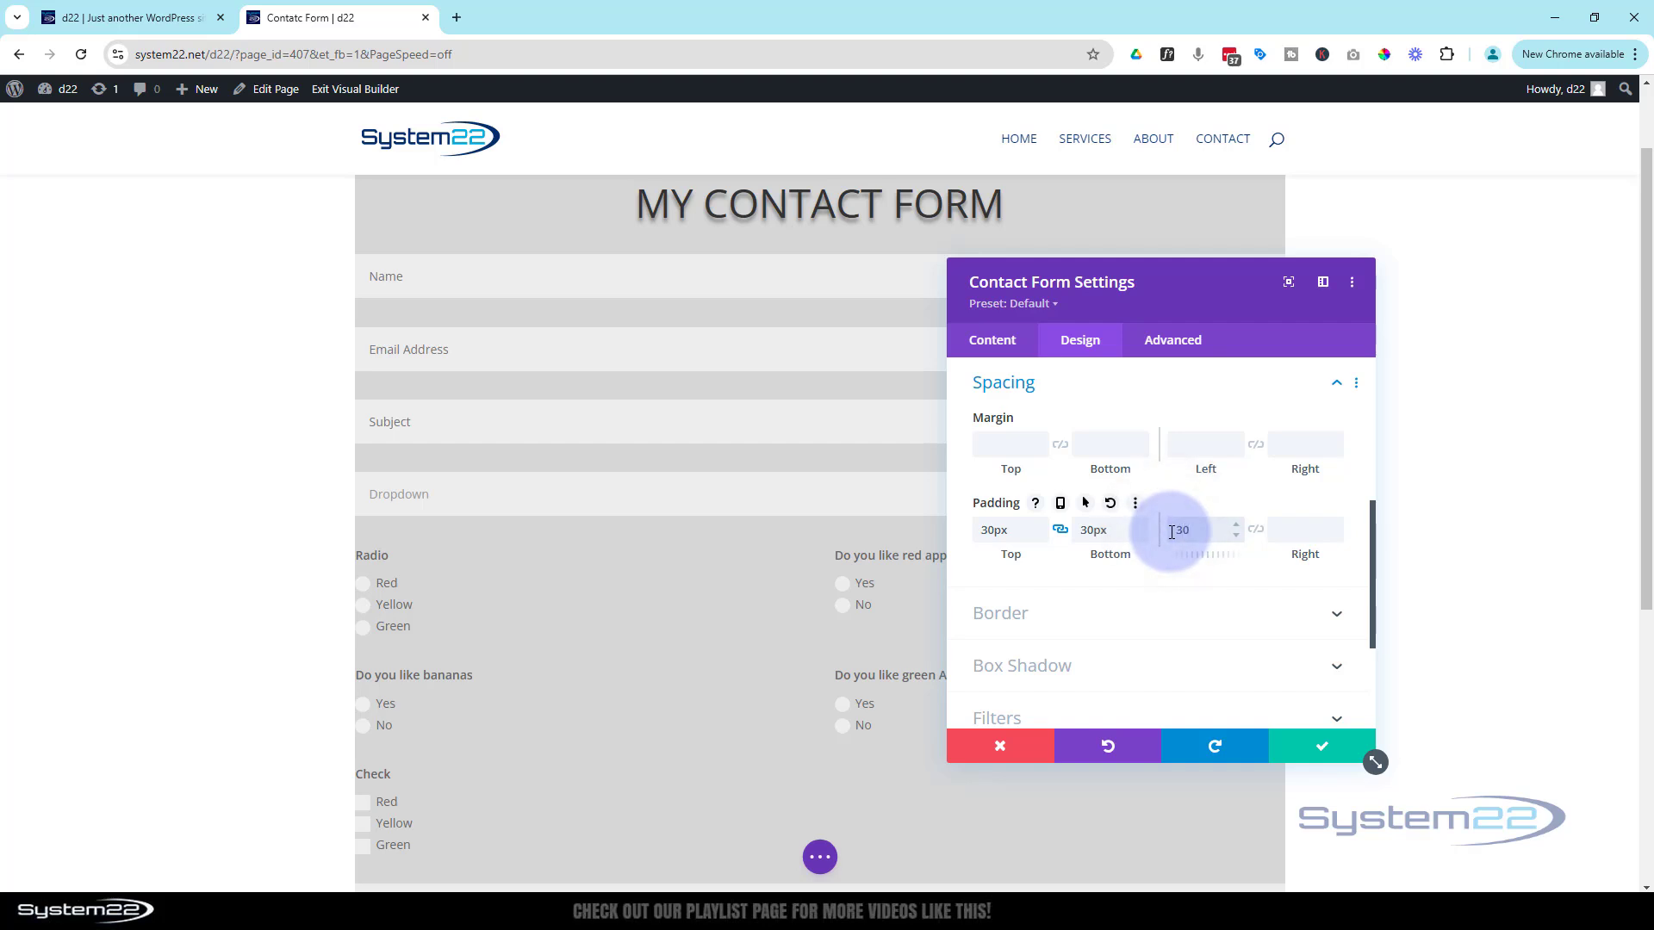
pyautogui.click(1257, 538)
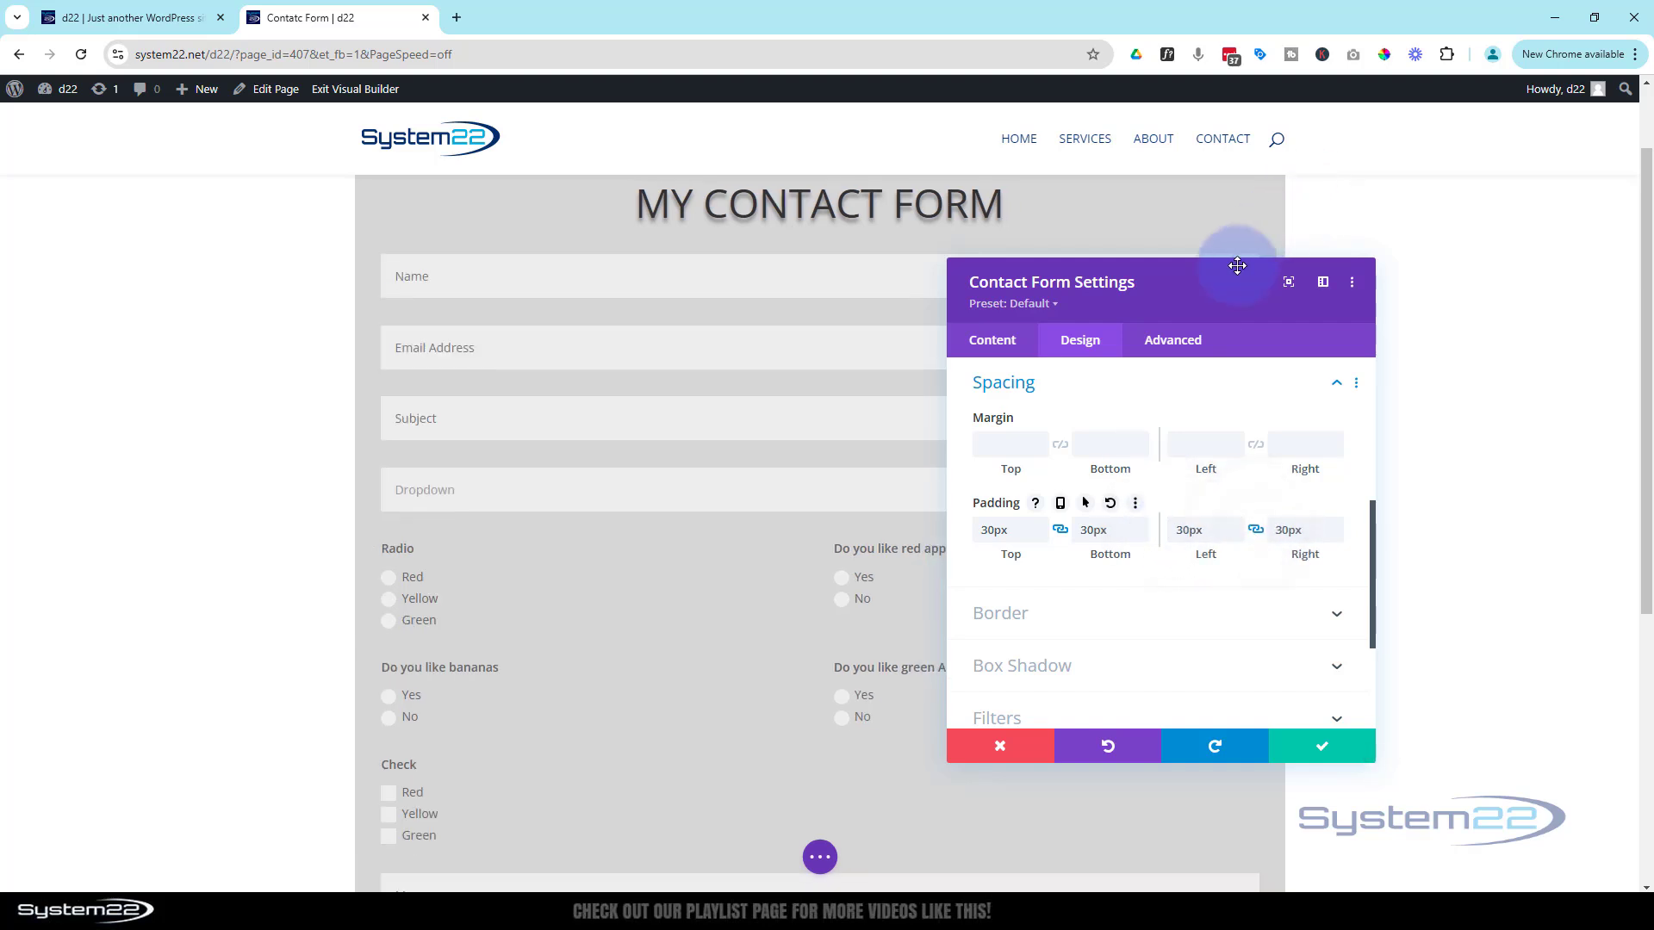
pyautogui.moveTo(1210, 293)
pyautogui.mouseDown()
pyautogui.moveTo(1613, 269)
pyautogui.moveTo(1206, 274)
pyautogui.mouseUp()
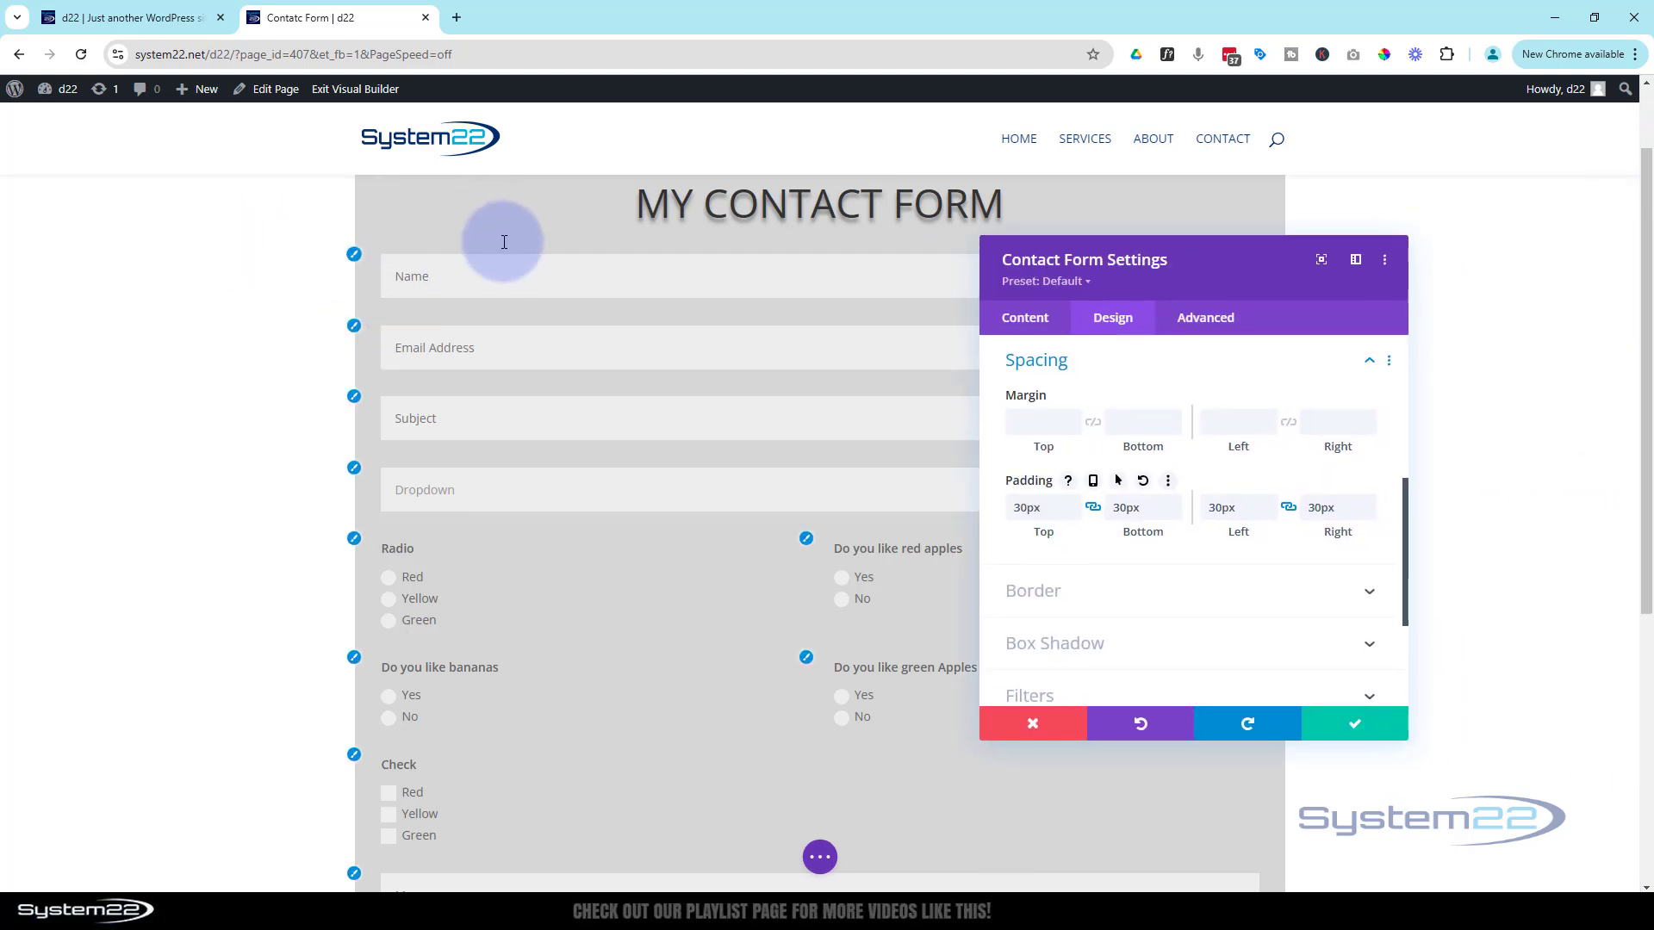
pyautogui.scroll(-6, 609, 414)
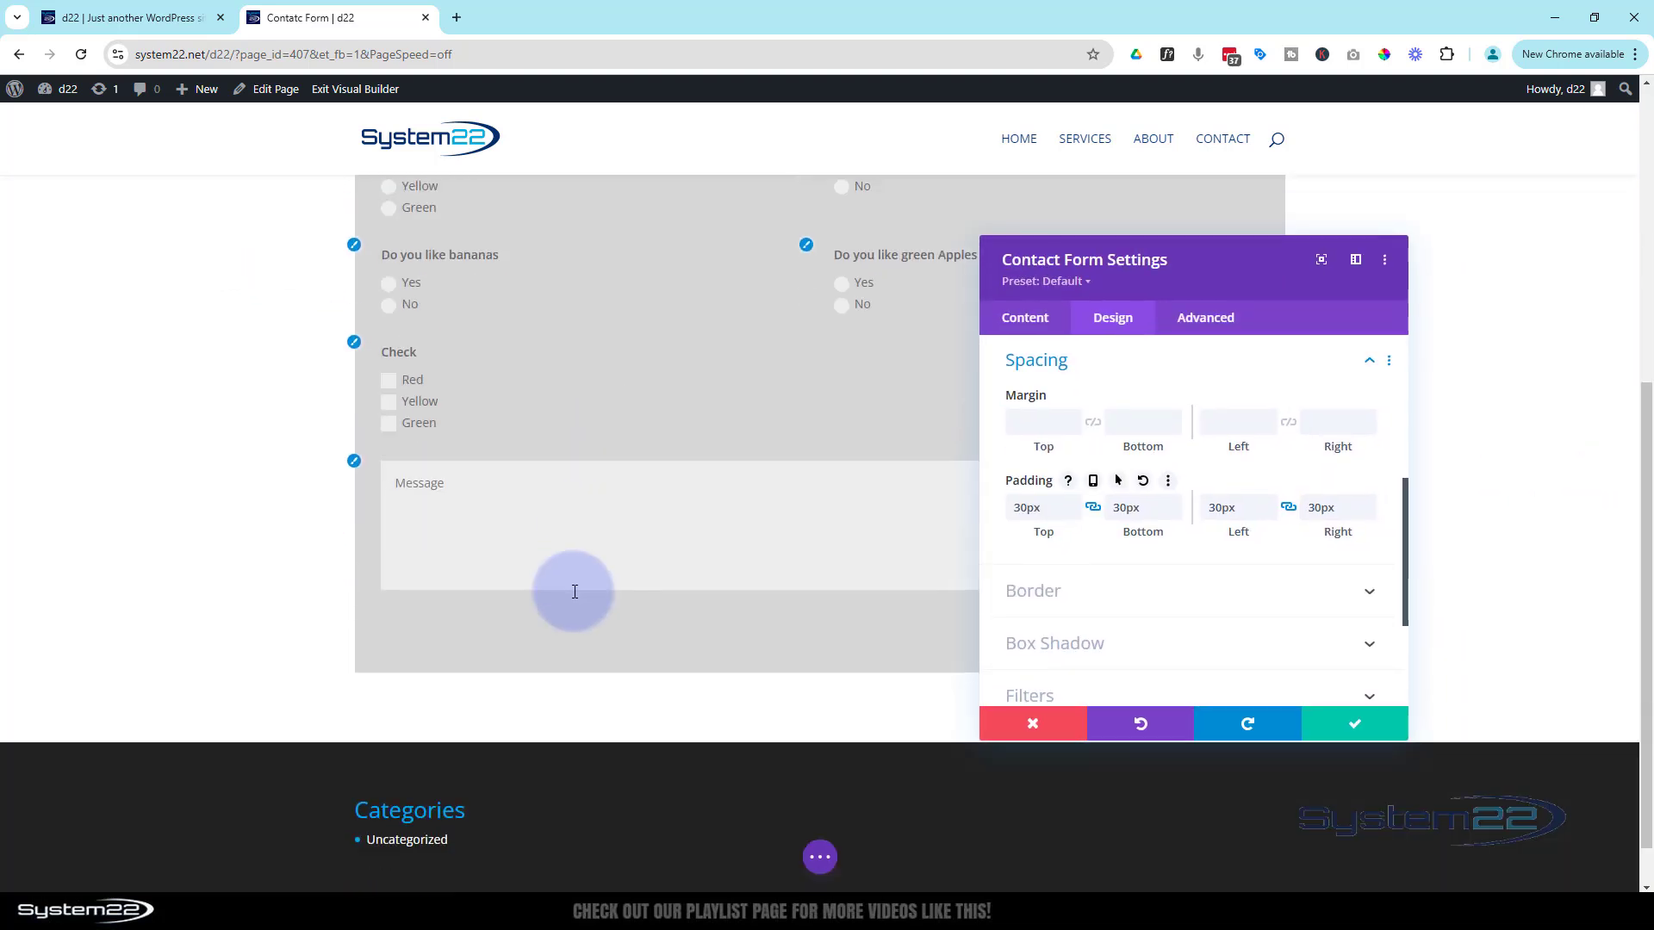
pyautogui.scroll(2, 310, 687)
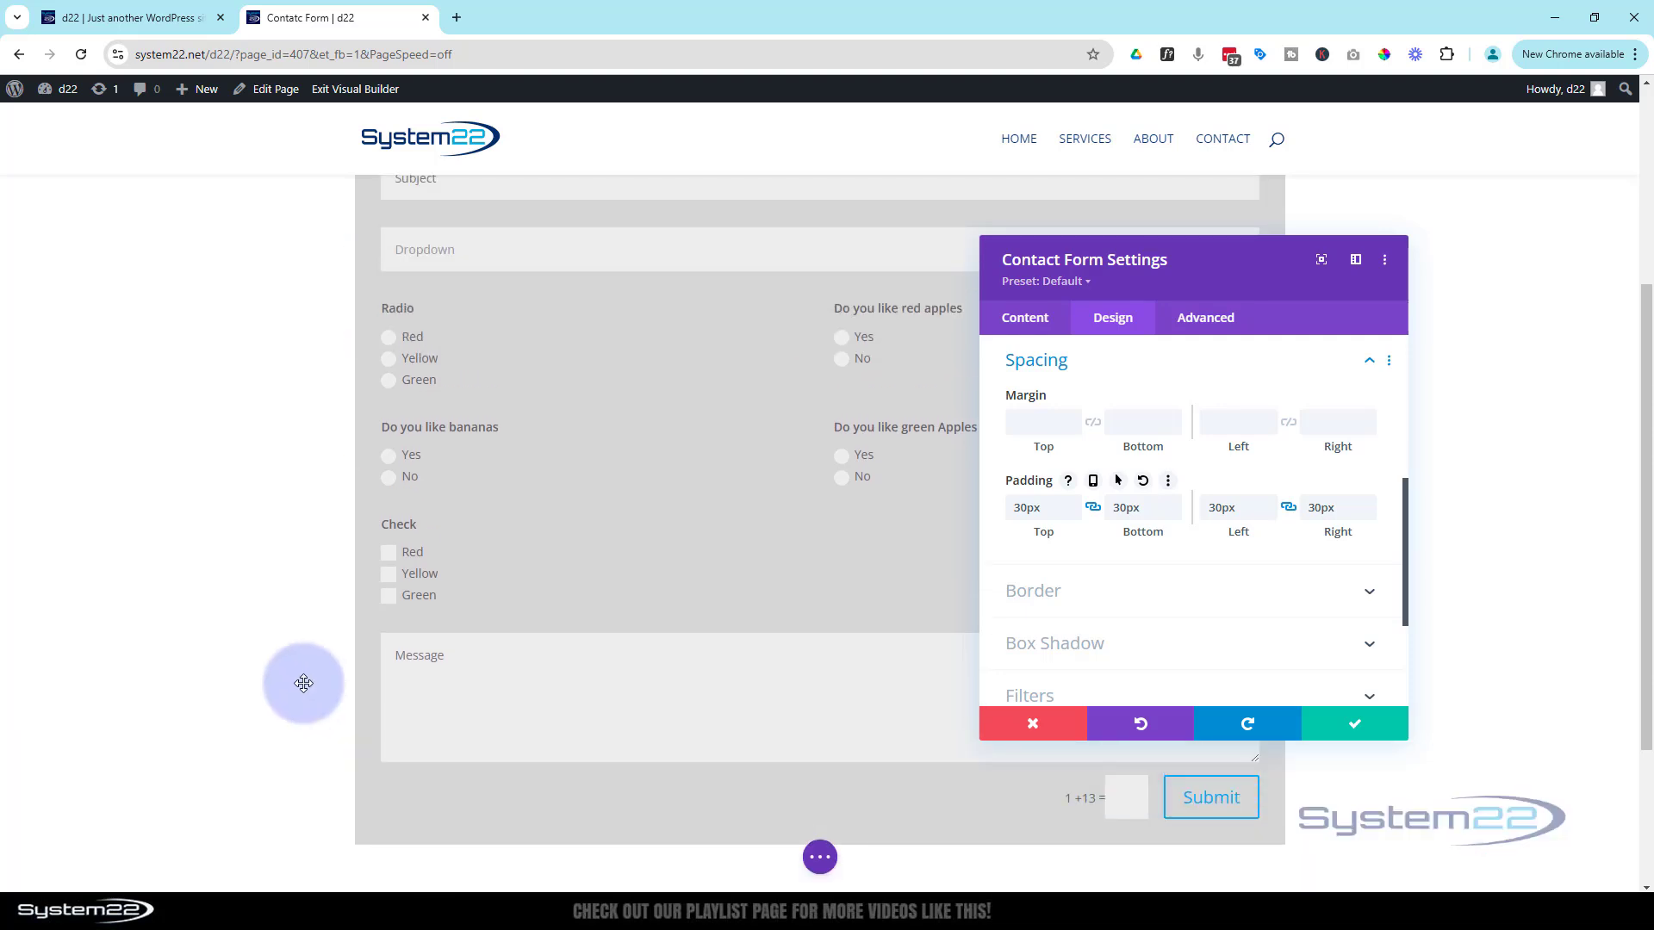
pyautogui.moveTo(1243, 270); pyautogui.dragTo(832, 183)
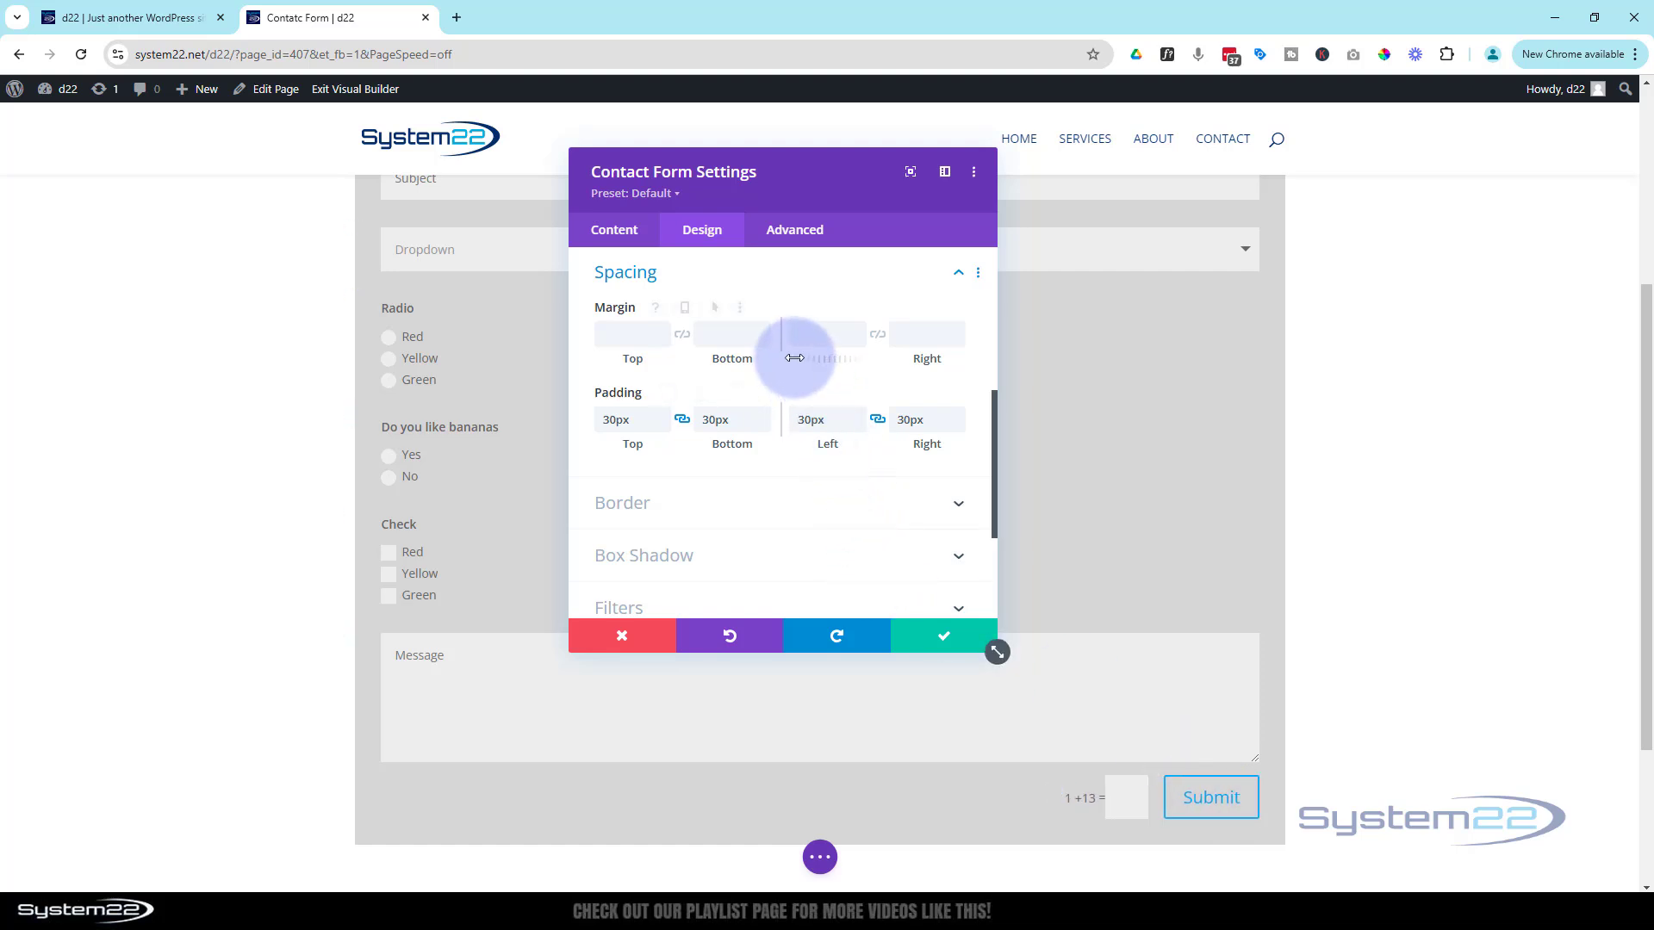
pyautogui.scroll(1, 714, 356)
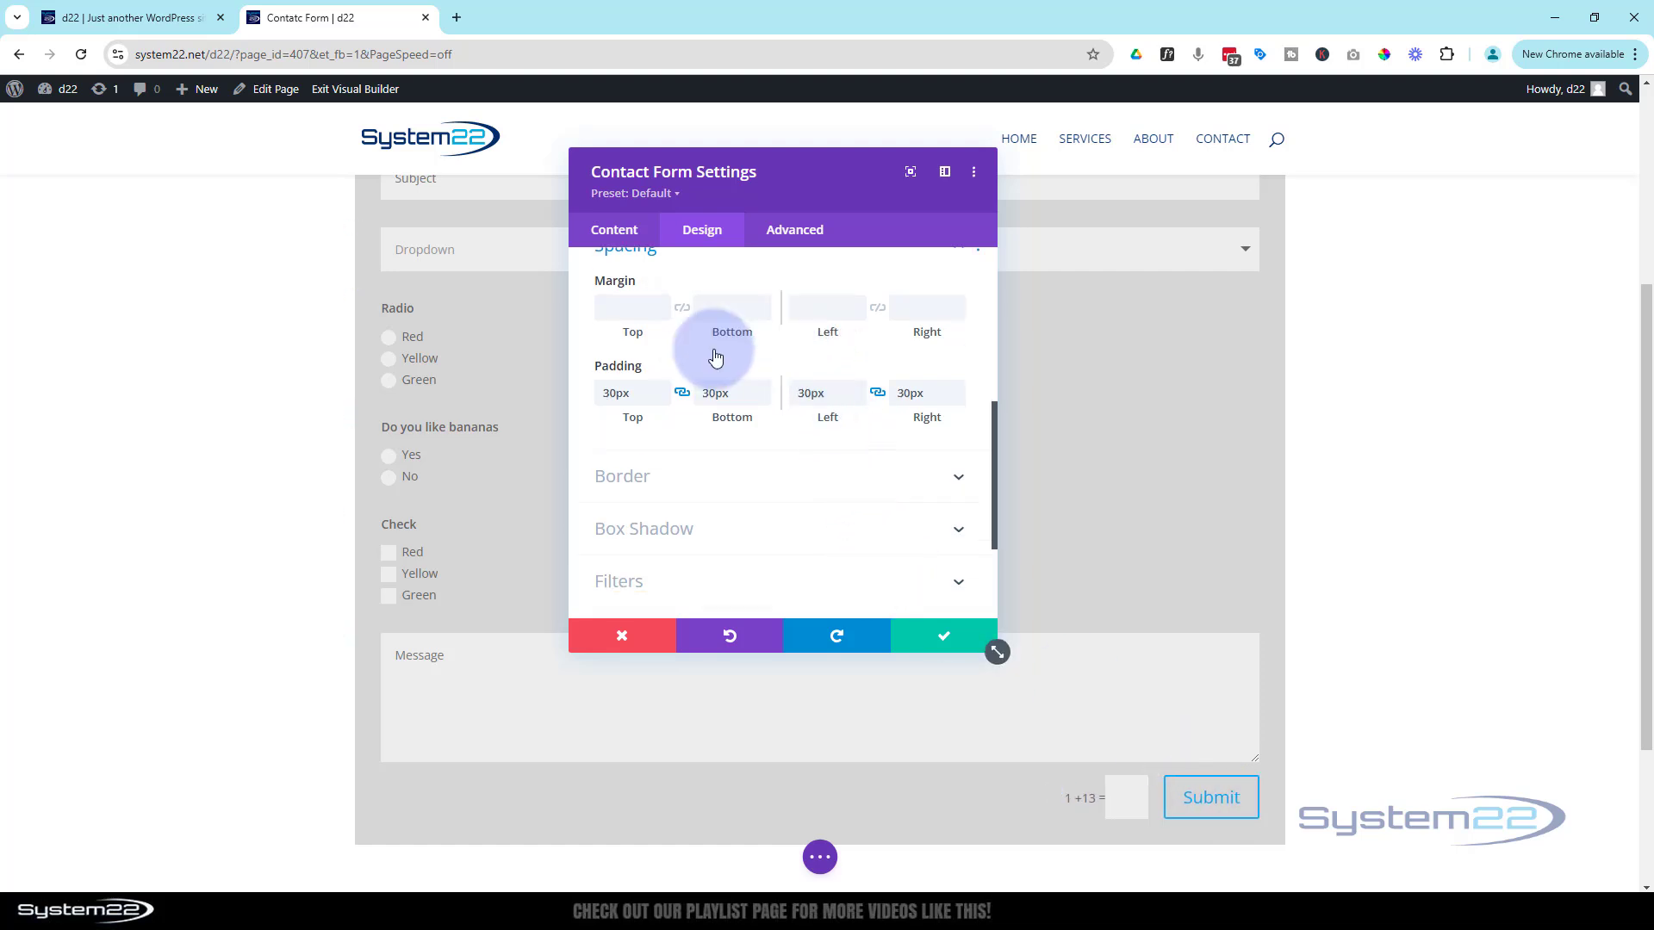
pyautogui.scroll(5, 715, 356)
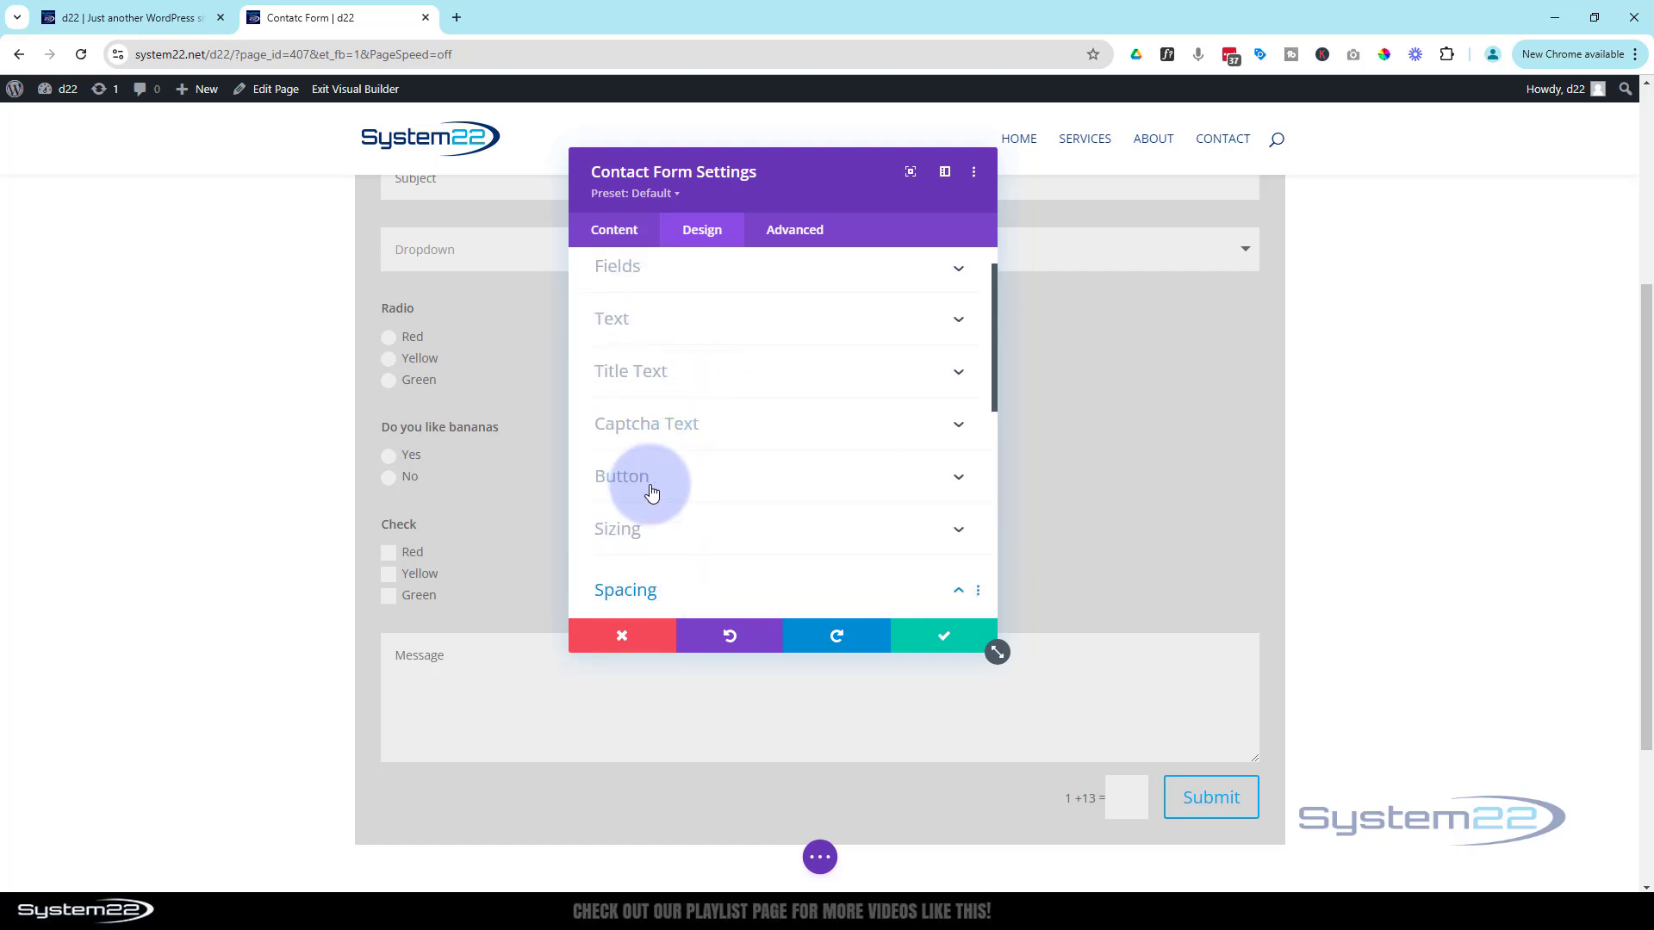
# Enable custom button styles and make the Submit button text white
pyautogui.click(674, 477)
pyautogui.click(633, 335)
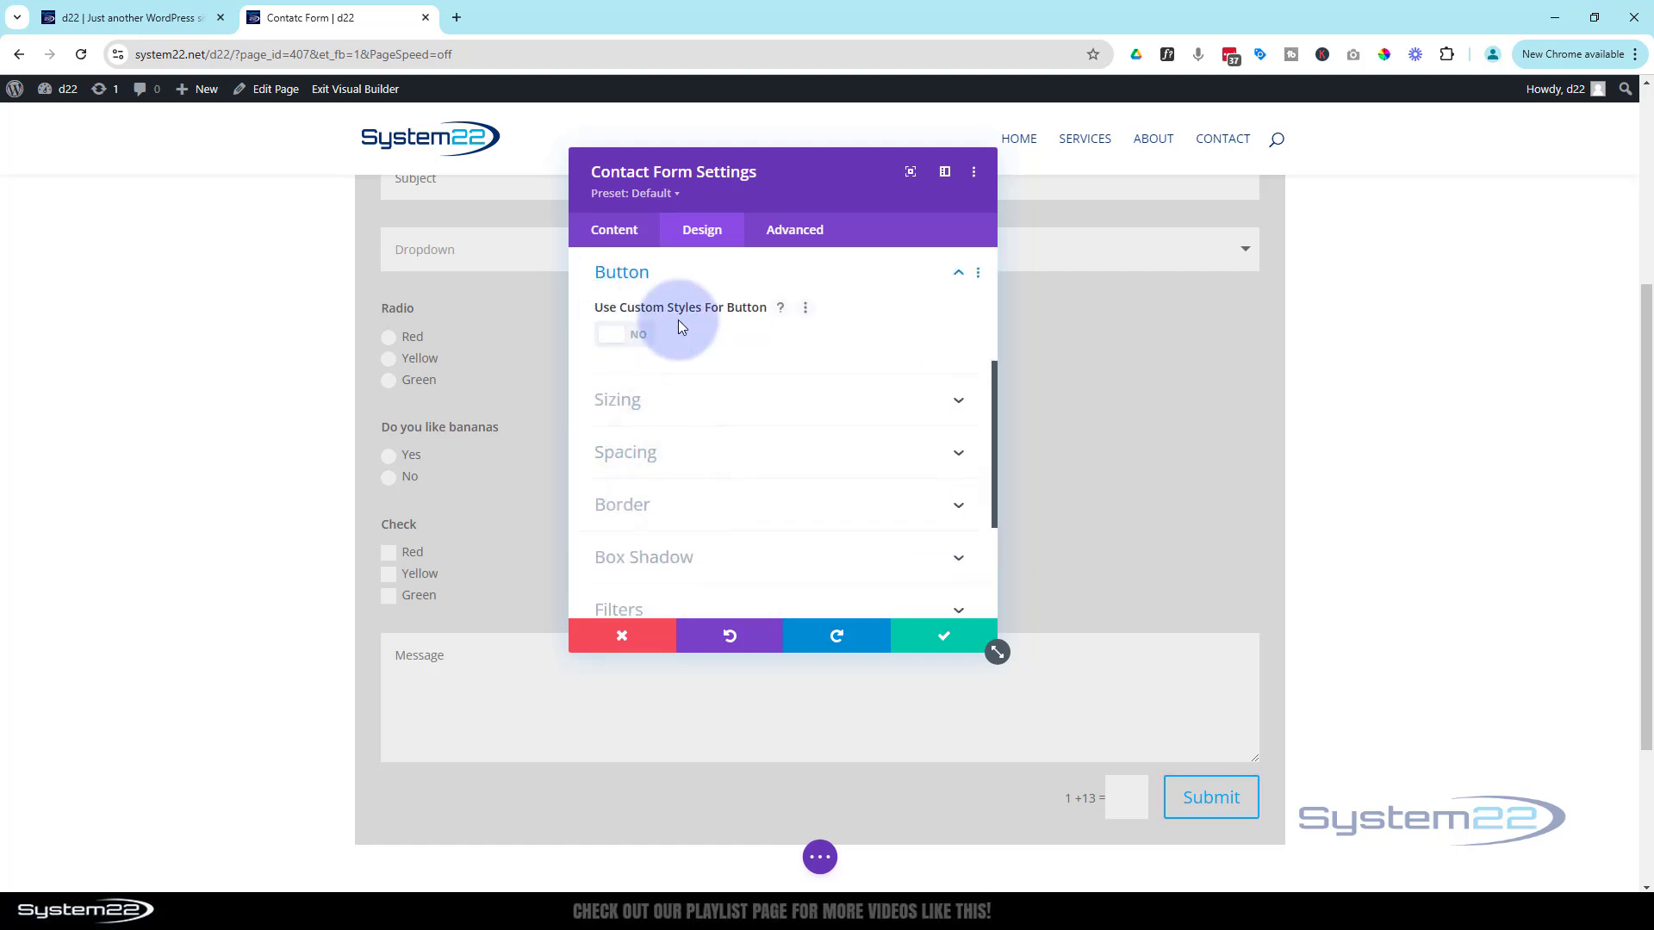
pyautogui.click(648, 337)
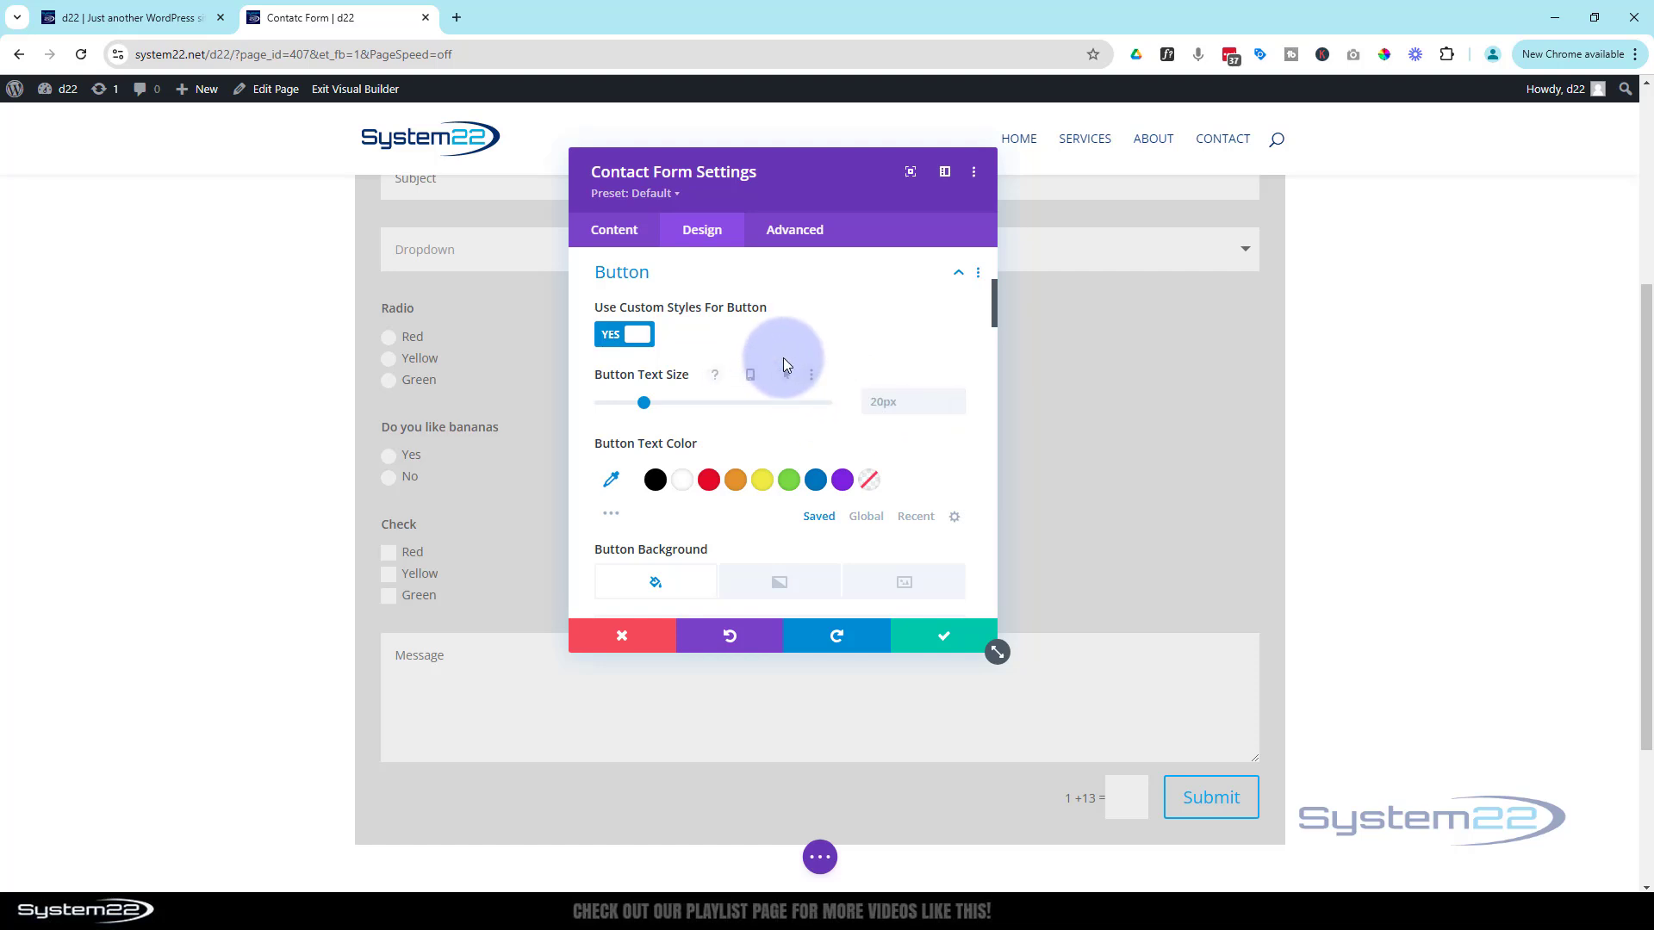
pyautogui.scroll(-1, 783, 358)
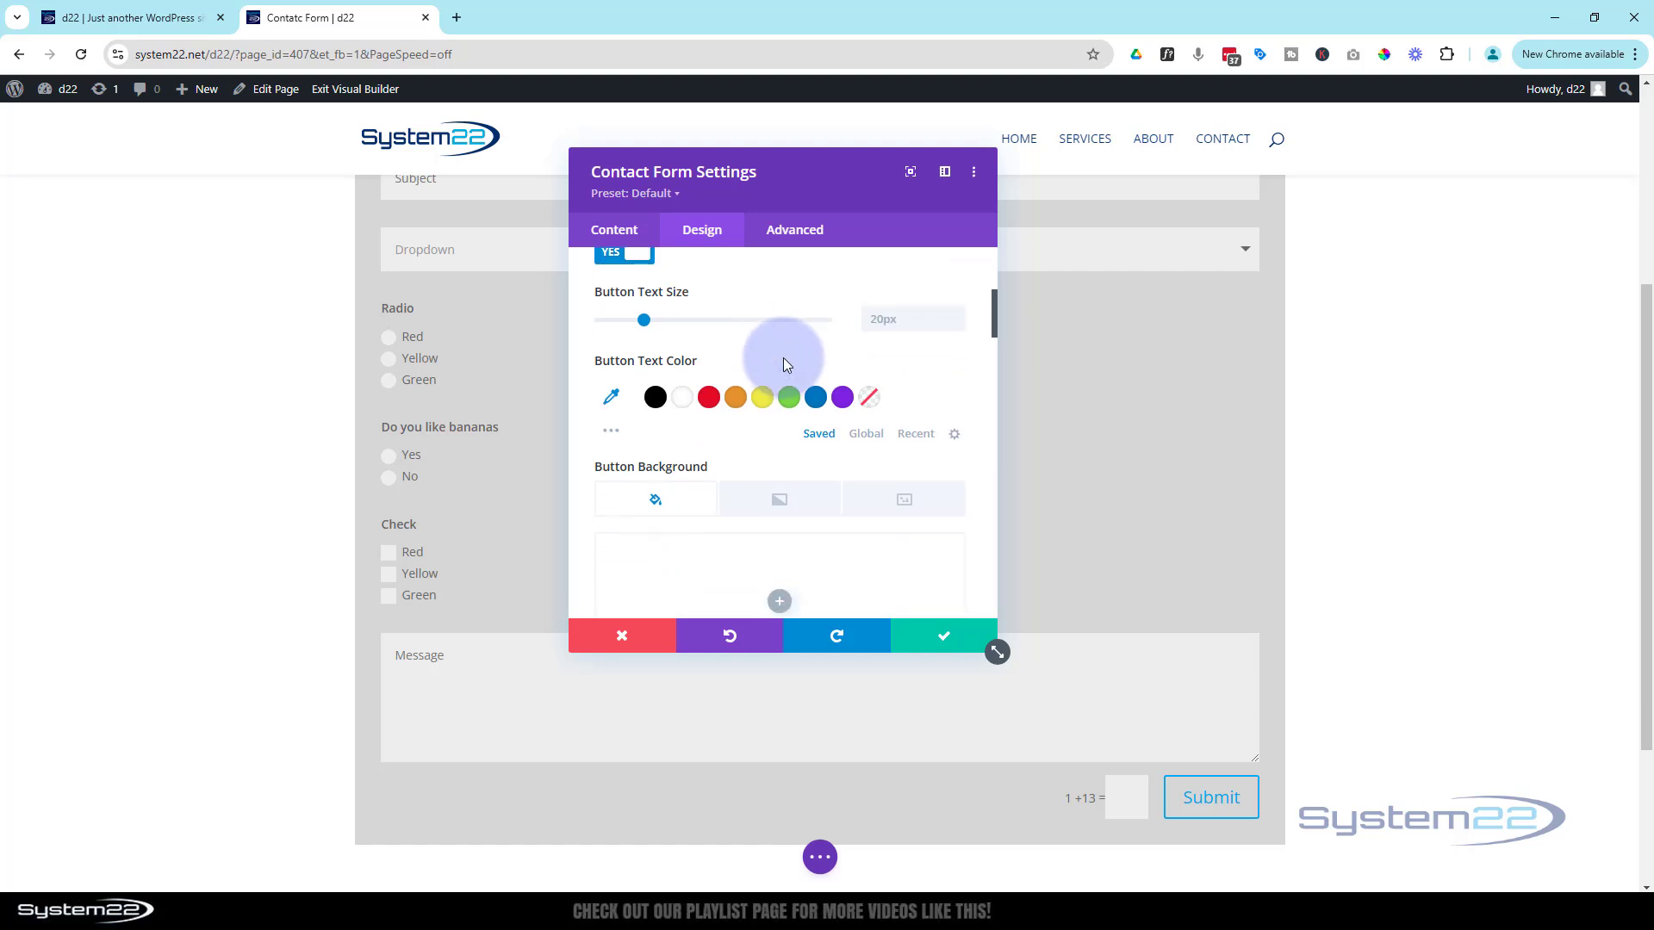
pyautogui.click(685, 396)
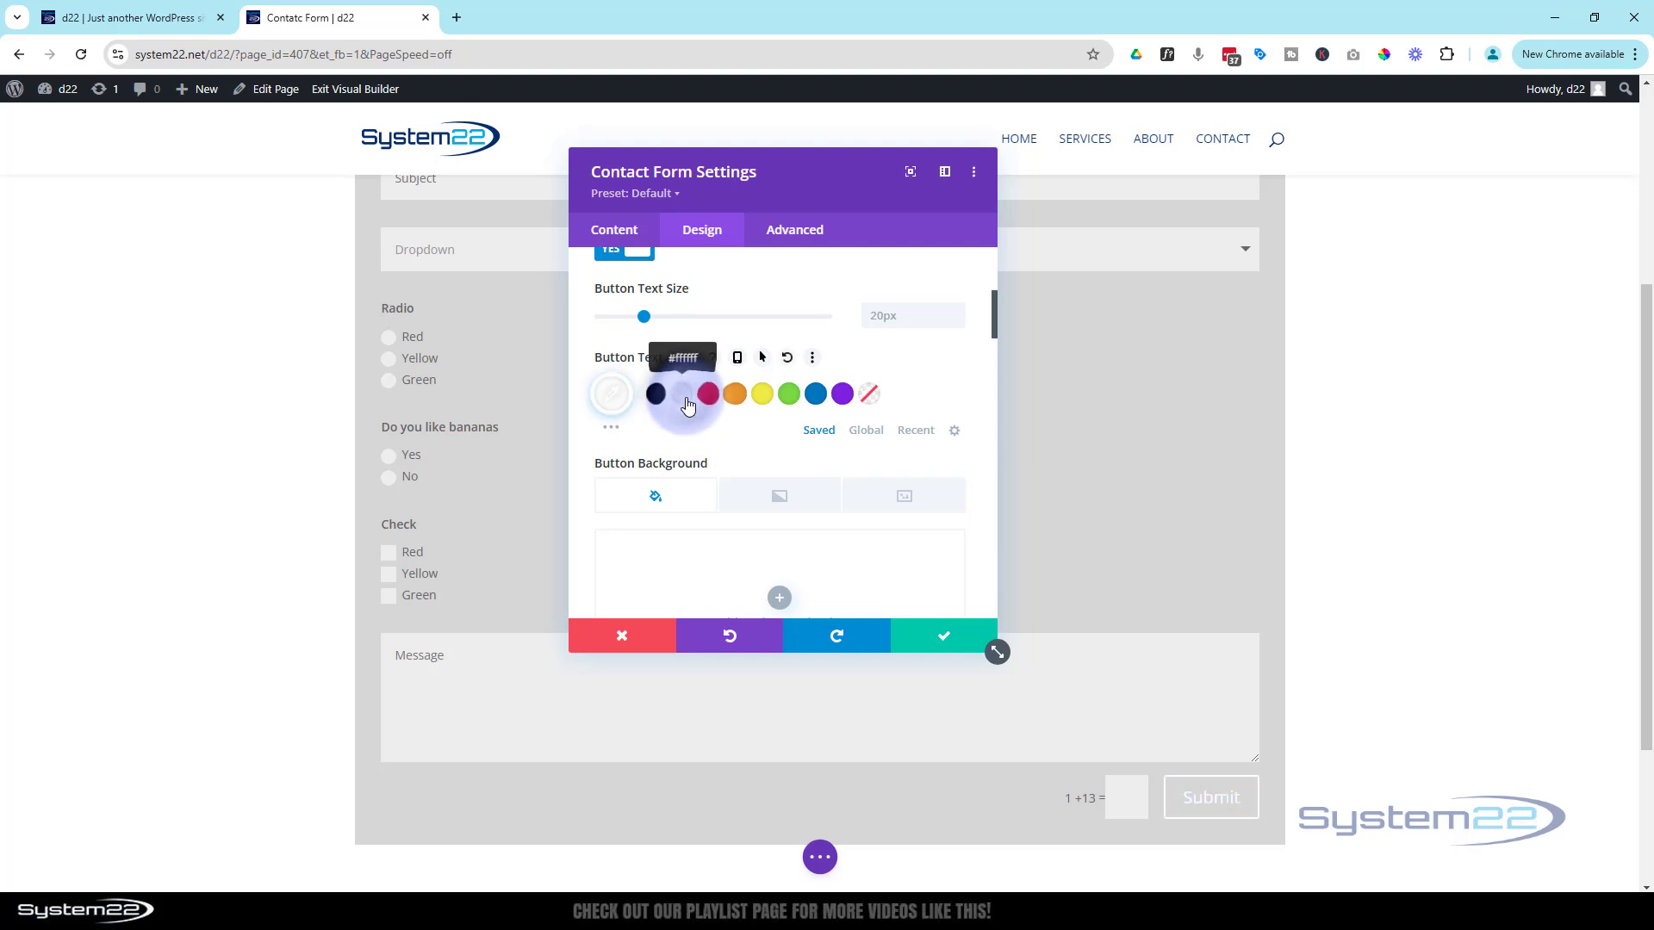
# Give the Submit button a blue #0c71c3 background and blue border, and enable background hover options
pyautogui.scroll(-2, 686, 406)
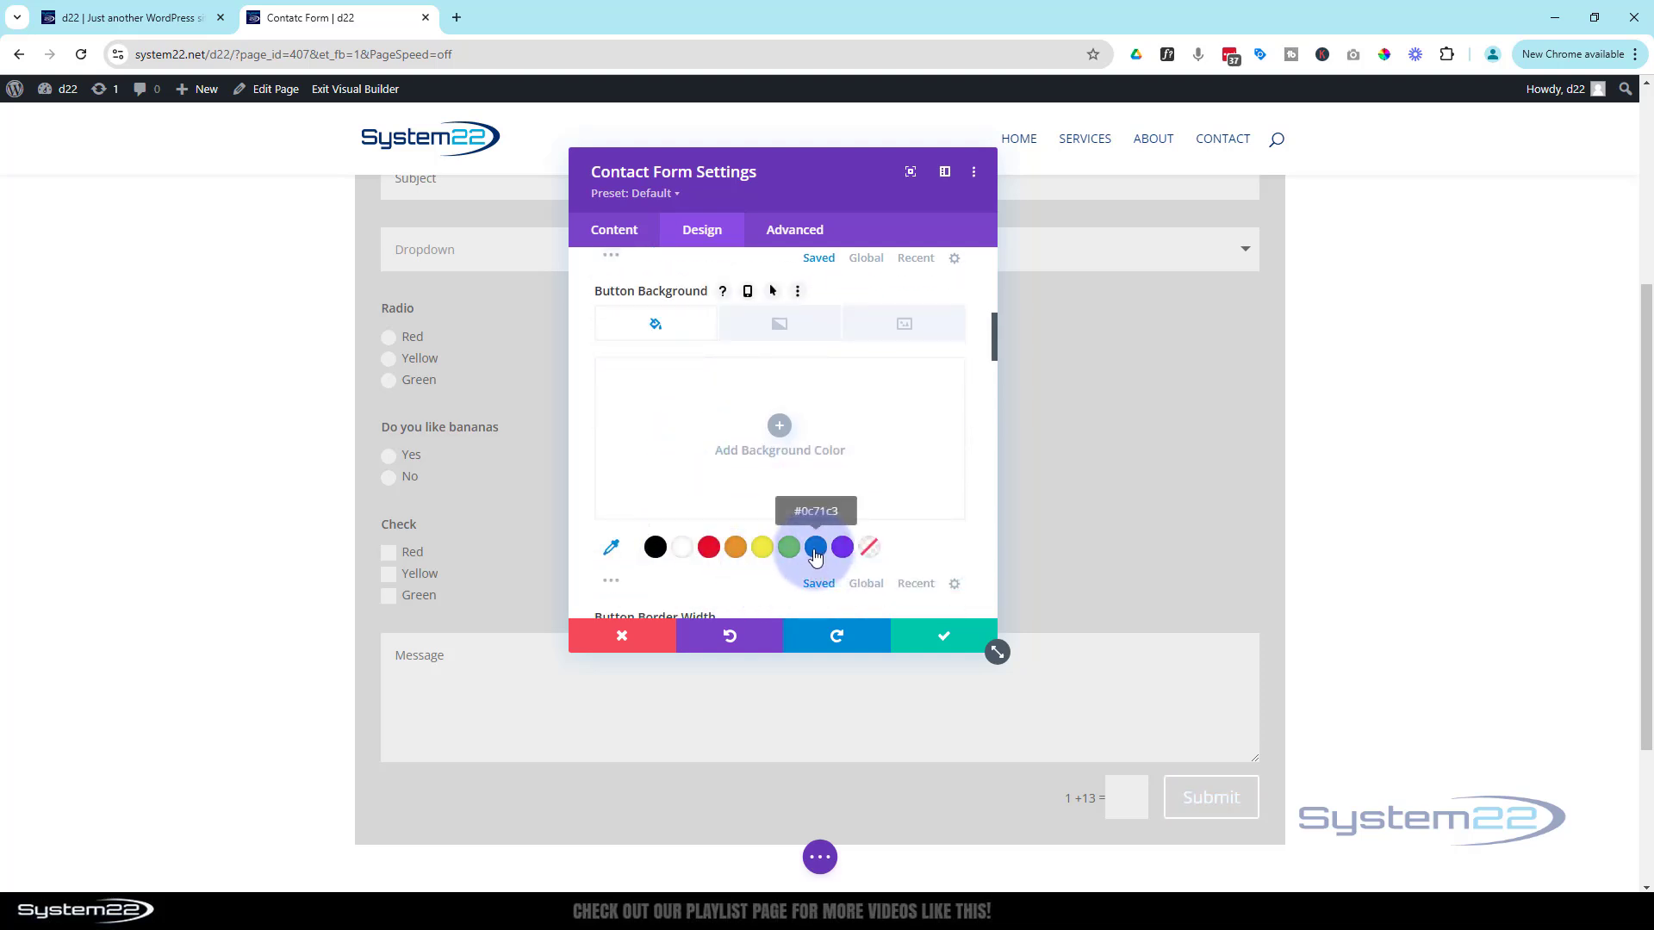
pyautogui.click(815, 550)
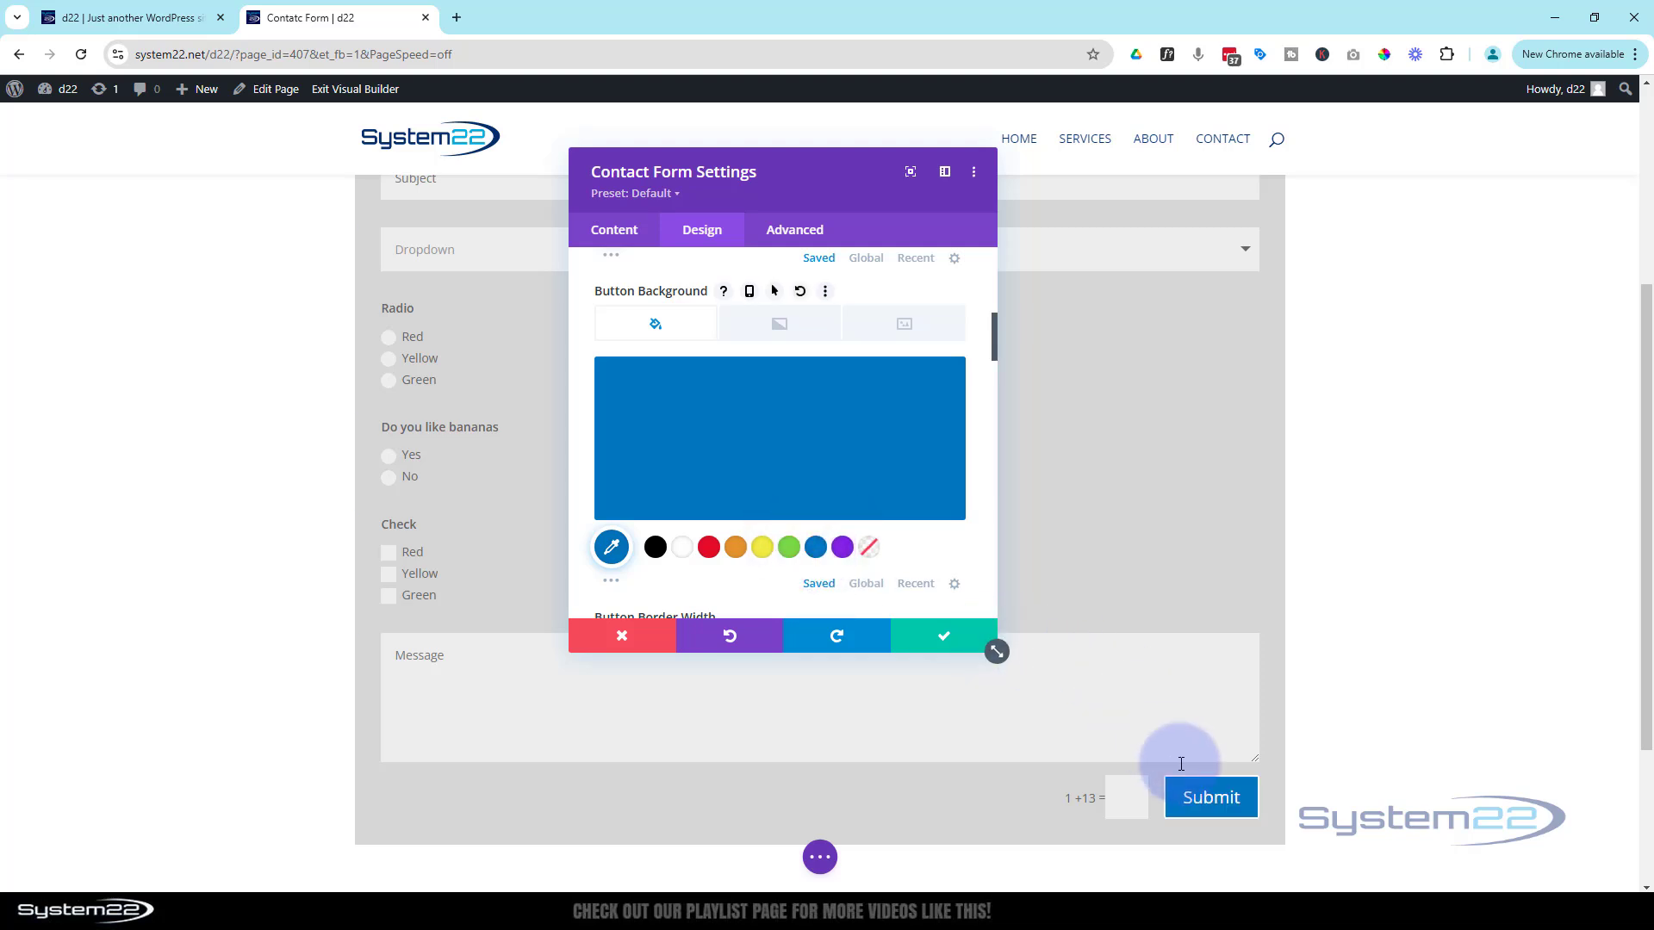
pyautogui.scroll(-1, 900, 509)
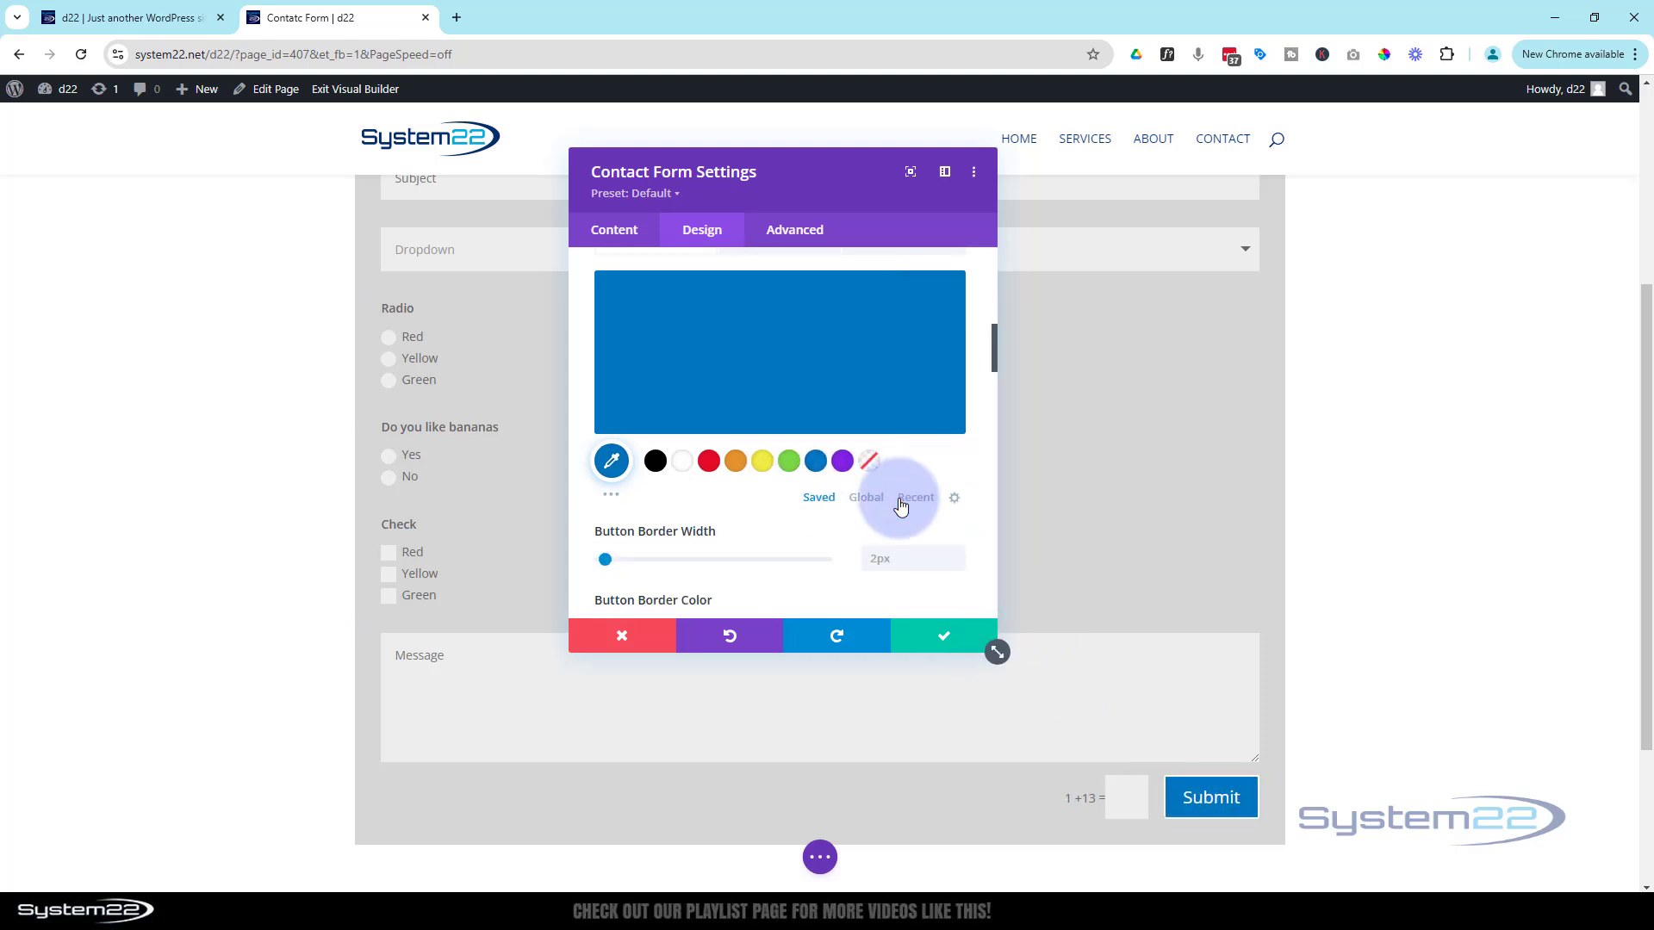
pyautogui.scroll(-1, 900, 506)
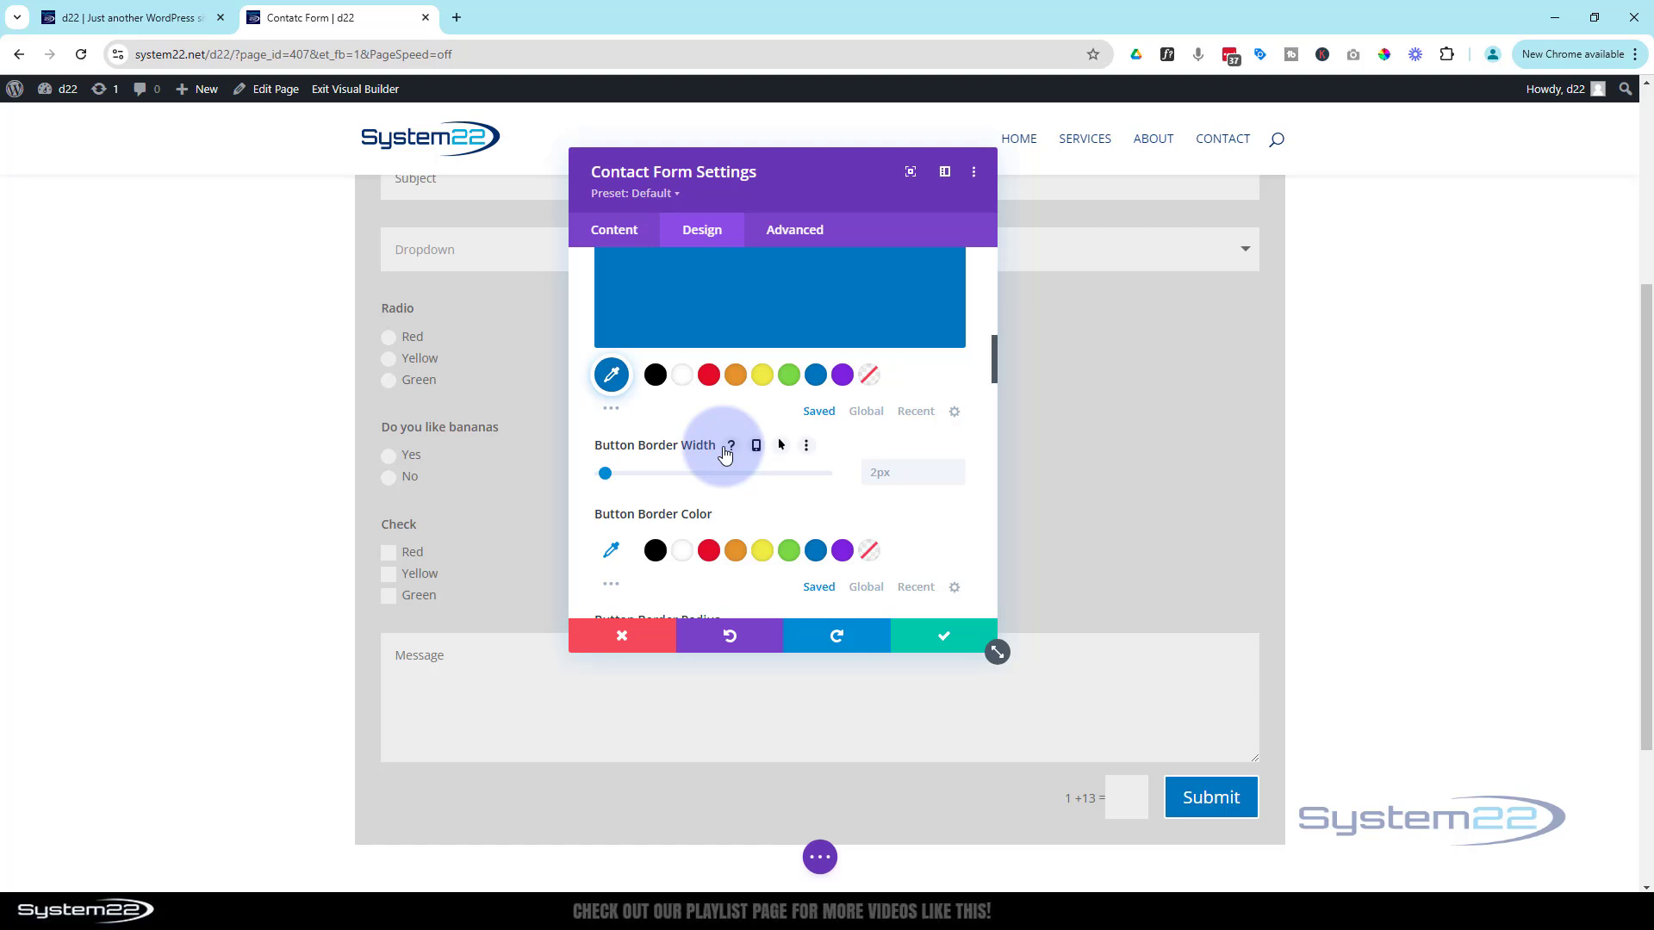
pyautogui.click(815, 550)
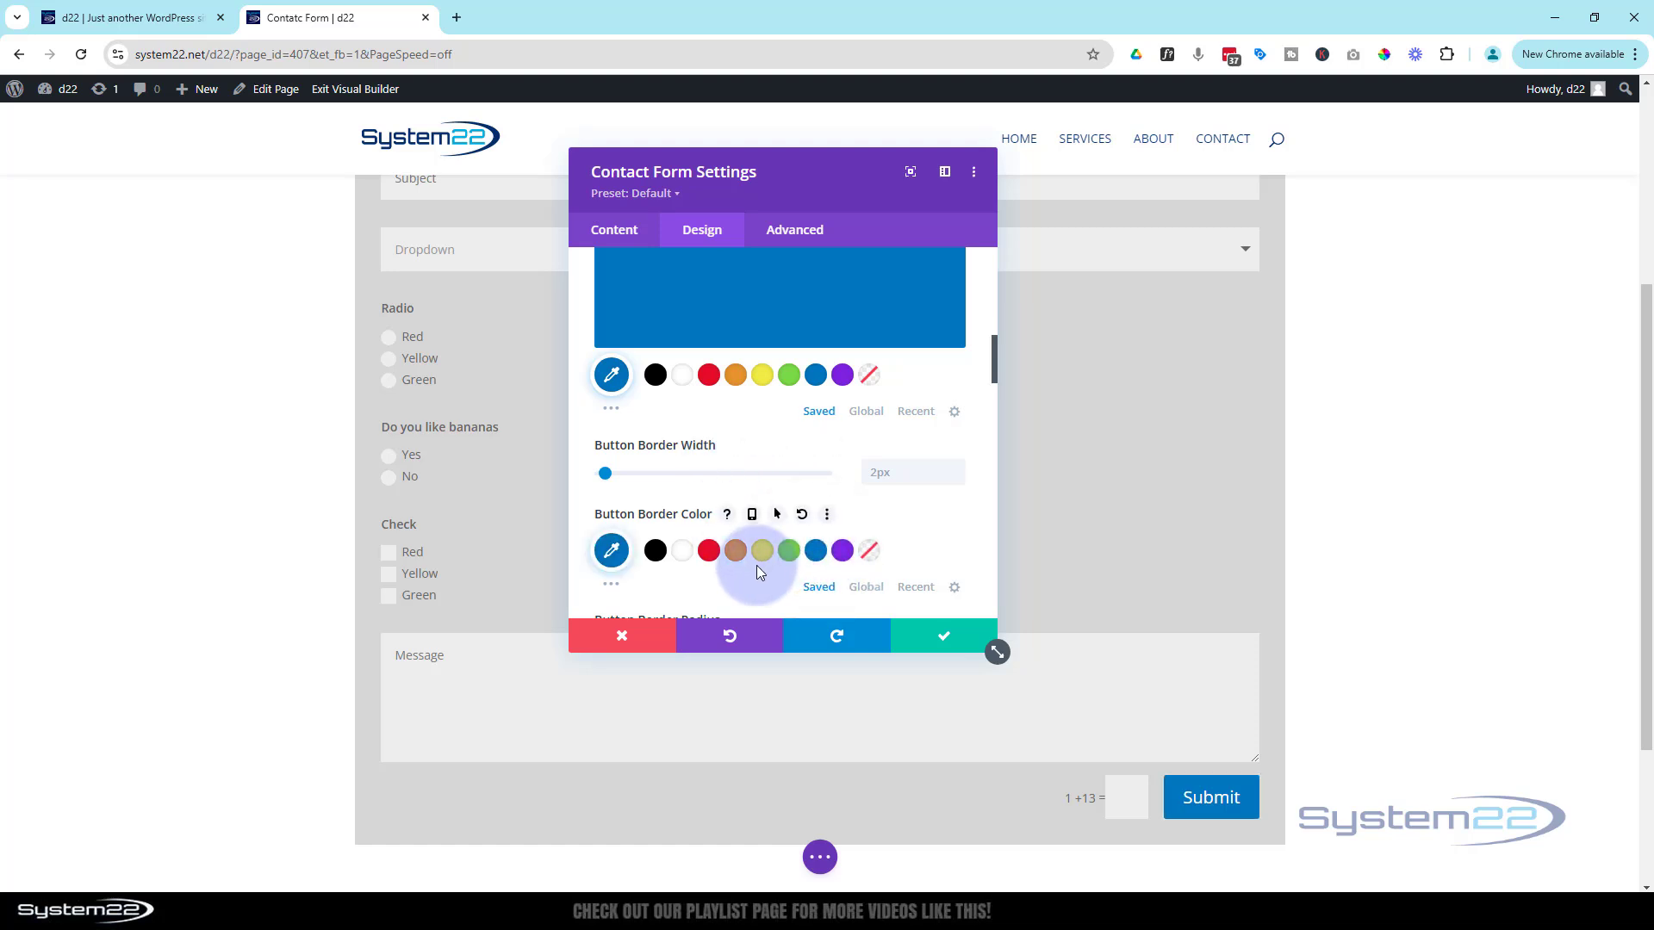
pyautogui.scroll(2, 757, 562)
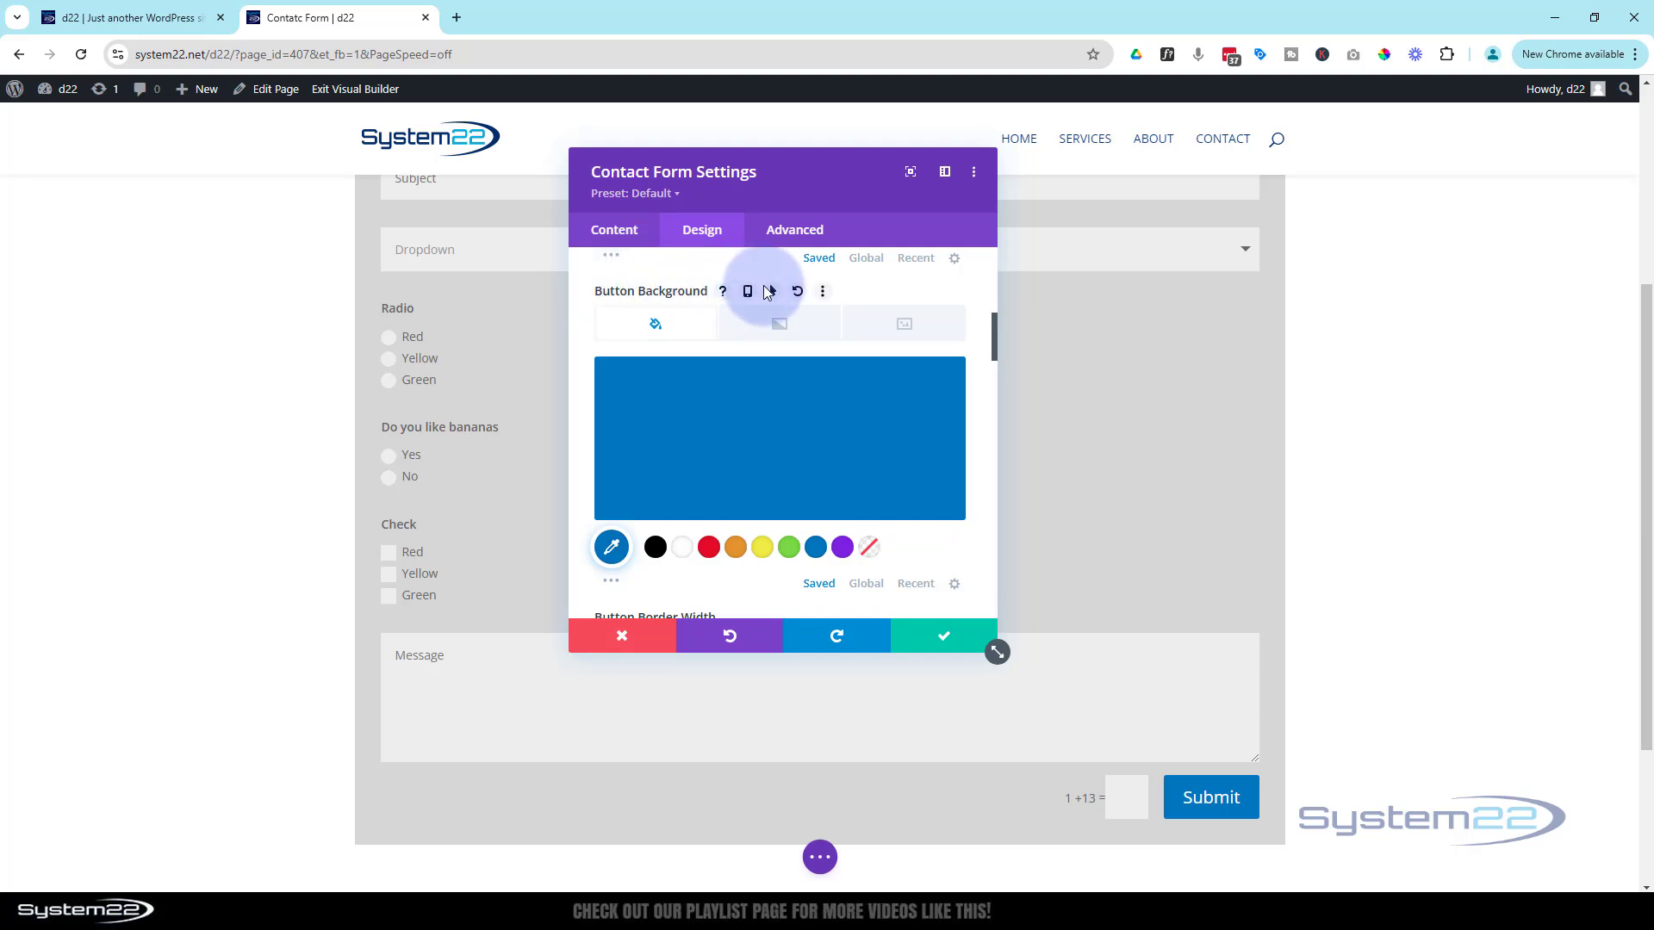
pyautogui.click(774, 292)
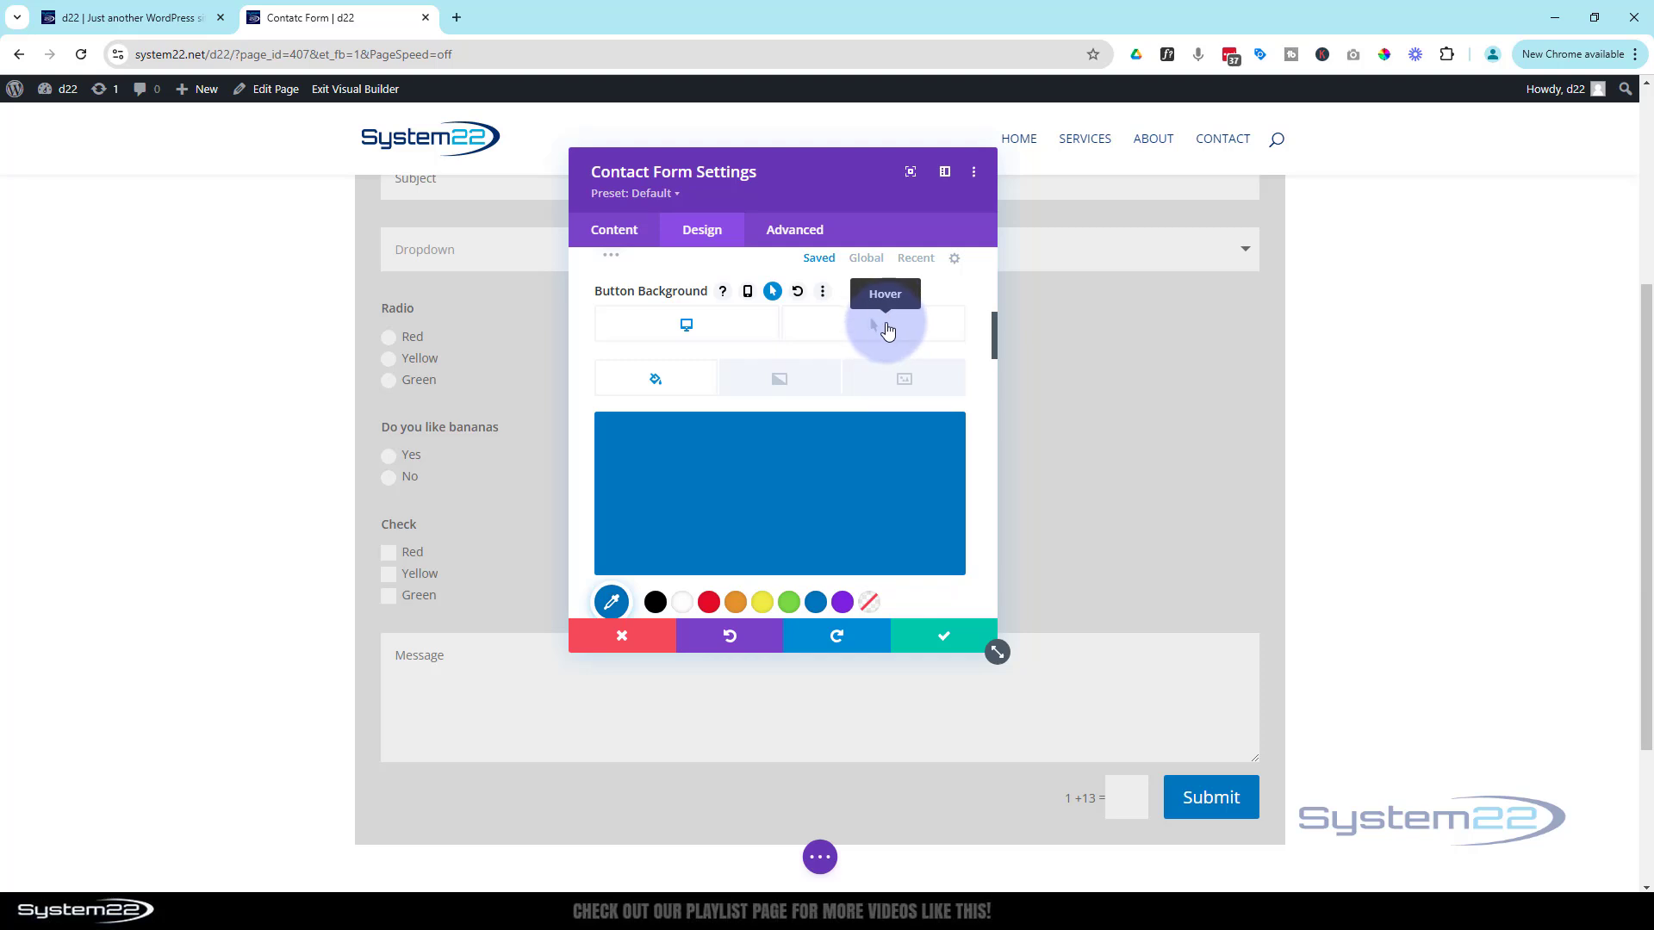
# Make the Submit button's background turn purple on hover
pyautogui.click(887, 330)
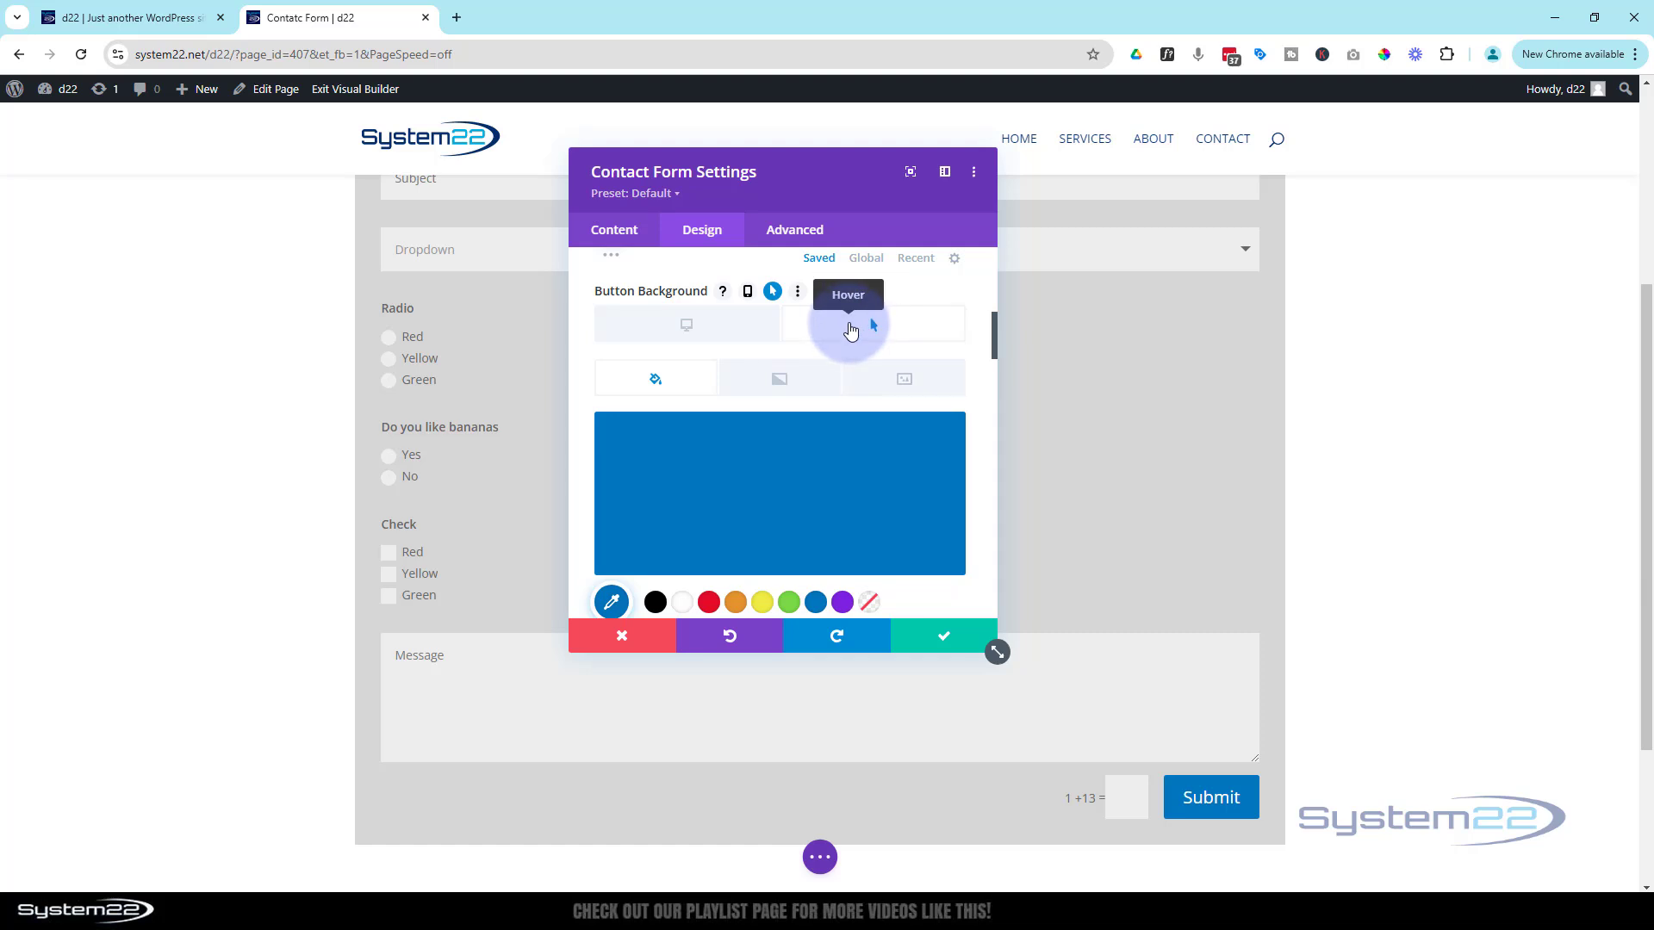
pyautogui.click(842, 602)
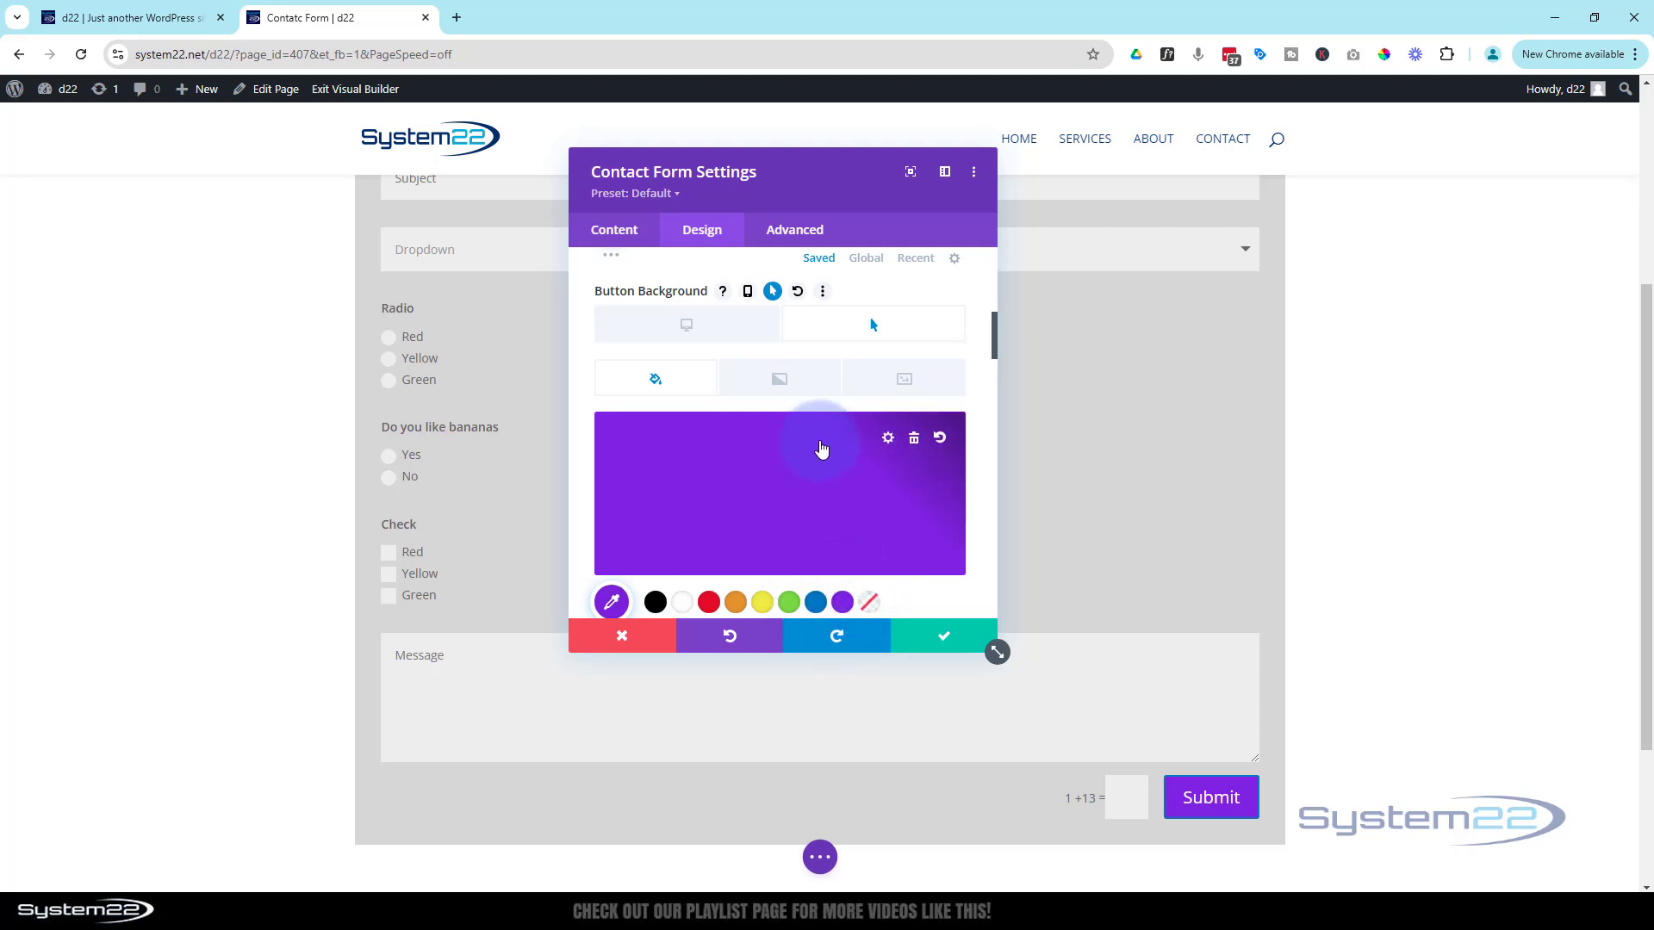
pyautogui.scroll(-5, 820, 443)
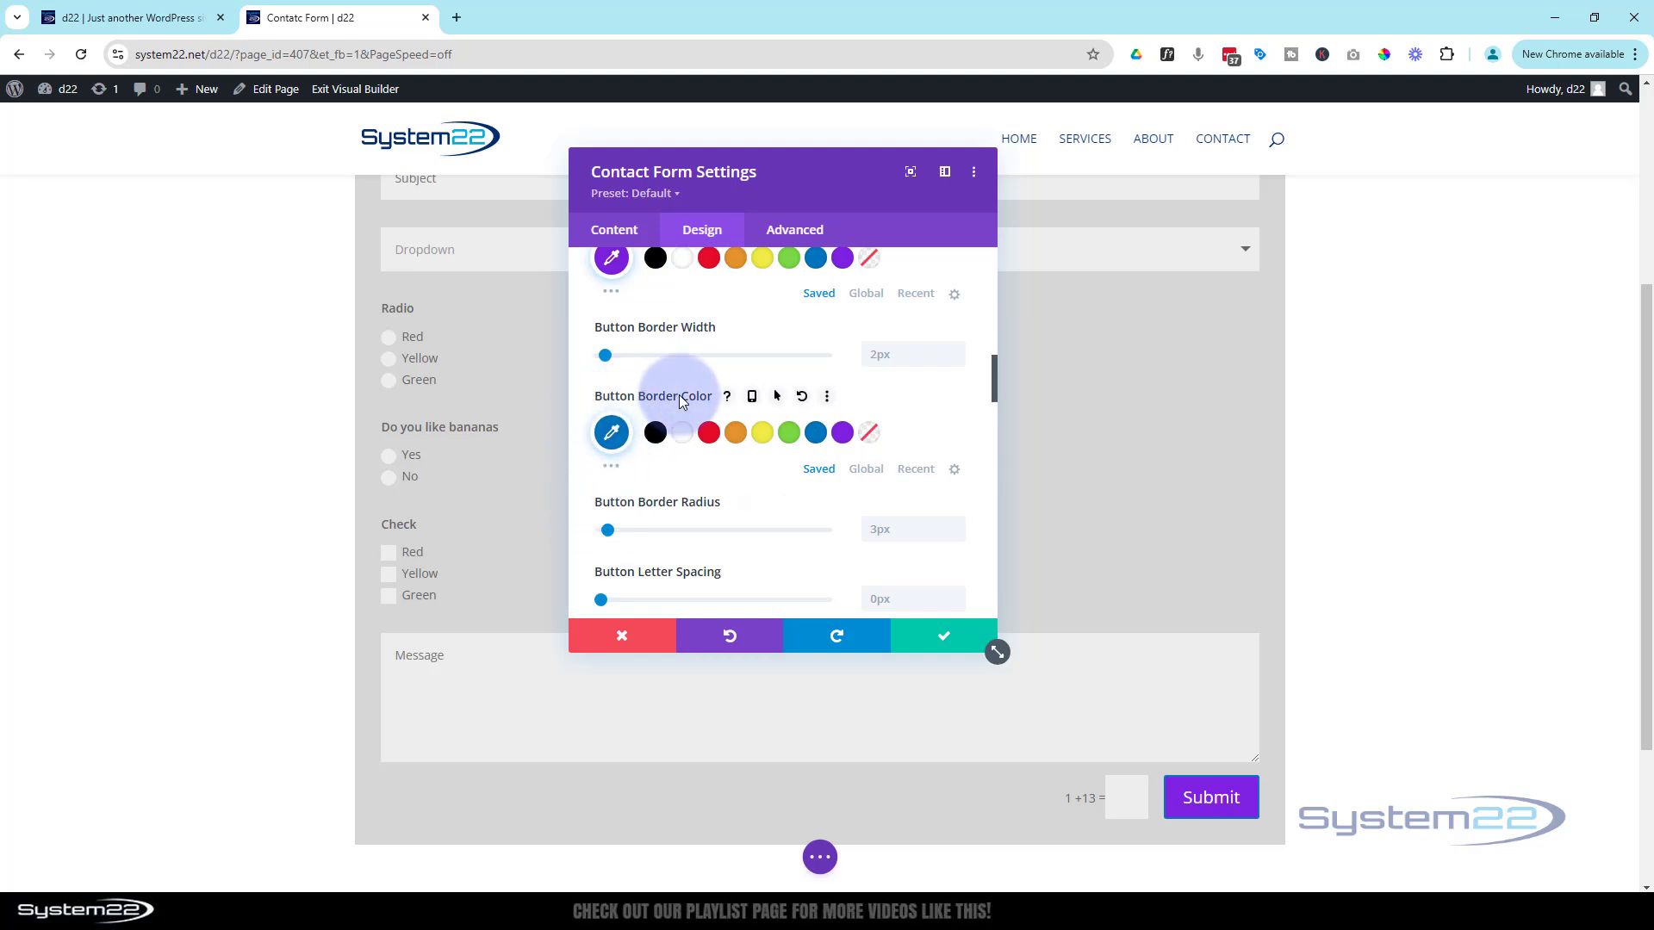
pyautogui.scroll(2, 681, 396)
pyautogui.scroll(2, 684, 405)
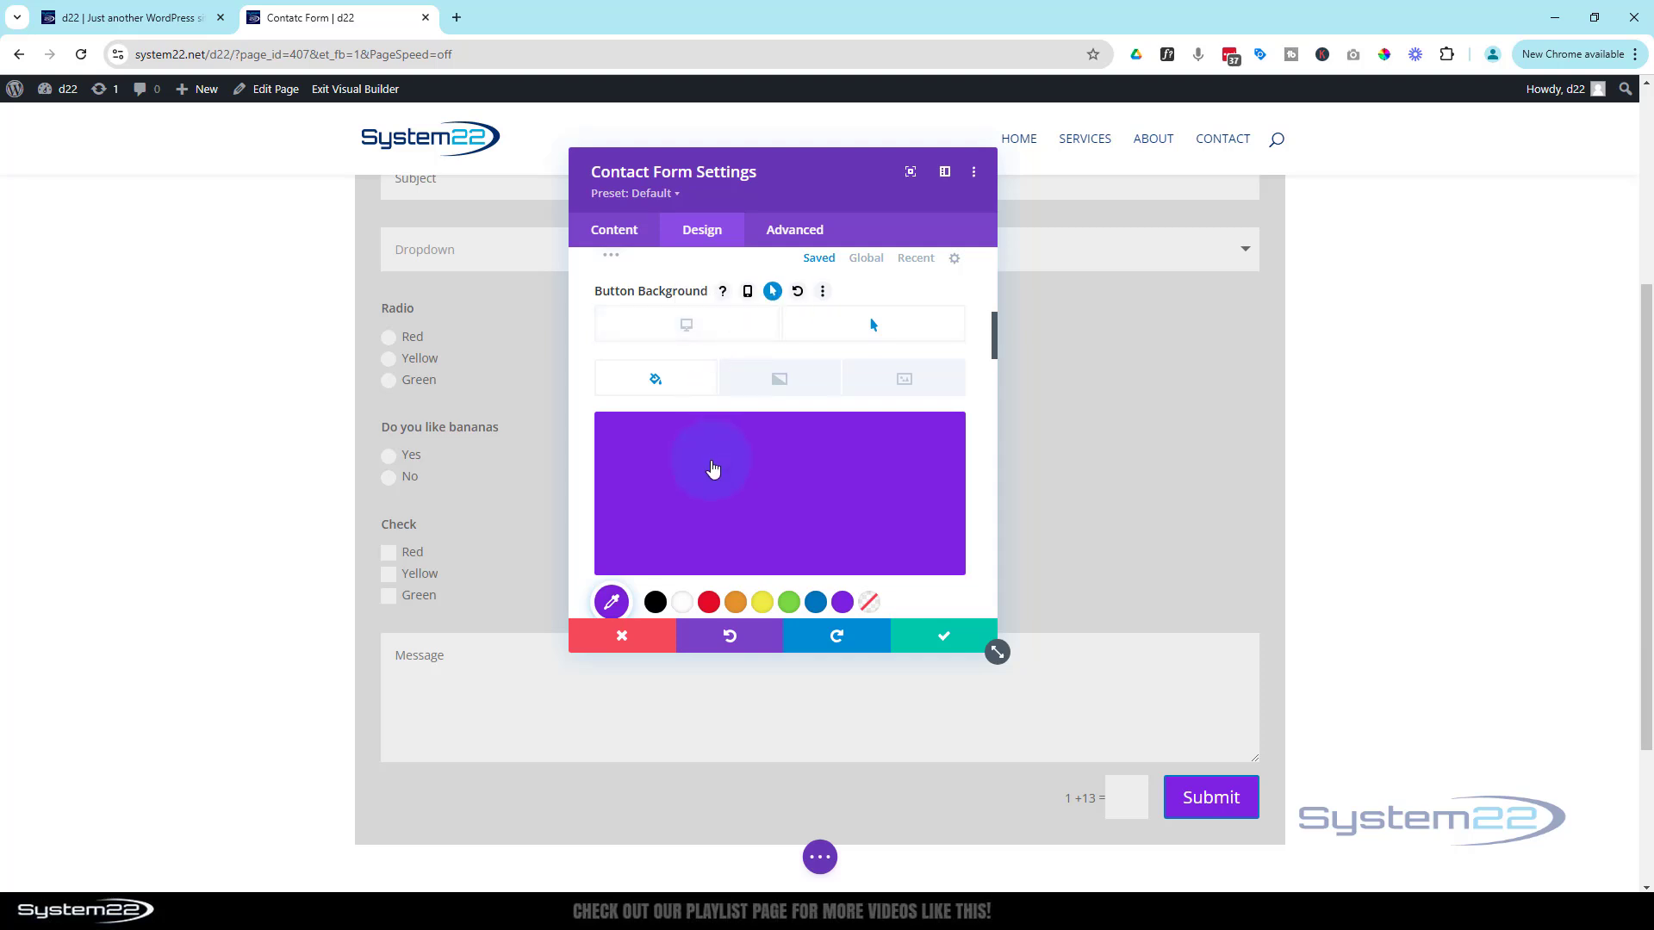
pyautogui.scroll(-2, 706, 474)
pyautogui.scroll(-1, 704, 479)
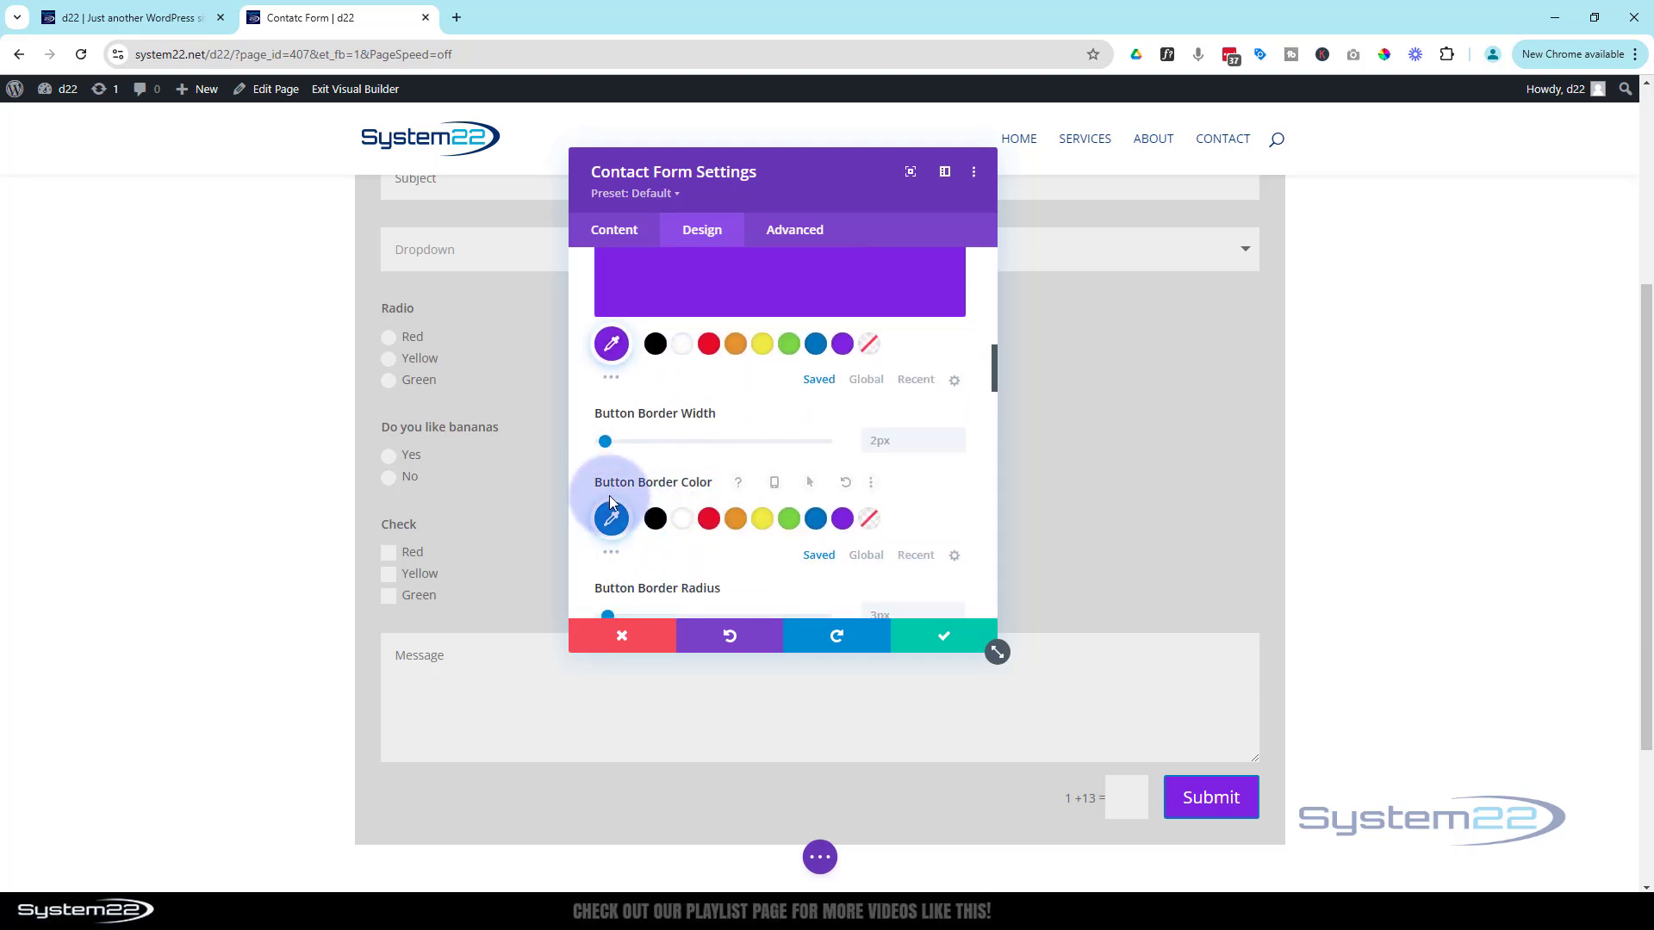
# Enable a separate hover border colour for the button and set it to purple
pyautogui.click(776, 485)
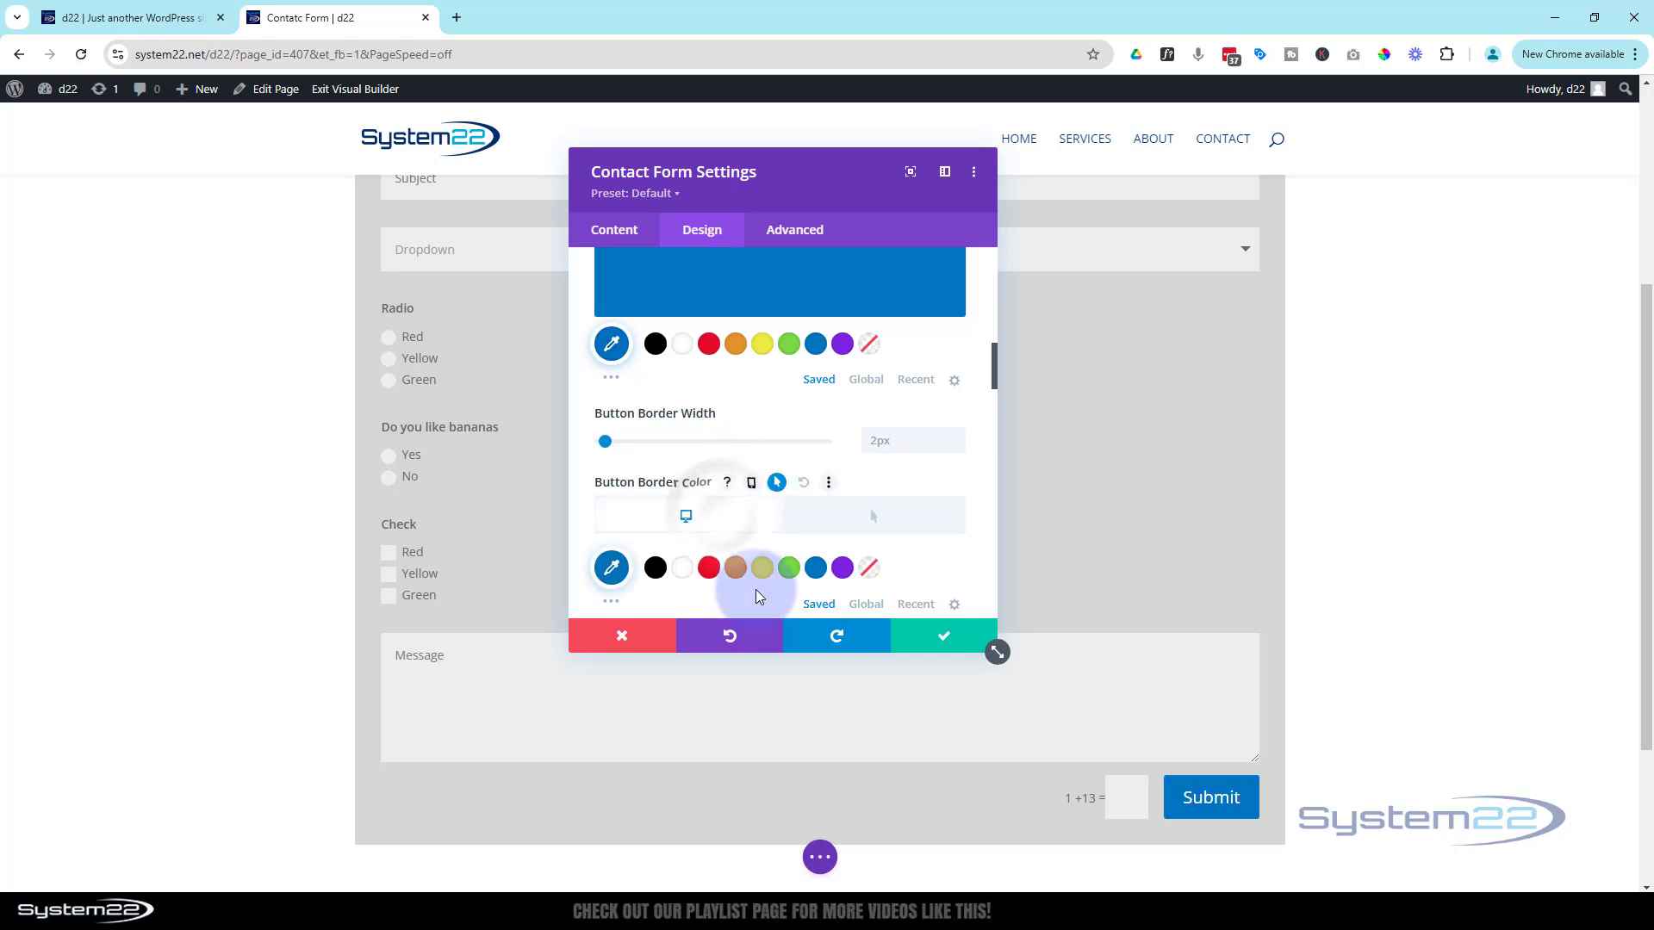
pyautogui.scroll(-2, 749, 560)
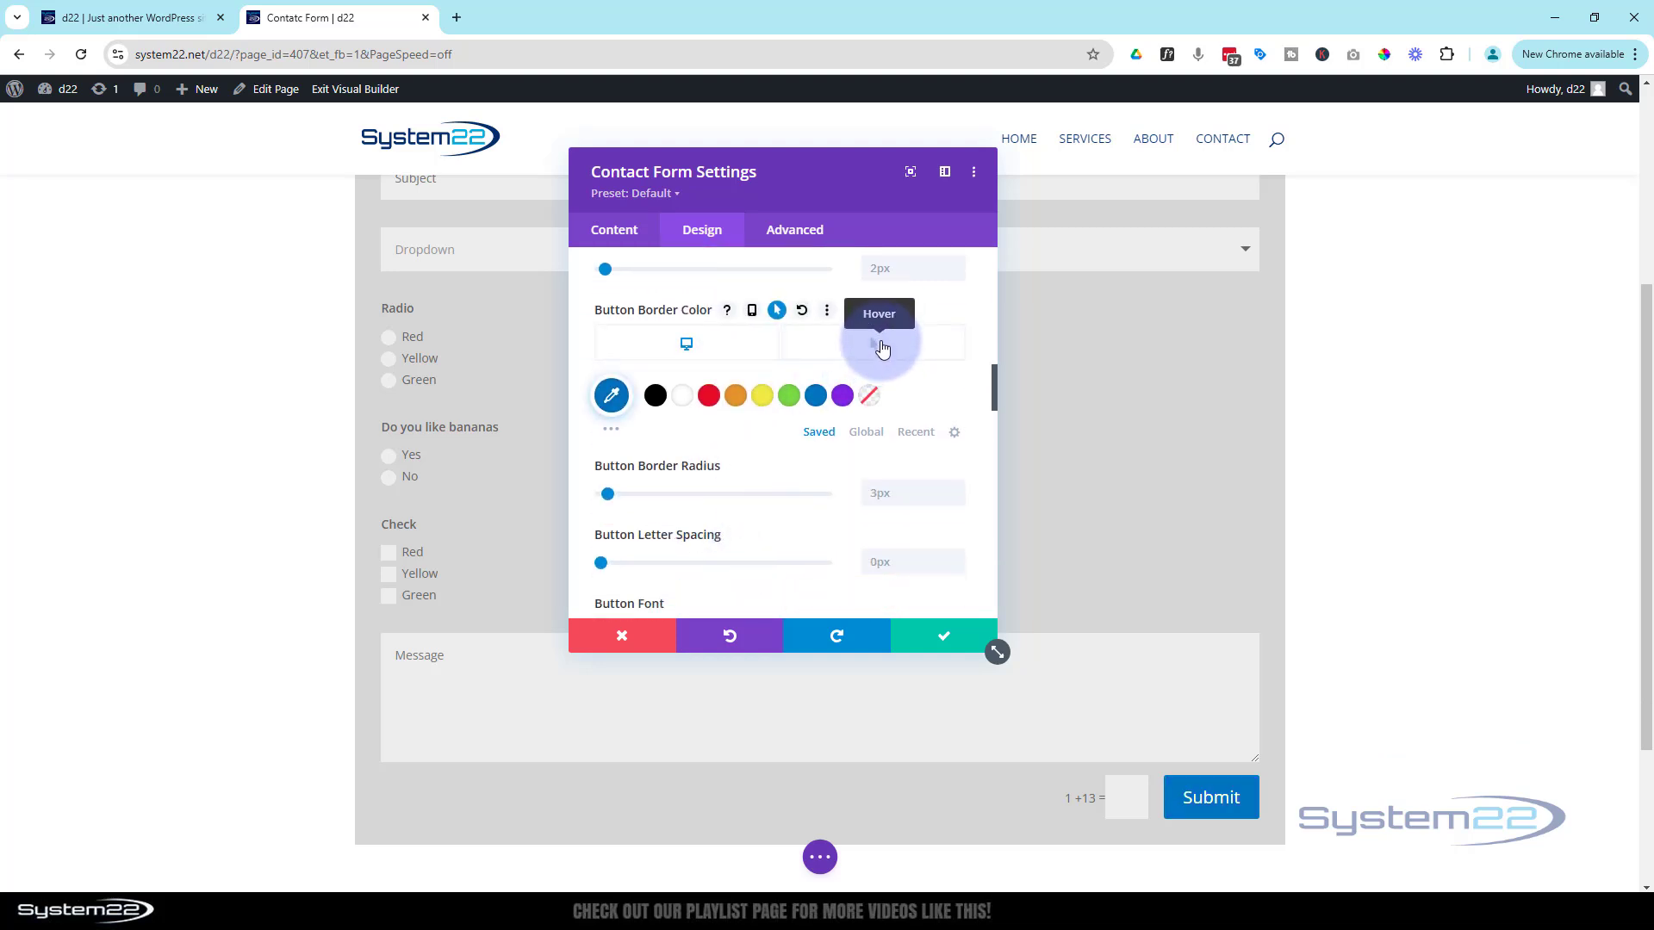
pyautogui.click(882, 348)
pyautogui.click(843, 397)
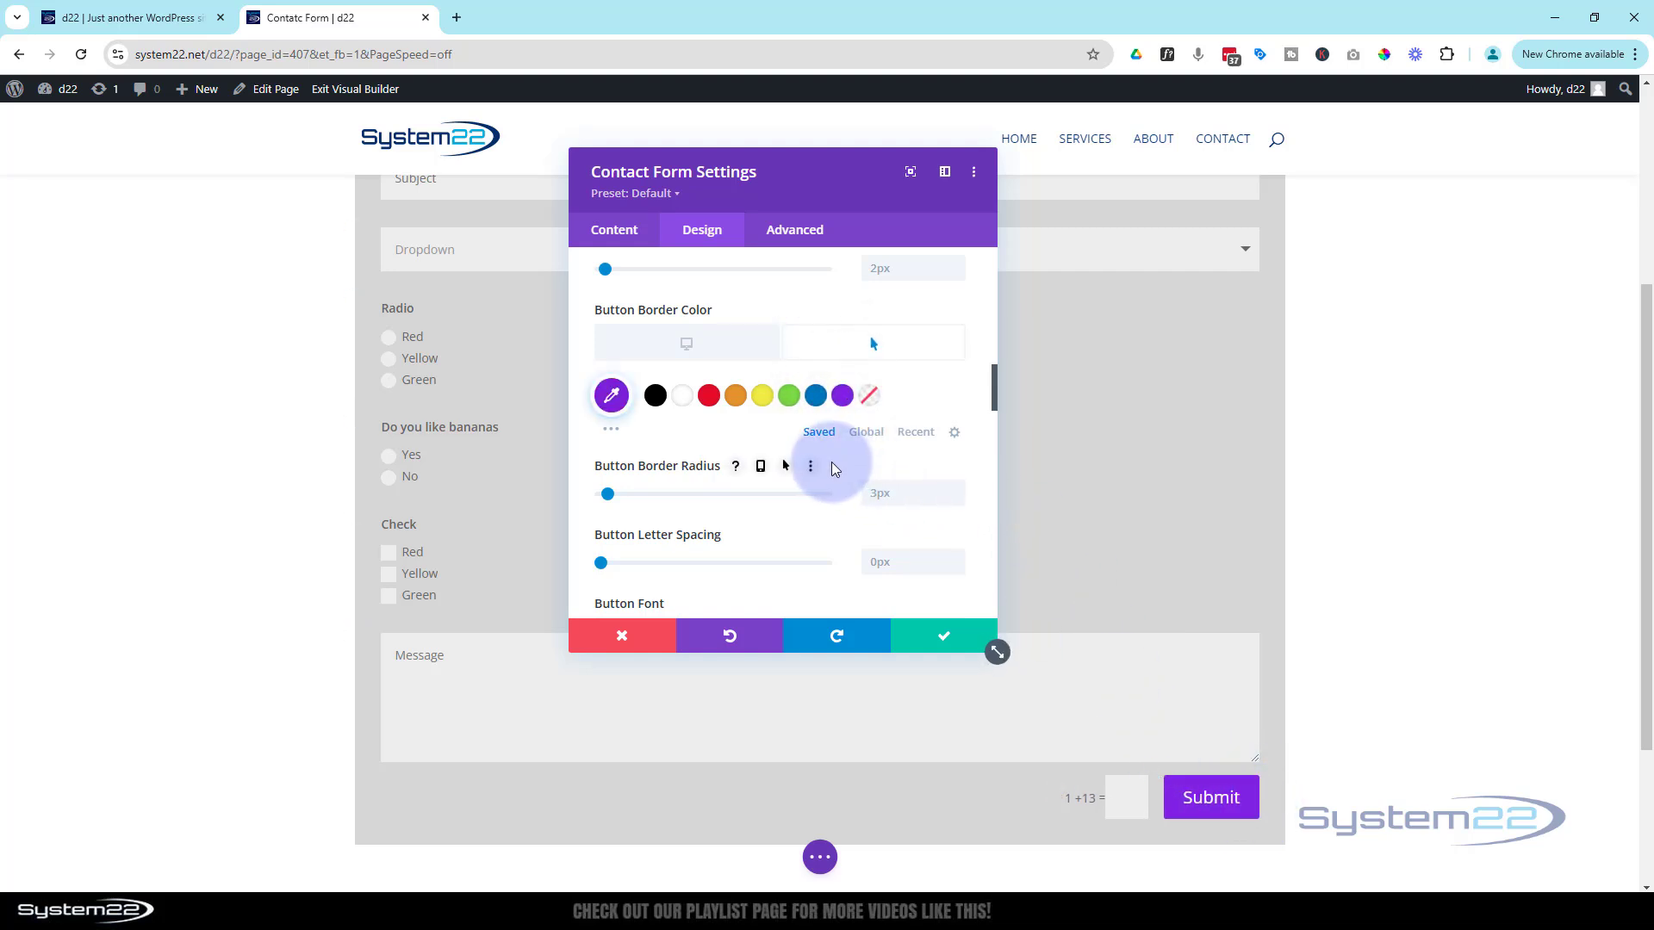
# Clear the 60px Button Border Radius so it returns to the default 3px
pyautogui.scroll(-1, 833, 469)
pyautogui.scroll(-1, 831, 469)
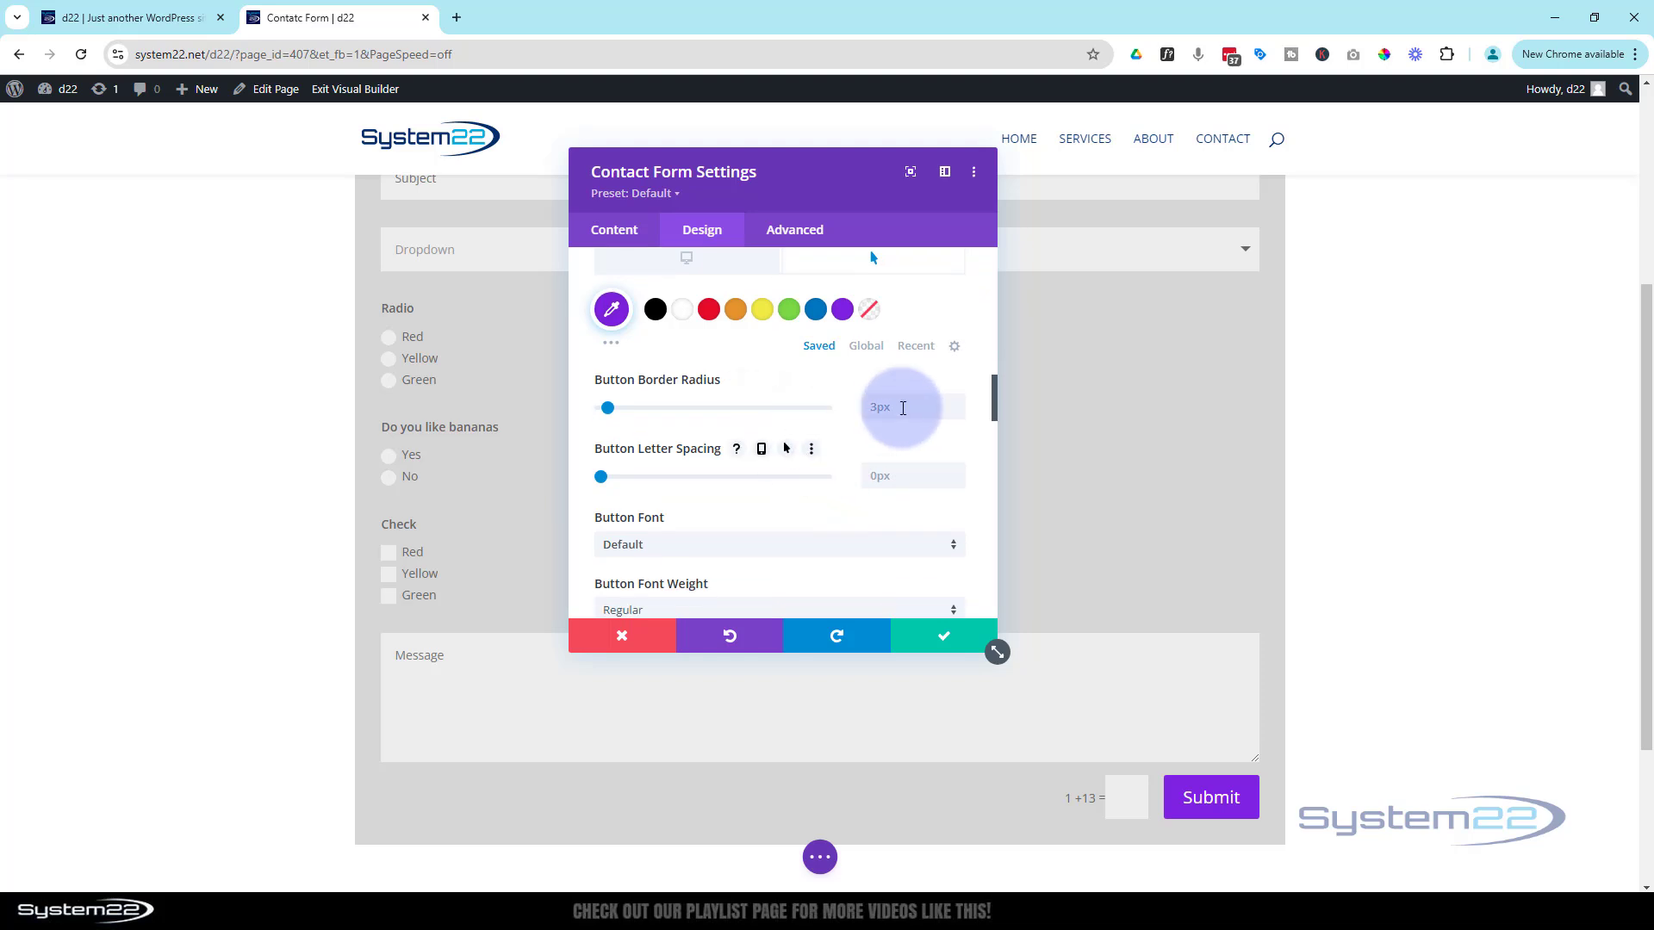
pyautogui.click(901, 408)
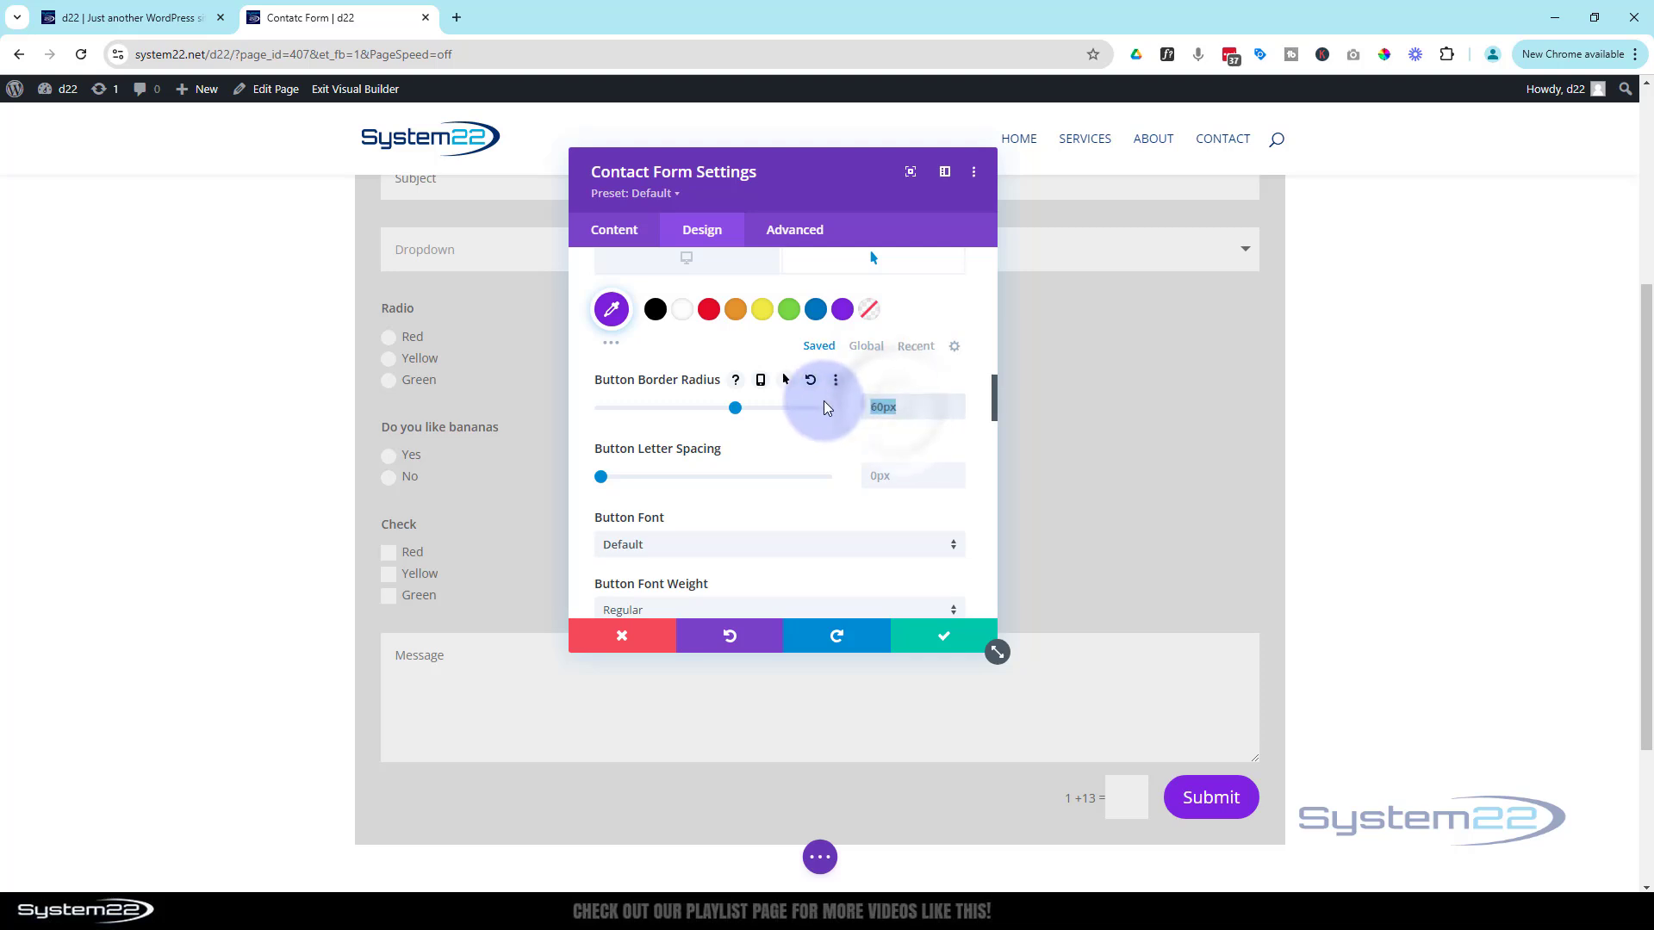
pyautogui.press('BackSpace')
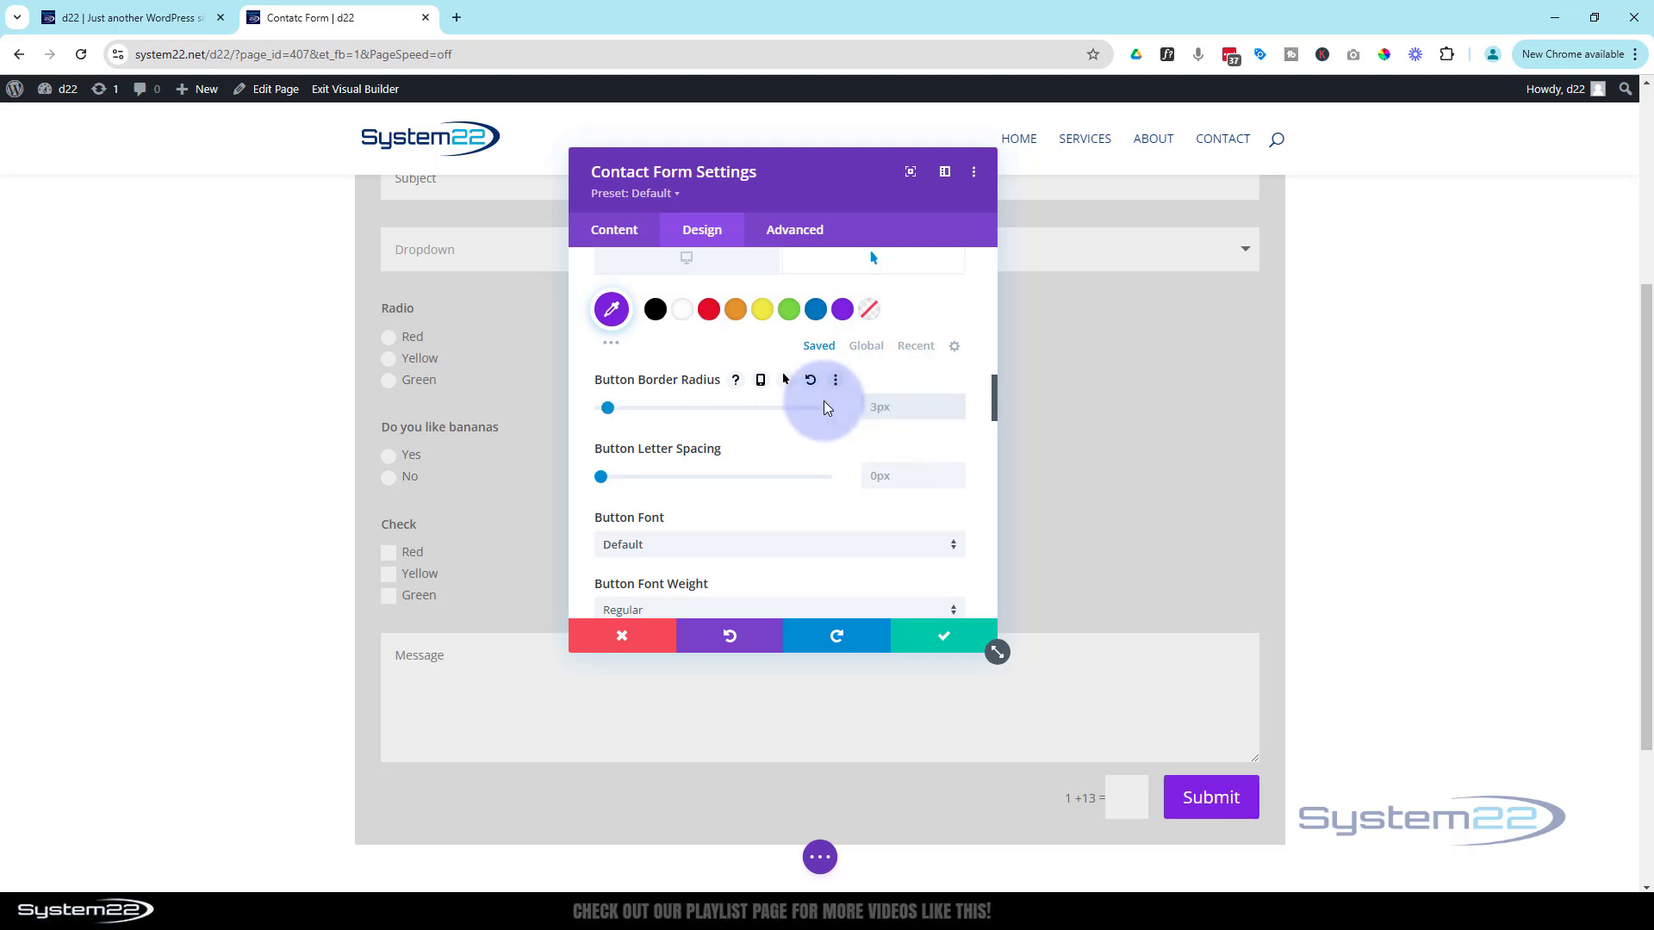
pyautogui.scroll(-3, 823, 401)
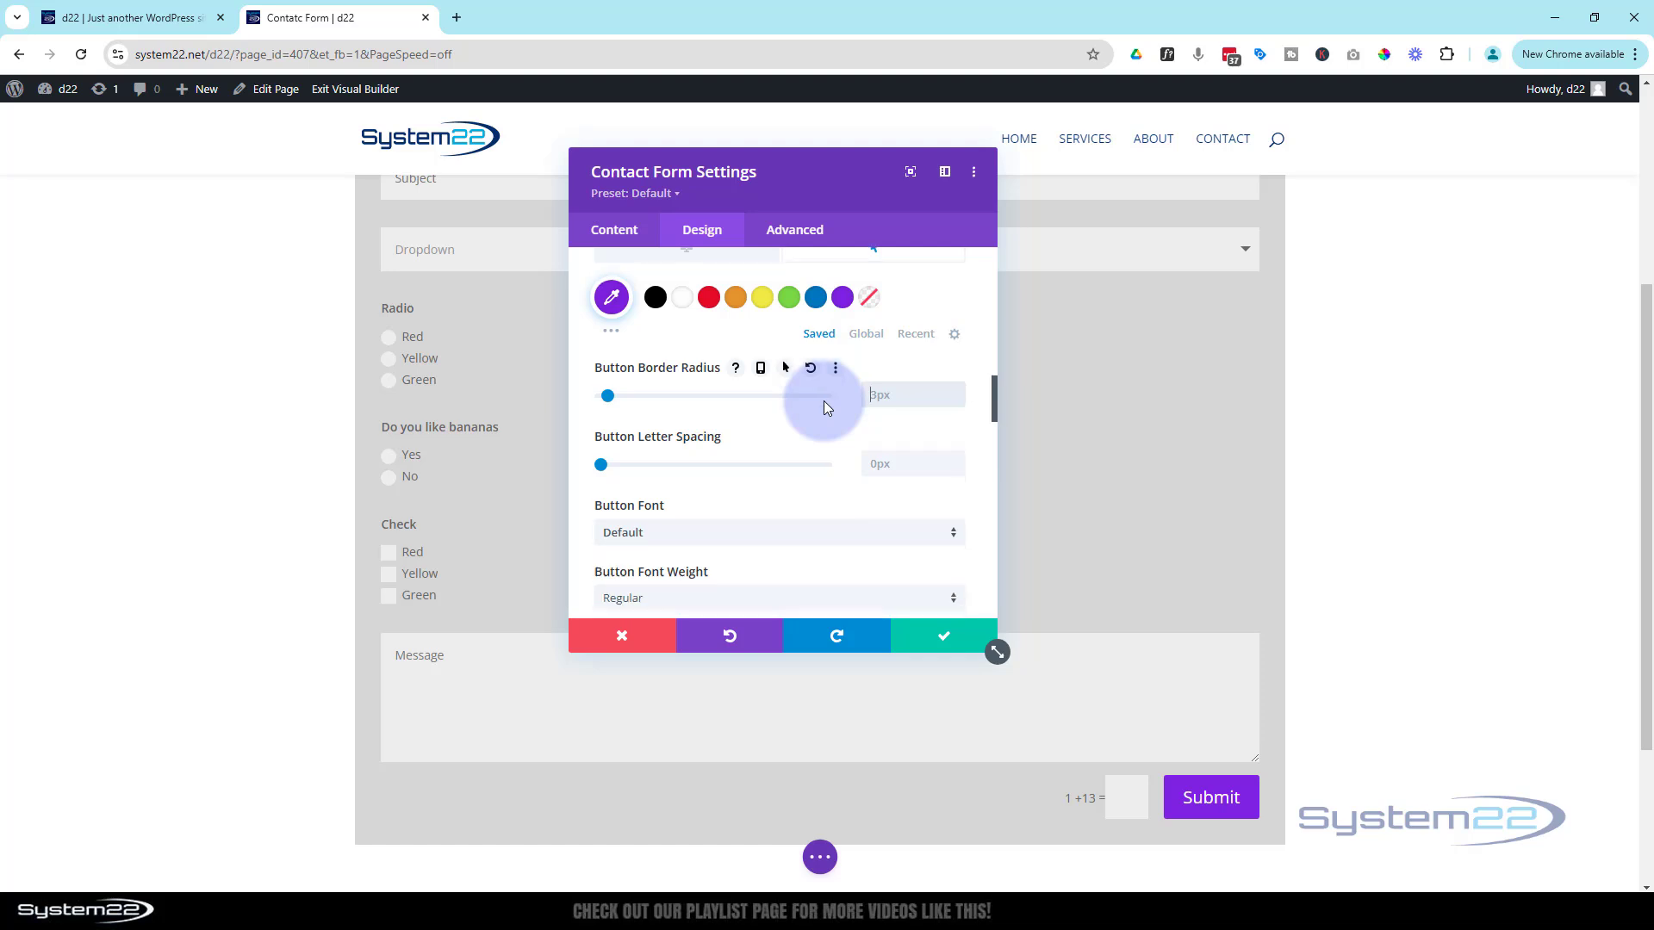
# Search 'send' in the Button Icon picker and choose the paper-plane icon
pyautogui.scroll(-3, 752, 460)
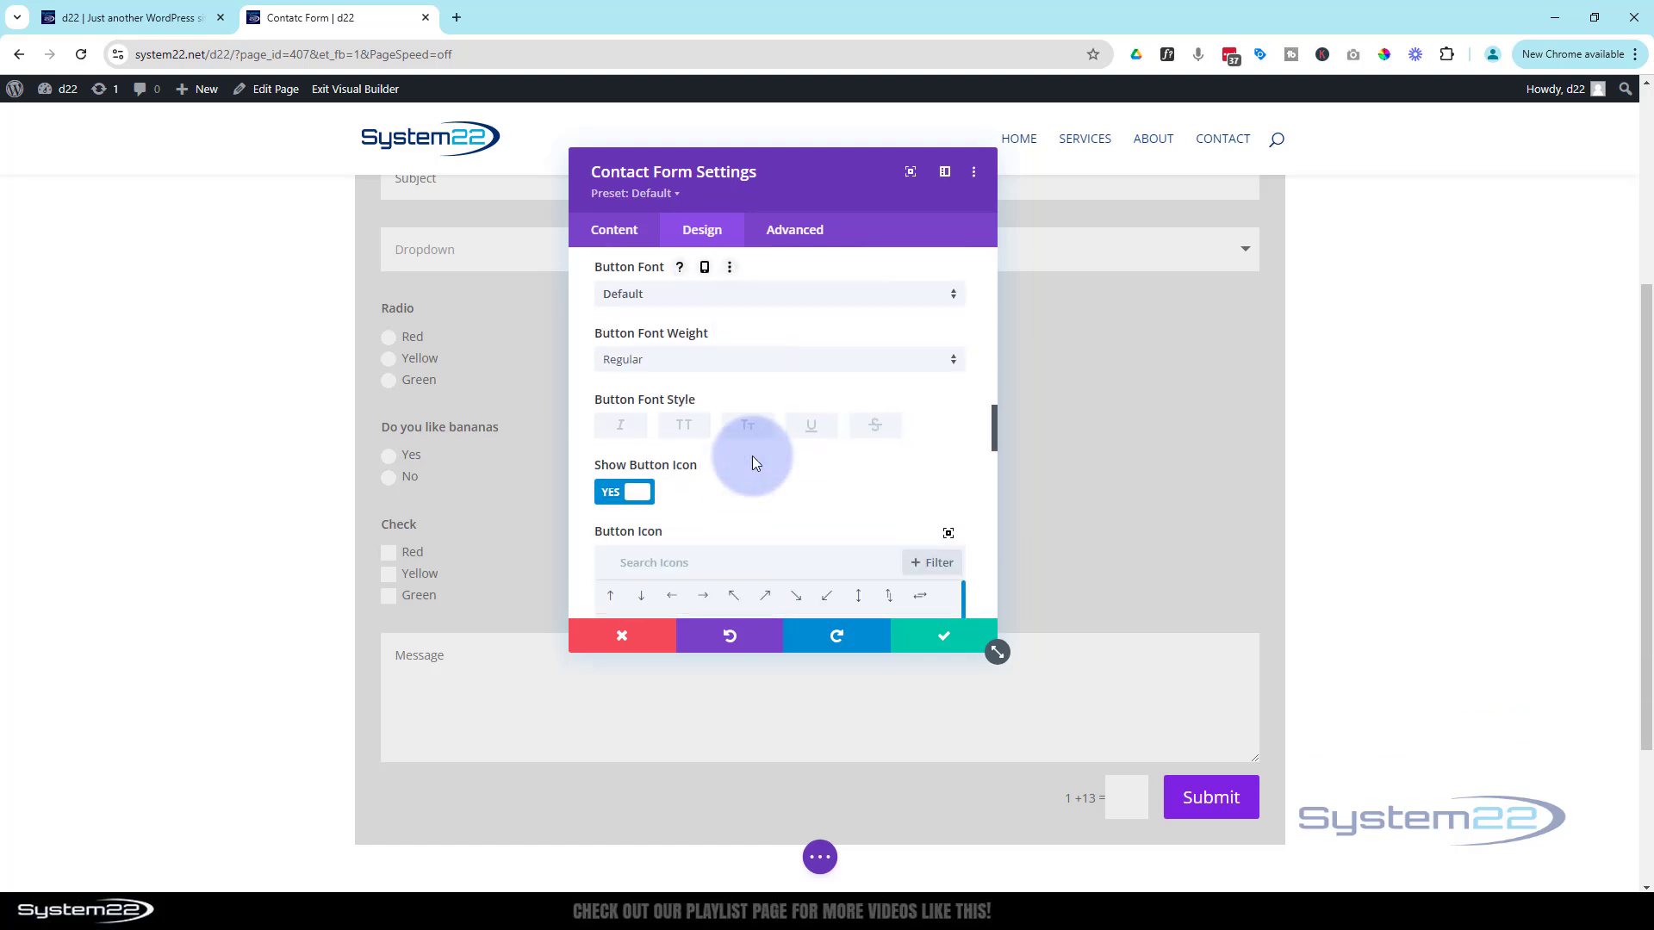
pyautogui.scroll(-1, 868, 379)
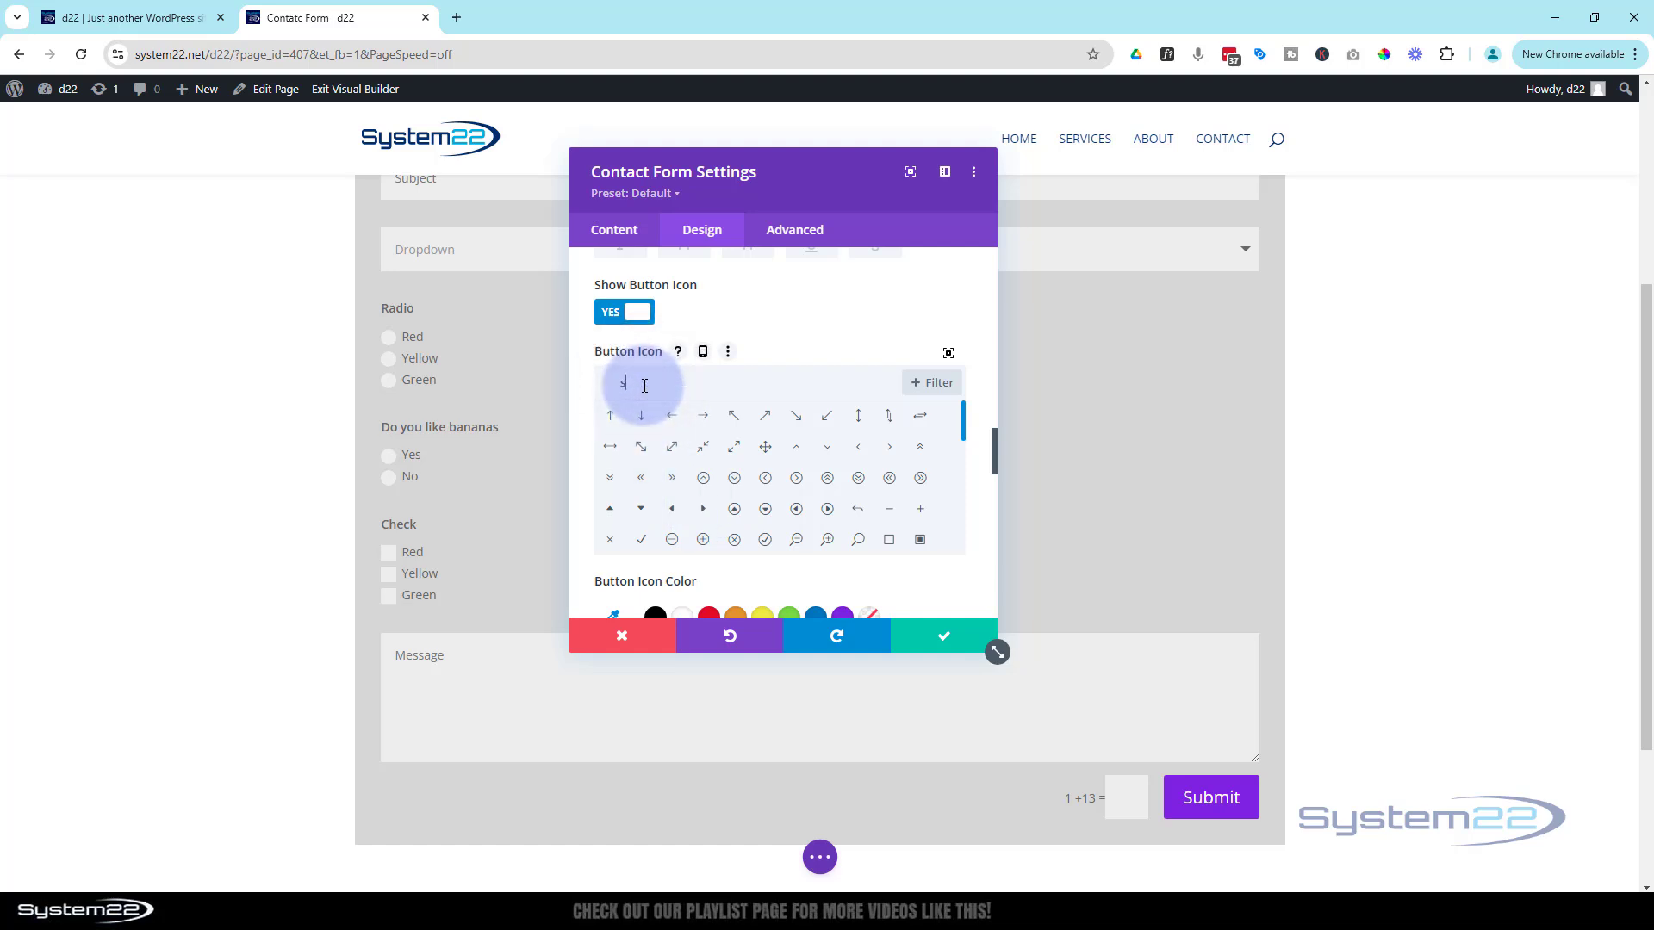
pyautogui.write('end')
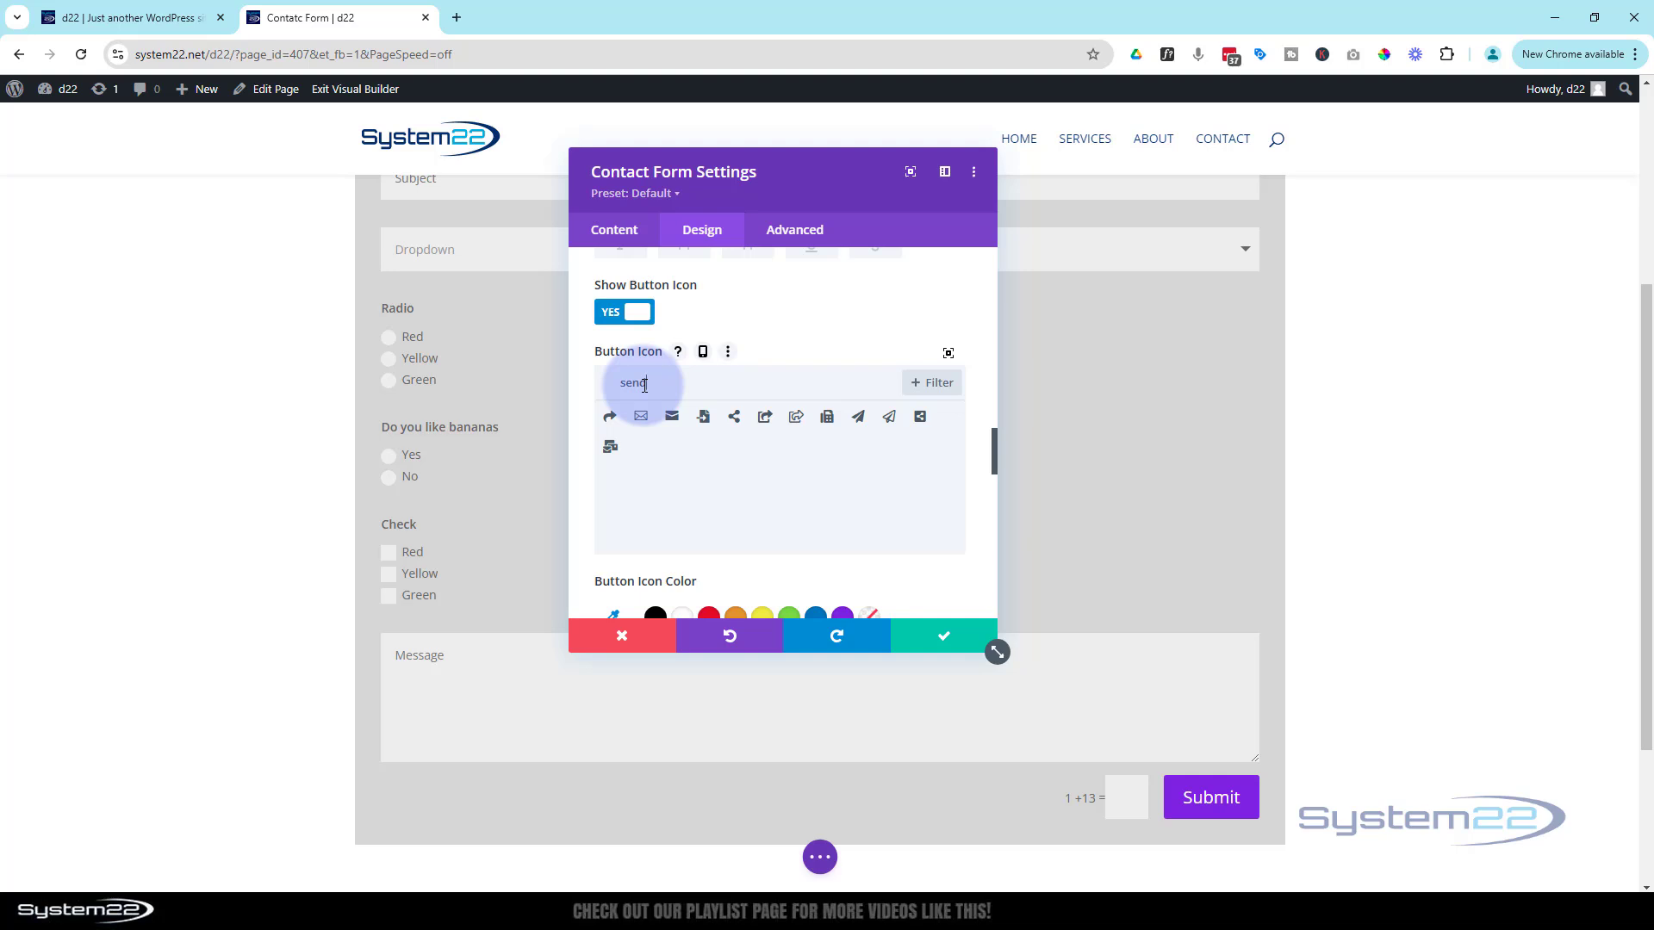
pyautogui.click(910, 471)
pyautogui.click(888, 418)
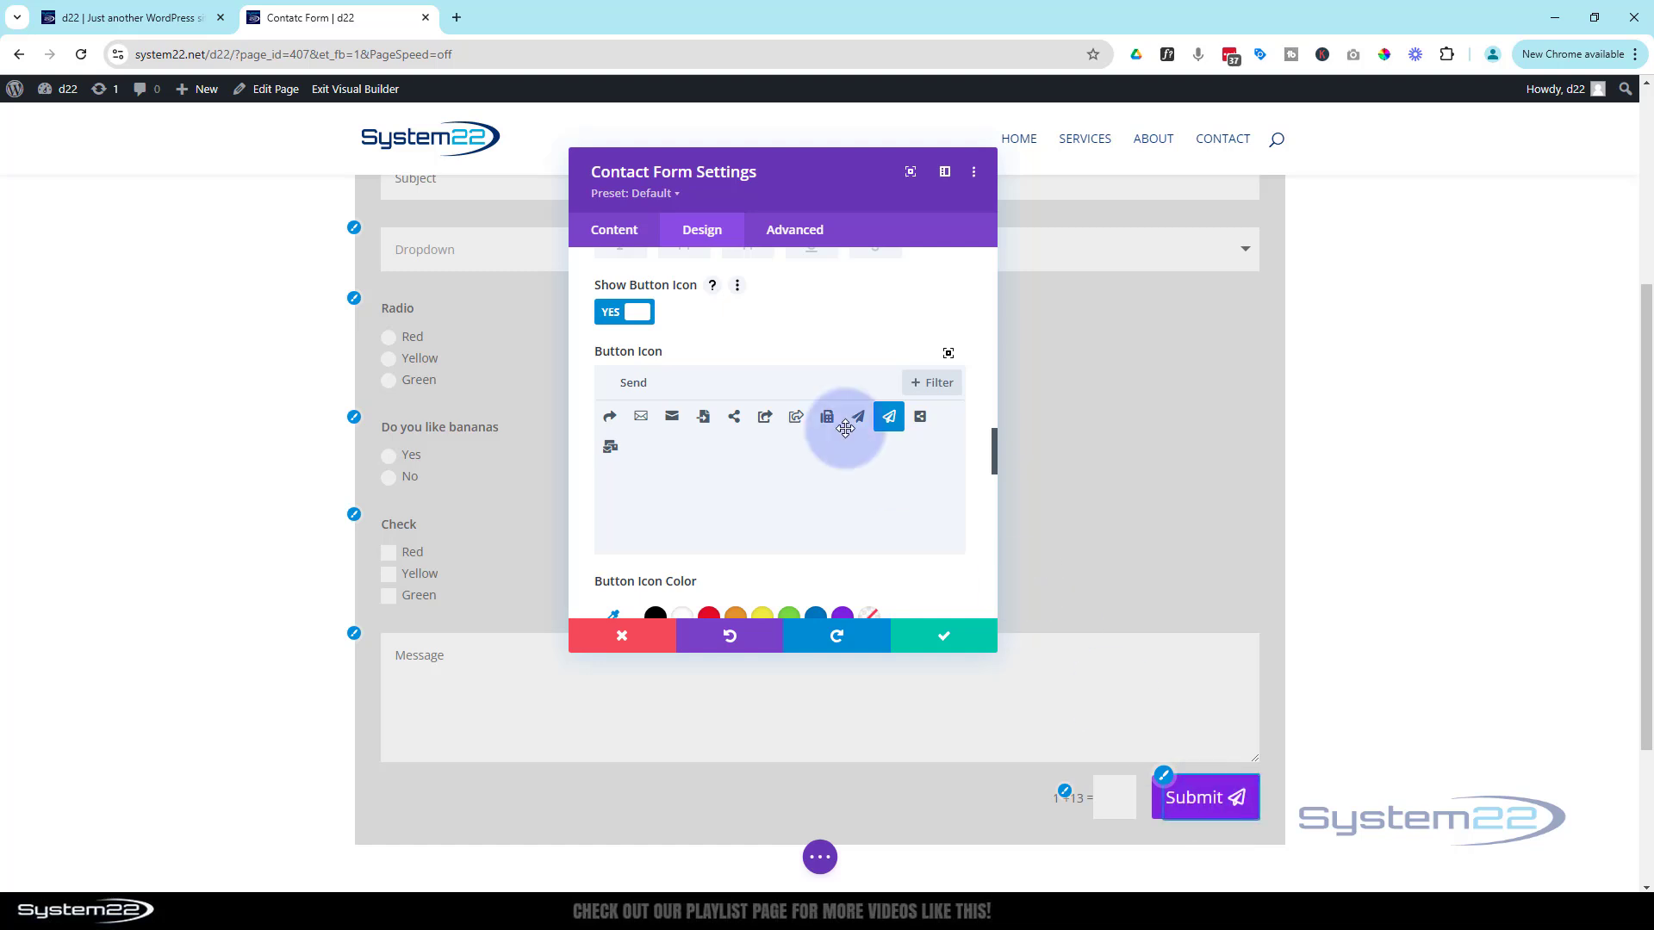
# Keep the button icon on and set Only Show Icon On Hover to No
pyautogui.click(625, 313)
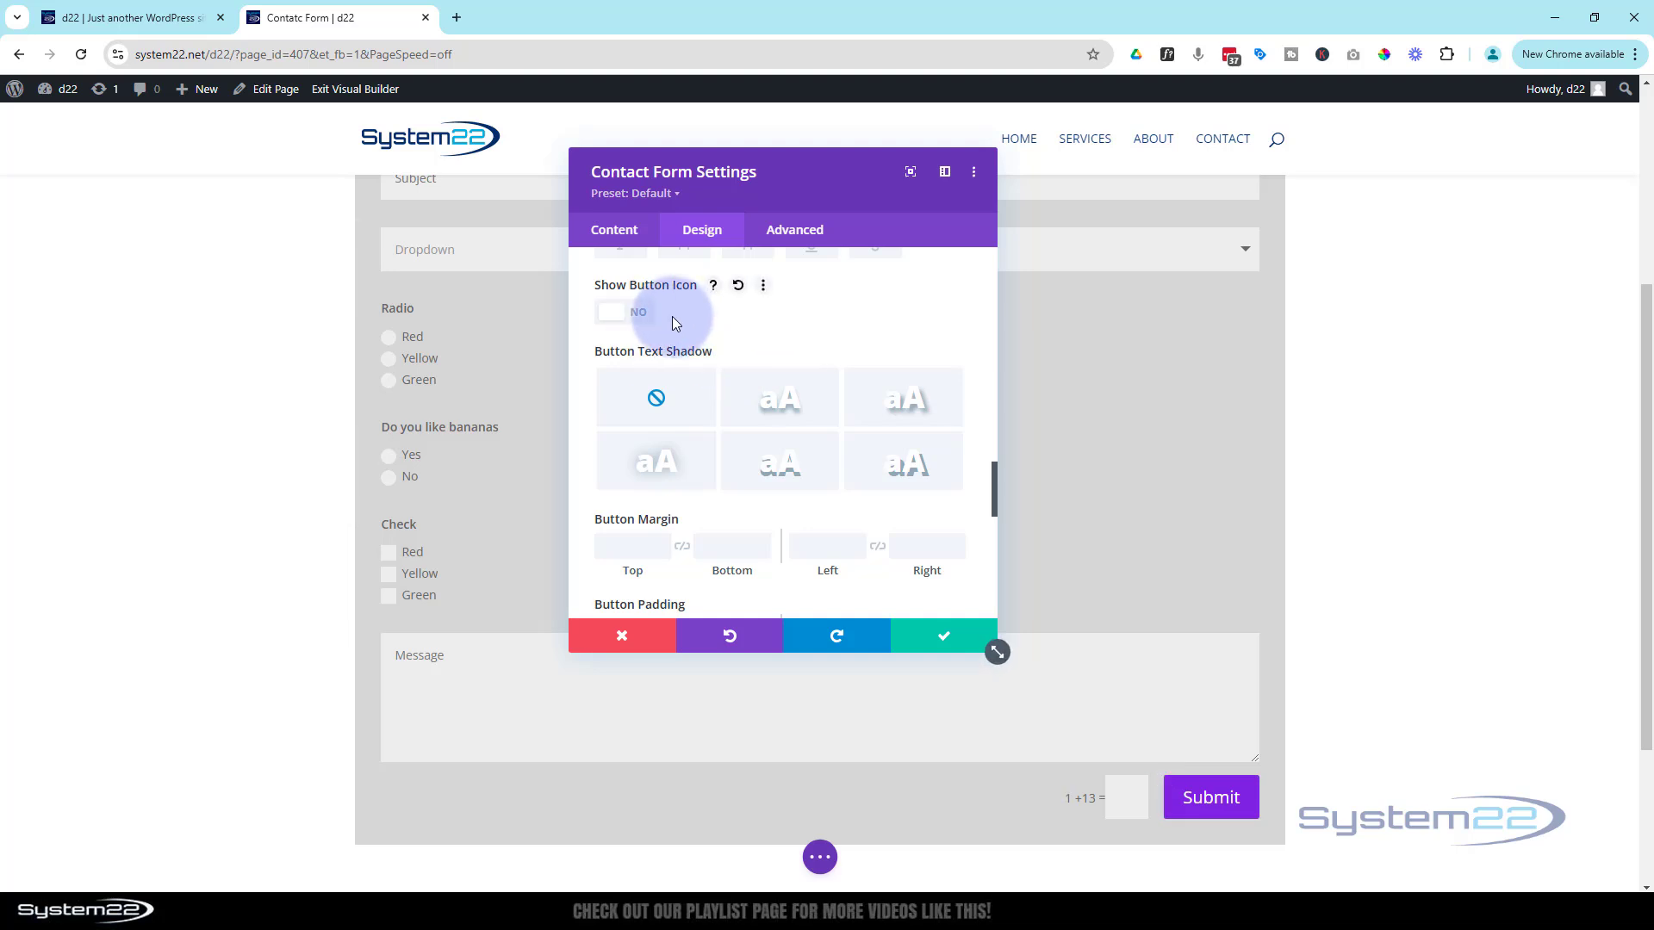
pyautogui.click(615, 317)
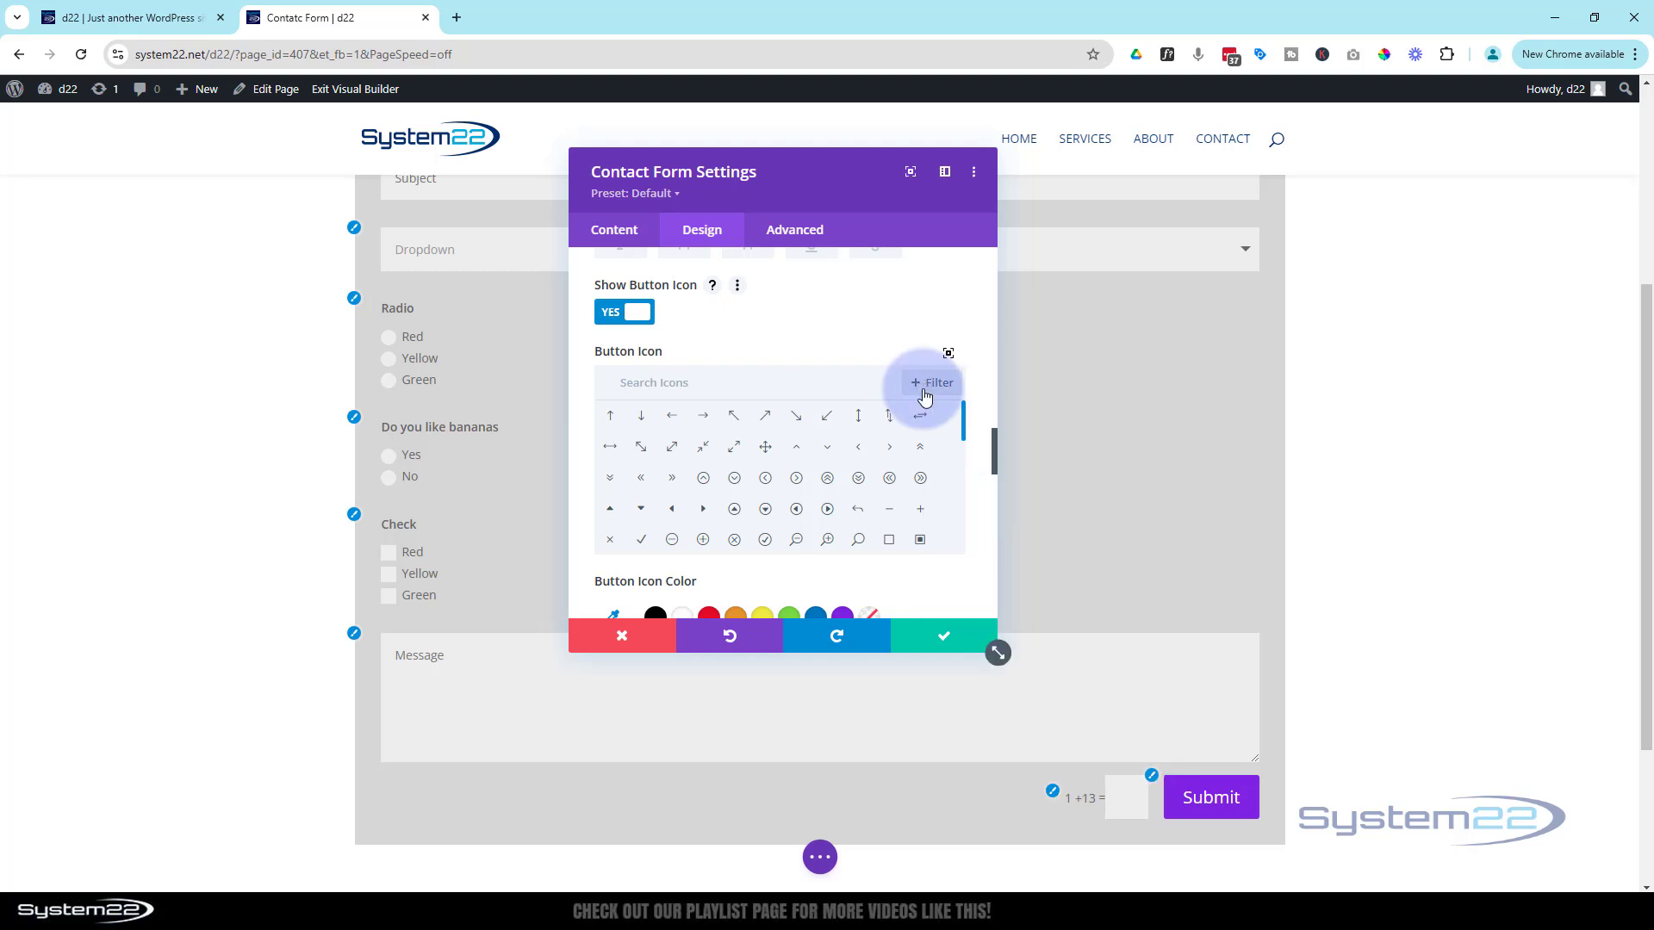
pyautogui.scroll(-2, 922, 392)
pyautogui.scroll(-3, 922, 390)
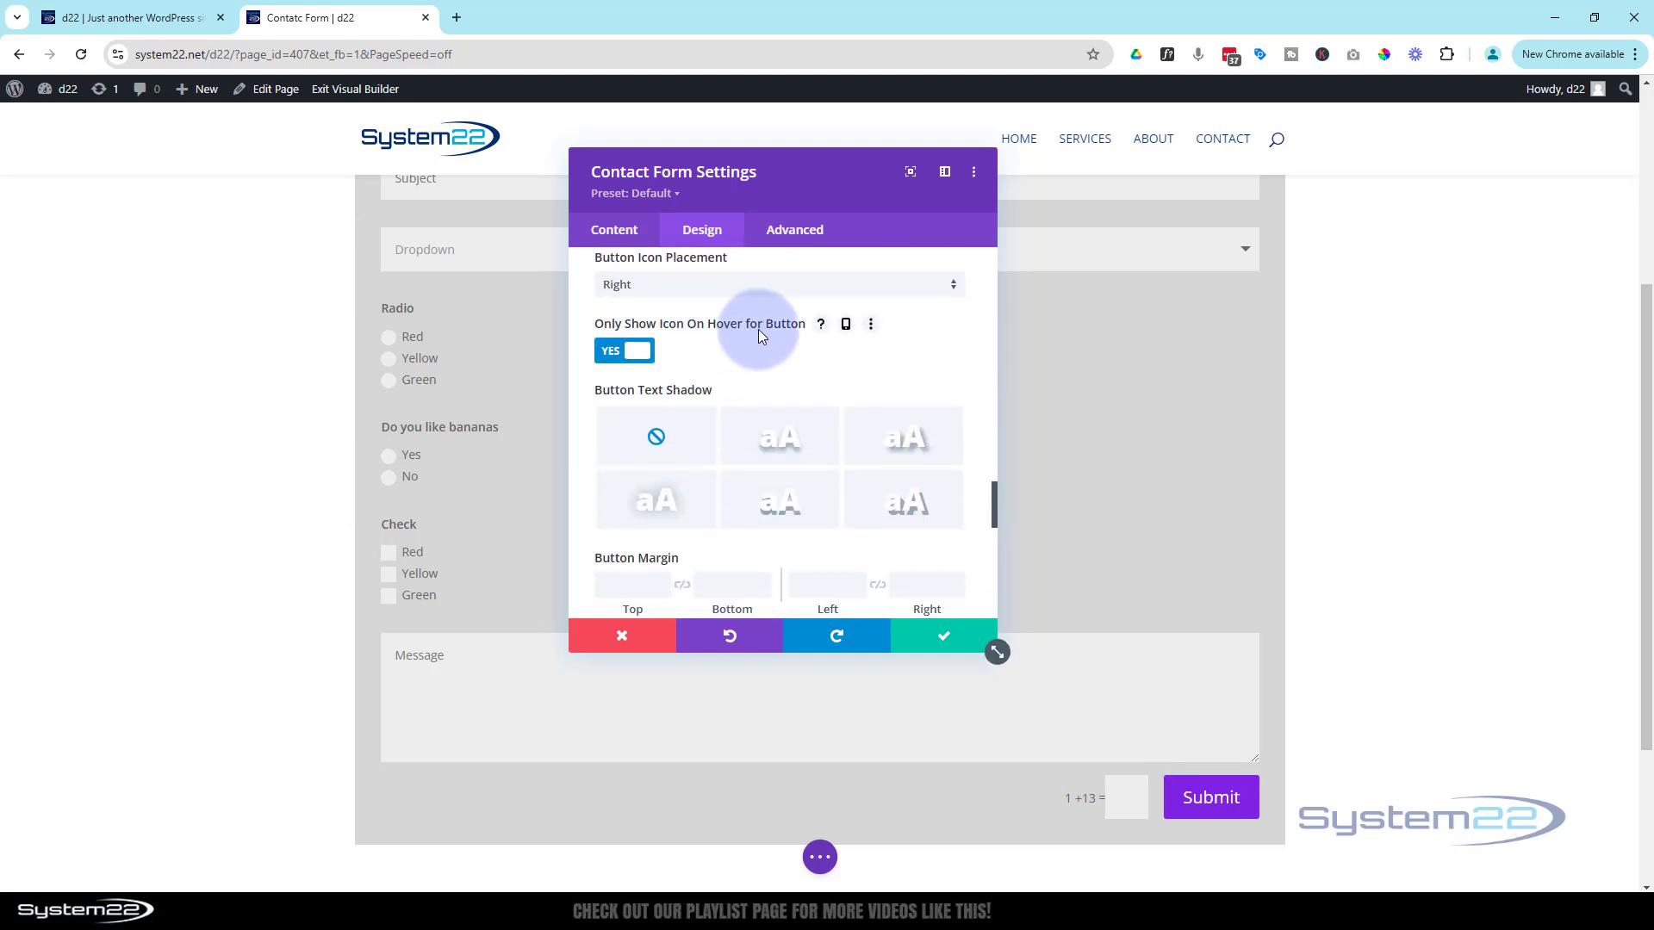
pyautogui.click(627, 353)
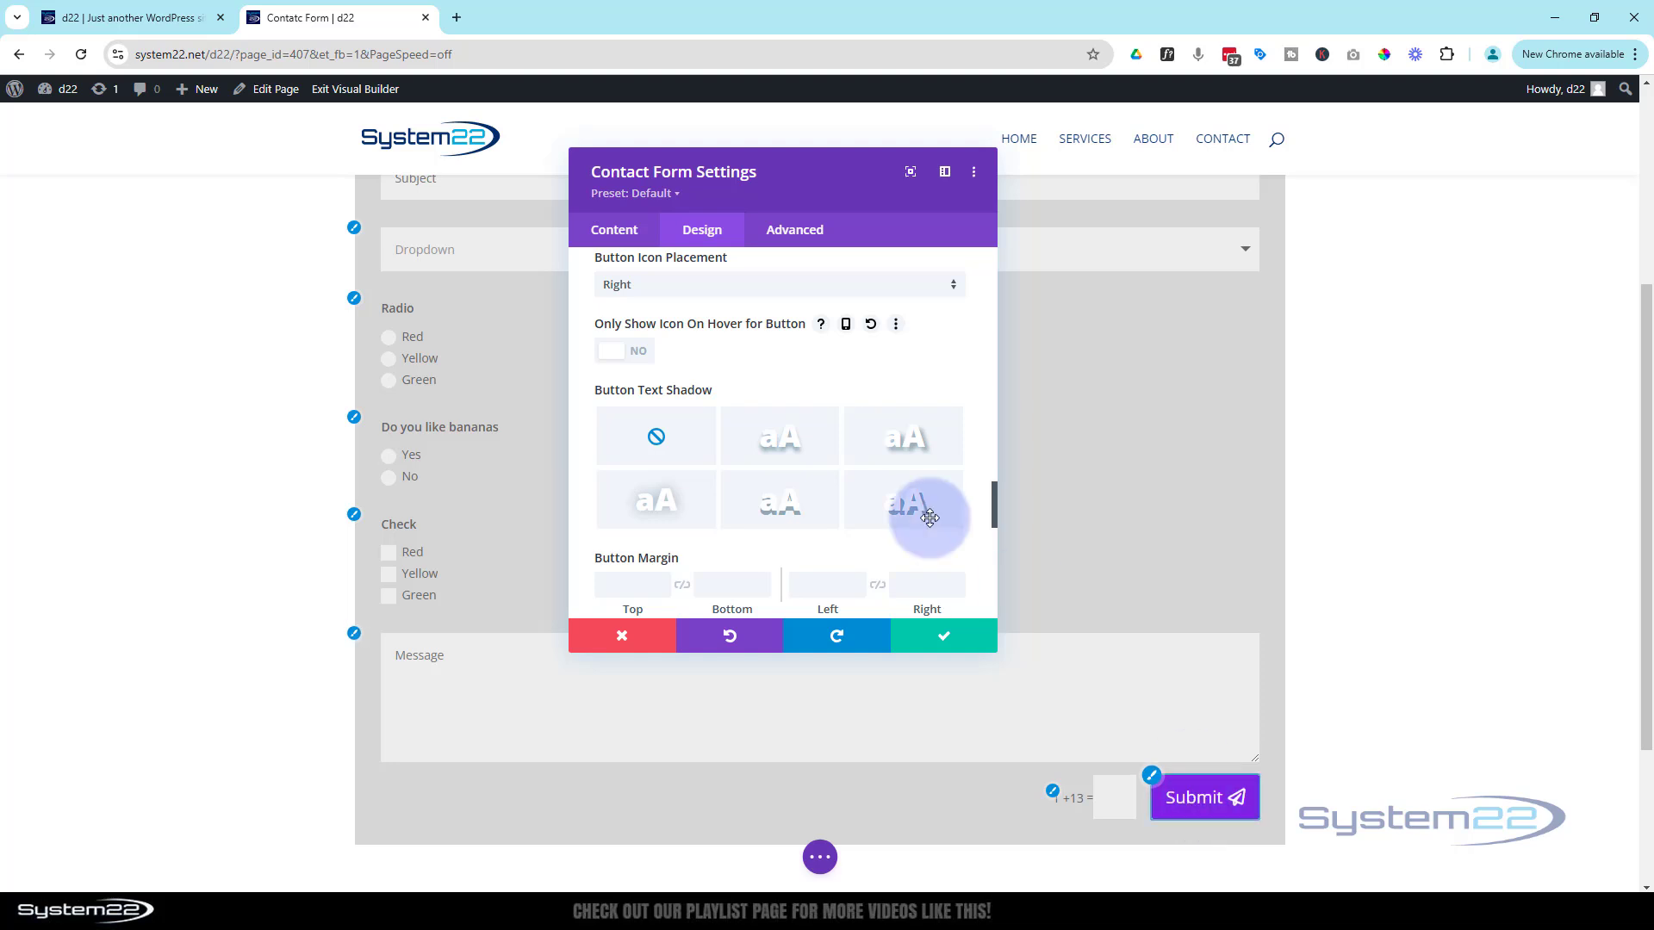
# Set Button Icon Placement to Left
pyautogui.click(698, 287)
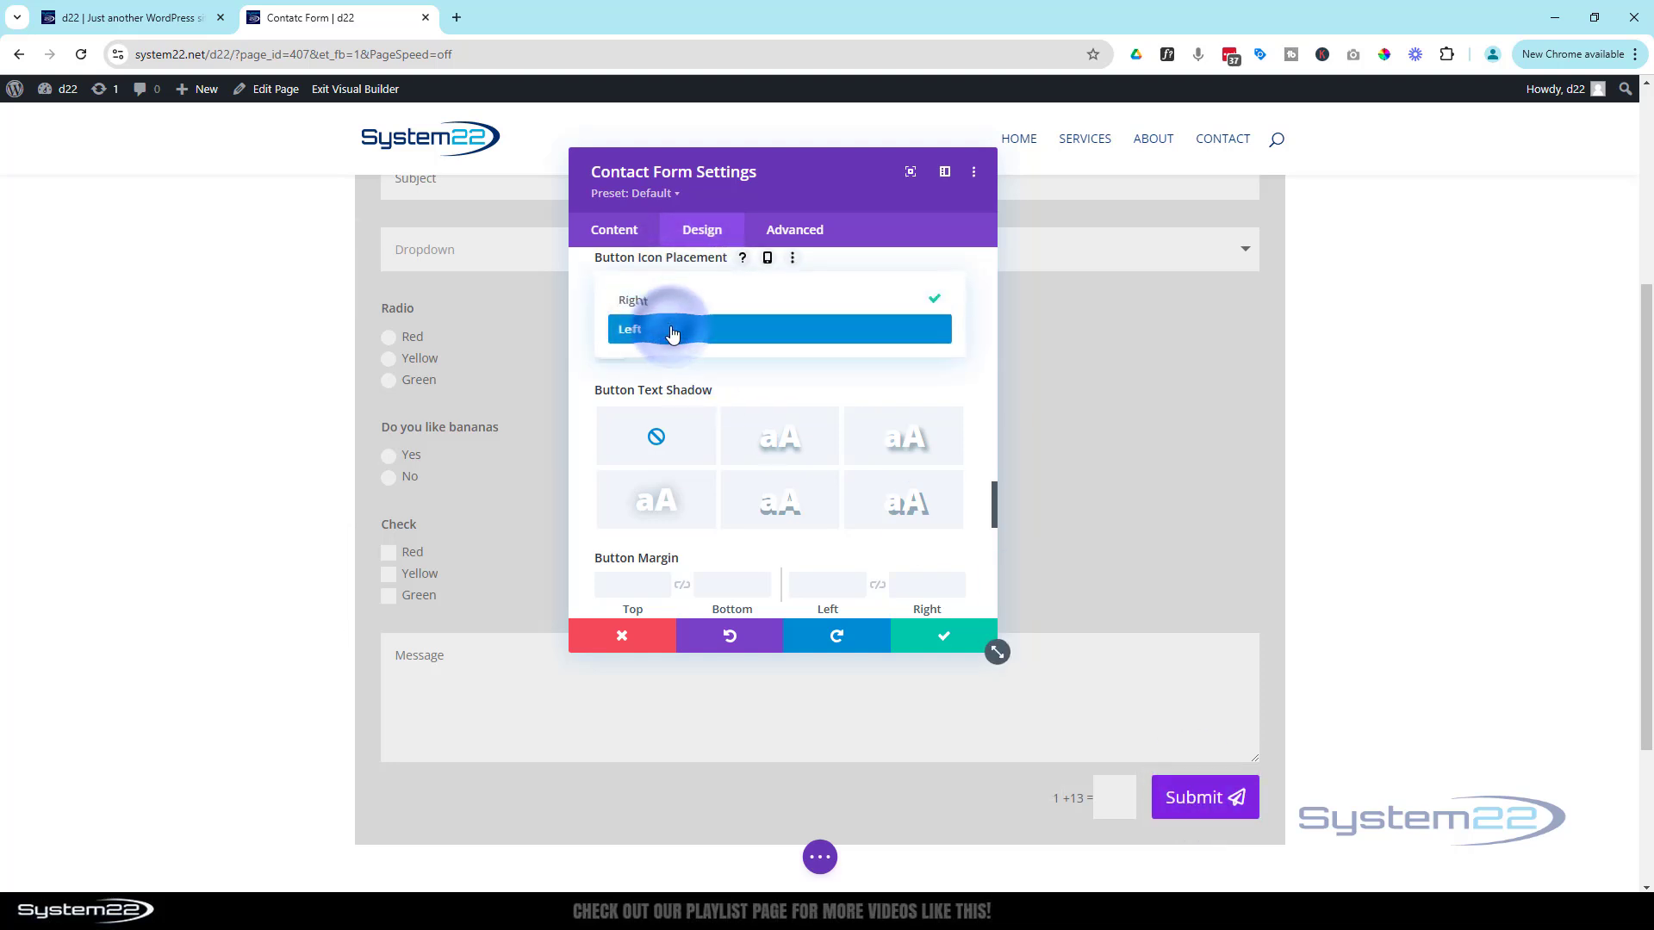
pyautogui.click(671, 331)
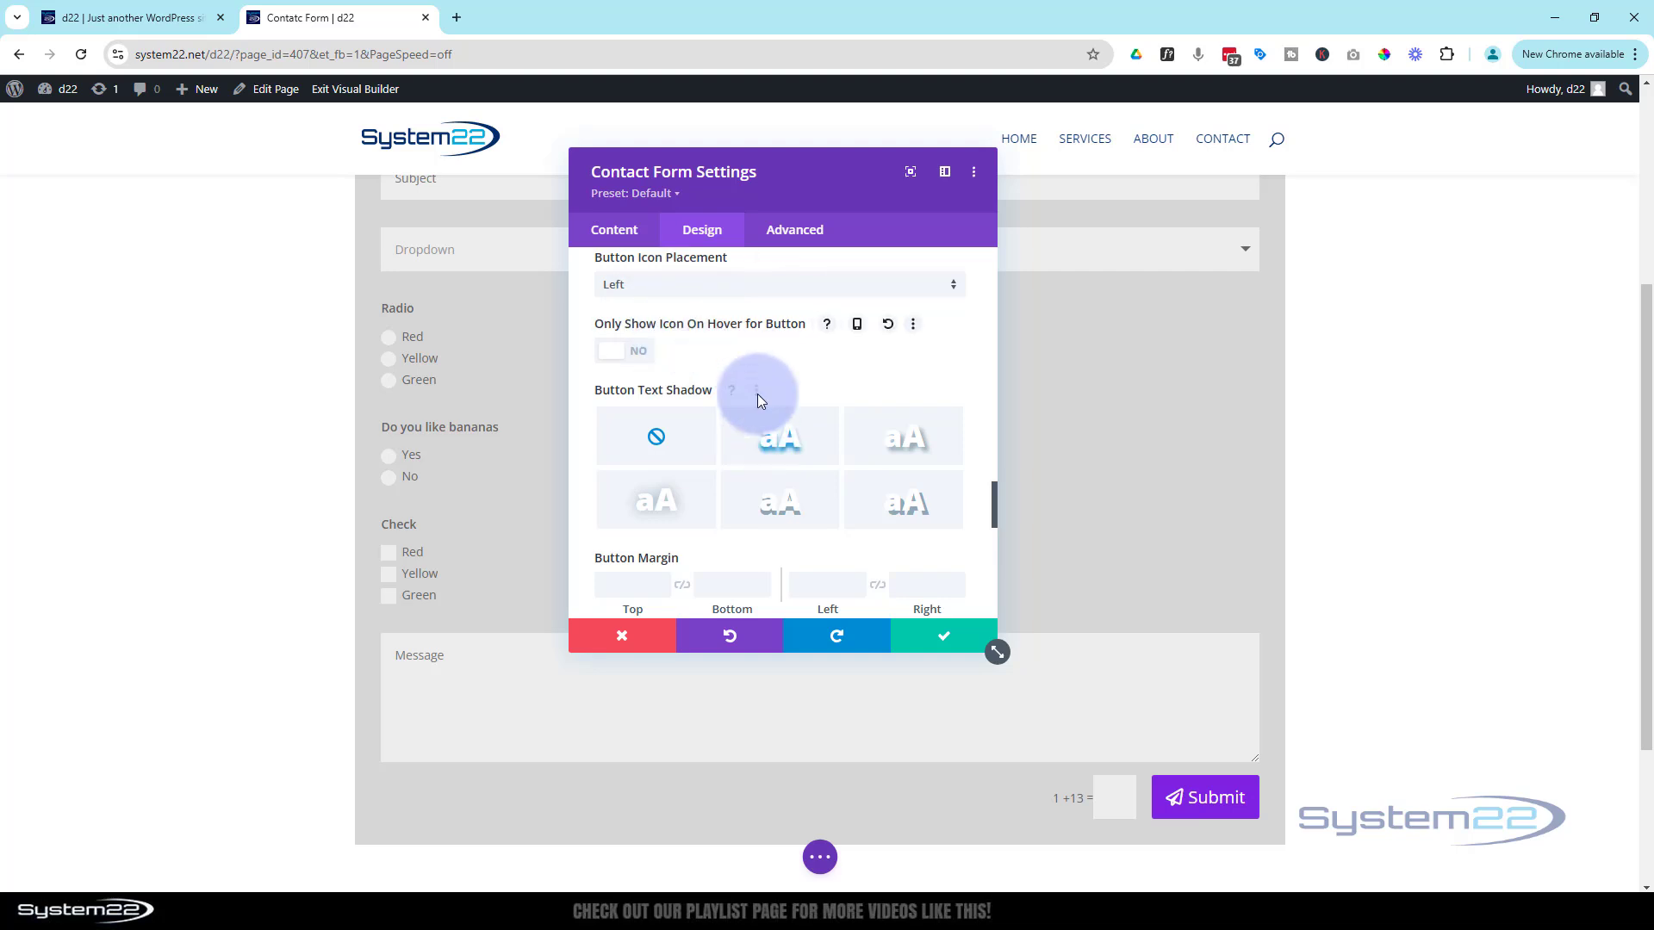
pyautogui.scroll(-1, 758, 388)
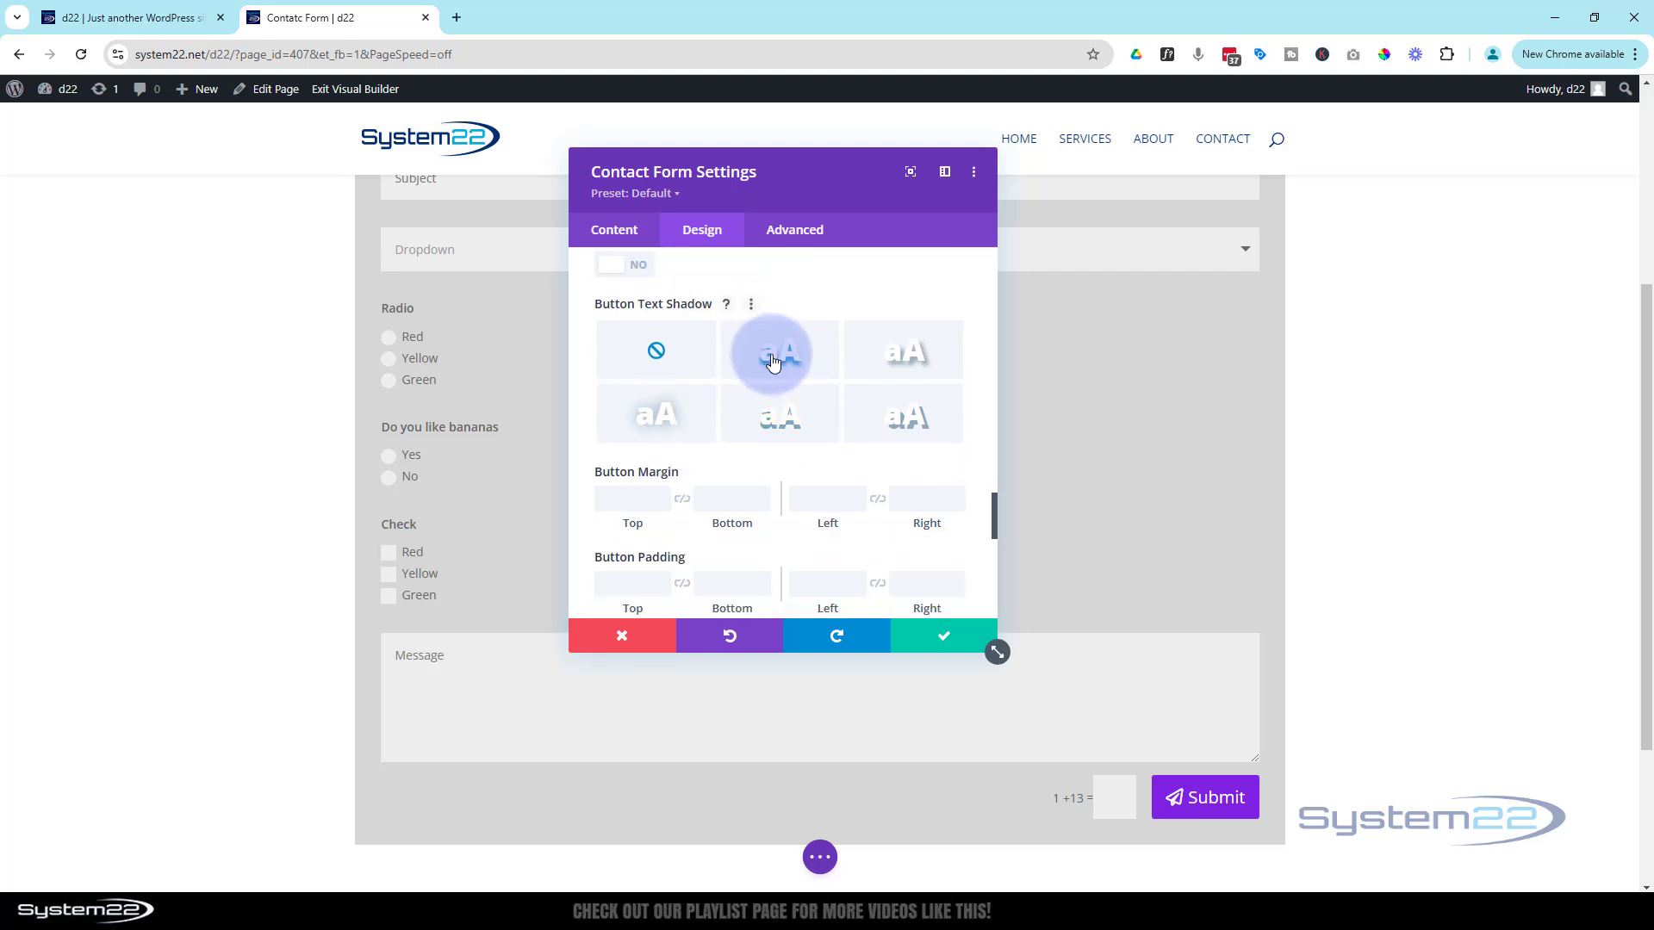
# Give the button text the bottom-right Text Shadow preset (0.08em vertical offset, no blur)
pyautogui.click(773, 361)
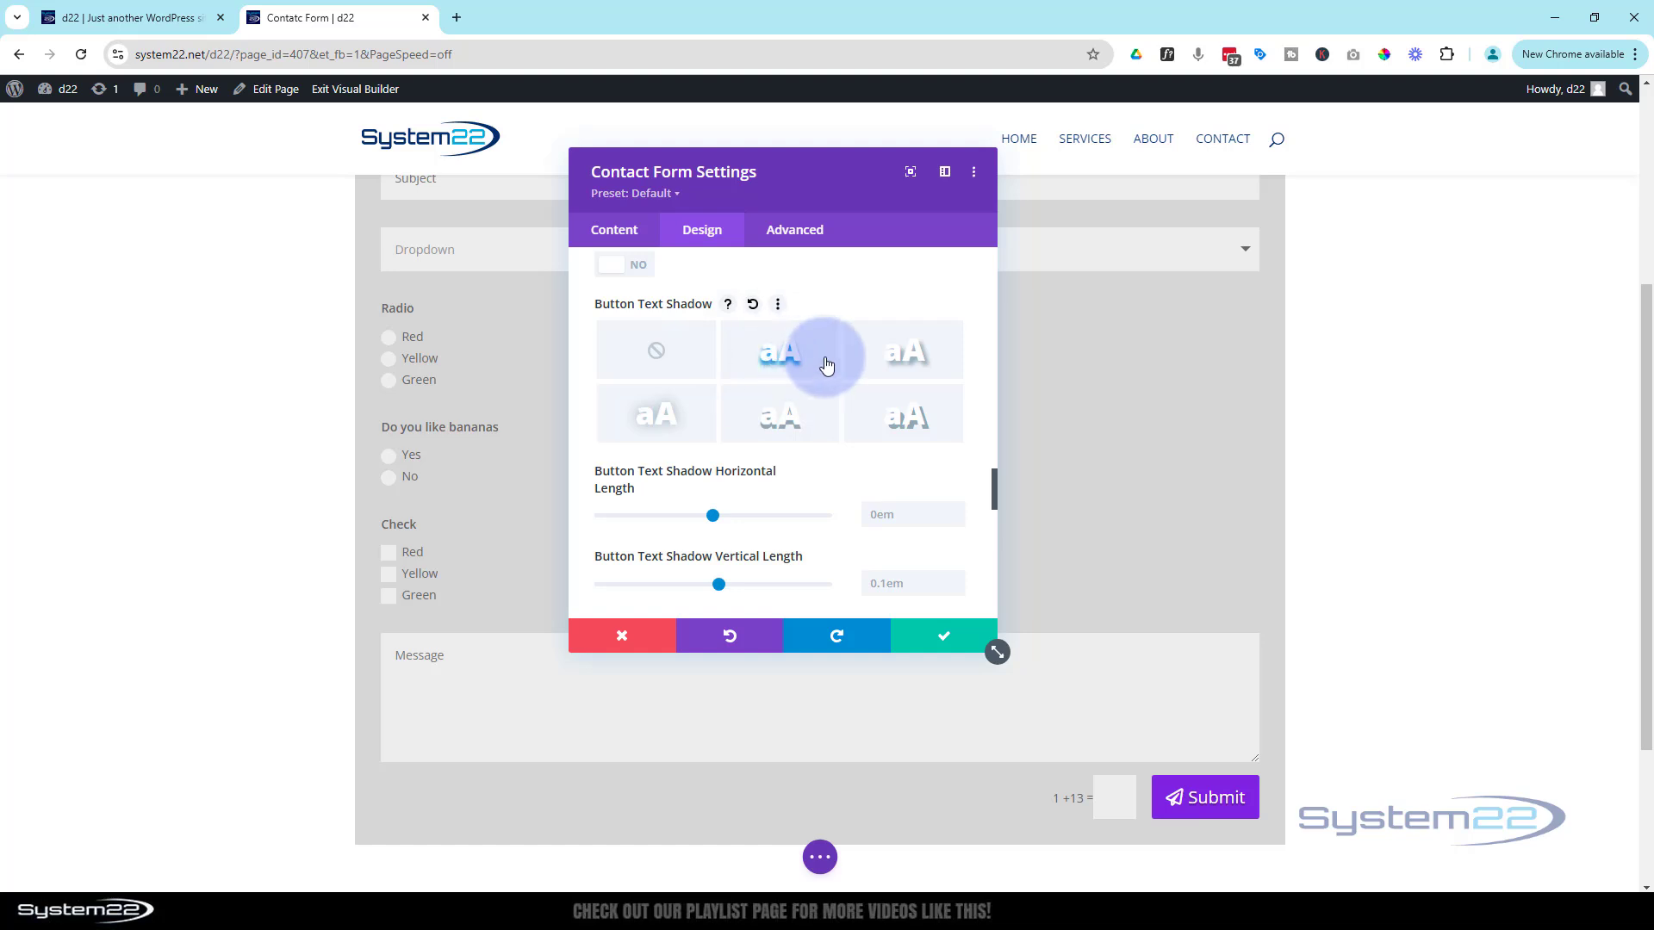
pyautogui.click(904, 363)
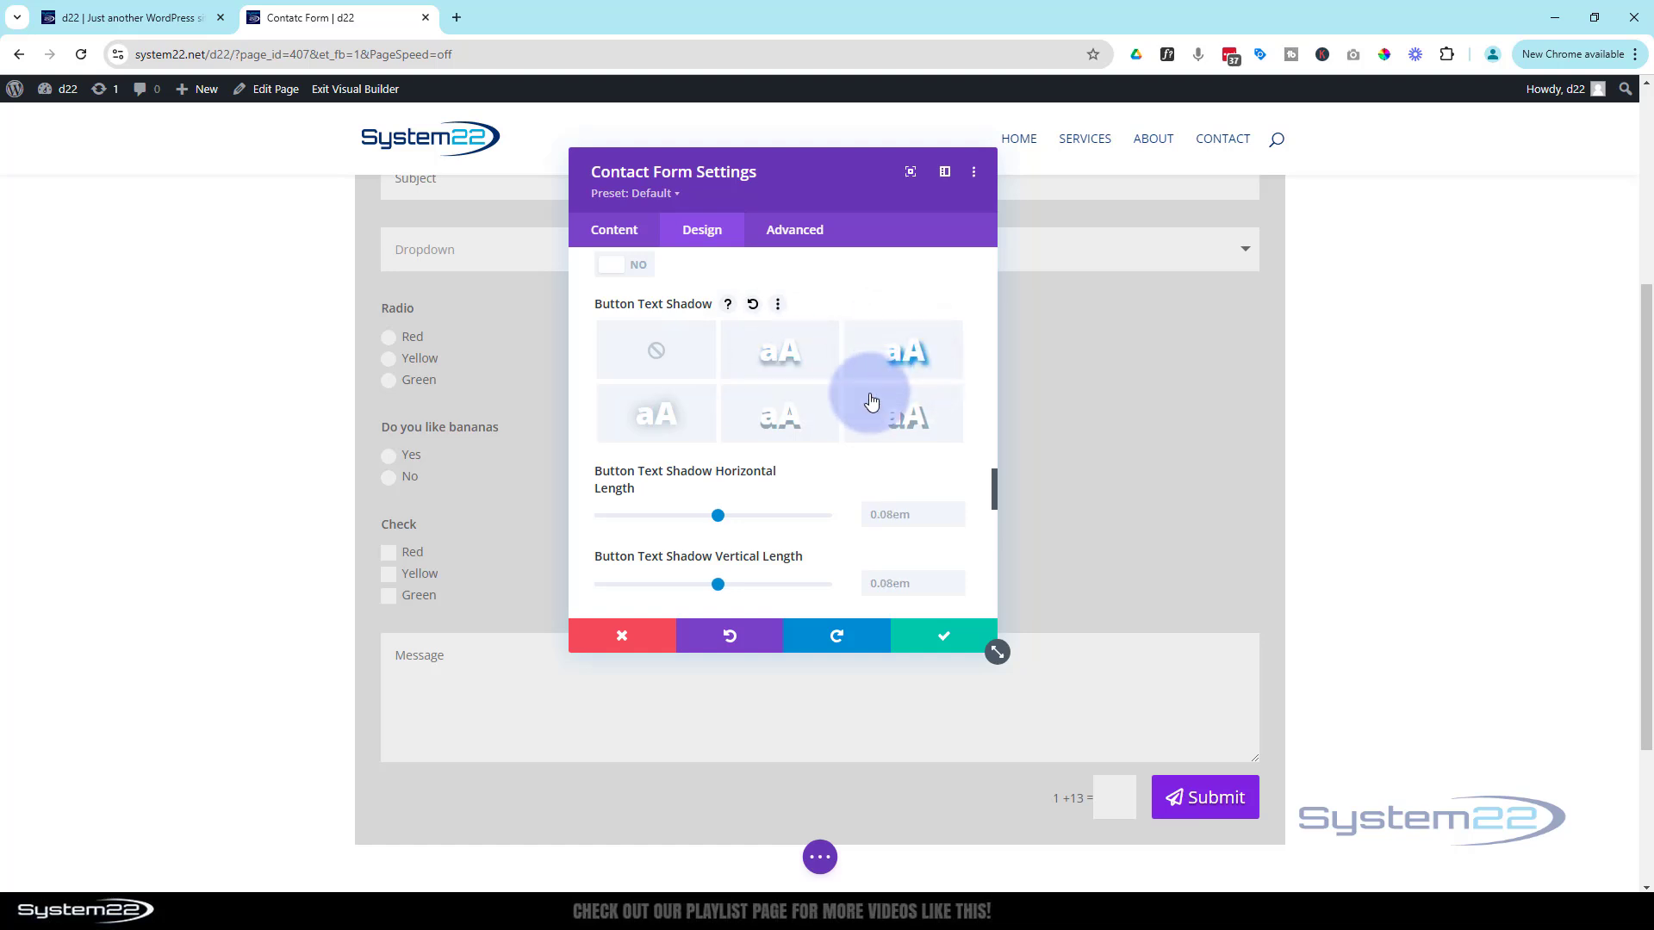
pyautogui.click(762, 423)
pyautogui.click(909, 424)
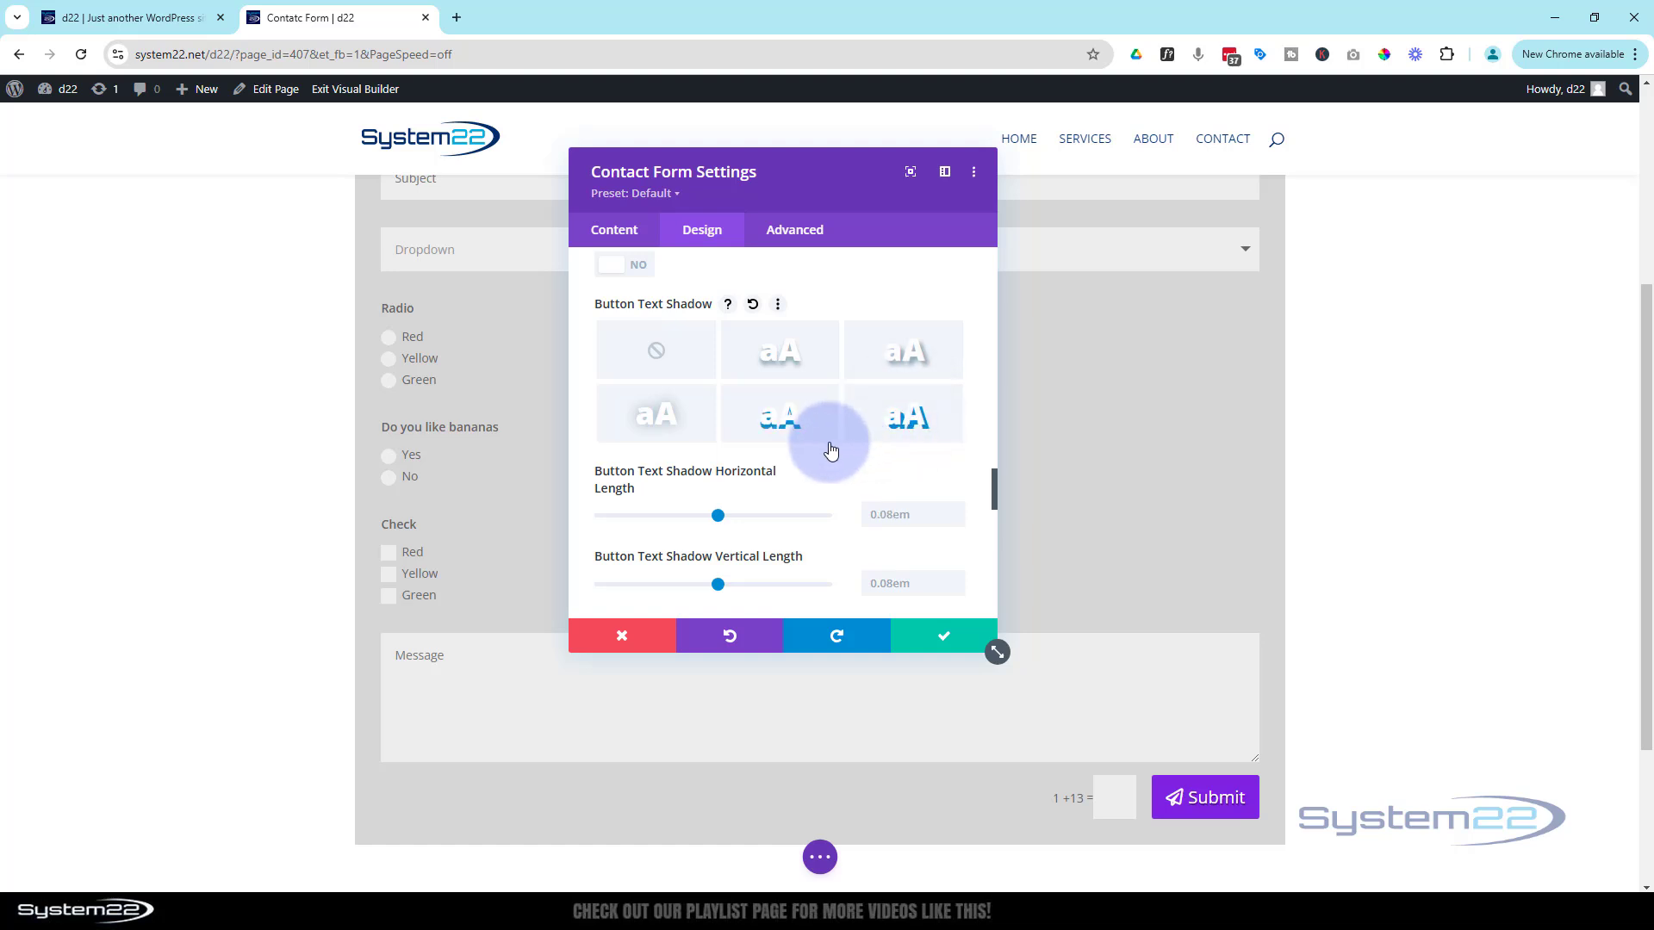
pyautogui.scroll(-2, 829, 446)
pyautogui.scroll(-4, 831, 447)
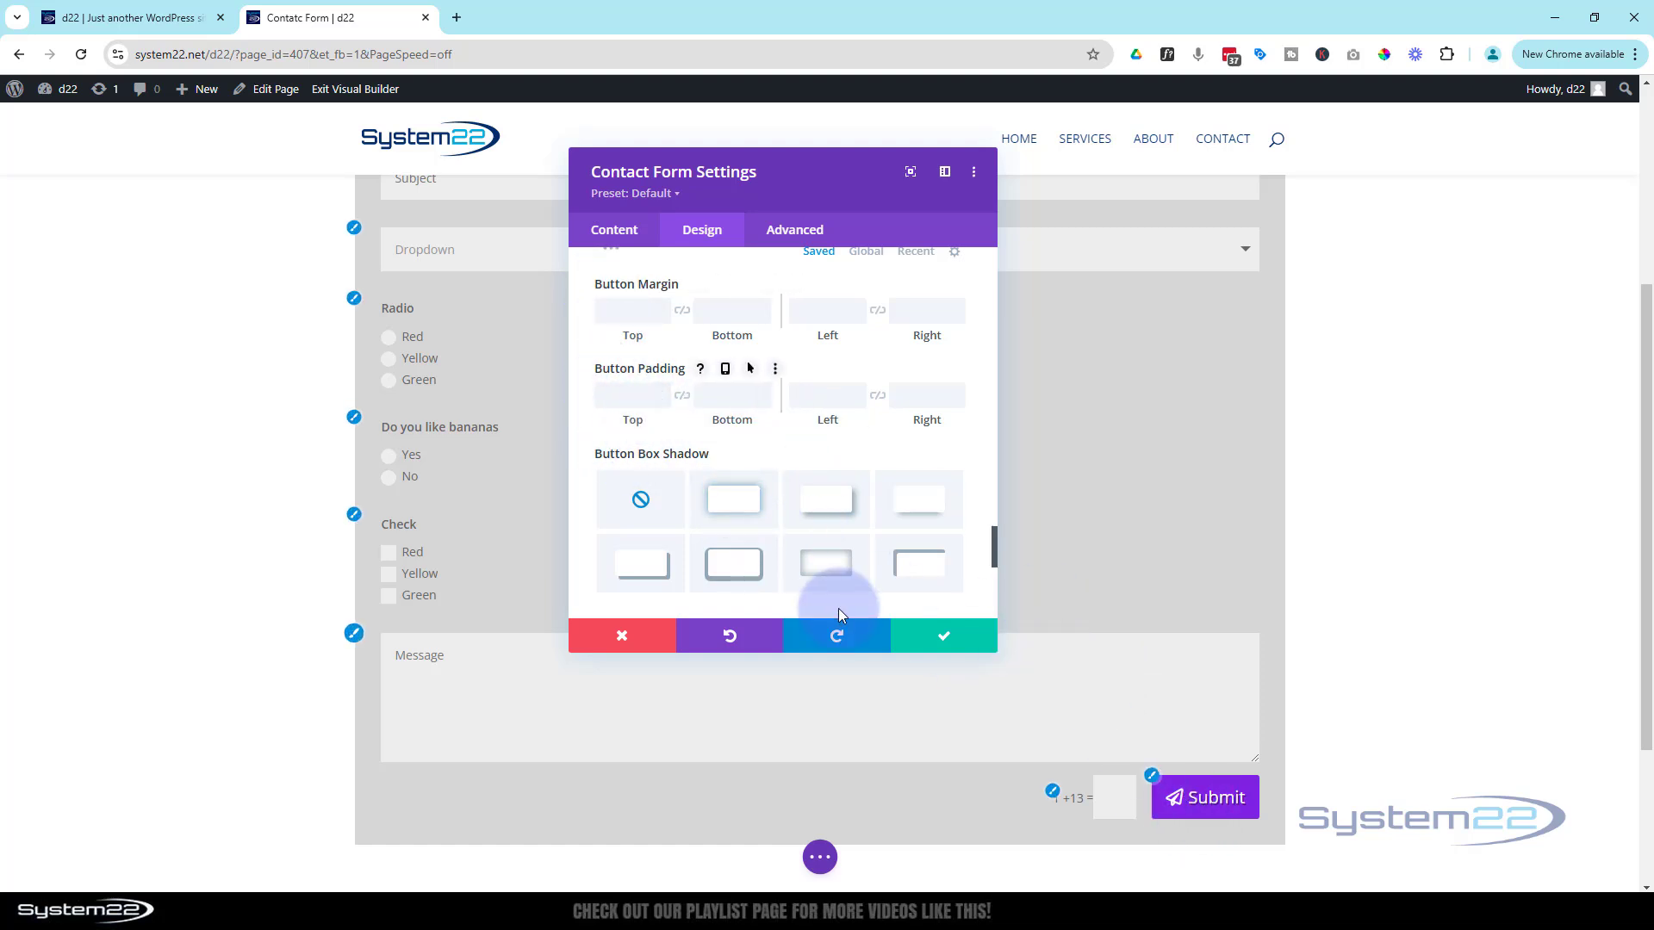
# Try 20px top and bottom button padding, then clear it back to default
pyautogui.click(619, 399)
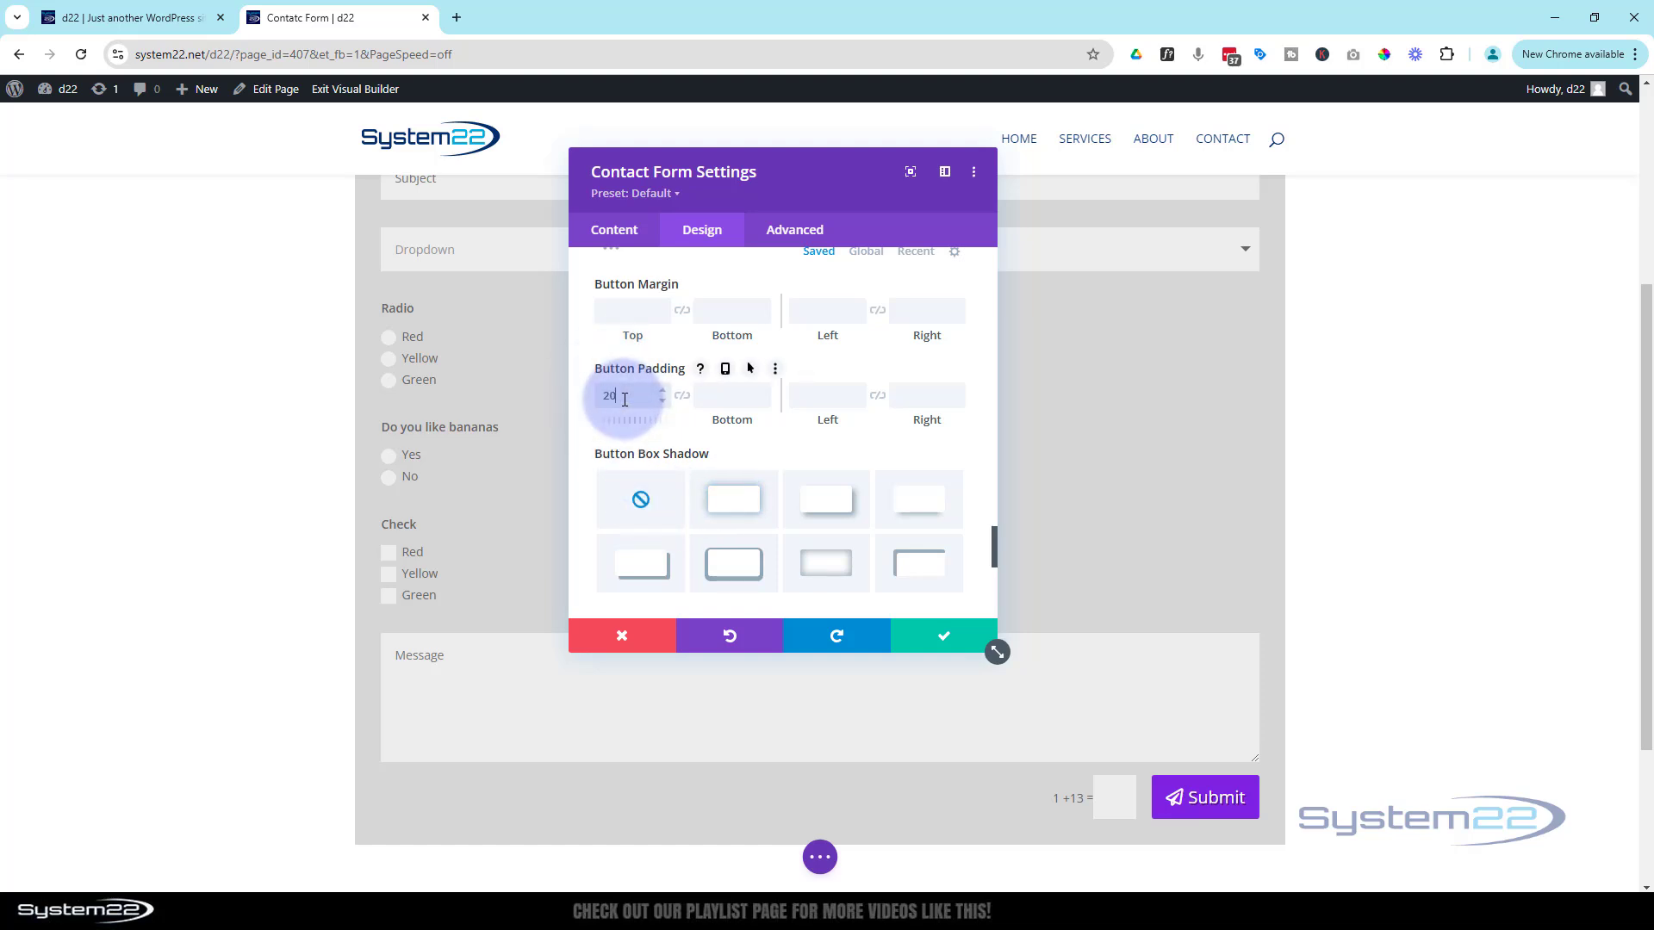
pyautogui.write('20px')
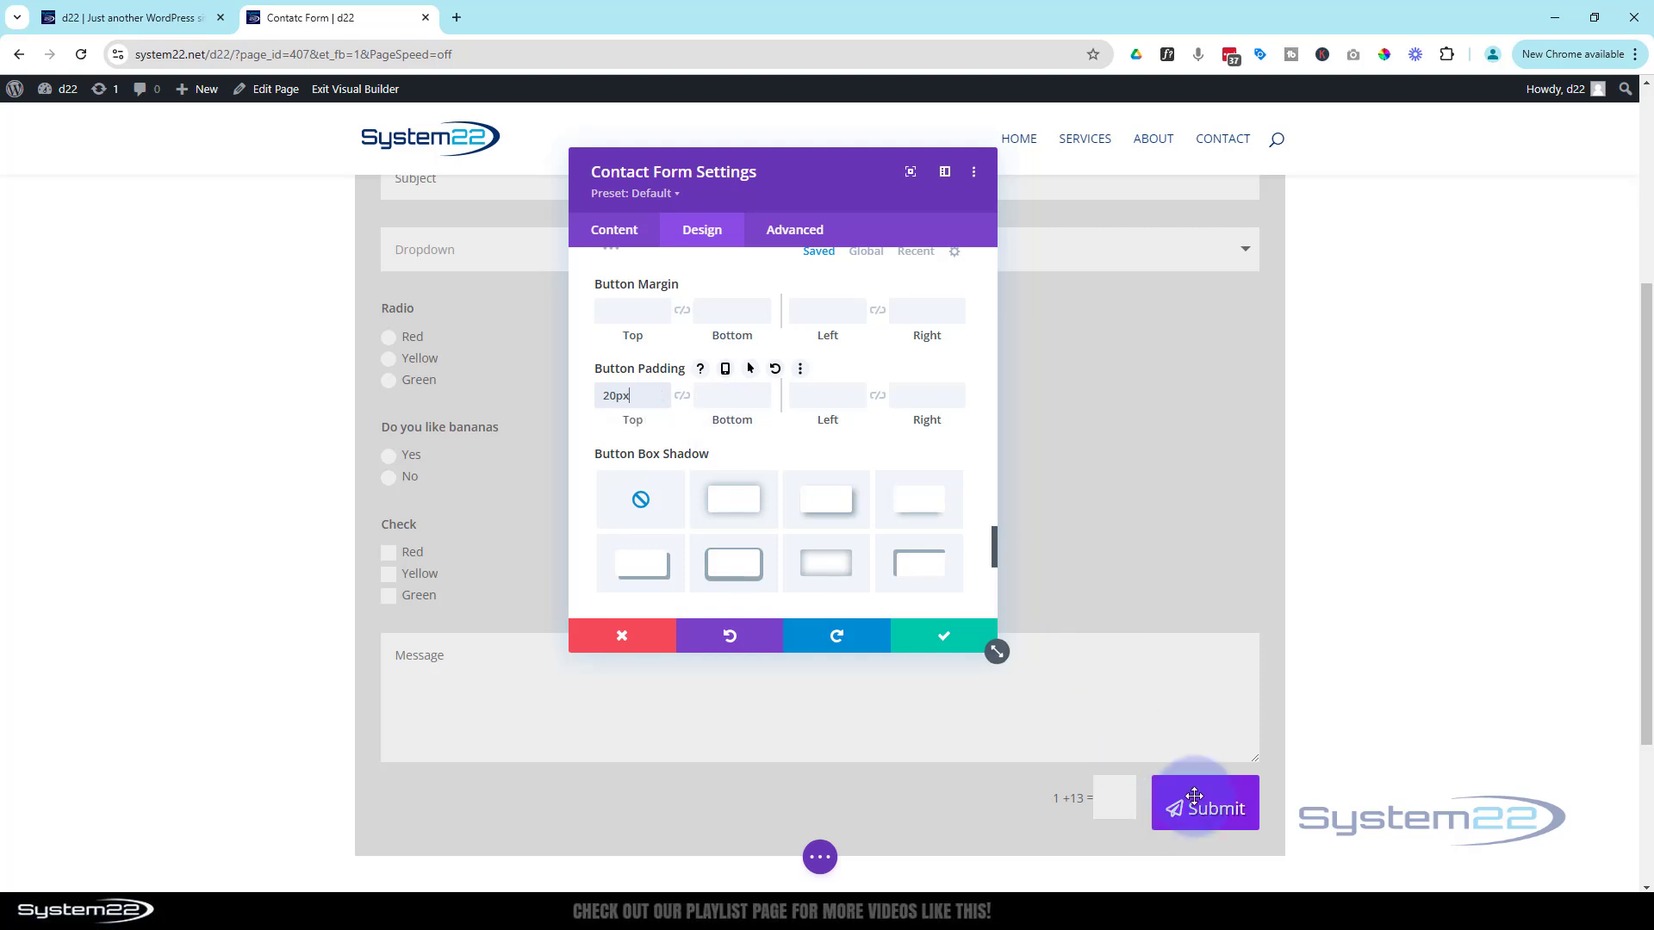
pyautogui.click(681, 396)
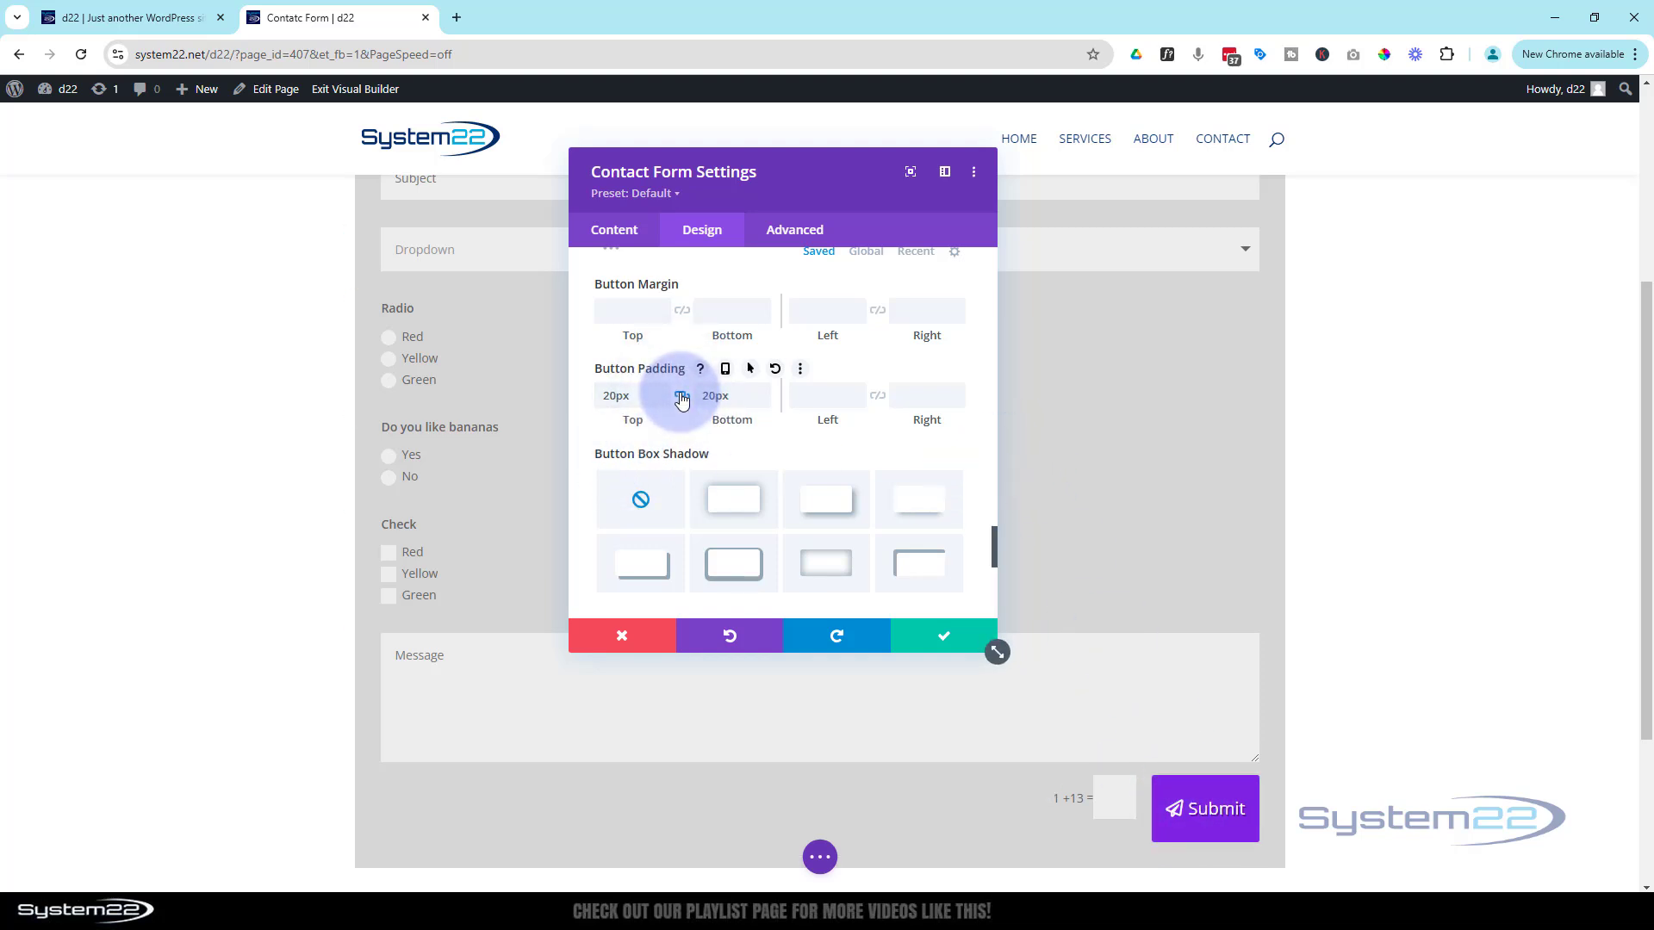
pyautogui.moveTo(734, 396); pyautogui.dragTo(684, 396)
pyautogui.press('BackSpace')
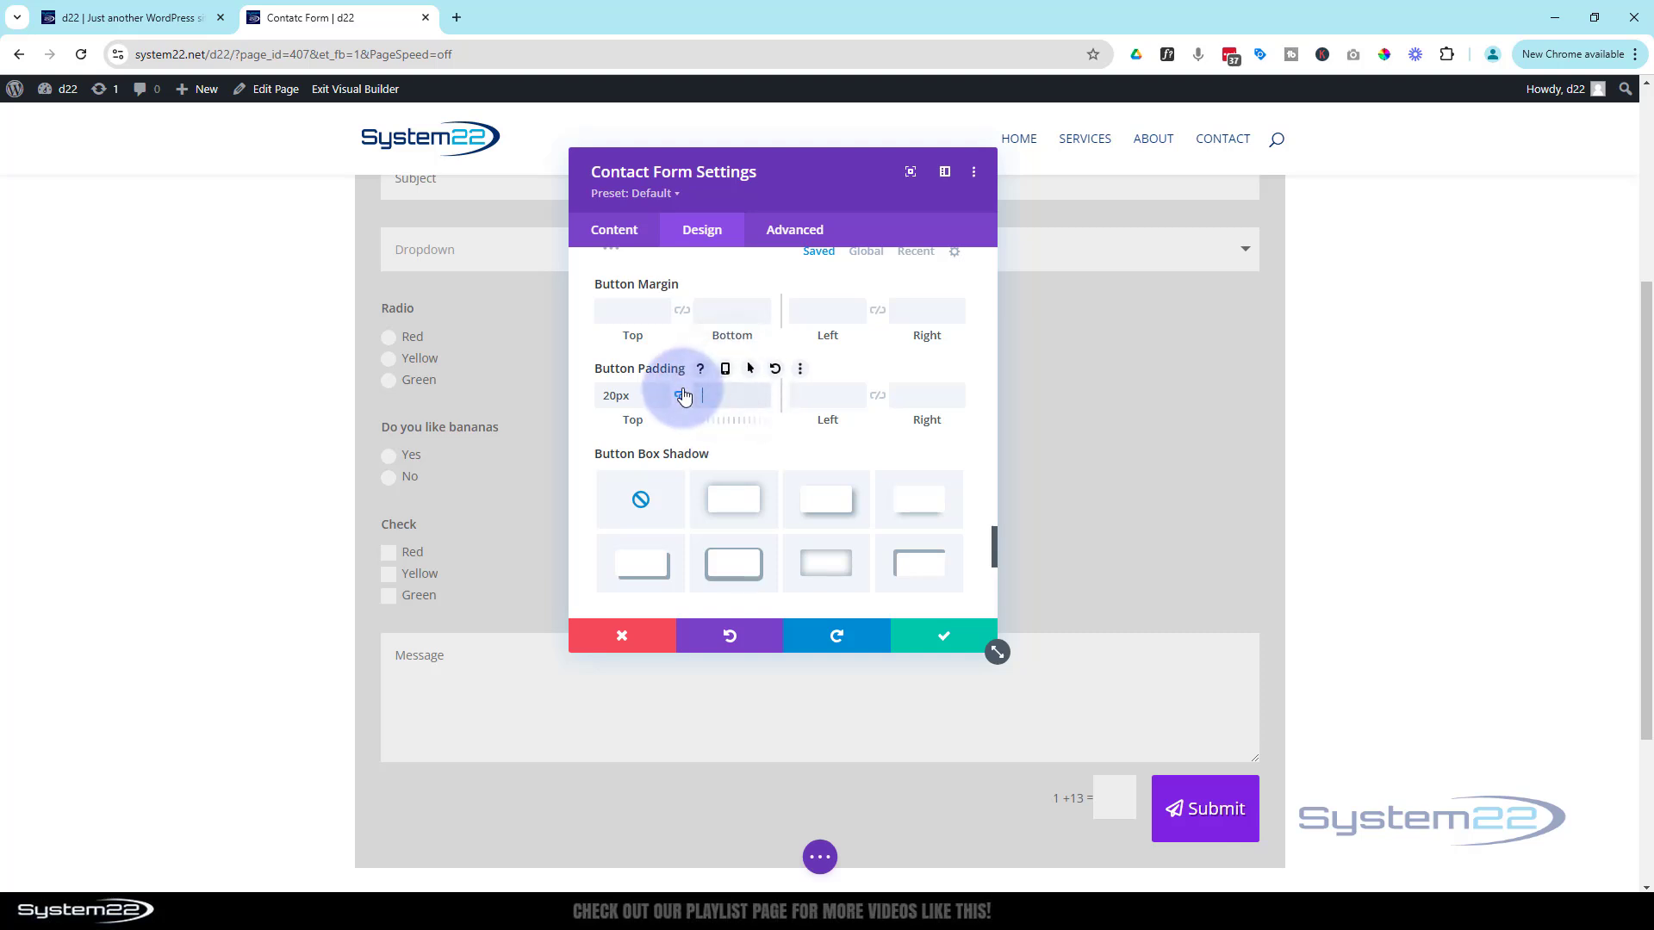
# Set the button's left padding to 50px and link the right padding to match
pyautogui.click(828, 397)
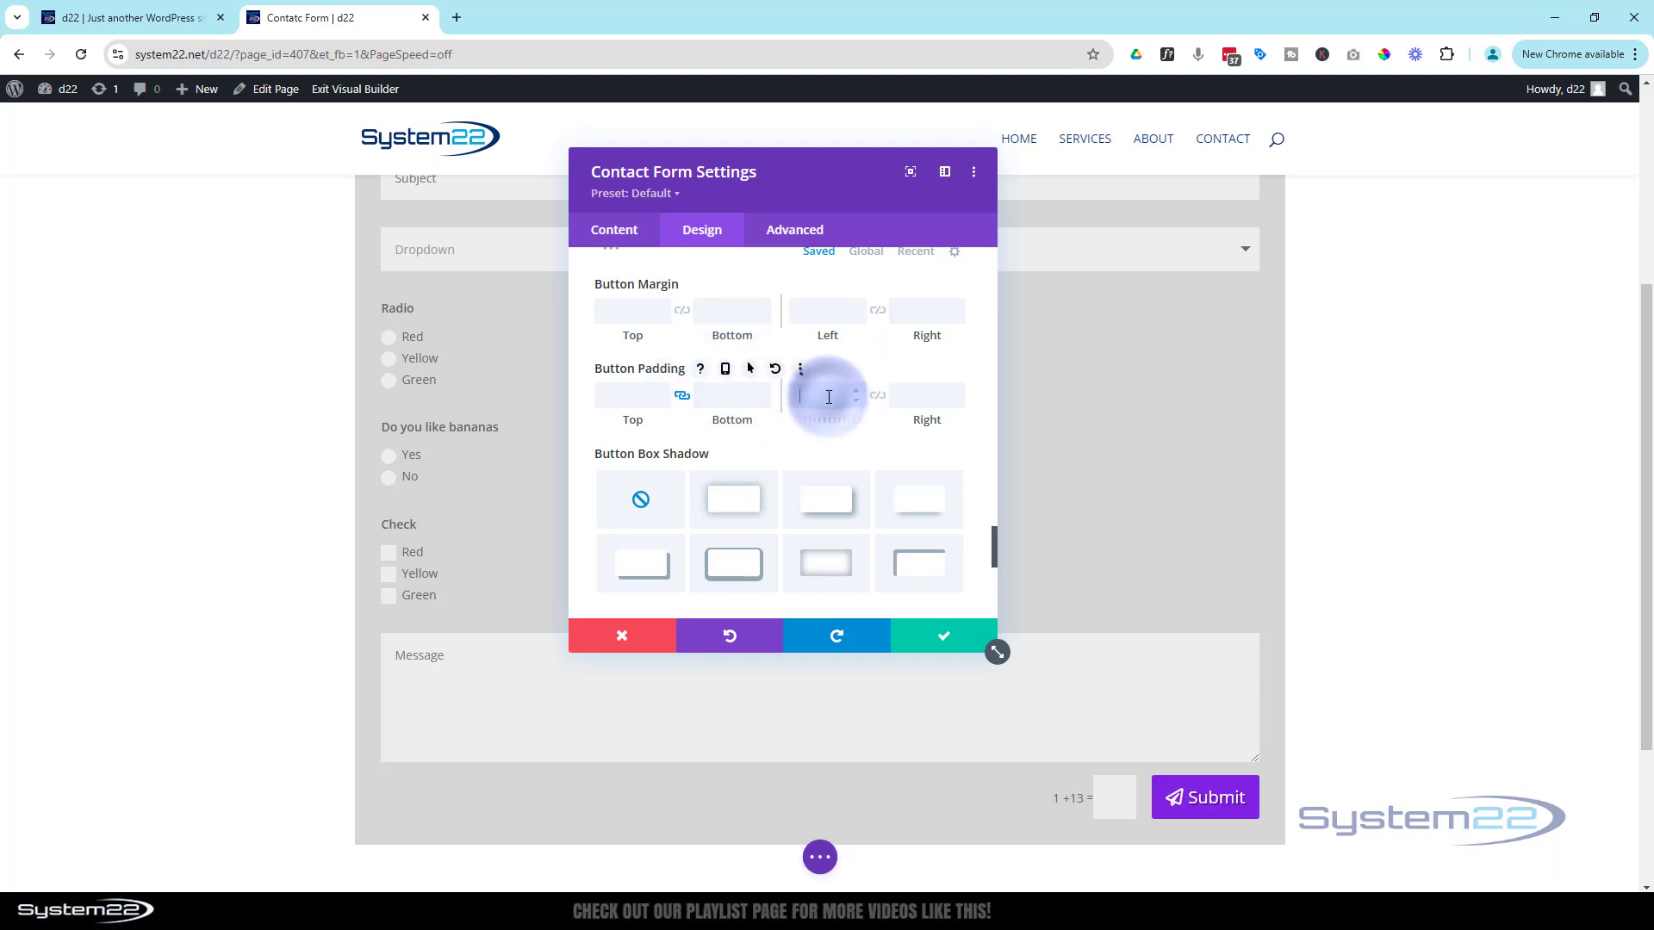
pyautogui.write('50px')
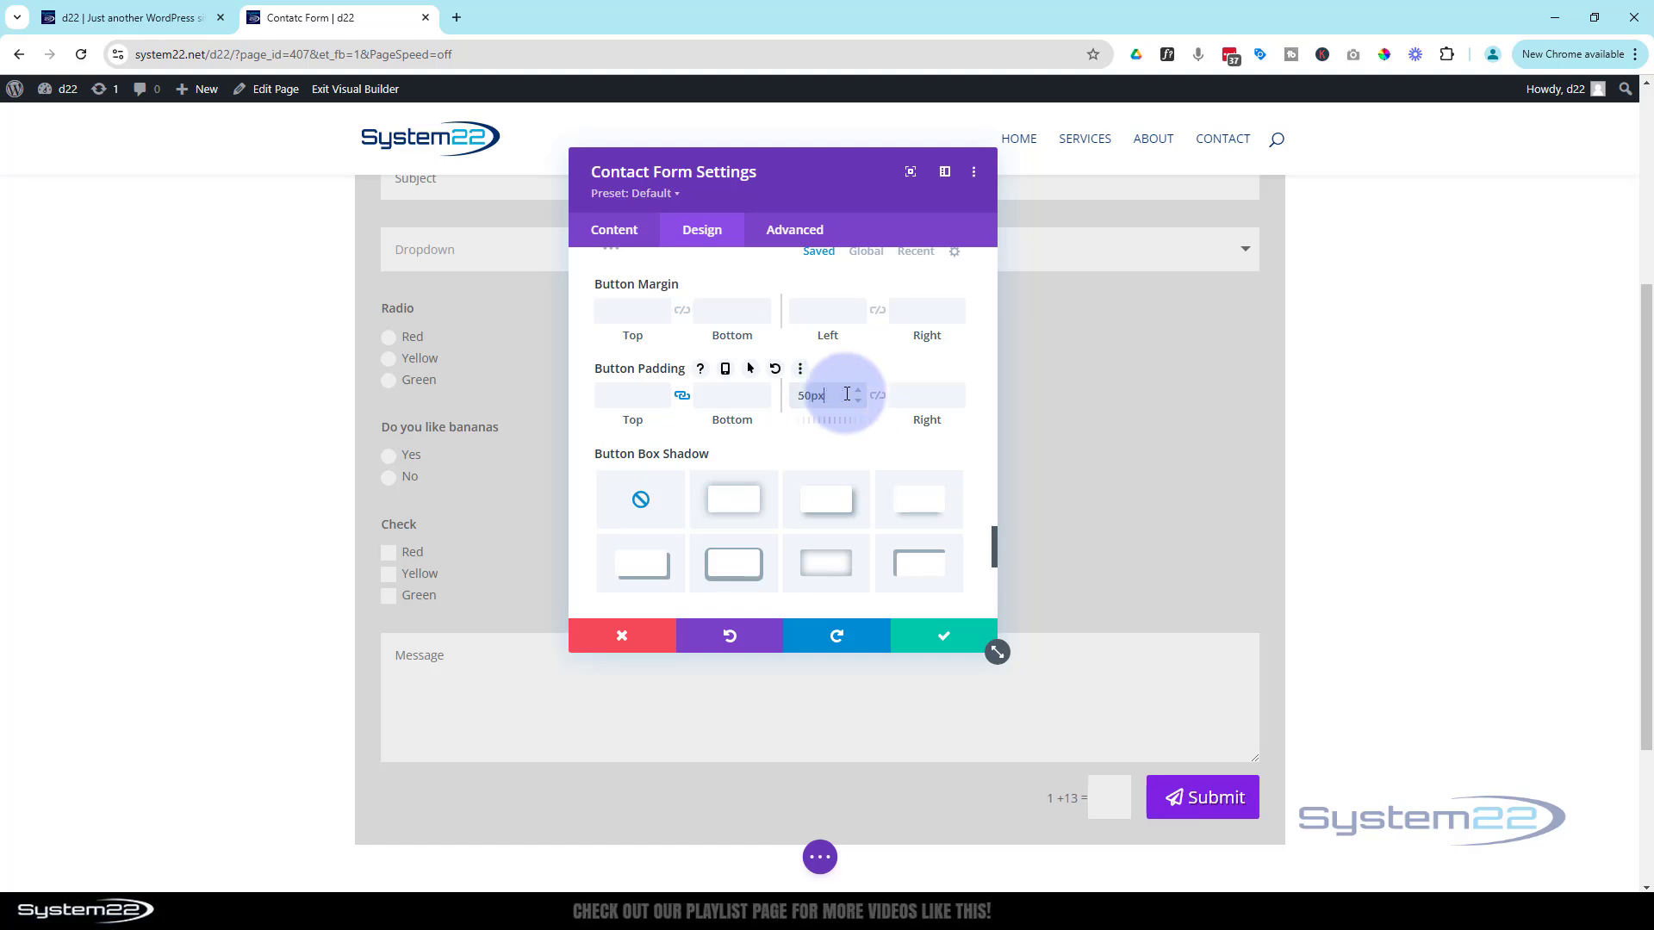
pyautogui.click(878, 397)
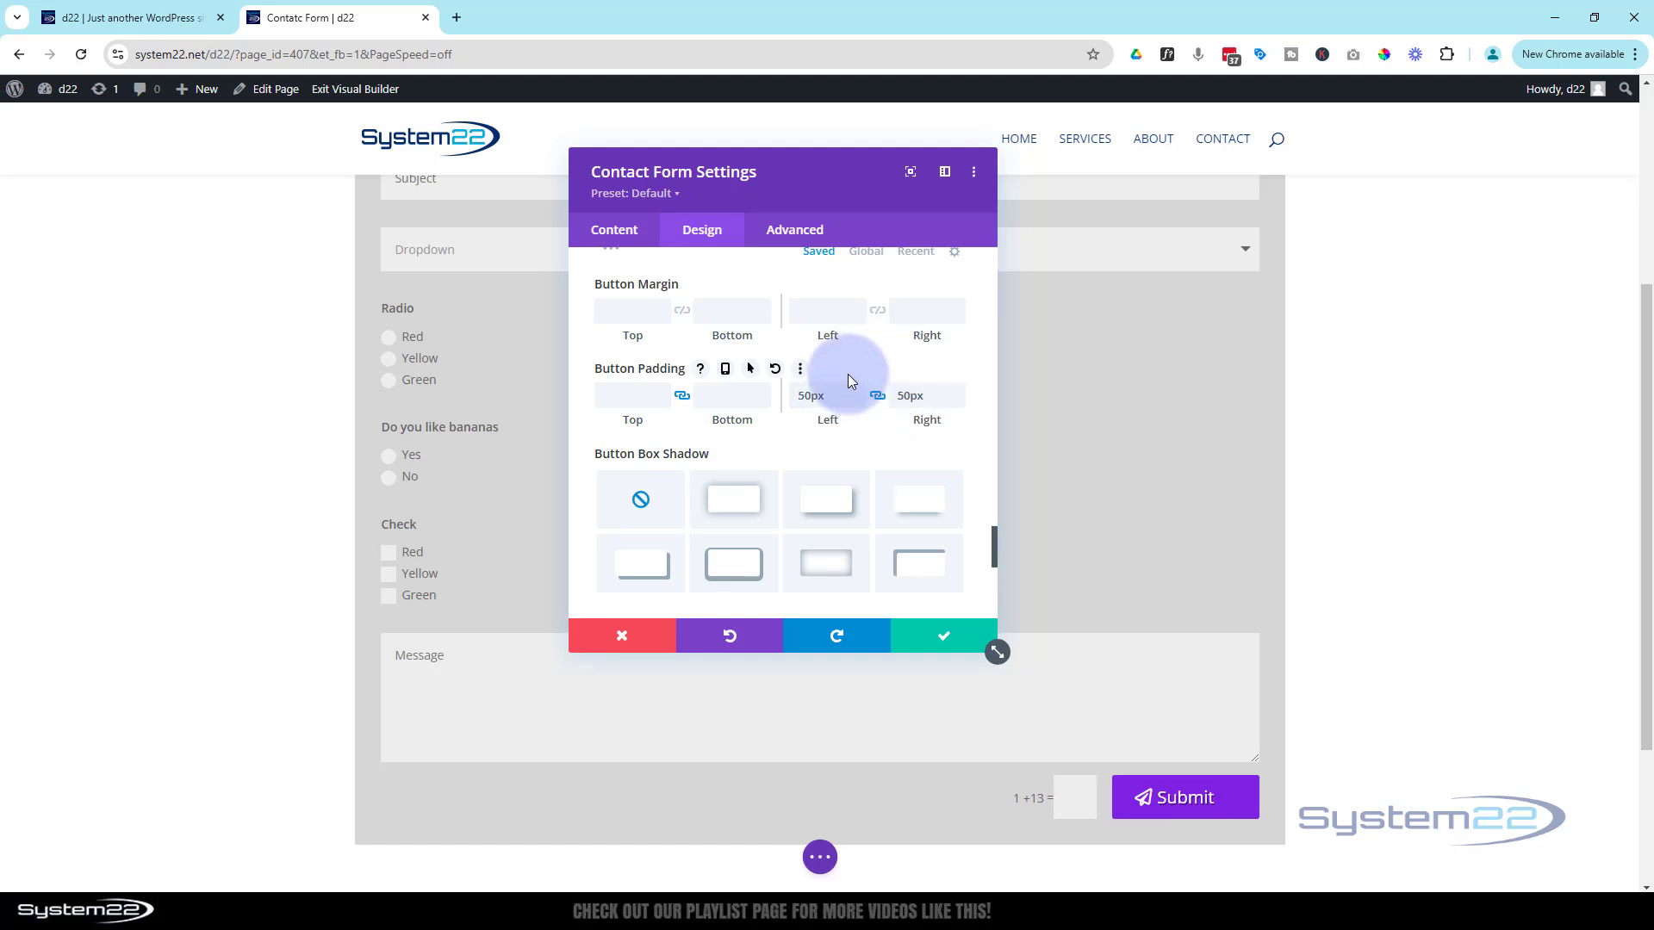
pyautogui.scroll(10, 848, 374)
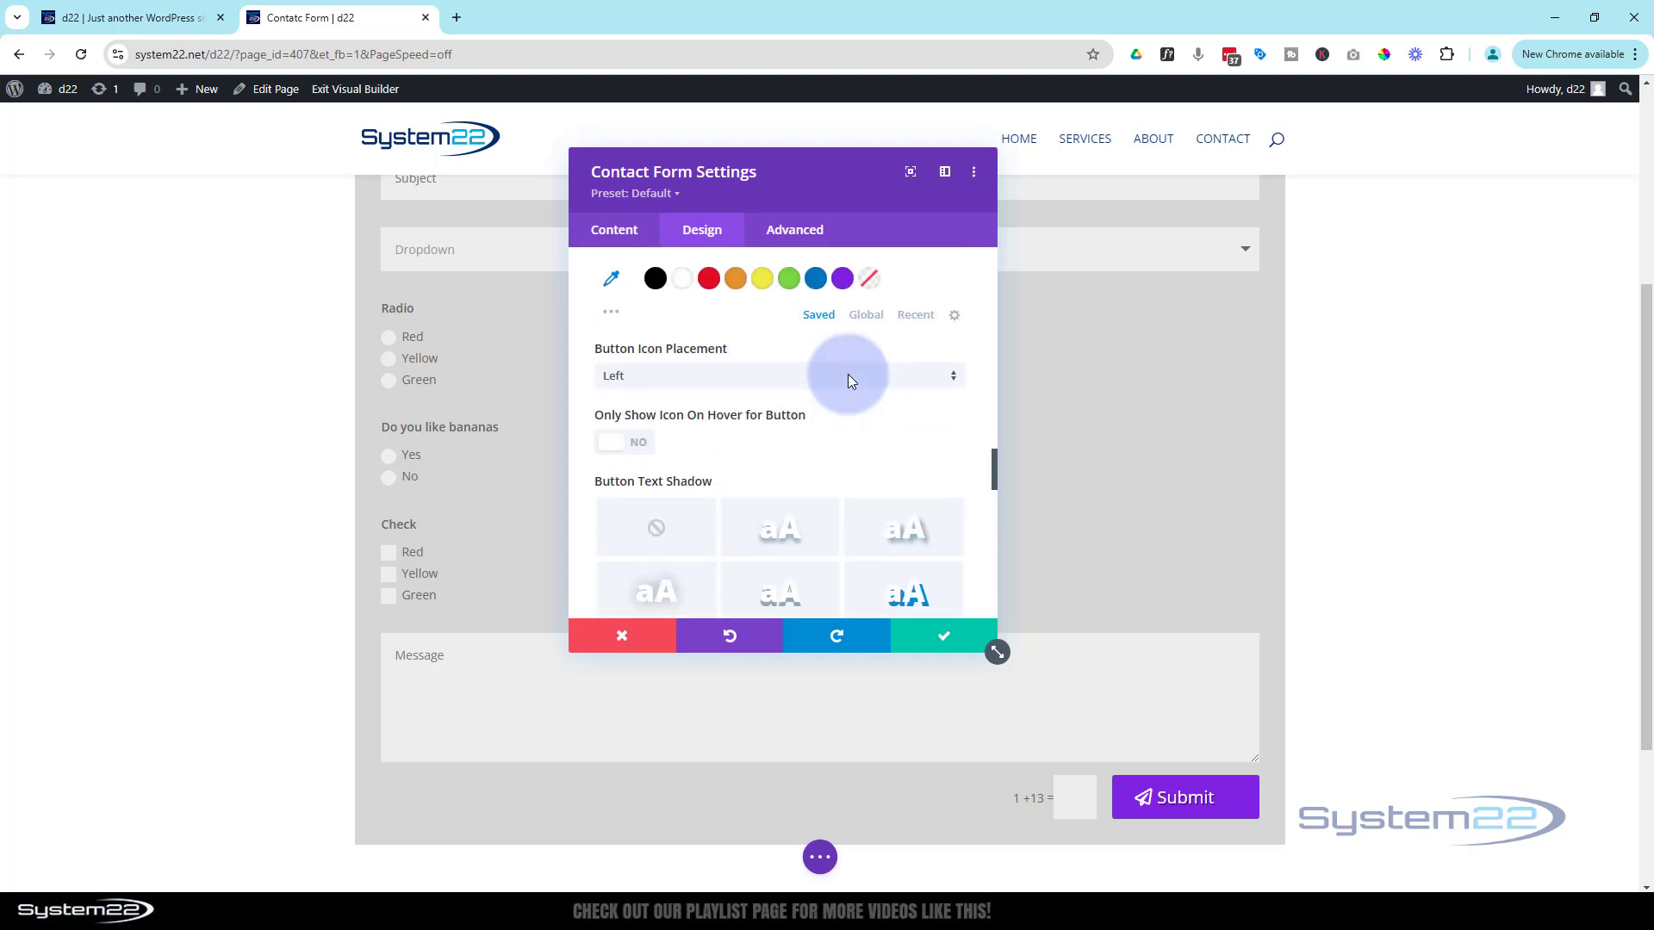
# Switch Show Button Icon to No on the Submit button
pyautogui.scroll(1, 847, 374)
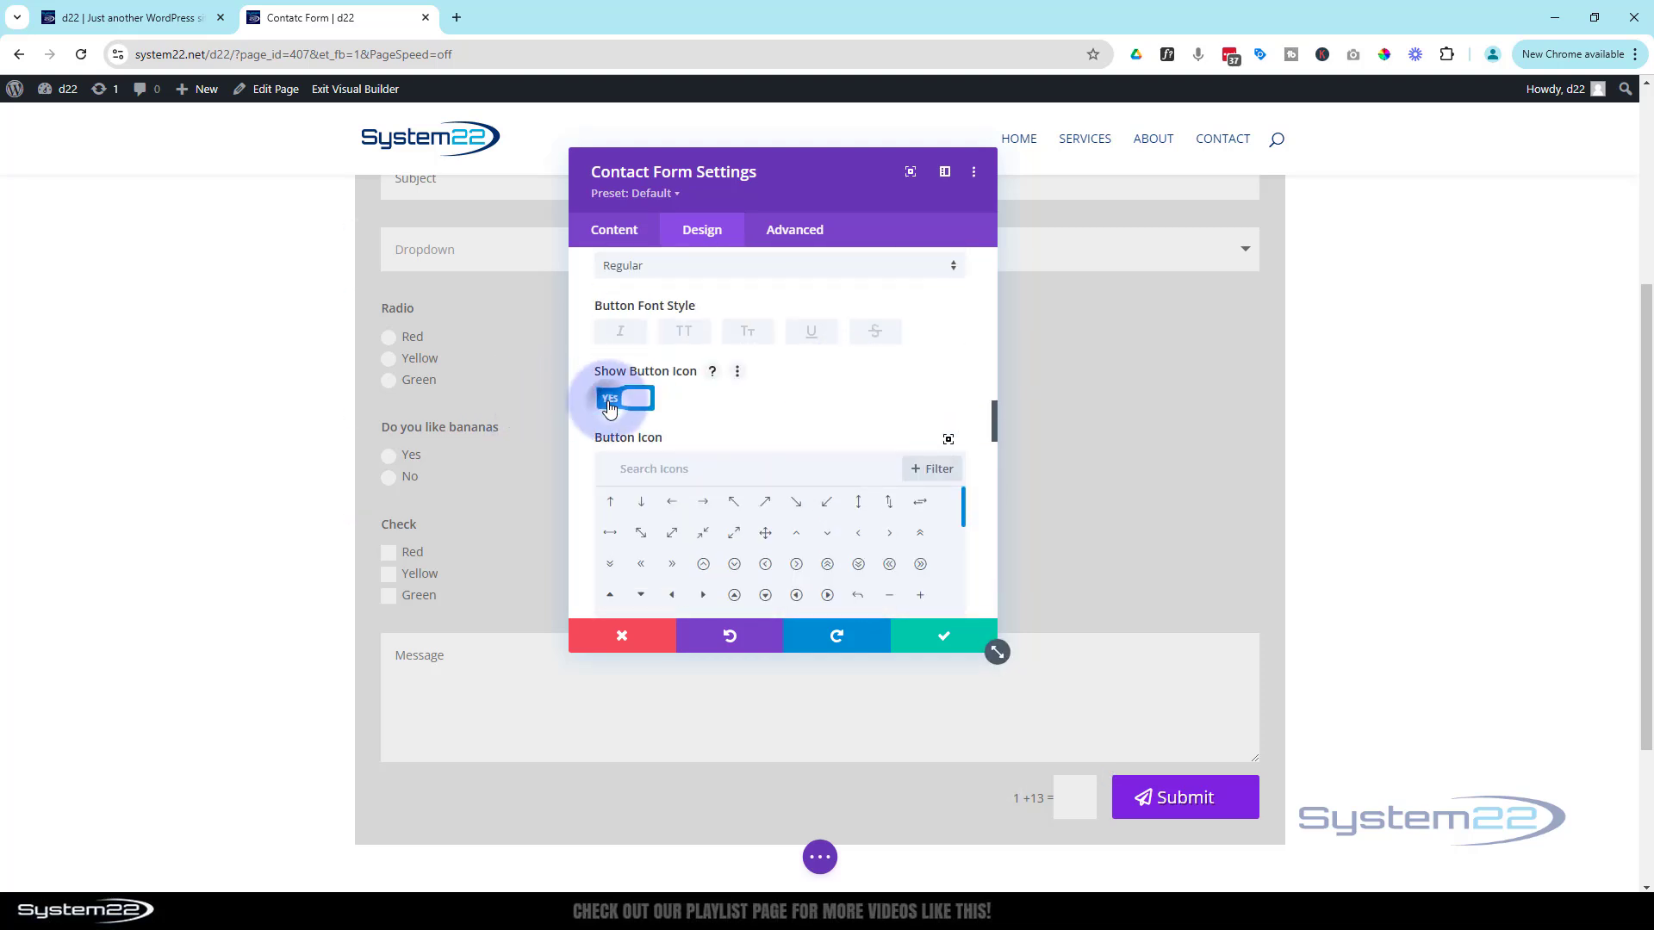
pyautogui.click(609, 400)
pyautogui.scroll(-10, 694, 405)
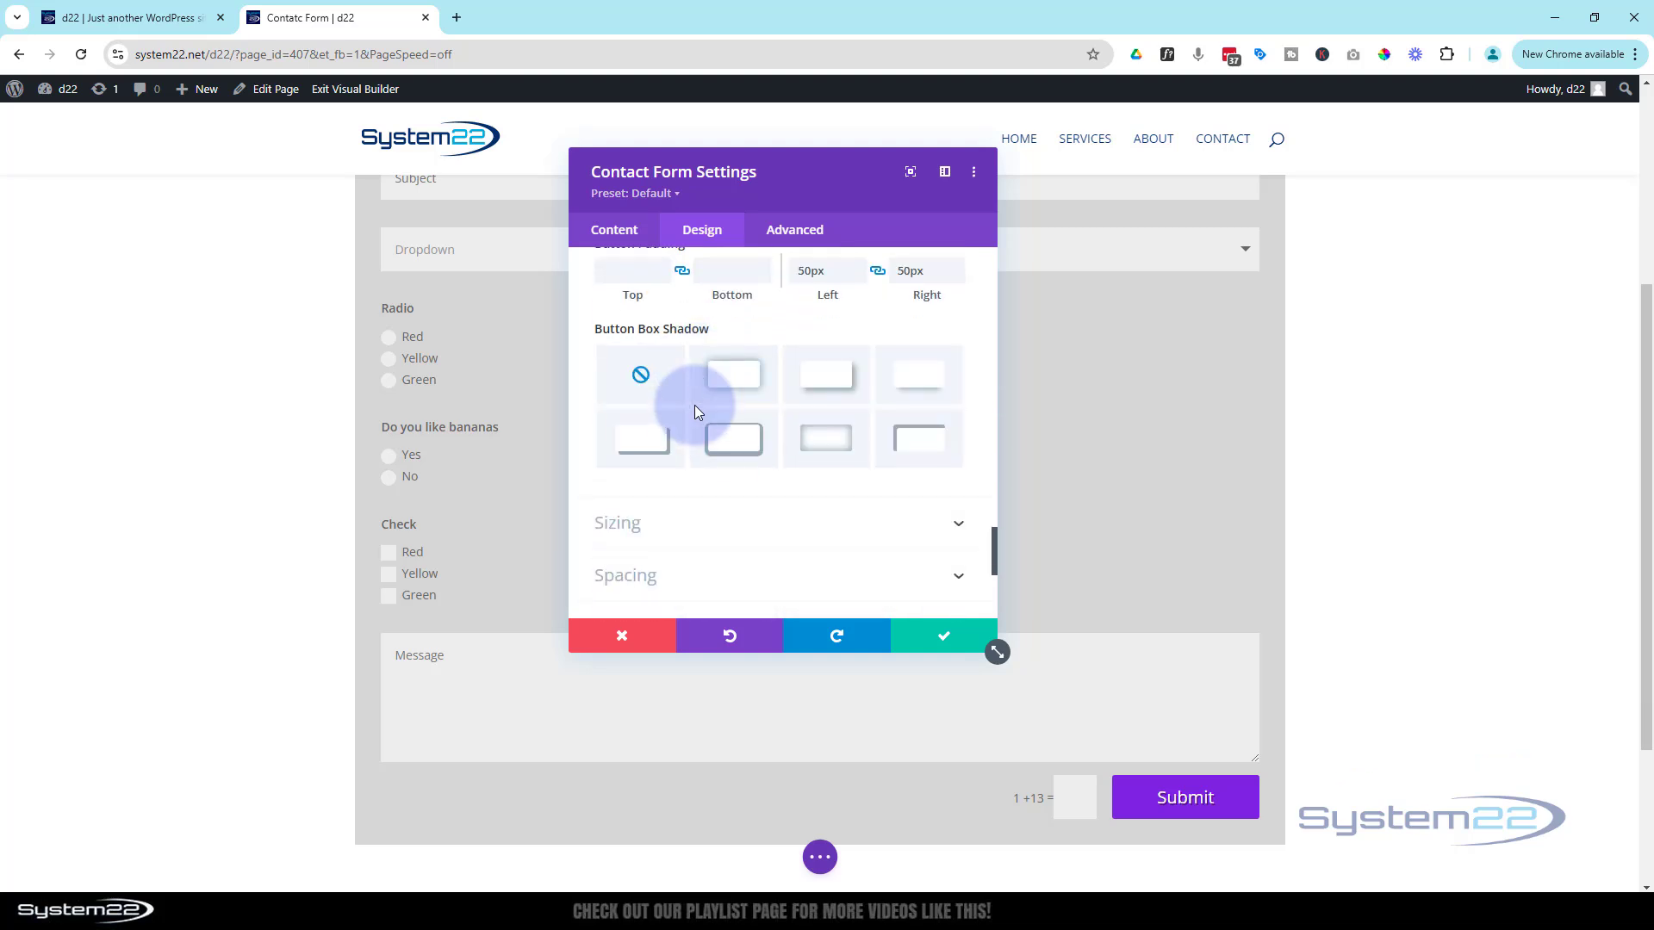
pyautogui.scroll(3, 696, 412)
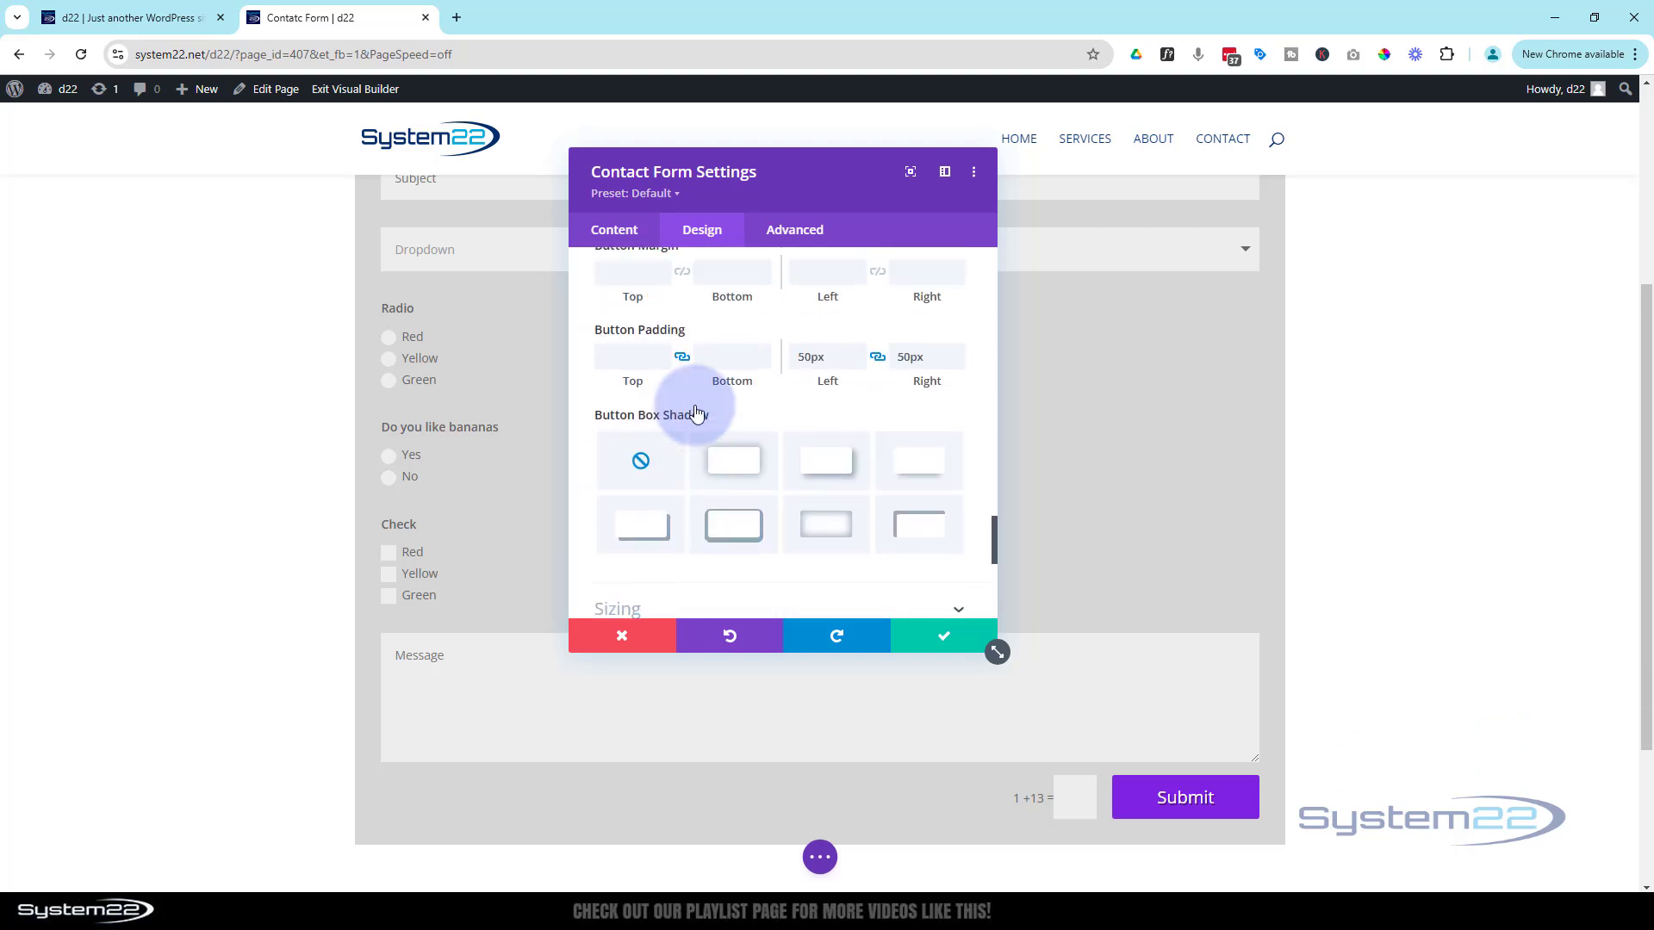
# Compare Button Box Shadow presets and settle on the fourth shadow style
pyautogui.click(733, 459)
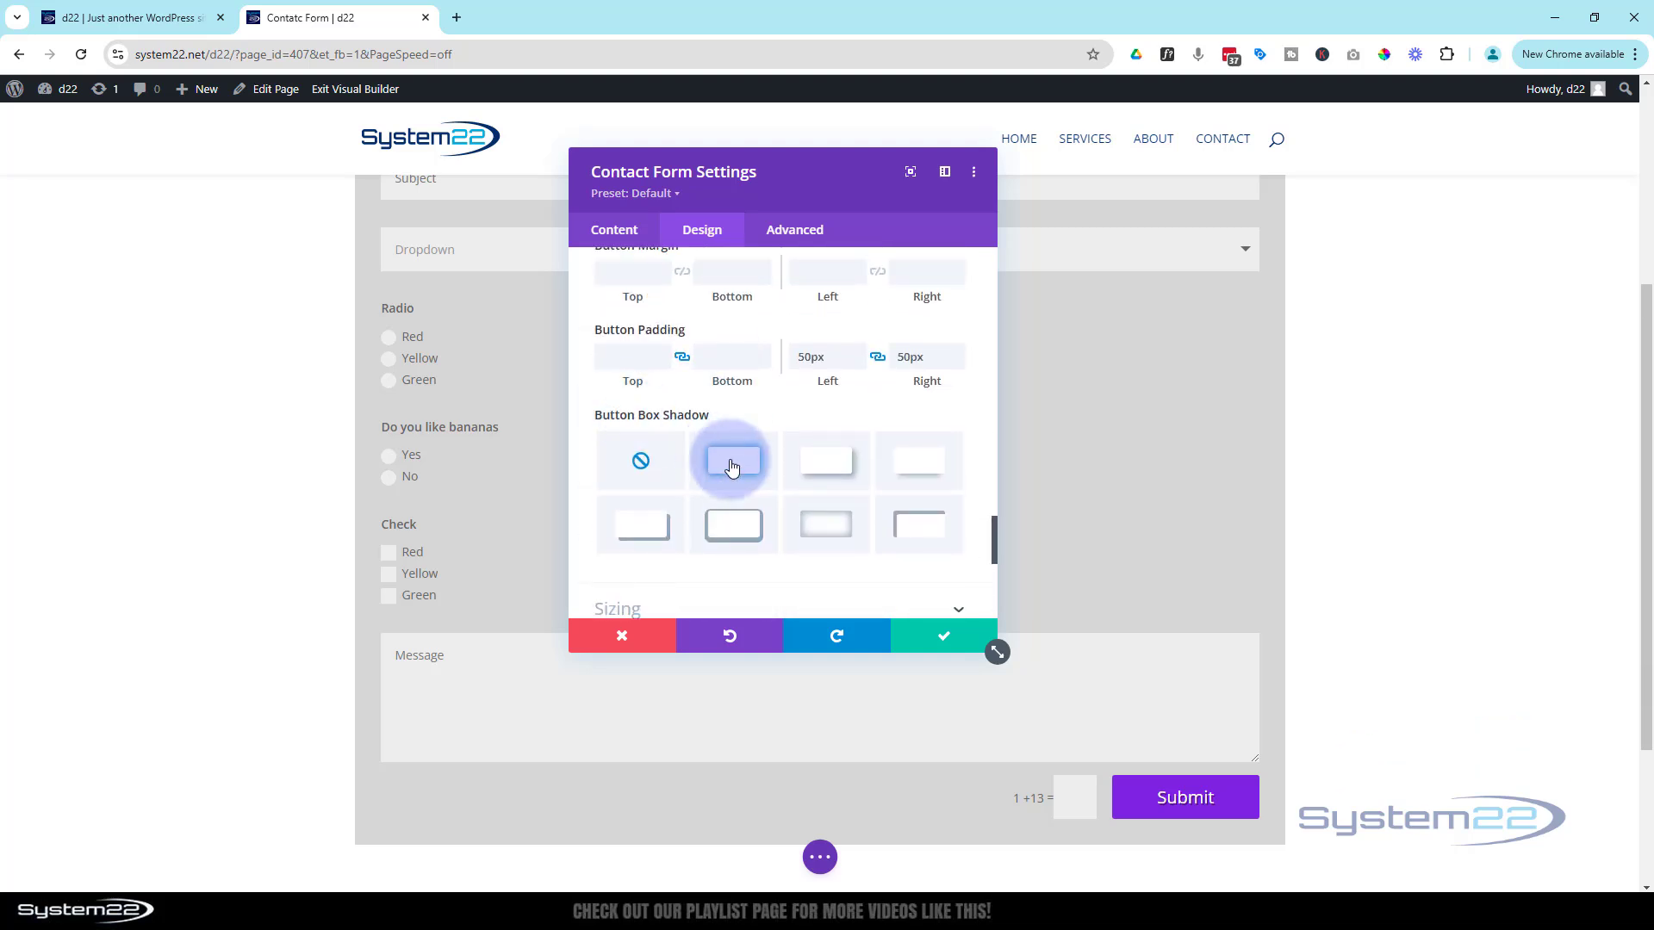
pyautogui.click(834, 468)
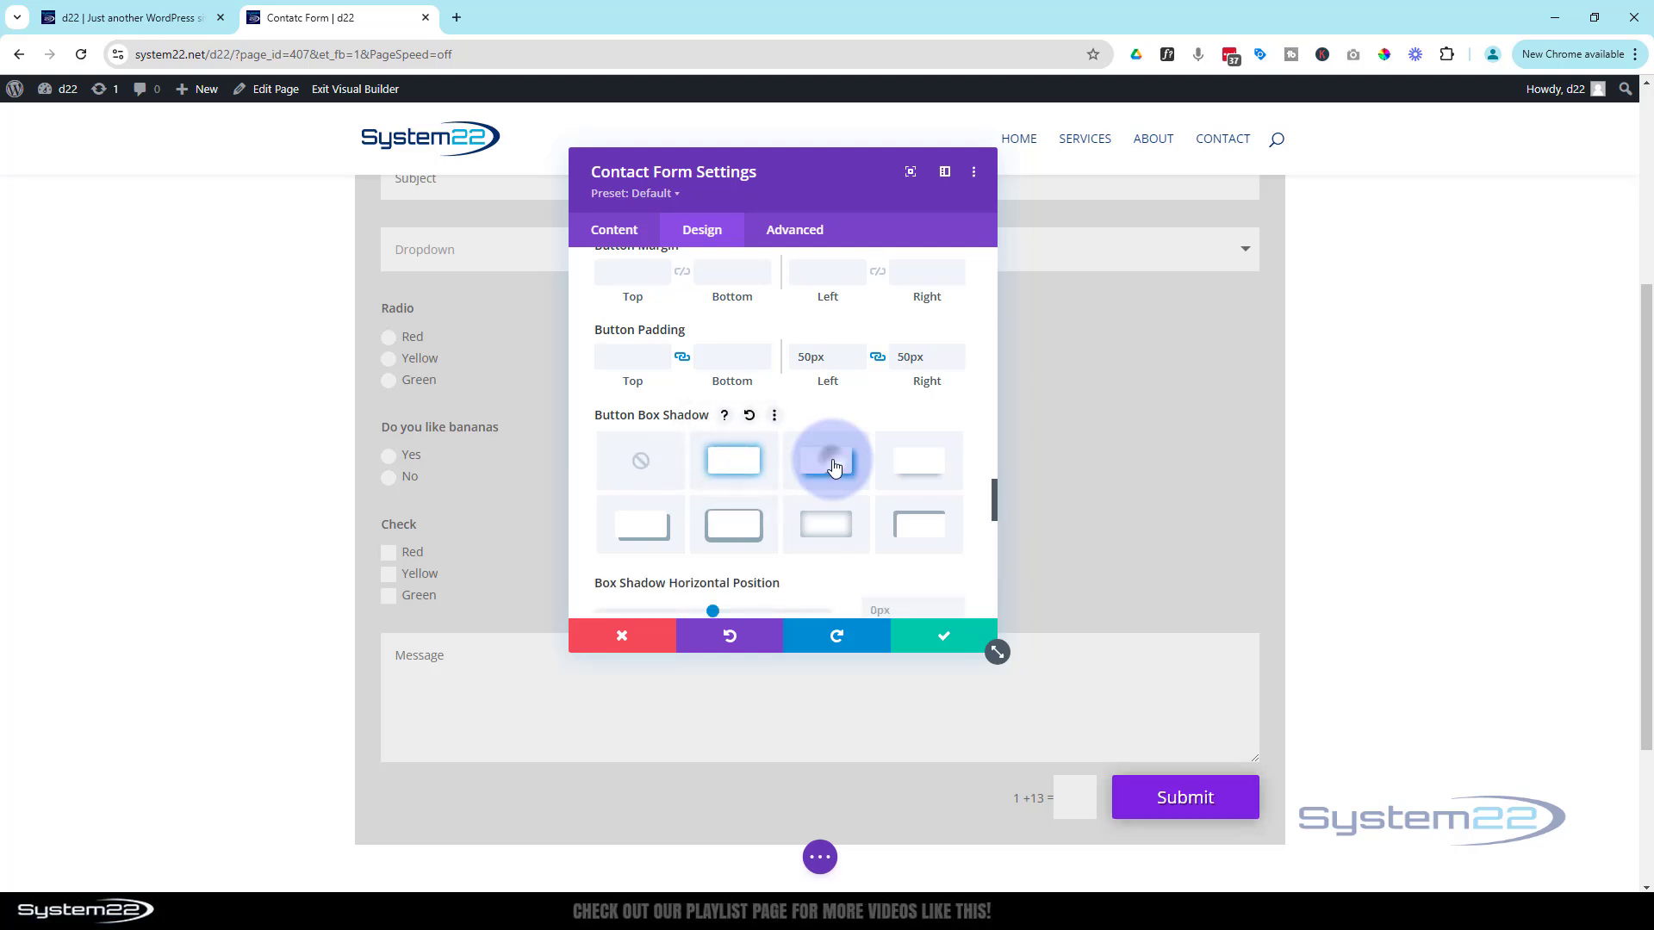
pyautogui.click(907, 468)
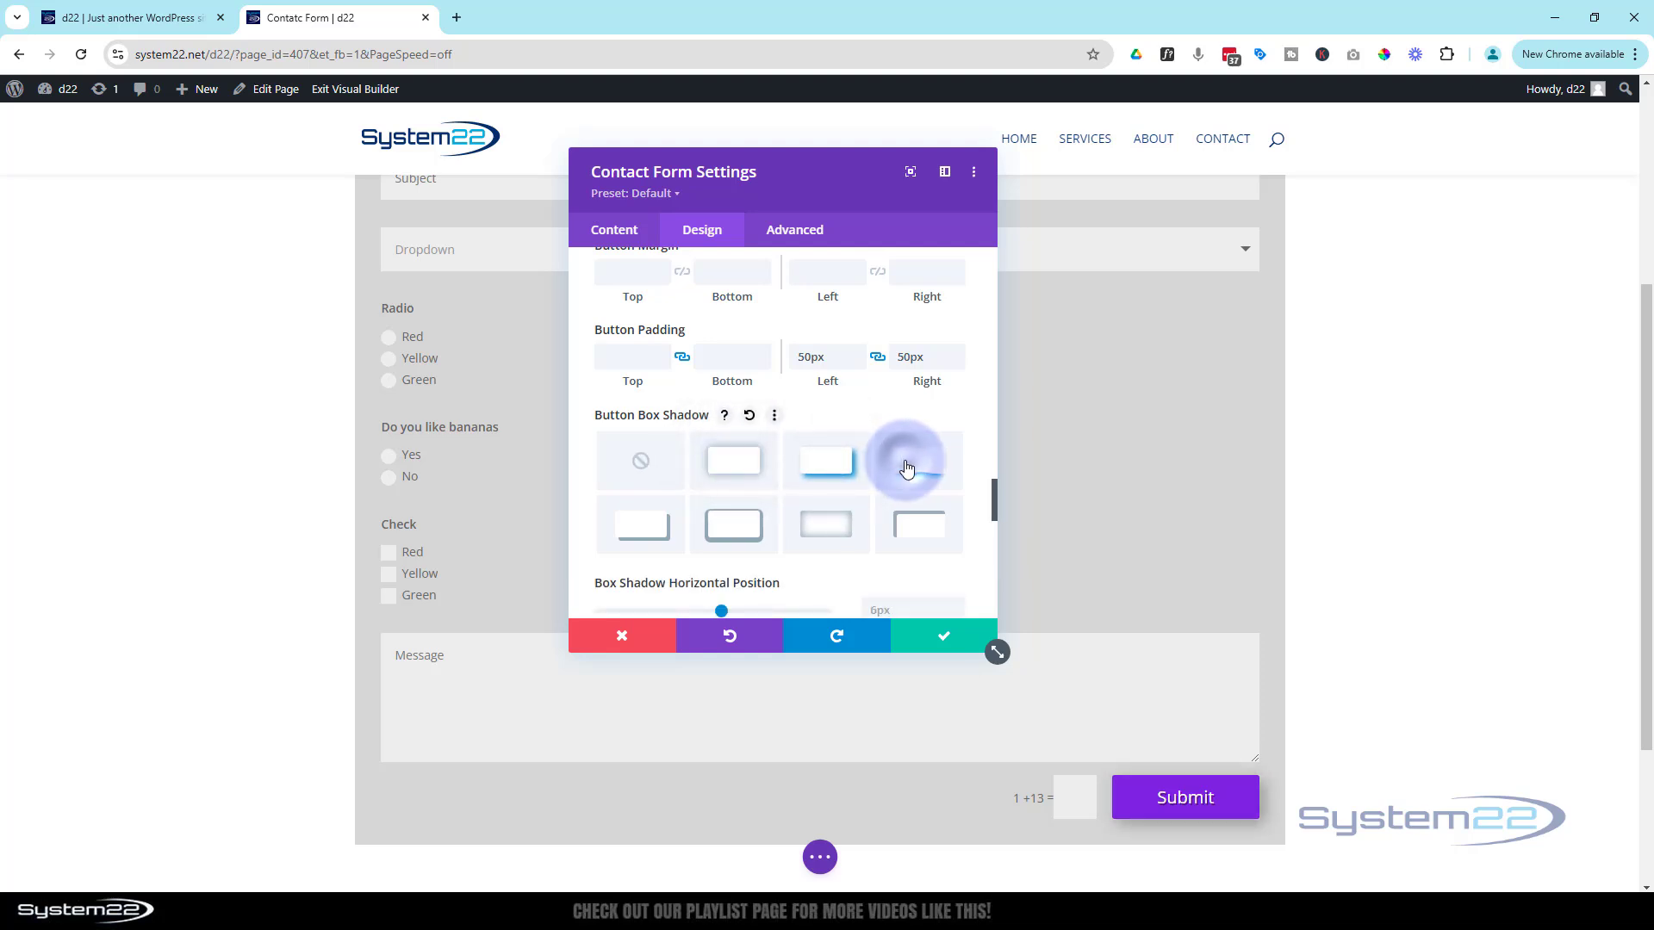
pyautogui.click(644, 529)
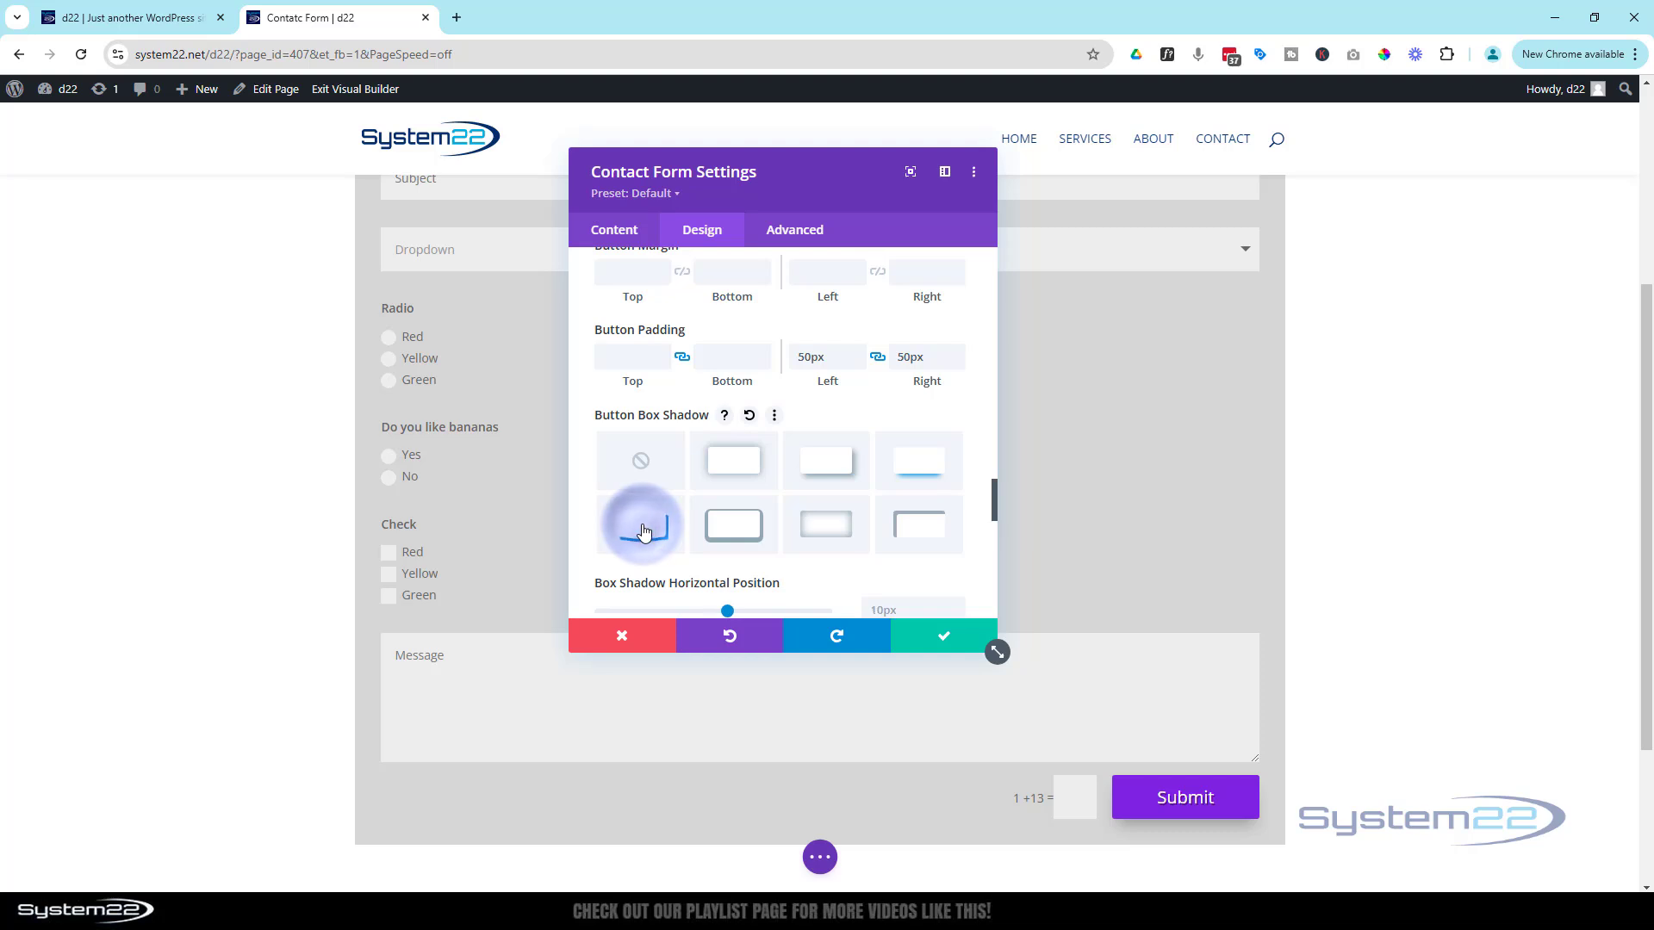
pyautogui.click(735, 526)
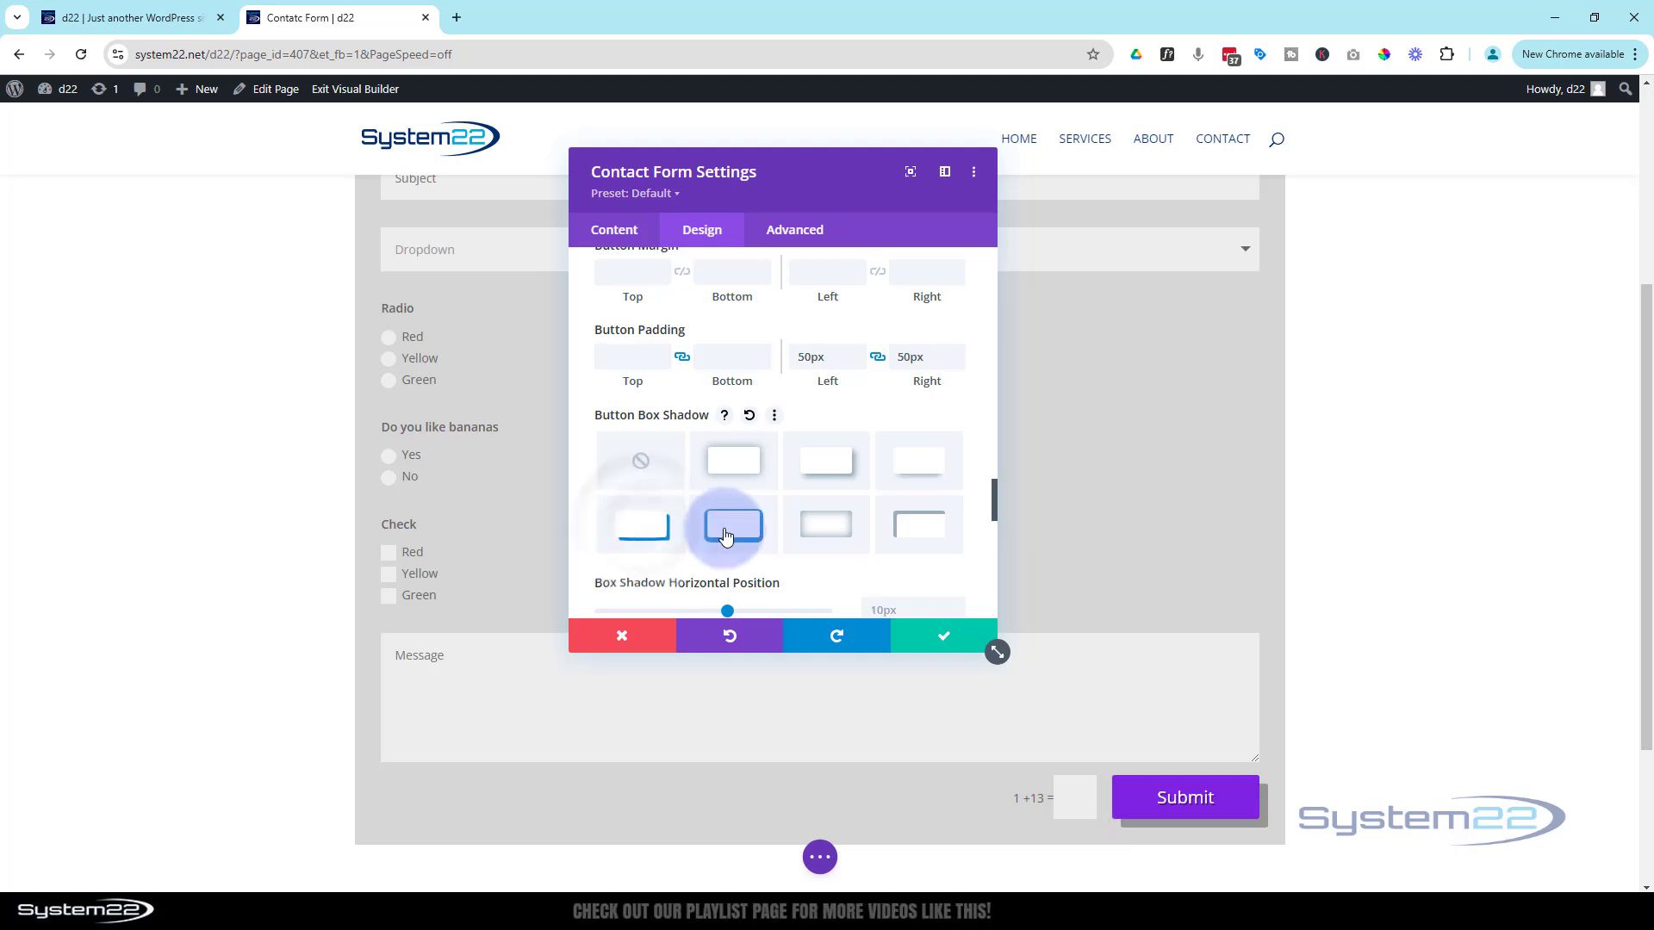
pyautogui.click(832, 529)
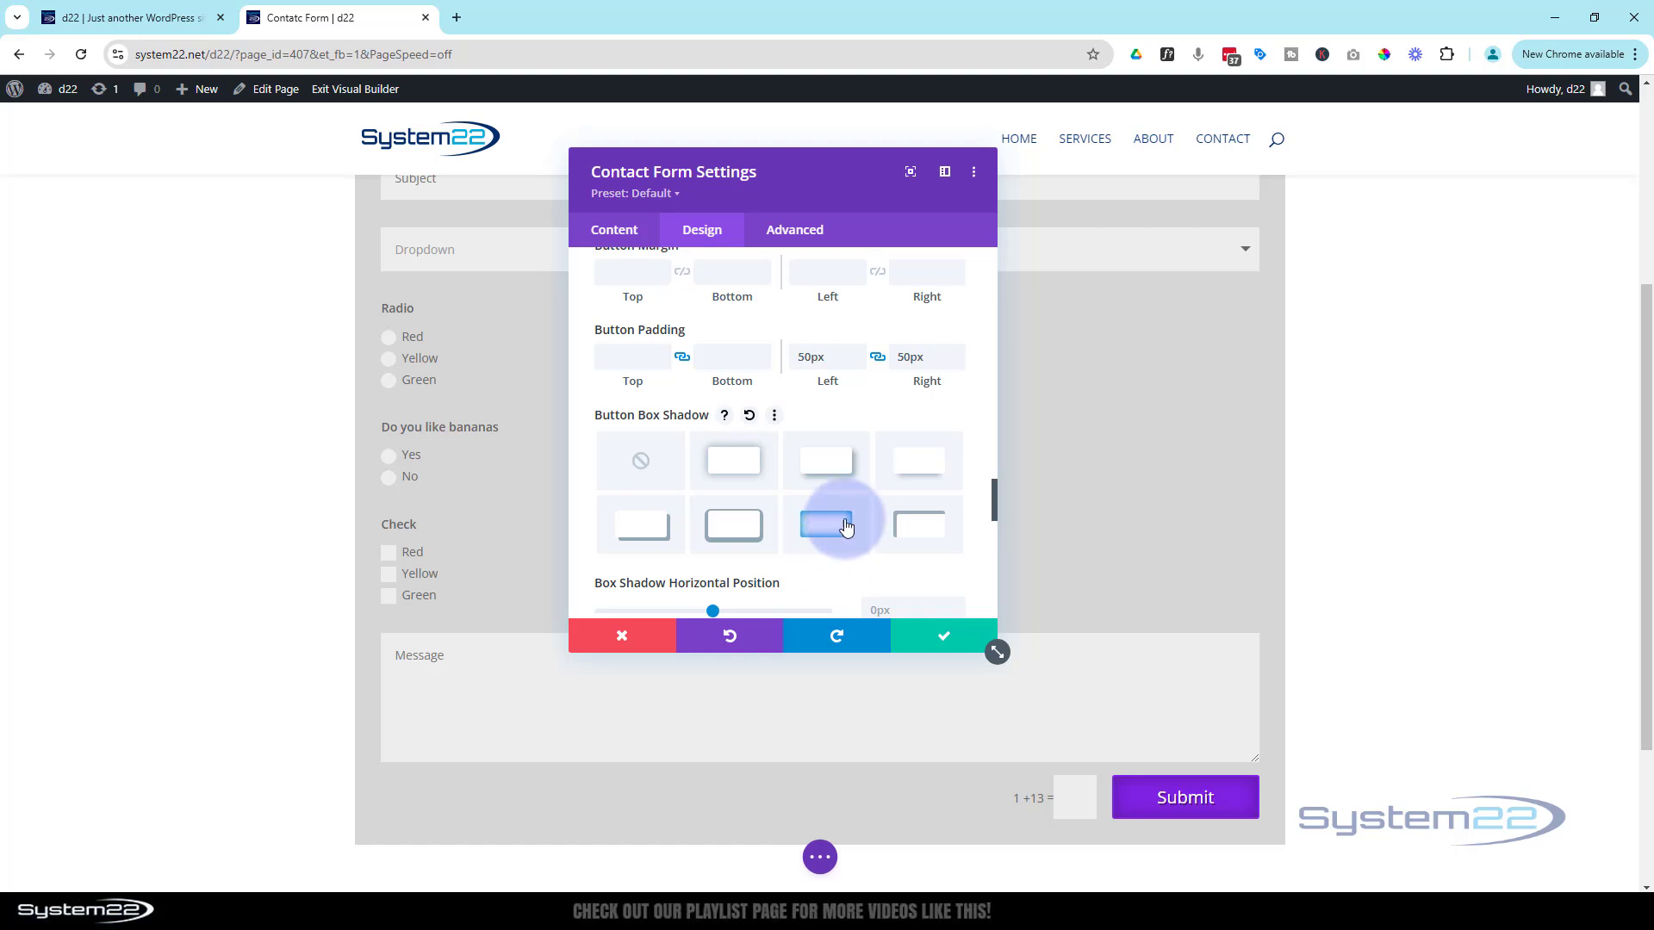
pyautogui.click(926, 474)
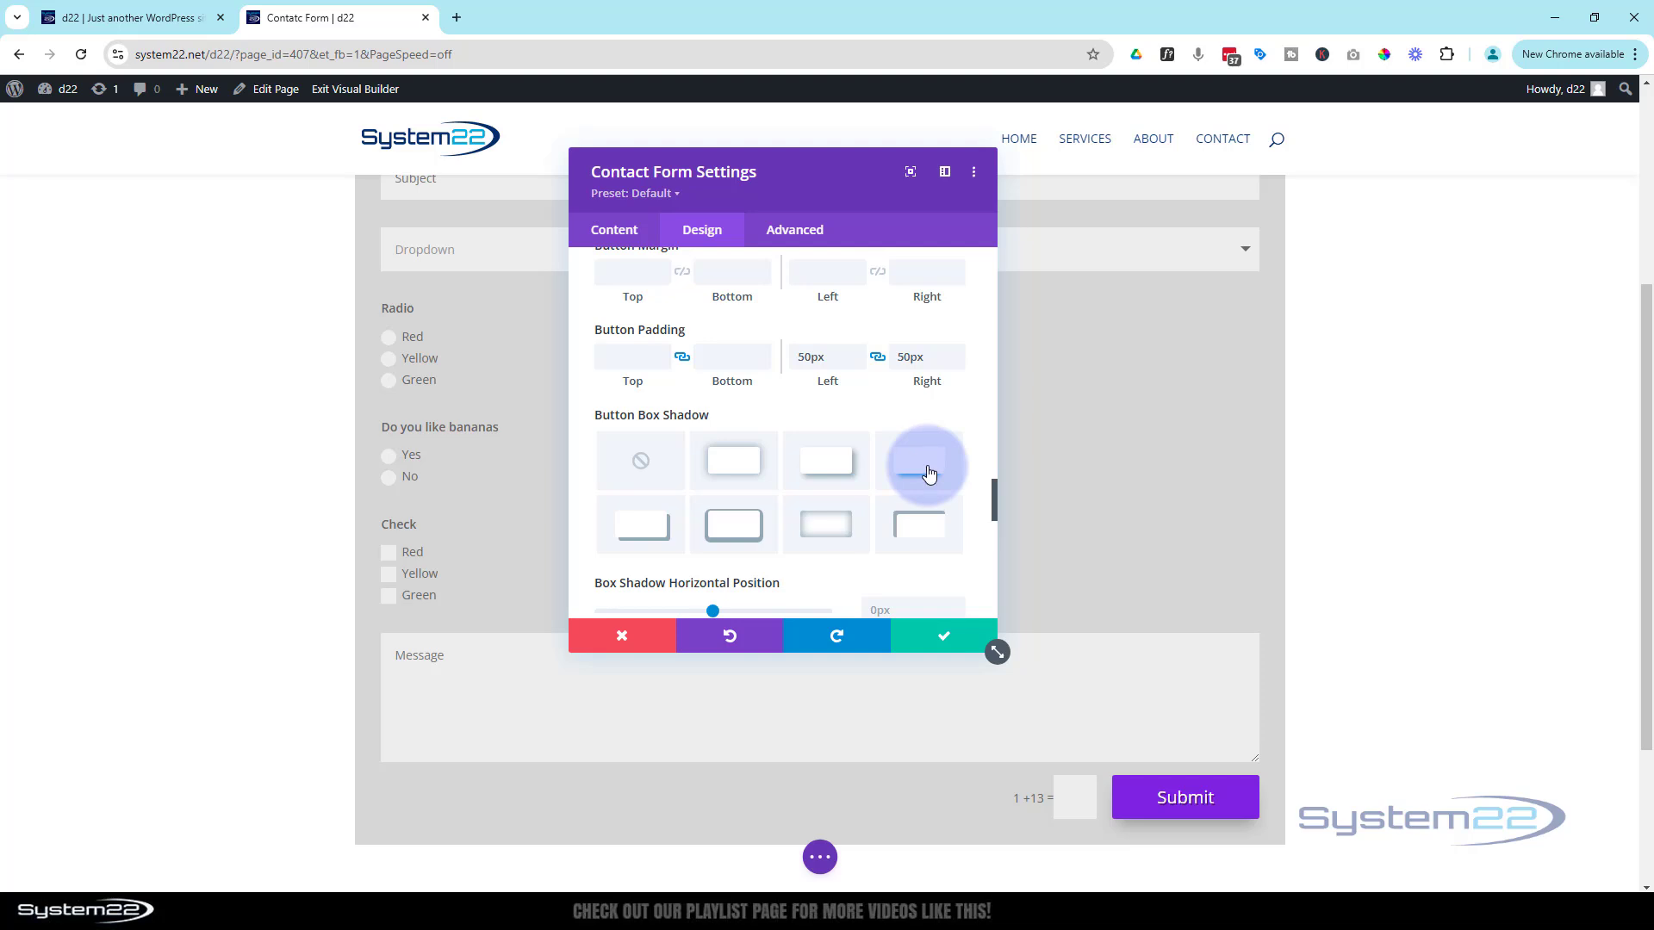
pyautogui.scroll(-8, 913, 470)
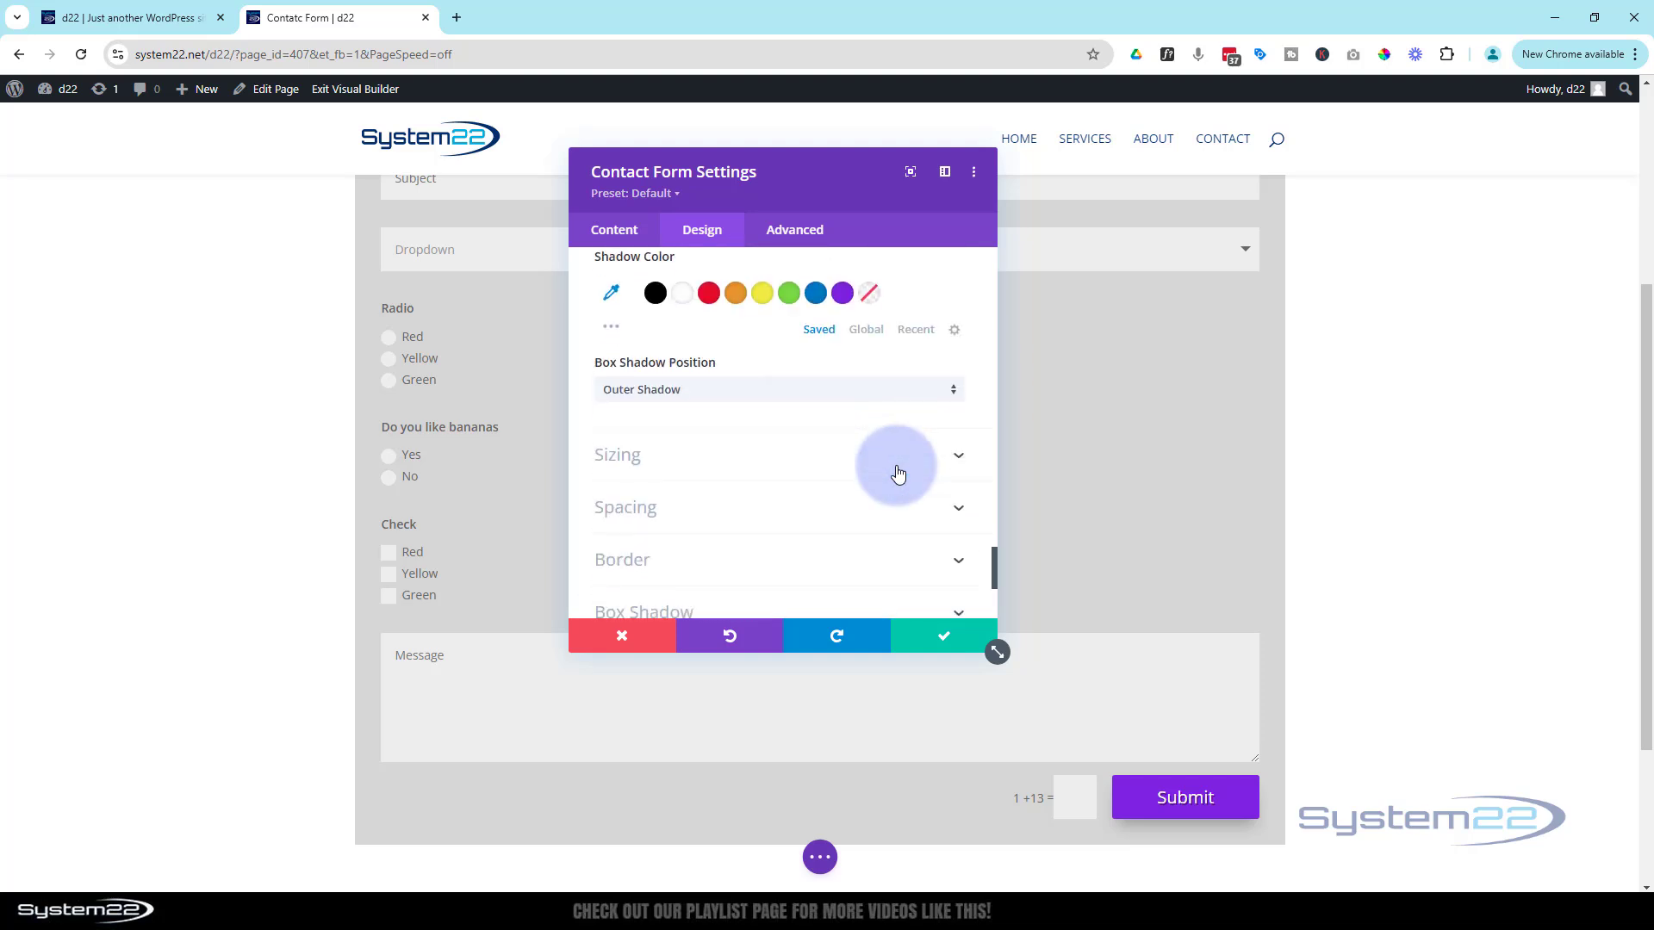
pyautogui.scroll(-2, 897, 473)
pyautogui.scroll(-4, 897, 473)
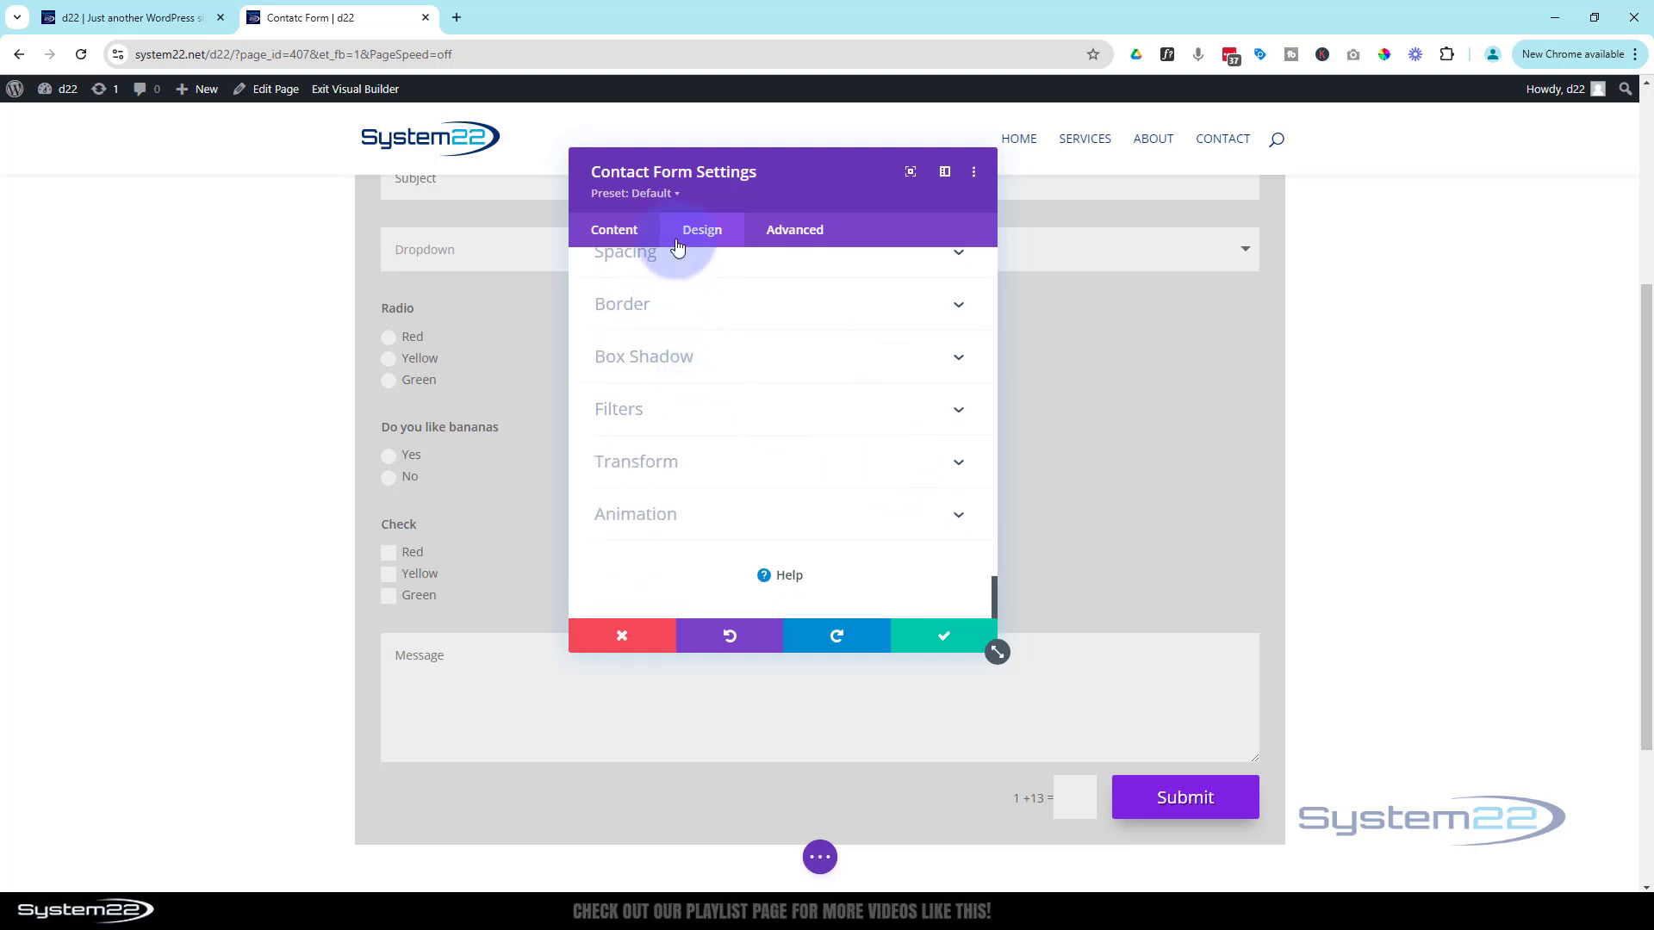
# Review the Content settings, then save and close the contact form settings
pyautogui.click(614, 232)
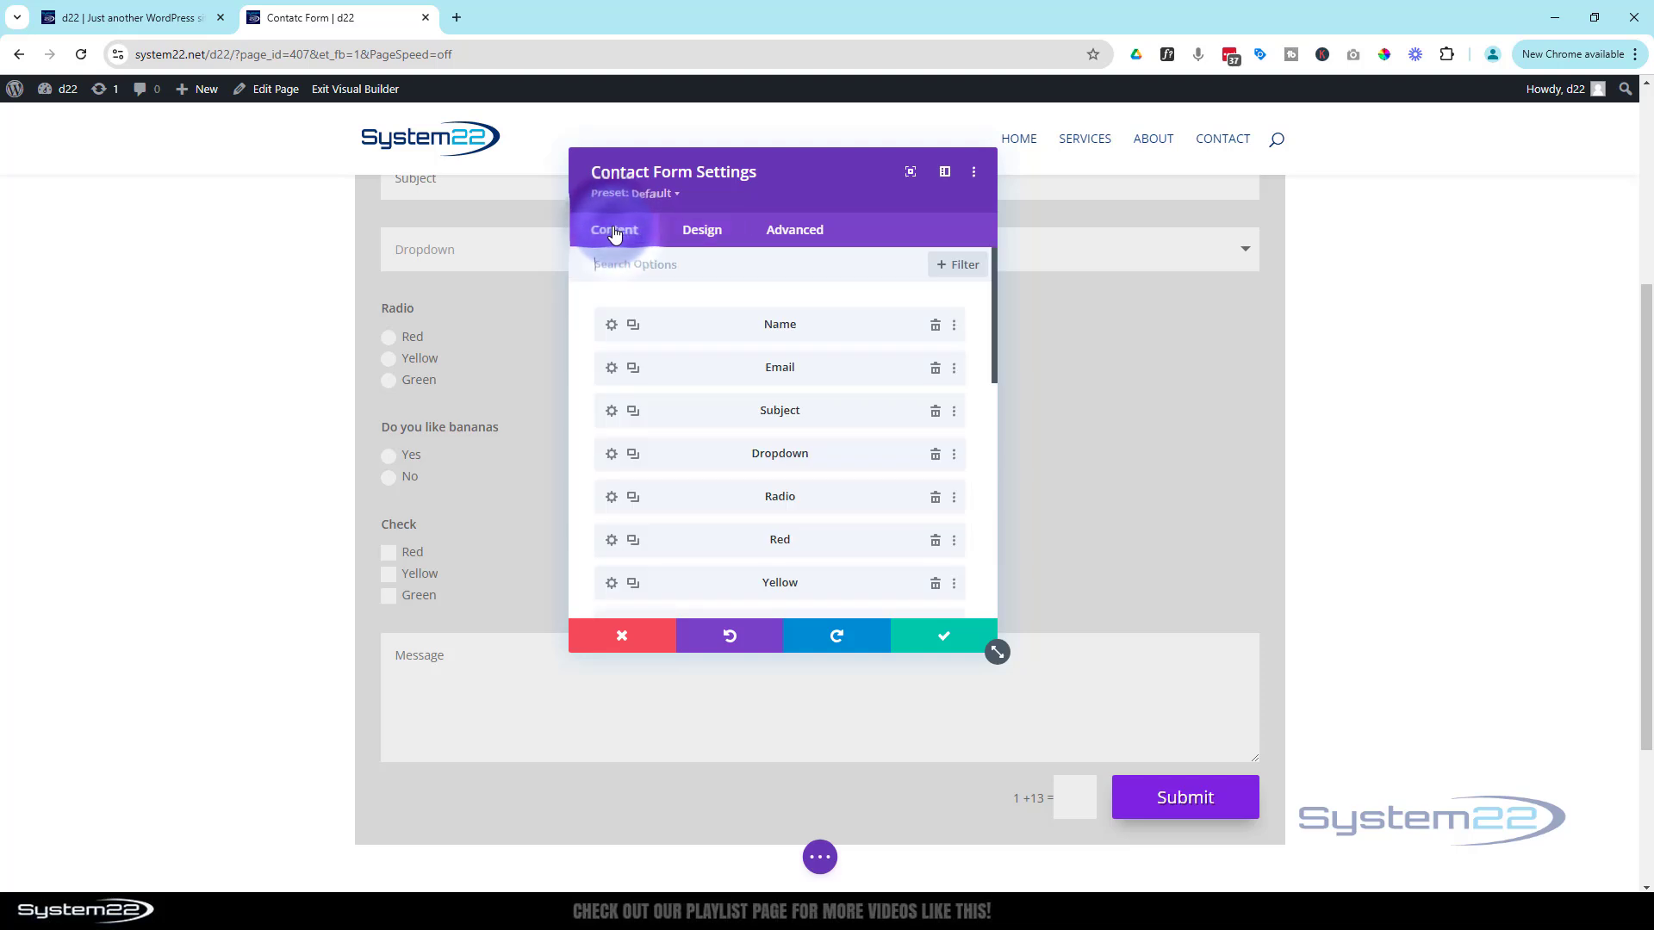
pyautogui.scroll(-10, 759, 438)
pyautogui.scroll(-4, 761, 439)
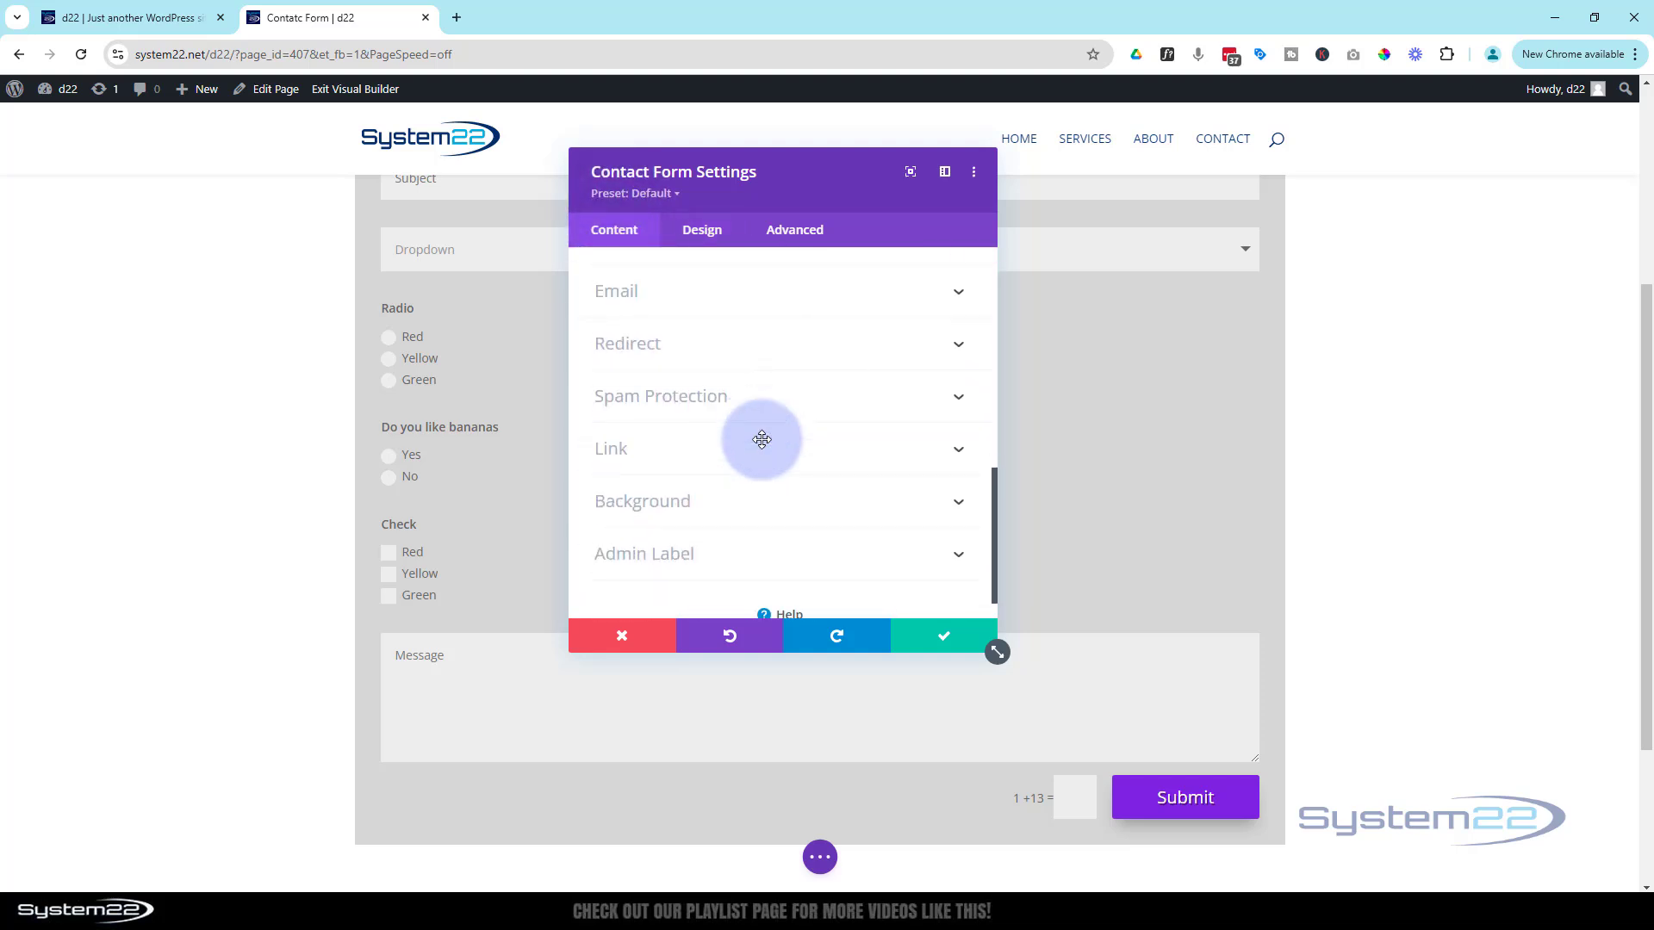
pyautogui.scroll(-1, 763, 447)
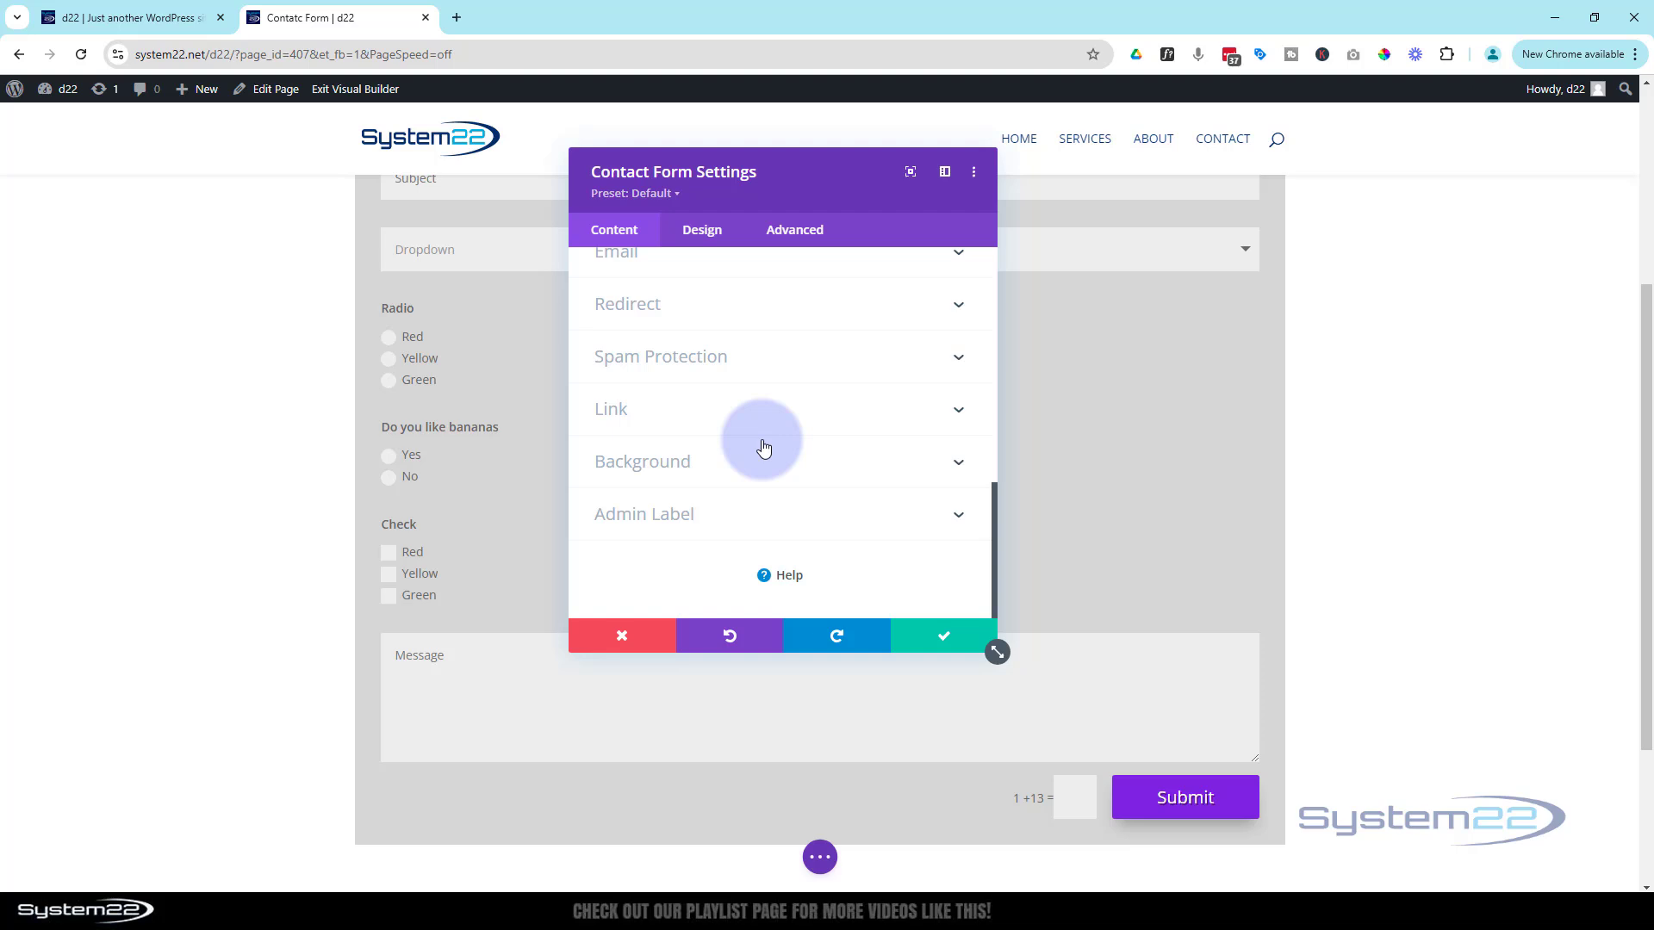
pyautogui.scroll(-1, 763, 446)
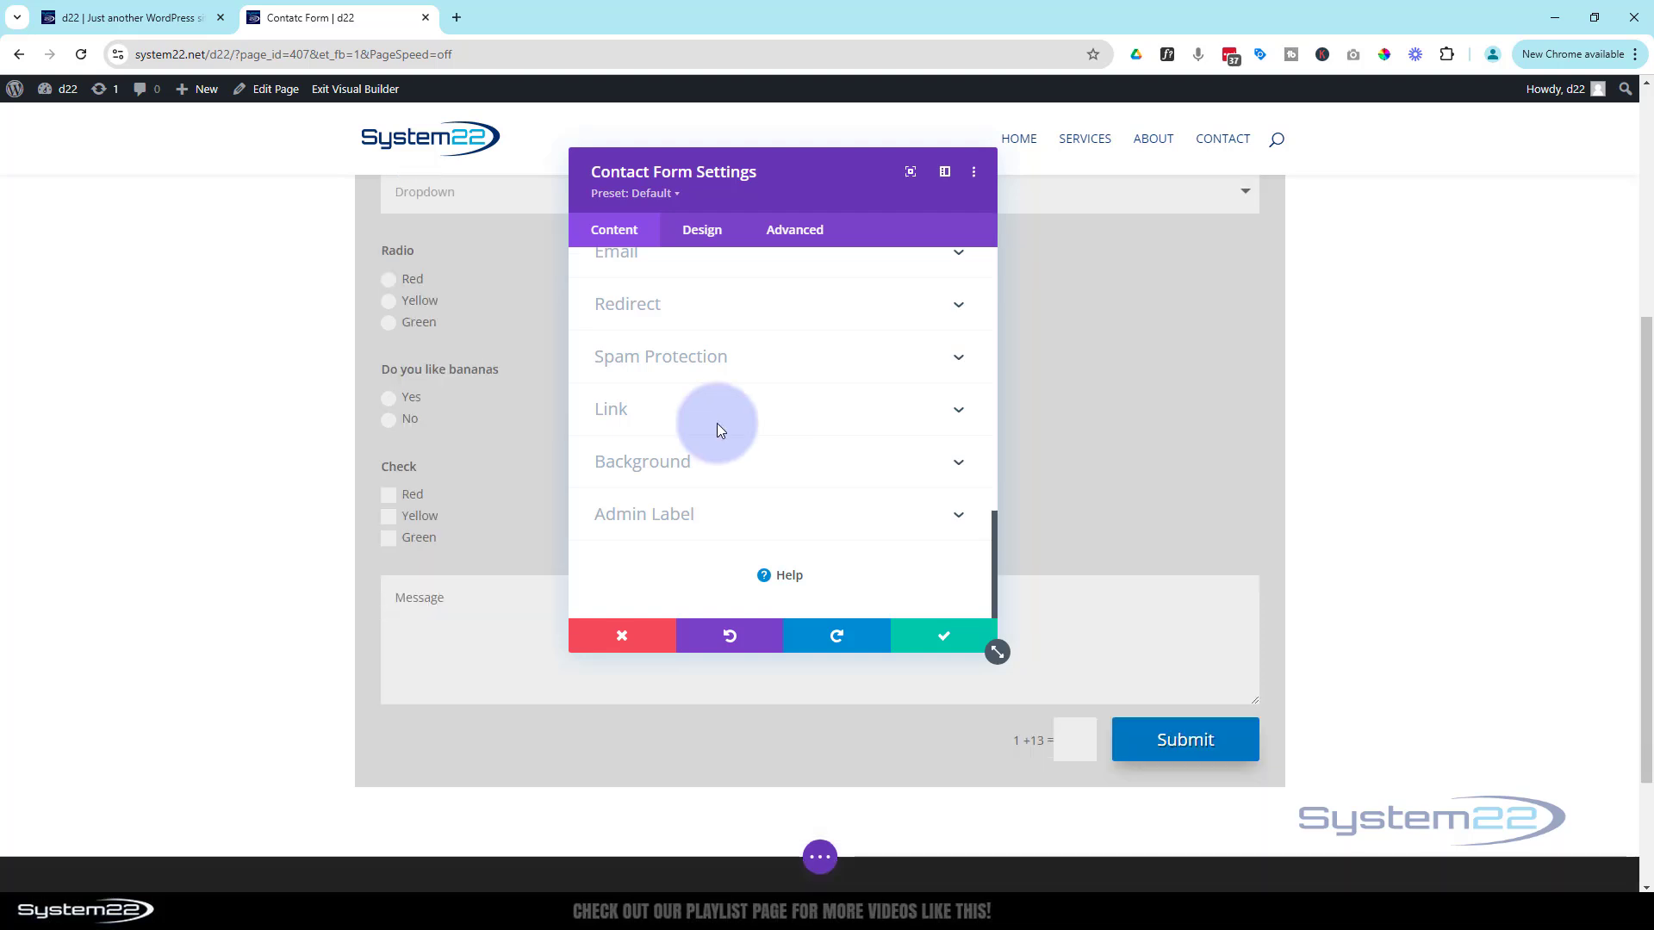
pyautogui.click(945, 642)
# Save the page as a draft and exit the Visual Builder to the live page
pyautogui.click(821, 858)
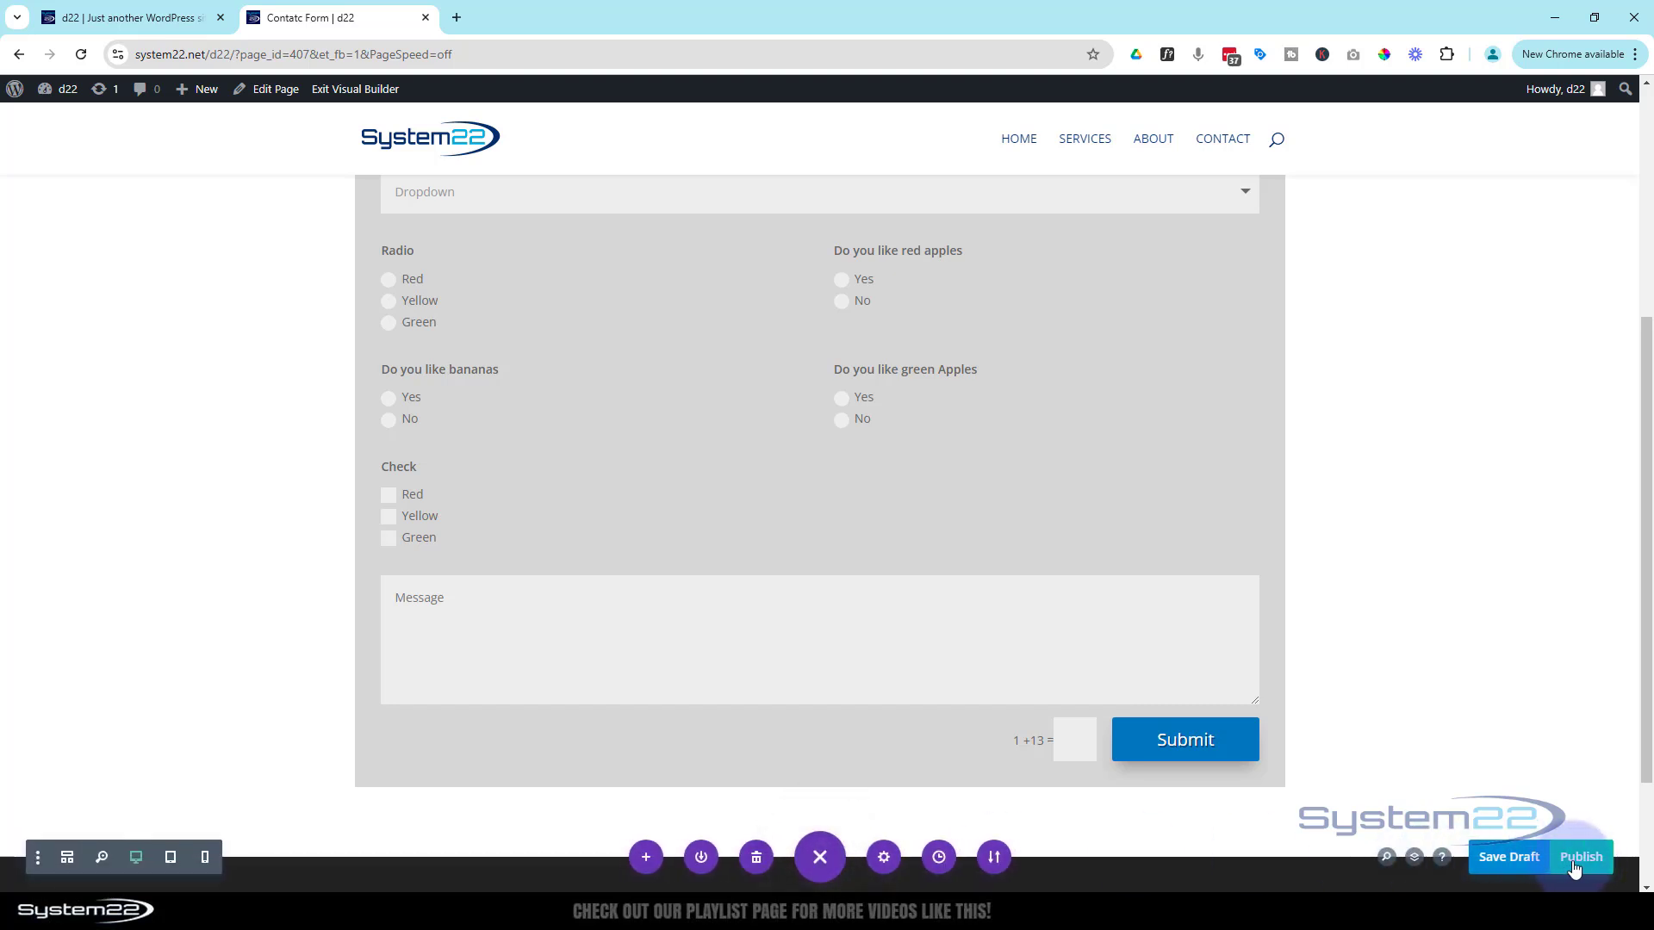
pyautogui.click(1516, 863)
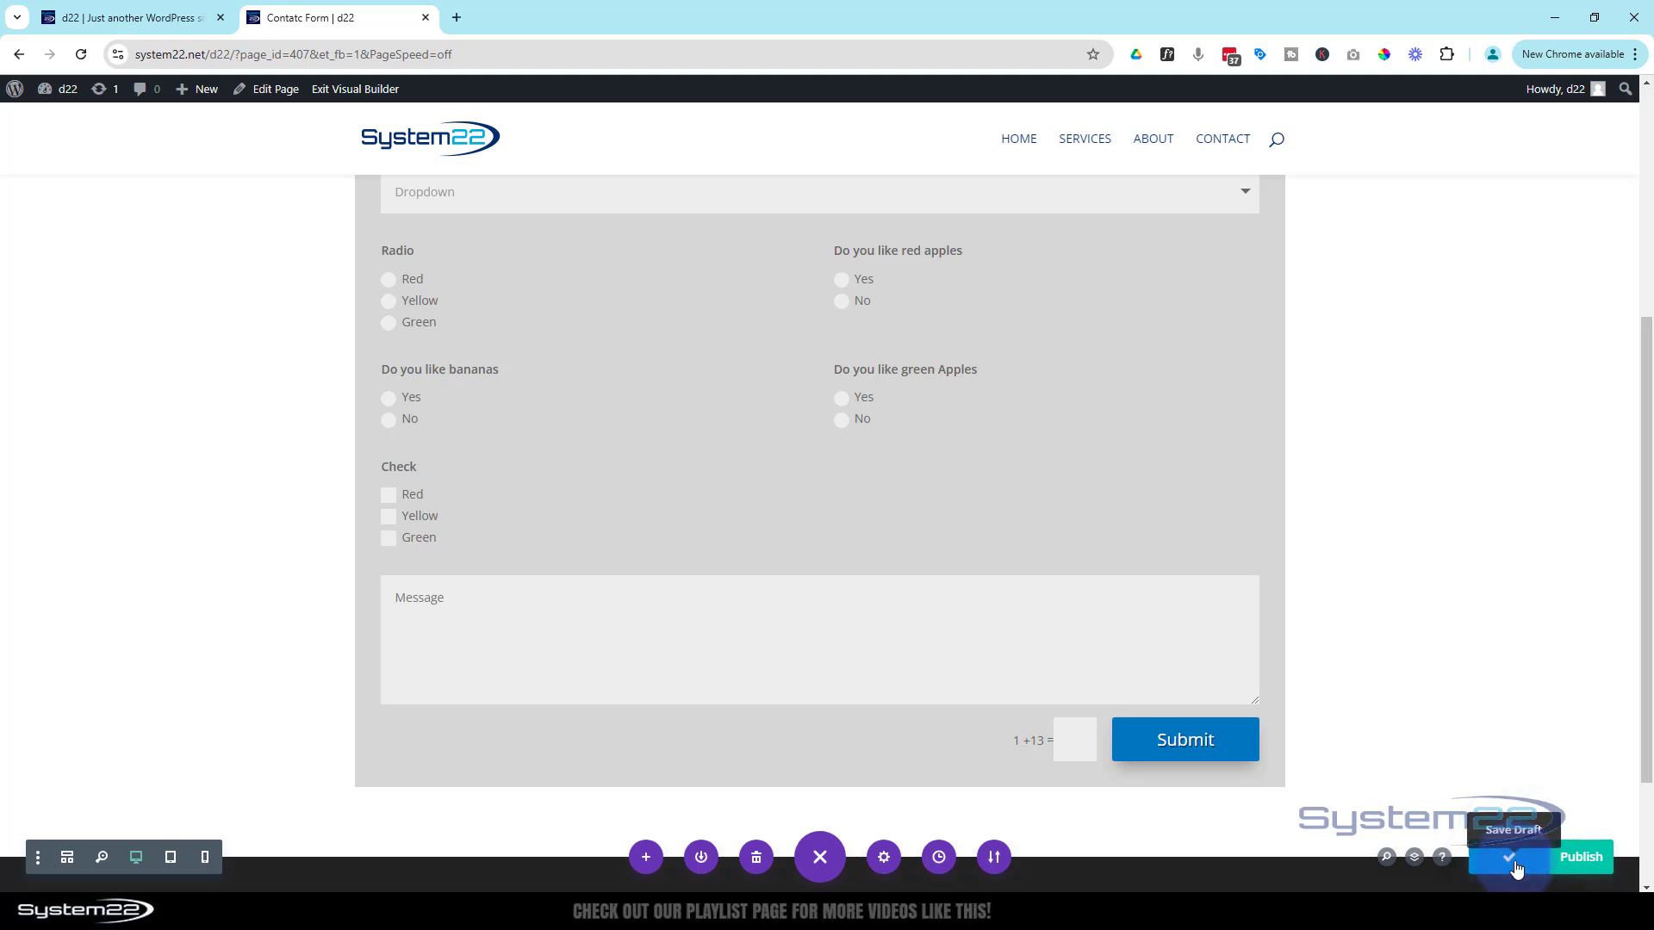
pyautogui.click(358, 91)
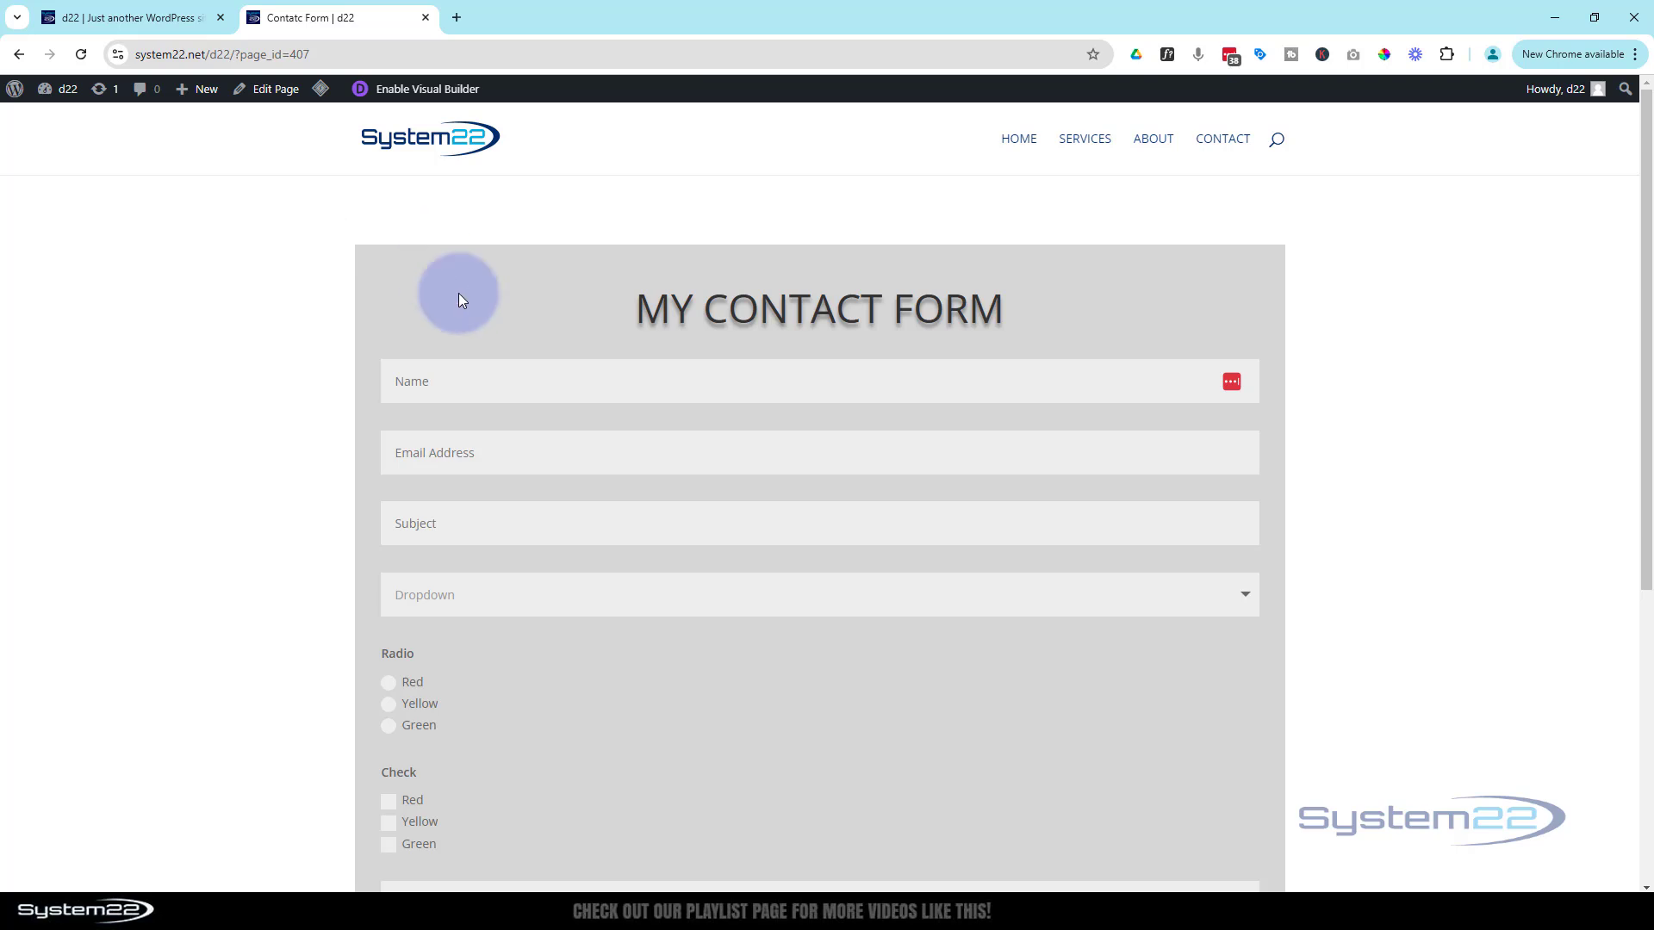
# On the live form, enter a name, choose Red, pick Yellow, and answer Yes to bananas
pyautogui.write('Jamie')
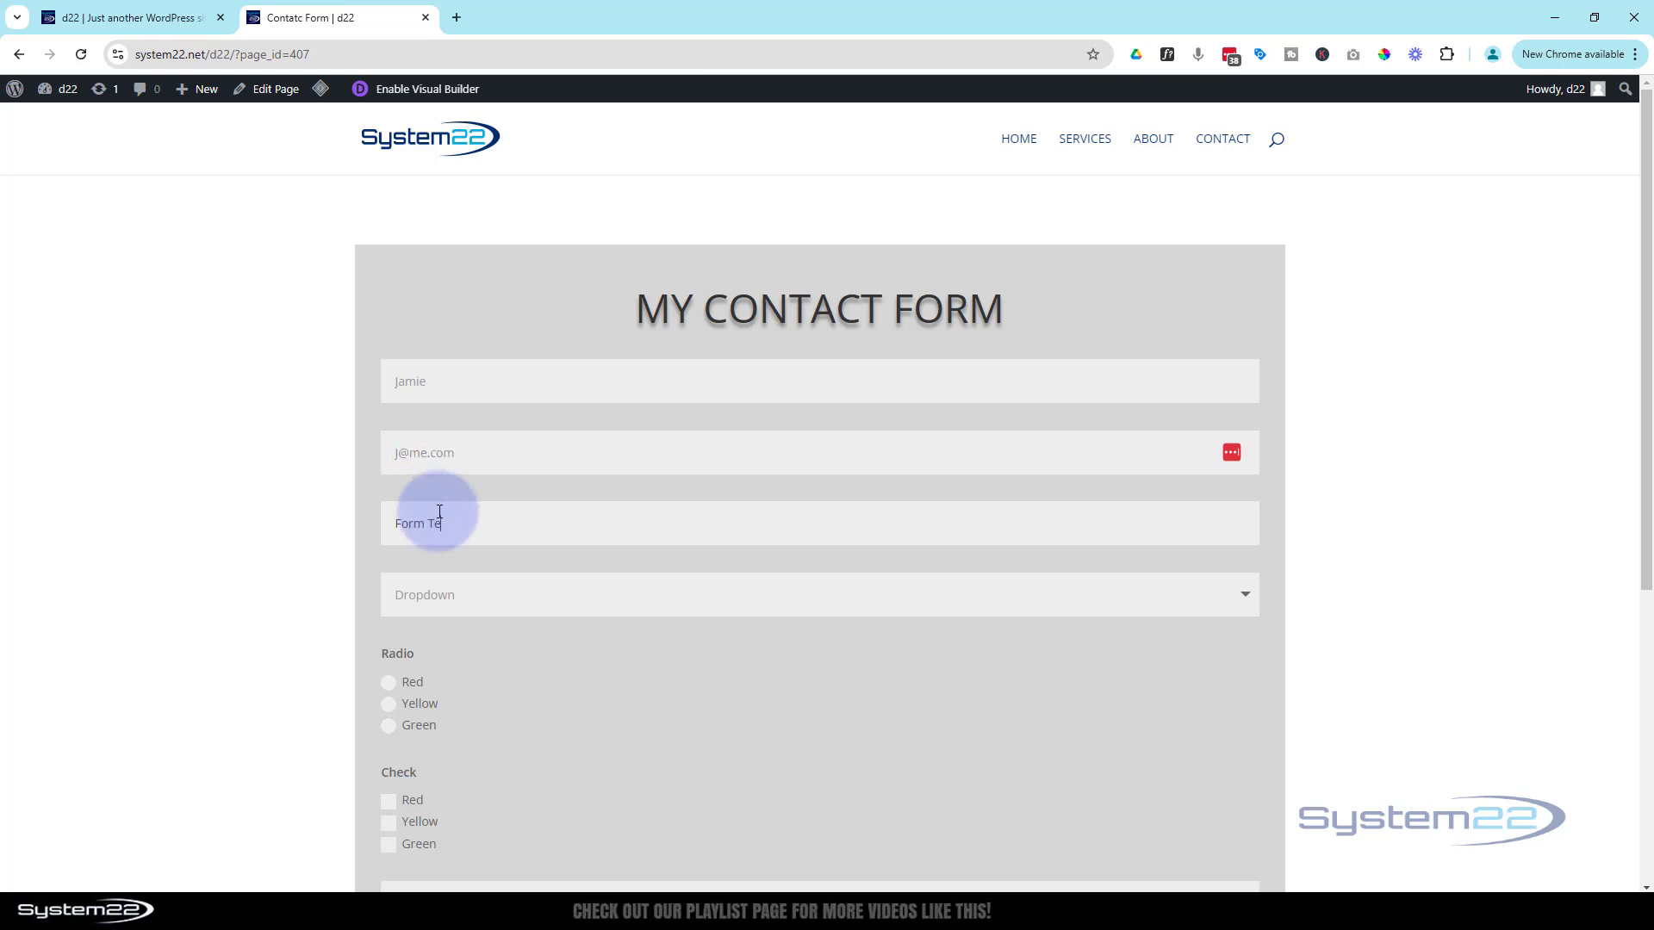
pyautogui.click(456, 595)
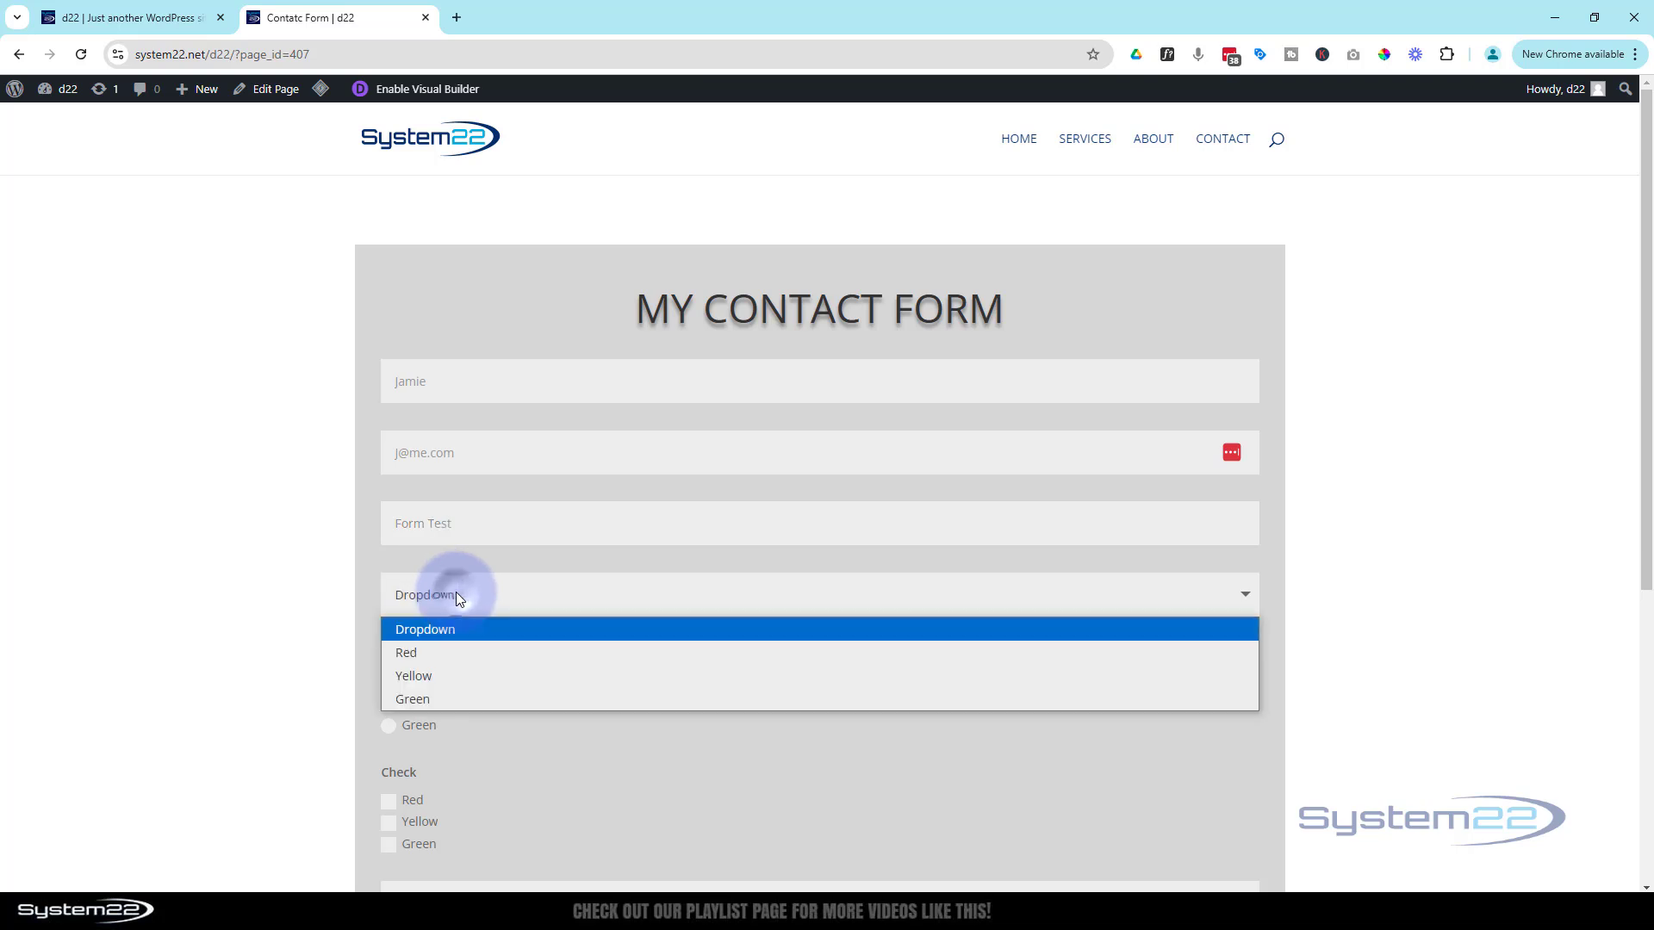
pyautogui.click(425, 653)
pyautogui.scroll(-1, 536, 643)
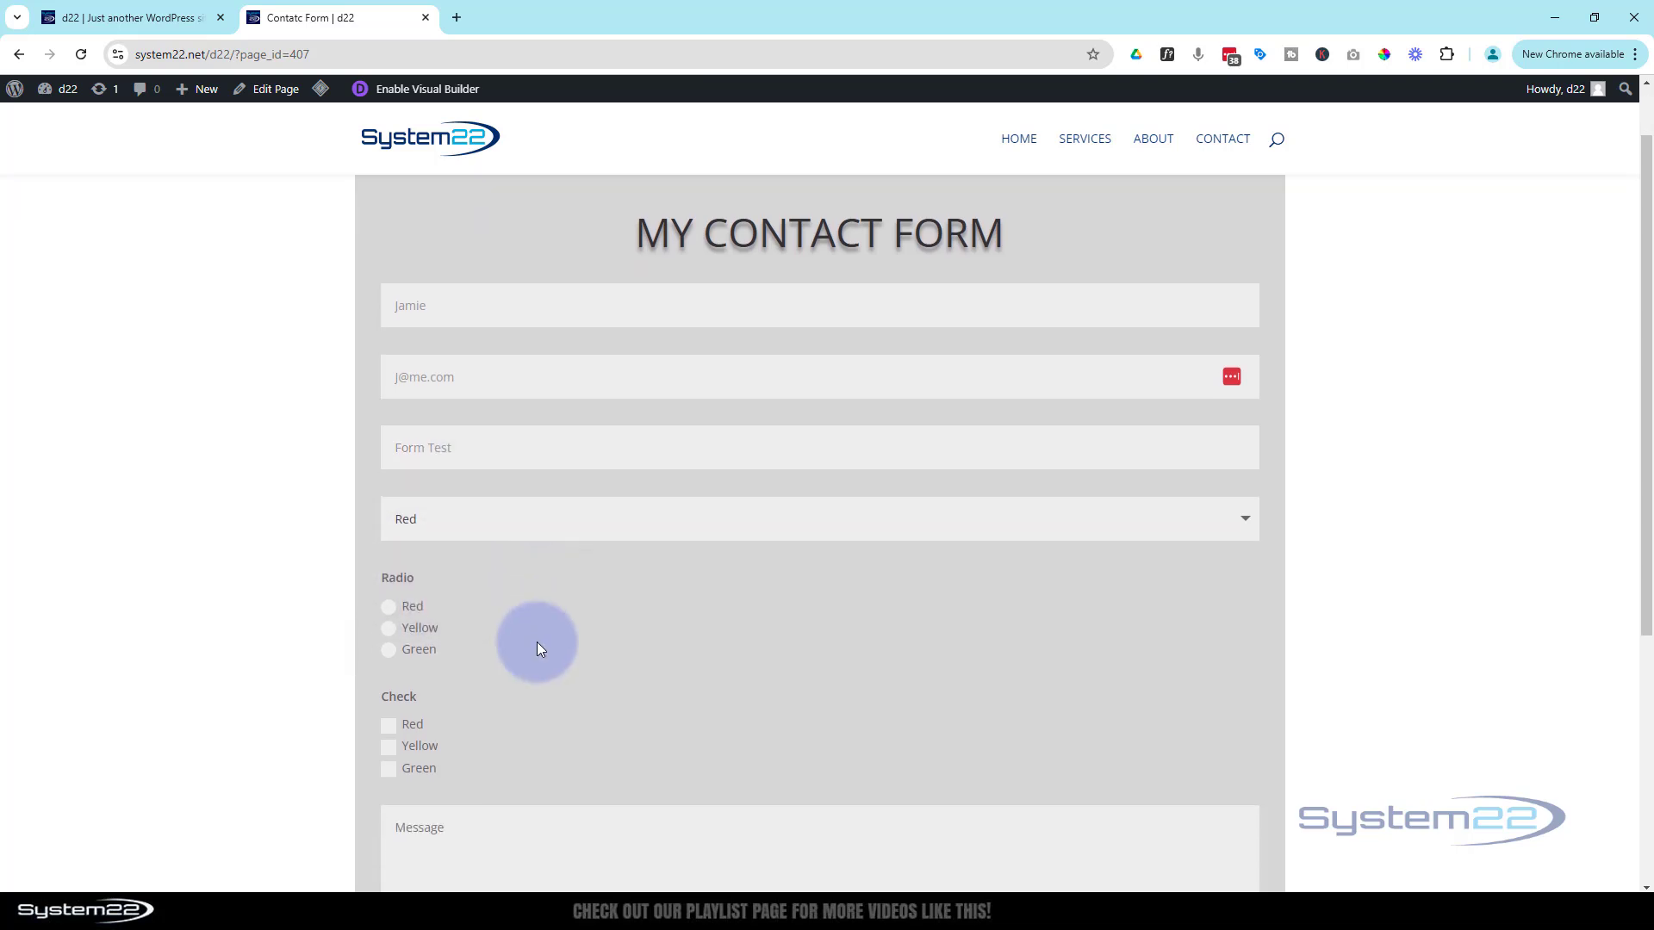
pyautogui.scroll(-1, 537, 648)
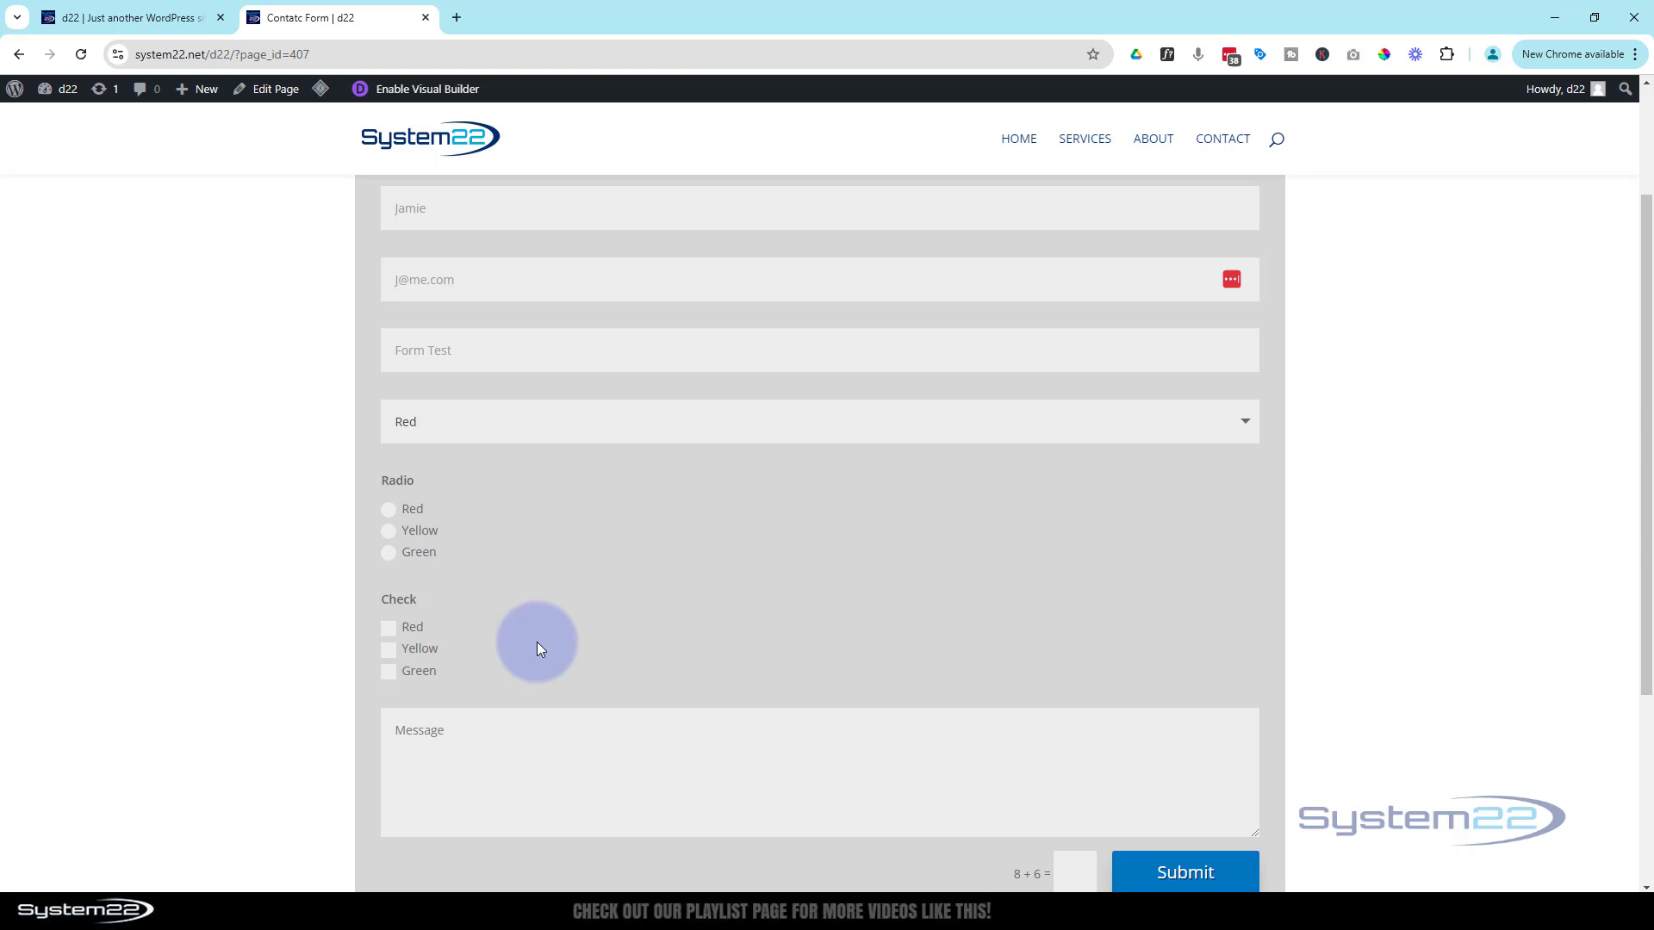
pyautogui.click(394, 534)
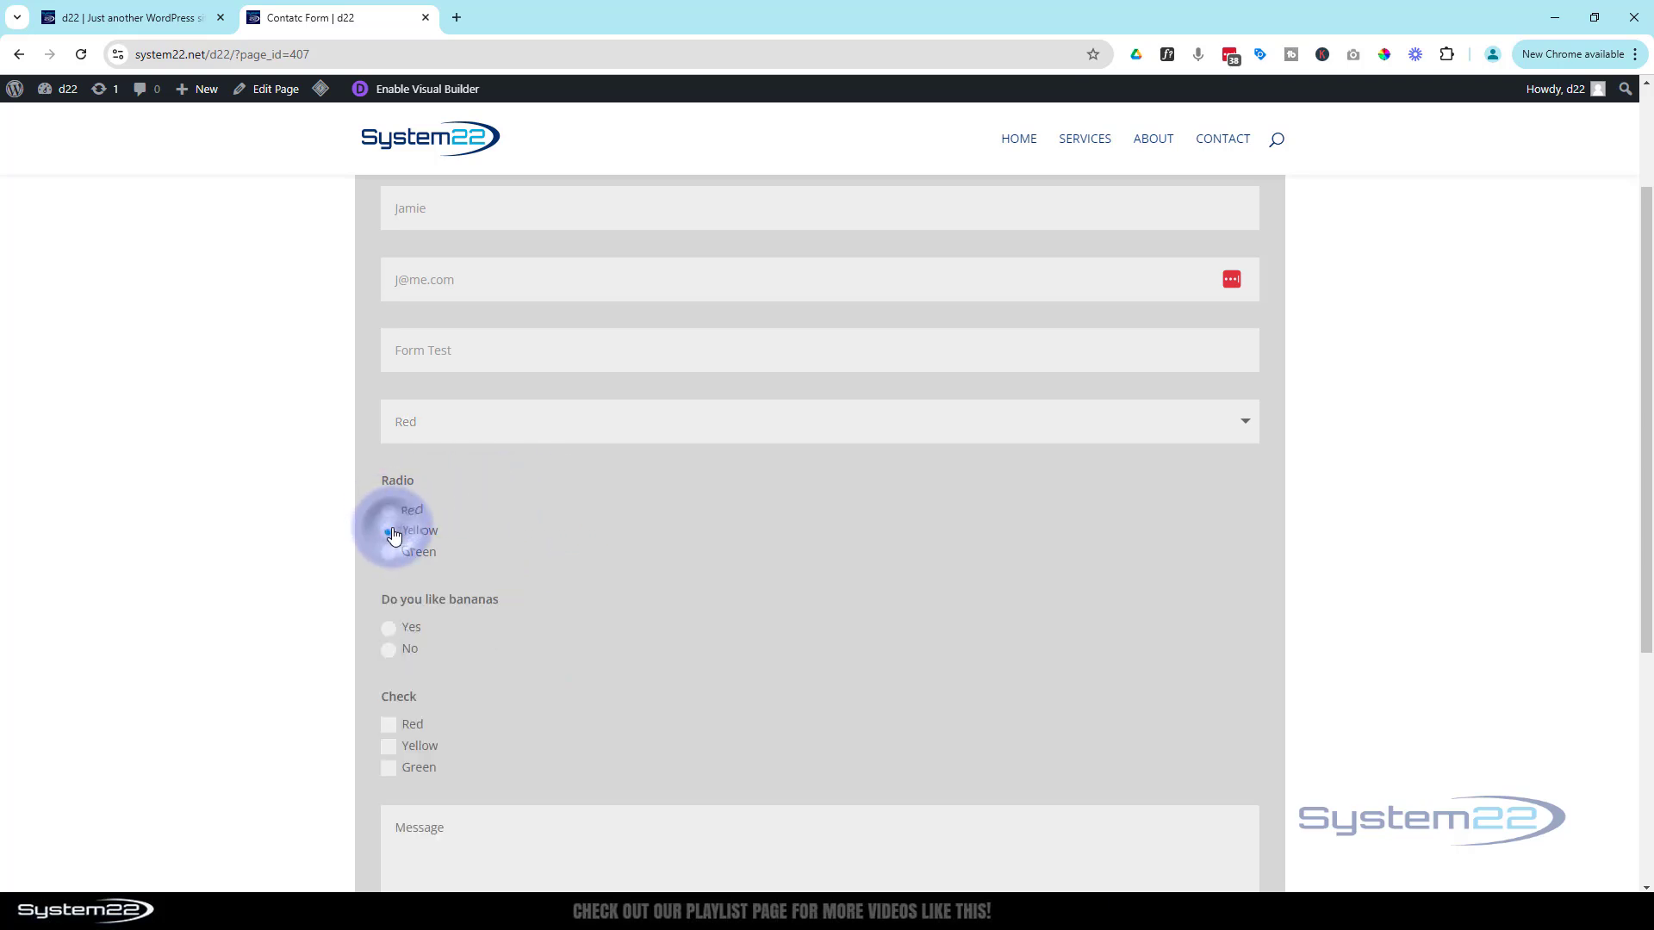
pyautogui.click(390, 630)
# Tick Green in the Check field and answer the 8 + 6 captcha with 14
pyautogui.scroll(-2, 539, 635)
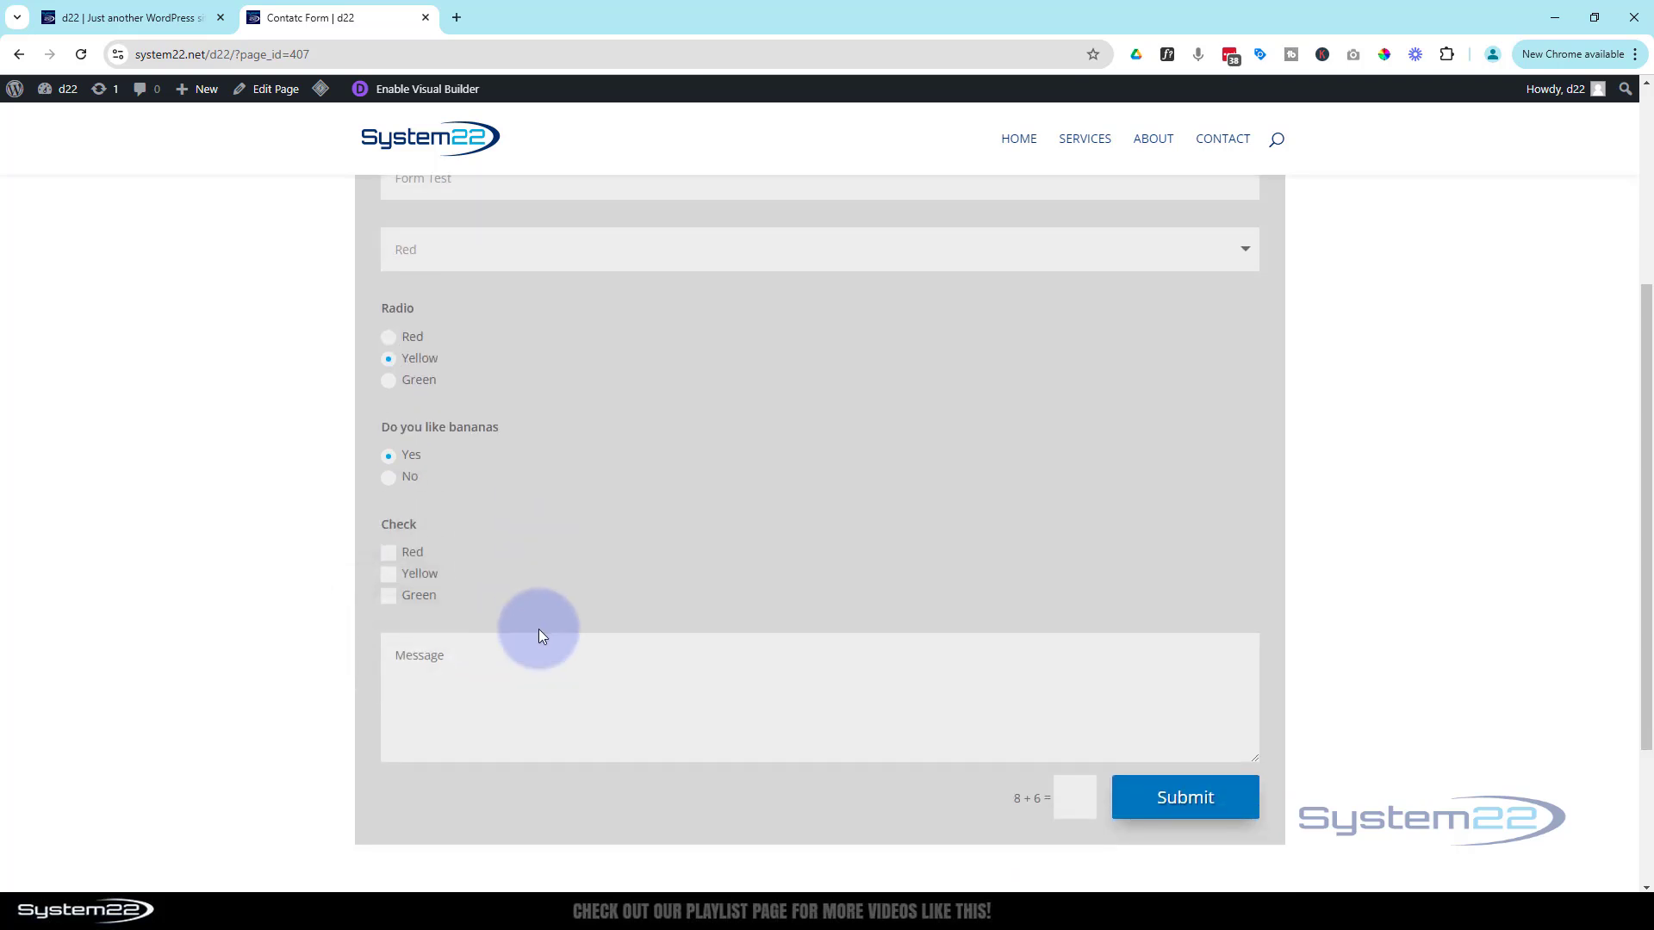
pyautogui.click(394, 601)
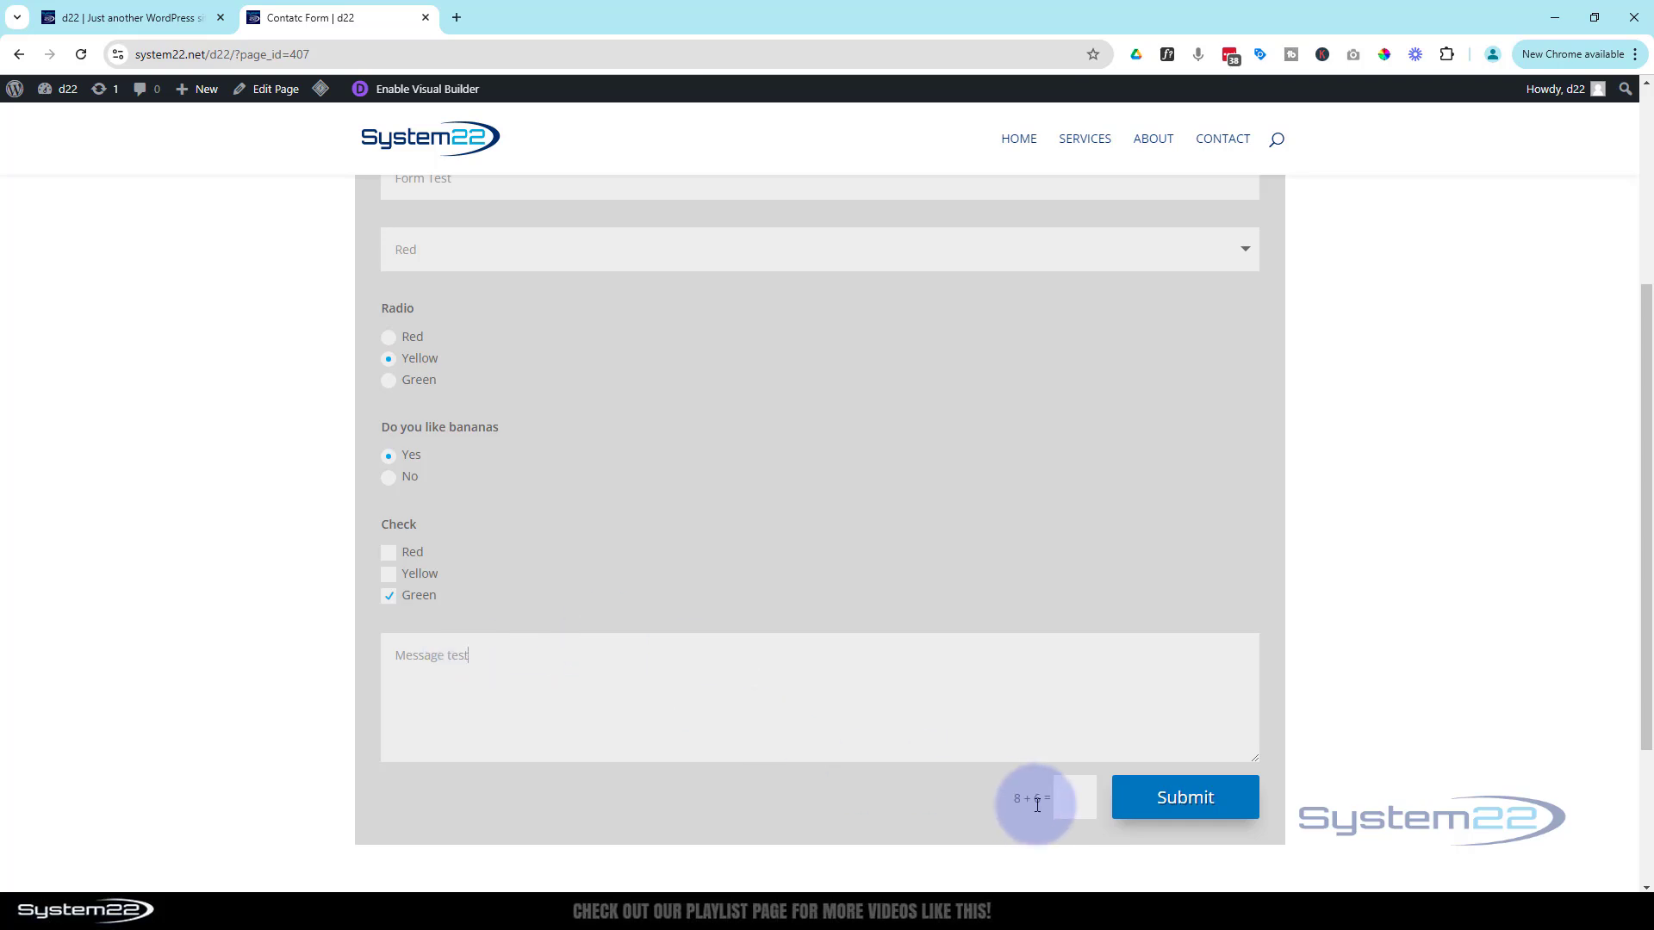
pyautogui.click(1068, 798)
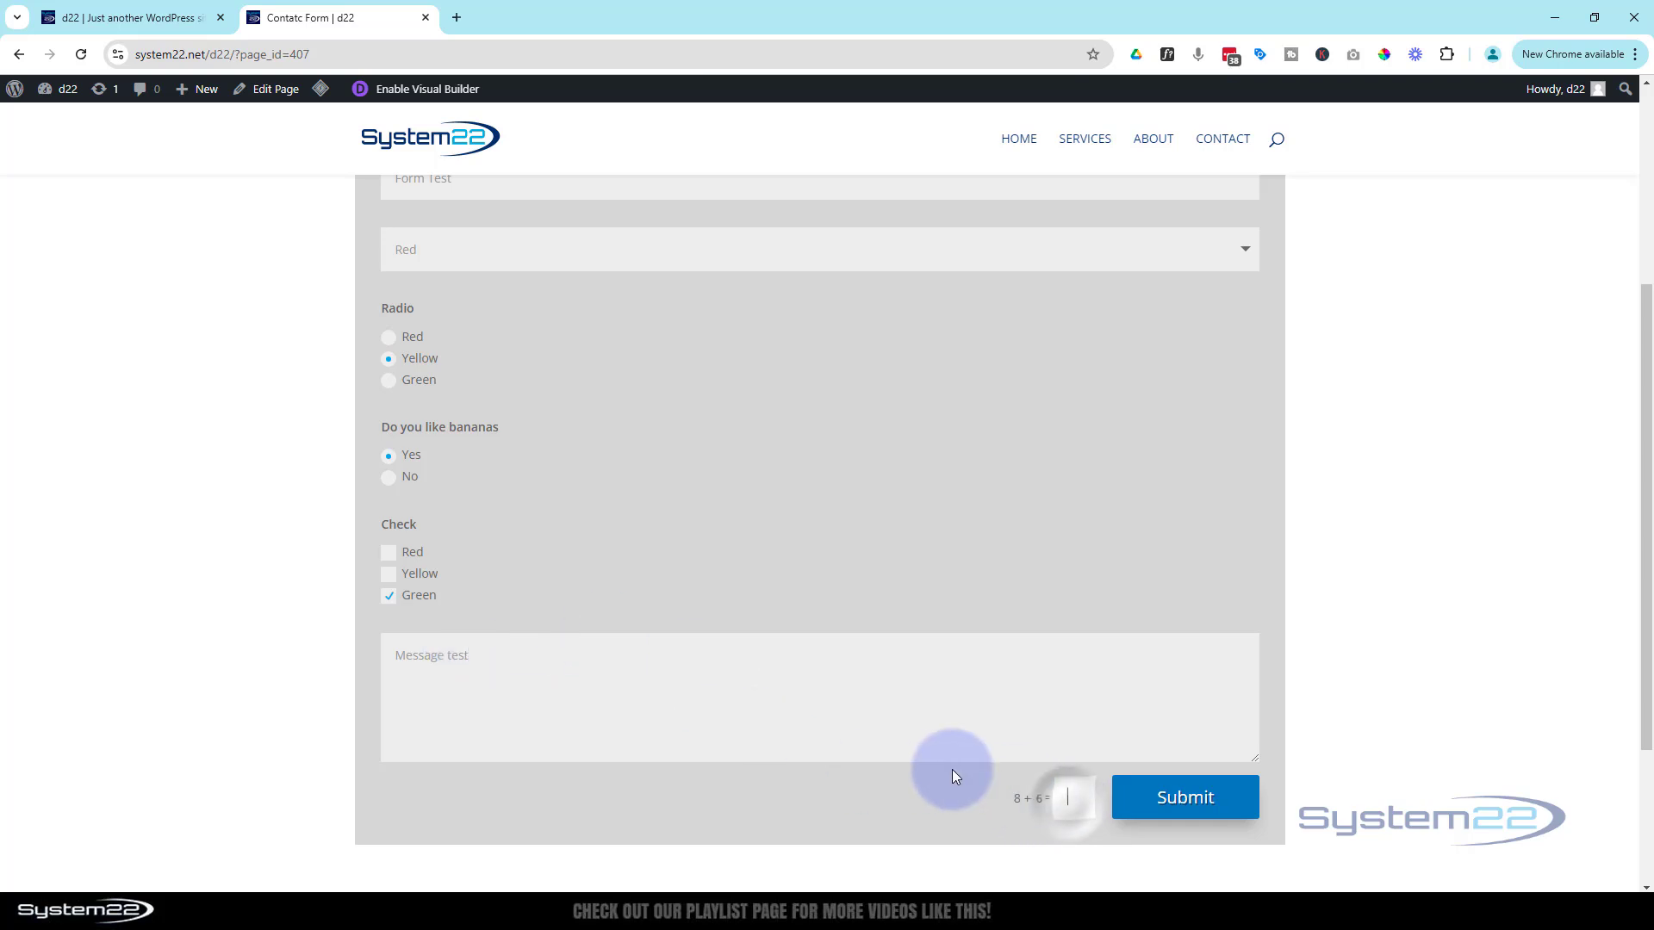
pyautogui.write('14')
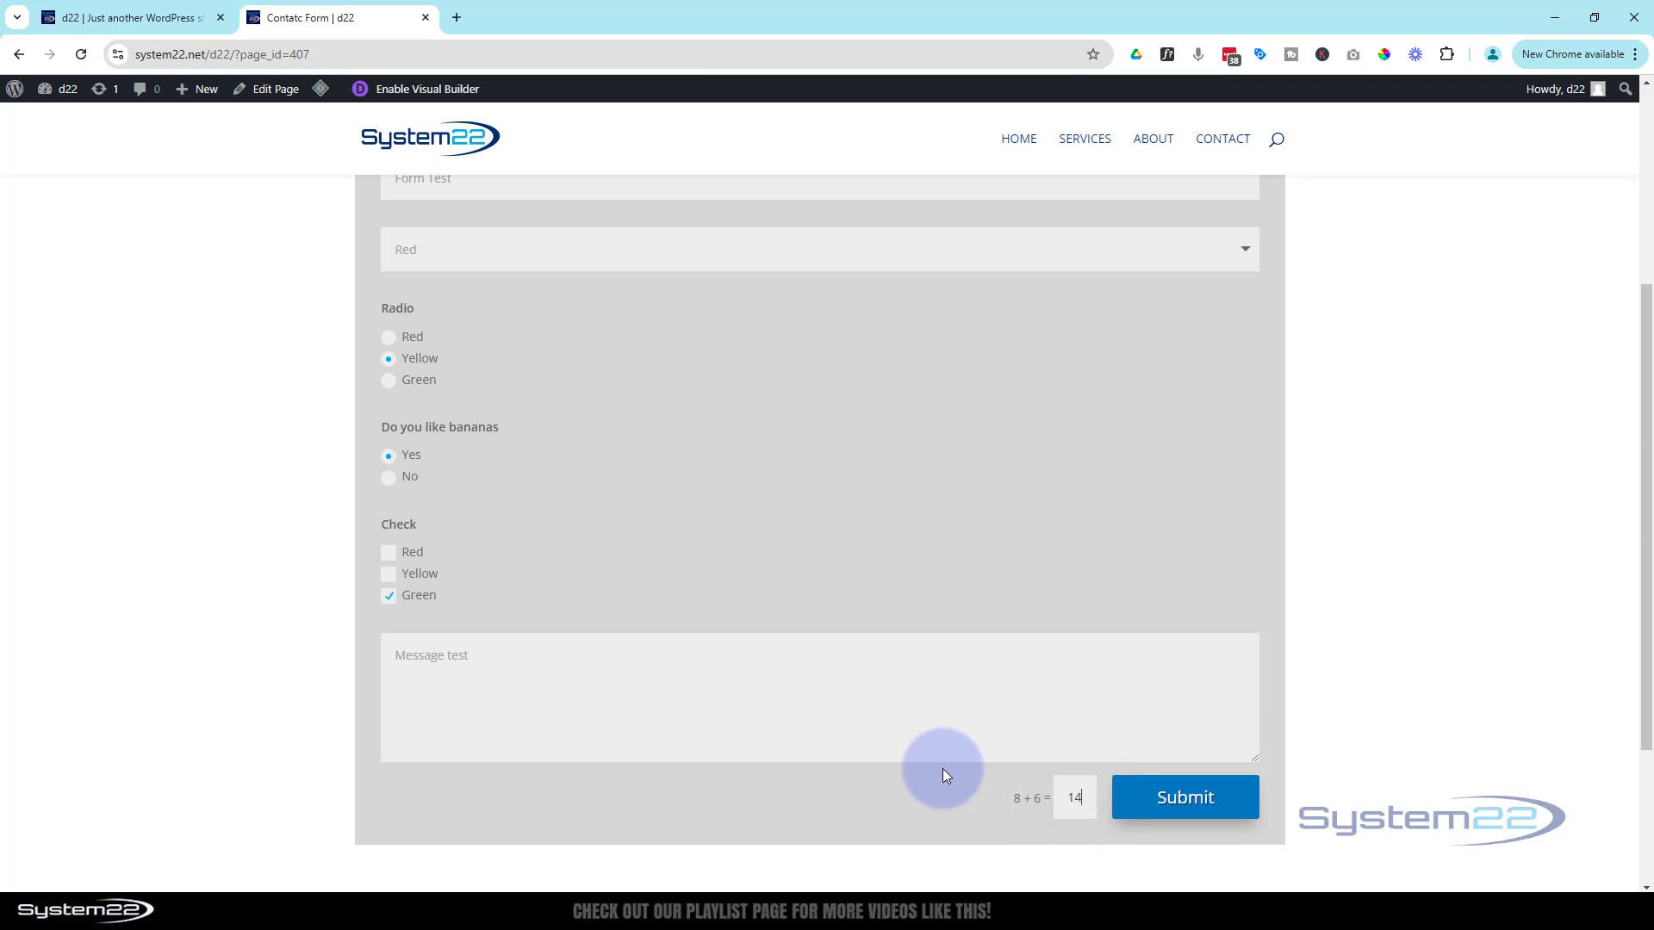
# Submit the test entry, then reopen the contact page in the Visual Builder
pyautogui.click(1168, 808)
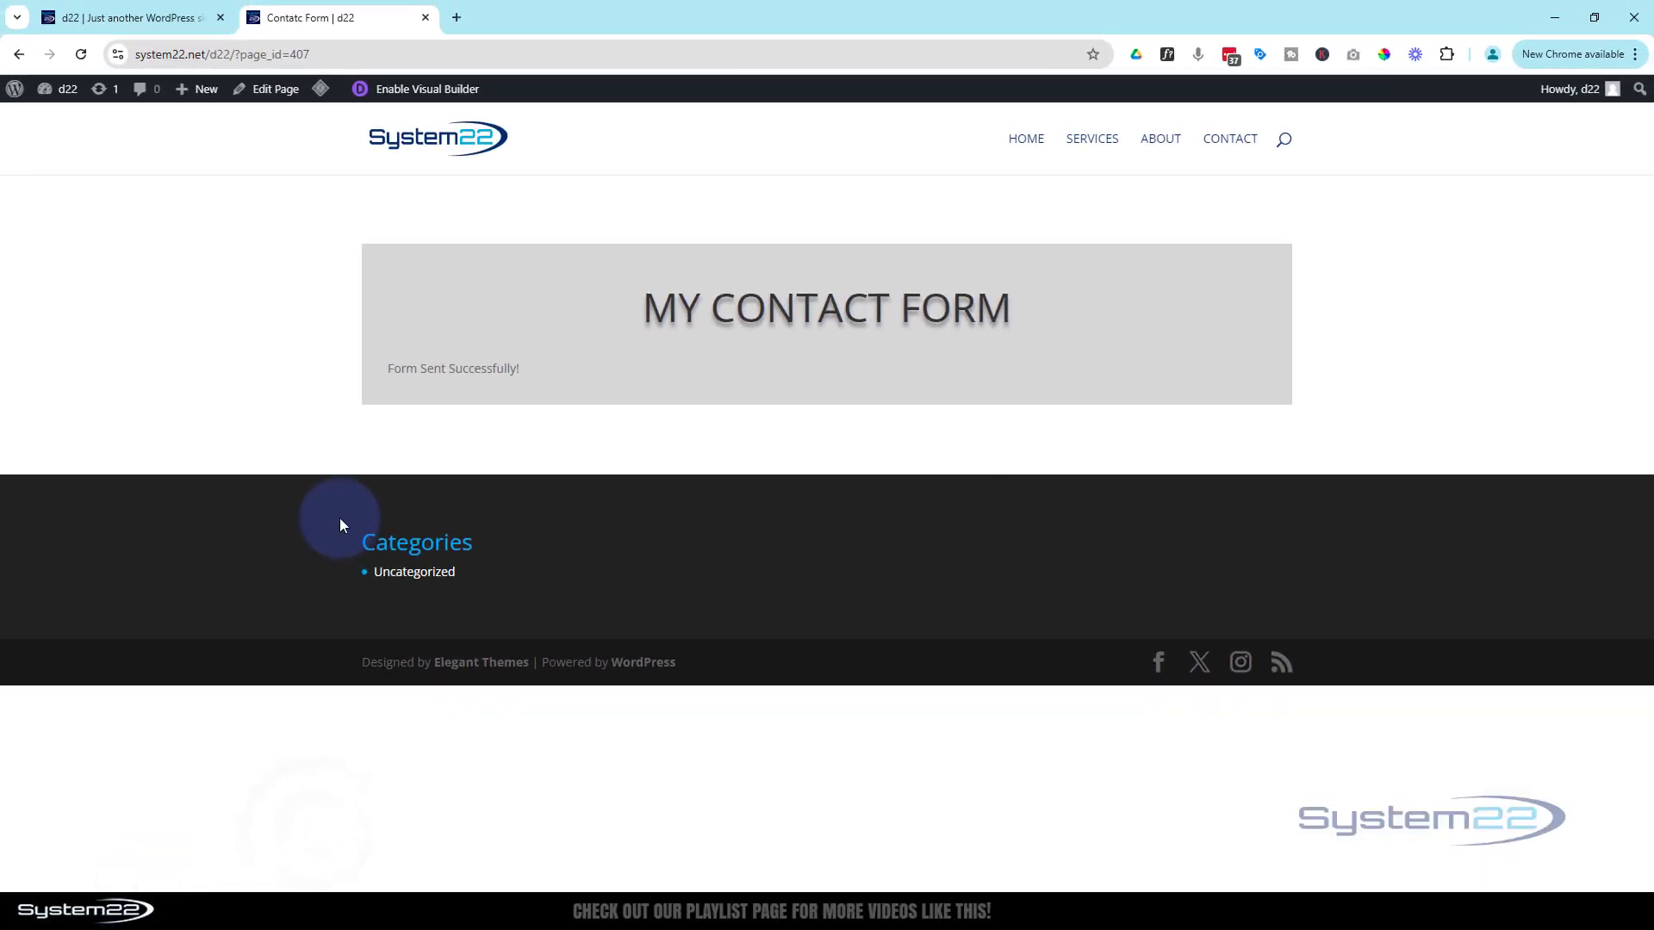
pyautogui.click(441, 96)
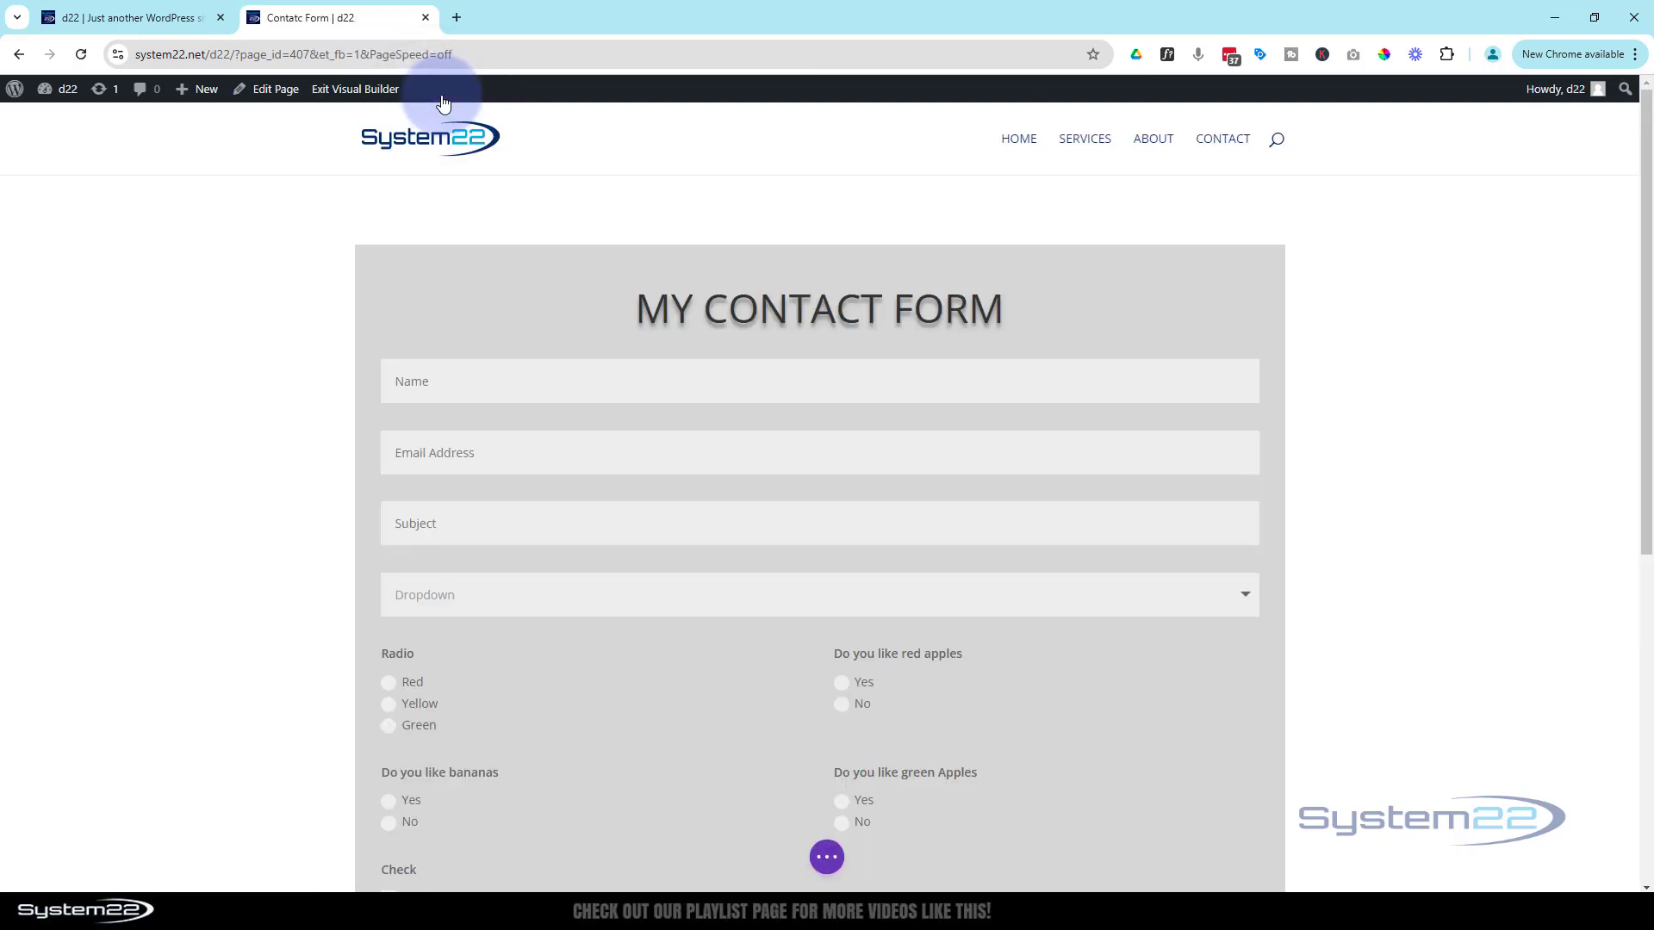
# Open the contact form module's settings and expand its Email toggle
pyautogui.moveTo(850, 515)
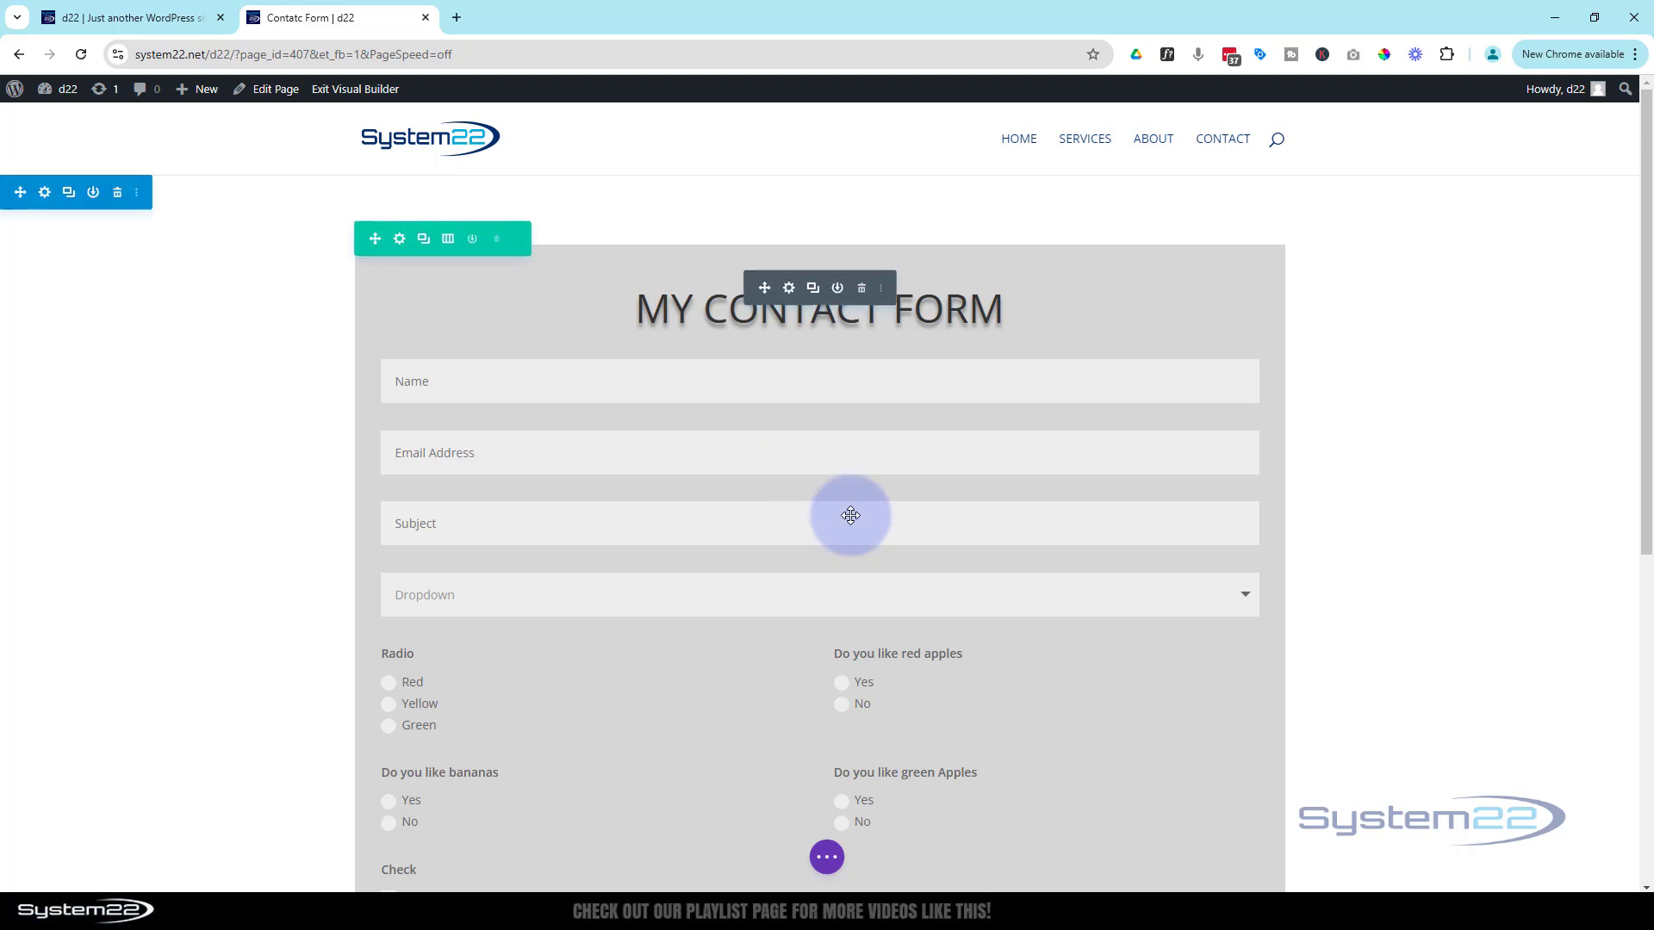
pyautogui.click(789, 289)
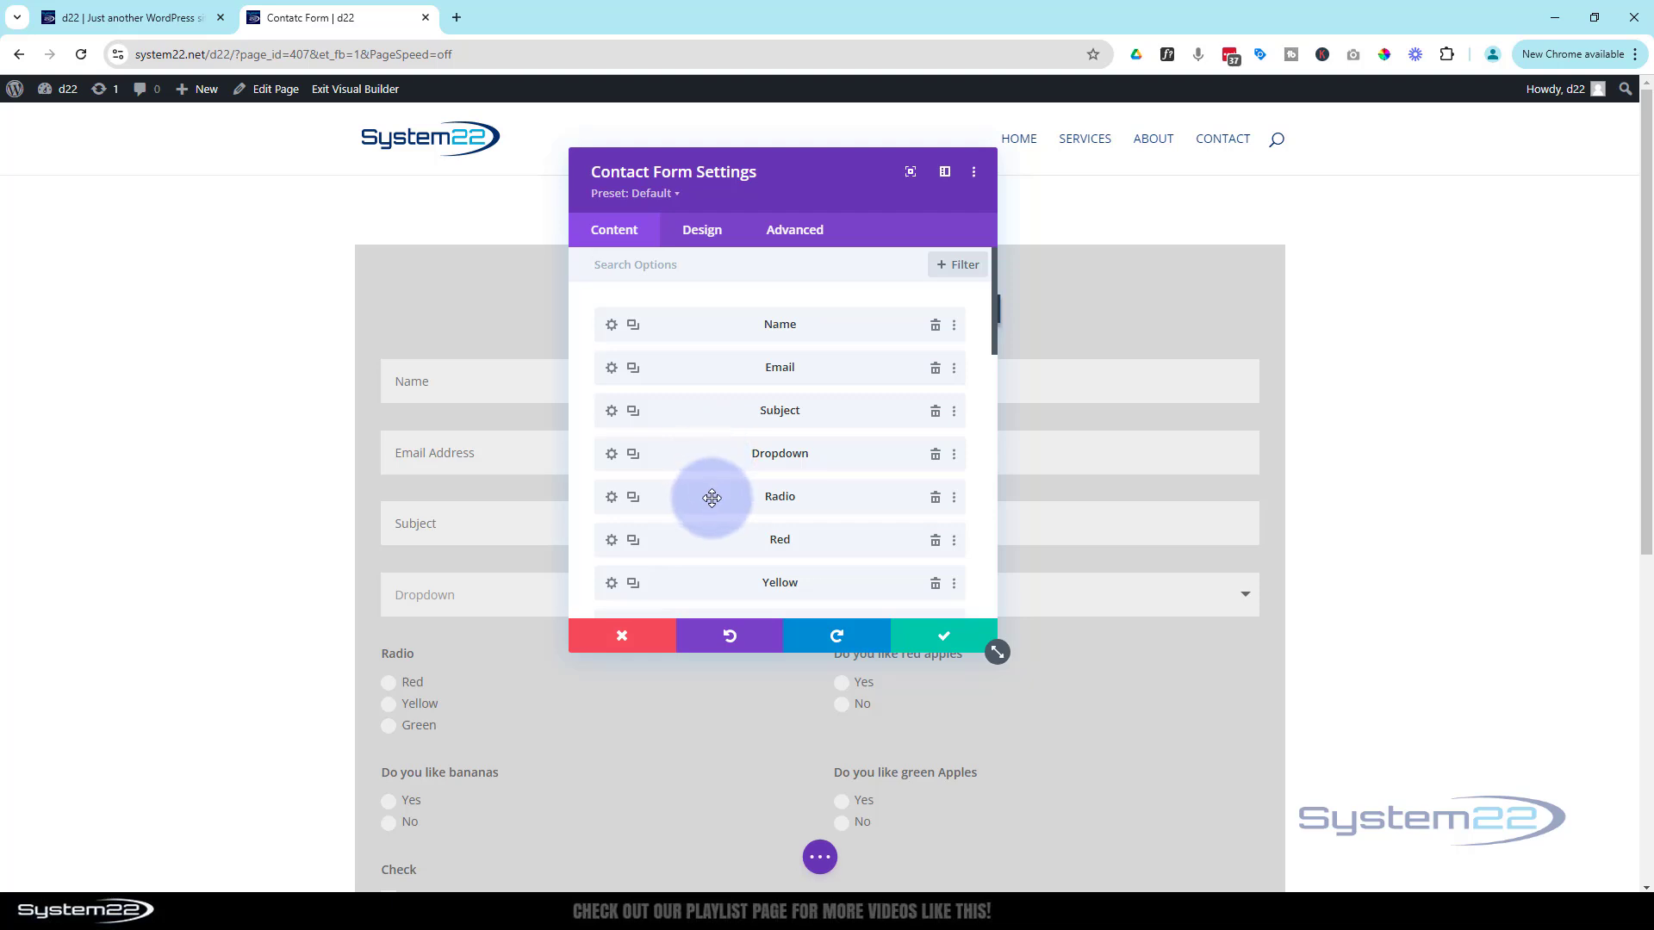
pyautogui.scroll(-2, 712, 498)
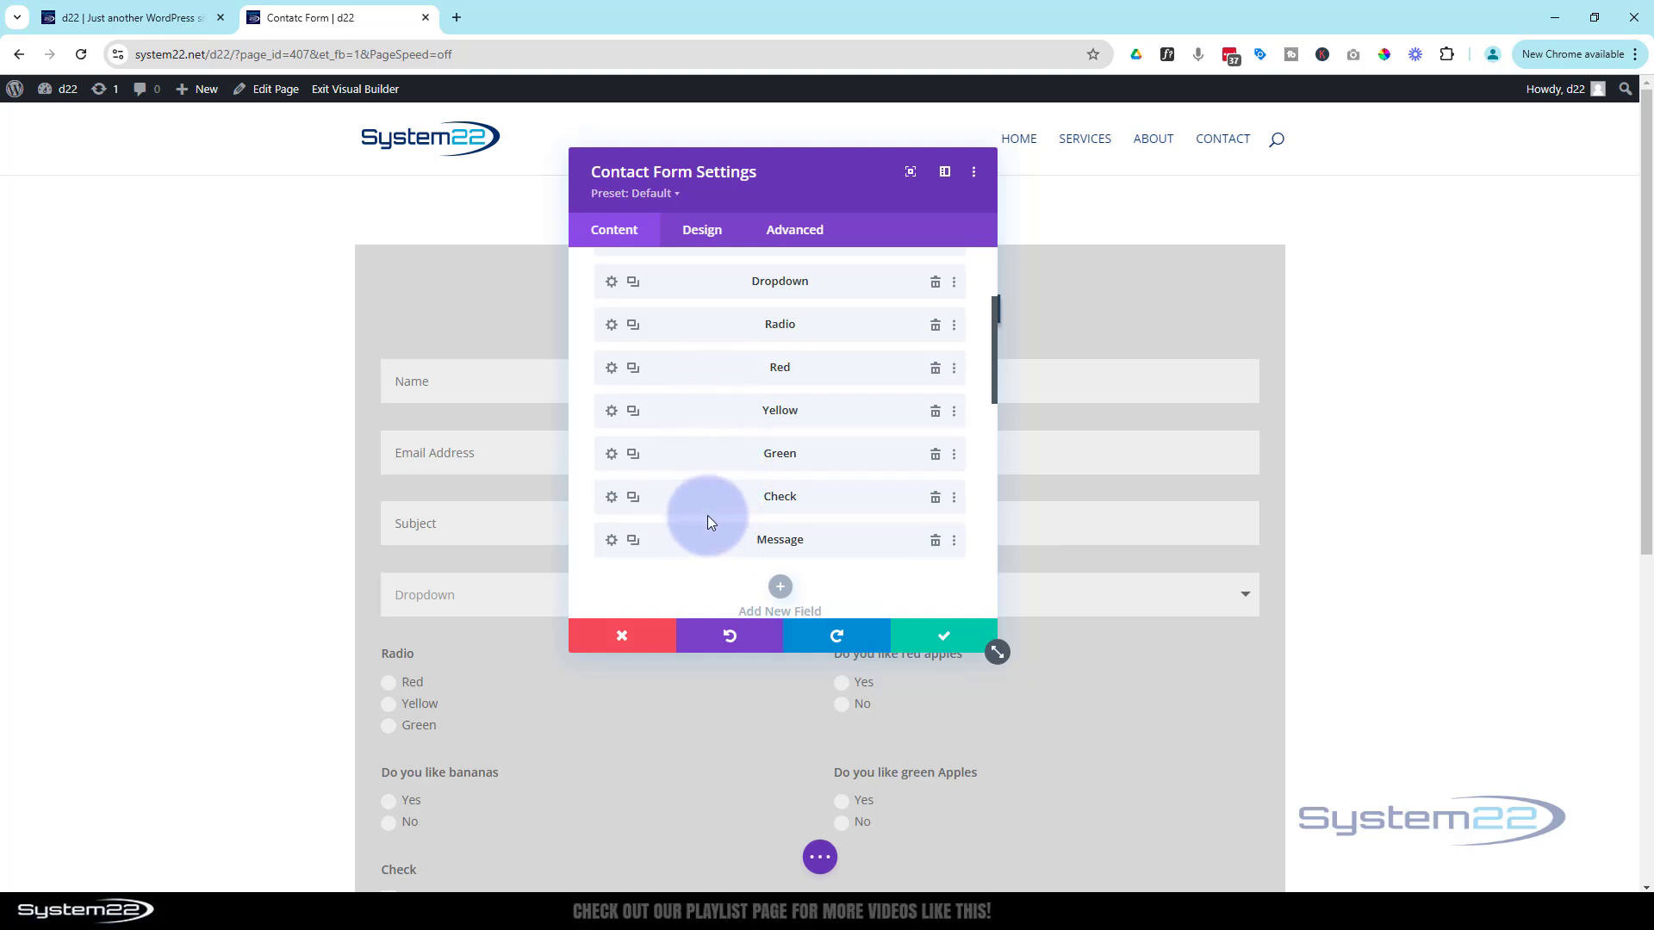
pyautogui.scroll(-2, 707, 536)
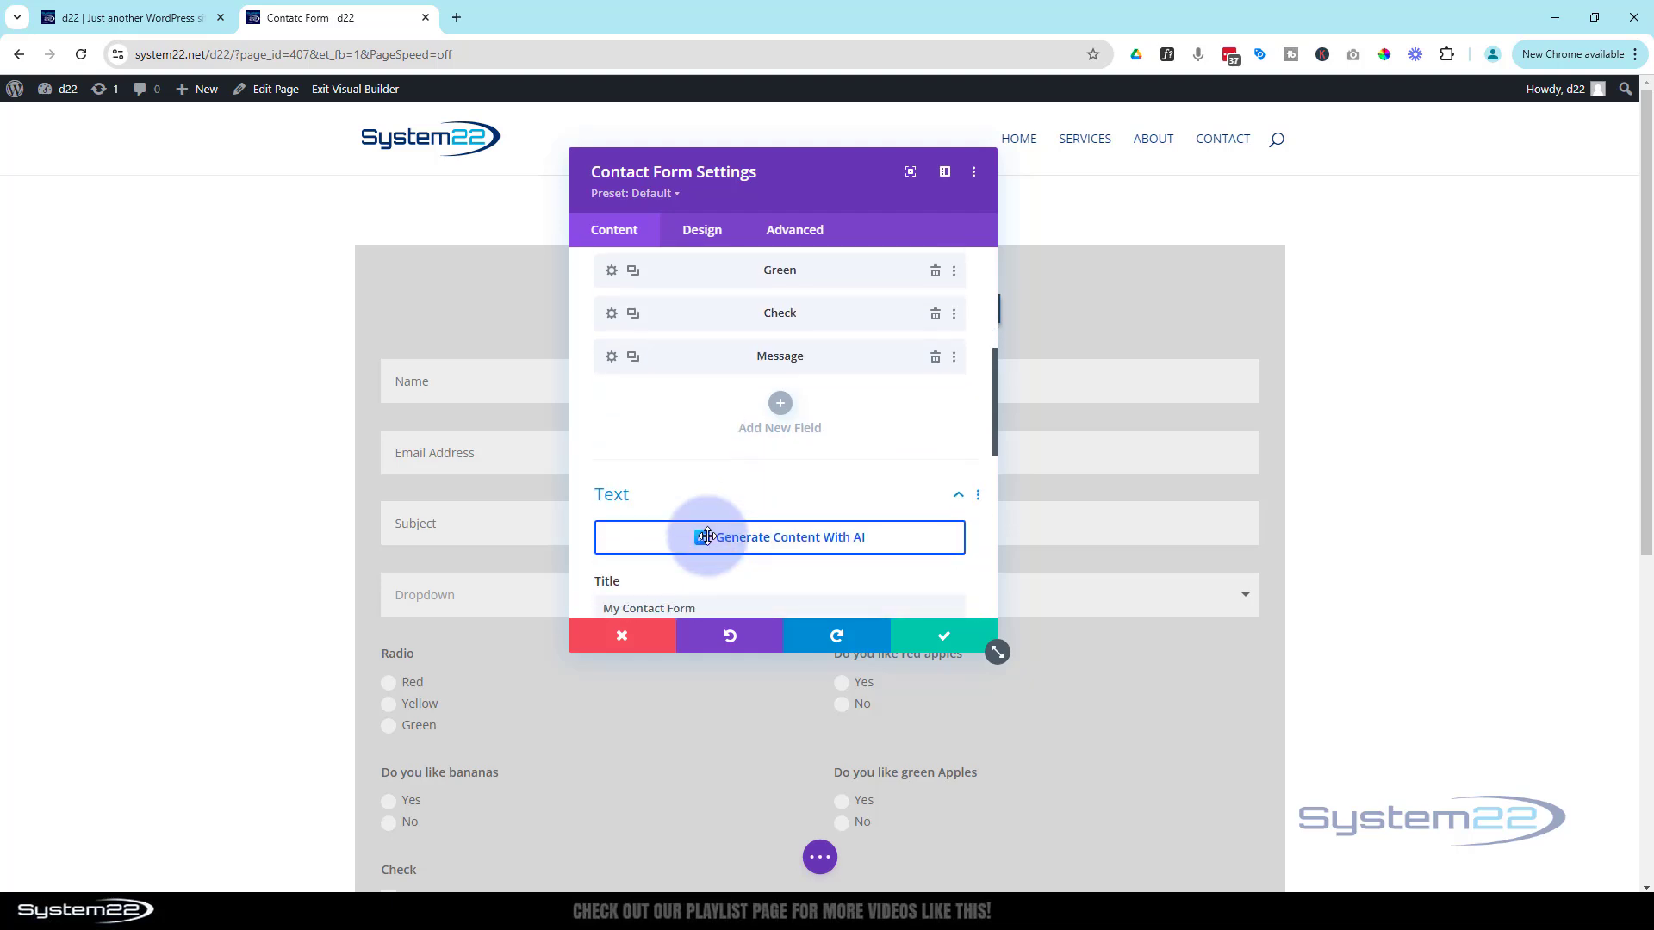
pyautogui.scroll(-4, 707, 536)
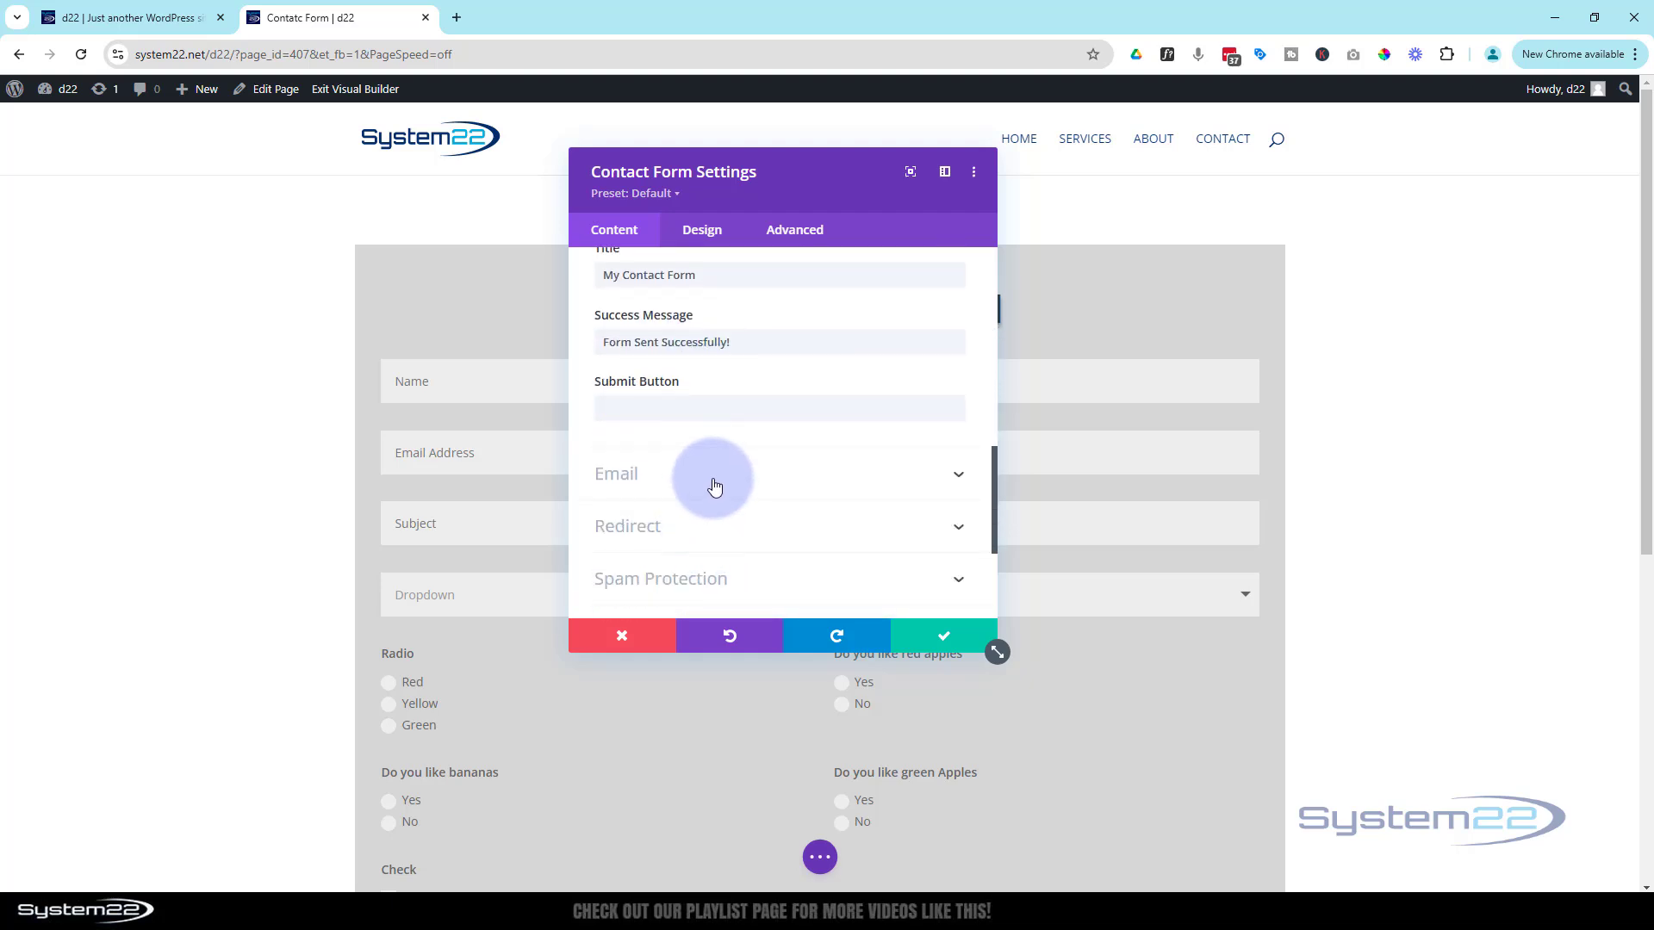
pyautogui.click(714, 485)
# Type %%%% into the Message Pattern box, ready for a field tag
pyautogui.click(657, 413)
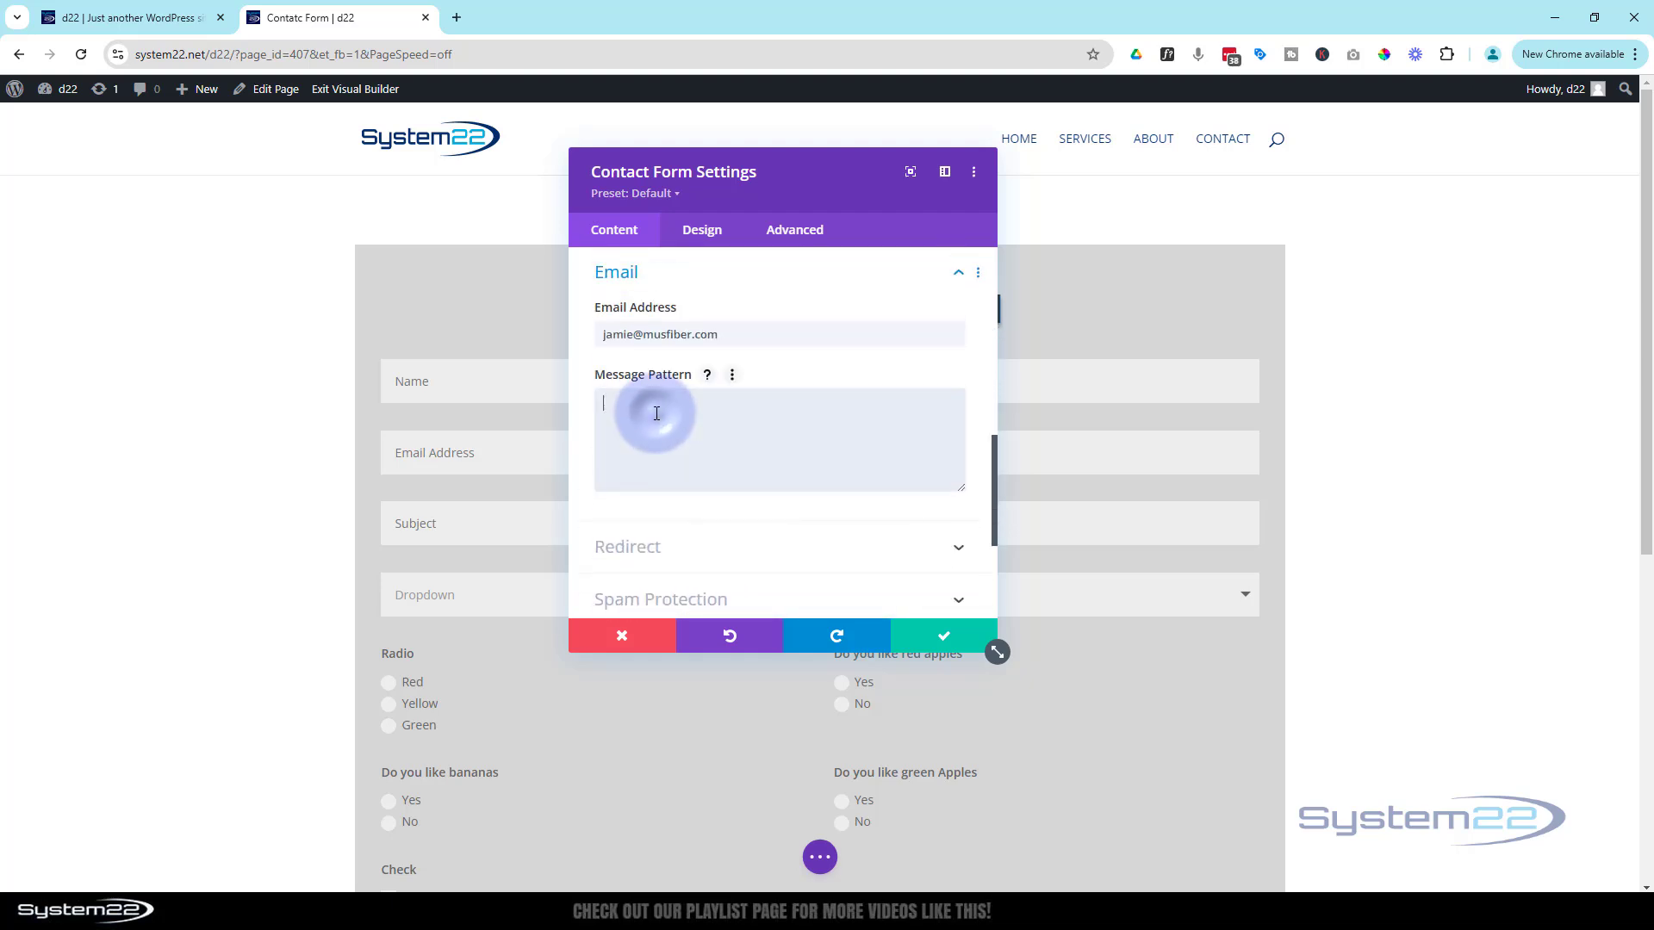
pyautogui.moveTo(801, 192); pyautogui.dragTo(1042, 188)
pyautogui.click(820, 399)
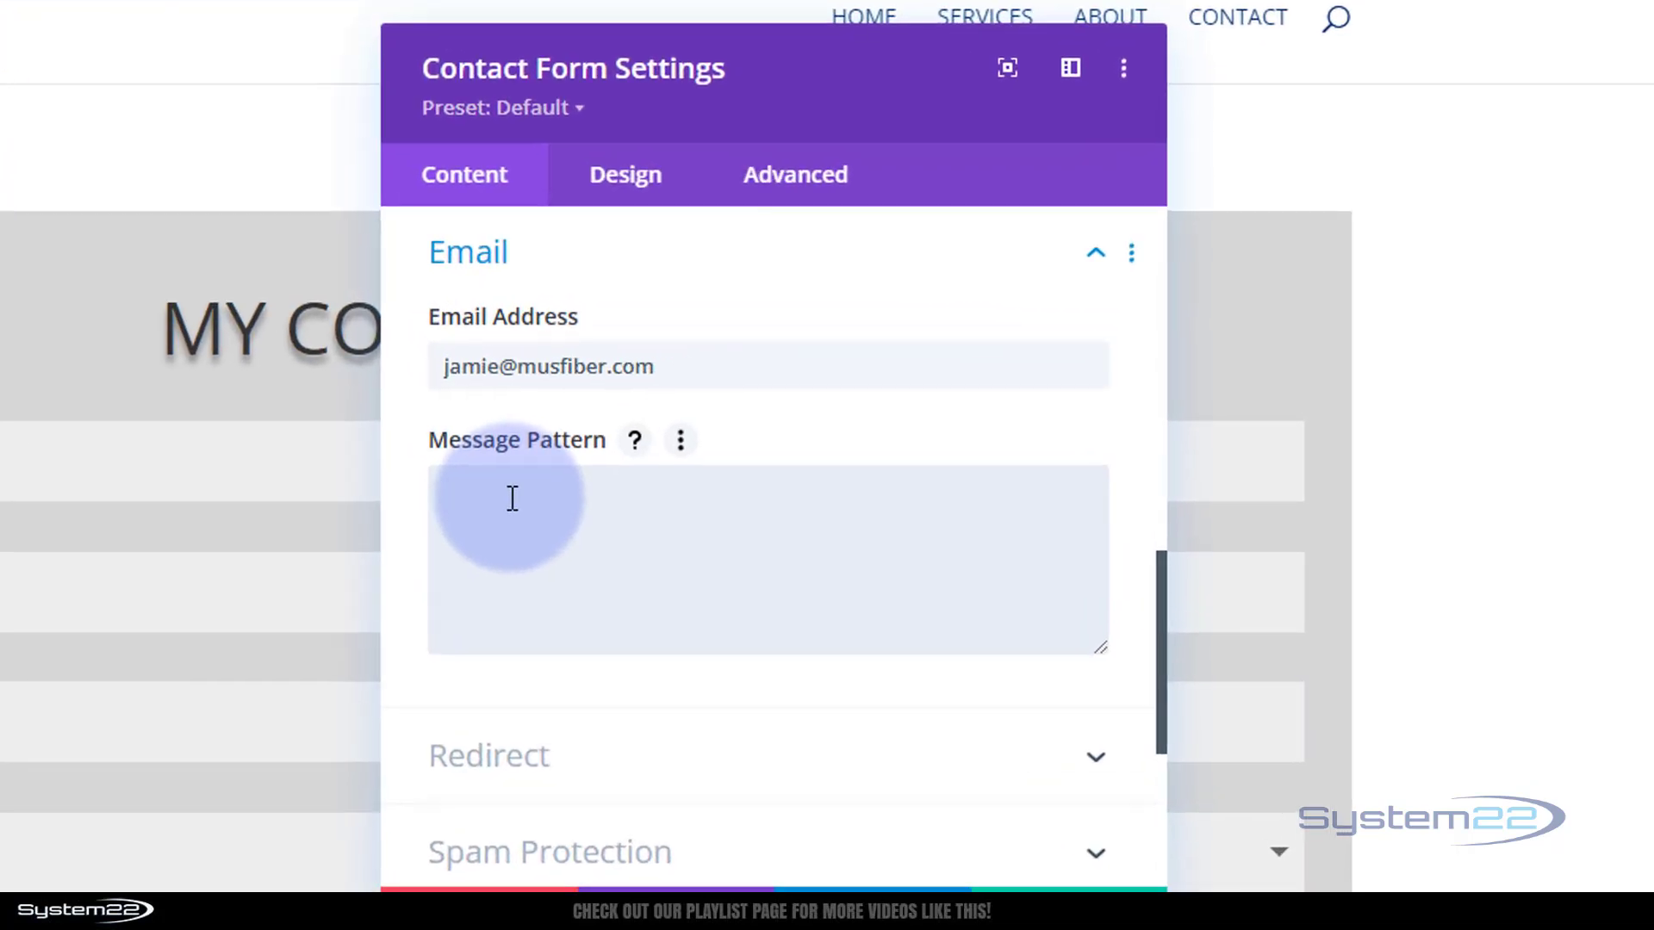
pyautogui.write('%%%')
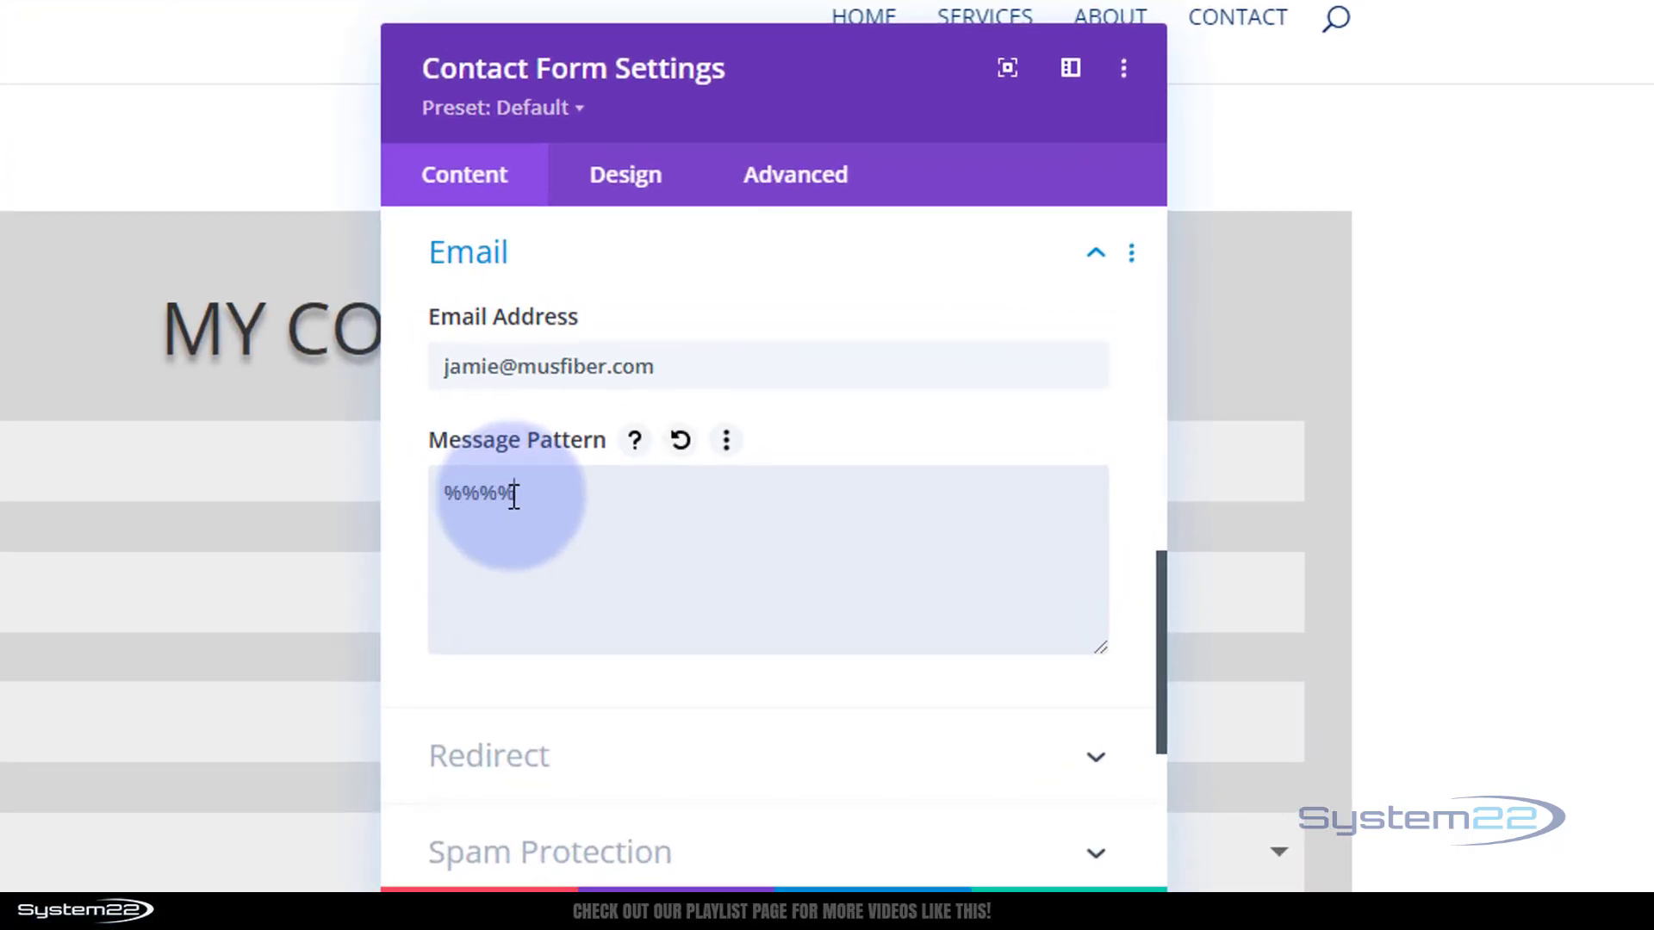
pyautogui.write('%')
pyautogui.click(480, 493)
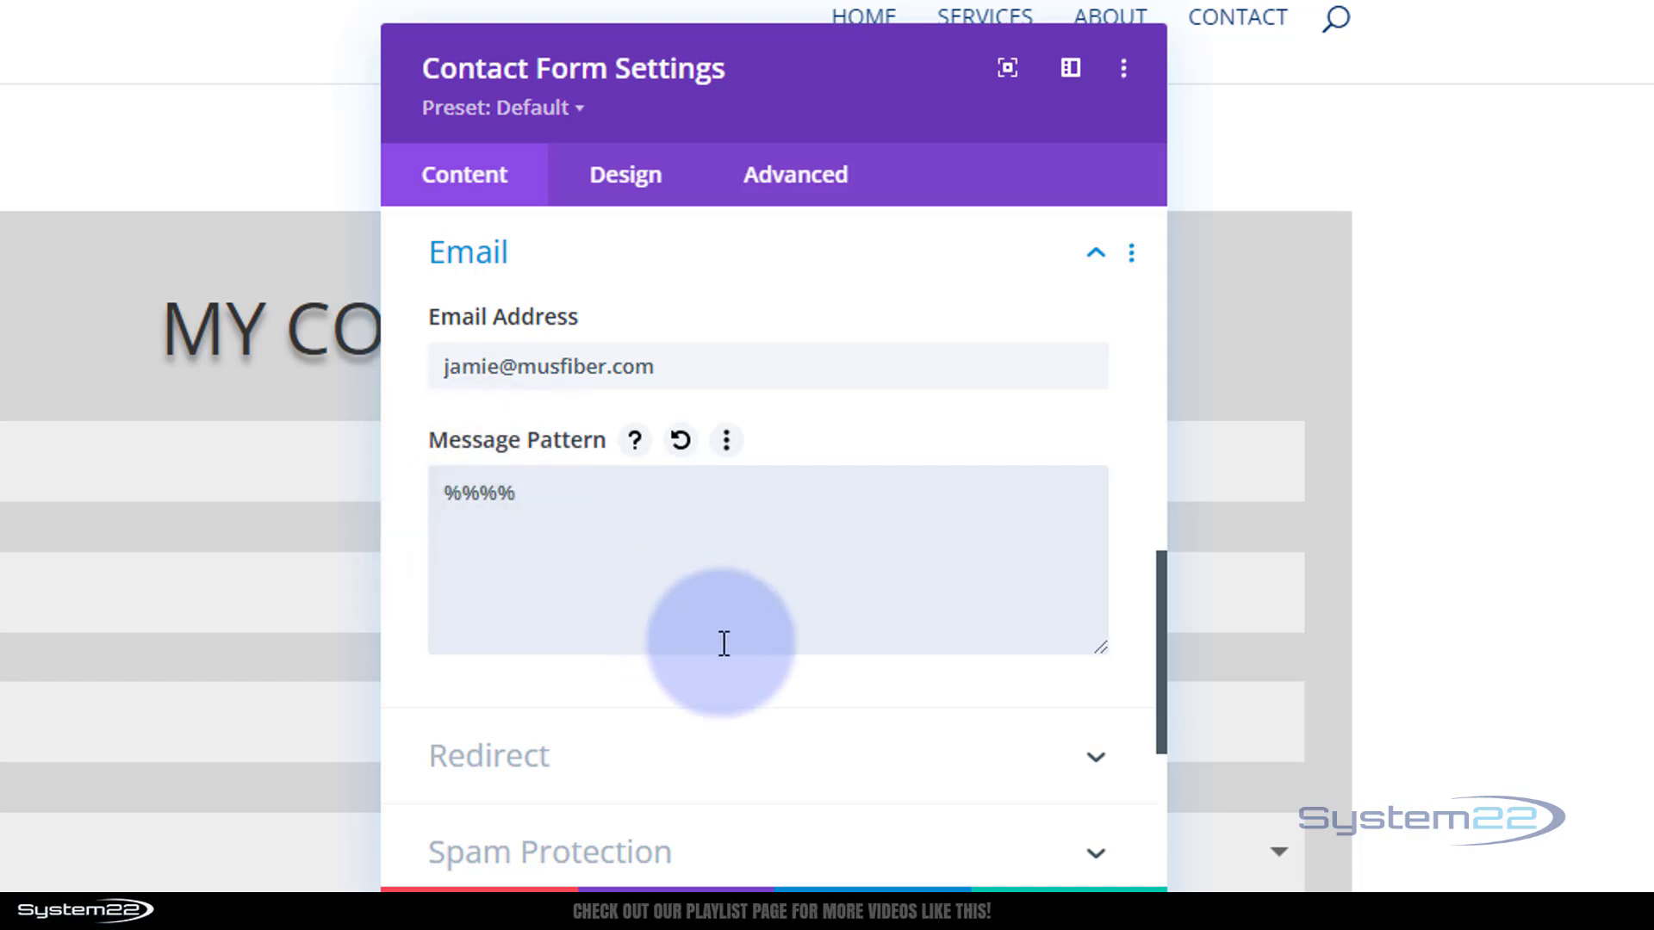
pyautogui.scroll(10, 723, 643)
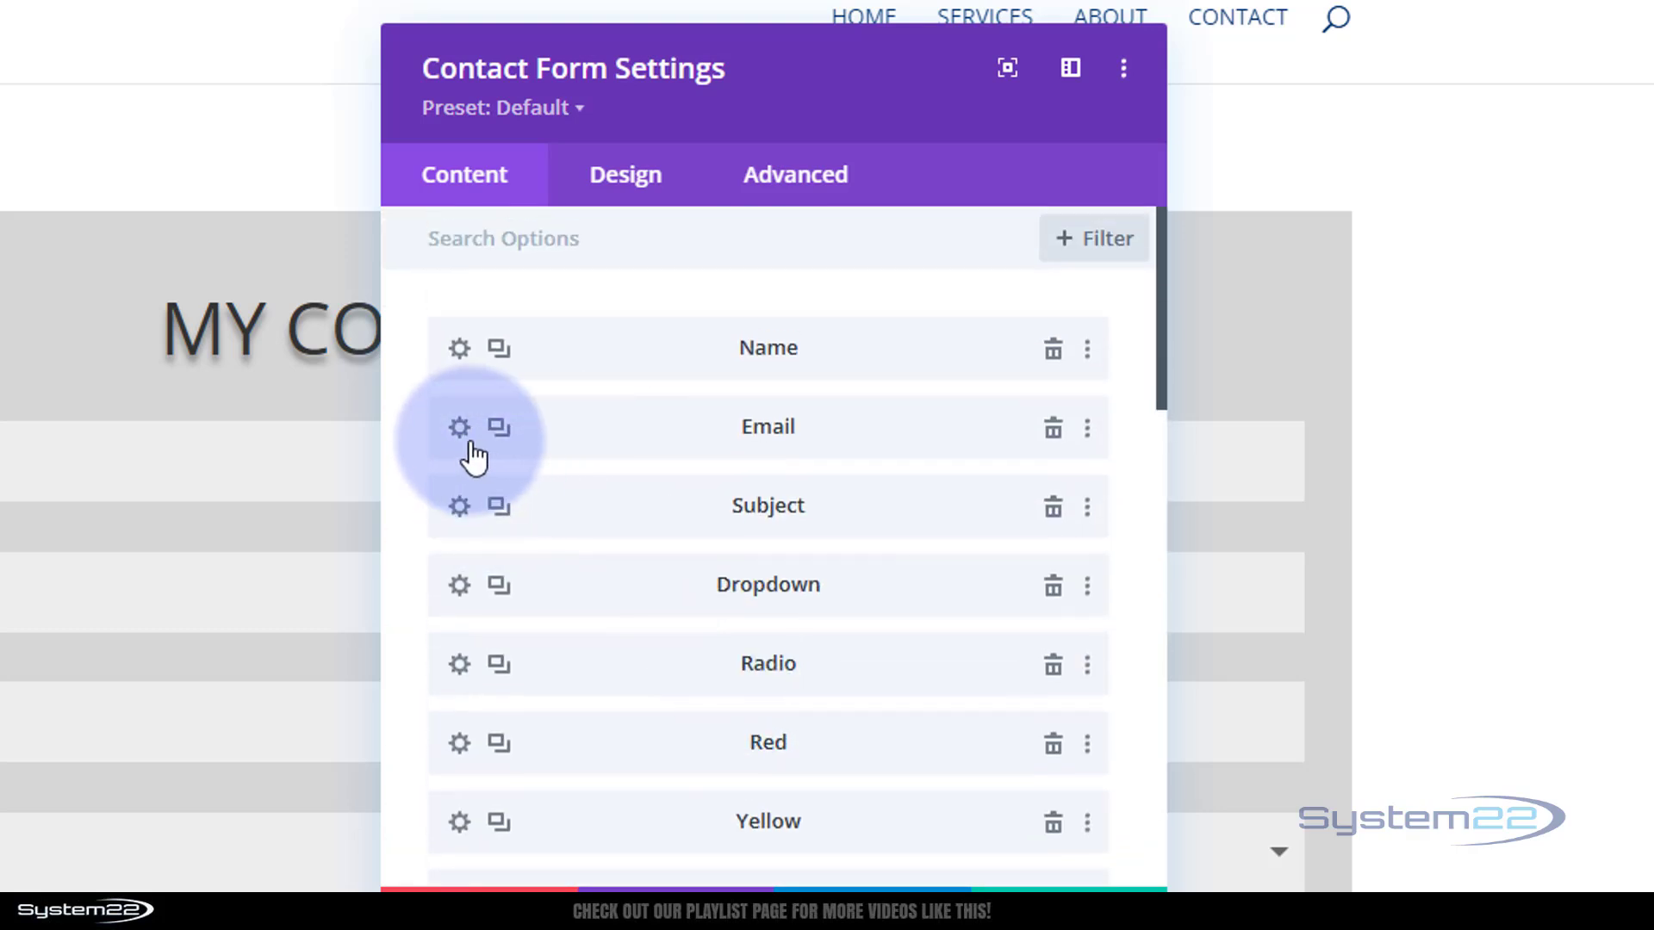
# Copy the Email field's ID and reopen the form's Email settings
pyautogui.click(459, 426)
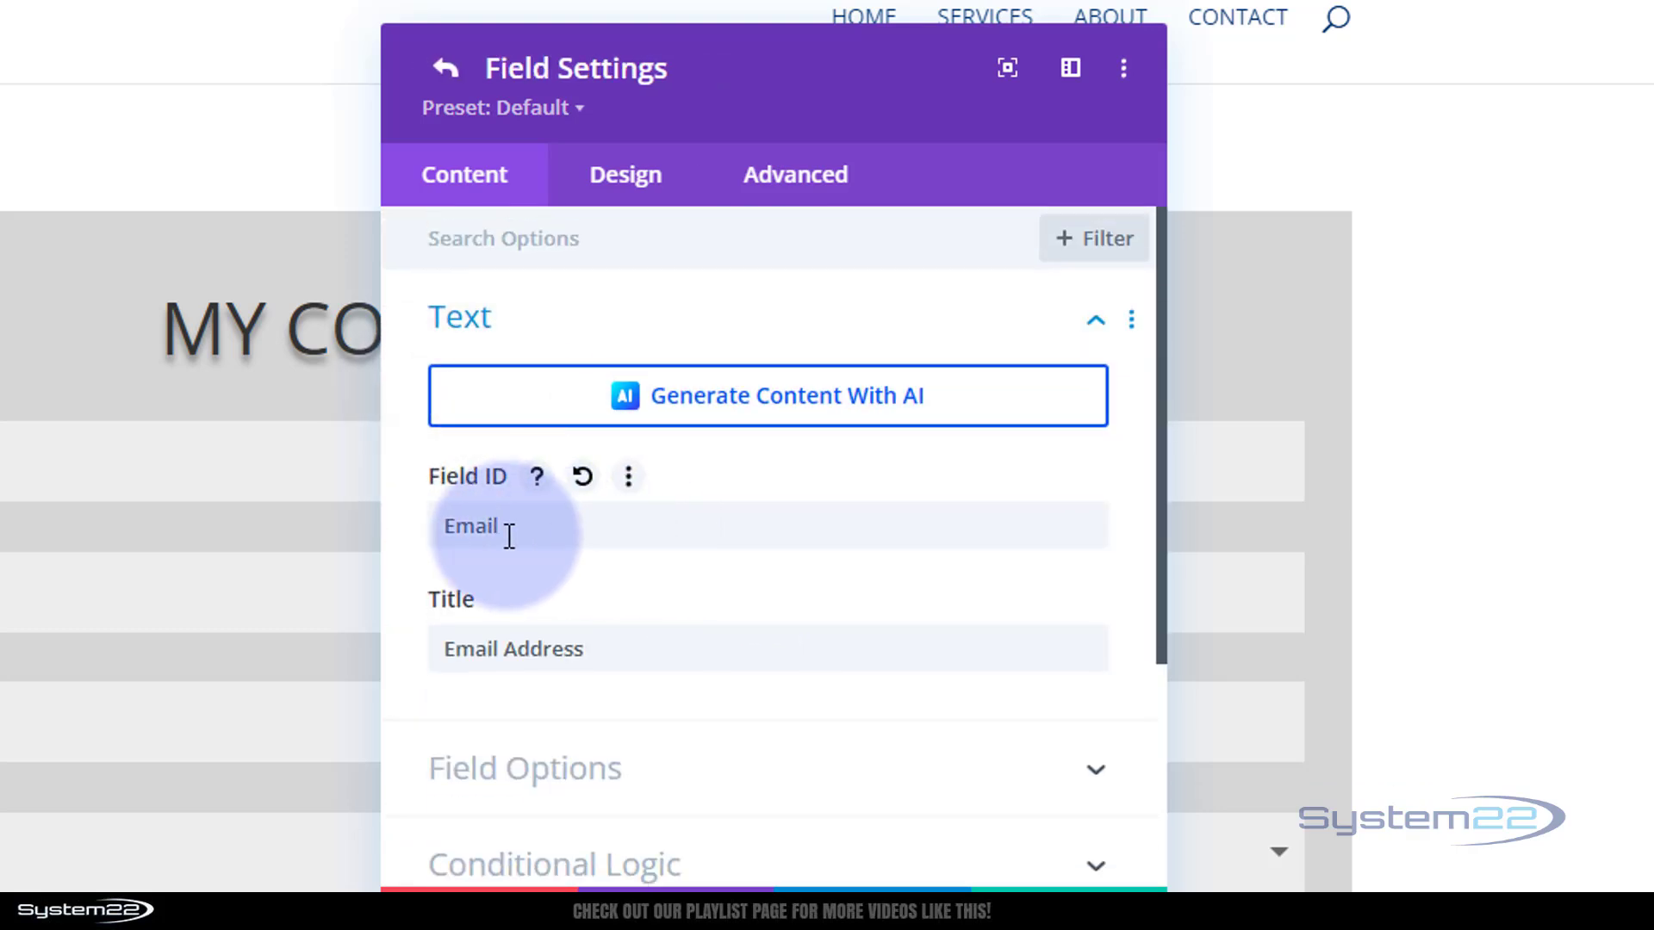
pyautogui.moveTo(509, 522); pyautogui.dragTo(437, 515)
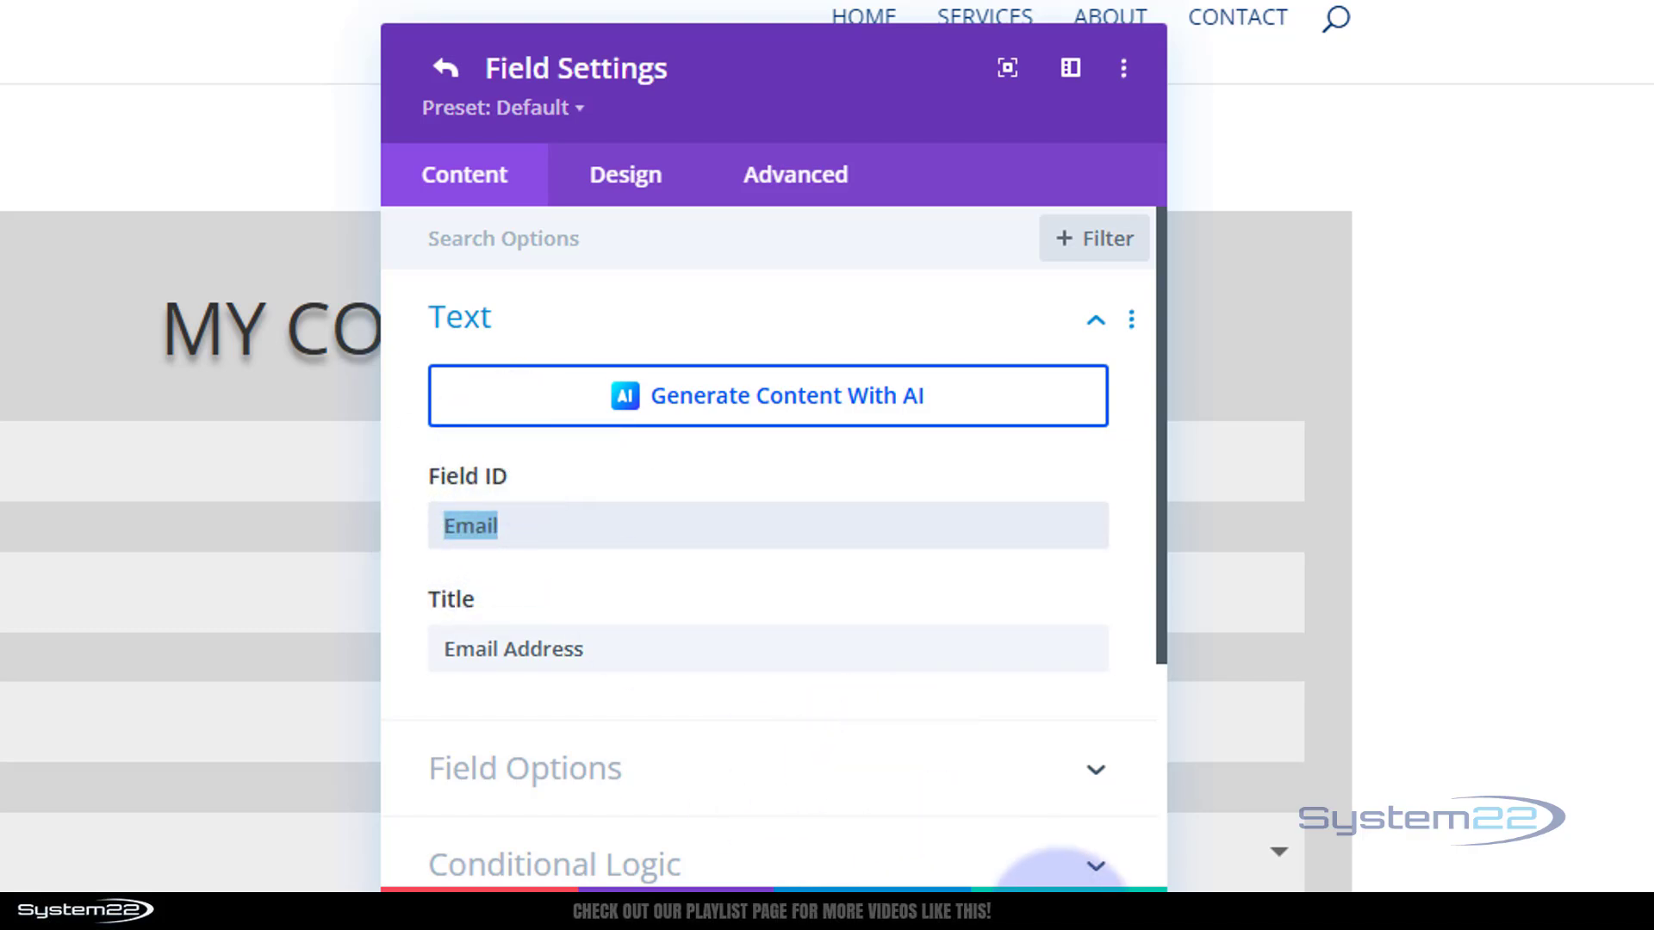
pyautogui.click(1068, 883)
pyautogui.scroll(-15, 769, 498)
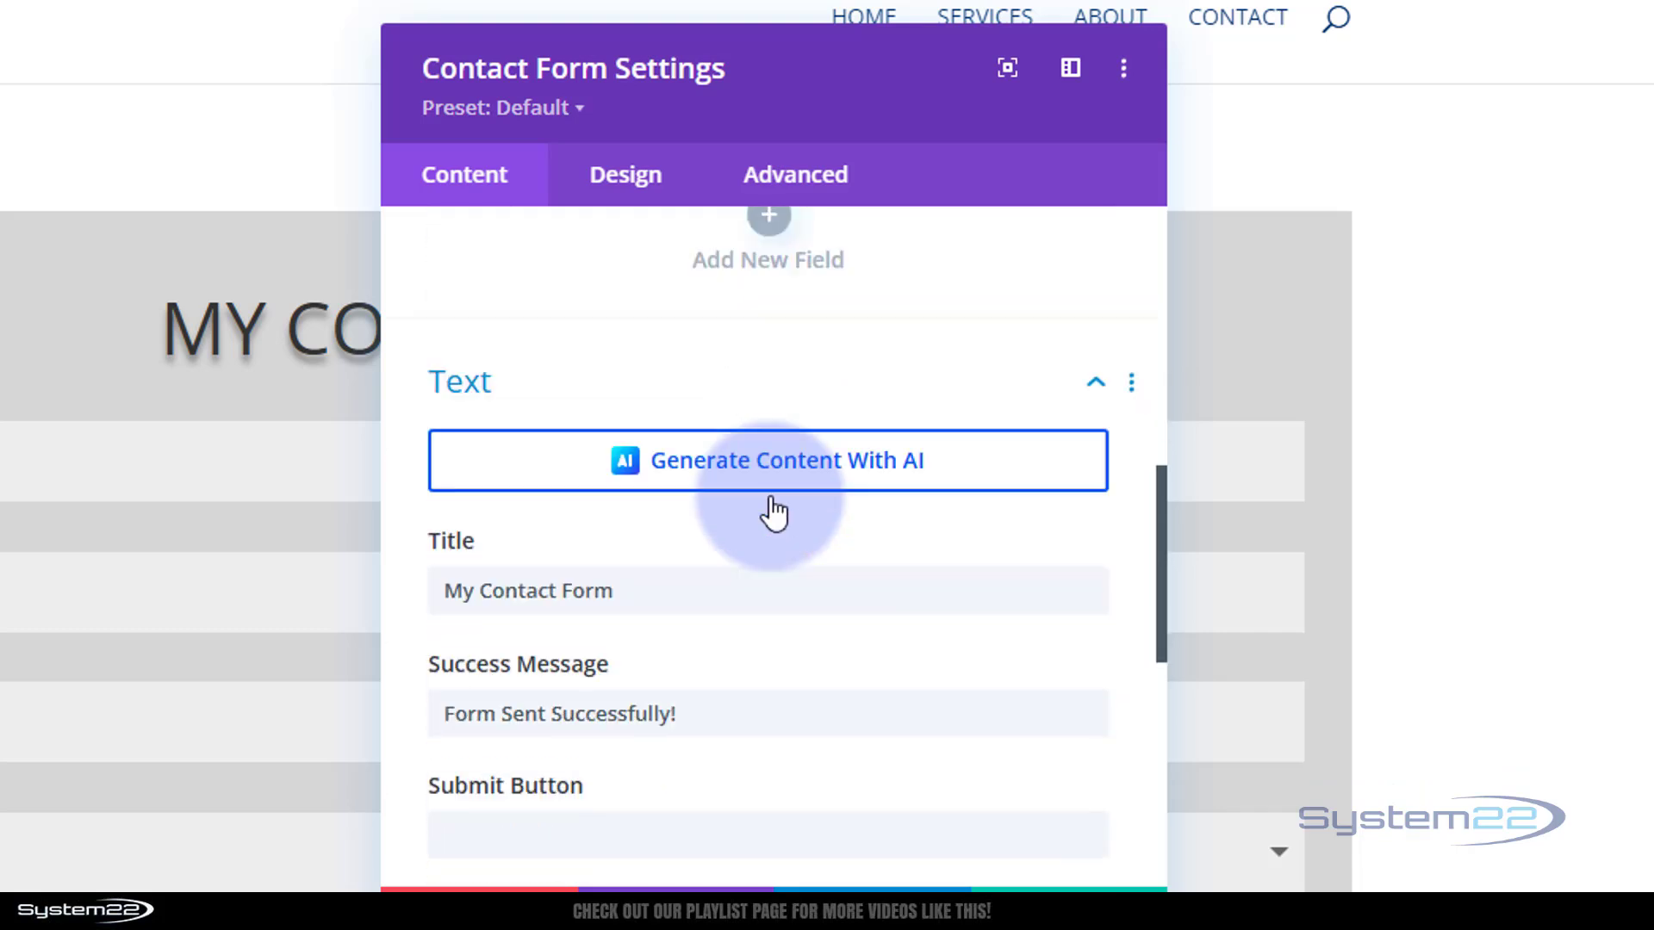
pyautogui.scroll(-2, 574, 720)
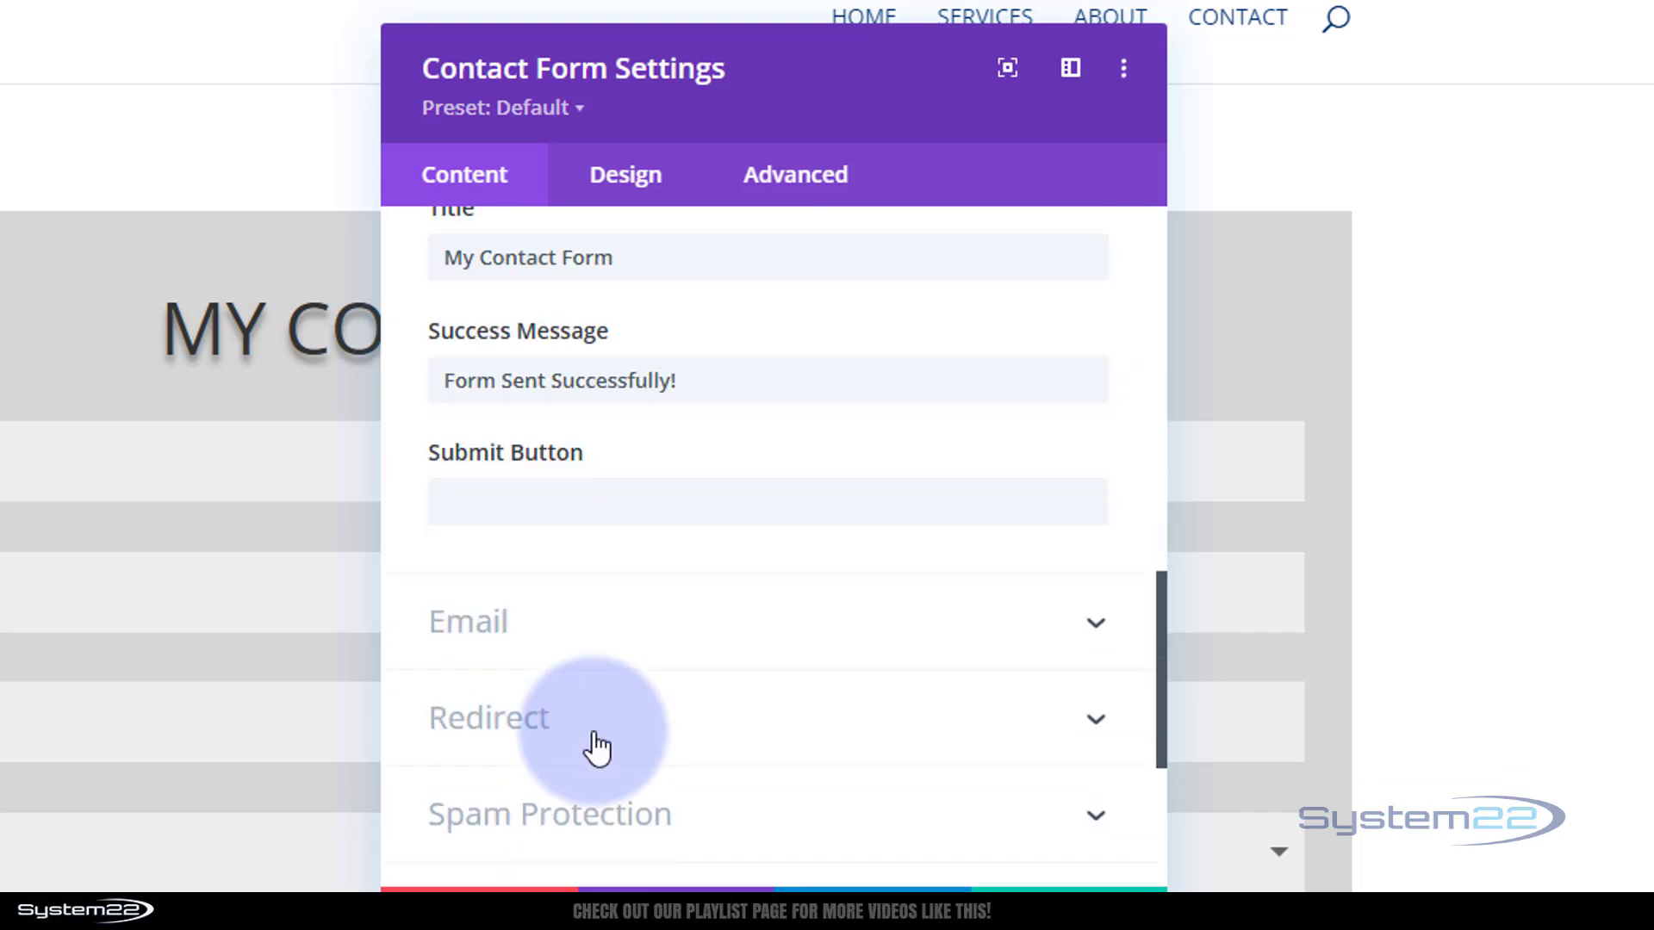
pyautogui.click(609, 662)
# Insert %%Email%% in the Message Pattern and add a second line tagged %%Subject%%
pyautogui.click(480, 493)
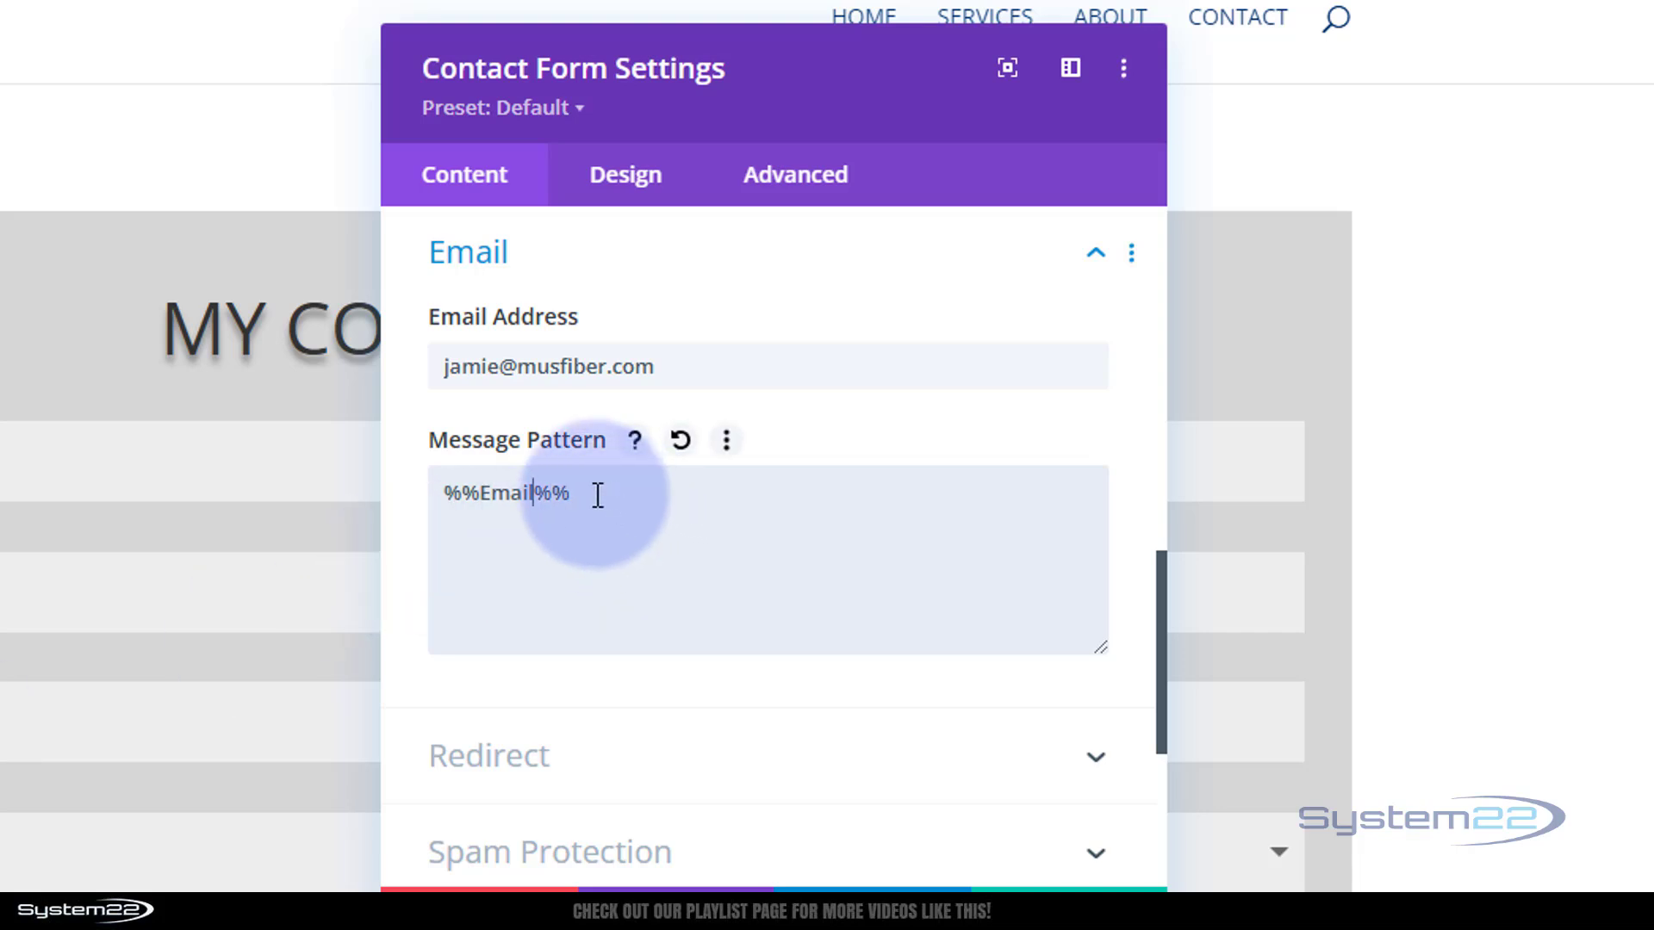
pyautogui.moveTo(598, 495); pyautogui.dragTo(417, 505)
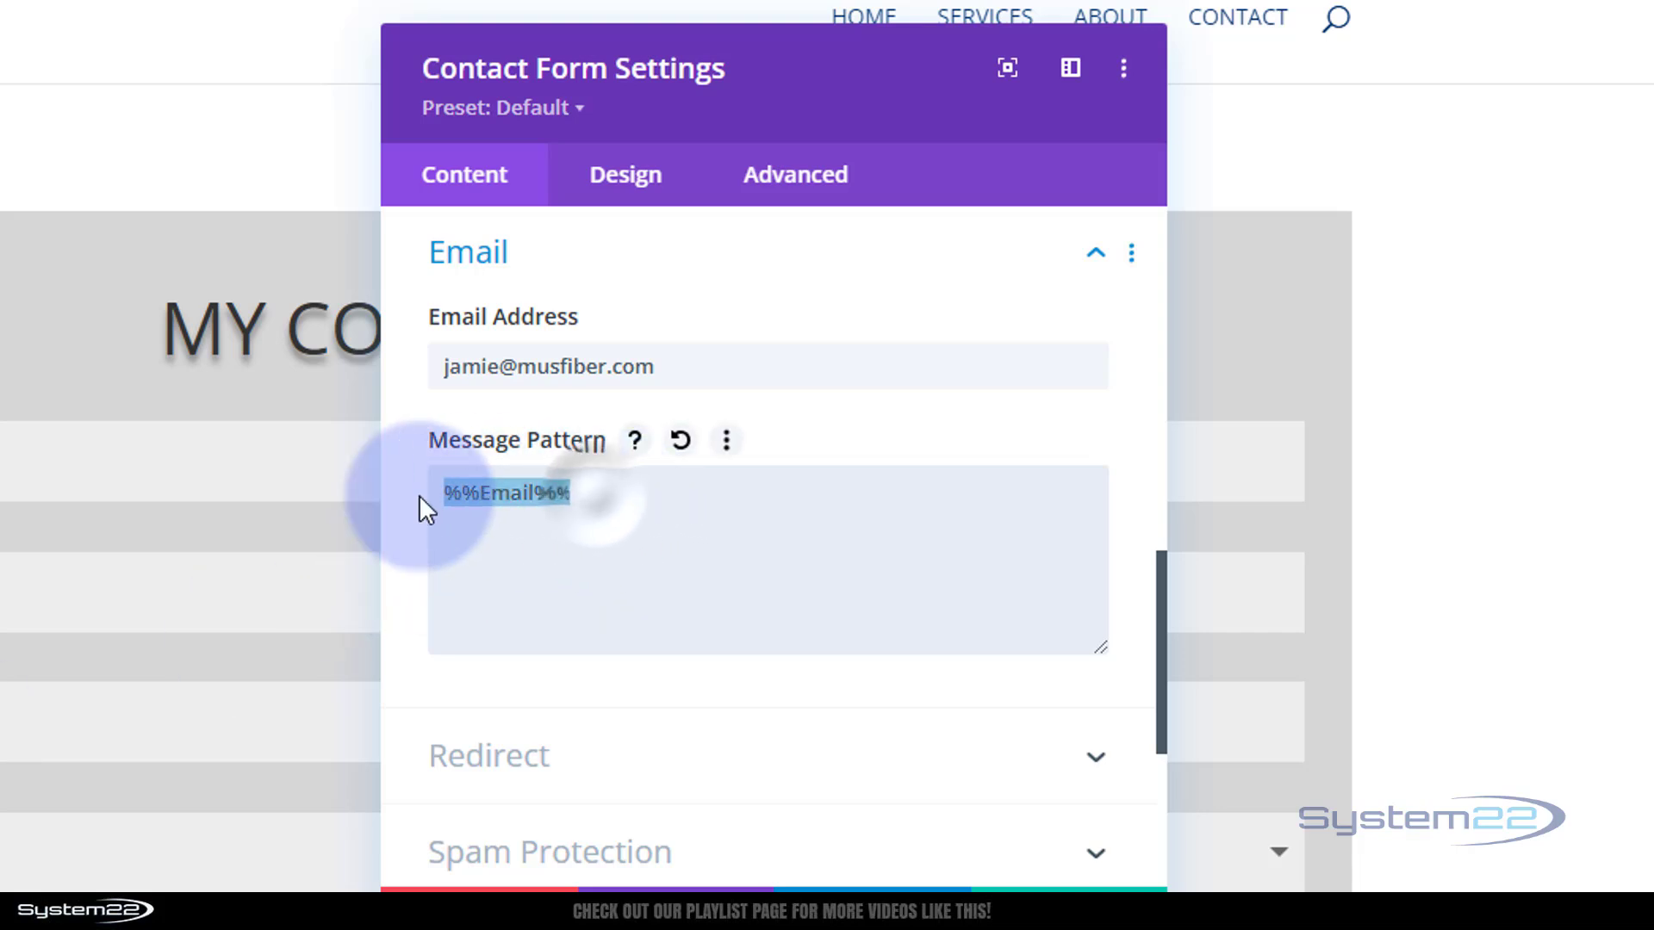
pyautogui.click(608, 503)
pyautogui.press('Return')
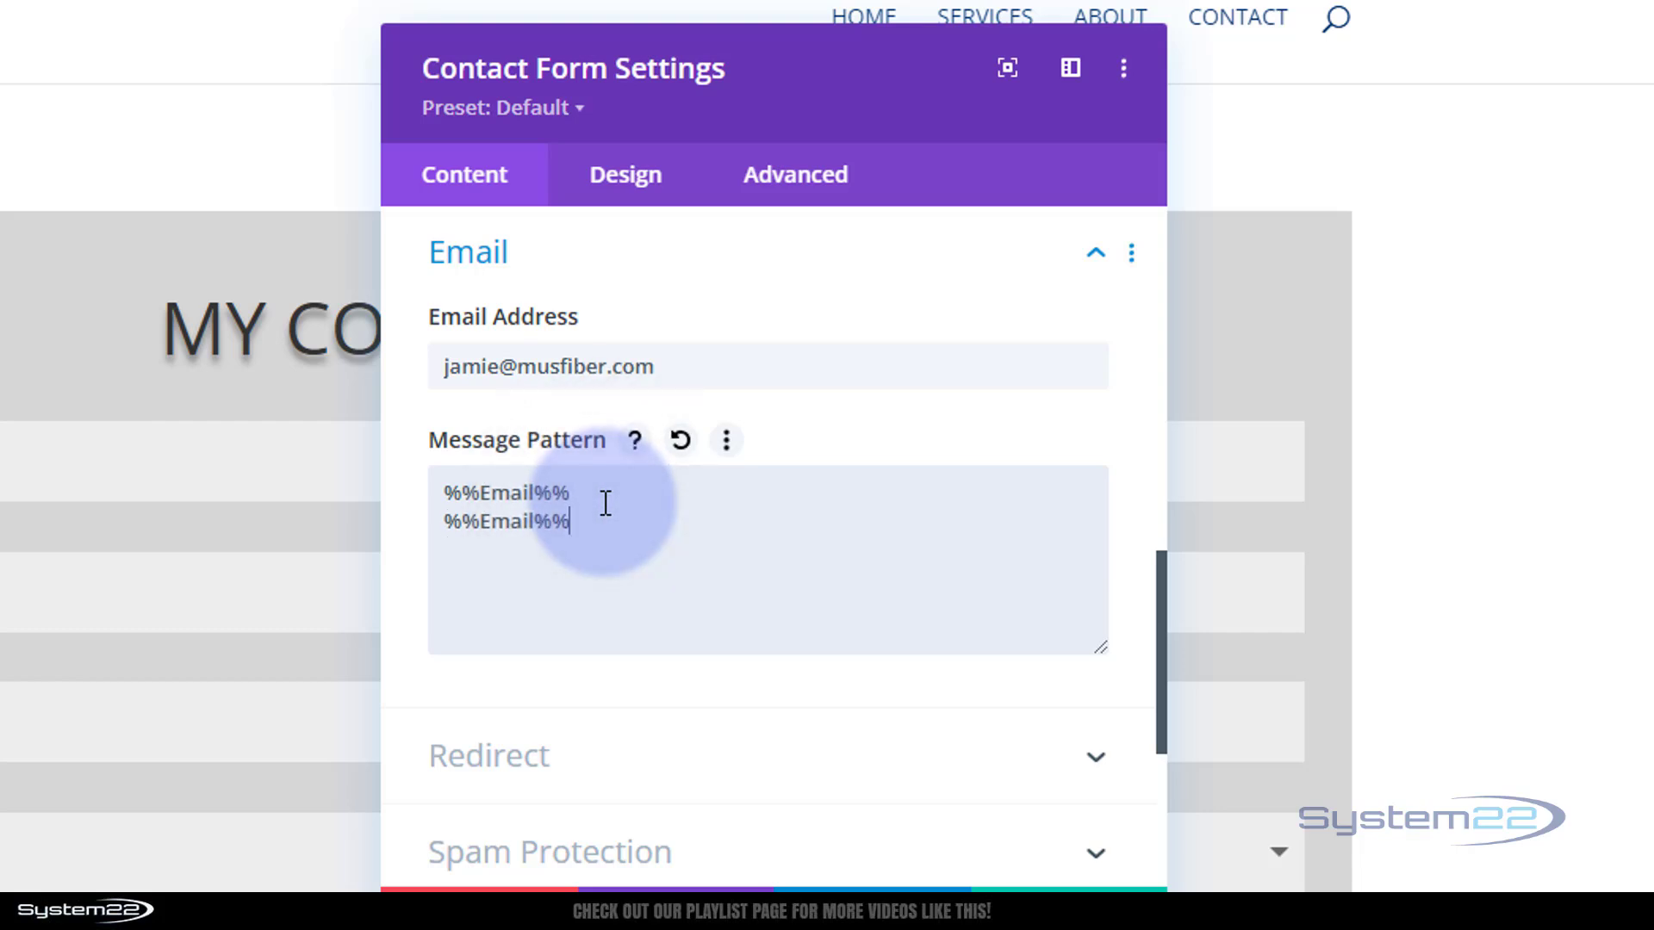
pyautogui.moveTo(480, 521); pyautogui.dragTo(536, 525)
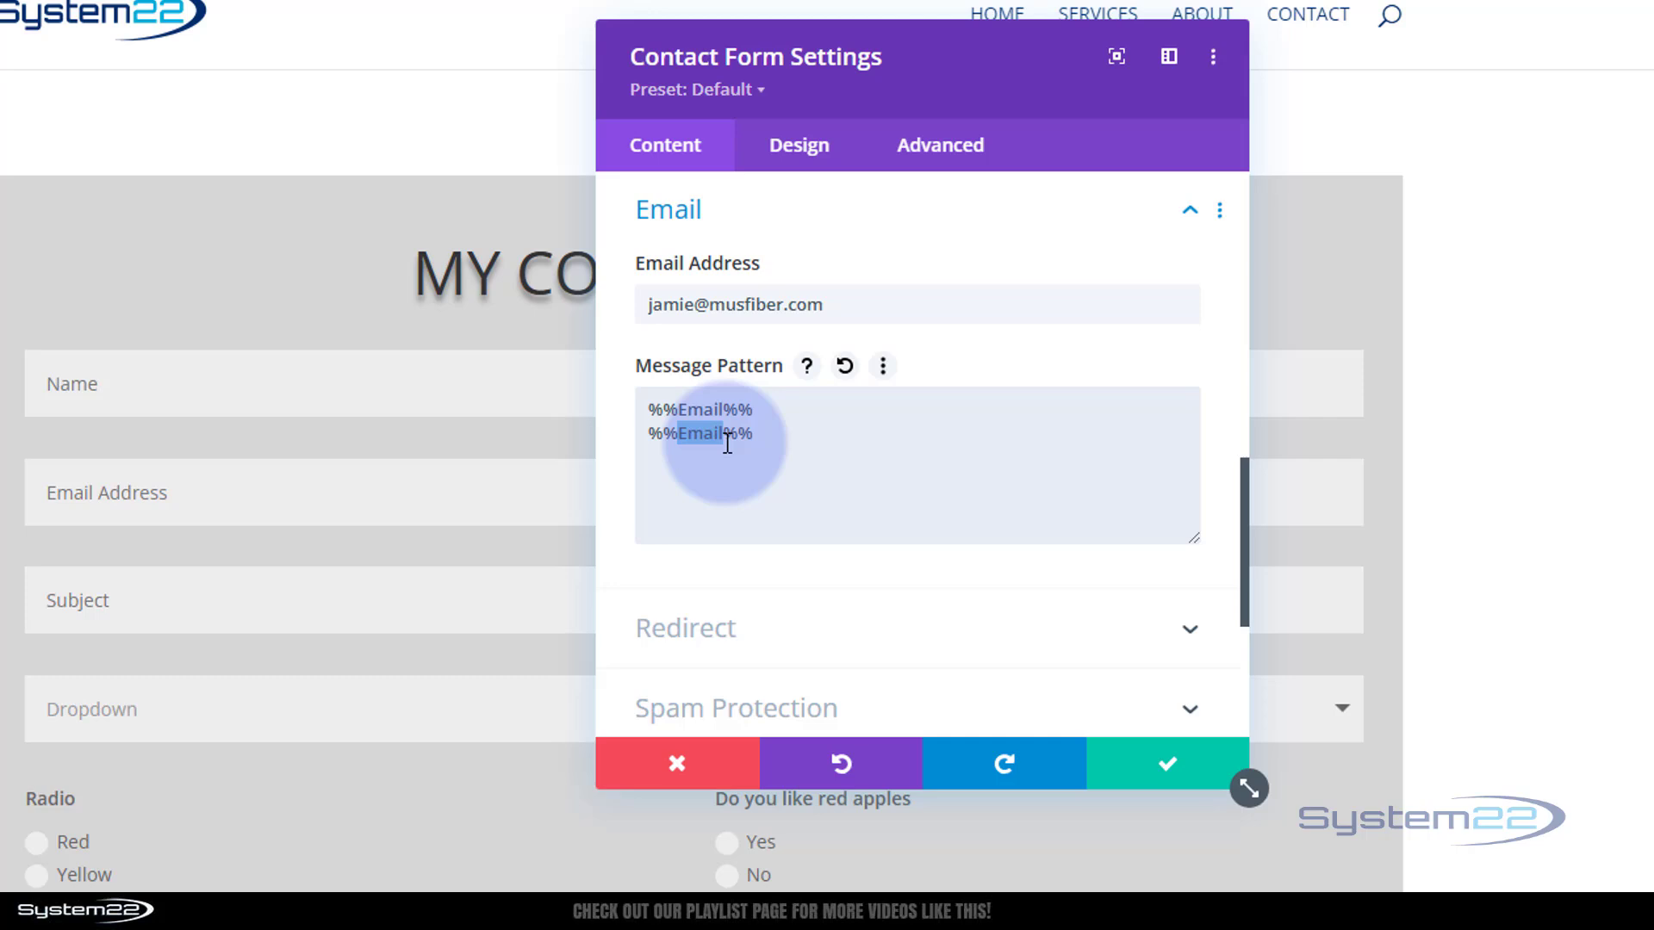
pyautogui.write('Subject')
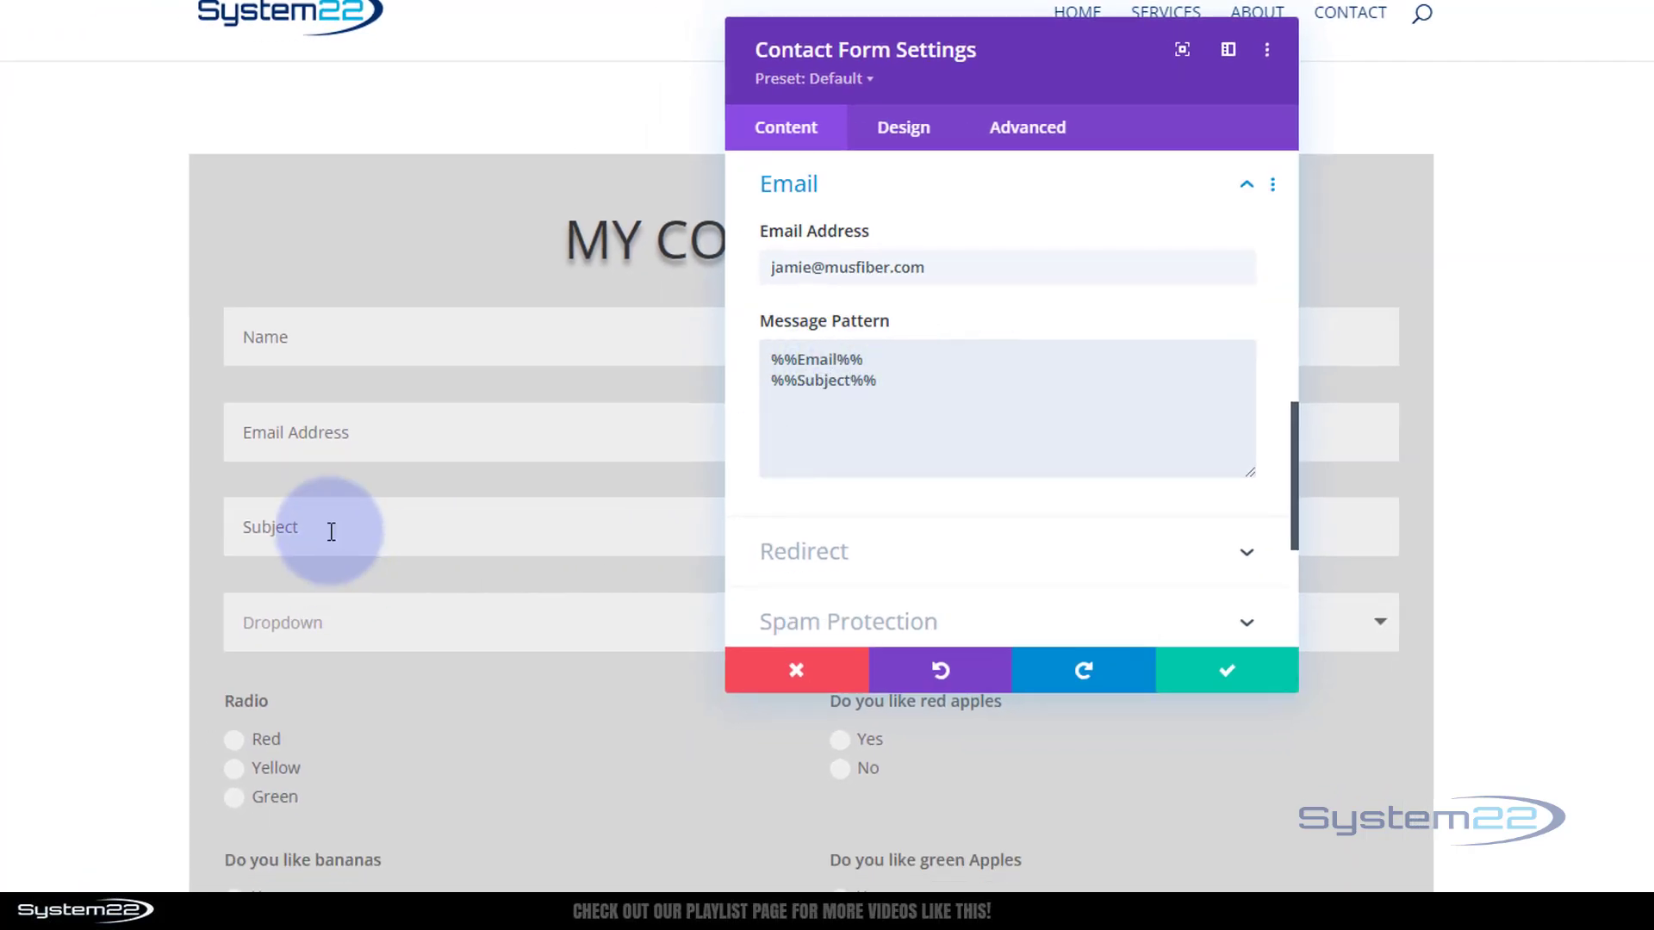
# Add a third Message Pattern line holding the %%Radio%% tag
pyautogui.scroll(-3, 331, 531)
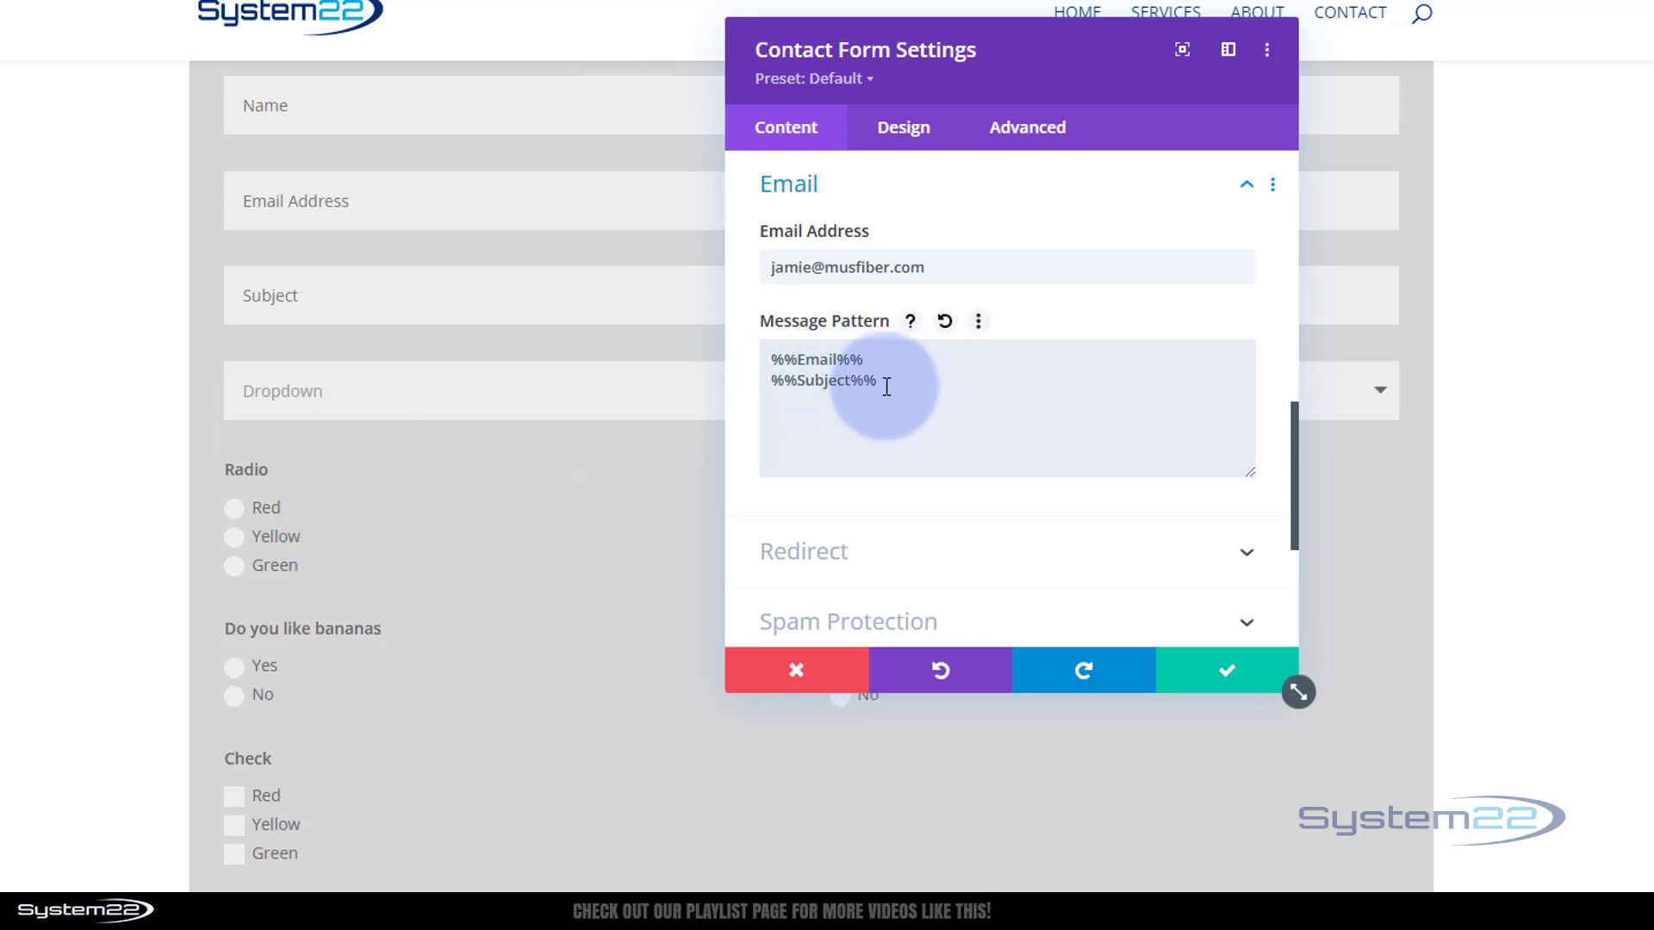
pyautogui.moveTo(879, 381); pyautogui.dragTo(779, 382)
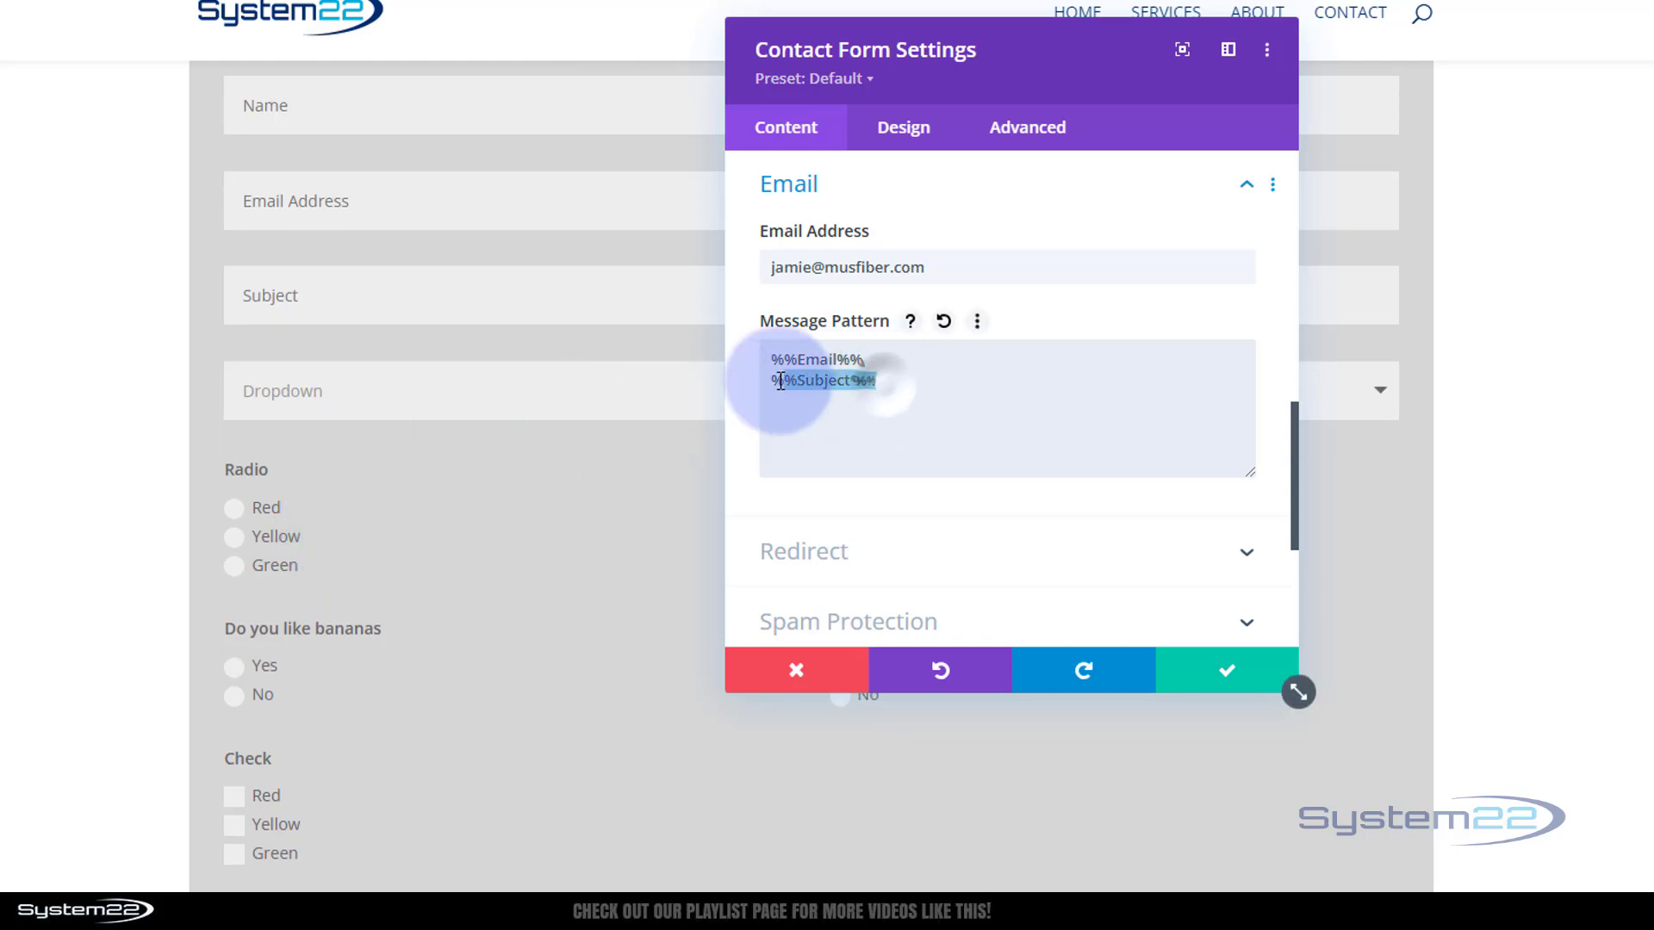
pyautogui.click(886, 379)
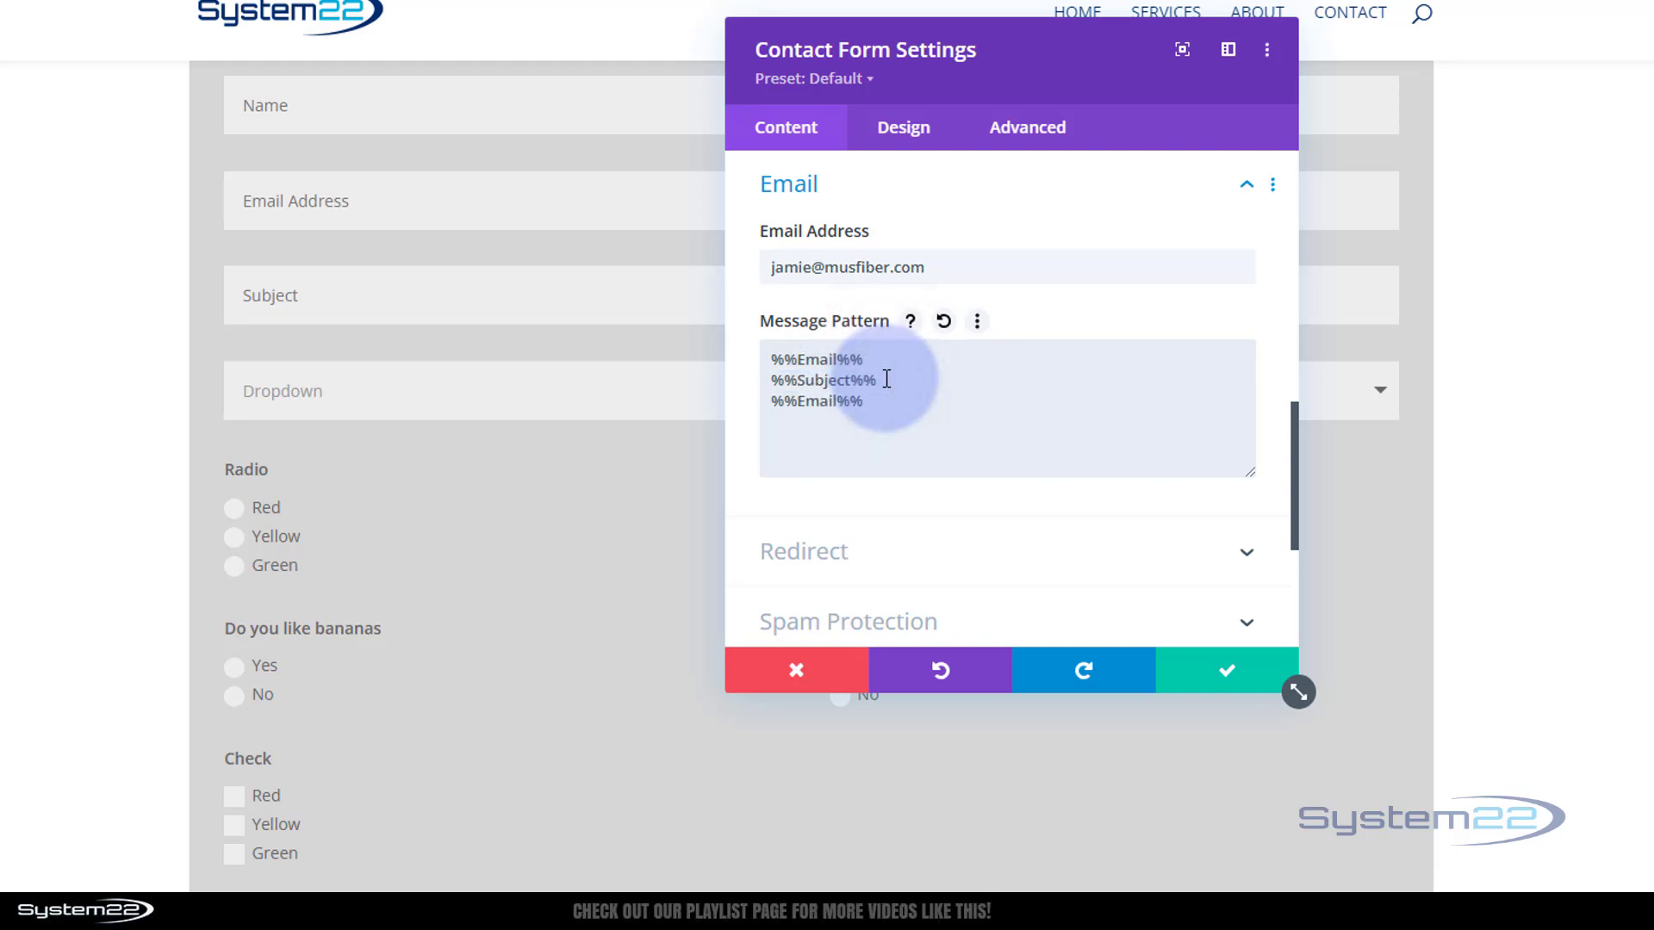
pyautogui.click(798, 405)
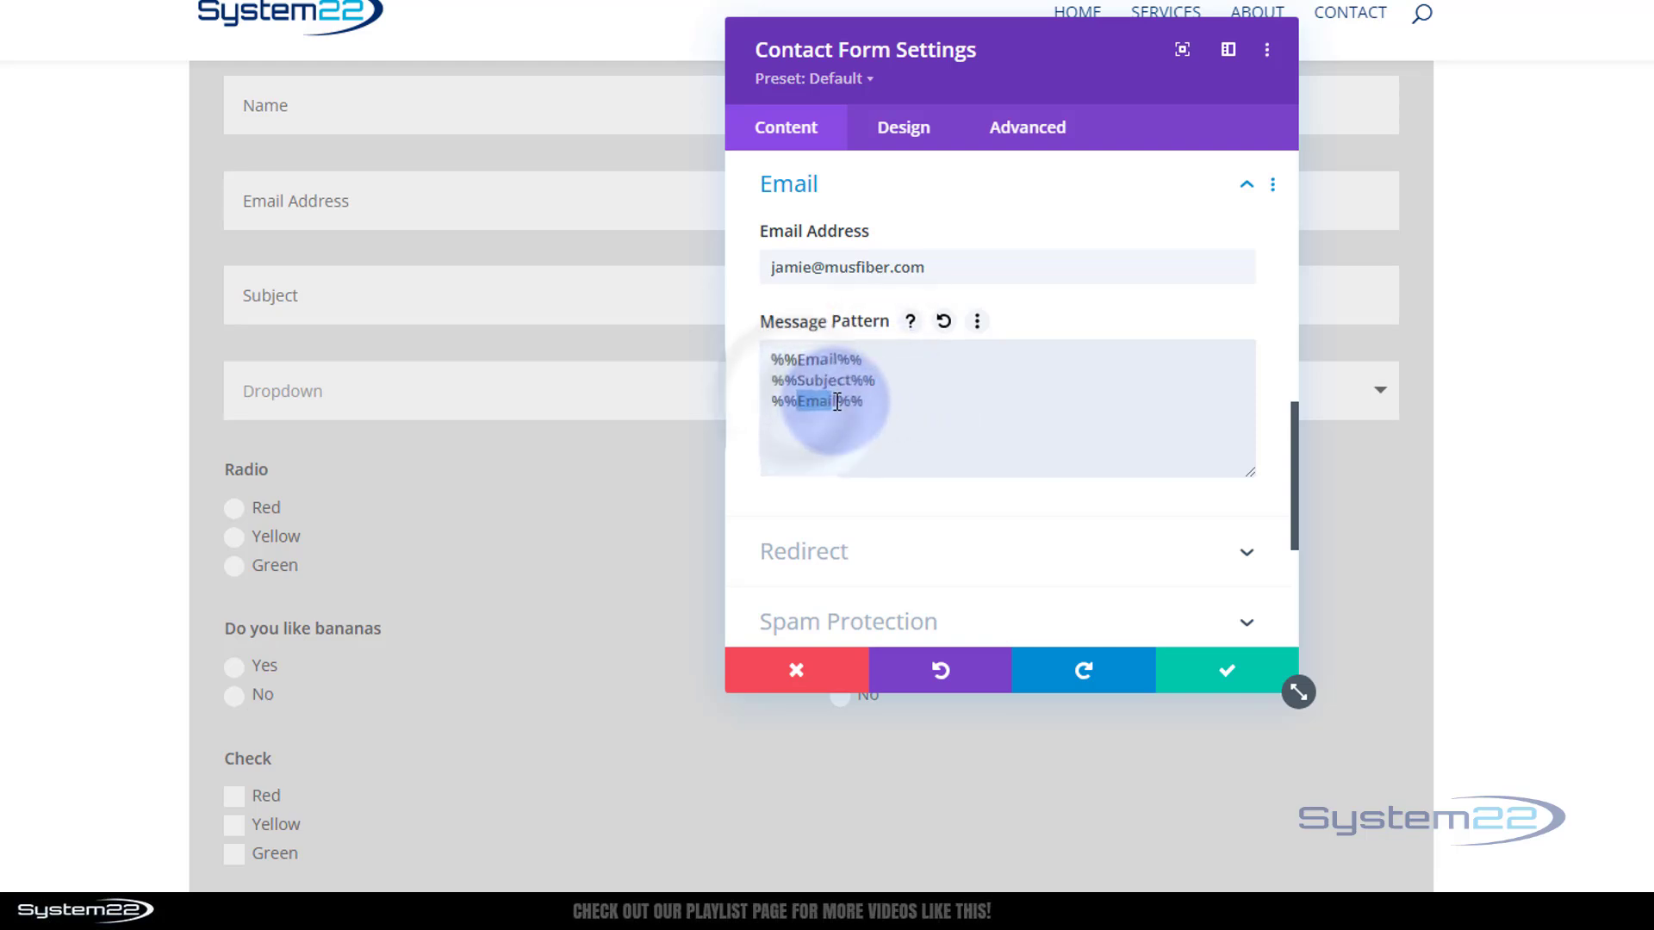
pyautogui.moveTo(800, 403); pyautogui.dragTo(840, 402)
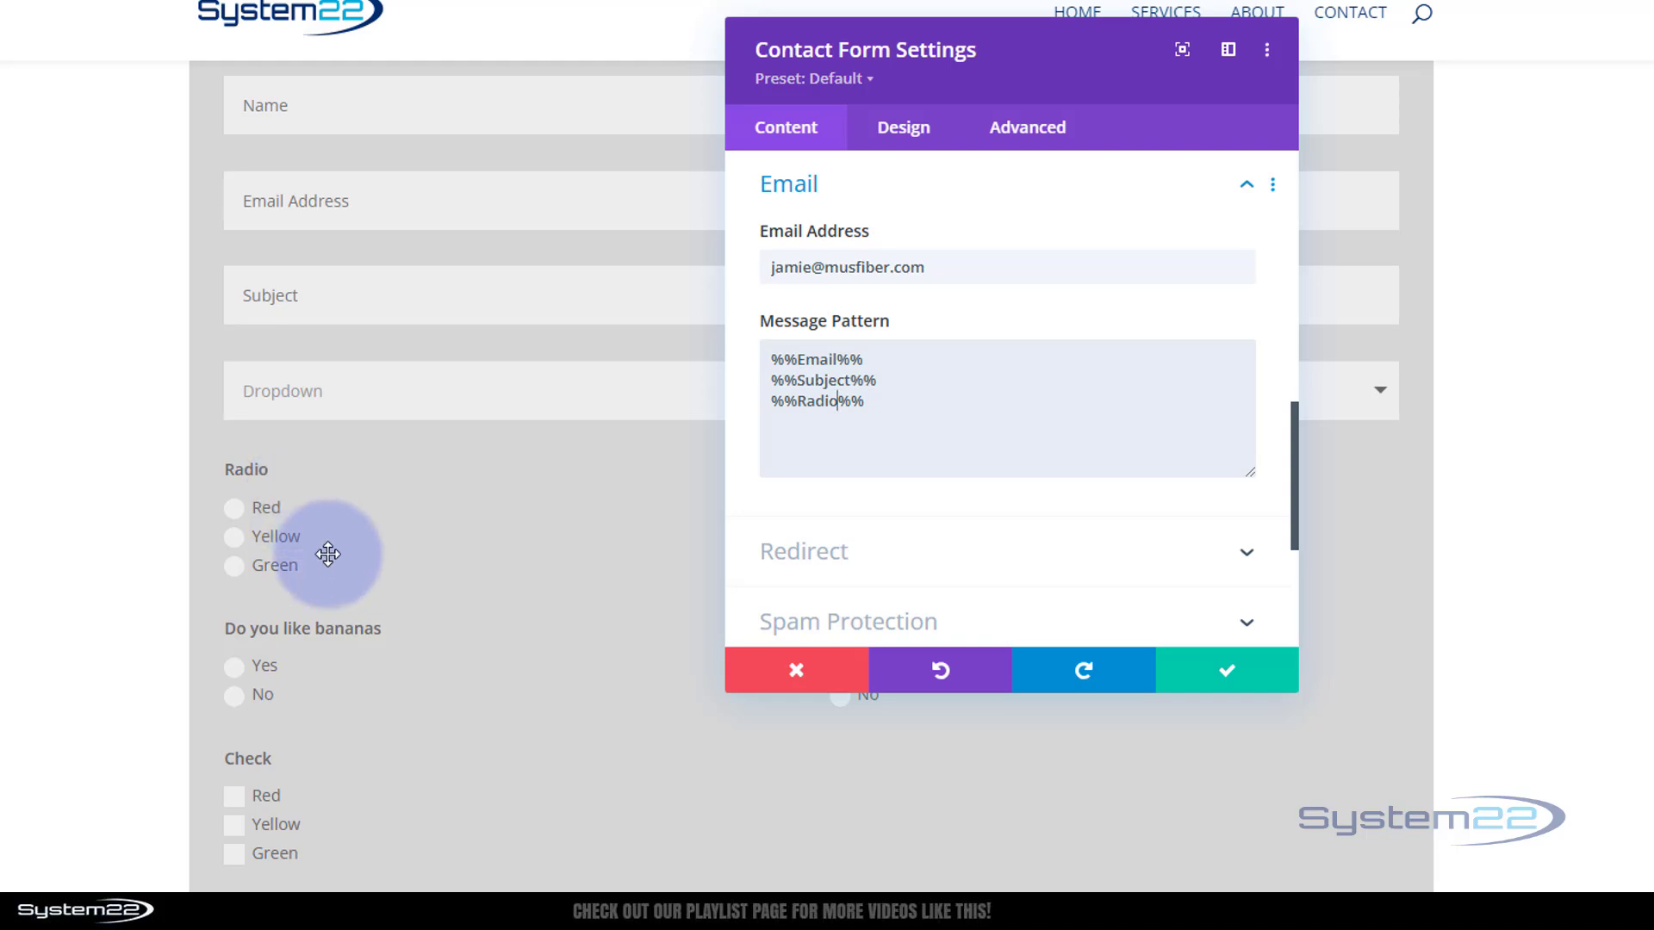
pyautogui.scroll(-1, 422, 652)
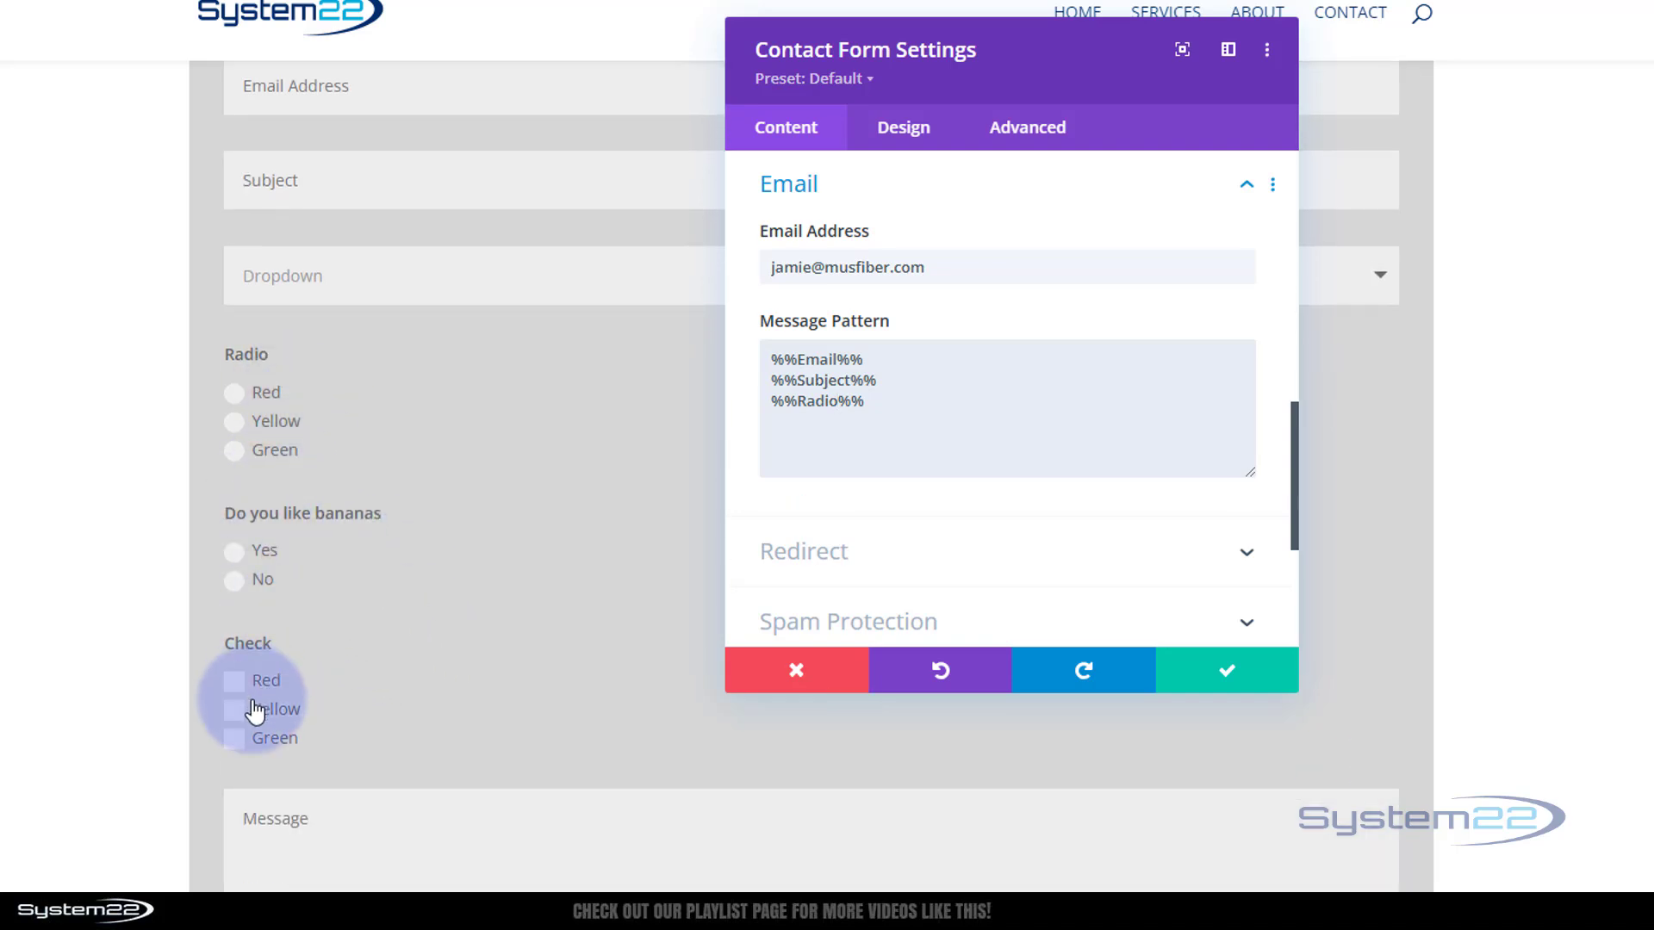
pyautogui.click(873, 405)
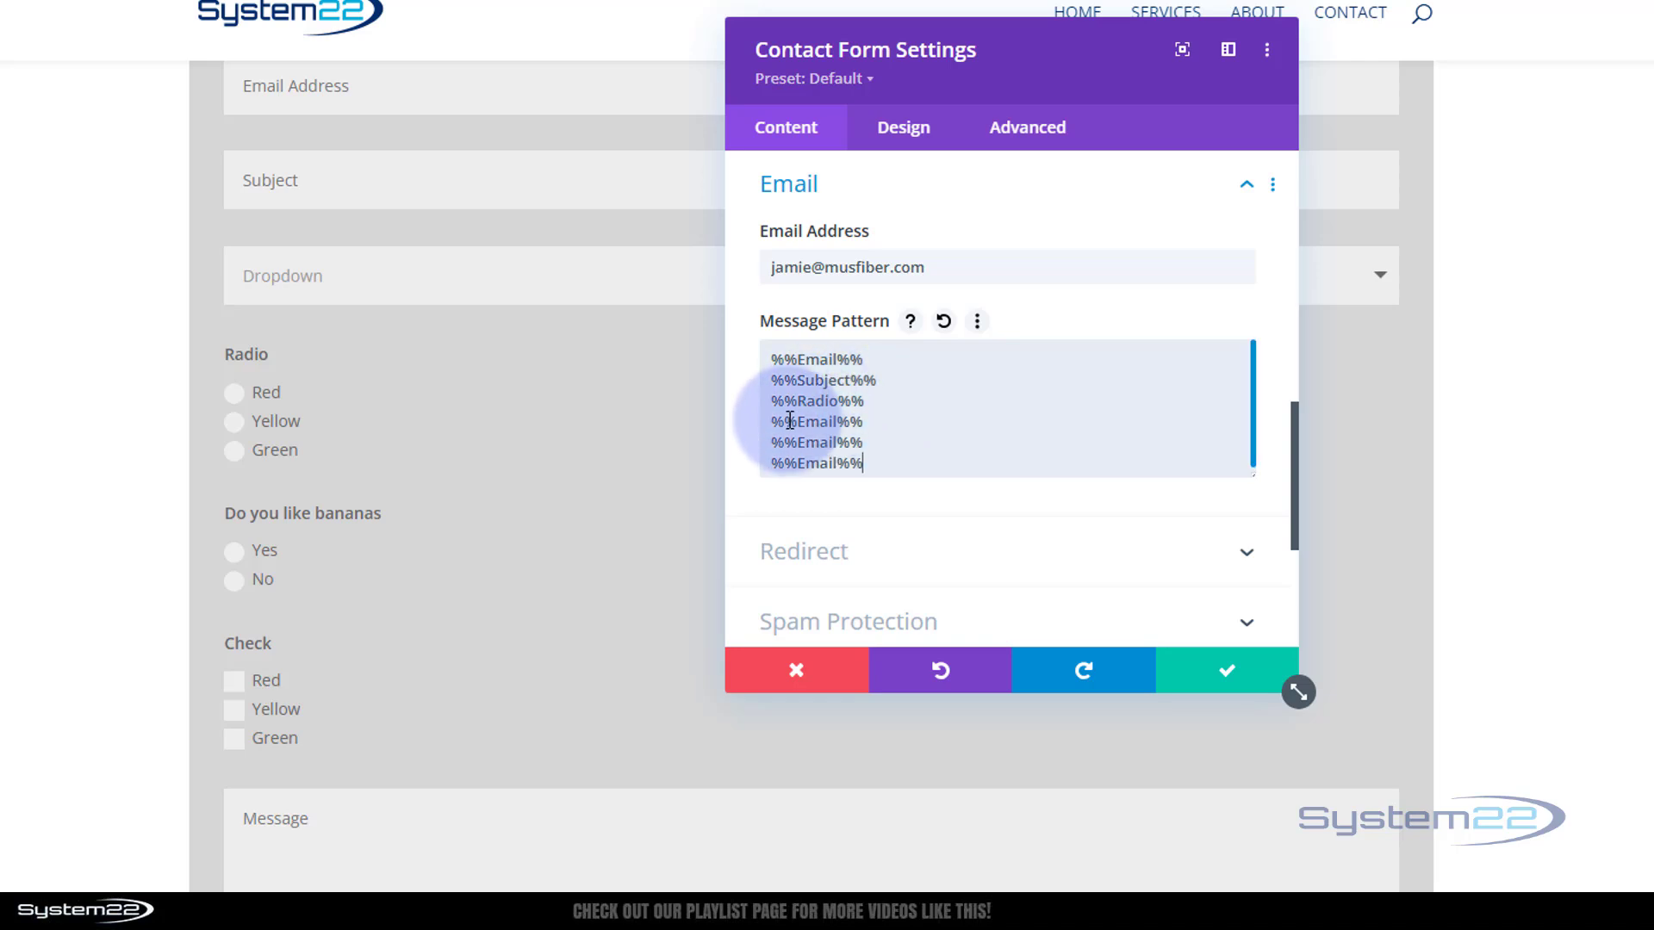
# Turn the next three lines into %%Red%%, %%Yellow%% and %%Green%%
pyautogui.doubleClick(836, 423)
pyautogui.write('Red')
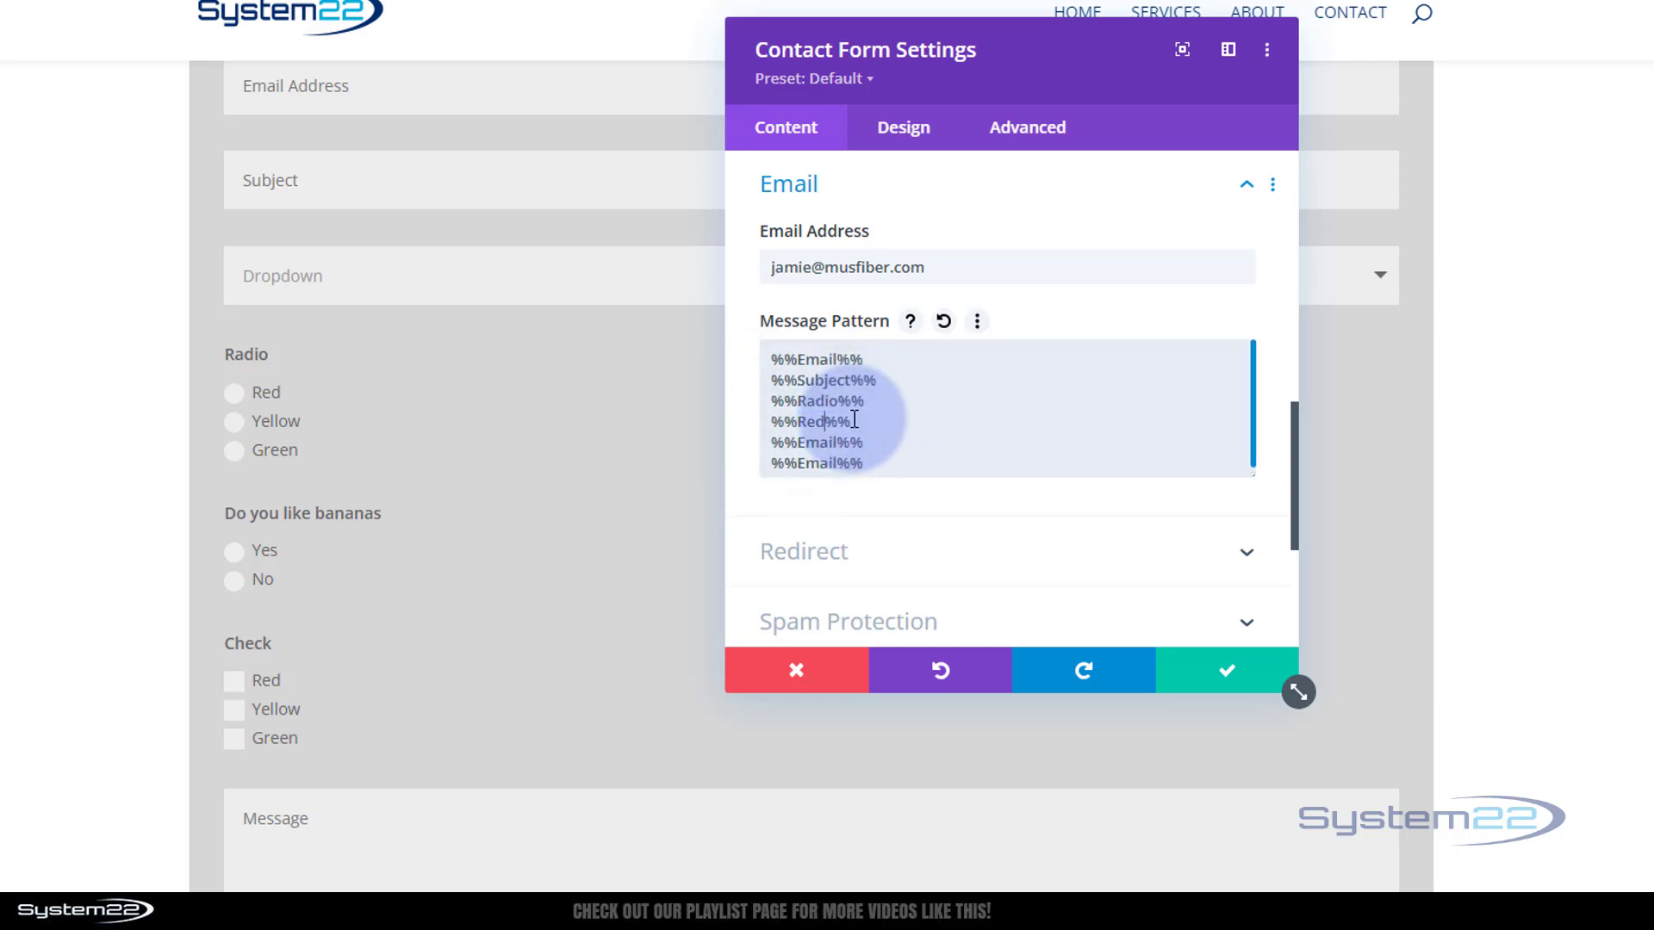
pyautogui.doubleClick(842, 443)
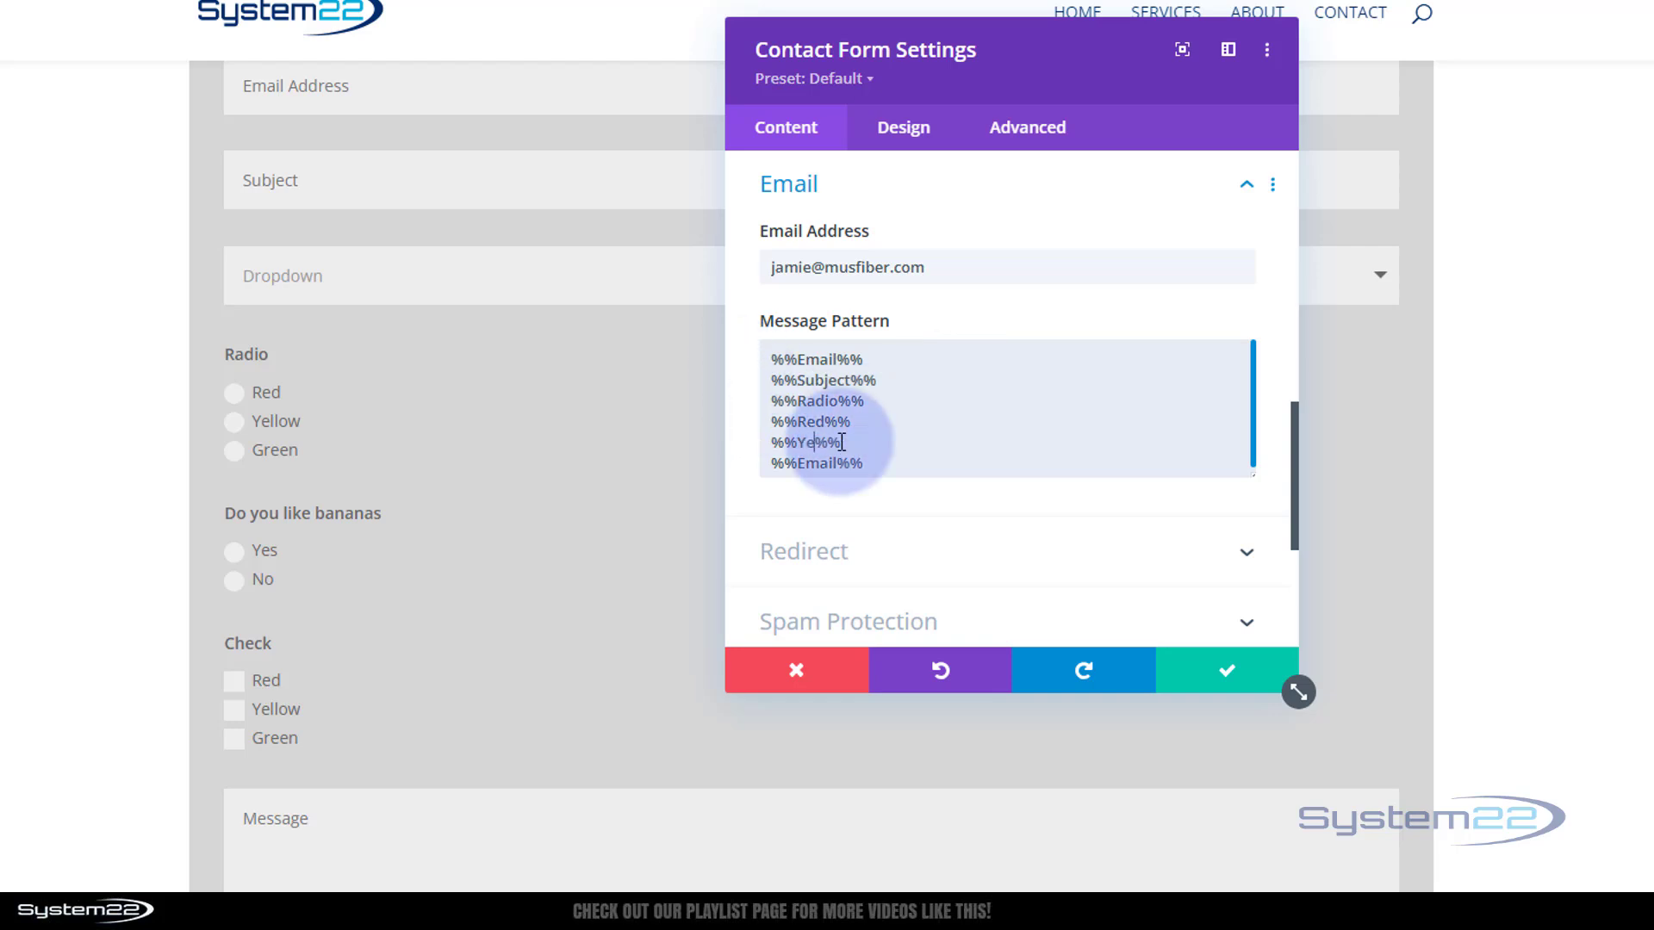
pyautogui.write('Yellow')
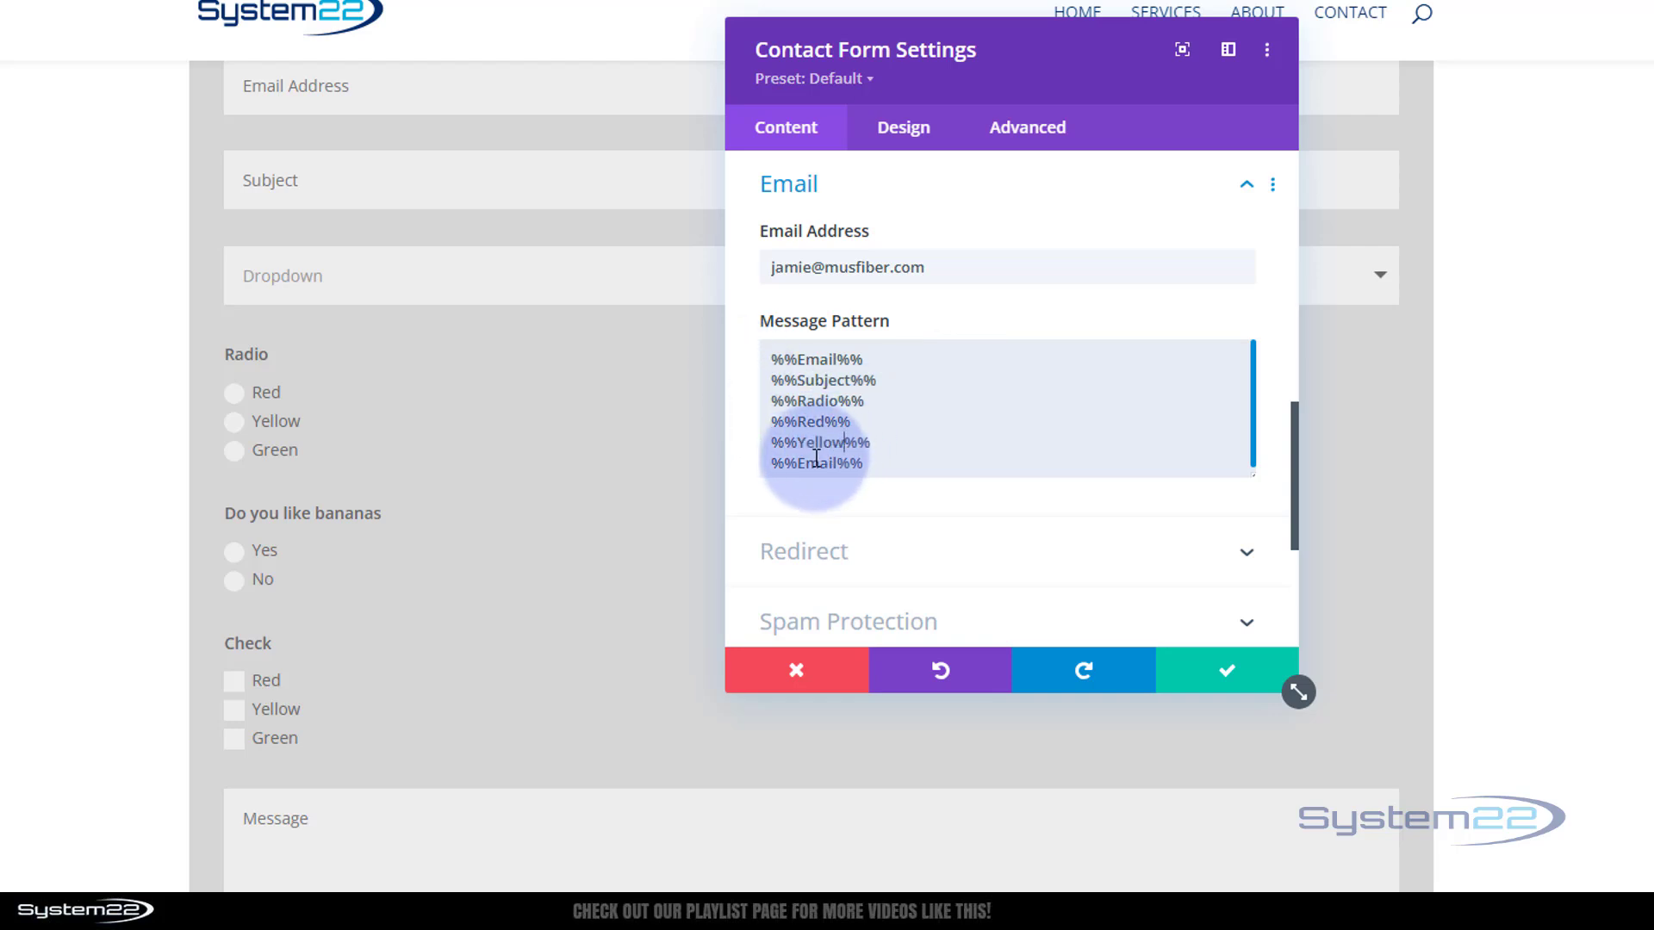
pyautogui.moveTo(797, 461); pyautogui.dragTo(840, 465)
pyautogui.write('Gre')
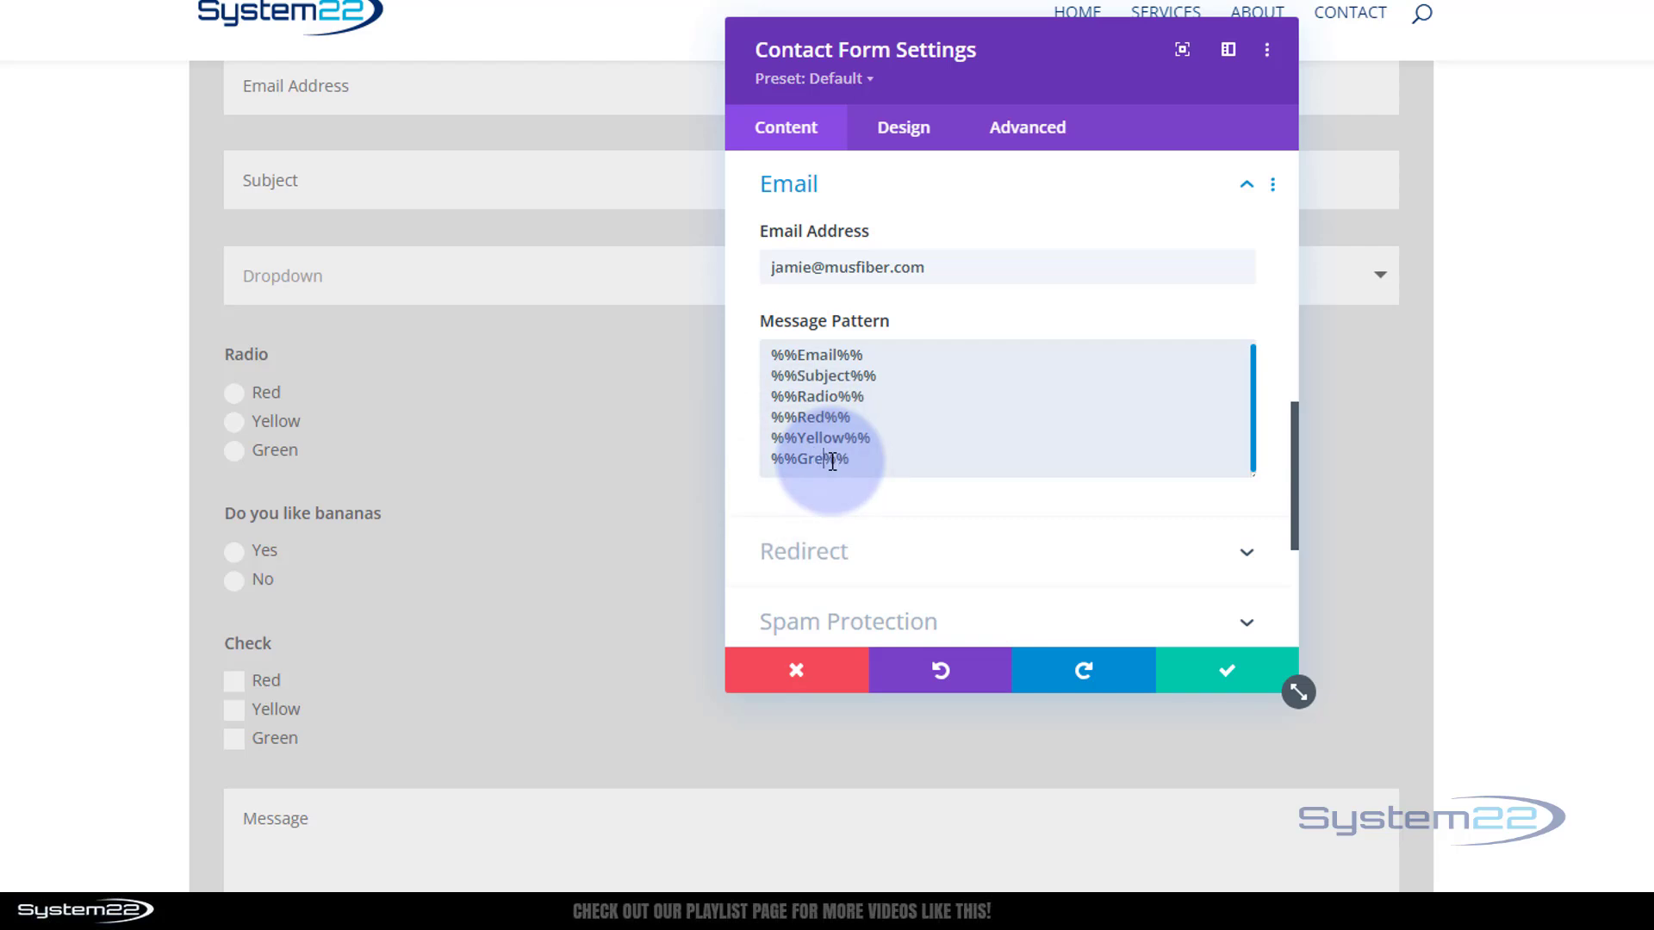
pyautogui.write('en')
pyautogui.scroll(-3, 545, 485)
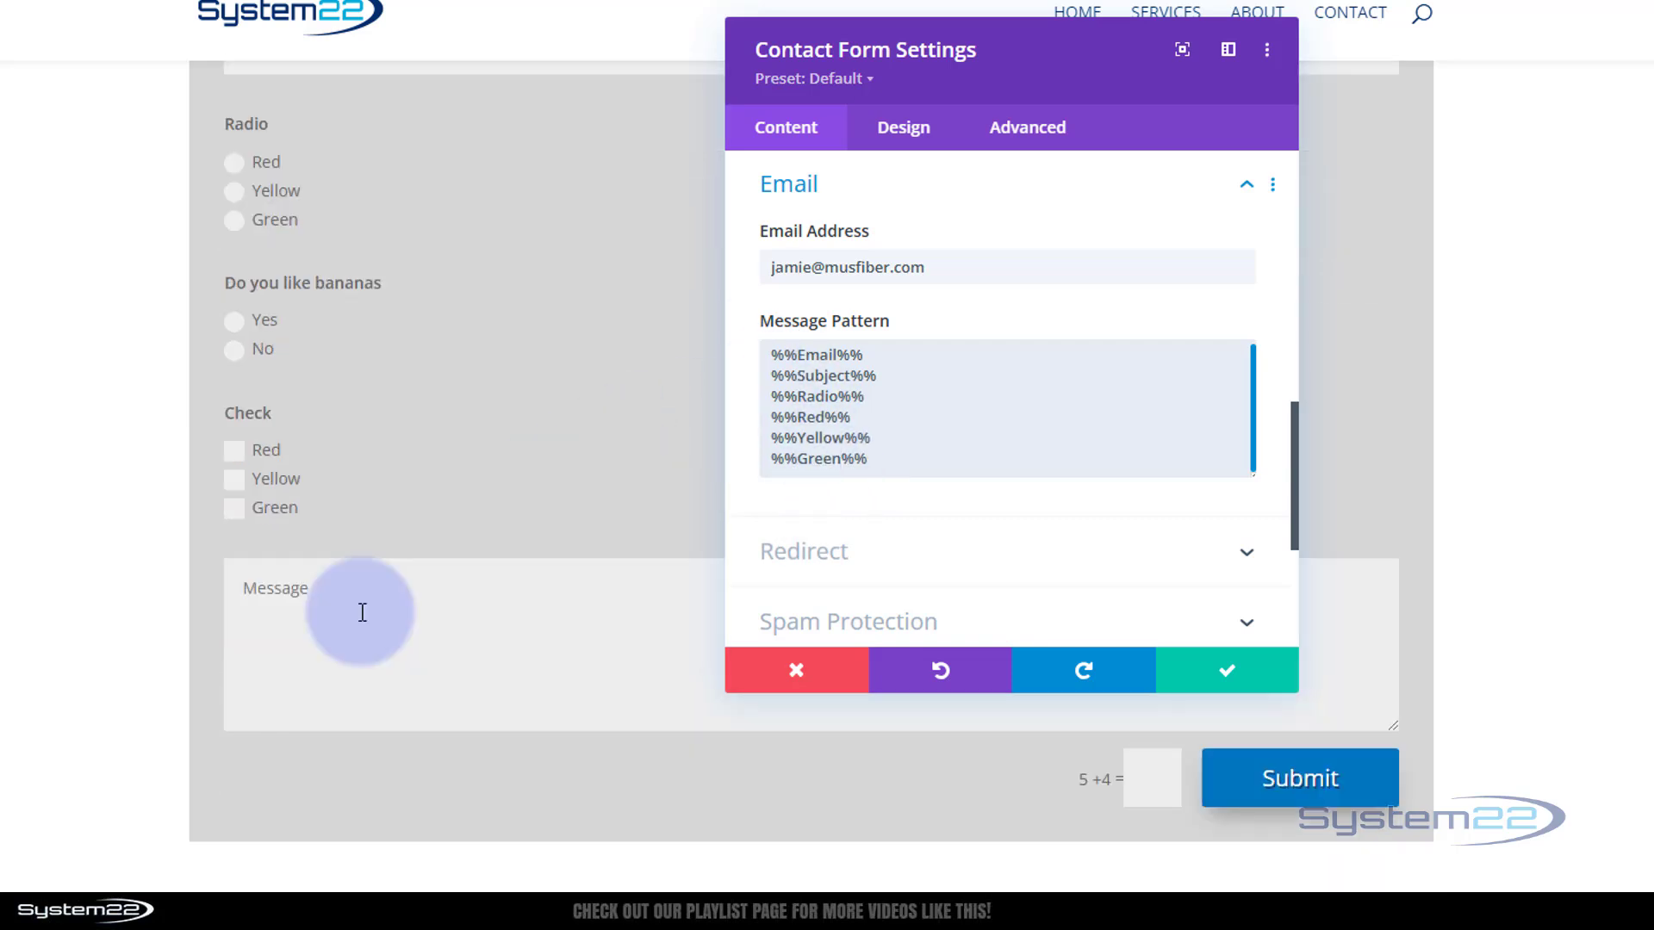
pyautogui.scroll(1, 957, 463)
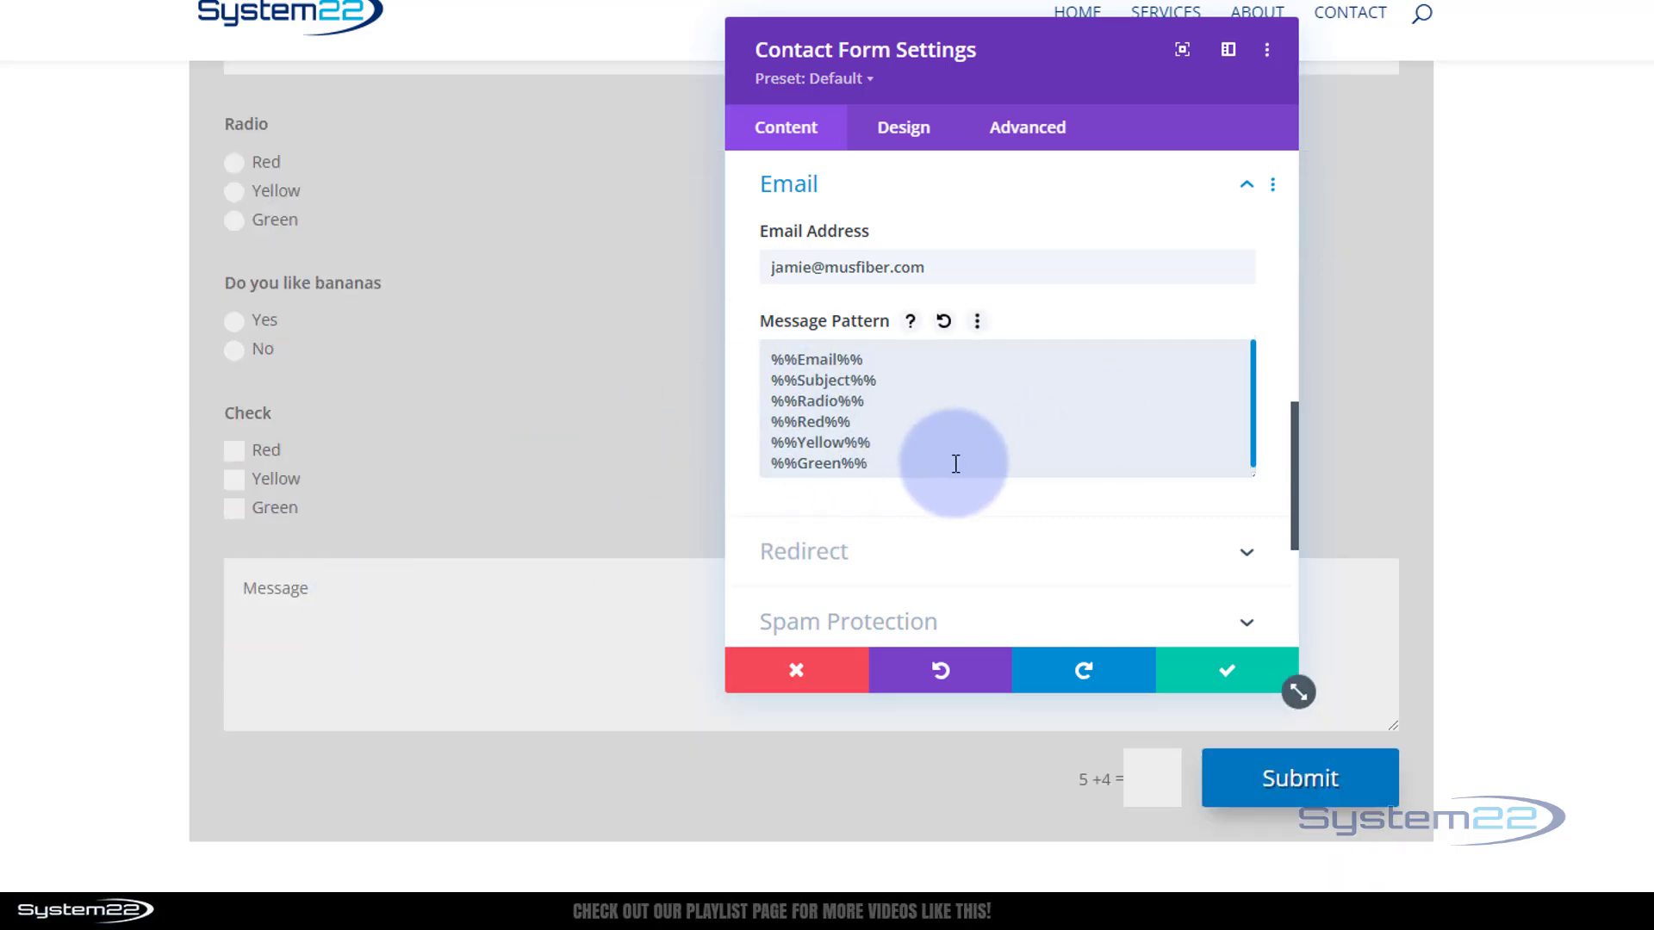
# Add a final %%Message%% line after %%Green%%
pyautogui.click(1218, 669)
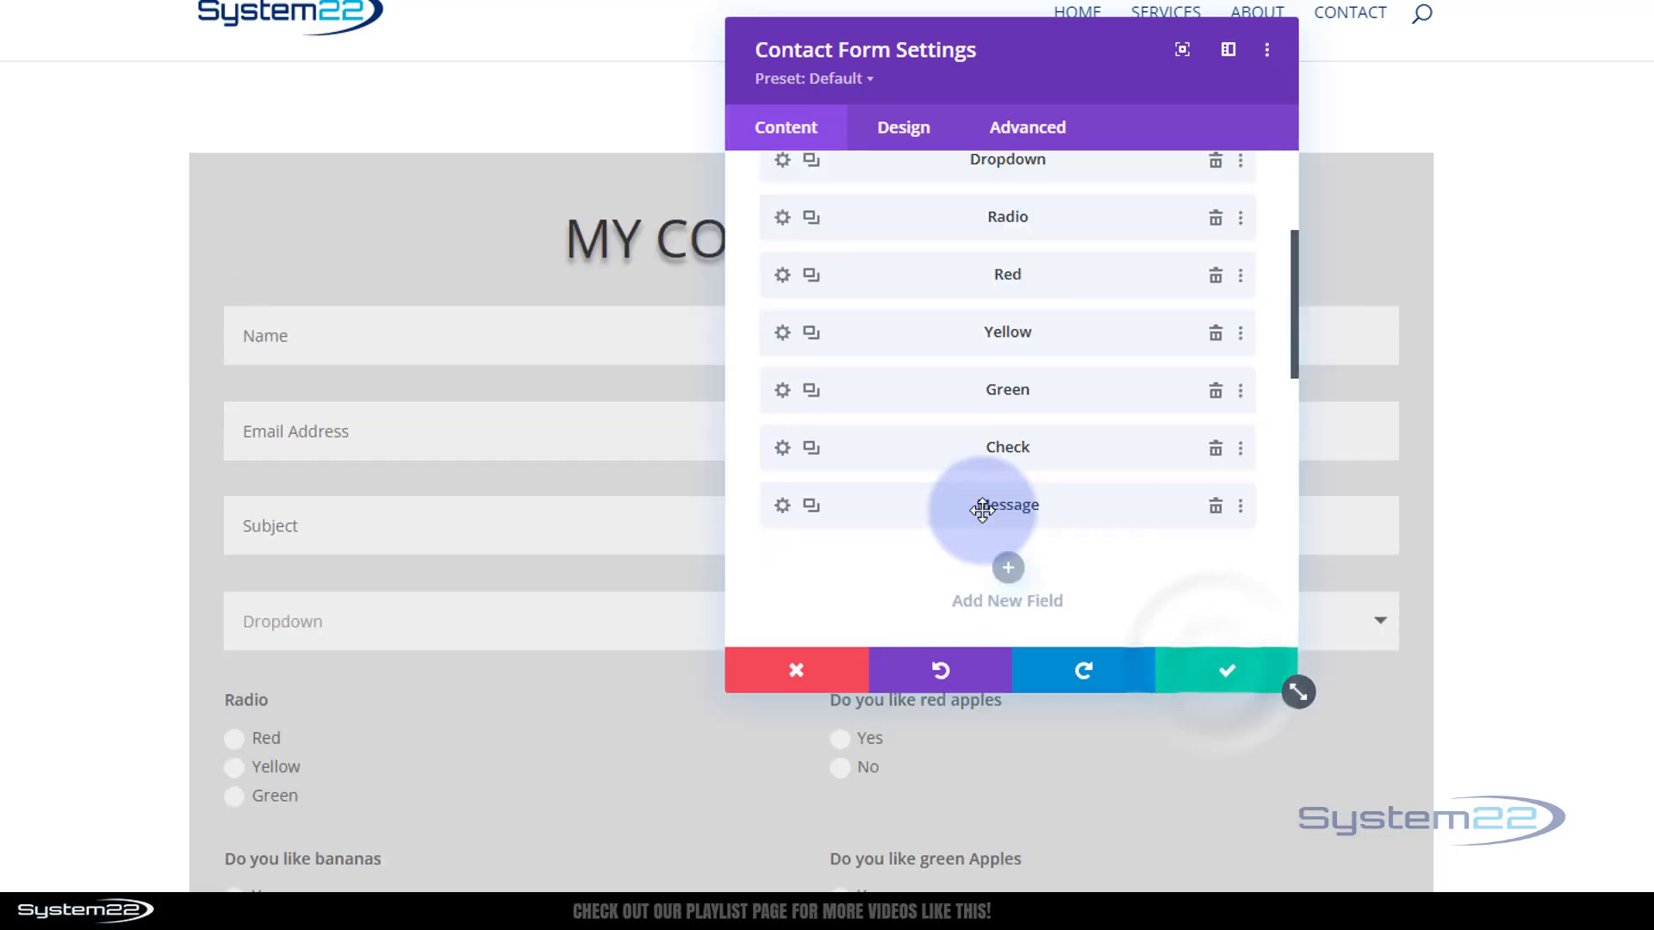
pyautogui.scroll(-5, 982, 508)
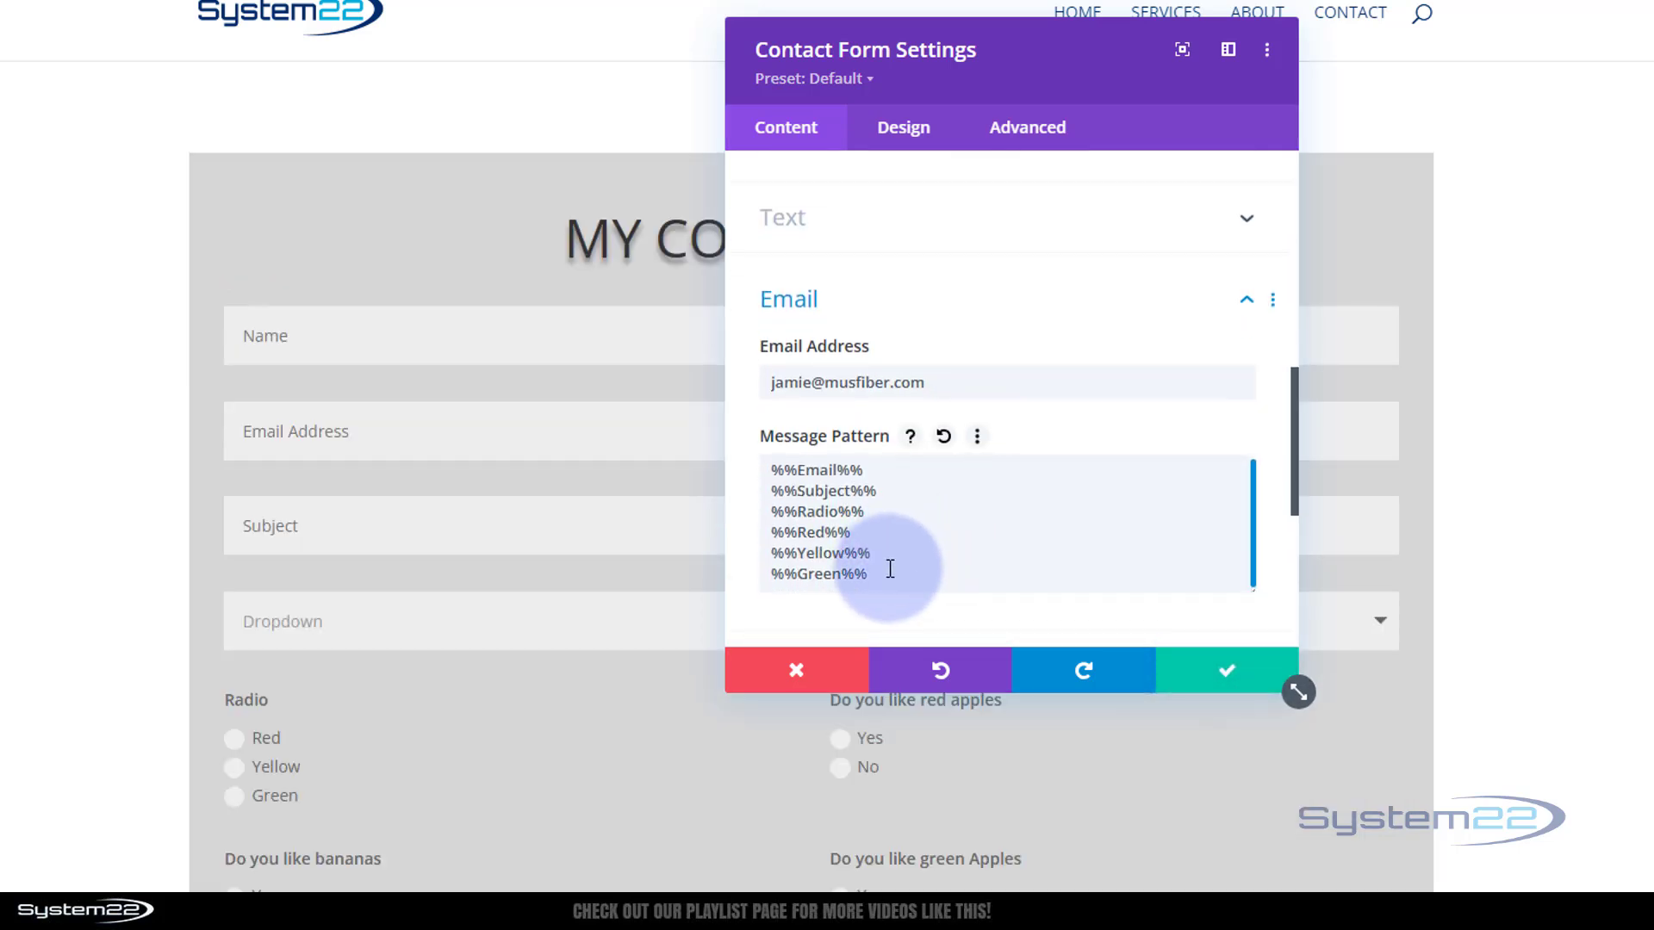
pyautogui.click(890, 569)
pyautogui.press('Return')
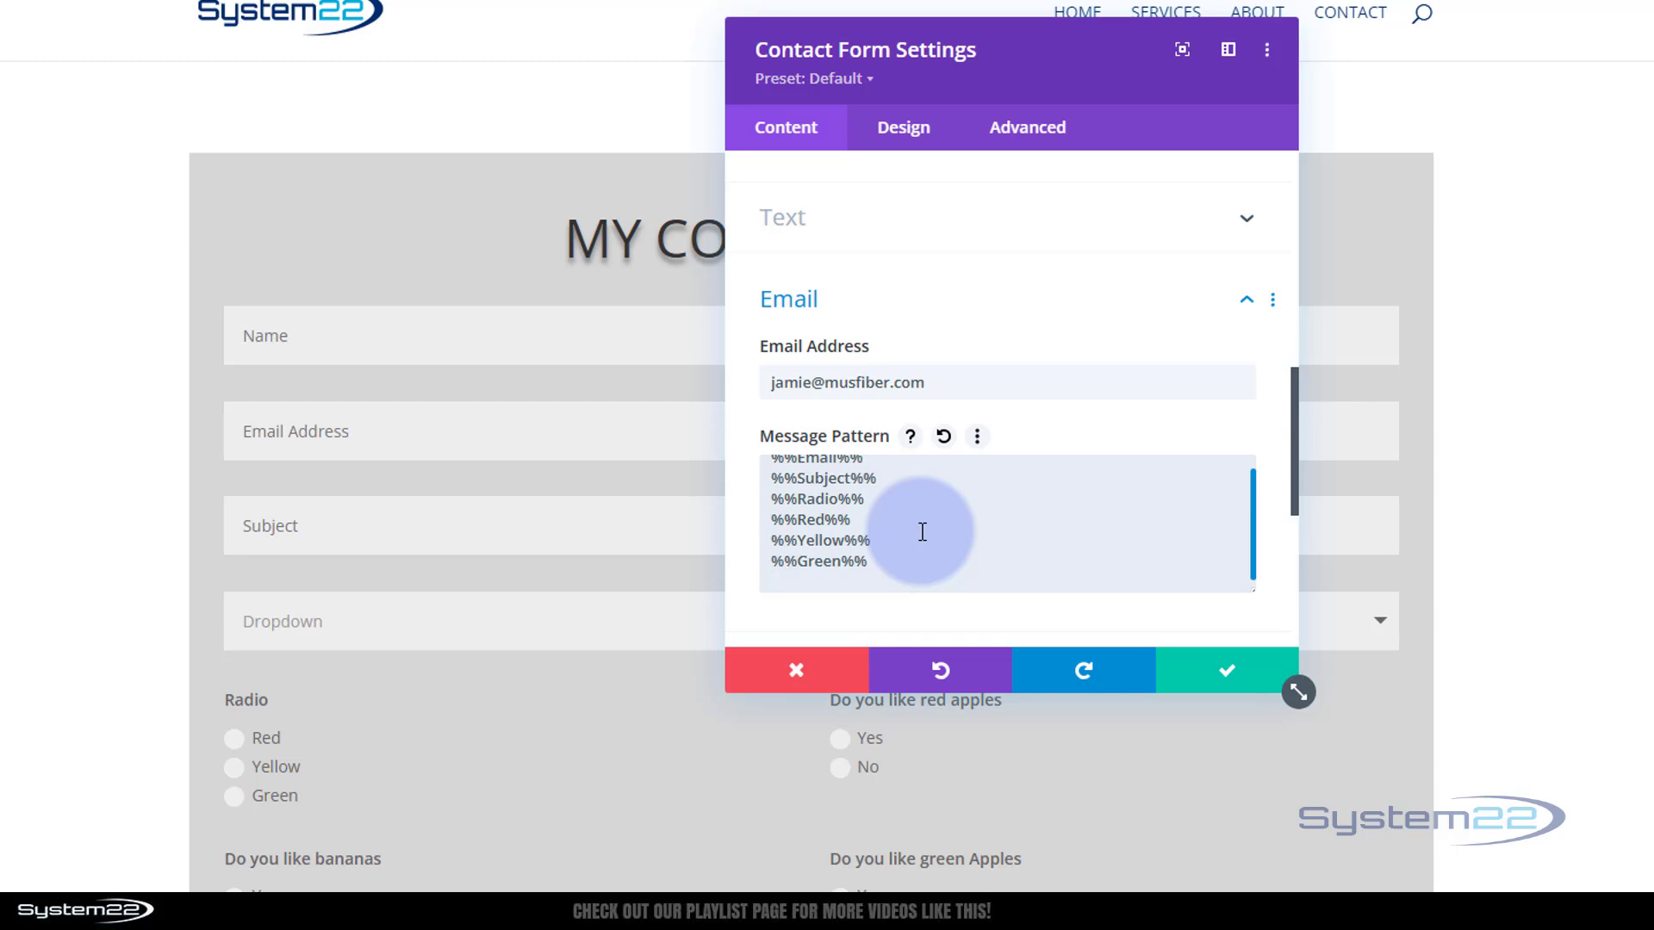
pyautogui.doubleClick(806, 574)
pyautogui.write('Me')
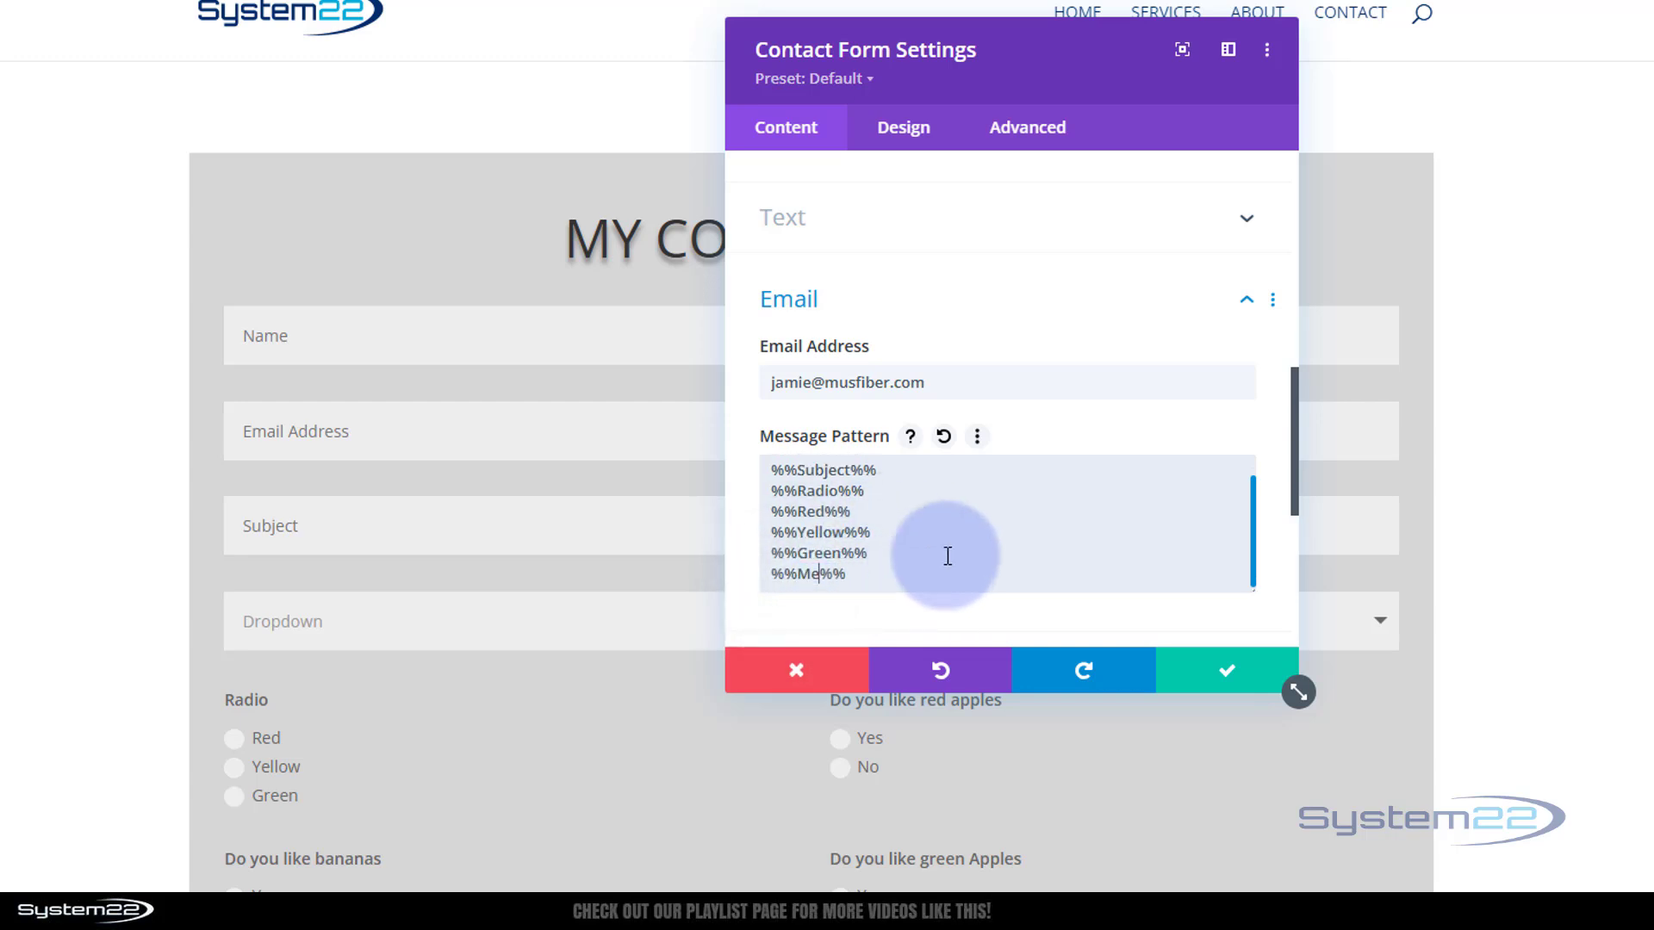
pyautogui.write('ssage')
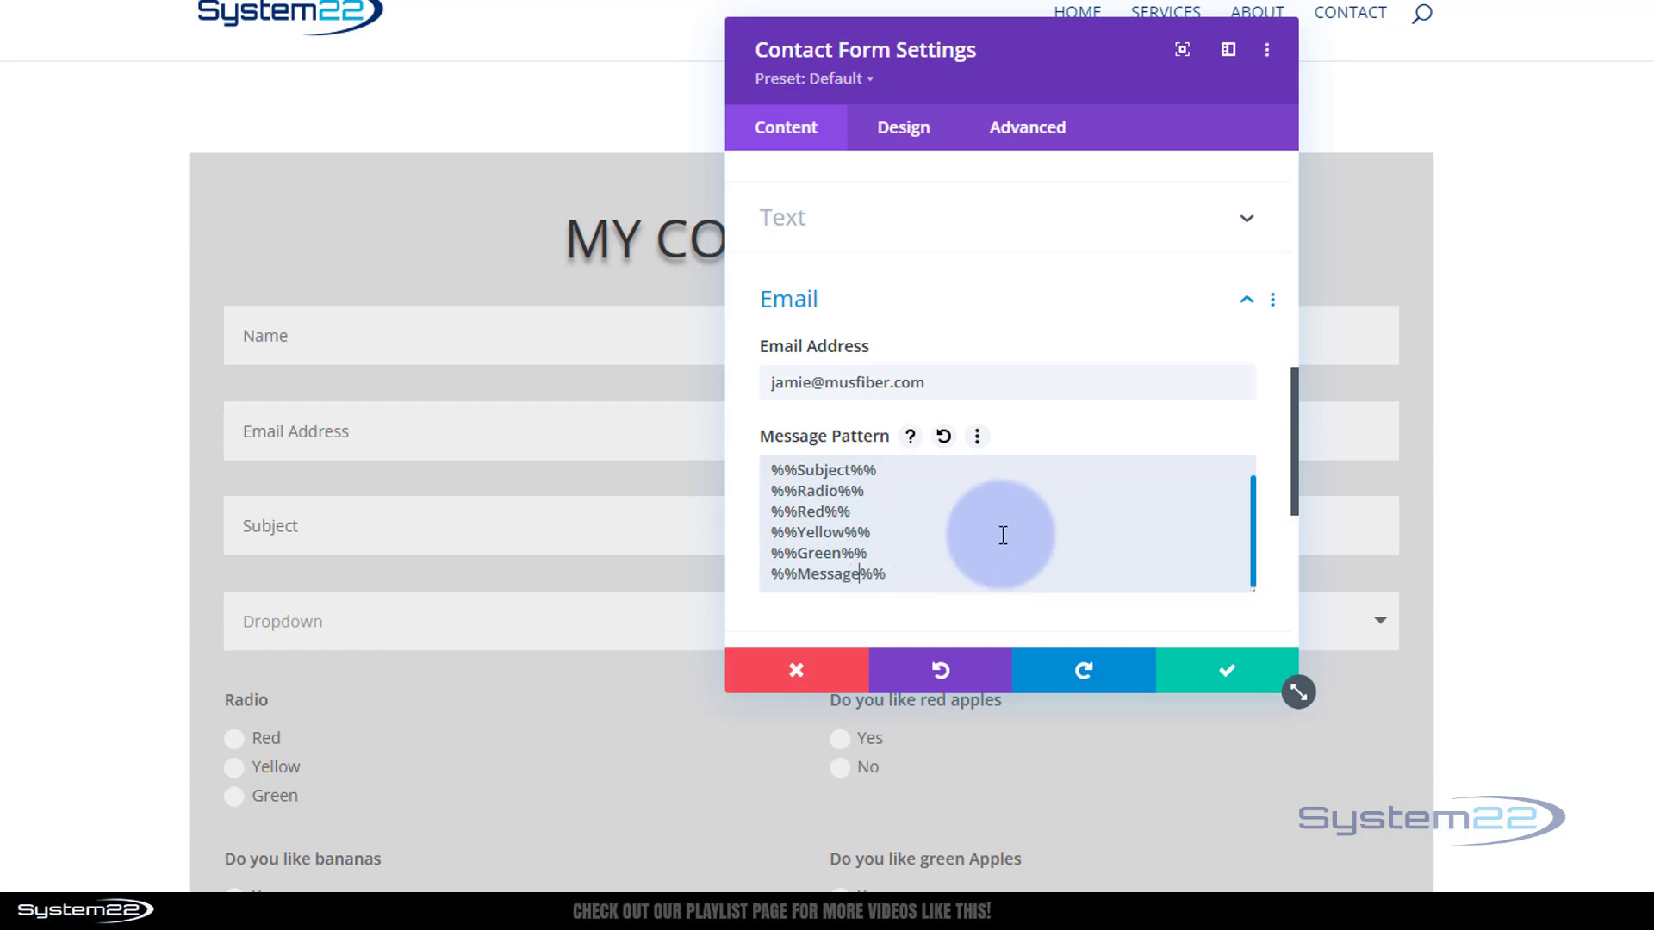
pyautogui.scroll(1, 1015, 523)
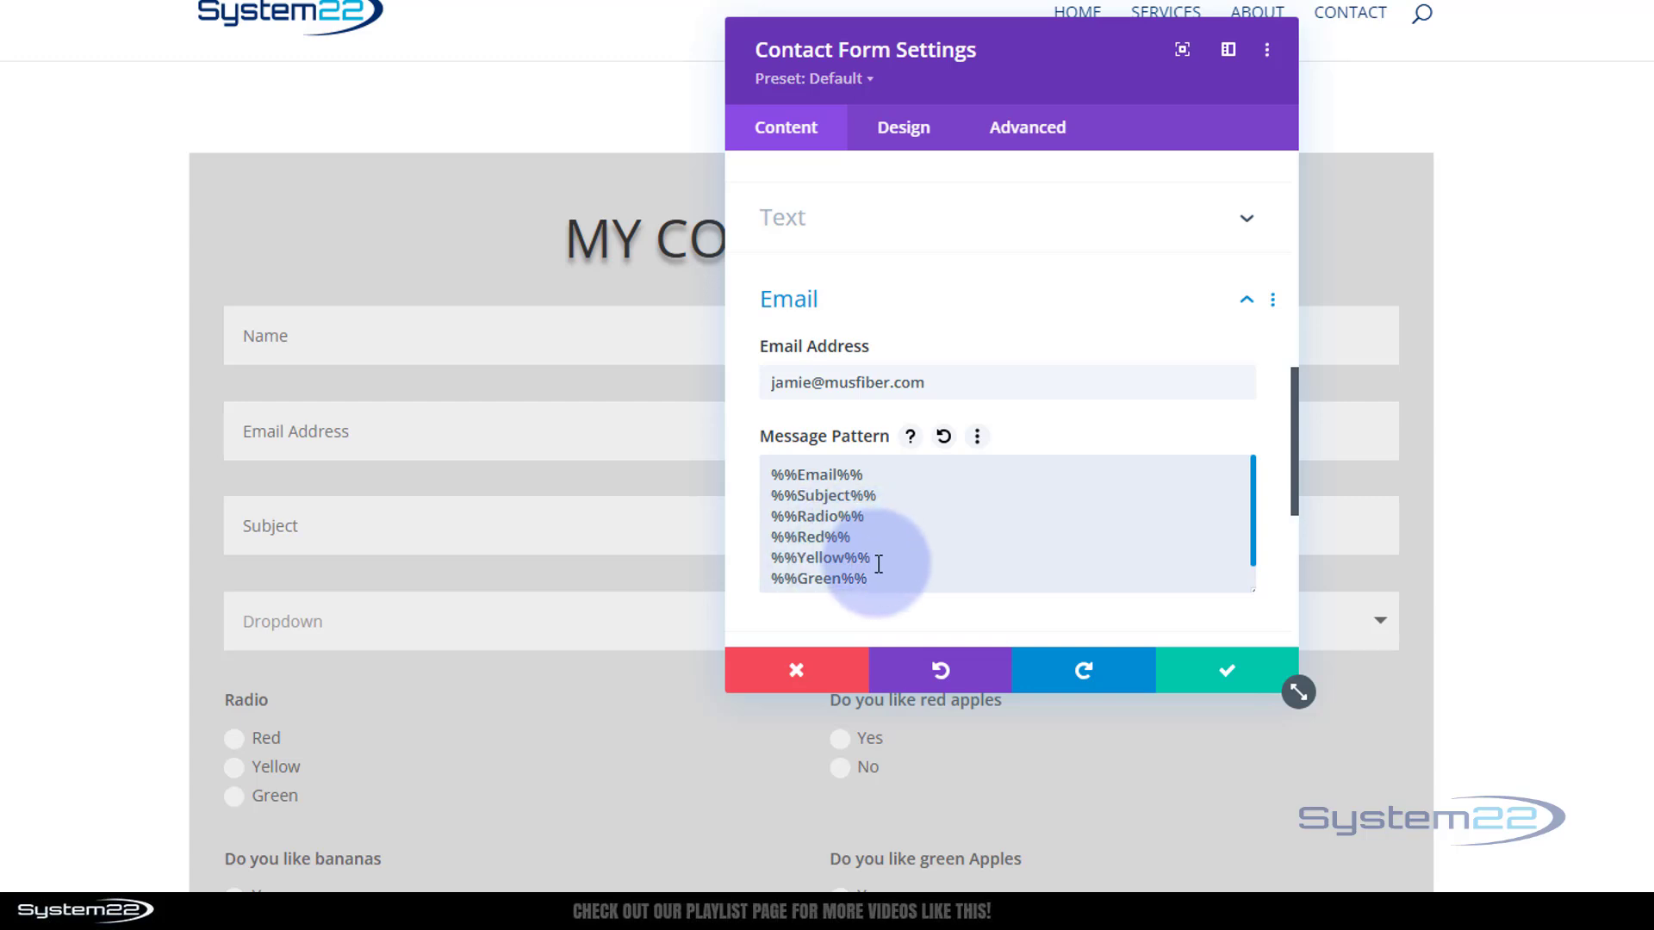
pyautogui.scroll(-2, 945, 535)
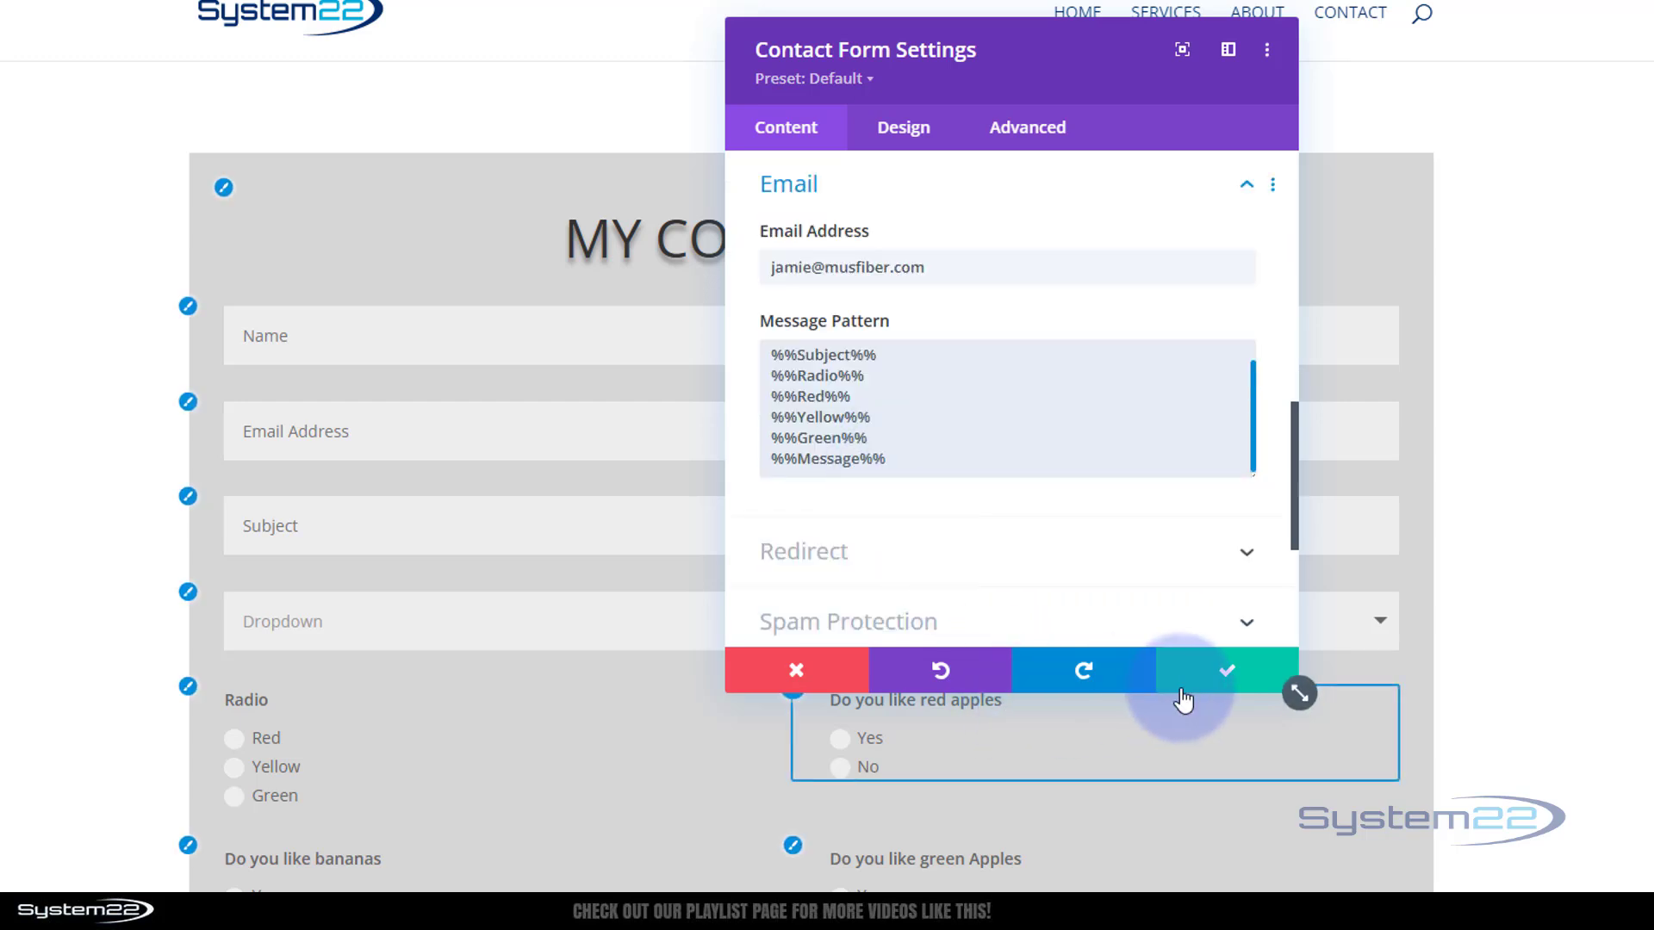
# Close the form settings, save the page as a draft, and exit to the live page
pyautogui.click(1223, 672)
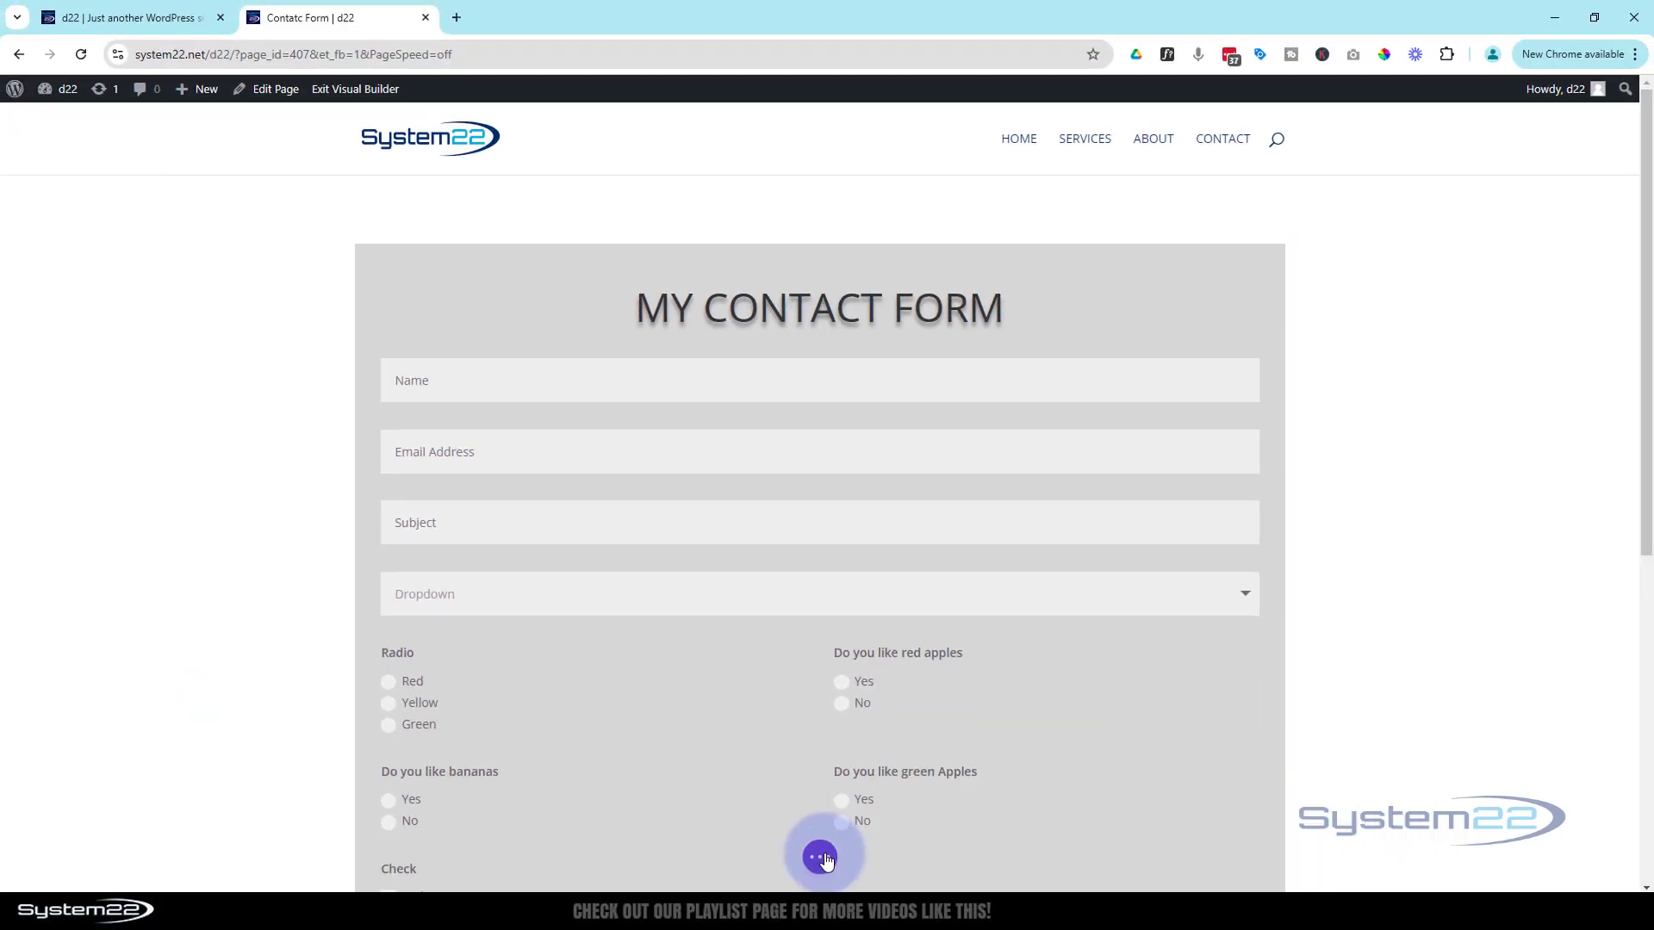
pyautogui.click(823, 857)
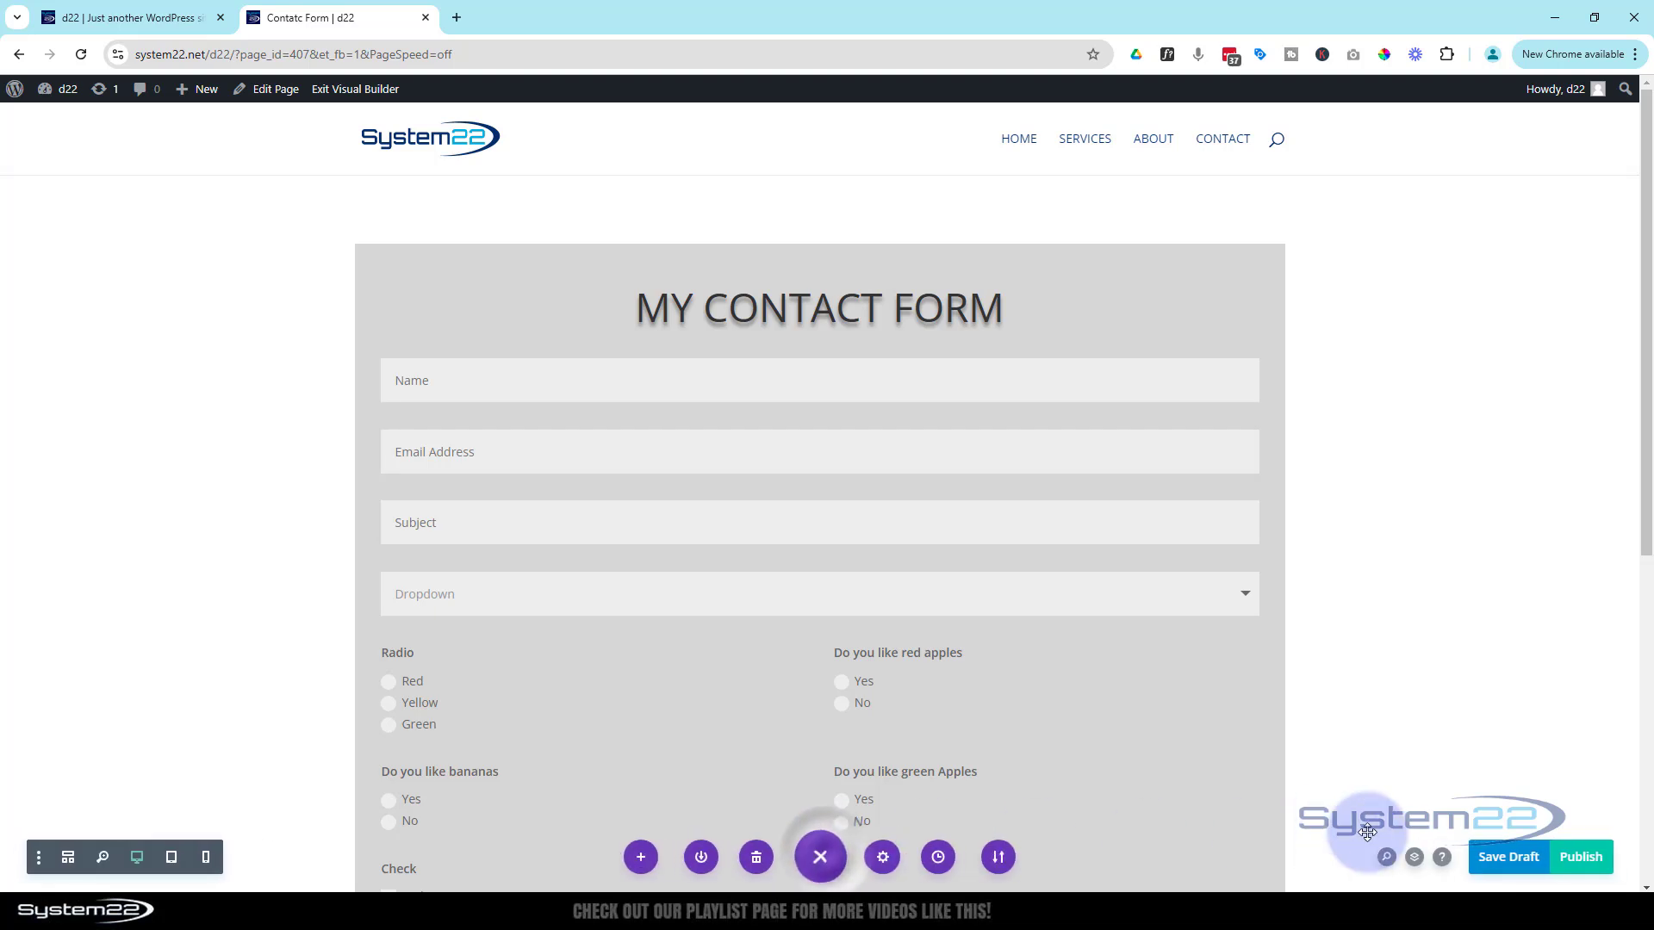
pyautogui.click(1499, 861)
pyautogui.click(372, 90)
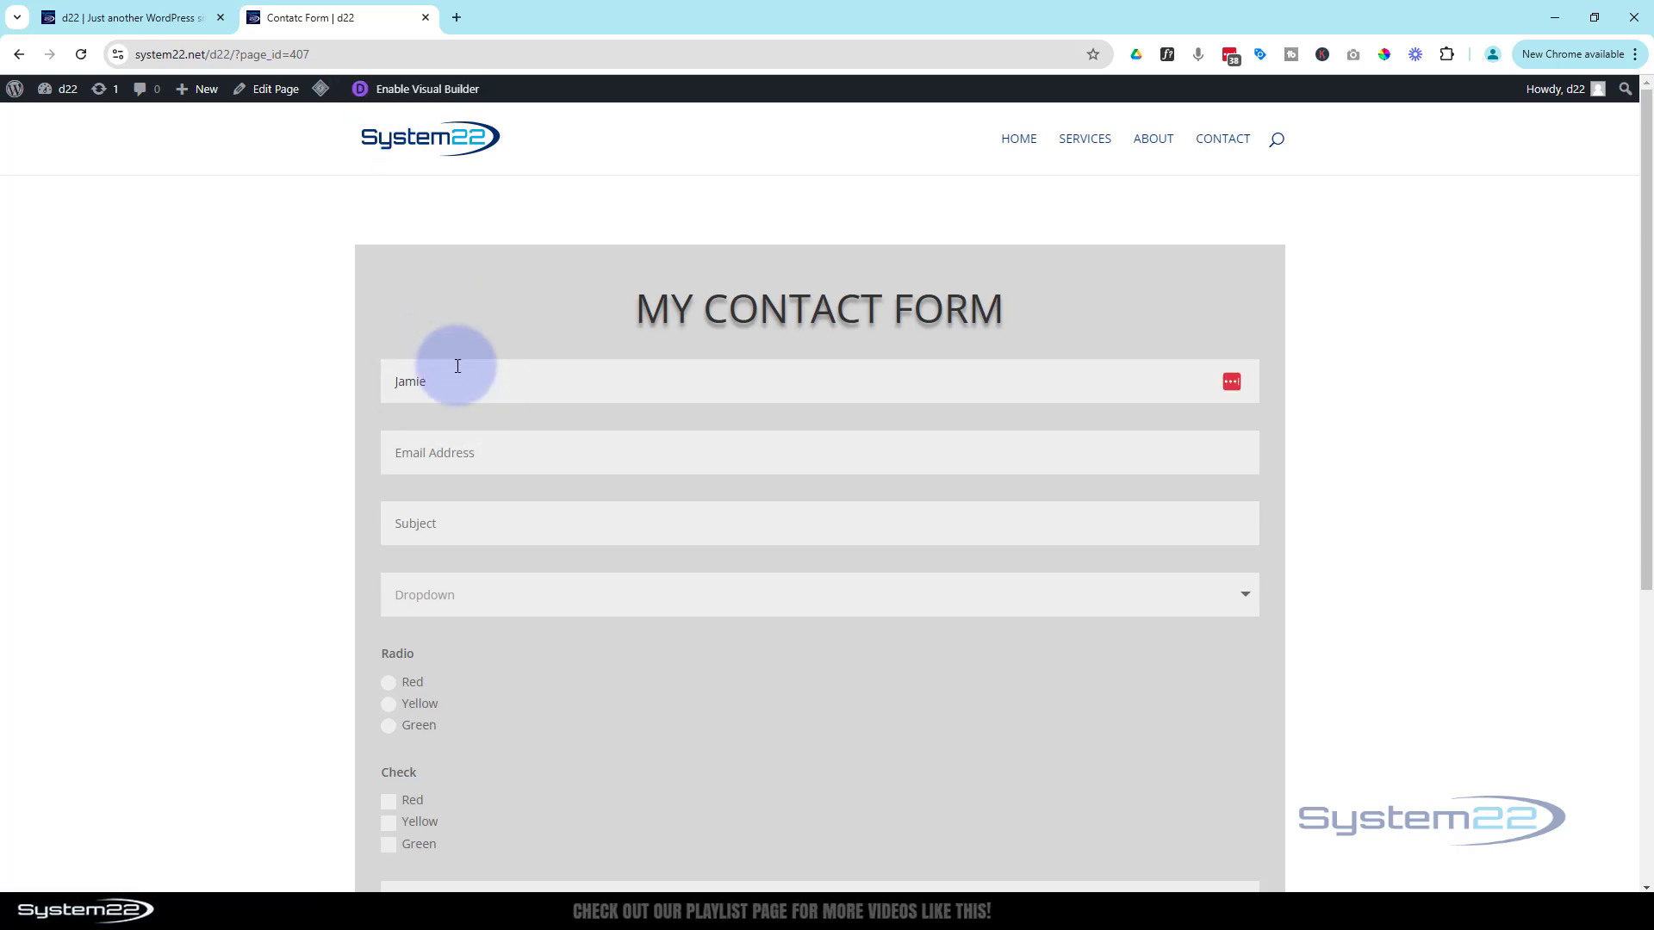
# Enter the sender's email address and subject 'Test', and choose Red in the Dropdown
pyautogui.click(444, 455)
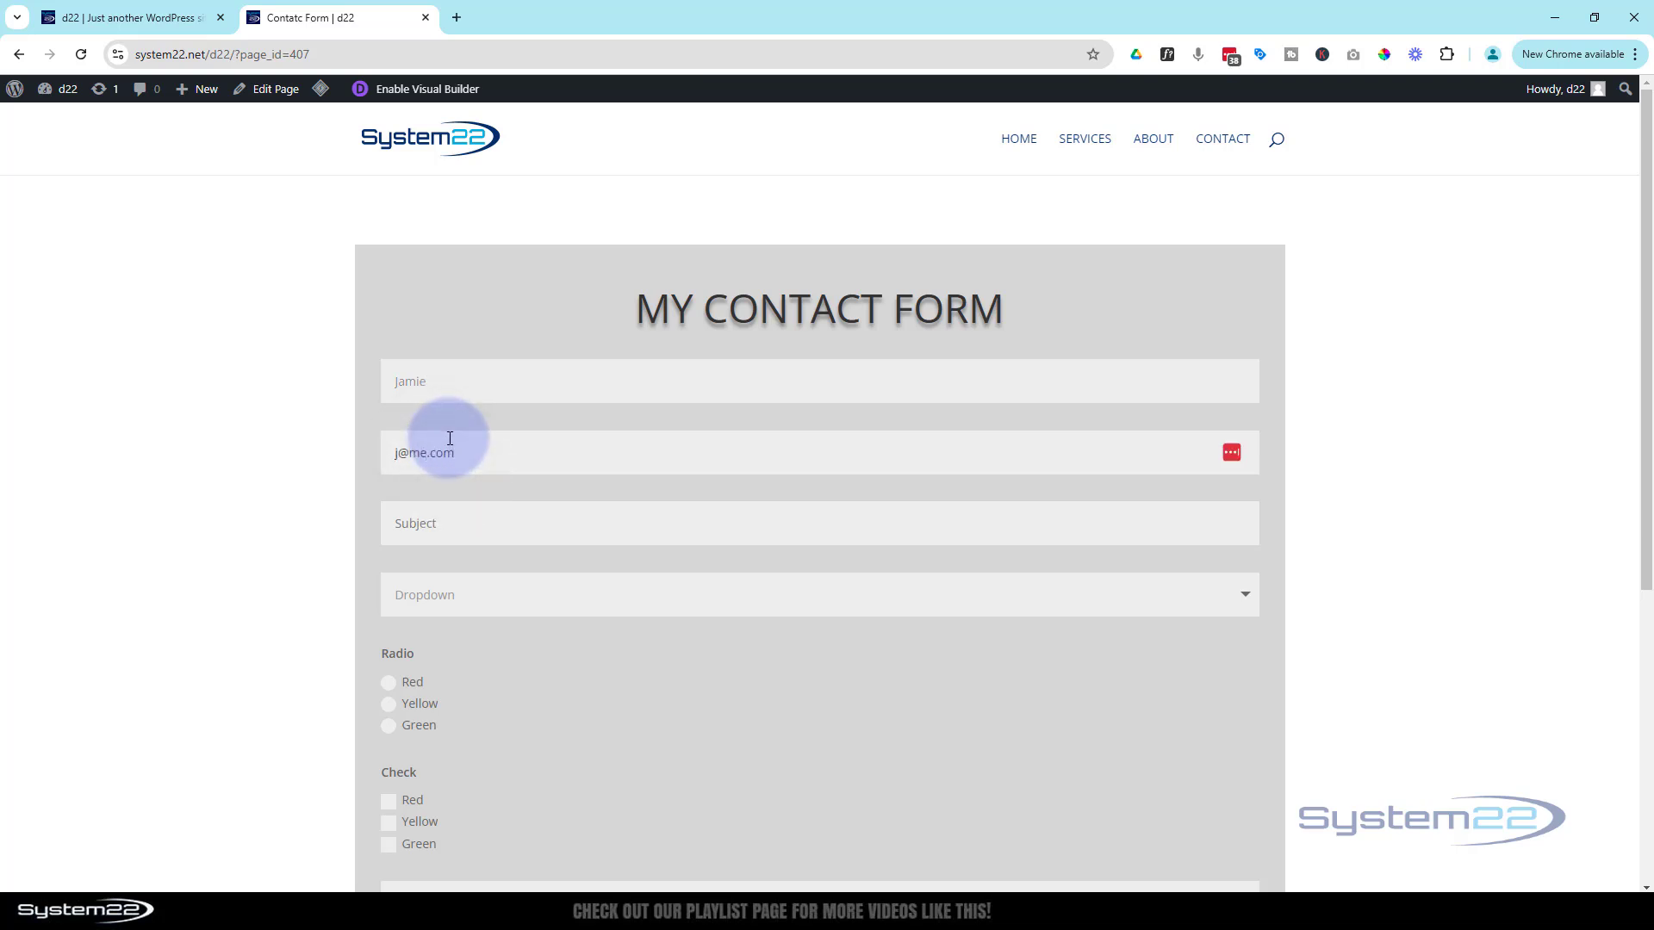
pyautogui.click(437, 521)
pyautogui.write('Test')
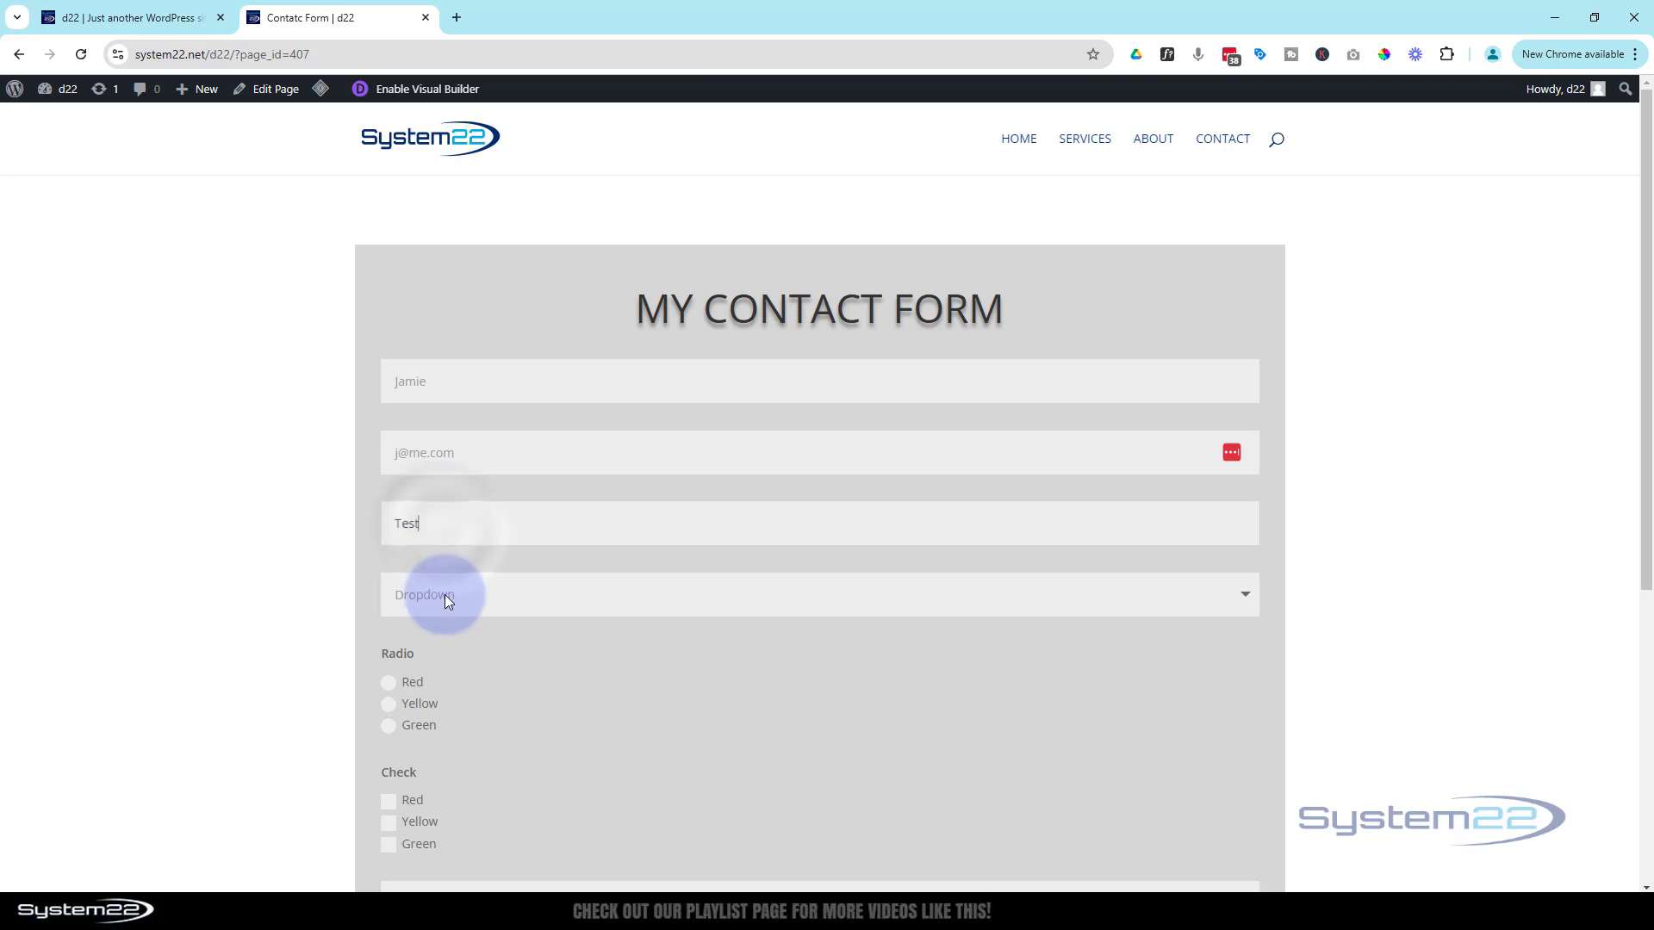
pyautogui.click(445, 596)
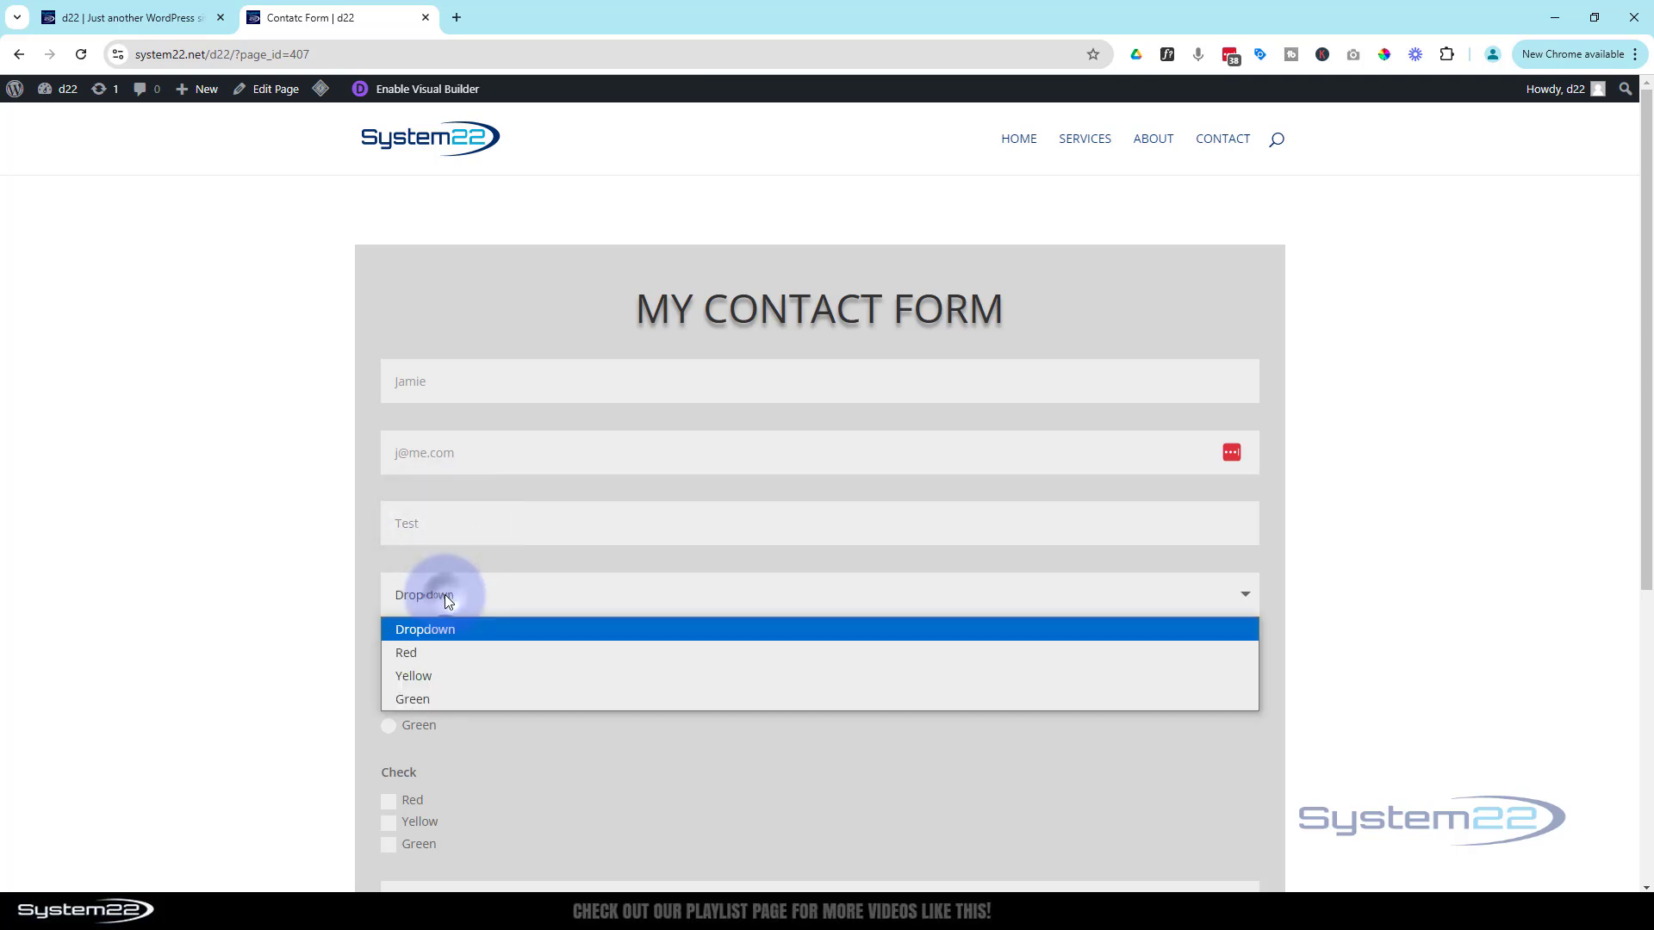
pyautogui.click(434, 651)
# Pick Radio Green and Check Yellow, write 'Test email 2', answer the 3 + 8 captcha with 11, and submit
pyautogui.scroll(-3, 548, 677)
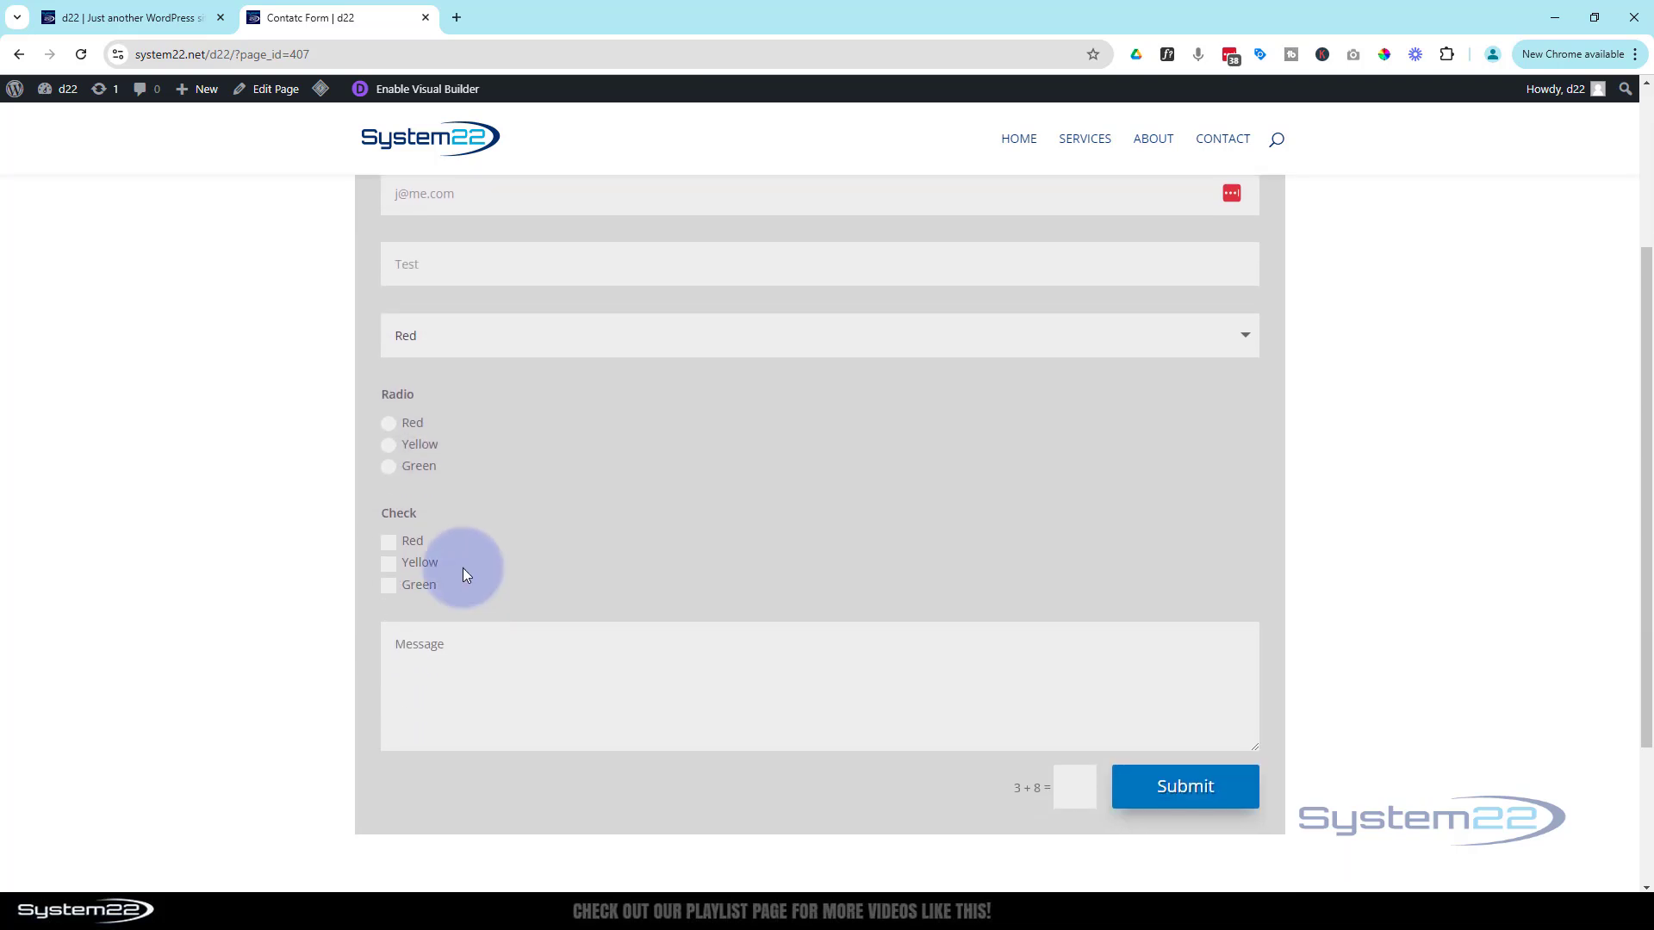
pyautogui.click(388, 466)
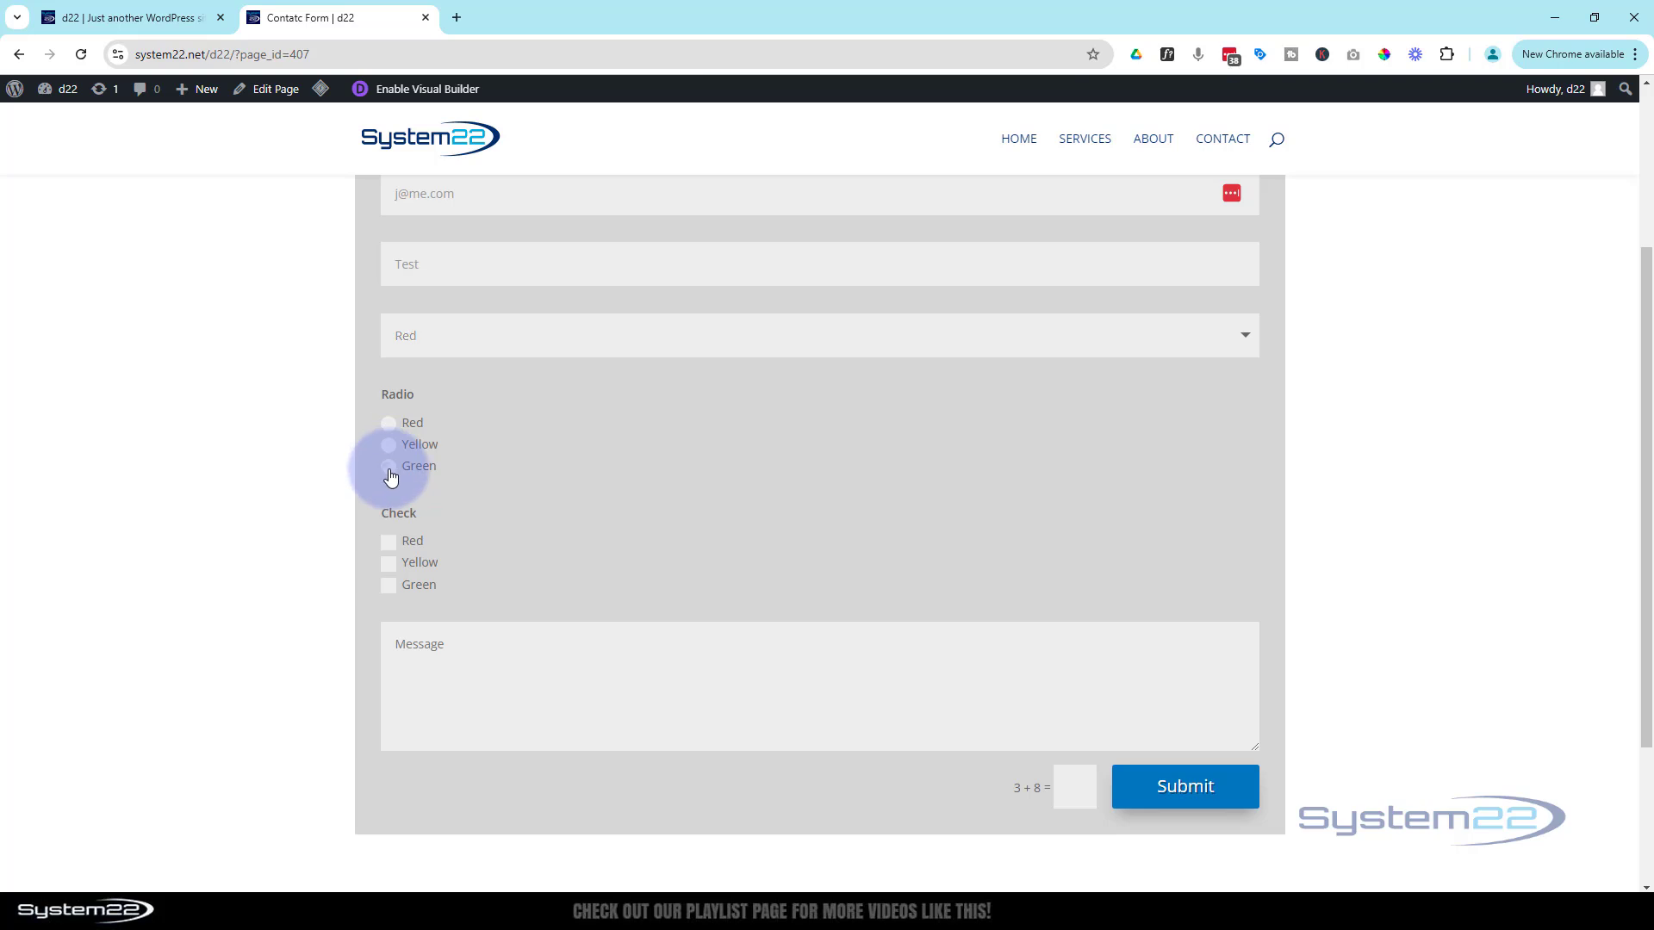
pyautogui.click(388, 571)
pyautogui.click(442, 635)
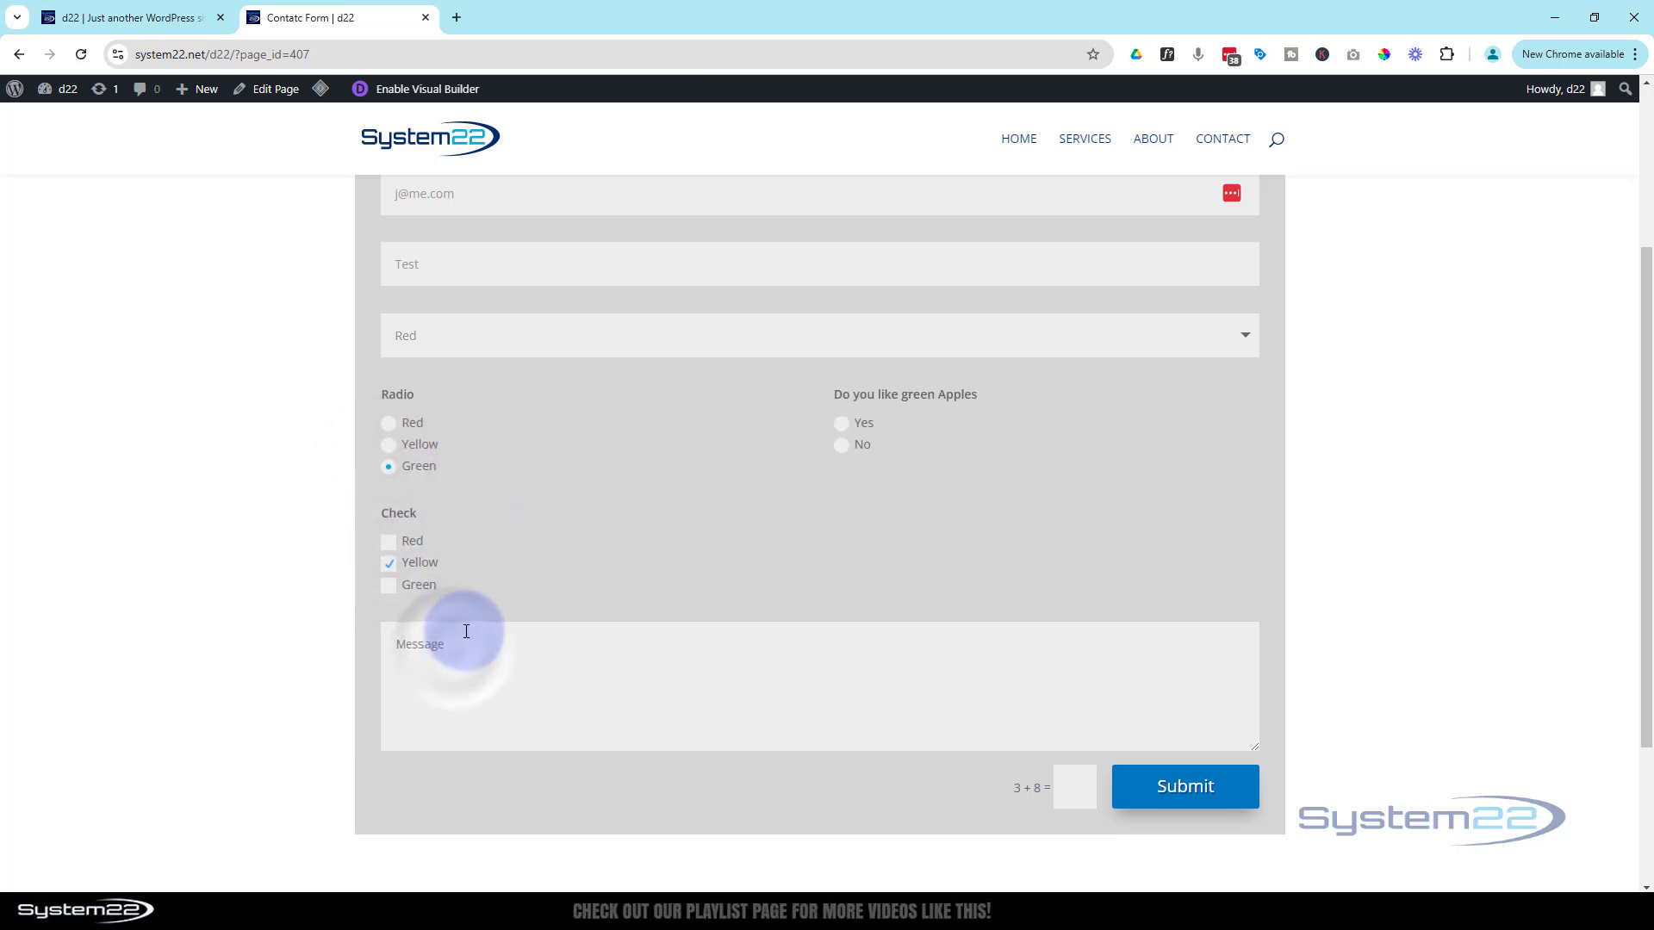
pyautogui.write('Test email 2')
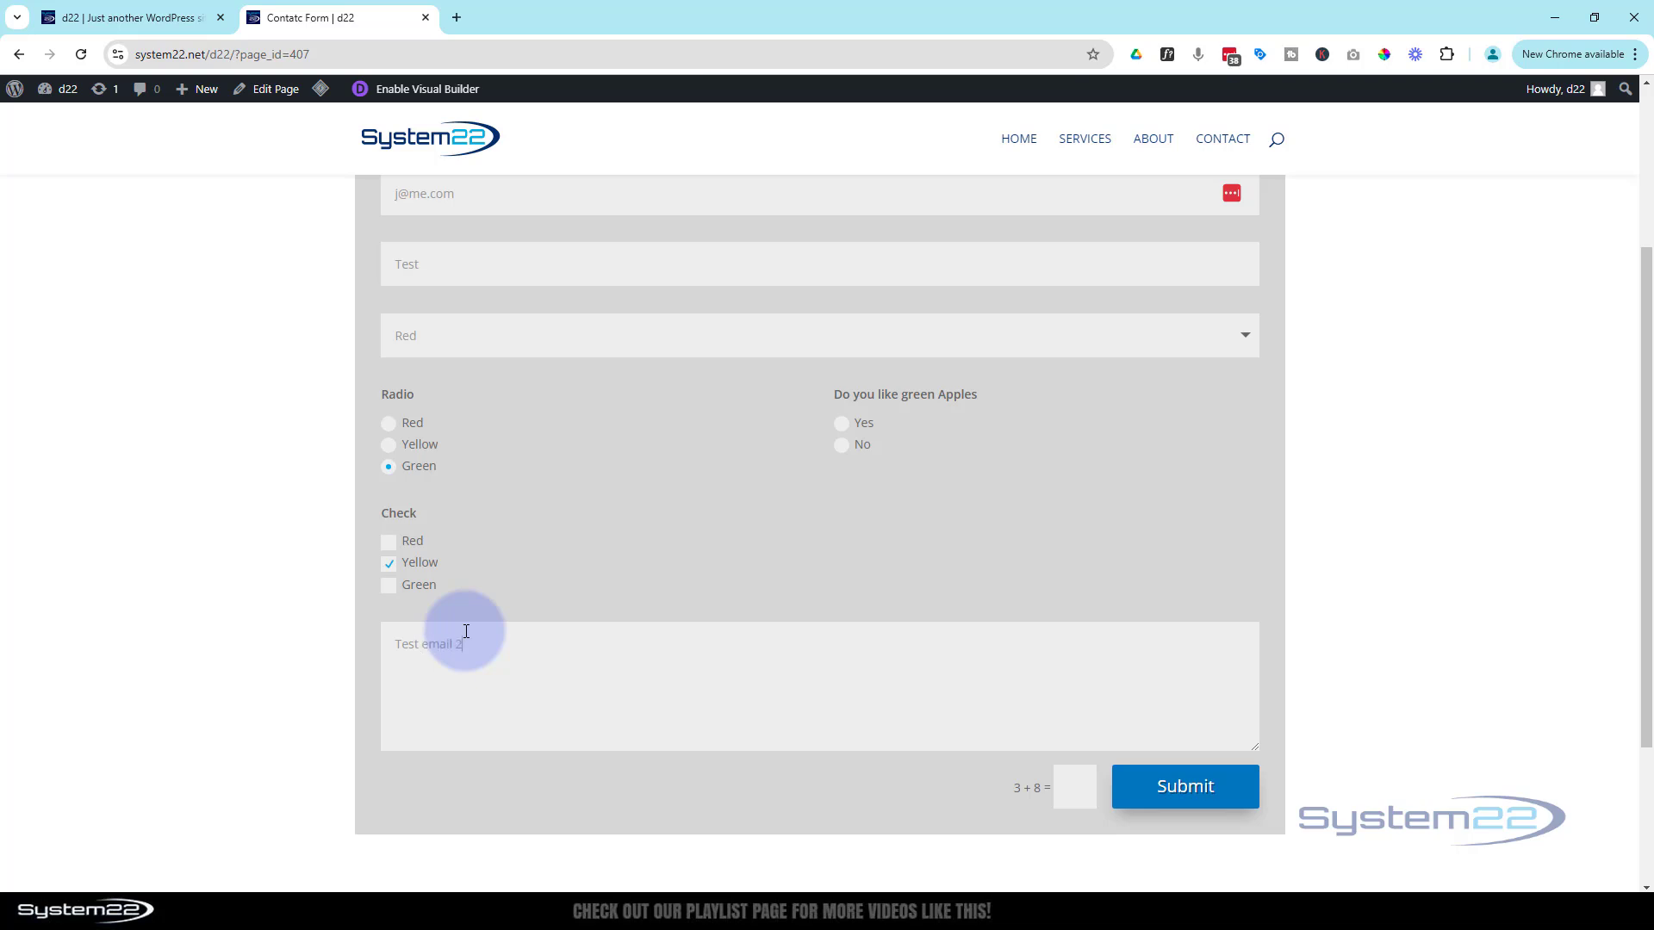
pyautogui.click(1080, 794)
pyautogui.write('11')
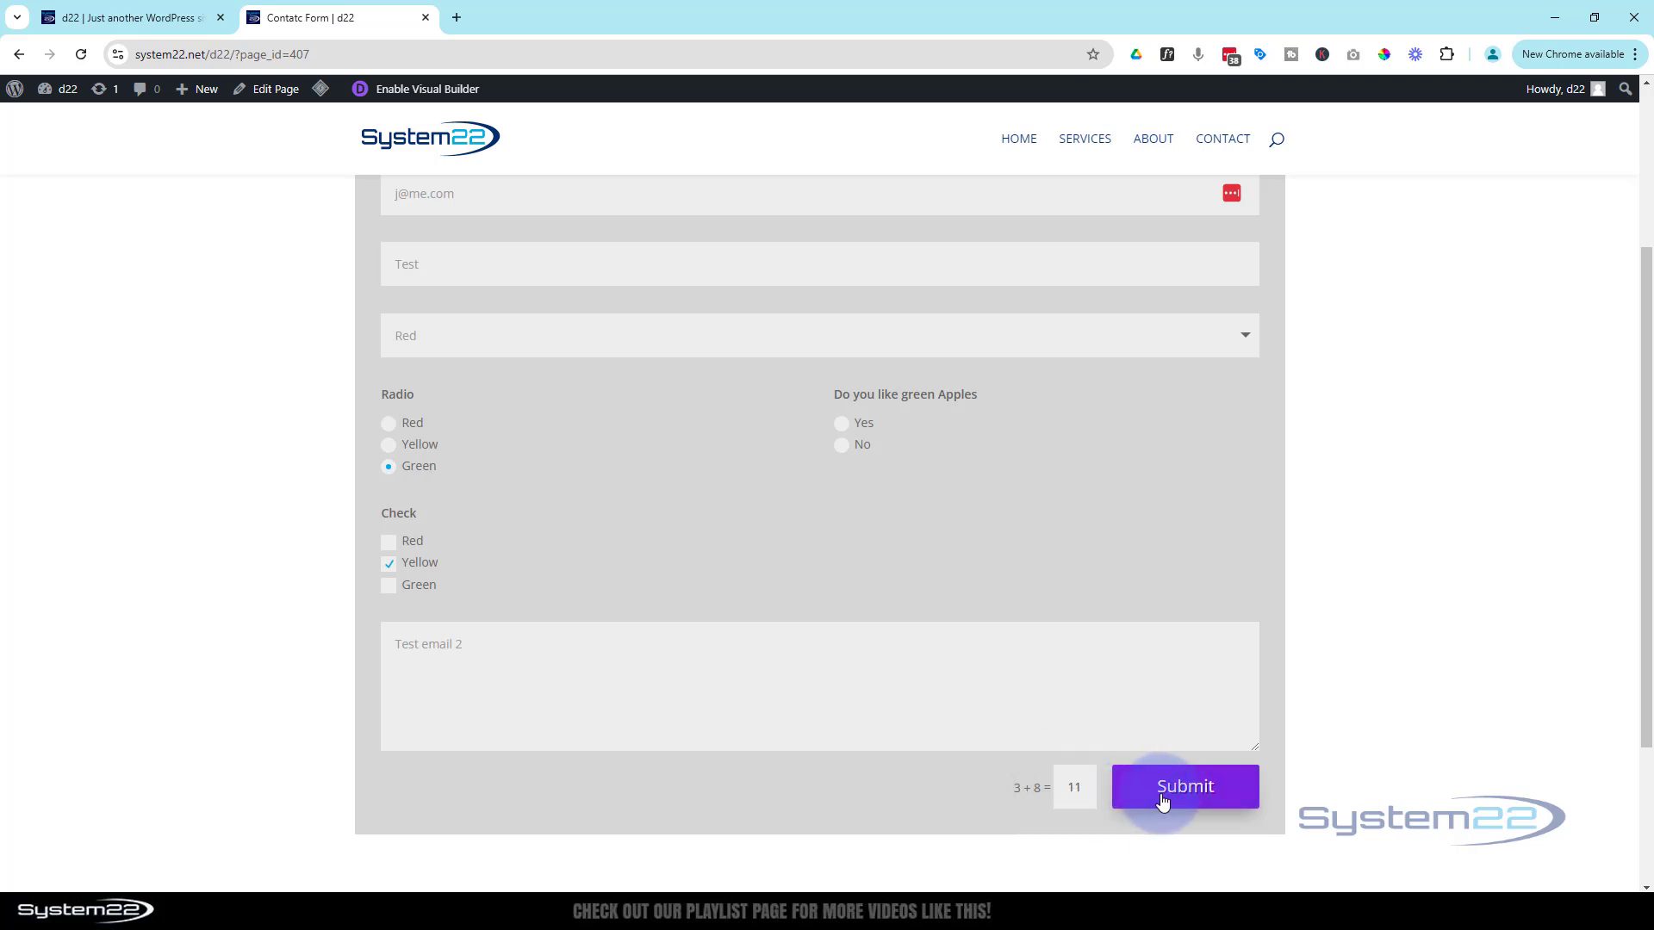
pyautogui.click(1162, 800)
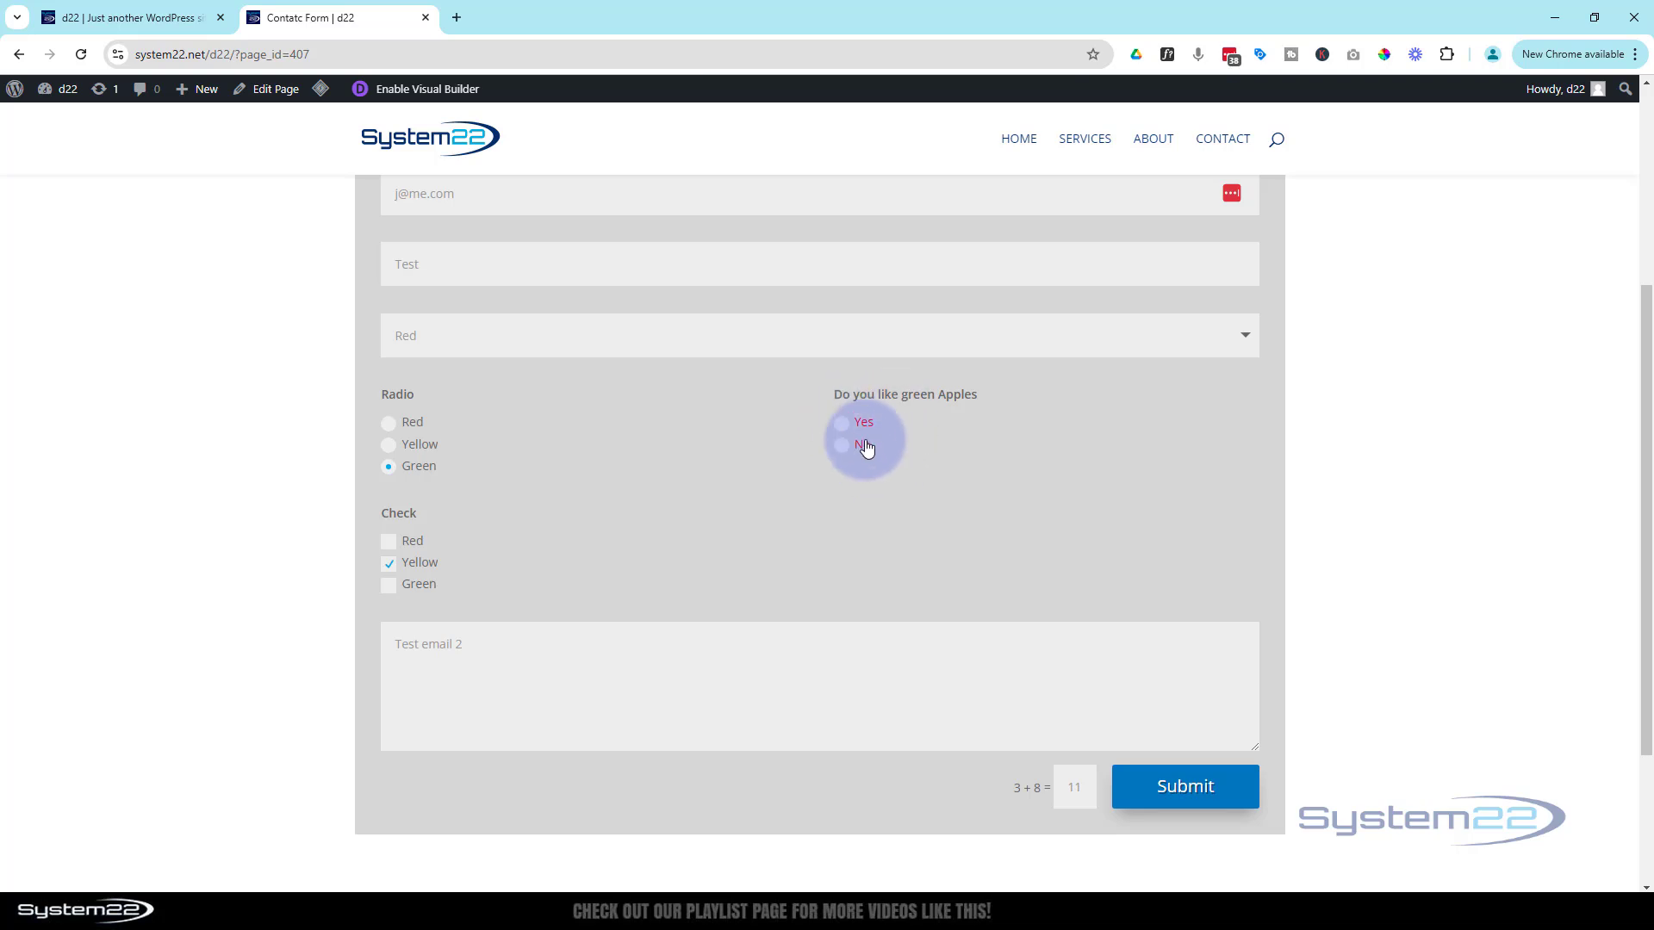
pyautogui.click(1185, 796)
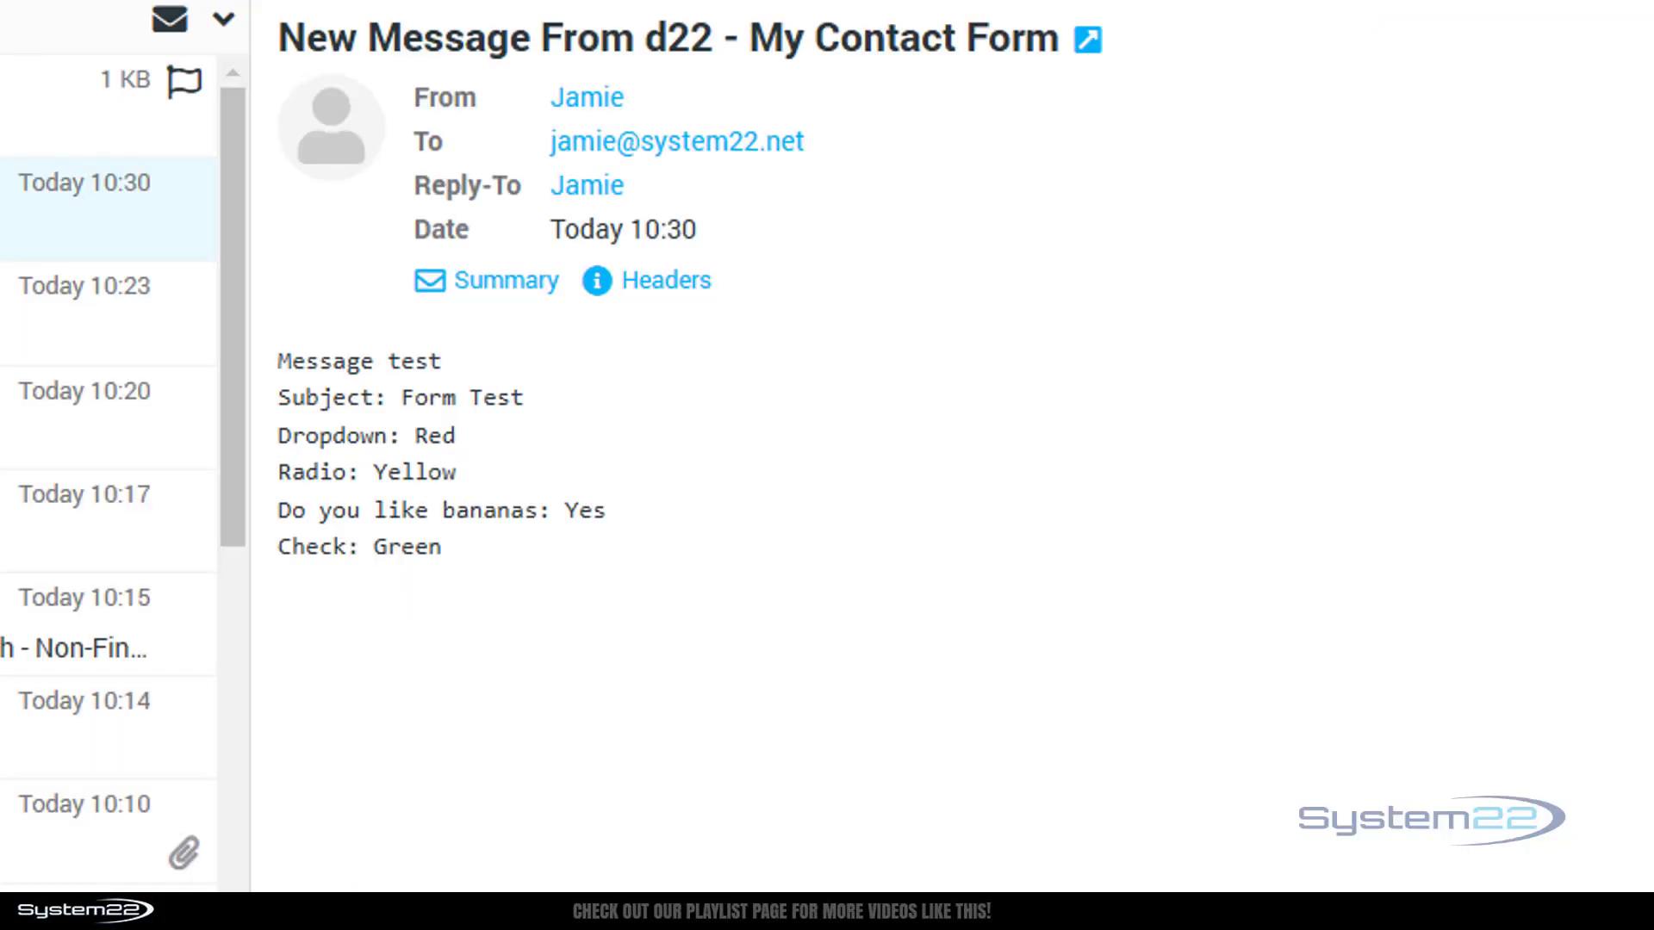
# Open the newest message in the webmail inbox to check the test submission
pyautogui.click(52, 105)
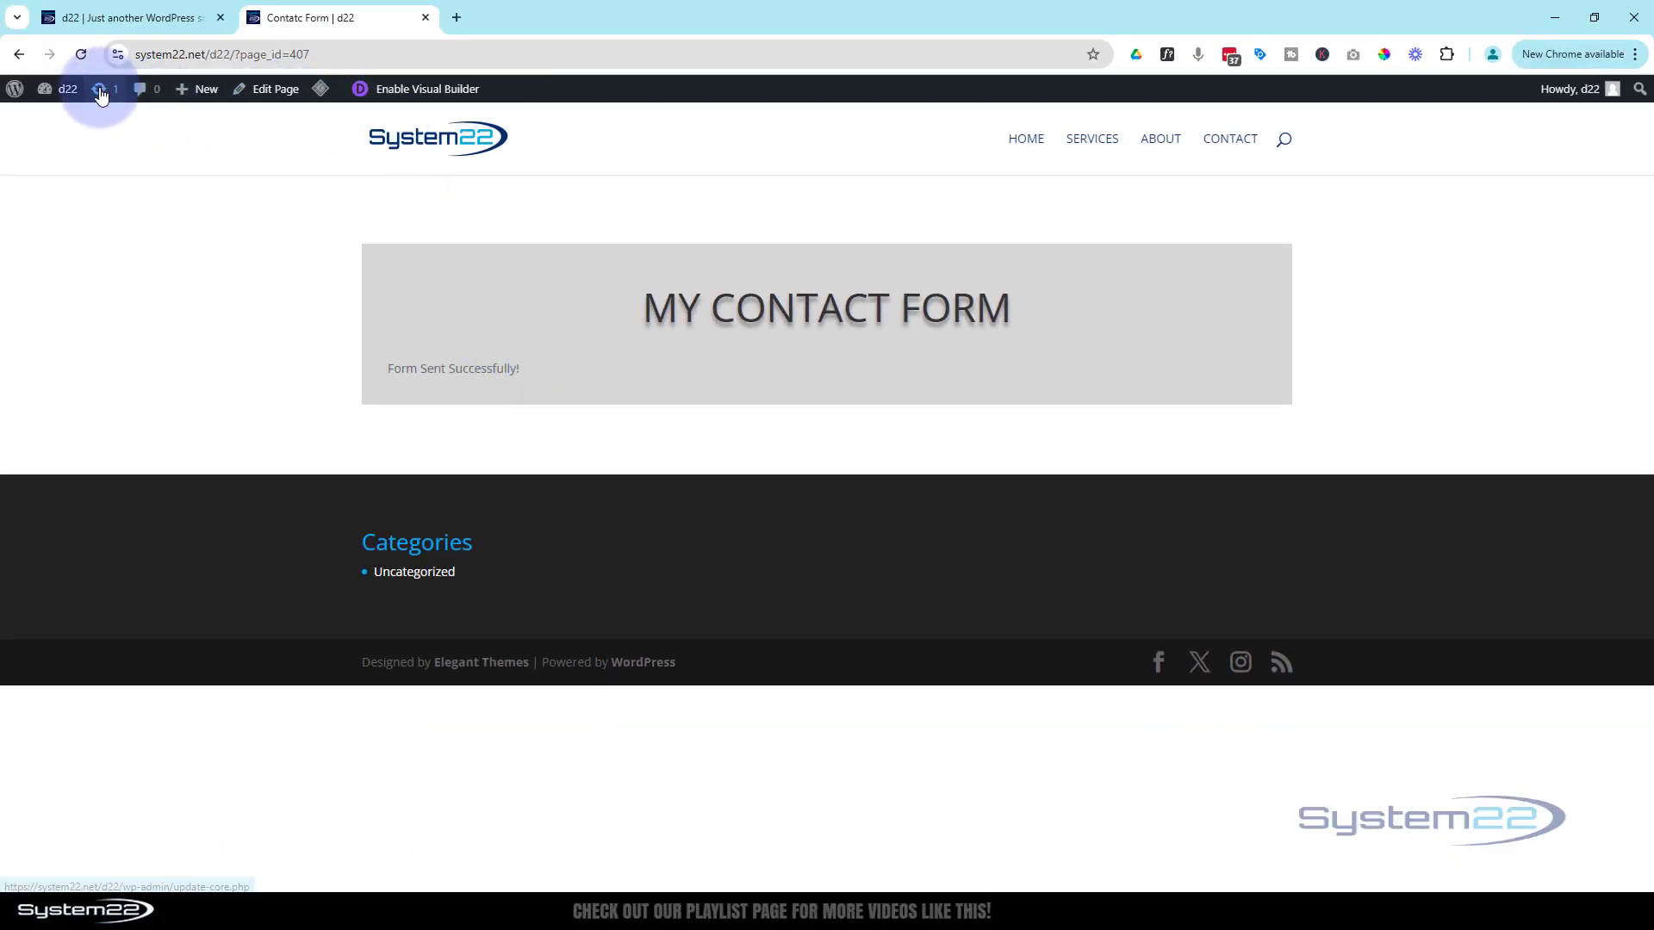
# Reload the contact page to a blank form, look over it, then go to the System 22 home page
pyautogui.click(82, 54)
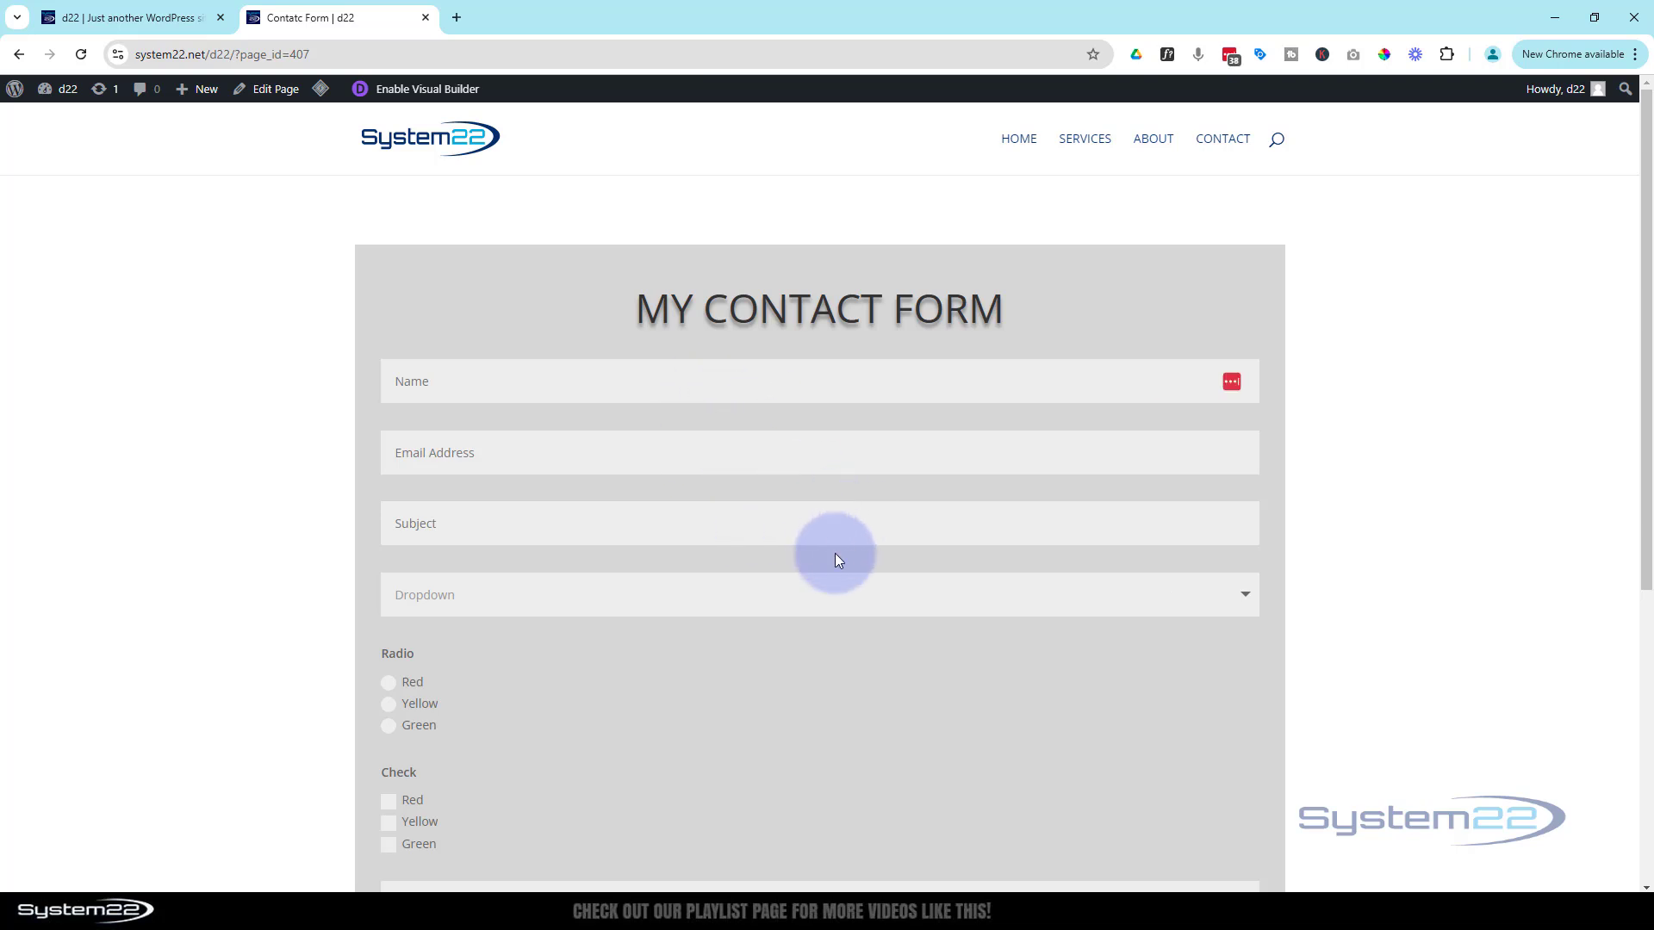
pyautogui.scroll(-2, 716, 568)
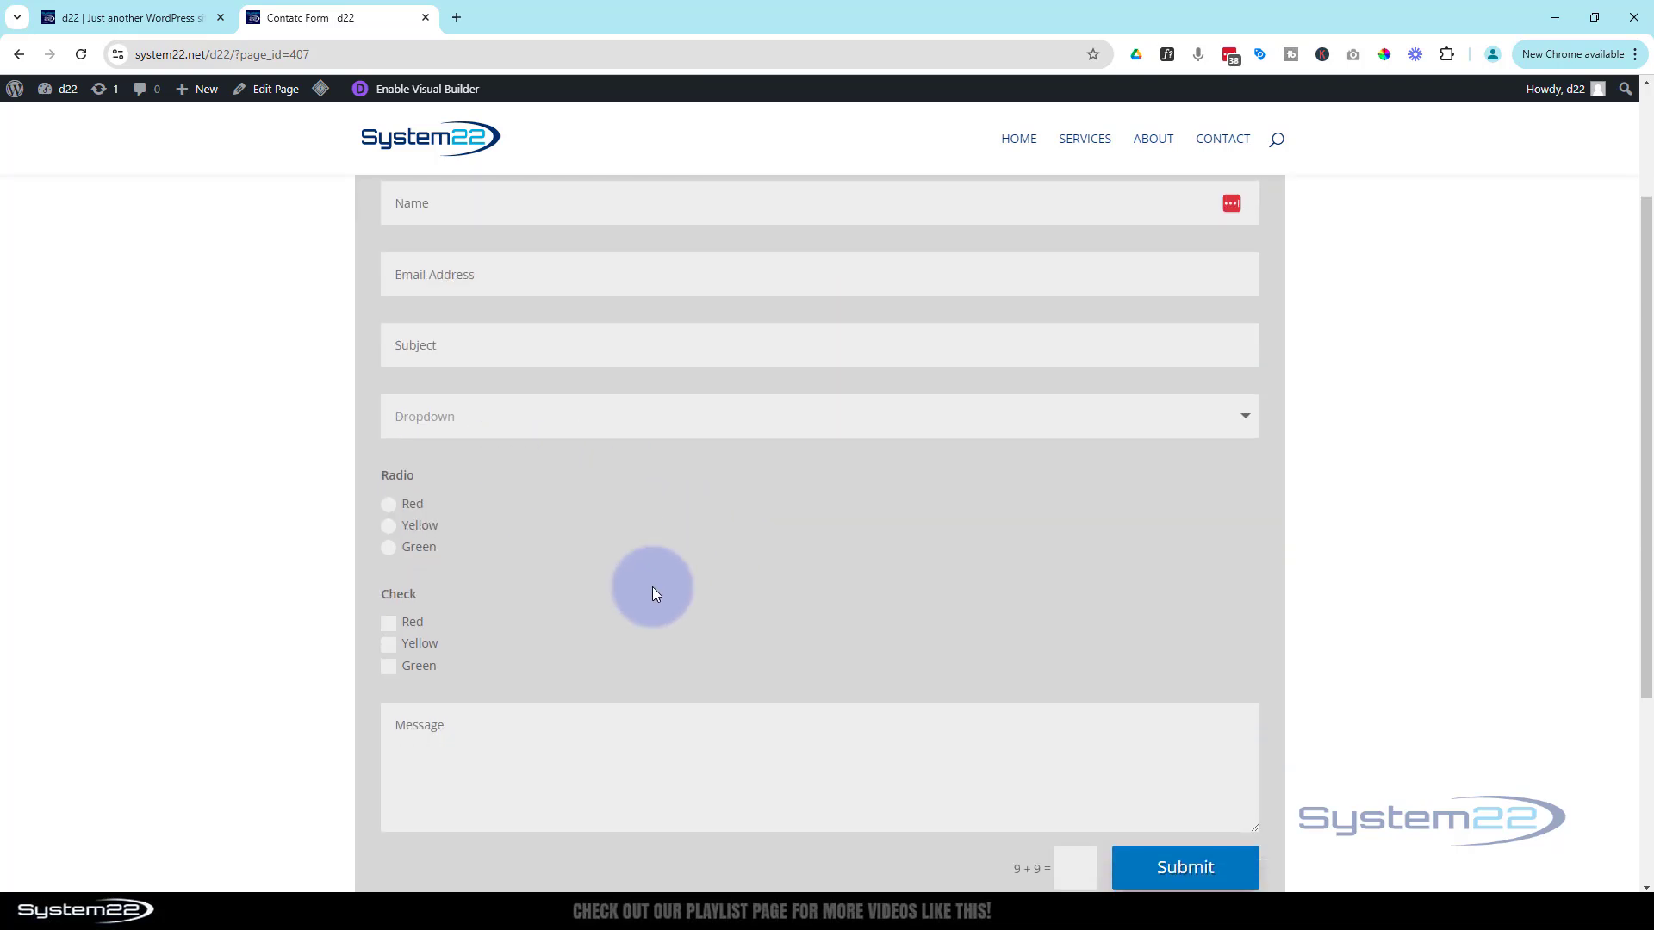
pyautogui.scroll(-3, 653, 587)
pyautogui.scroll(4, 860, 551)
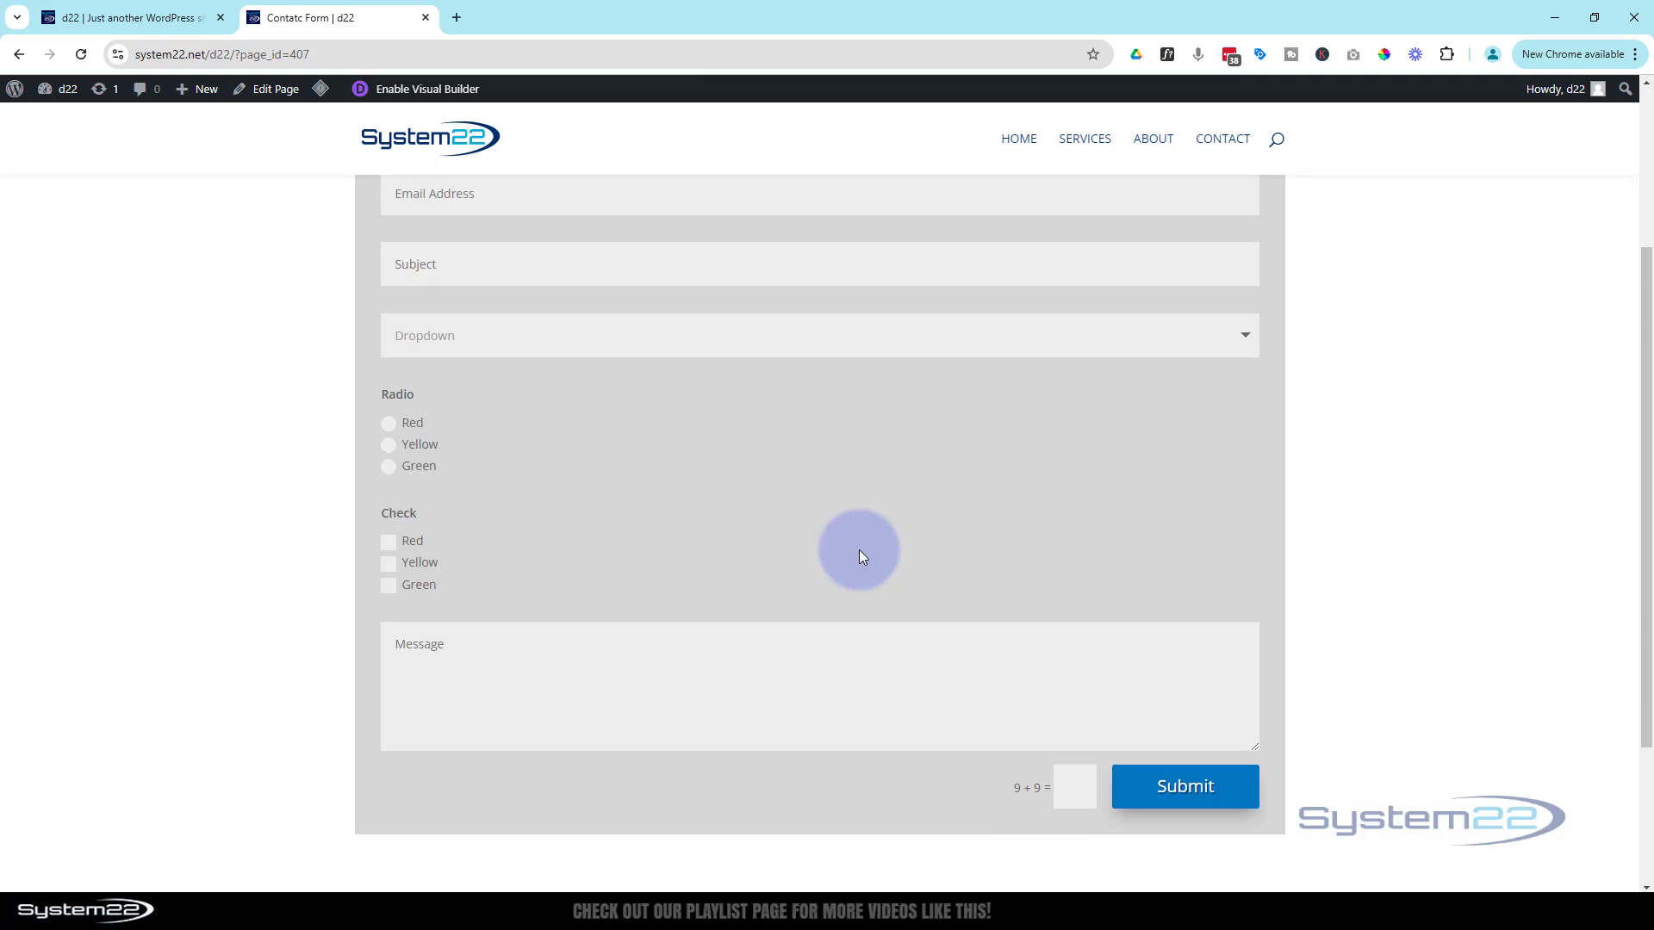
pyautogui.scroll(1, 860, 555)
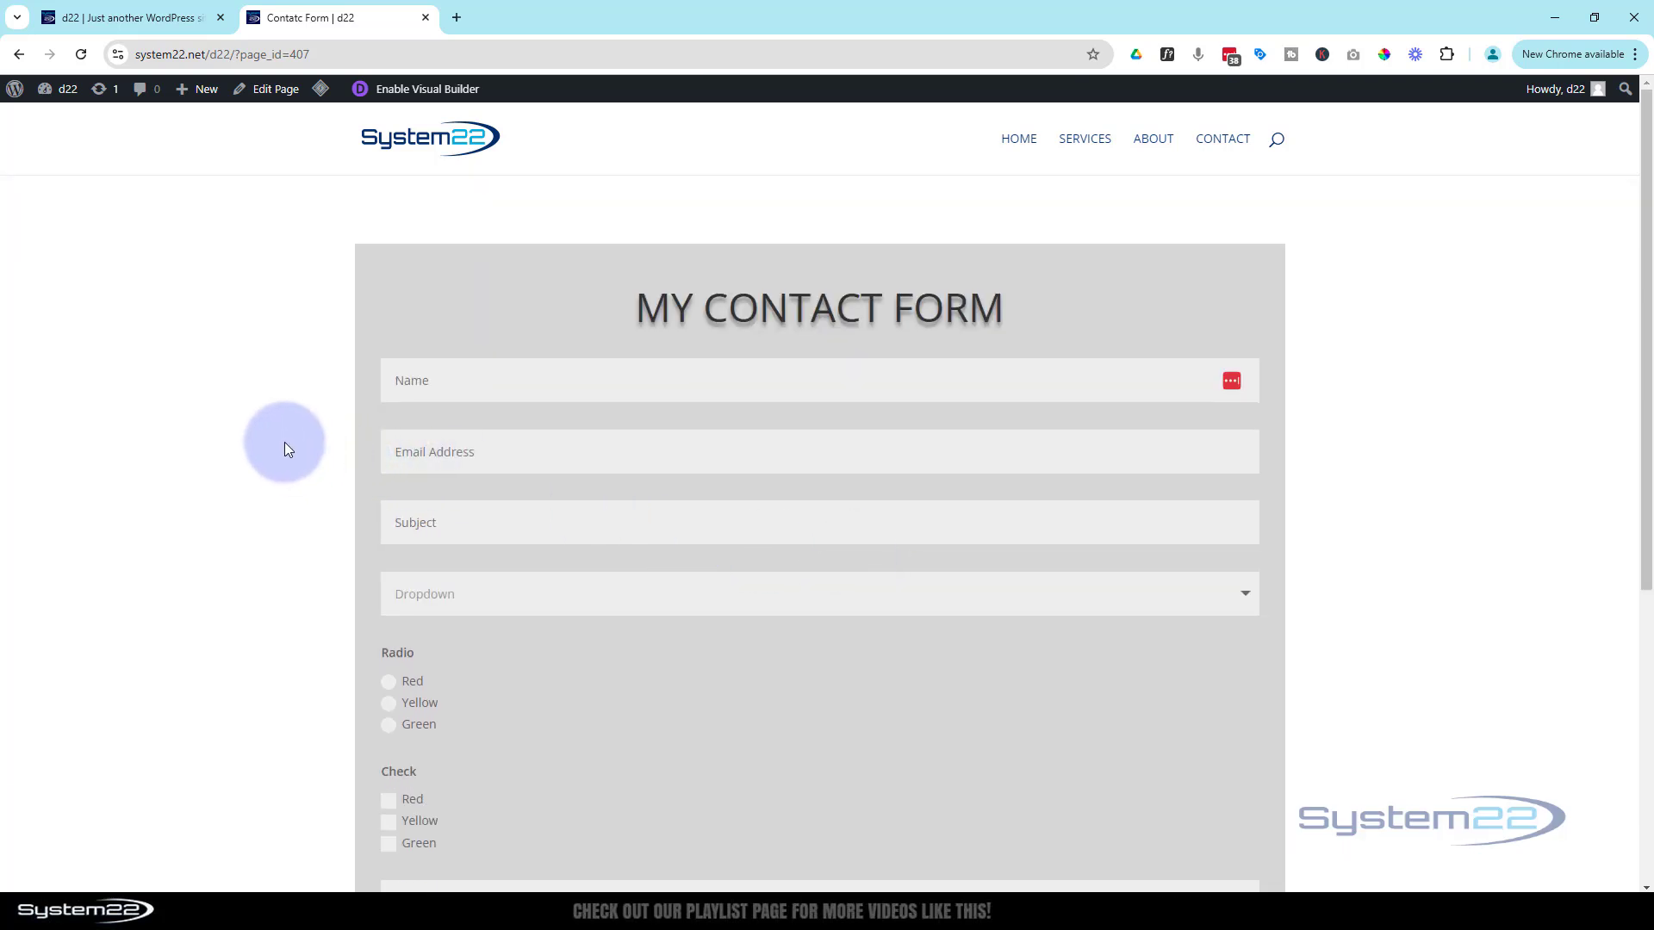
pyautogui.scroll(-1, 288, 421)
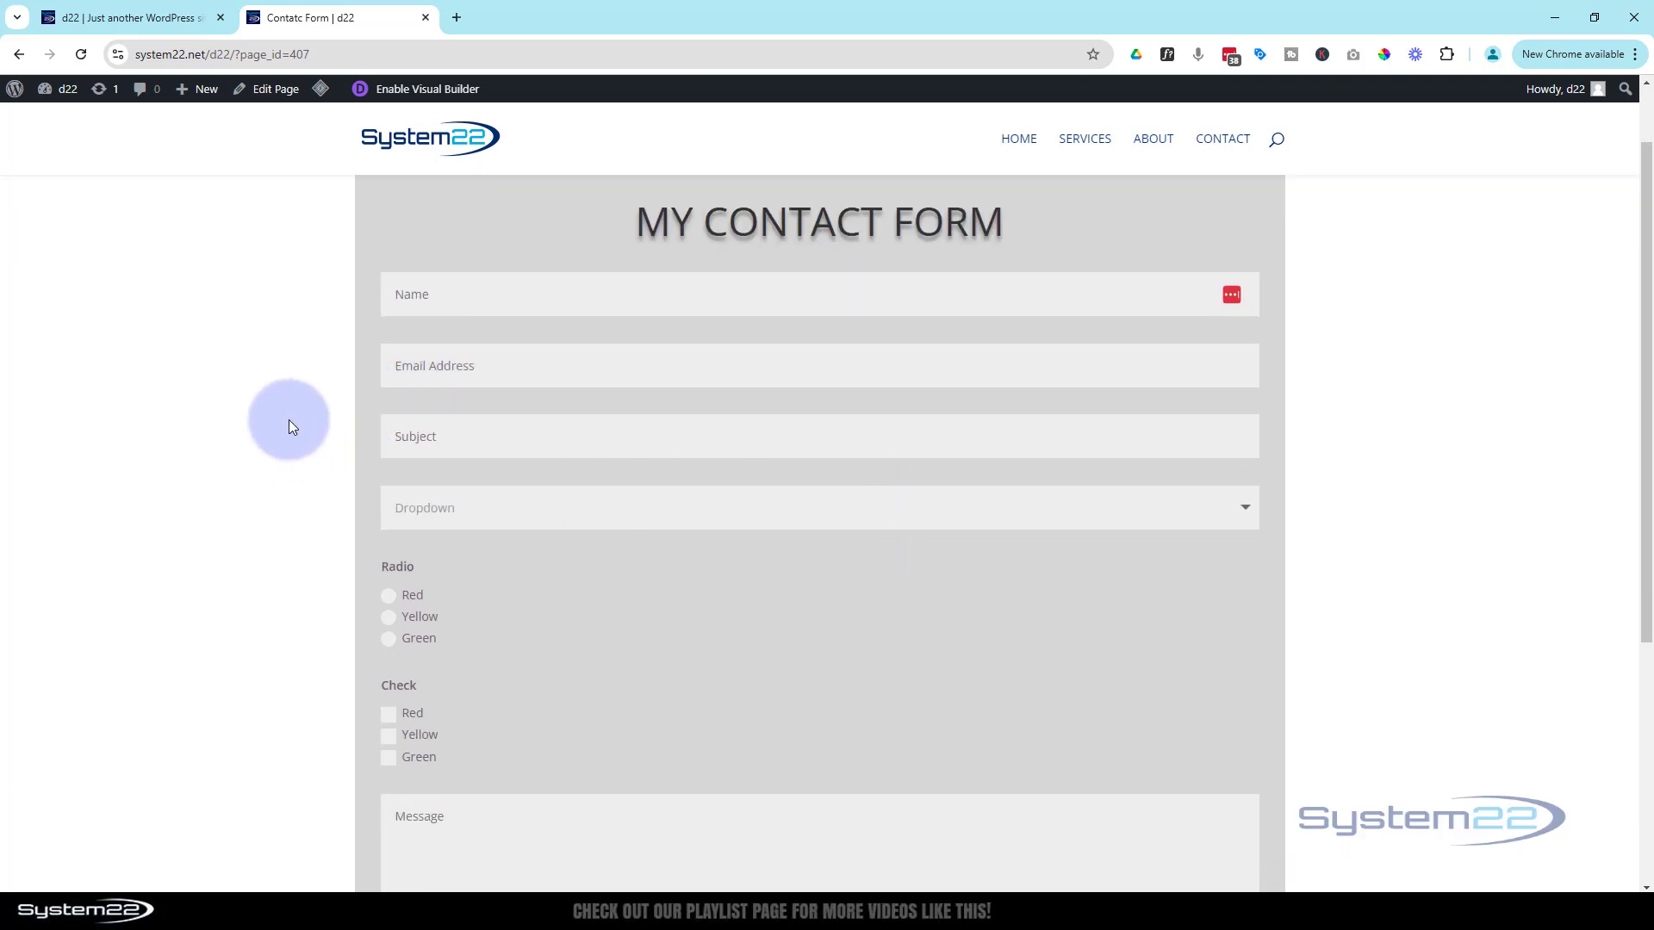
pyautogui.scroll(-4, 288, 420)
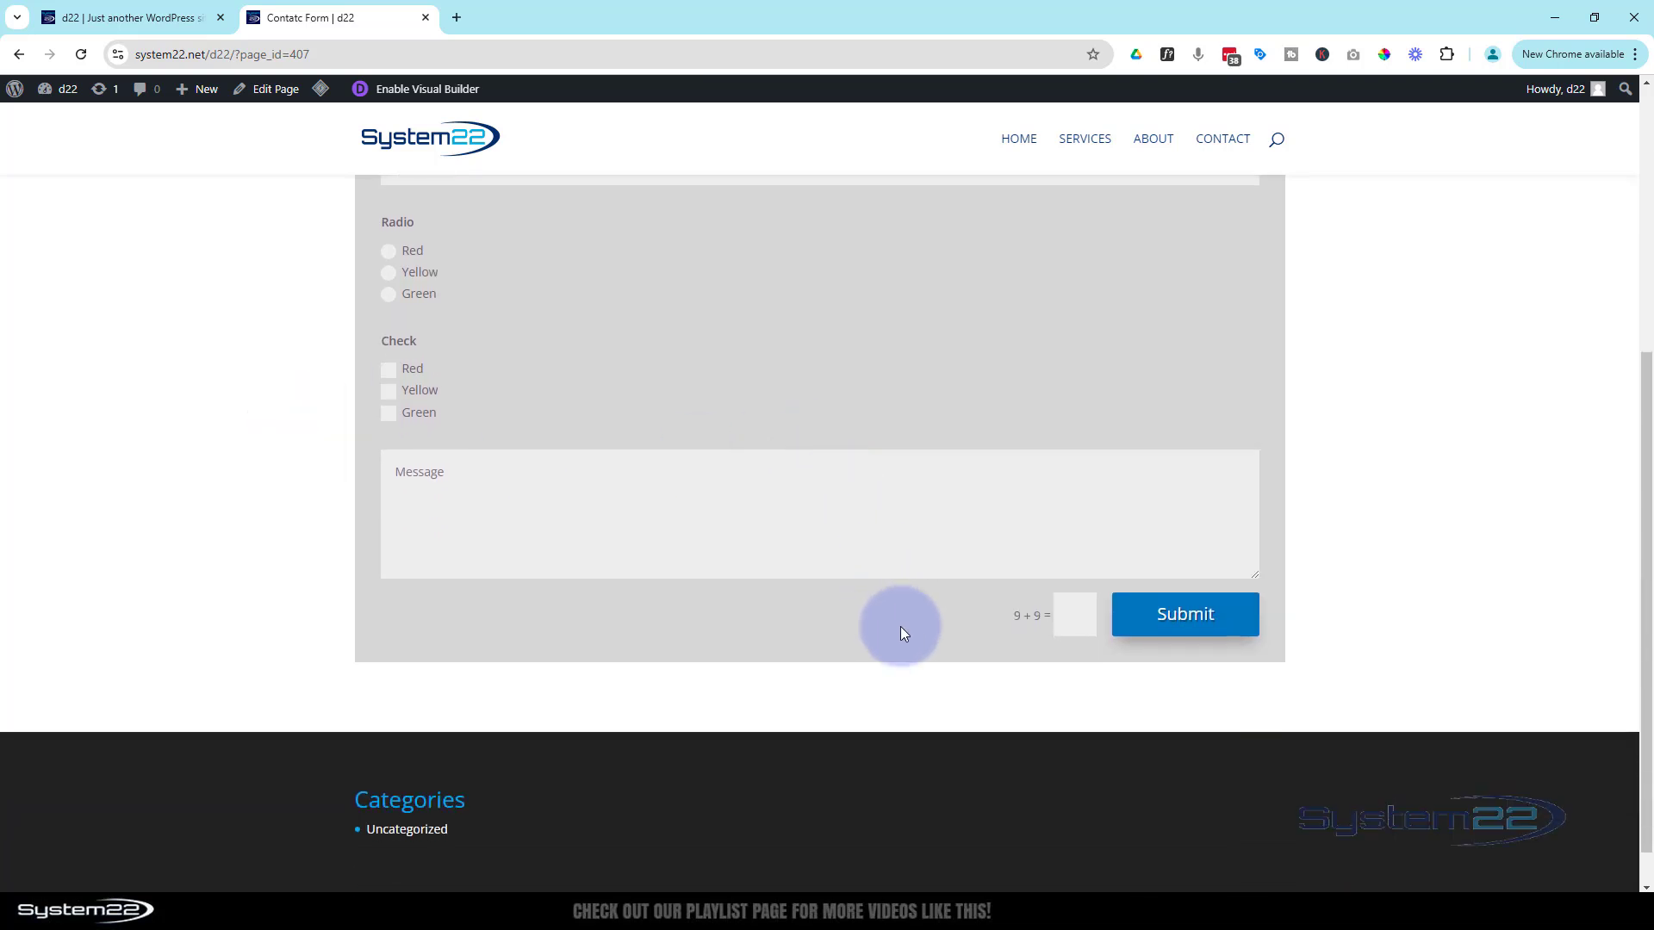
pyautogui.scroll(4, 901, 629)
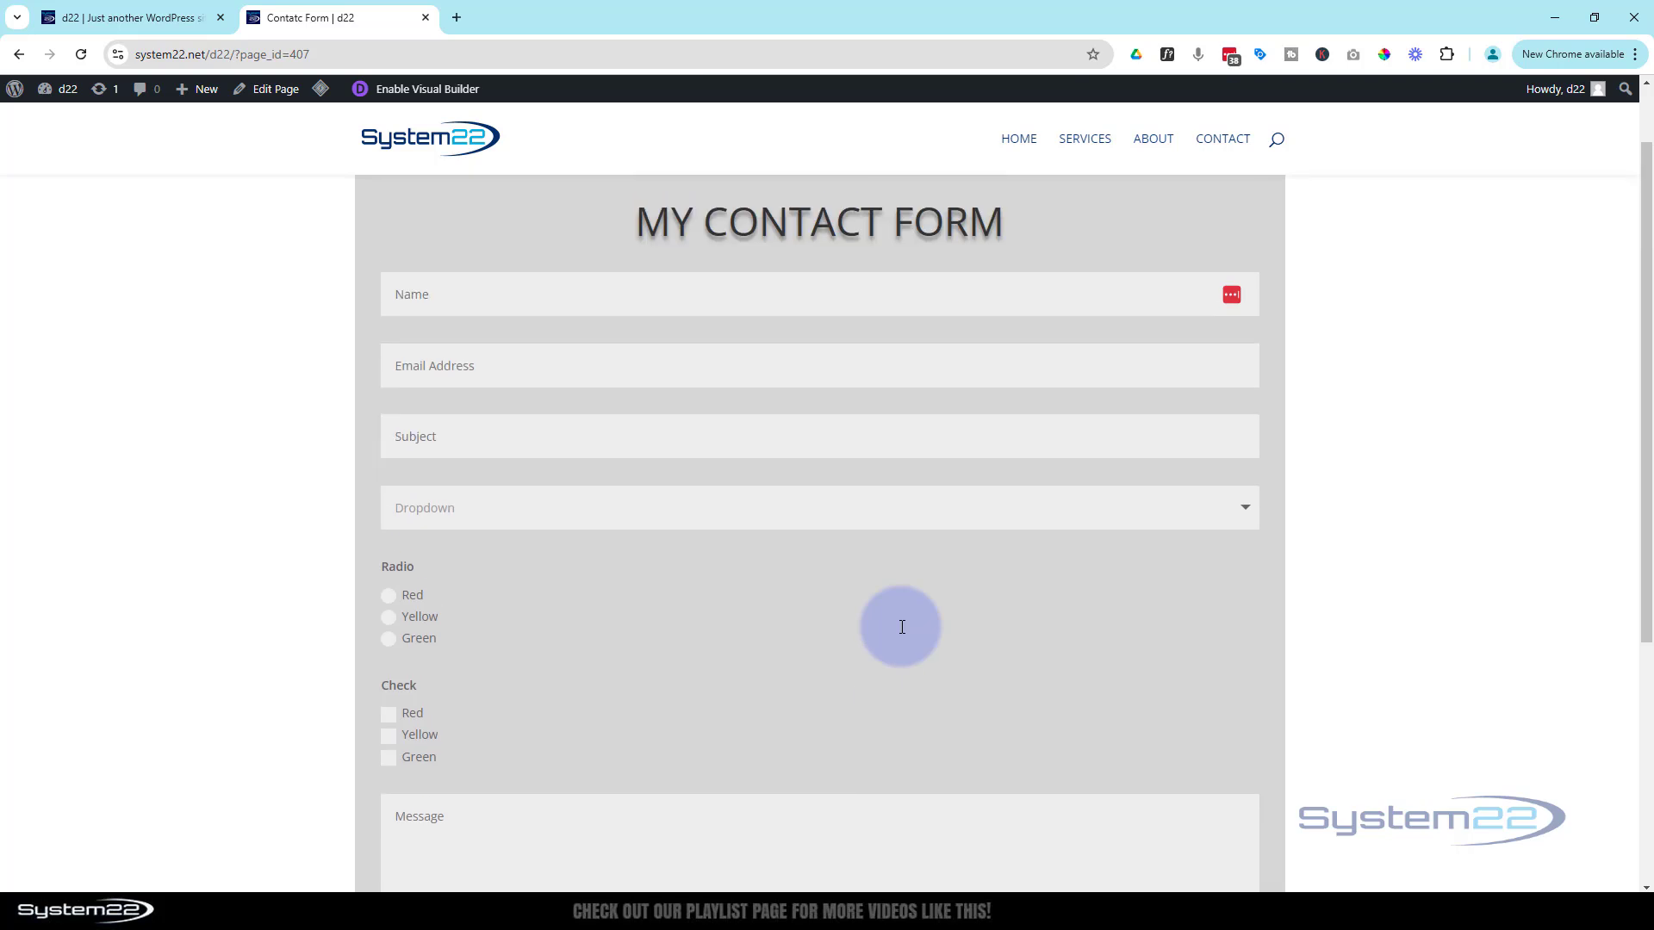
pyautogui.scroll(1, 902, 627)
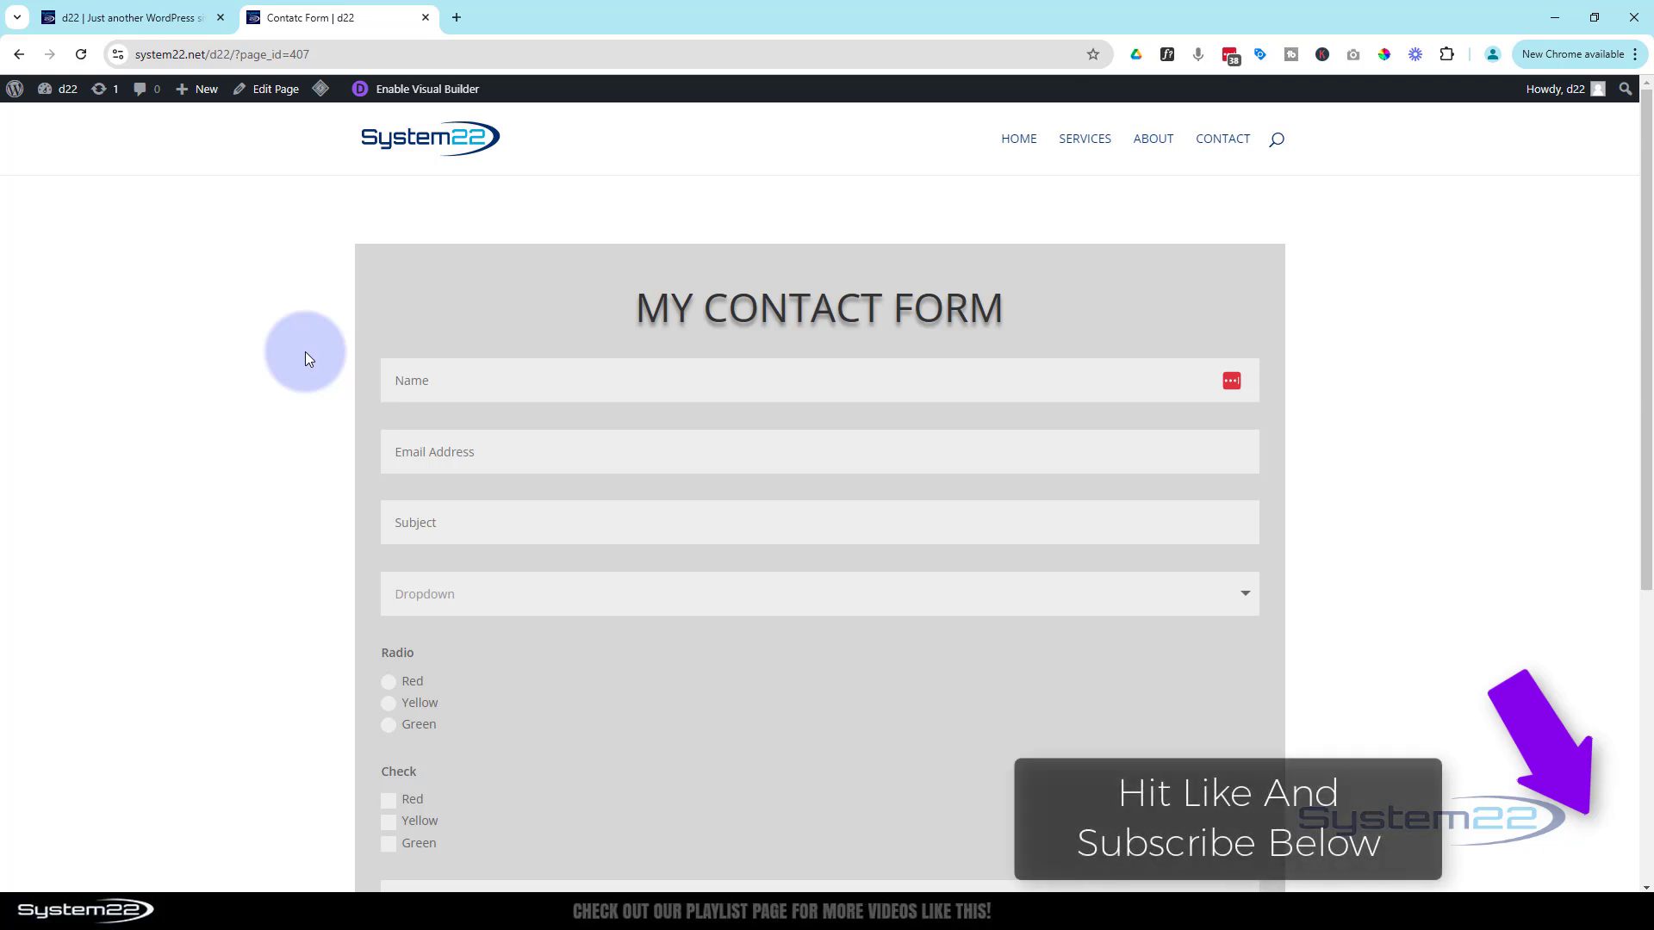
pyautogui.click(428, 148)
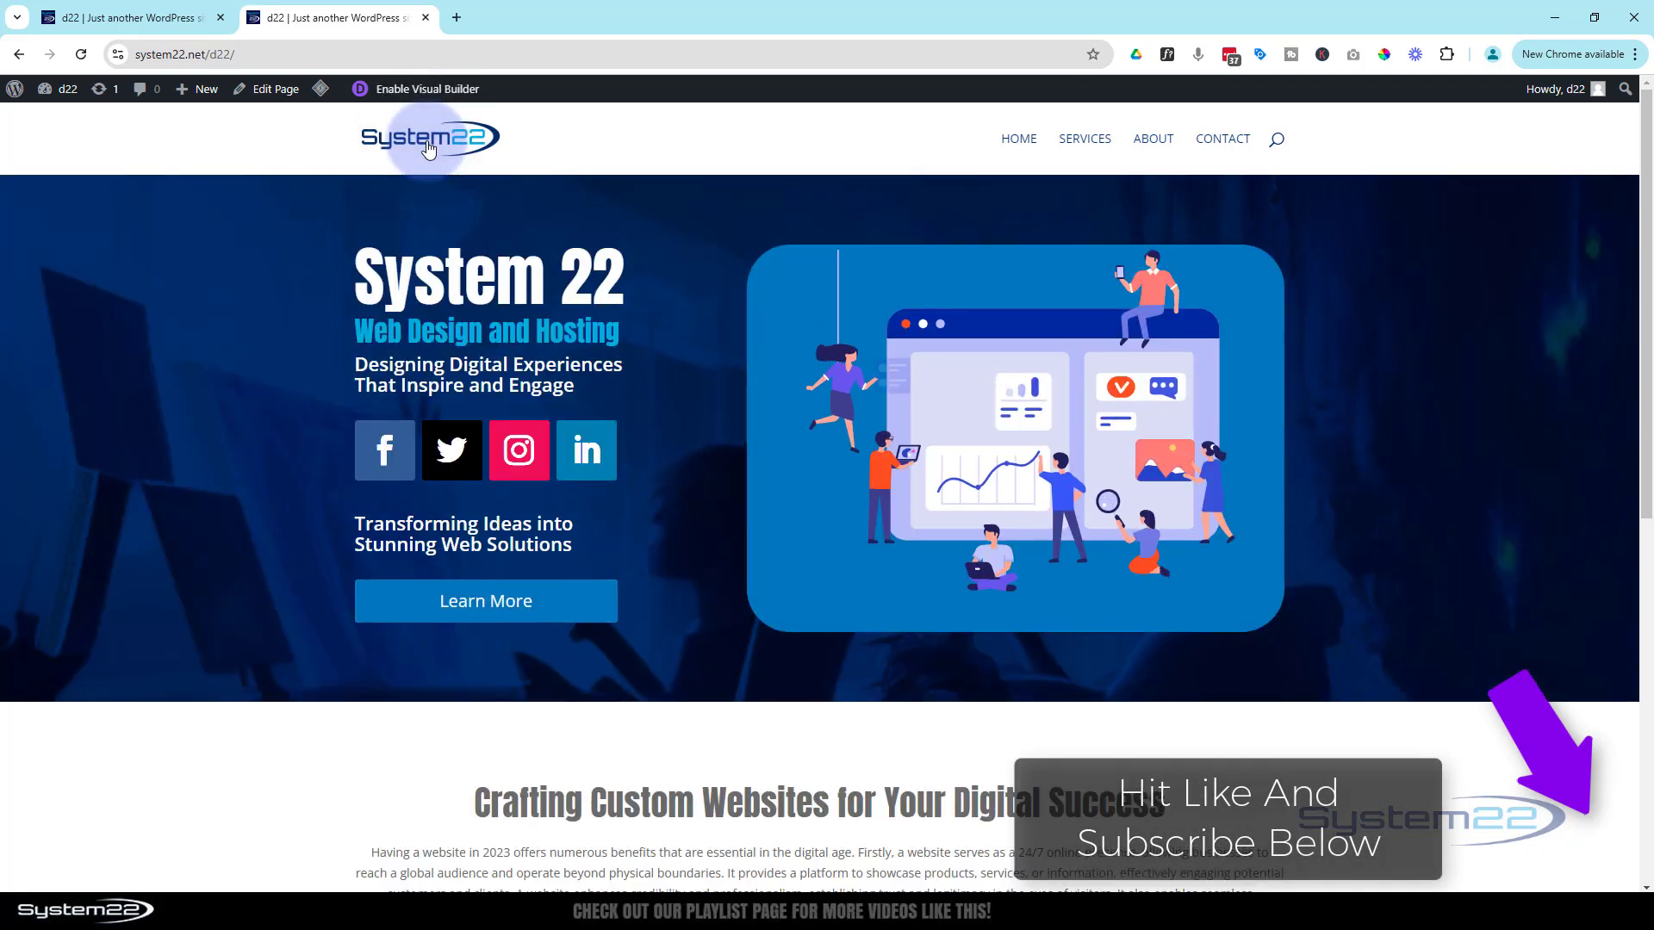